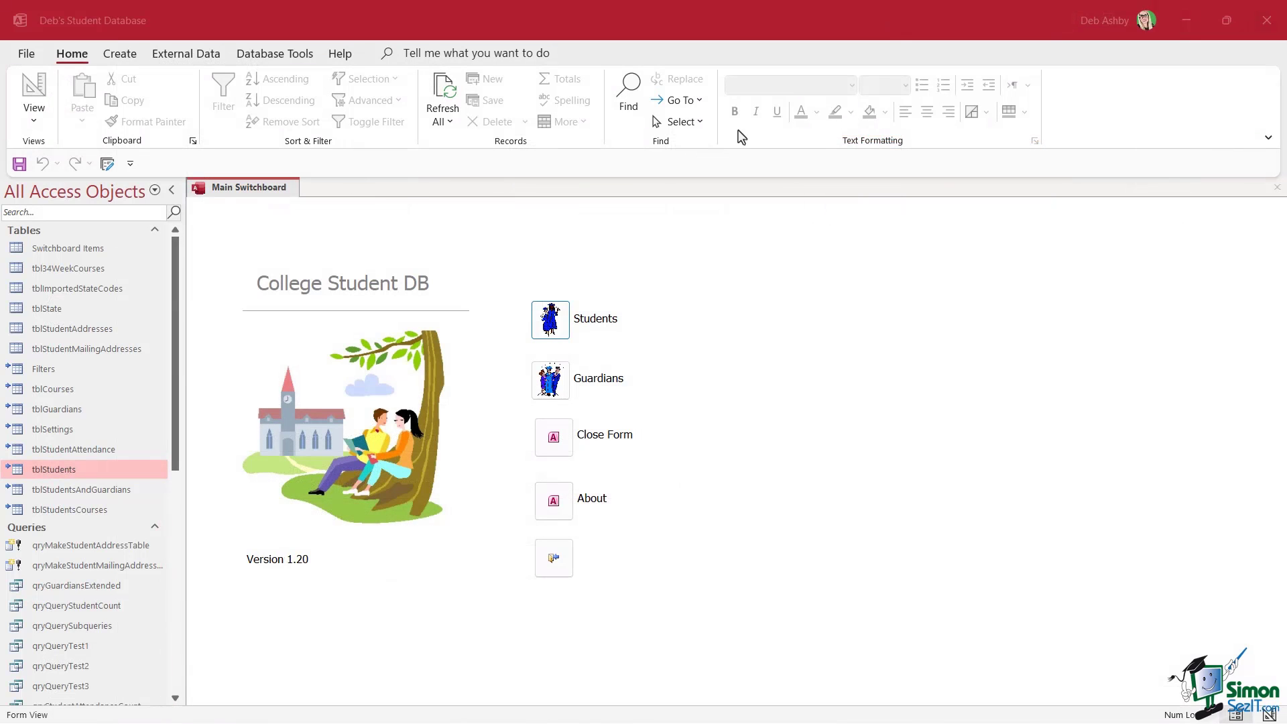
# Open the tblStudents table and scroll through its student records
pyautogui.doubleClick(39, 473)
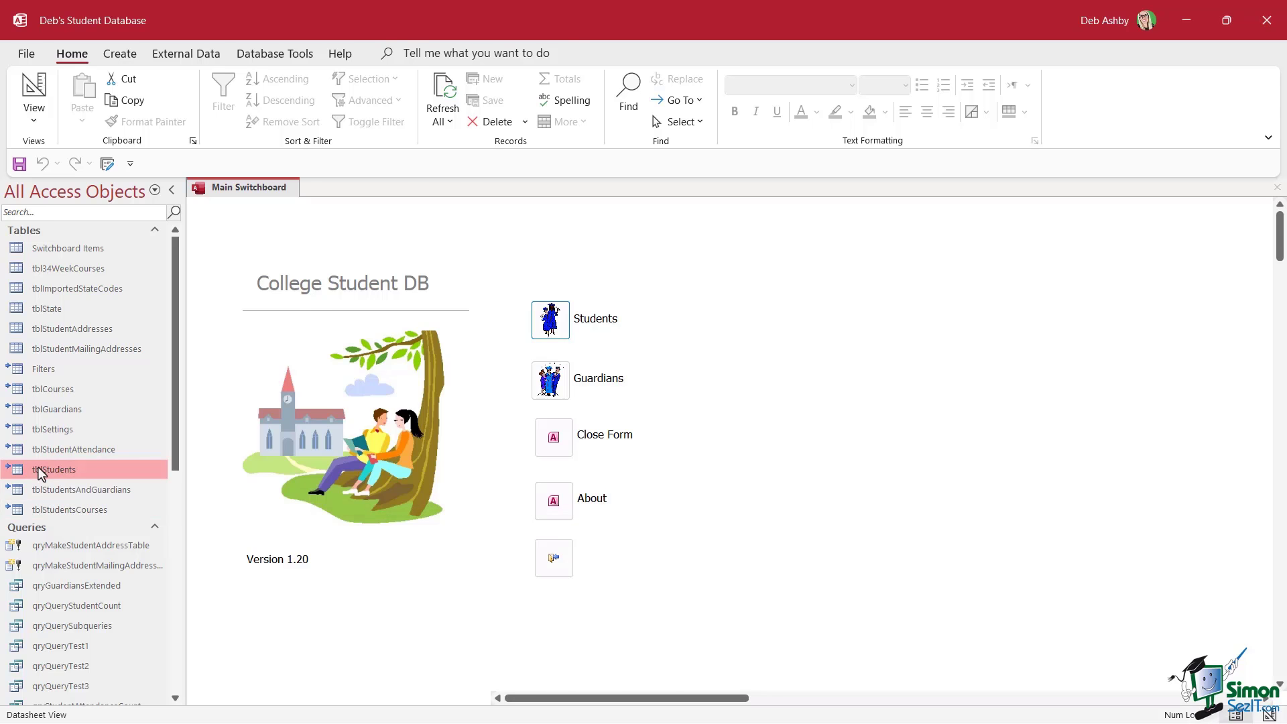
pyautogui.scroll(-3, 434, 440)
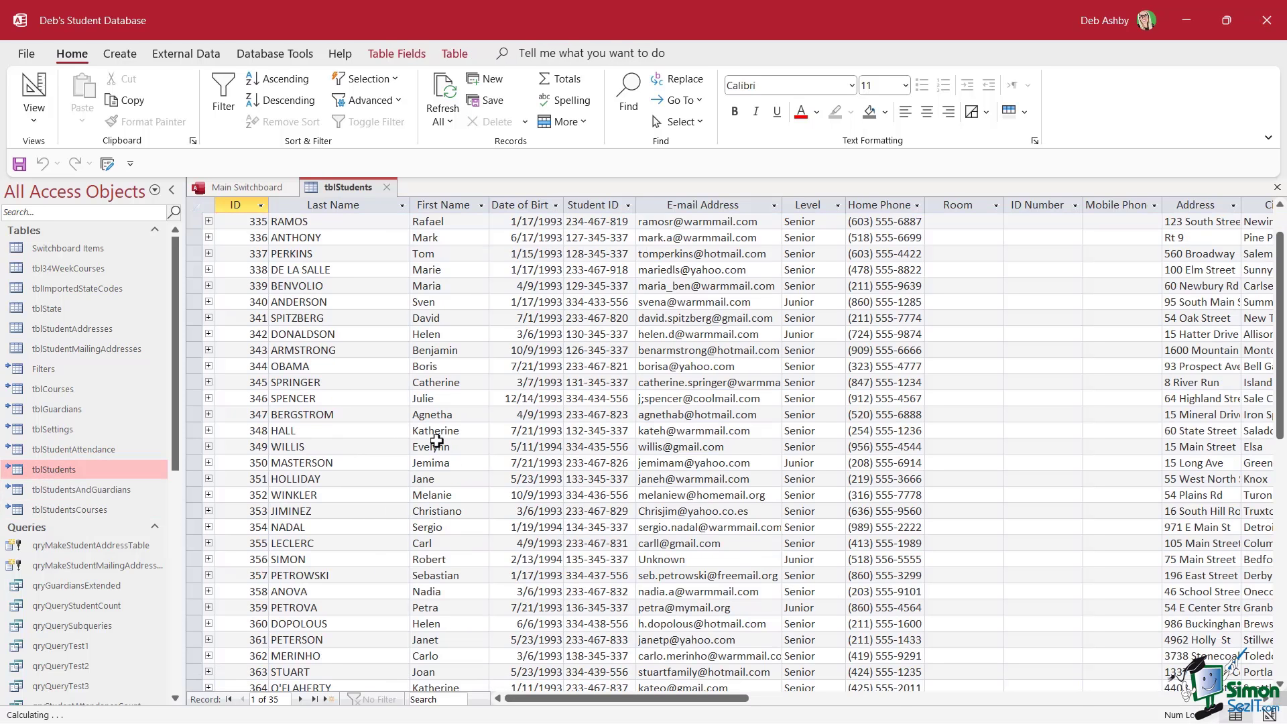
pyautogui.scroll(-1, 437, 441)
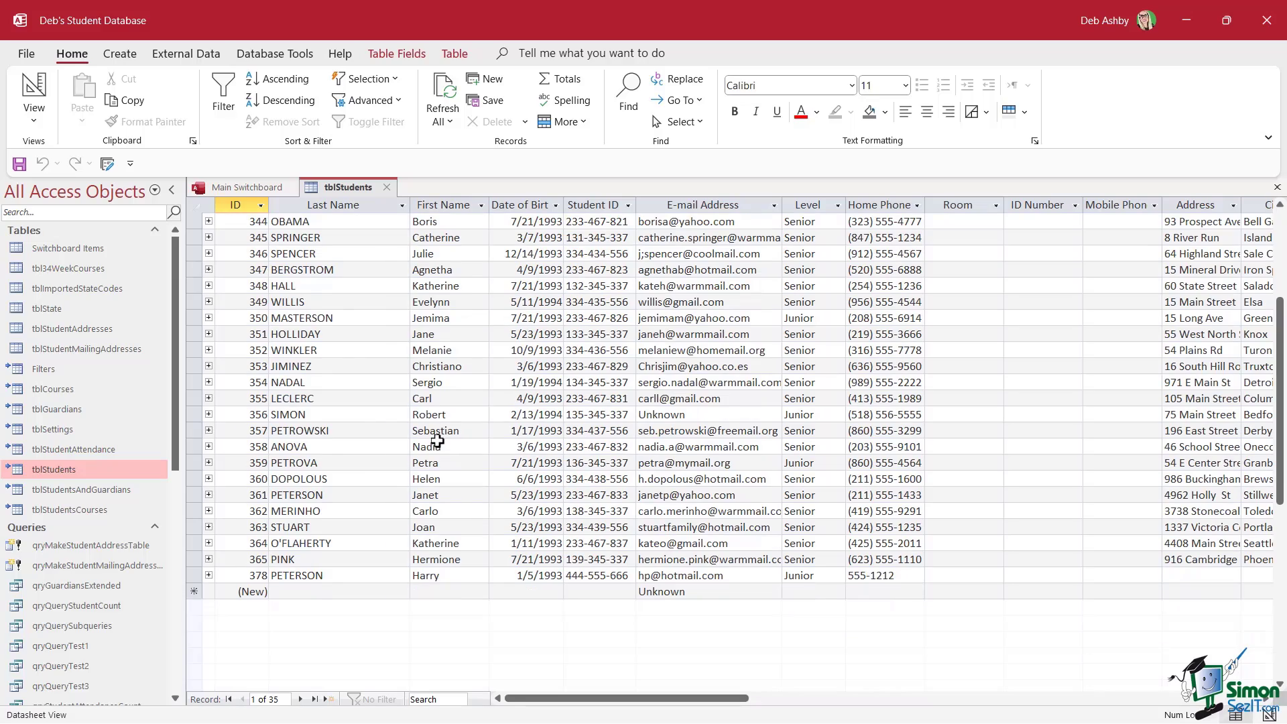
# Open the frmStudentList form from the Forms group in the Navigation Pane
pyautogui.scroll(4, 437, 441)
pyautogui.scroll(-8, 175, 570)
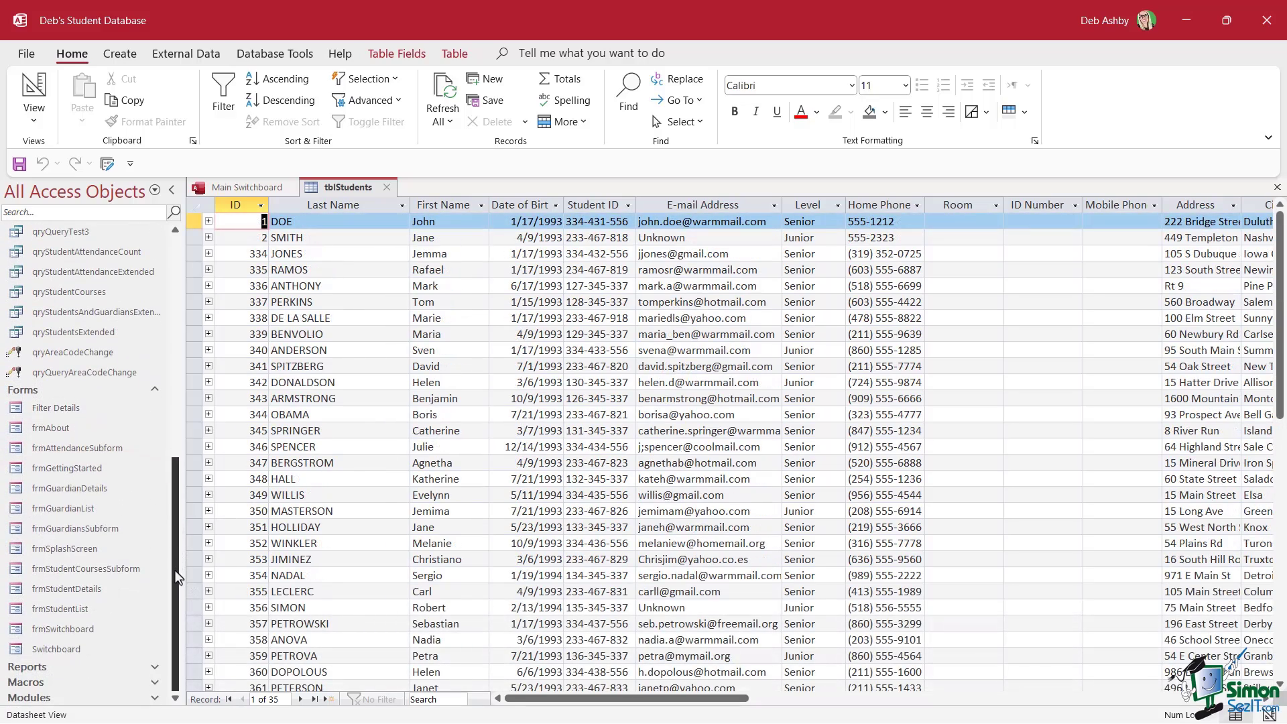
pyautogui.click(71, 609)
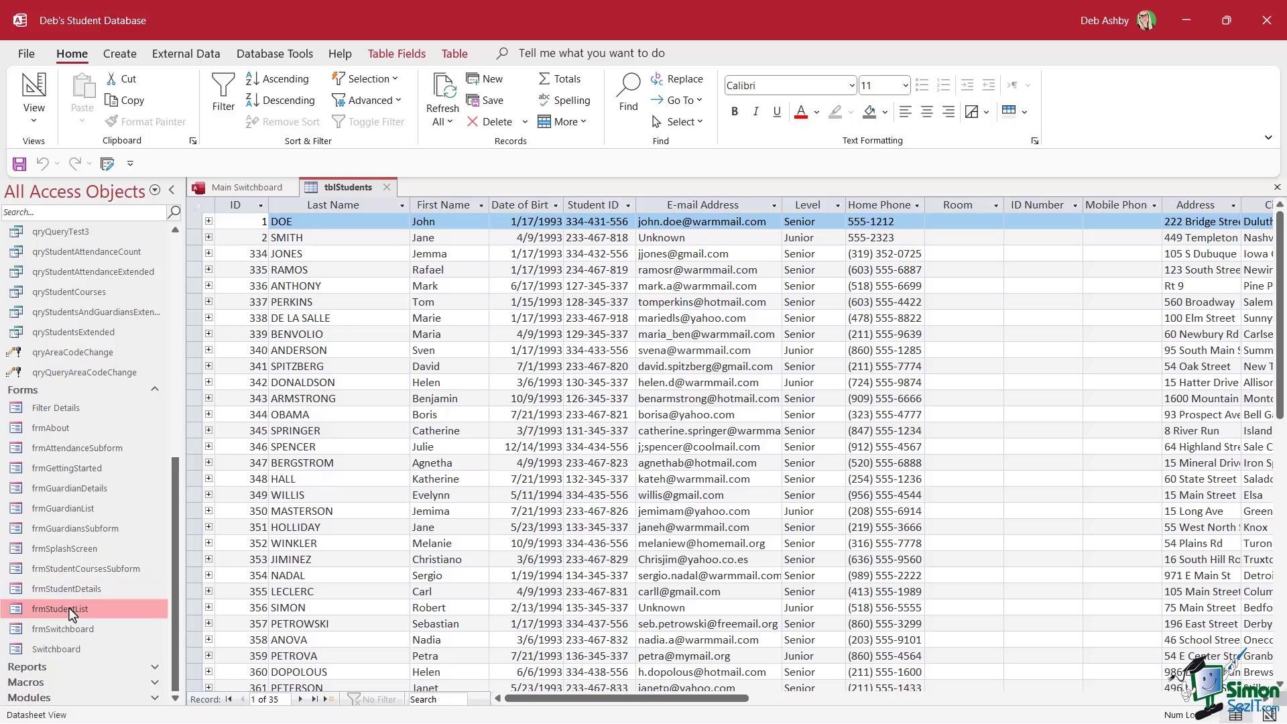
pyautogui.doubleClick(71, 610)
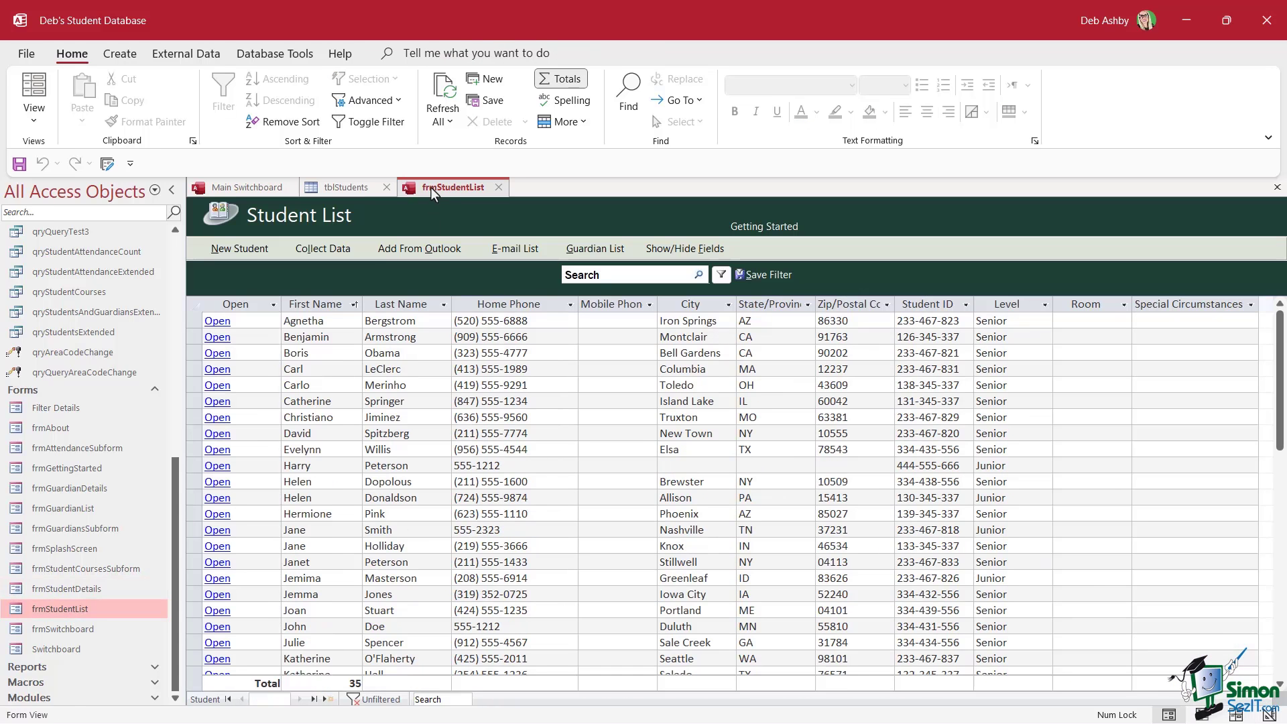
# Switch frmStudentList to Design View and show the Property Sheet's Format tab
pyautogui.rightClick(432, 189)
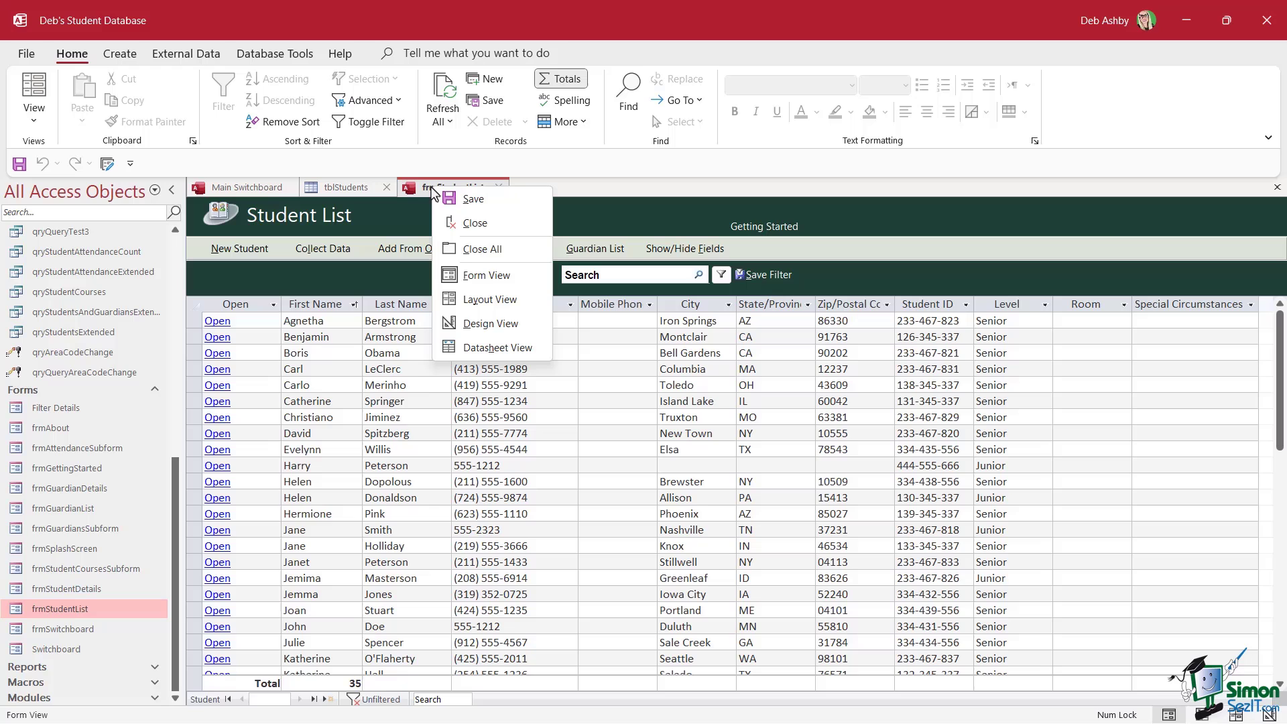
pyautogui.click(463, 324)
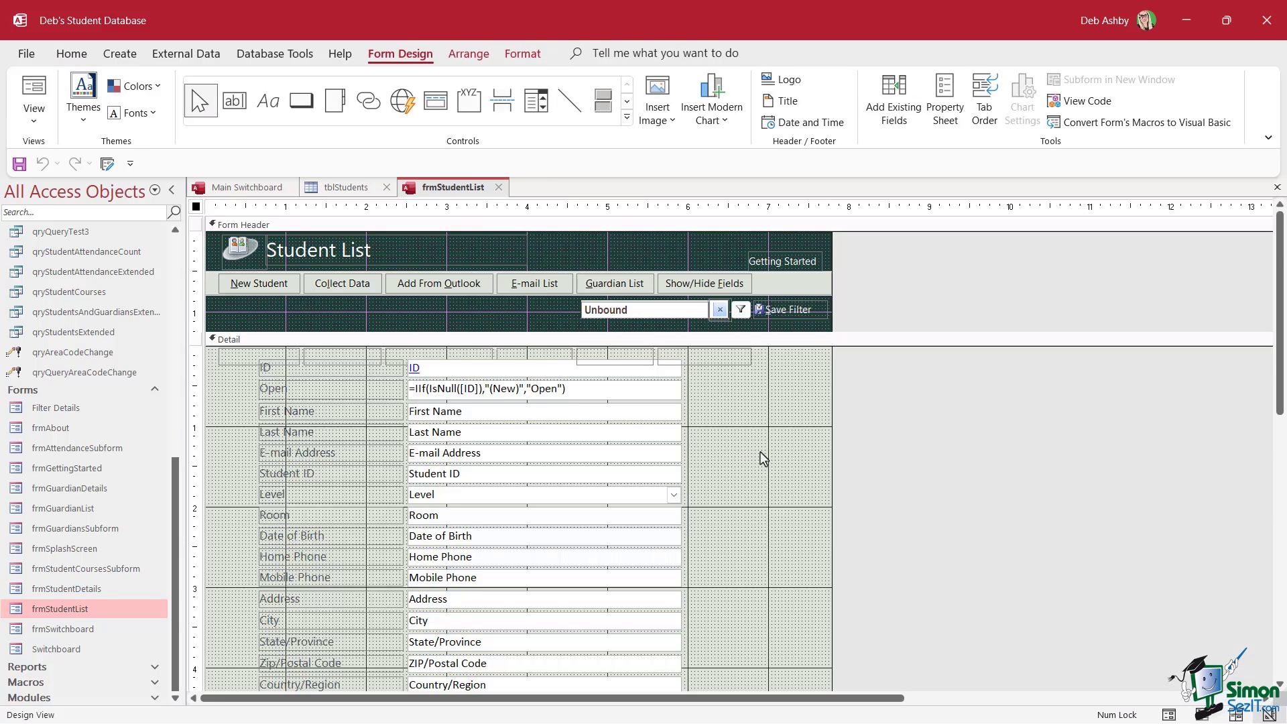
pyautogui.scroll(-3, 763, 460)
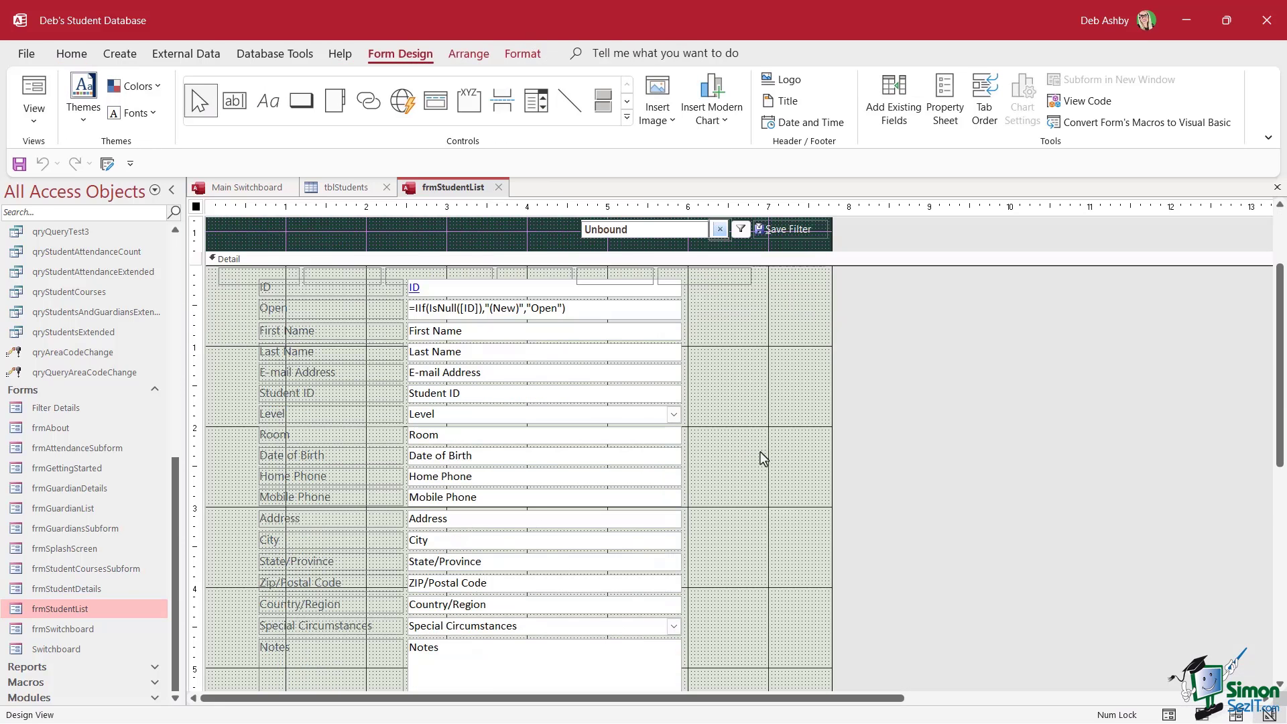
pyautogui.click(945, 102)
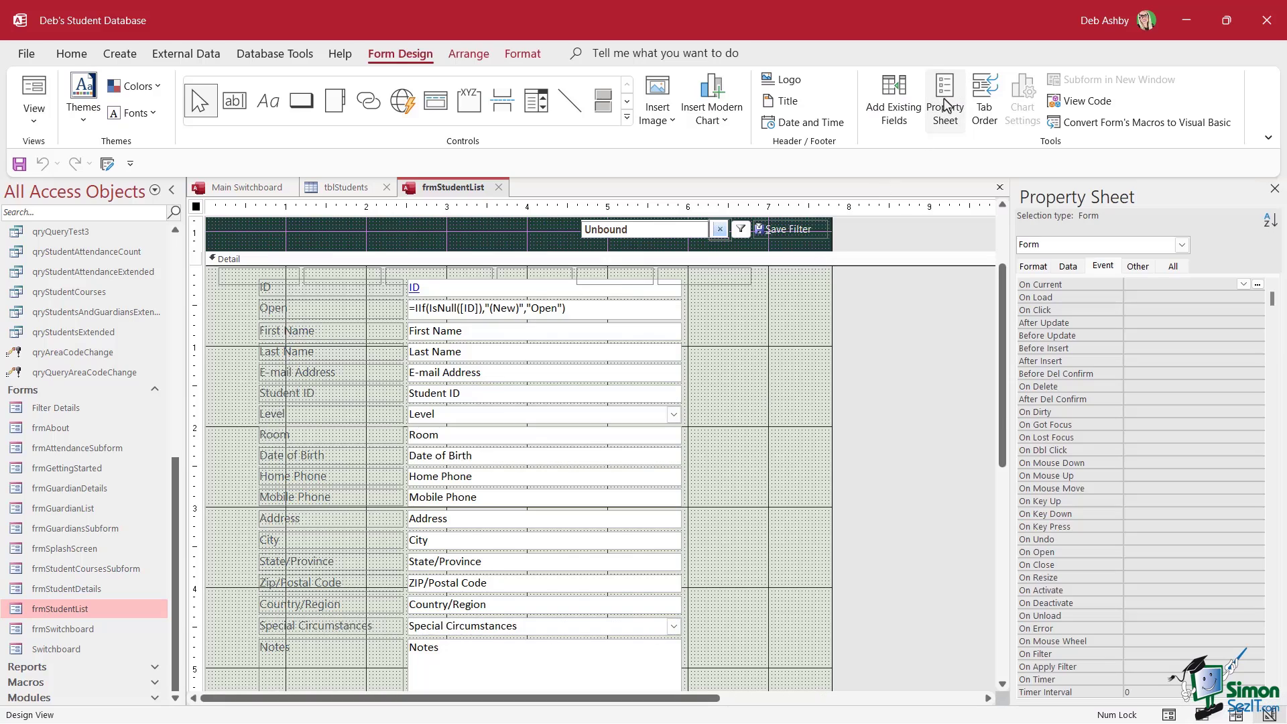
pyautogui.click(1039, 267)
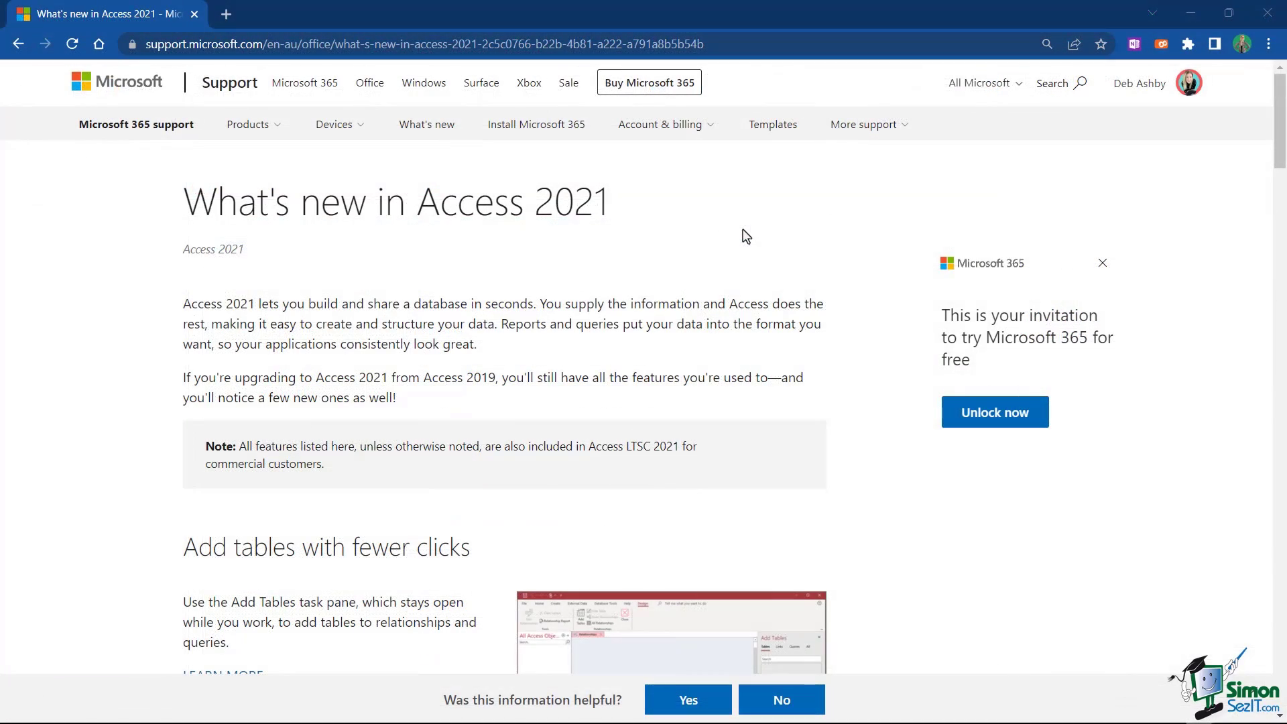
# Scroll the Access 2021 features list down to the 'Pick the perfect color' section
pyautogui.scroll(-4, 746, 236)
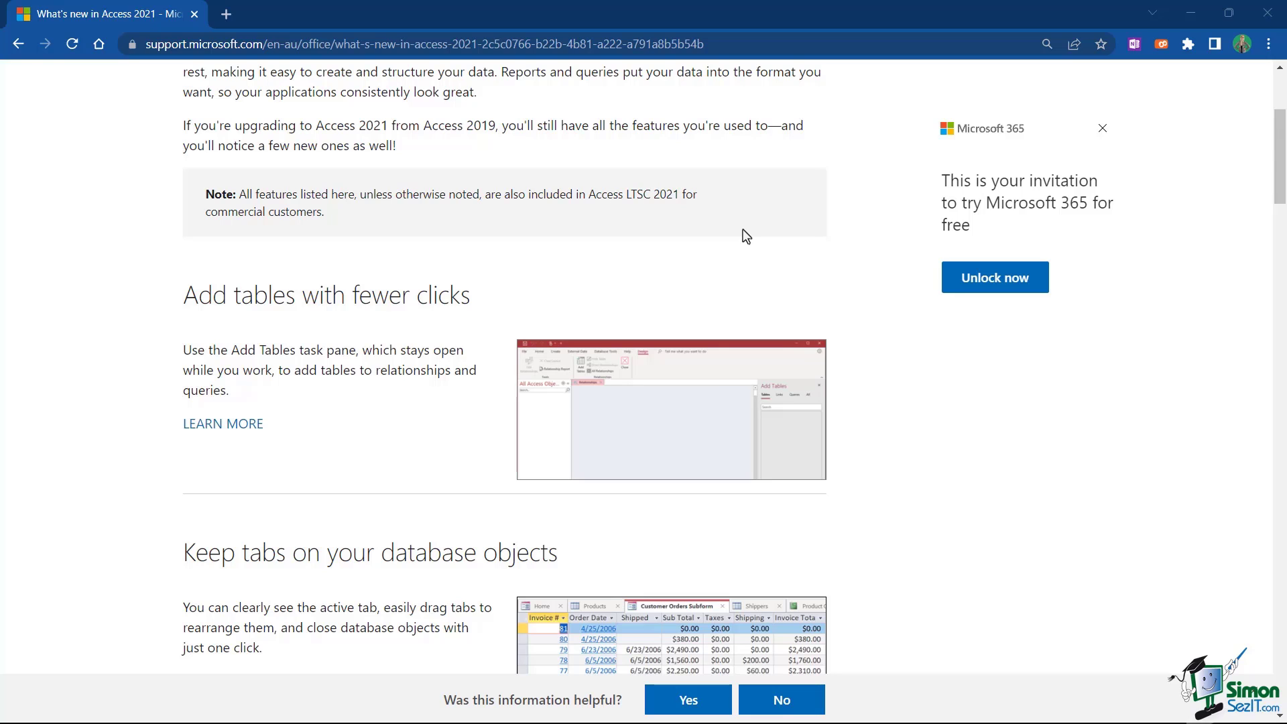
pyautogui.scroll(-1, 746, 236)
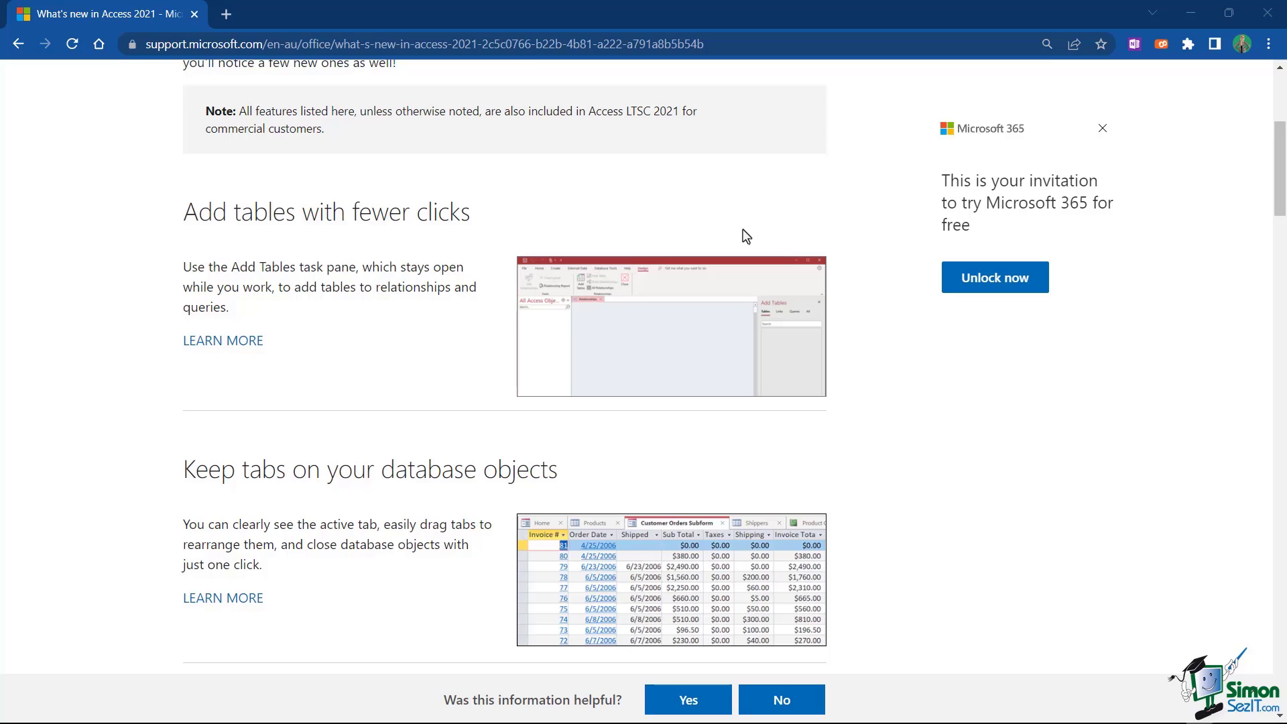
pyautogui.scroll(-2, 747, 236)
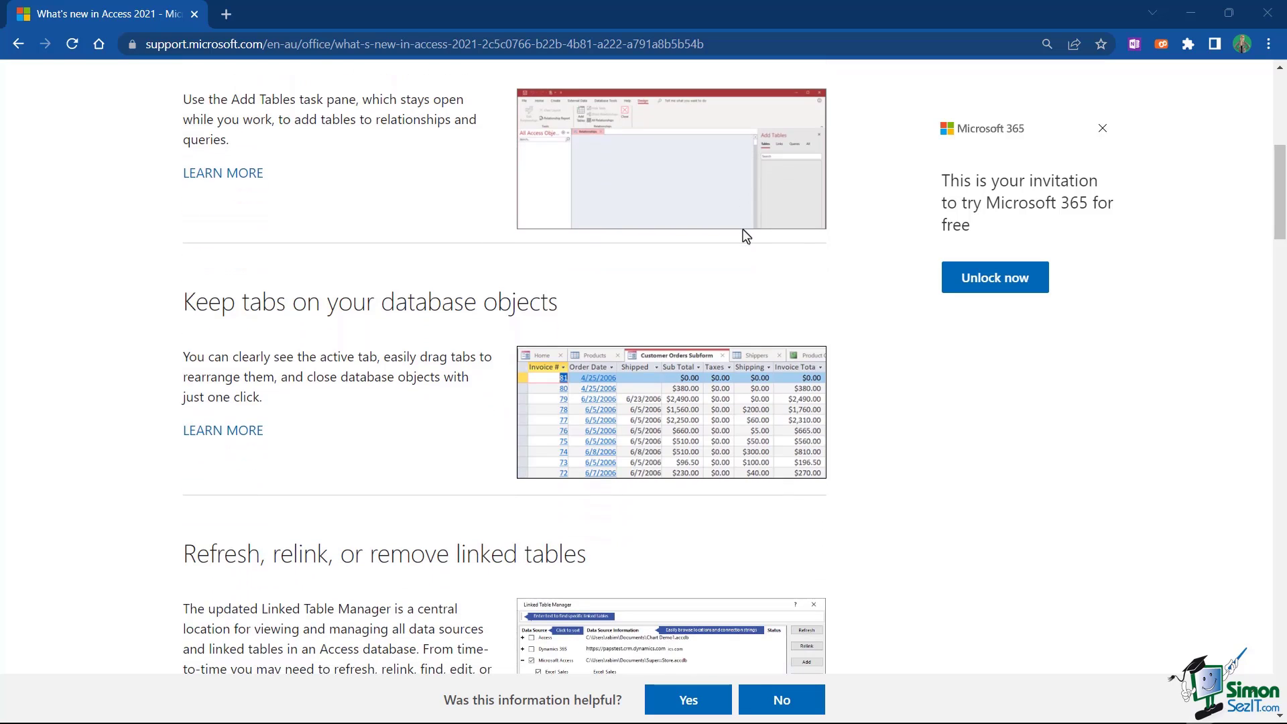
pyautogui.scroll(-3, 747, 236)
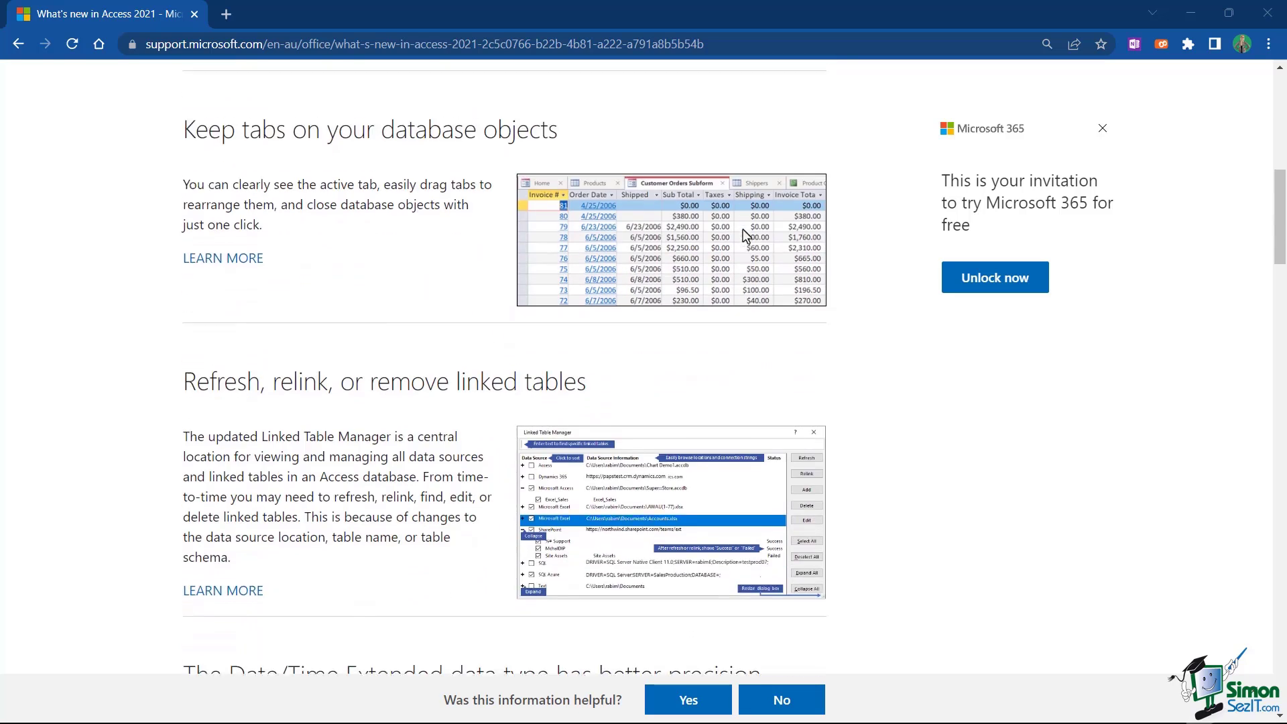
pyautogui.scroll(-5, 747, 236)
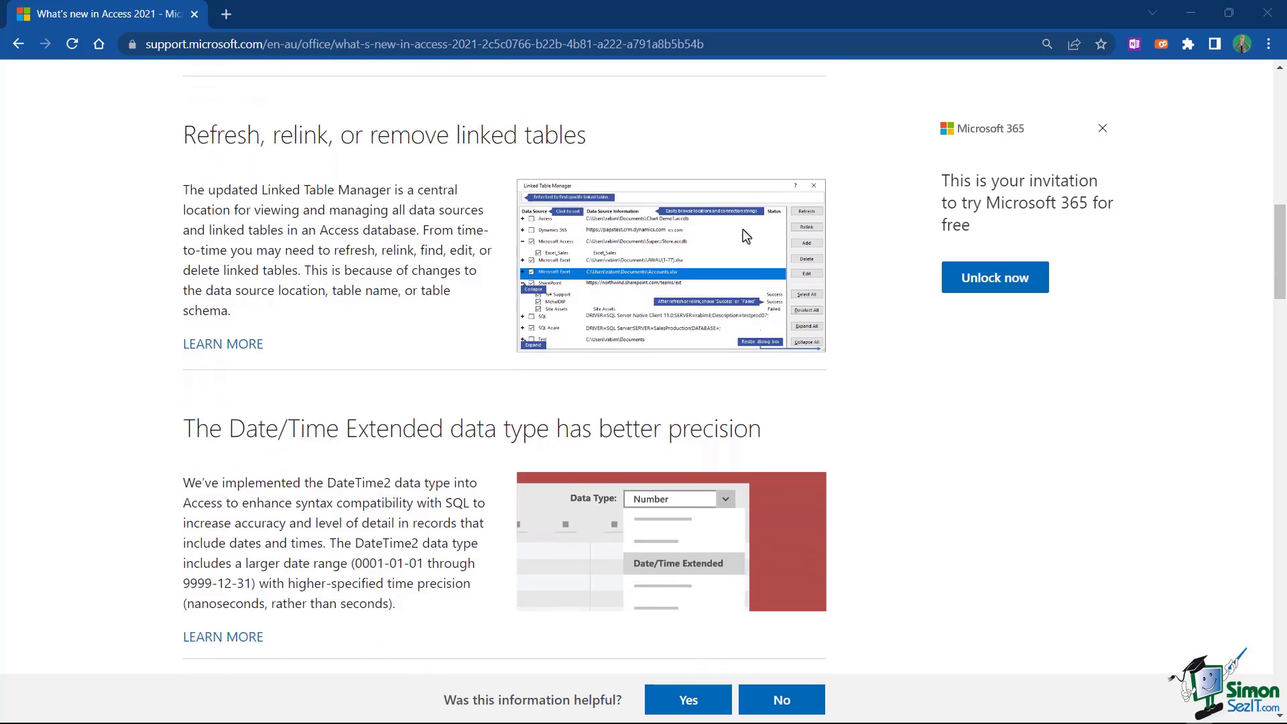
pyautogui.scroll(-3, 746, 236)
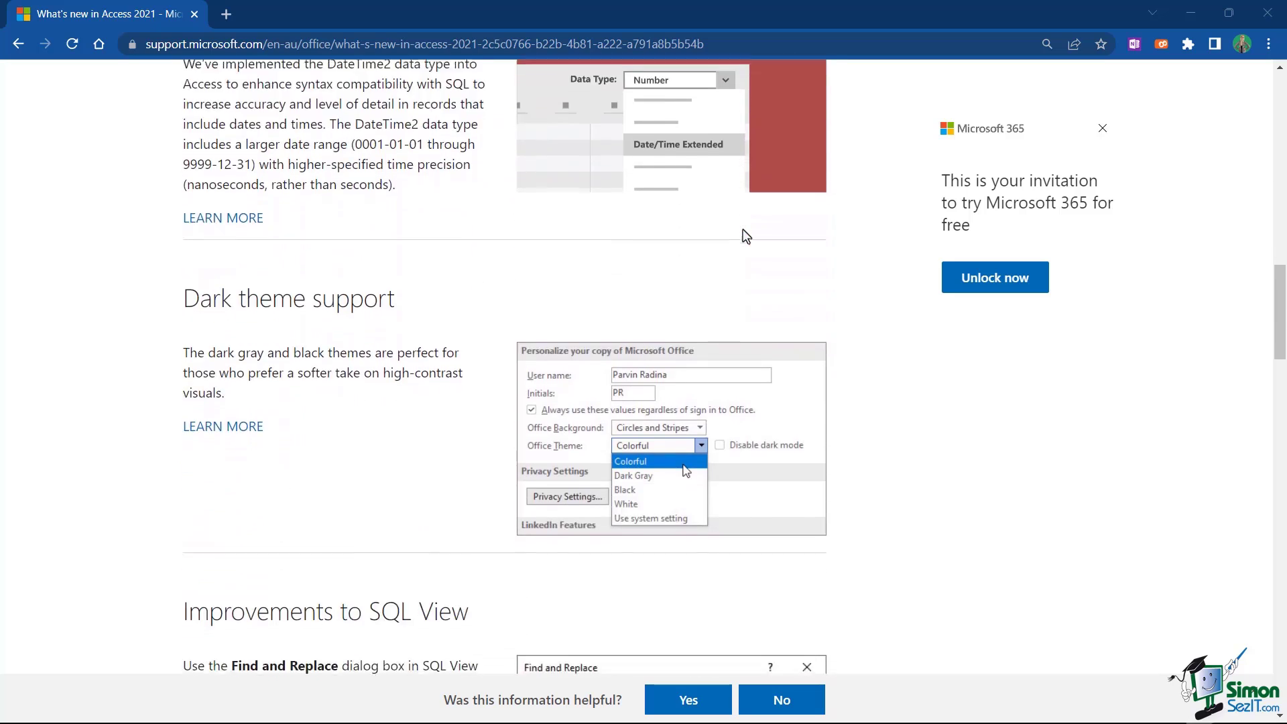
pyautogui.scroll(-4, 746, 236)
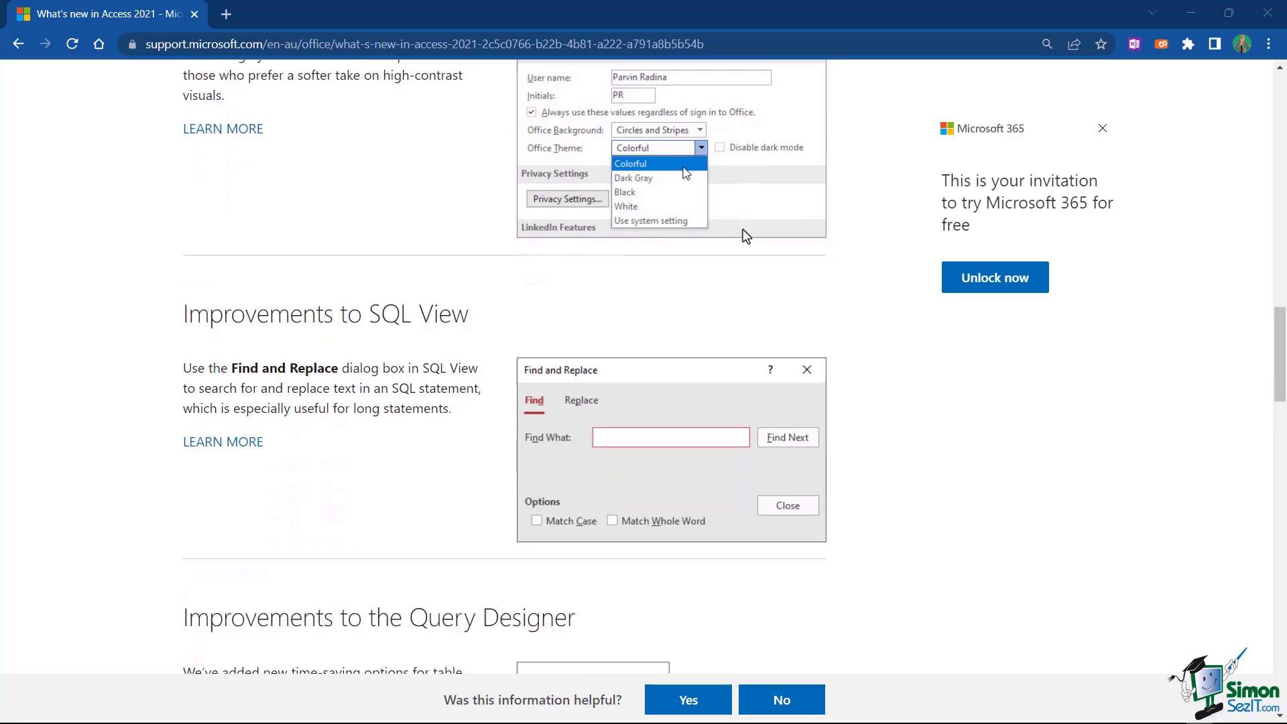
pyautogui.scroll(-4, 746, 236)
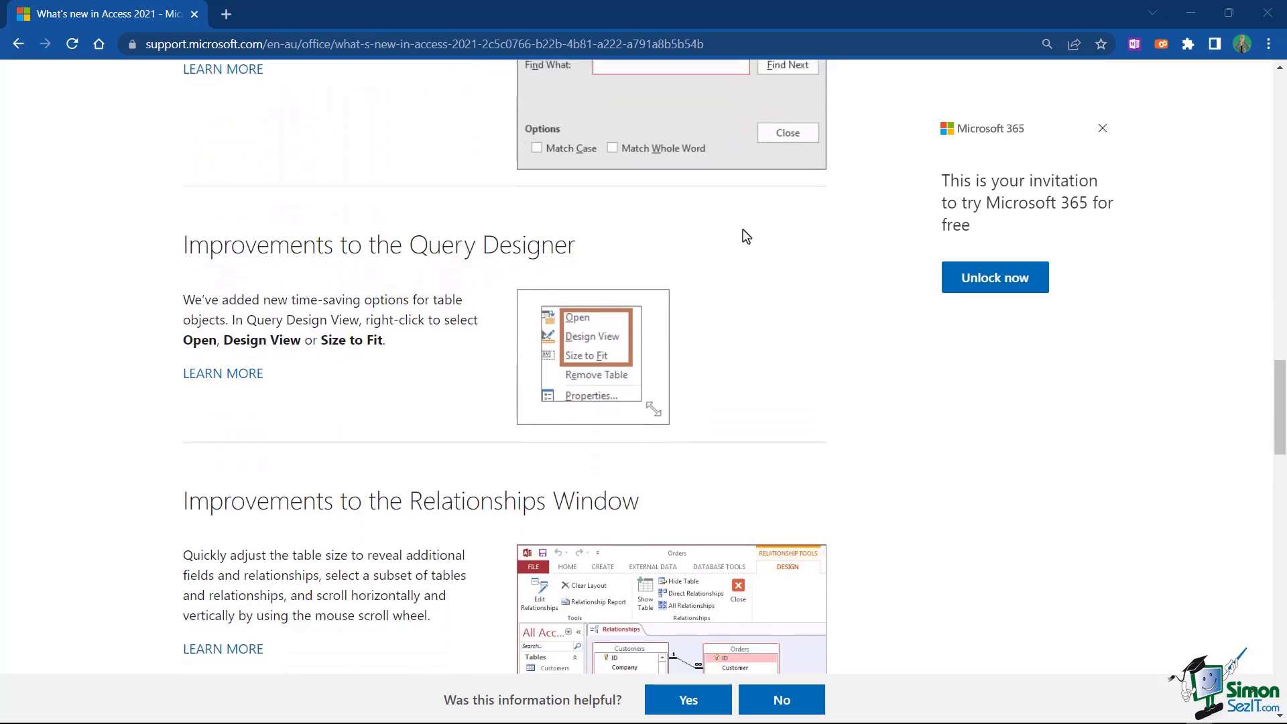
pyautogui.scroll(-3, 746, 236)
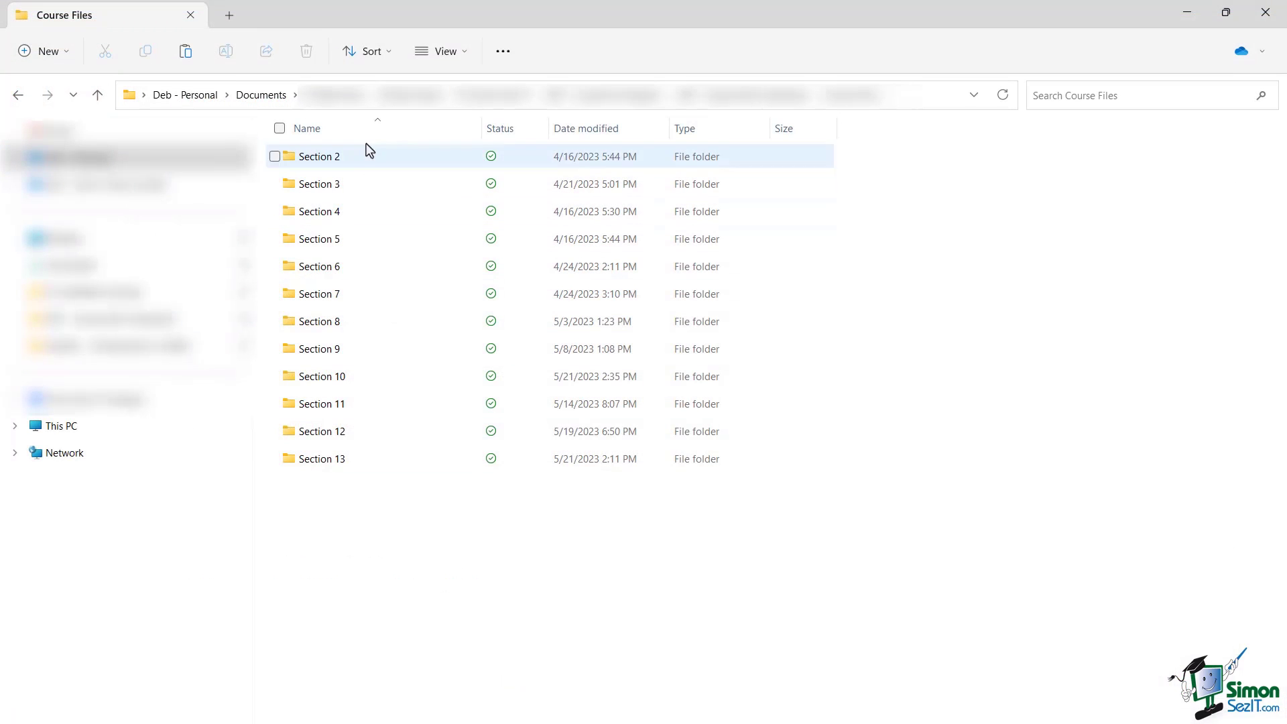
# Look into Section 10, then return to Course Files and open the Section 2 folder
pyautogui.moveTo(382, 322)
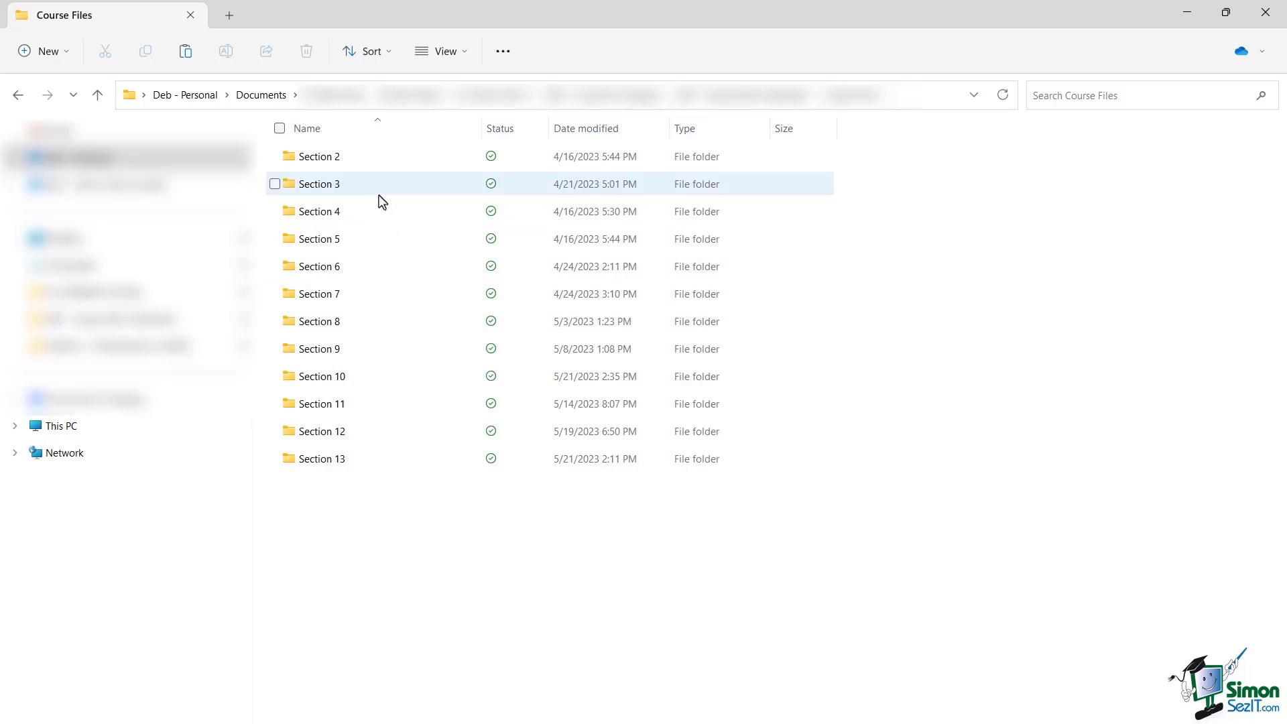
pyautogui.doubleClick(354, 379)
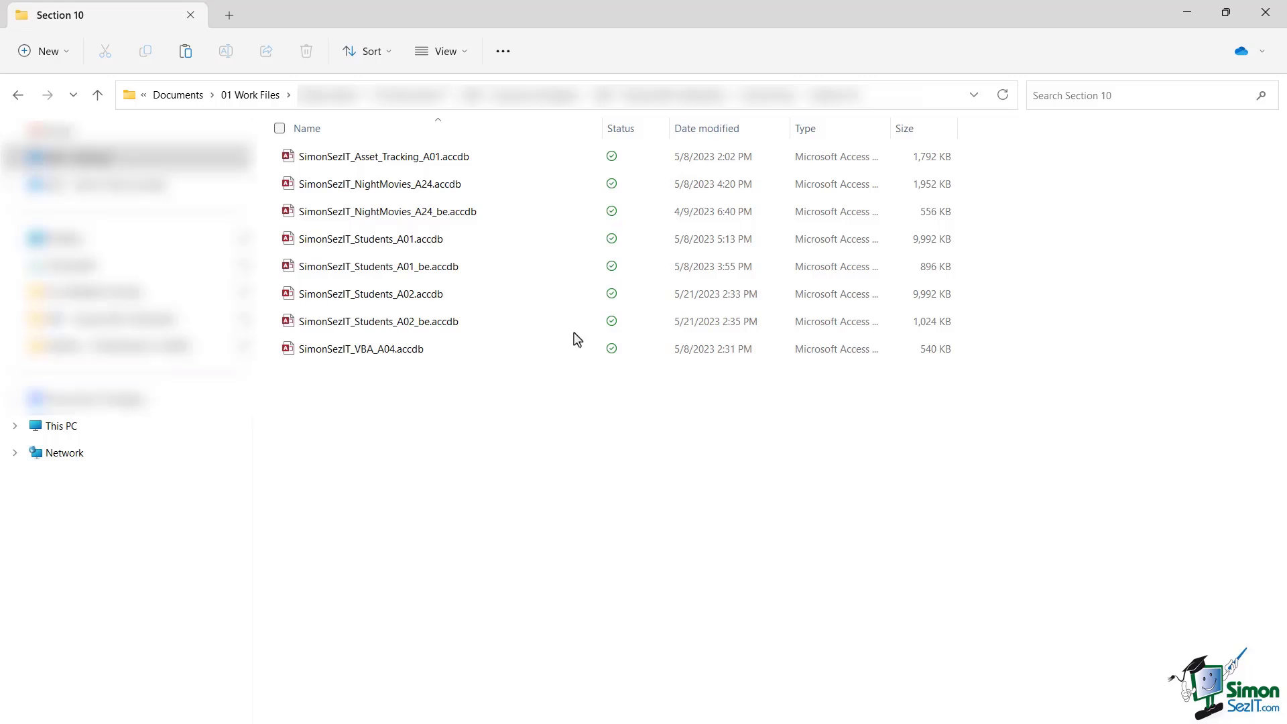
pyautogui.click(761, 95)
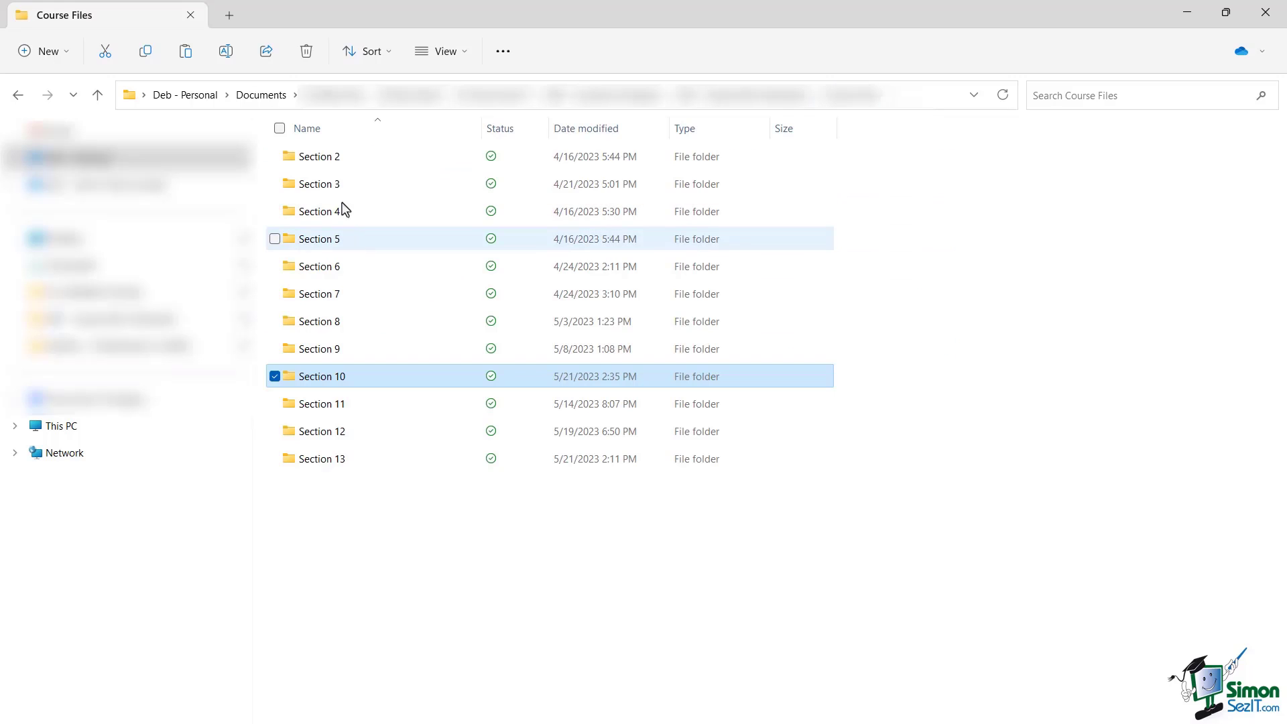
pyautogui.doubleClick(329, 164)
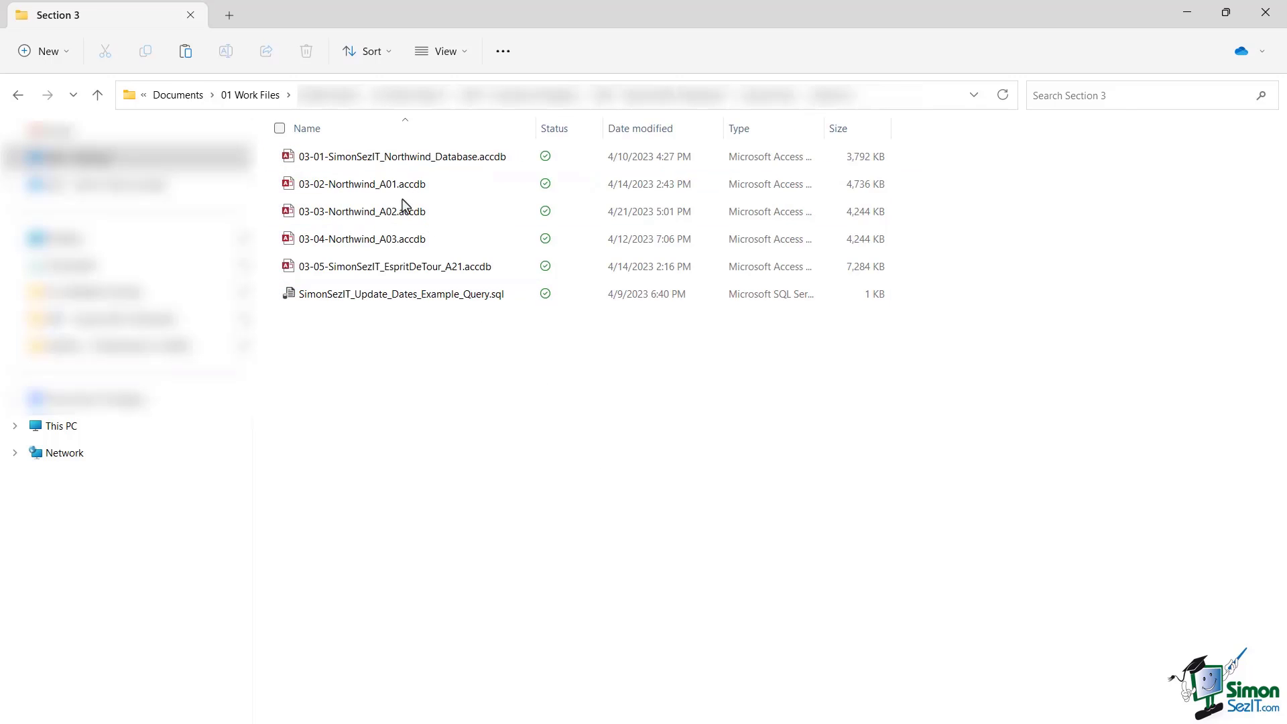
# Select 03-02-Northwind_A01.accdb among the Section 3 databases, then close File Explorer
pyautogui.click(354, 191)
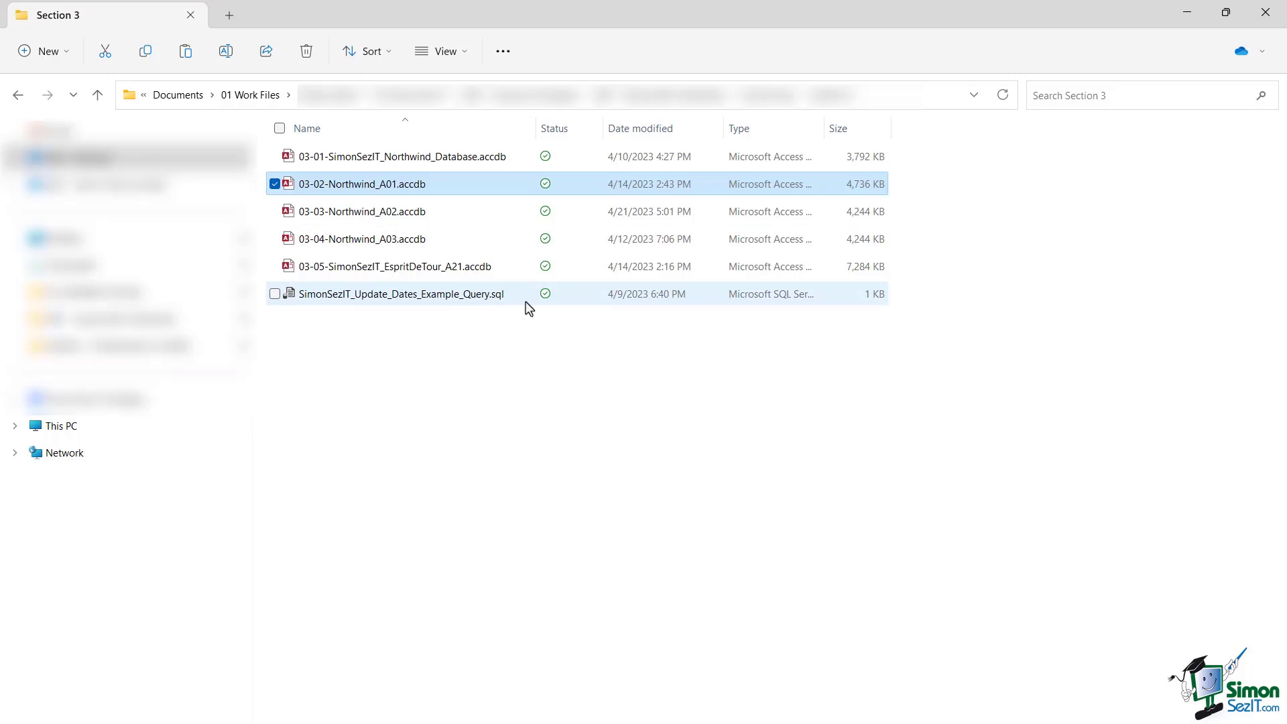
pyautogui.moveTo(501, 302)
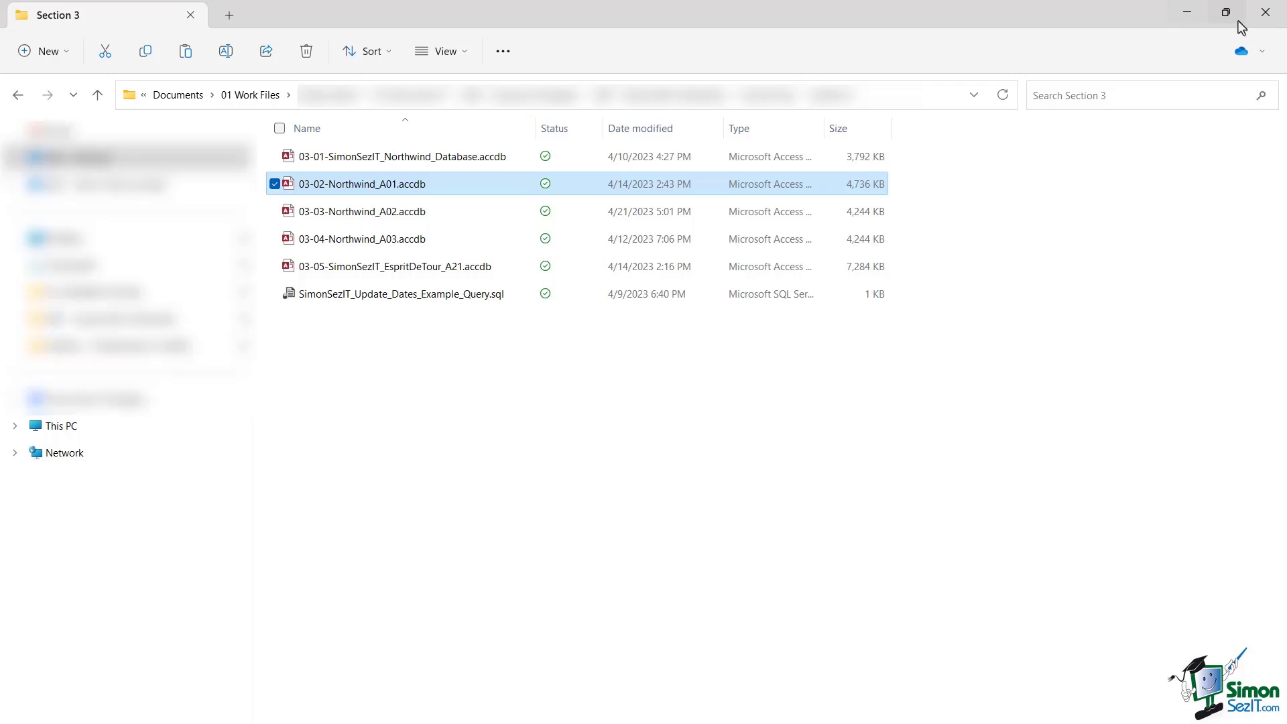
pyautogui.click(1265, 12)
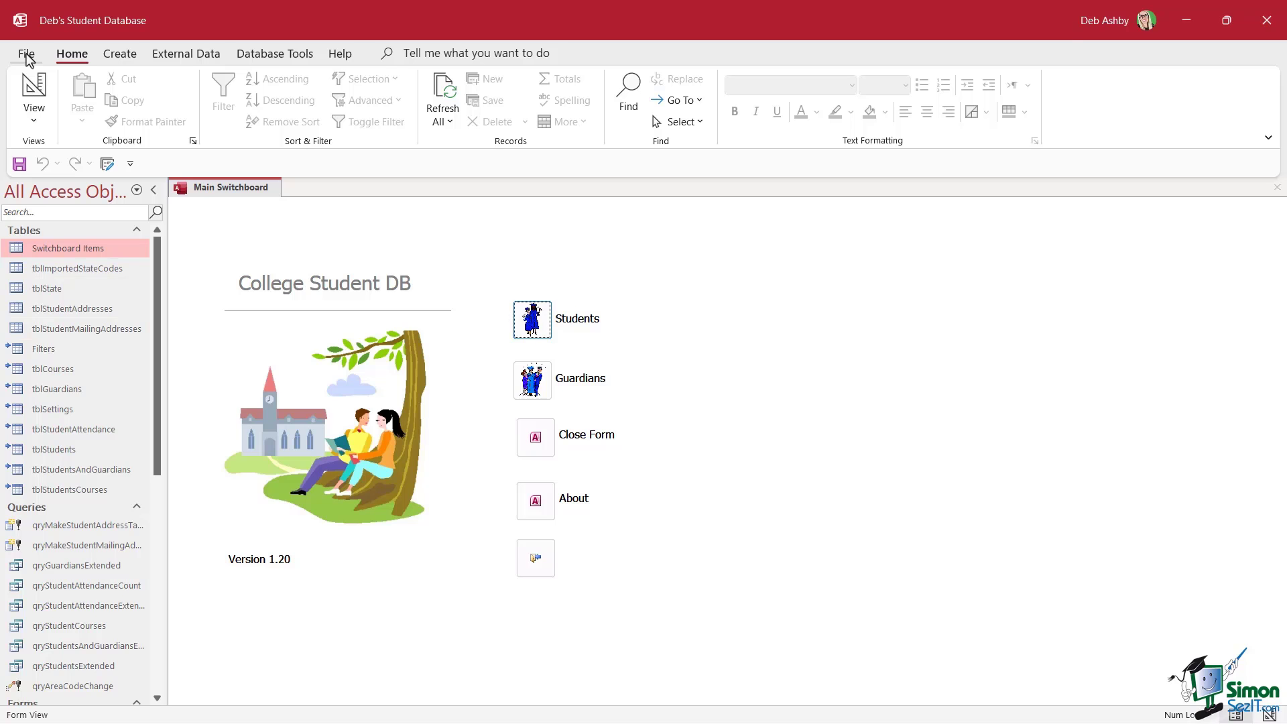
# In File > Options, select the Default database folder path on the General page
pyautogui.click(27, 57)
pyautogui.click(67, 693)
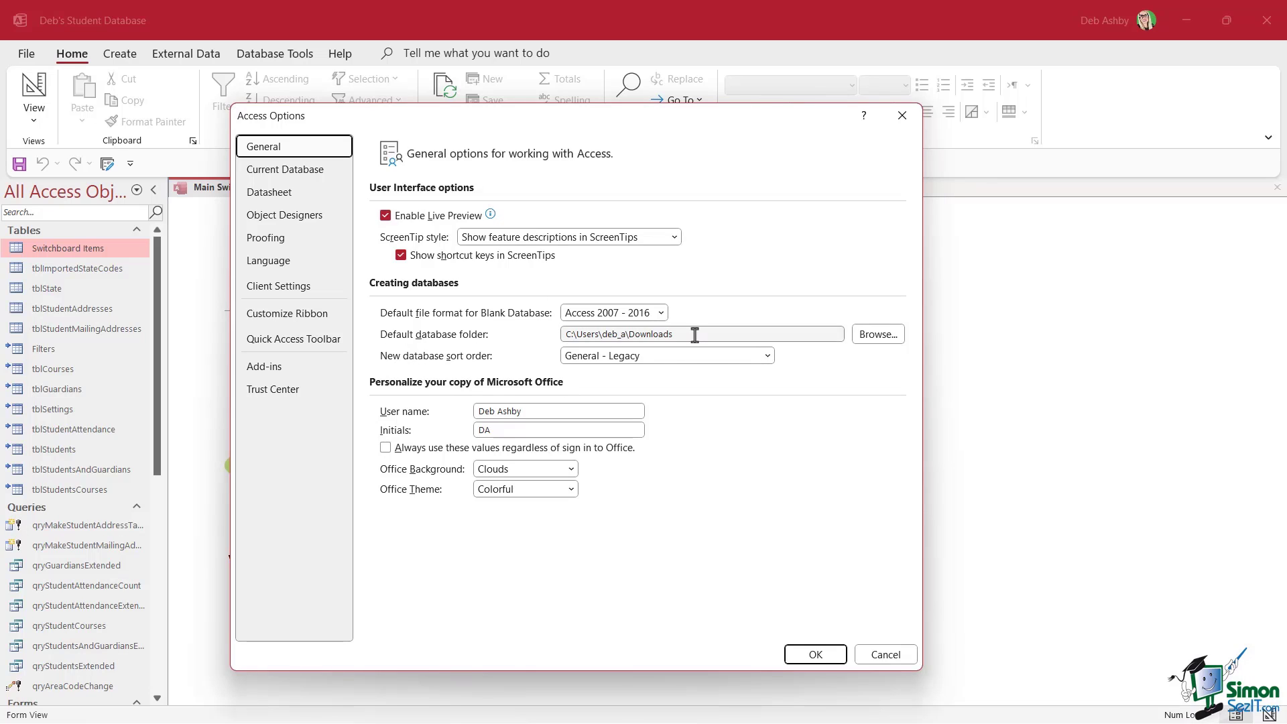
pyautogui.moveTo(694, 334); pyautogui.dragTo(495, 334)
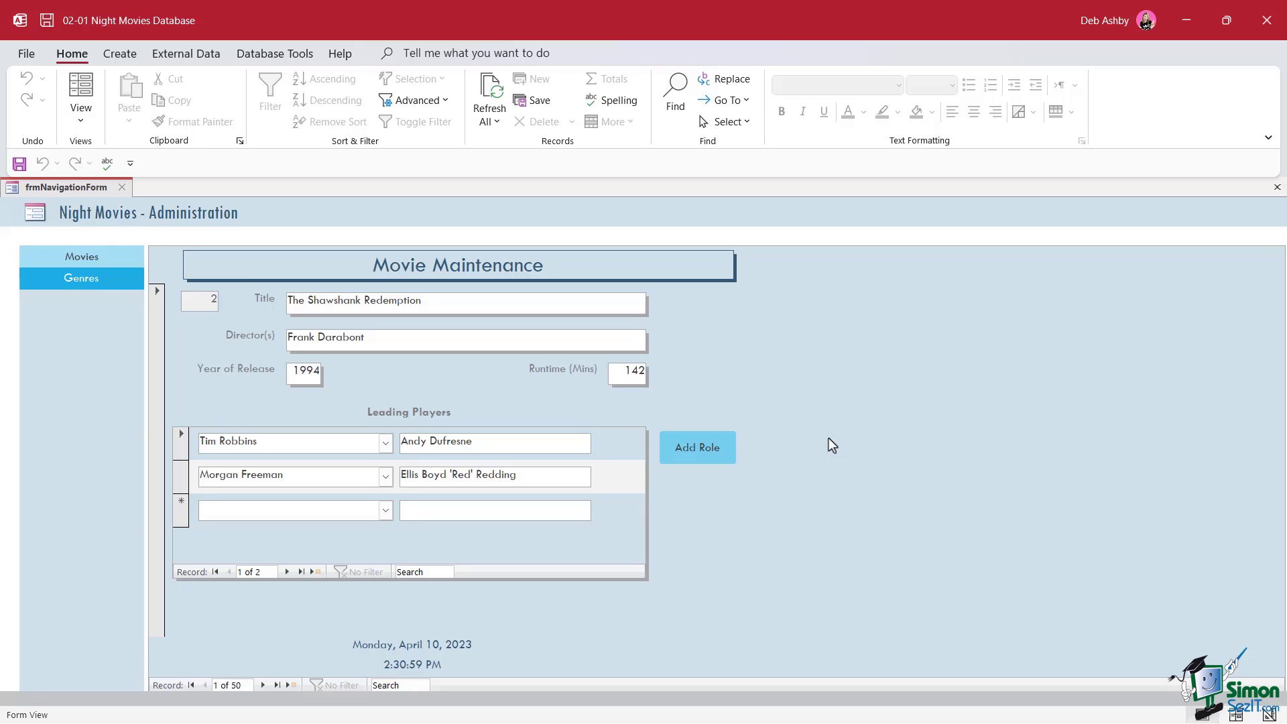
# Show the Navigation Pane with F11 beside the Night Movies administration form
pyautogui.press('F11')
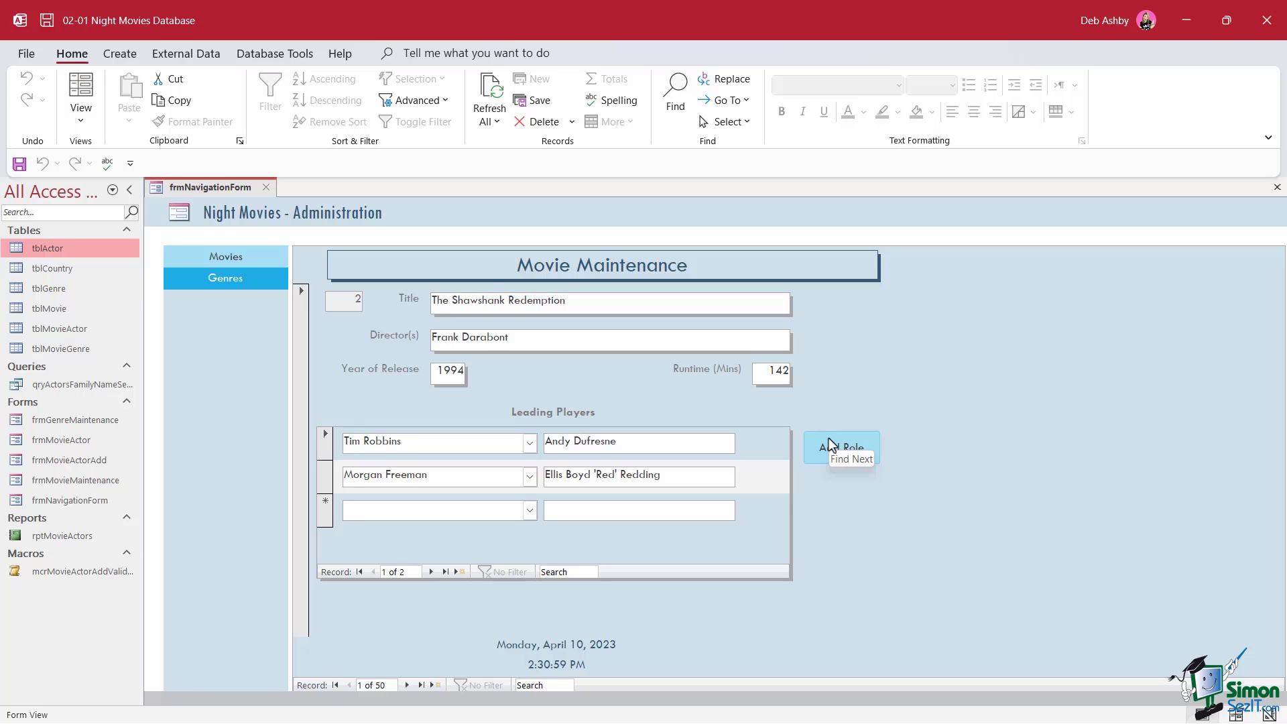
# Open tblActor in Datasheet view and save the open objects
pyautogui.click(65, 250)
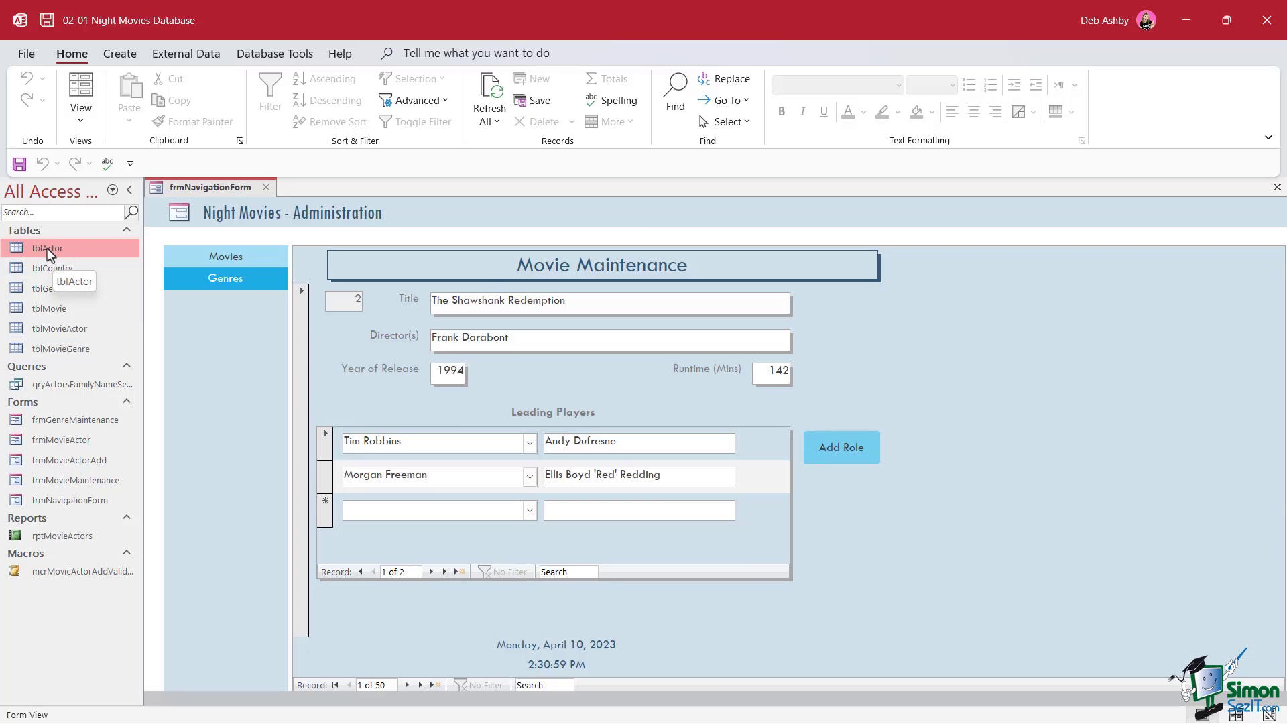
pyautogui.doubleClick(49, 248)
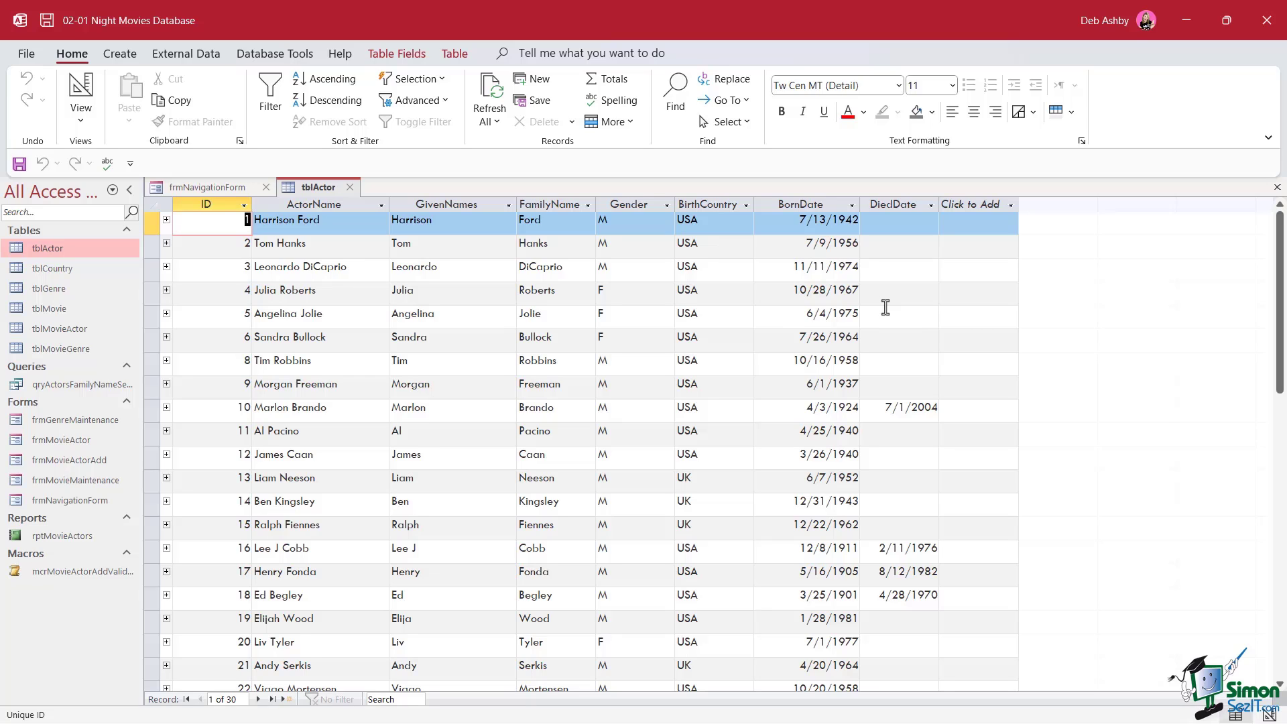
pyautogui.hotkey('ctrl', 's')
# Close the navigation form and switch tblActor to Design View
pyautogui.click(266, 187)
pyautogui.rightClick(188, 188)
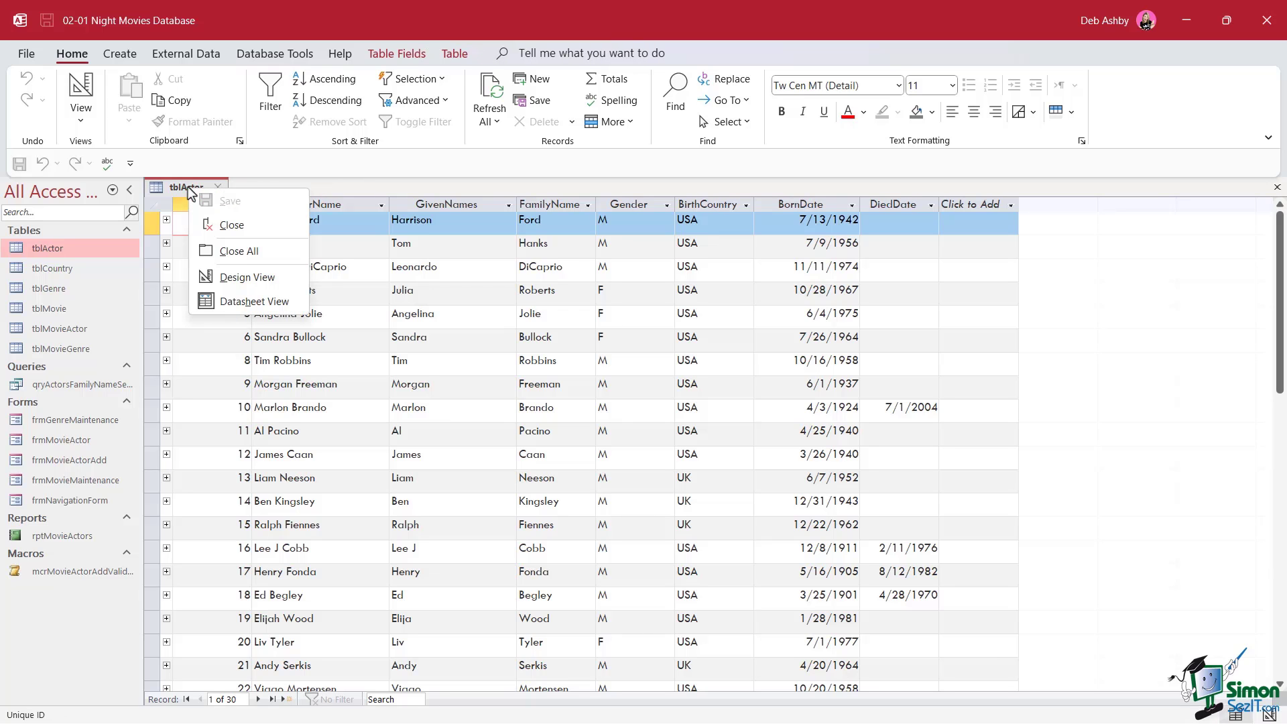
pyautogui.click(272, 285)
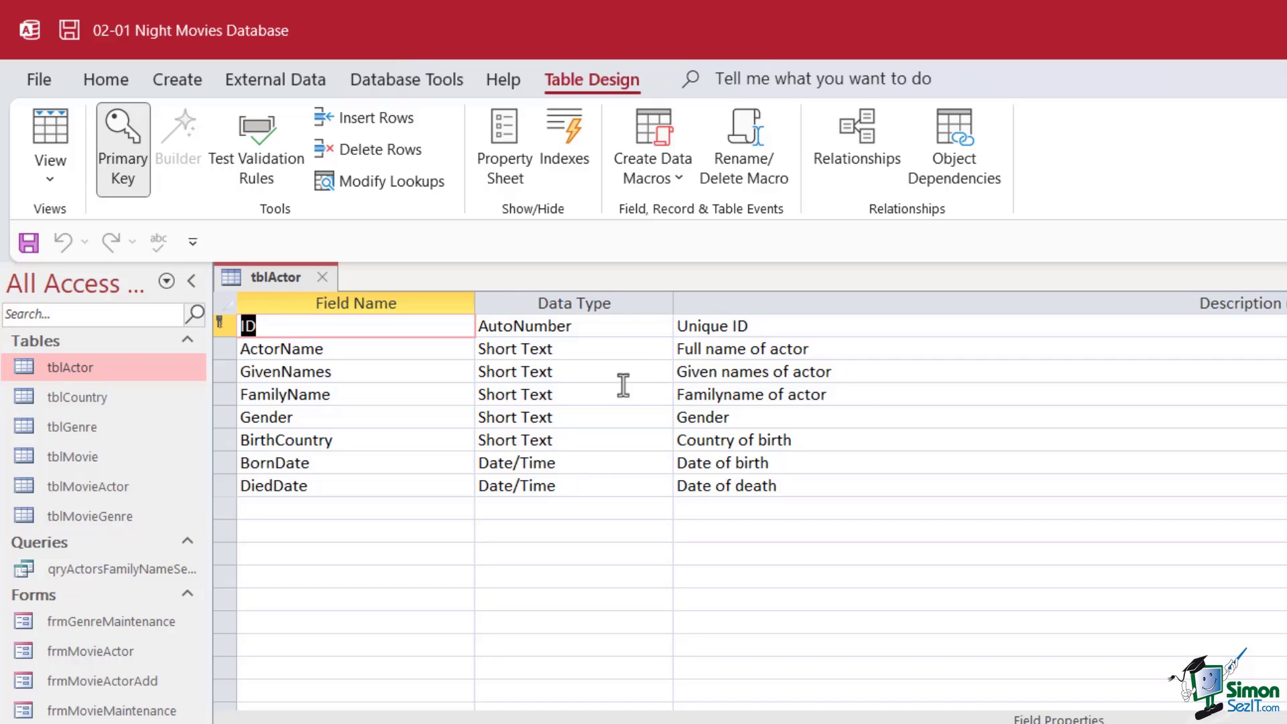
# Toggle tblActor back to Datasheet View, then return it to Design View
pyautogui.rightClick(276, 277)
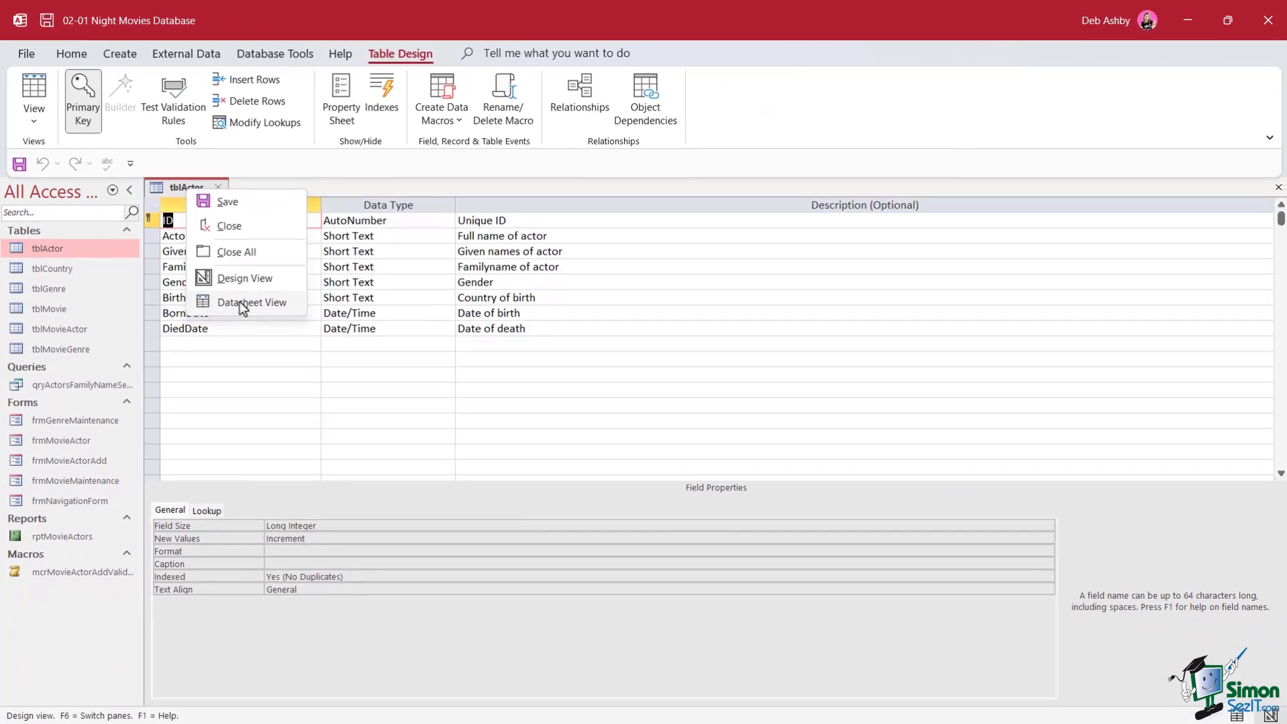
pyautogui.click(248, 301)
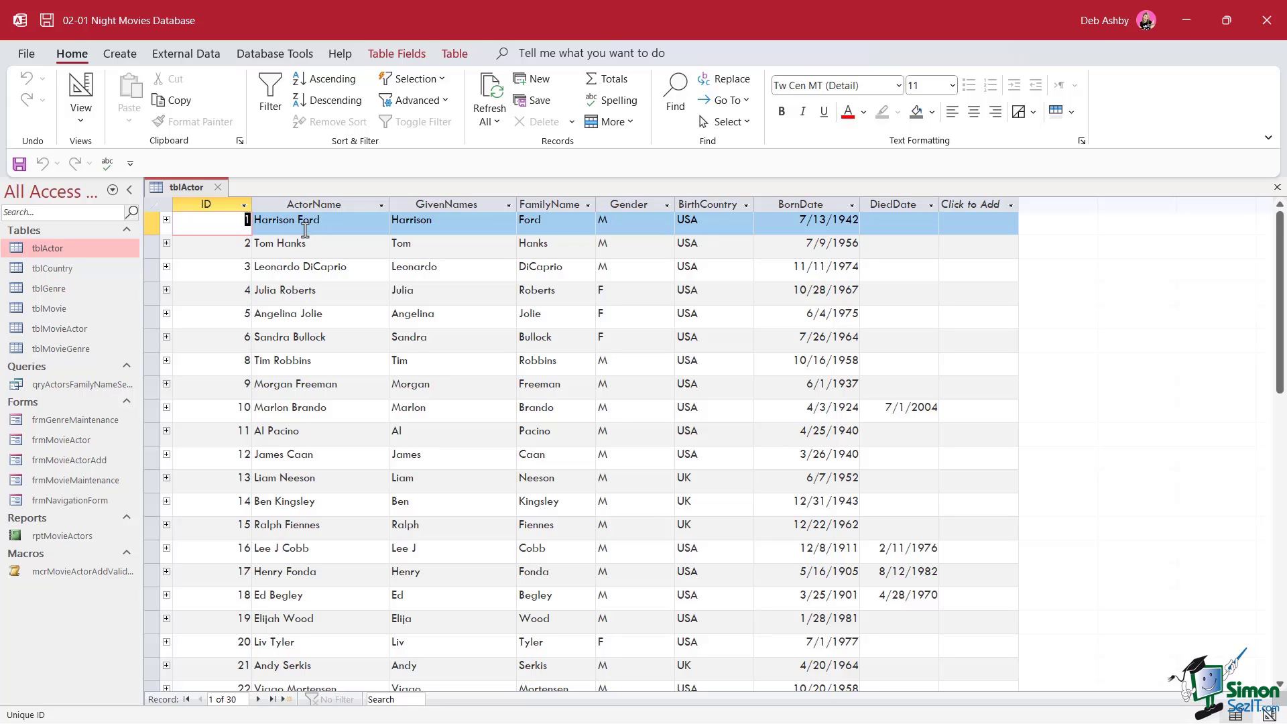
pyautogui.rightClick(185, 188)
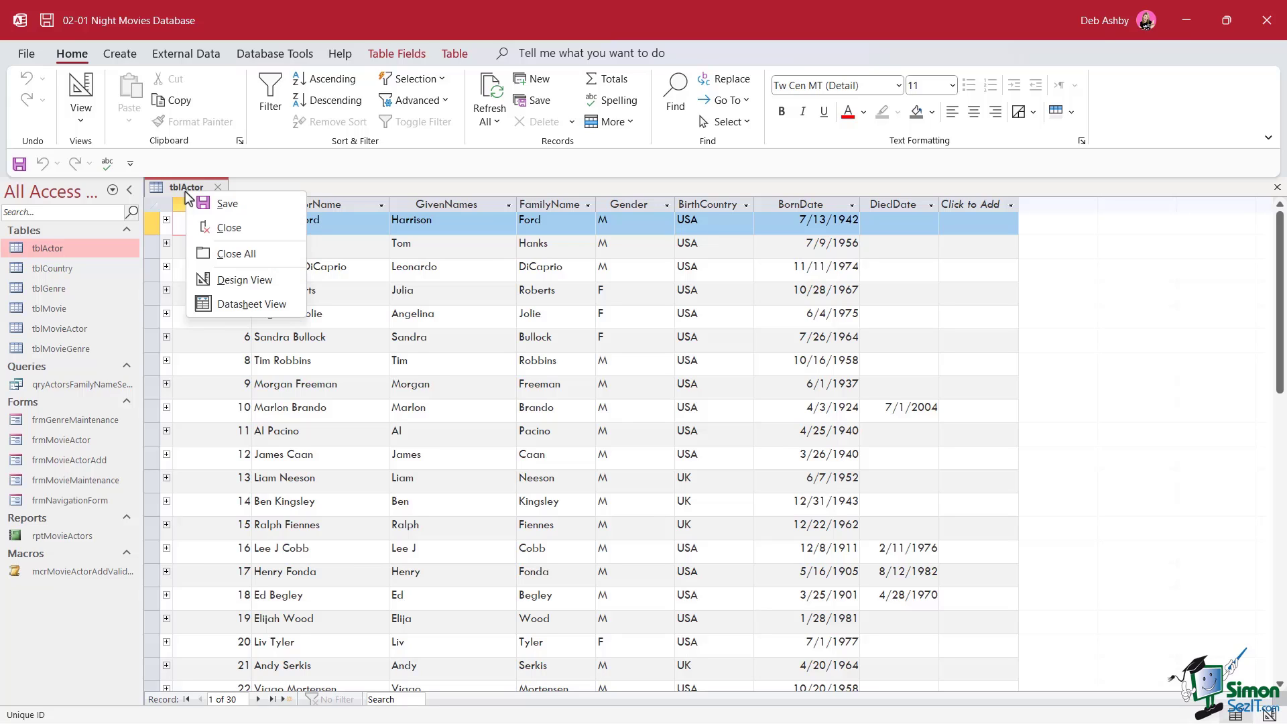
pyautogui.click(255, 278)
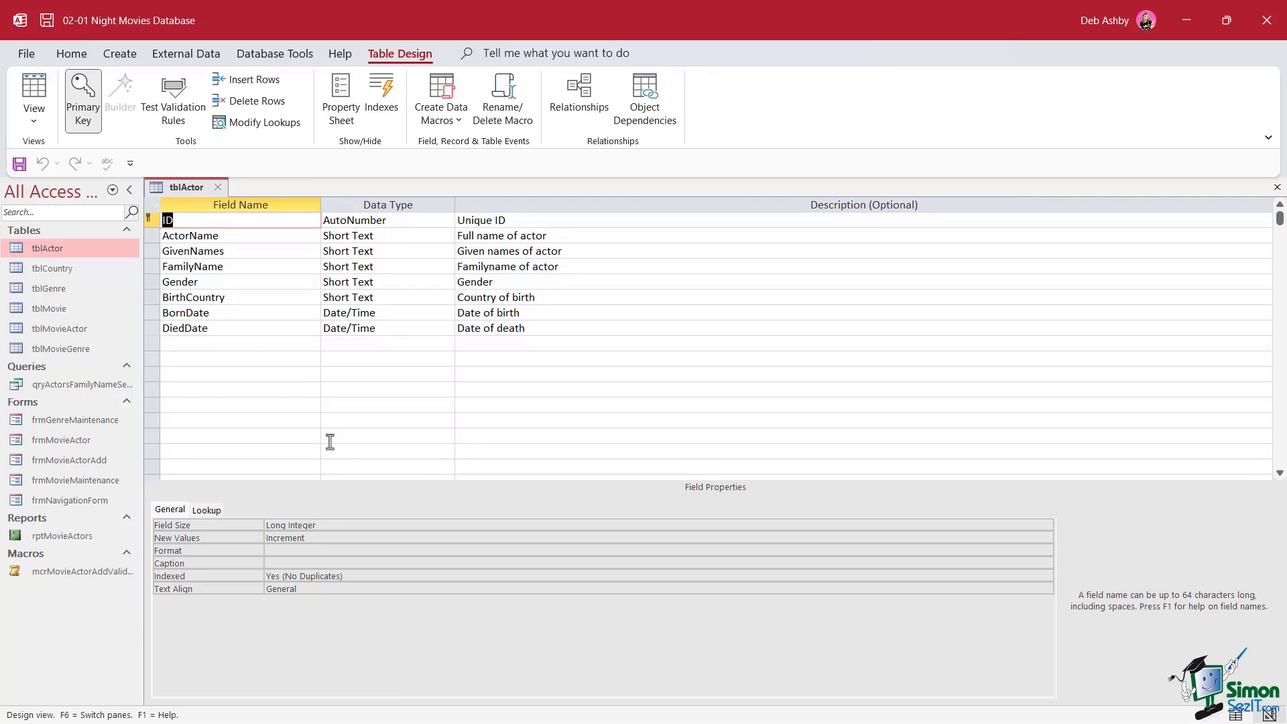
pyautogui.click(150, 220)
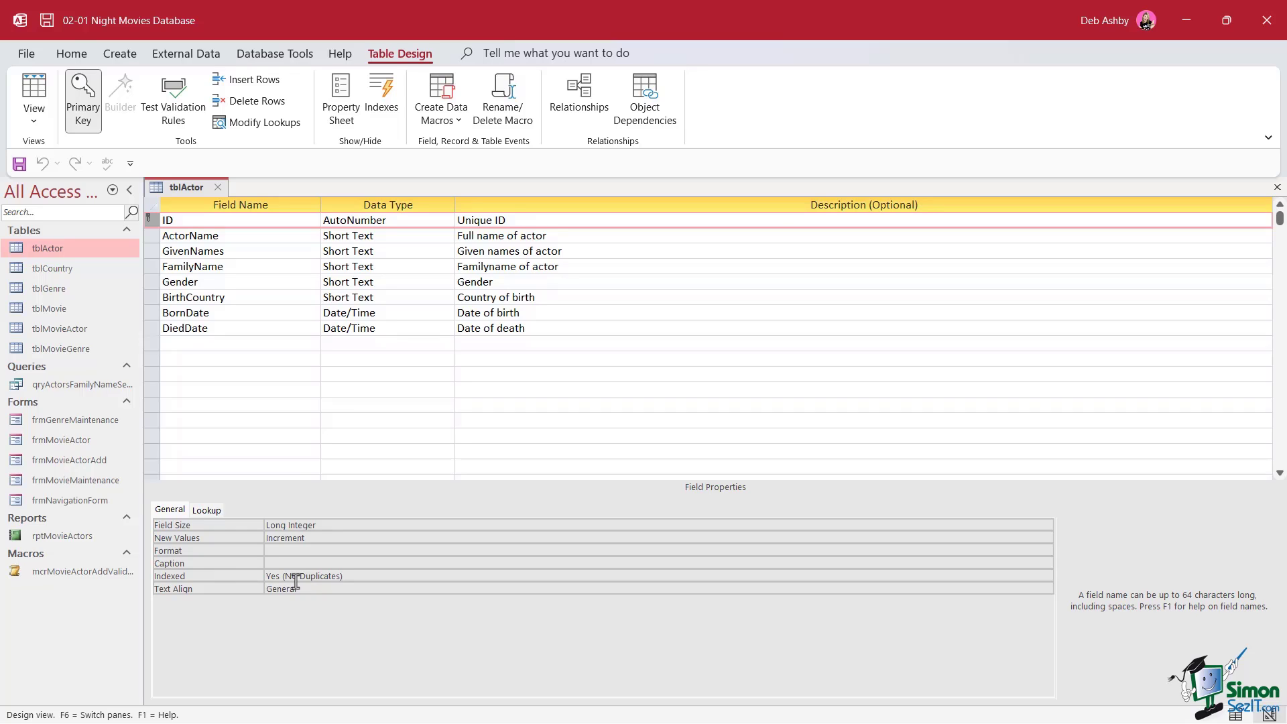
pyautogui.click(150, 237)
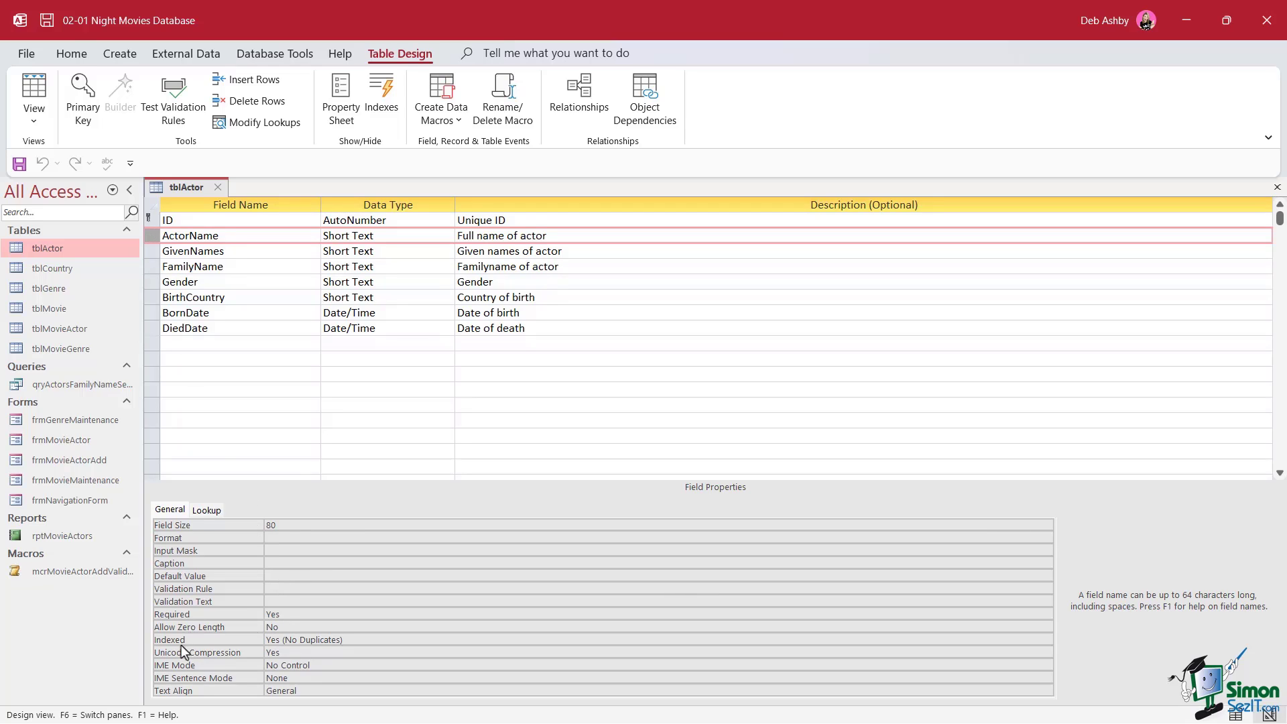
pyautogui.click(148, 252)
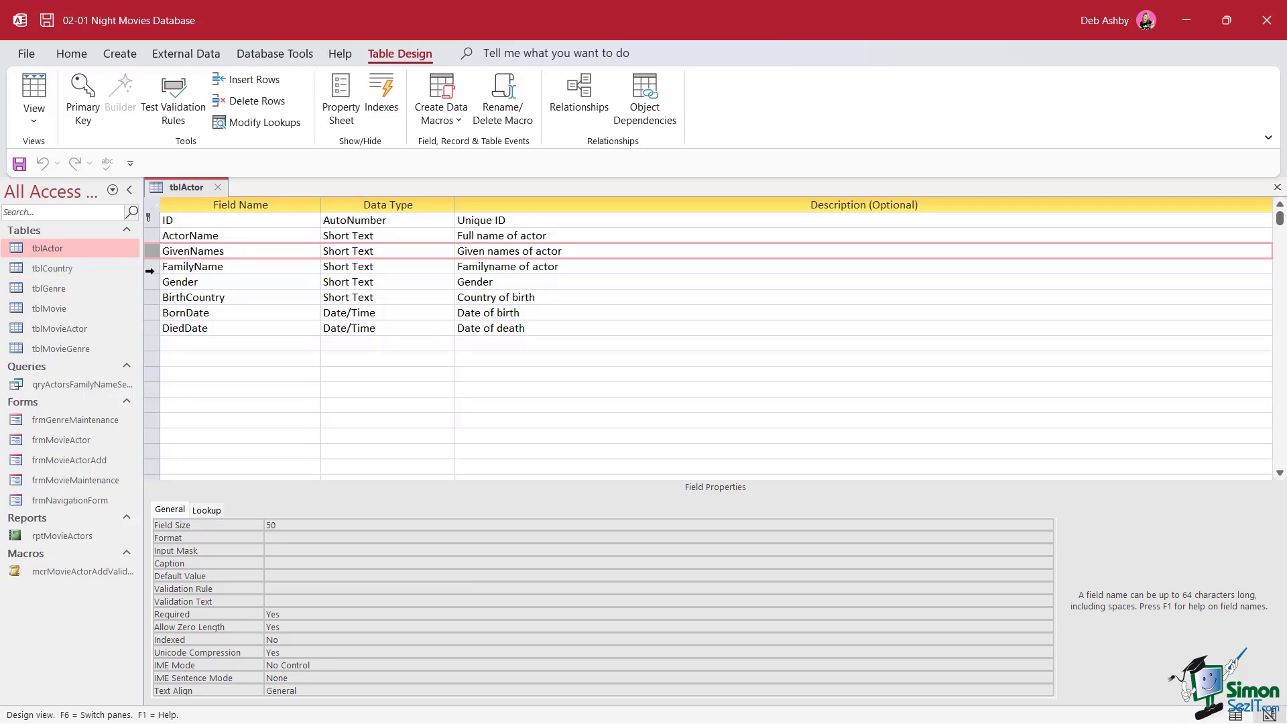
pyautogui.click(149, 267)
pyautogui.click(153, 285)
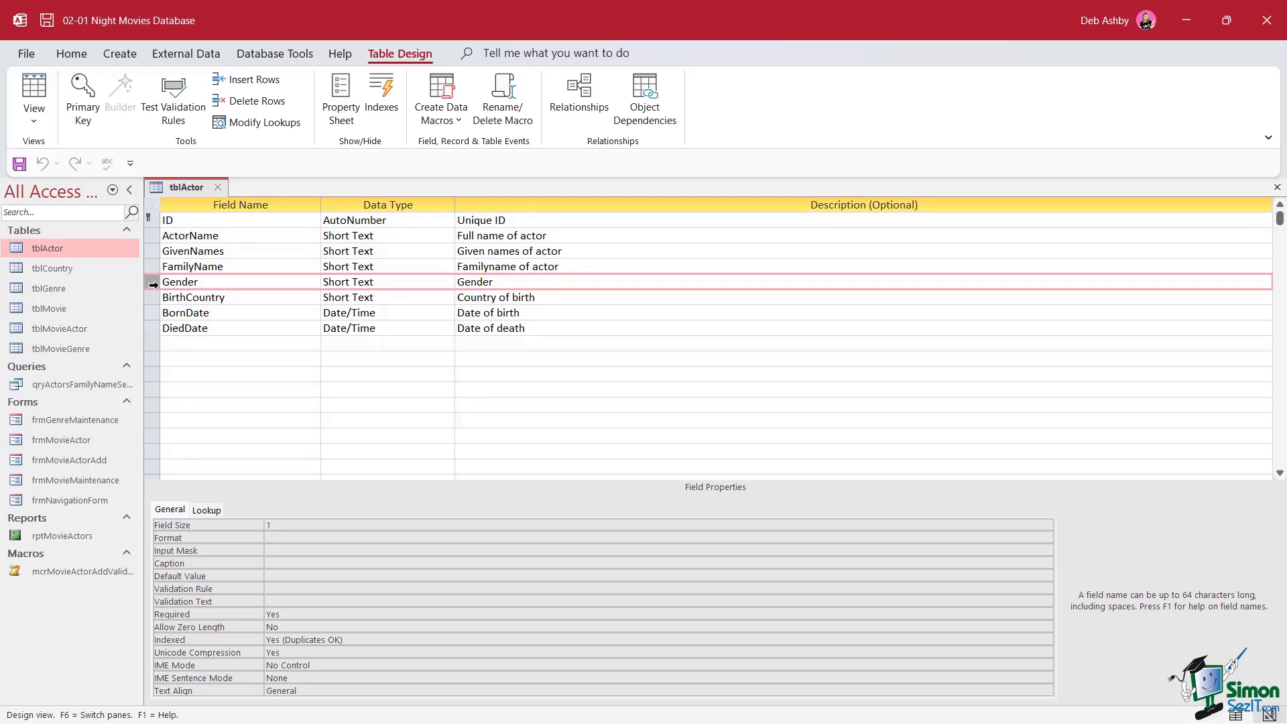
pyautogui.click(151, 299)
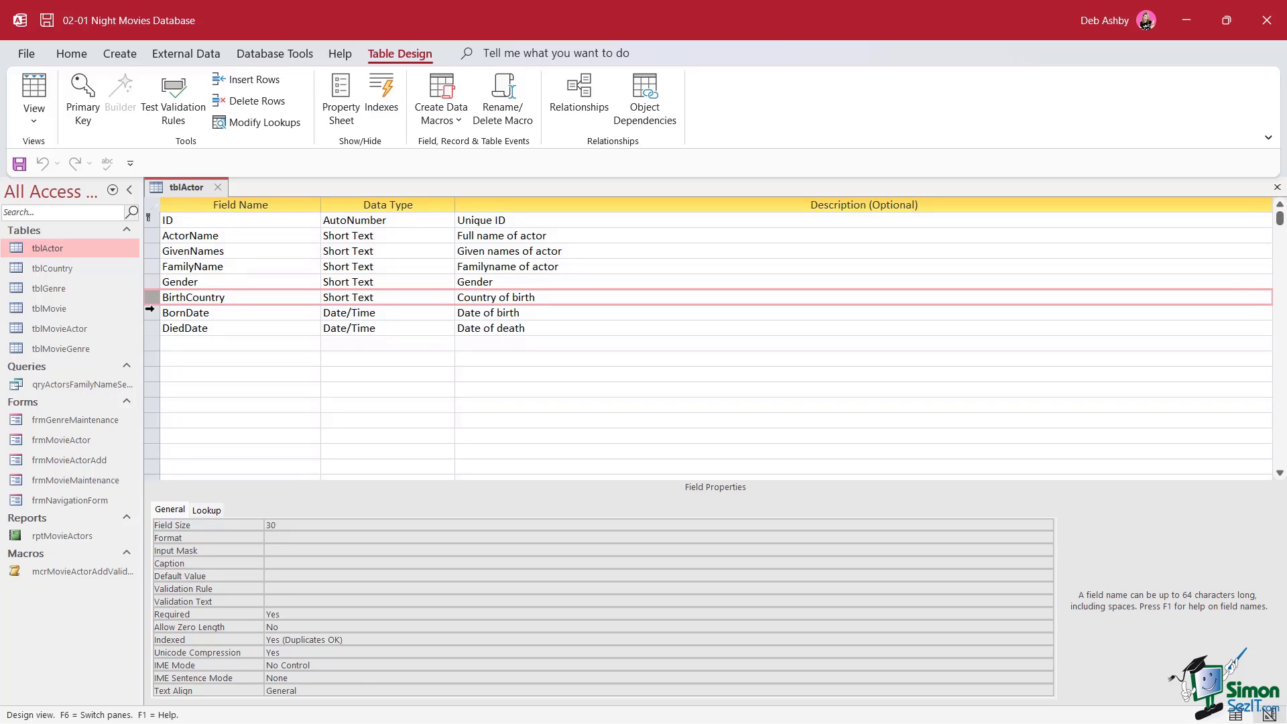
pyautogui.click(151, 317)
pyautogui.click(153, 328)
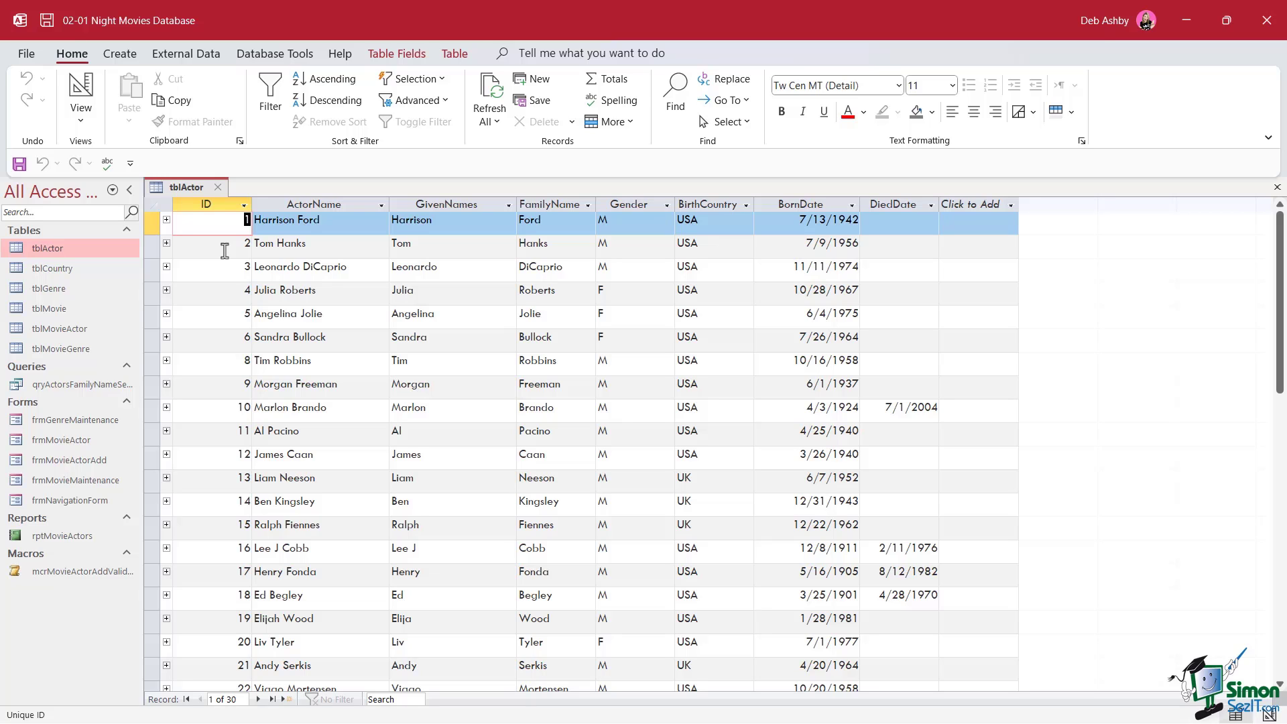
# Switch tblActor to Design View and select the ActorName field to inspect its properties
pyautogui.rightClick(199, 189)
pyautogui.click(285, 275)
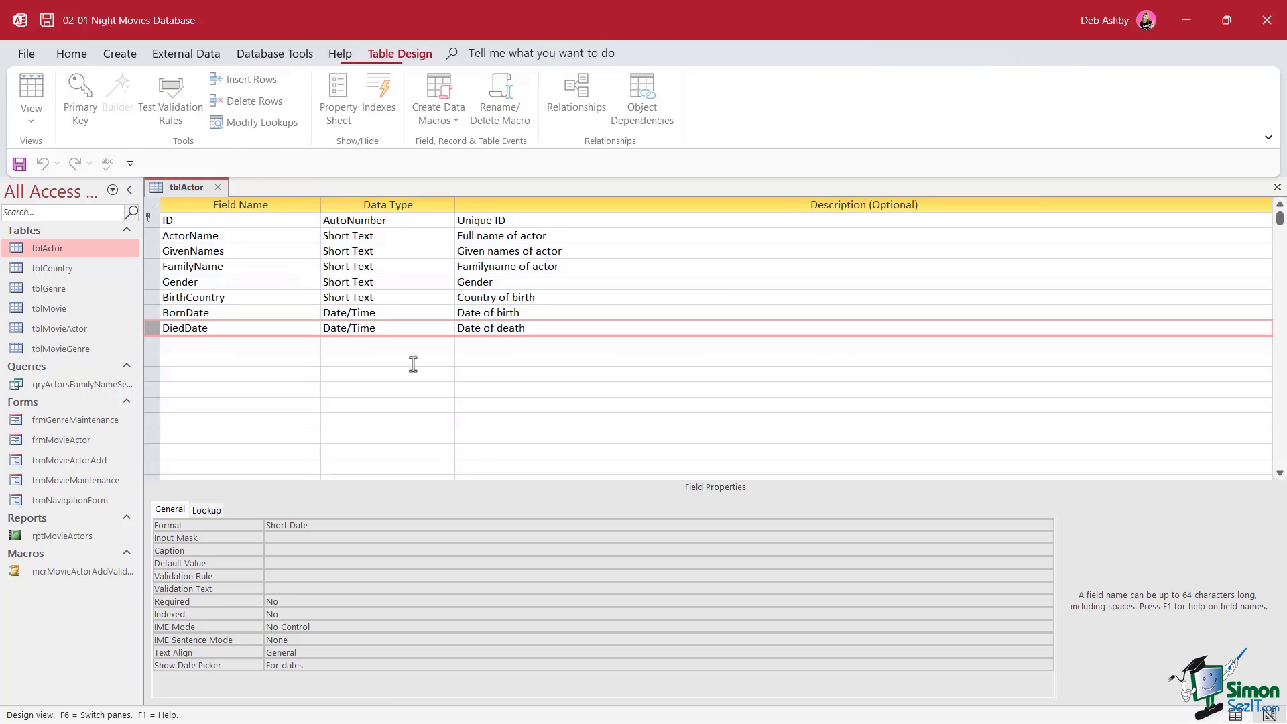
pyautogui.click(153, 236)
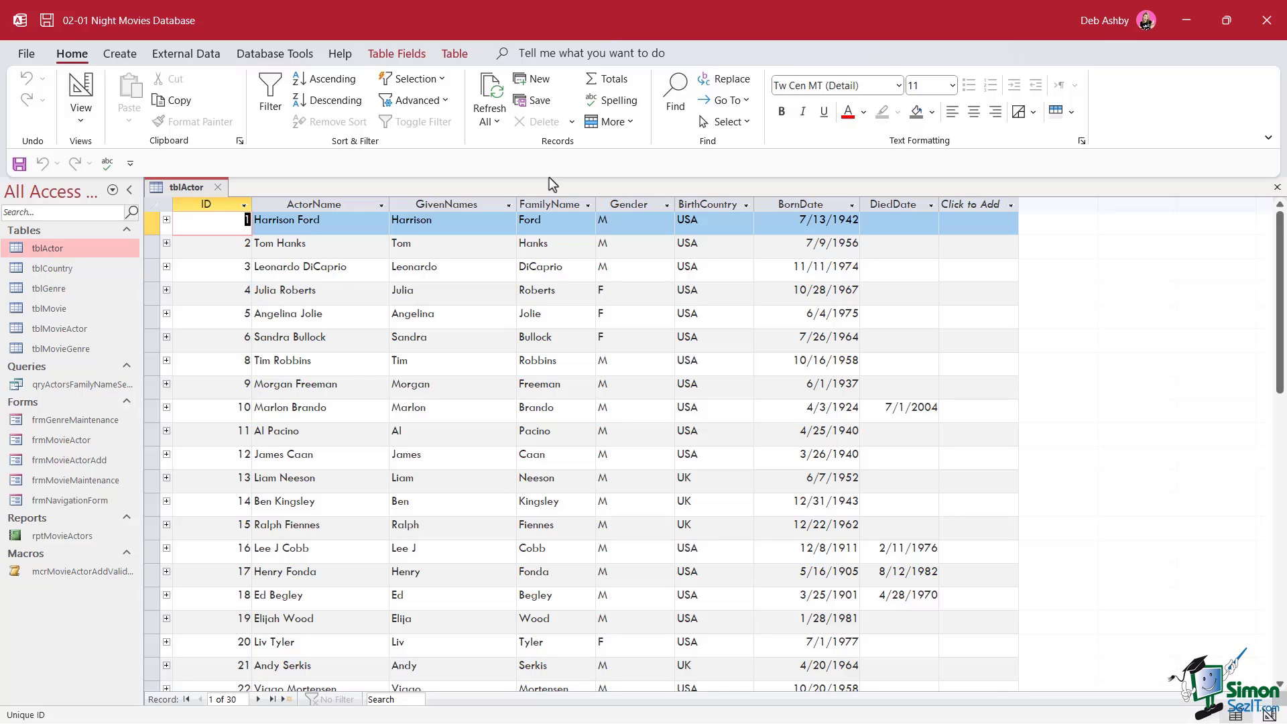
# Put tblActor in Design View and set GivenNames' Indexed property to Yes (Duplicates OK)
pyautogui.rightClick(186, 187)
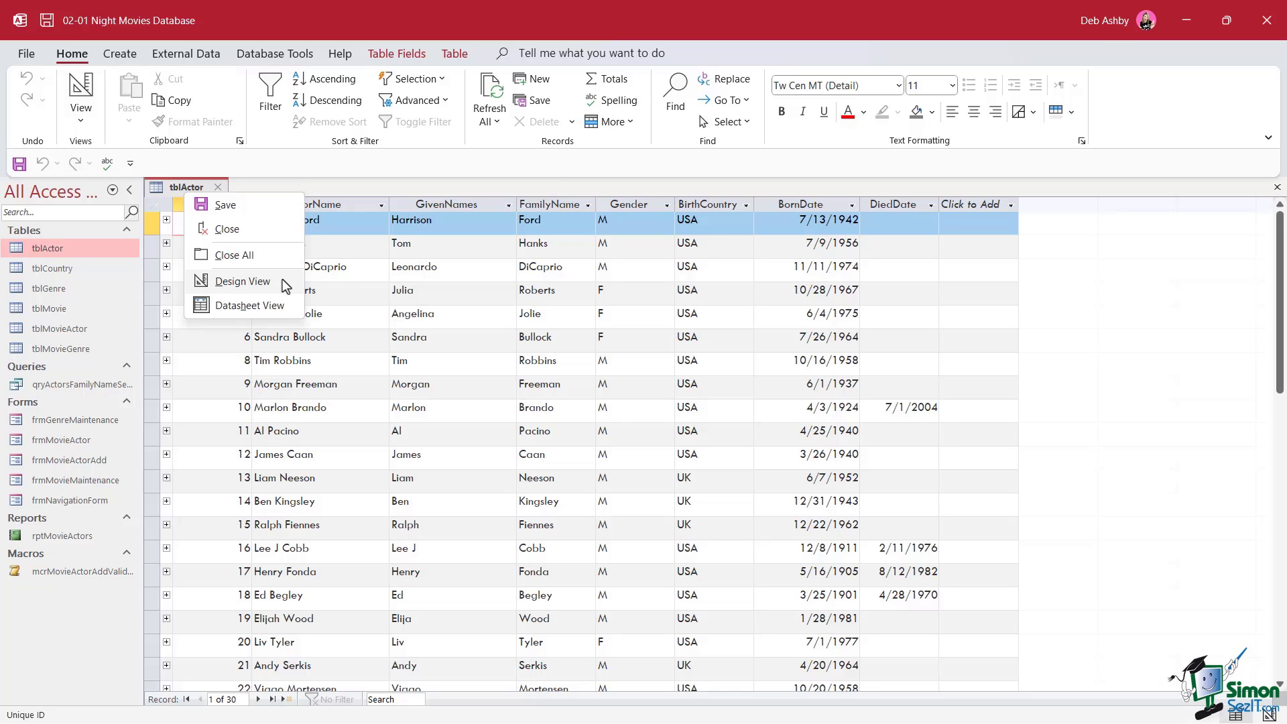
pyautogui.click(275, 281)
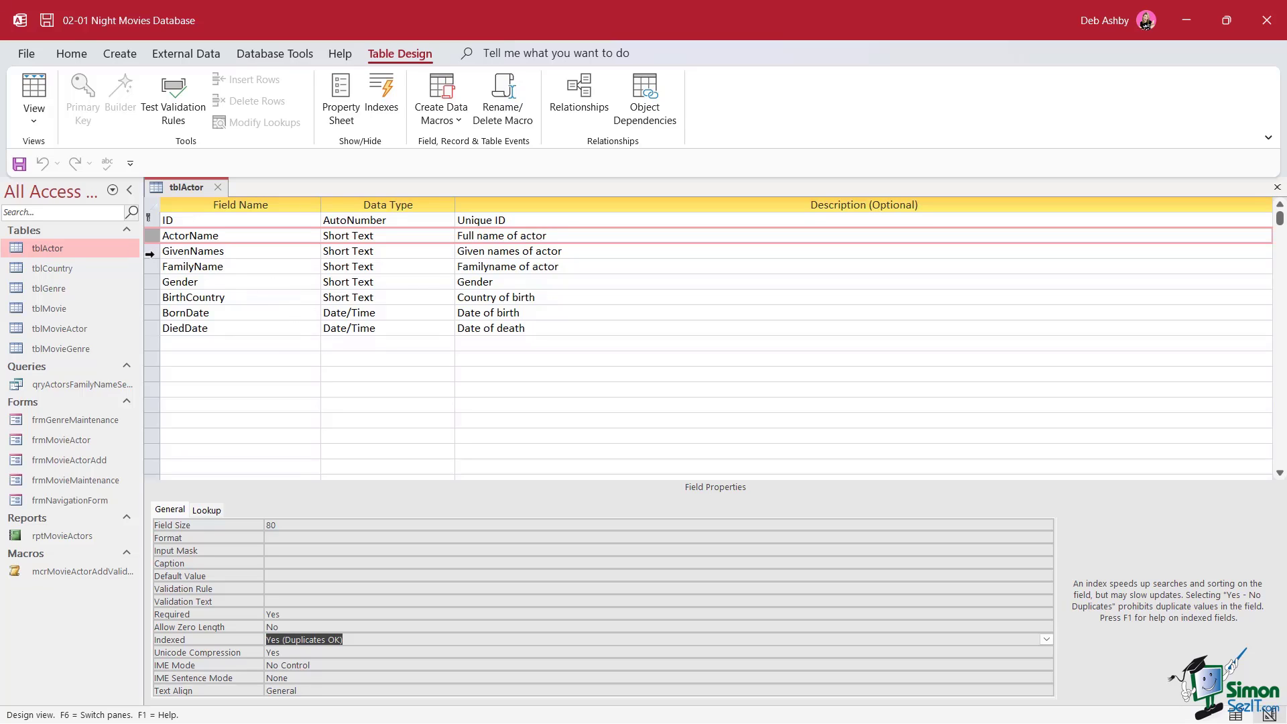
pyautogui.click(152, 300)
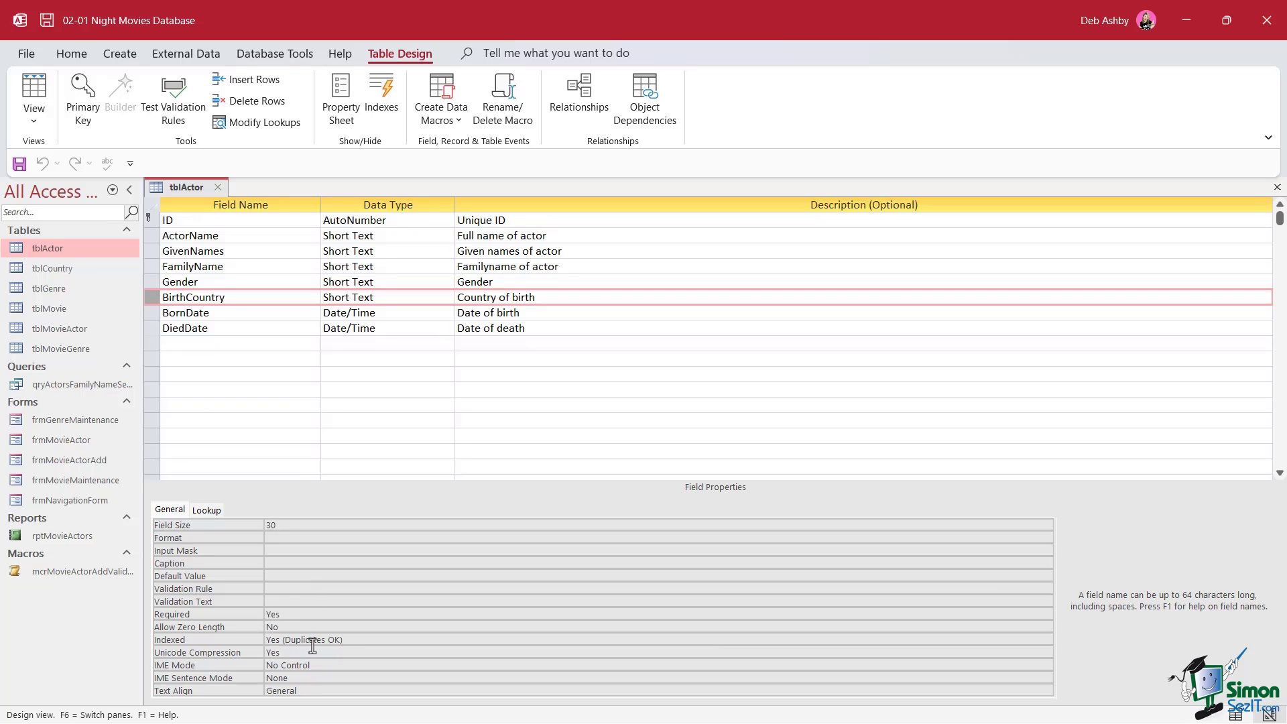
pyautogui.click(166, 255)
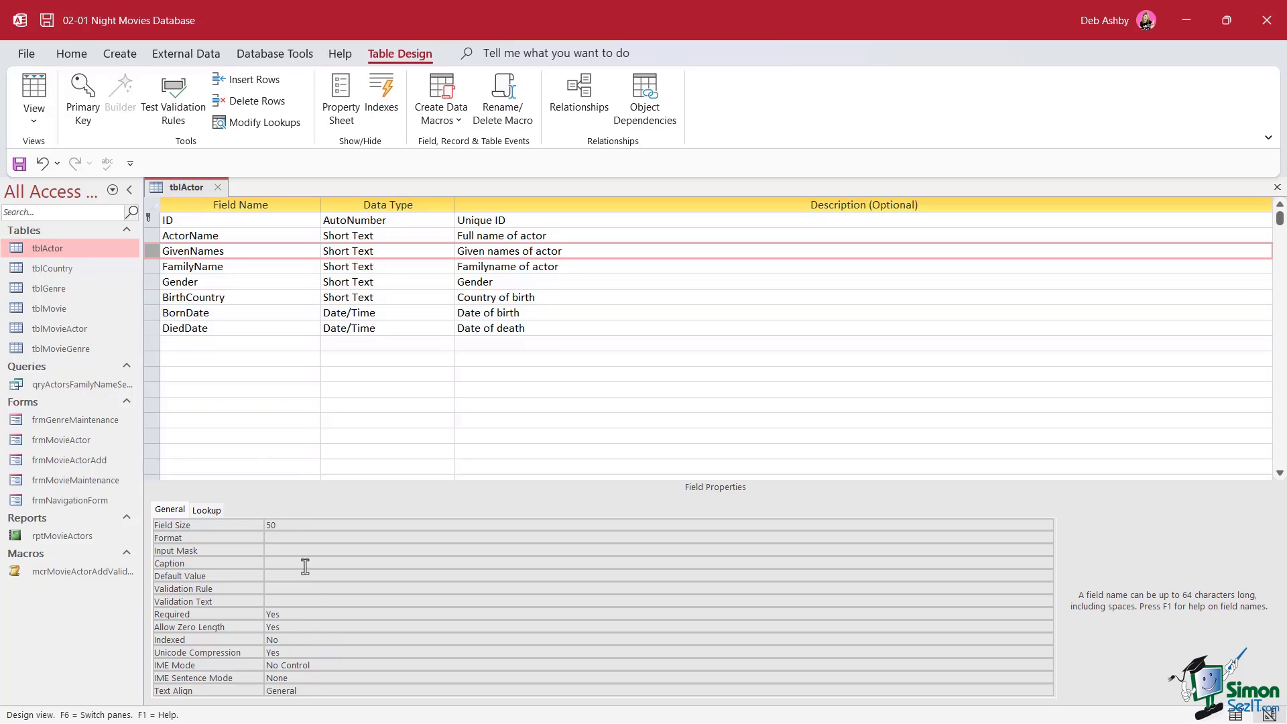
pyautogui.doubleClick(282, 643)
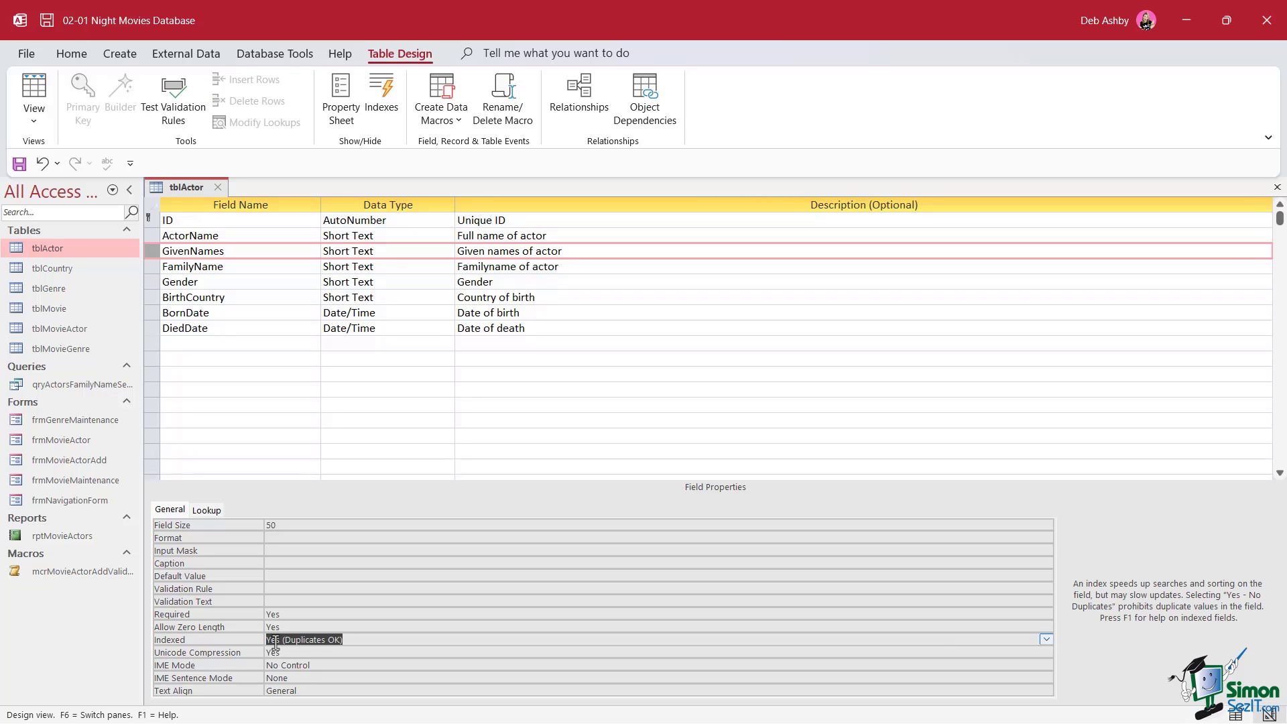
pyautogui.click(419, 389)
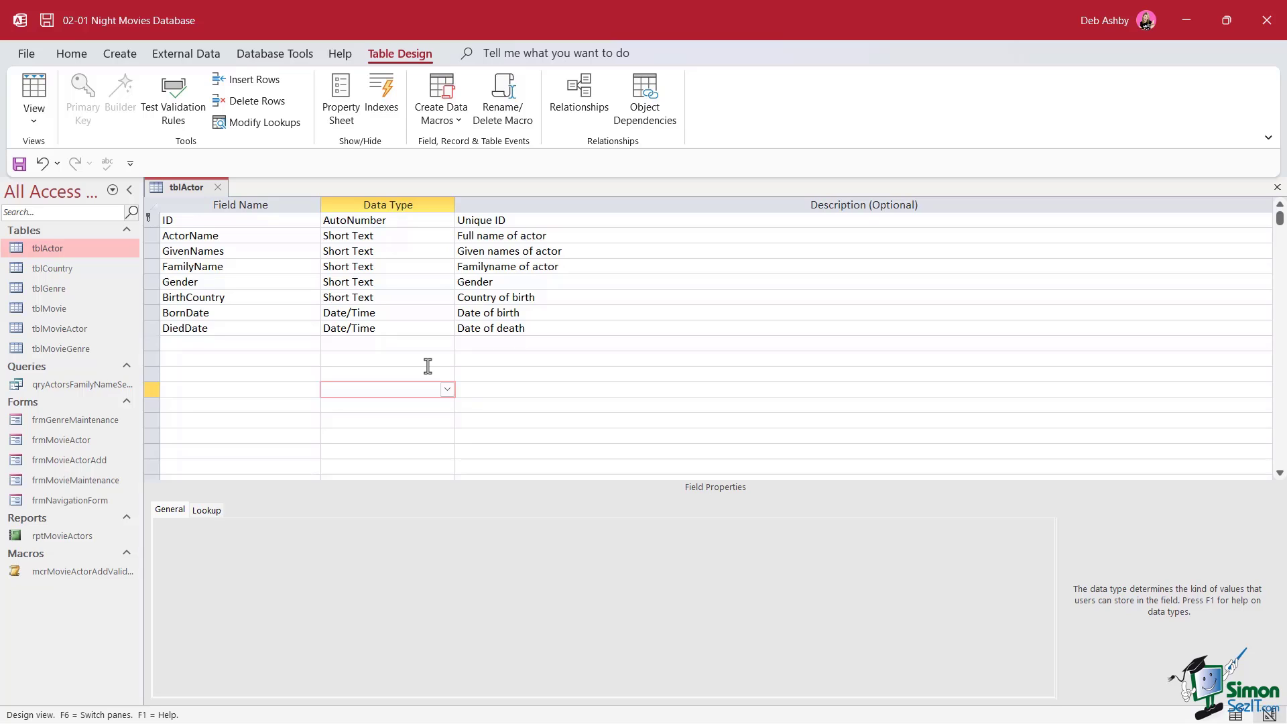
pyautogui.click(151, 301)
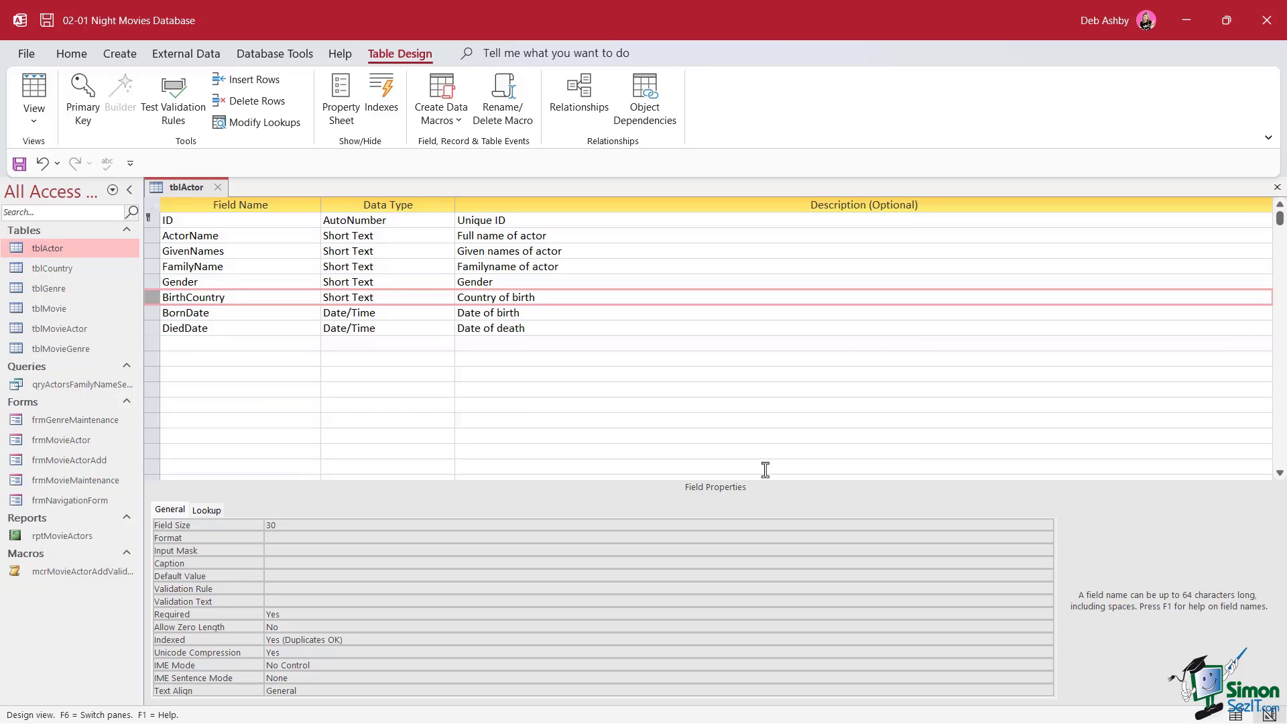
pyautogui.click(153, 284)
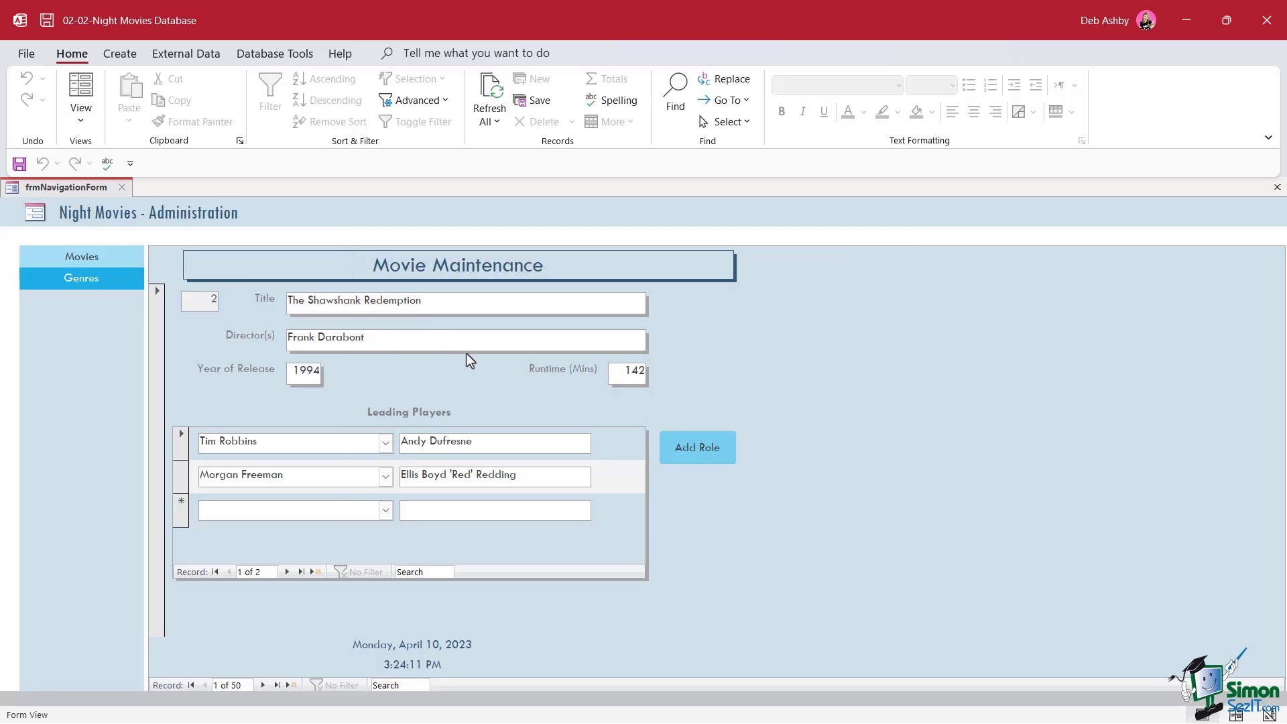
# Open the tblActor table from the navigation pane and close frmNavigationForm
pyautogui.press('F11')
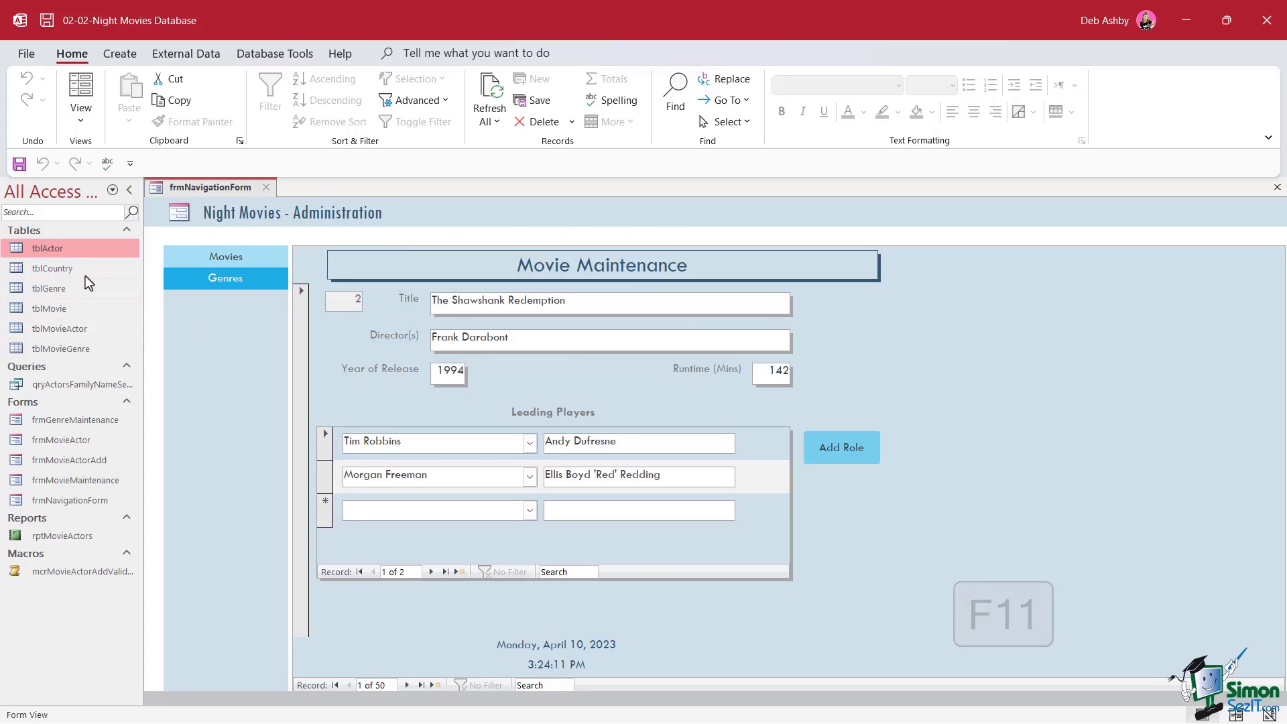
pyautogui.doubleClick(53, 251)
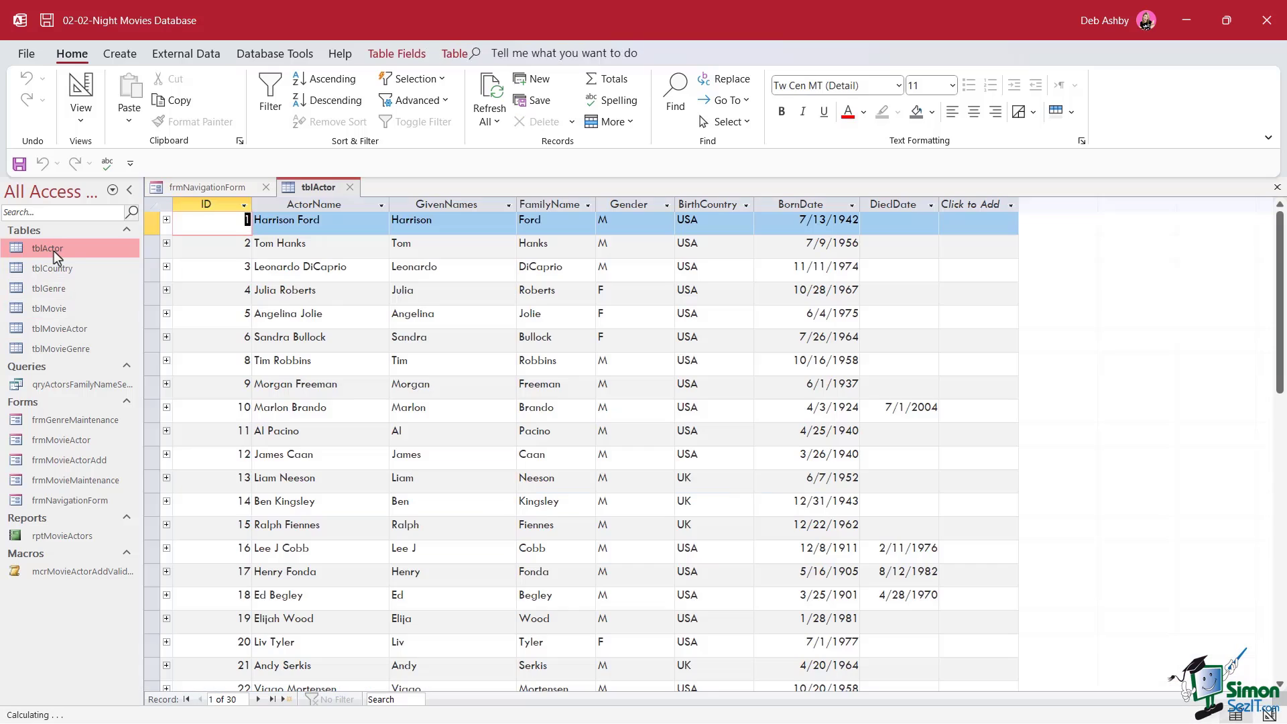
pyautogui.click(266, 187)
# Check the ActorName field properties in Design View, then return tblActor to Datasheet View
pyautogui.rightClick(194, 189)
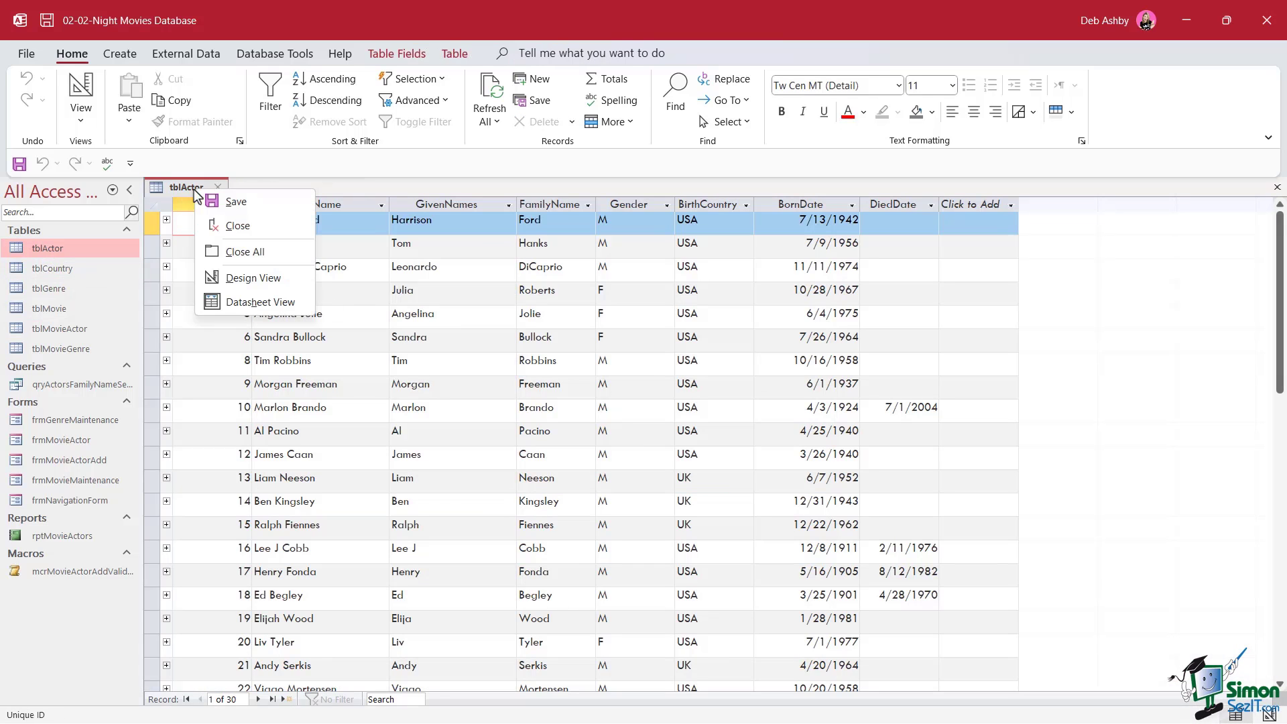
pyautogui.click(240, 280)
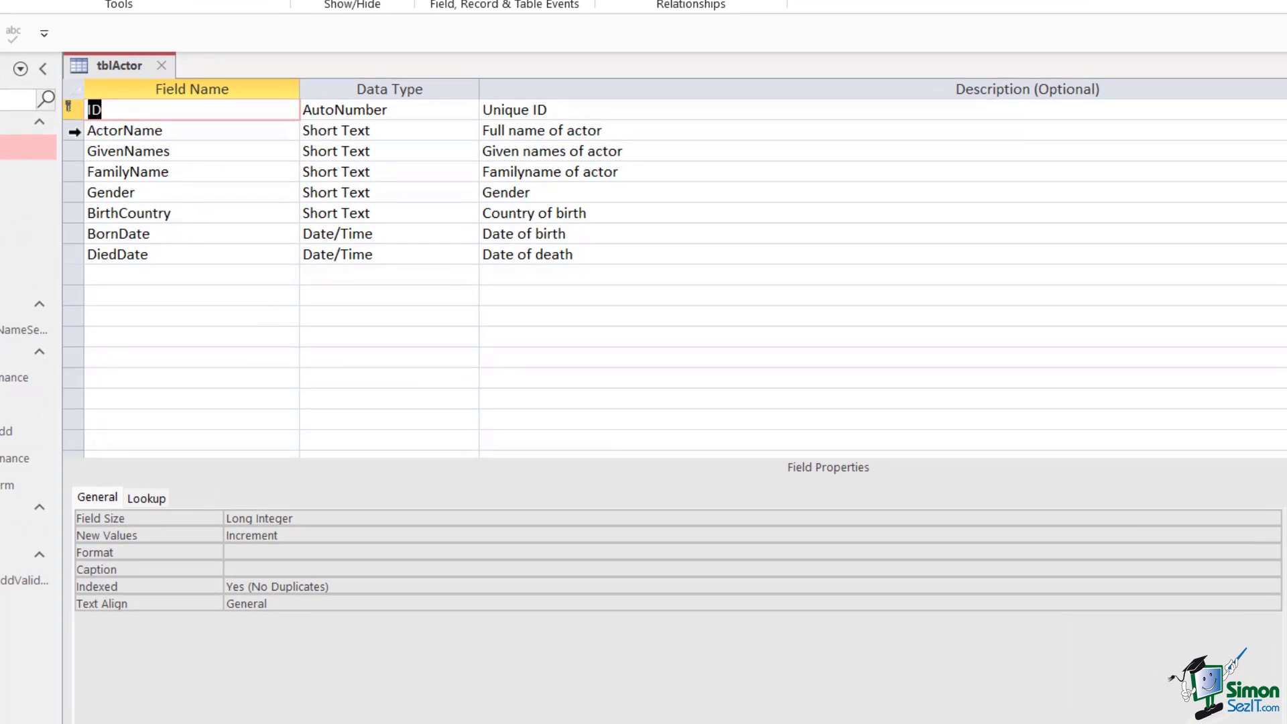
pyautogui.click(73, 130)
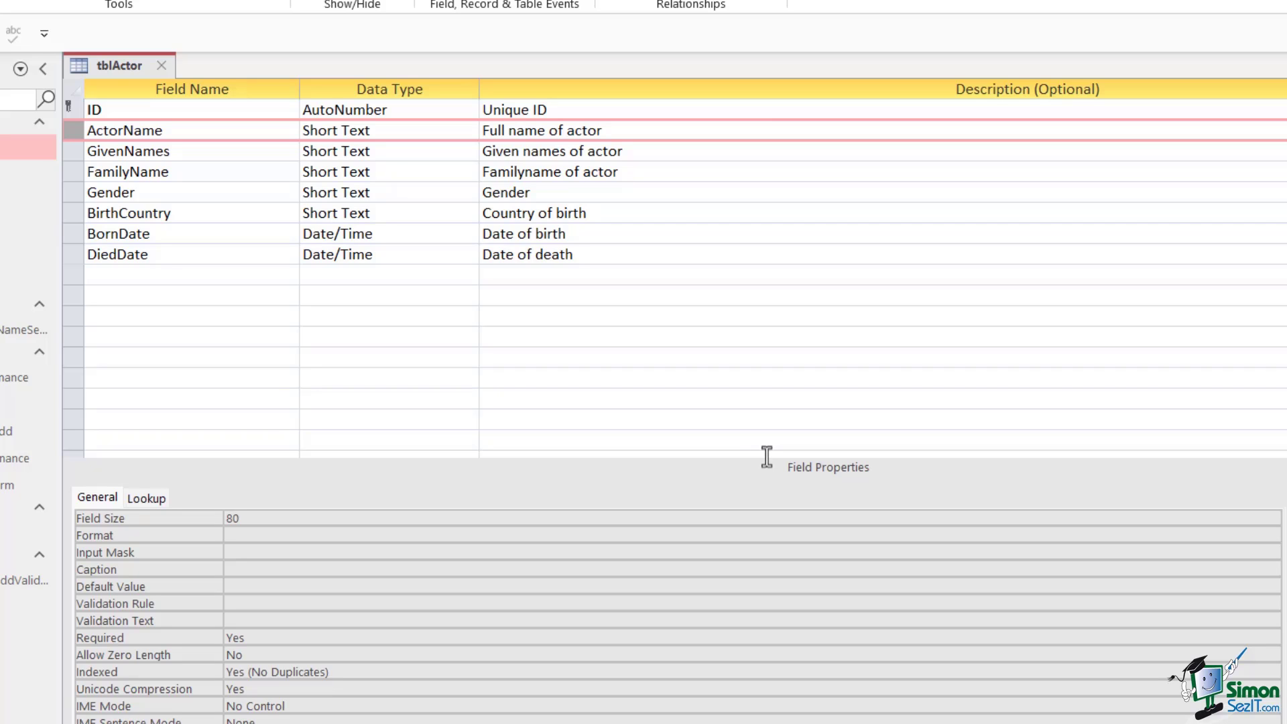
pyautogui.rightClick(134, 65)
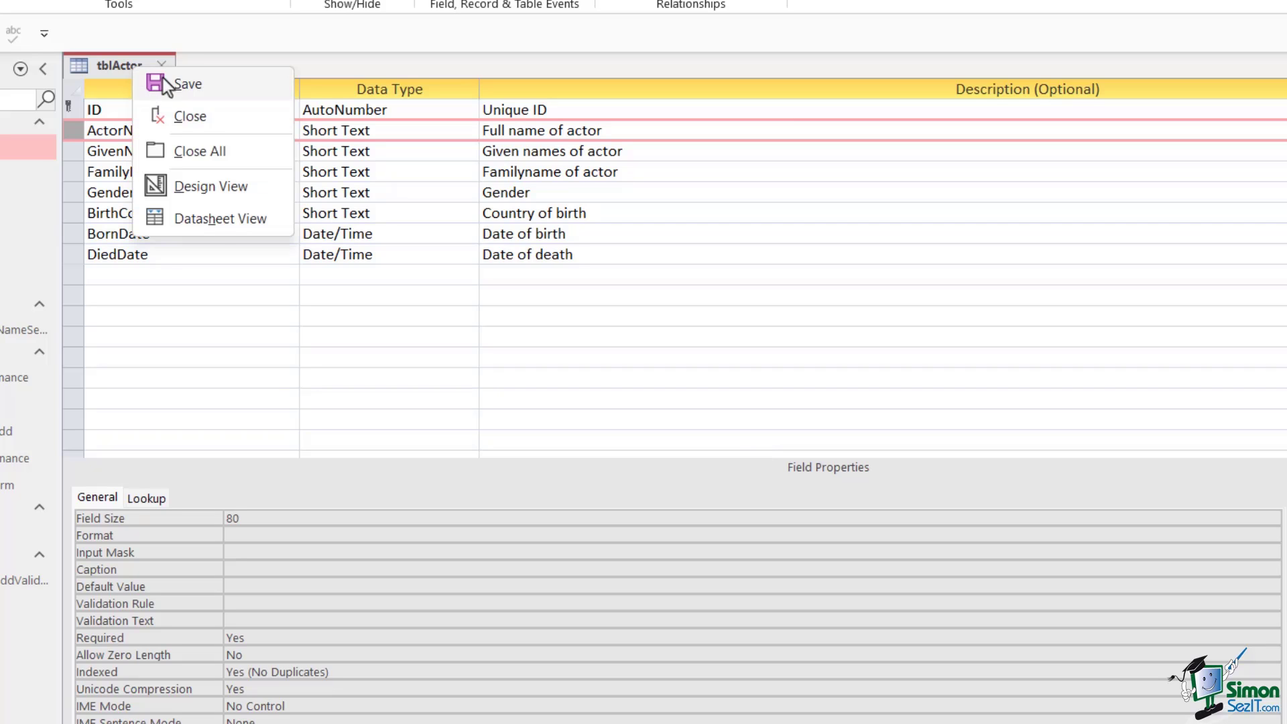
pyautogui.click(216, 227)
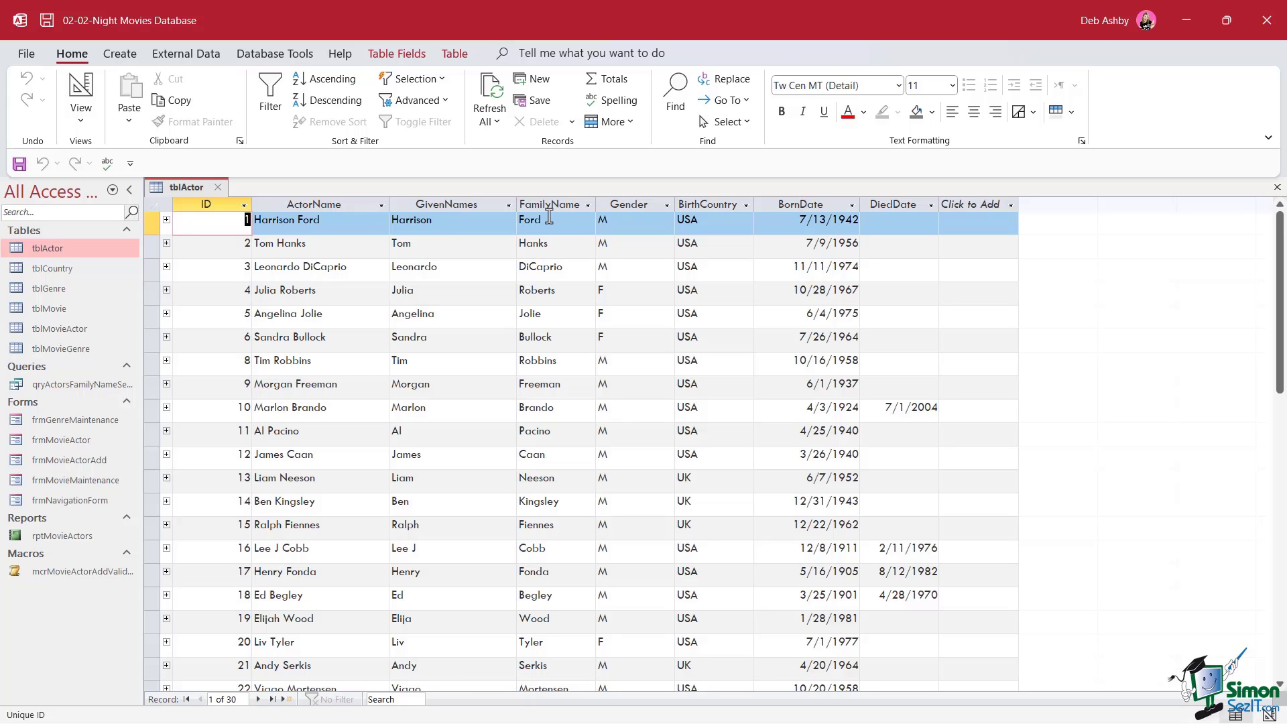
# Switch tblActor to Design View to show its eight fields and ActorName's properties
pyautogui.rightClick(209, 187)
pyautogui.click(273, 280)
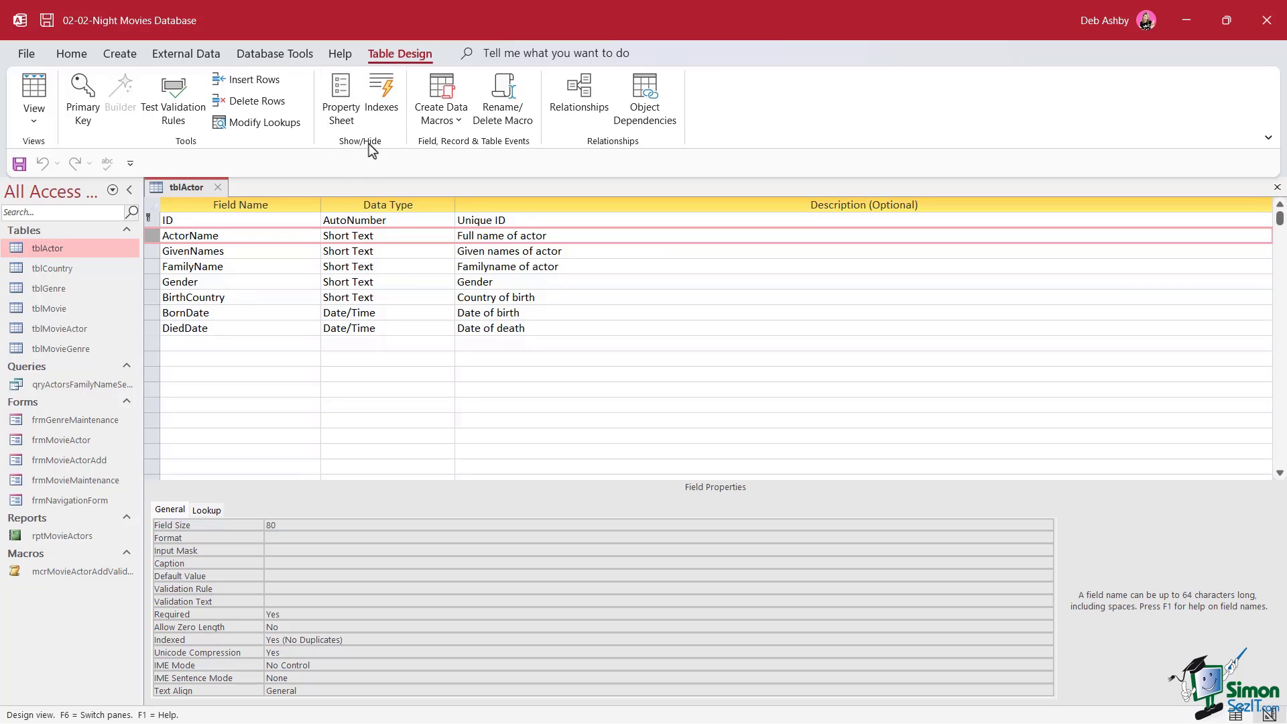
# Open and enlarge tblActor's Indexes window, then delete the Gender index row
pyautogui.click(385, 95)
pyautogui.moveTo(296, 54); pyautogui.dragTo(407, 171)
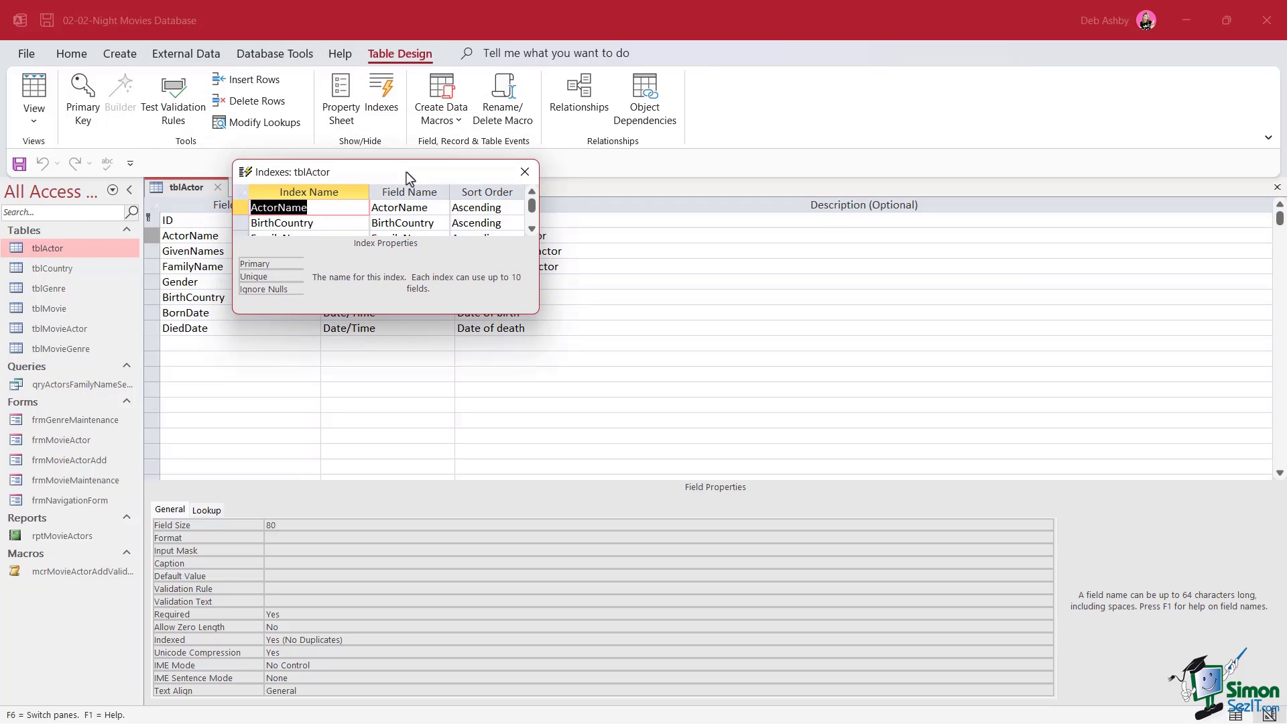
pyautogui.moveTo(538, 312); pyautogui.dragTo(684, 398)
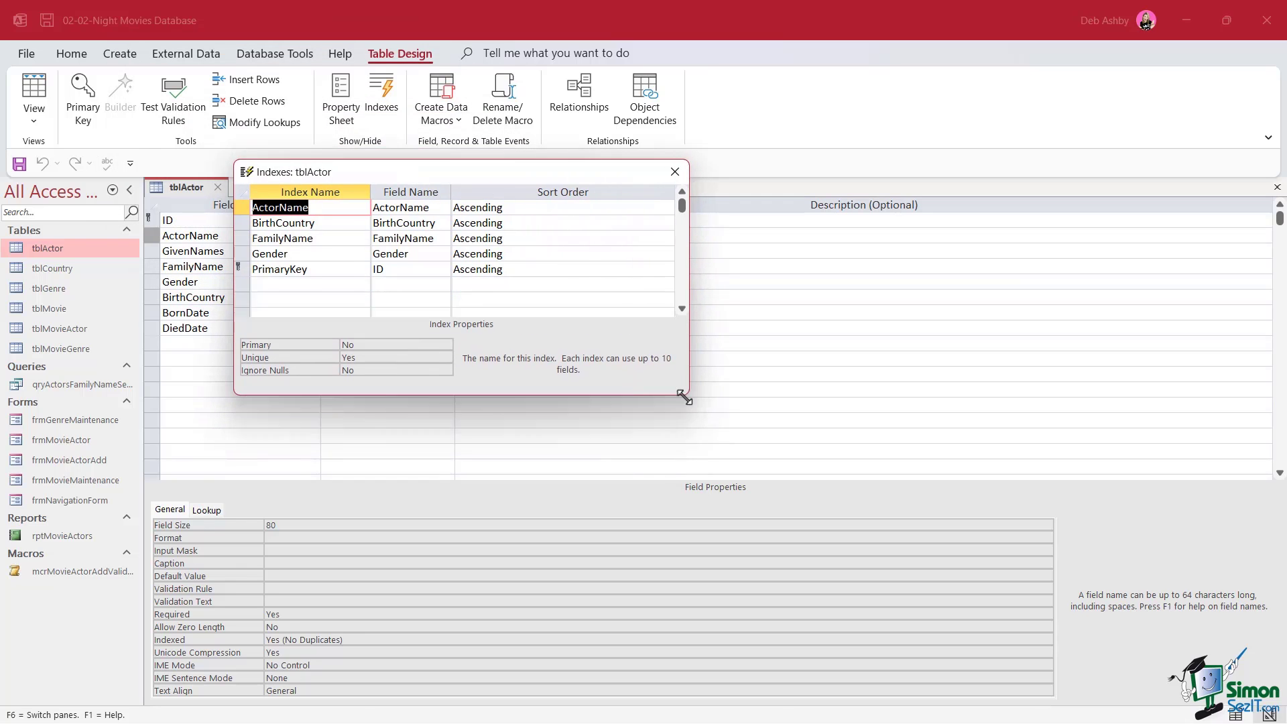
pyautogui.moveTo(528, 175); pyautogui.dragTo(741, 195)
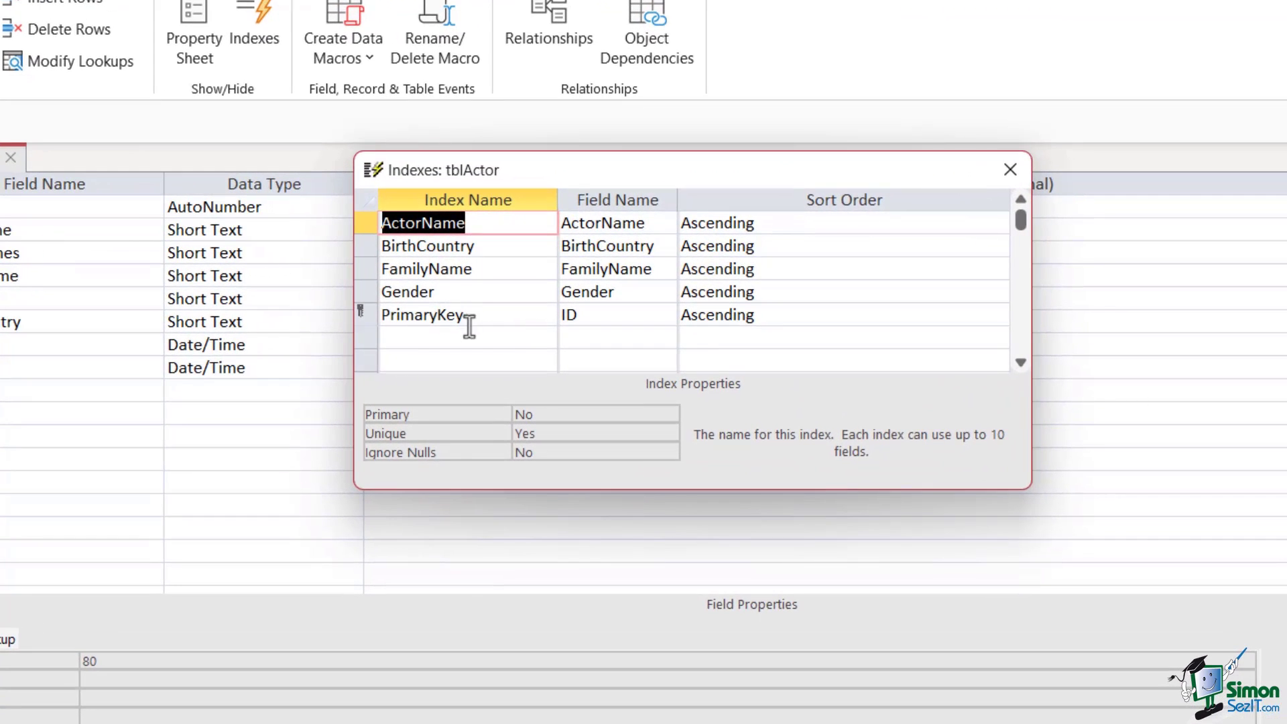
pyautogui.click(364, 291)
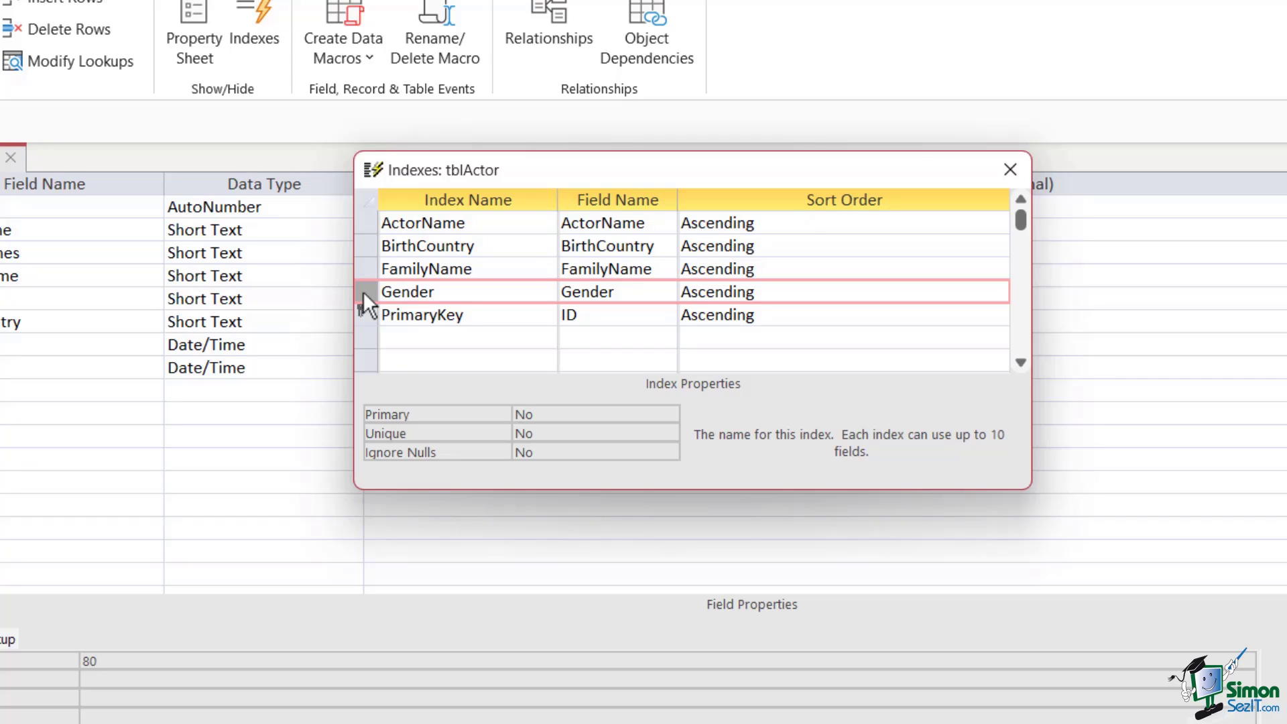
pyautogui.rightClick(364, 291)
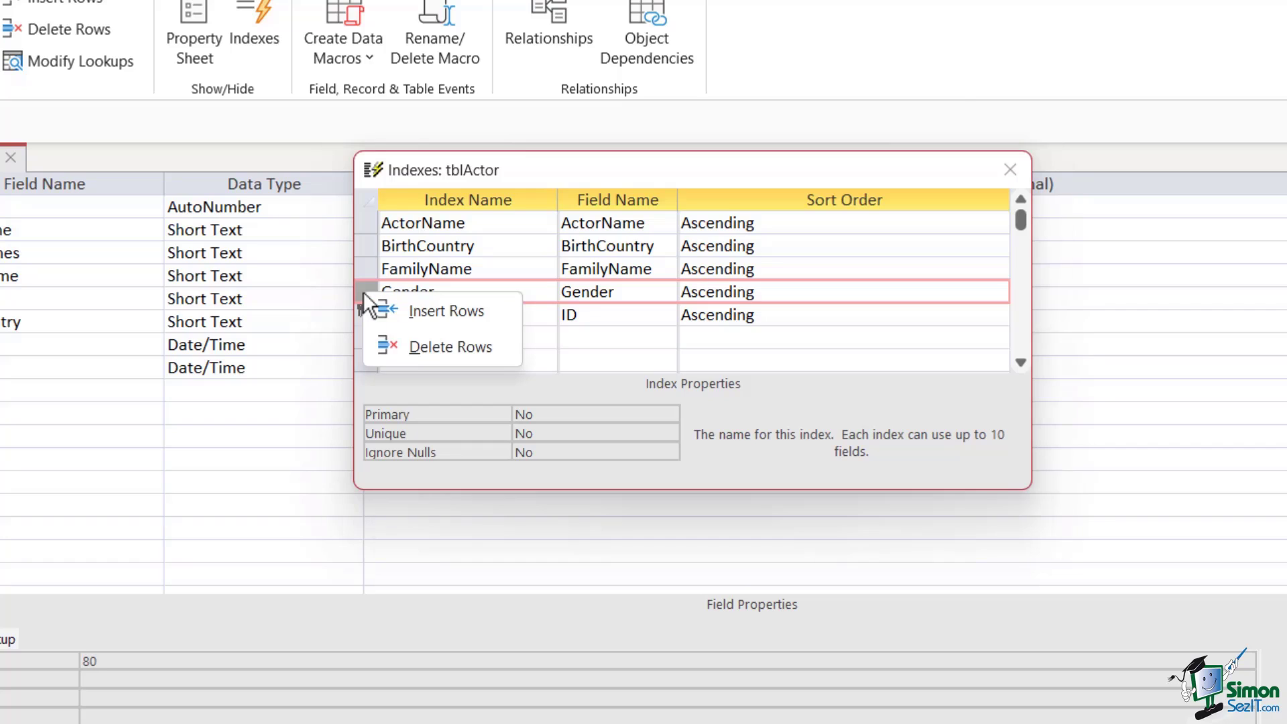
pyautogui.click(417, 348)
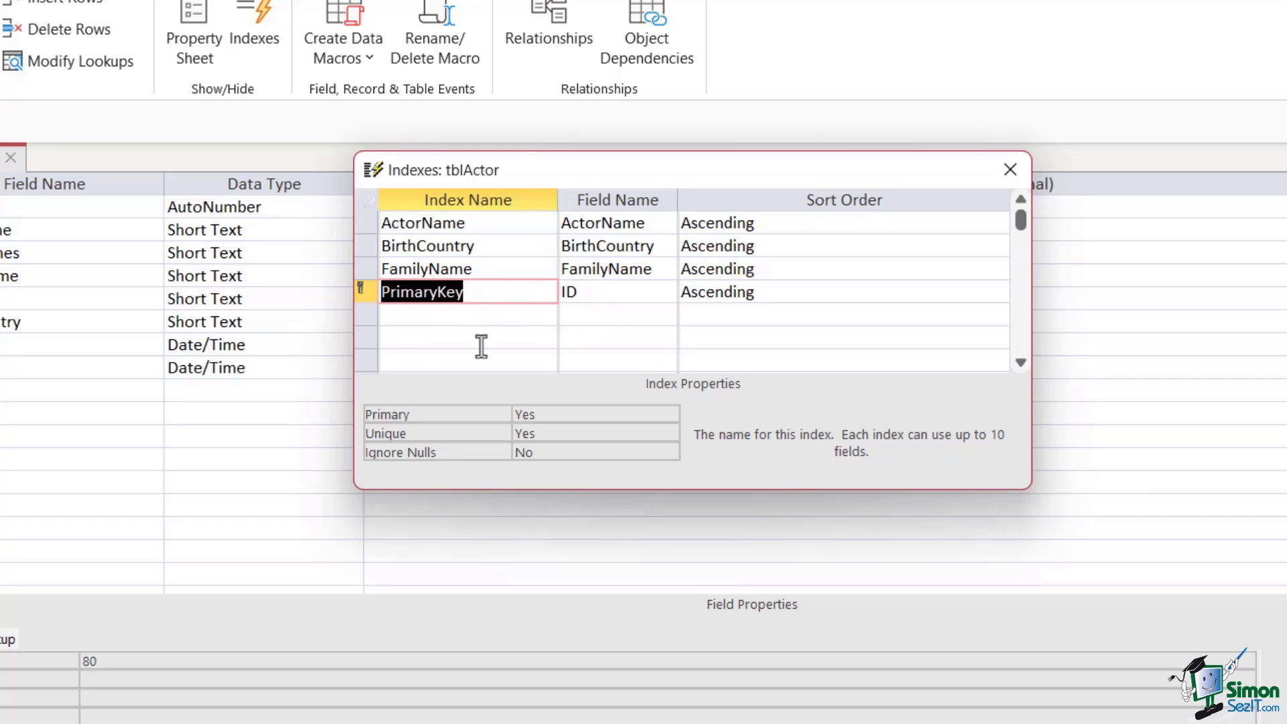
# Create index FirstLast on GivenNames then FamilyName, and close the Indexes window
pyautogui.click(442, 320)
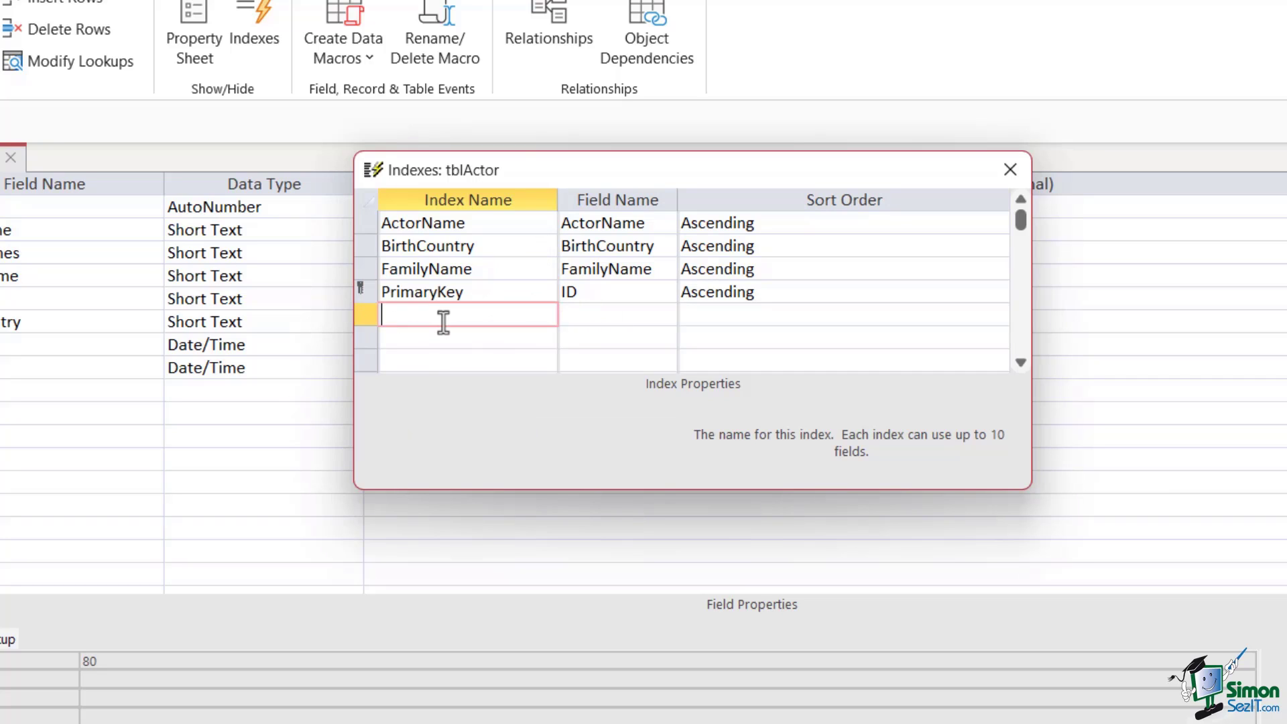
pyautogui.write('FirstLast')
pyautogui.press('Tab')
pyautogui.click(666, 315)
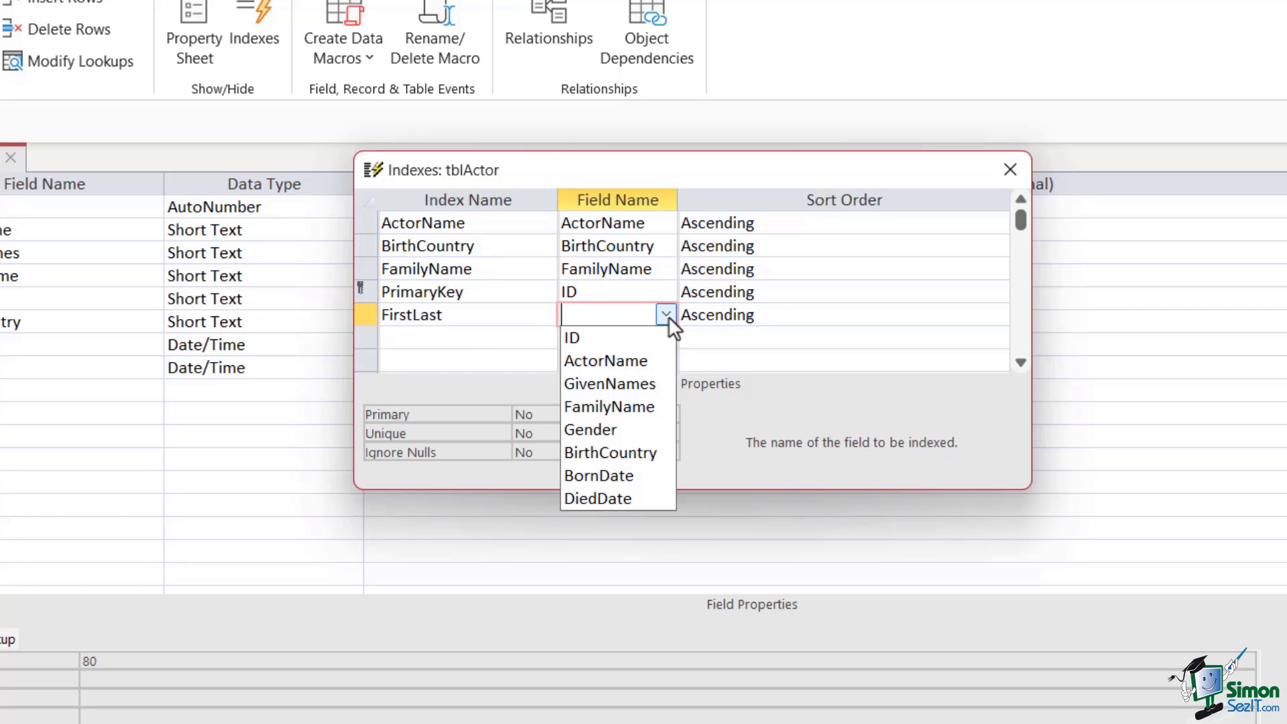
pyautogui.click(605, 391)
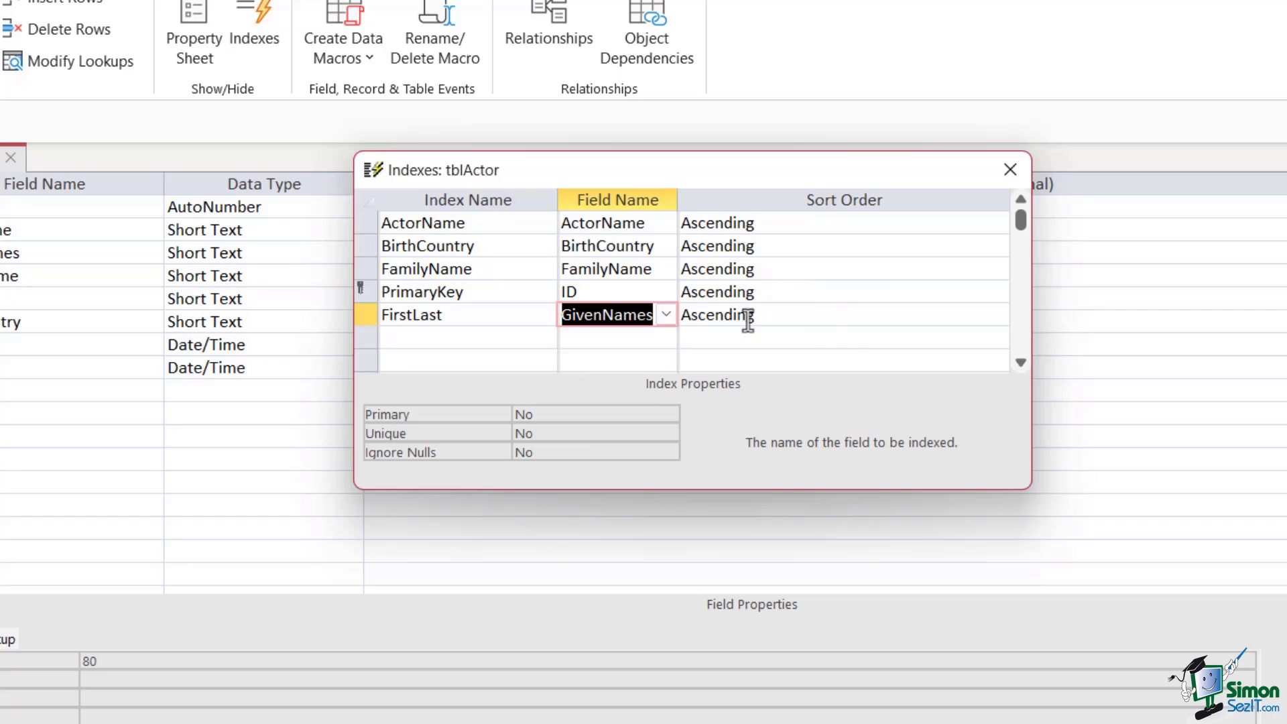
pyautogui.click(570, 337)
pyautogui.click(665, 337)
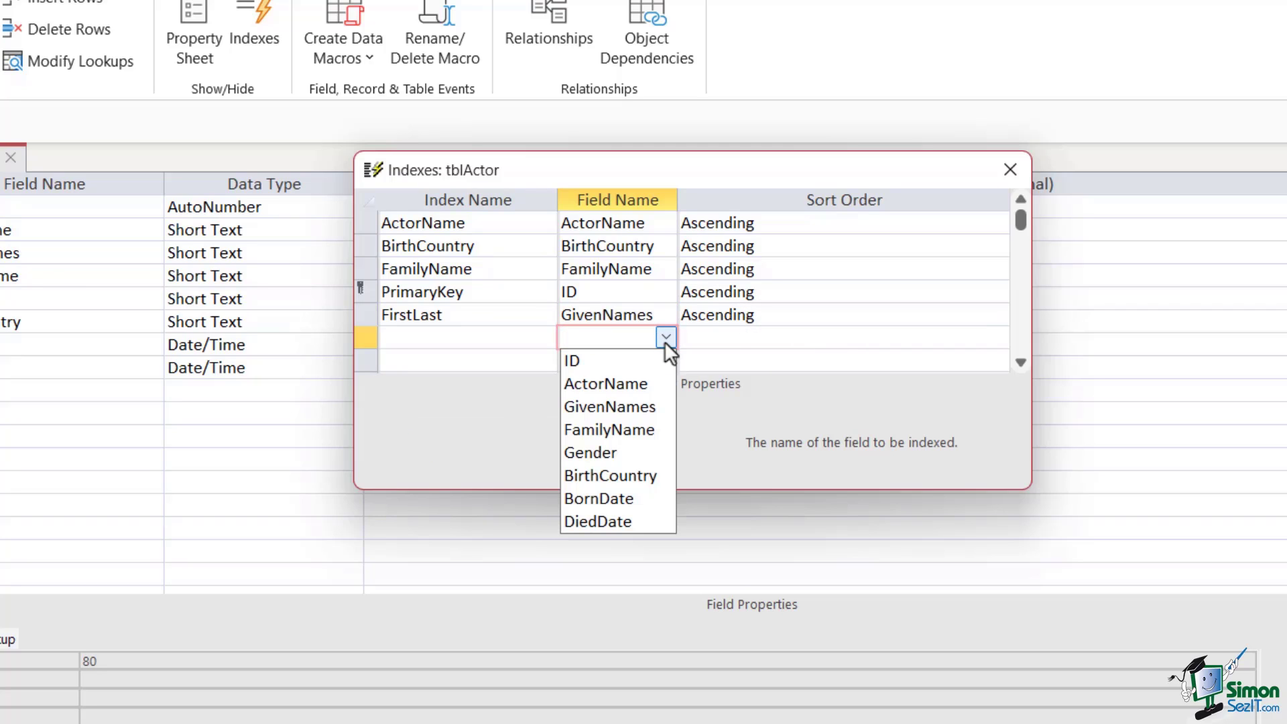
pyautogui.click(621, 428)
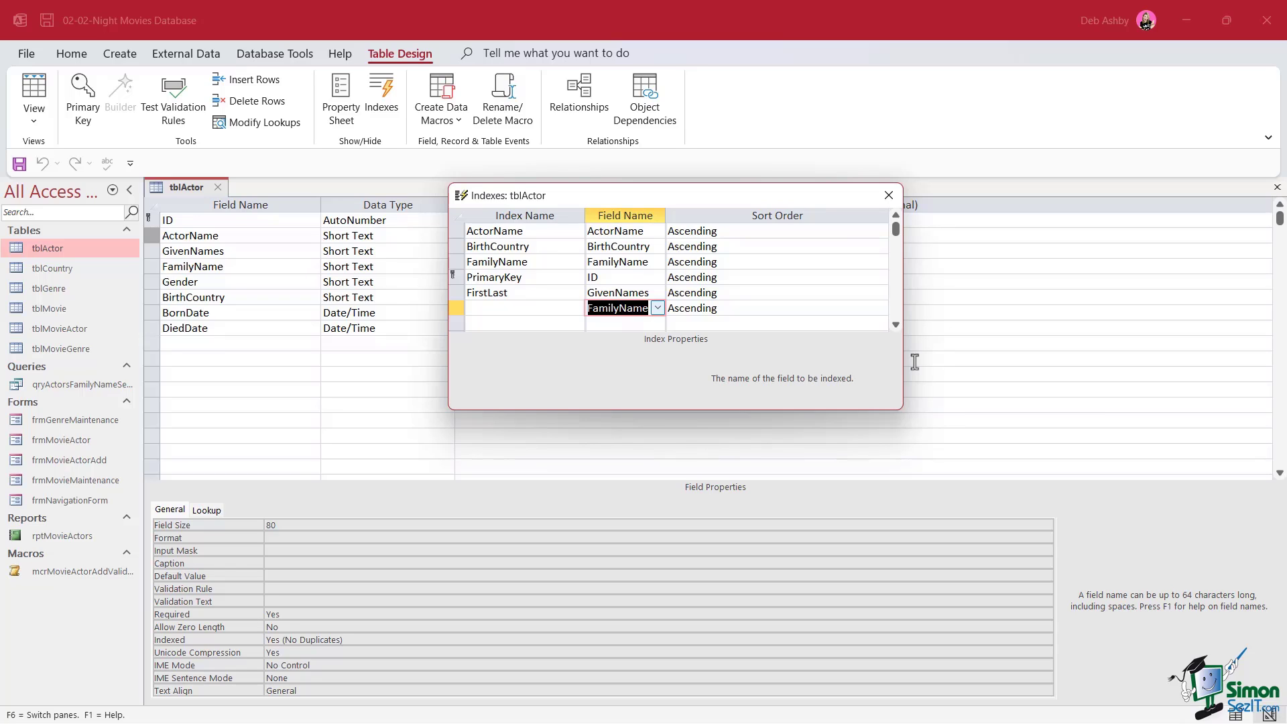
pyautogui.click(890, 196)
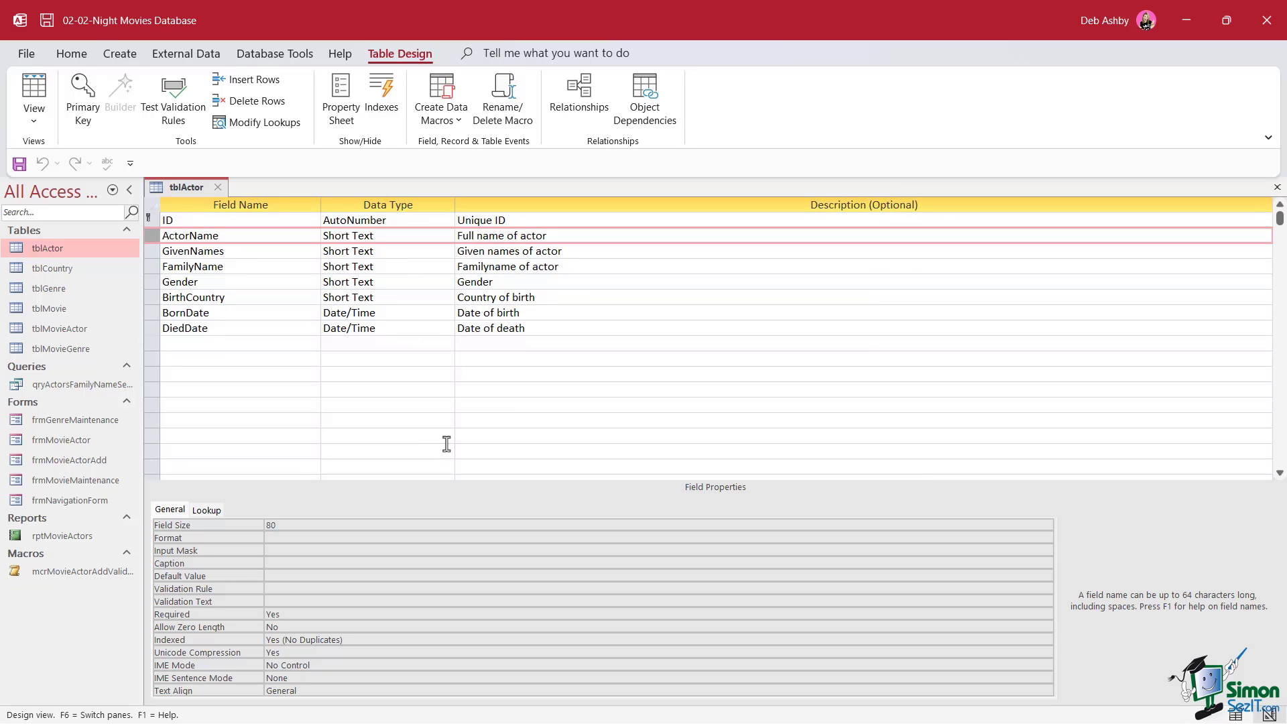
# Reopen tblActor's Indexes window from the Table Design ribbon
pyautogui.click(380, 102)
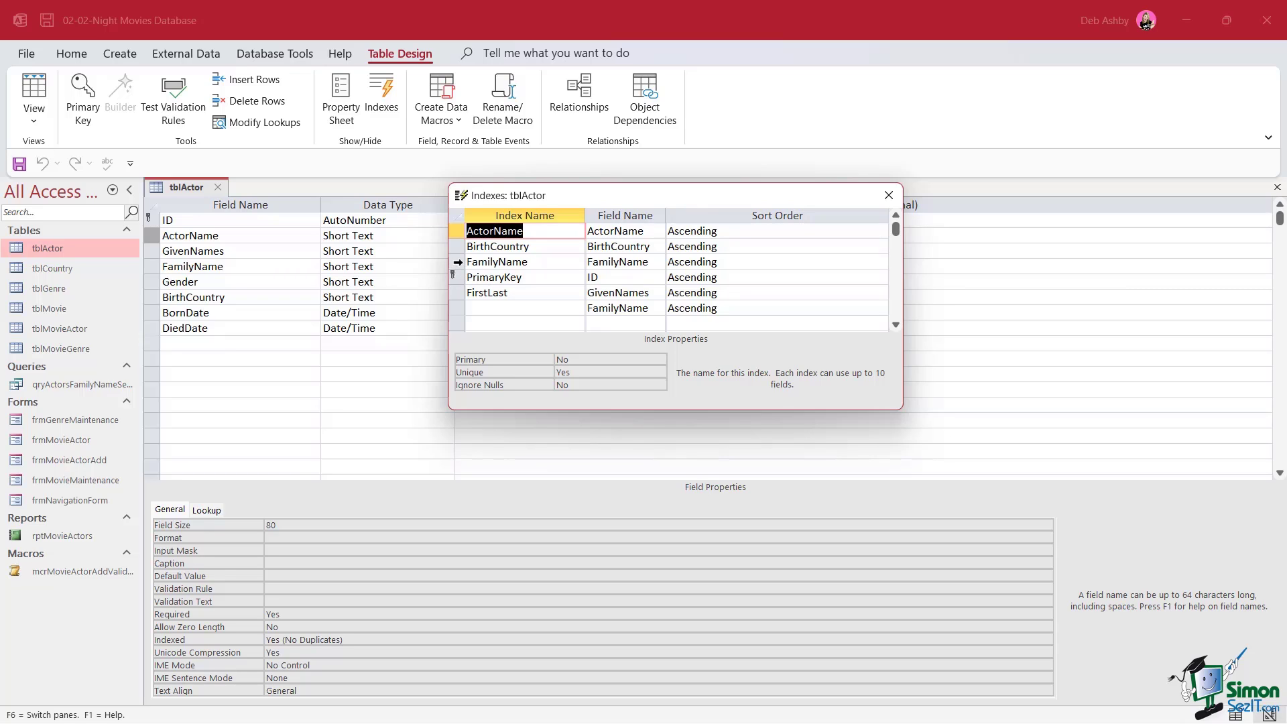
# Review the FamilyName and FirstLast index properties, confirming FirstLast stays non-unique
pyautogui.click(458, 261)
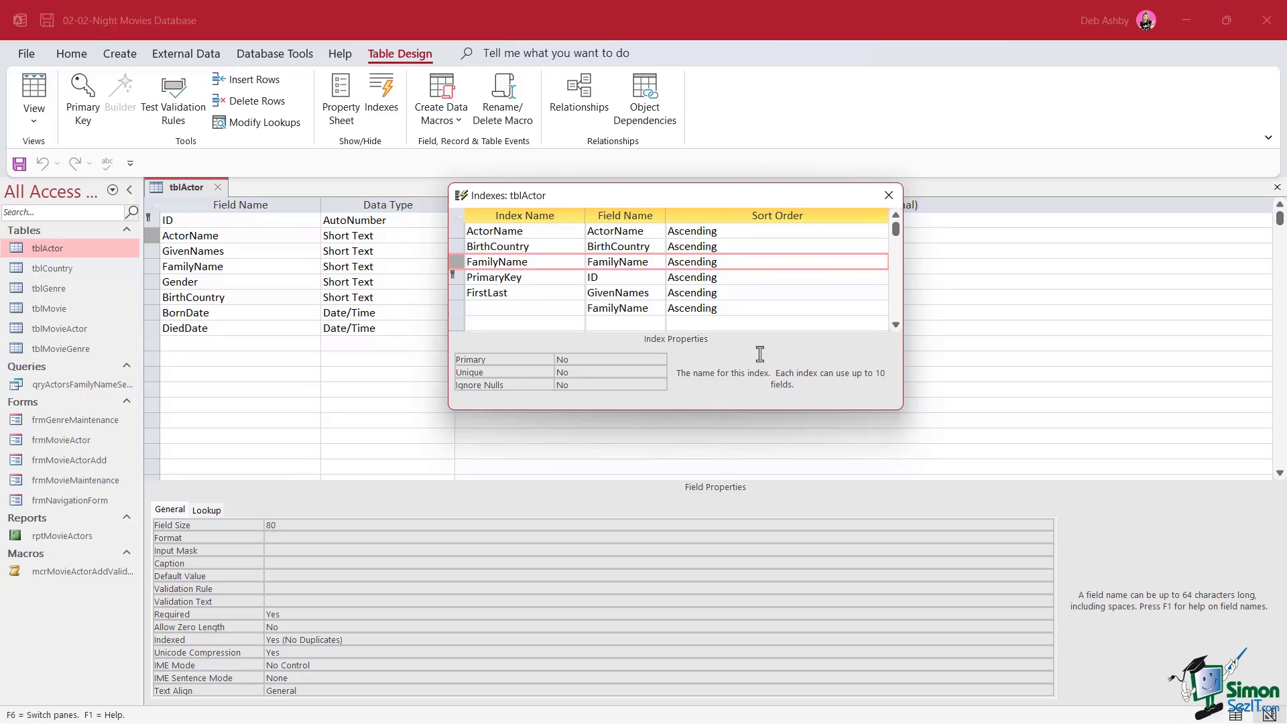
pyautogui.click(454, 293)
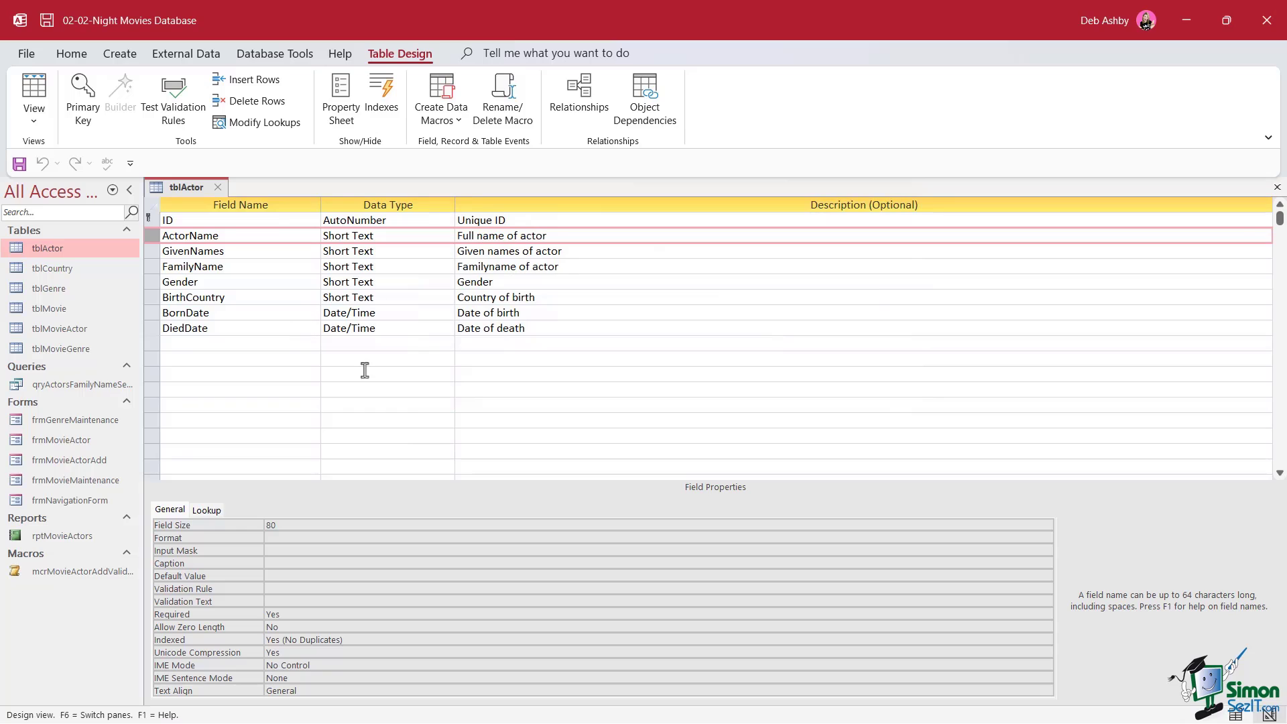
# Add Short Text fields Test, Num_Test and Test_ID after DiedDate, then select the Test row
pyautogui.click(201, 348)
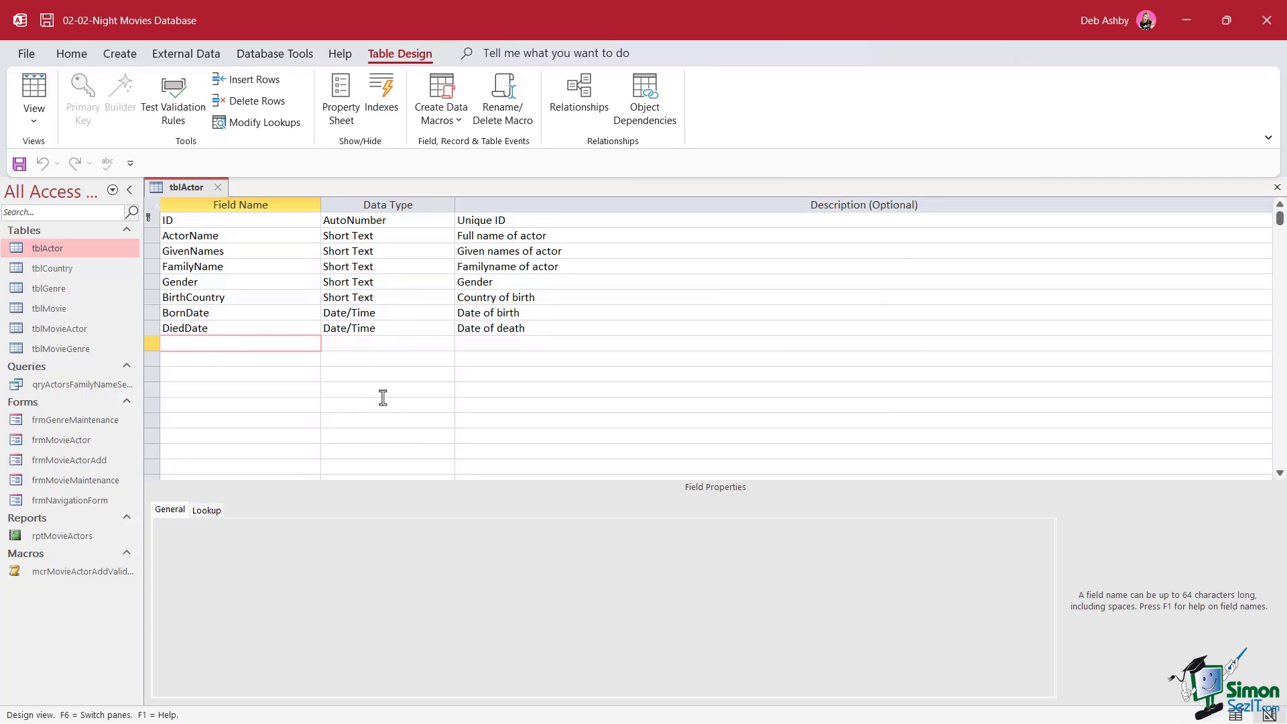
pyautogui.write('Test')
pyautogui.press('Tab')
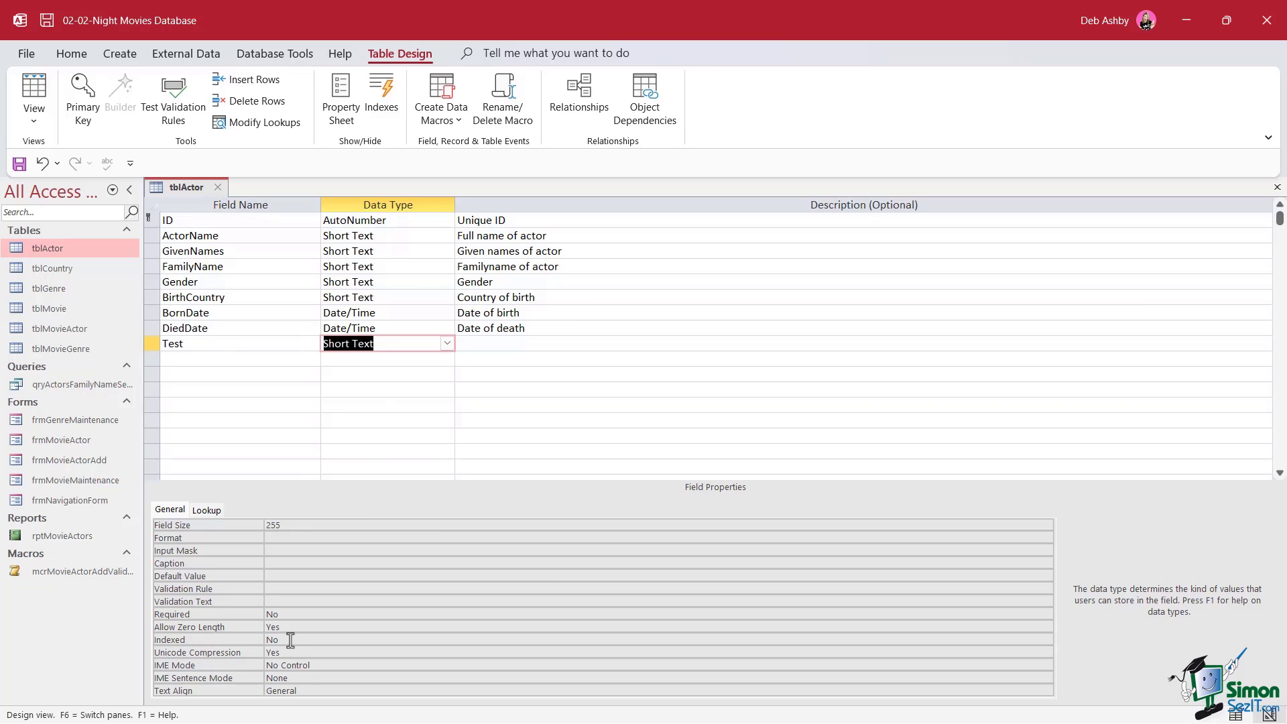
pyautogui.click(178, 359)
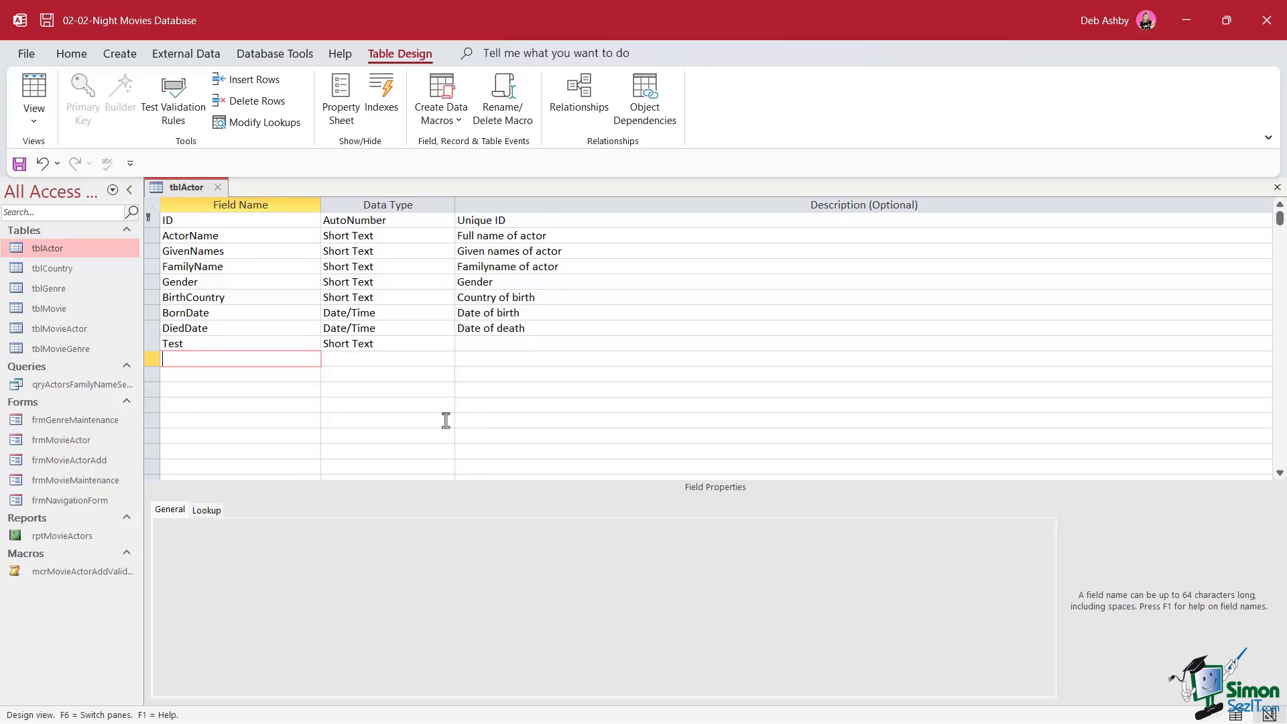
pyautogui.write('Num_Test')
pyautogui.press('Tab')
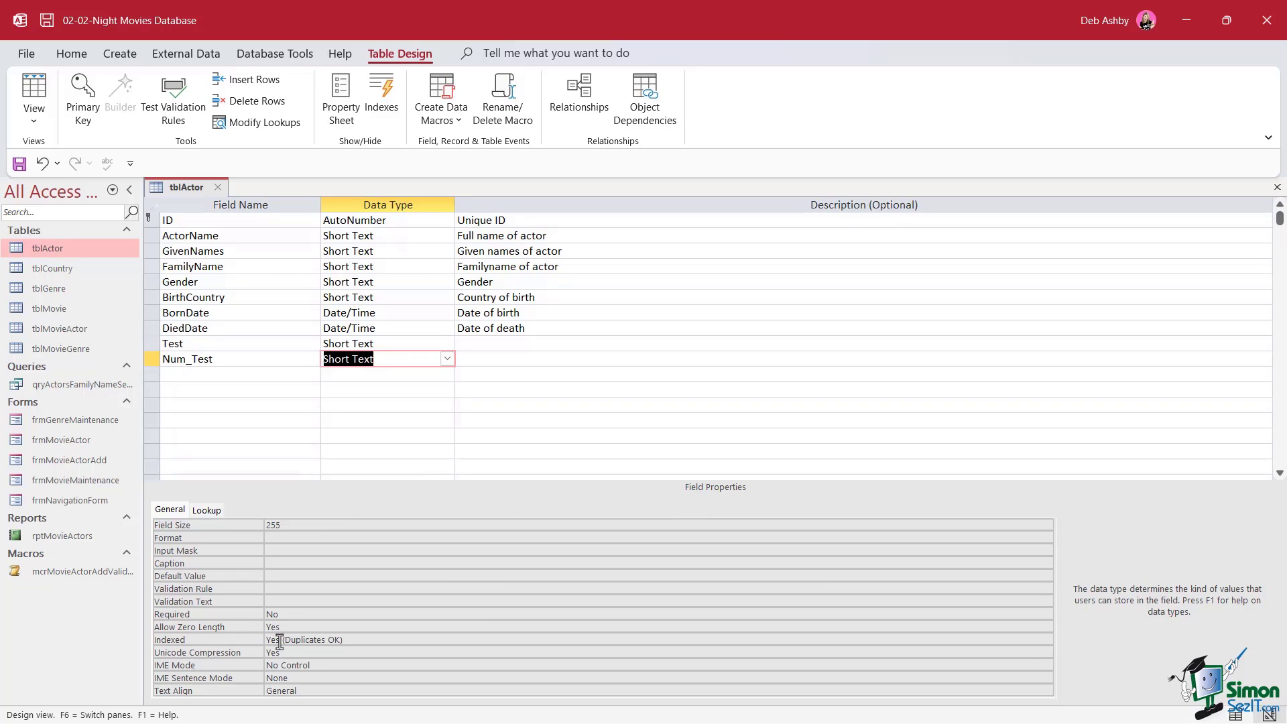
pyautogui.click(214, 375)
pyautogui.write('Test')
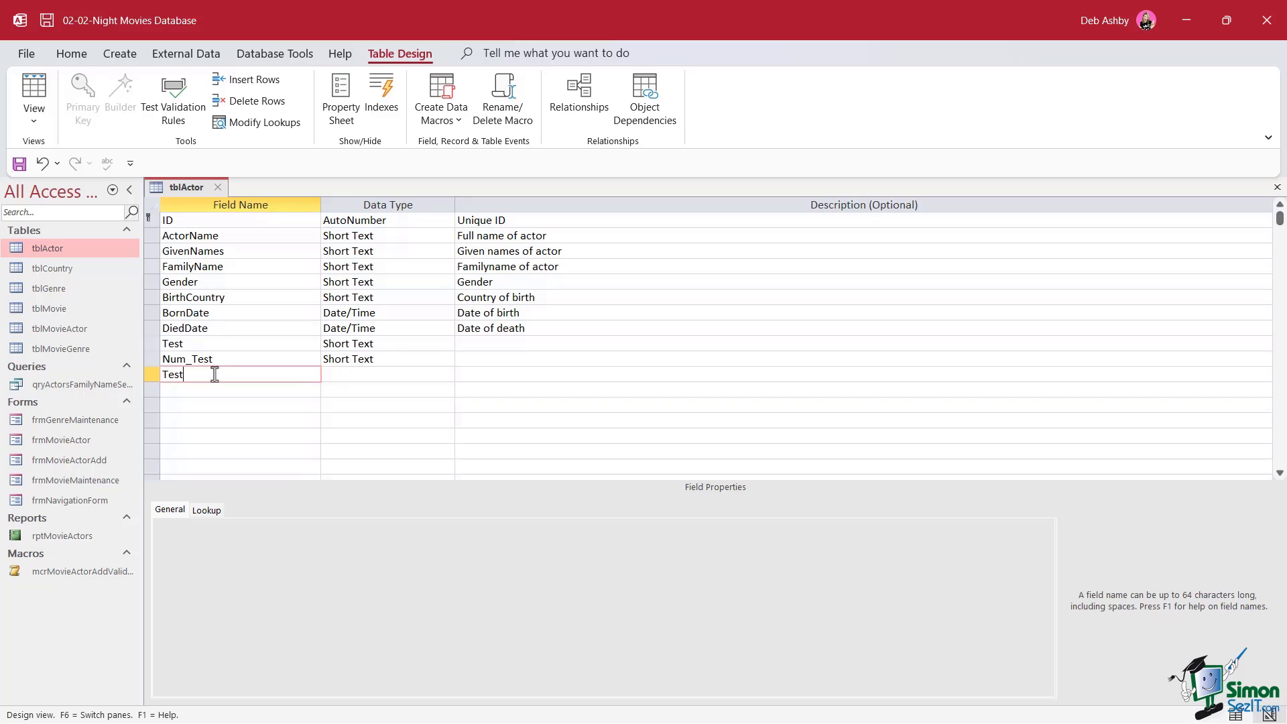
pyautogui.write('_ID')
pyautogui.press('Tab')
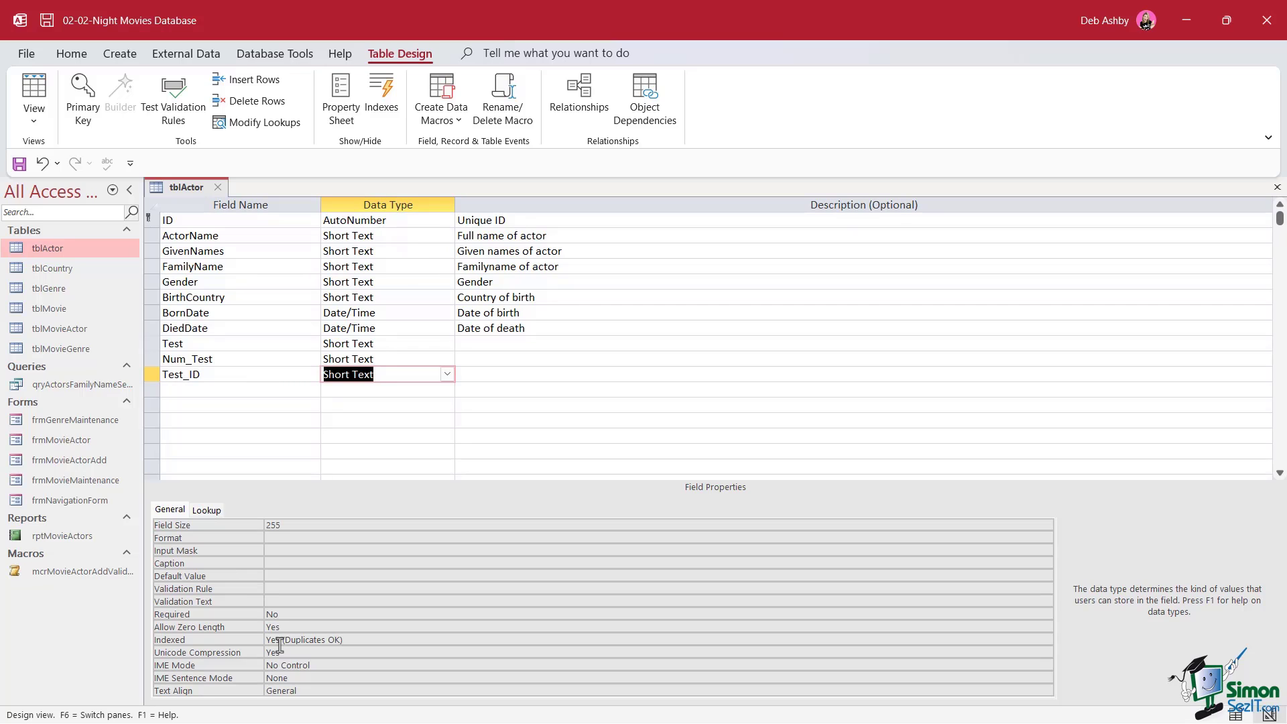
pyautogui.click(153, 343)
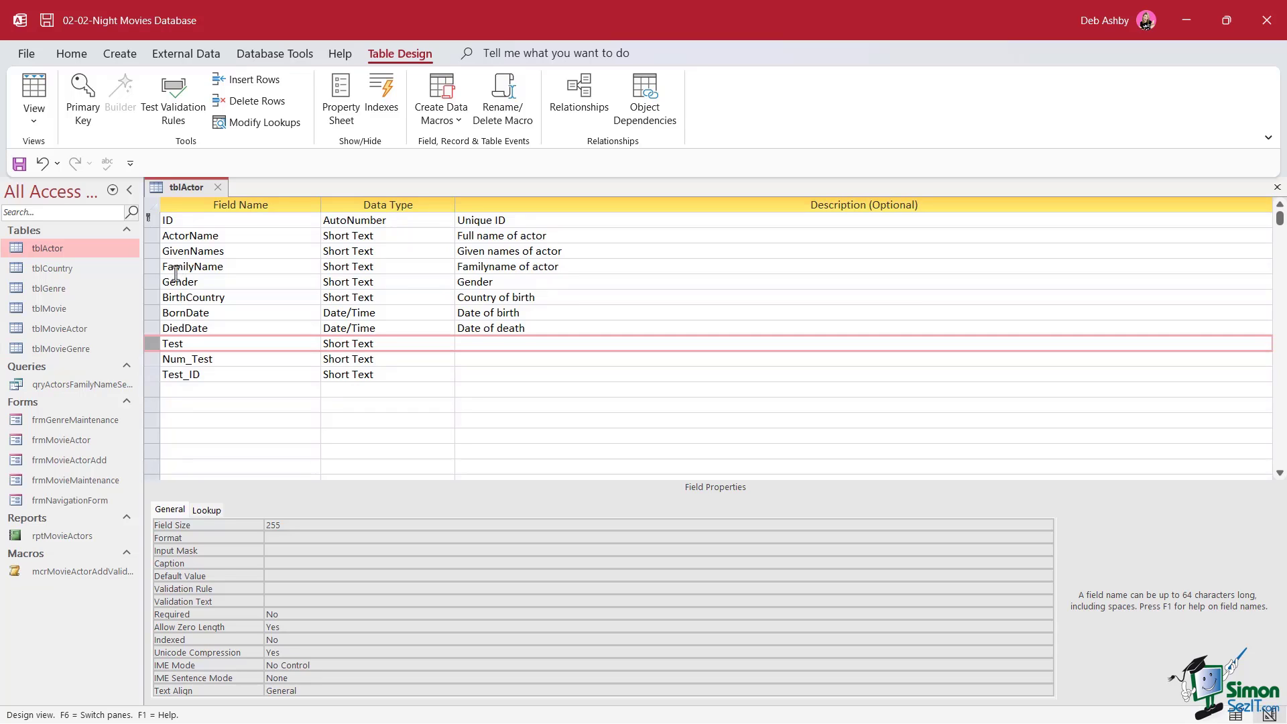
# In Options > Object Designers, untick Show Property Update Options buttons, trim the AutoIndex list, then cancel
pyautogui.click(34, 54)
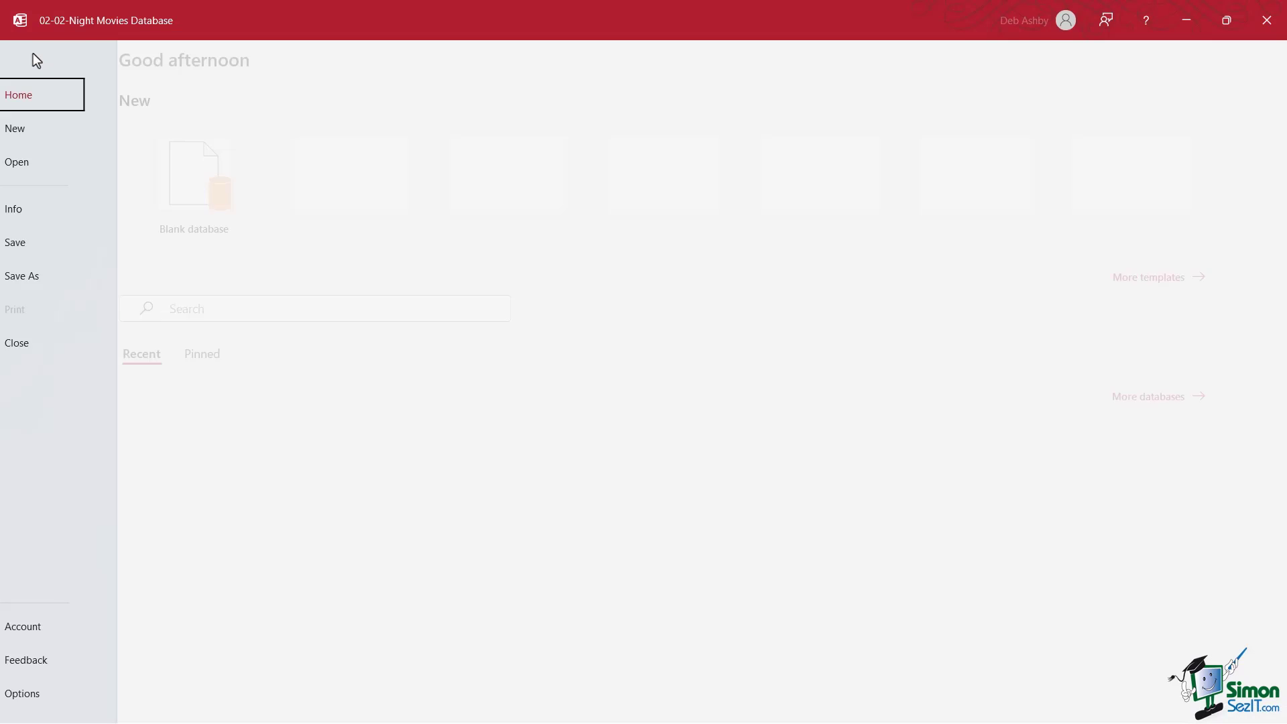
pyautogui.click(50, 697)
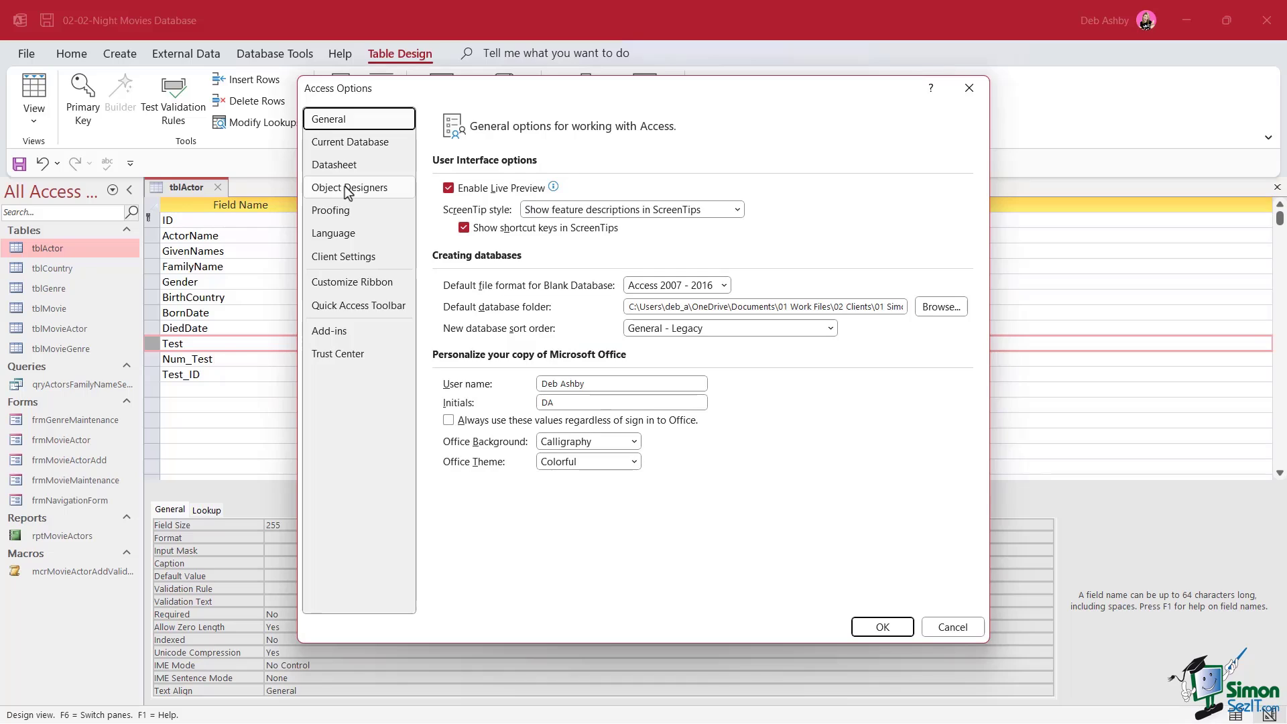
pyautogui.click(348, 190)
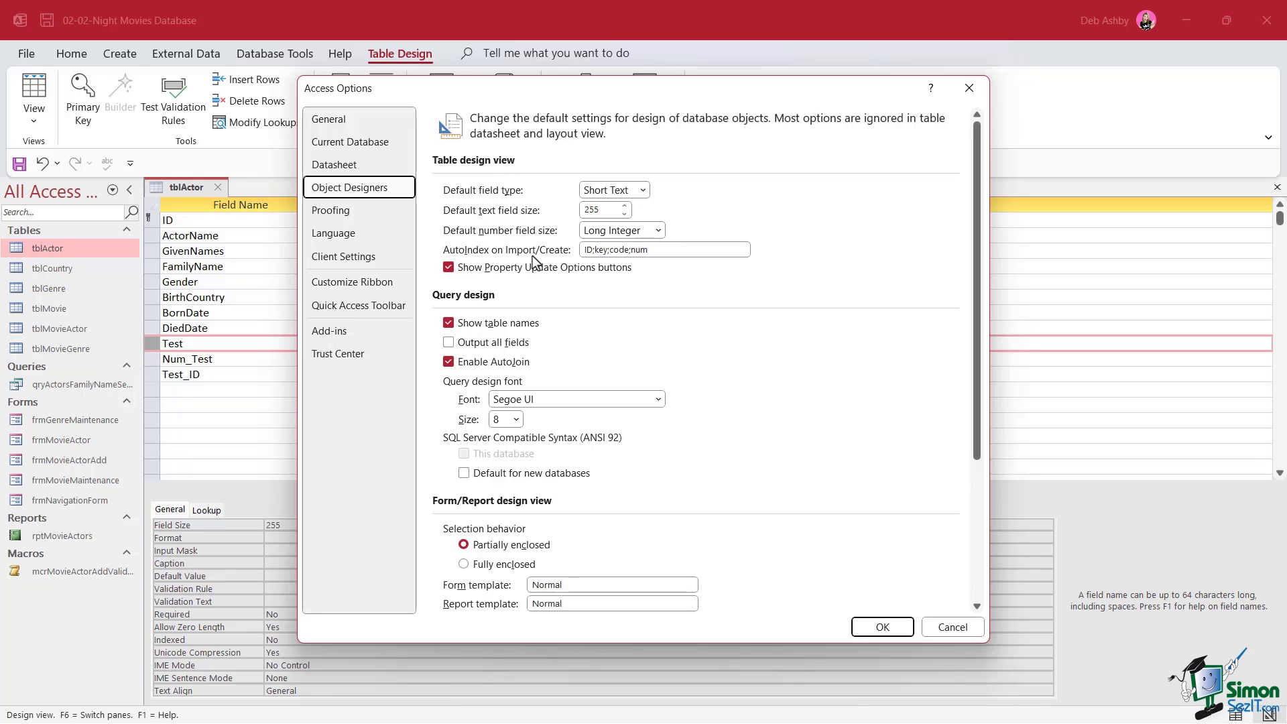
pyautogui.moveTo(664, 251); pyautogui.dragTo(568, 250)
pyautogui.click(597, 270)
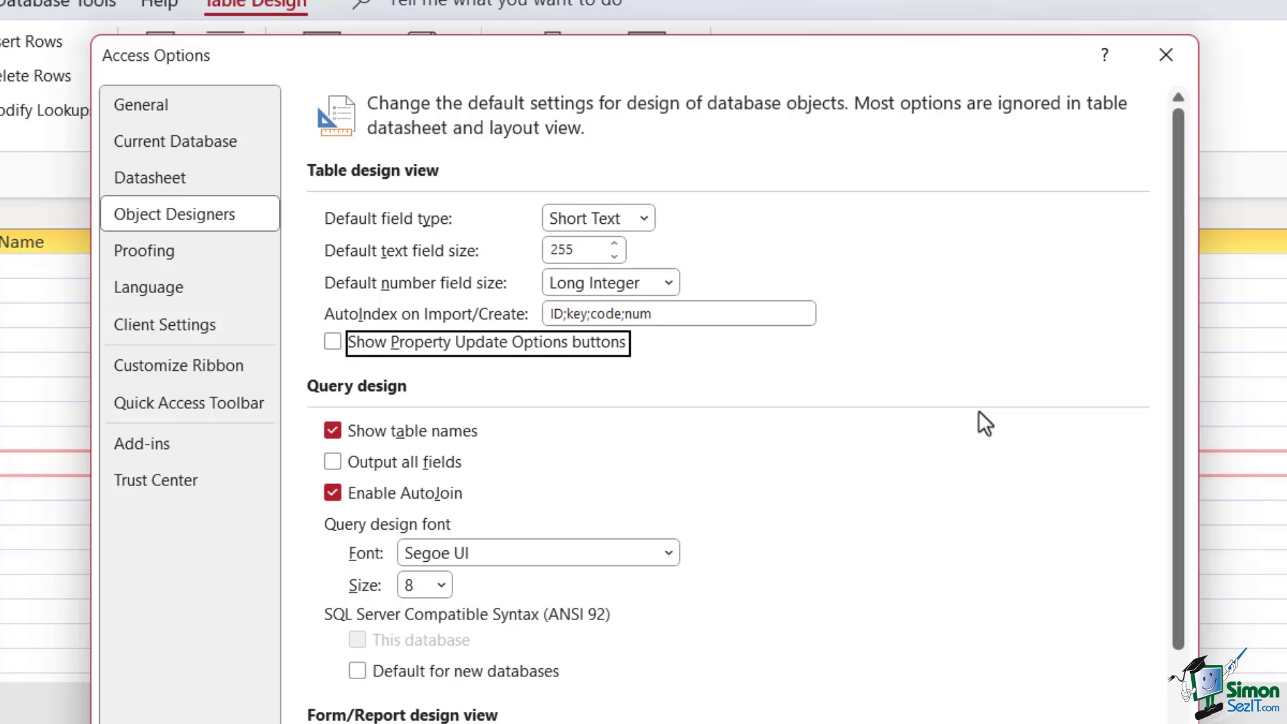
pyautogui.click(658, 315)
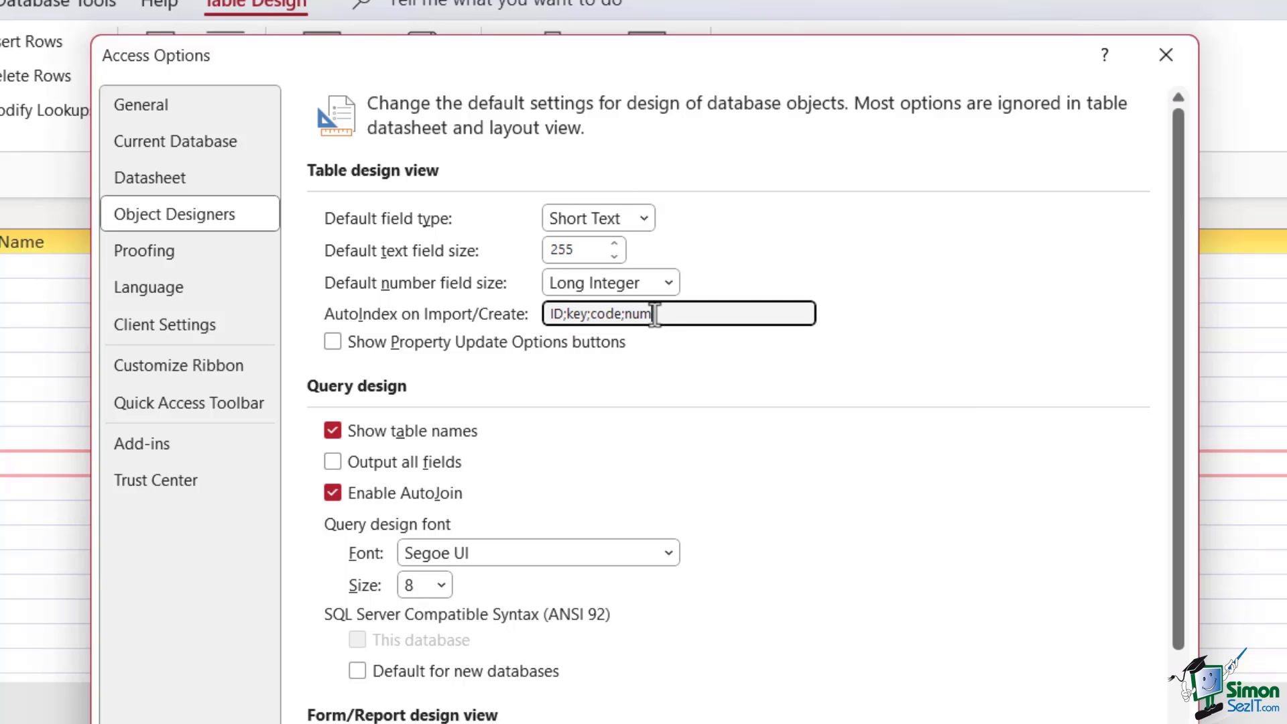
pyautogui.press('BackSpace')
pyautogui.press('BackSpace')
pyautogui.press('BackSpace')
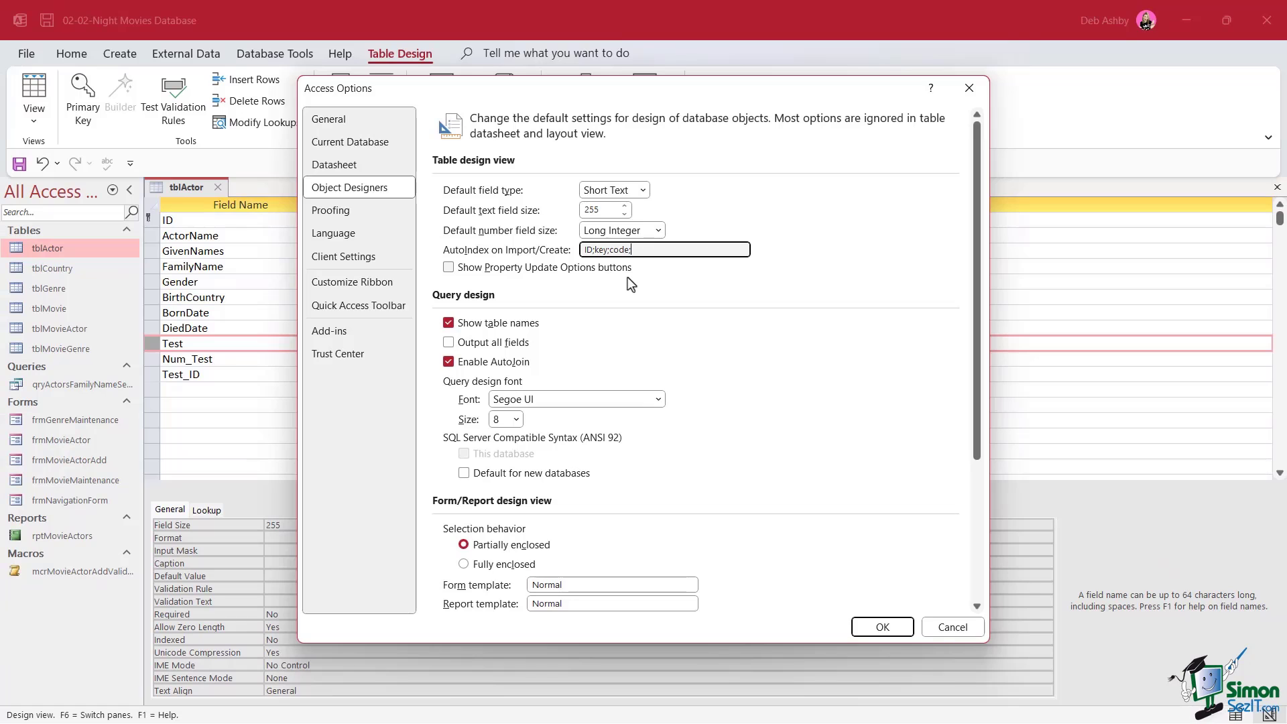
pyautogui.click(955, 633)
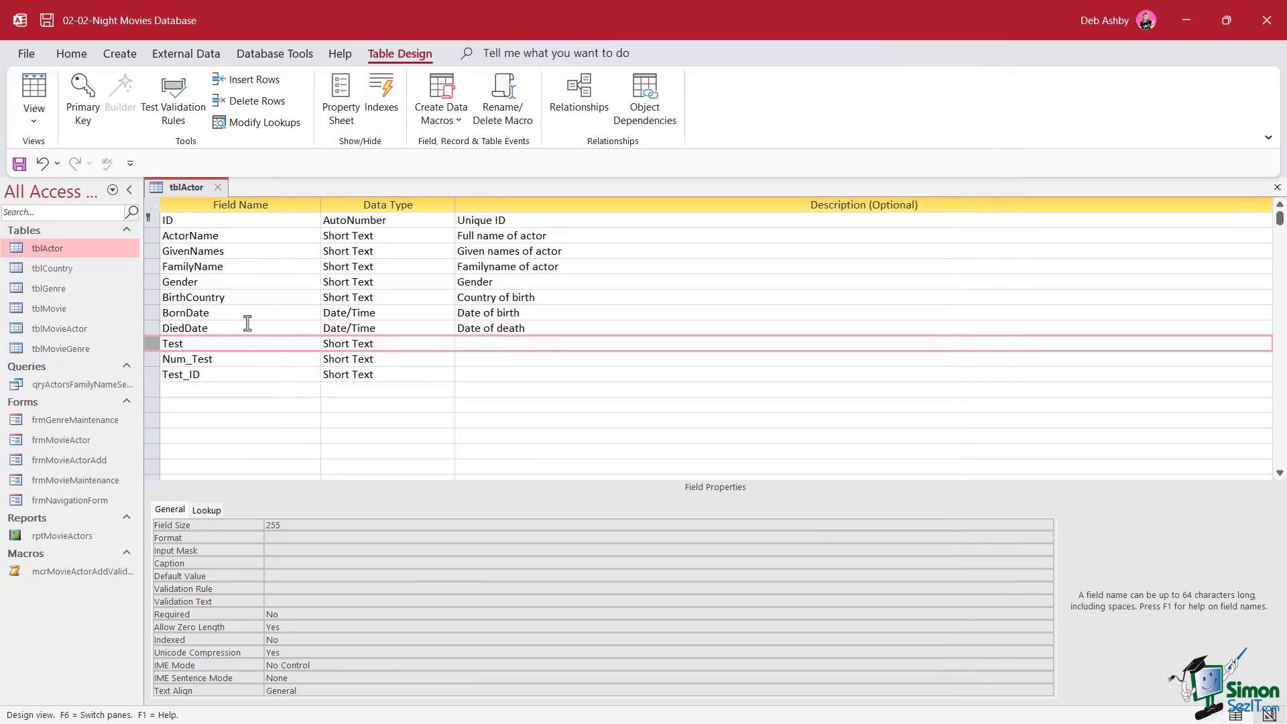
# Delete the Test and Num_Test field rows, confirming permanent deletion, leaving DiedDate last
pyautogui.rightClick(153, 344)
pyautogui.click(201, 454)
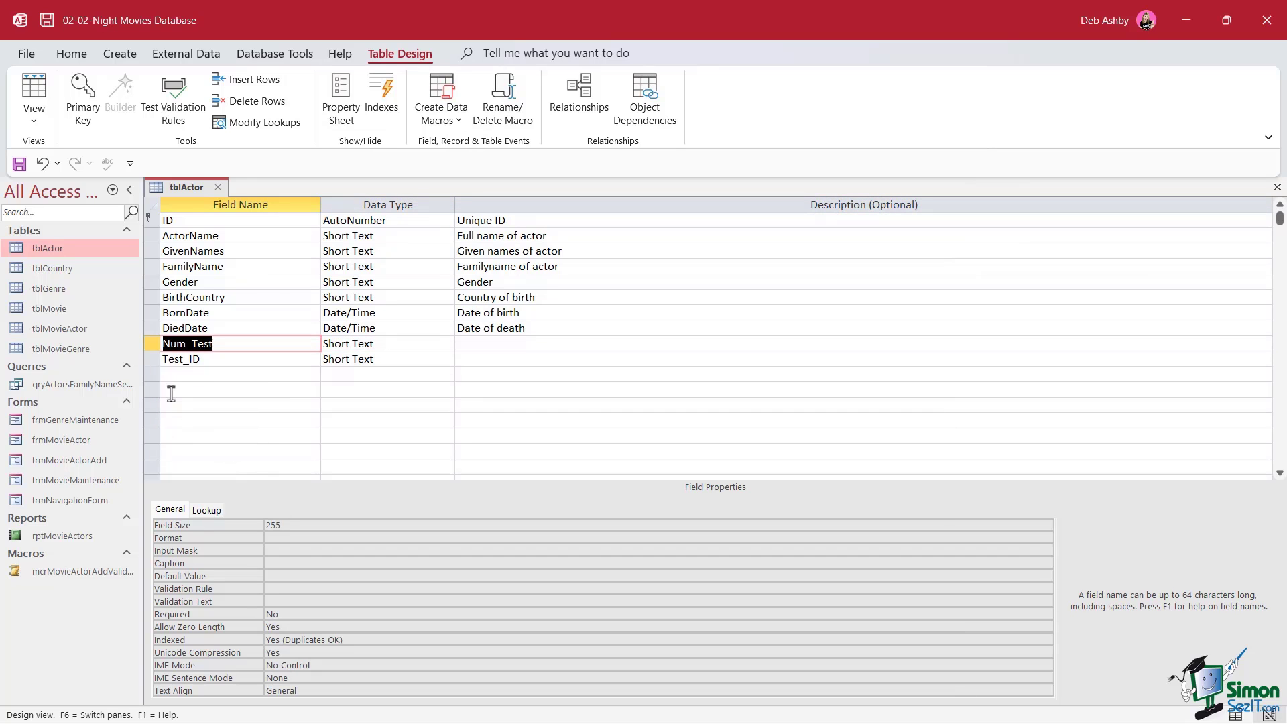
pyautogui.rightClick(152, 344)
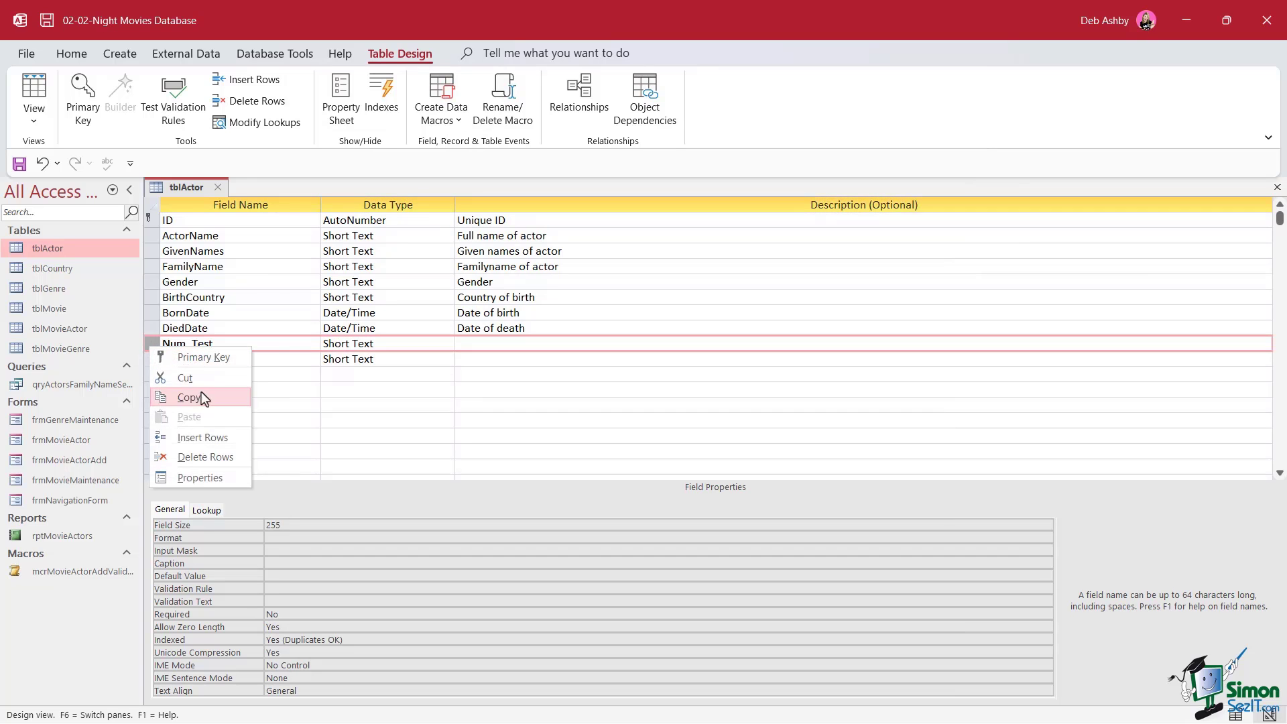
pyautogui.click(201, 457)
pyautogui.click(617, 426)
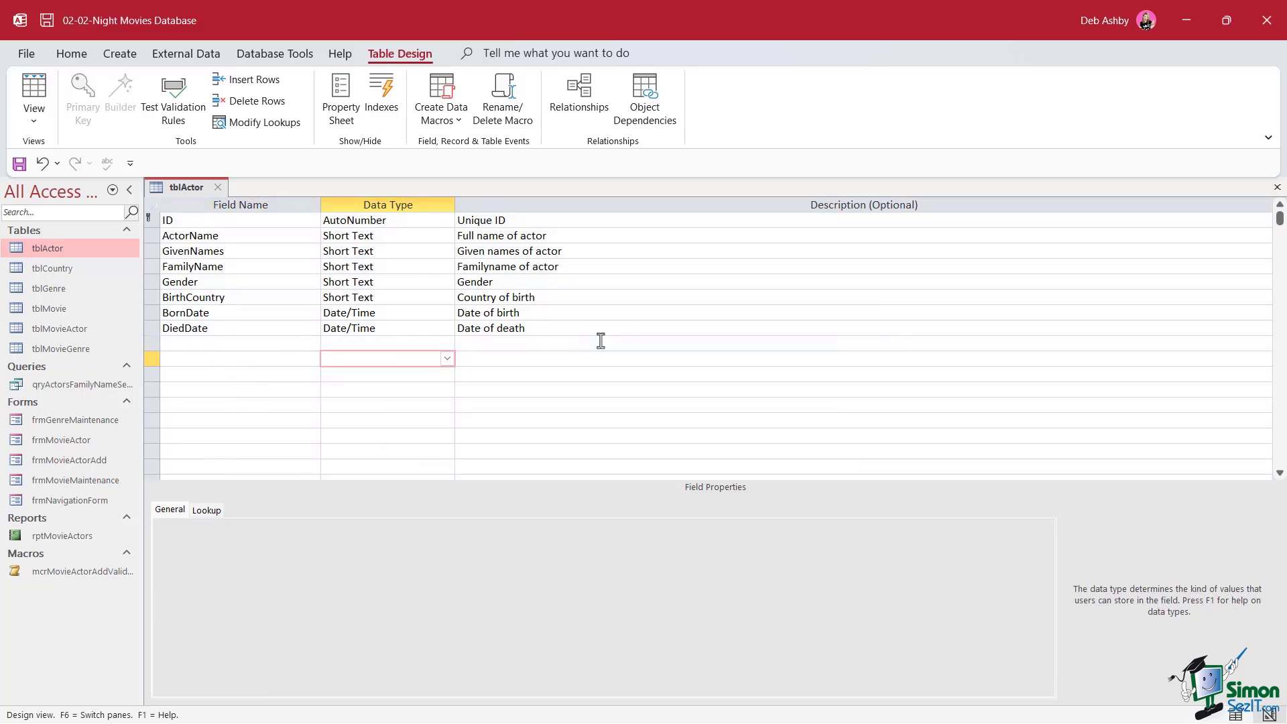
pyautogui.click(153, 329)
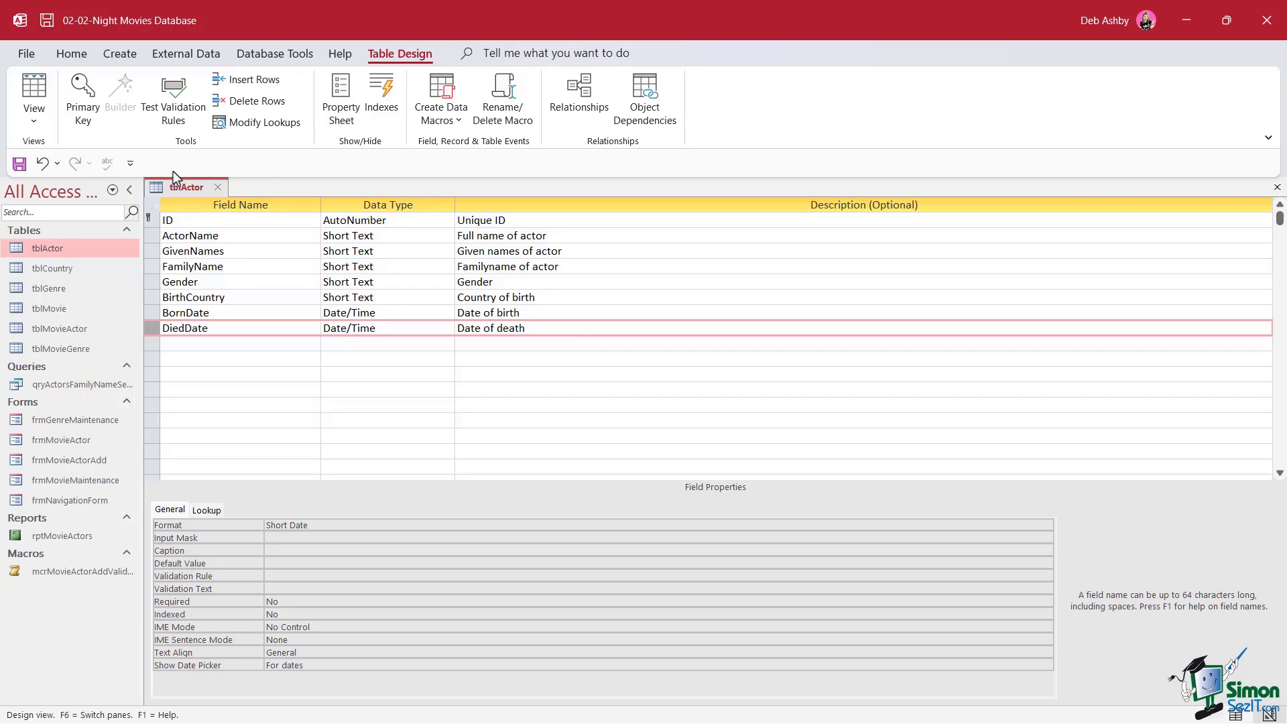
# Show the Info page for the Night Movies database in the File backstage
pyautogui.click(28, 57)
pyautogui.click(61, 210)
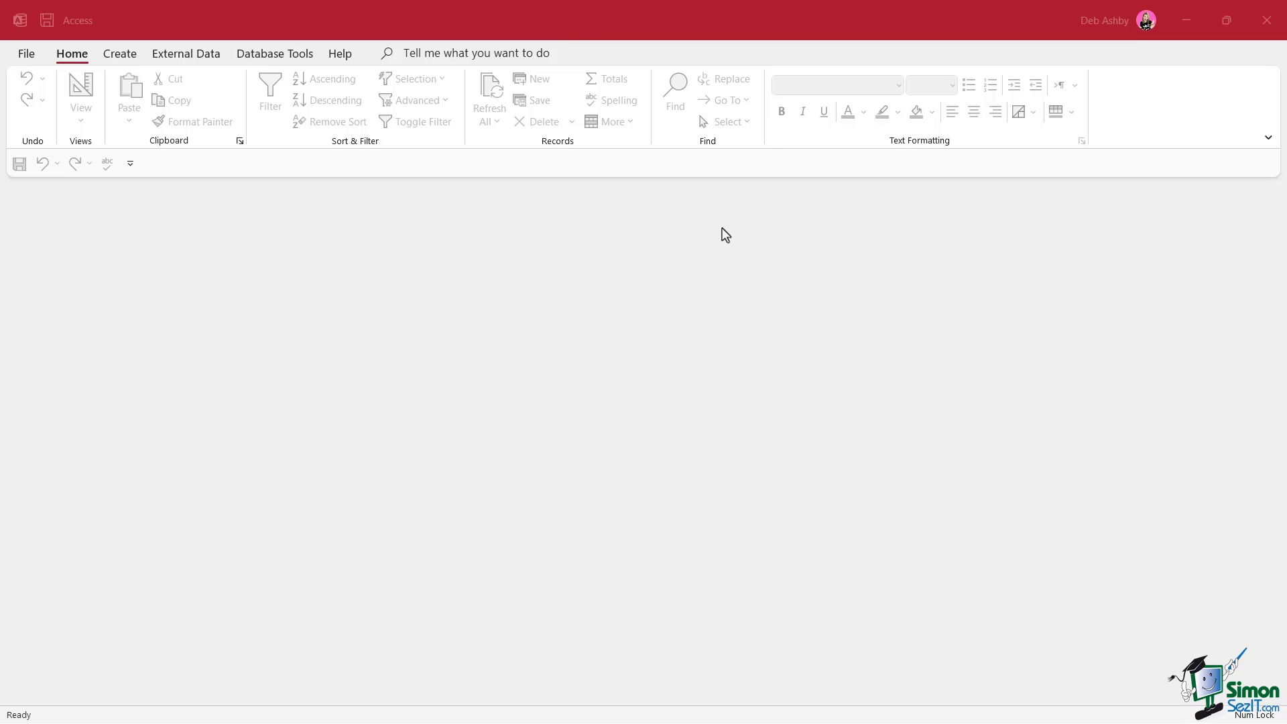
# Search the online templates for 'northwind' and open the Northwind template's details
pyautogui.click(29, 56)
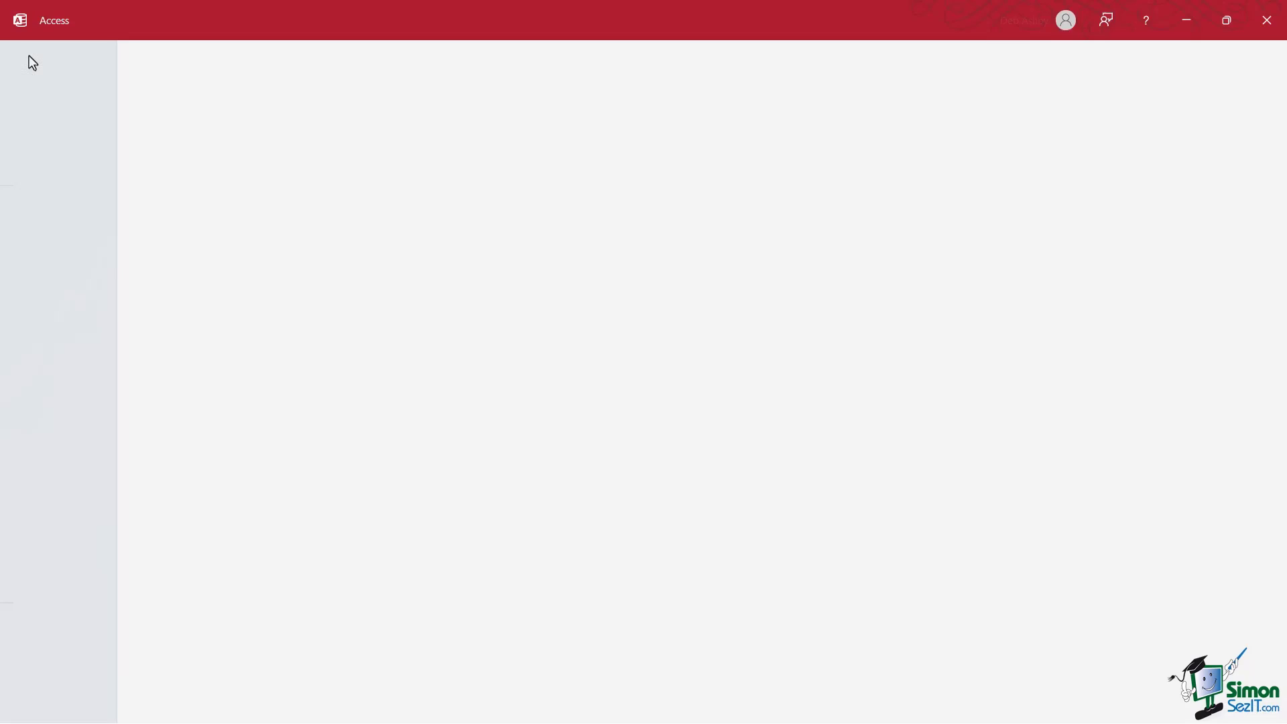
pyautogui.click(48, 133)
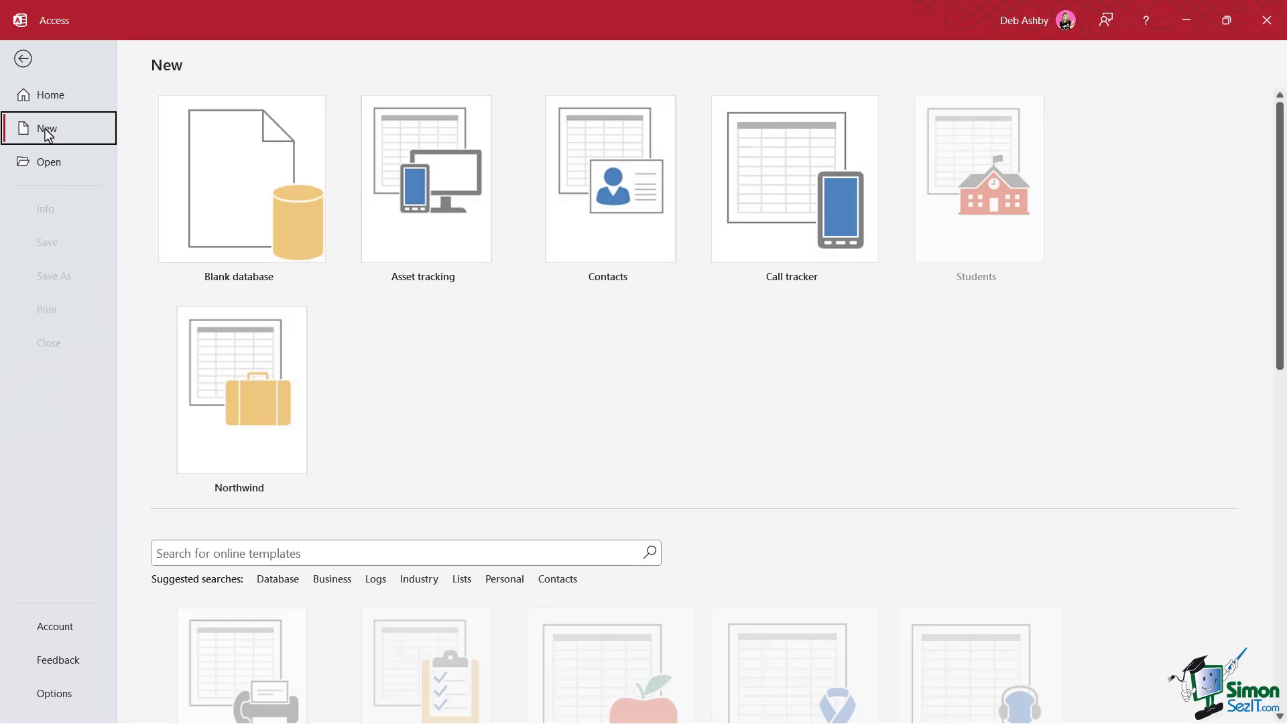
pyautogui.scroll(-2, 350, 397)
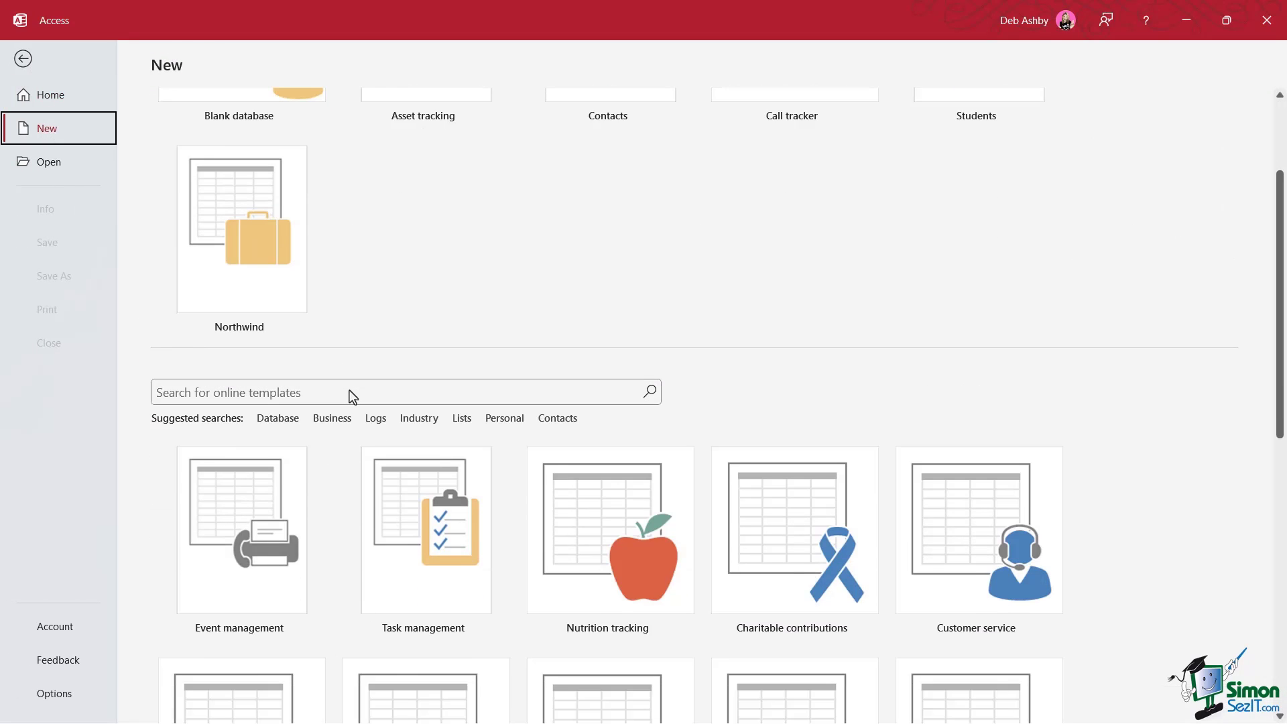
pyautogui.scroll(-1, 351, 397)
pyautogui.click(166, 313)
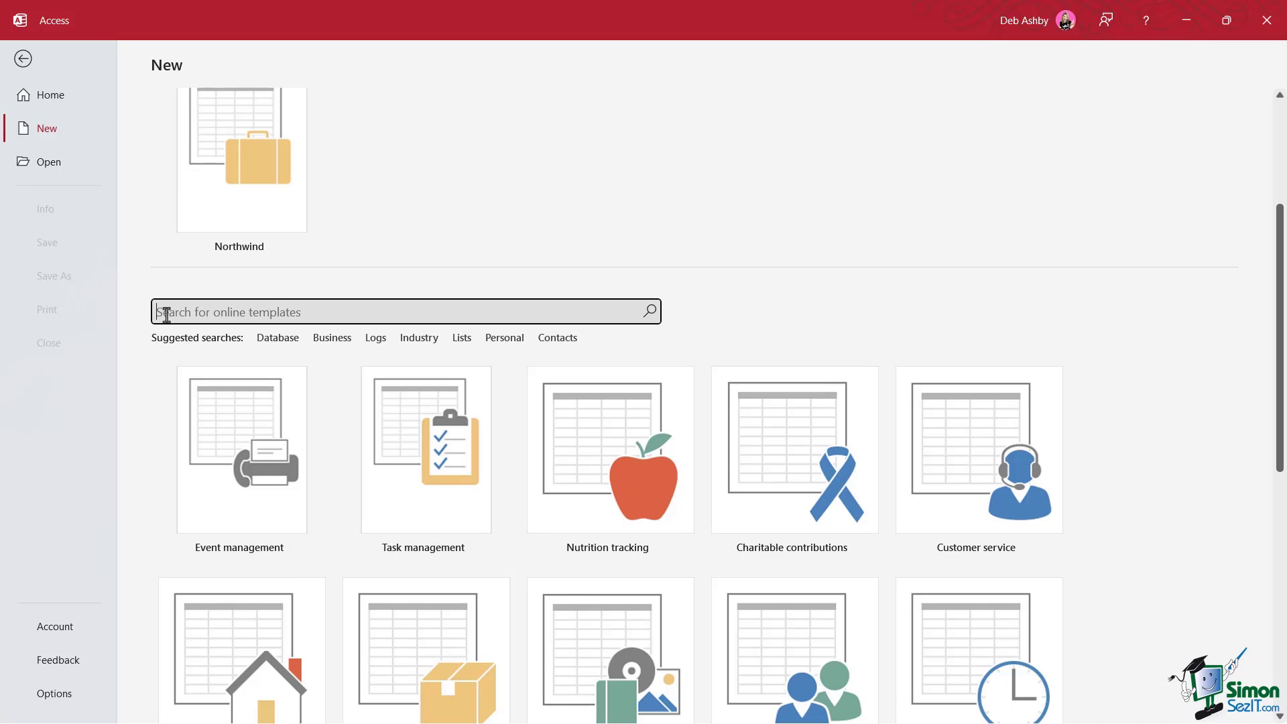
pyautogui.write('northwnd')
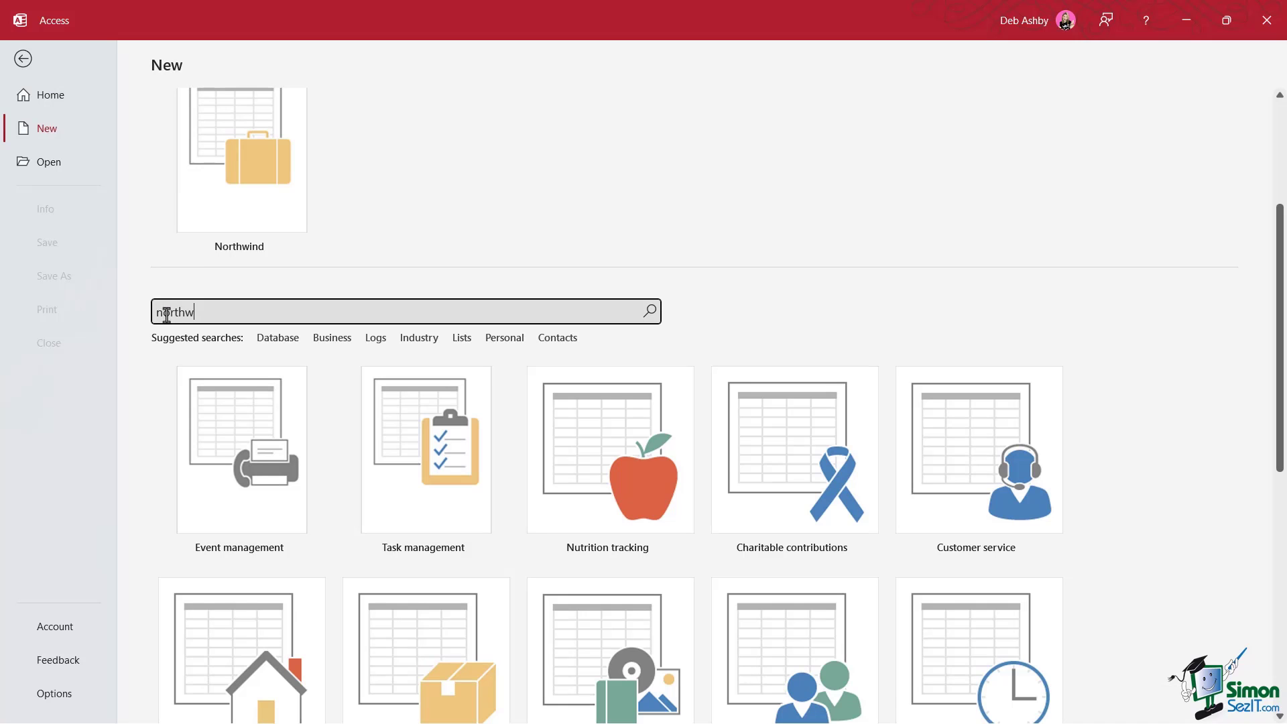
pyautogui.press('BackSpace')
pyautogui.press('BackSpace')
pyautogui.write('ind')
pyautogui.press('Return')
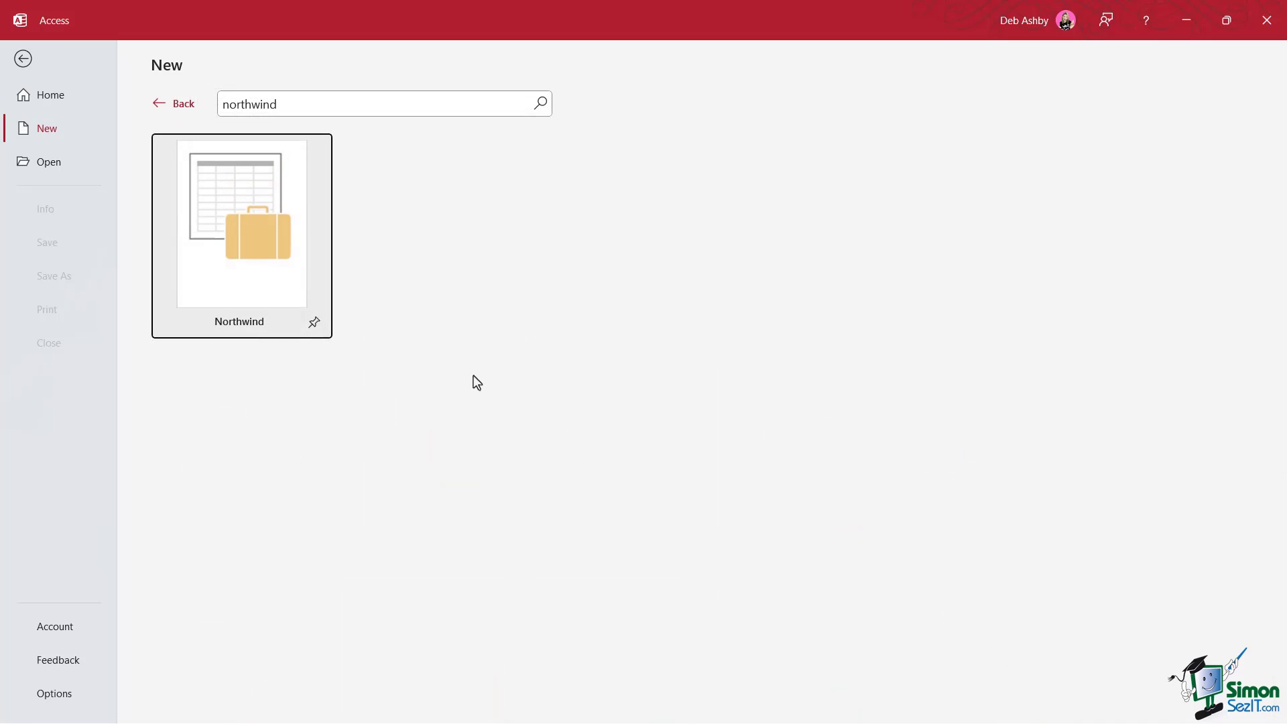
pyautogui.click(266, 267)
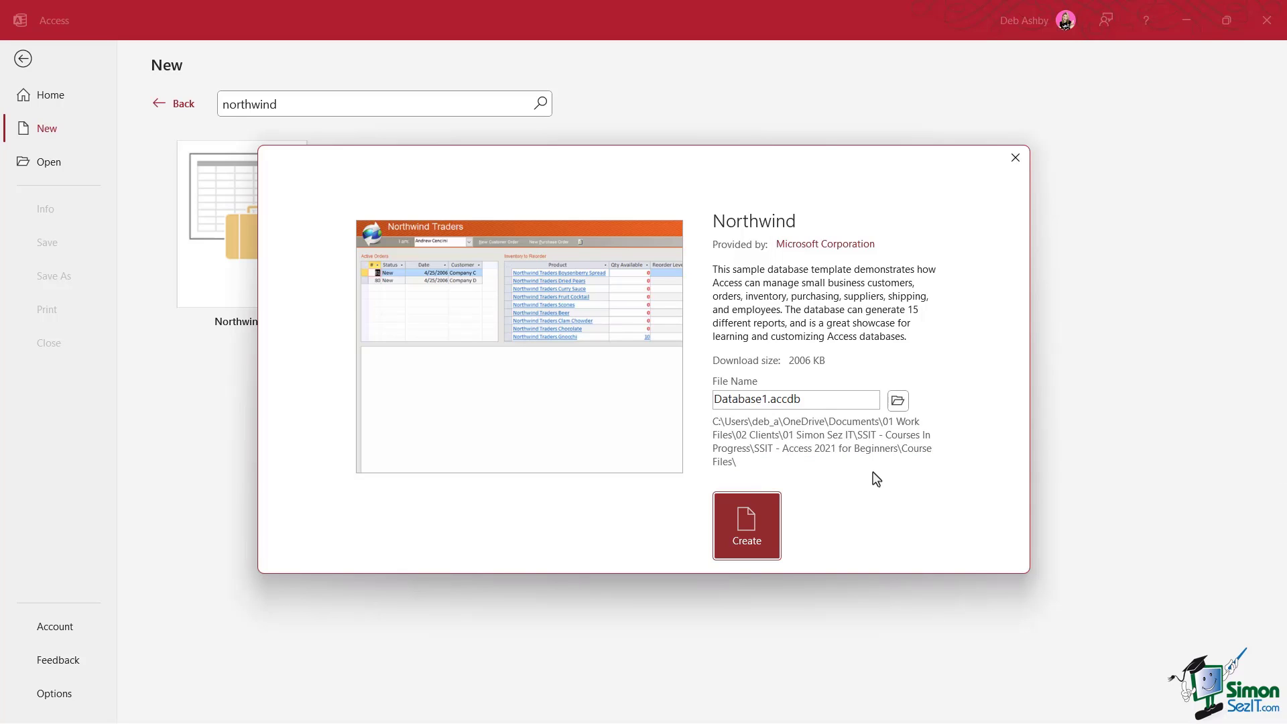
# Save the new Northwind database to the Desktop and create it from the template
pyautogui.click(899, 401)
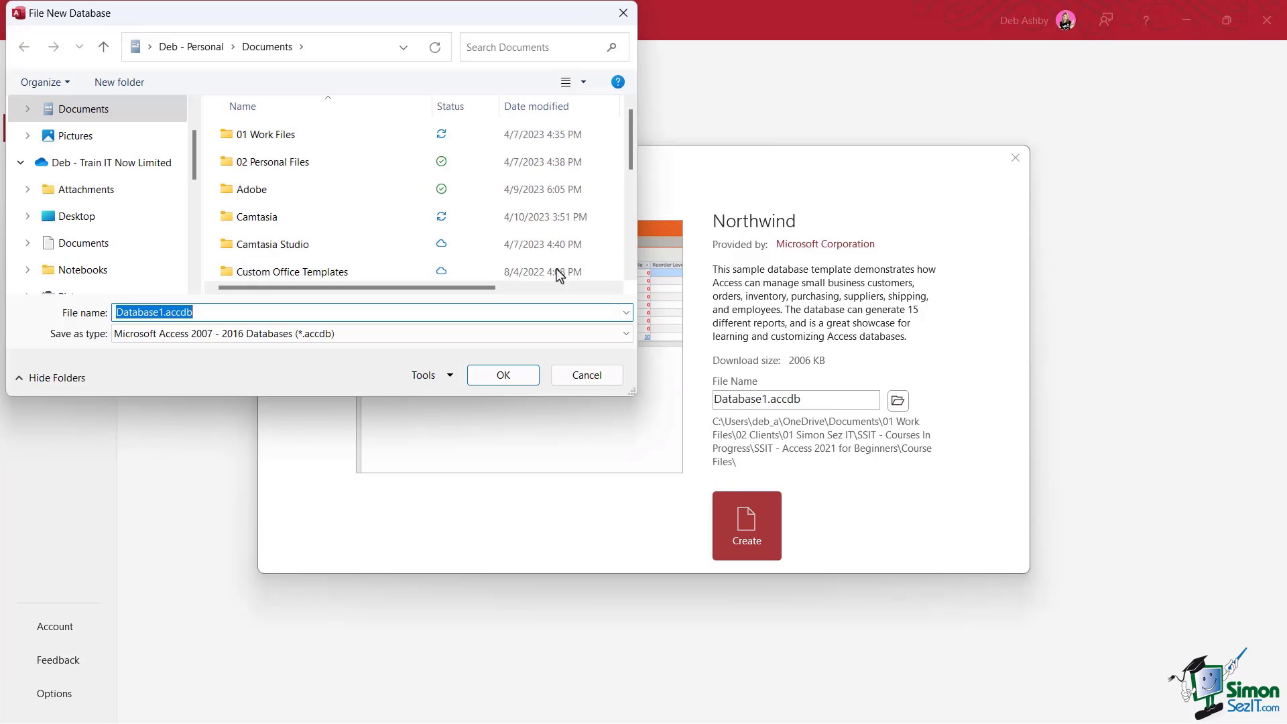
pyautogui.click(175, 347)
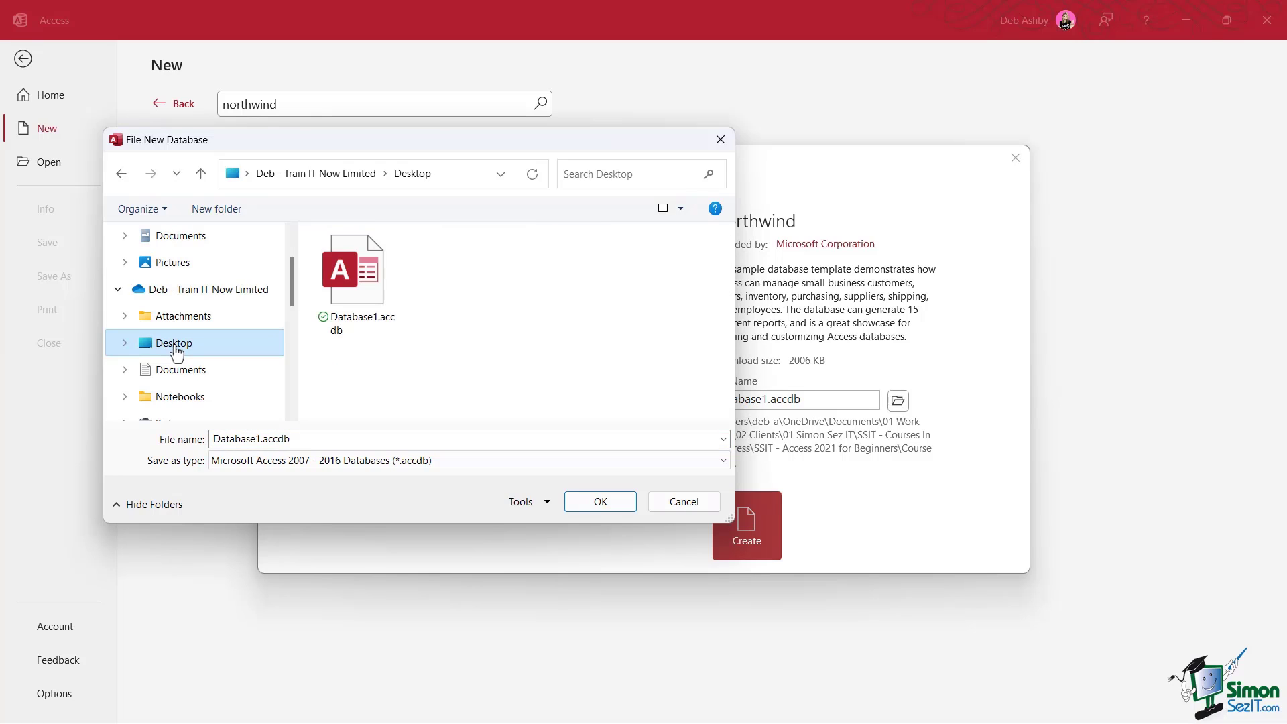
pyautogui.click(600, 502)
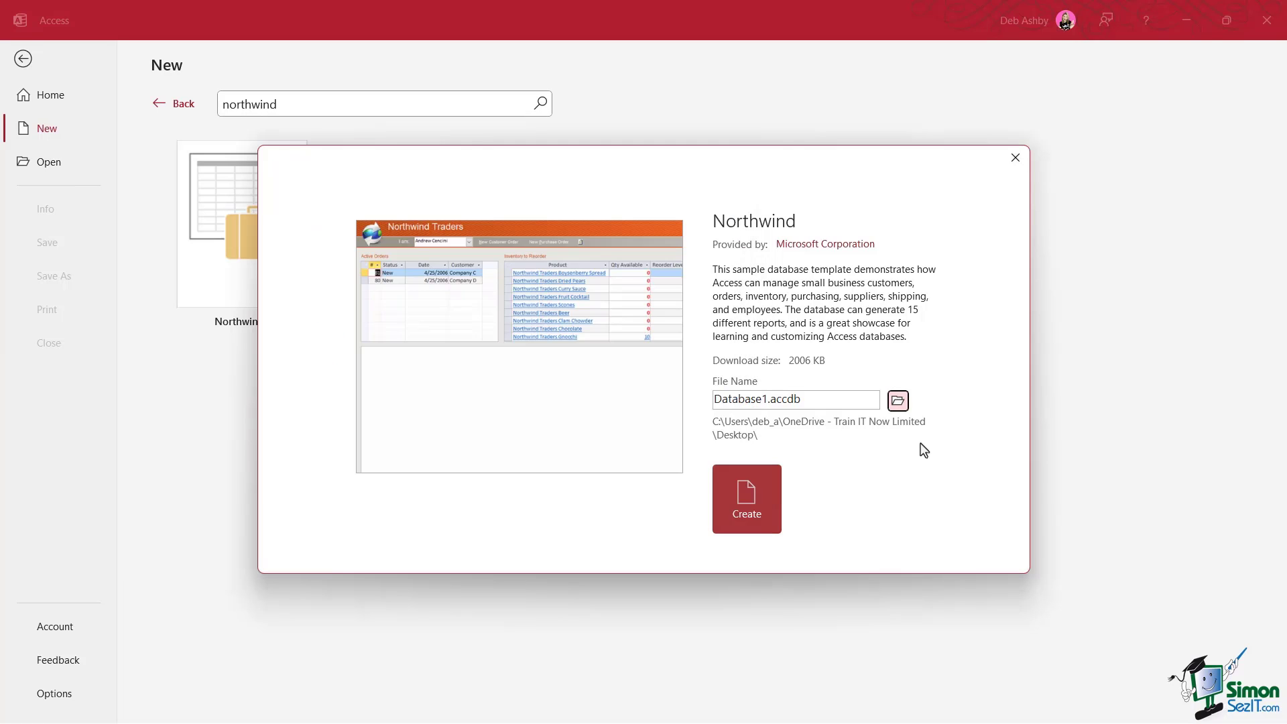
pyautogui.click(737, 500)
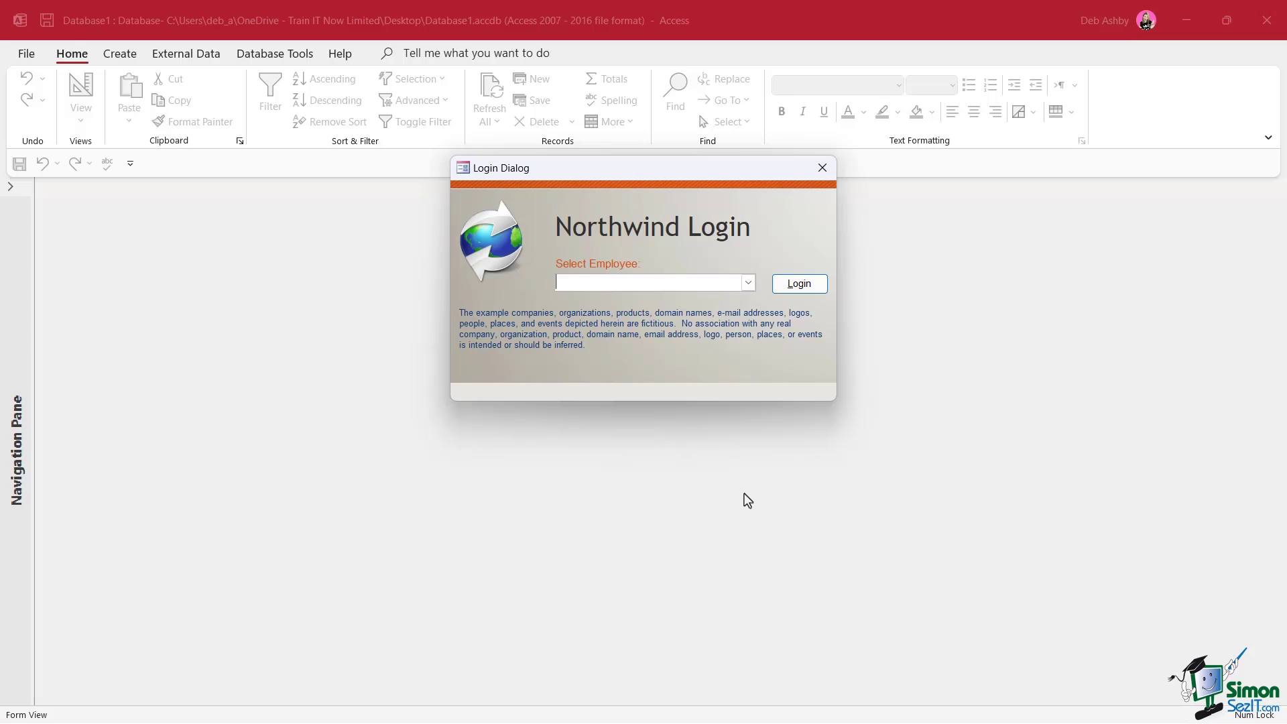
# Log in to Northwind as the first employee in the Login Dialog
pyautogui.moveTo(662, 171); pyautogui.dragTo(646, 227)
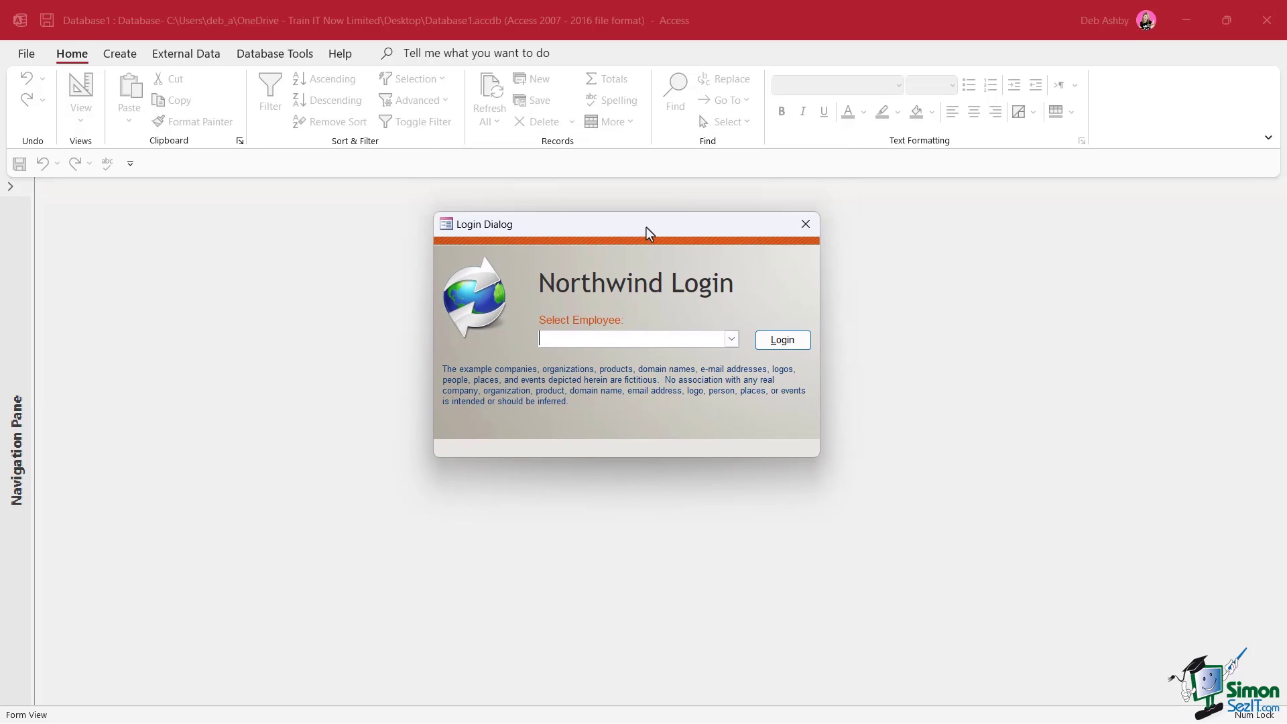
pyautogui.click(731, 340)
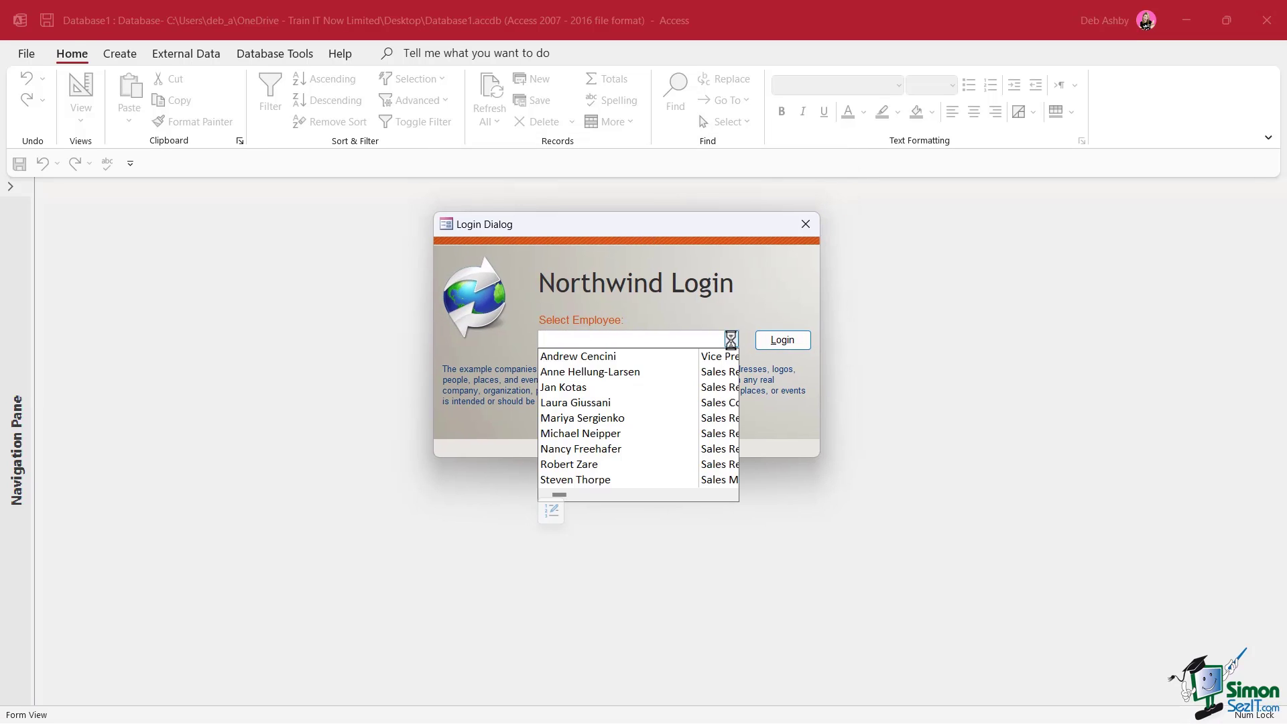
pyautogui.click(730, 293)
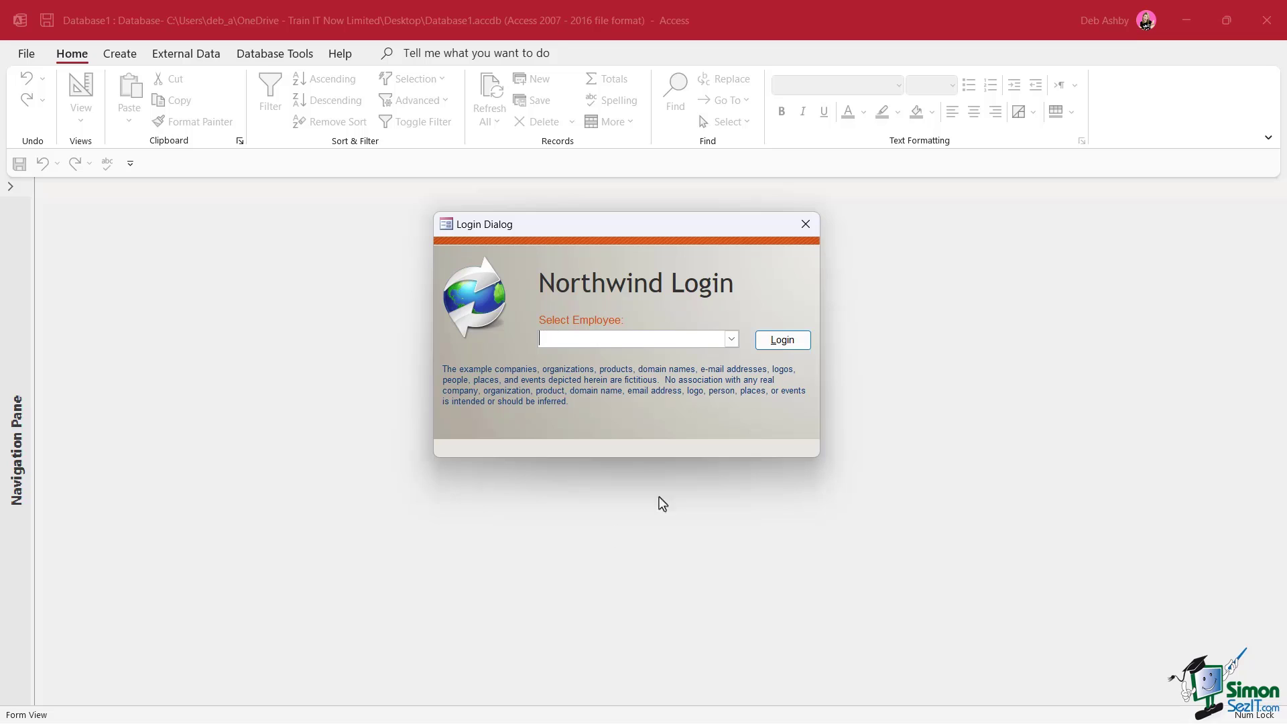
pyautogui.click(732, 340)
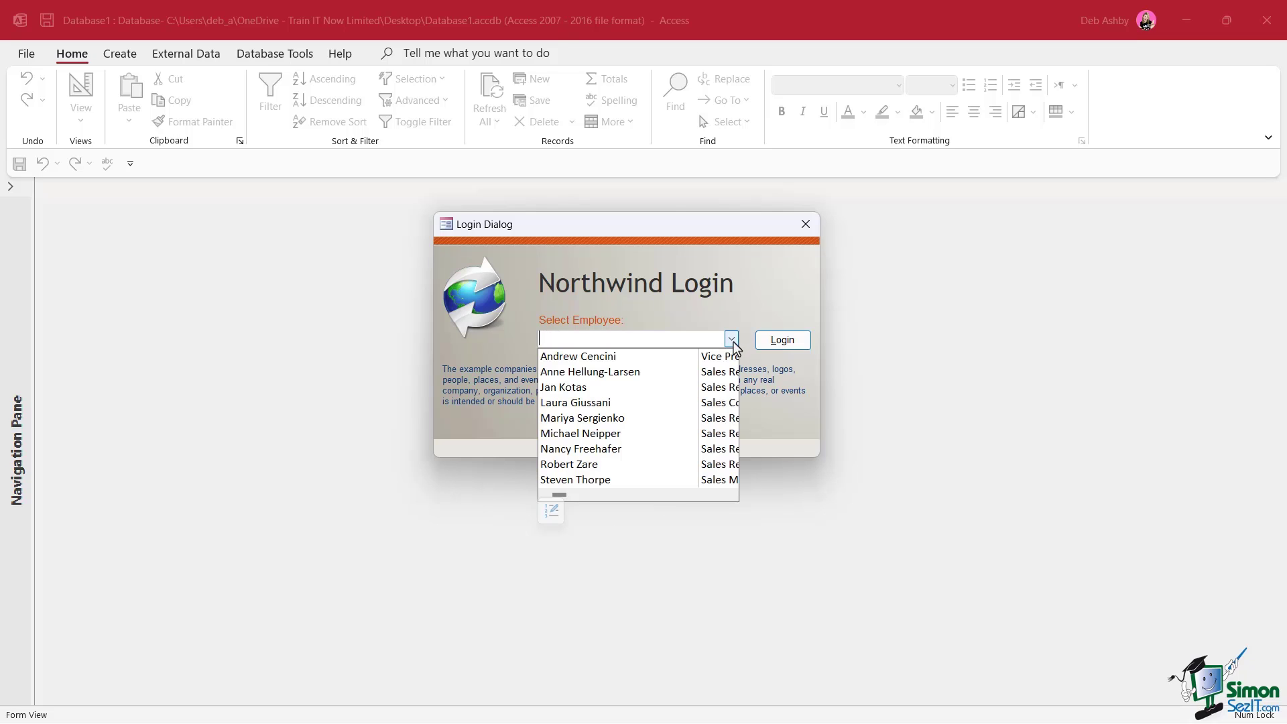
pyautogui.click(635, 356)
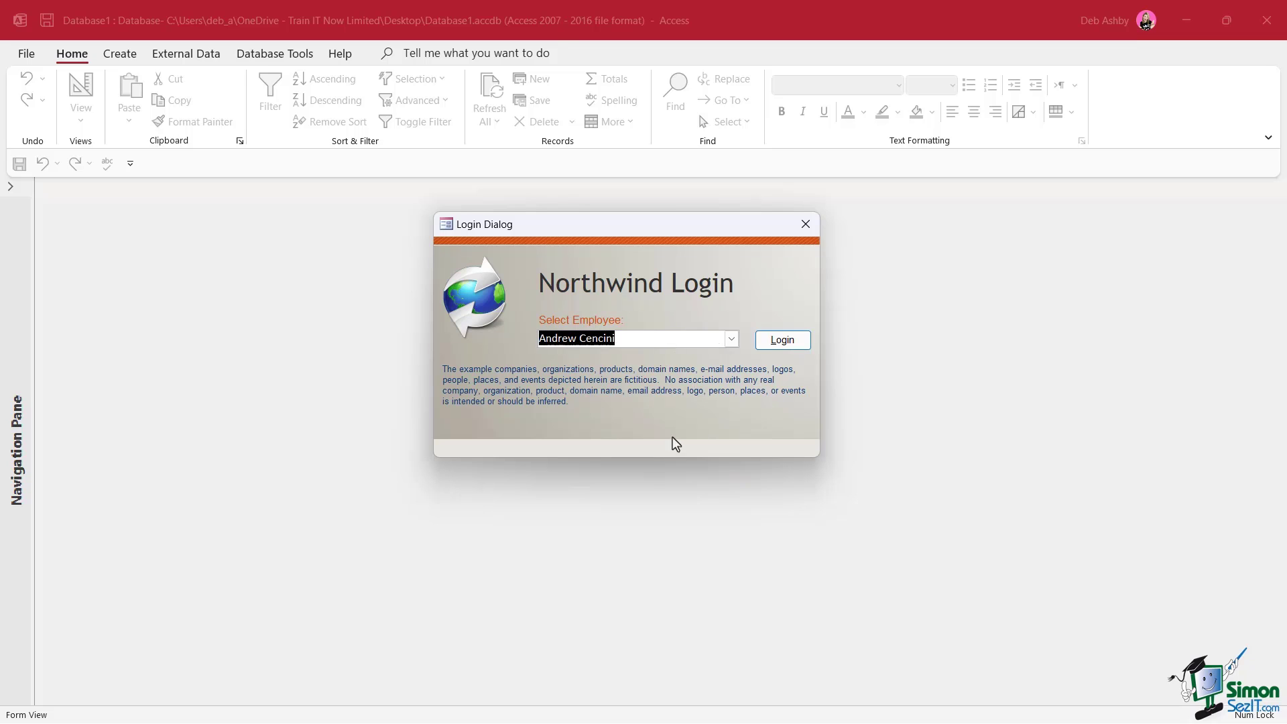
pyautogui.click(783, 341)
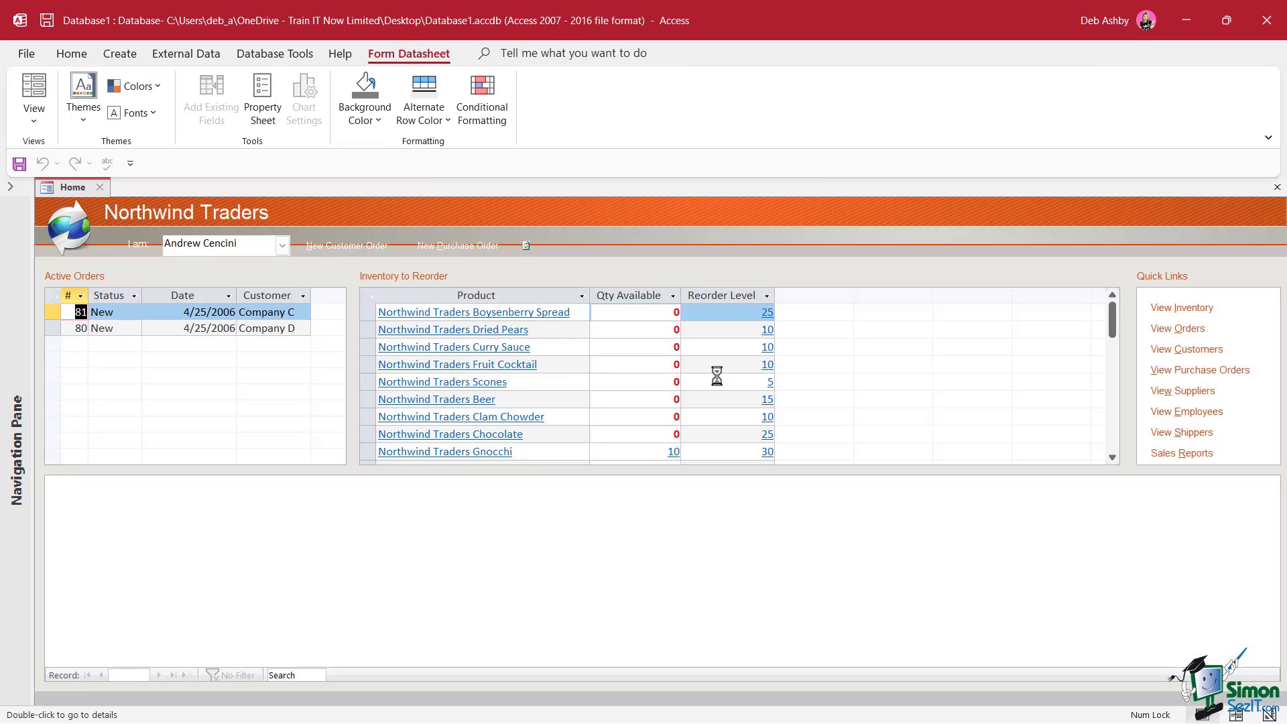
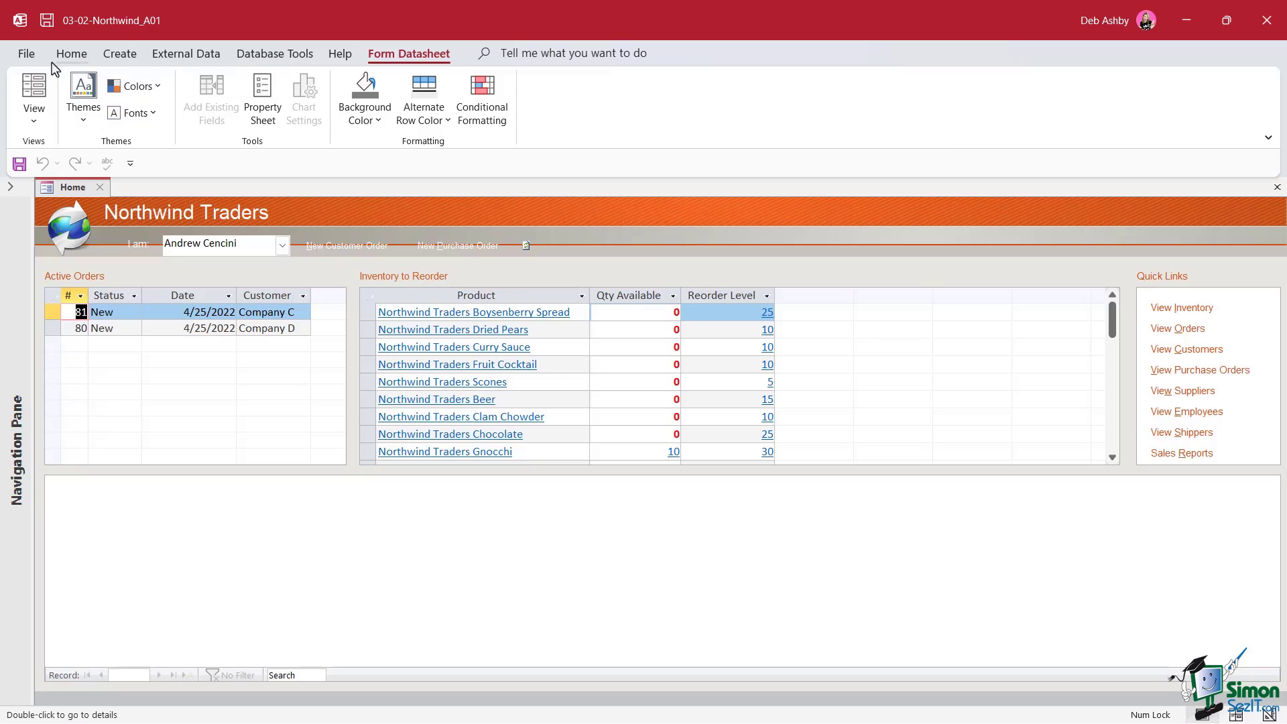
# Review the application title in the Access Current Database options, then close the options
pyautogui.click(25, 54)
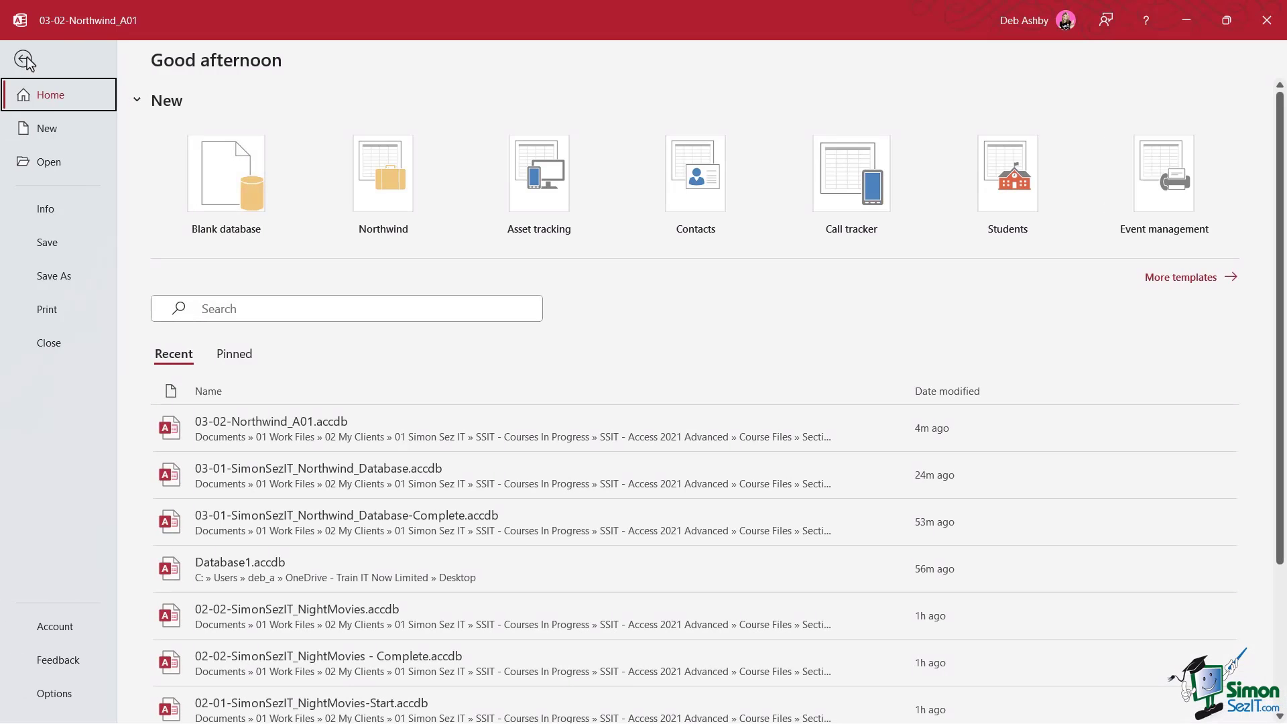
pyautogui.click(57, 694)
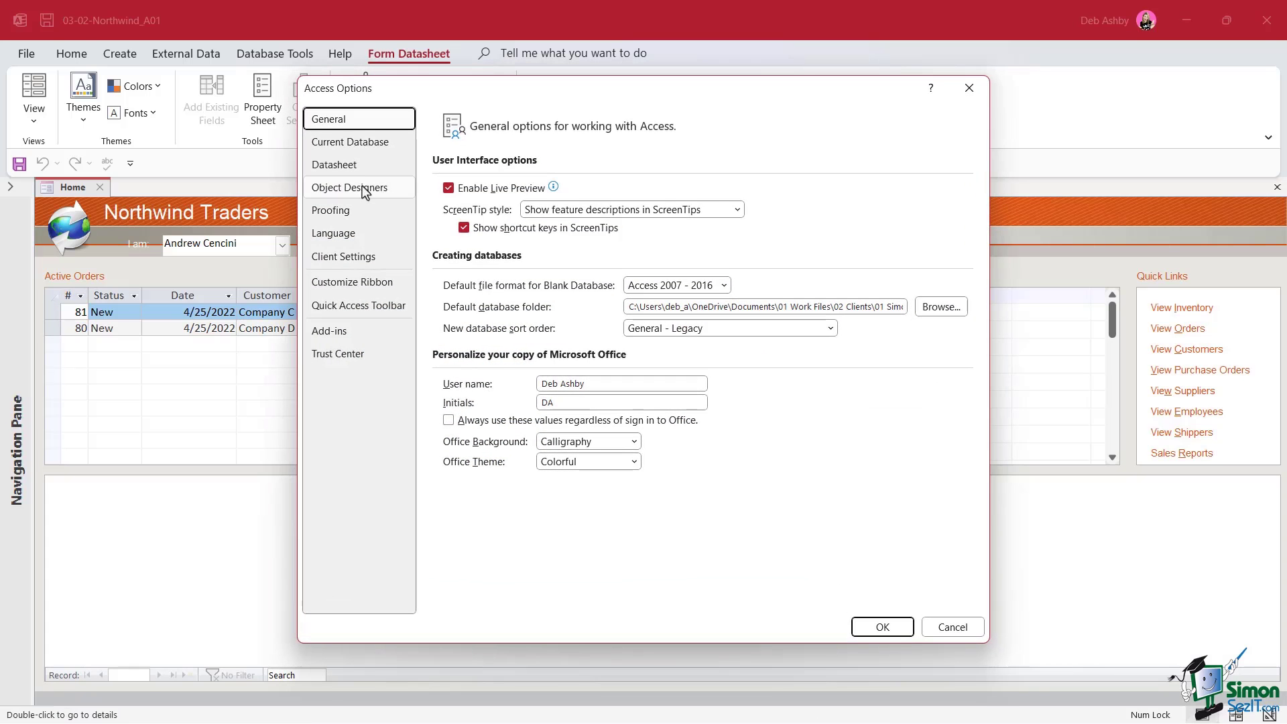
pyautogui.click(353, 153)
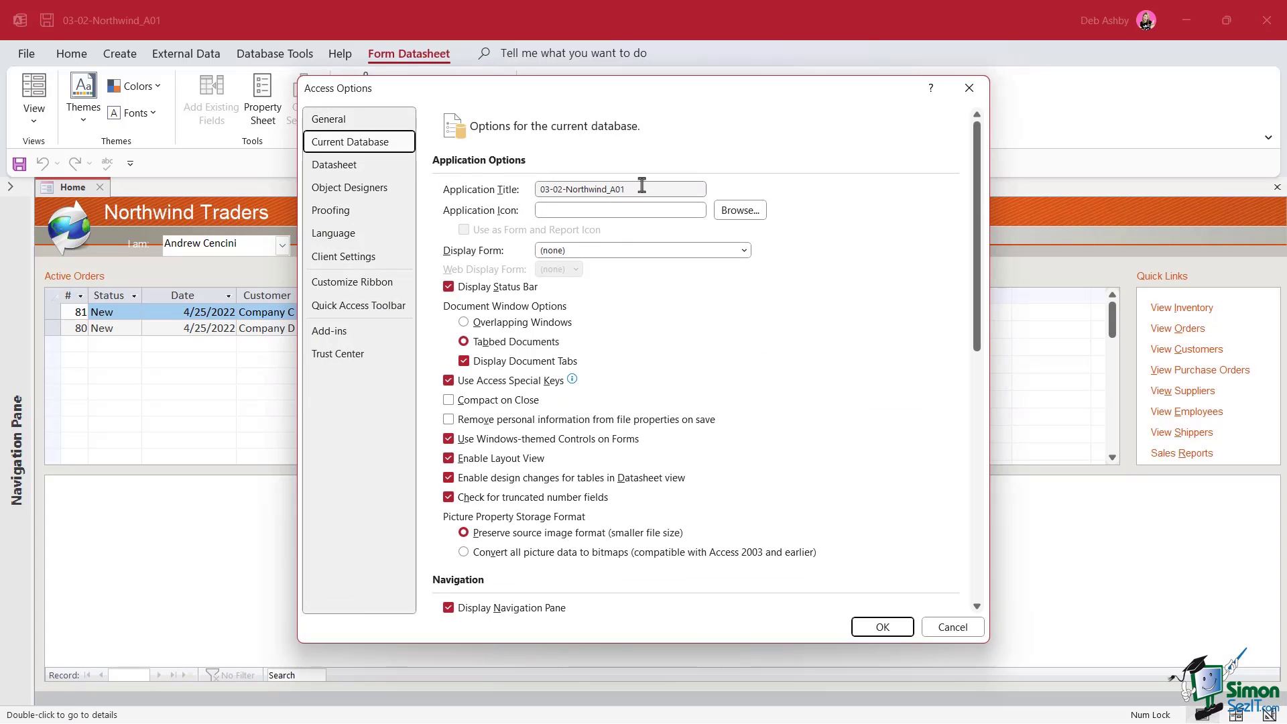
pyautogui.moveTo(640, 190); pyautogui.dragTo(502, 194)
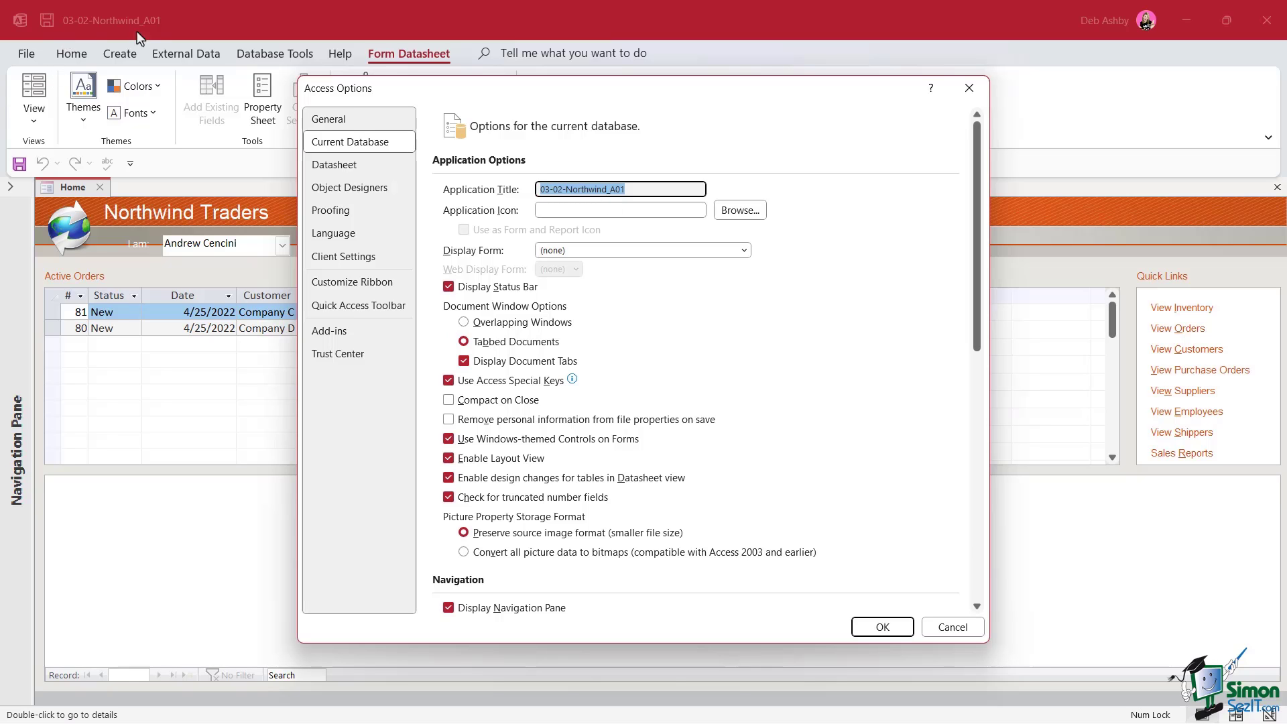
pyautogui.click(882, 627)
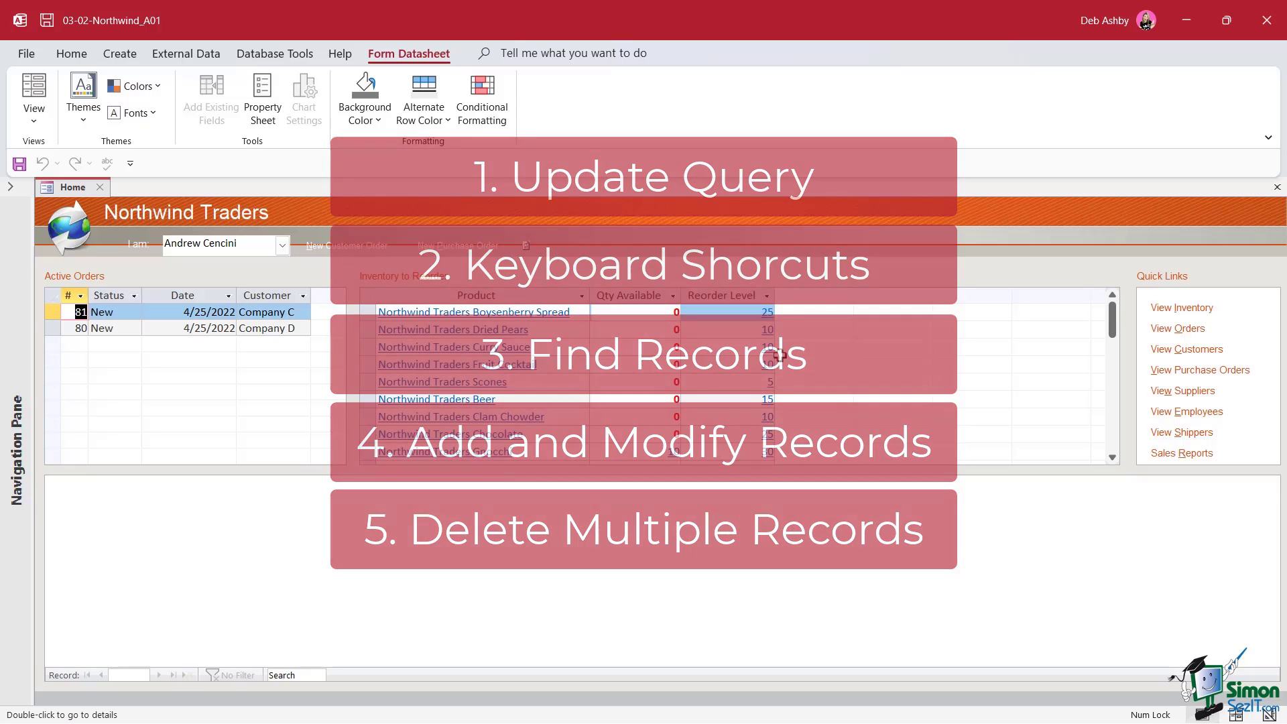
# Open the Orders table in Datasheet View from the expanded Navigation Pane
pyautogui.click(11, 190)
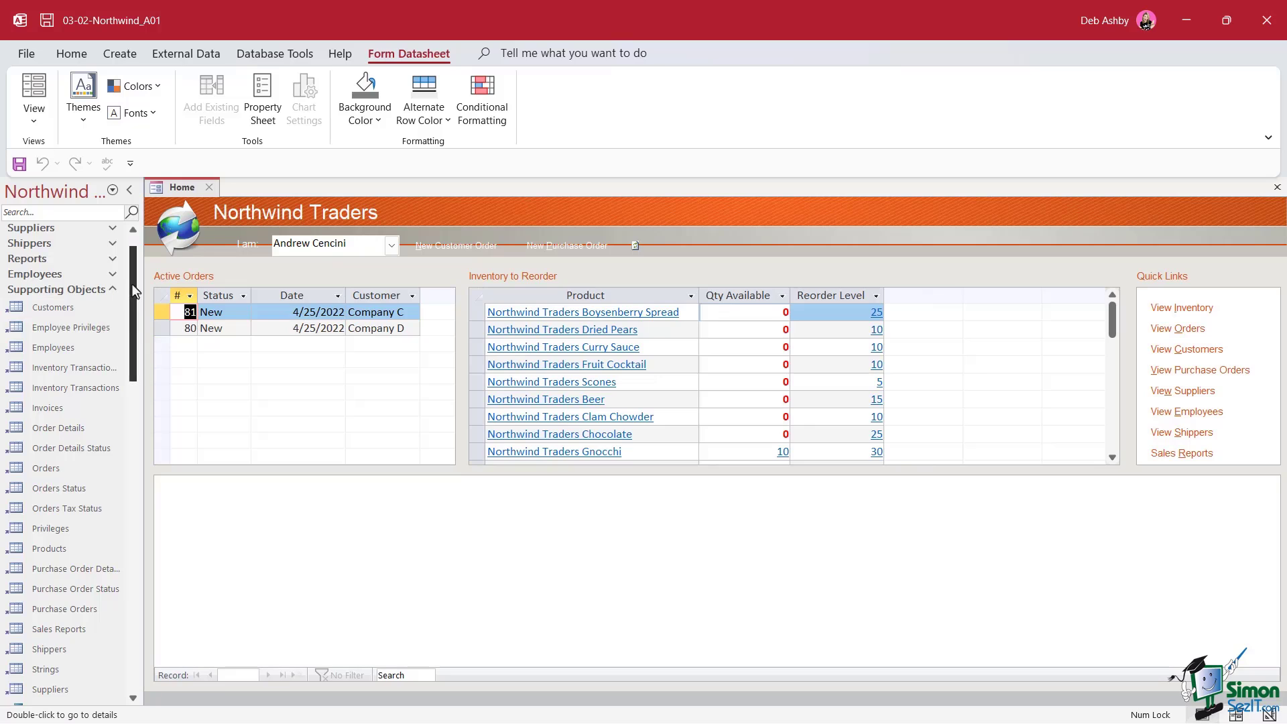
pyautogui.moveTo(131, 284)
pyautogui.mouseDown()
pyautogui.moveTo(135, 356)
pyautogui.moveTo(135, 295)
pyautogui.mouseUp()
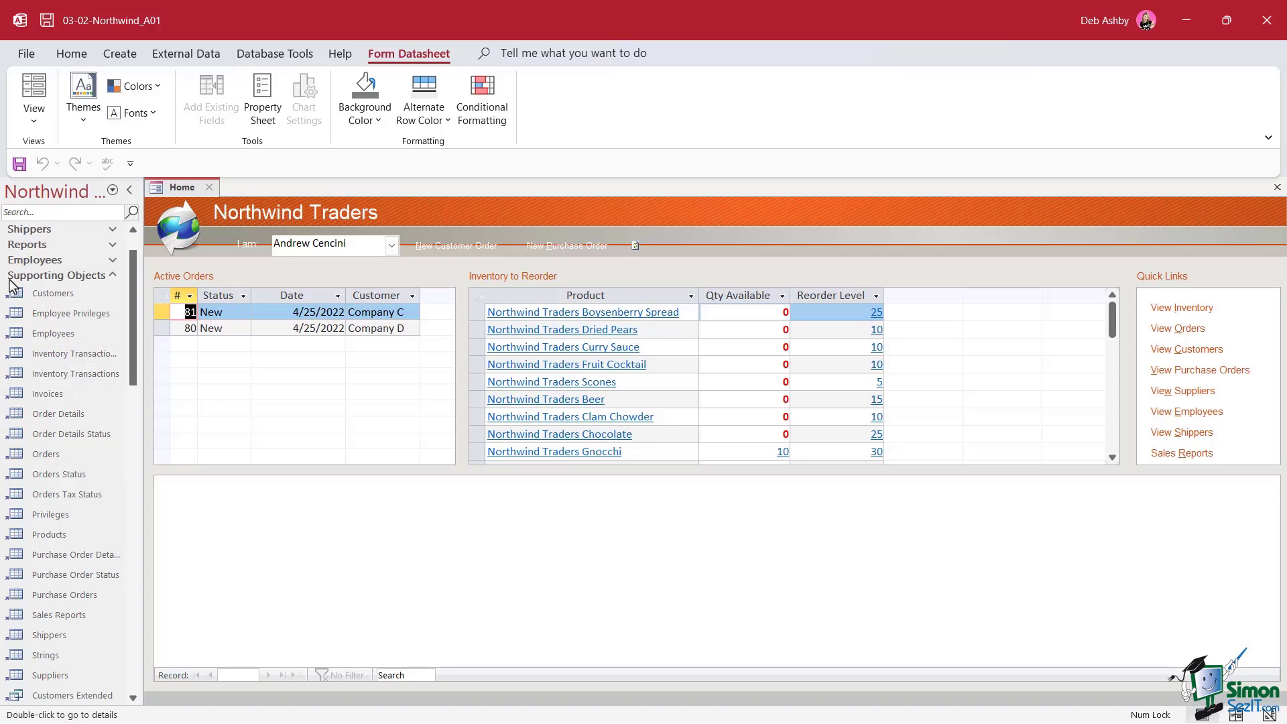
pyautogui.doubleClick(46, 458)
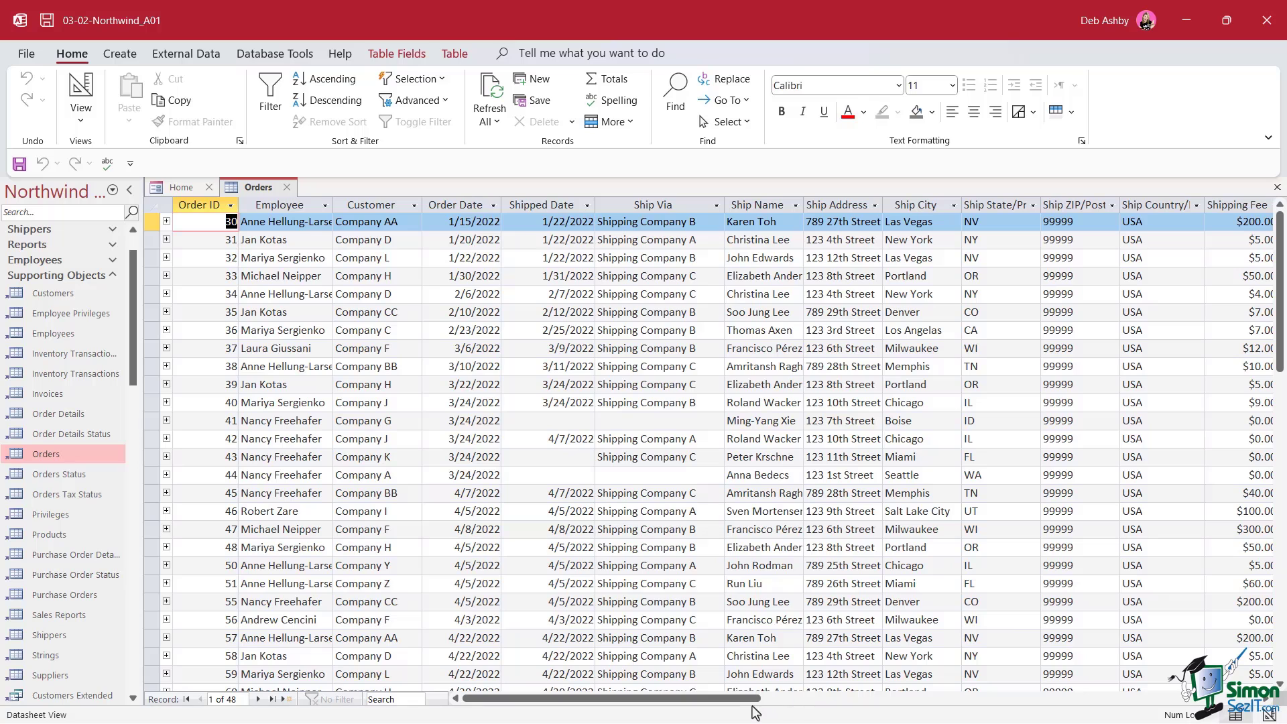
# Scroll through the 48 order records and select the entire Order Date column
pyautogui.moveTo(747, 700); pyautogui.dragTo(883, 701)
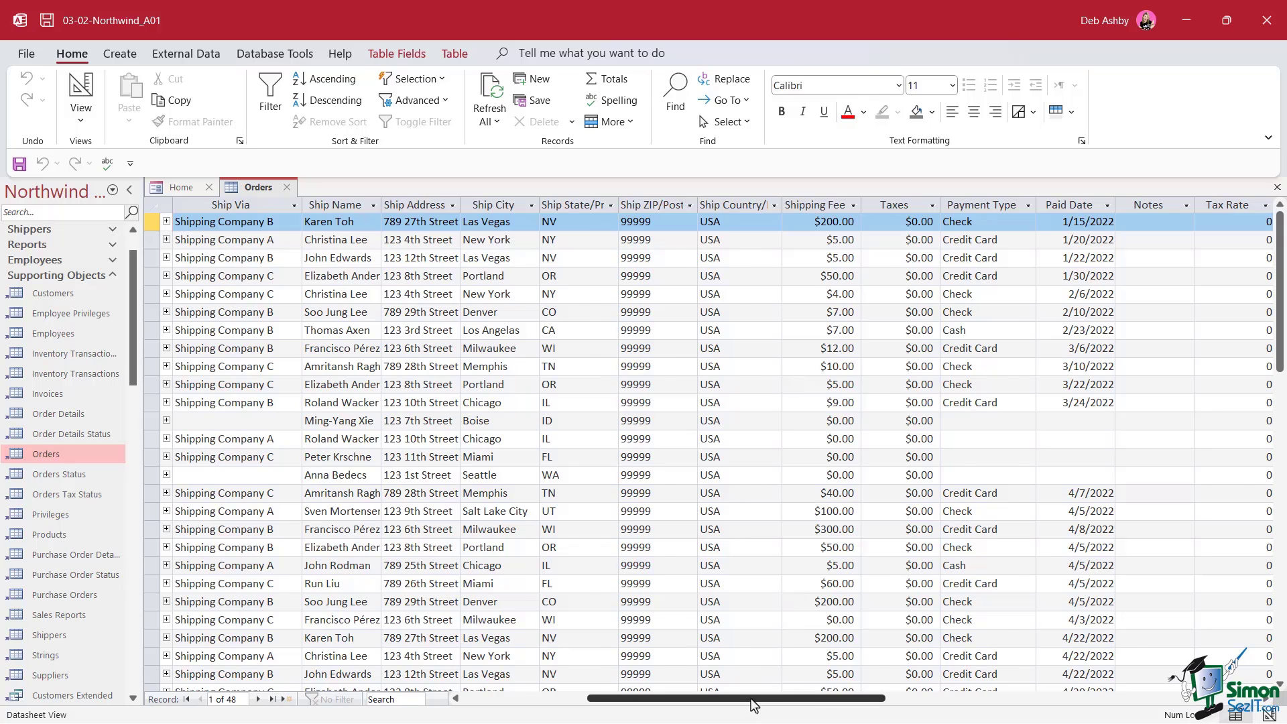
pyautogui.moveTo(755, 704); pyautogui.dragTo(652, 704)
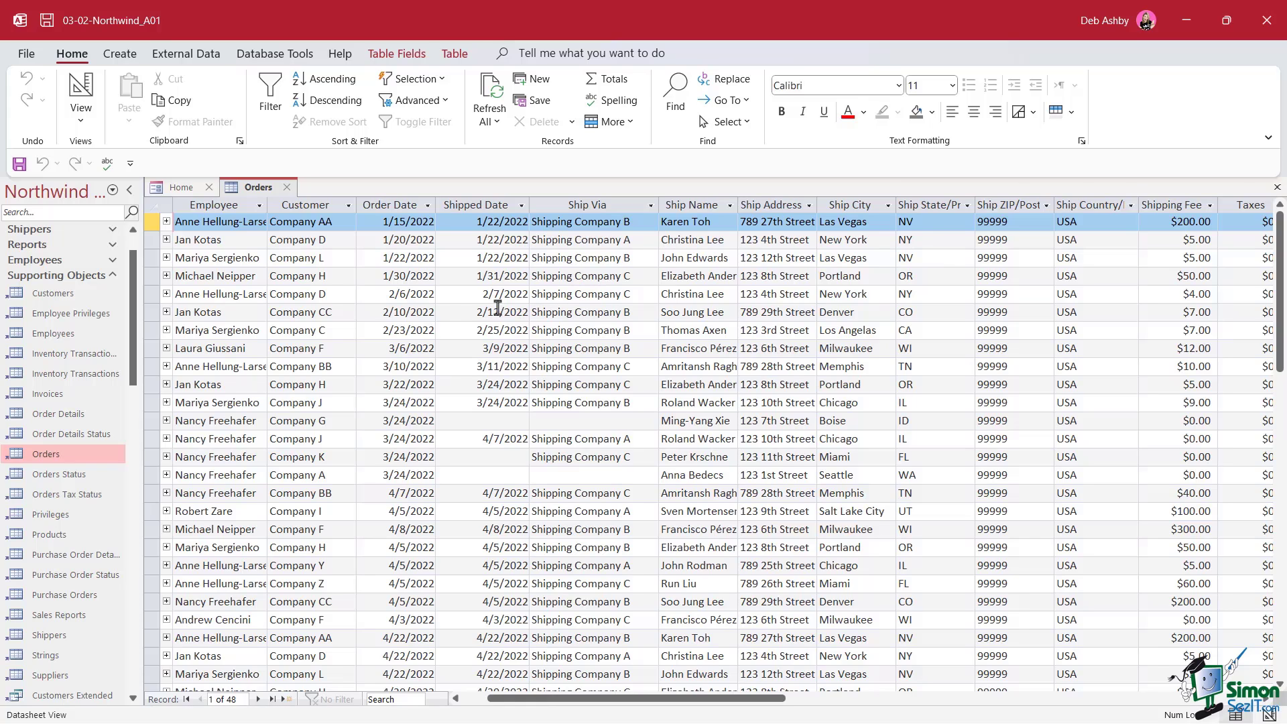
pyautogui.scroll(-4, 445, 302)
pyautogui.scroll(5, 447, 304)
pyautogui.click(403, 207)
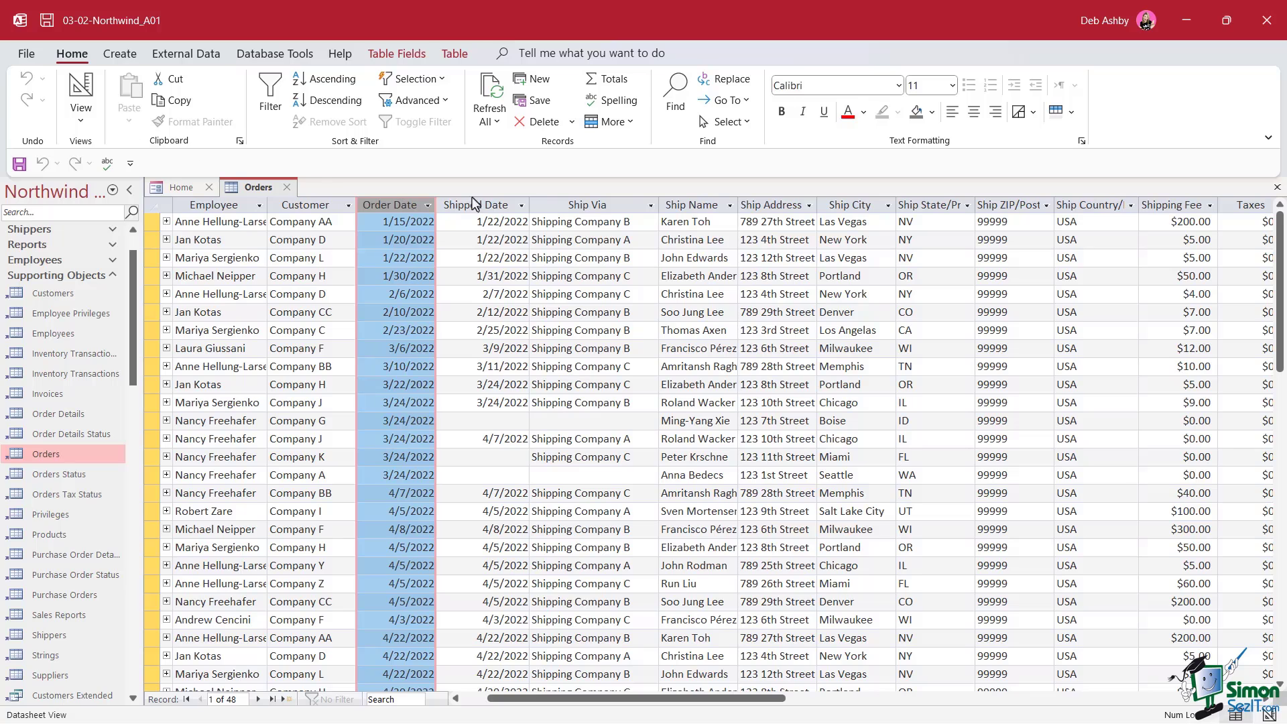
pyautogui.click(725, 79)
pyautogui.moveTo(654, 379); pyautogui.dragTo(646, 255)
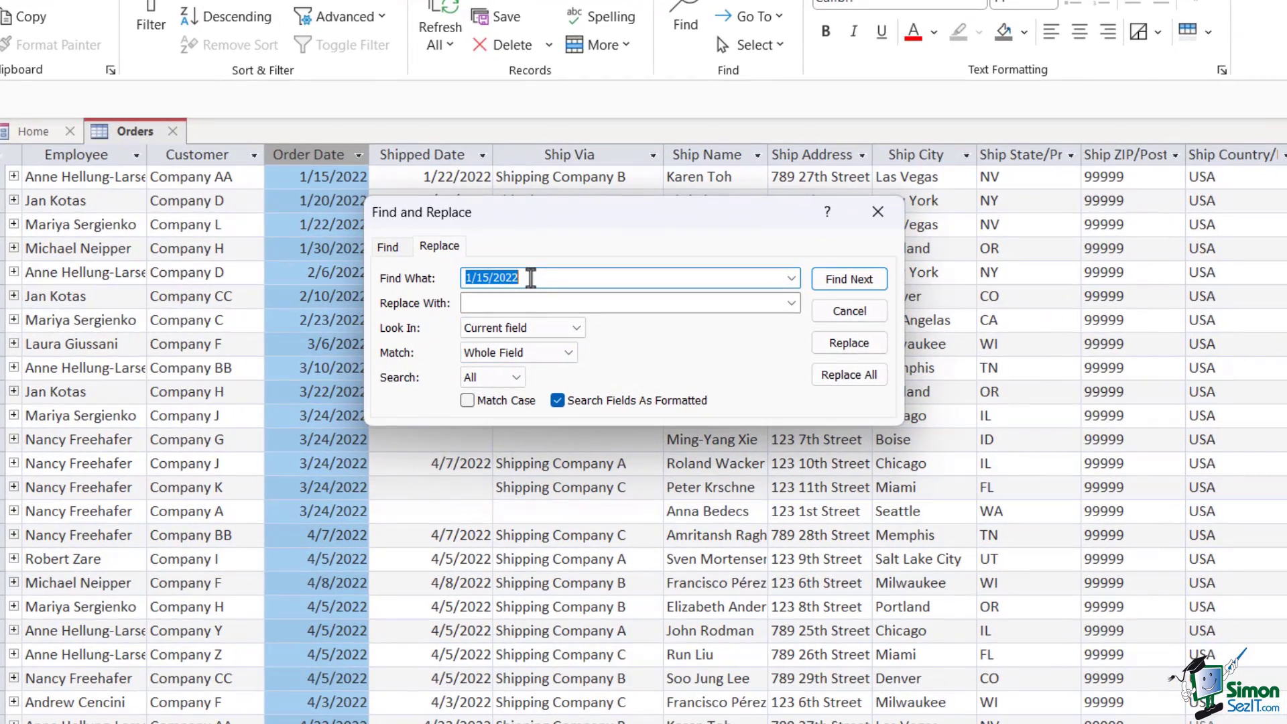
pyautogui.write('2022')
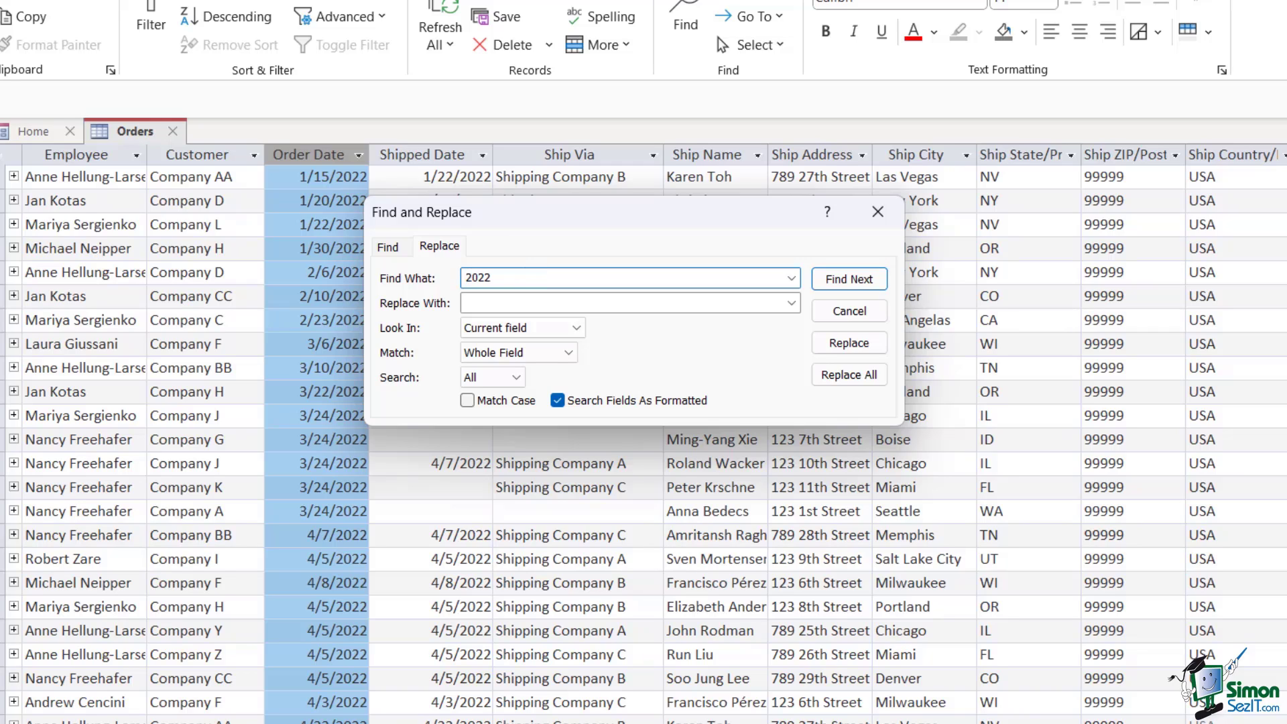
pyautogui.click(472, 305)
pyautogui.write('2023')
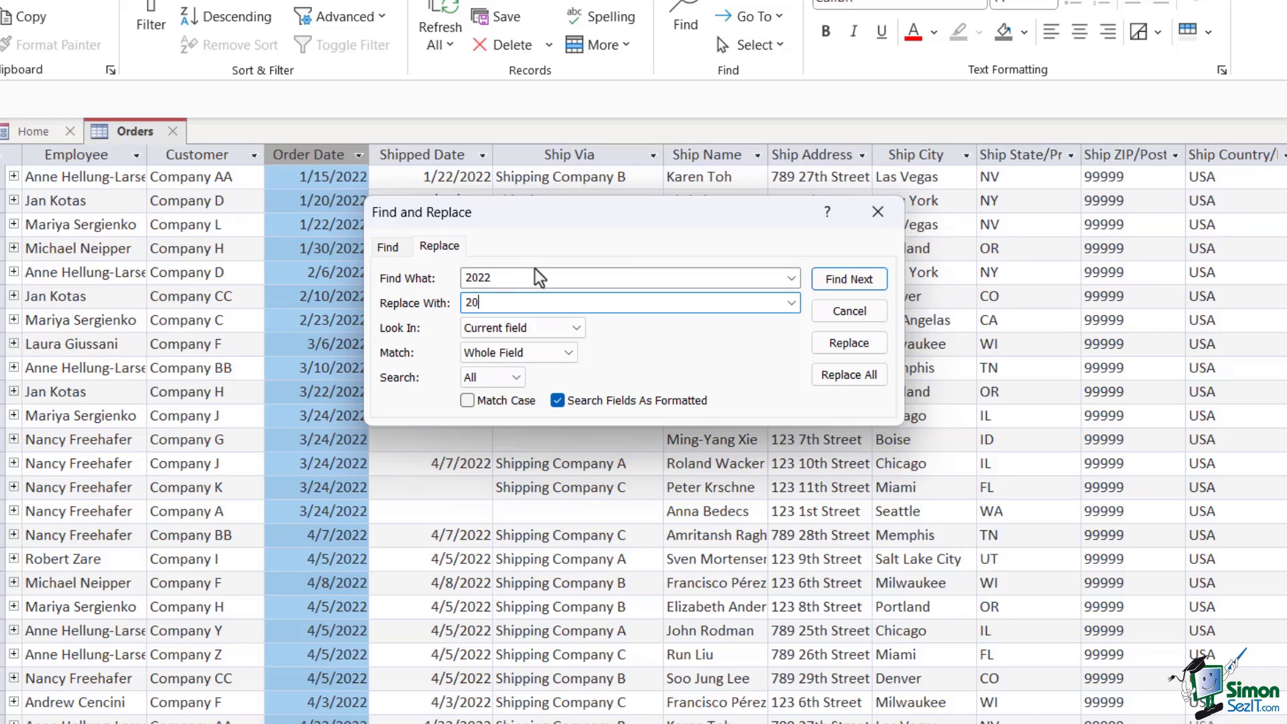
pyautogui.click(576, 328)
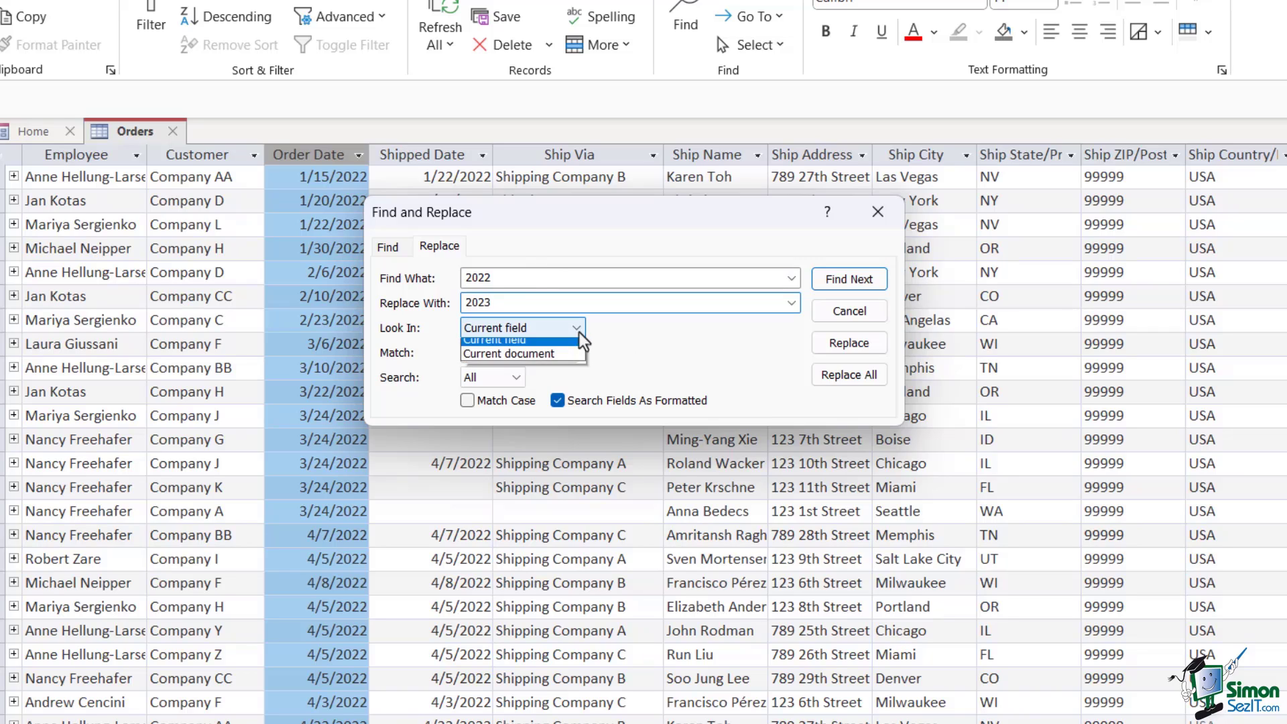
pyautogui.click(549, 363)
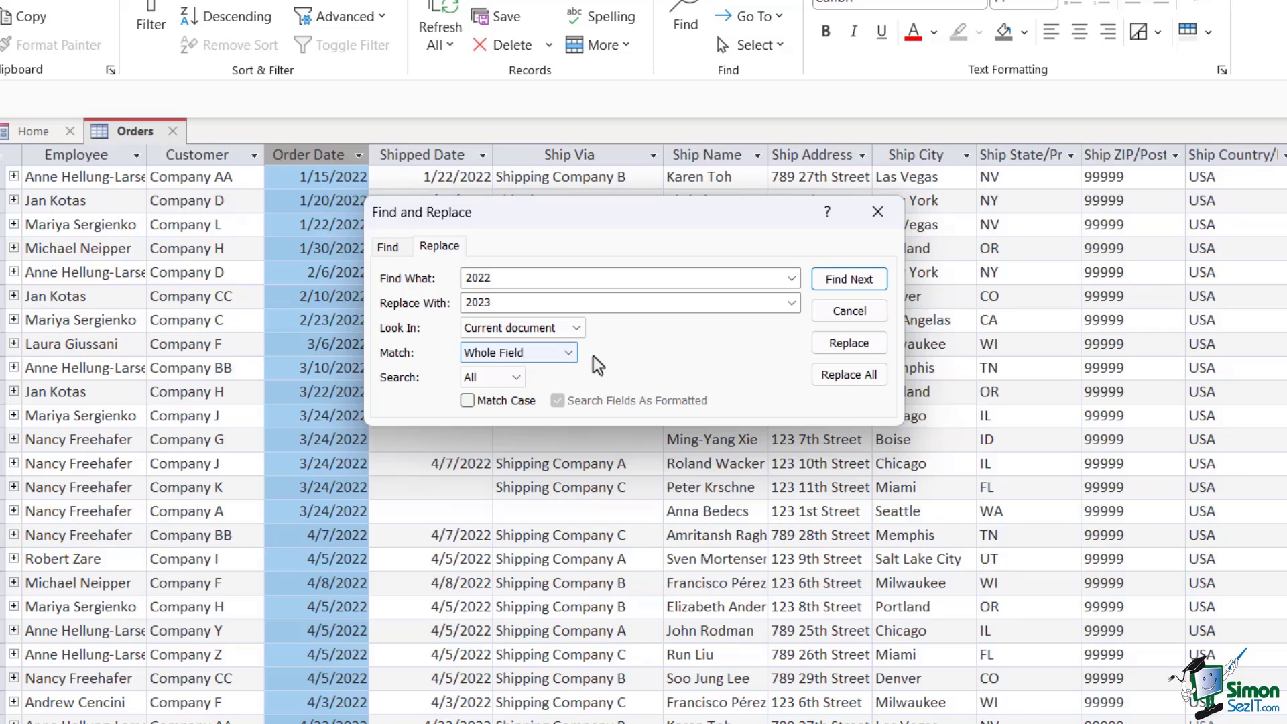
pyautogui.click(569, 353)
pyautogui.click(537, 371)
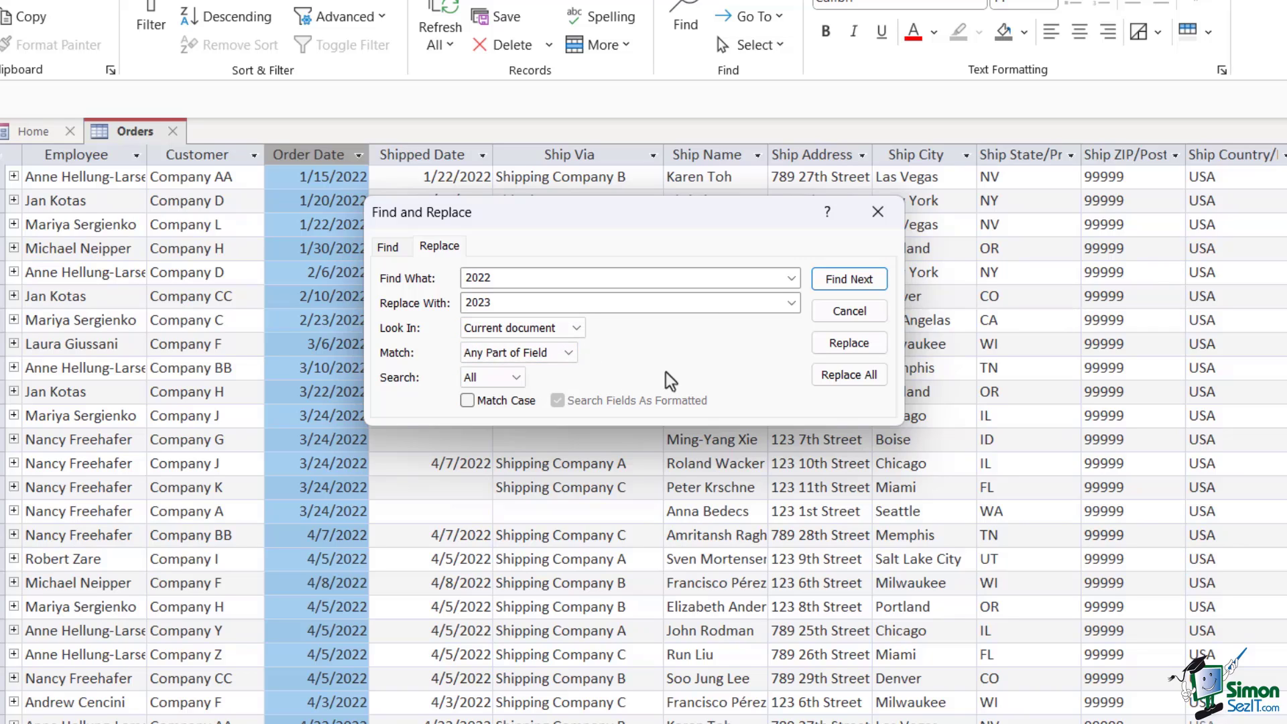
pyautogui.click(842, 377)
pyautogui.click(878, 212)
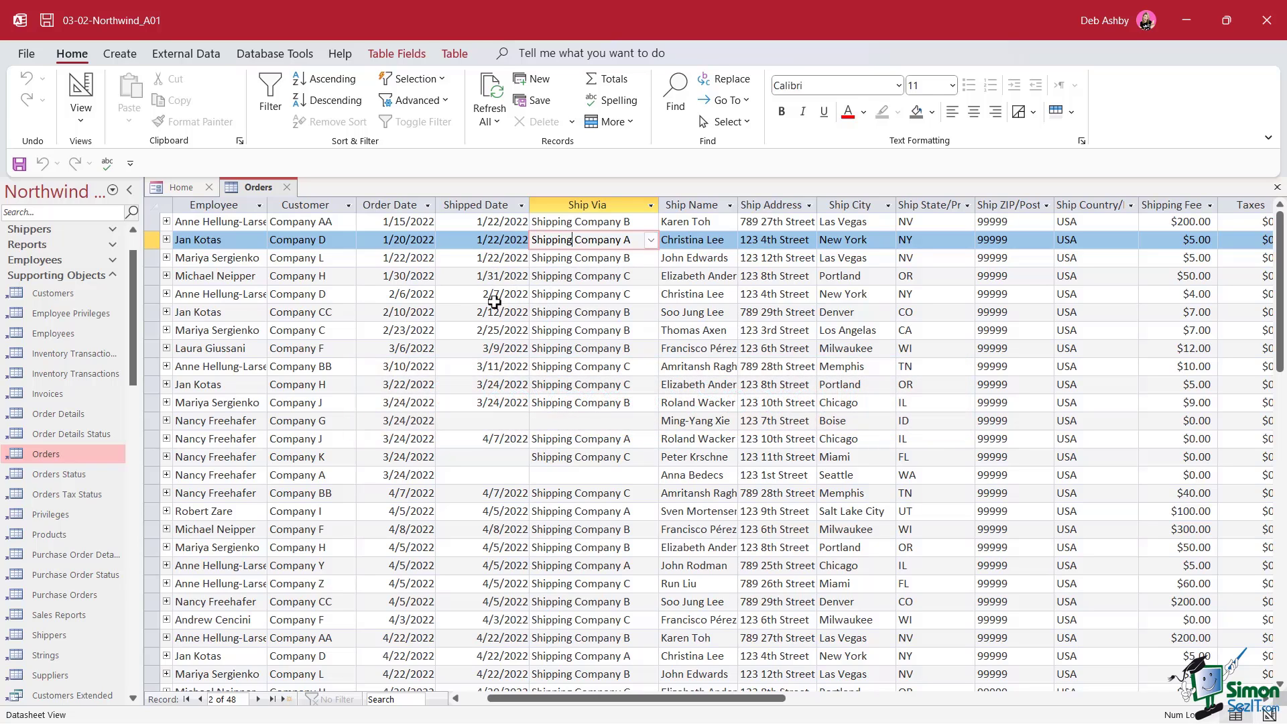
# Search Help for 'keyboard shortcuts in access' and float the Help pane to read the article
pyautogui.click(340, 55)
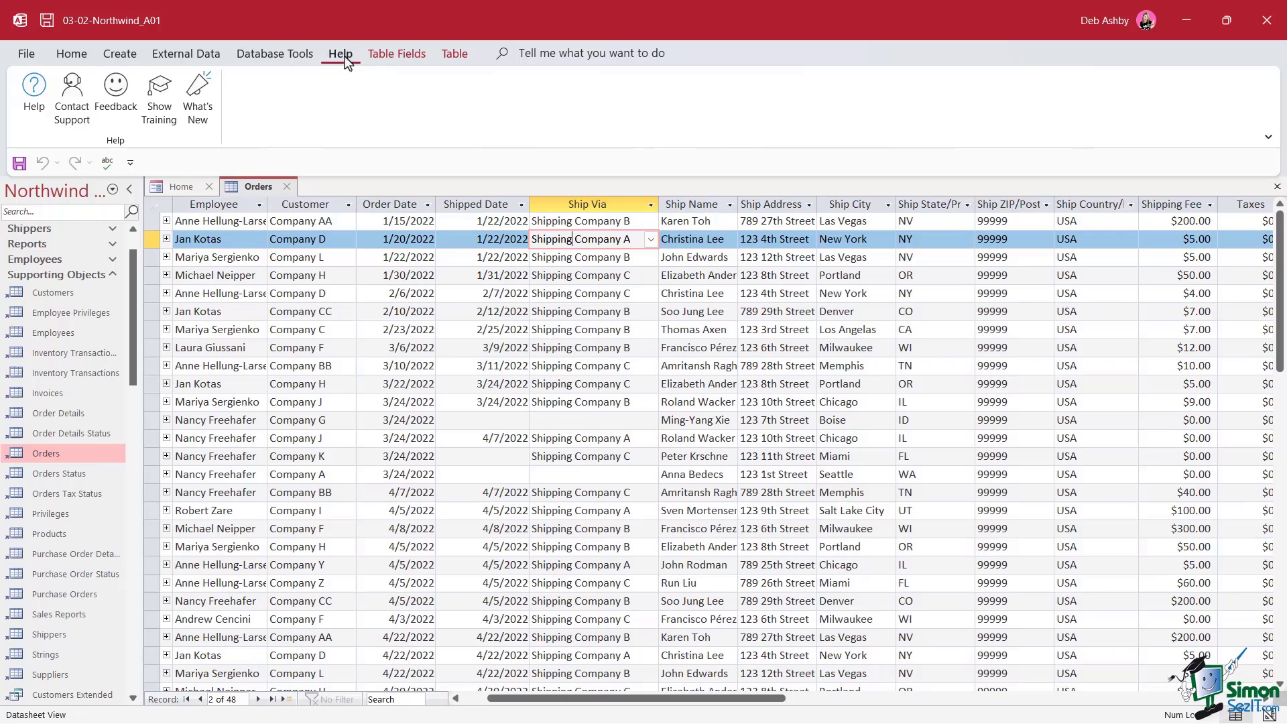
pyautogui.click(34, 94)
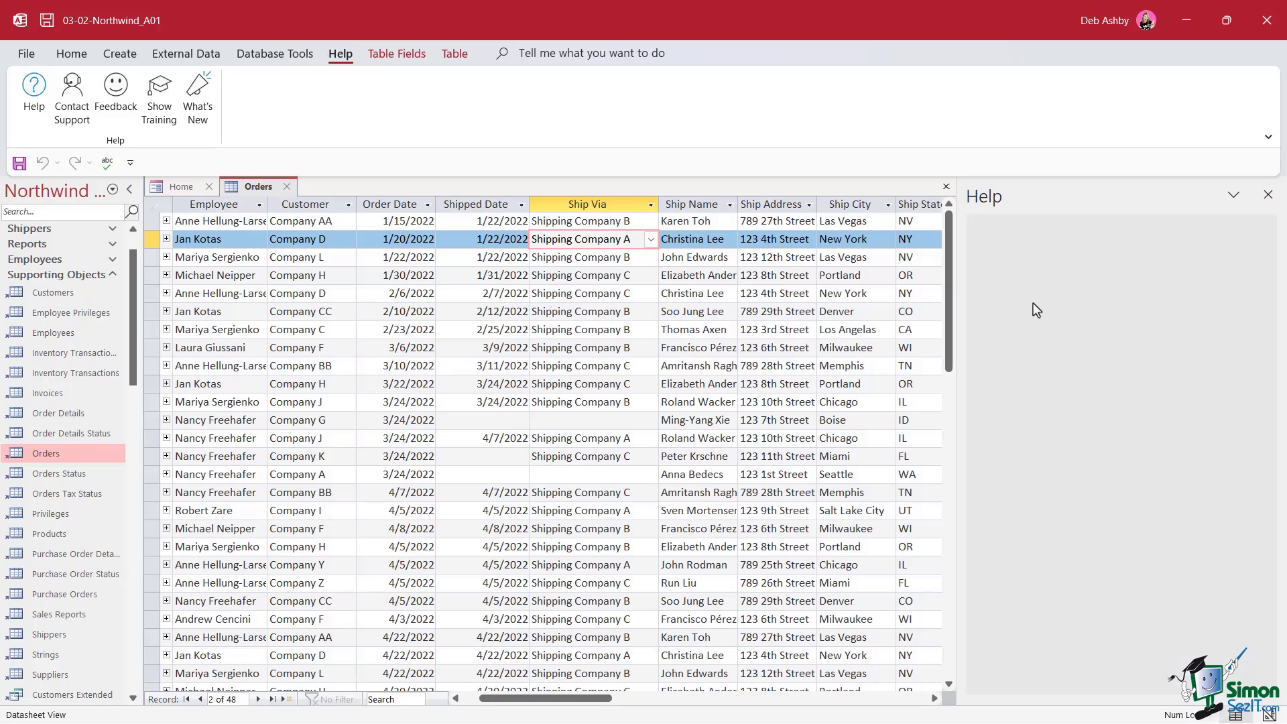
pyautogui.write('keyboard shortcuts in access')
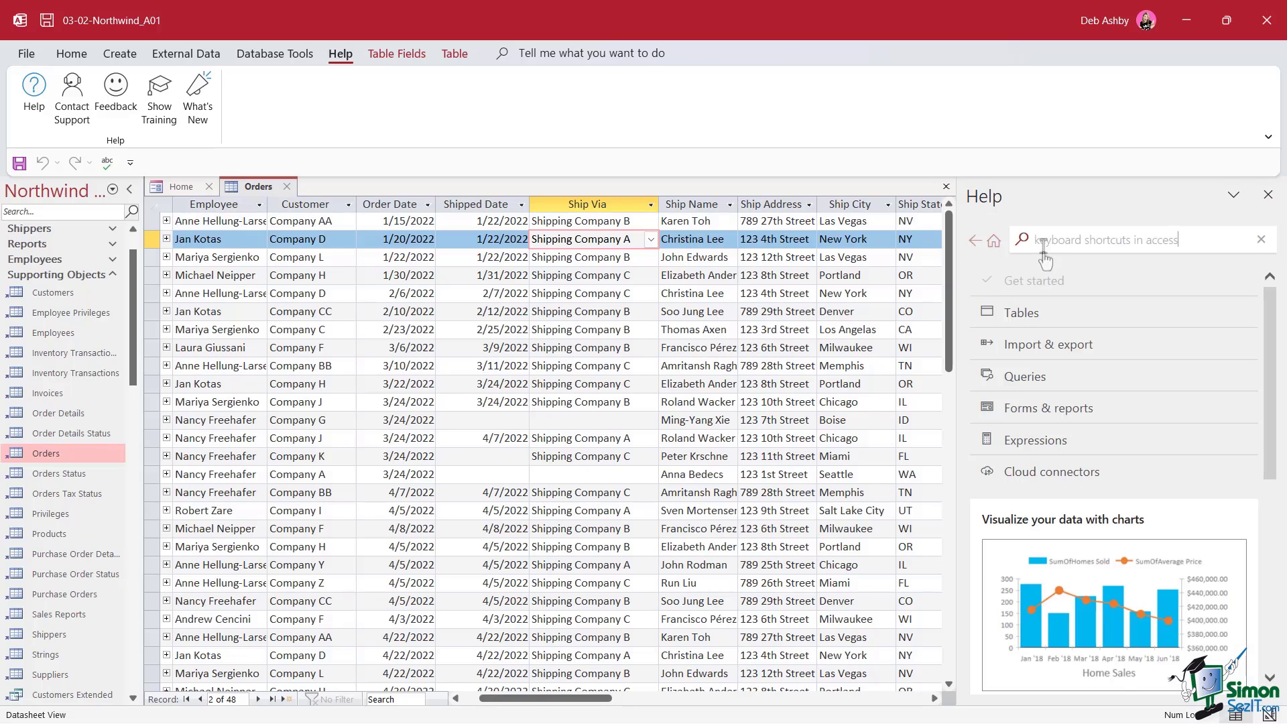
pyautogui.press('Return')
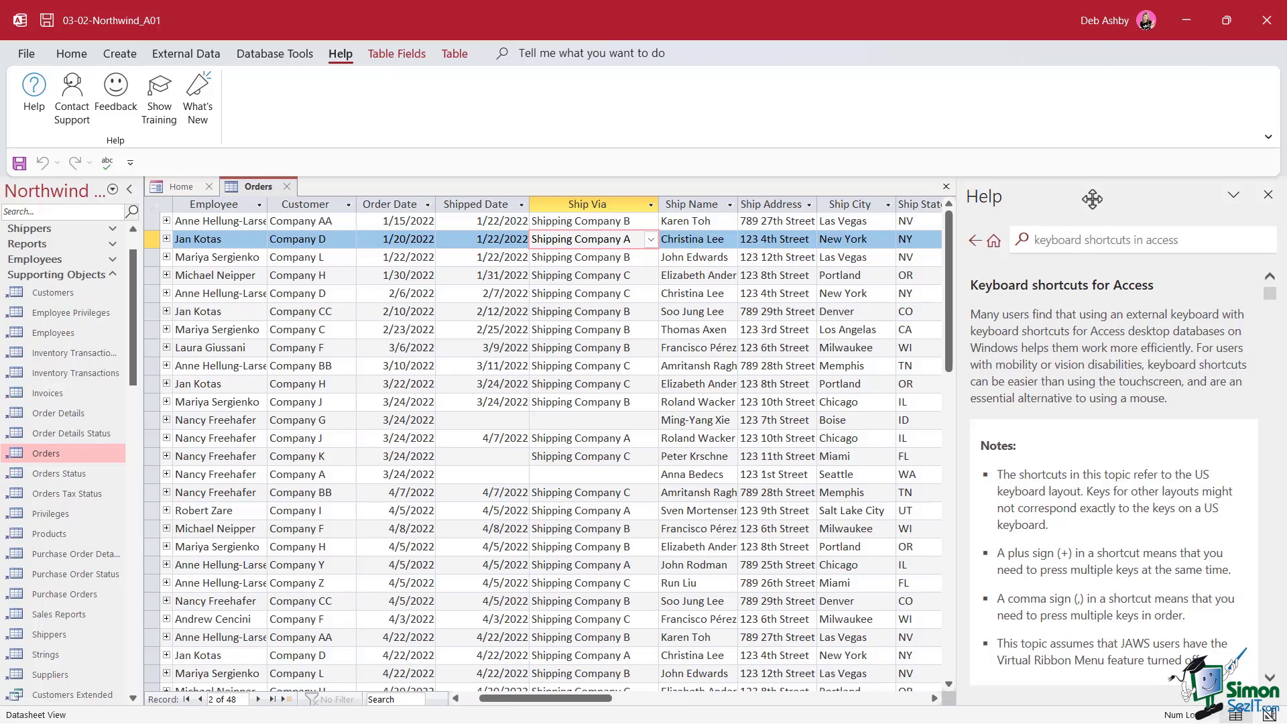
pyautogui.moveTo(1100, 196); pyautogui.dragTo(648, 108)
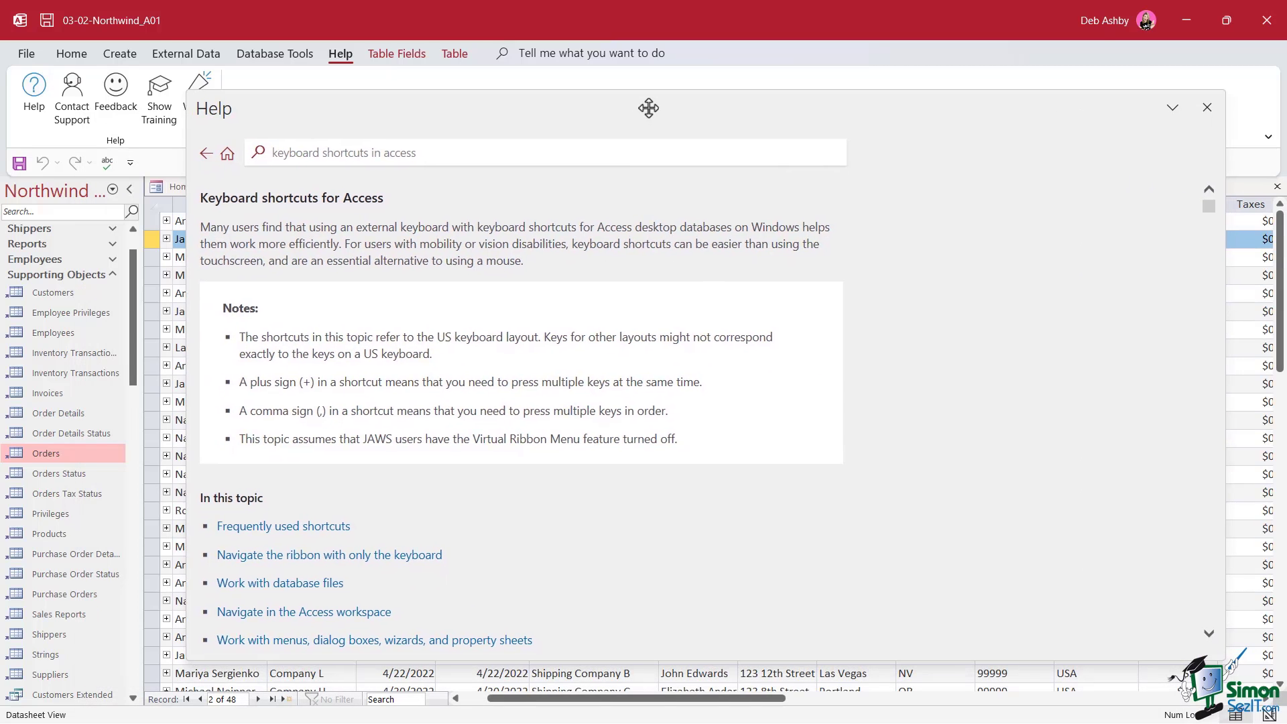
pyautogui.scroll(-1, 885, 338)
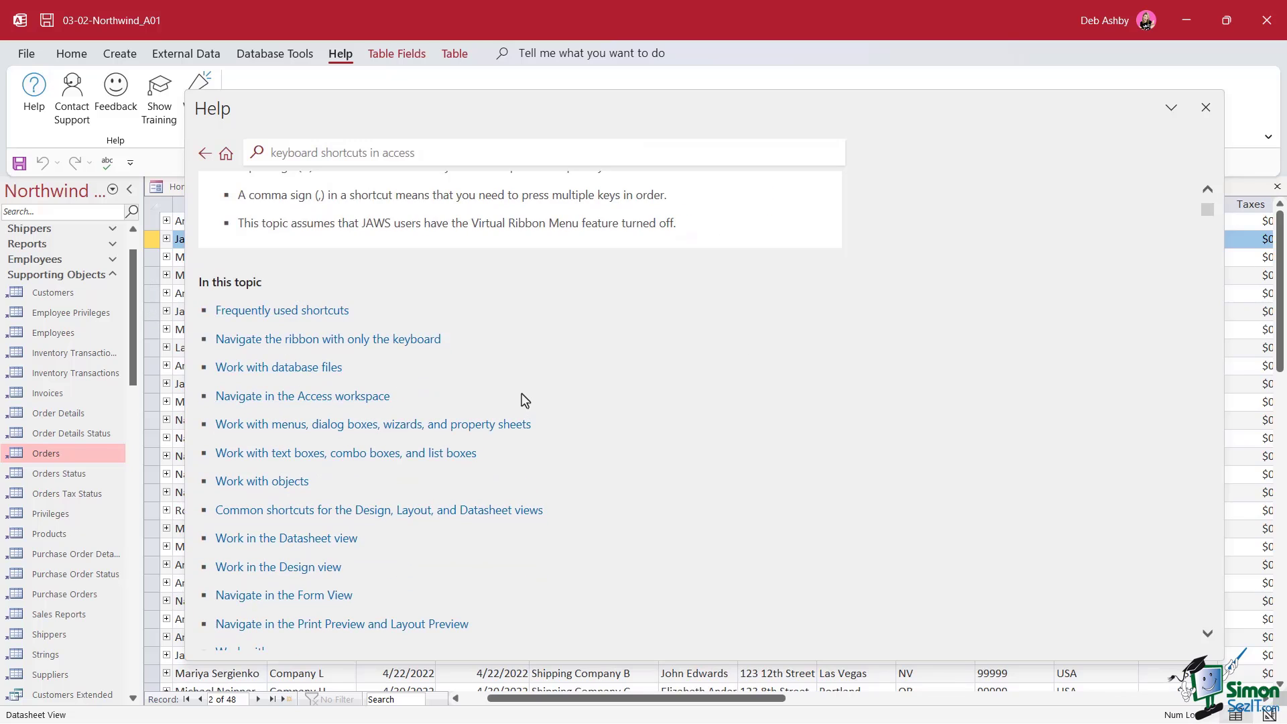
pyautogui.scroll(-1, 525, 399)
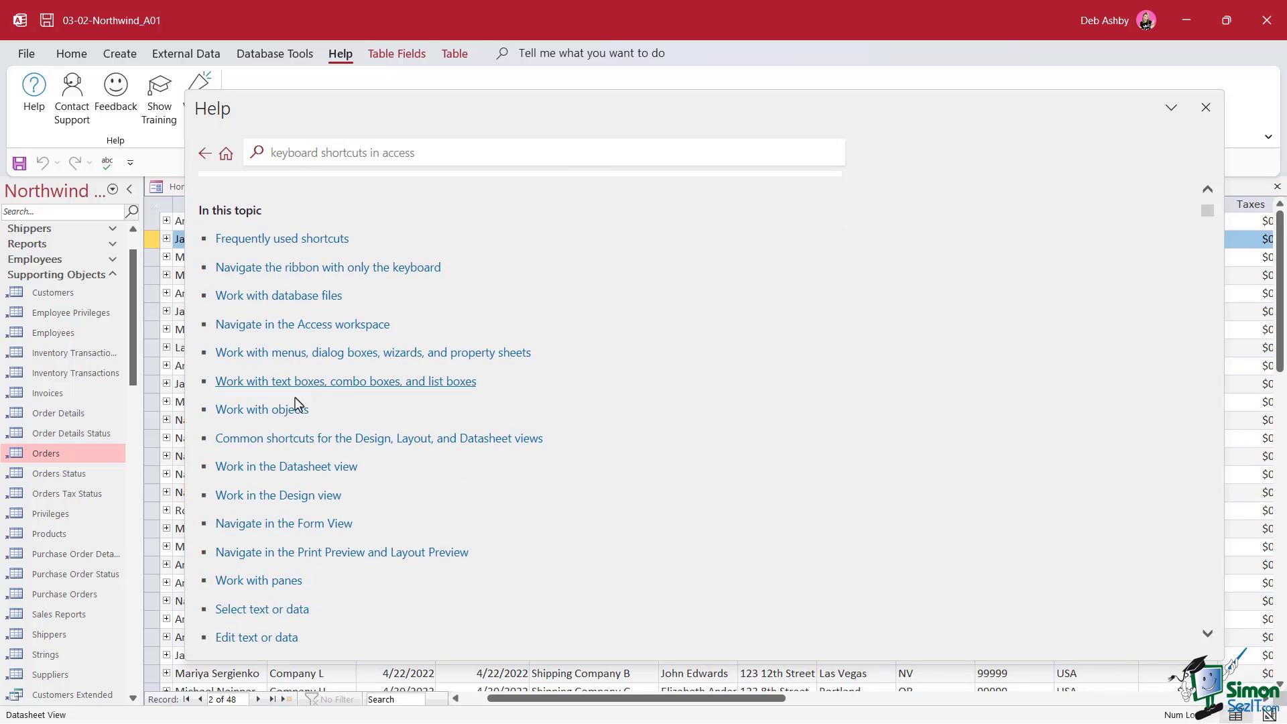
# Jump to the Datasheet view section and read through the subdatasheet keyboard shortcuts
pyautogui.click(311, 468)
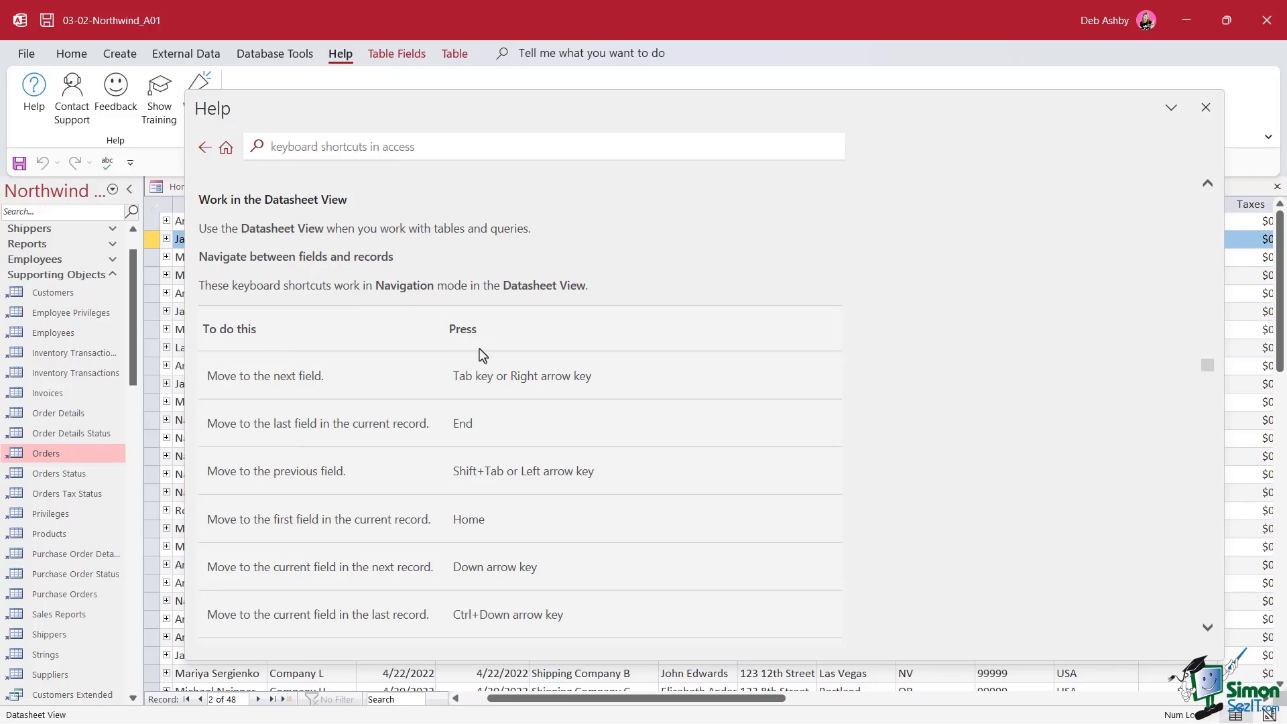
pyautogui.scroll(-10, 672, 372)
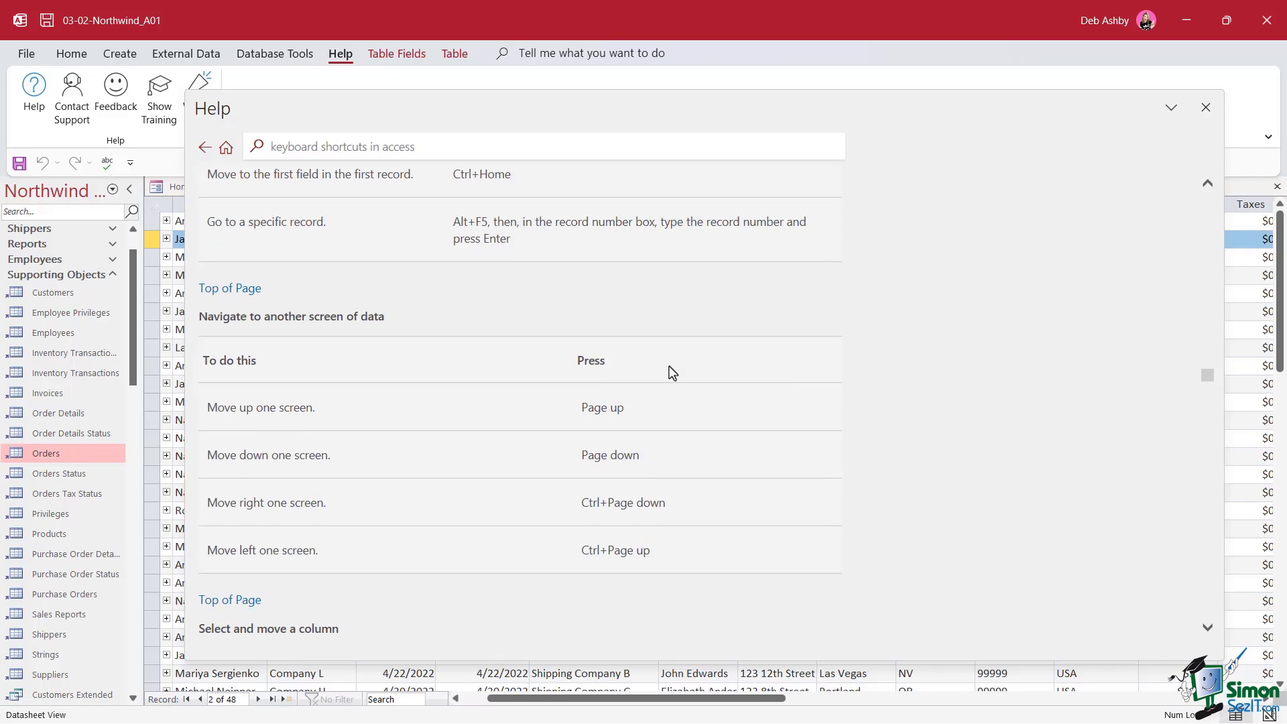
pyautogui.scroll(-1, 672, 373)
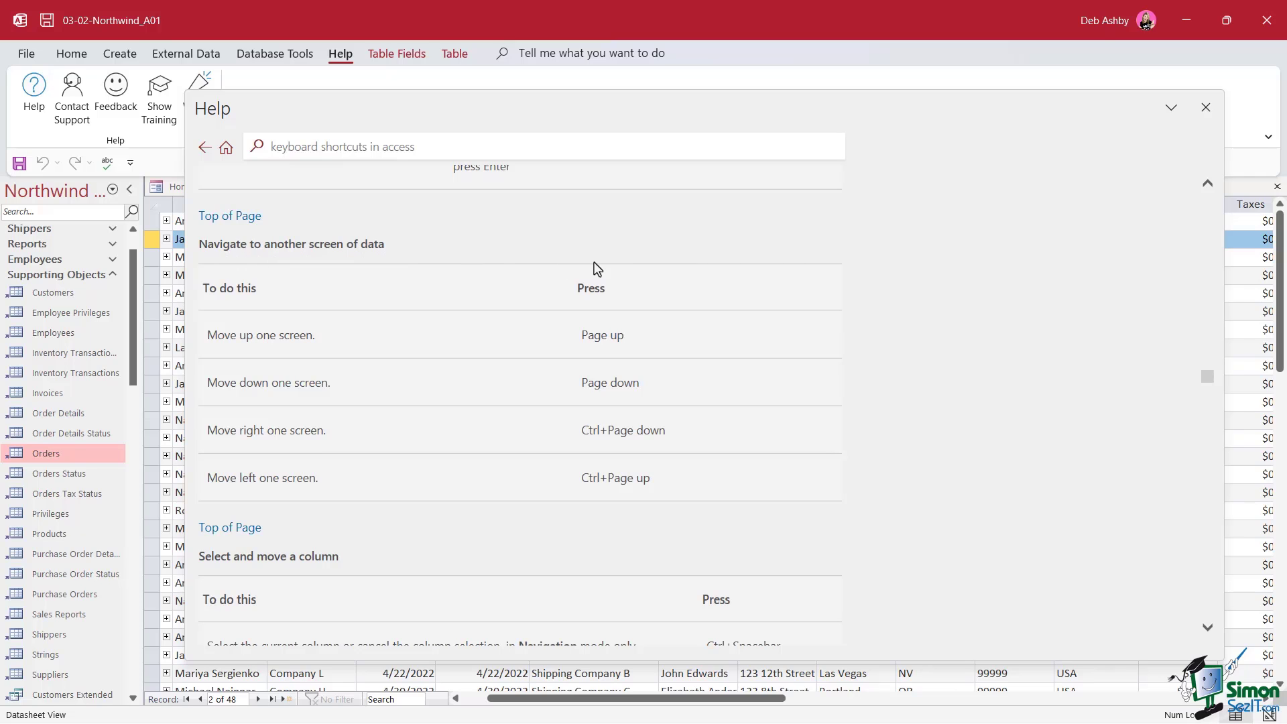
pyautogui.scroll(-4, 597, 268)
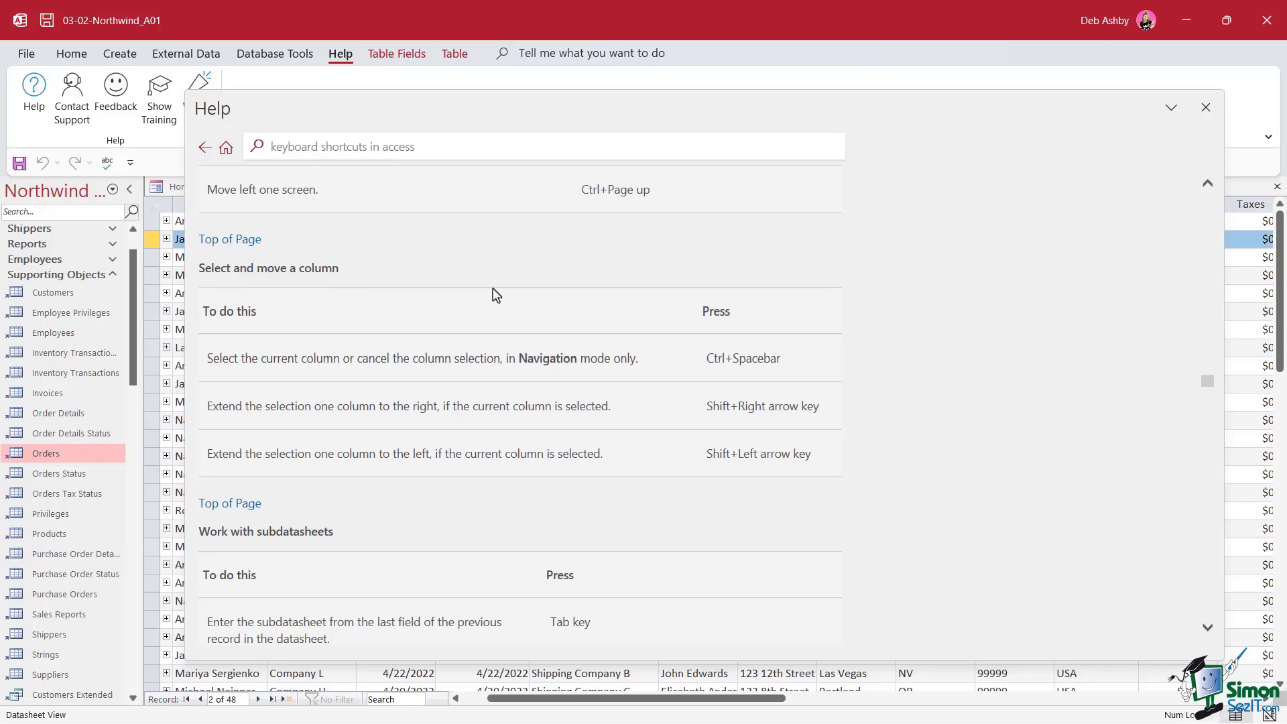
pyautogui.scroll(-3, 496, 295)
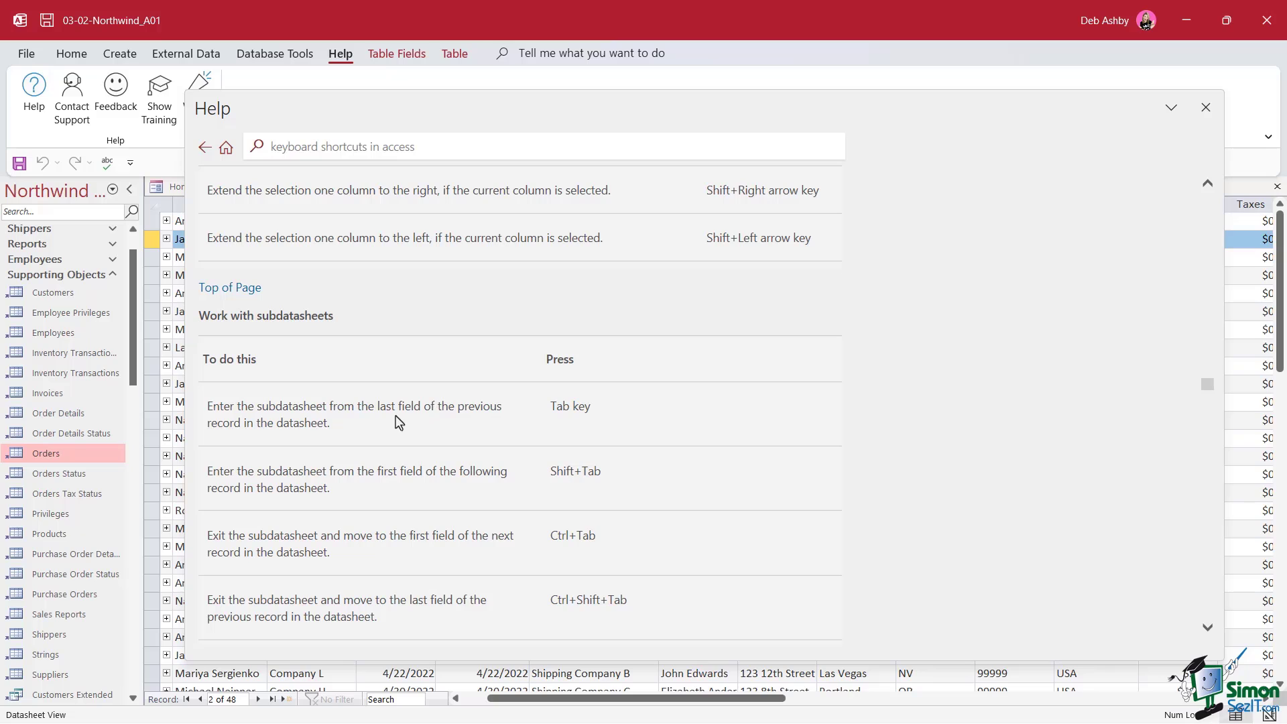
pyautogui.scroll(-1, 374, 389)
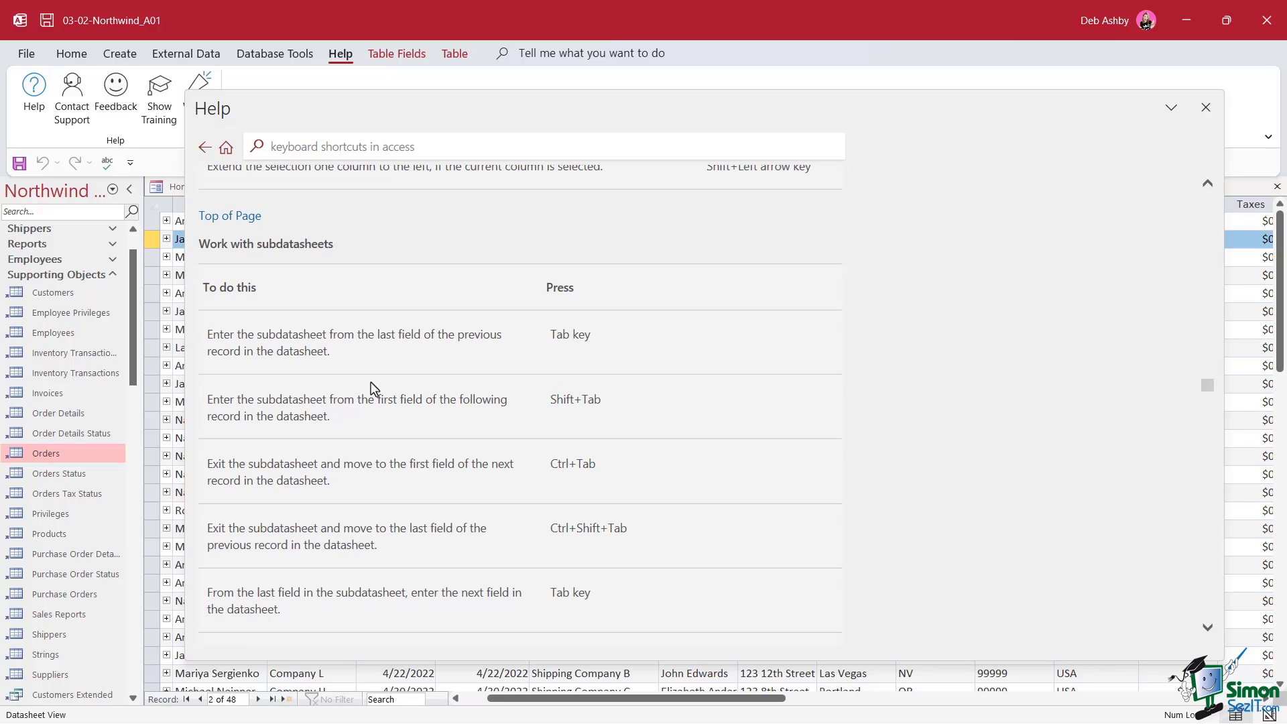
pyautogui.scroll(1, 373, 389)
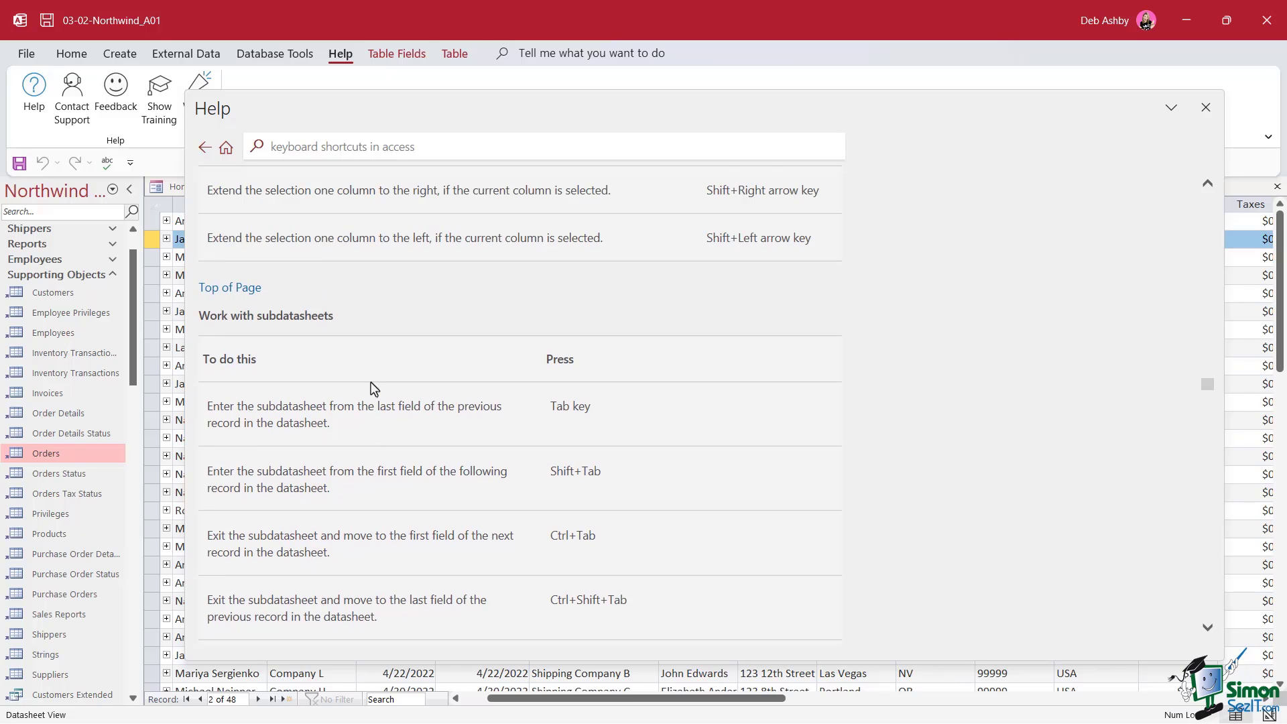
pyautogui.scroll(3, 373, 389)
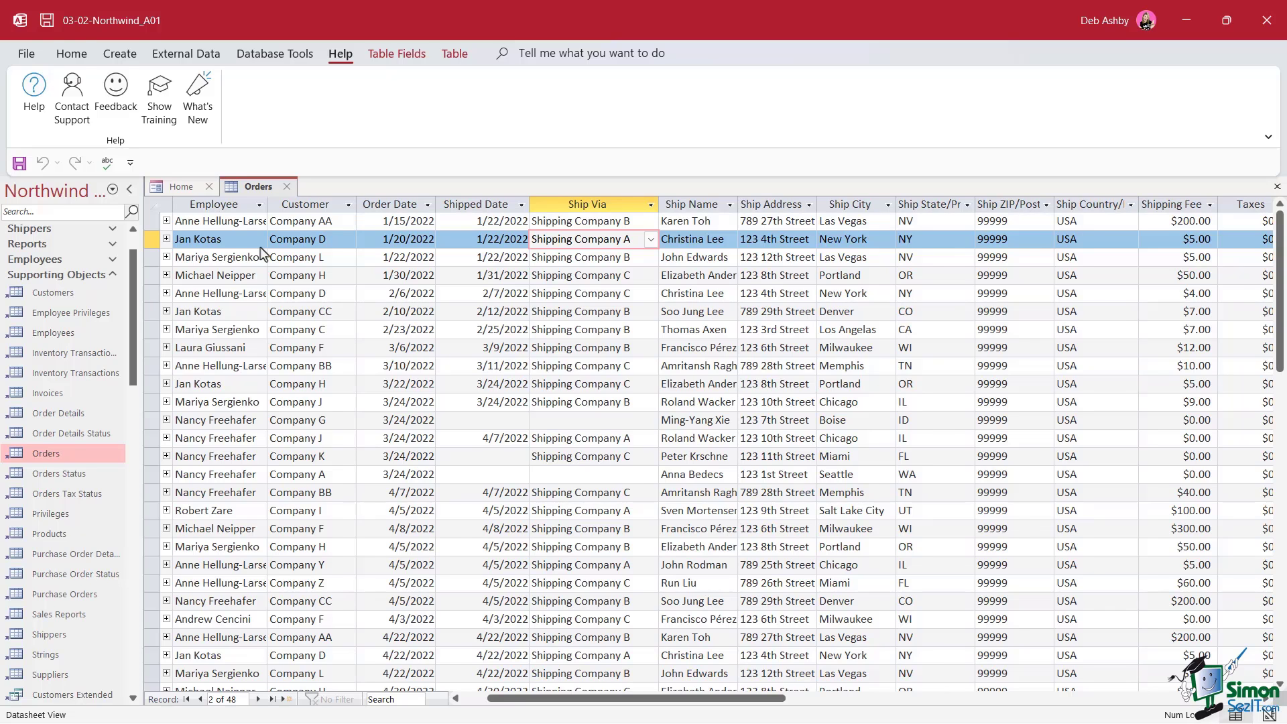
# Search the current field for the employee's first name from order 31, finding no match
pyautogui.hotkey('ctrl', 'Home')
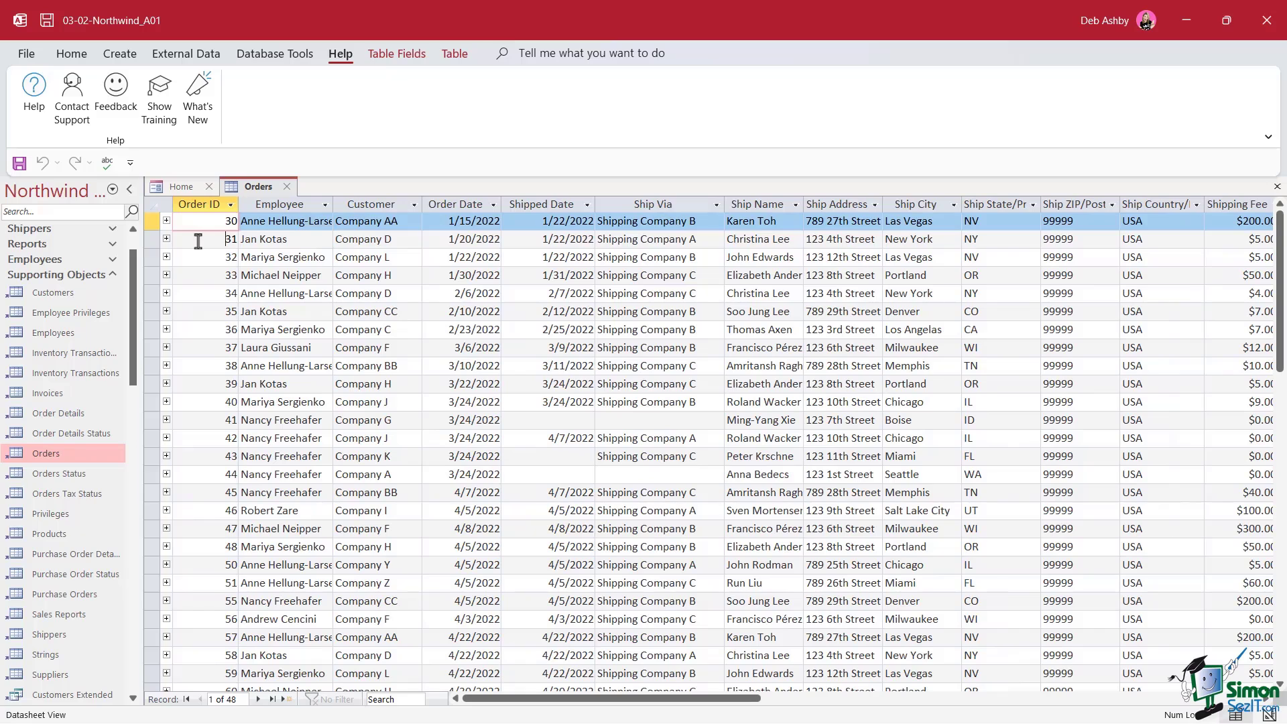
pyautogui.click(198, 242)
pyautogui.hotkey('ctrl', 'f')
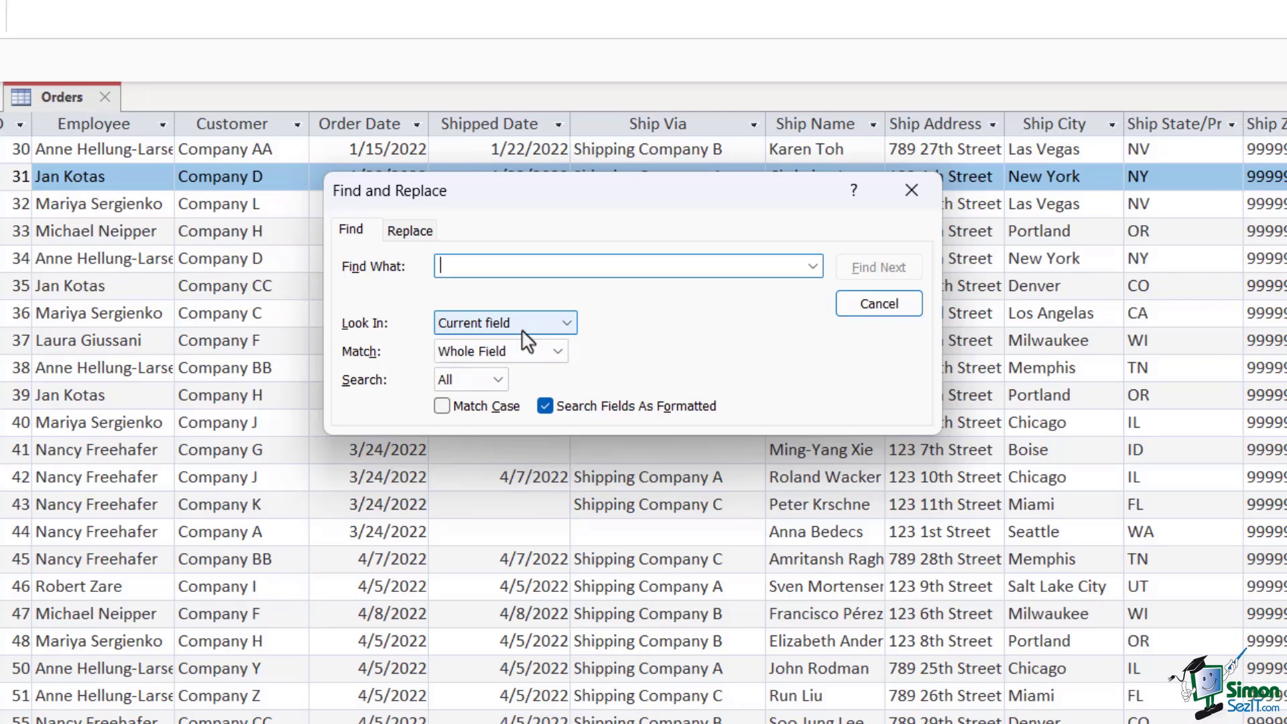
pyautogui.write('Nancy')
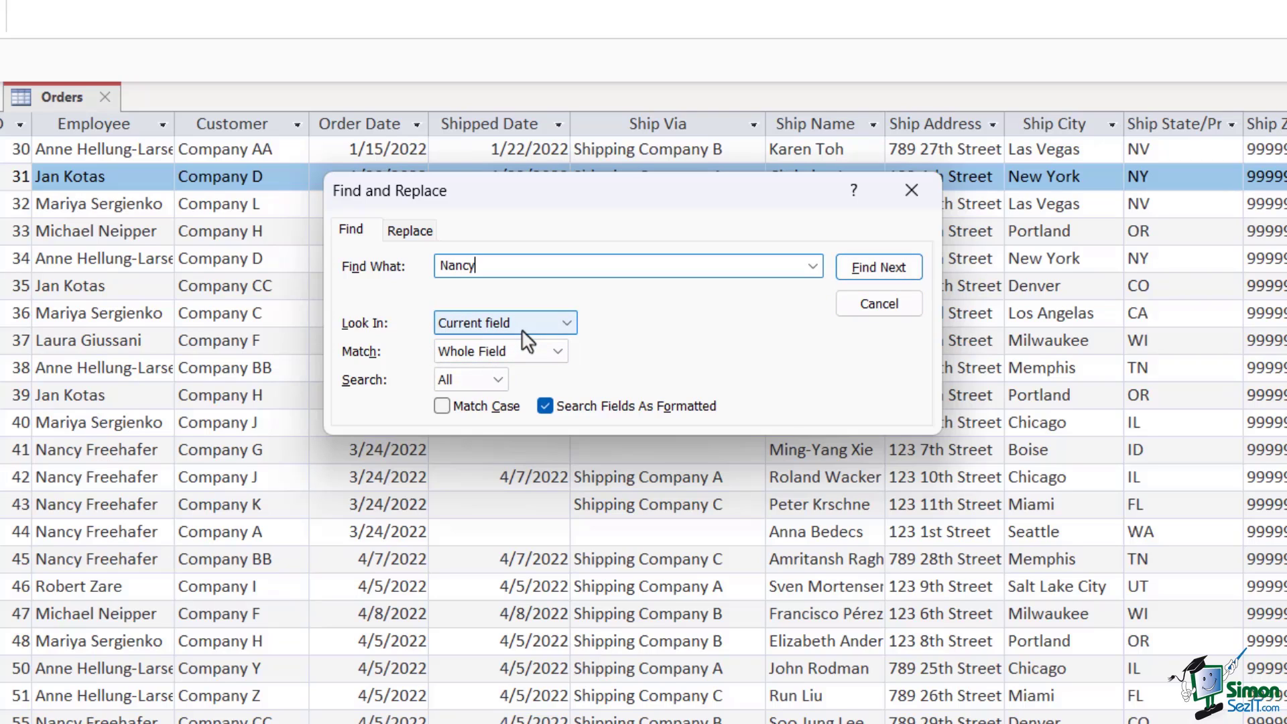
pyautogui.click(865, 266)
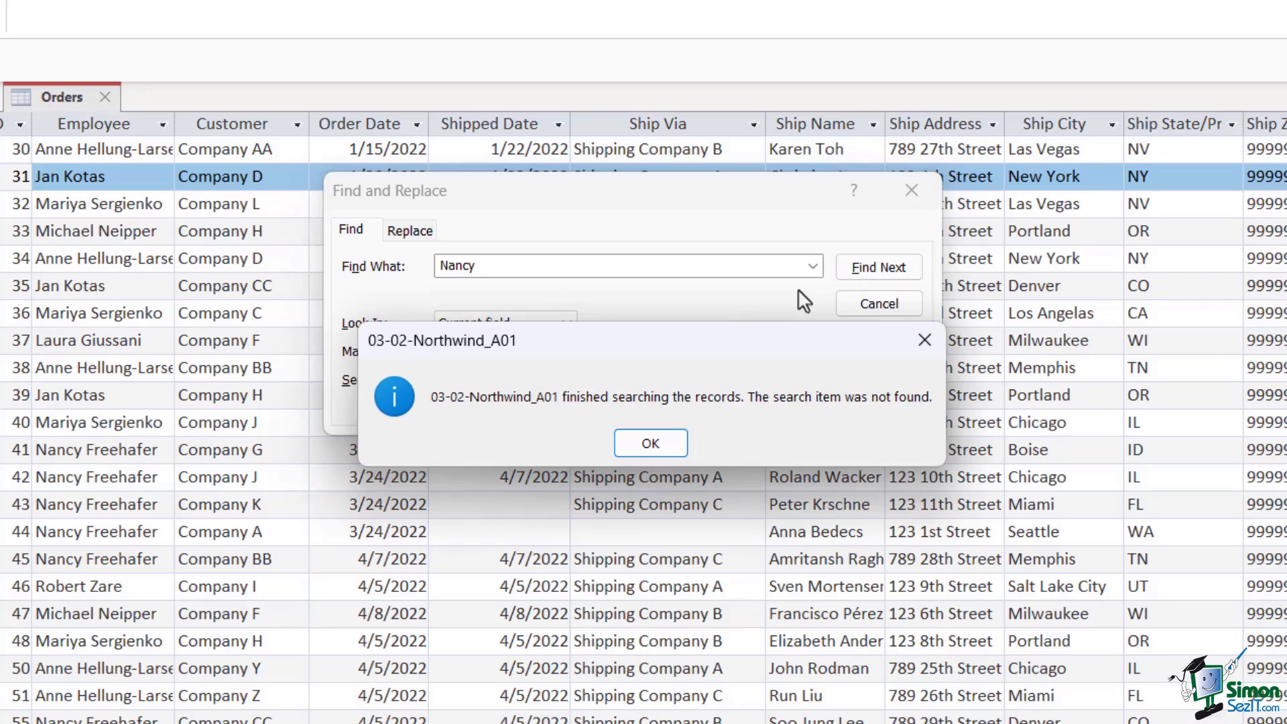
pyautogui.click(650, 443)
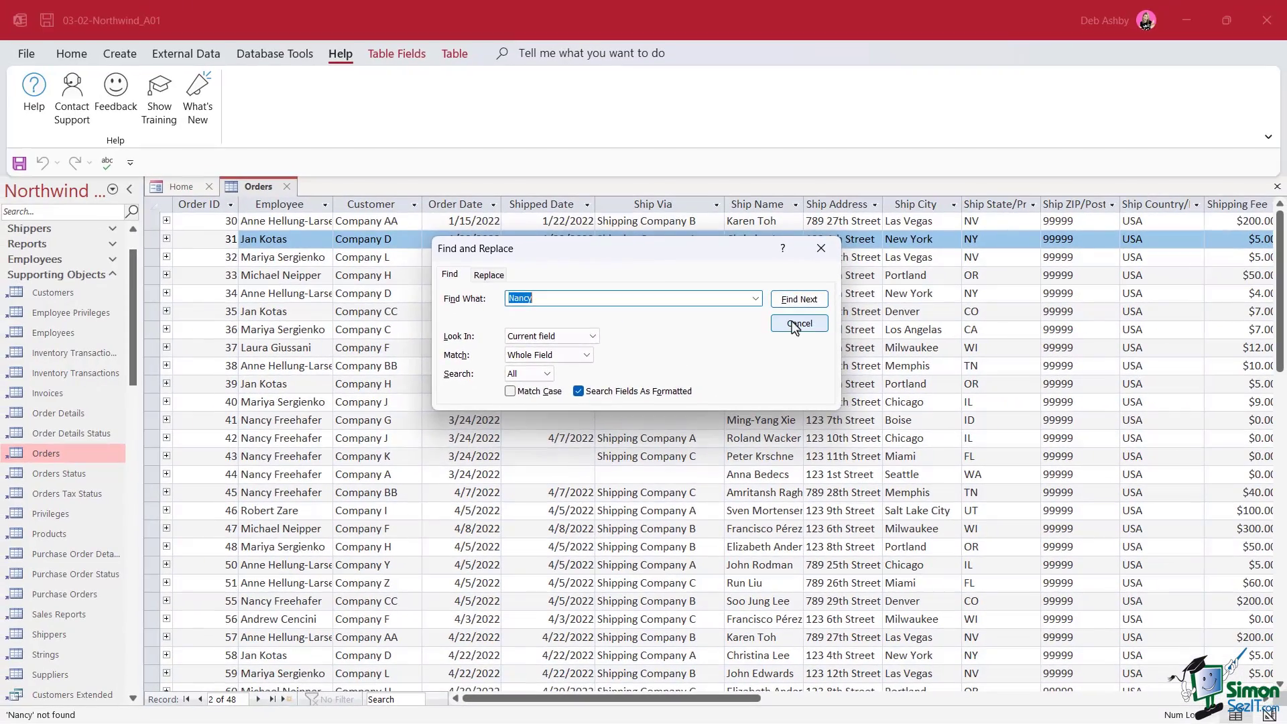
pyautogui.click(879, 304)
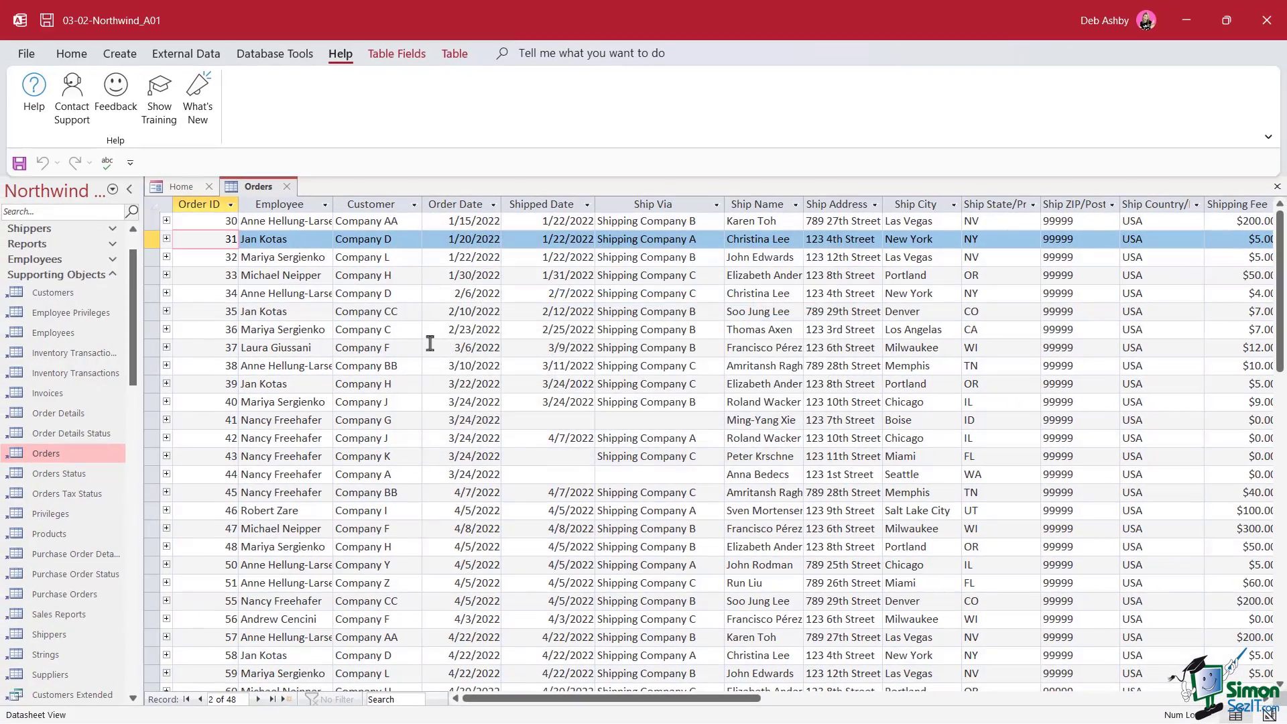
# Search the whole table for the first name with Match set to Any Part of Field, reaching order 41
pyautogui.click(153, 239)
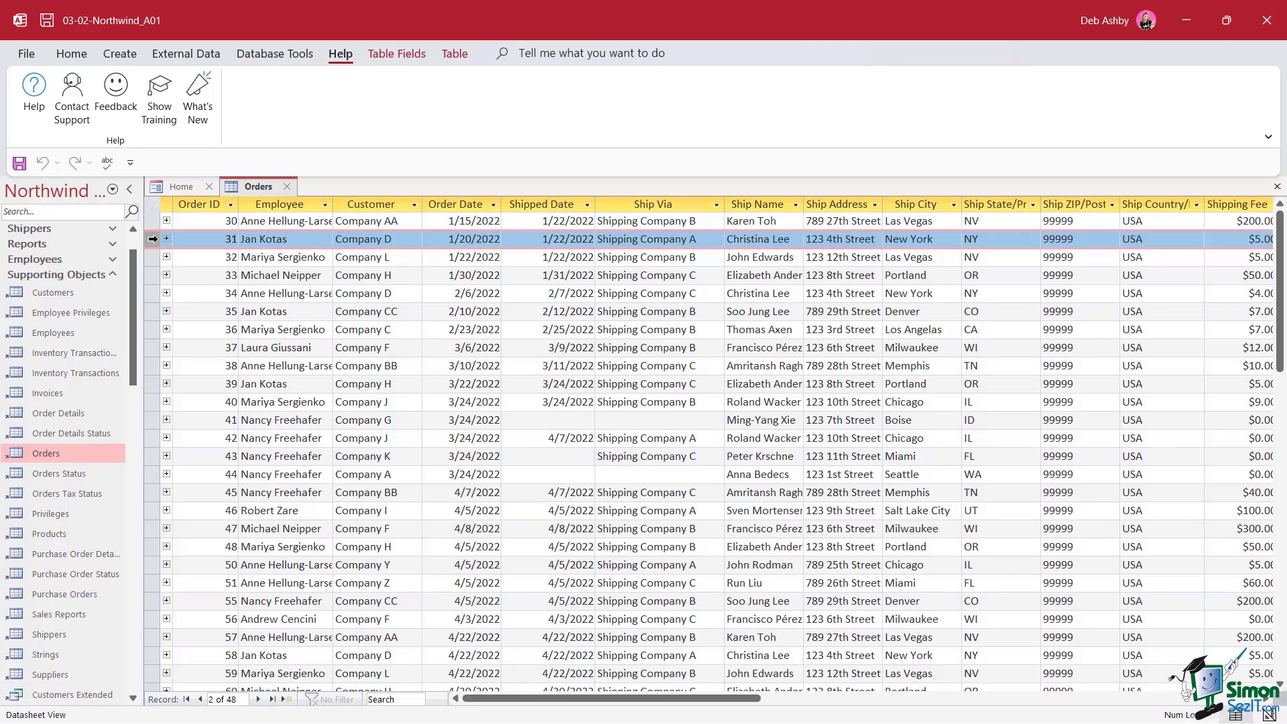
pyautogui.hotkey('ctrl', 'f')
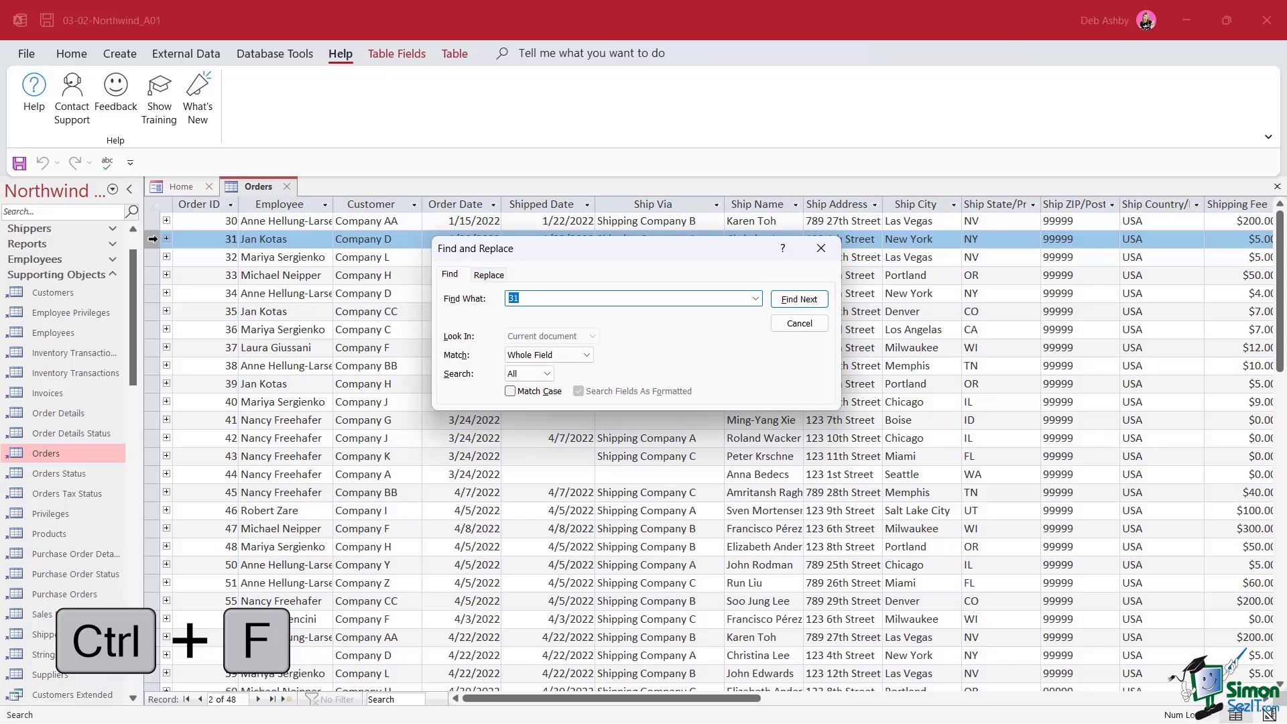
pyautogui.write('Nancy')
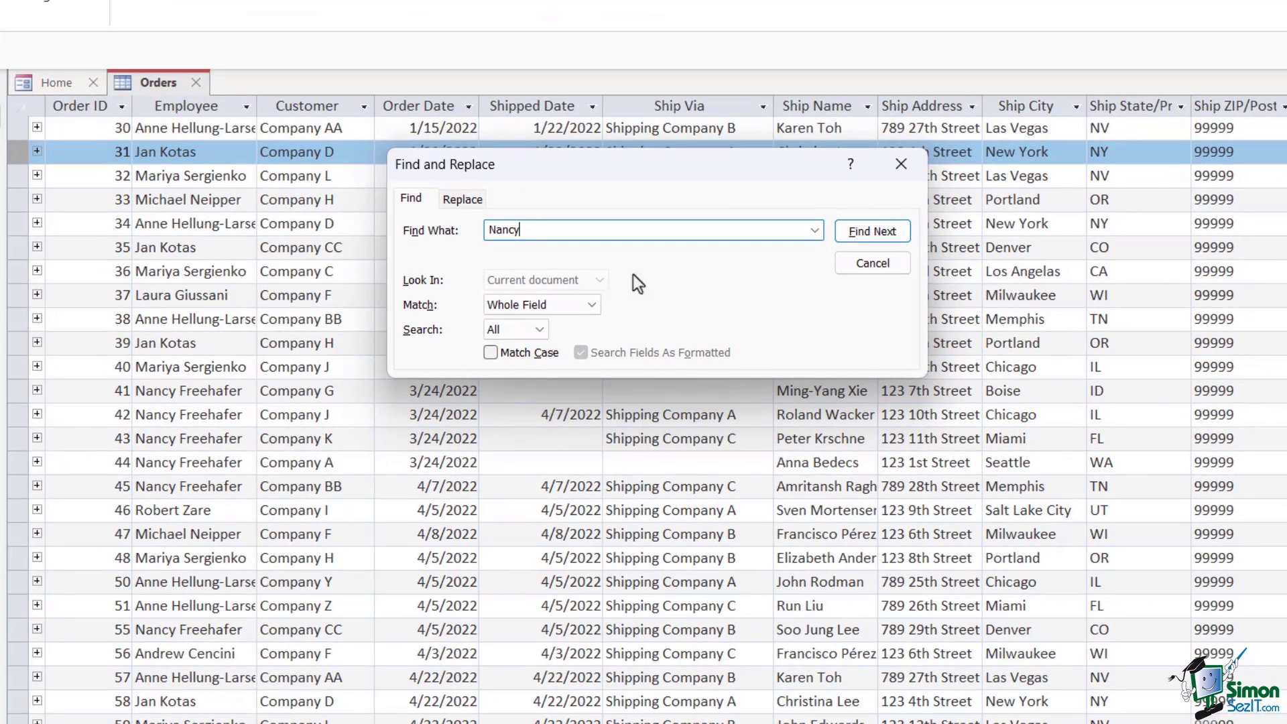
pyautogui.moveTo(644, 268); pyautogui.dragTo(456, 275)
pyautogui.click(868, 238)
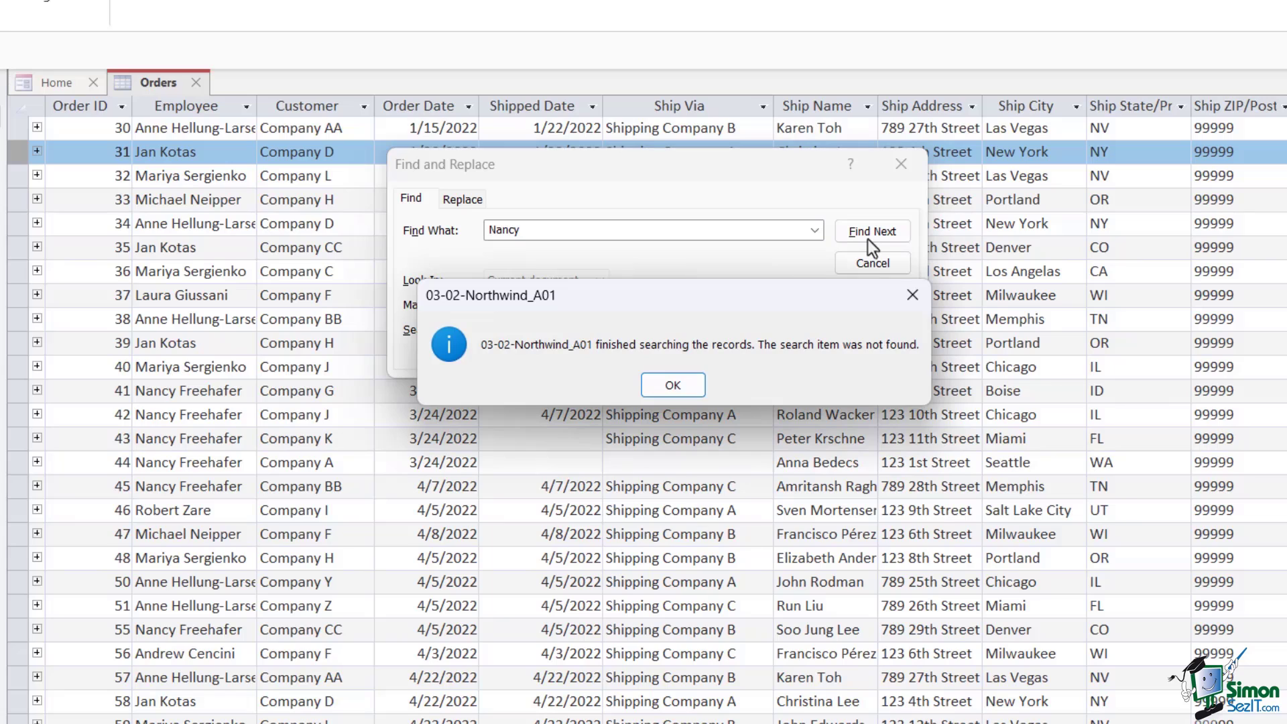
pyautogui.click(690, 390)
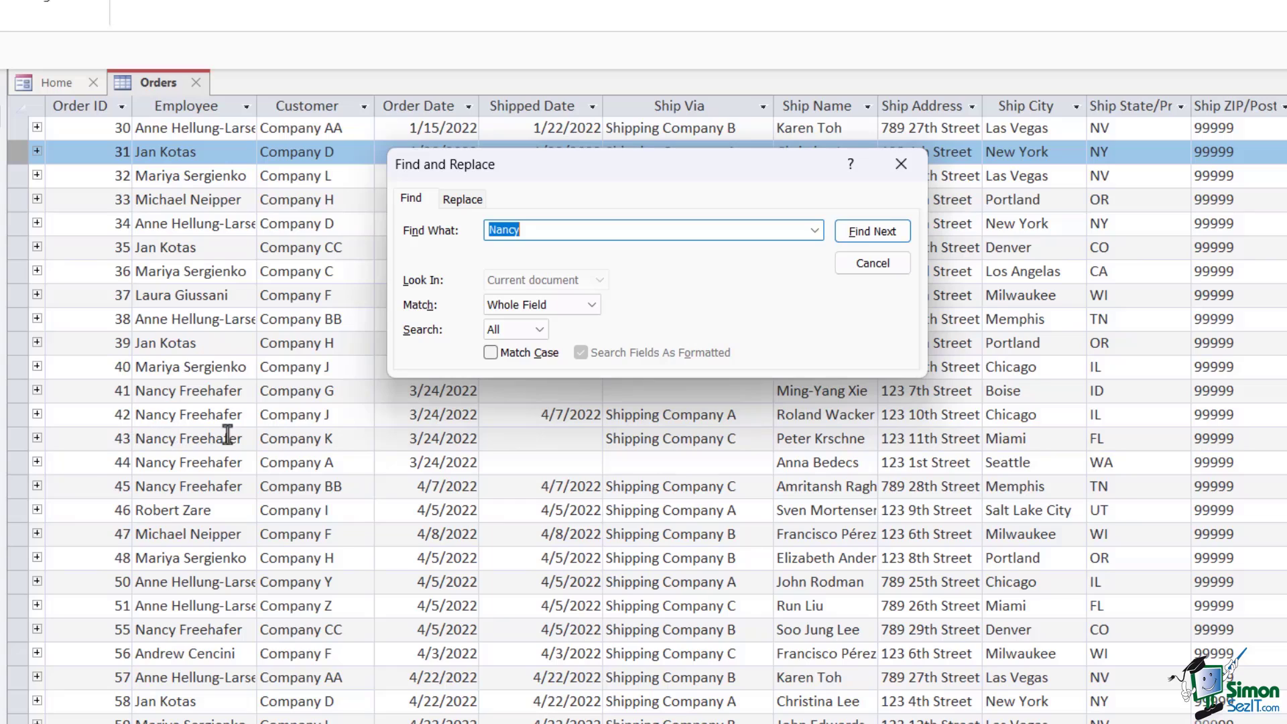
pyautogui.click(547, 230)
pyautogui.click(588, 305)
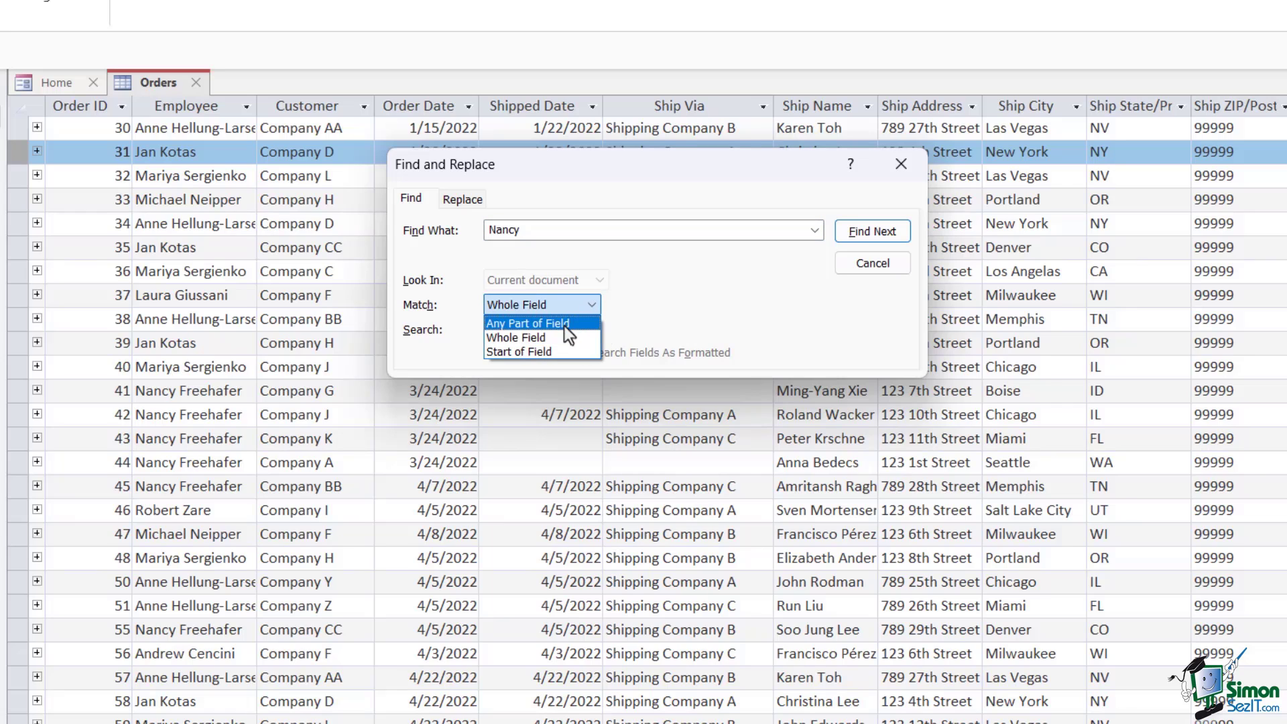
pyautogui.click(565, 325)
pyautogui.click(901, 232)
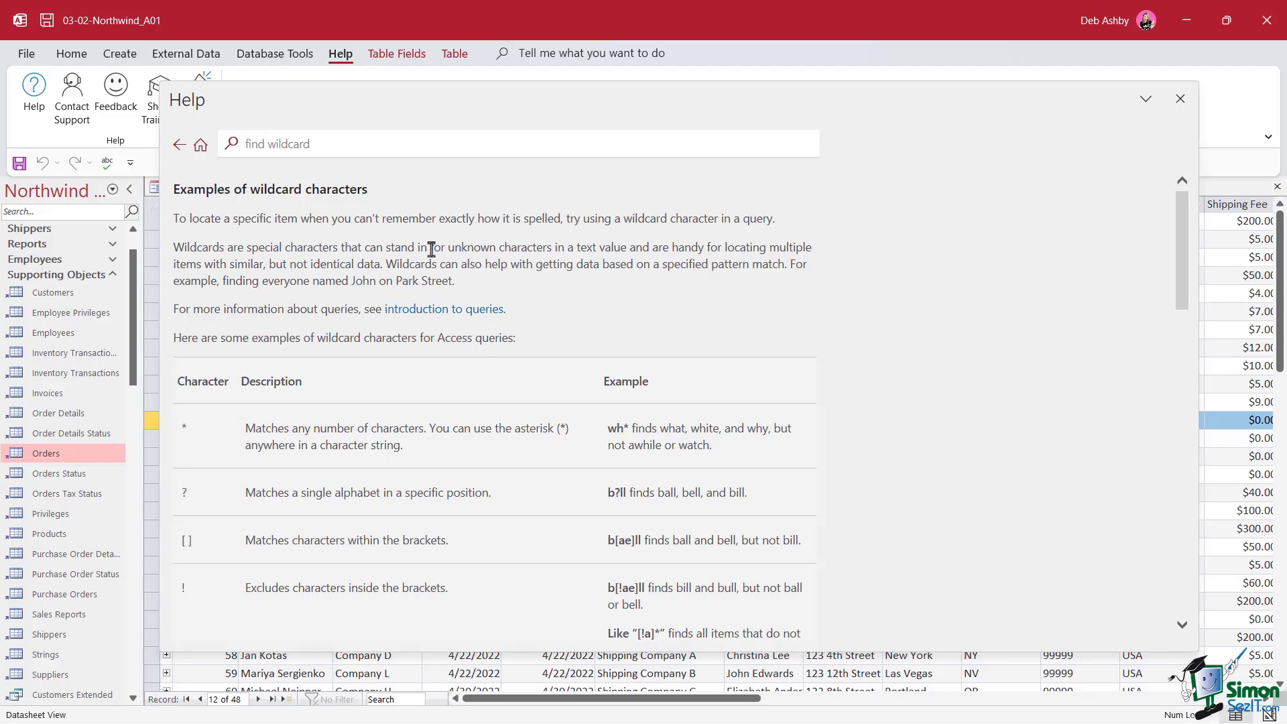
# Read the wildcard character examples, close Help, and select the order 37 record
pyautogui.scroll(-2, 818, 282)
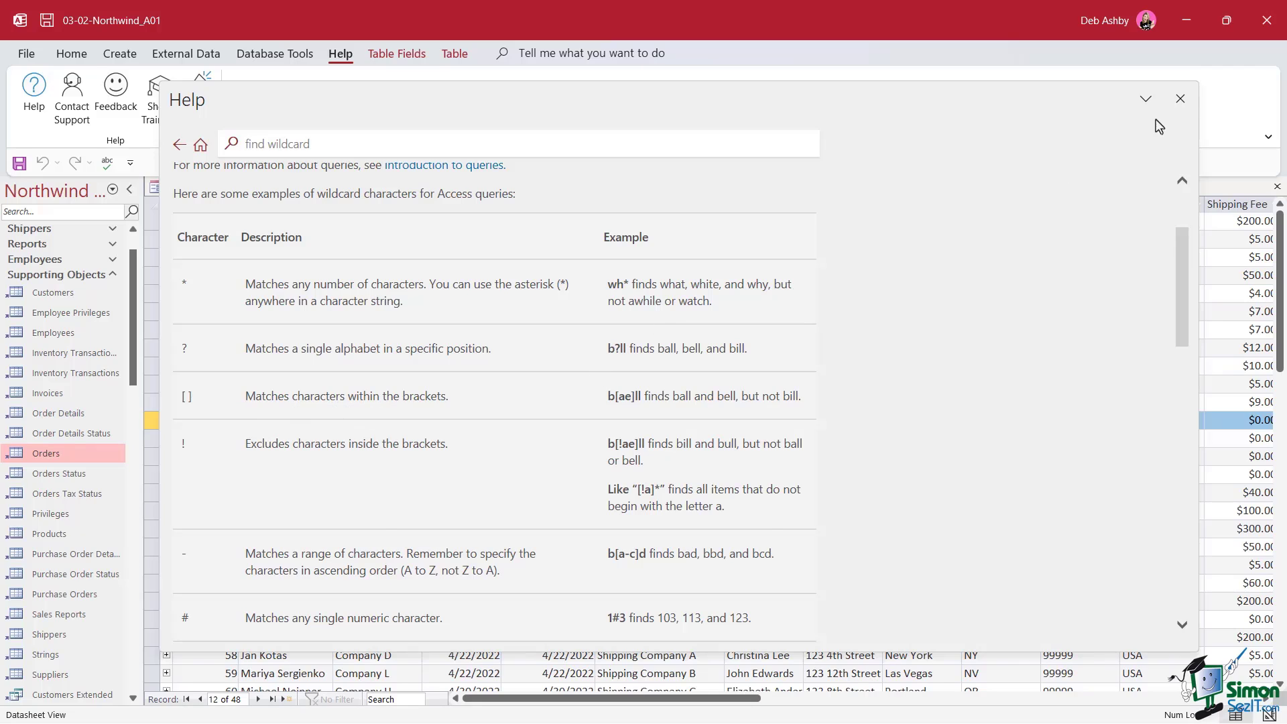
pyautogui.click(1181, 99)
pyautogui.click(150, 348)
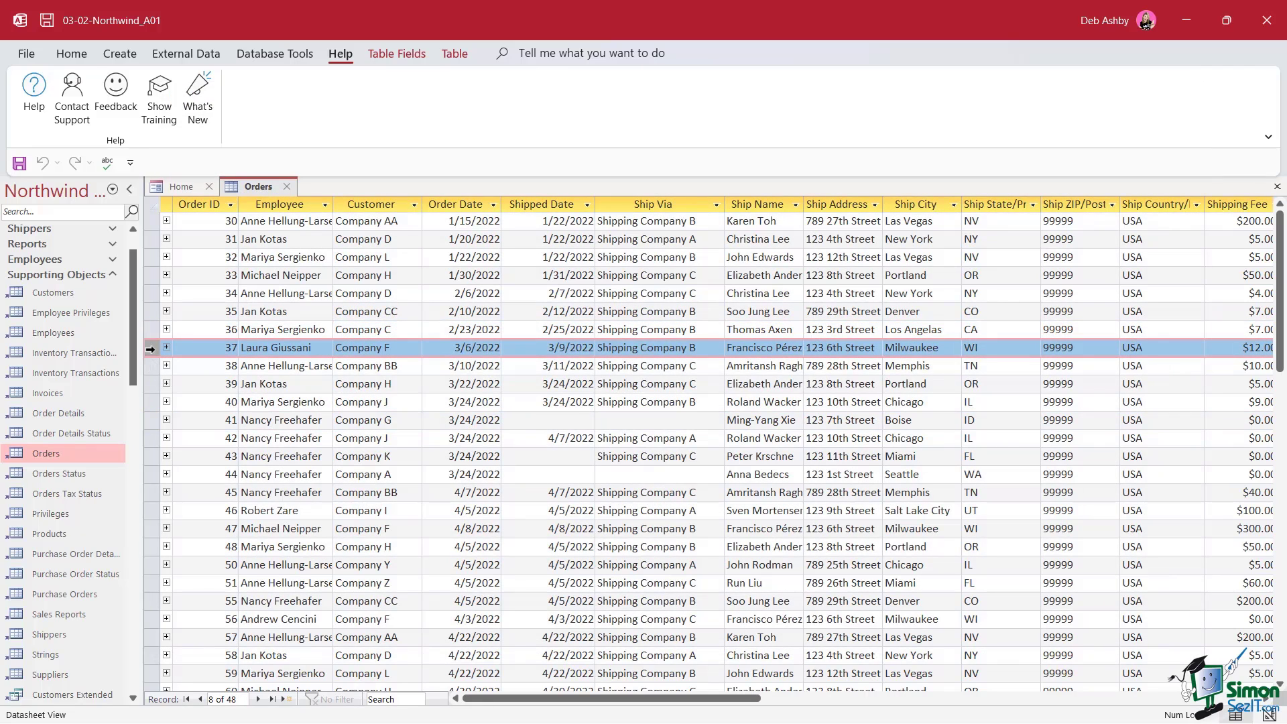
# Enter a bracketed-letter wildcard name pattern in Find What and step to the next matching order
pyautogui.hotkey('ctrl', 'f')
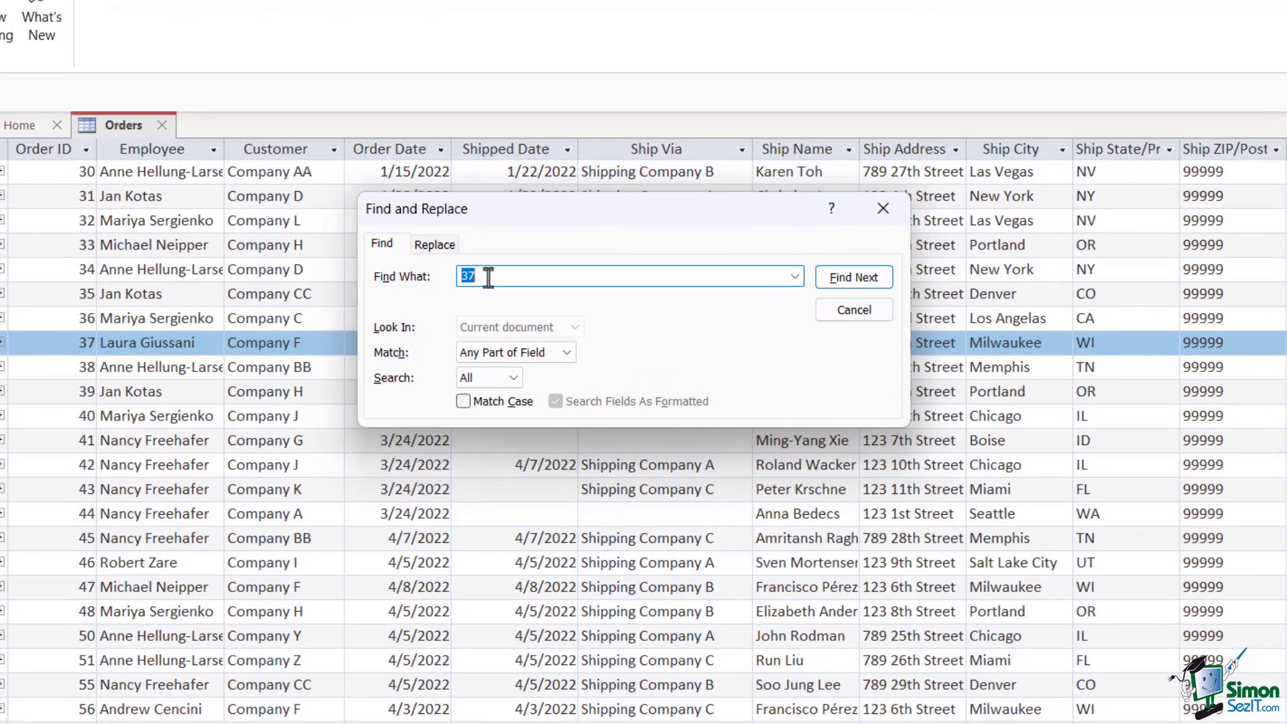
pyautogui.write('Ann')
pyautogui.write('ie')
pyautogui.write(']')
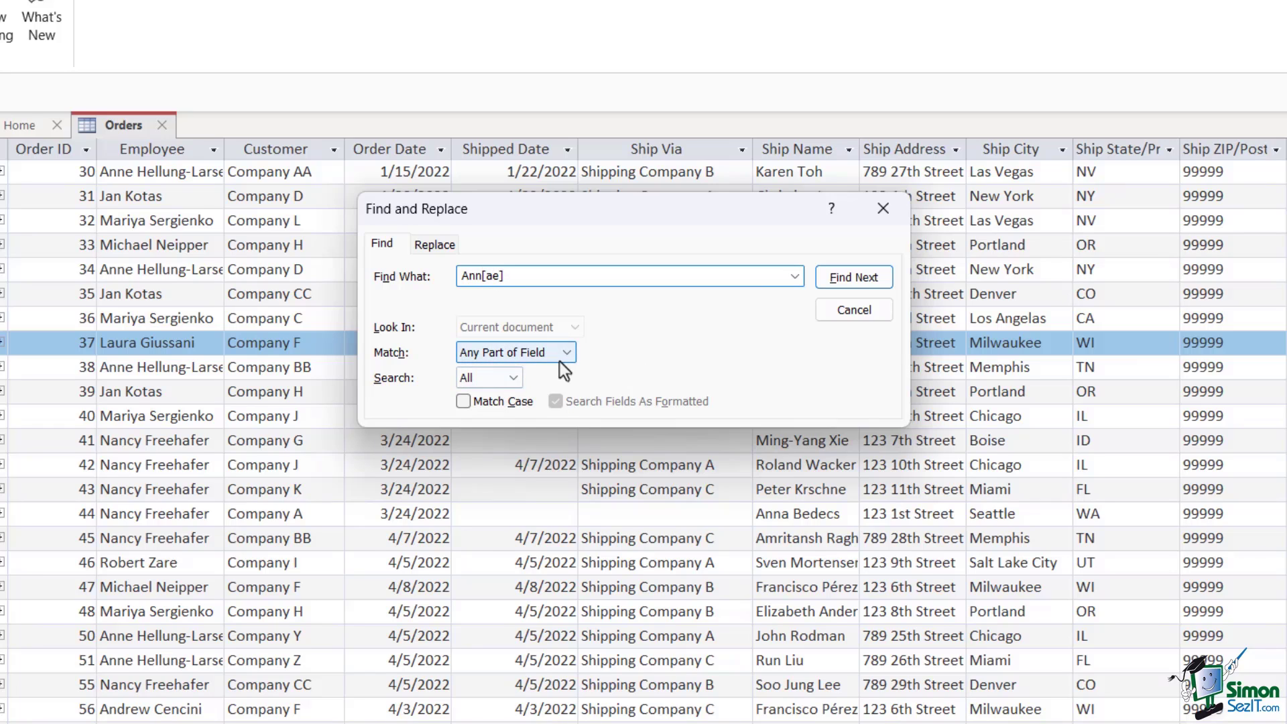
pyautogui.click(850, 284)
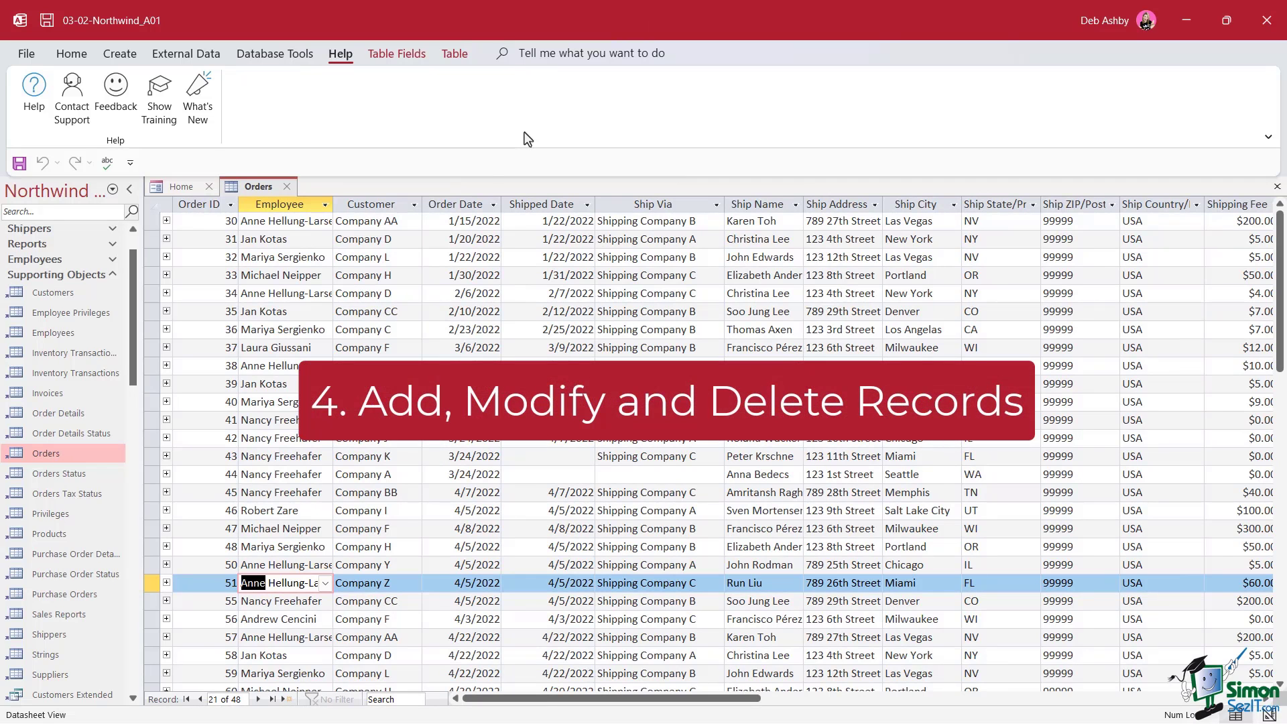
# Scroll to the end of the Orders datasheet and add new blank record 49
pyautogui.scroll(-13, 490, 417)
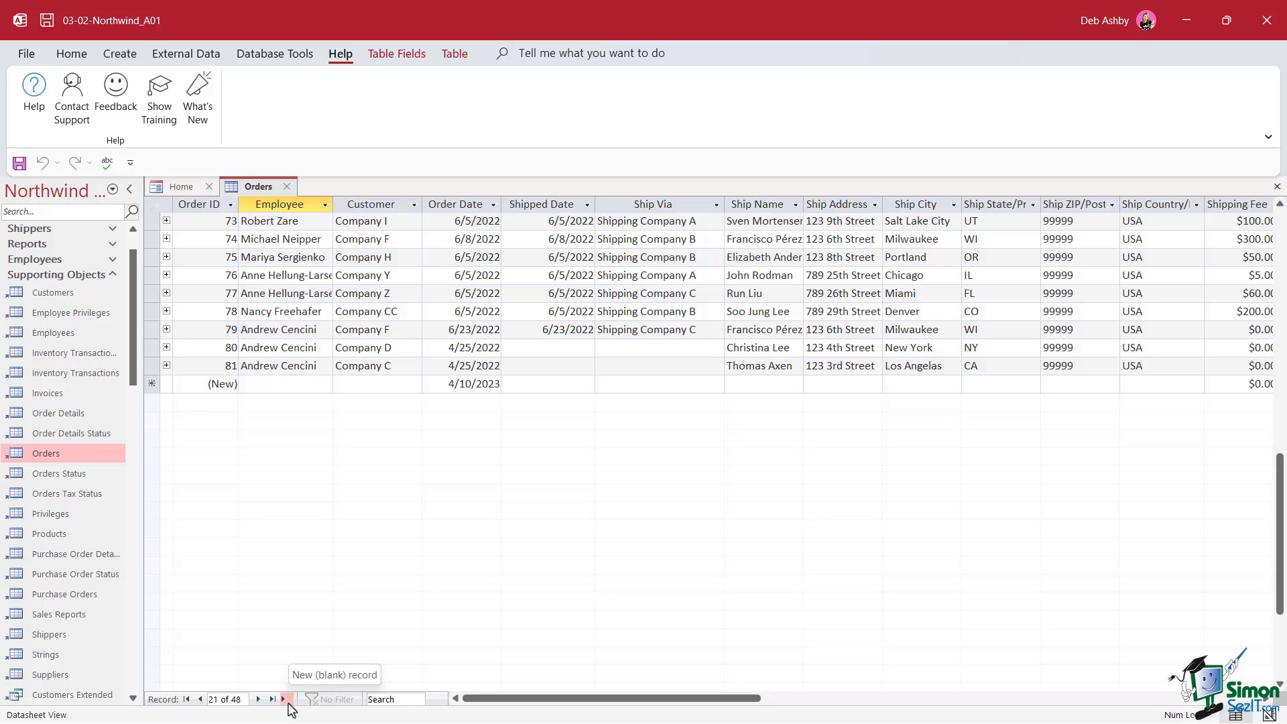
pyautogui.click(74, 55)
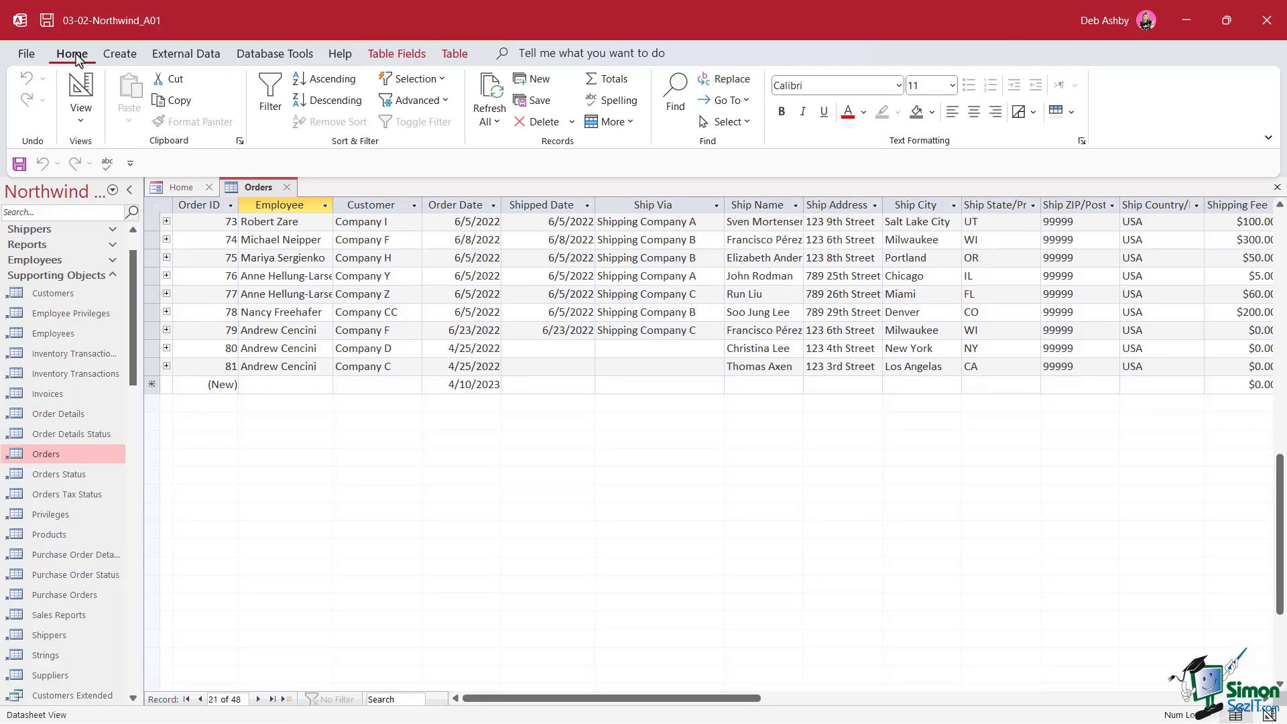
pyautogui.click(540, 82)
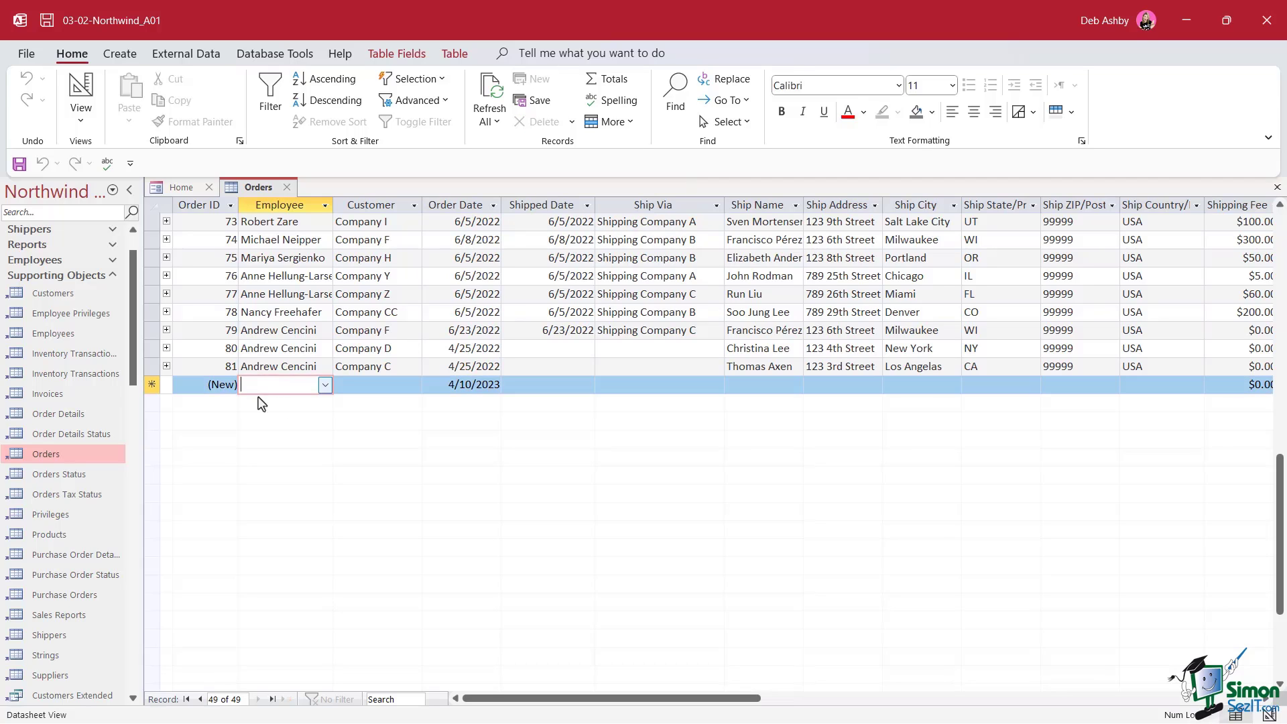
# Pick an employee for the new record, move across its fields, then discard the unsaved entry
pyautogui.click(324, 384)
pyautogui.click(279, 406)
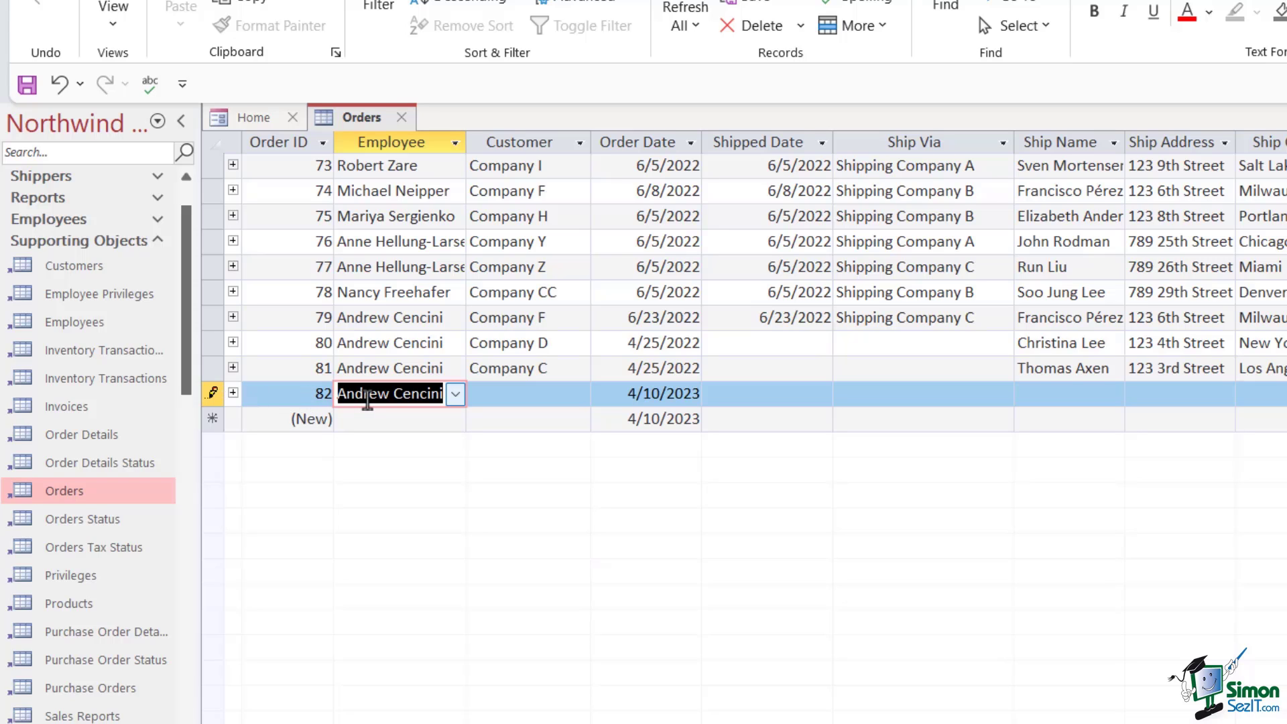
pyautogui.press('Tab')
pyautogui.press('Tab')
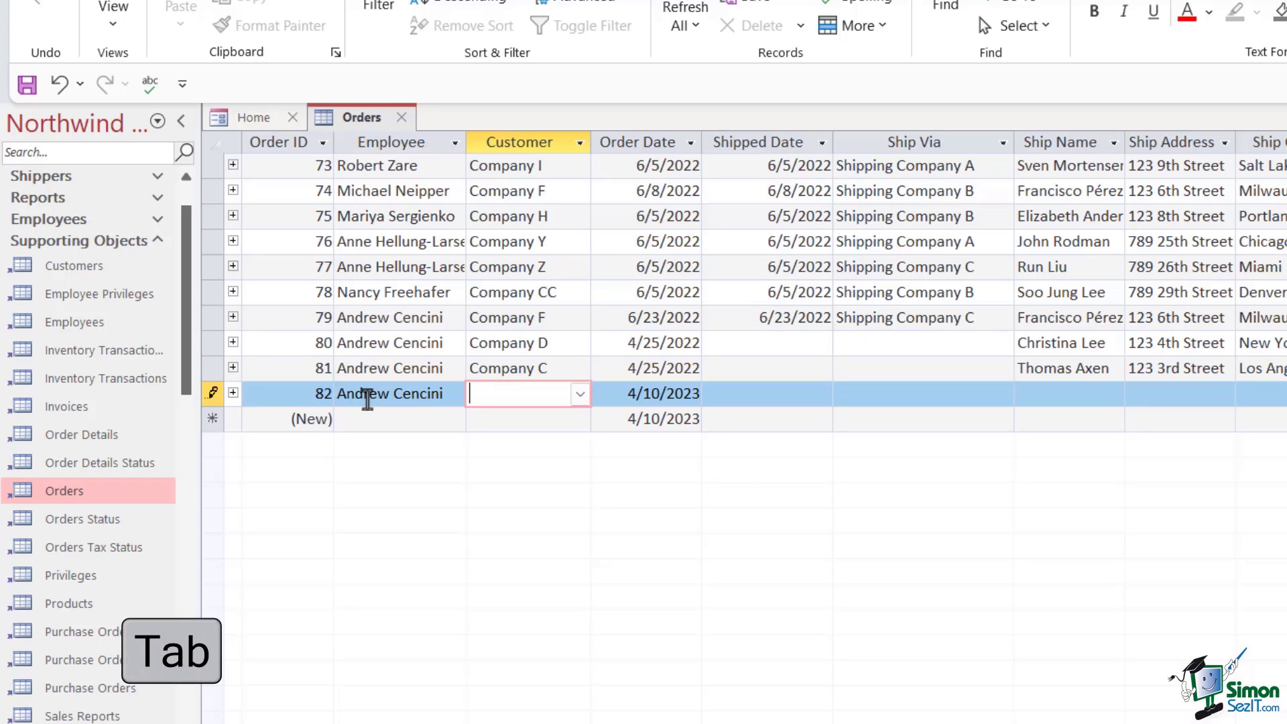
pyautogui.press('Tab')
pyautogui.press('Tab')
pyautogui.press('Tab')
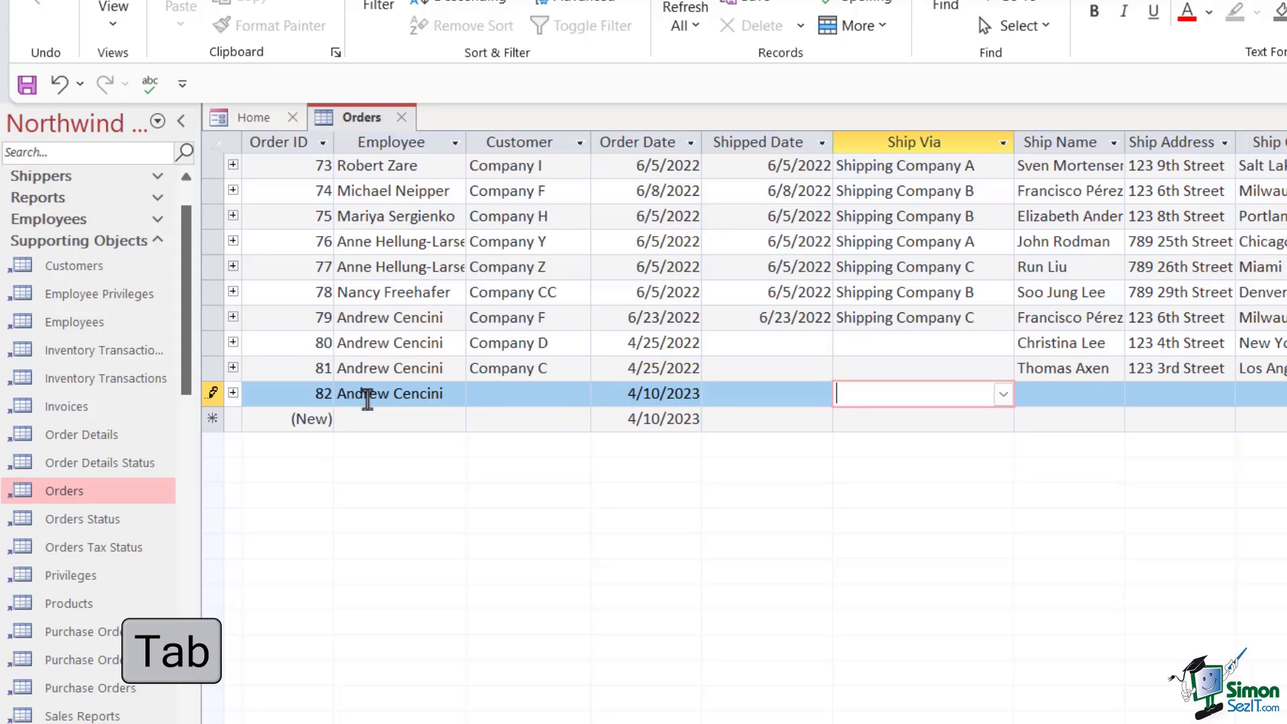
pyautogui.press('Tab')
pyautogui.press('Tab')
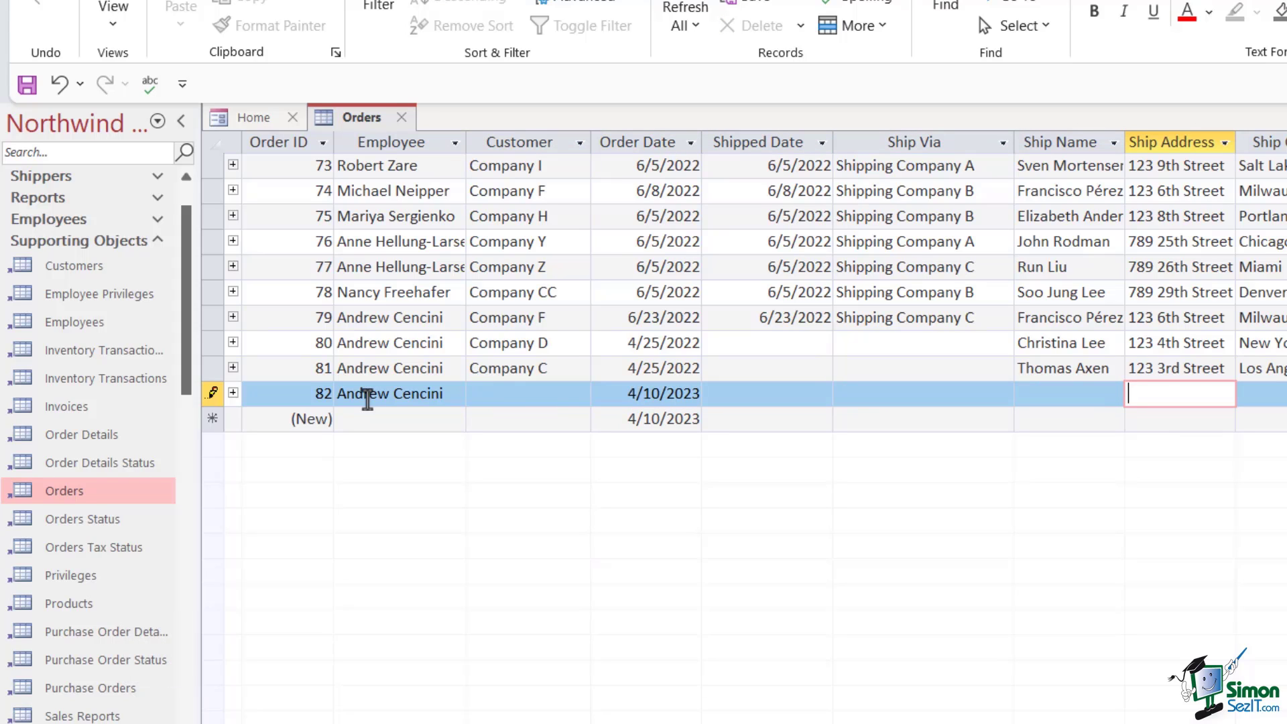
pyautogui.press('Escape')
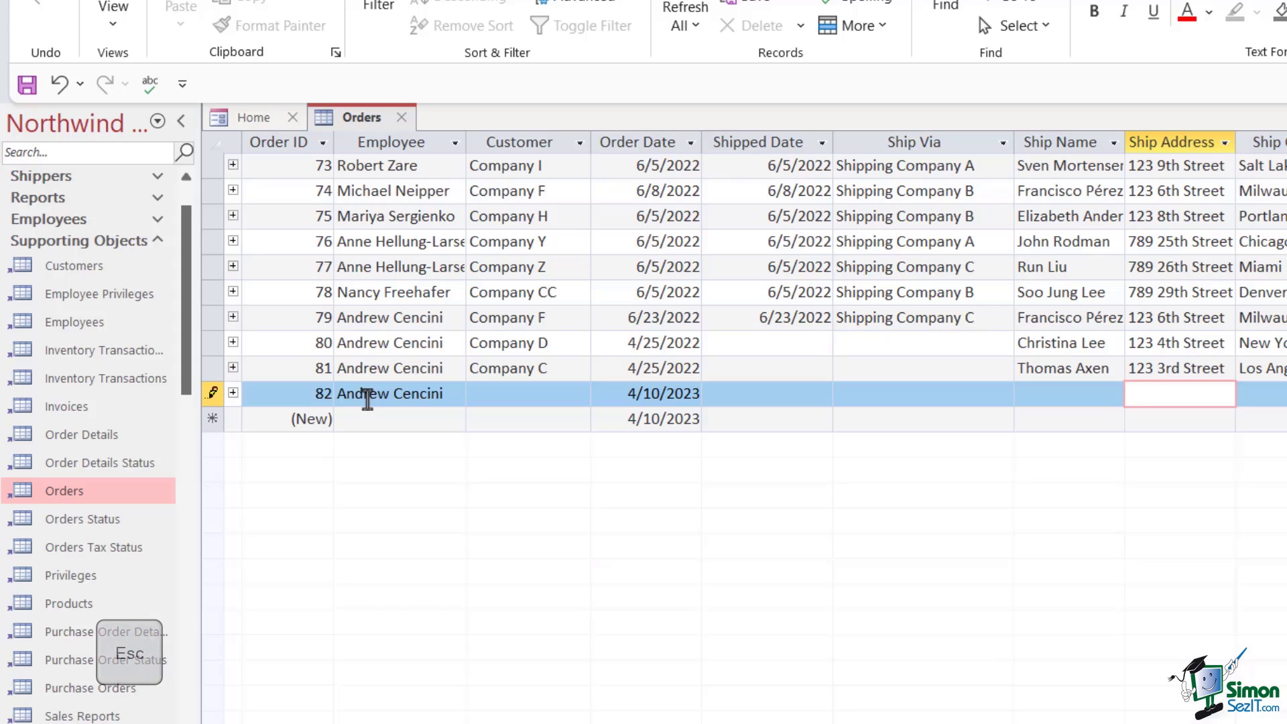
pyautogui.press('Escape')
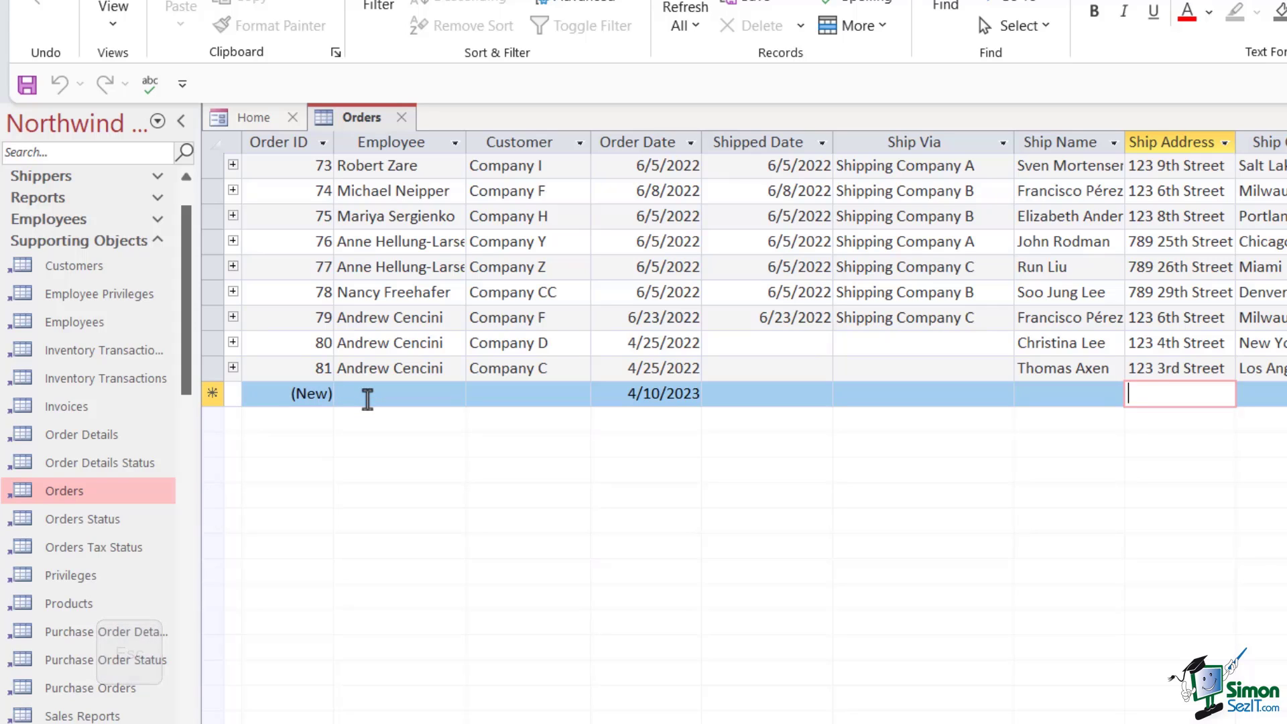
# Assign the employee to a fresh order, save it as order 83 dated 4/10/2023, and select it
pyautogui.click(368, 398)
pyautogui.click(455, 394)
pyautogui.click(396, 417)
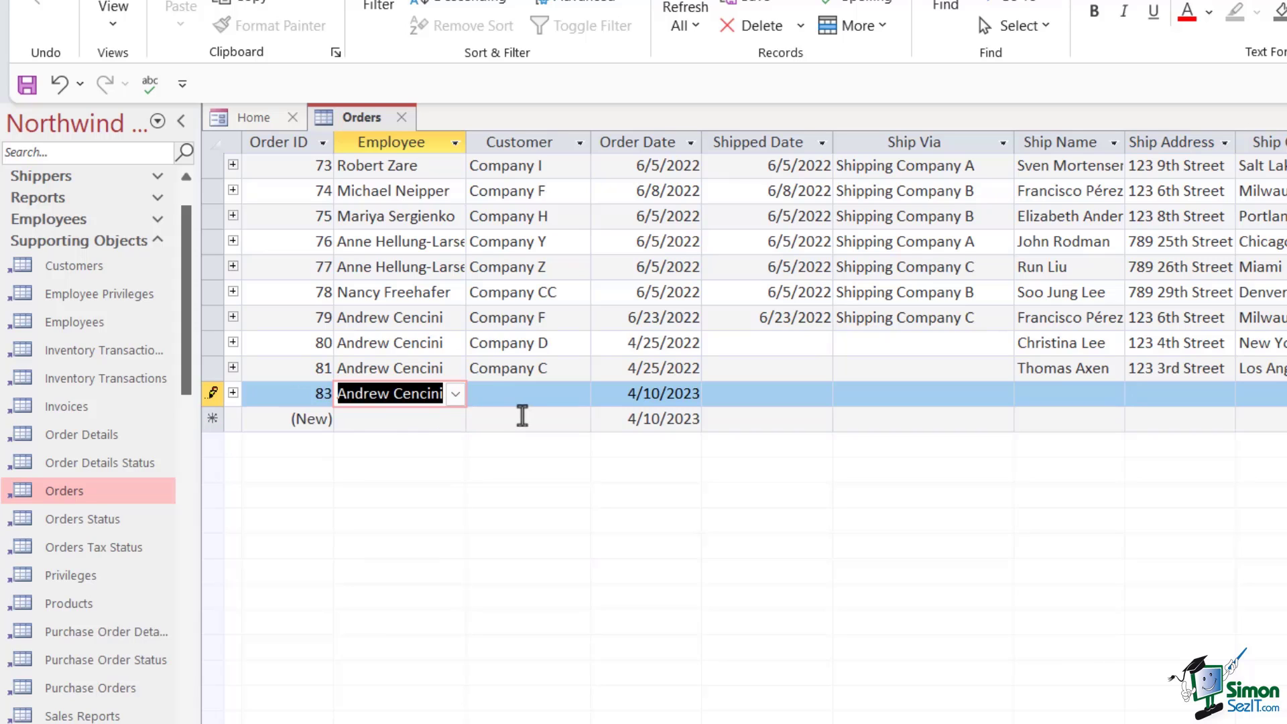
pyautogui.press('Tab')
pyautogui.press('Tab')
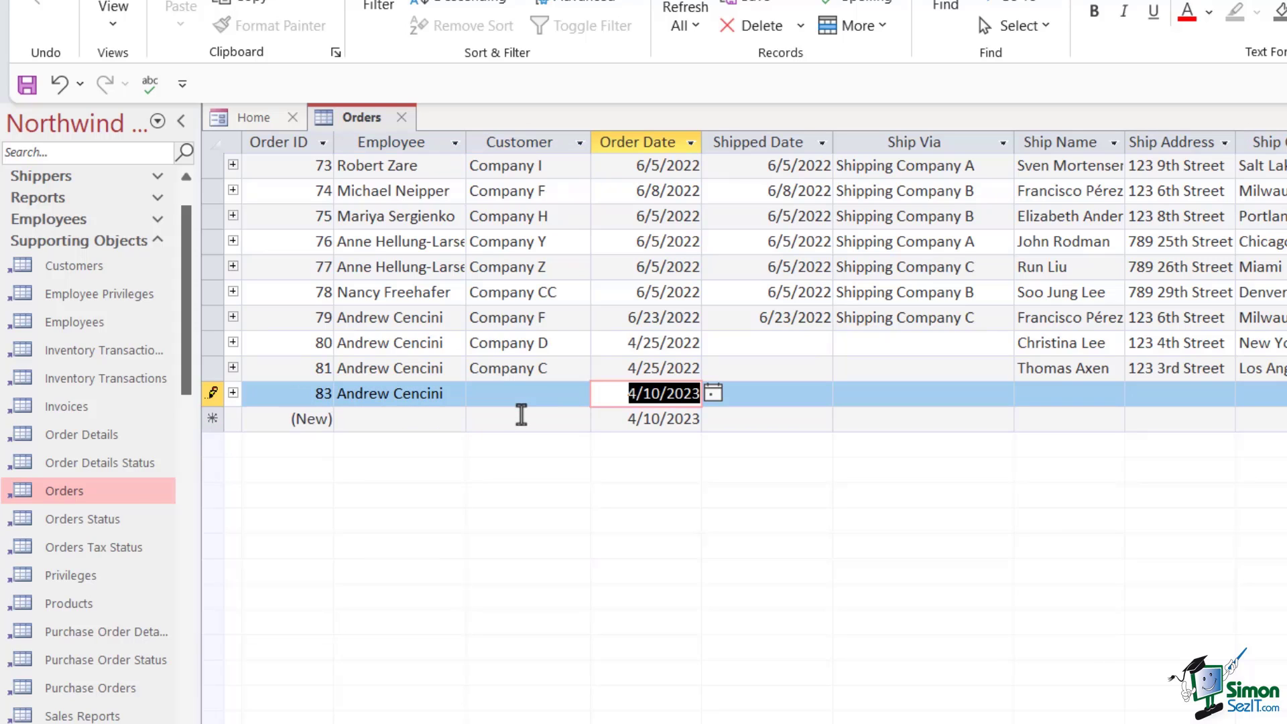
pyautogui.hotkey('shift', 'Return')
pyautogui.click(211, 393)
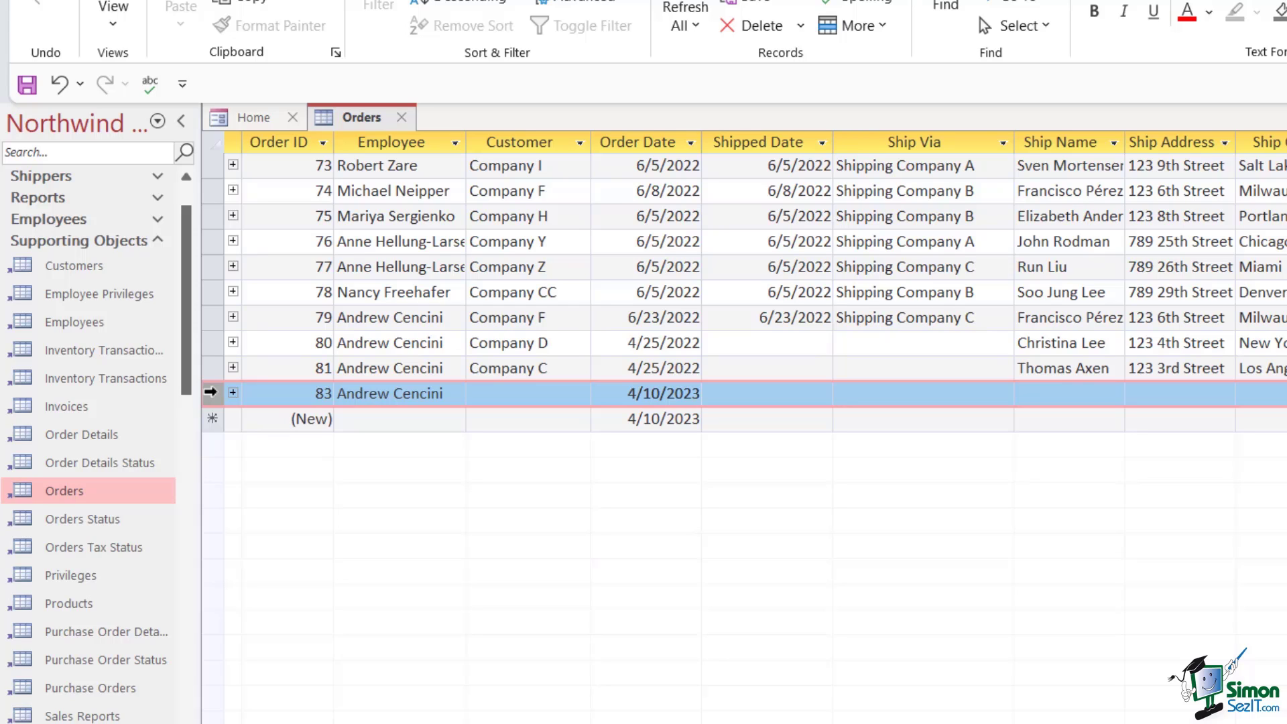
# Start deleting order 83 but answer No so the record is kept
pyautogui.rightClick(210, 391)
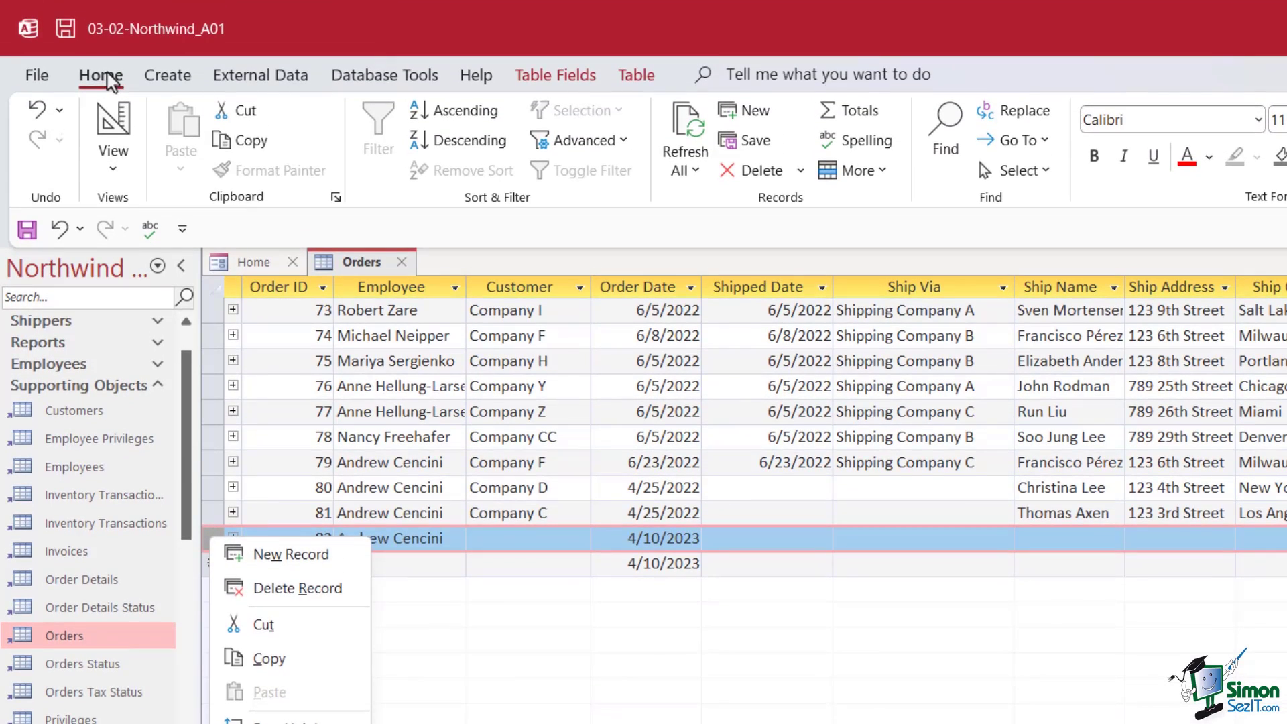
pyautogui.click(107, 73)
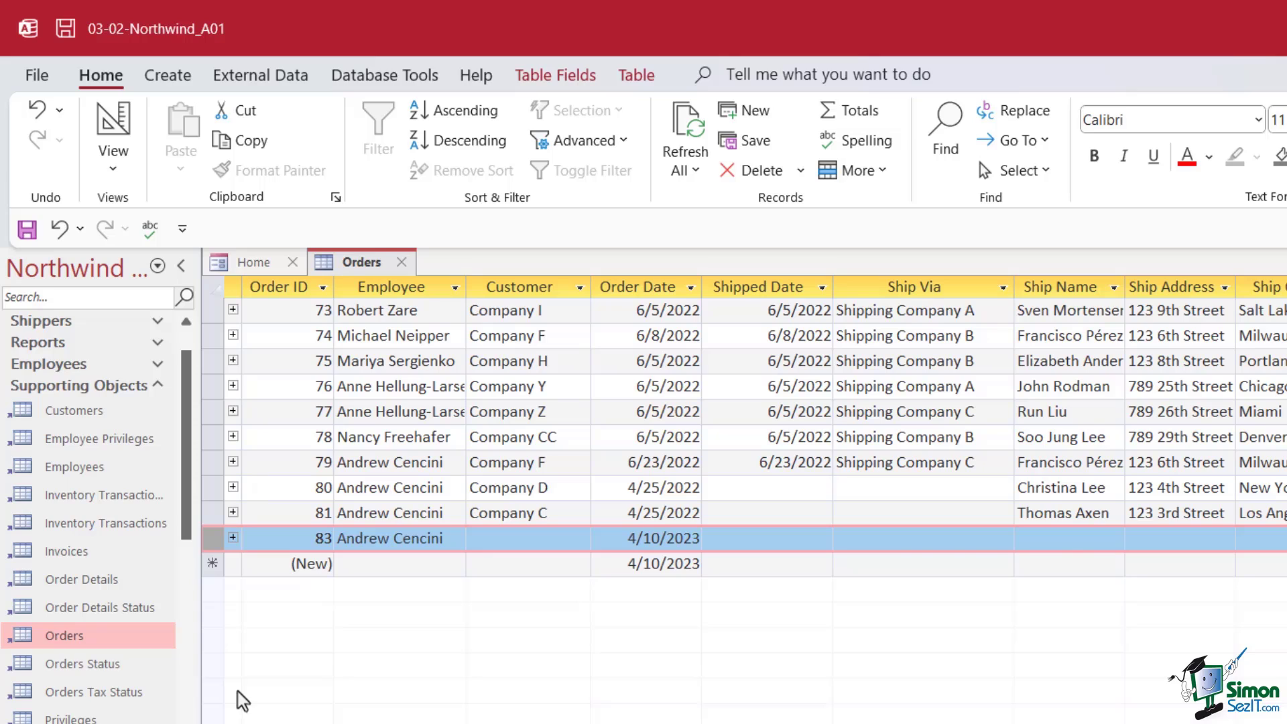
pyautogui.press('Delete')
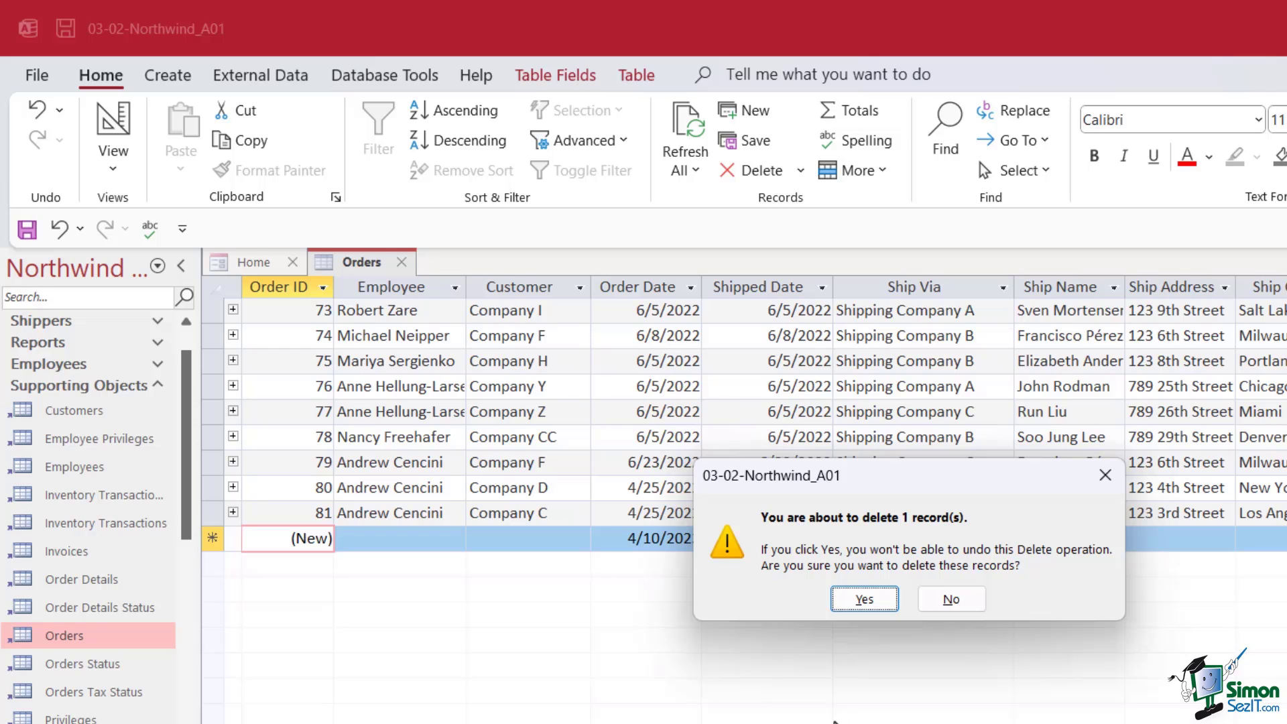
pyautogui.click(974, 601)
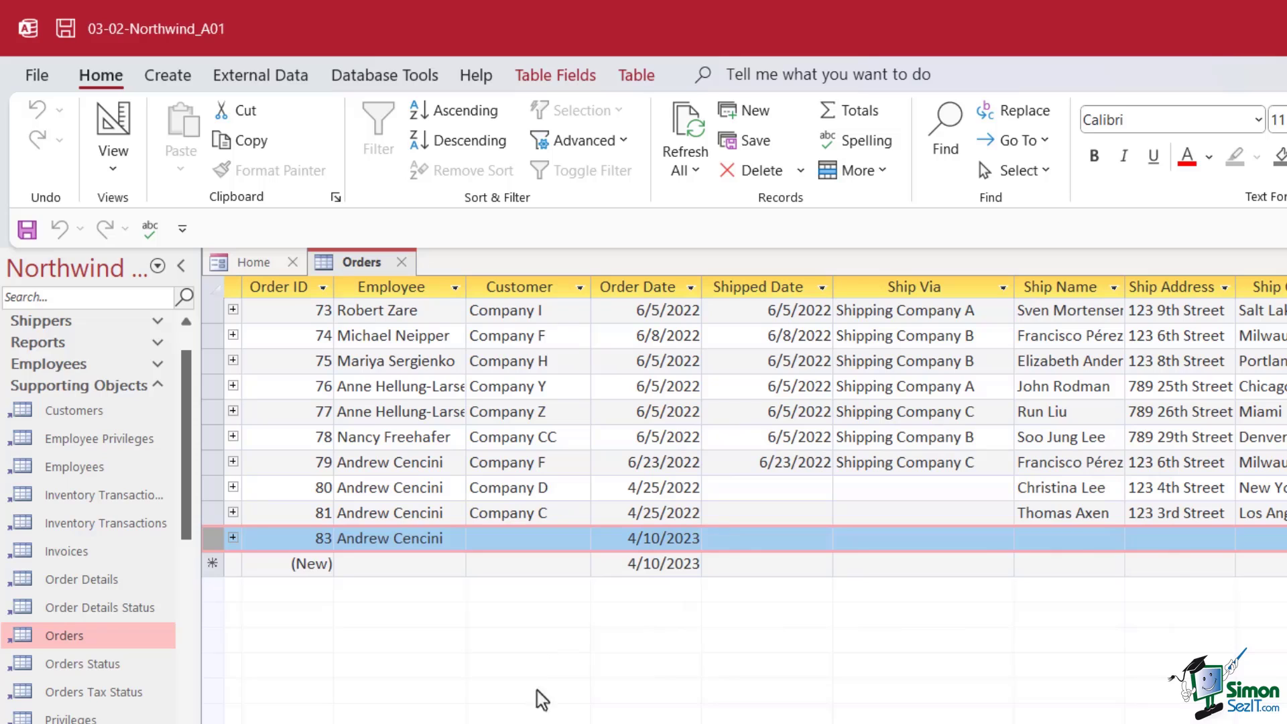
# Select orders 64 through 71 together as one block of records
pyautogui.scroll(4, 520, 638)
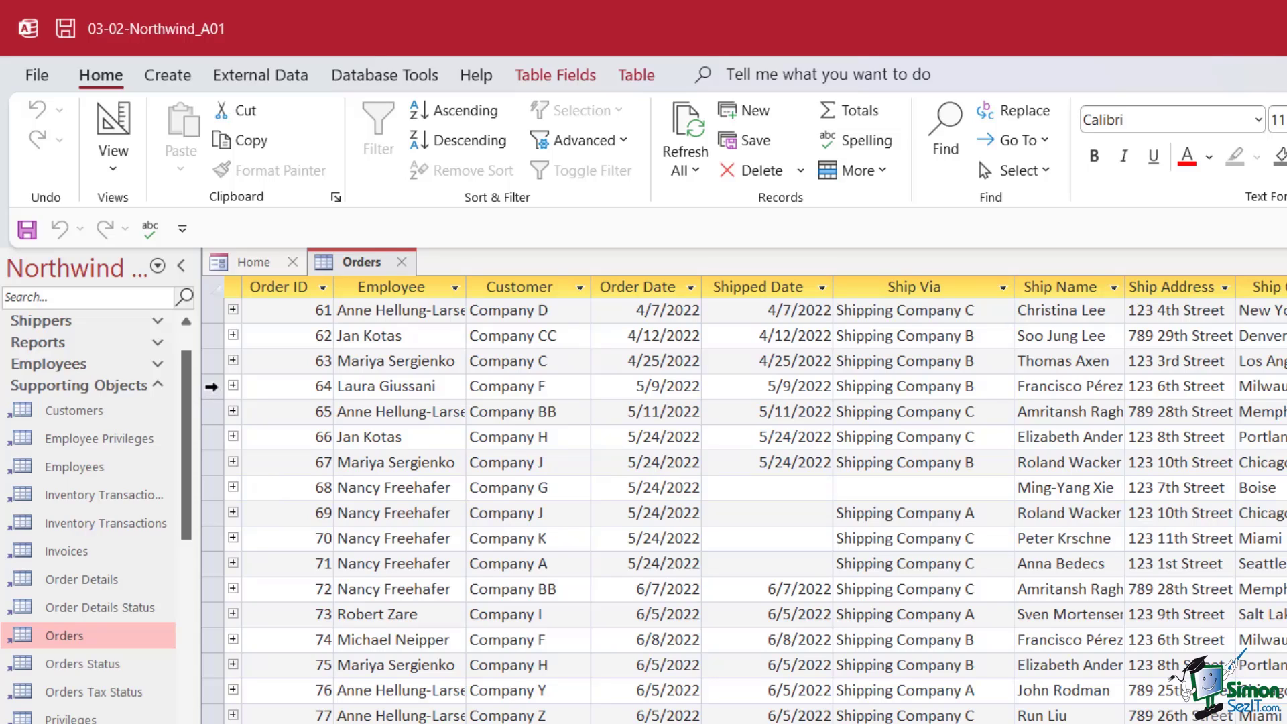
pyautogui.click(211, 386)
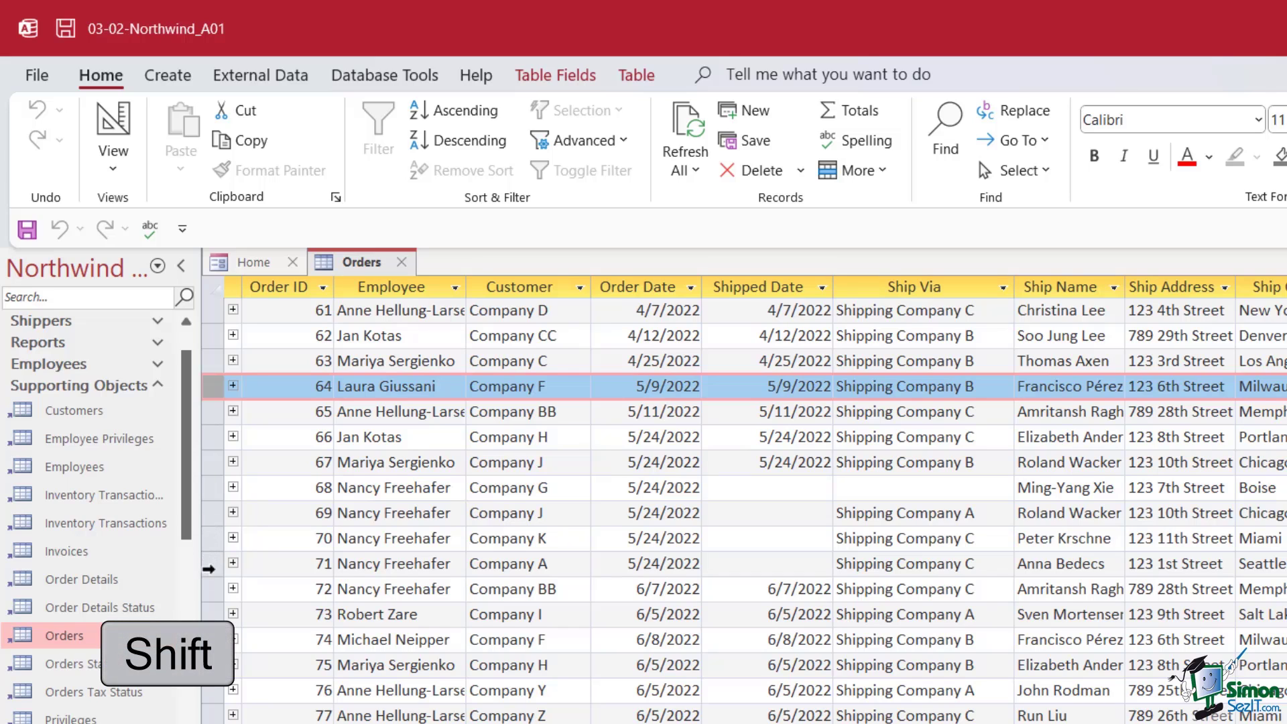
pyautogui.keyDown('shift'); pyautogui.click(209, 563); pyautogui.keyUp('shift')
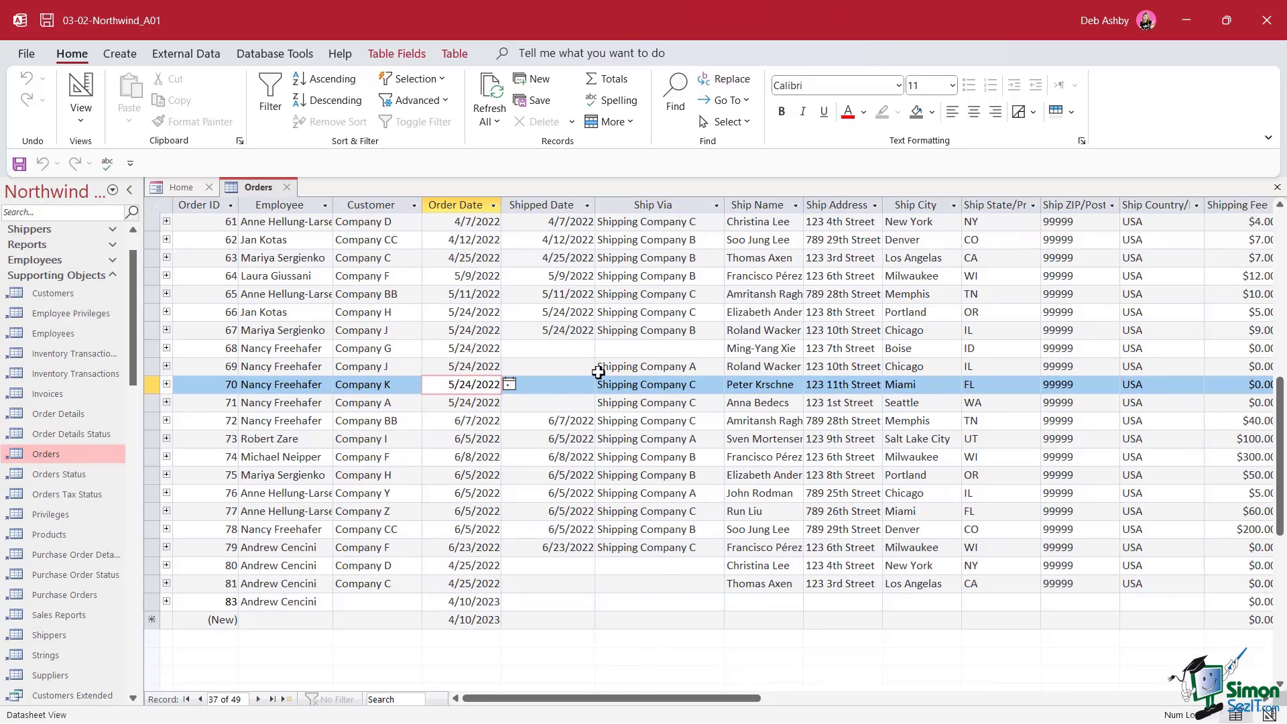
# Scroll the Orders datasheet up so its rows start at order 30
pyautogui.scroll(10, 599, 372)
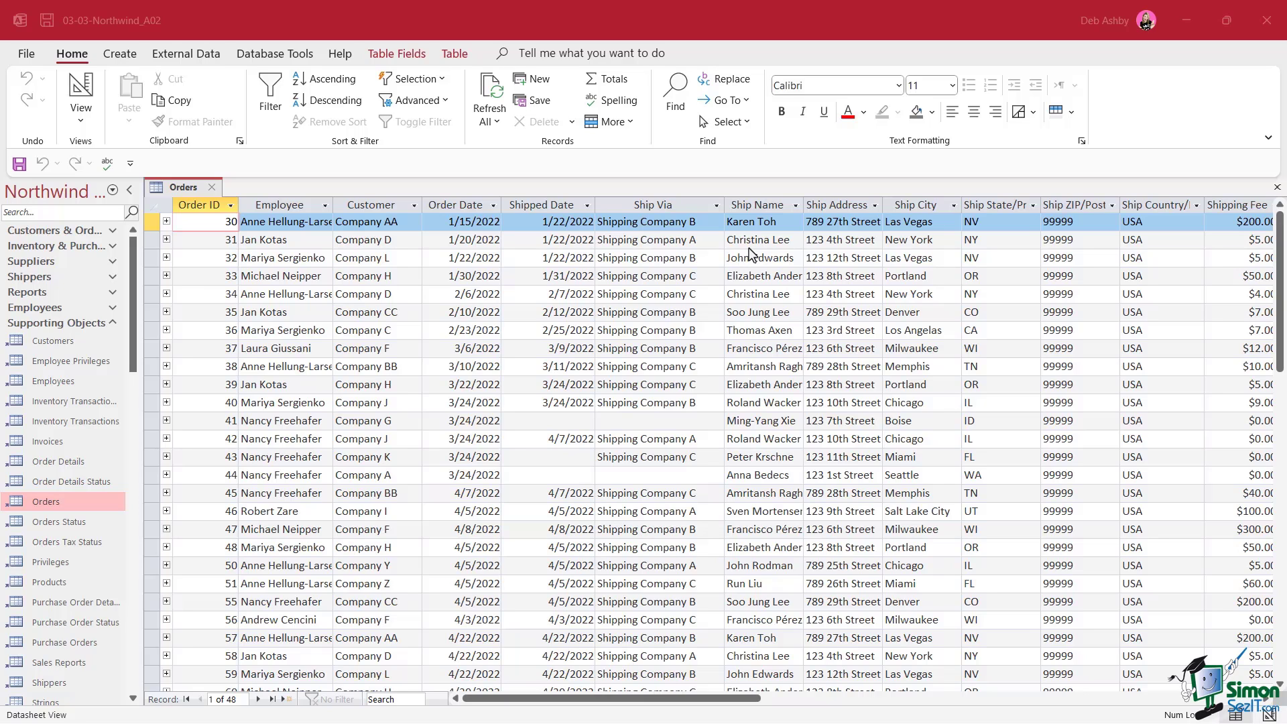
# In Access Options, set datasheet defaults to no horizontal or vertical gridlines, Raised cells, 14-point font
pyautogui.click(27, 55)
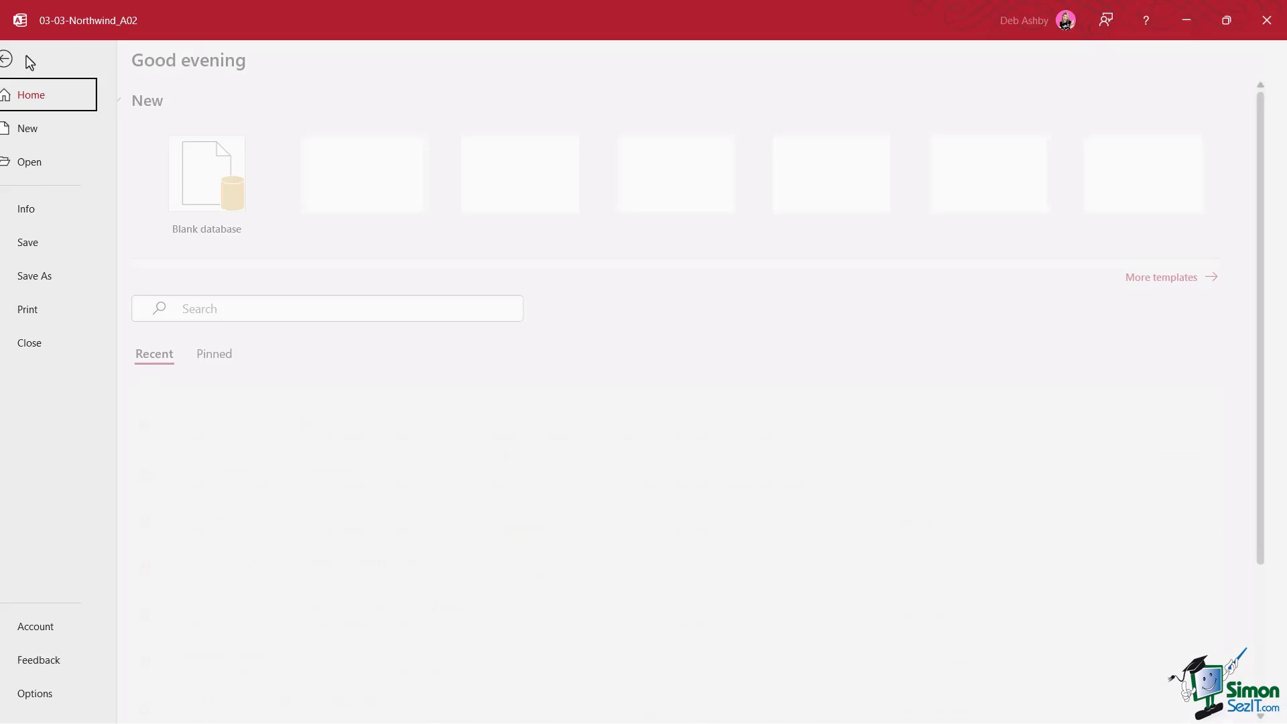
pyautogui.click(57, 694)
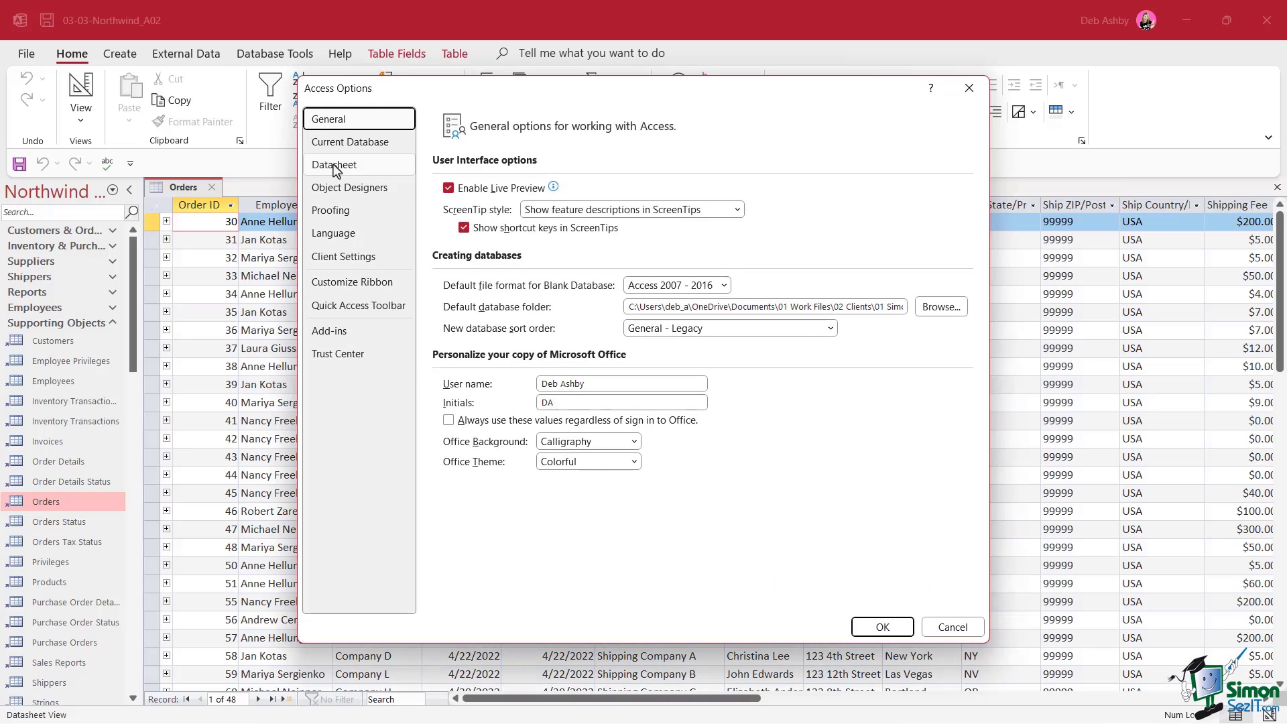
pyautogui.click(344, 173)
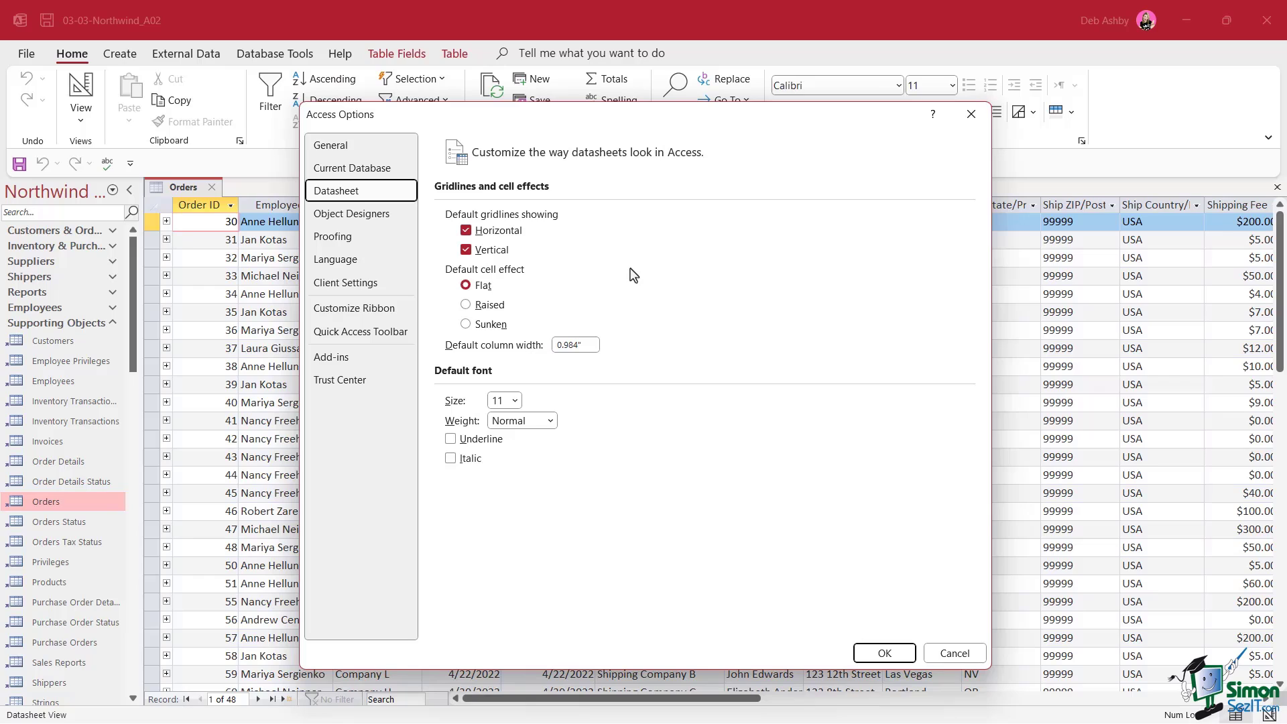
pyautogui.click(465, 230)
pyautogui.click(466, 250)
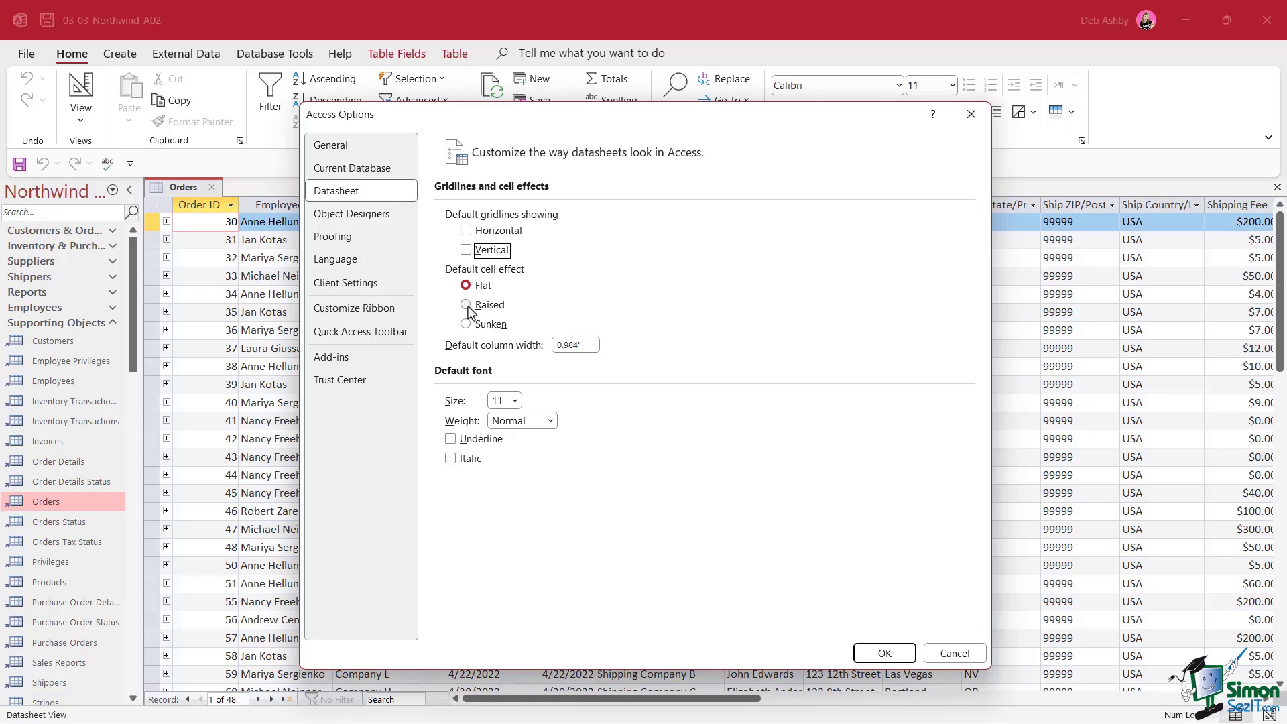
pyautogui.click(468, 307)
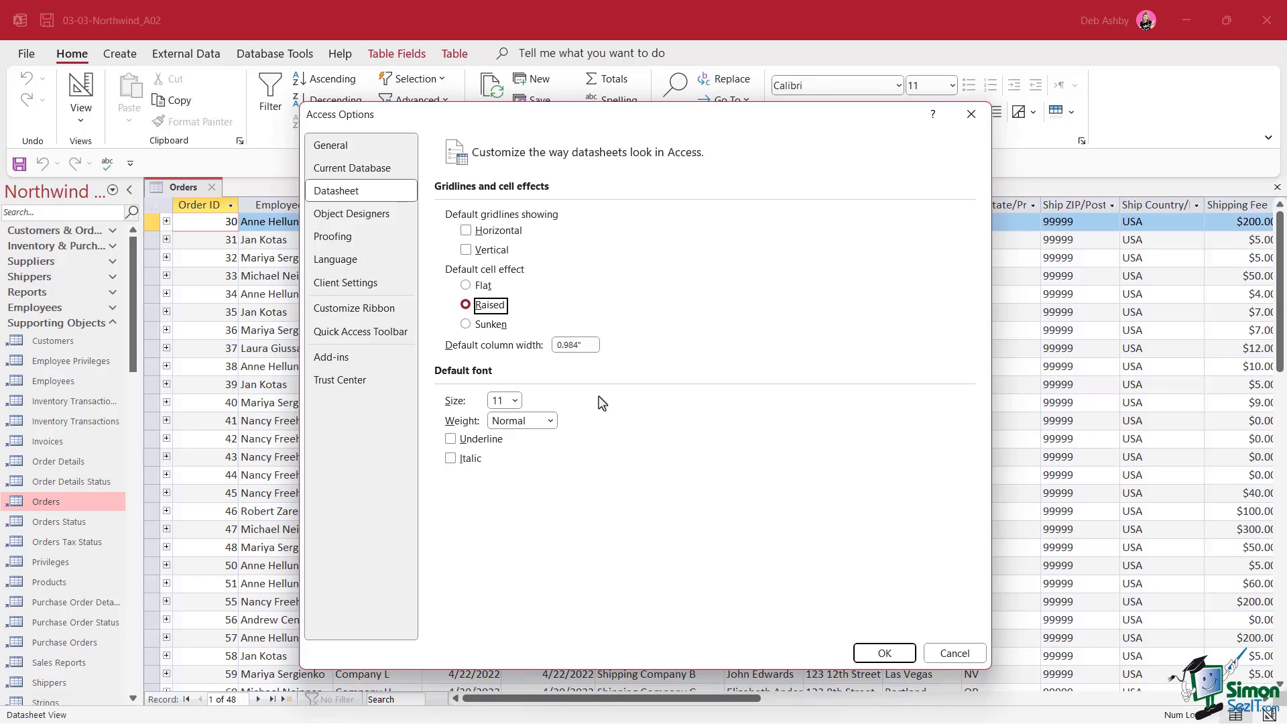
pyautogui.click(515, 401)
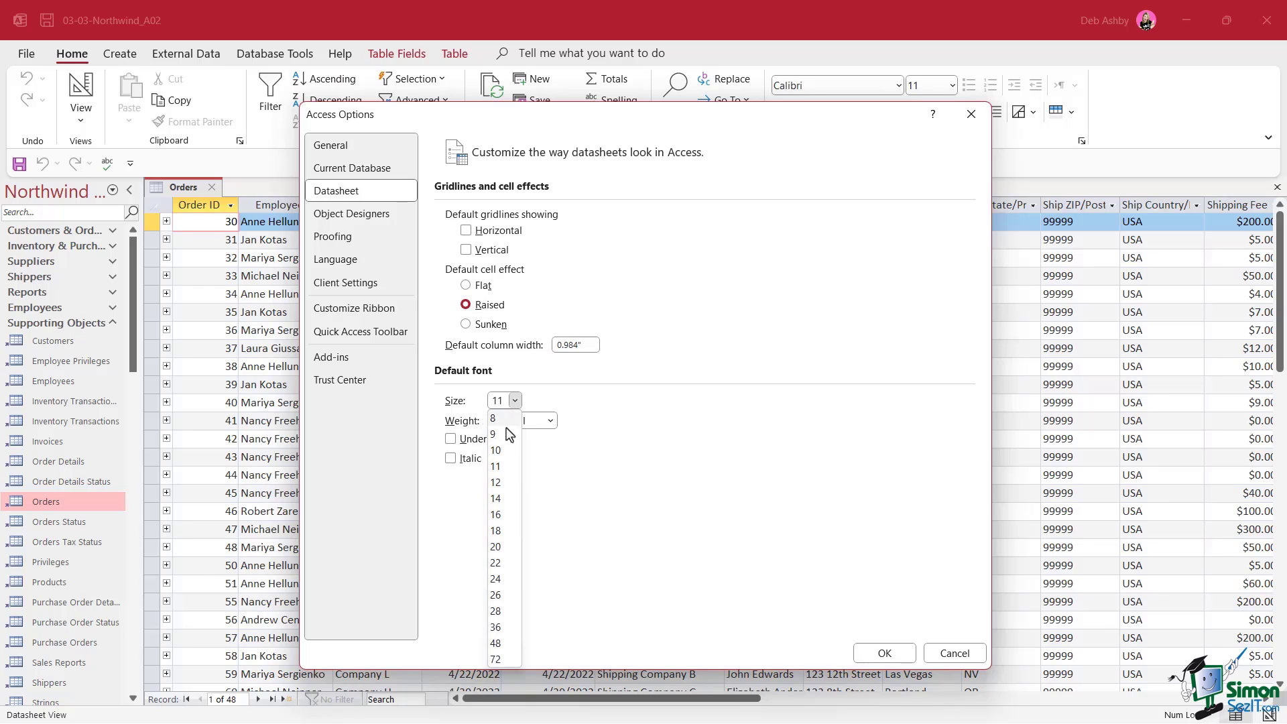
pyautogui.click(498, 498)
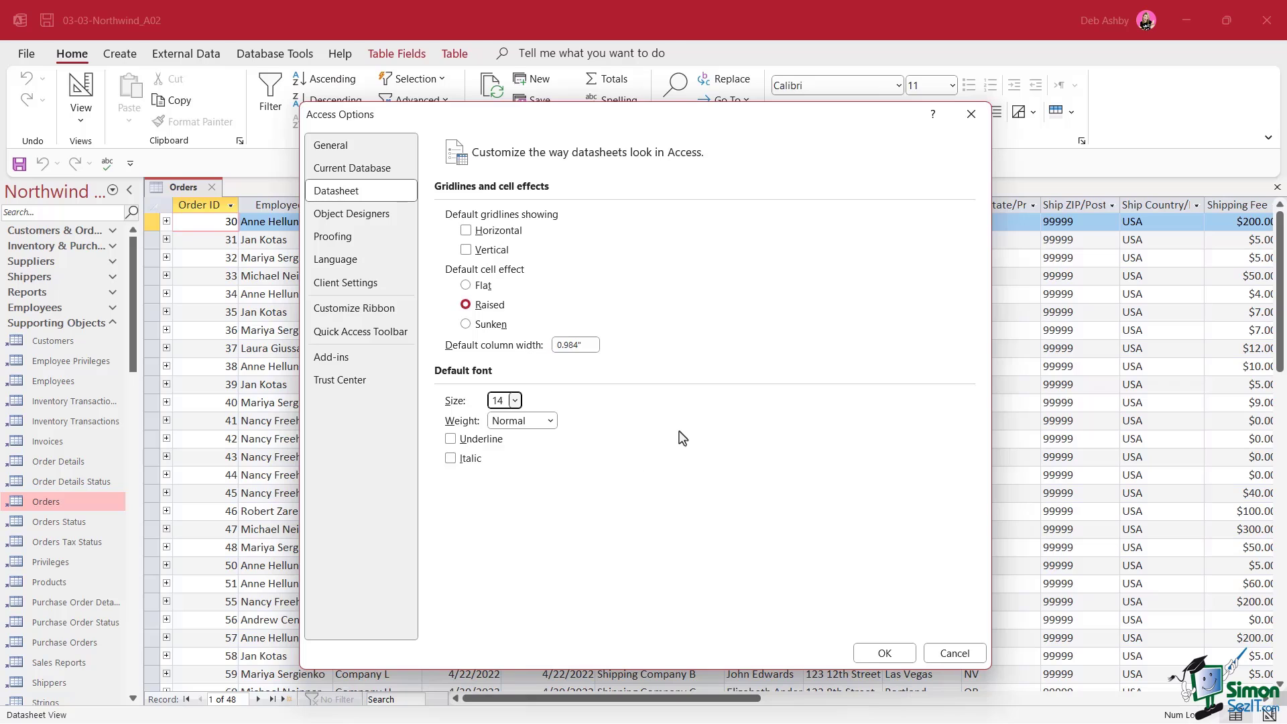
pyautogui.click(897, 654)
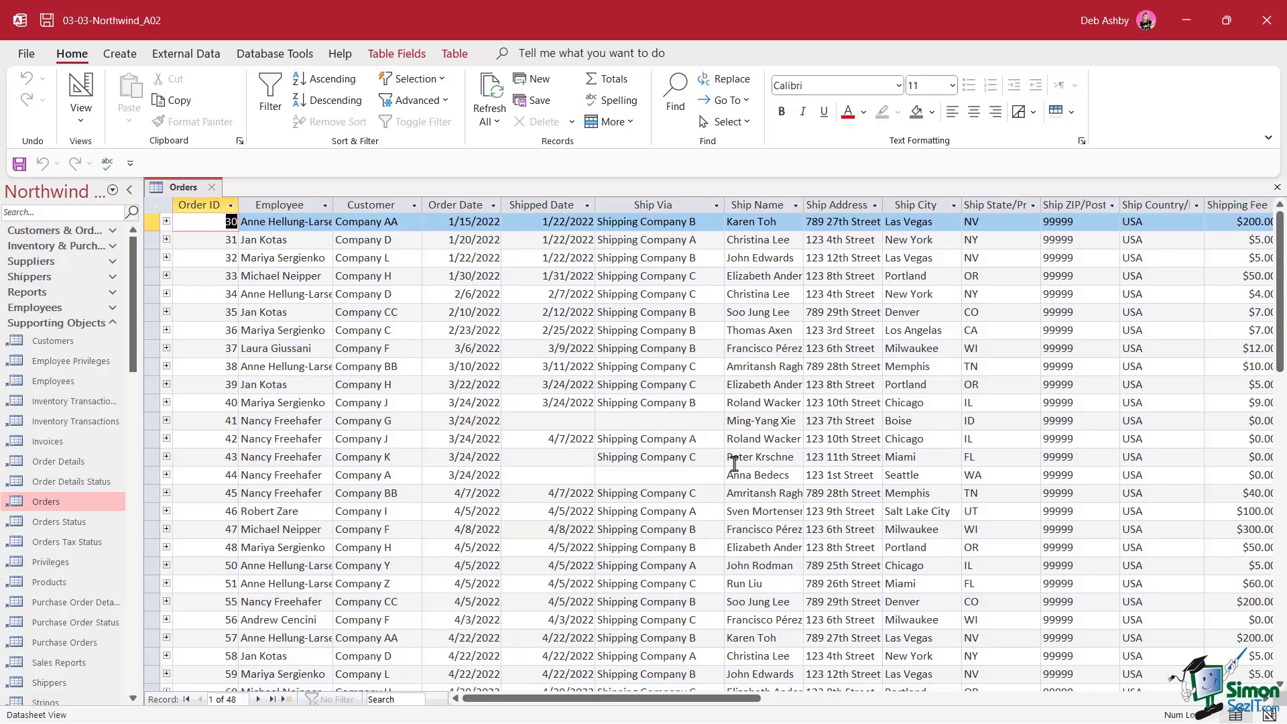
# Close and reopen the Orders table so it shows raised, gridless 14-point cells
pyautogui.click(213, 189)
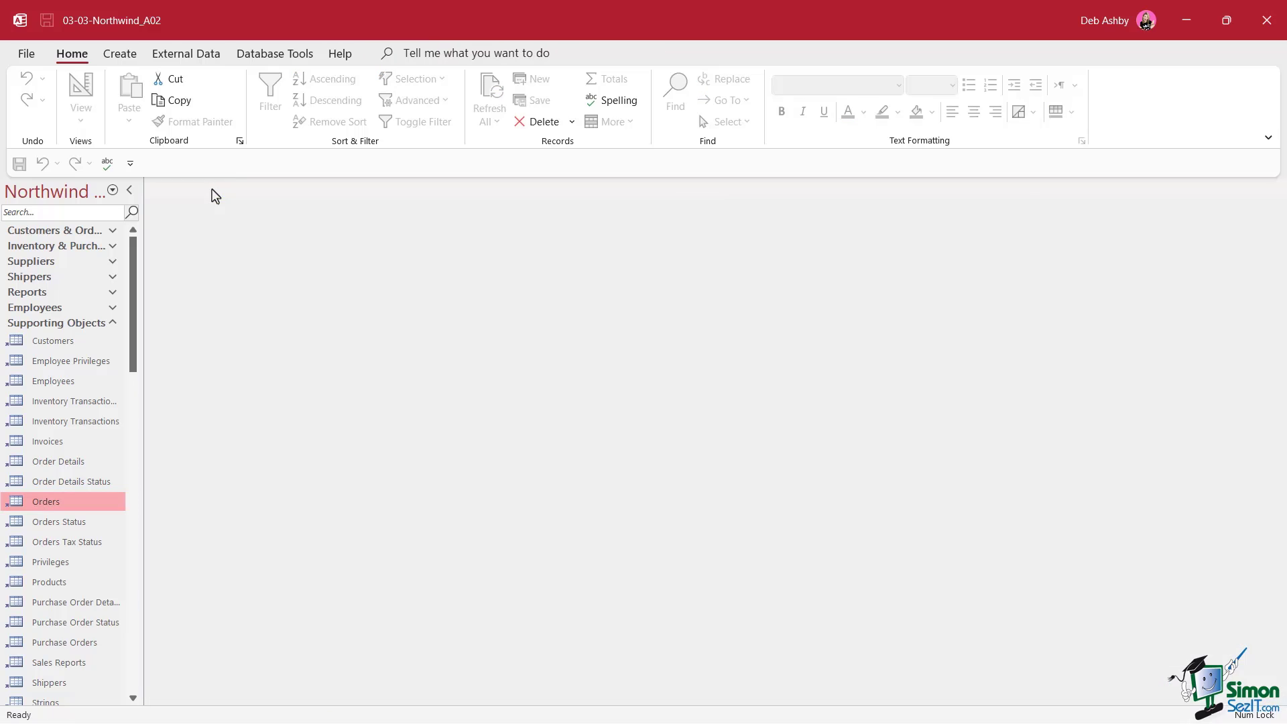
pyautogui.doubleClick(59, 508)
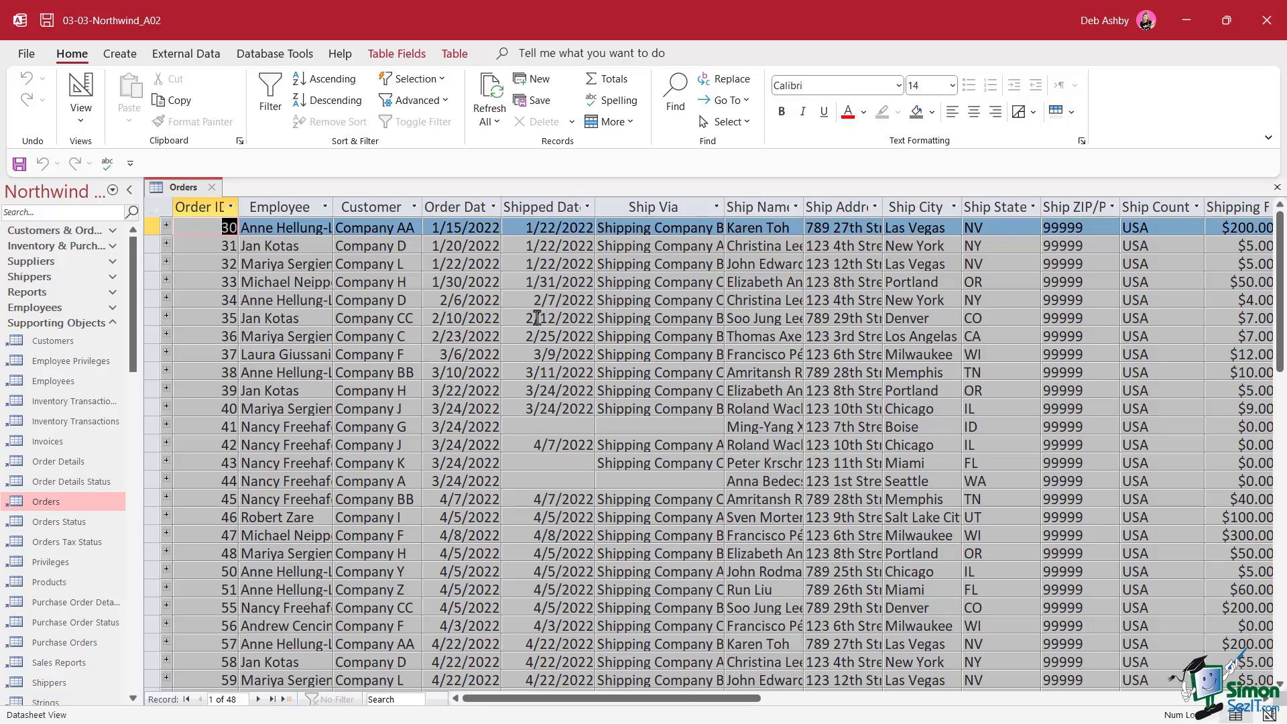
pyautogui.click(294, 323)
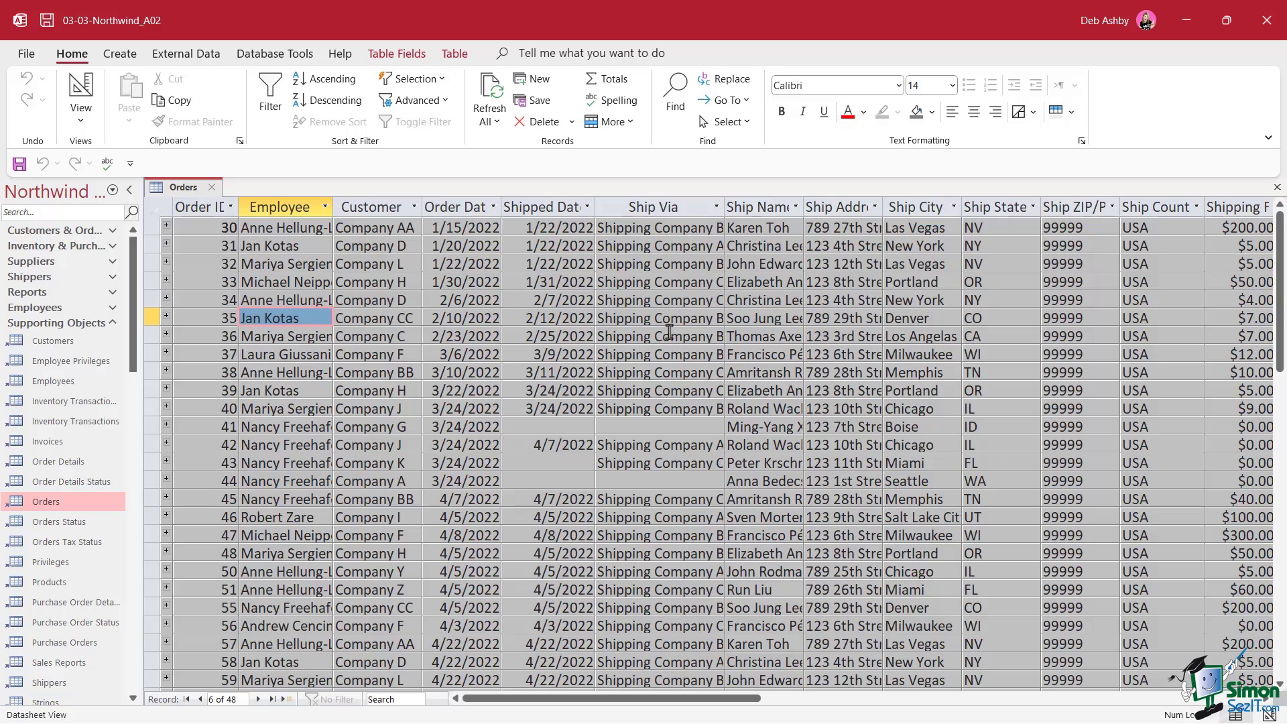
# Open the Order Summary query from the navigation pane, then return to the Orders tab
pyautogui.scroll(-7, 73, 516)
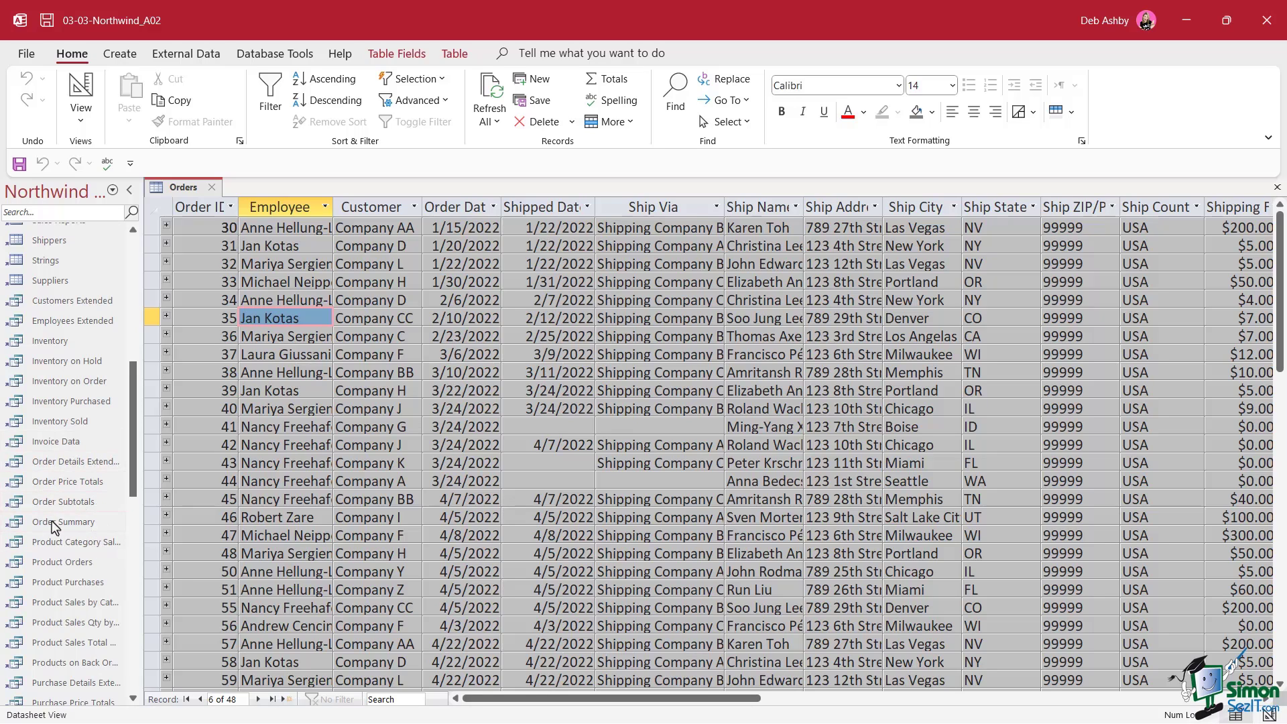
pyautogui.doubleClick(68, 523)
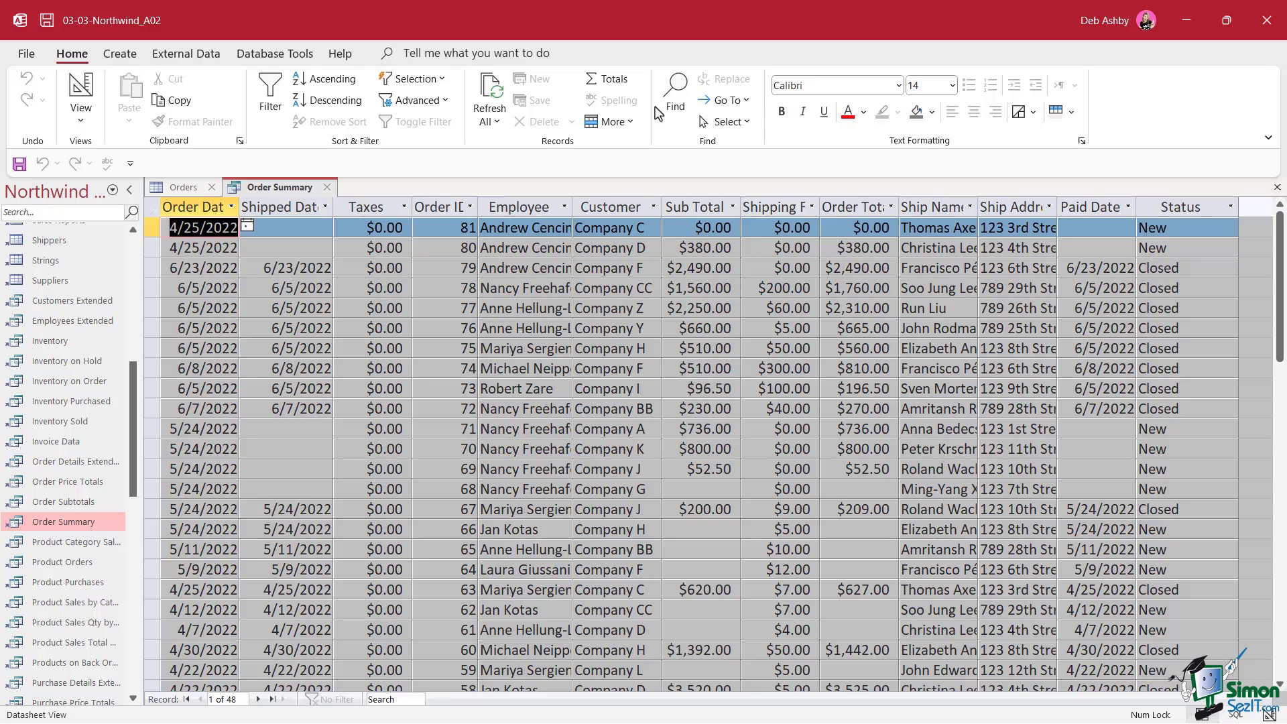
pyautogui.click(176, 190)
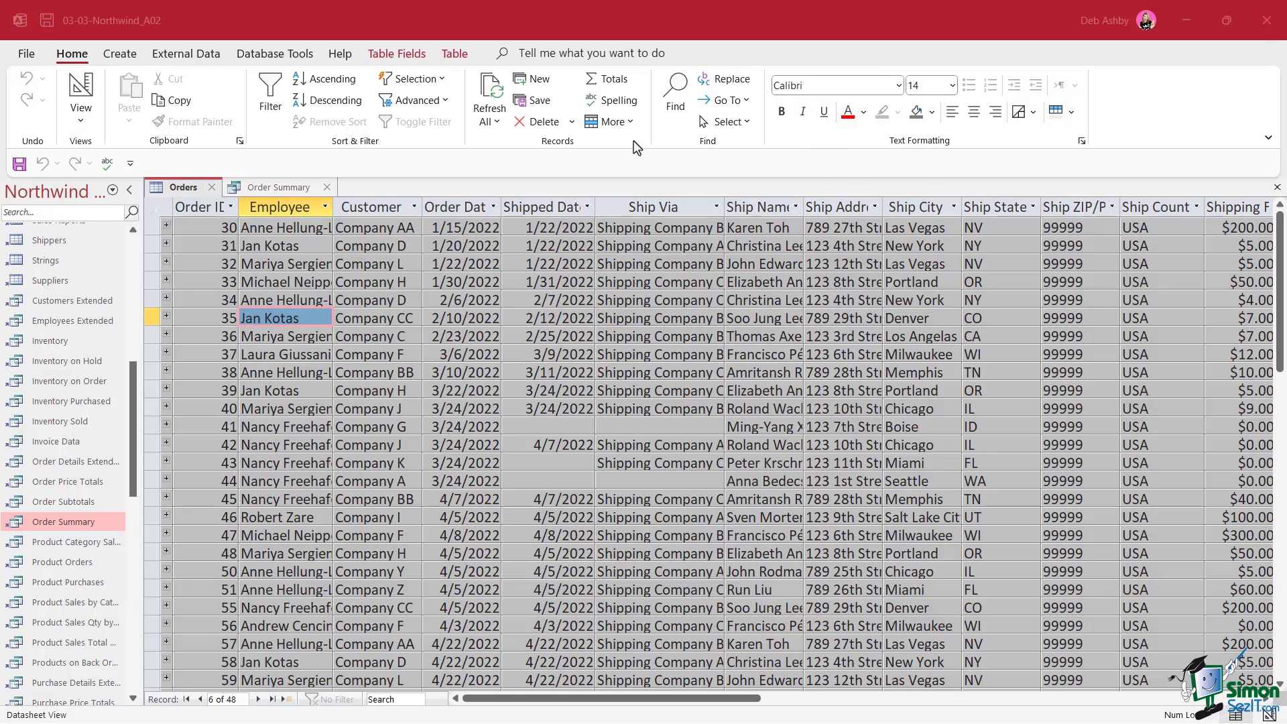
# Set the Orders datasheet font to Berlin Sans FB Demi and view Order Summary, still in Calibri
pyautogui.click(898, 85)
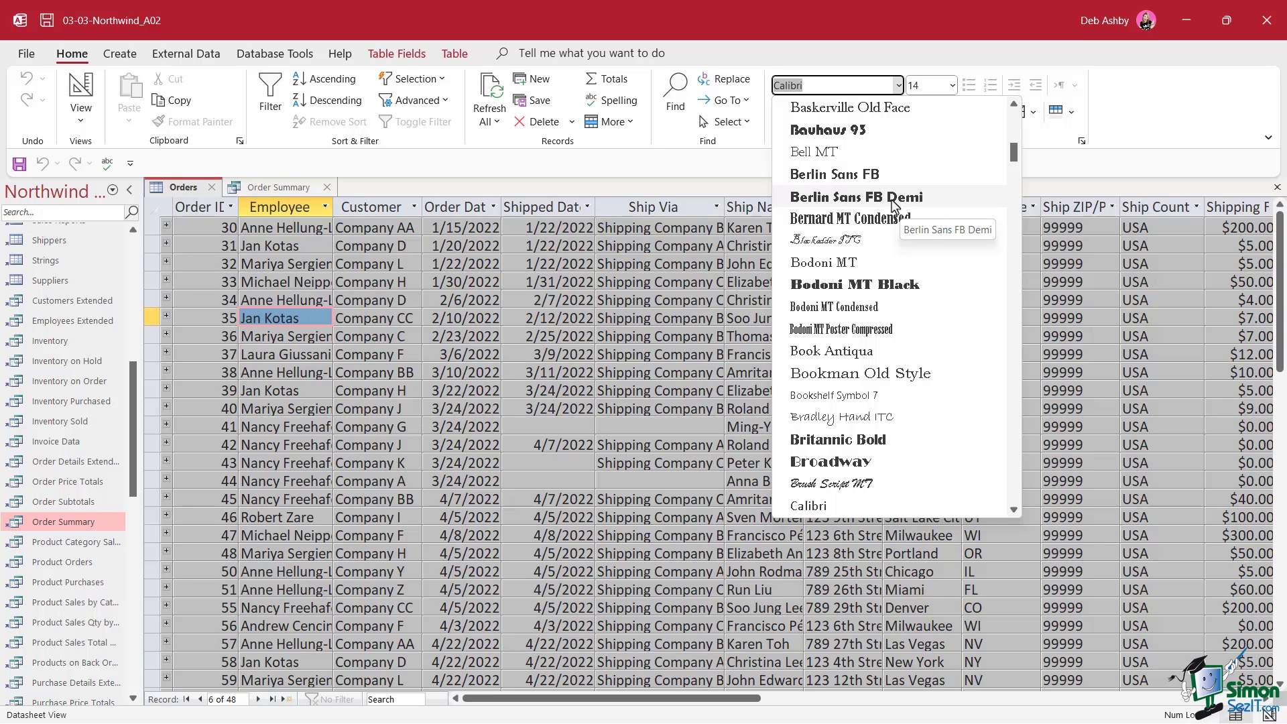
pyautogui.click(936, 201)
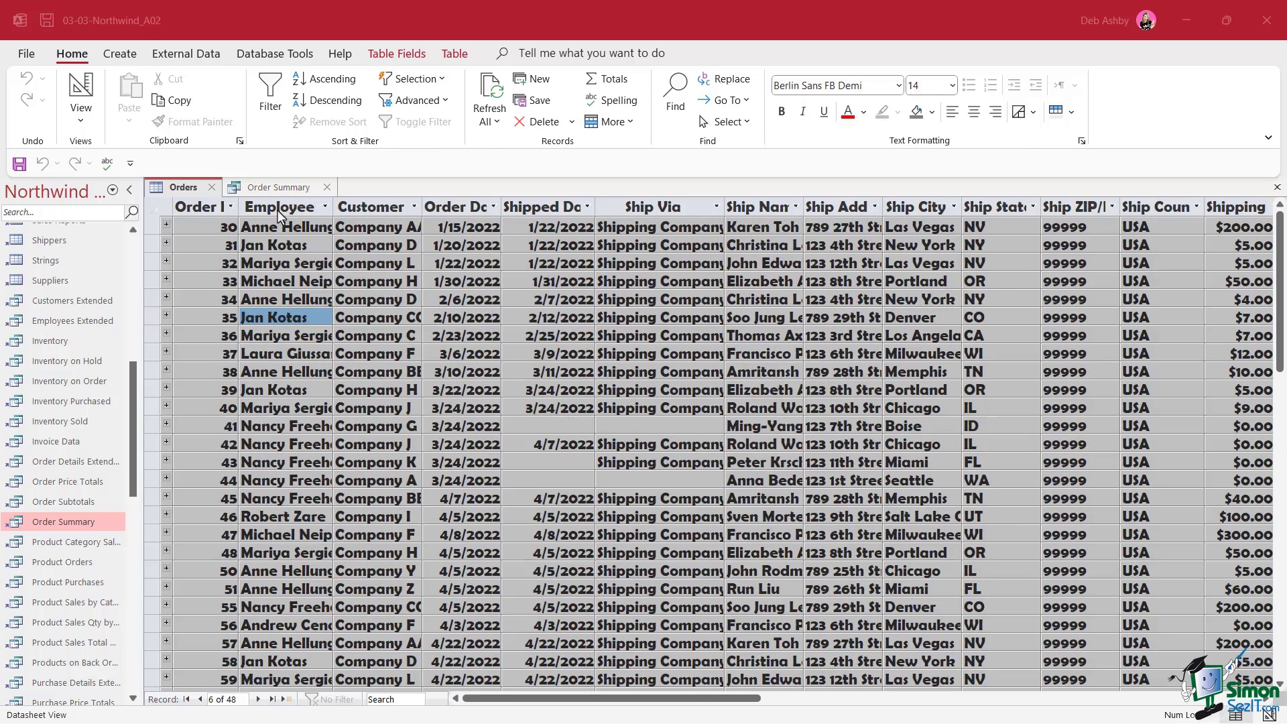
pyautogui.click(274, 189)
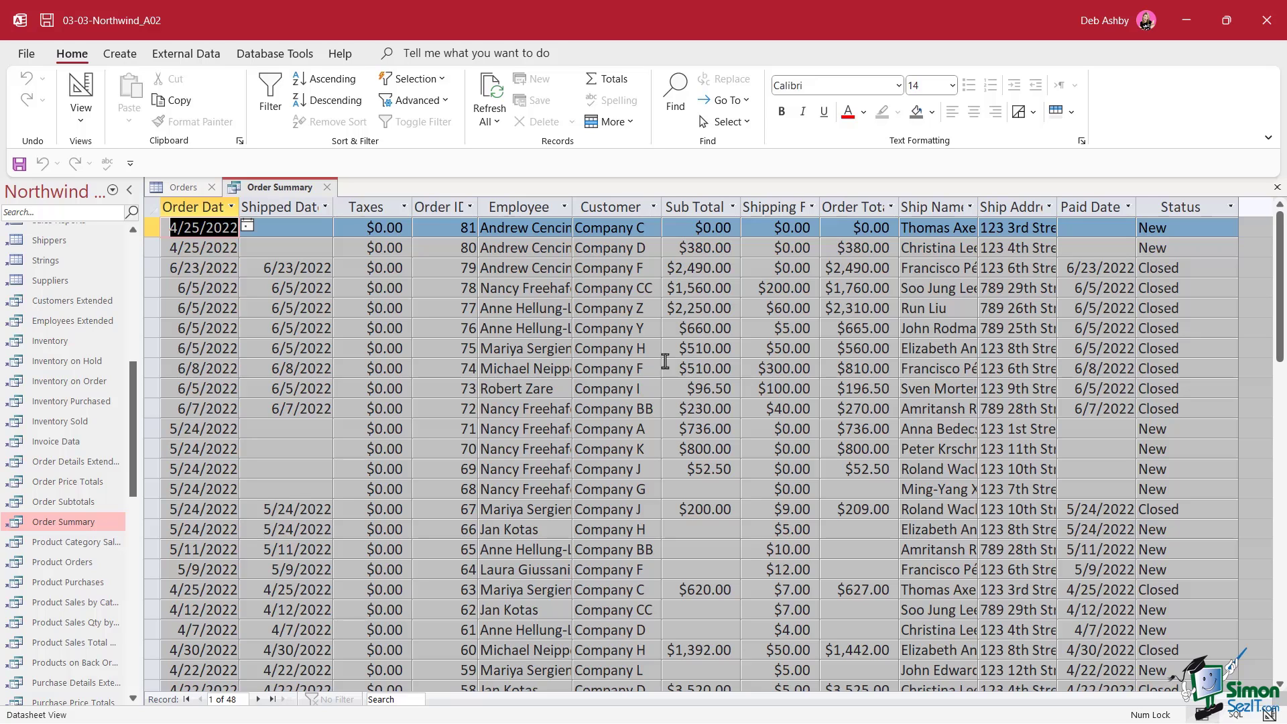
# Close the Order Summary query tab, leaving the Orders table on screen
pyautogui.click(329, 188)
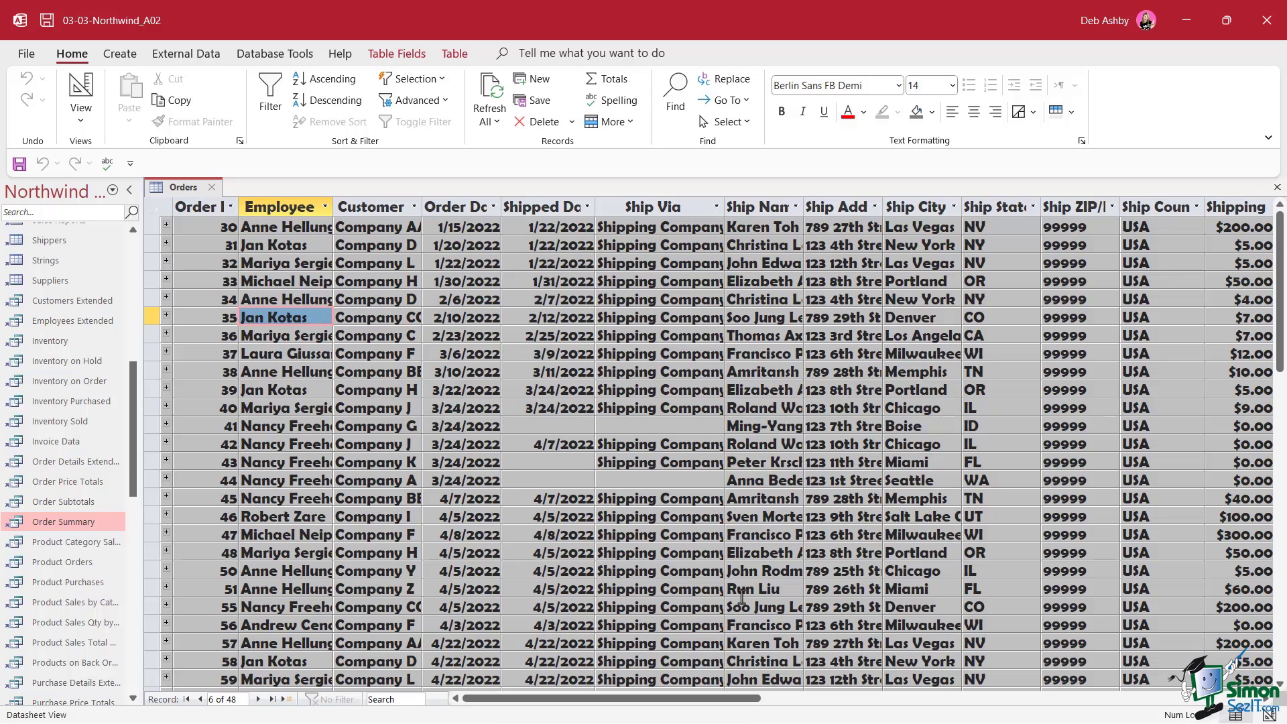
# Best-fit the Employee column so full employee names show
pyautogui.click(286, 207)
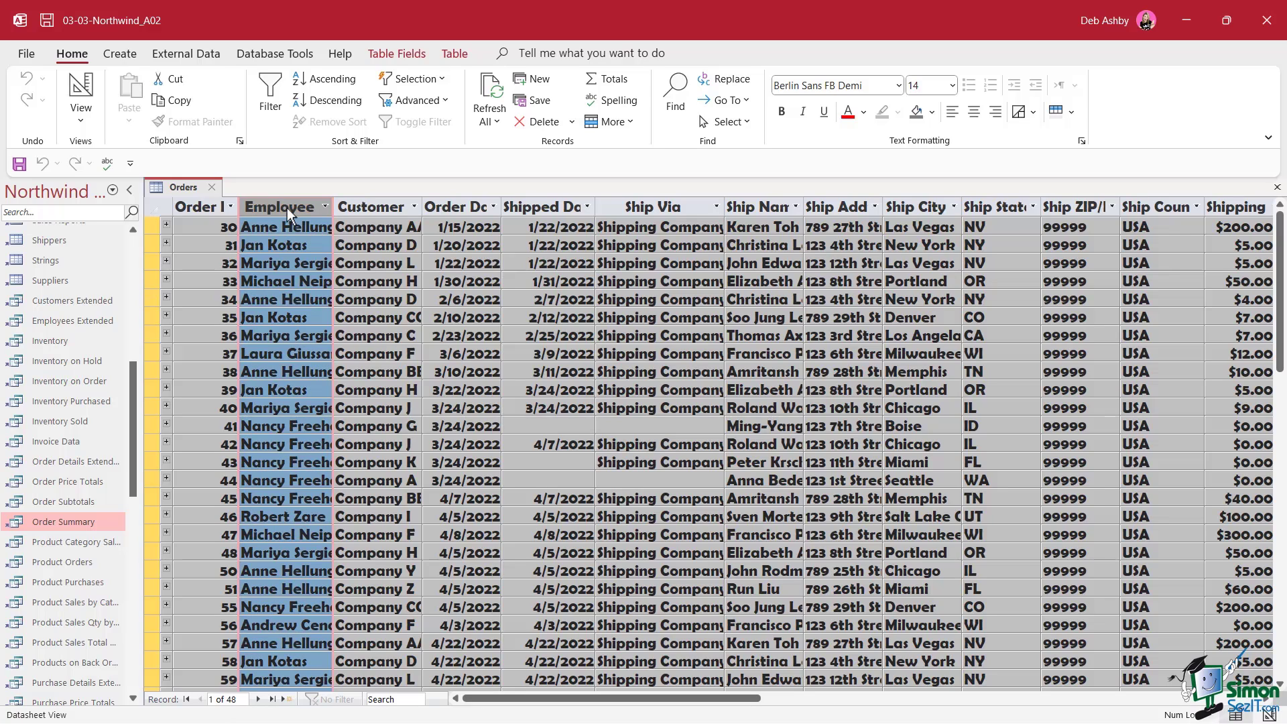
pyautogui.rightClick(287, 208)
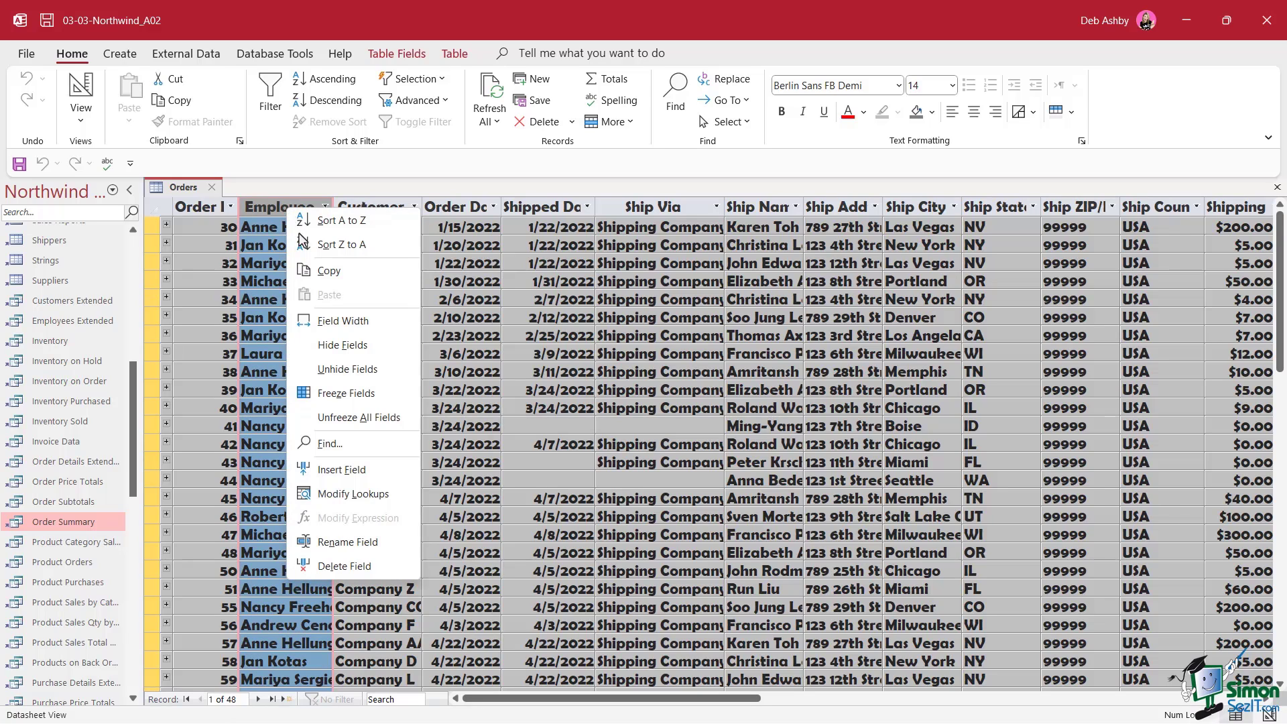
pyautogui.click(360, 320)
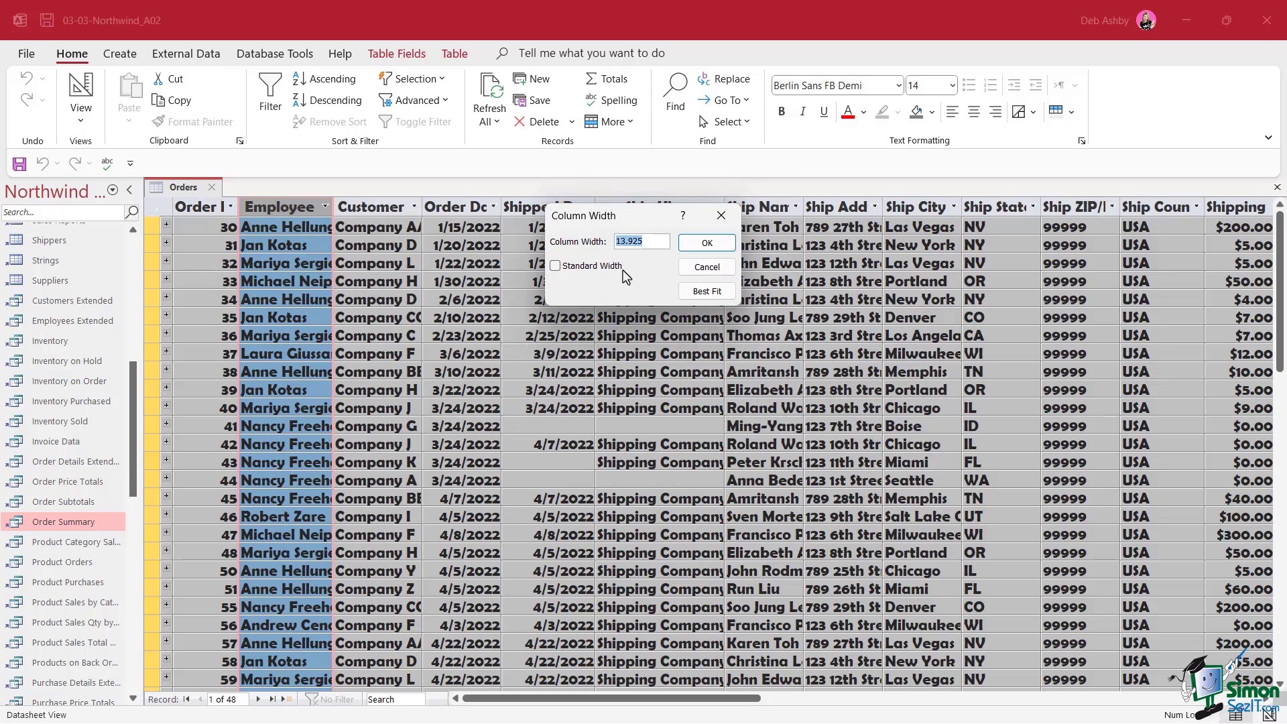
pyautogui.moveTo(626, 218); pyautogui.dragTo(552, 236)
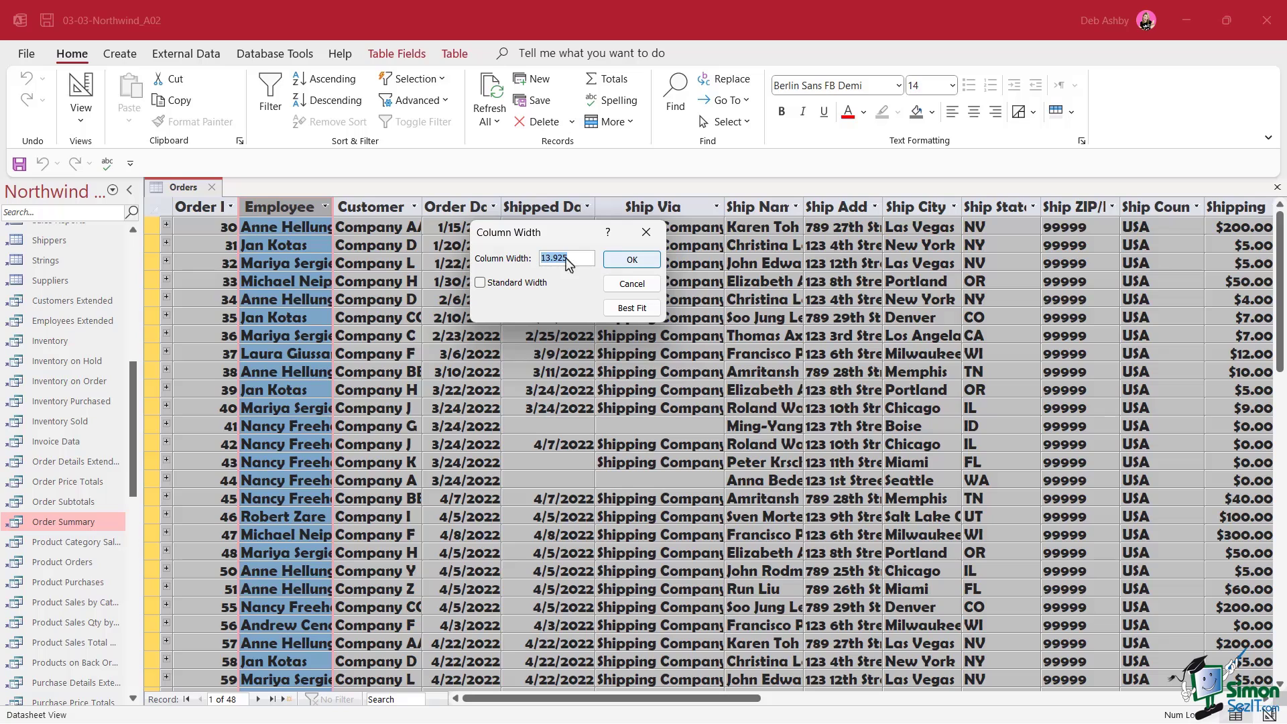
pyautogui.click(637, 316)
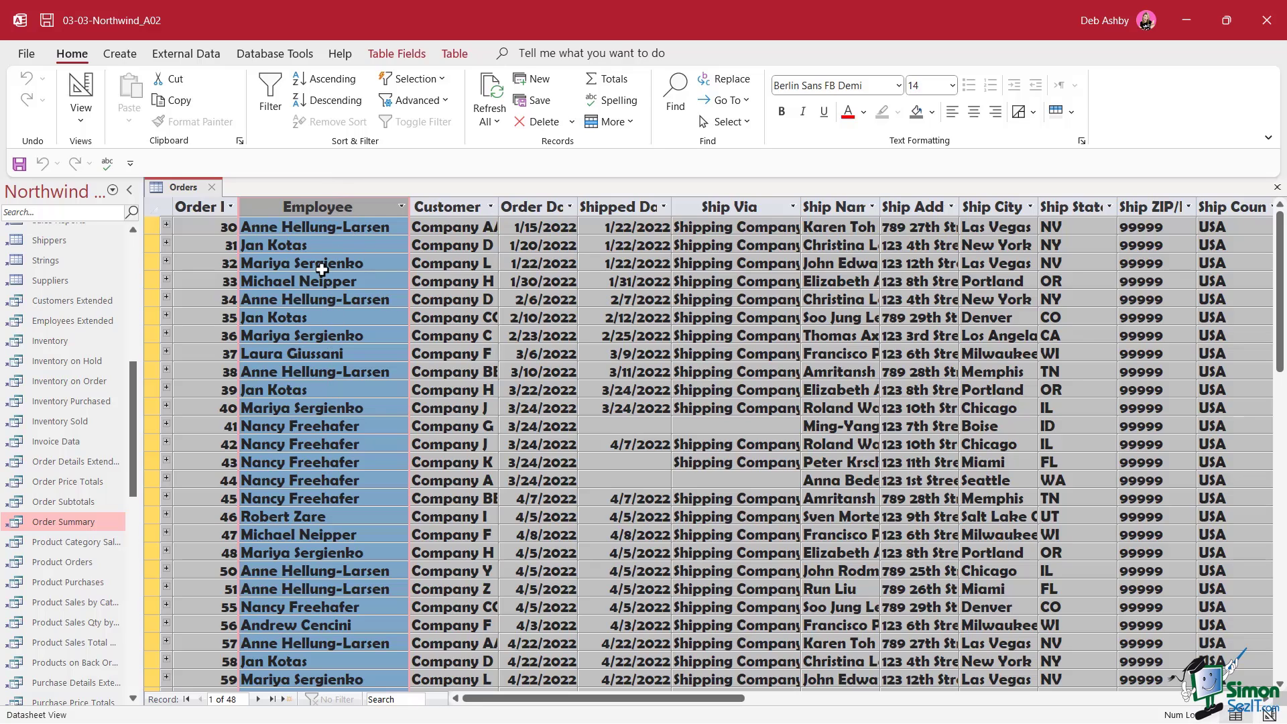
pyautogui.click(461, 246)
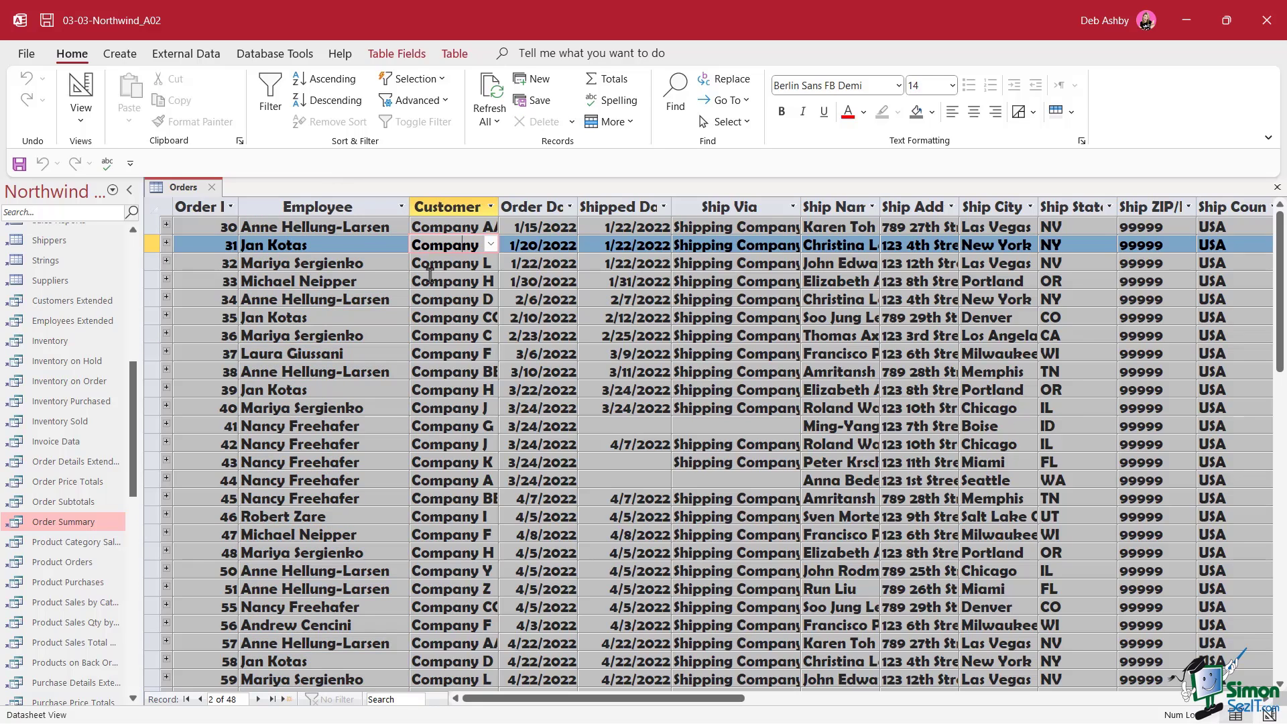
# Select all Orders columns from Order ID onward and best-fit their widths
pyautogui.click(188, 205)
pyautogui.moveTo(188, 205); pyautogui.dragTo(654, 232)
pyautogui.rightClick(542, 208)
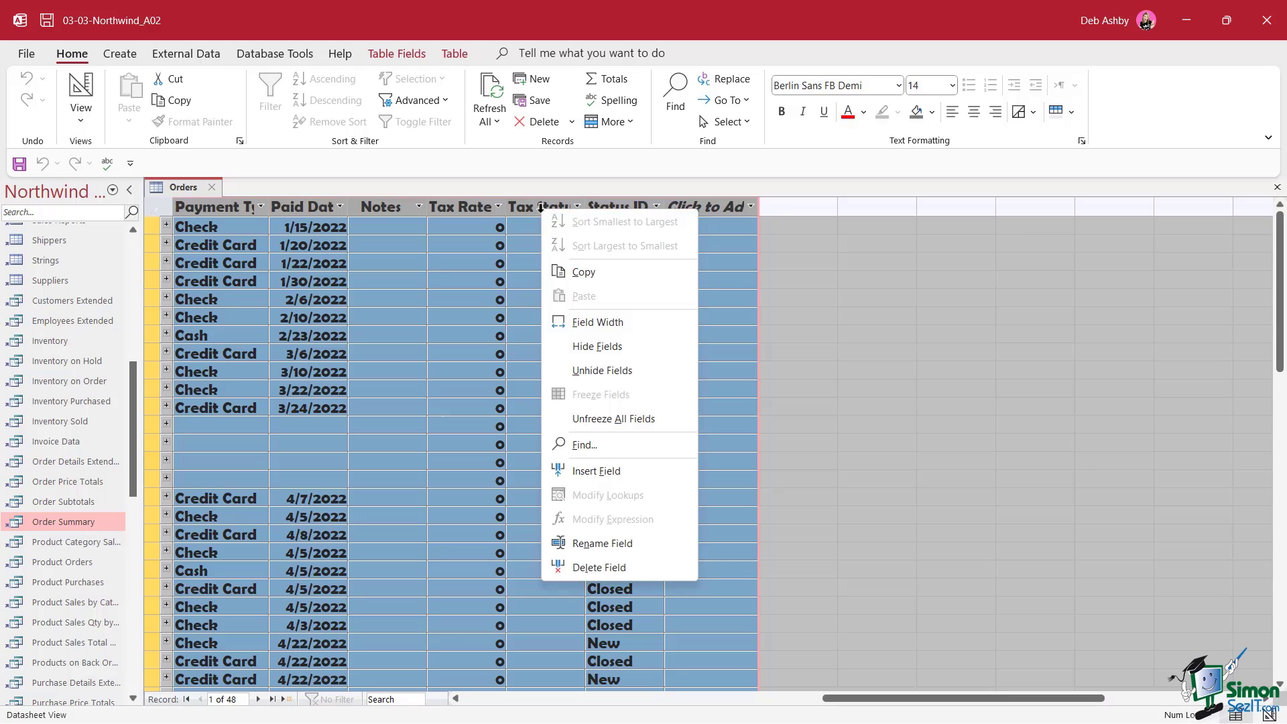
pyautogui.click(609, 324)
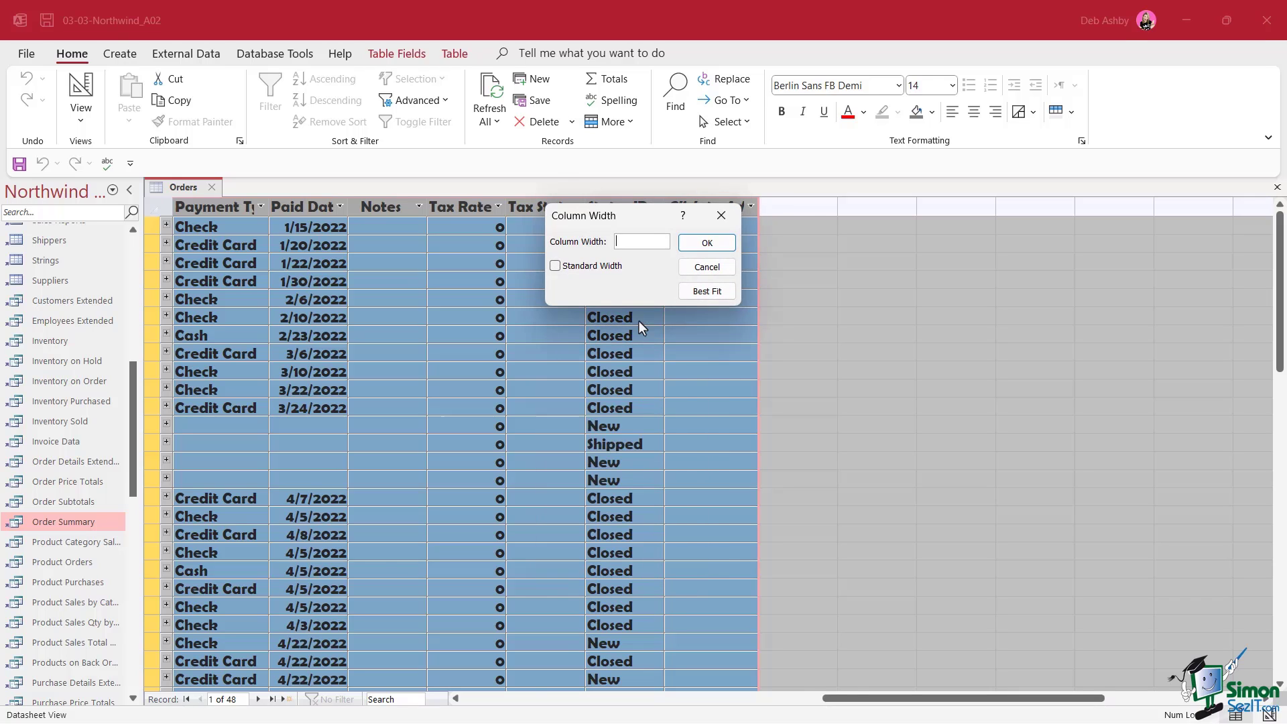
pyautogui.click(707, 291)
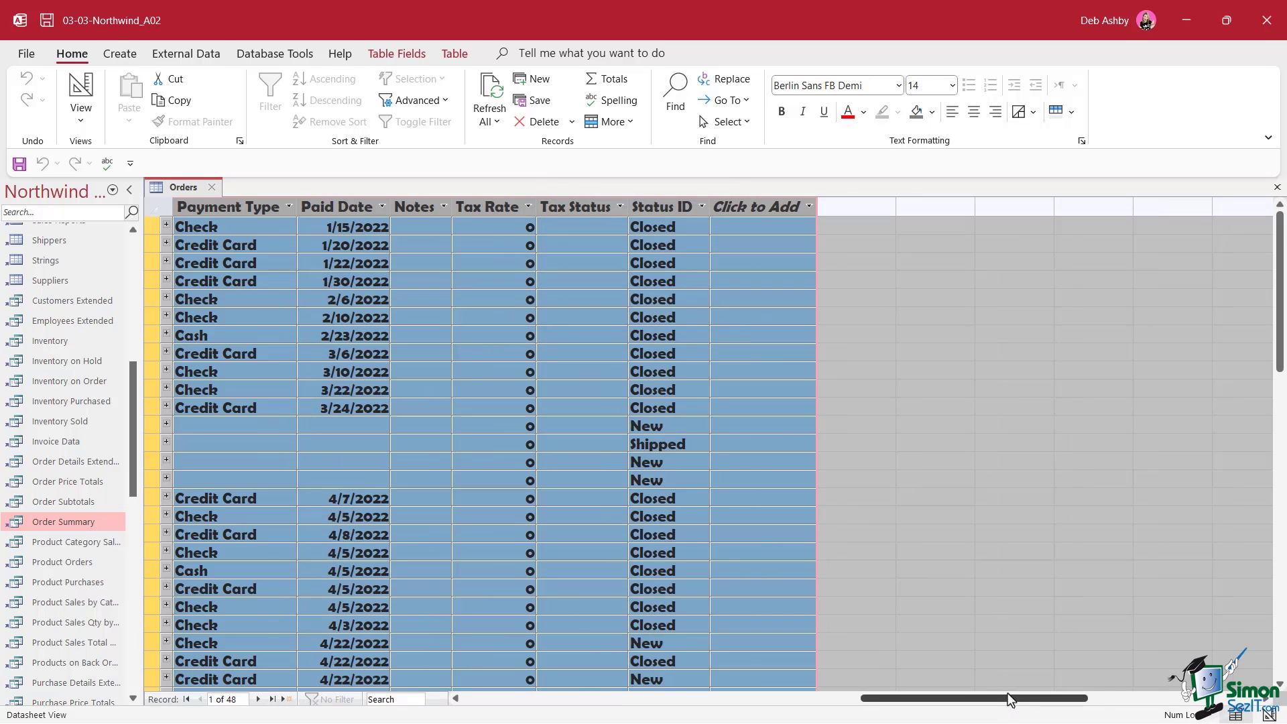
pyautogui.moveTo(1008, 705); pyautogui.dragTo(837, 706)
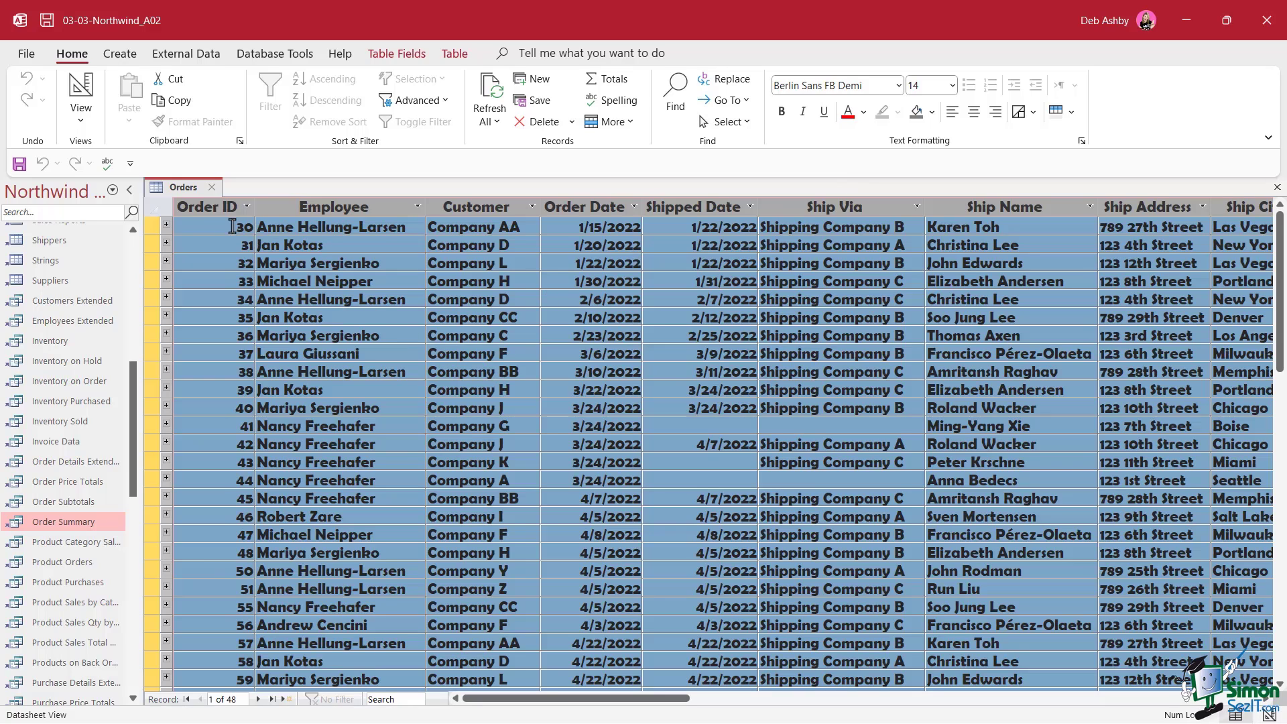
# Set the Orders row height to 25 from a record selector's Row Height option
pyautogui.click(148, 242)
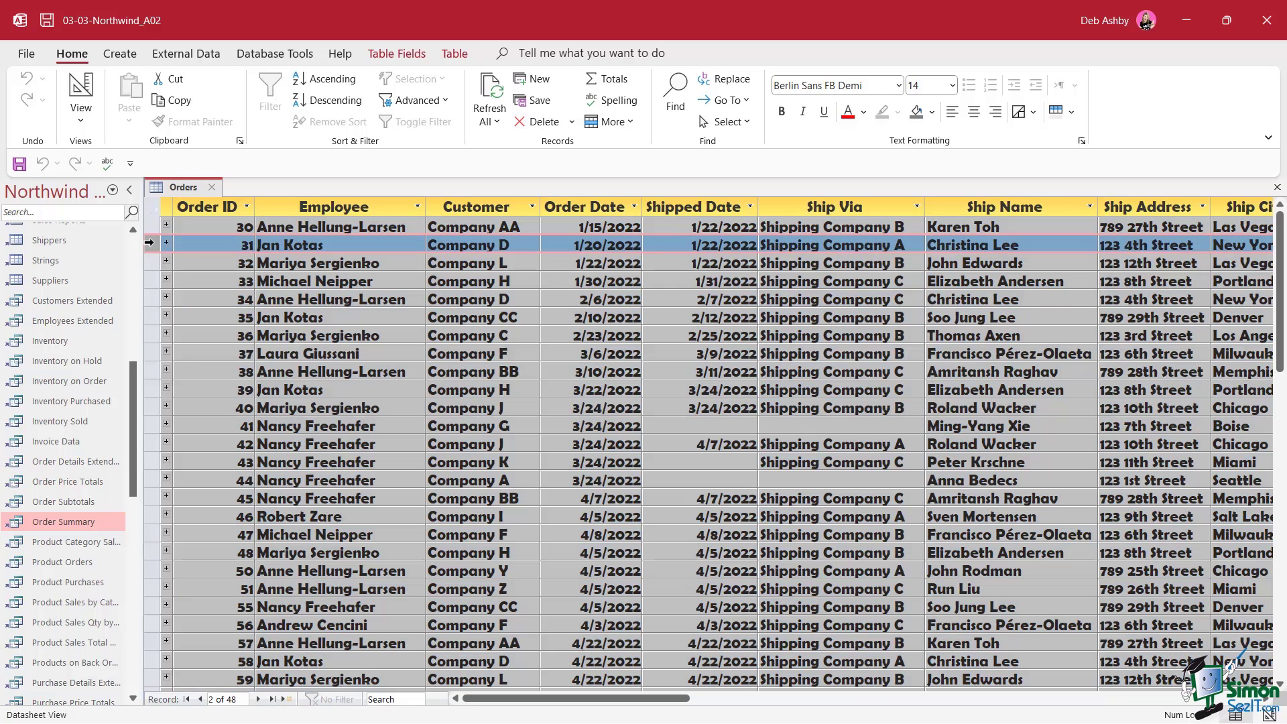
pyautogui.rightClick(149, 242)
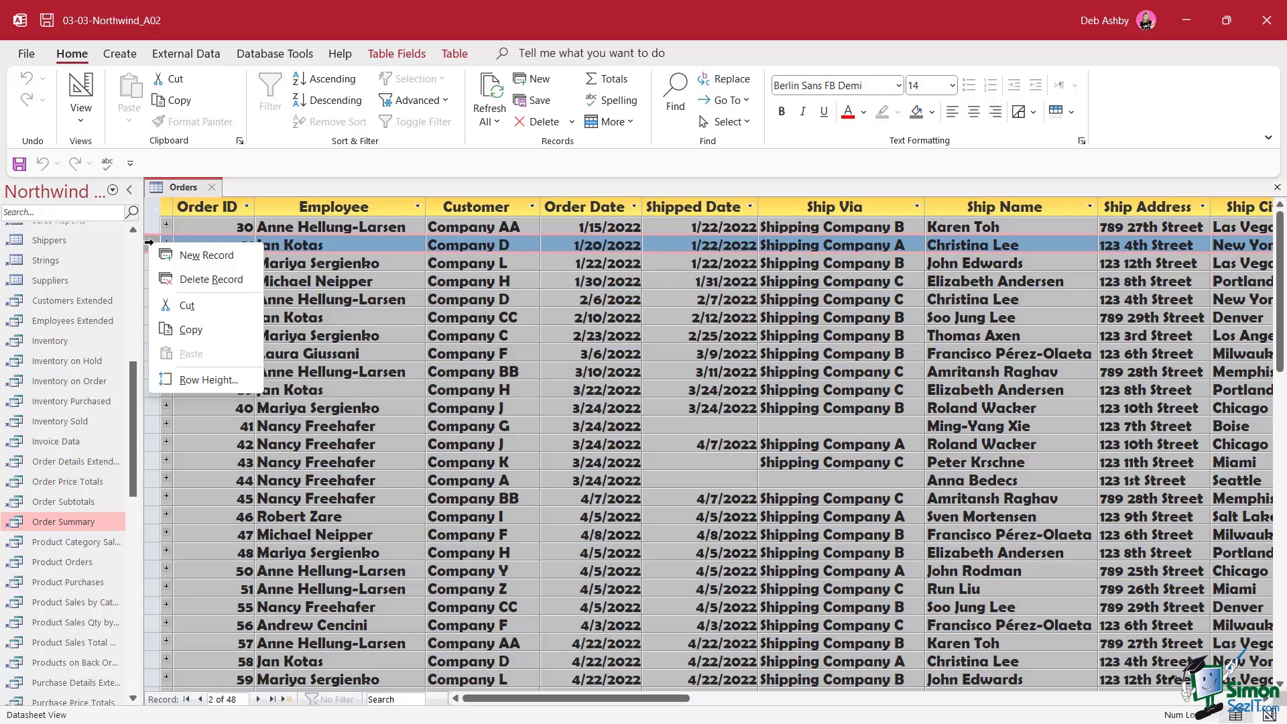
pyautogui.click(226, 386)
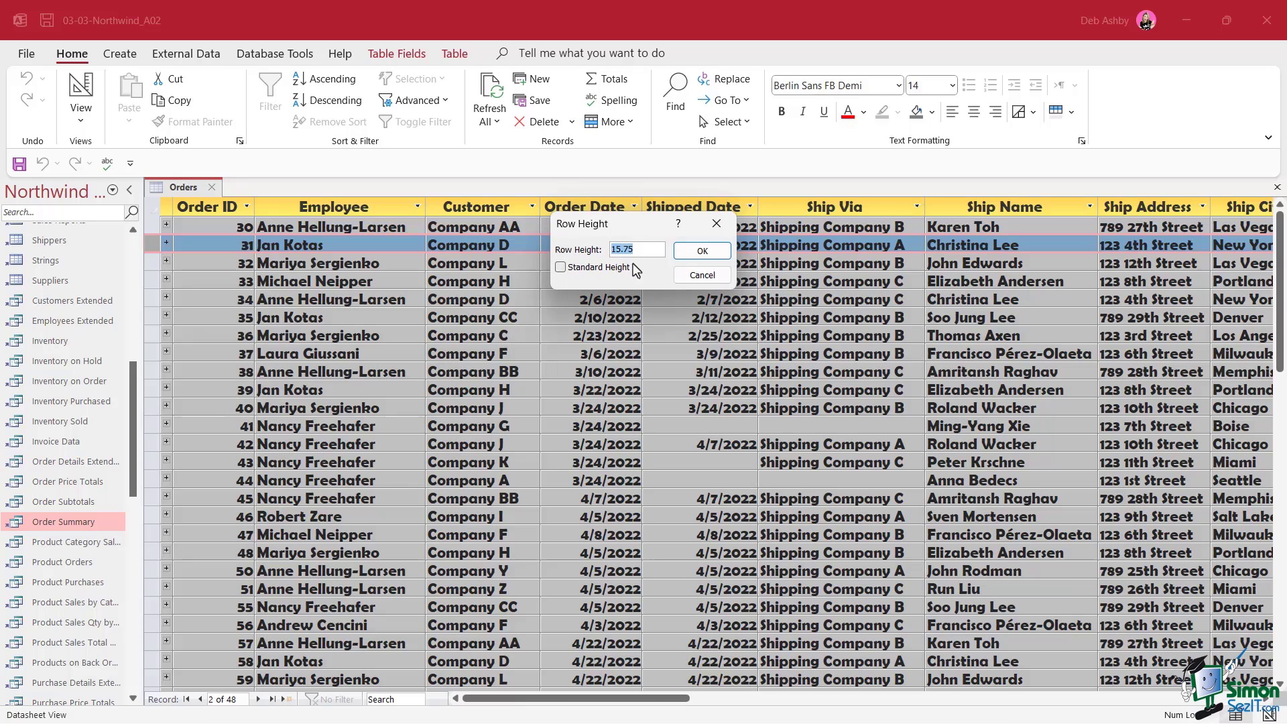
pyautogui.write('25')
pyautogui.press('Return')
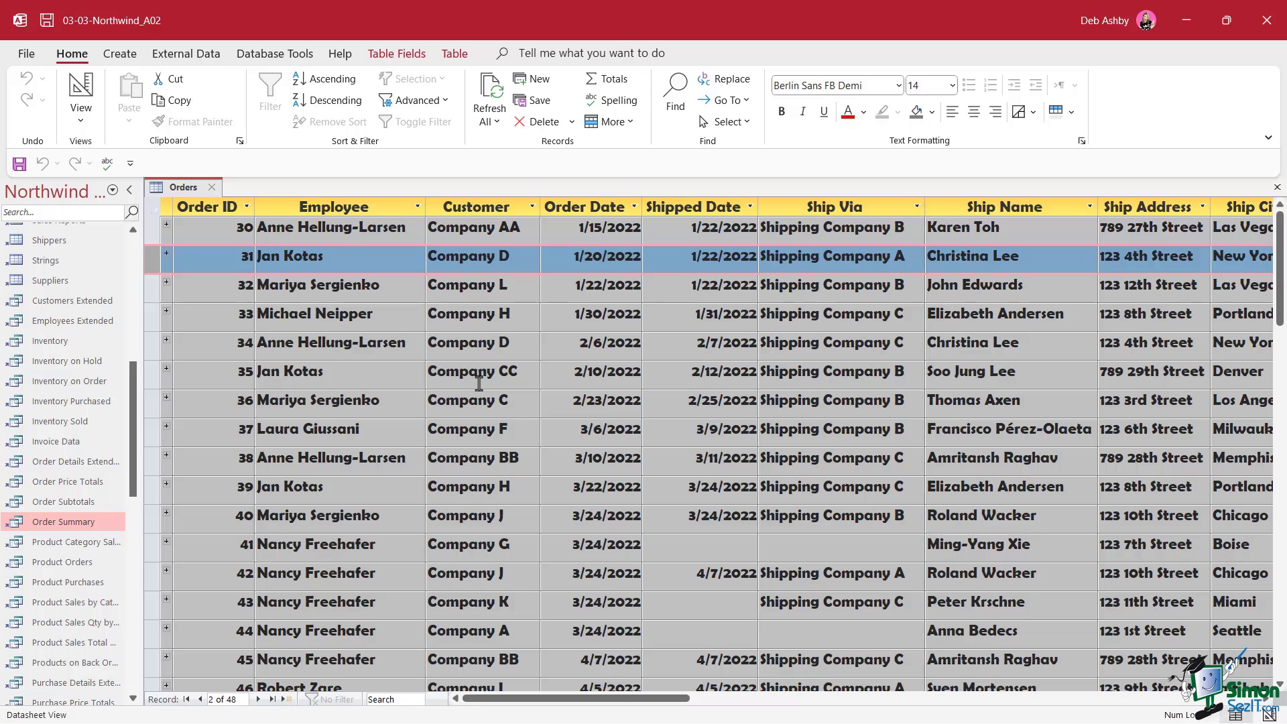
# Reset all Orders rows to Standard Height
pyautogui.rightClick(153, 259)
pyautogui.click(201, 400)
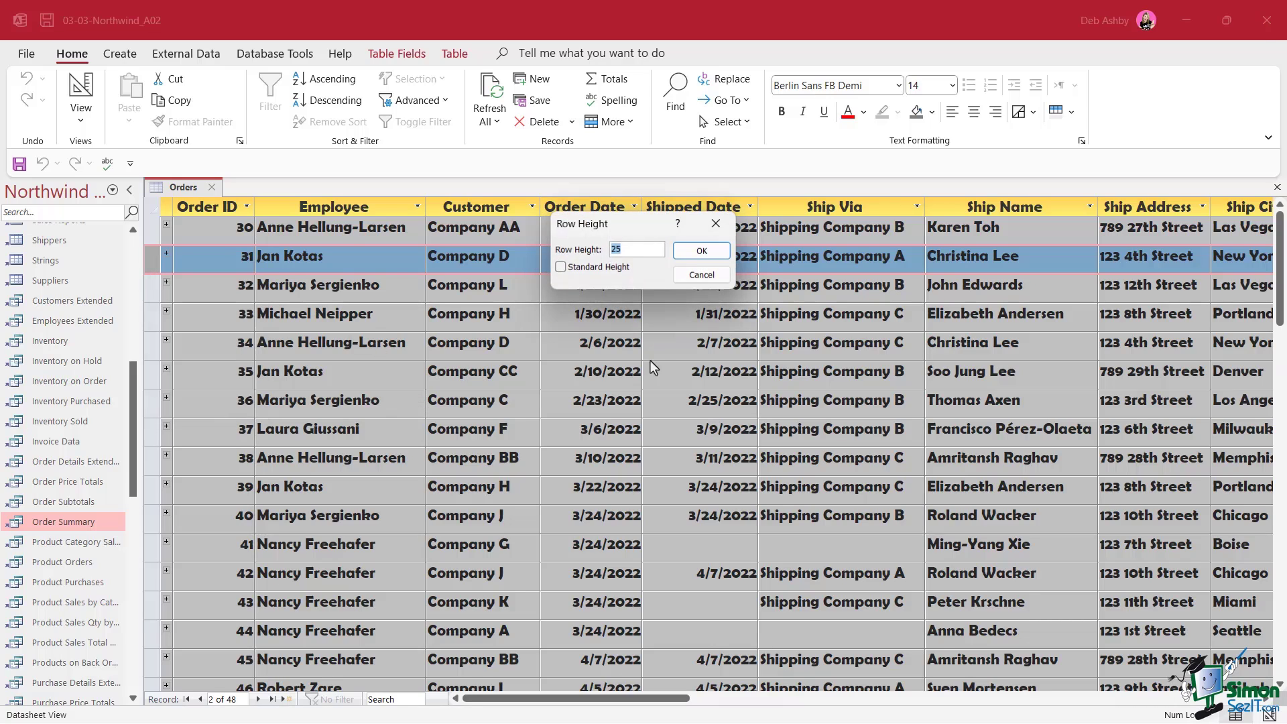
pyautogui.click(560, 267)
pyautogui.click(702, 251)
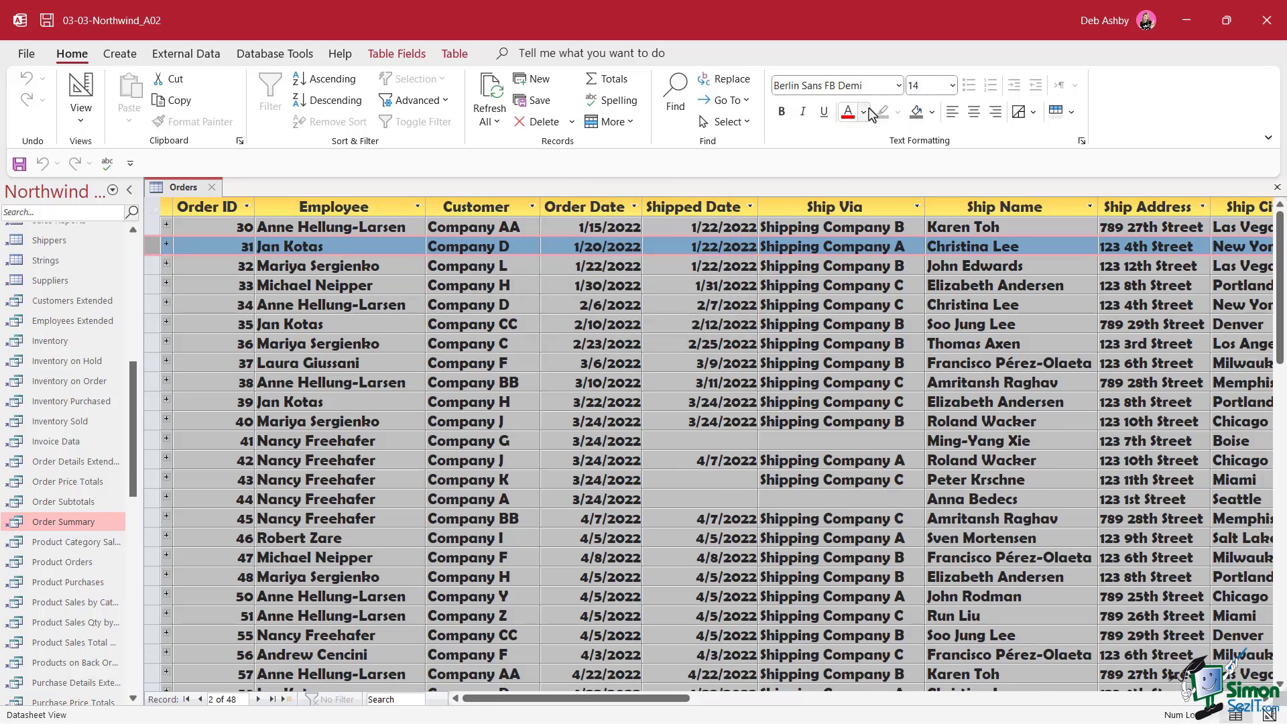
# Switch the Orders datasheet font from Berlin Sans FB Demi back to Calibri (Detail)
pyautogui.click(899, 85)
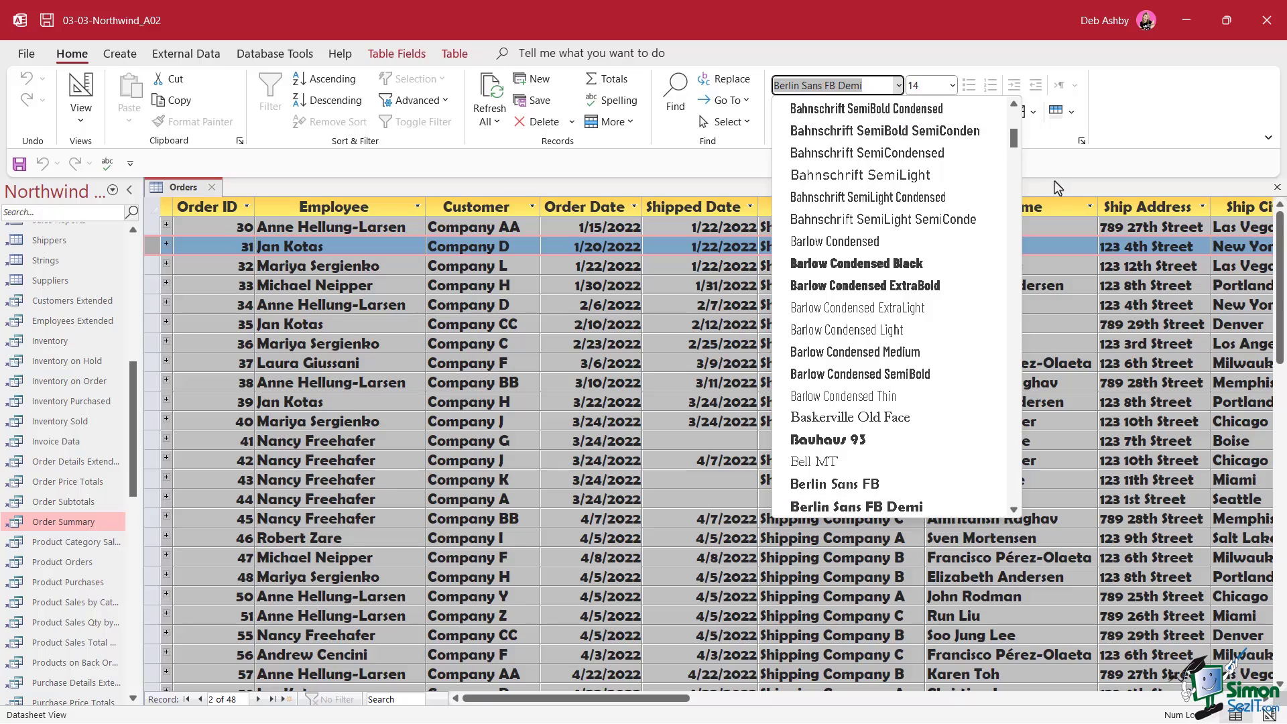
pyautogui.moveTo(1012, 138); pyautogui.dragTo(1012, 121)
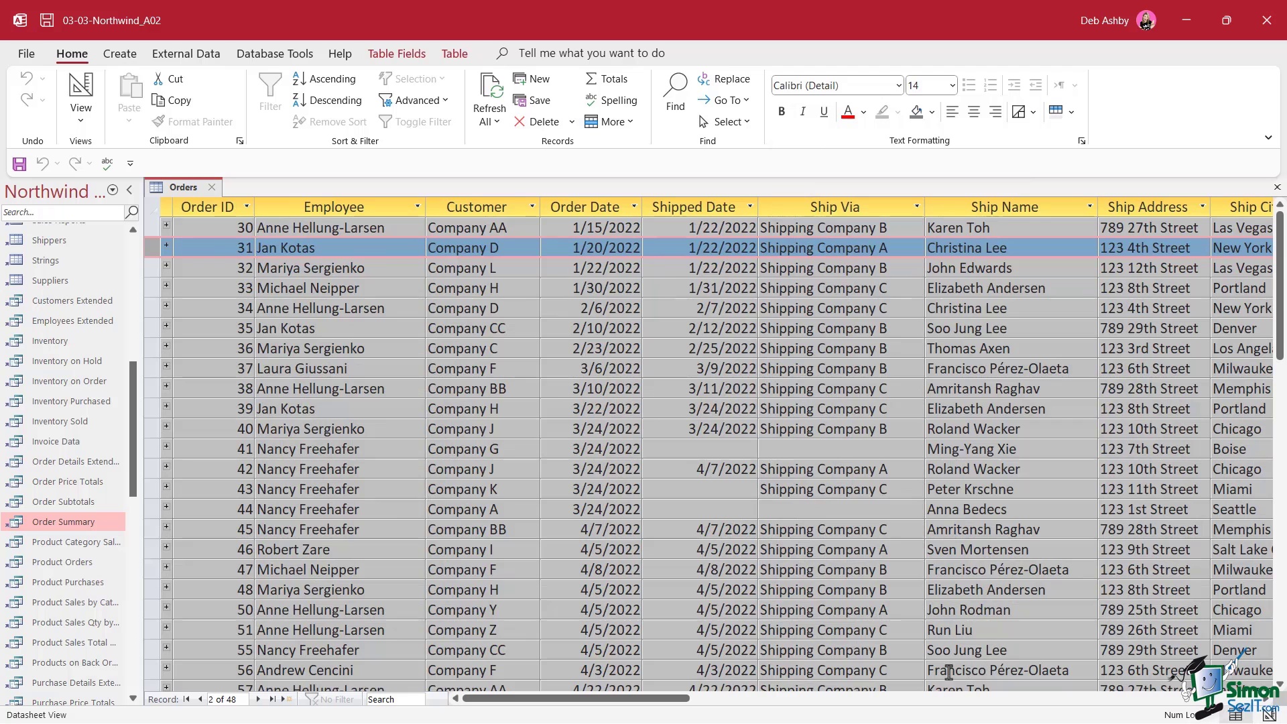
pyautogui.moveTo(654, 701); pyautogui.dragTo(770, 701)
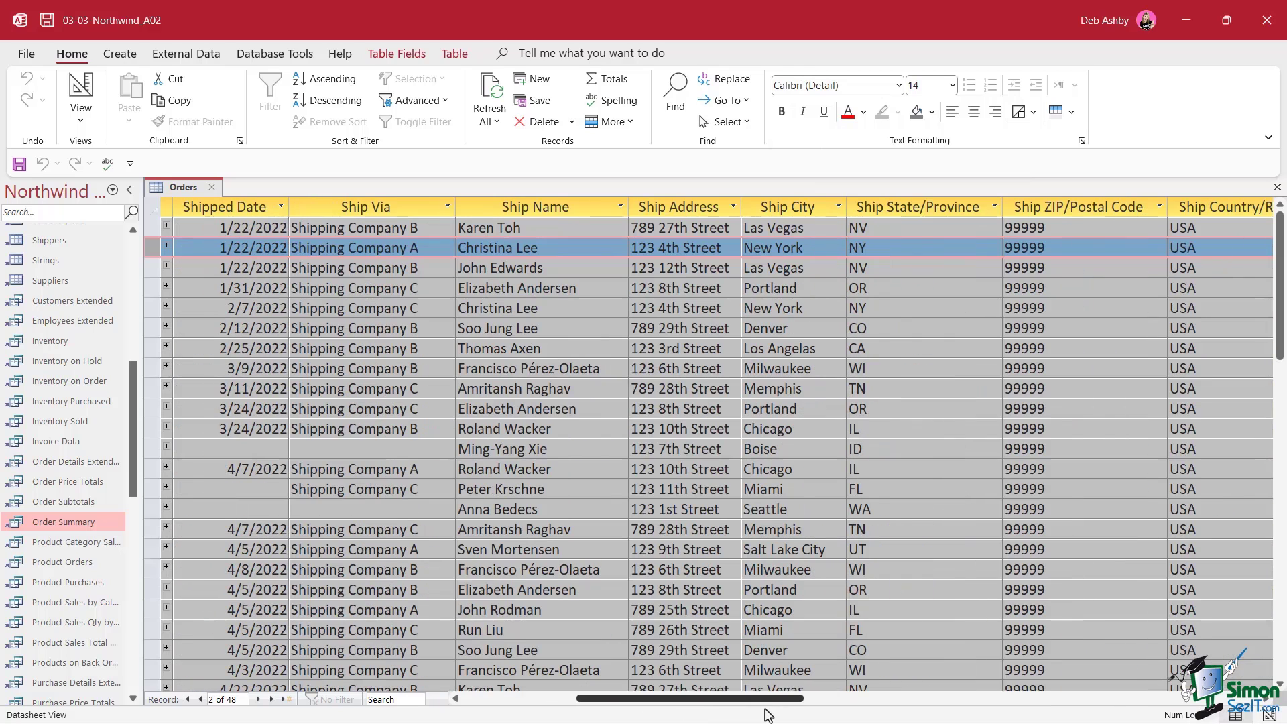
pyautogui.click(788, 205)
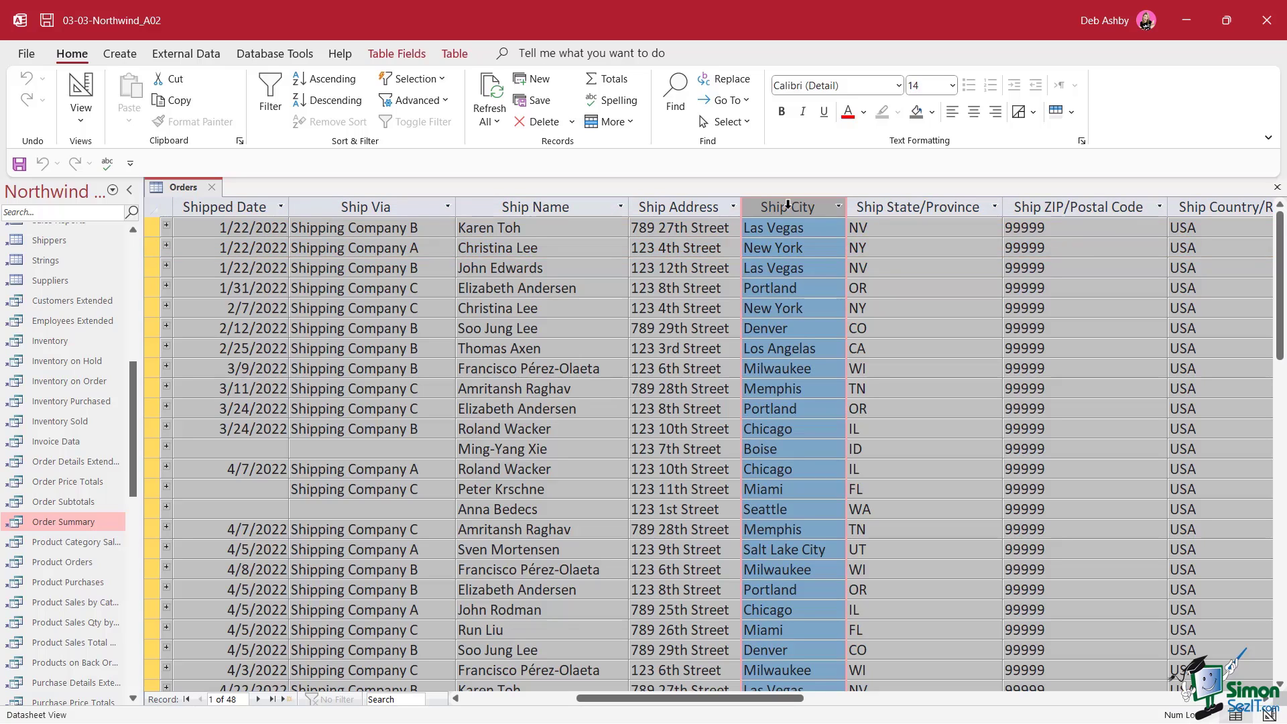
pyautogui.click(782, 114)
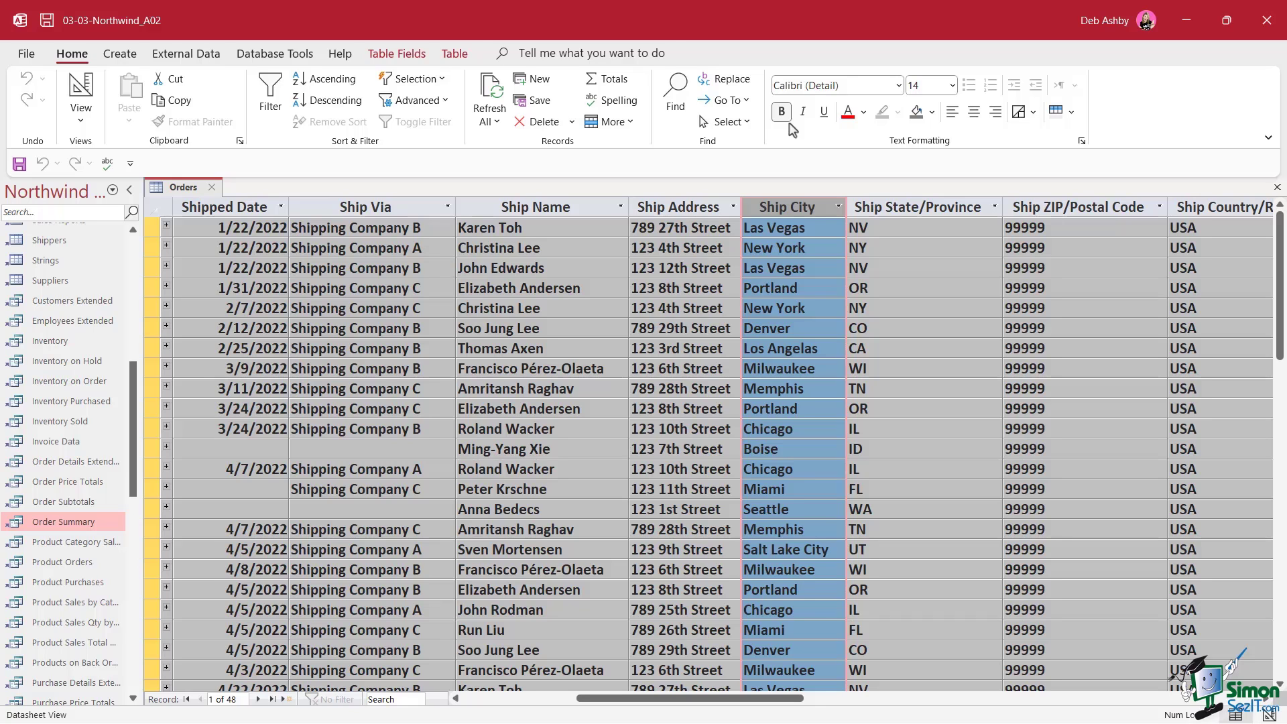
pyautogui.click(782, 114)
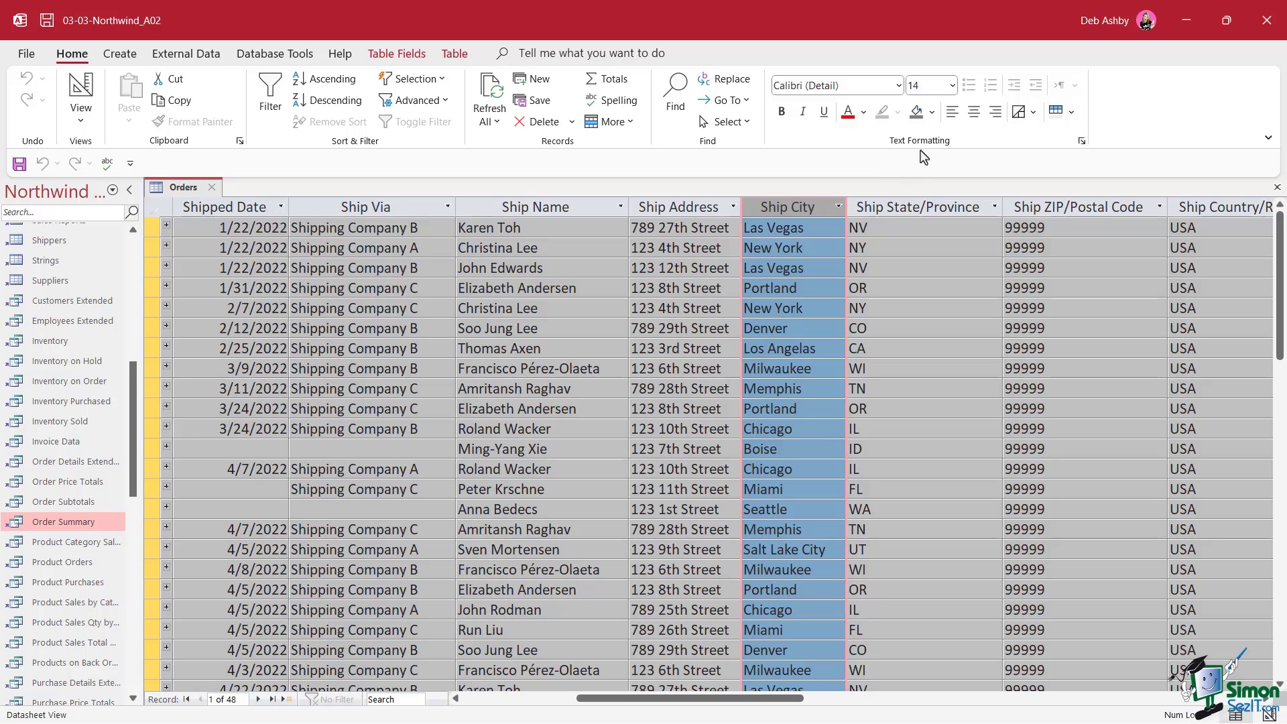
pyautogui.click(975, 111)
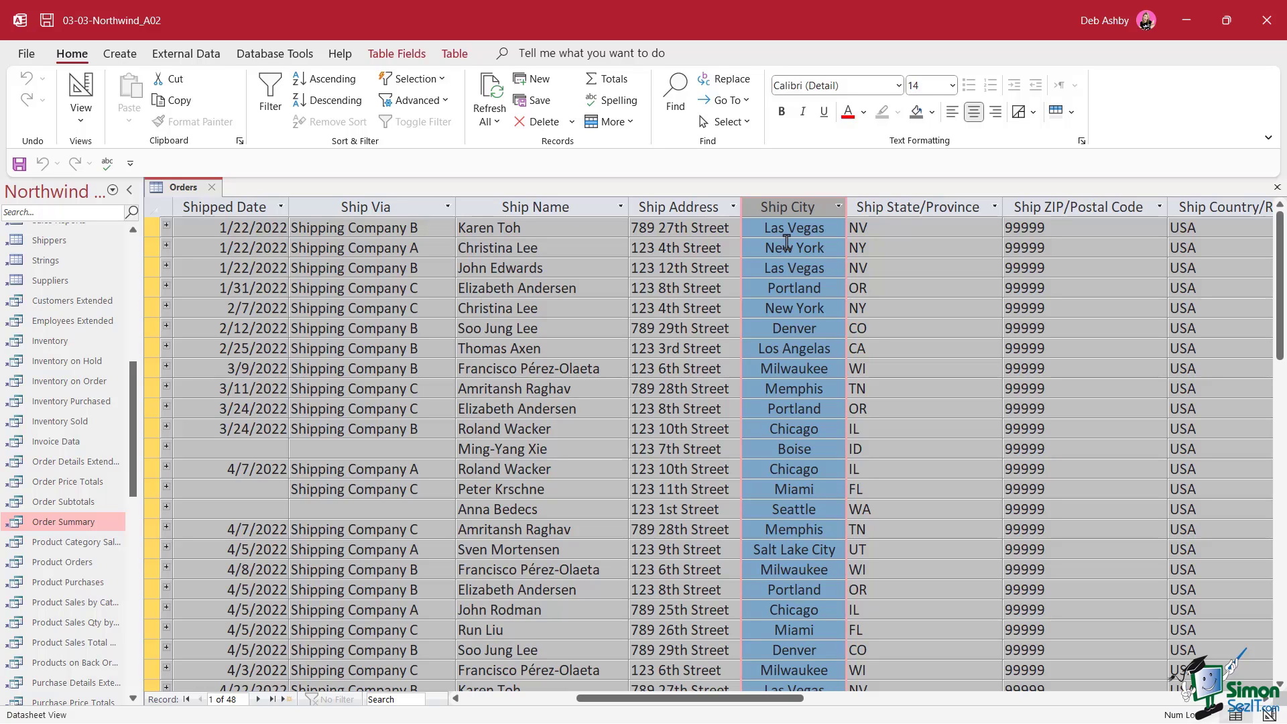
pyautogui.hotkey('ctrl', 'l')
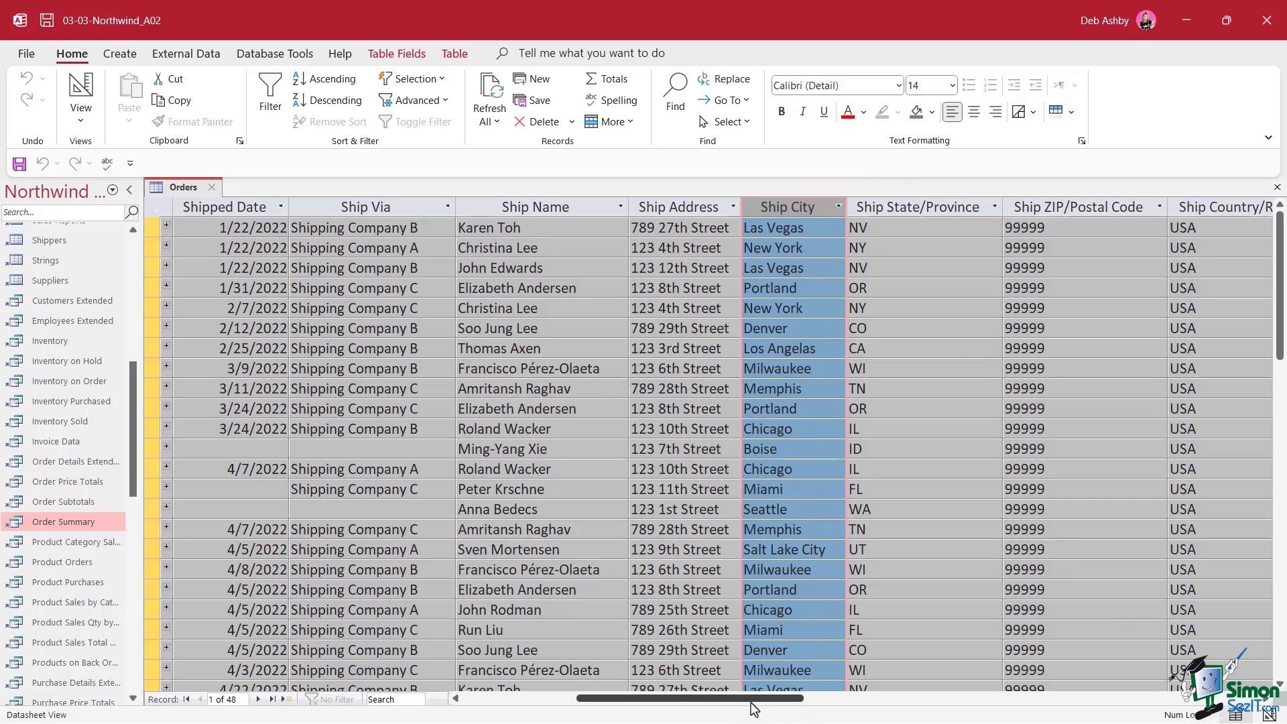
pyautogui.moveTo(788, 707); pyautogui.dragTo(673, 707)
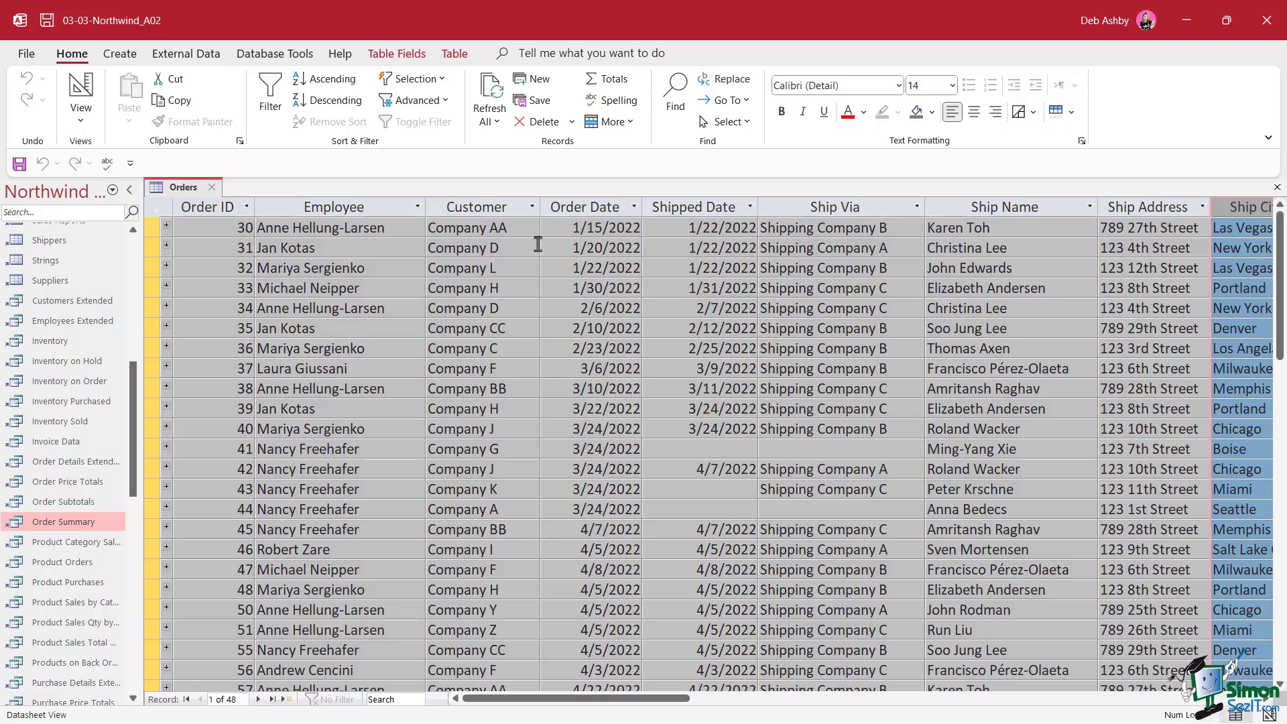
# View the Orders table's fields and data types in Design View, then return to Datasheet View
pyautogui.rightClick(180, 188)
pyautogui.click(224, 277)
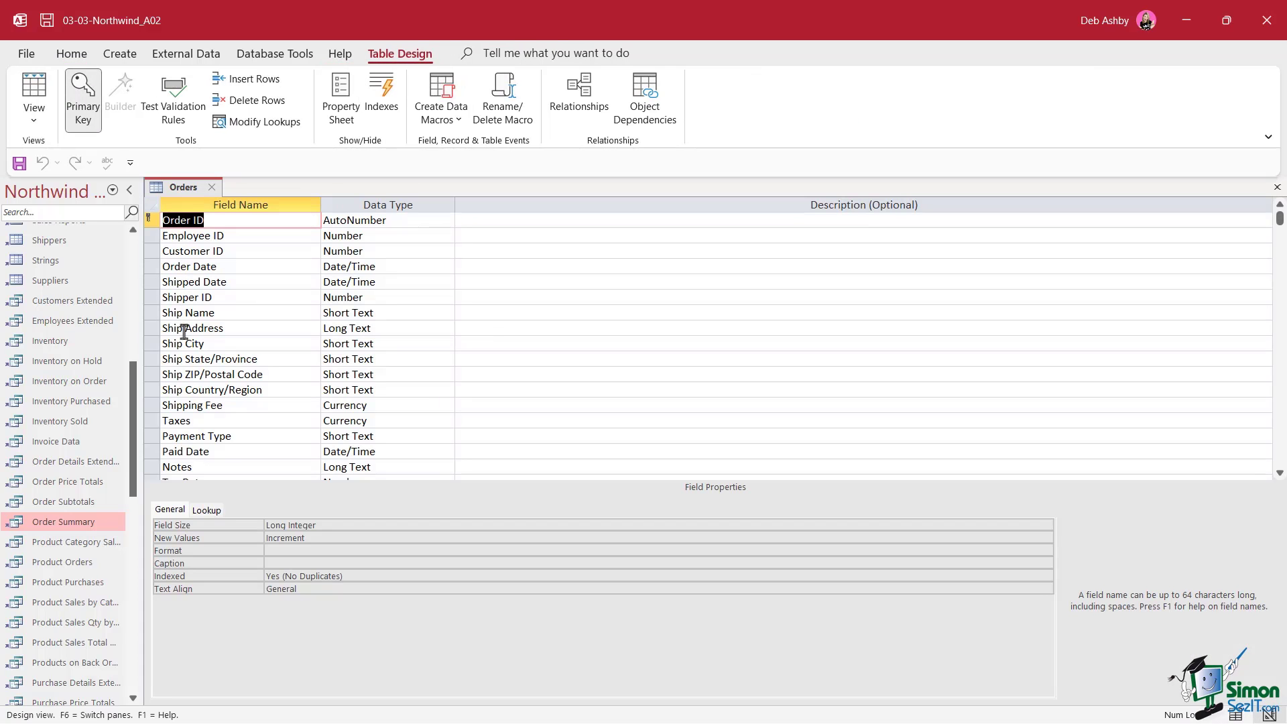
pyautogui.rightClick(183, 187)
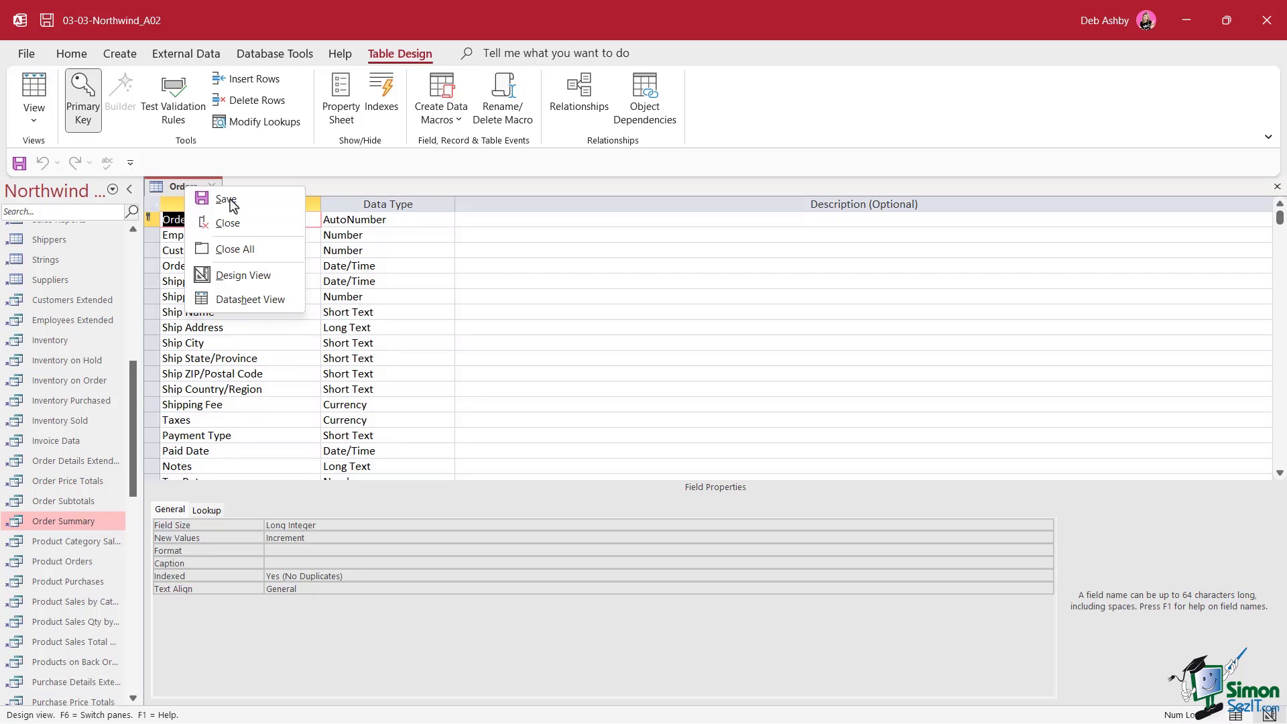
pyautogui.click(253, 303)
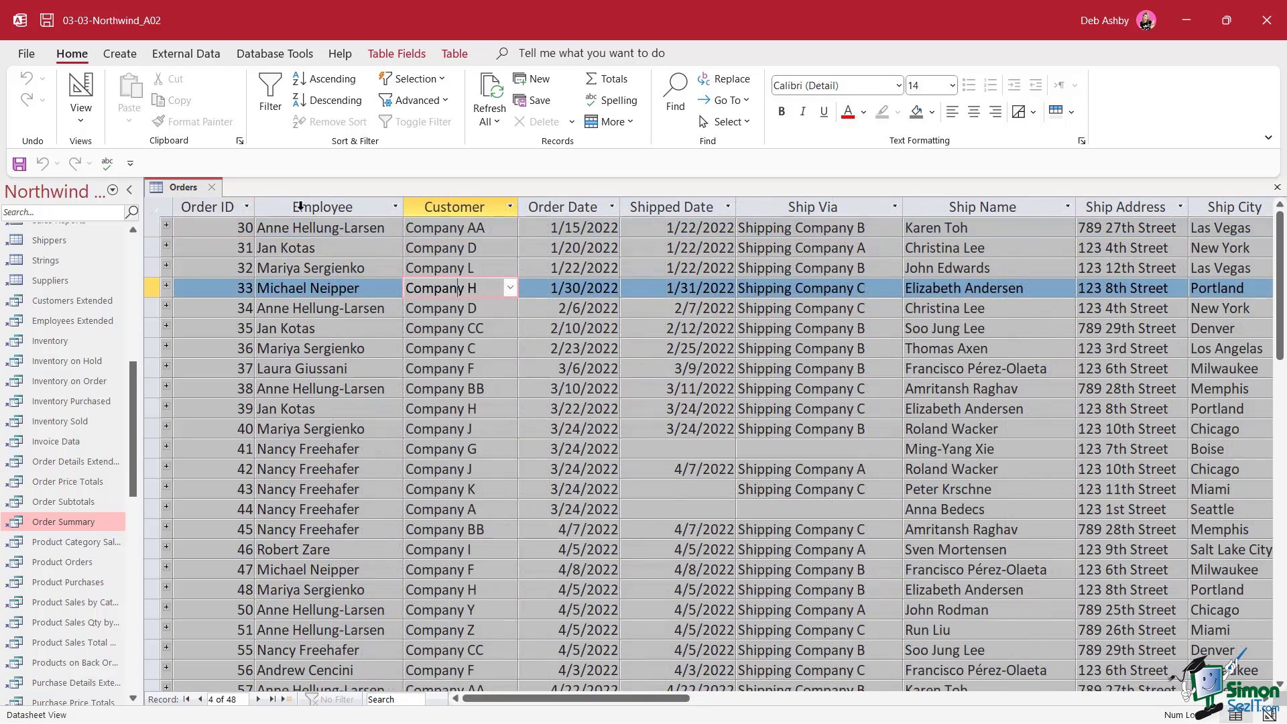
# Best-fit the Employee column so full employee names show, then select the Ship City column
pyautogui.click(301, 206)
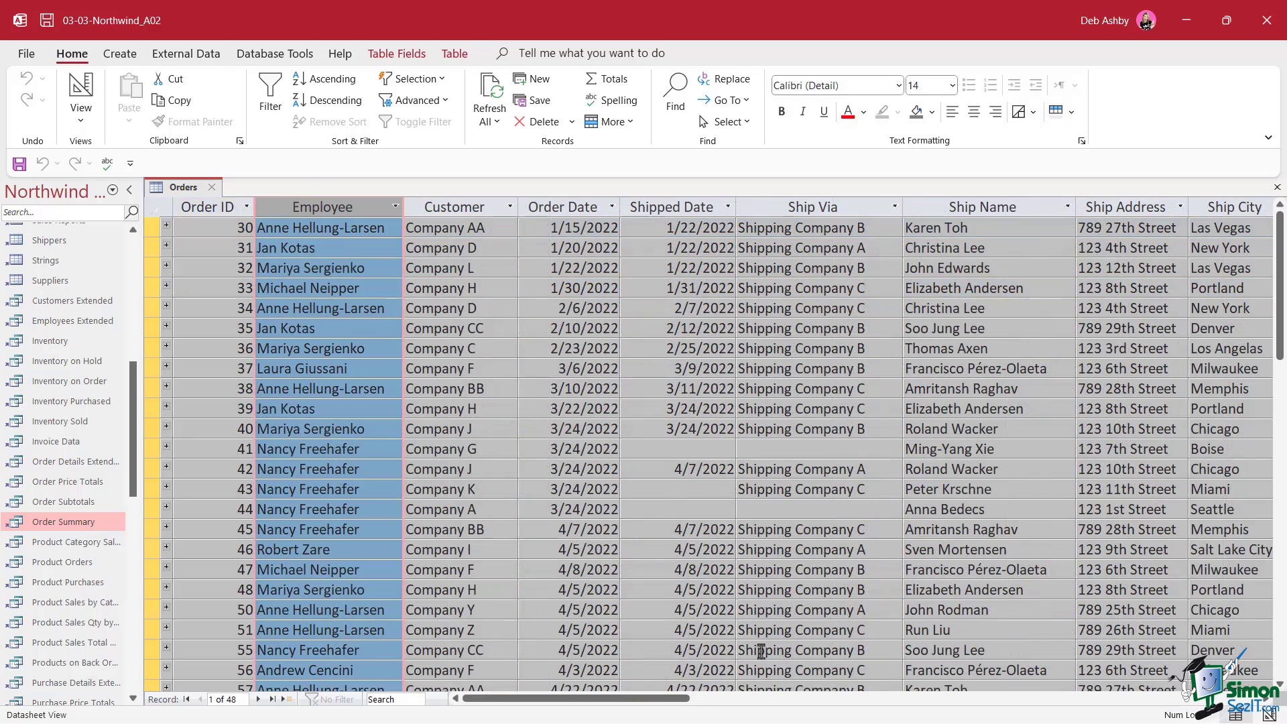
pyautogui.moveTo(649, 704); pyautogui.dragTo(896, 685)
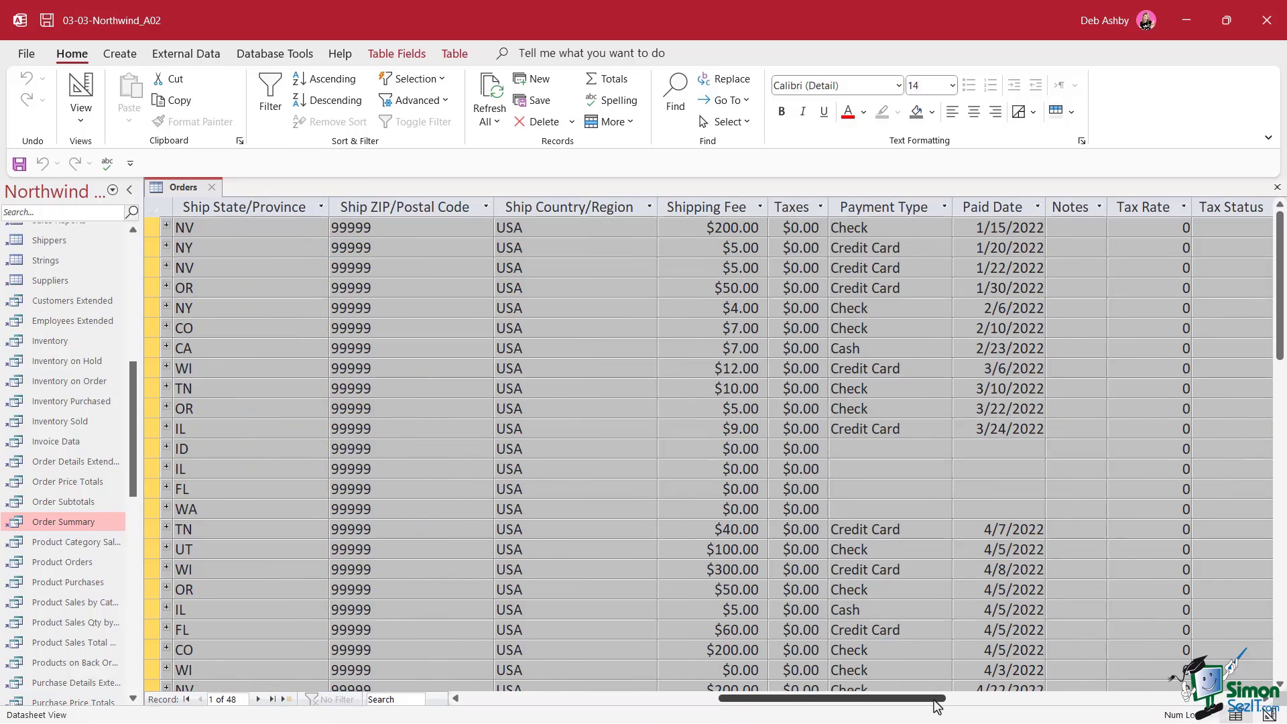
pyautogui.moveTo(937, 705); pyautogui.dragTo(688, 705)
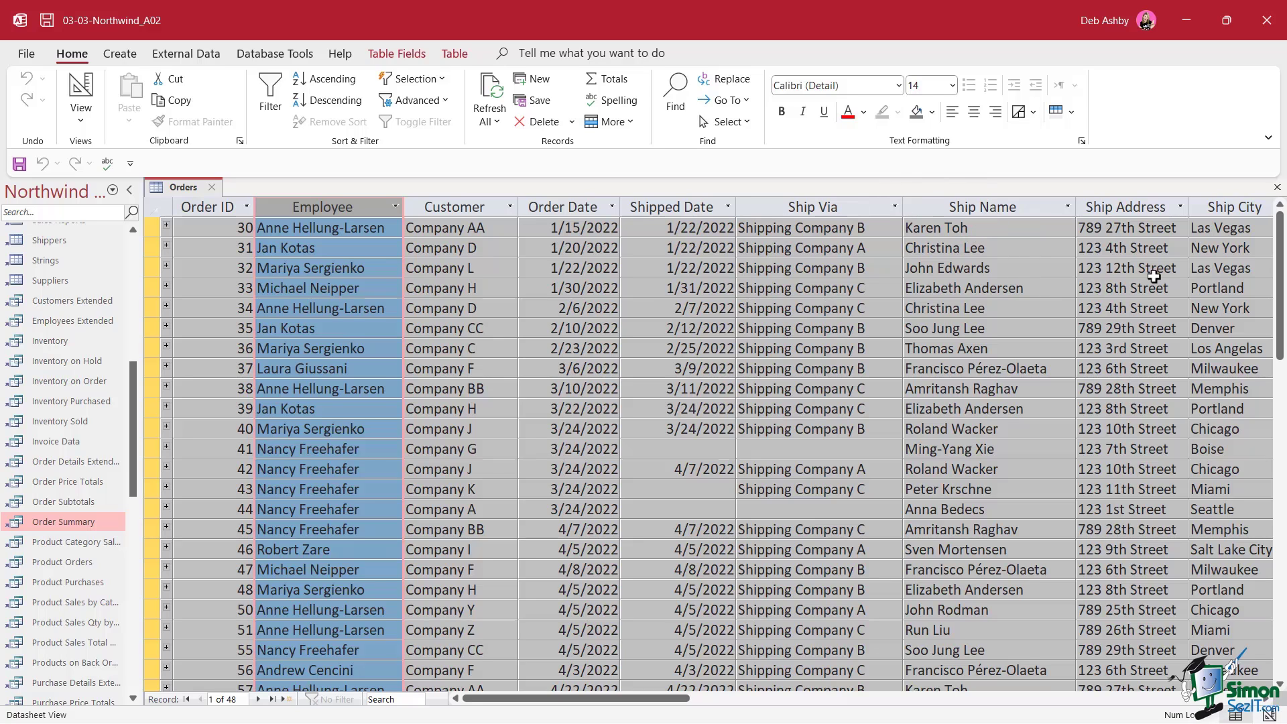
pyautogui.click(1219, 207)
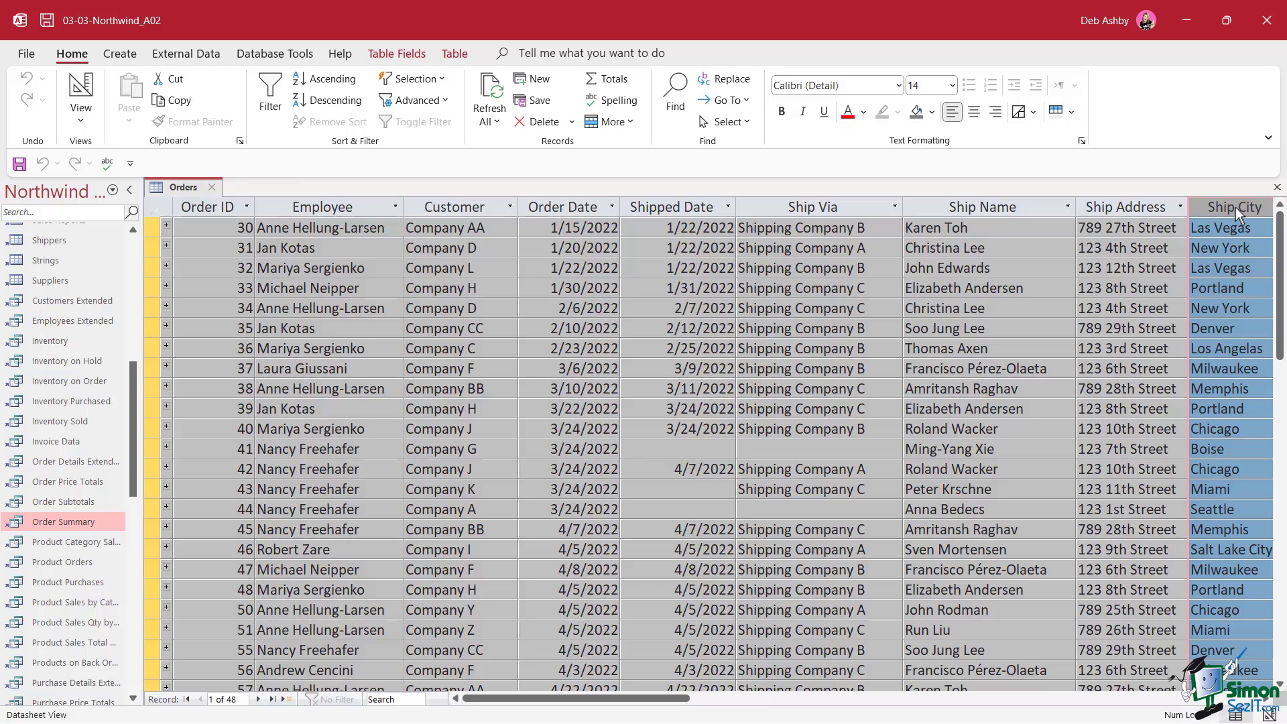
# Move Ship City between Employee and Customer, then switch Orders to Design View
pyautogui.moveTo(1236, 207); pyautogui.dragTo(875, 224)
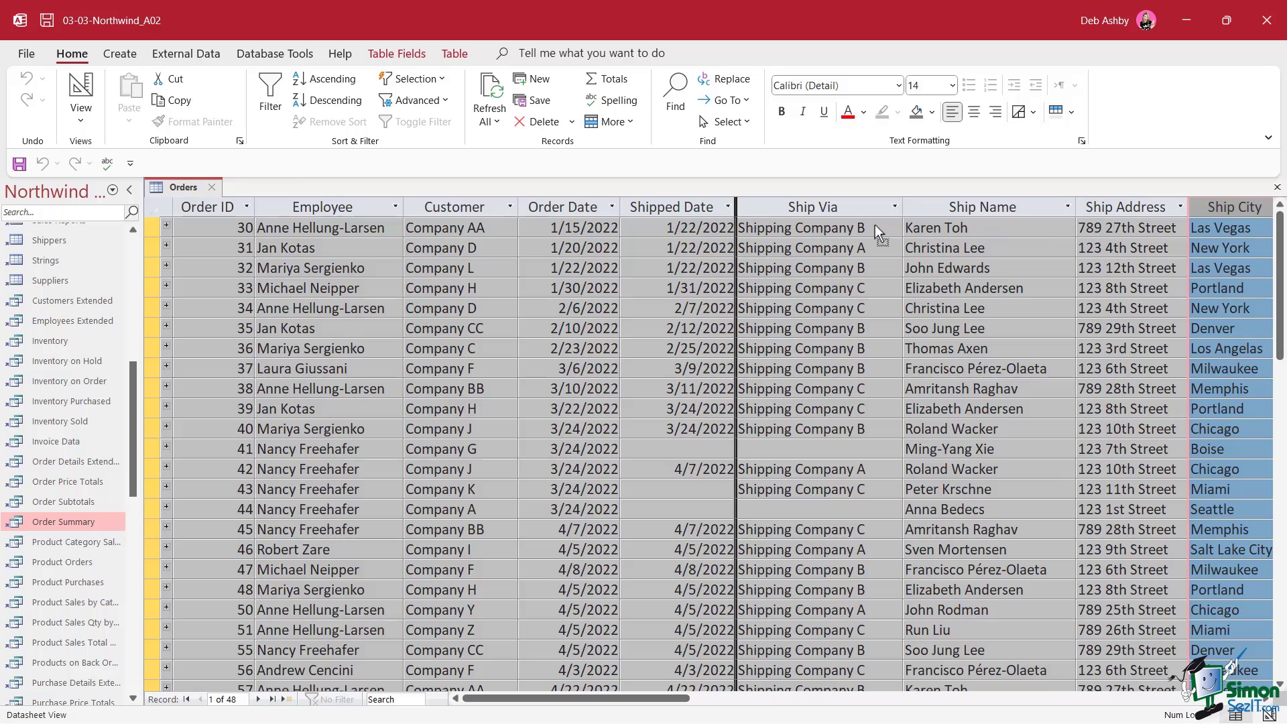
pyautogui.moveTo(769, 224); pyautogui.dragTo(411, 239)
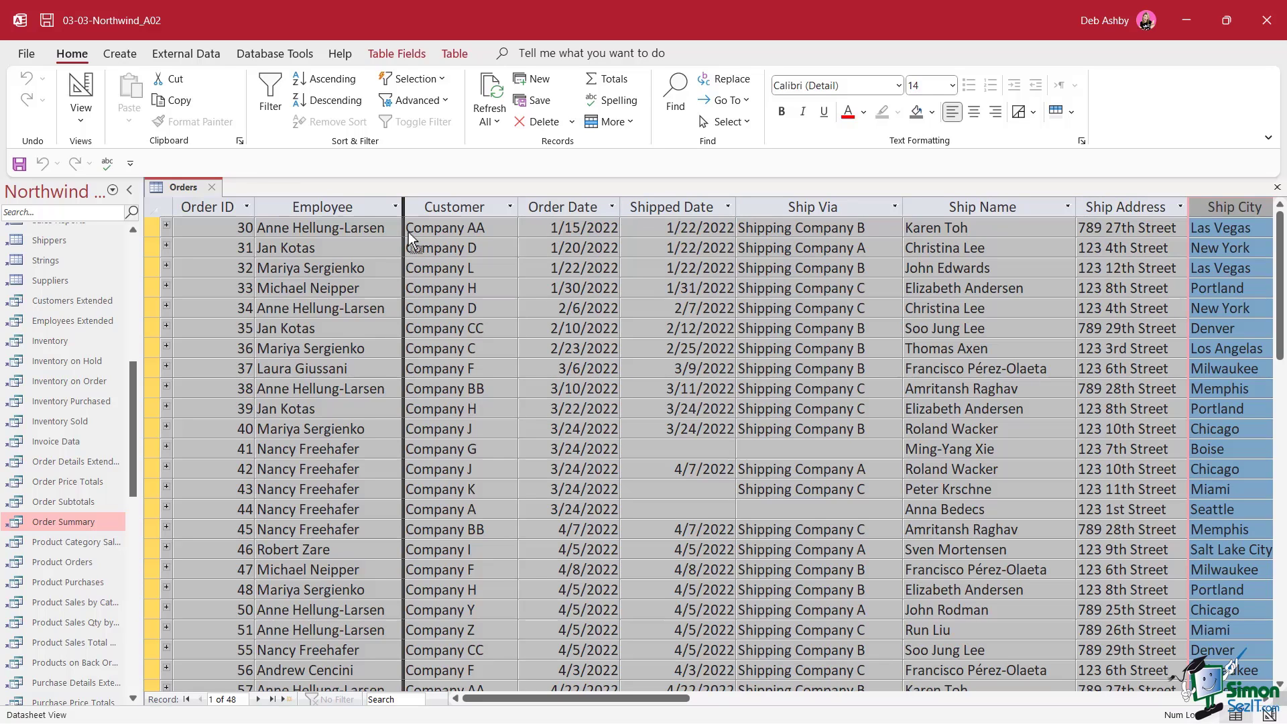
pyautogui.moveTo(410, 238); pyautogui.dragTo(410, 238)
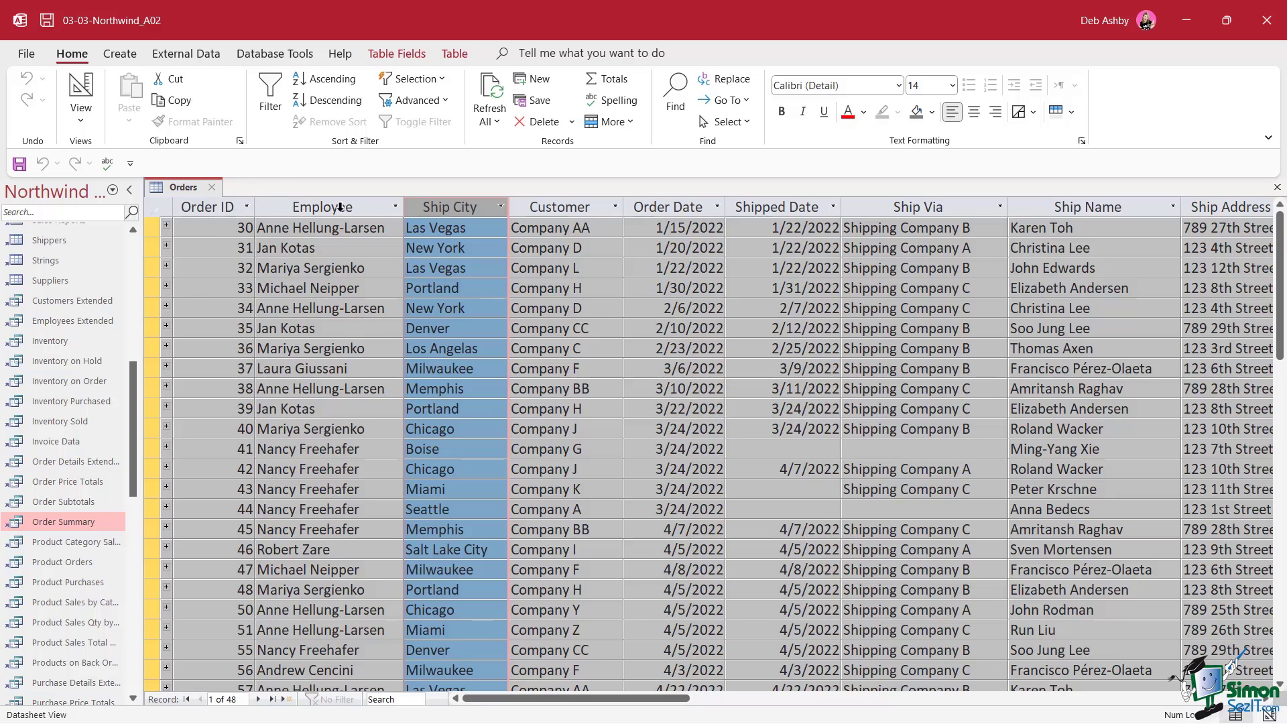
pyautogui.rightClick(184, 188)
pyautogui.click(242, 275)
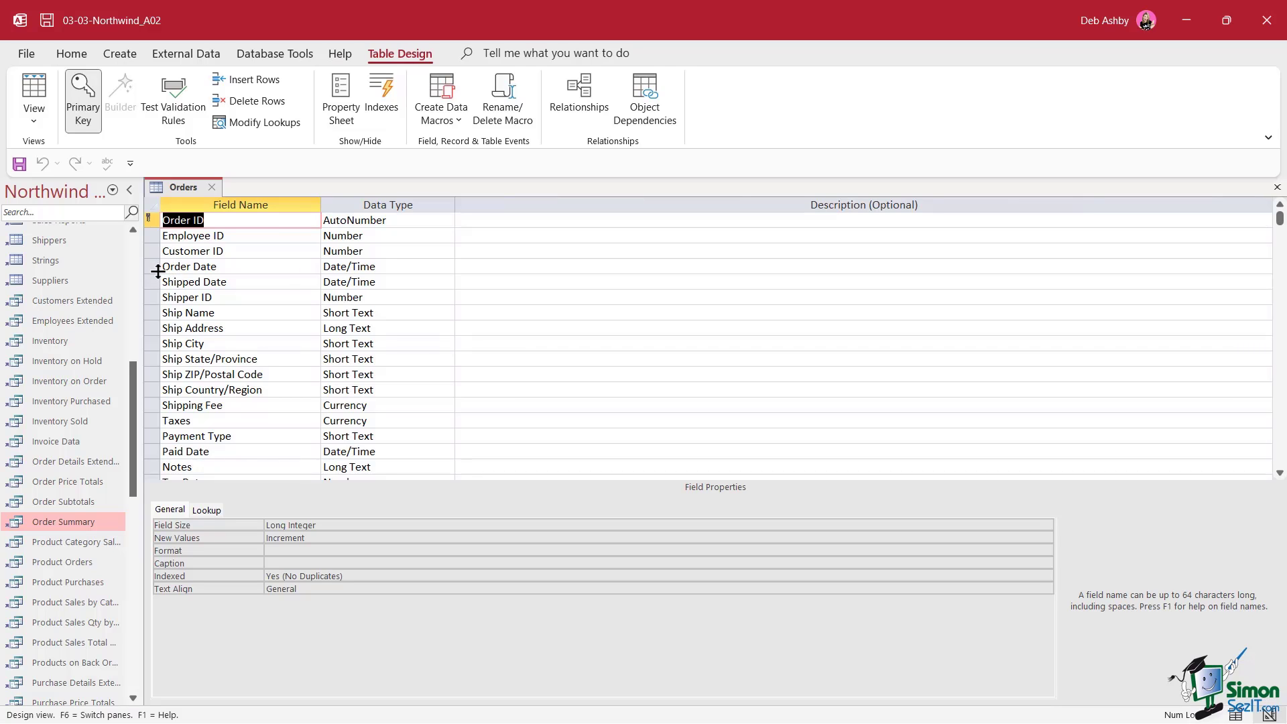
# Return Orders to Datasheet View, keeping Customer, Order Date and Shipped Date right after Ship City
pyautogui.rightClick(183, 188)
pyautogui.click(246, 300)
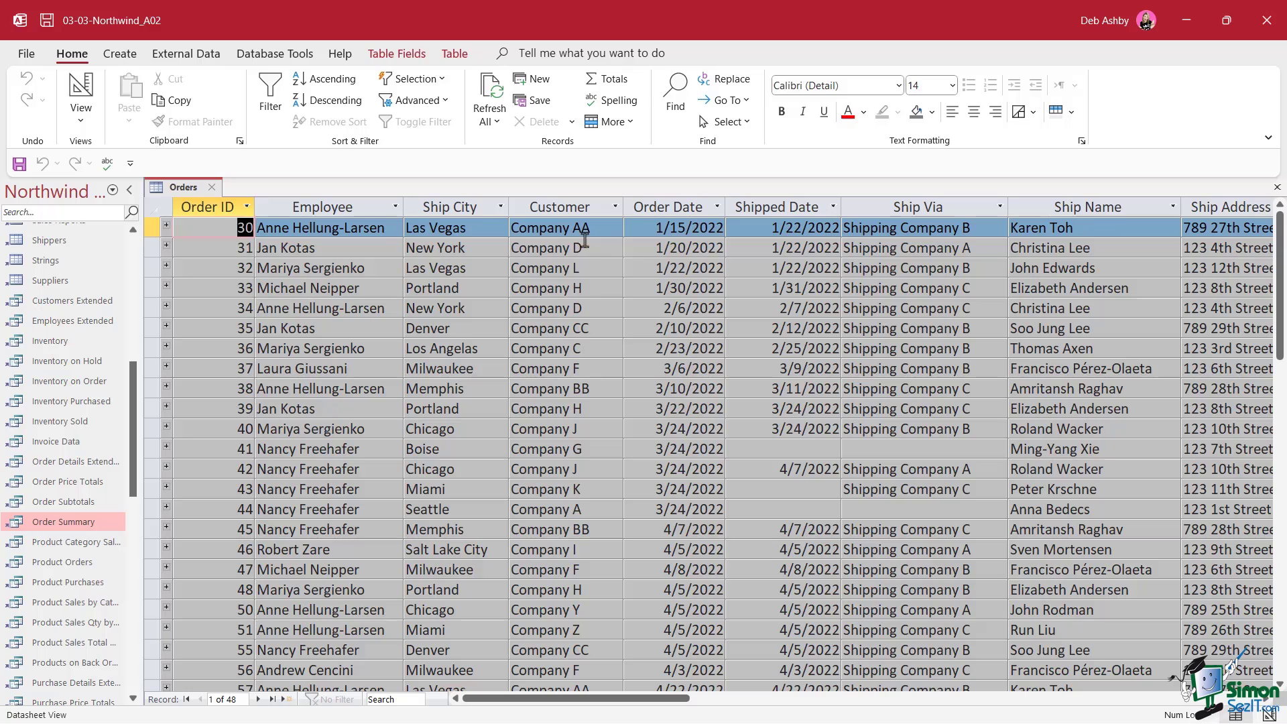
pyautogui.moveTo(551, 208); pyautogui.dragTo(792, 209)
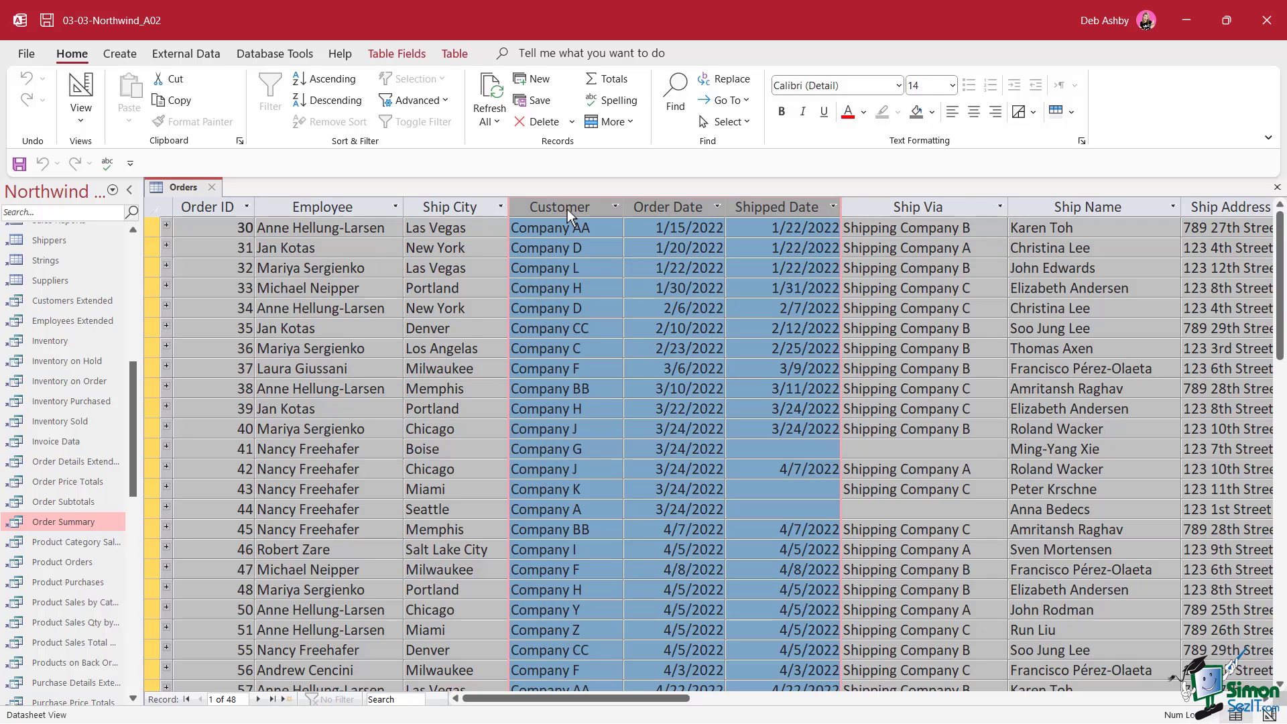
pyautogui.moveTo(567, 209); pyautogui.dragTo(1020, 235)
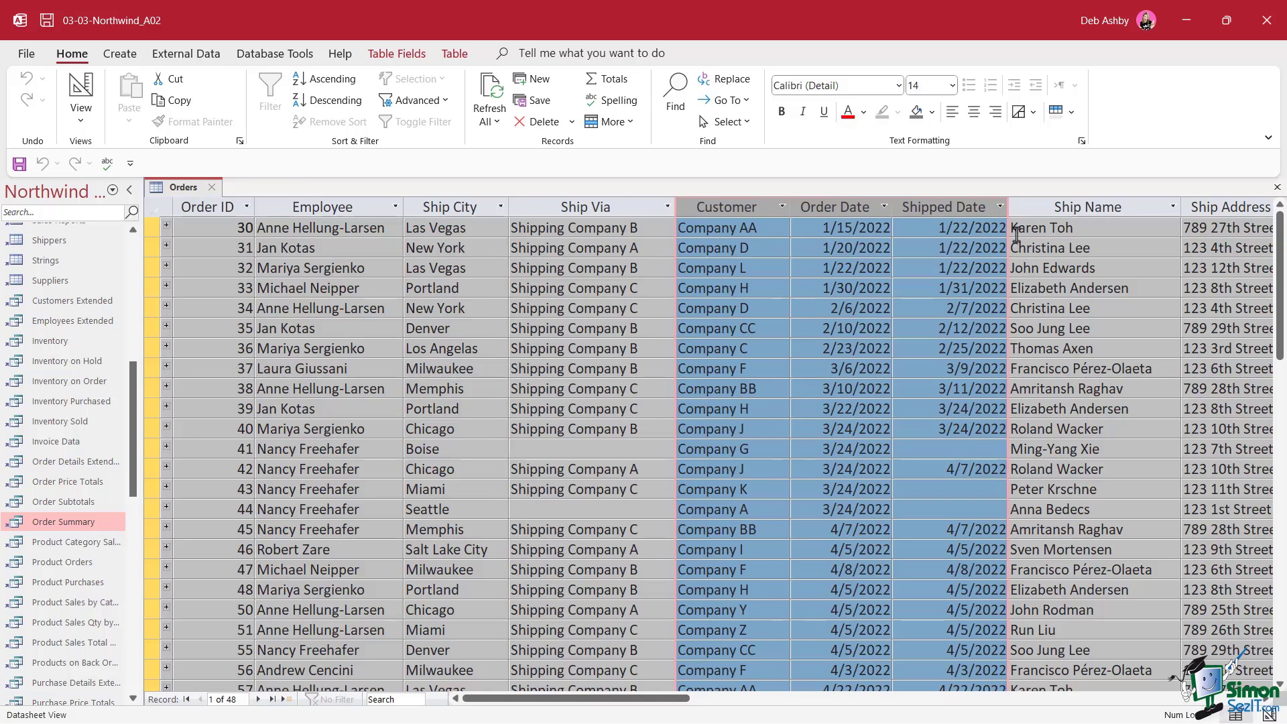
pyautogui.moveTo(739, 210); pyautogui.dragTo(517, 223)
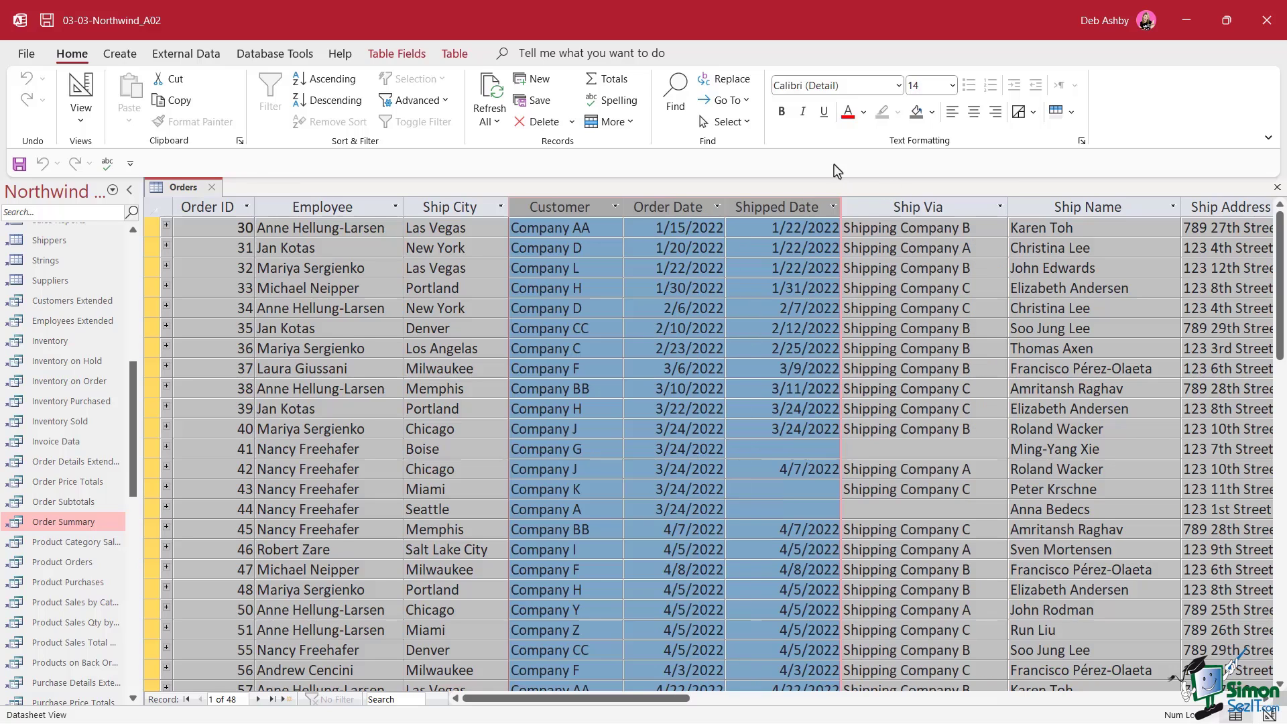
pyautogui.click(452, 207)
pyautogui.rightClick(453, 206)
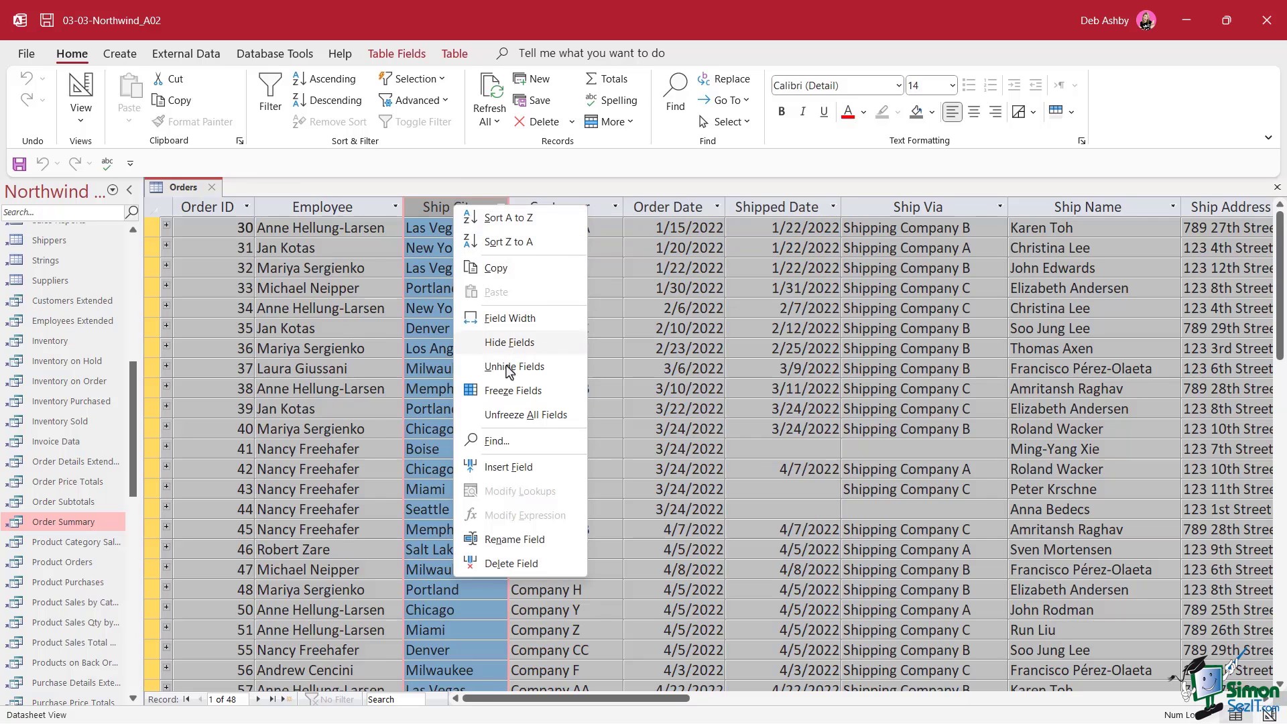
pyautogui.click(509, 343)
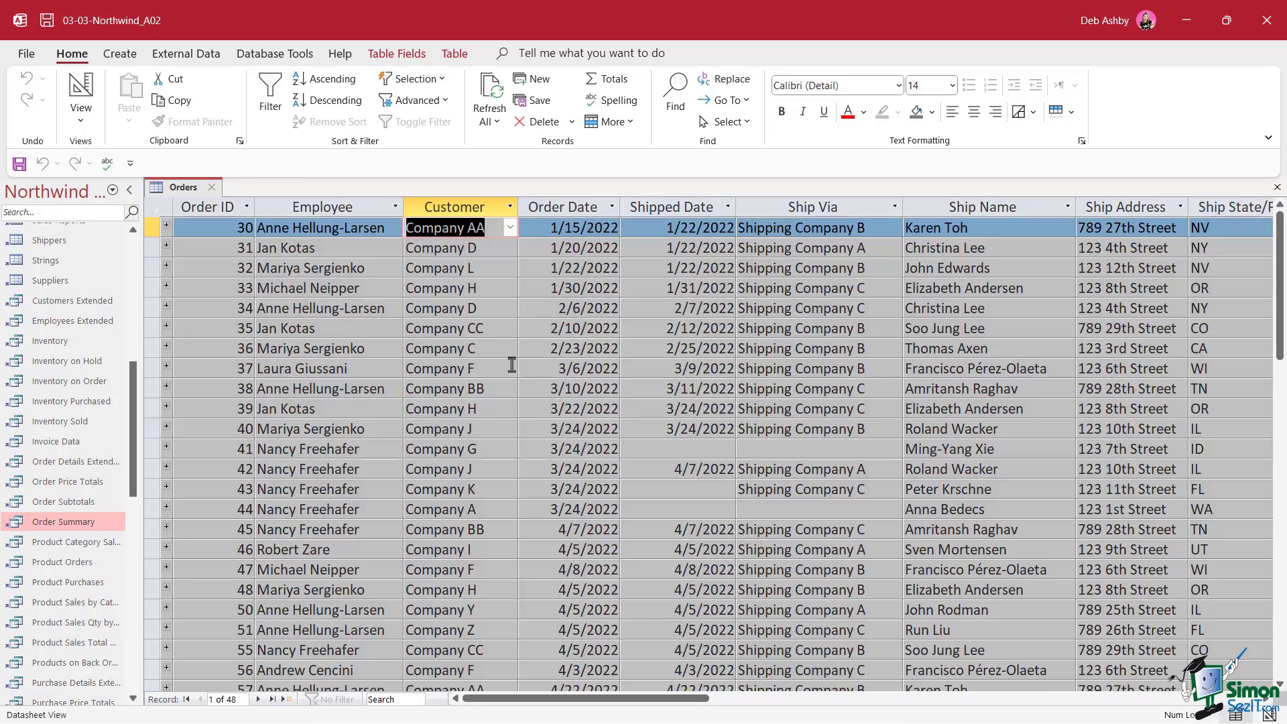
pyautogui.rightClick(438, 206)
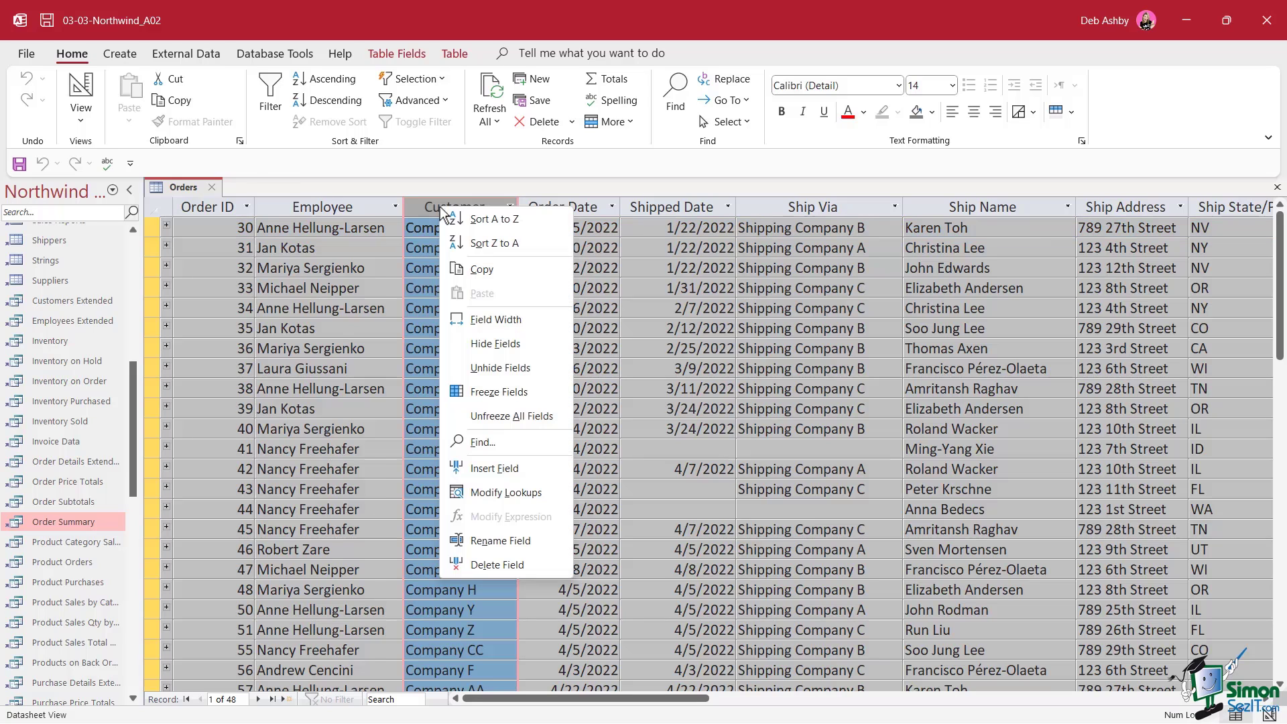
pyautogui.click(497, 370)
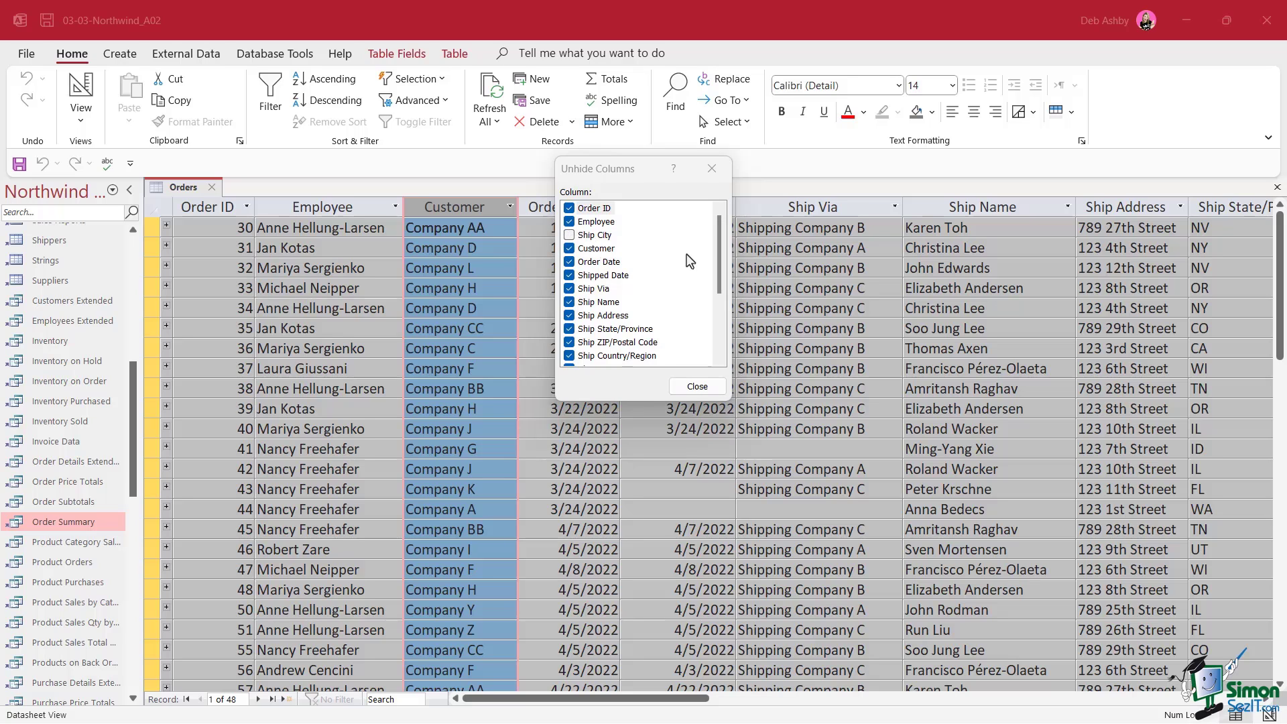
pyautogui.click(570, 235)
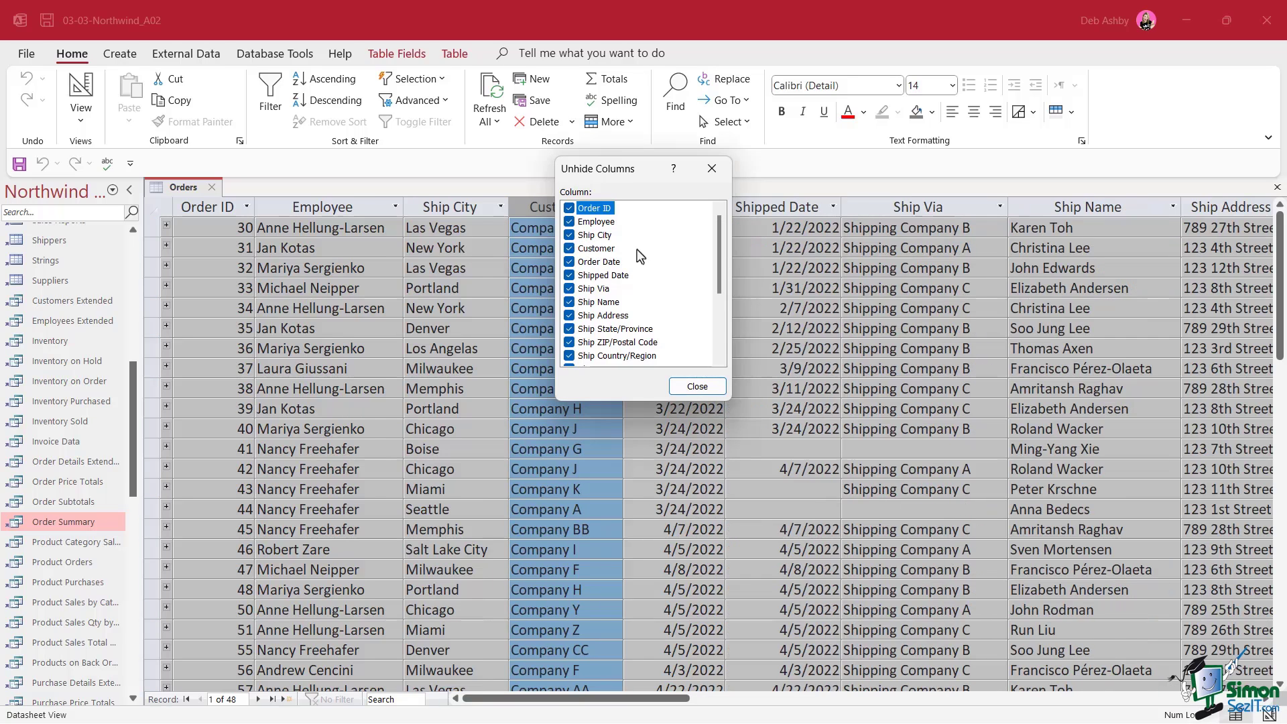
pyautogui.click(698, 387)
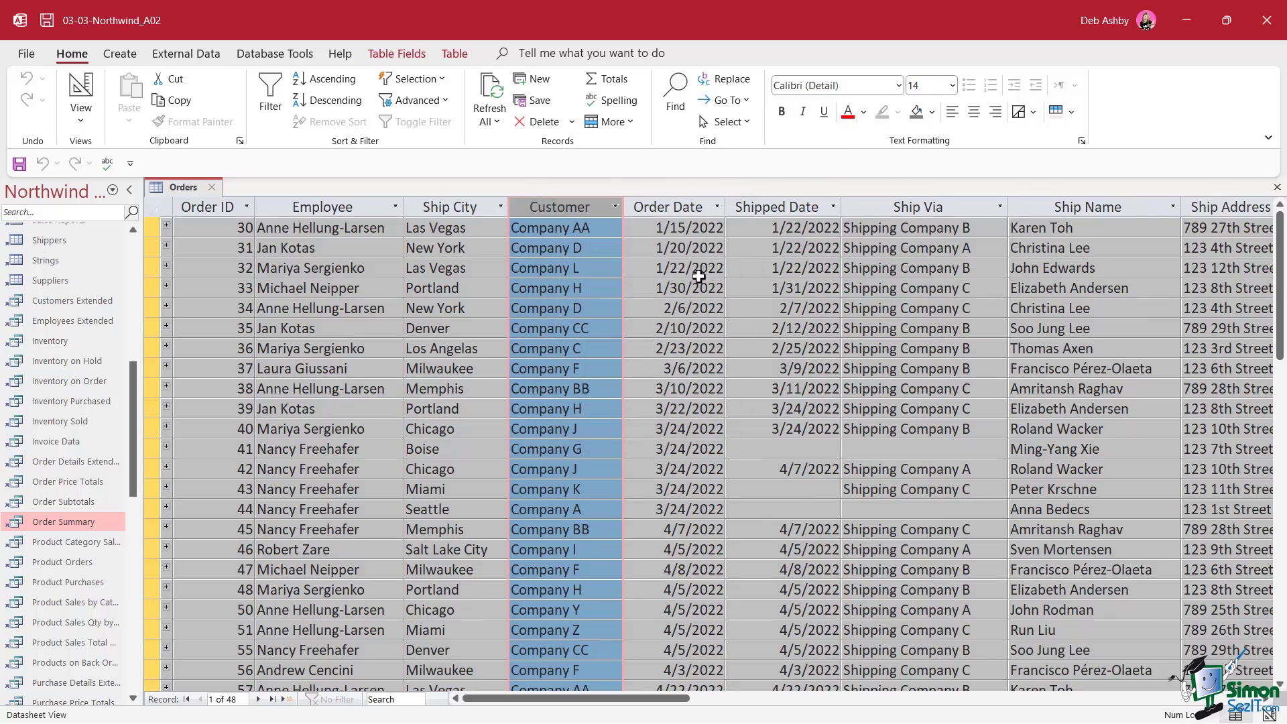
pyautogui.click(560, 288)
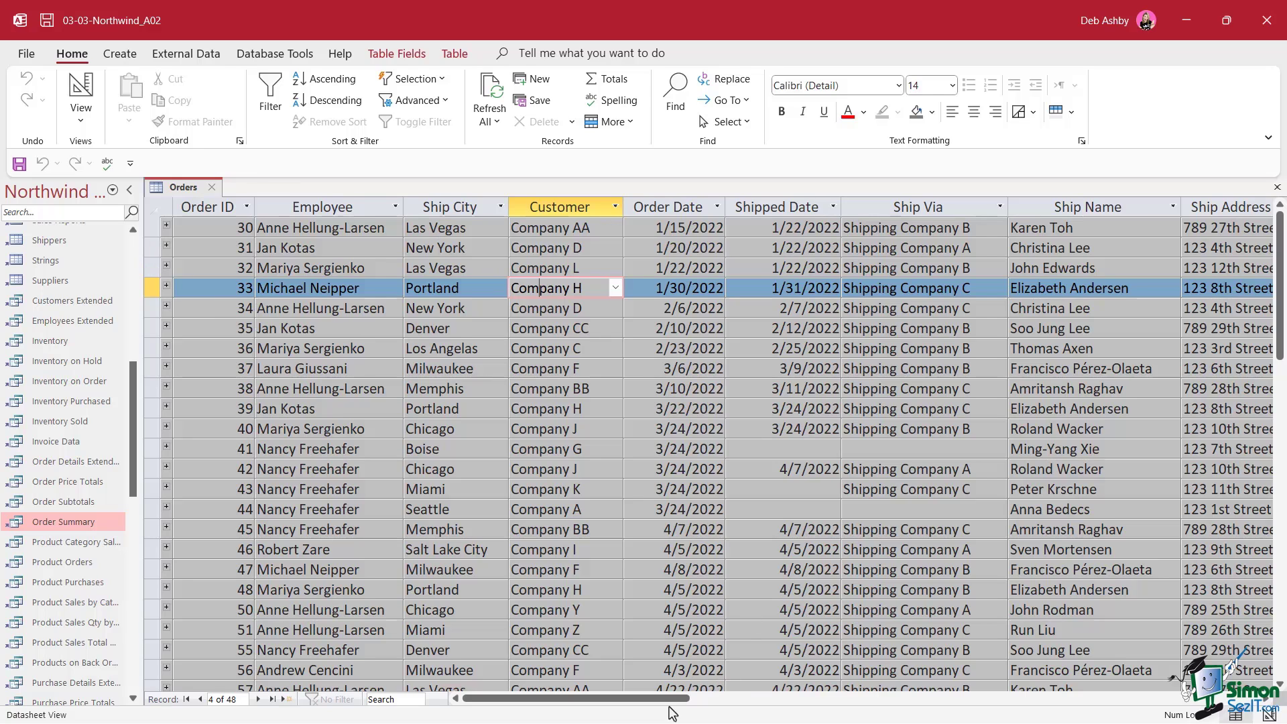
# Freeze the Order ID and Employee columns
pyautogui.moveTo(669, 699)
pyautogui.mouseDown()
pyautogui.moveTo(872, 706)
pyautogui.moveTo(662, 712)
pyautogui.mouseUp()
pyautogui.moveTo(213, 206); pyautogui.dragTo(304, 206)
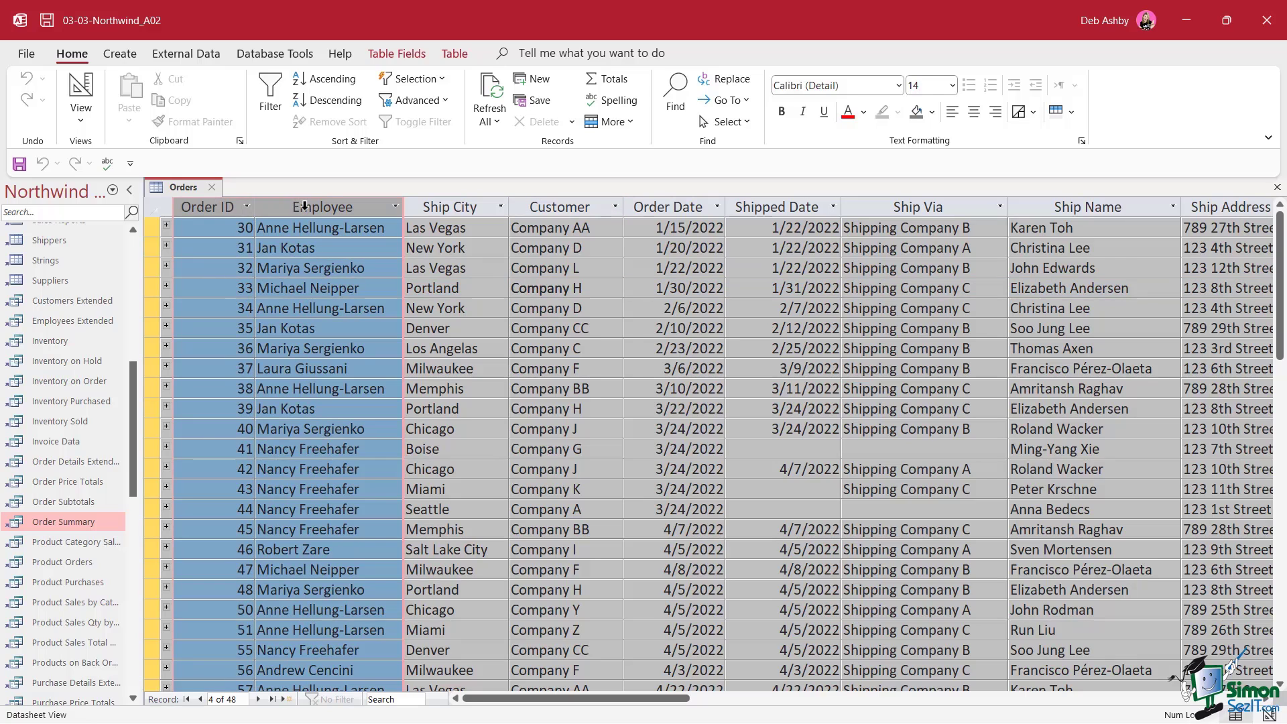
pyautogui.rightClick(305, 207)
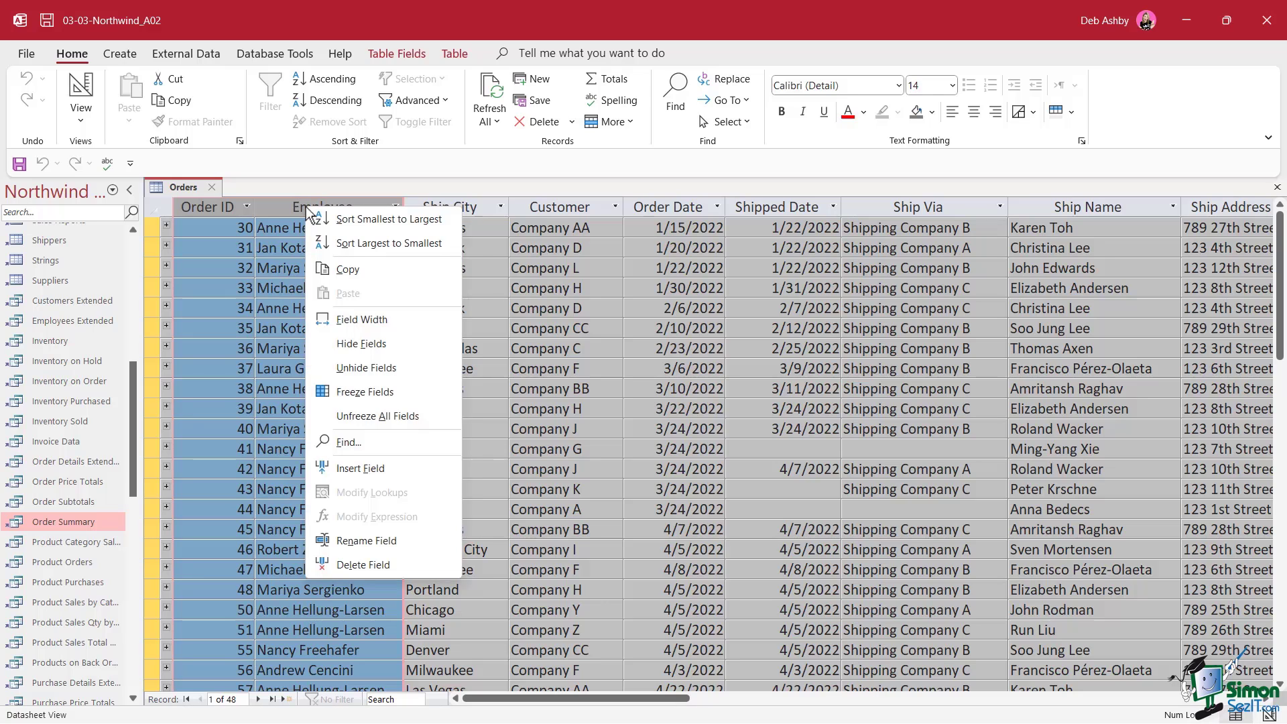
pyautogui.click(342, 393)
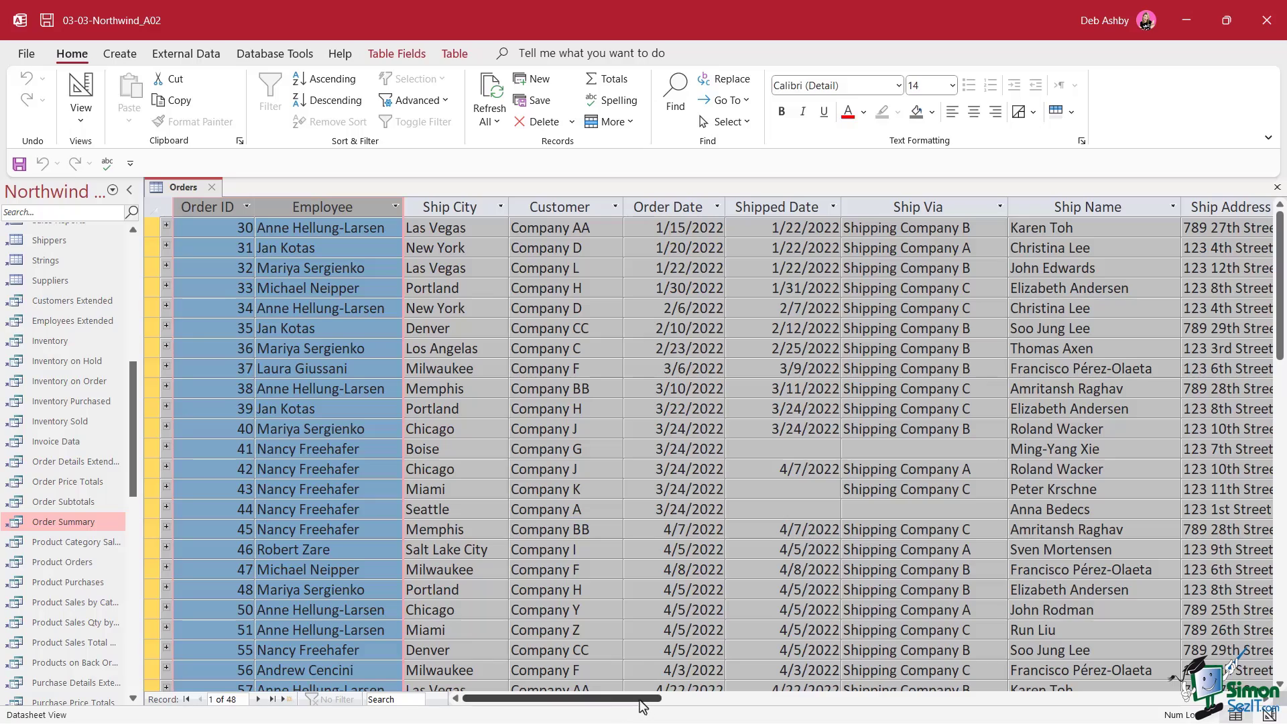
# Unfreeze all fields and clear the column selection
pyautogui.moveTo(641, 706); pyautogui.dragTo(573, 707)
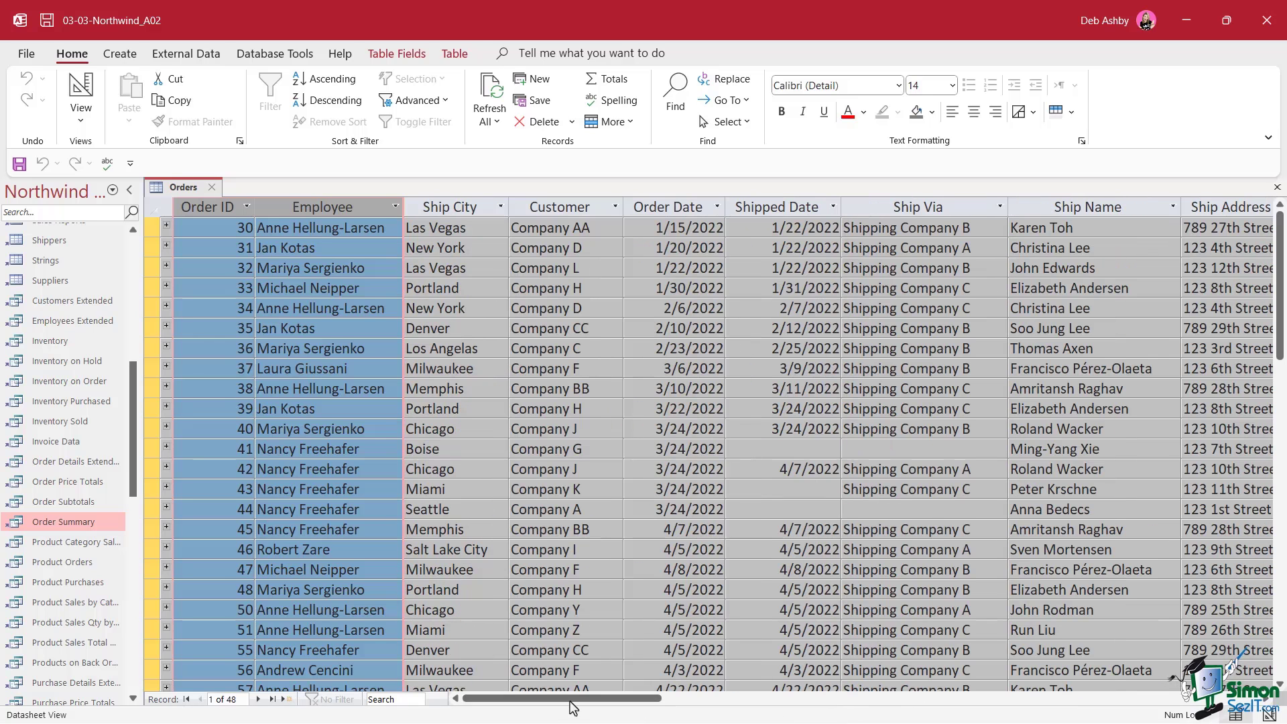
pyautogui.rightClick(311, 206)
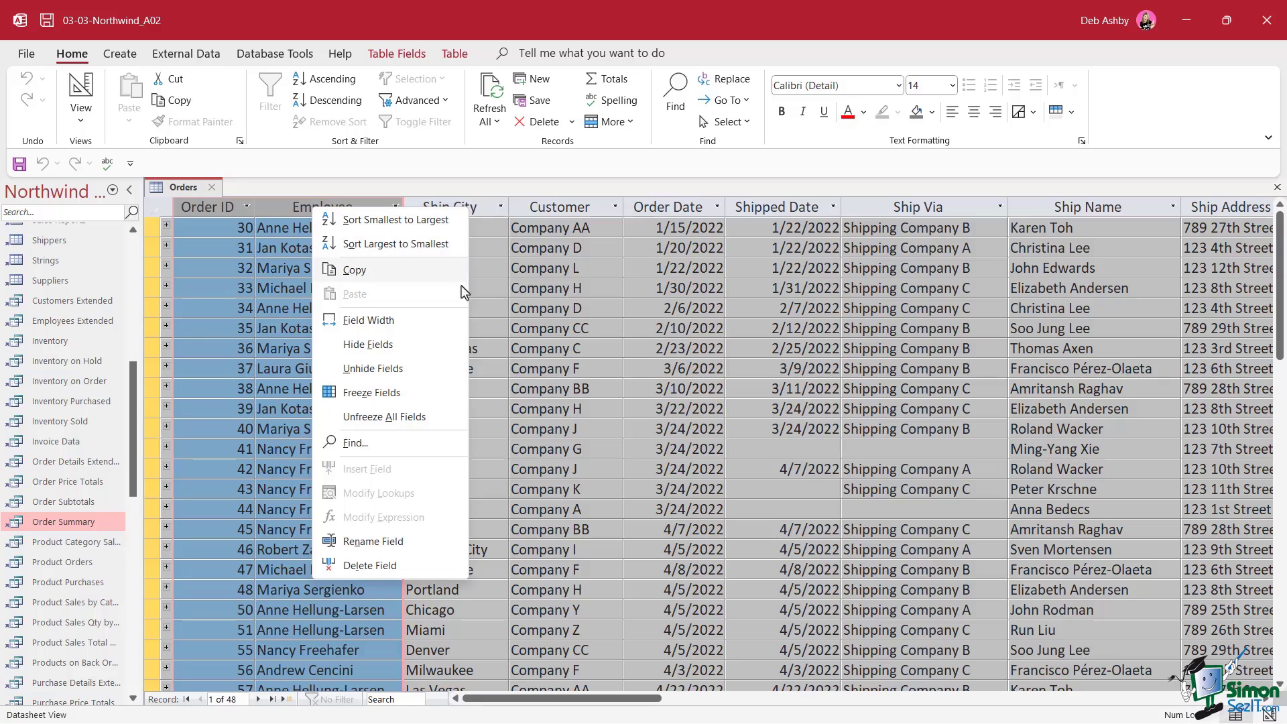
pyautogui.click(391, 421)
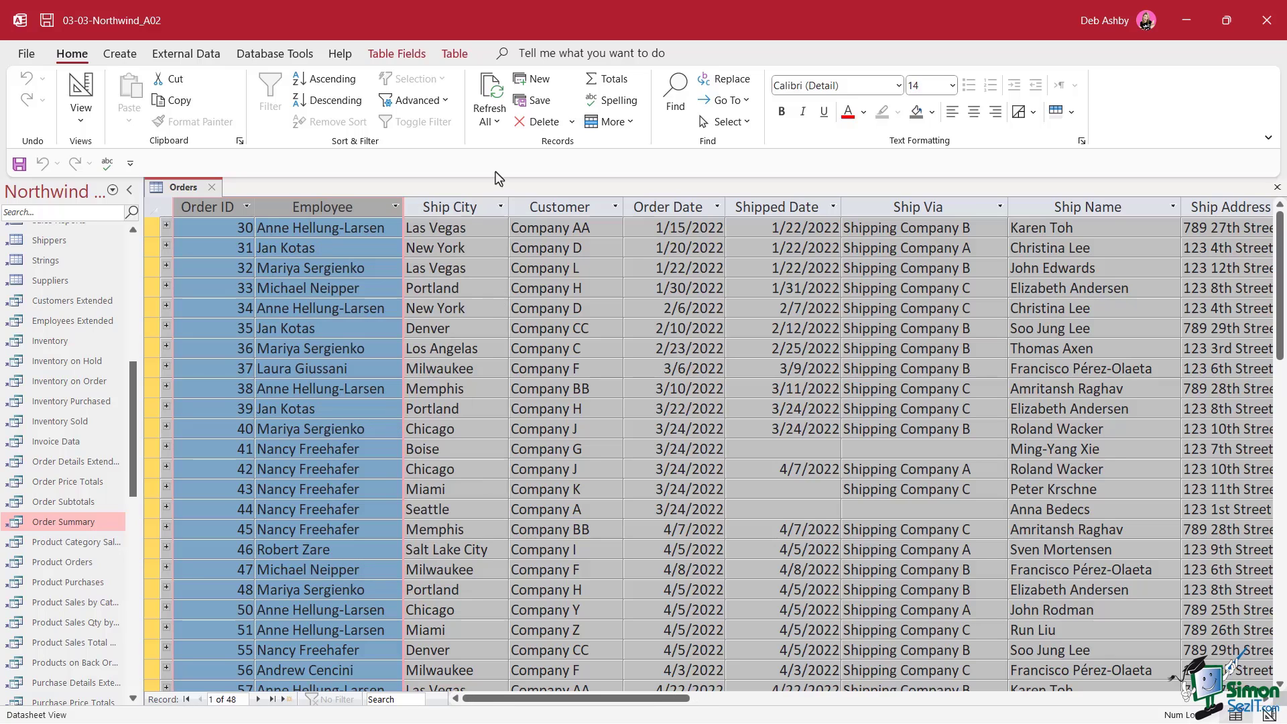
pyautogui.click(548, 269)
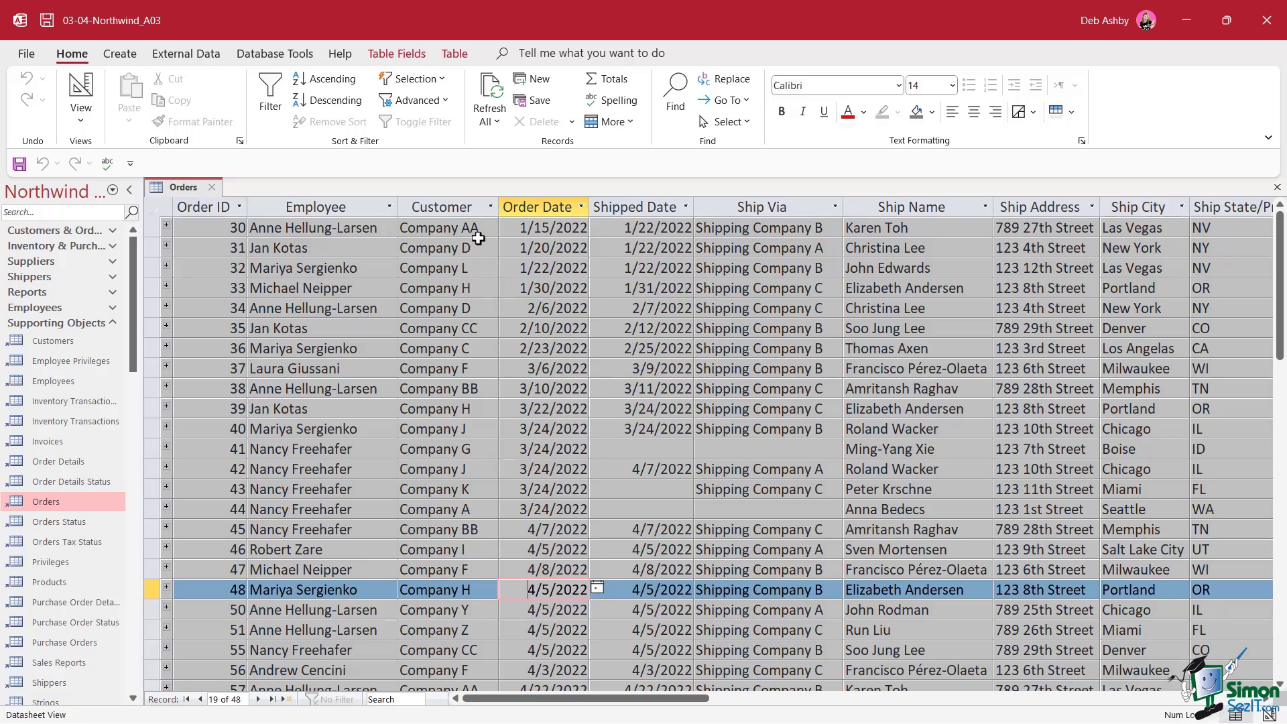
pyautogui.click(456, 206)
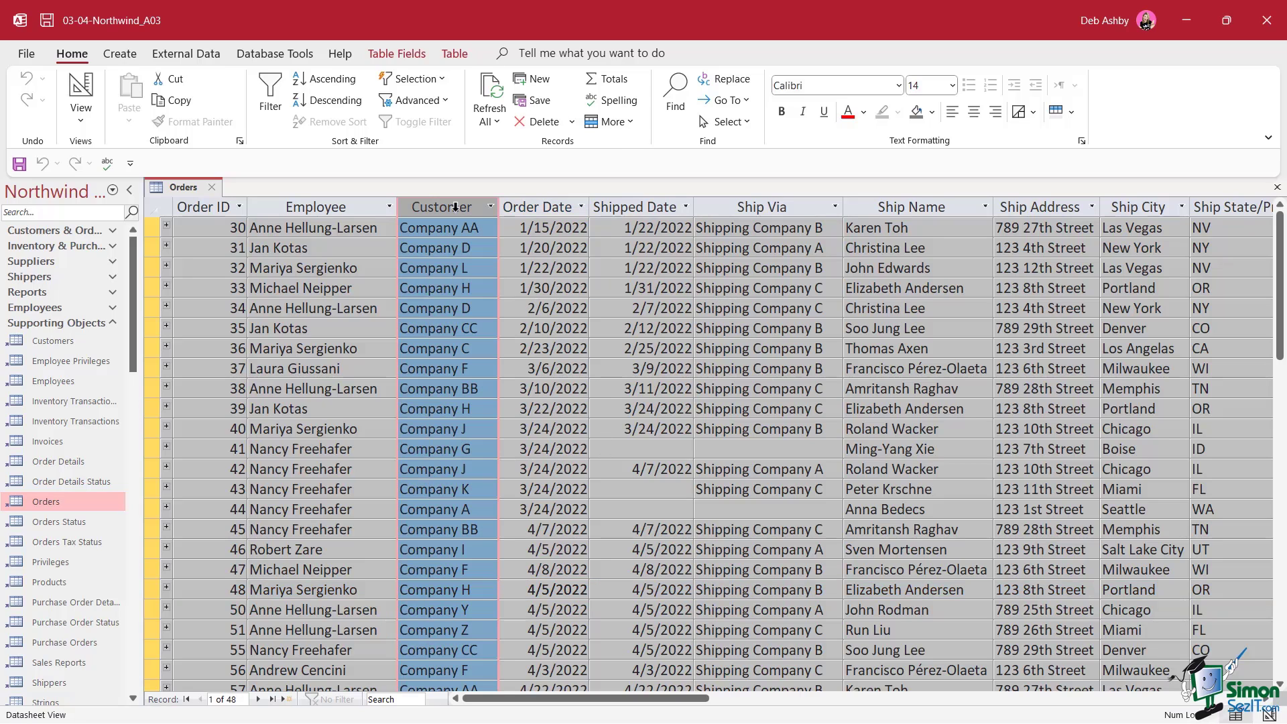
pyautogui.rightClick(455, 208)
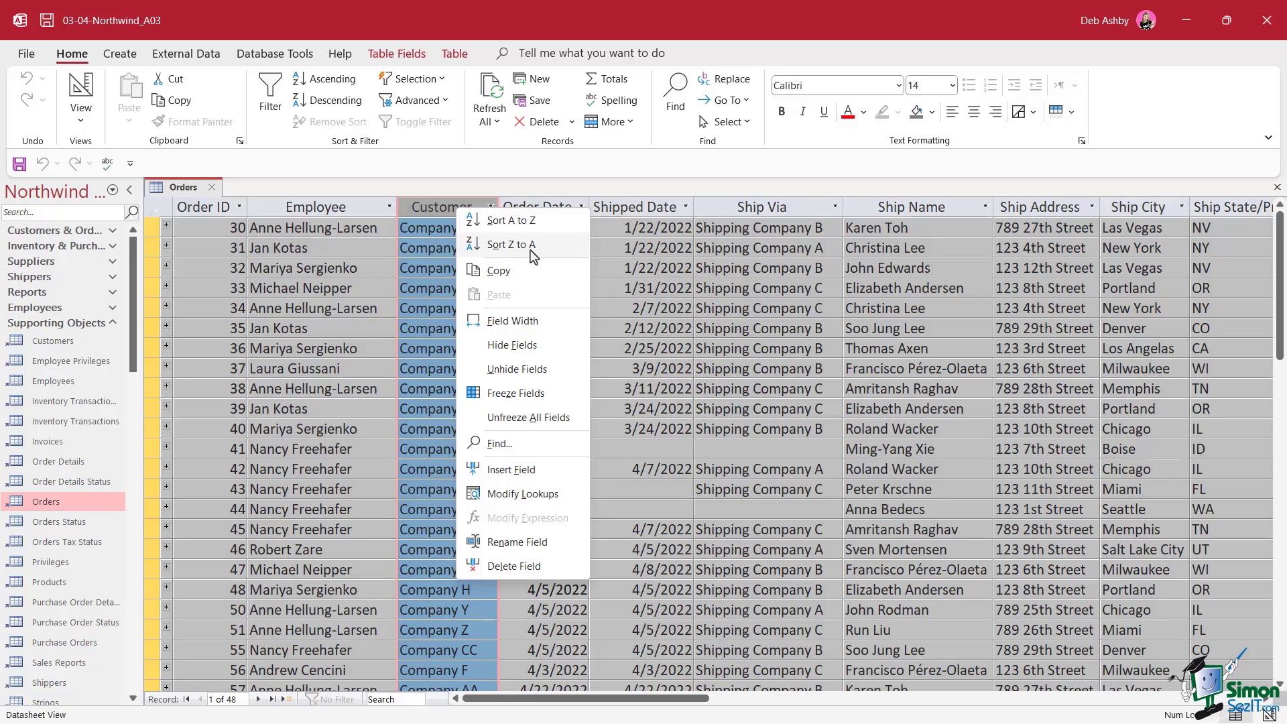
pyautogui.click(647, 171)
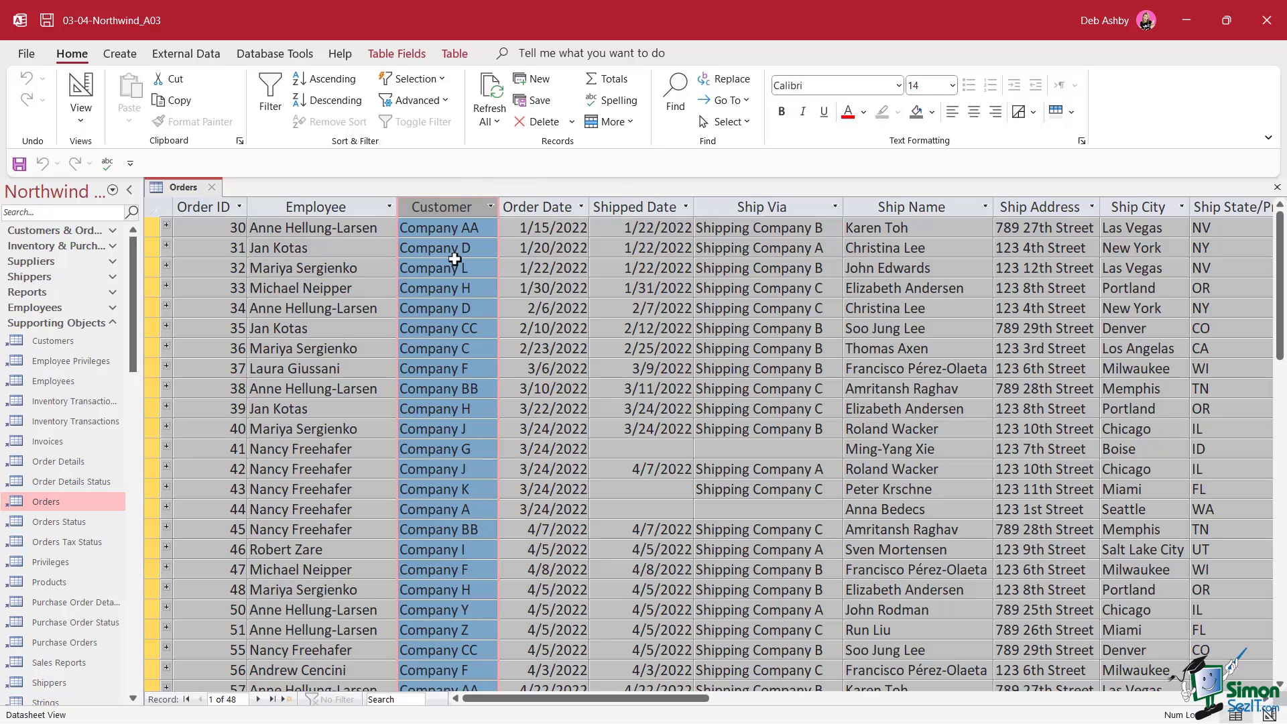
pyautogui.rightClick(432, 213)
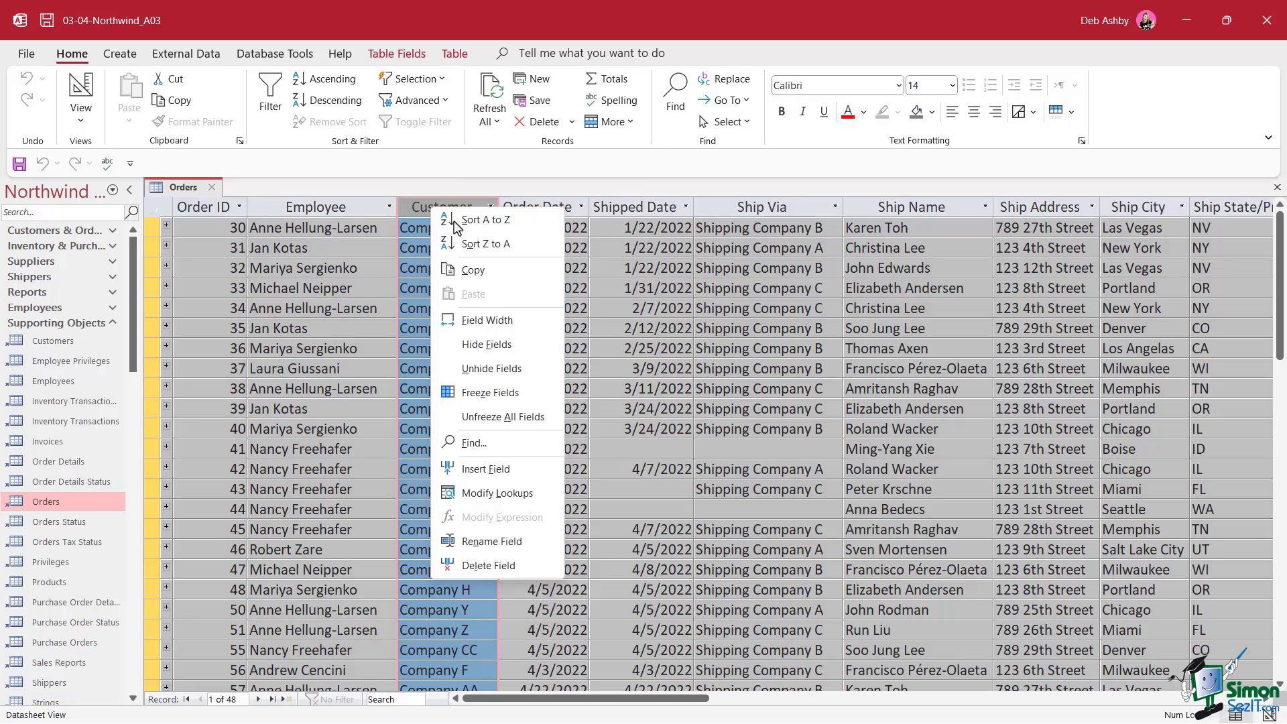
pyautogui.click(551, 187)
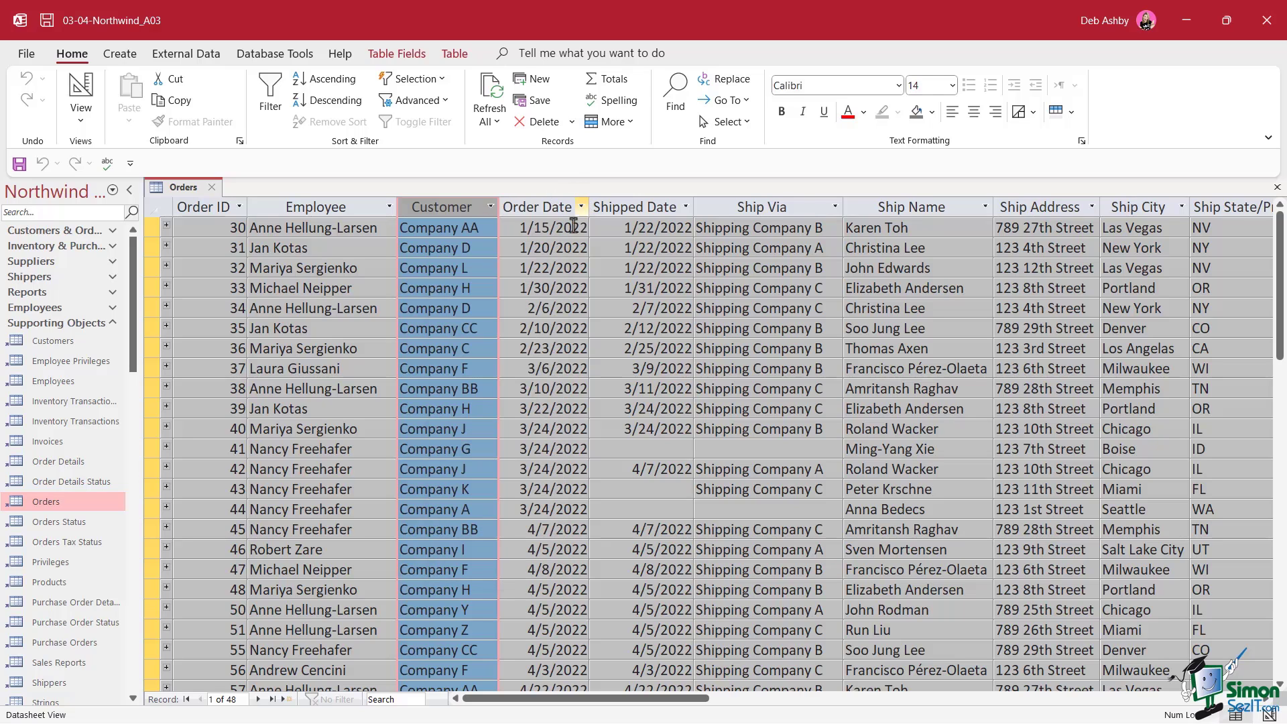
pyautogui.click(542, 206)
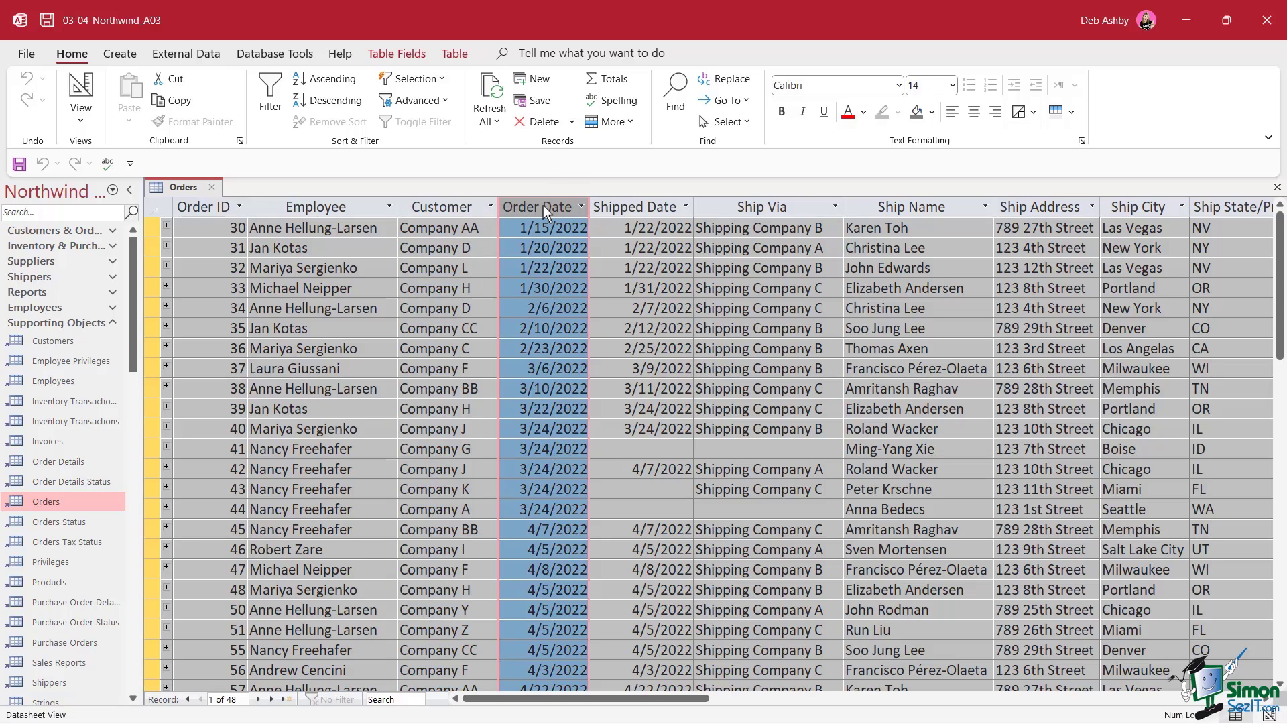
pyautogui.rightClick(543, 207)
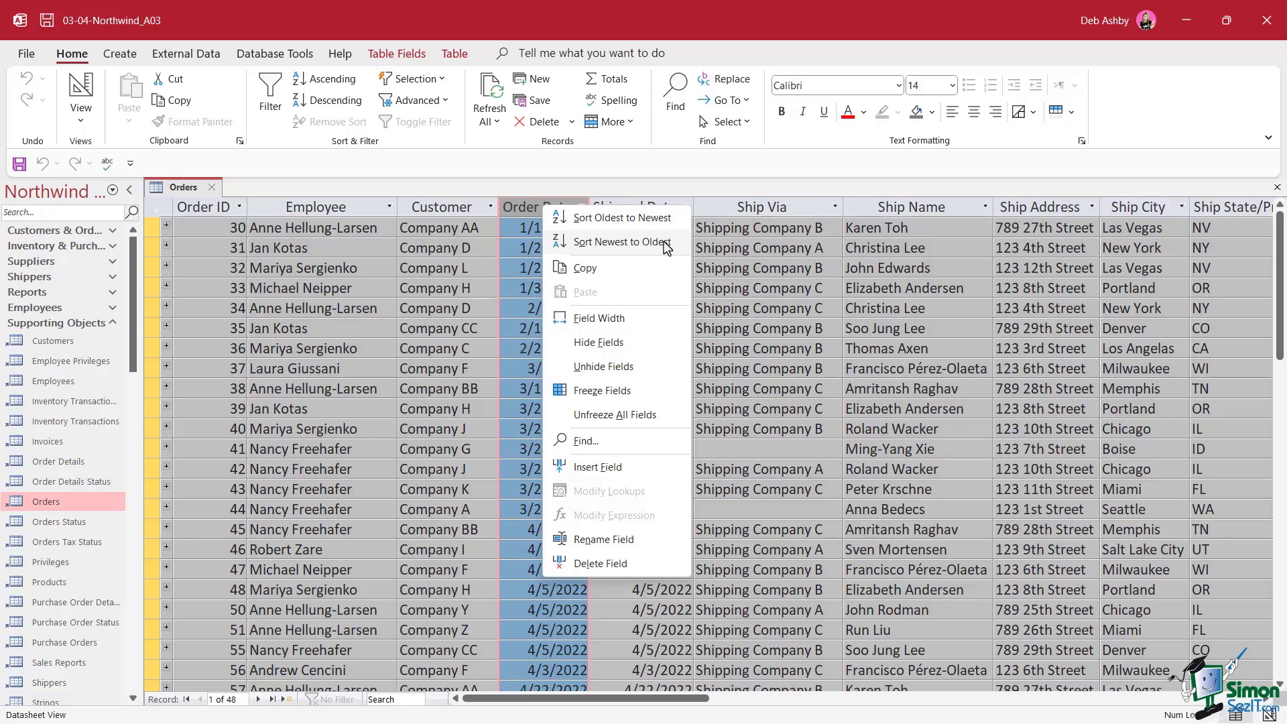
pyautogui.click(698, 186)
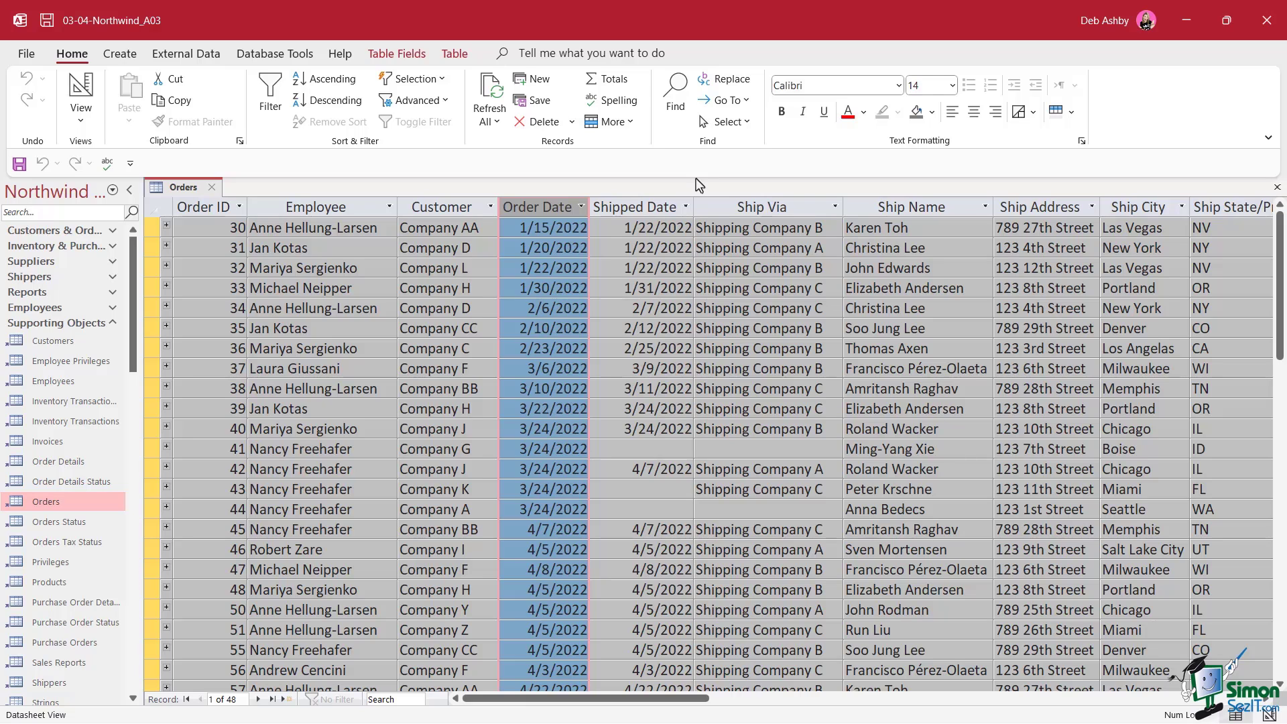
pyautogui.click(438, 207)
pyautogui.rightClick(438, 208)
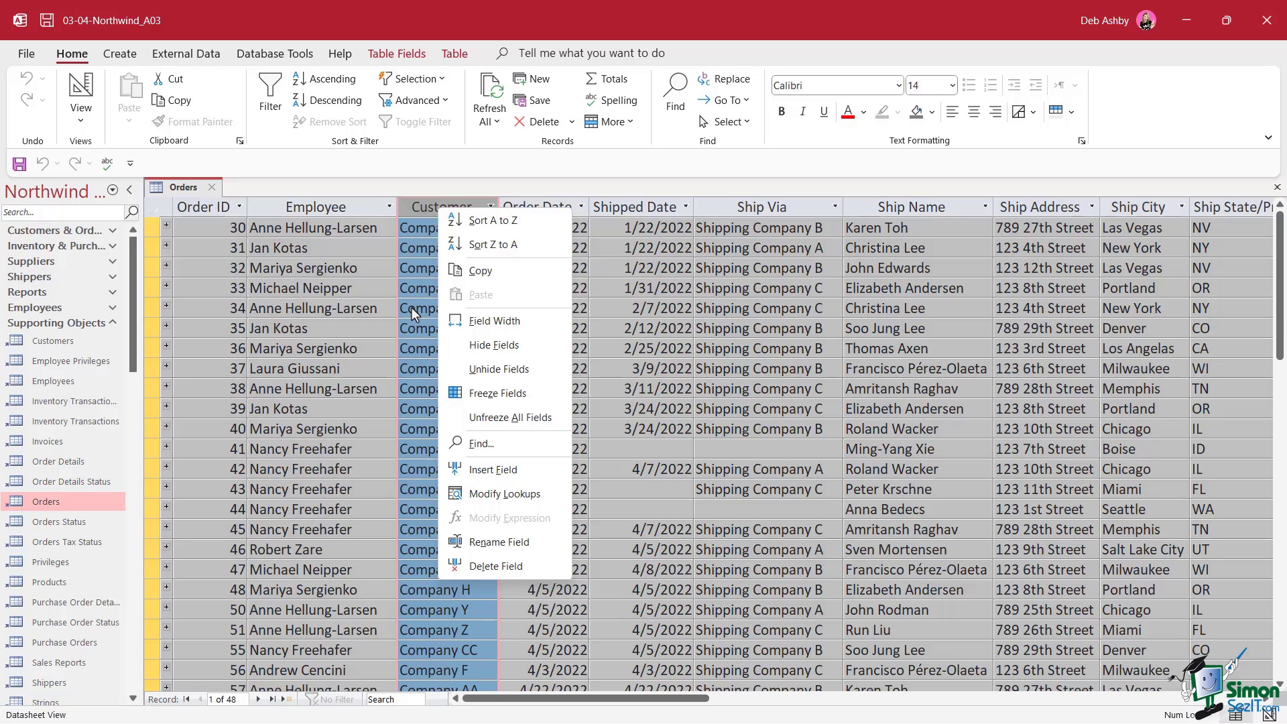
pyautogui.click(655, 166)
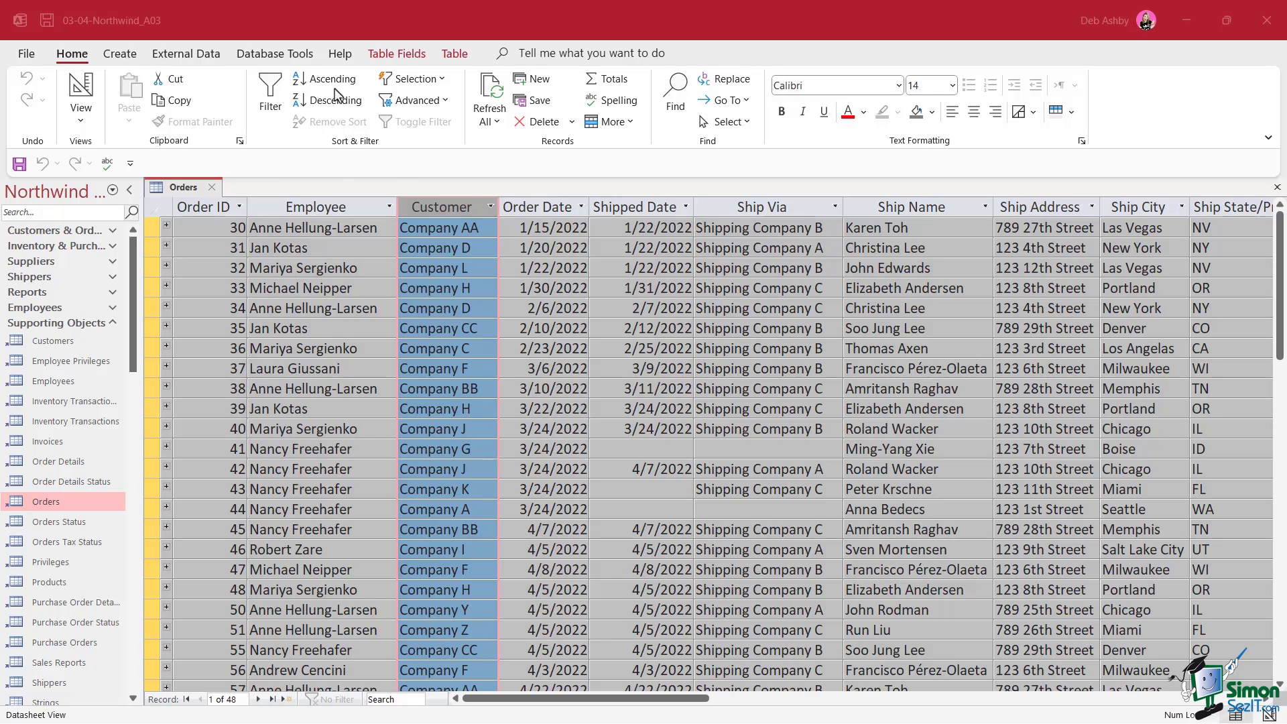
# Start an Advanced Filter/Sort design and add Customer ID with a sort order
pyautogui.click(445, 101)
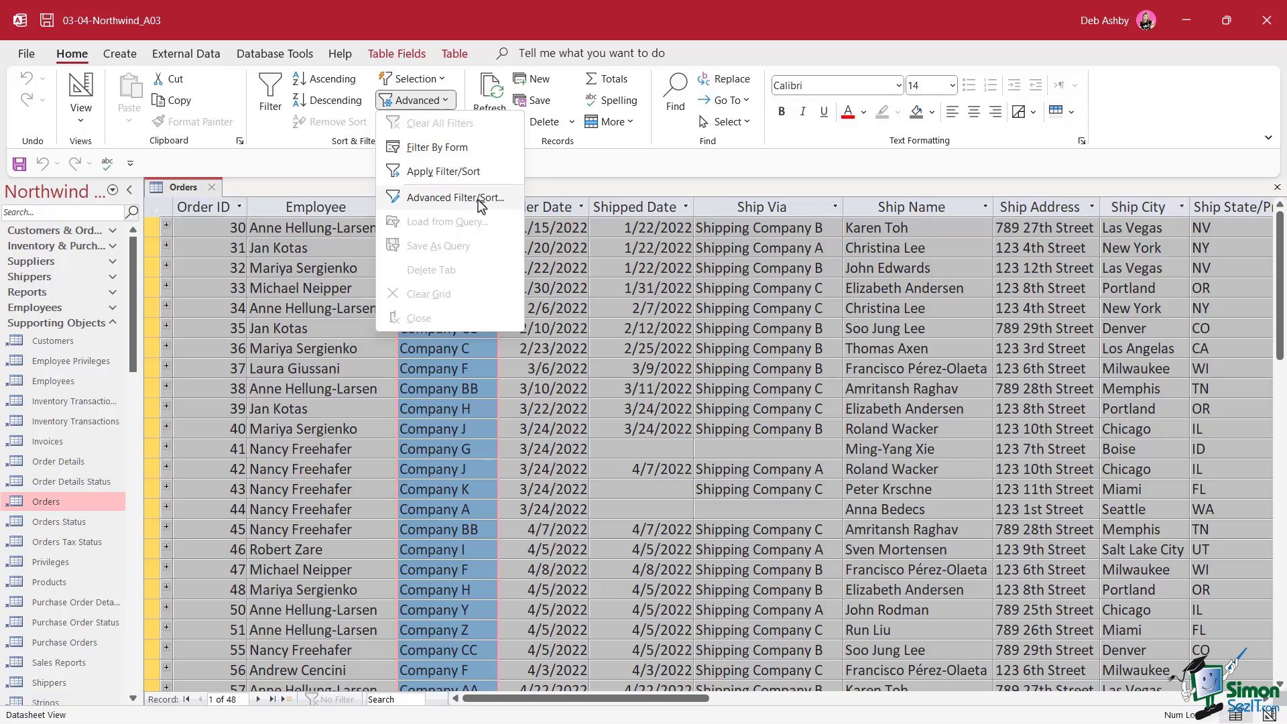
pyautogui.click(455, 197)
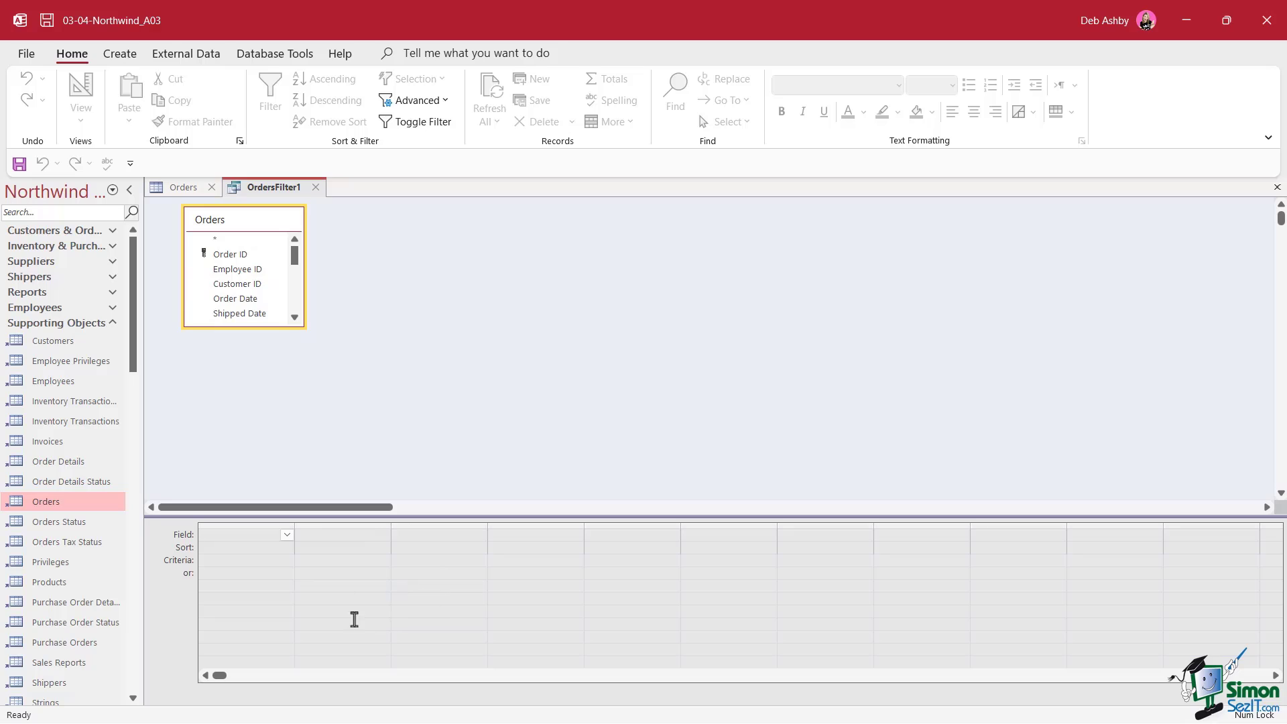
pyautogui.click(224, 550)
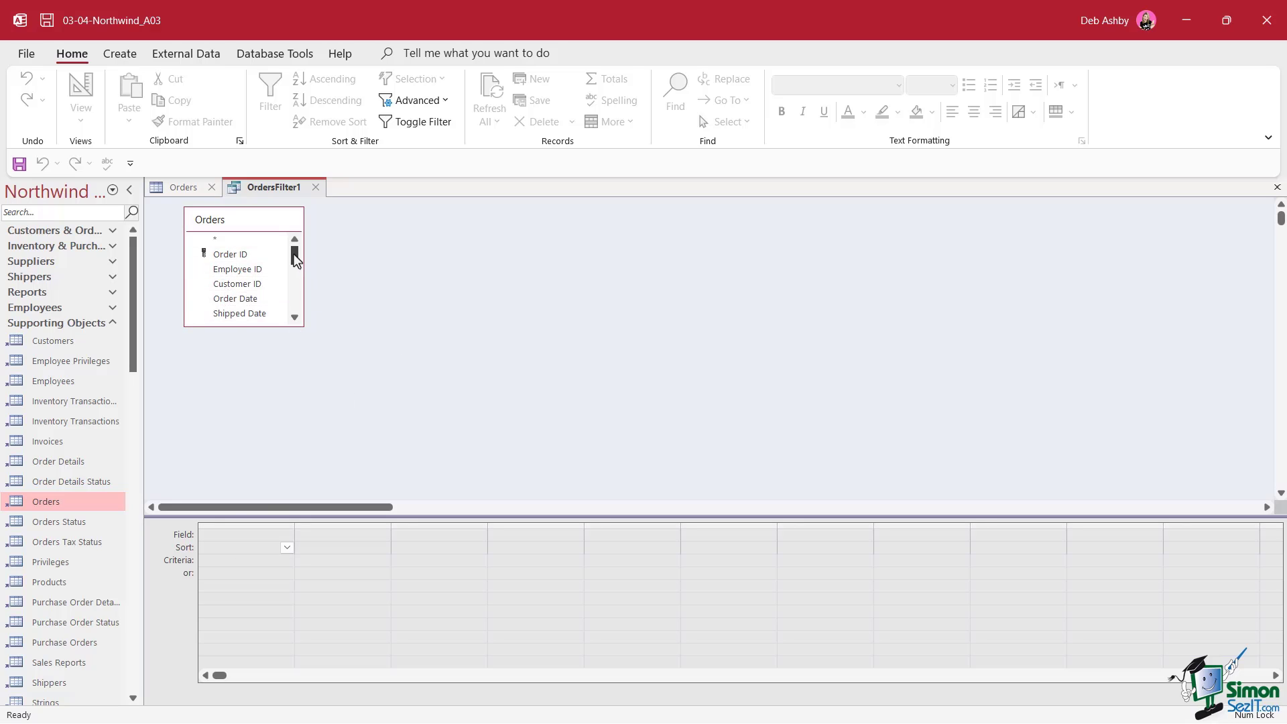
pyautogui.moveTo(294, 255)
pyautogui.mouseDown()
pyautogui.moveTo(293, 281)
pyautogui.moveTo(295, 253)
pyautogui.mouseUp()
pyautogui.moveTo(229, 284); pyautogui.dragTo(236, 535)
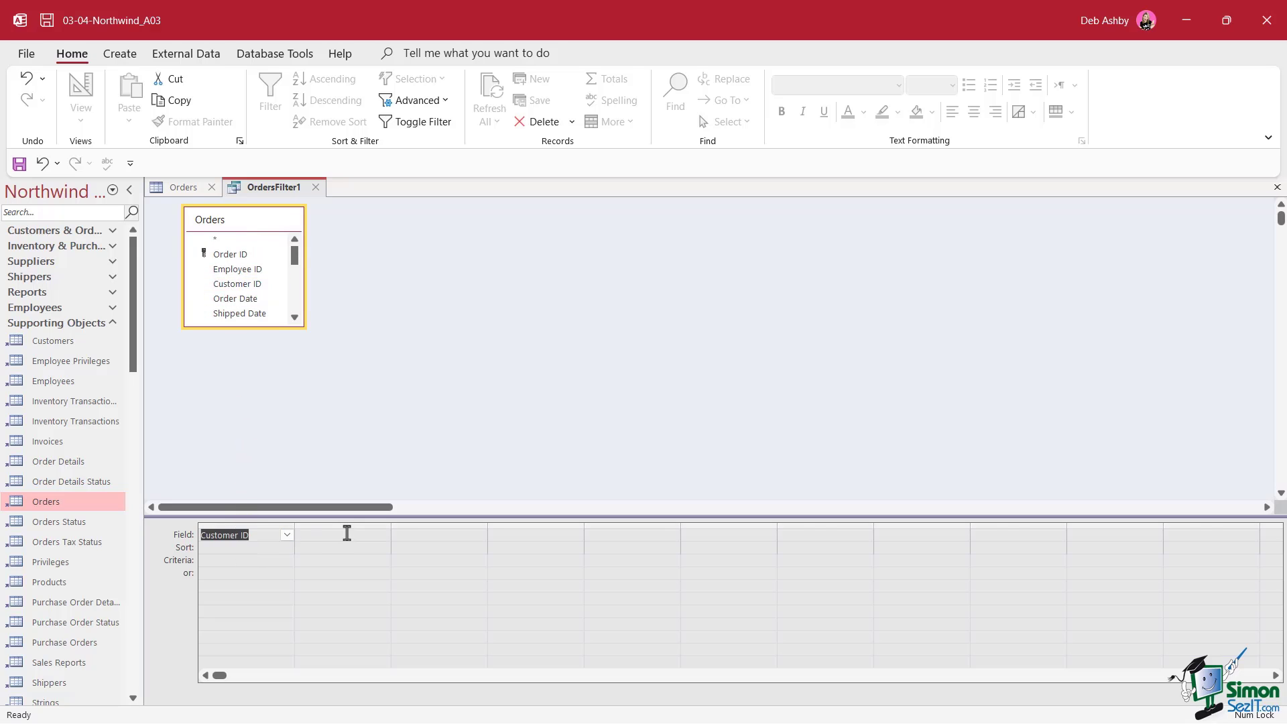
pyautogui.click(224, 550)
pyautogui.click(287, 547)
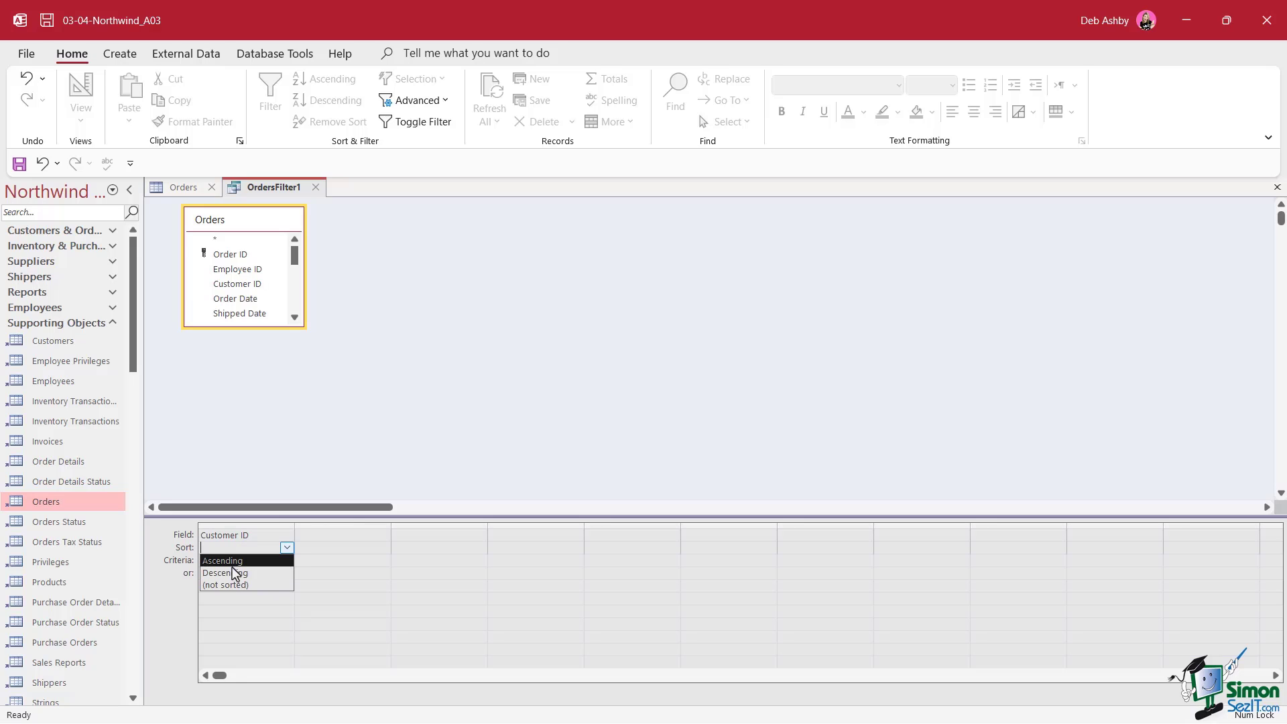
# Add Order Date as the second grid field with a sort order
pyautogui.click(308, 535)
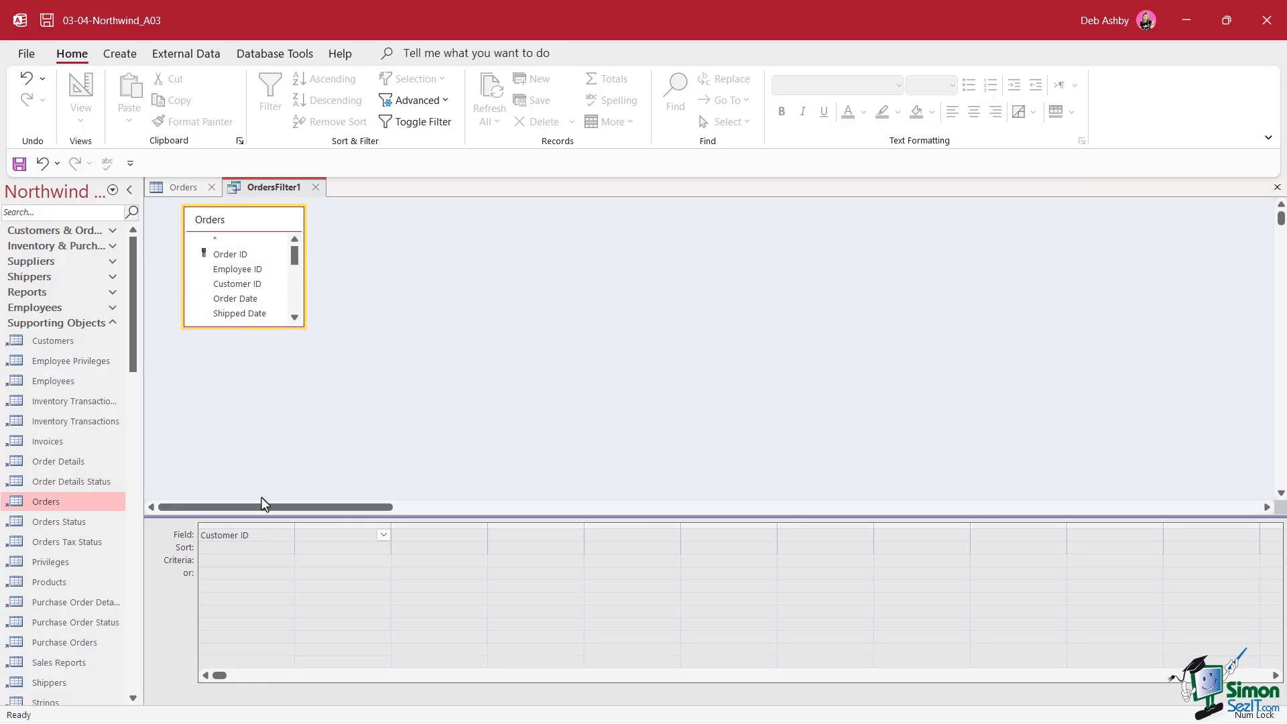
pyautogui.moveTo(232, 299); pyautogui.dragTo(338, 538)
pyautogui.click(335, 548)
pyautogui.click(383, 549)
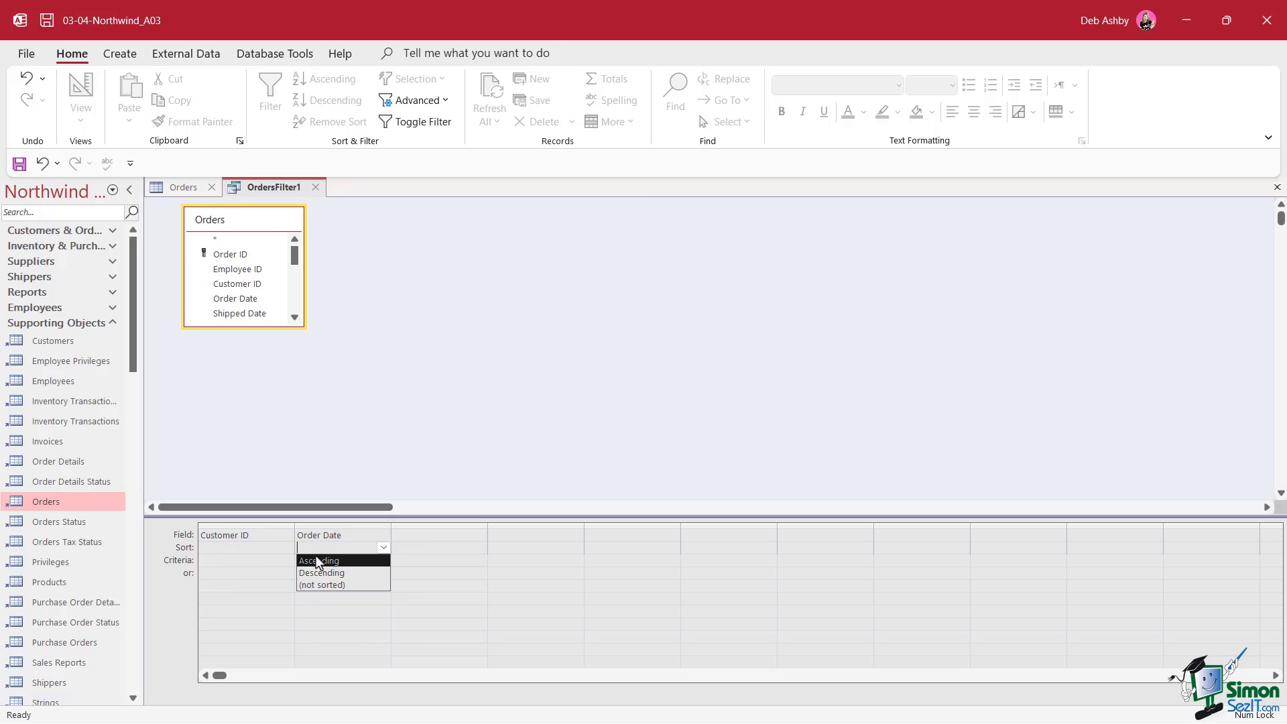
pyautogui.click(431, 434)
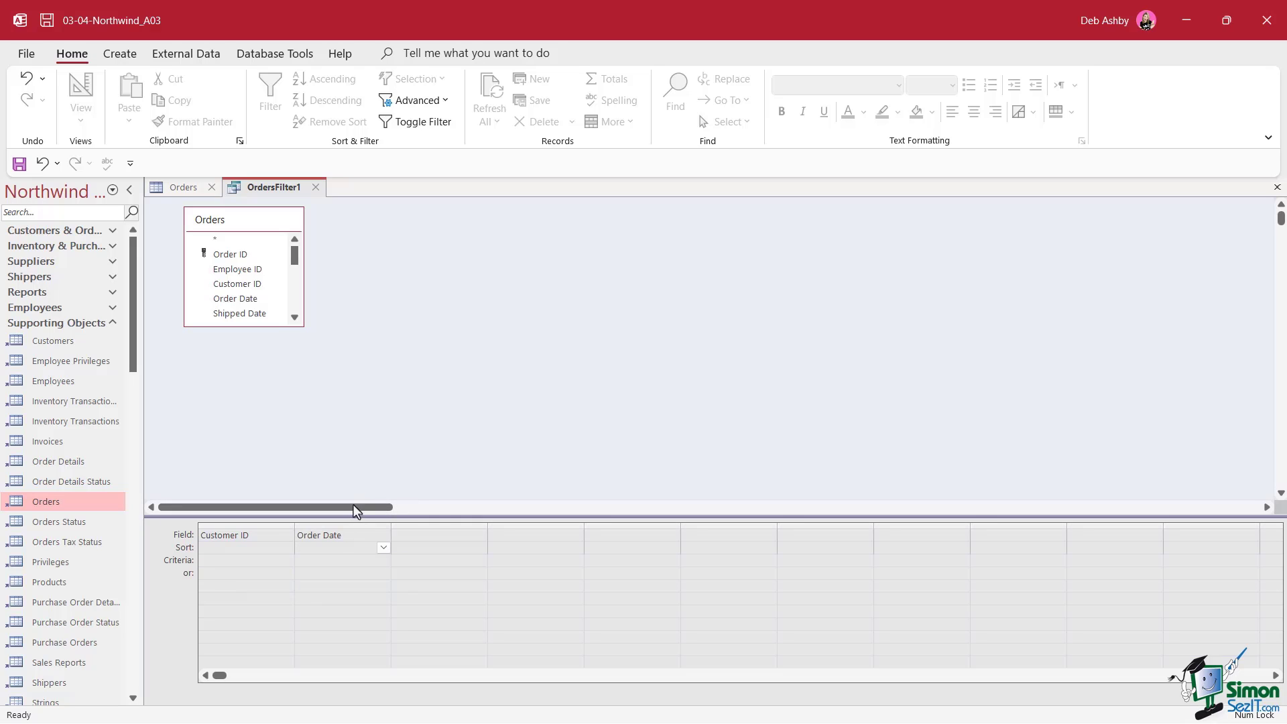
# Delete the Order Date and Customer ID fields from the filter grid
pyautogui.moveTo(343, 535); pyautogui.dragTo(242, 536)
pyautogui.press('Delete')
pyautogui.click(265, 535)
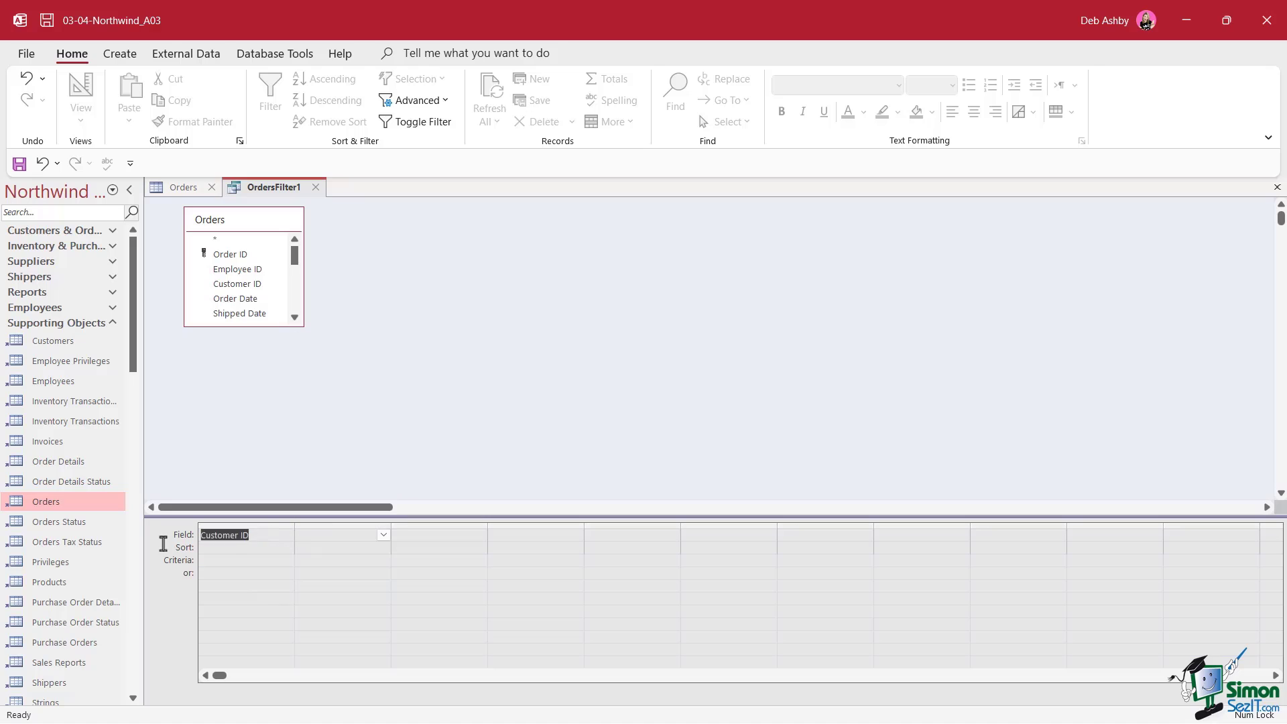
pyautogui.moveTo(253, 535); pyautogui.dragTo(181, 537)
pyautogui.press('Delete')
# Close OrdersFilter1, move Ship City to just after Ship Via, and select both columns
pyautogui.click(315, 187)
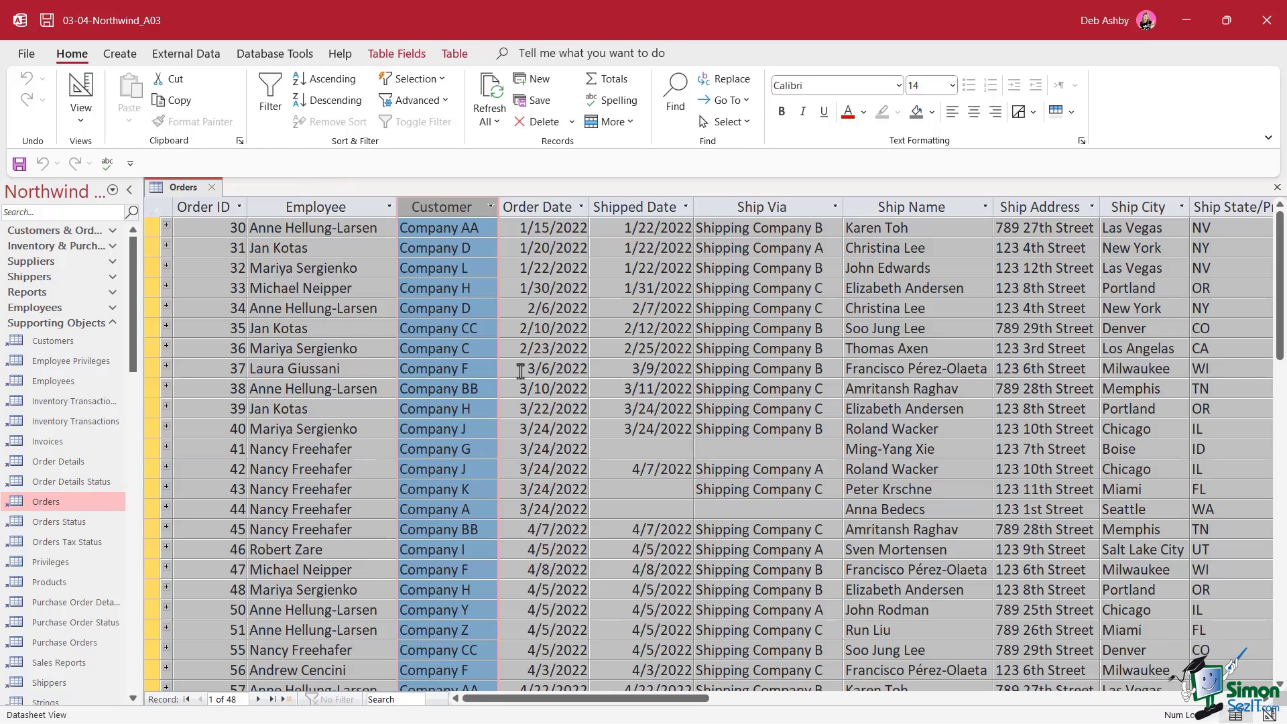
pyautogui.click(614, 315)
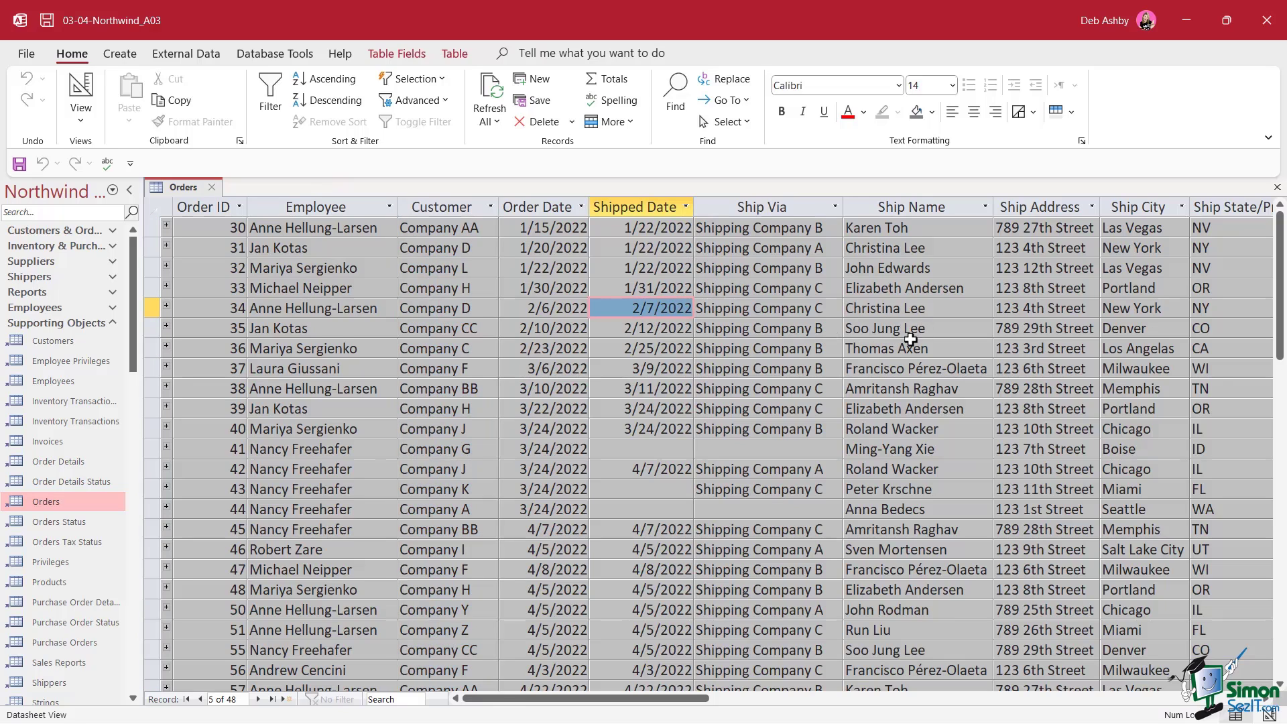
pyautogui.click(753, 205)
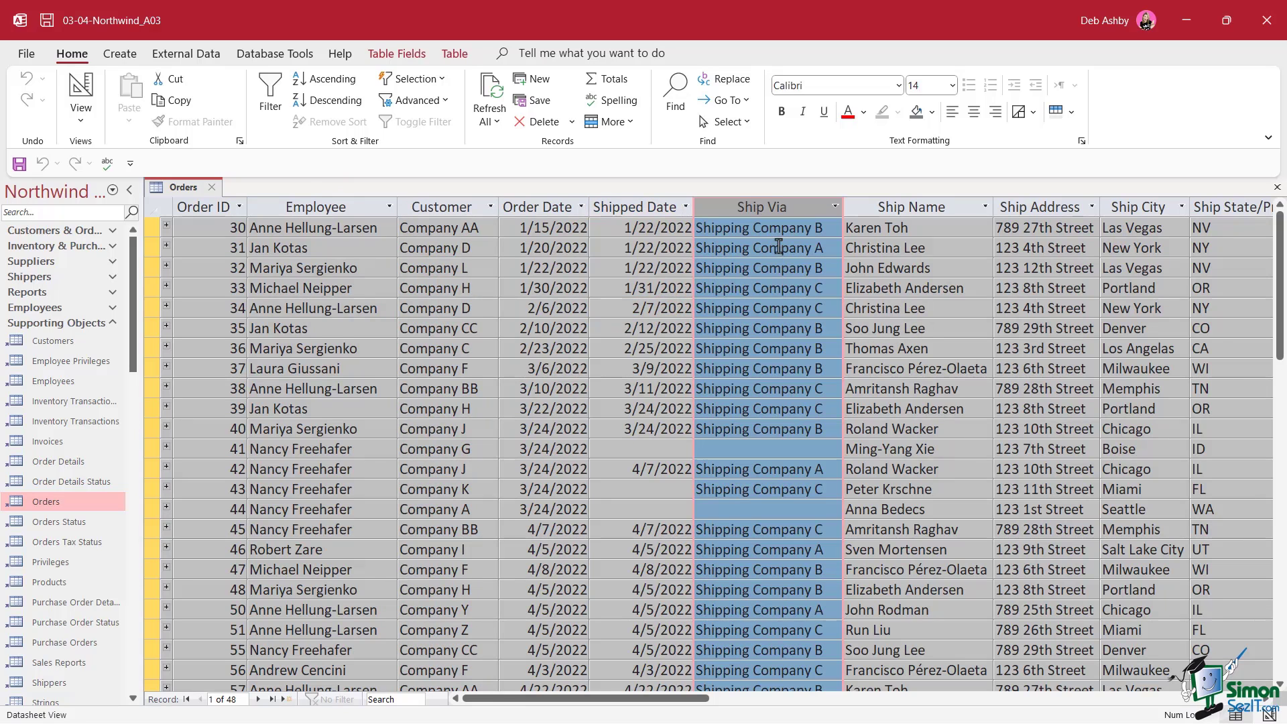
pyautogui.click(749, 309)
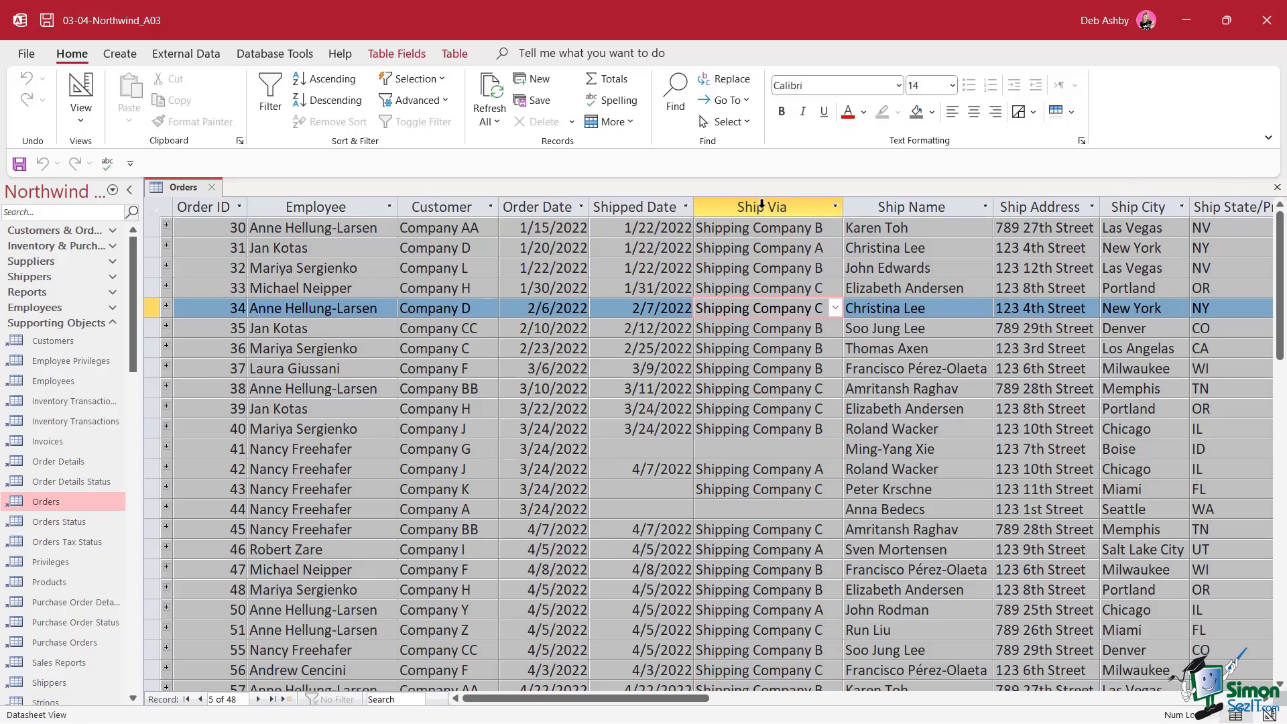
pyautogui.click(761, 203)
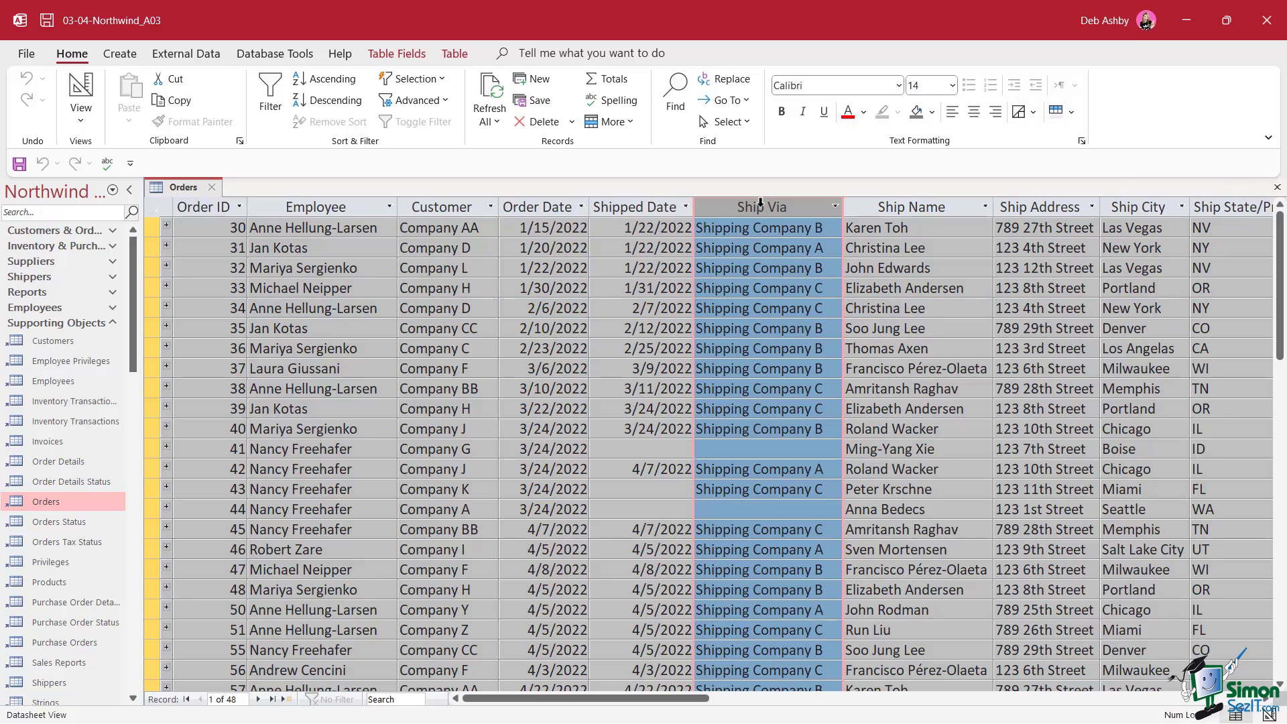
pyautogui.keyDown('shift'); pyautogui.click(1138, 207); pyautogui.keyUp('shift')
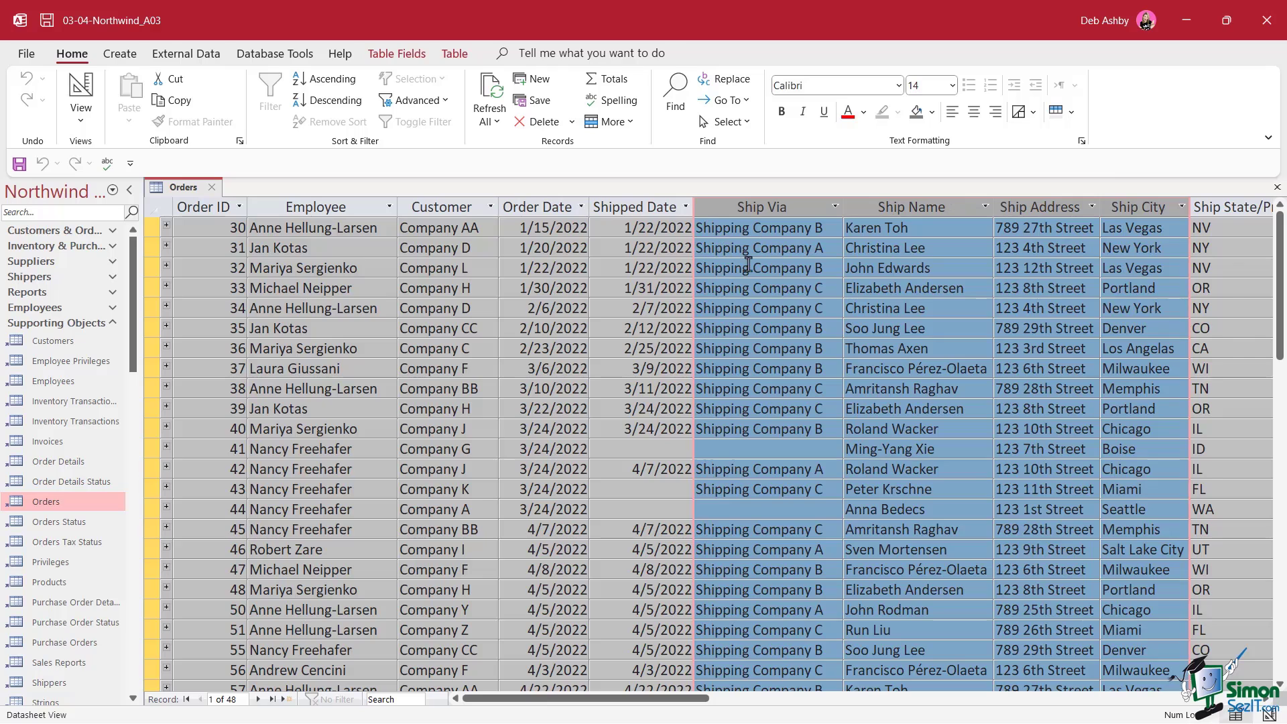
pyautogui.click(749, 267)
pyautogui.click(1130, 207)
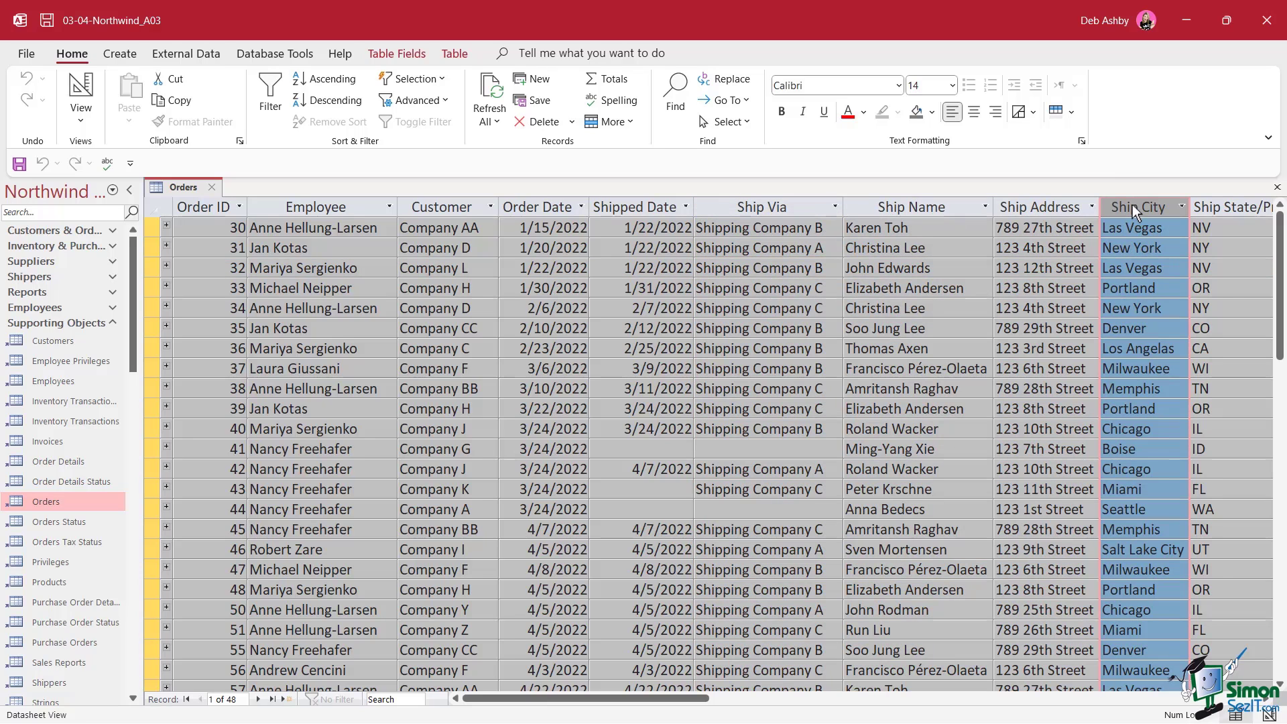
pyautogui.moveTo(1128, 207); pyautogui.dragTo(856, 225)
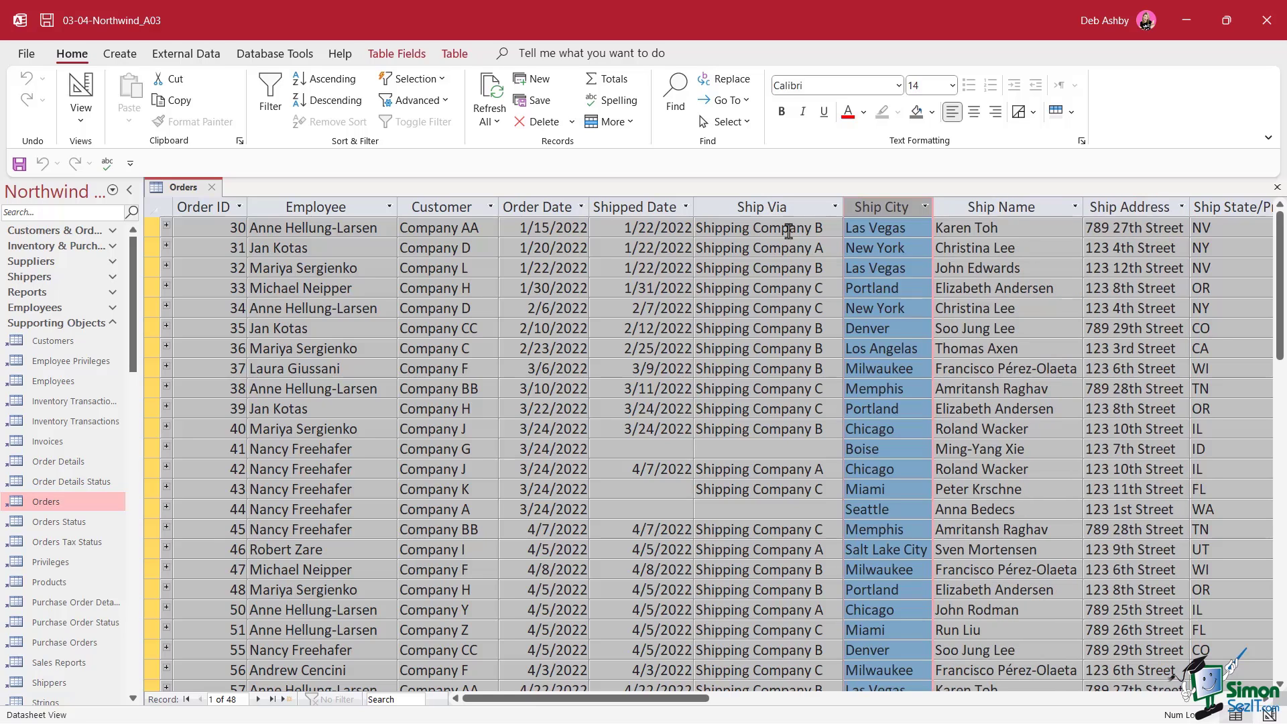
pyautogui.moveTo(754, 202); pyautogui.dragTo(885, 203)
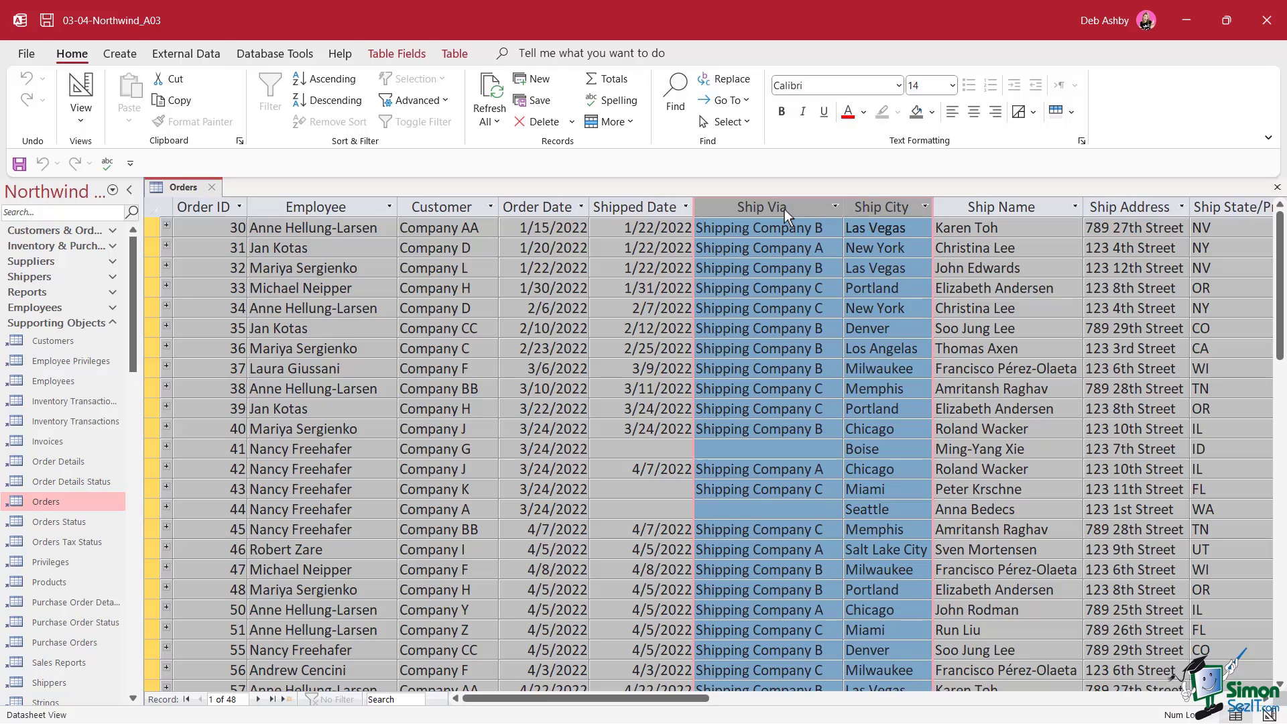
# Apply Sort A to Z to the selected Ship Via and Ship City columns
pyautogui.rightClick(784, 210)
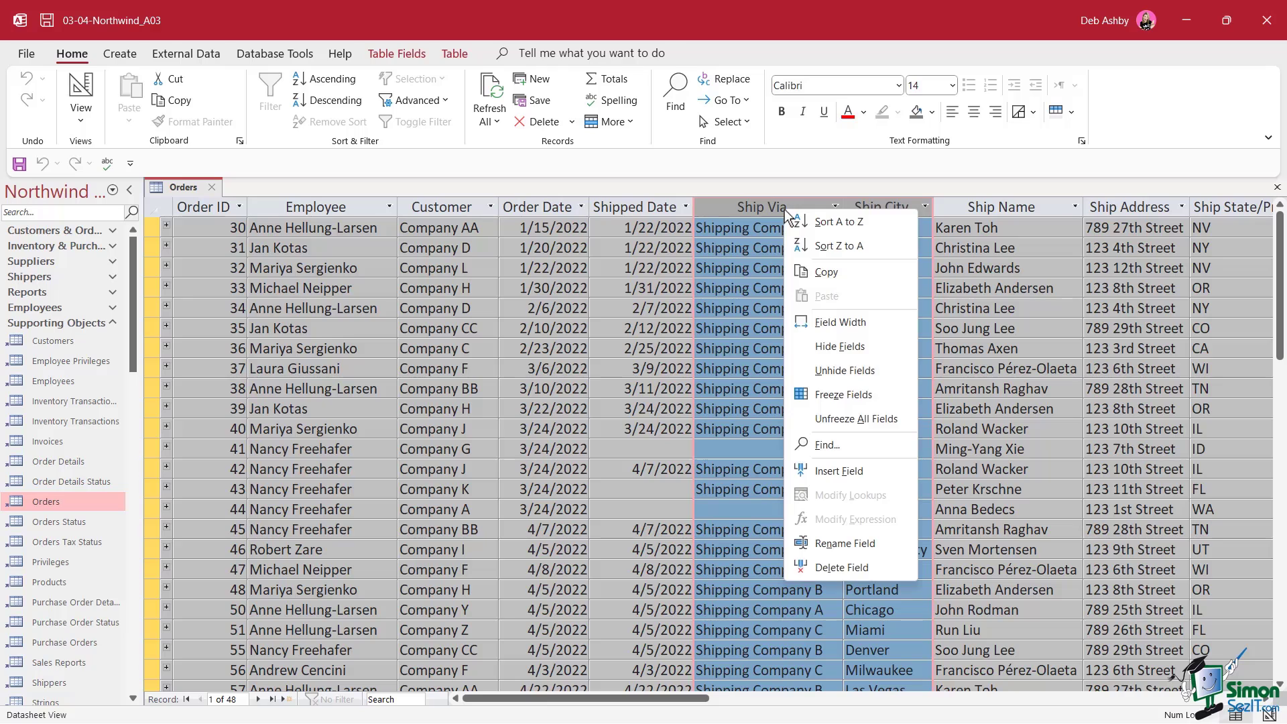
pyautogui.click(832, 226)
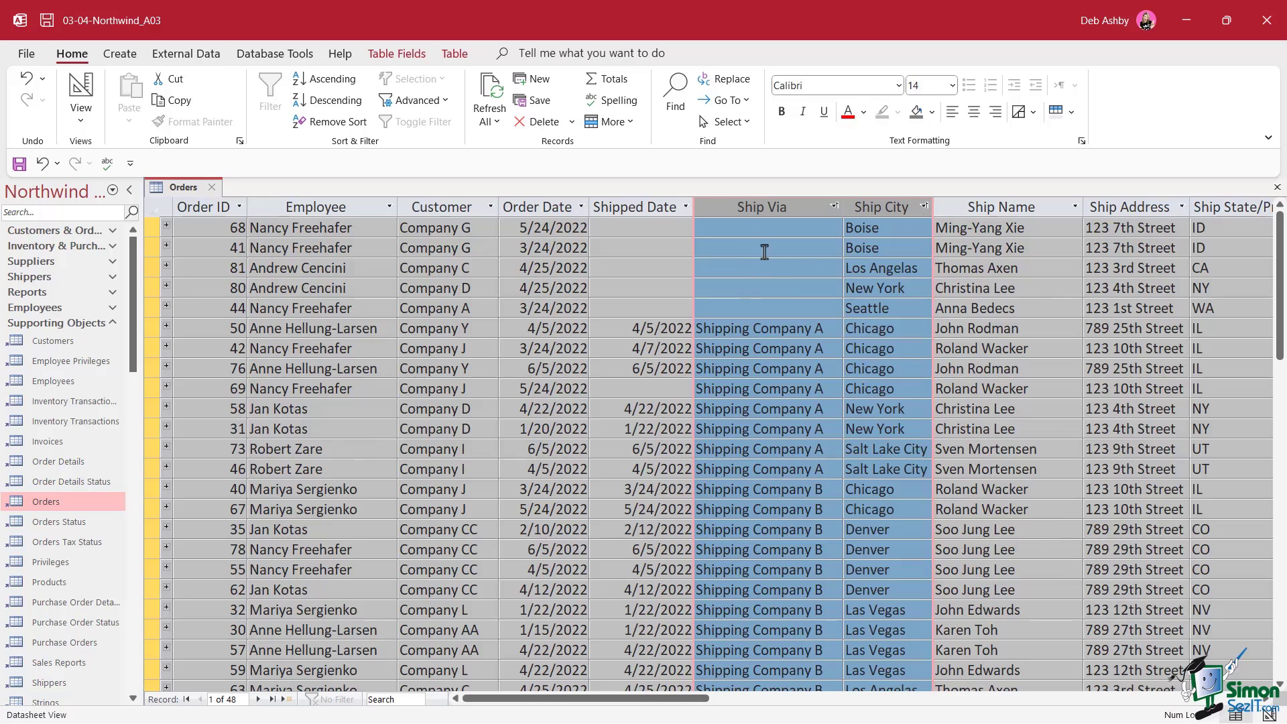
pyautogui.scroll(-2, 769, 264)
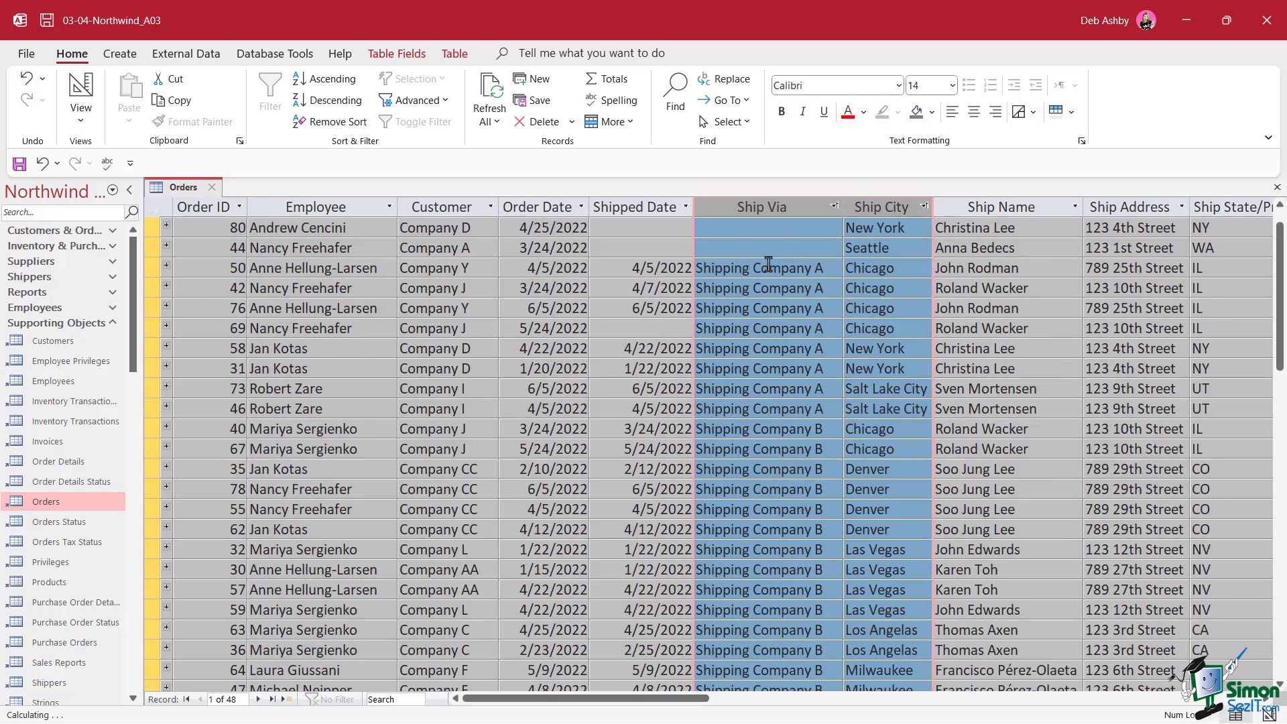
pyautogui.scroll(1, 769, 264)
pyautogui.click(927, 288)
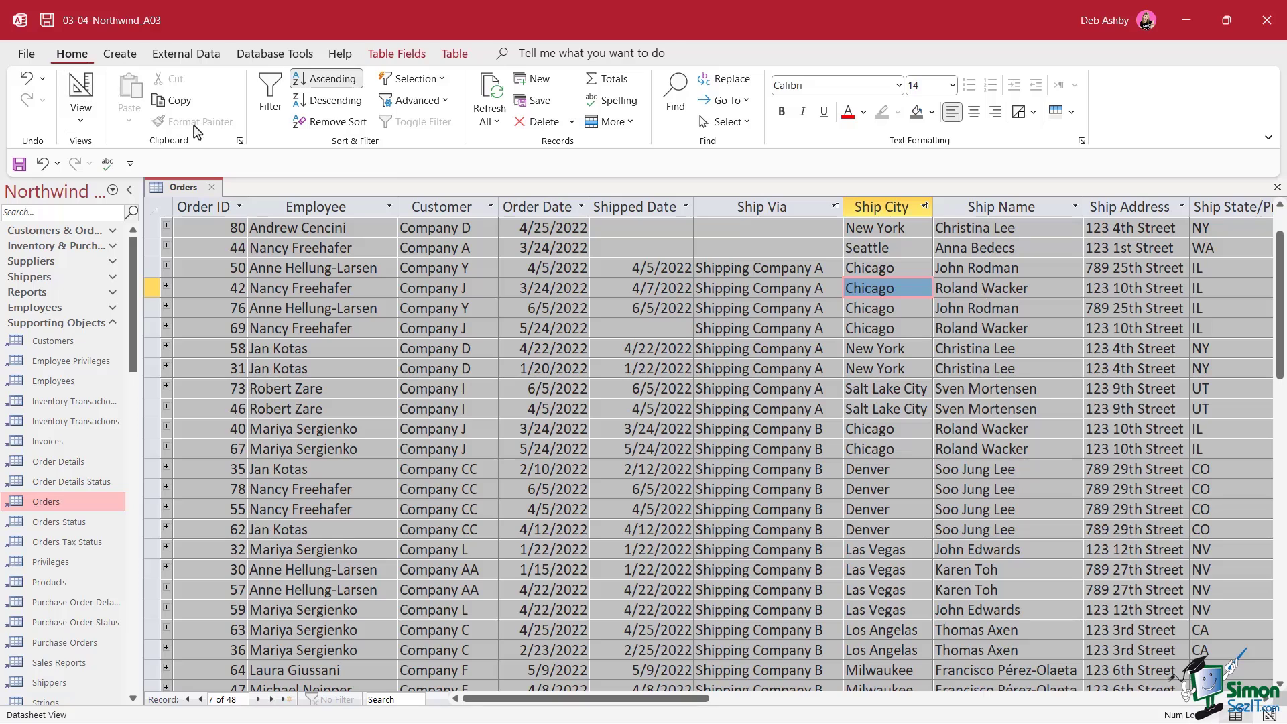
# Remove the sort so orders list by Order ID from 30 again
pyautogui.click(337, 126)
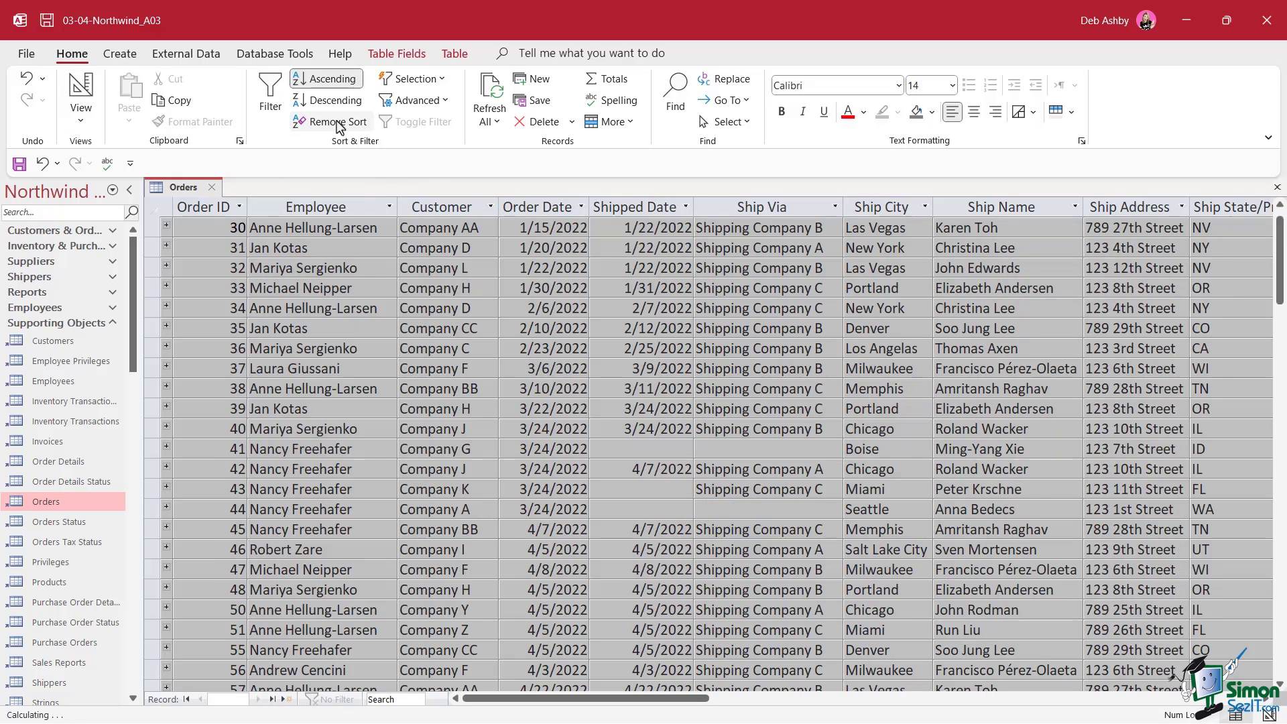
pyautogui.click(799, 274)
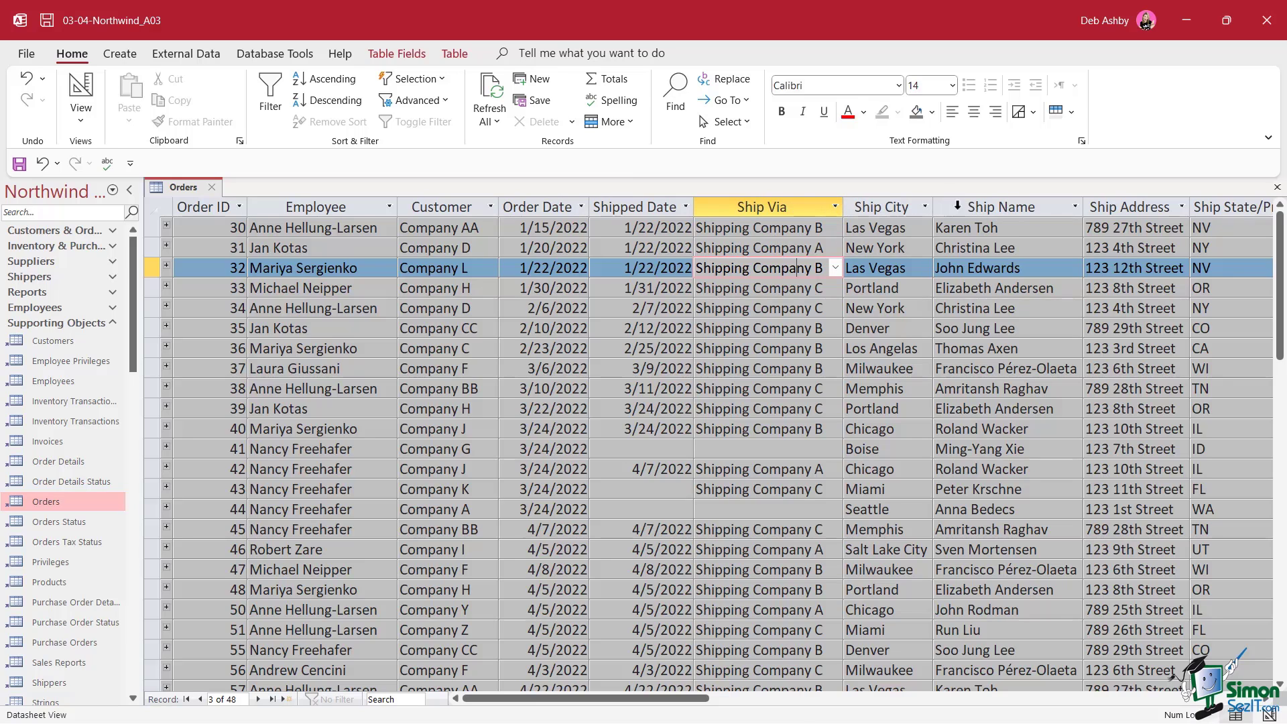
pyautogui.click(990, 204)
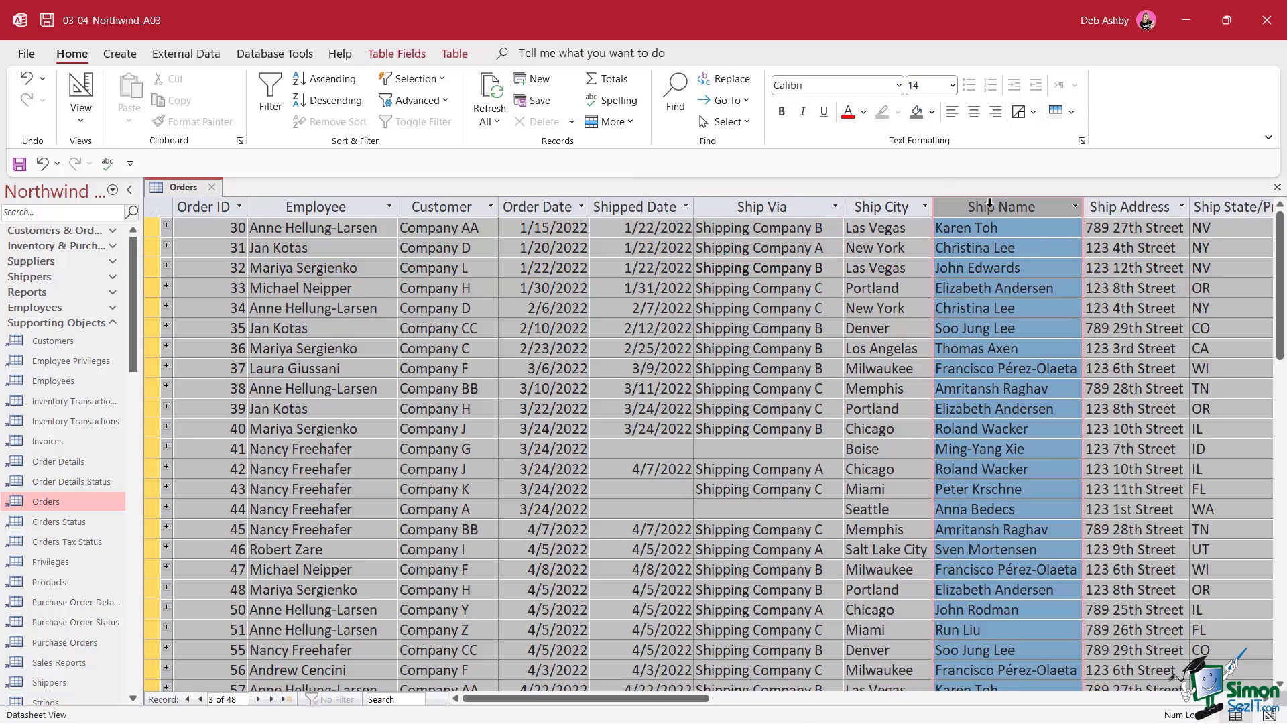
pyautogui.click(1075, 207)
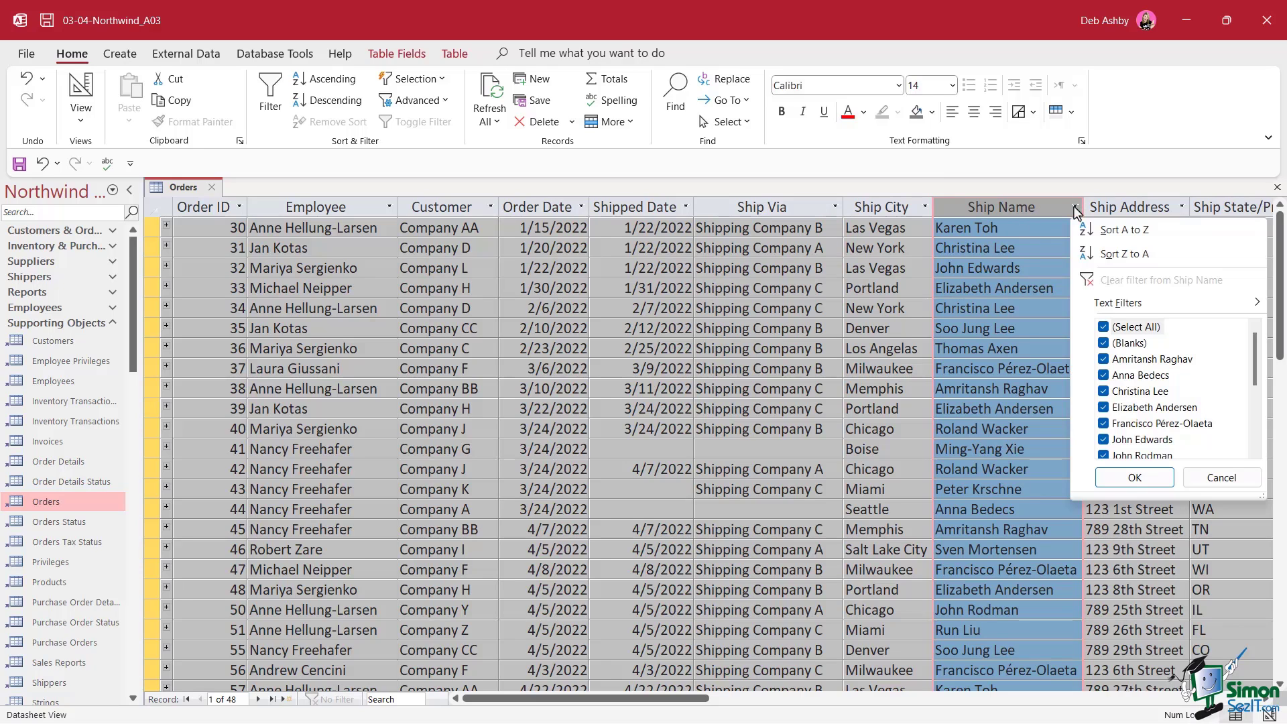
pyautogui.moveTo(1125, 310)
pyautogui.click(968, 391)
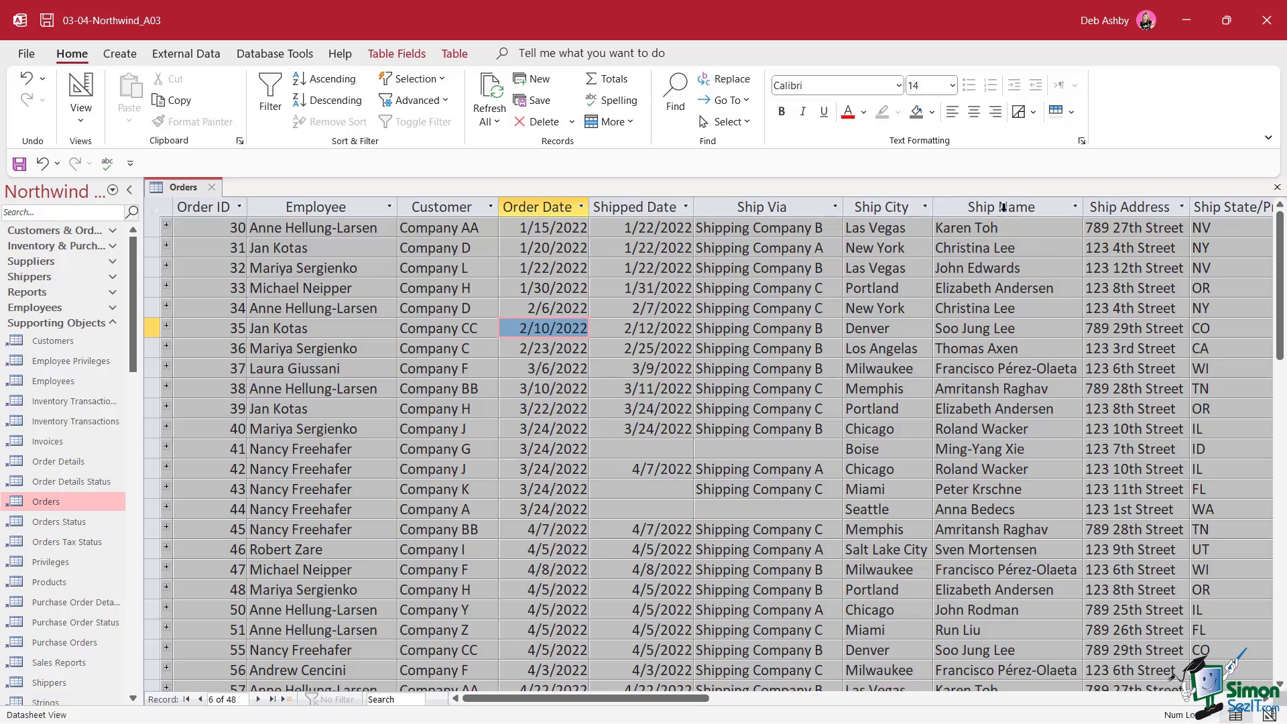
# Filter by selection on order 31's Ship Name value, leaving five Company D orders
pyautogui.click(988, 252)
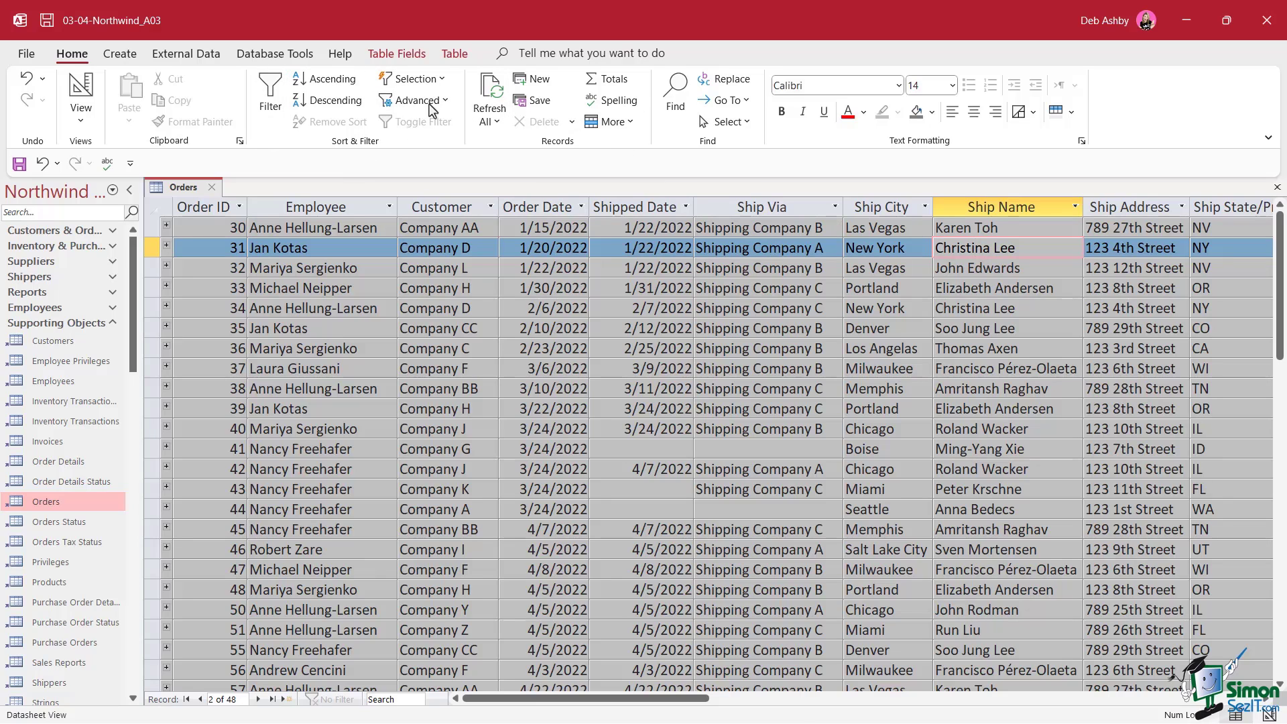
pyautogui.click(444, 80)
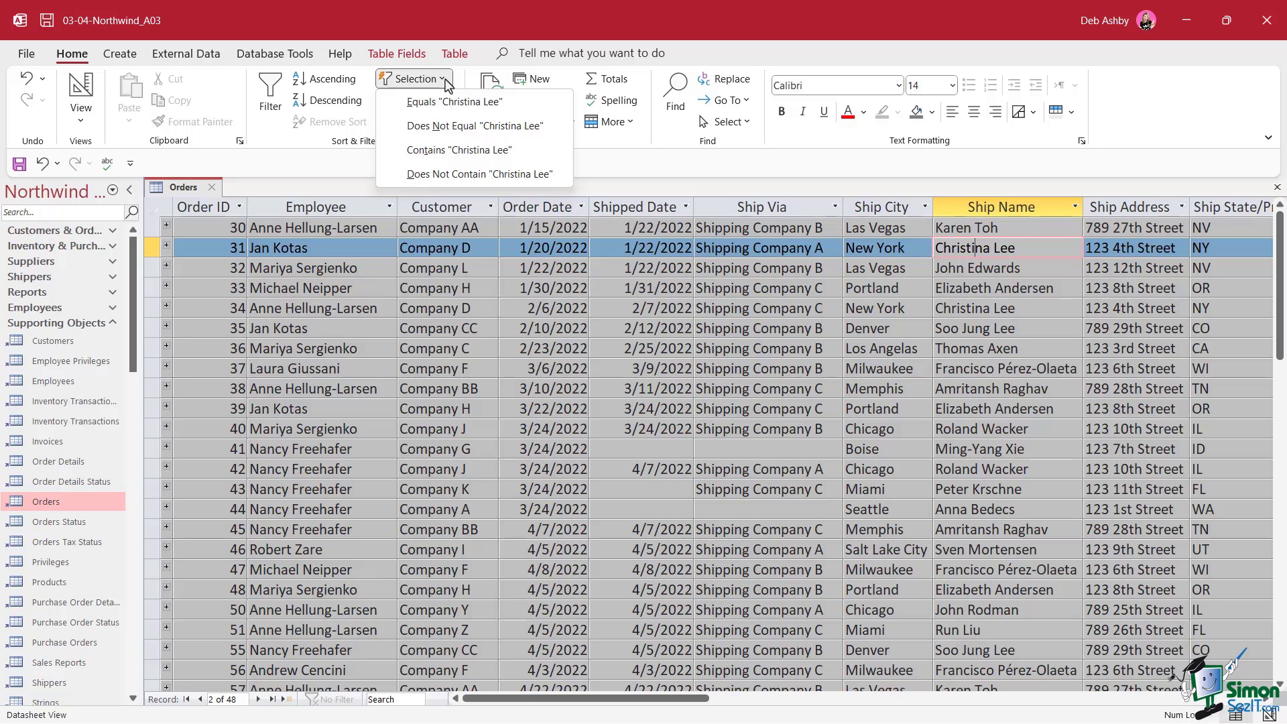
pyautogui.click(515, 107)
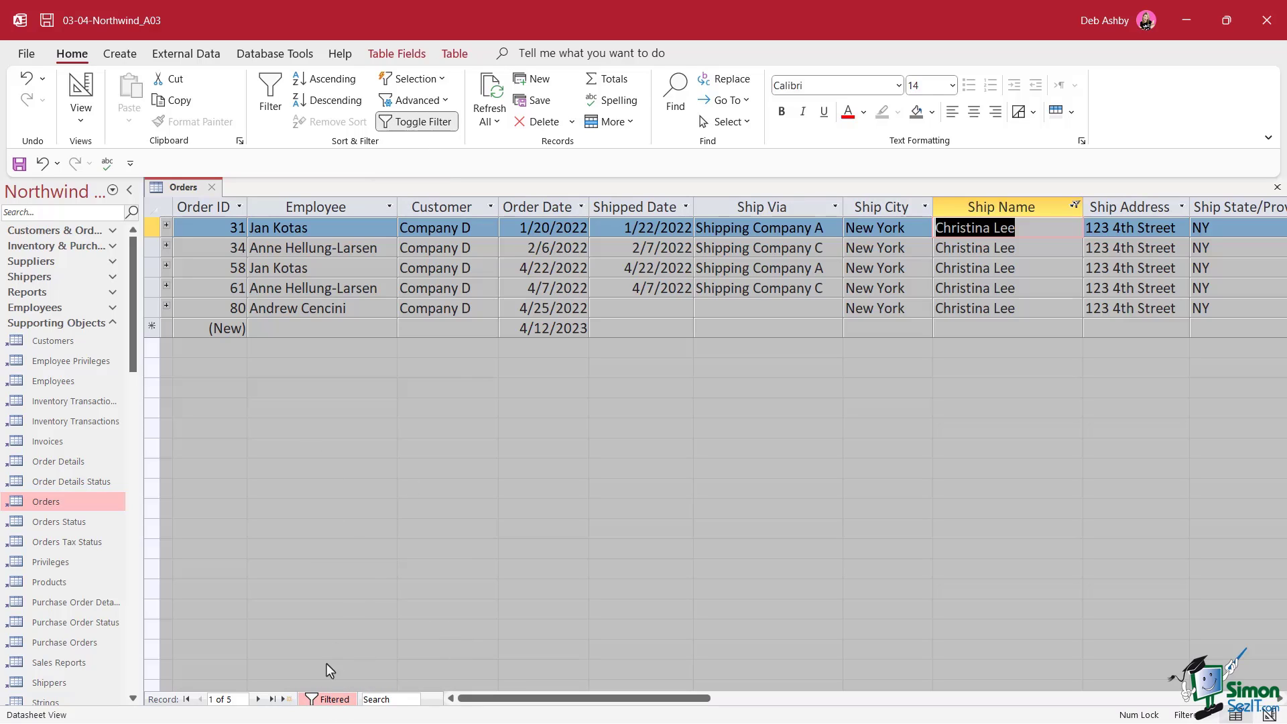
pyautogui.click(328, 700)
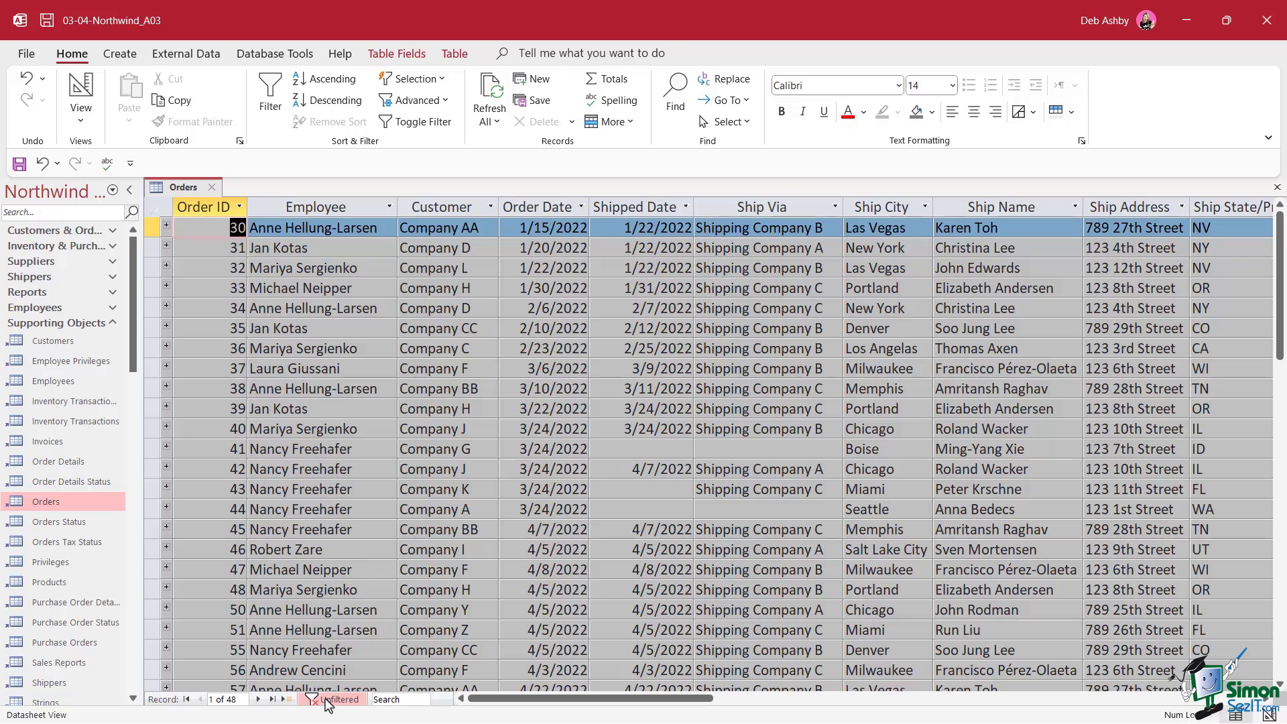
pyautogui.click(327, 699)
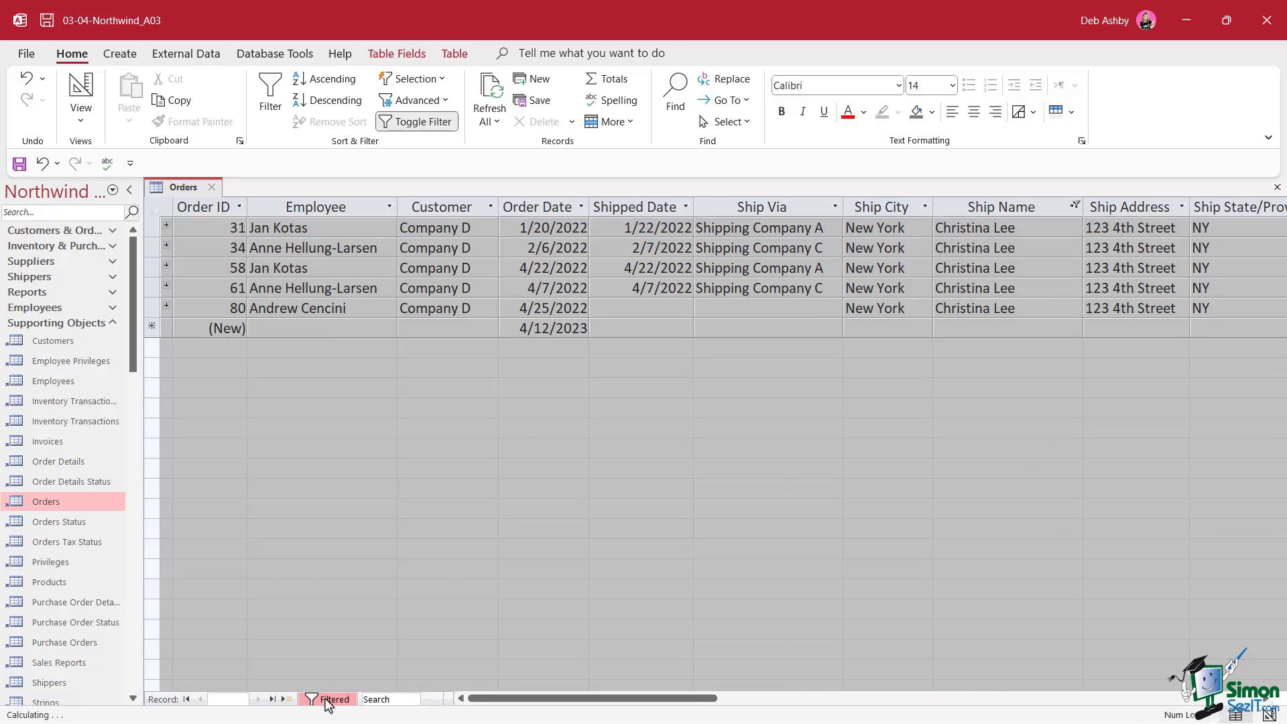
pyautogui.click(327, 699)
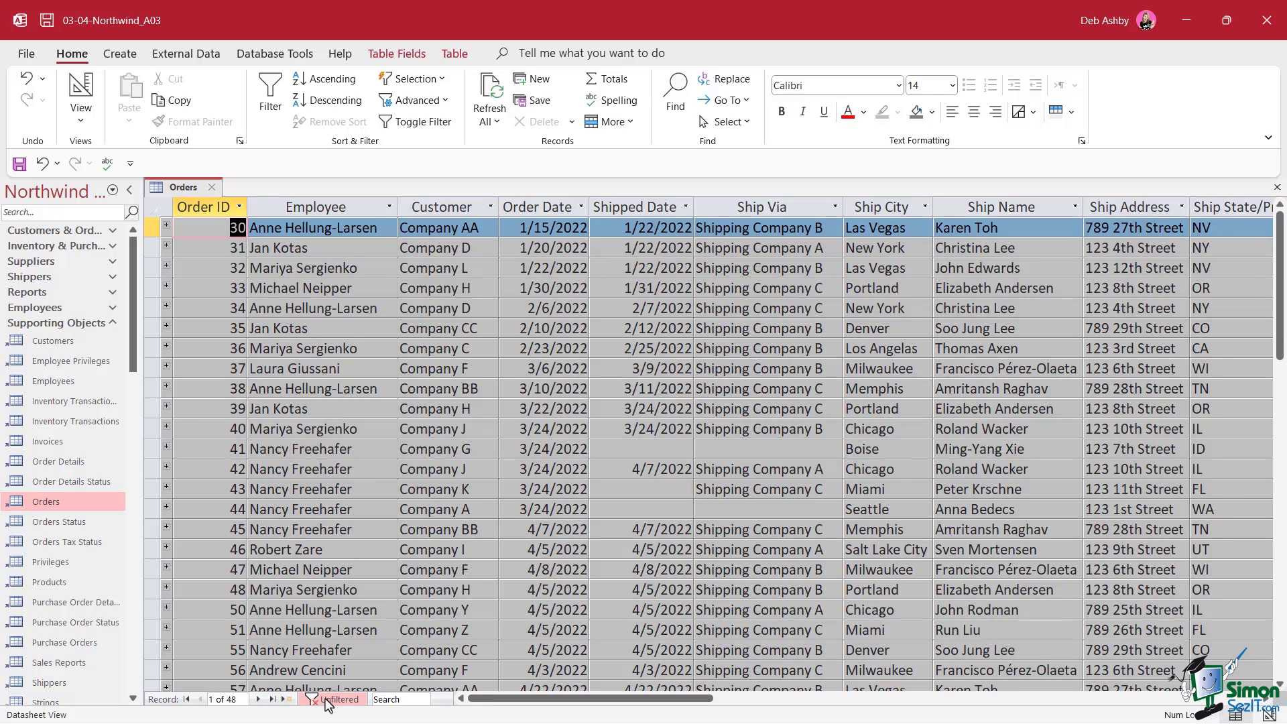
pyautogui.click(328, 700)
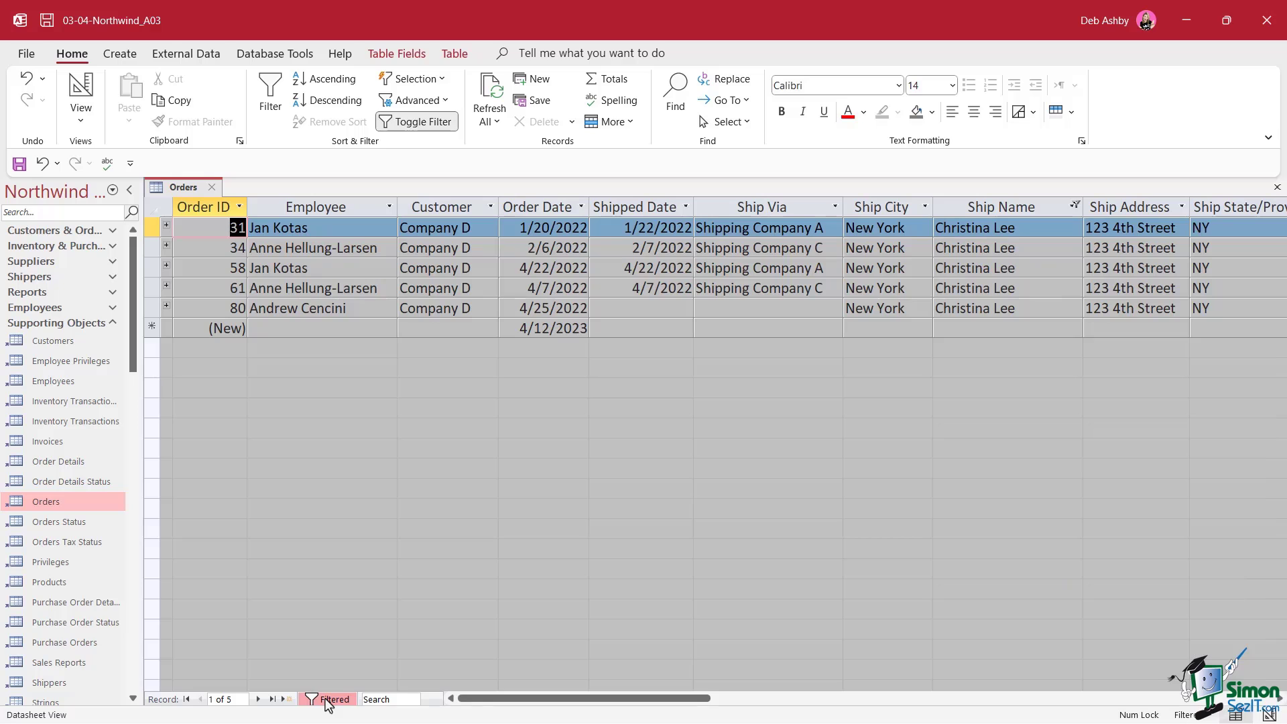
pyautogui.click(328, 699)
pyautogui.click(328, 699)
# Filter the Ship Via column to only Shipping Company C
pyautogui.click(835, 208)
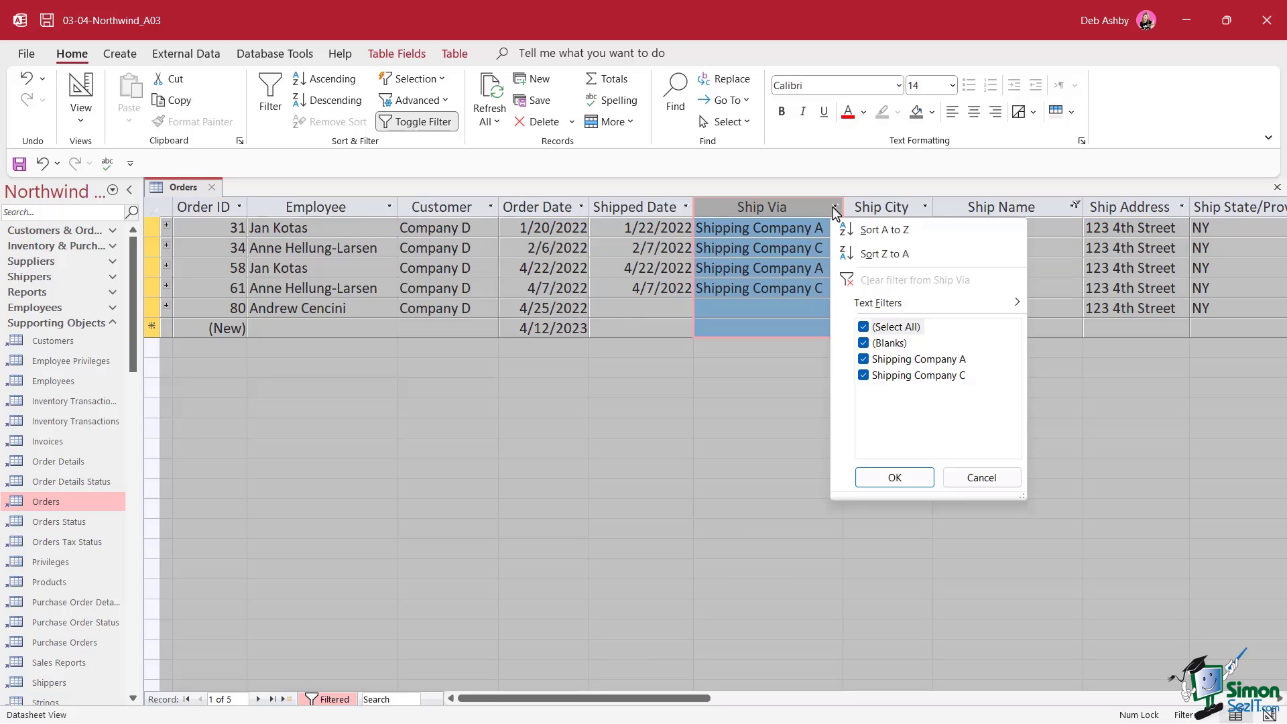
pyautogui.click(865, 330)
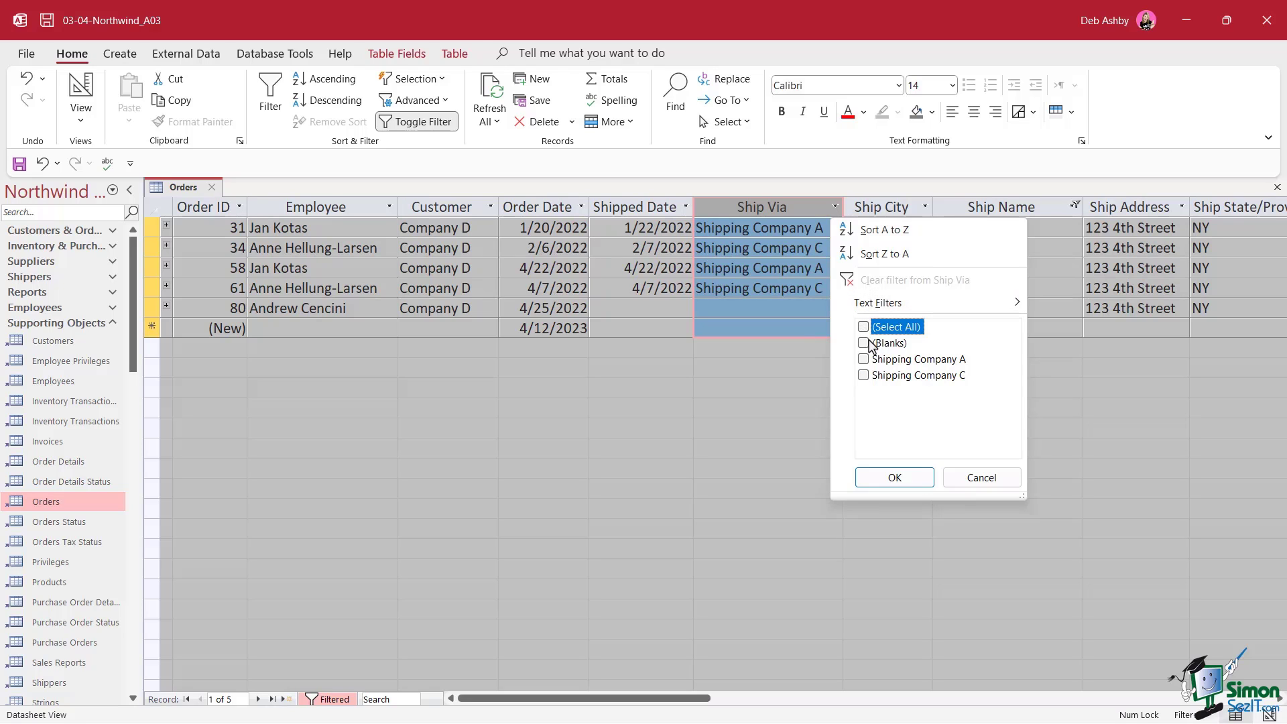
pyautogui.click(864, 376)
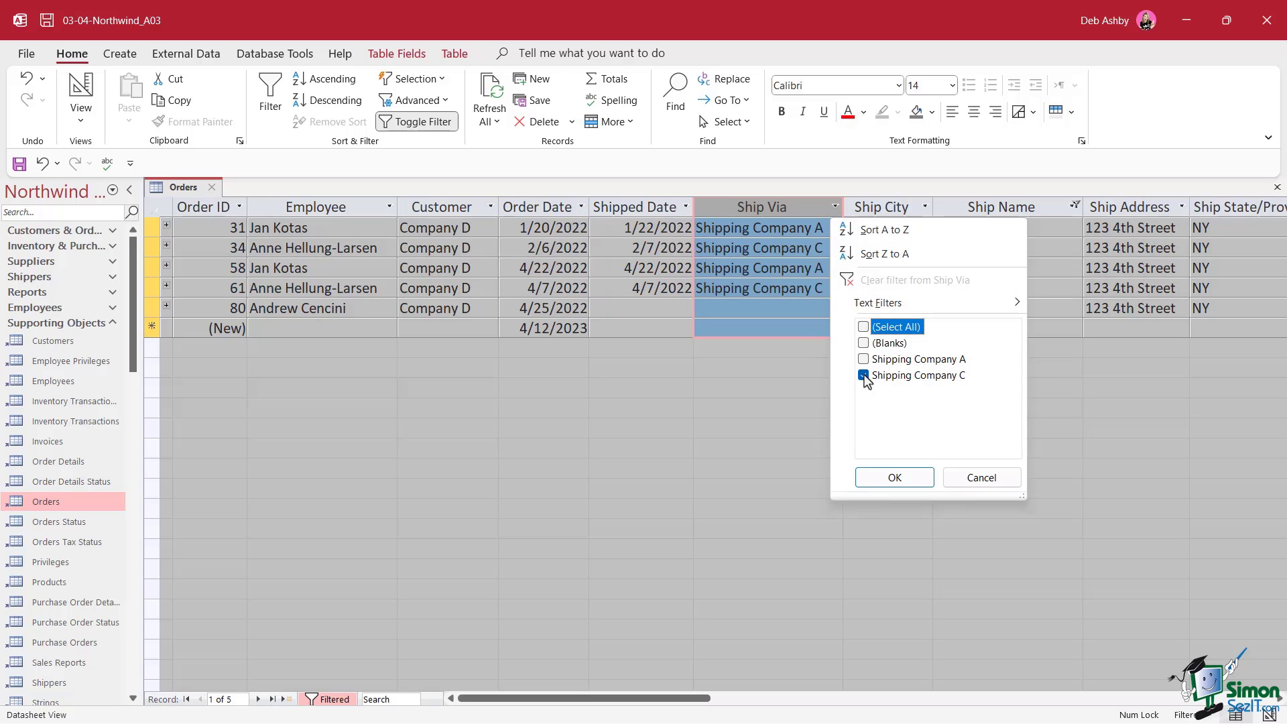
pyautogui.click(899, 480)
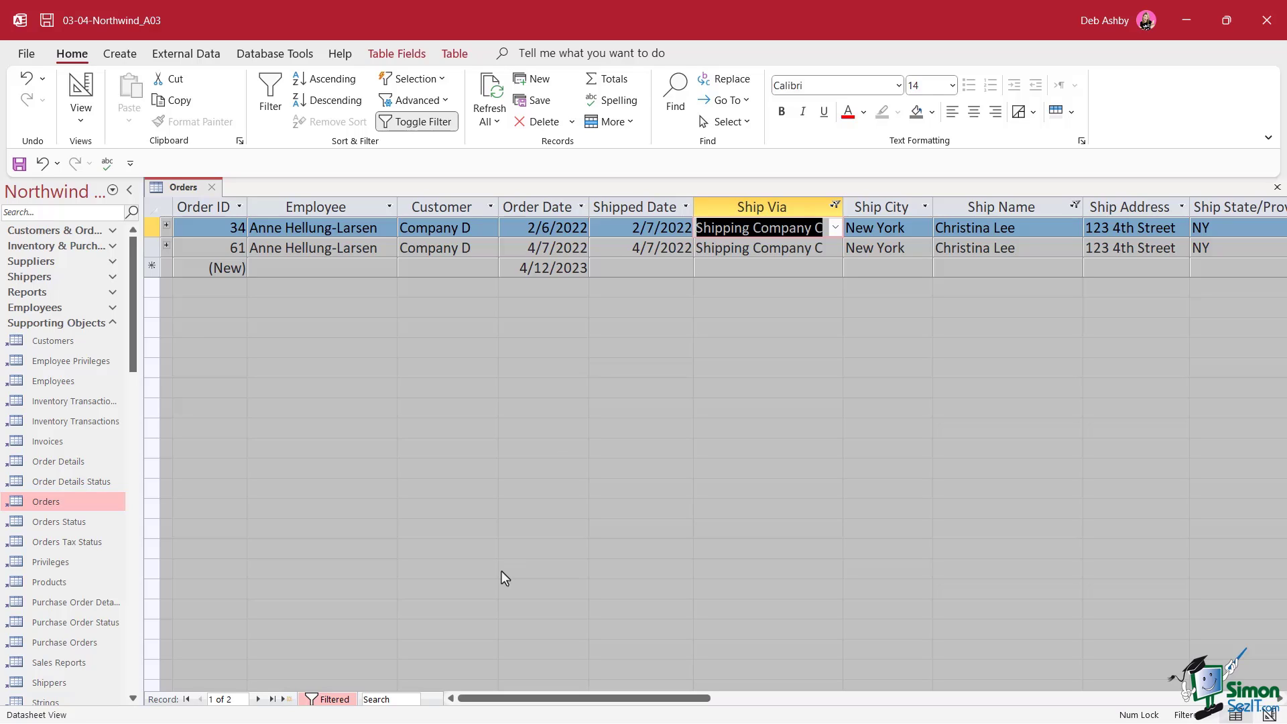
# Toggle the filter off, on, and off again so all 48 orders show
pyautogui.click(433, 125)
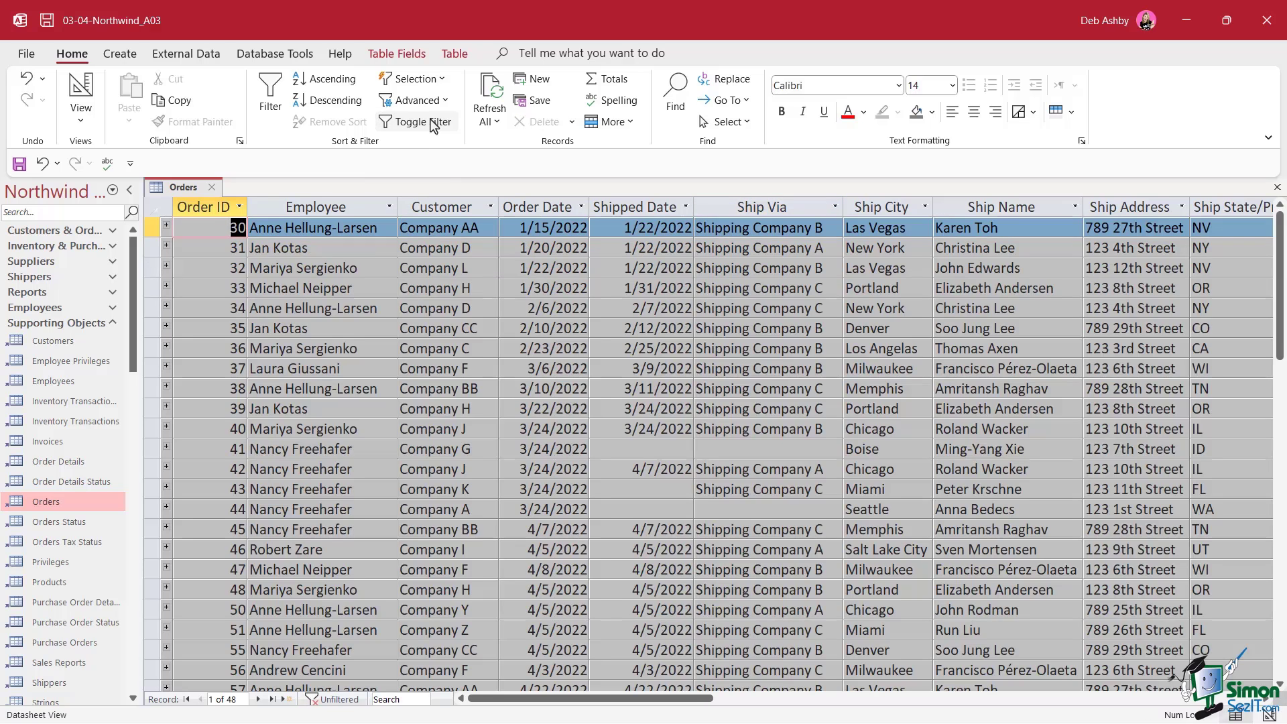
pyautogui.click(433, 125)
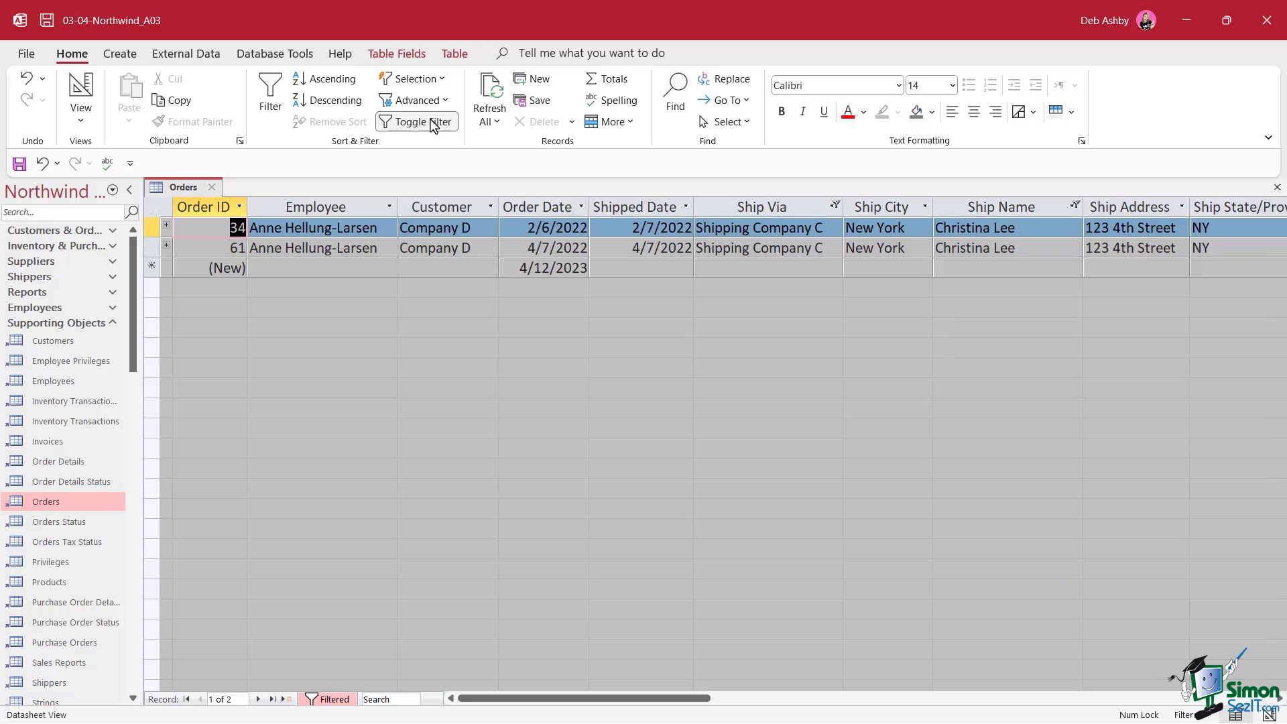
pyautogui.click(432, 125)
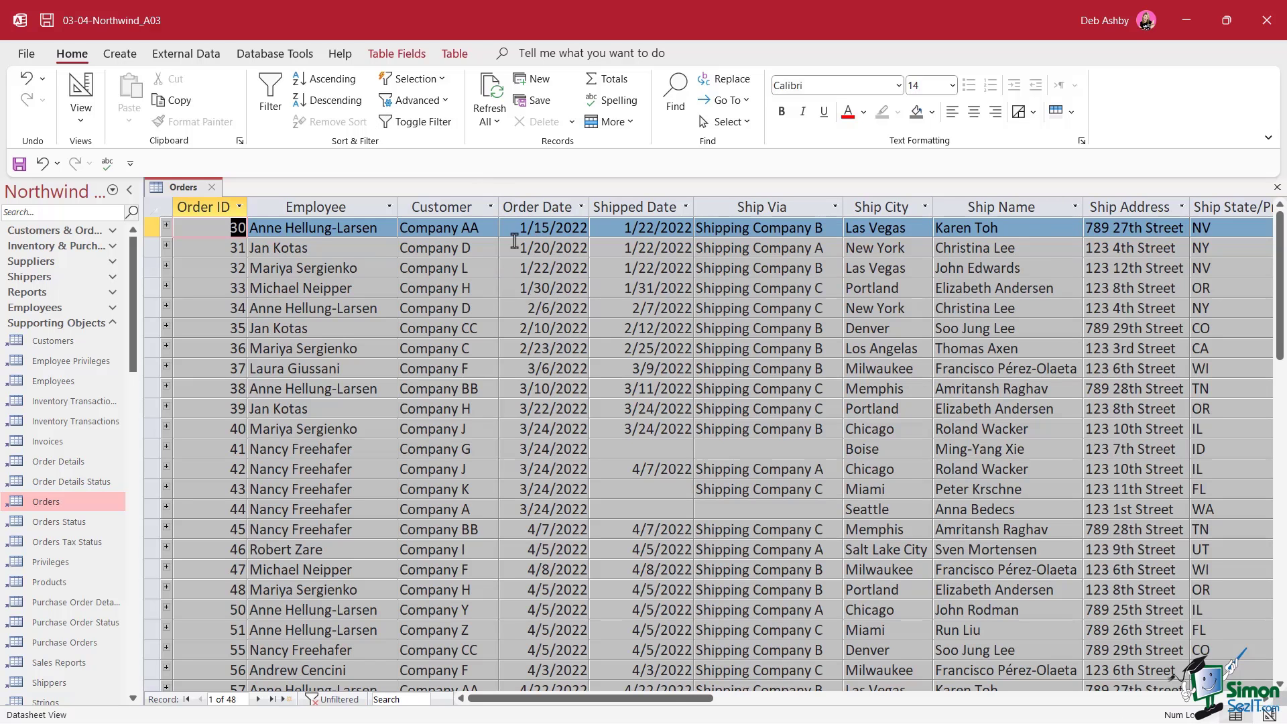
# Open the Filter By Form grid and select the Ship Via criterion
pyautogui.click(446, 102)
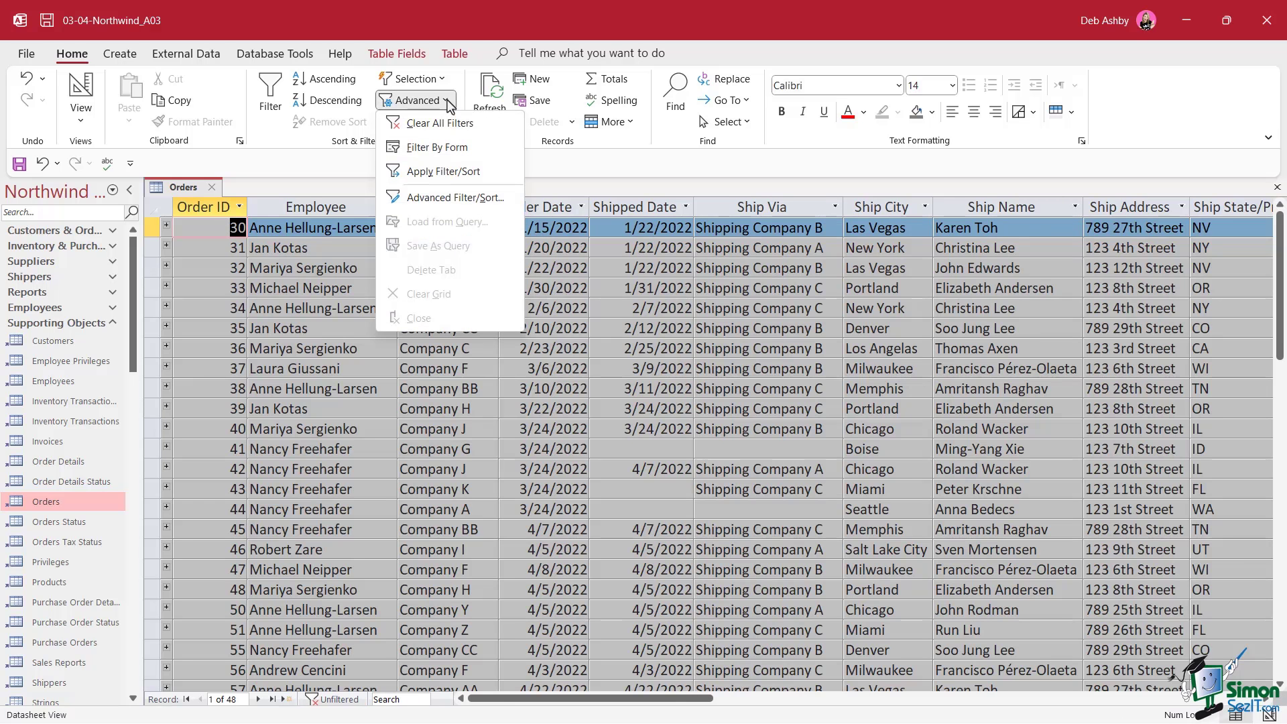
pyautogui.click(451, 149)
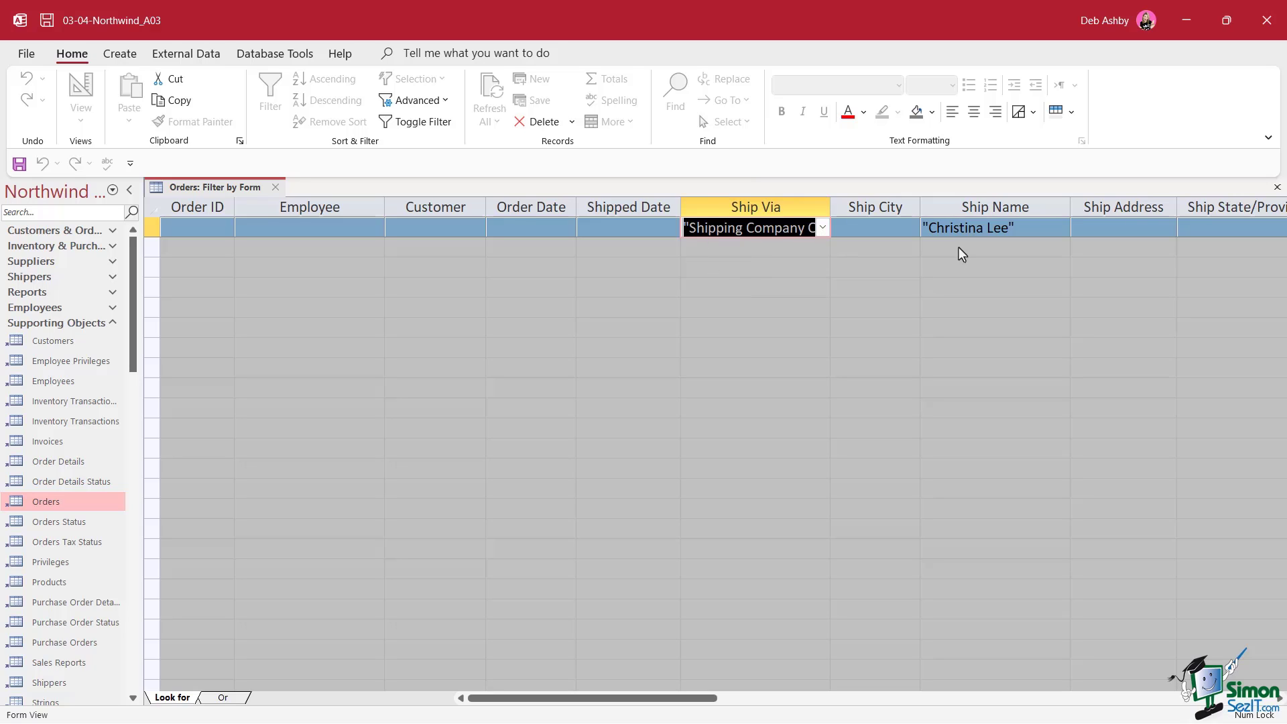
pyautogui.click(393, 232)
pyautogui.click(478, 229)
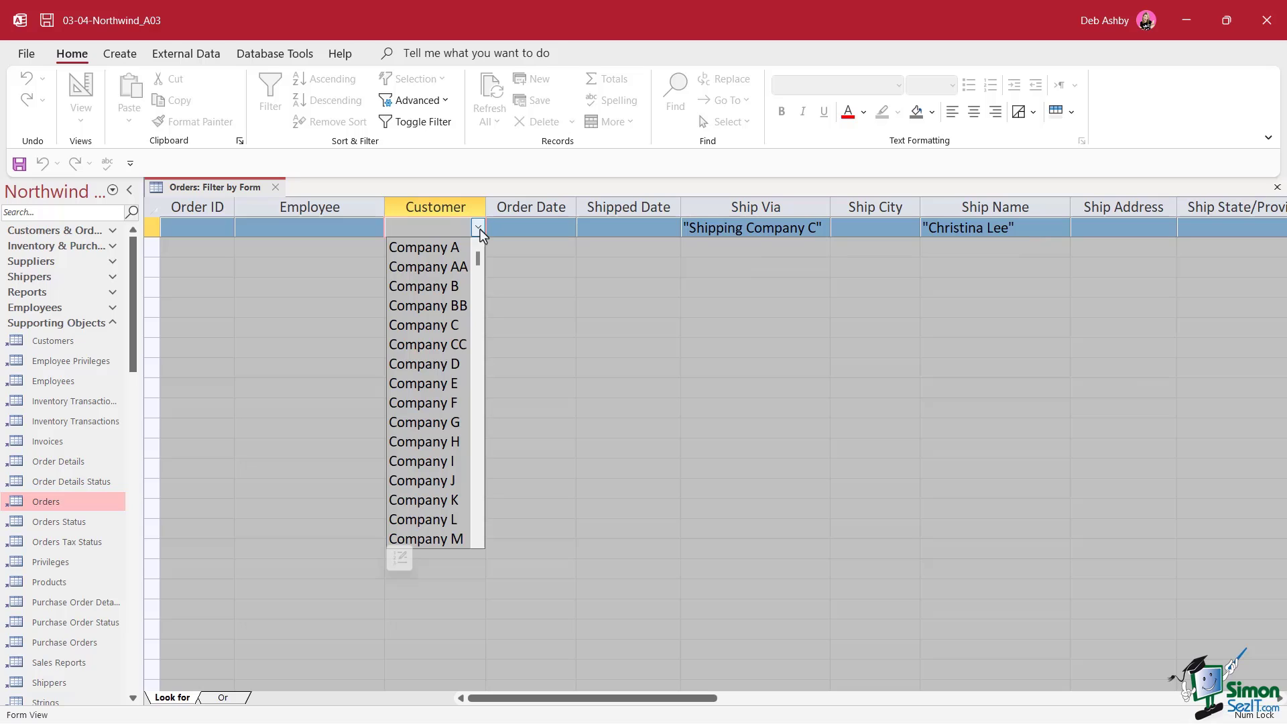
pyautogui.click(348, 228)
pyautogui.click(348, 228)
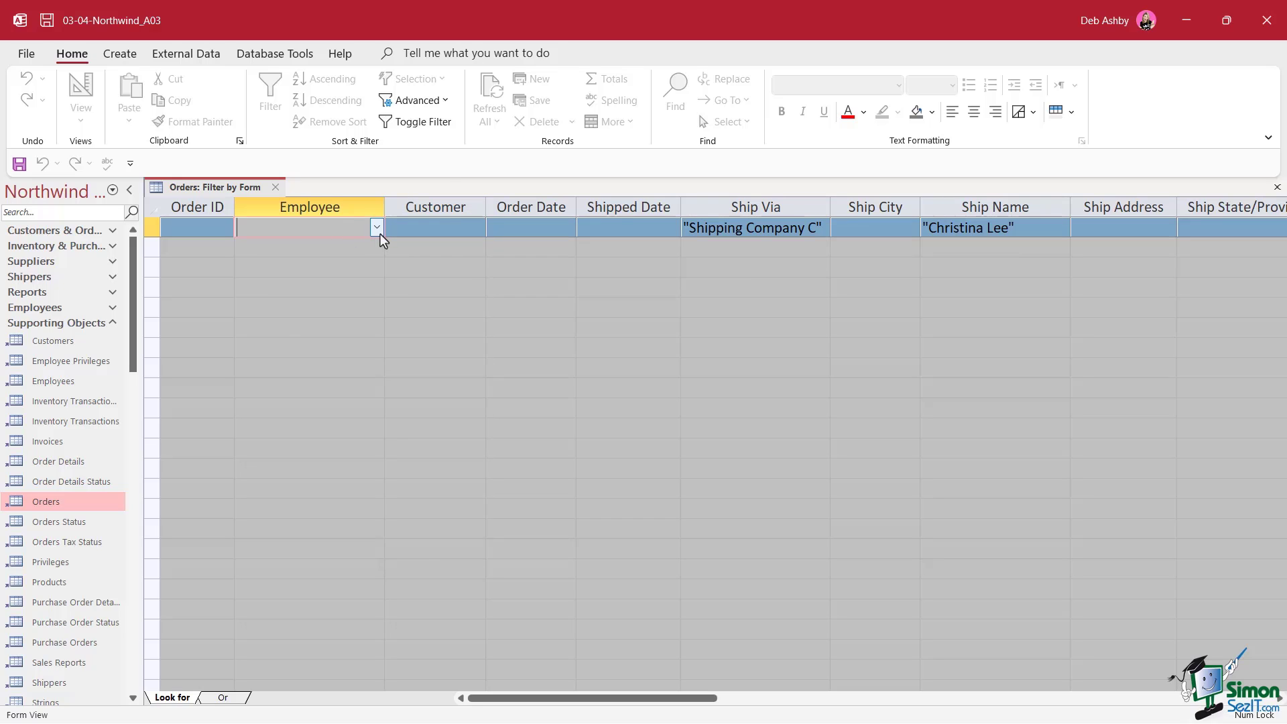
pyautogui.press('Tab')
pyautogui.press('Tab')
pyautogui.press('Tab')
pyautogui.press('Tab')
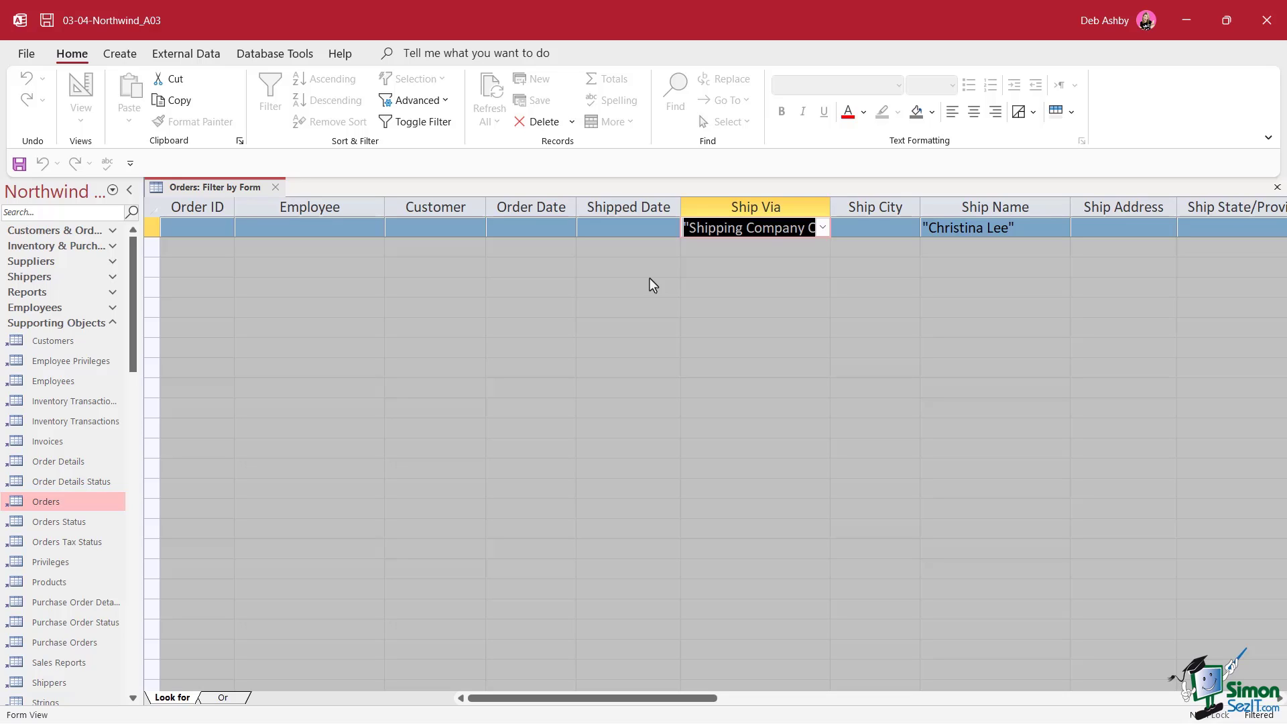
# Delete the Shipping Company C and Ship Name criteria, then reapply the now-empty filter
pyautogui.press('Delete')
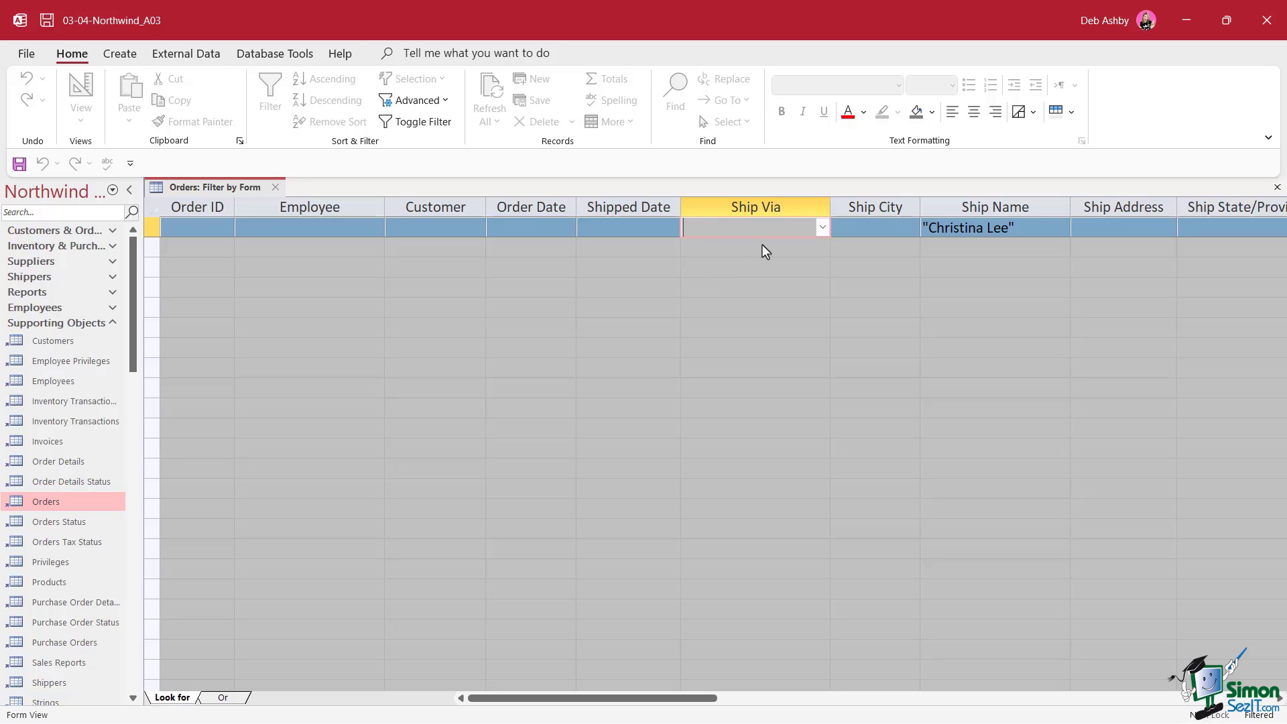
pyautogui.click(995, 228)
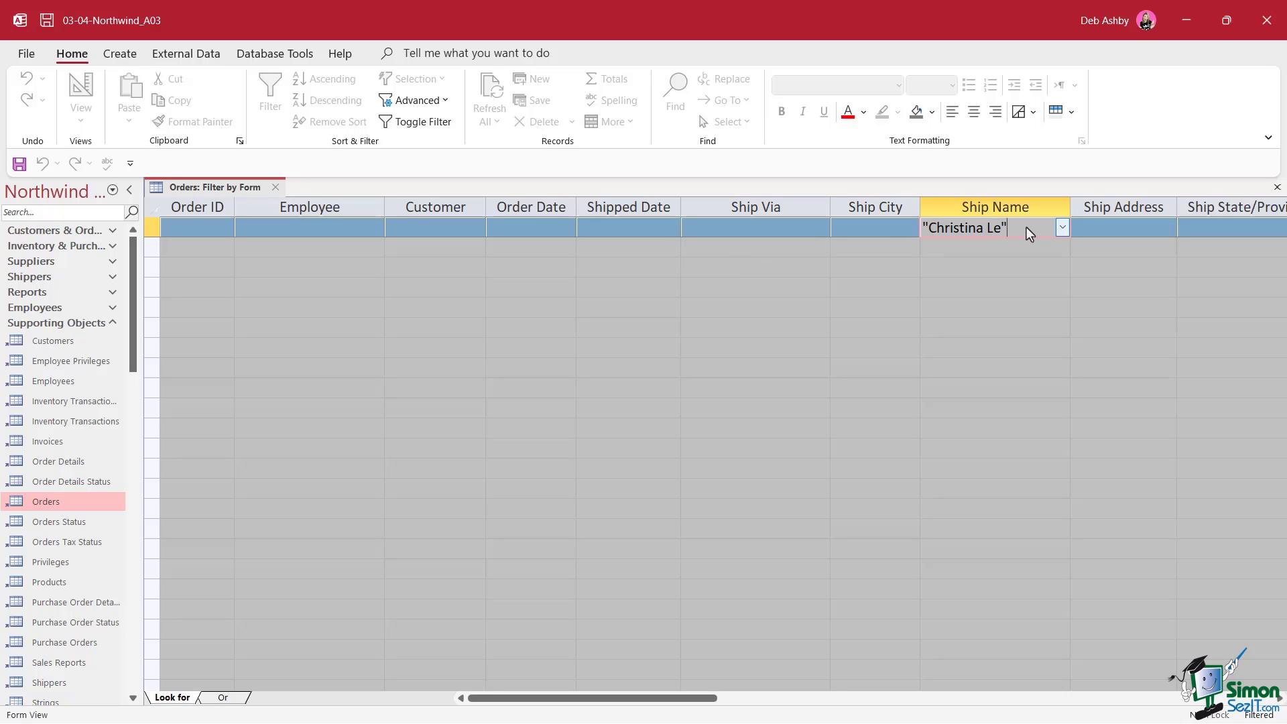
pyautogui.moveTo(1026, 226); pyautogui.dragTo(886, 235)
pyautogui.press('Delete')
pyautogui.click(416, 123)
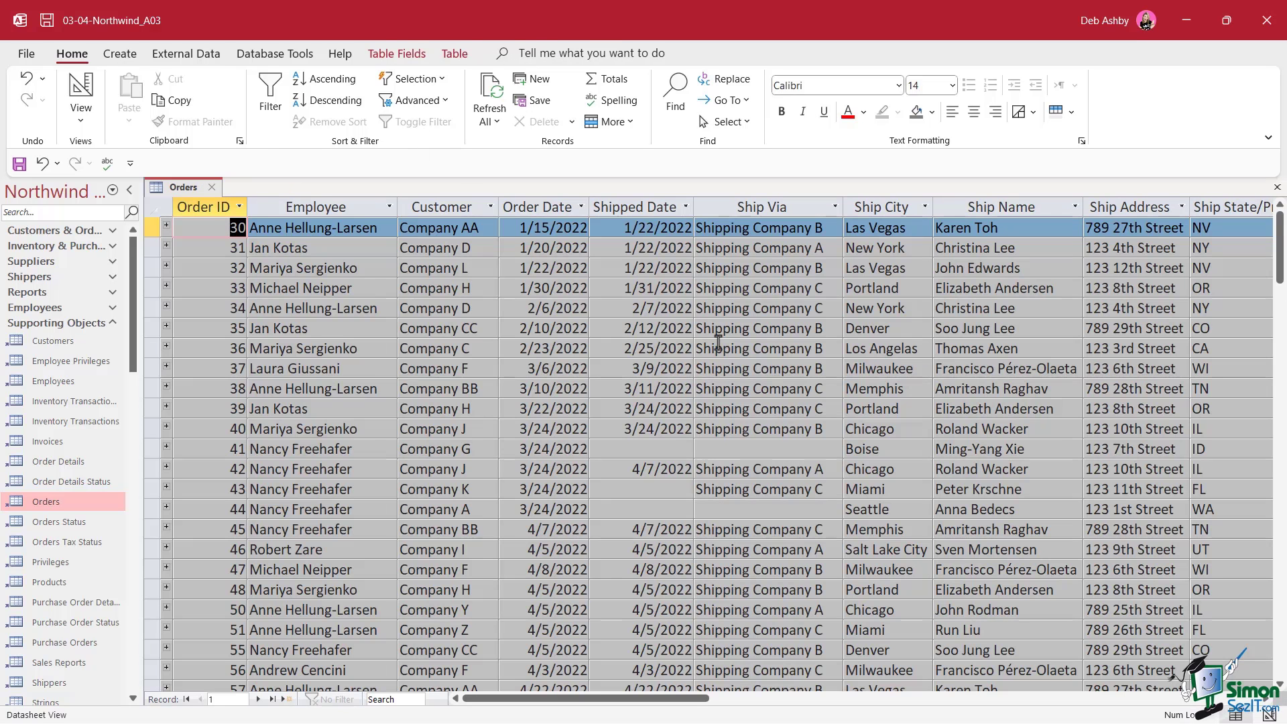
# Scroll the Orders datasheet down to order 81 and the new-record row
pyautogui.click(705, 313)
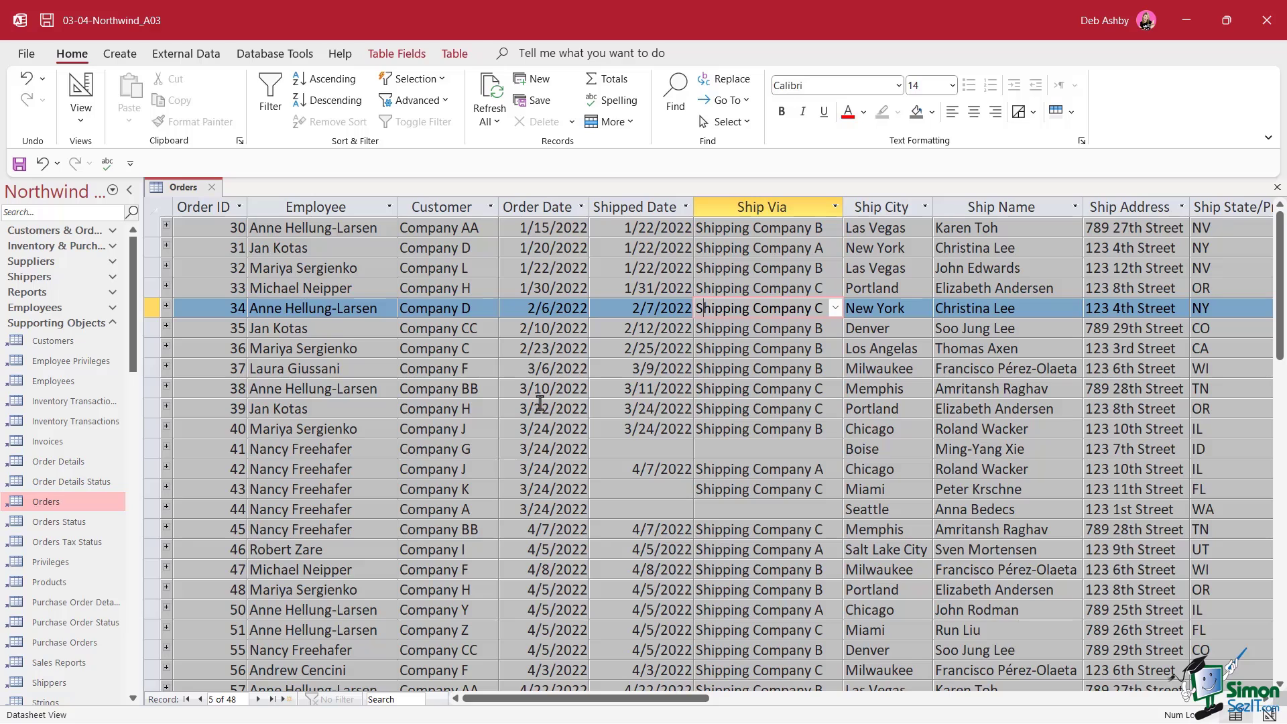
pyautogui.scroll(-12, 540, 403)
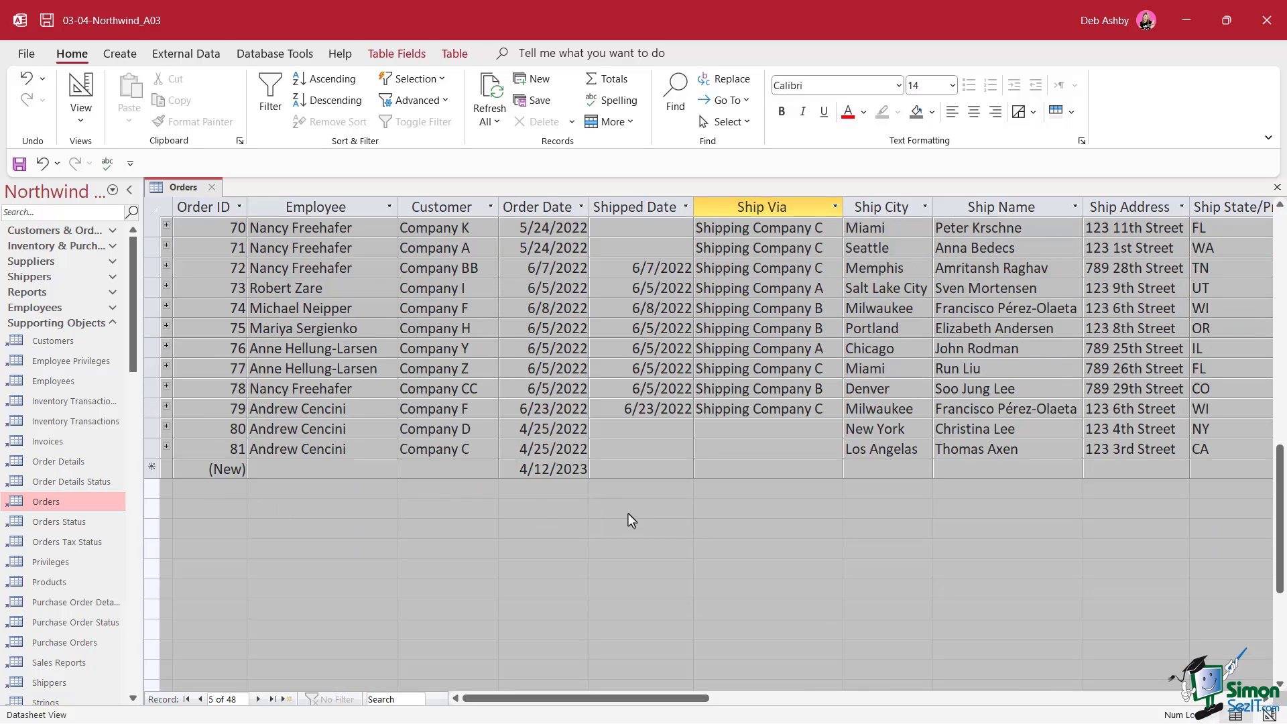
pyautogui.moveTo(724, 700)
pyautogui.mouseDown()
pyautogui.moveTo(783, 718)
pyautogui.moveTo(880, 718)
pyautogui.moveTo(882, 704)
pyautogui.moveTo(700, 704)
pyautogui.mouseUp()
# Add a Total row and sum the Shipping Fee column to $2,138.00
pyautogui.click(612, 85)
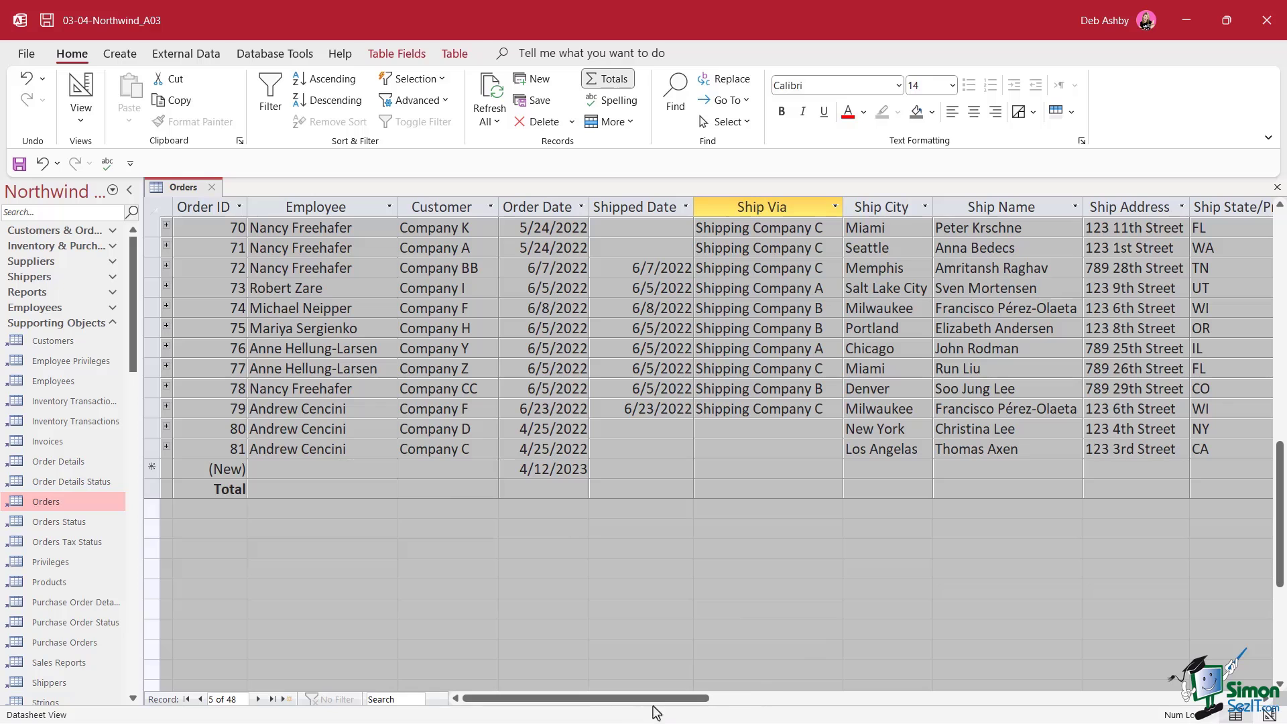
pyautogui.moveTo(678, 701); pyautogui.dragTo(916, 721)
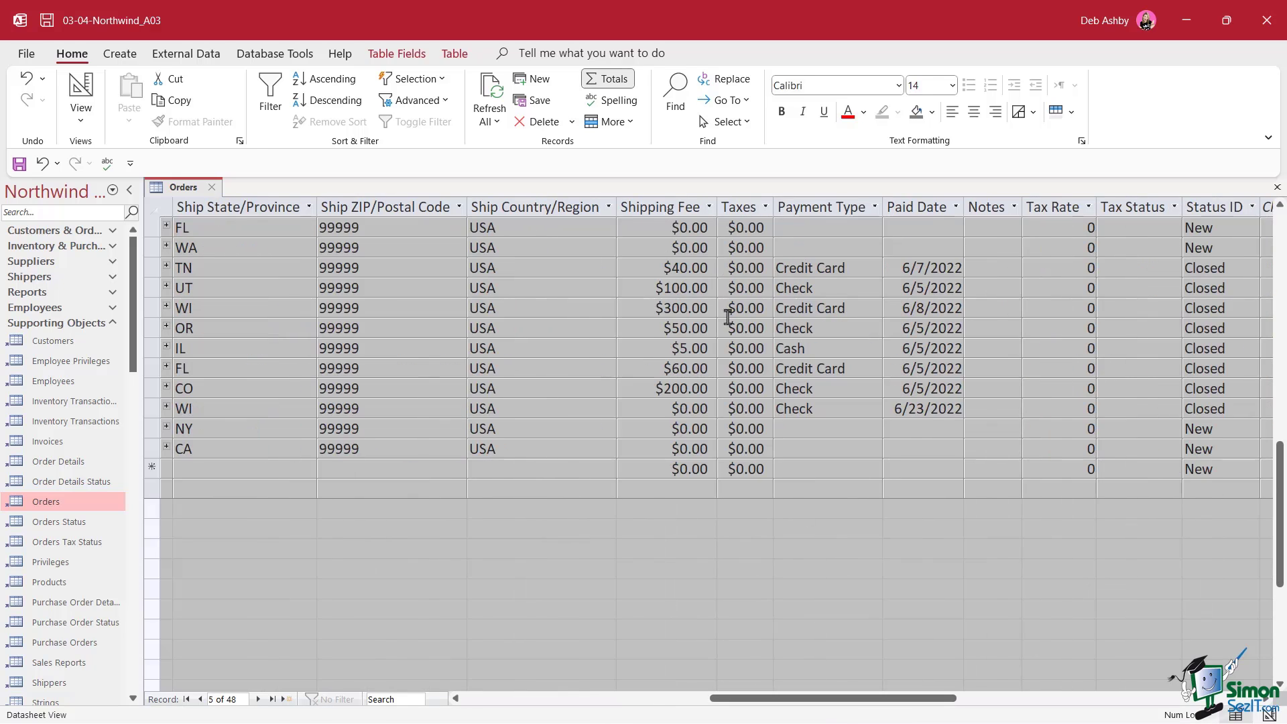
pyautogui.click(691, 491)
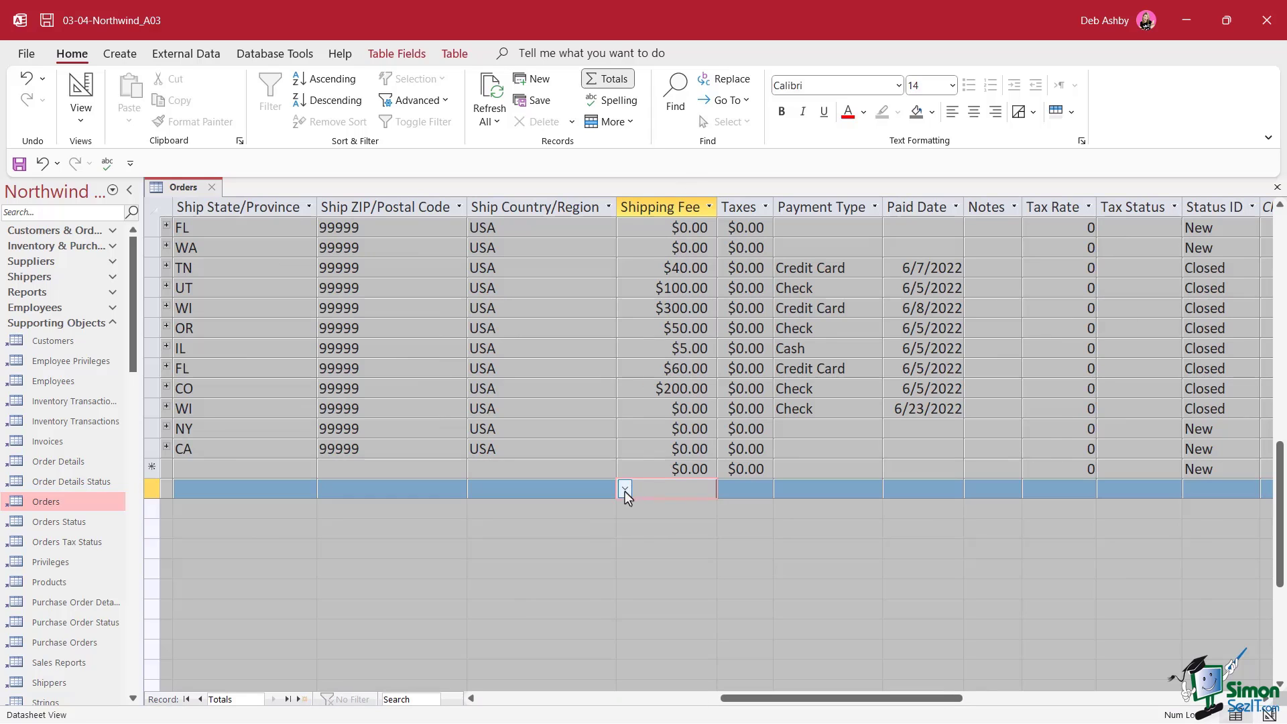
pyautogui.click(625, 490)
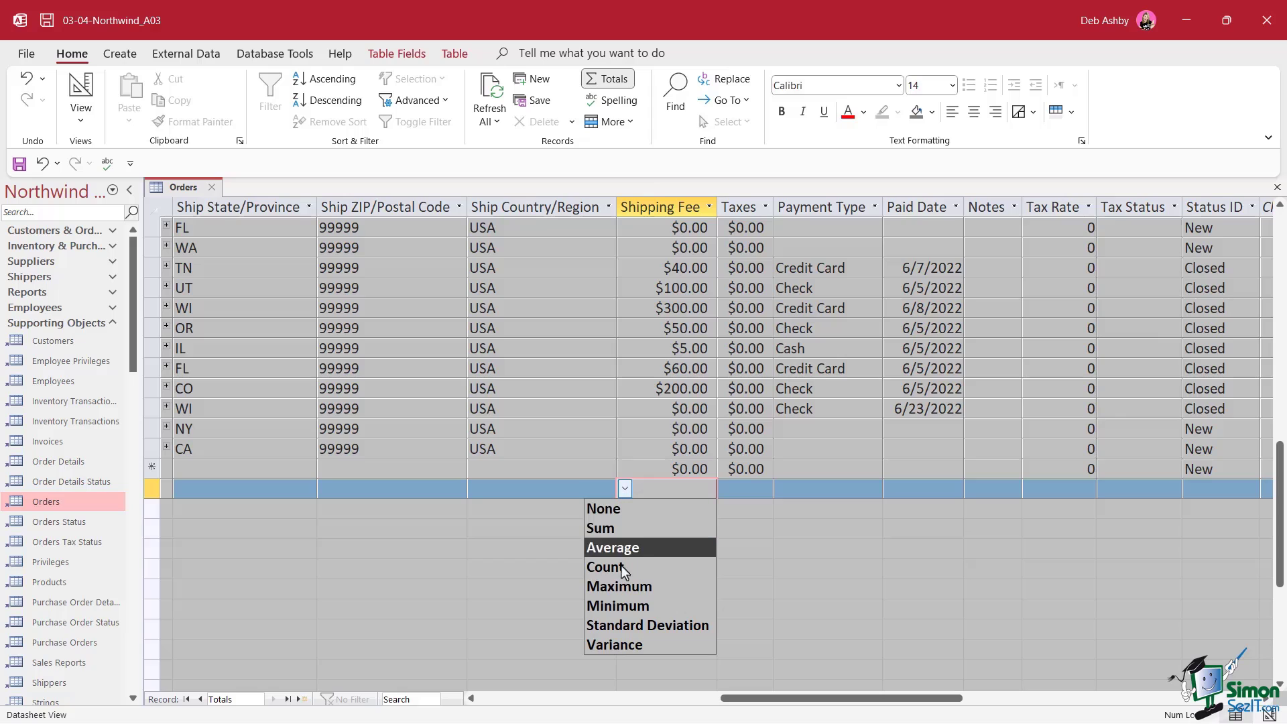
pyautogui.click(634, 529)
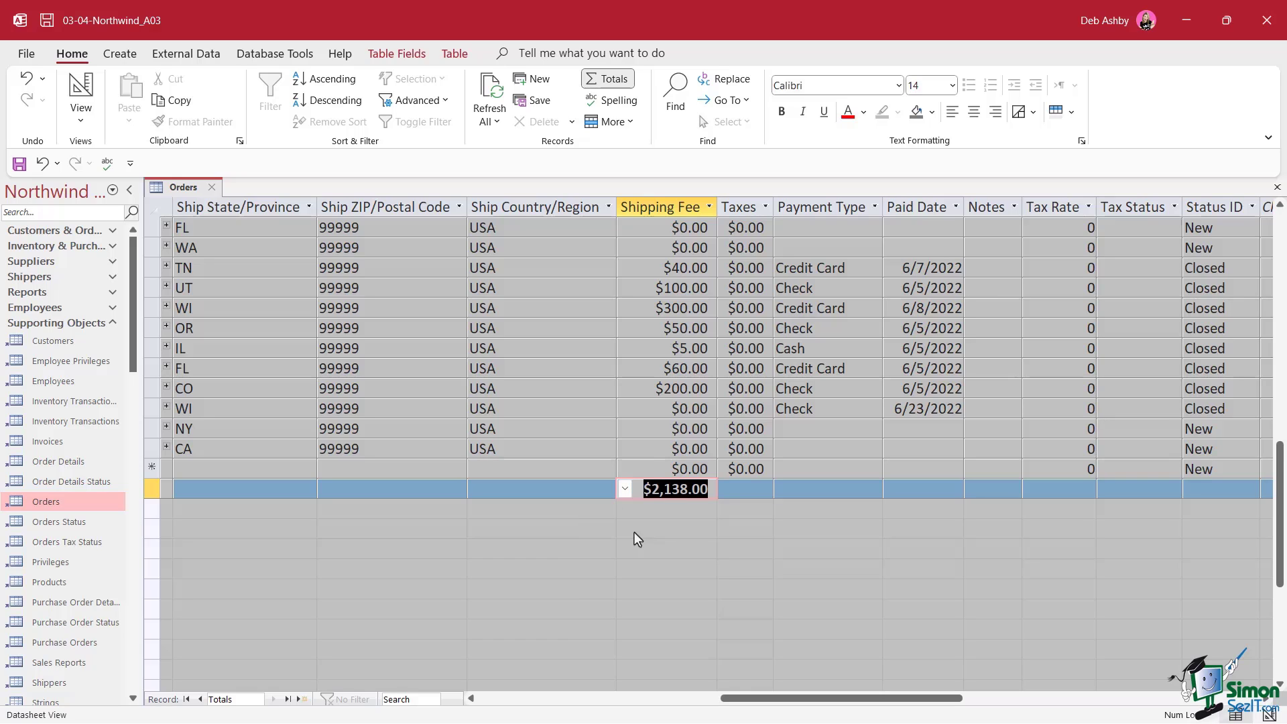
# Set the Order Date total to Minimum, showing 1/15/2022
pyautogui.moveTo(885, 699); pyautogui.dragTo(656, 706)
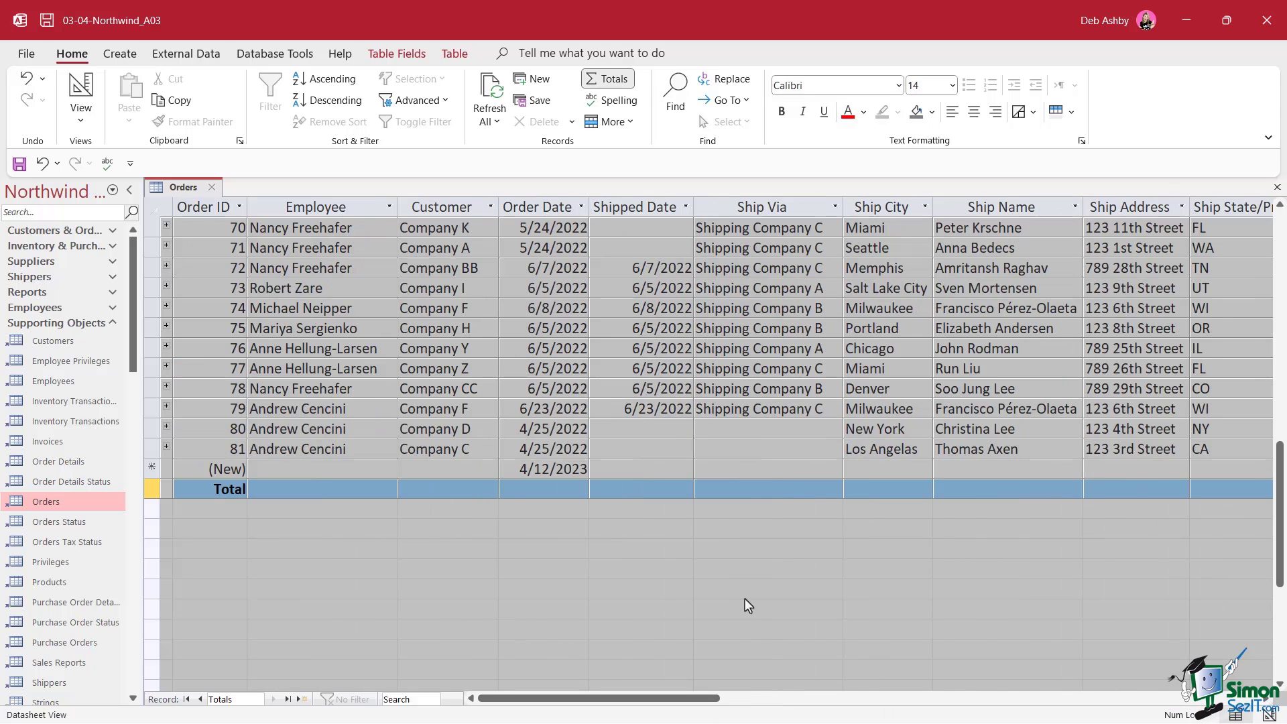
pyautogui.click(544, 489)
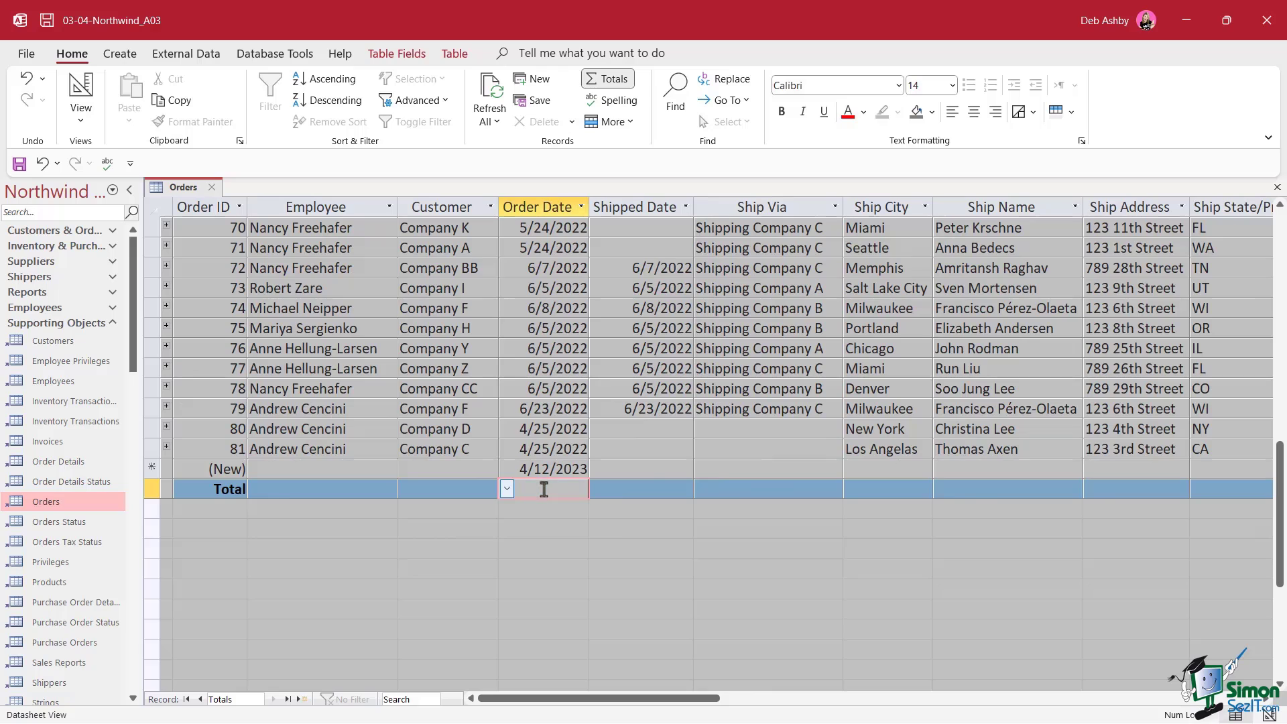
pyautogui.click(507, 489)
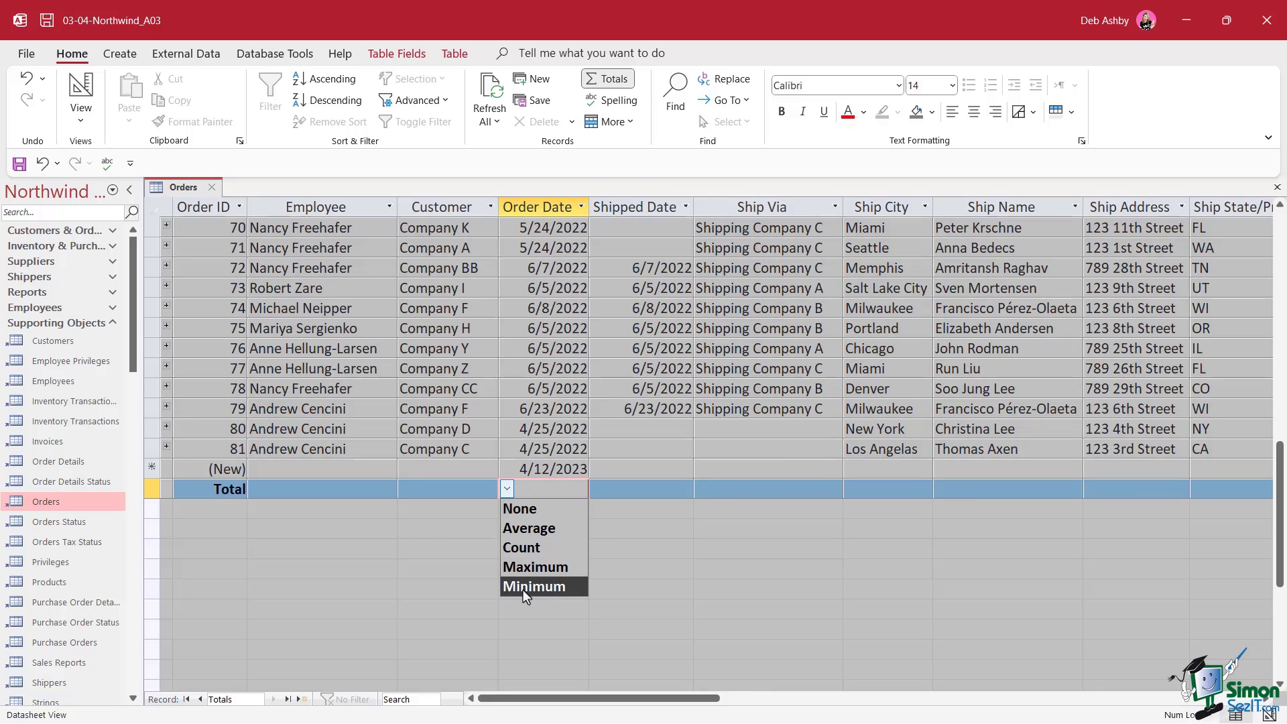
pyautogui.click(544, 590)
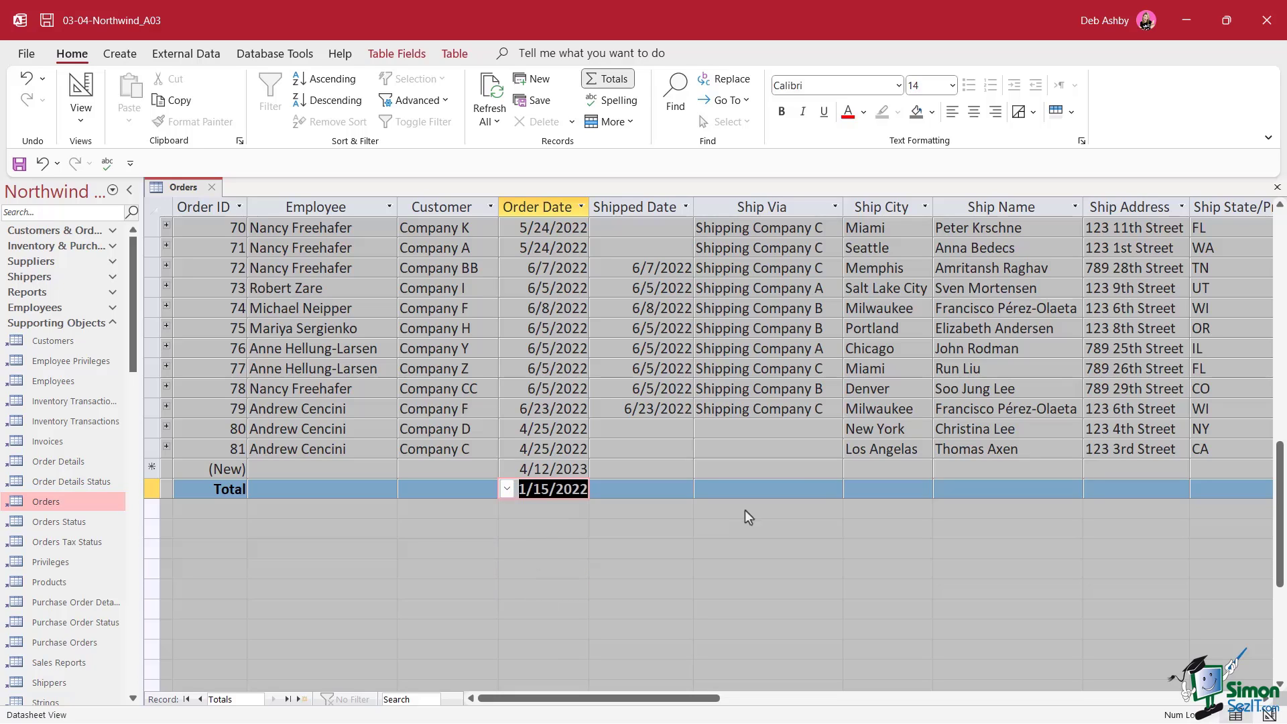
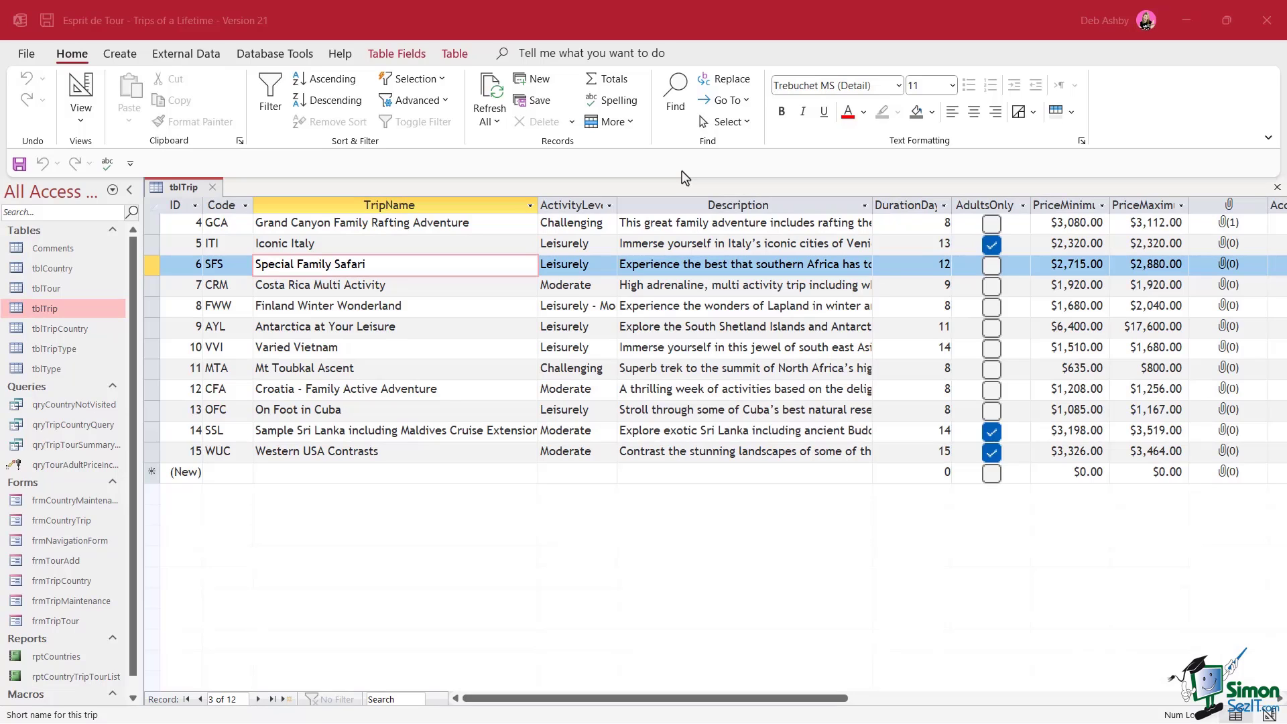
# Open the Relationships window and stretch the tblTrip field list to show every field
pyautogui.click(275, 53)
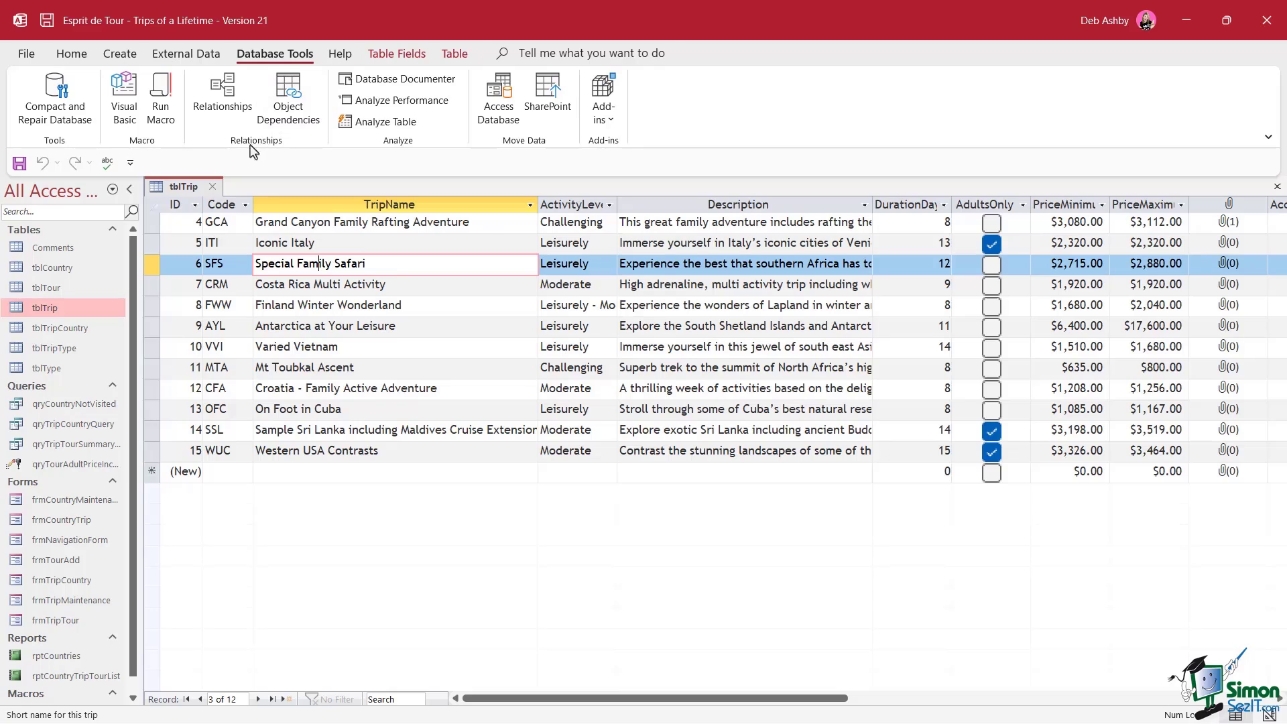
pyautogui.click(234, 99)
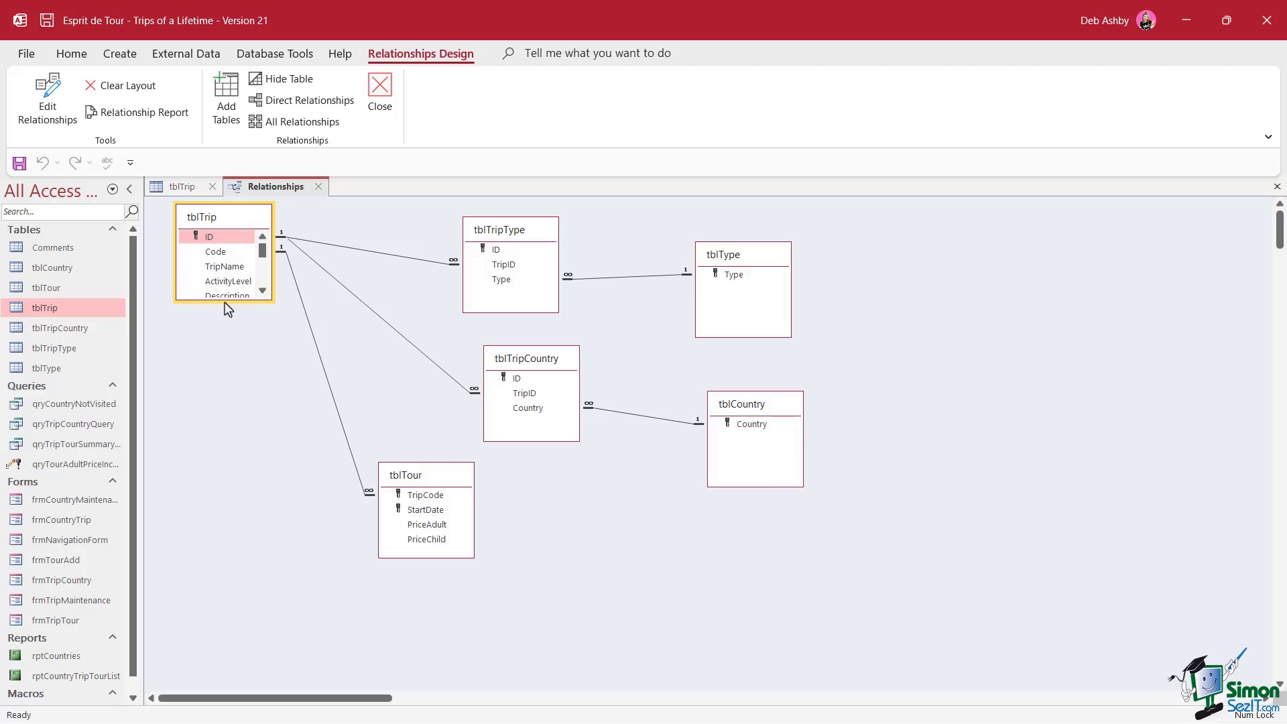
pyautogui.moveTo(225, 302); pyautogui.dragTo(226, 450)
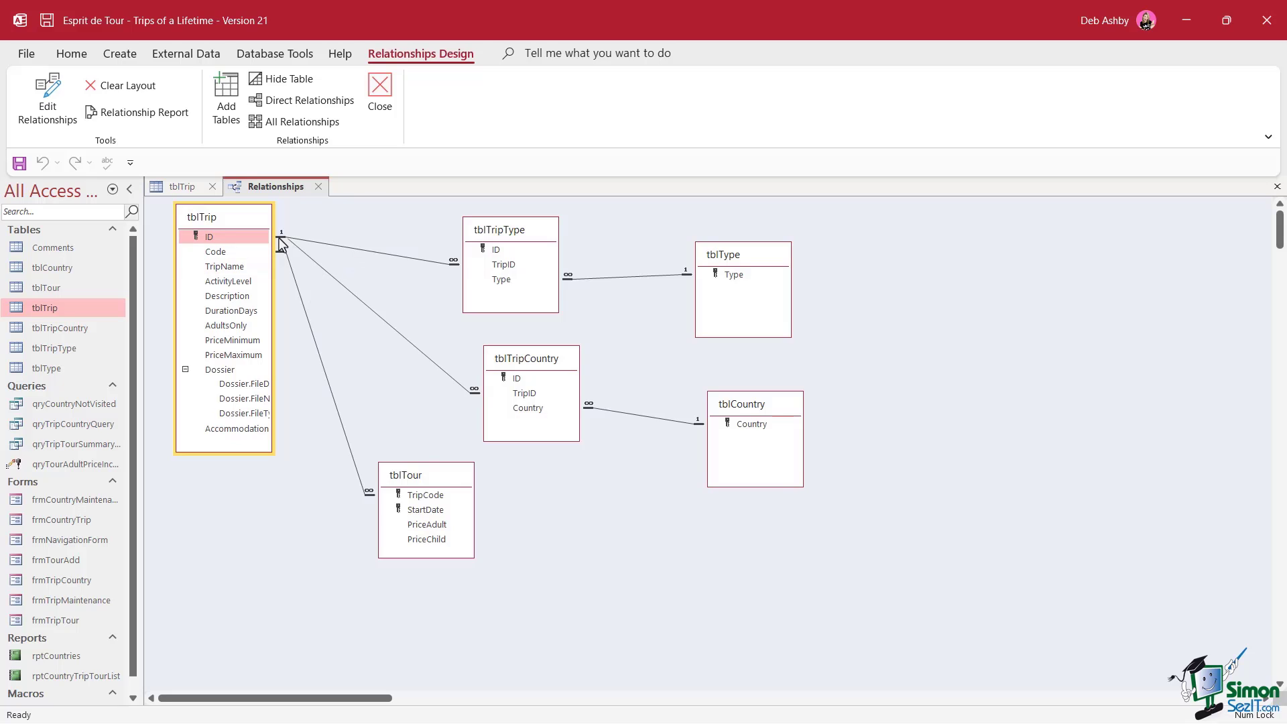
# Inspect the tblTrip–tblTripType and tblTrip–tblTripCountry join details in Edit Relationships
pyautogui.doubleClick(371, 259)
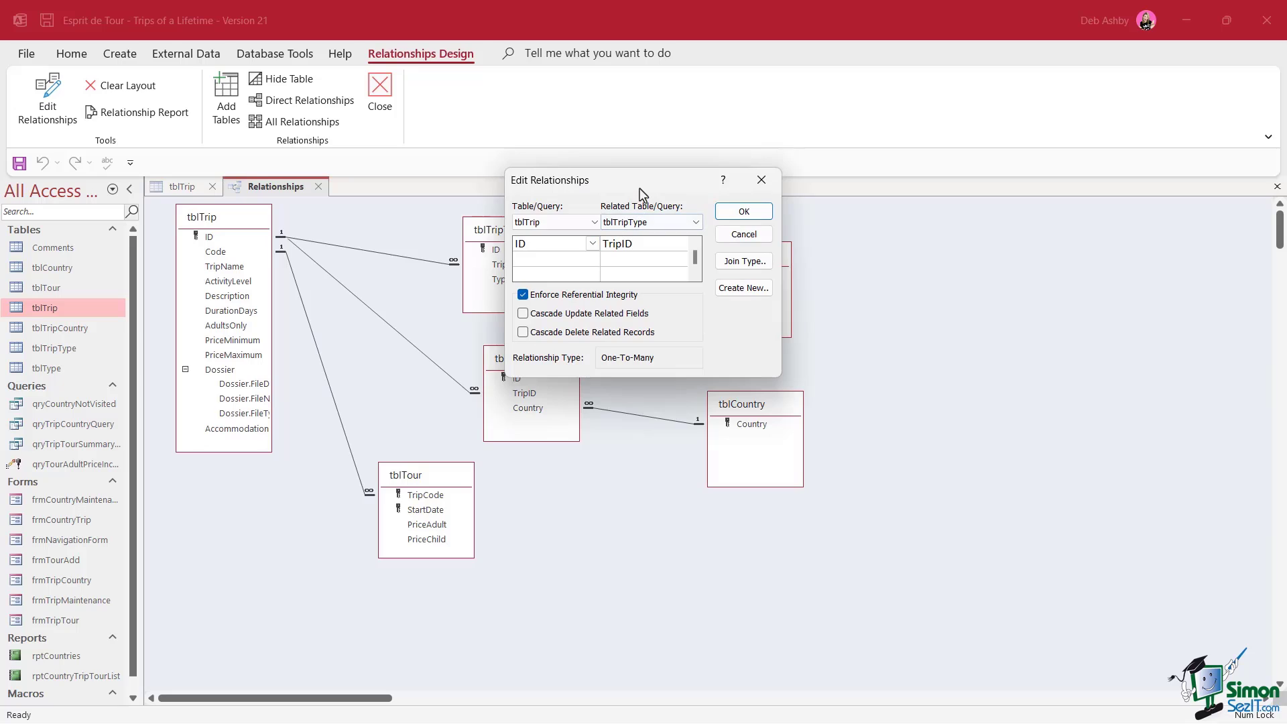
pyautogui.moveTo(641, 196); pyautogui.dragTo(452, 292)
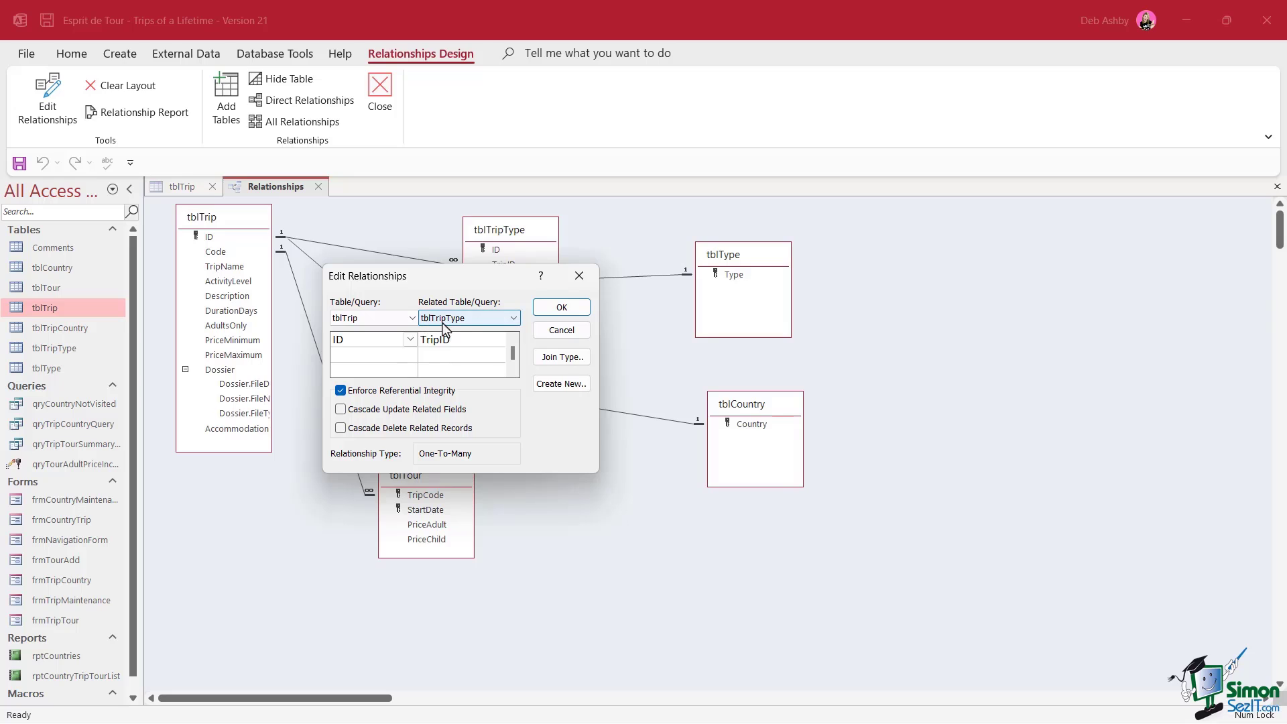
pyautogui.click(561, 330)
pyautogui.doubleClick(385, 324)
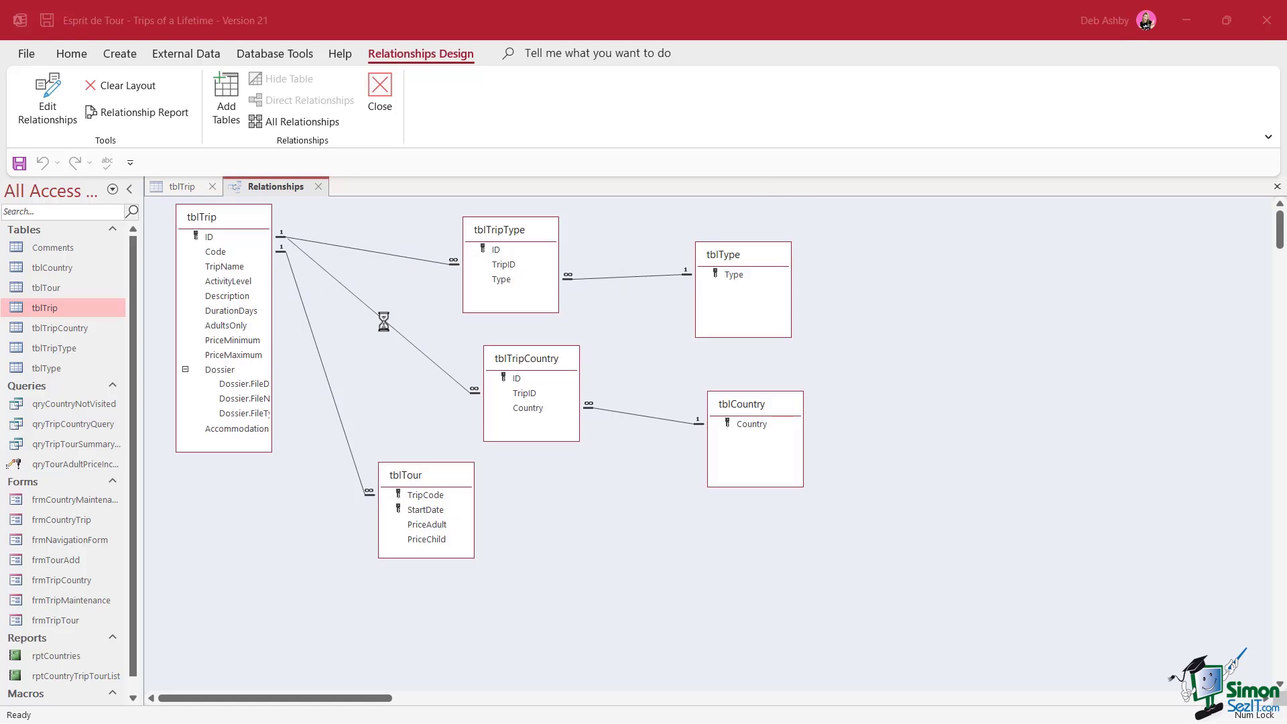
pyautogui.moveTo(649, 181); pyautogui.dragTo(564, 227)
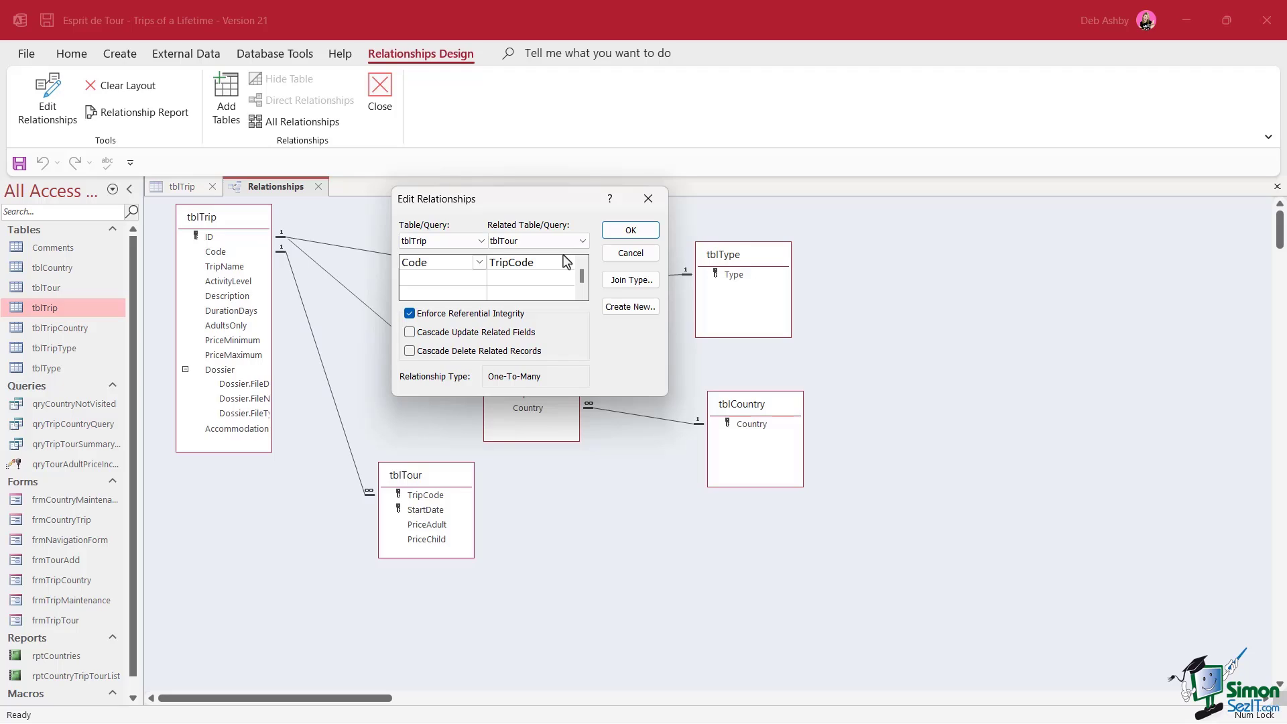
# Close the tblTripCountry join, then review and dismiss the tblTrip–tblTour relationship
pyautogui.click(613, 233)
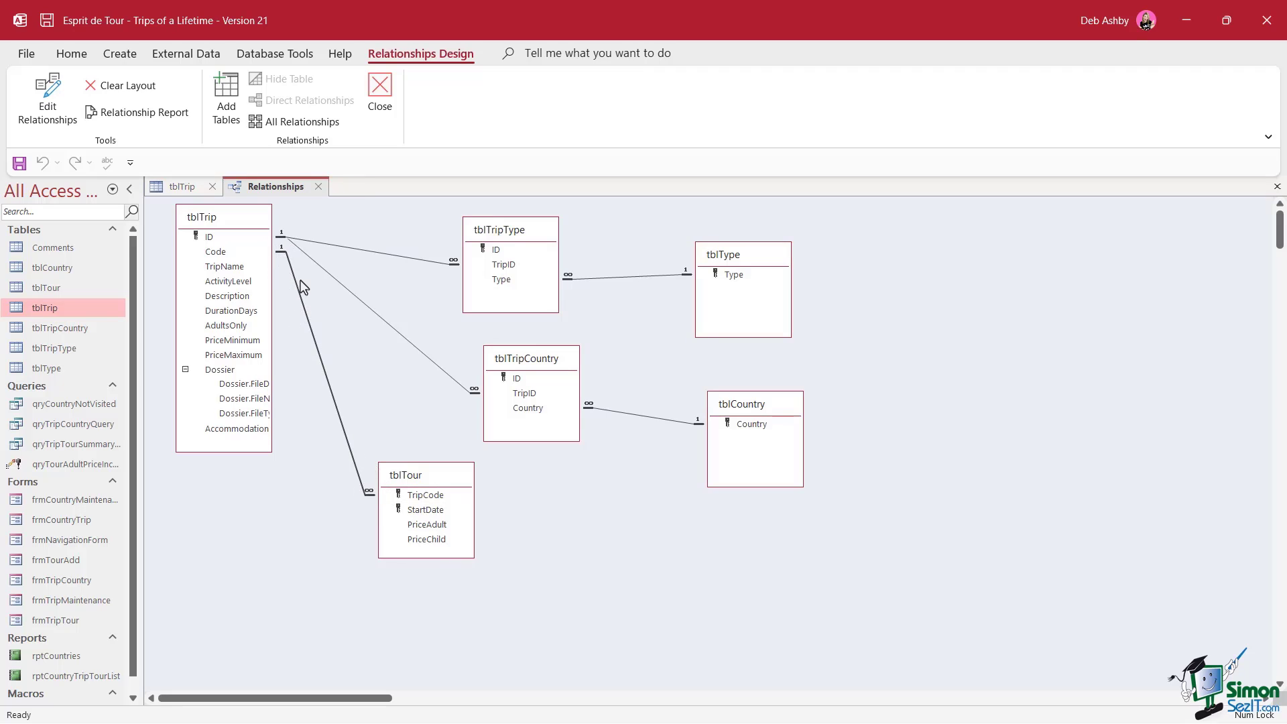
pyautogui.doubleClick(305, 314)
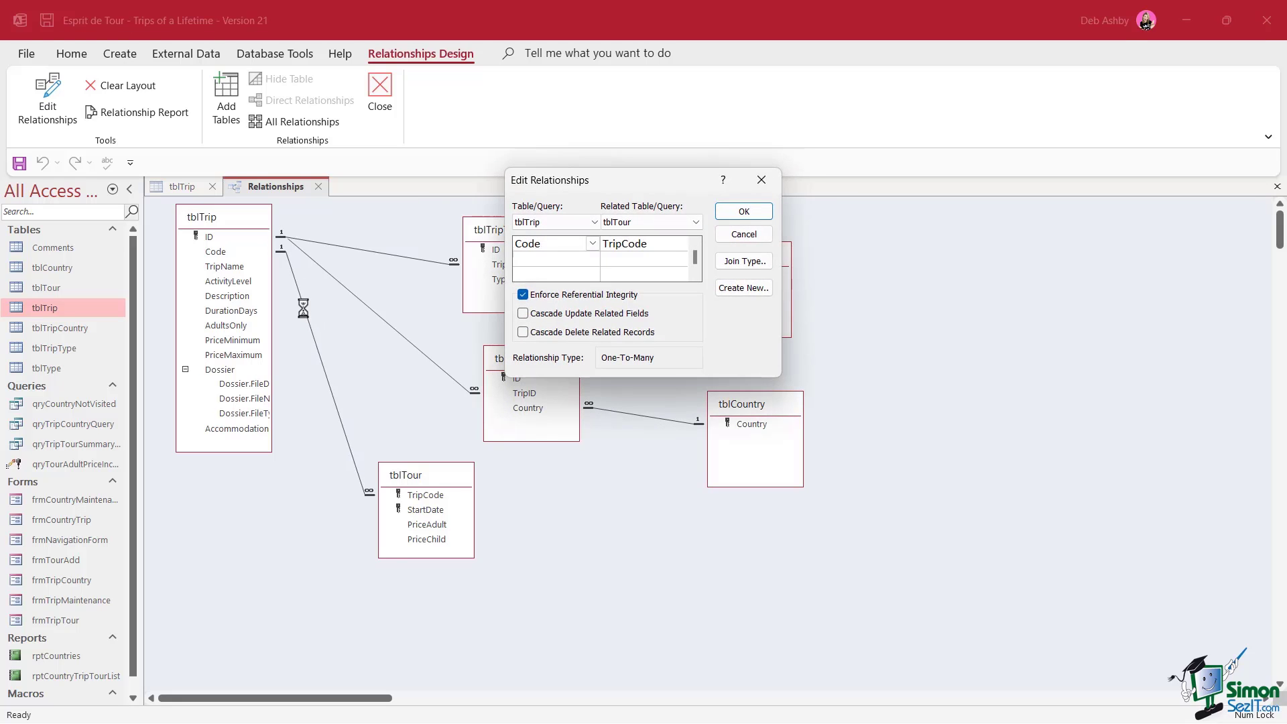
pyautogui.moveTo(665, 186); pyautogui.dragTo(553, 188)
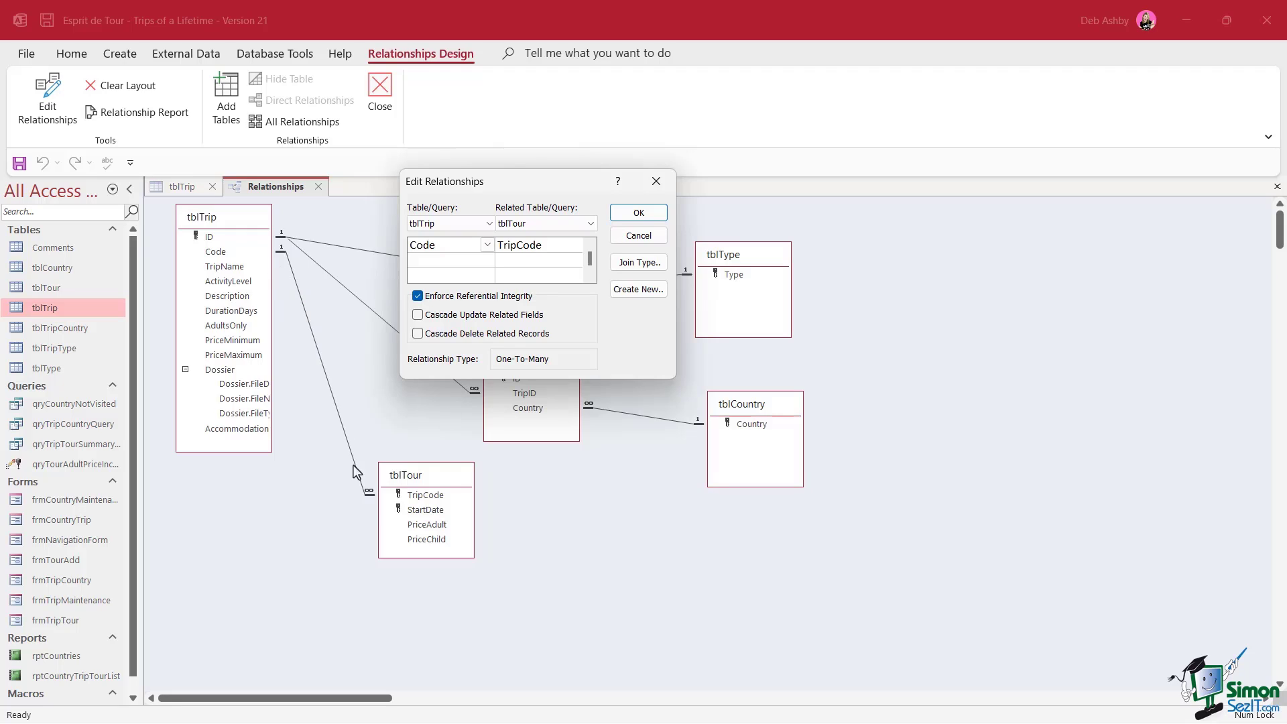
pyautogui.press('Return')
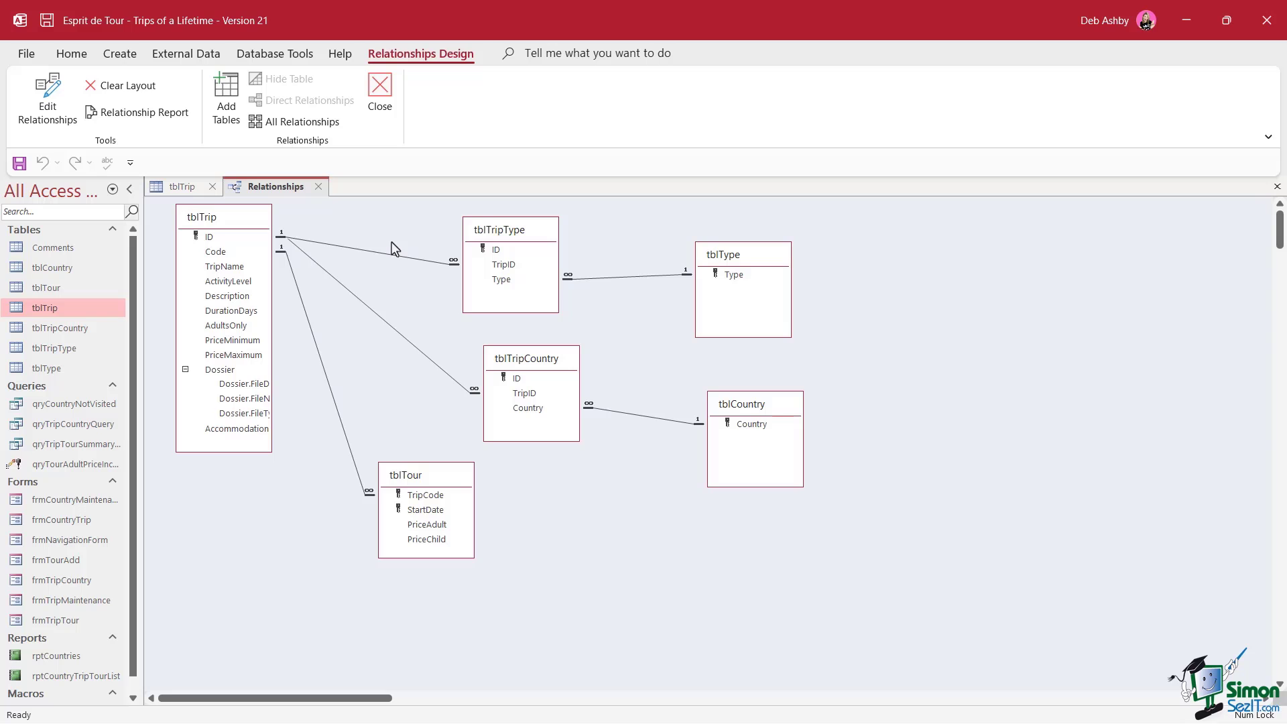
# Close the Relationships window, saving the layout changes
pyautogui.click(319, 187)
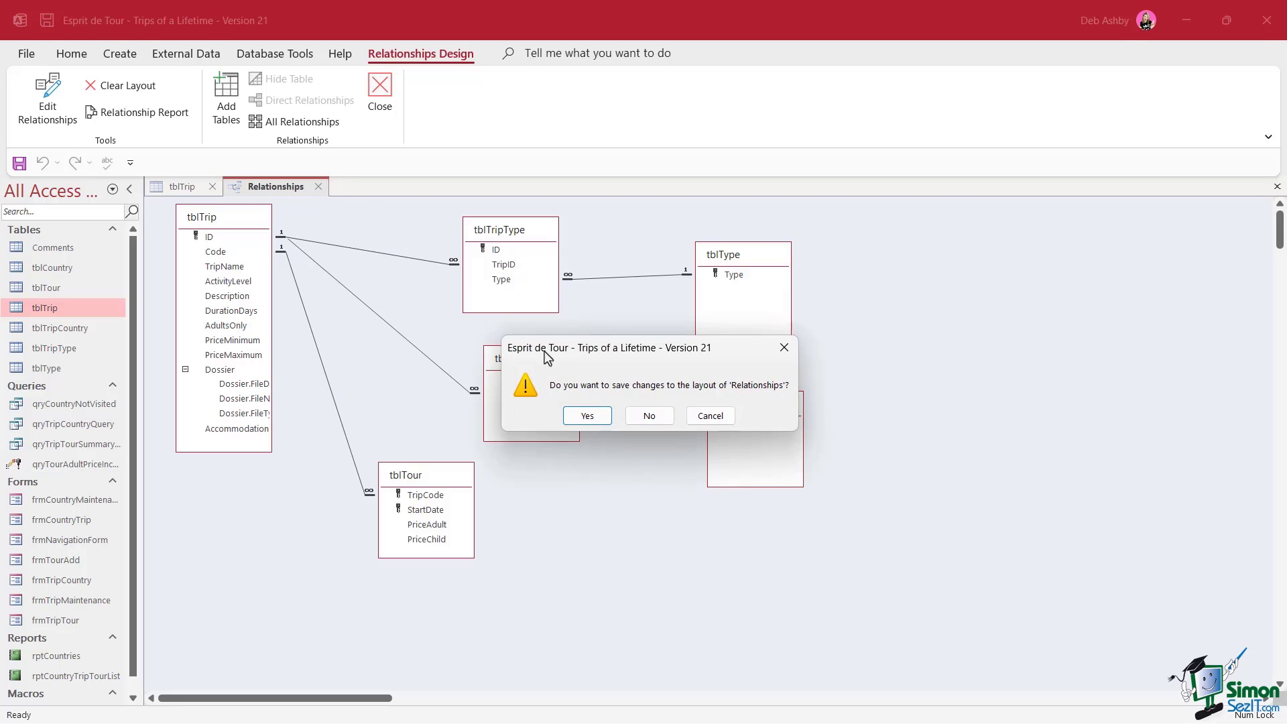
pyautogui.click(606, 422)
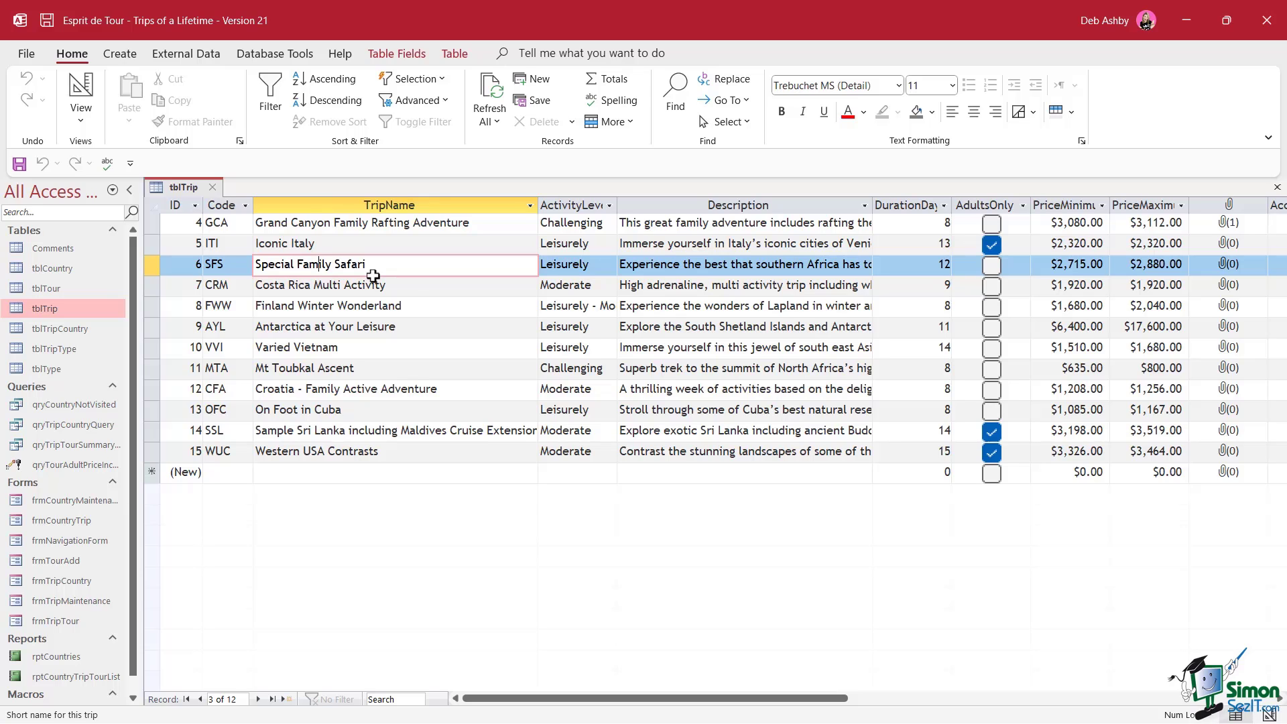
# Insert tblTour as tblTrip's subdatasheet, linking child field TripCode to master field Code
pyautogui.click(151, 245)
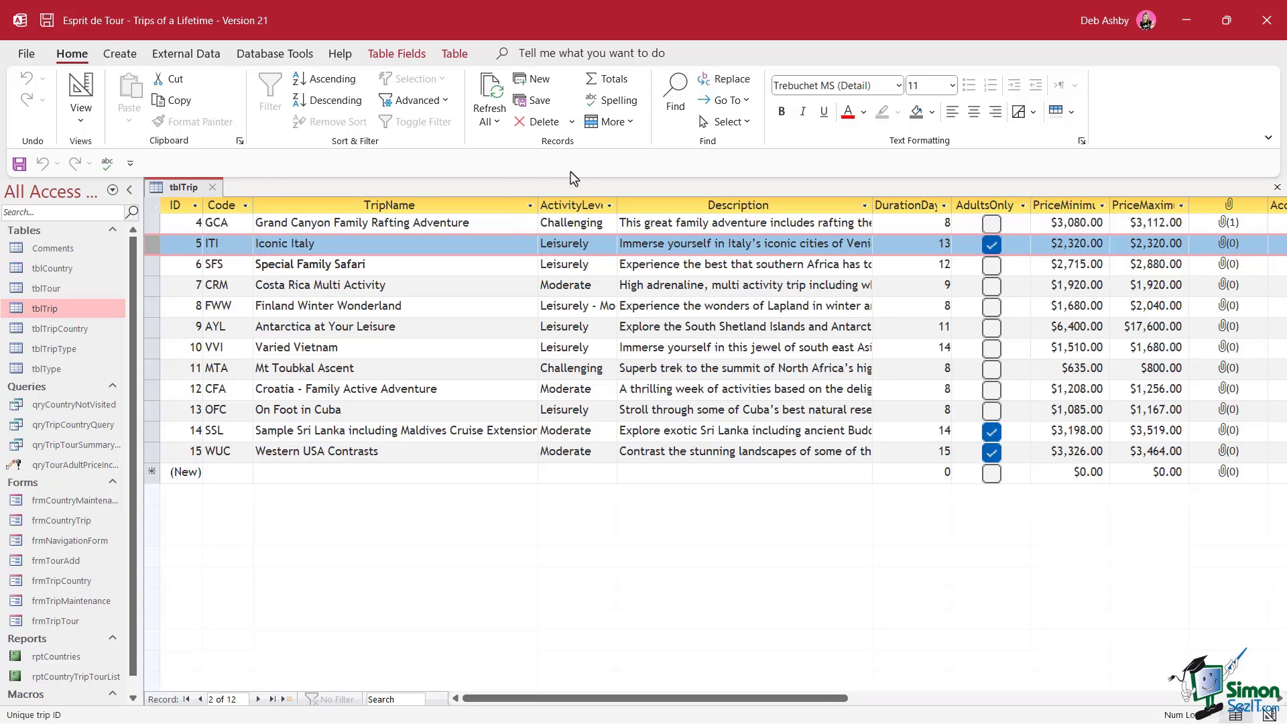
pyautogui.click(633, 126)
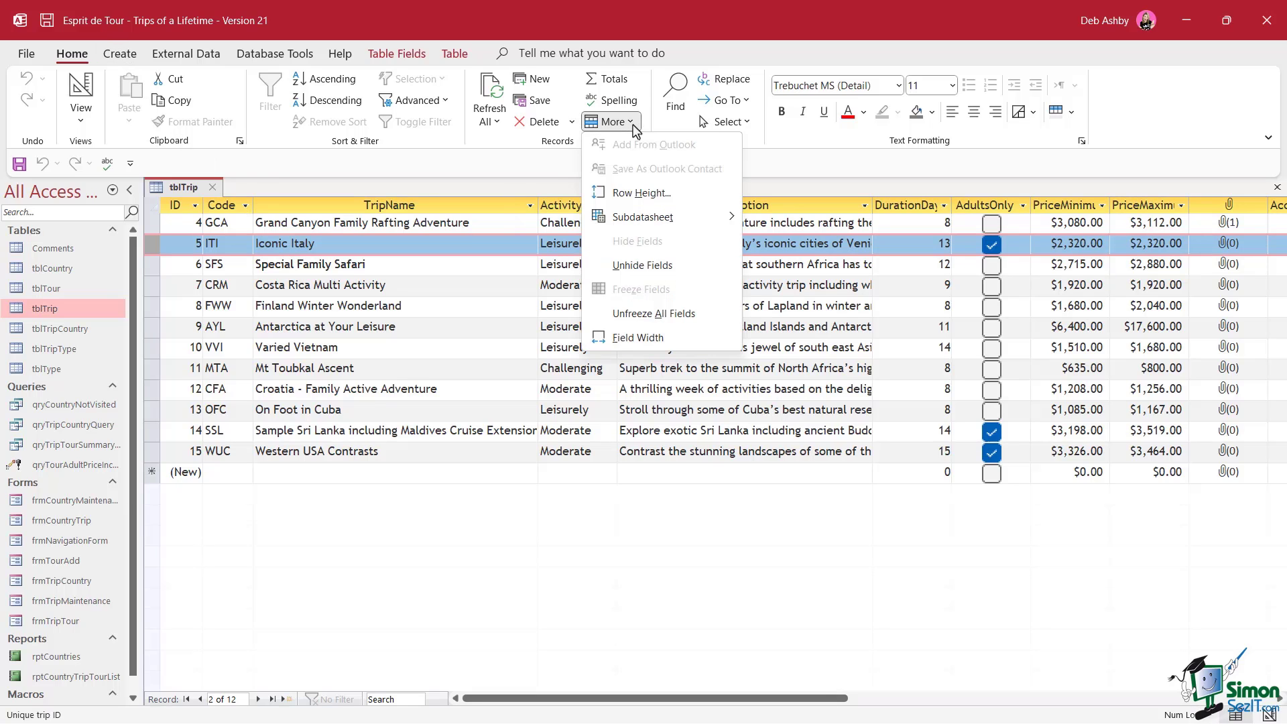
pyautogui.moveTo(633, 226)
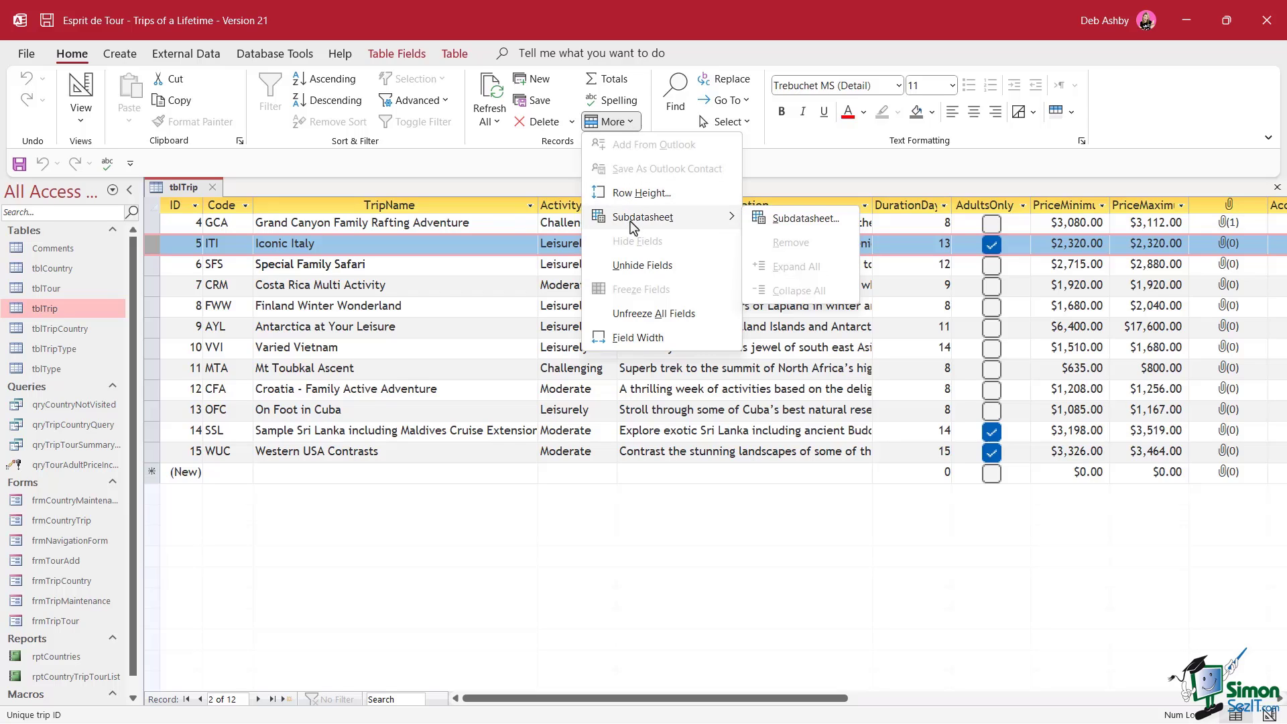
pyautogui.click(810, 228)
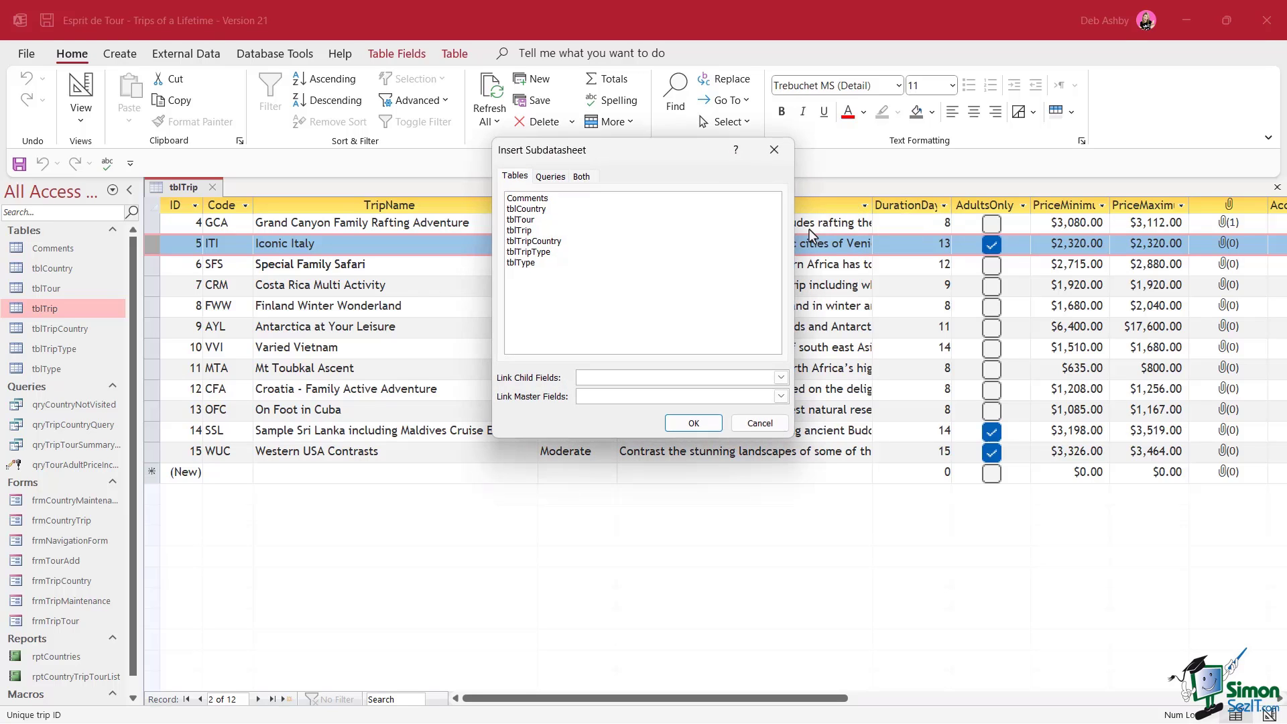
pyautogui.moveTo(622, 170); pyautogui.dragTo(560, 194)
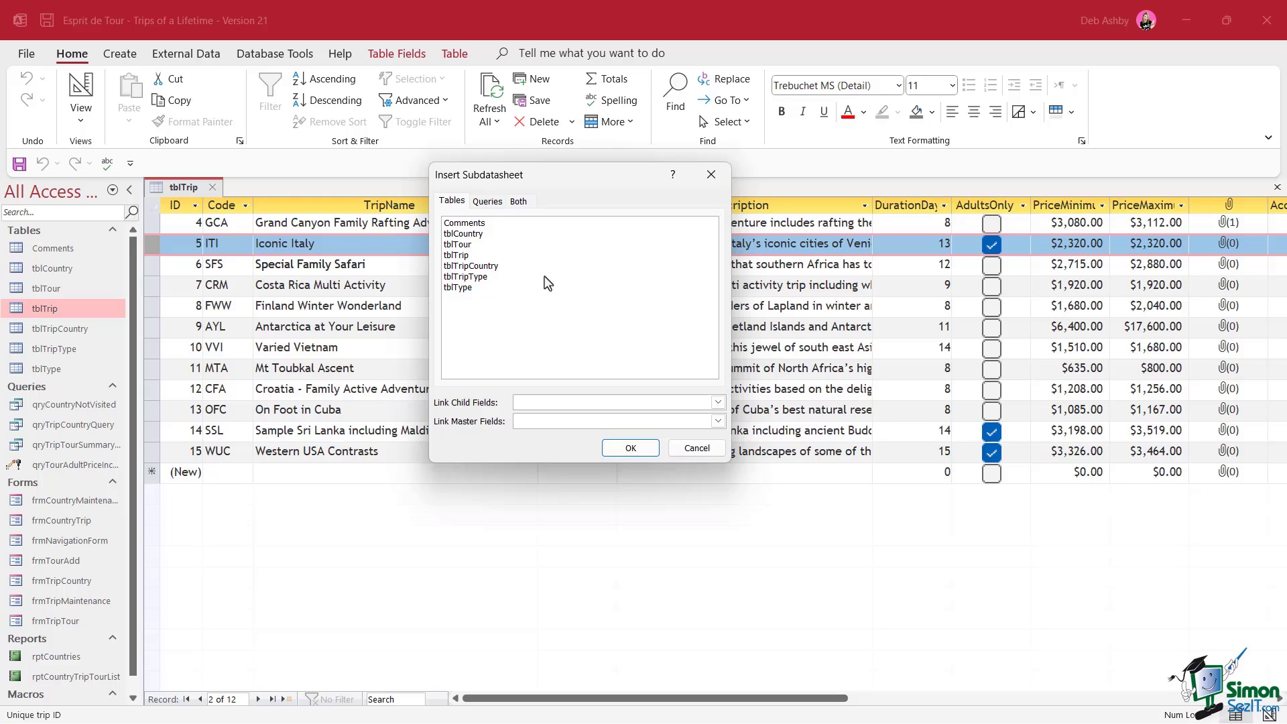
pyautogui.click(458, 245)
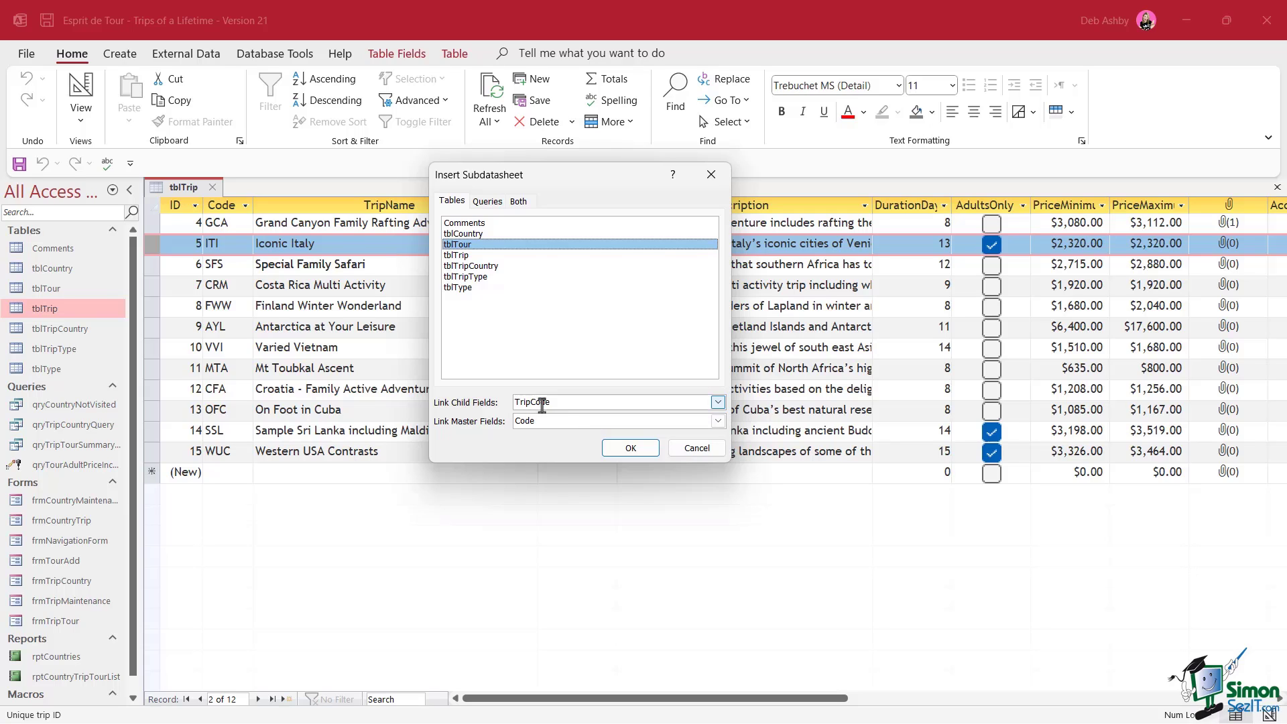
pyautogui.click(631, 448)
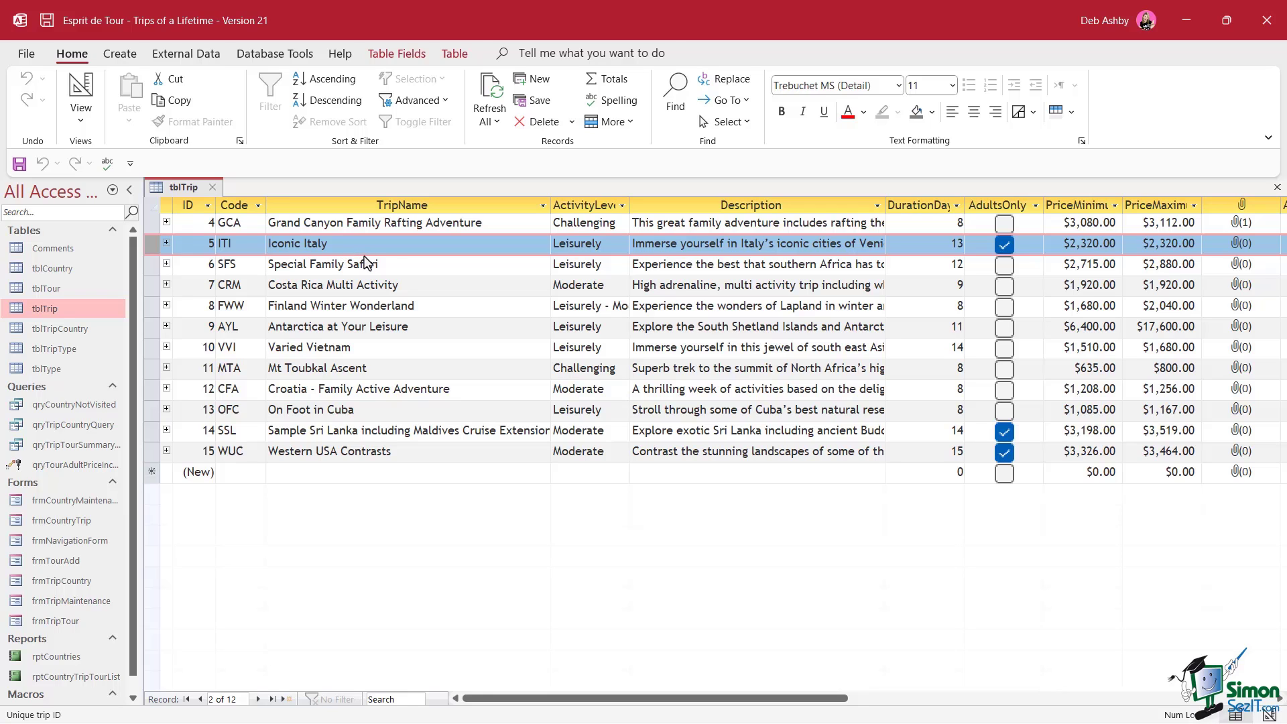
# Expand Iconic Italy's six $2,320.00 tours, and briefly expand and collapse GCA's tours
pyautogui.click(165, 244)
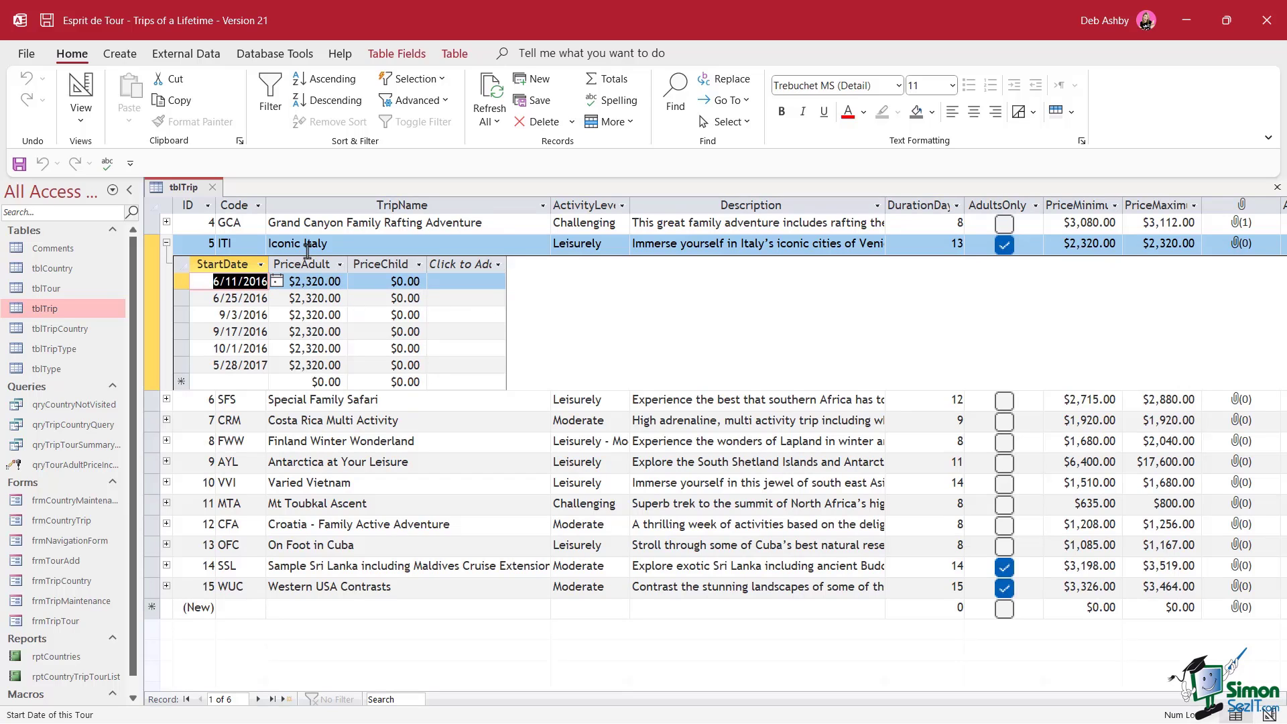
pyautogui.click(166, 224)
pyautogui.click(166, 224)
# Select the Iconic Italy record and bring up the More > Subdatasheet options
pyautogui.click(149, 303)
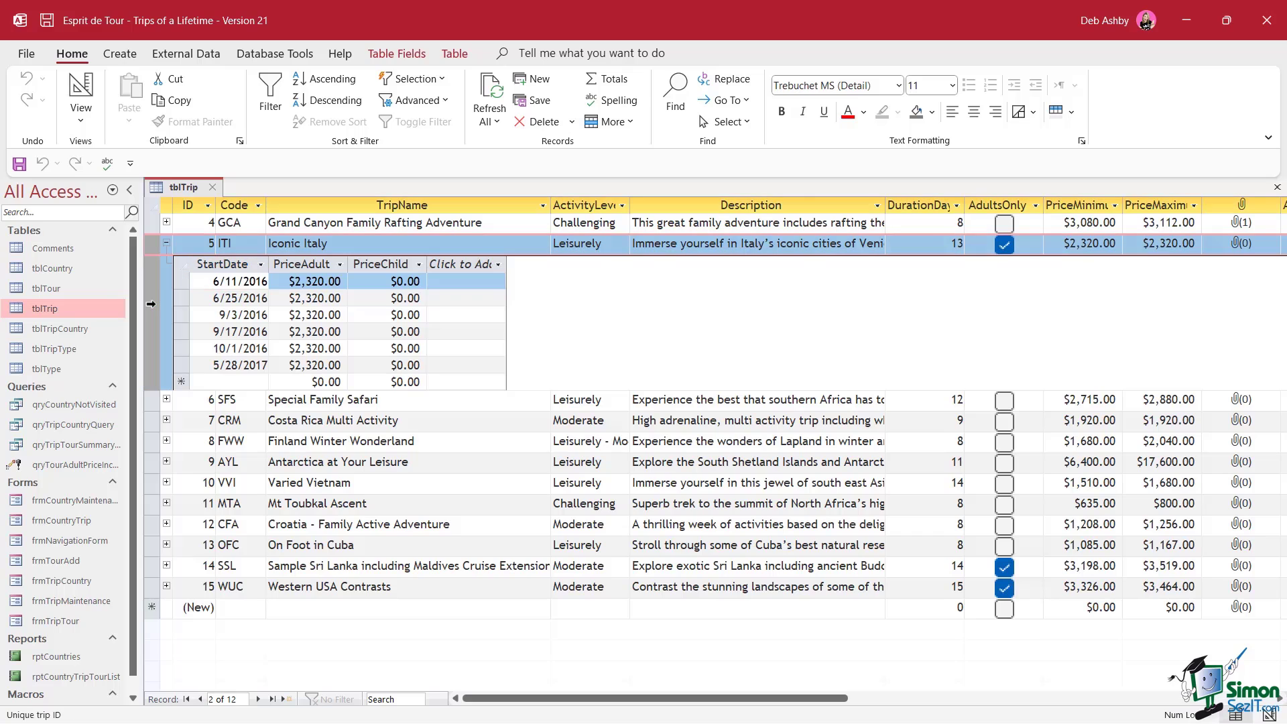
pyautogui.click(627, 125)
pyautogui.moveTo(627, 220)
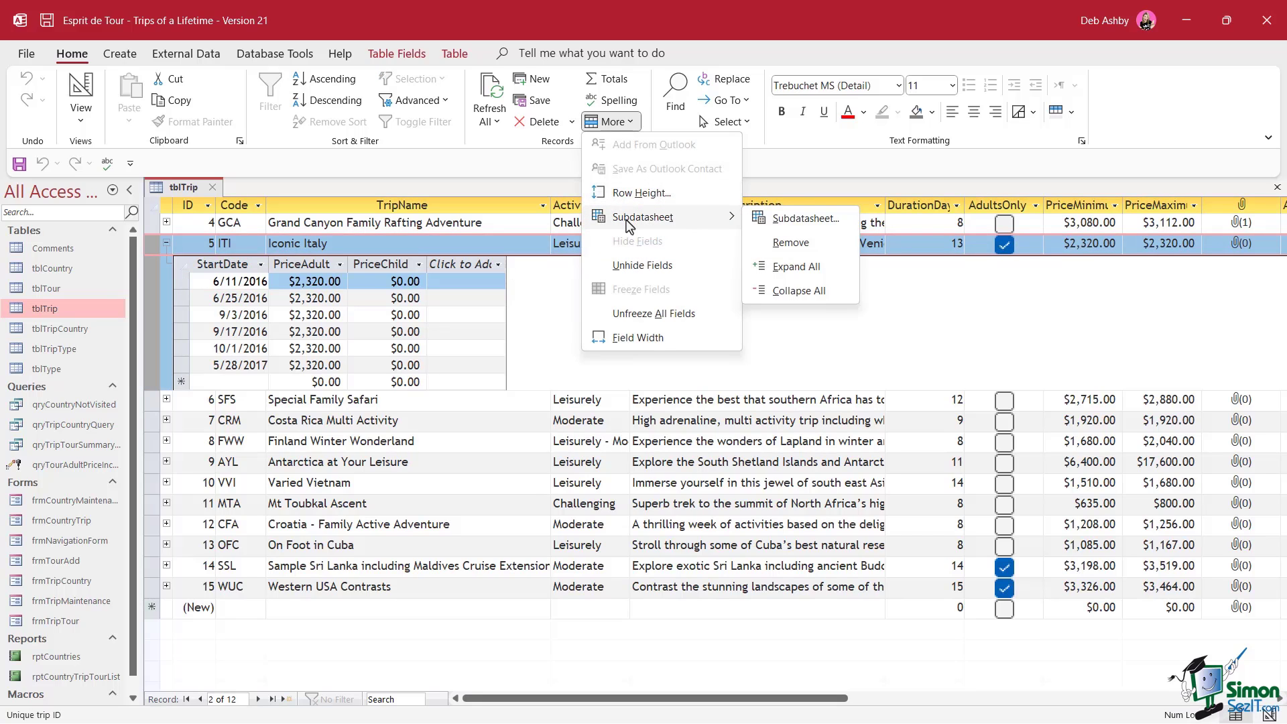
# Reapply tblTour as the tblTrip subdatasheet
pyautogui.click(805, 244)
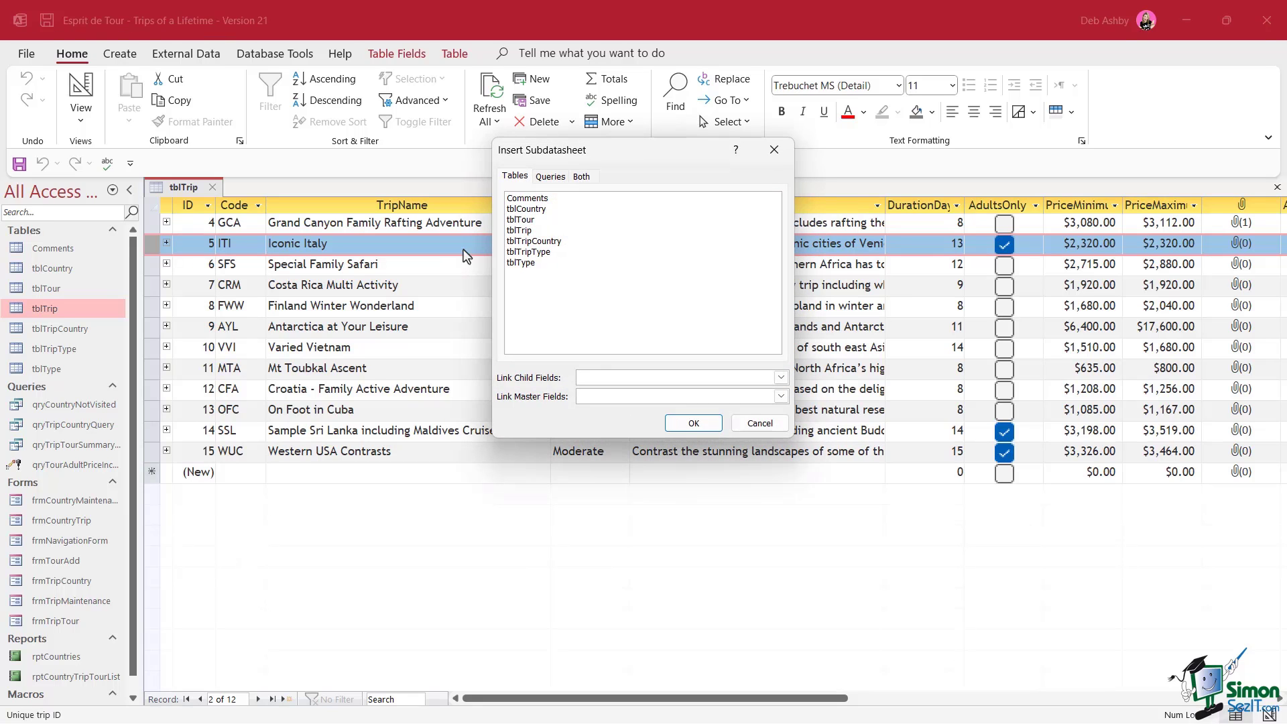
pyautogui.click(522, 220)
pyautogui.click(693, 424)
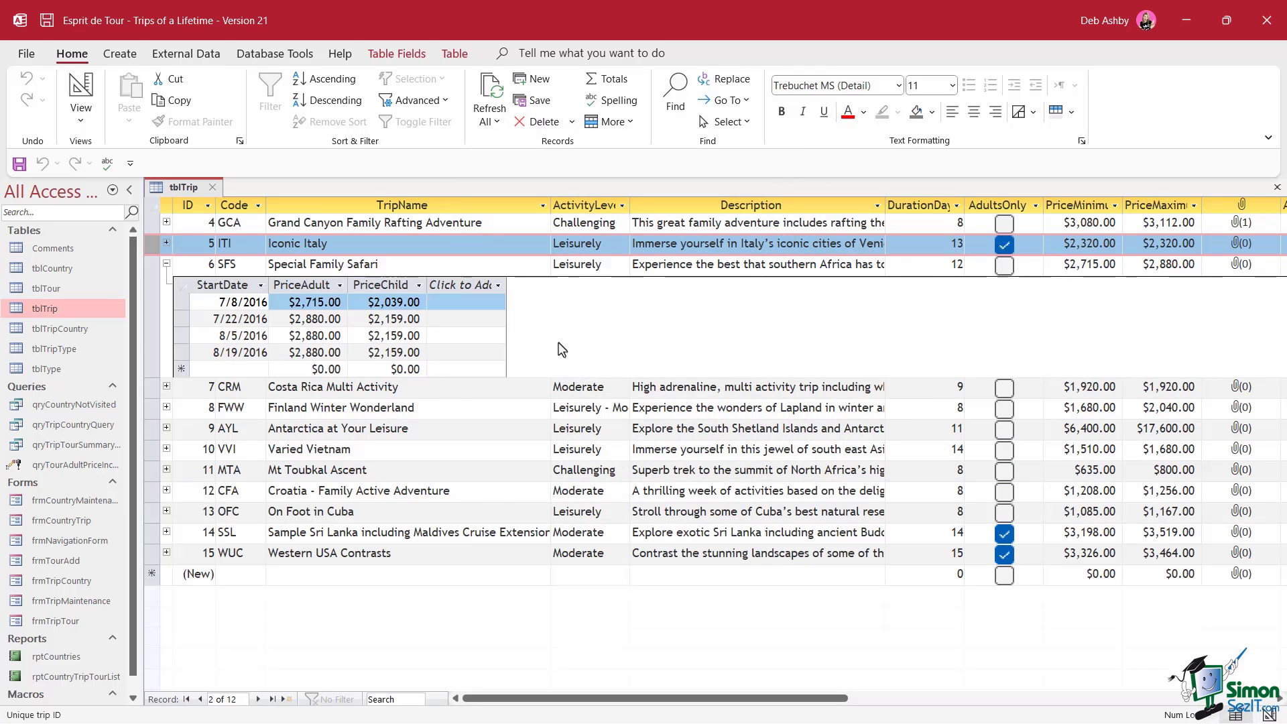
# Expand all trips' subdatasheets to show every trip's tour dates
pyautogui.click(208, 287)
pyautogui.click(612, 121)
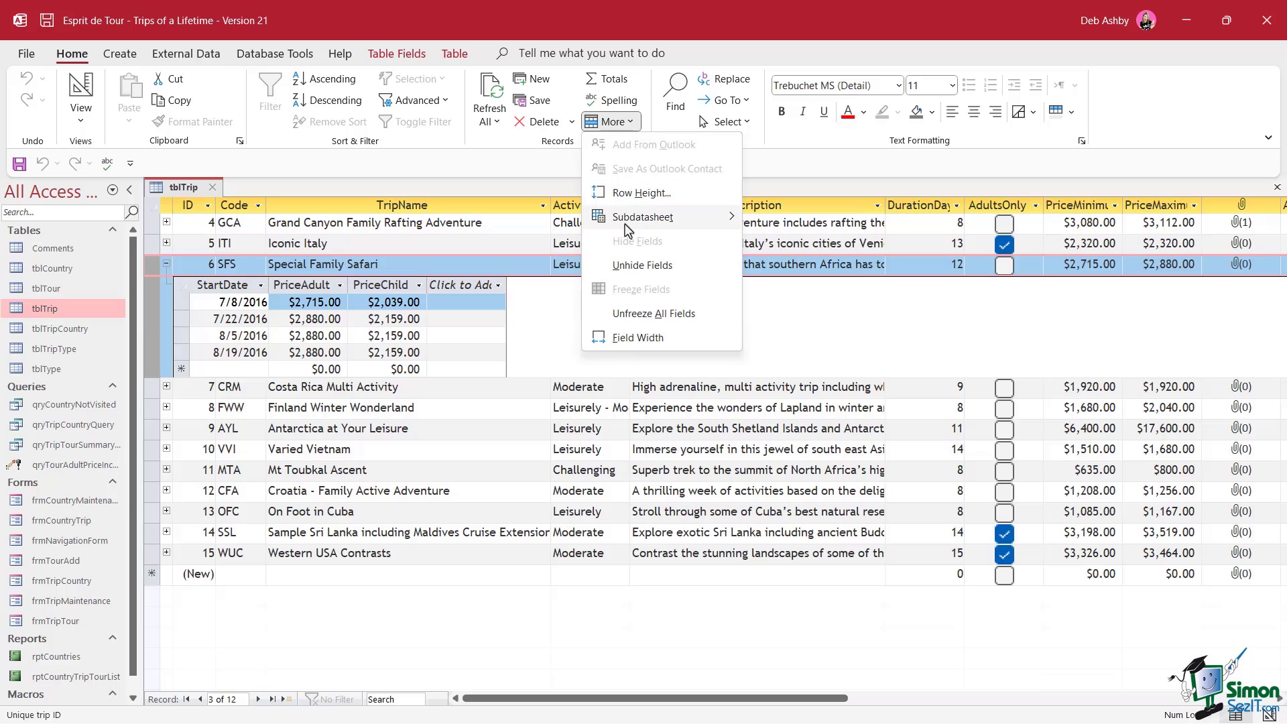
pyautogui.moveTo(631, 226)
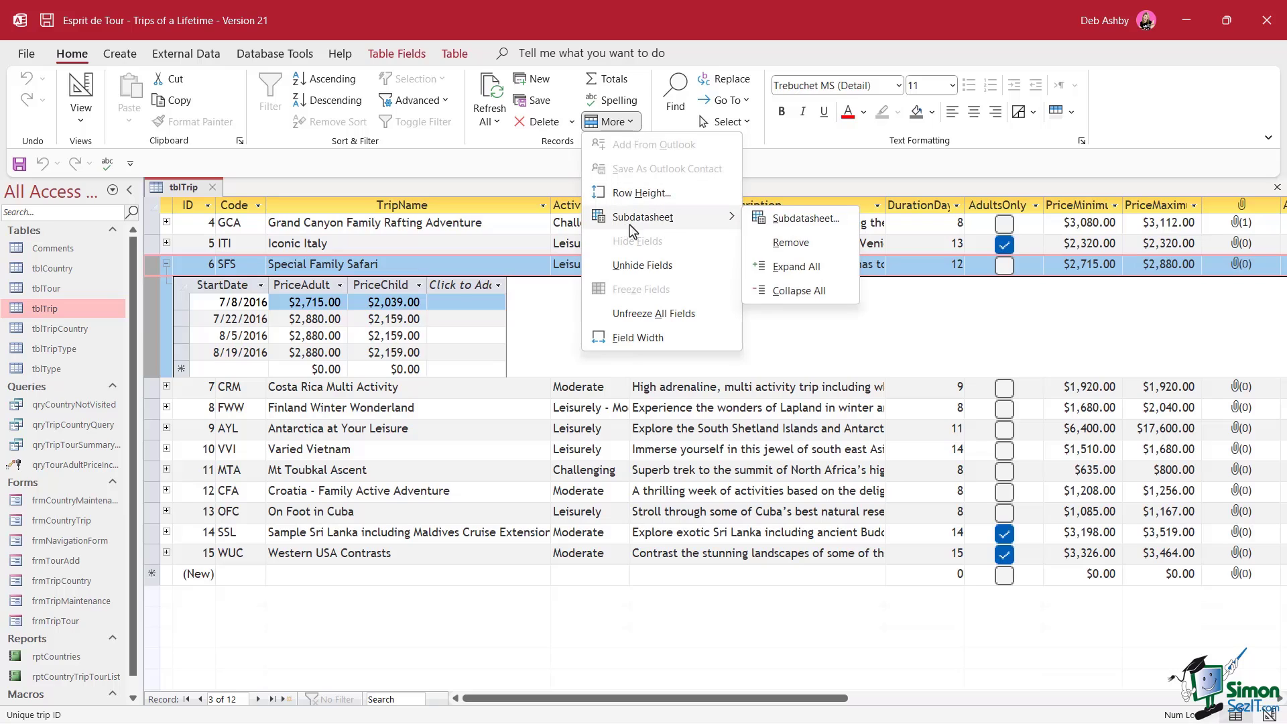
pyautogui.click(814, 275)
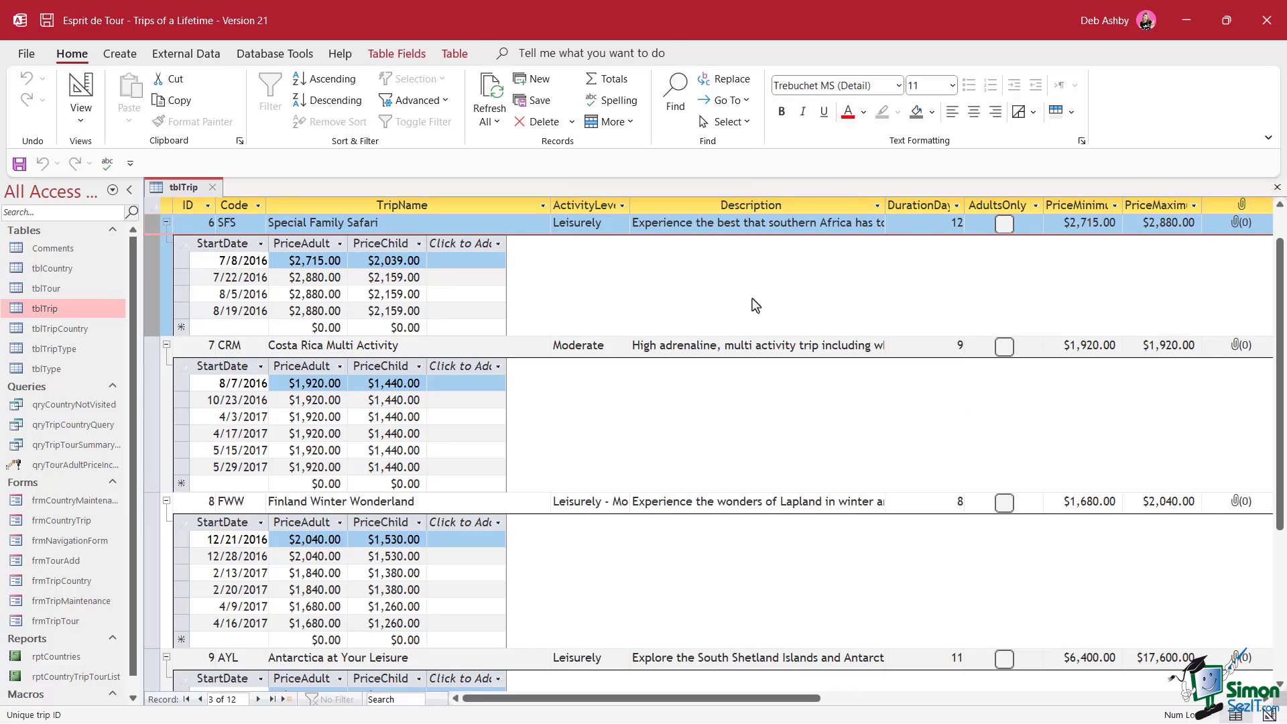
pyautogui.click(605, 445)
# Collapse all subdatasheets, toggle Iconic Italy's tours, and switch tblTrip to Design View
pyautogui.click(146, 292)
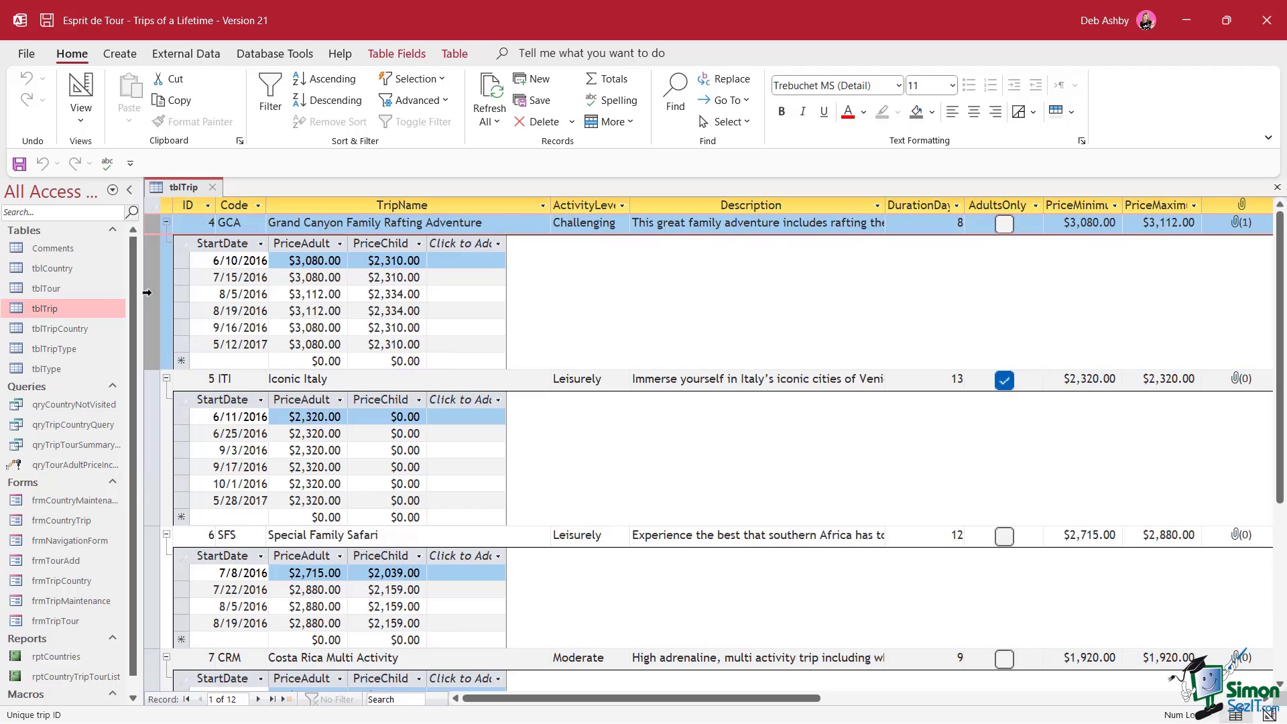
pyautogui.click(610, 121)
pyautogui.moveTo(657, 220)
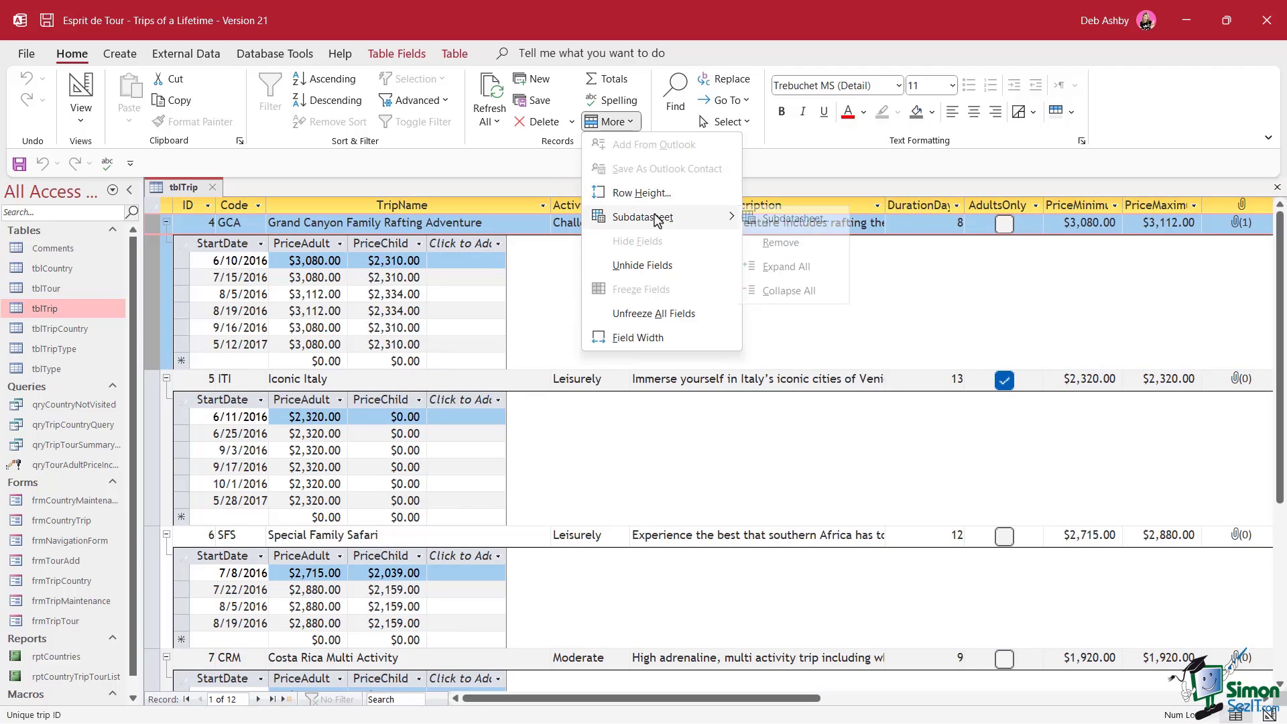
pyautogui.click(781, 290)
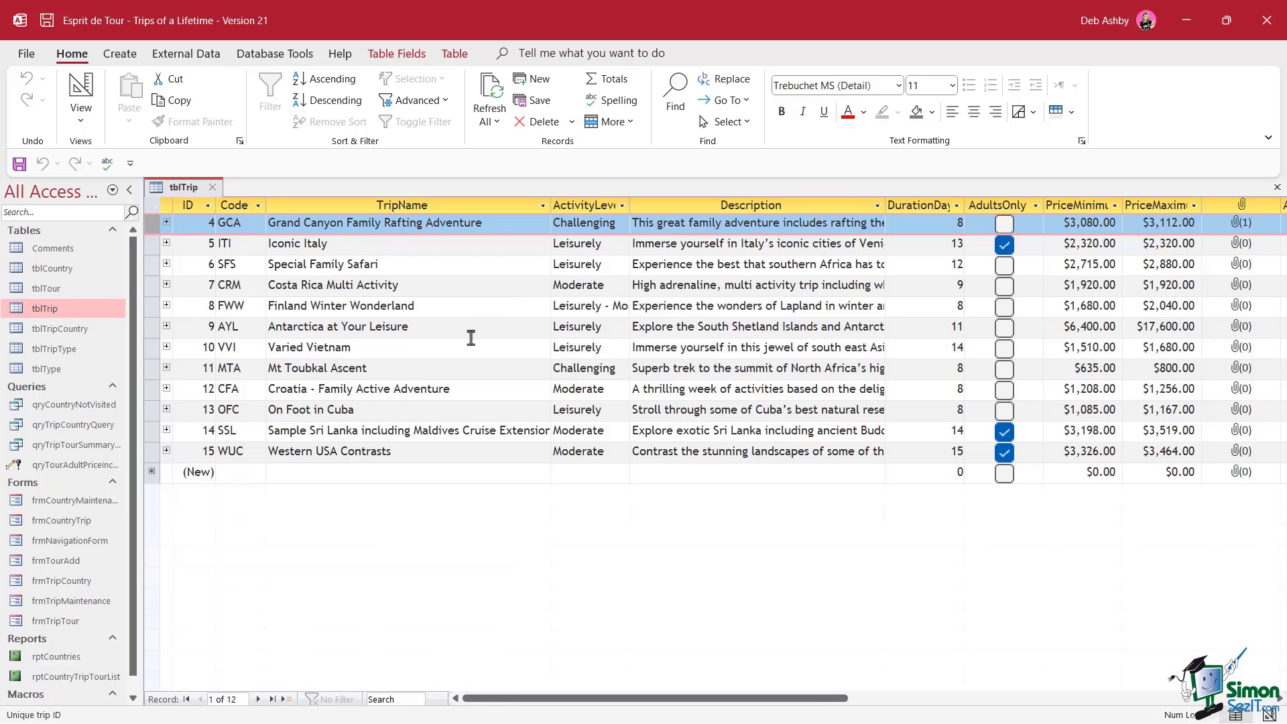
pyautogui.click(166, 243)
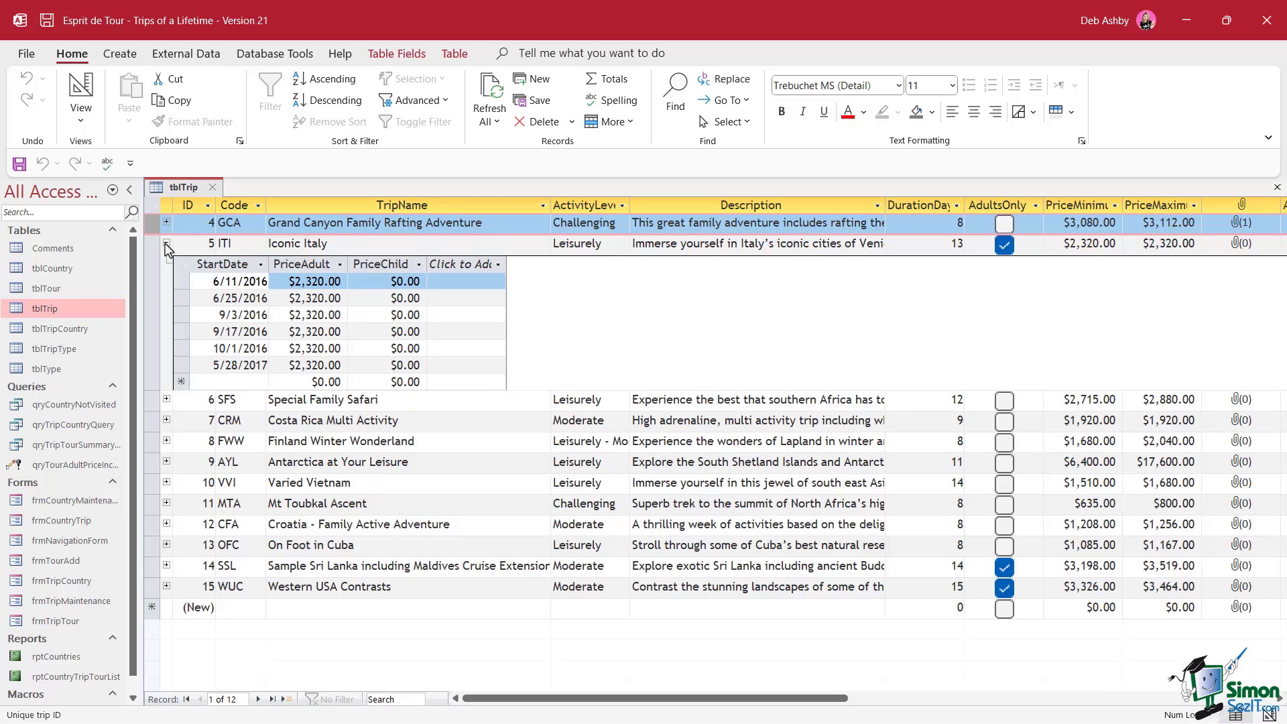
pyautogui.click(166, 244)
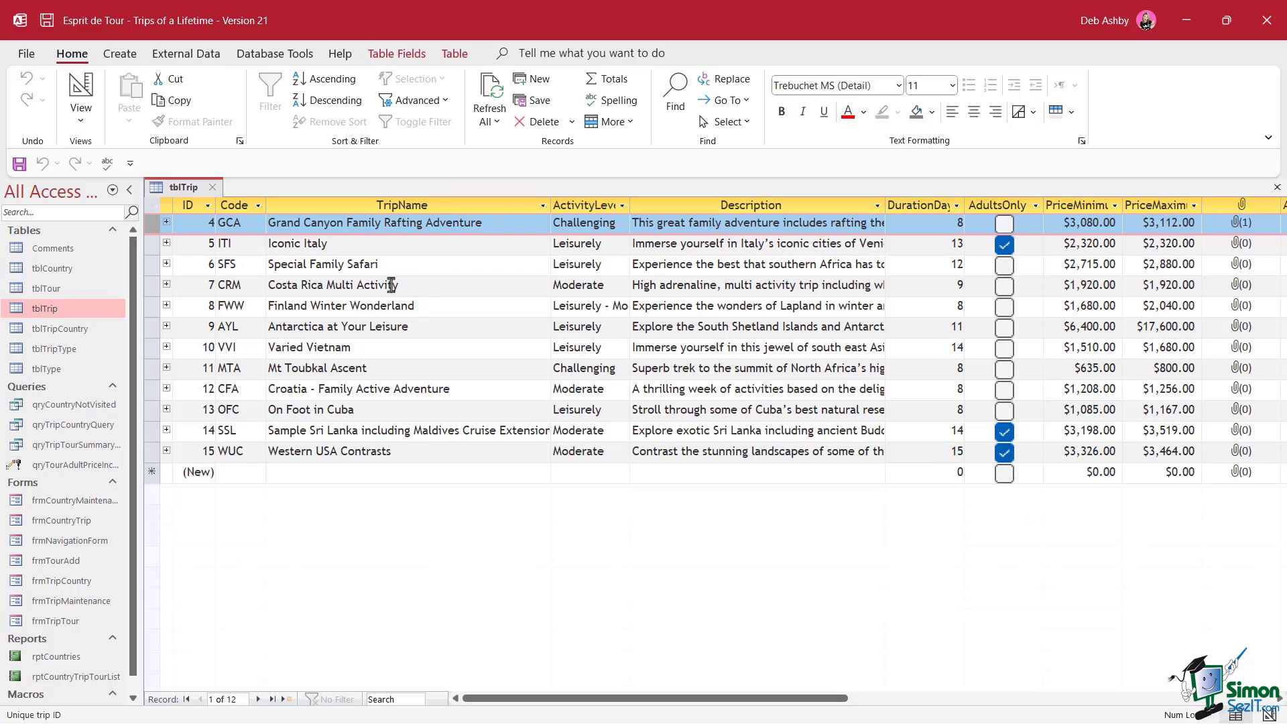
pyautogui.rightClick(192, 192)
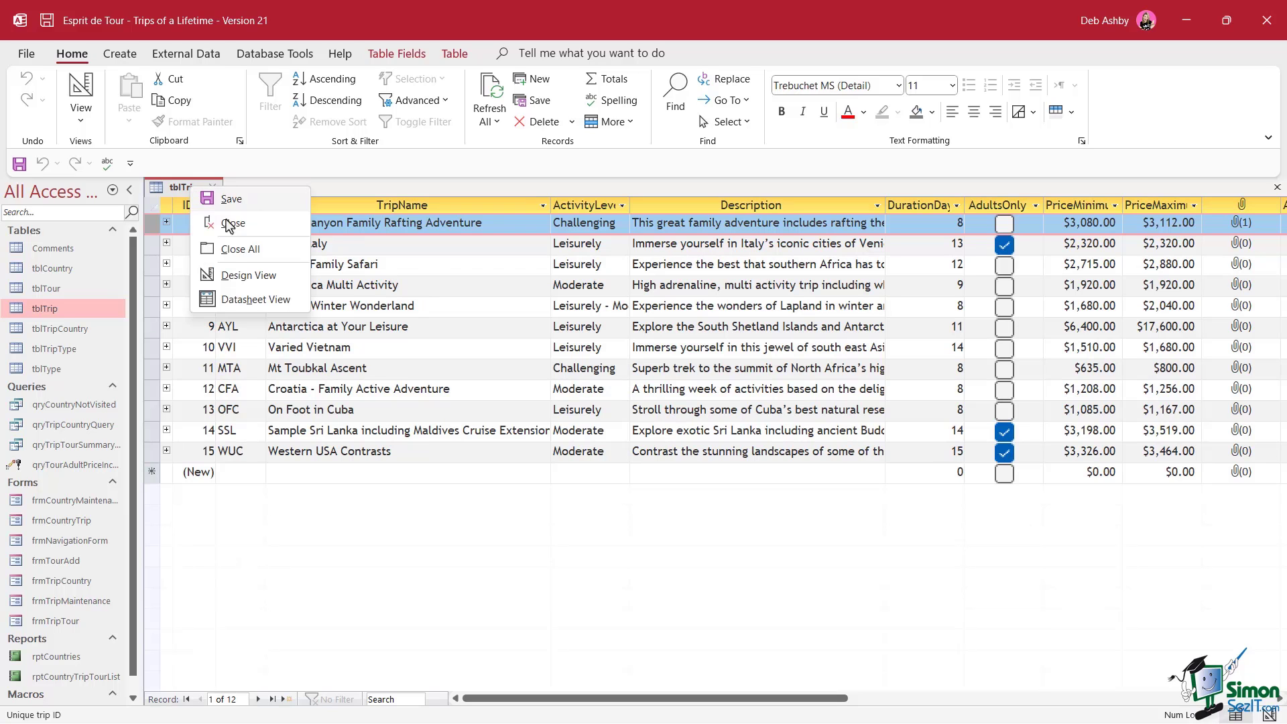
pyautogui.click(240, 280)
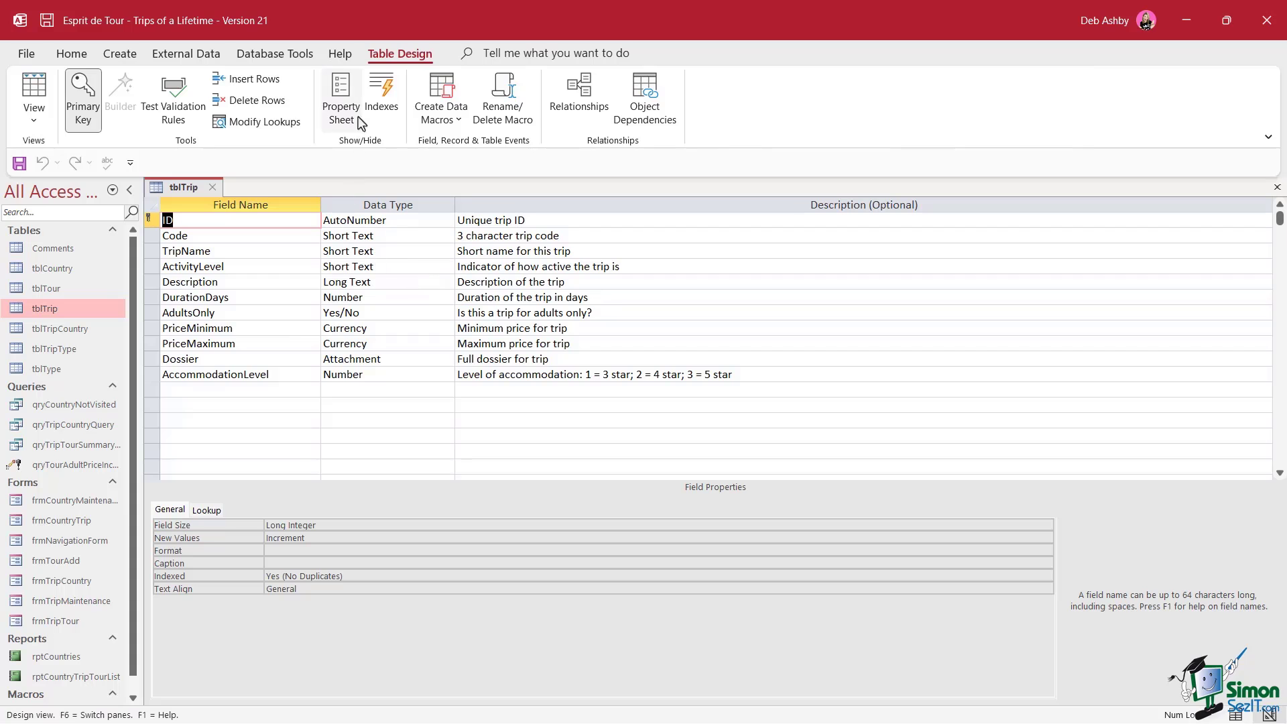
# In the Property Sheet, change tblTrip's Subdatasheet Name from Table.tblTour to [None]
pyautogui.click(343, 107)
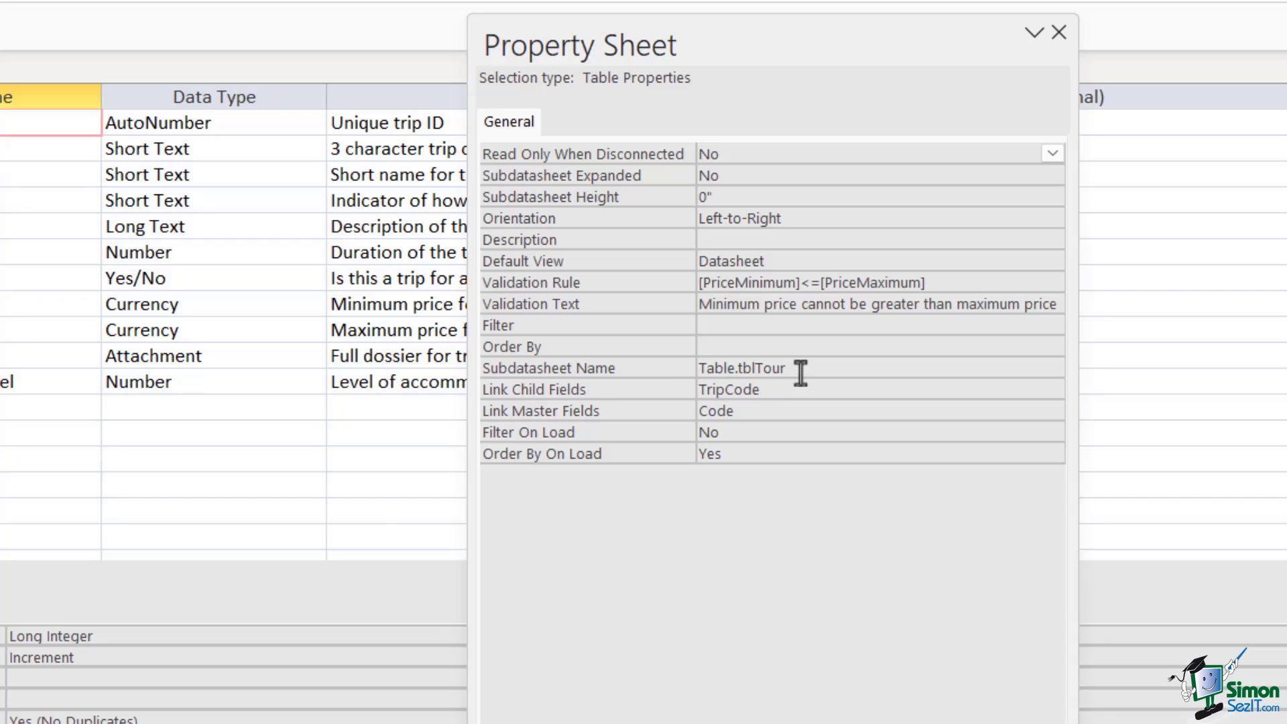
pyautogui.moveTo(800, 370); pyautogui.dragTo(690, 368)
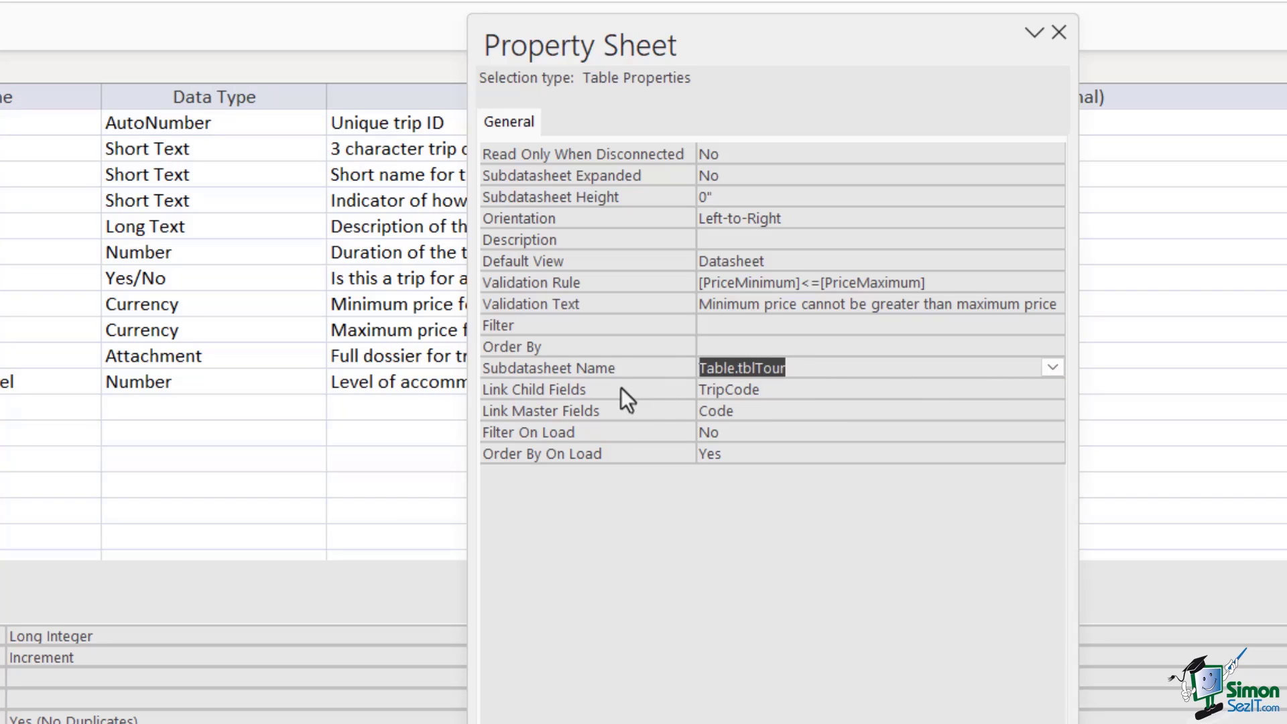
pyautogui.click(1051, 368)
pyautogui.click(789, 407)
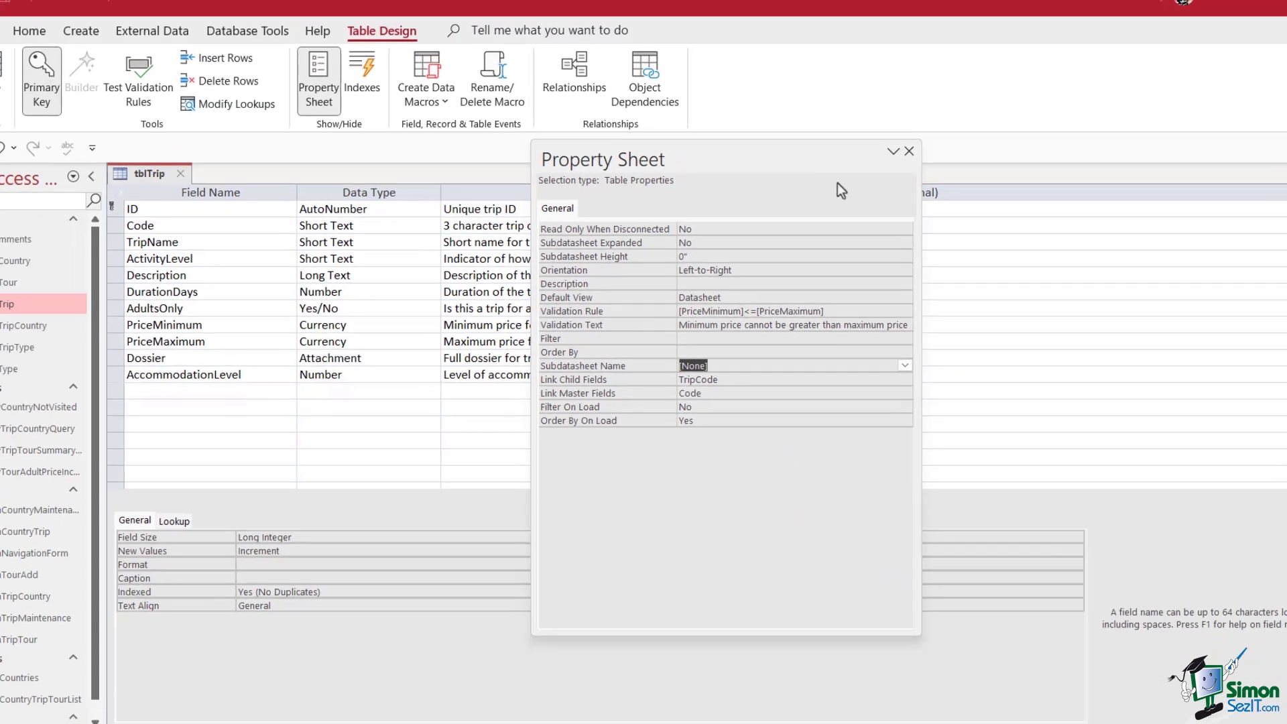
pyautogui.click(1059, 32)
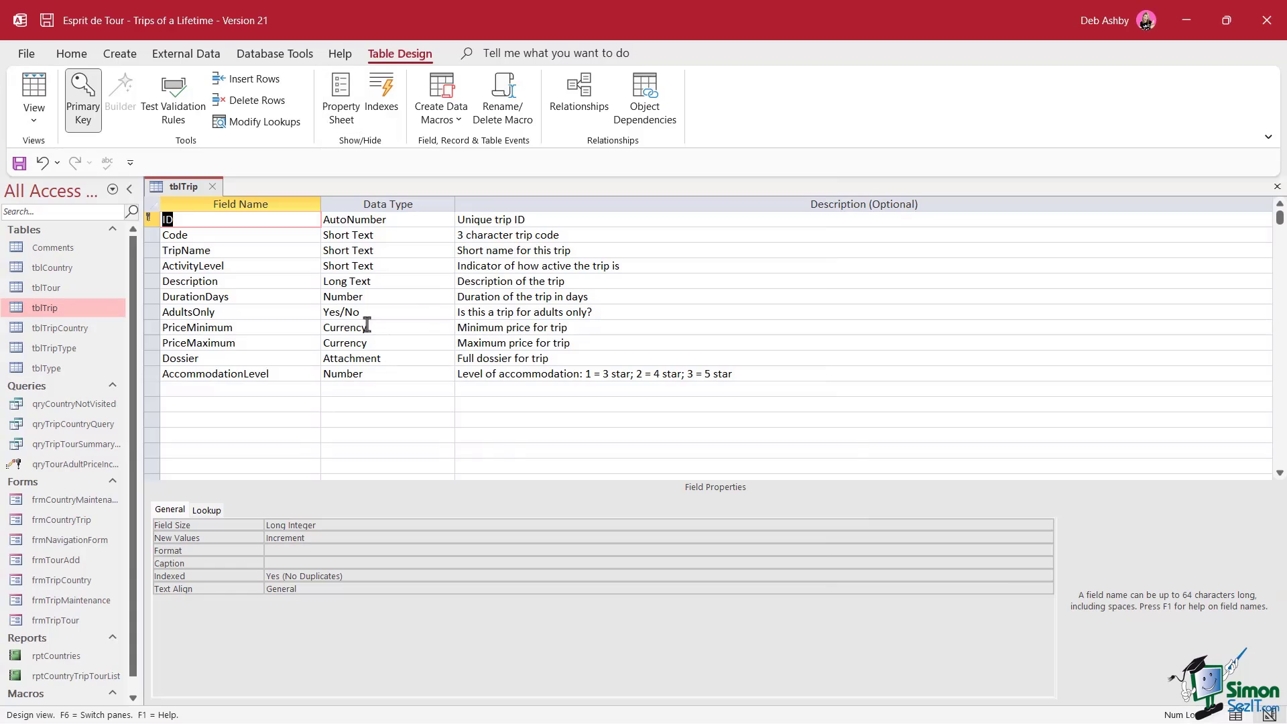
pyautogui.rightClick(185, 190)
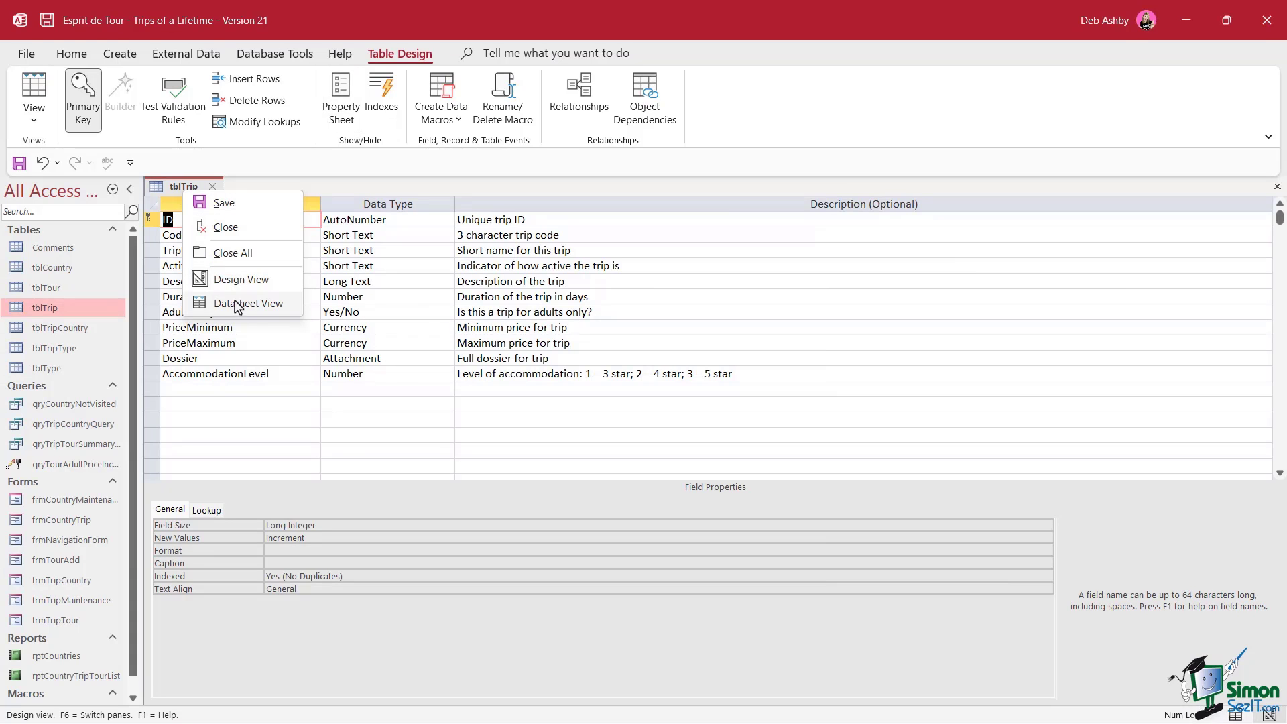
# Save the design, return to the datasheet, and cancel the Insert Subdatasheet prompt
pyautogui.click(238, 305)
pyautogui.click(619, 422)
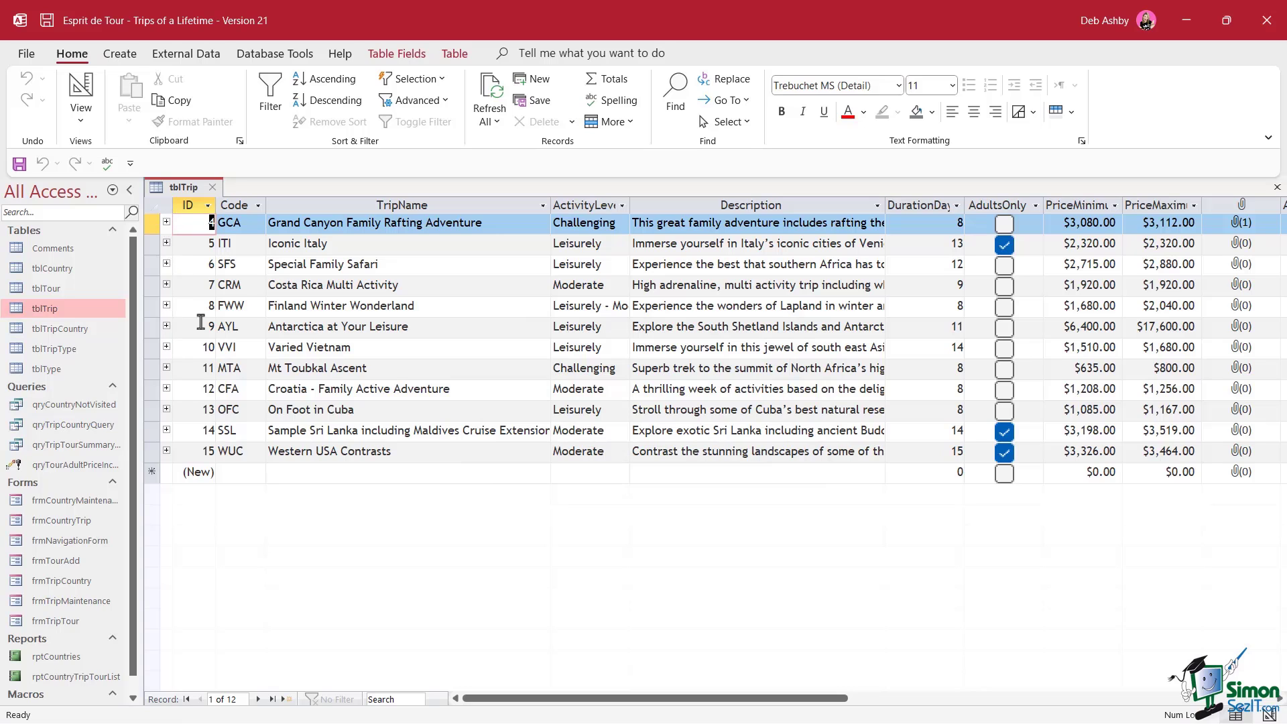
pyautogui.click(167, 243)
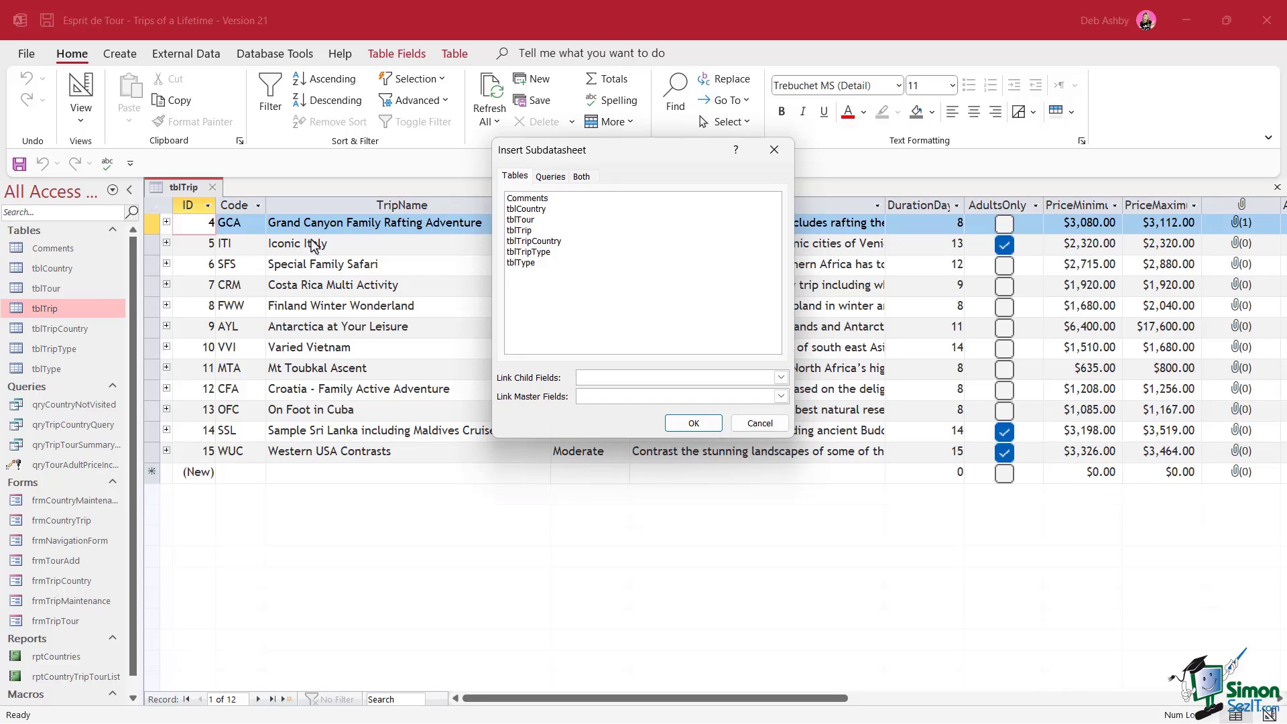
pyautogui.click(760, 423)
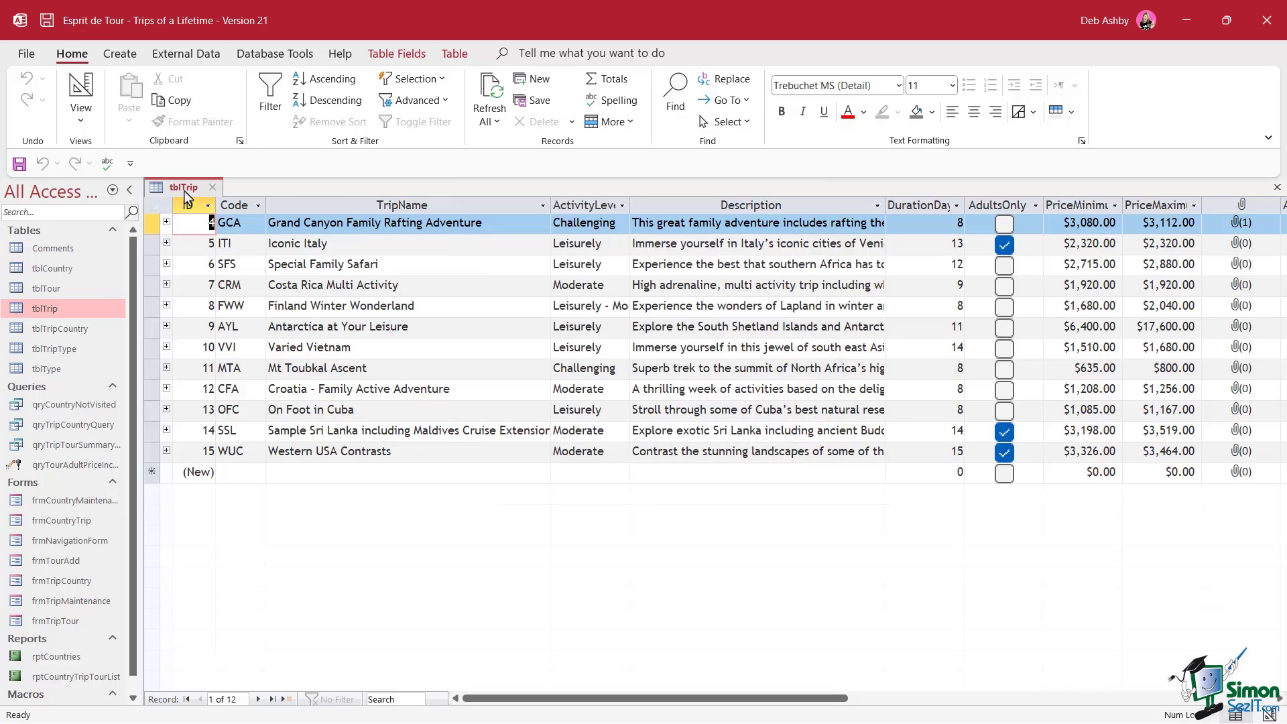
# Back in Design View, set the Subdatasheet Name property to Table.tblTour again
pyautogui.rightClick(185, 192)
pyautogui.press('Escape')
pyautogui.rightClick(189, 196)
pyautogui.click(231, 283)
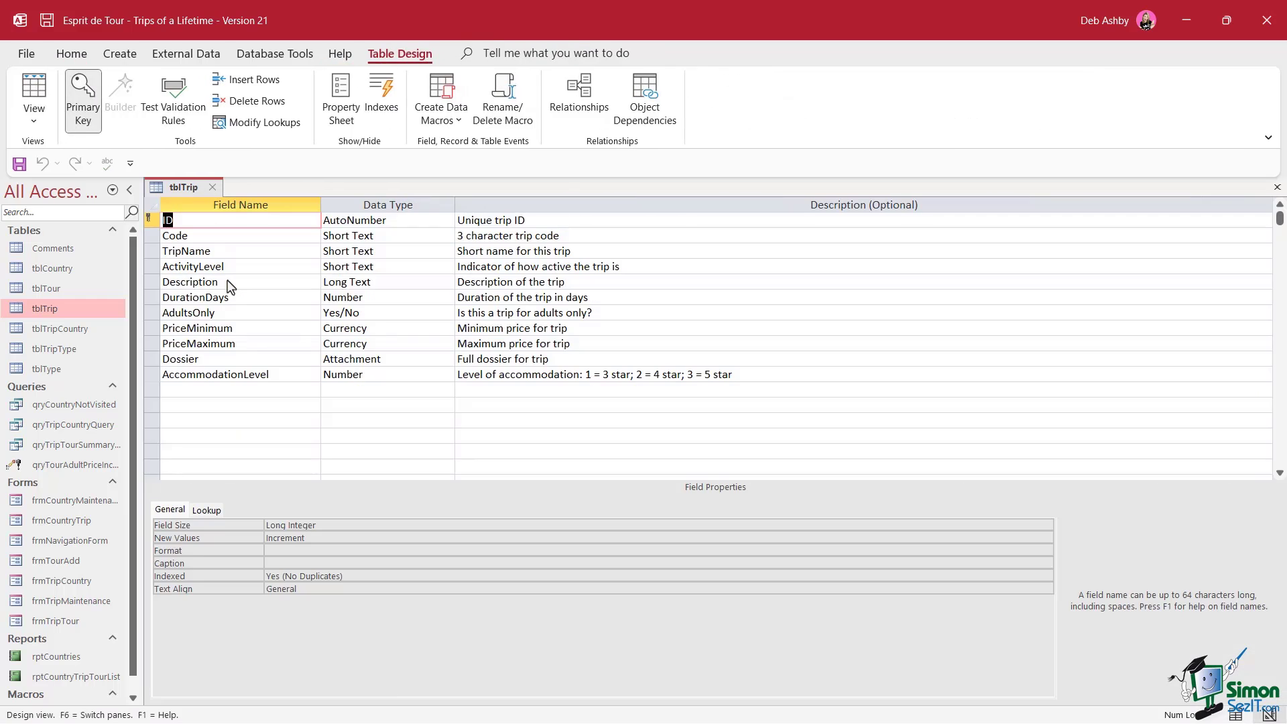
pyautogui.click(341, 100)
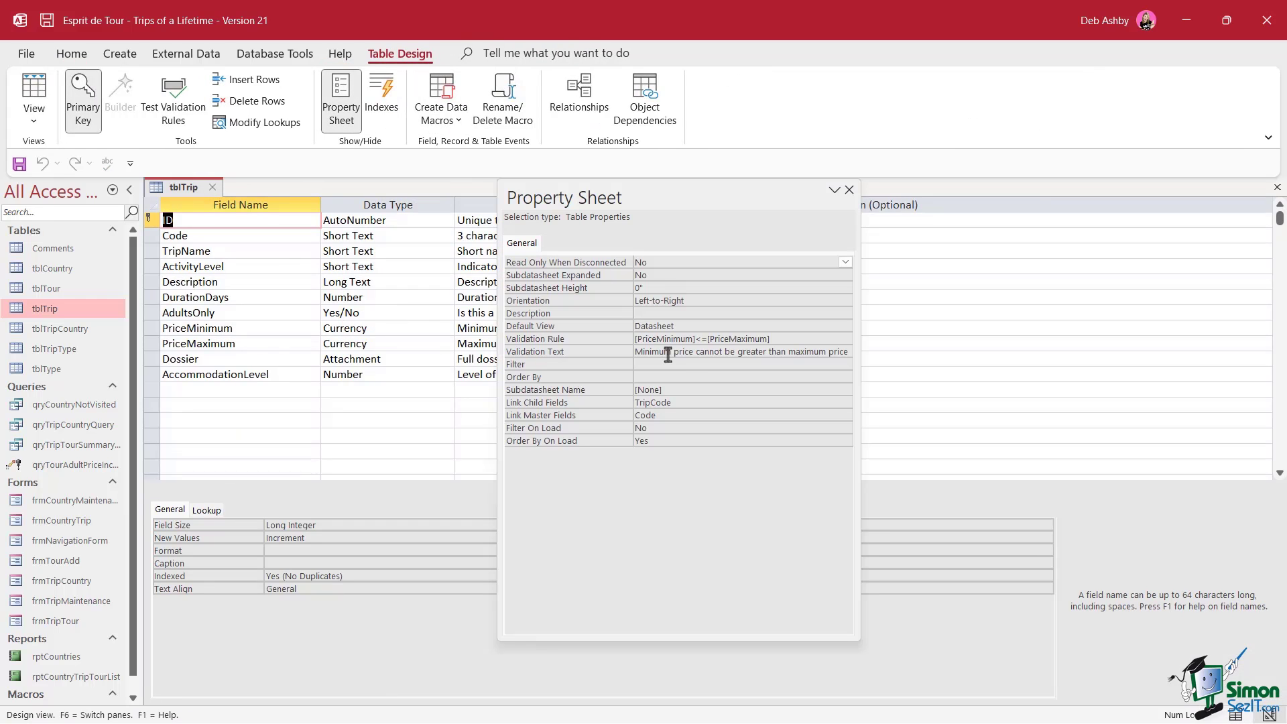
pyautogui.click(737, 390)
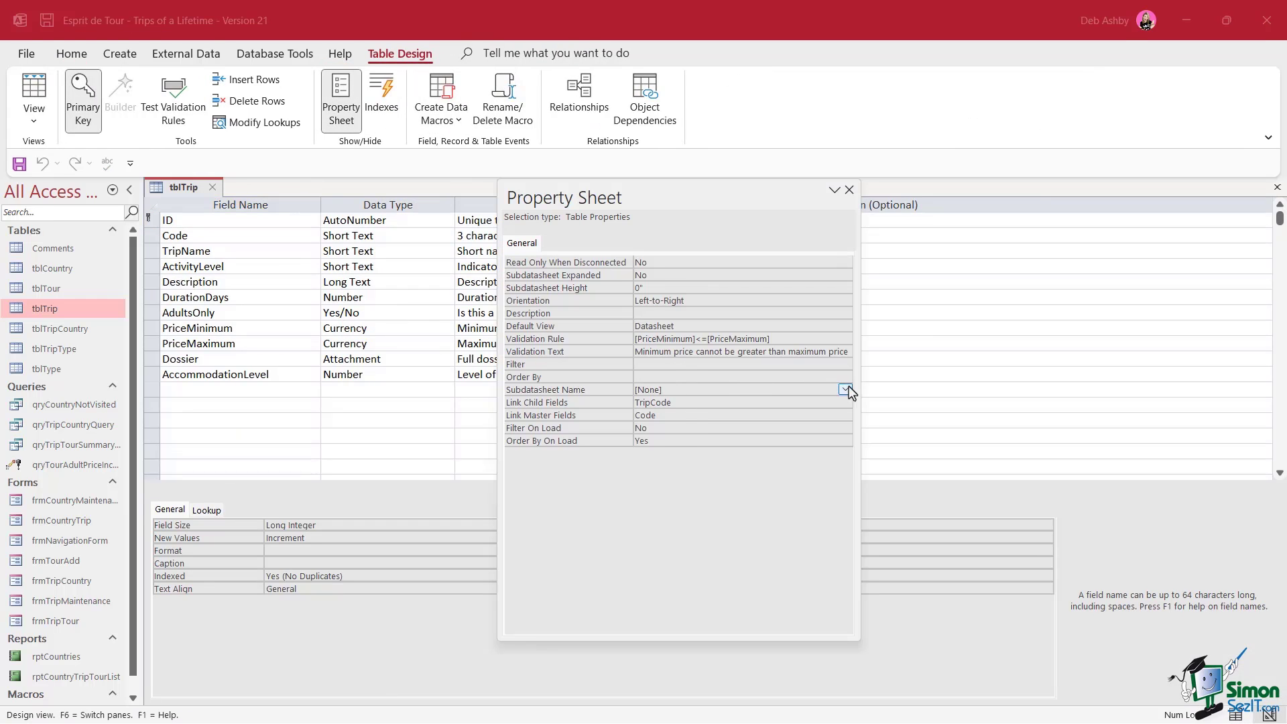
pyautogui.click(846, 390)
pyautogui.click(705, 450)
pyautogui.click(849, 189)
# Save tblTrip, return to Datasheet View, and expand Special Family Safari's four tours
pyautogui.rightClick(198, 191)
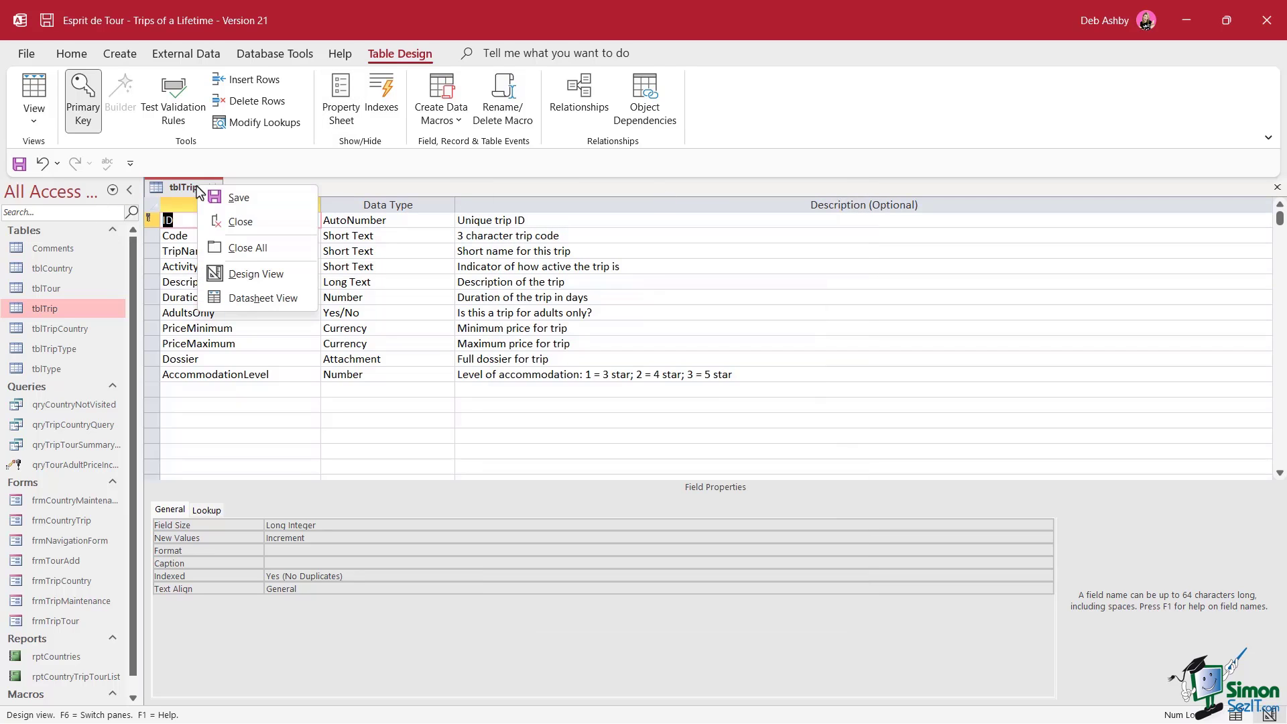
pyautogui.click(258, 298)
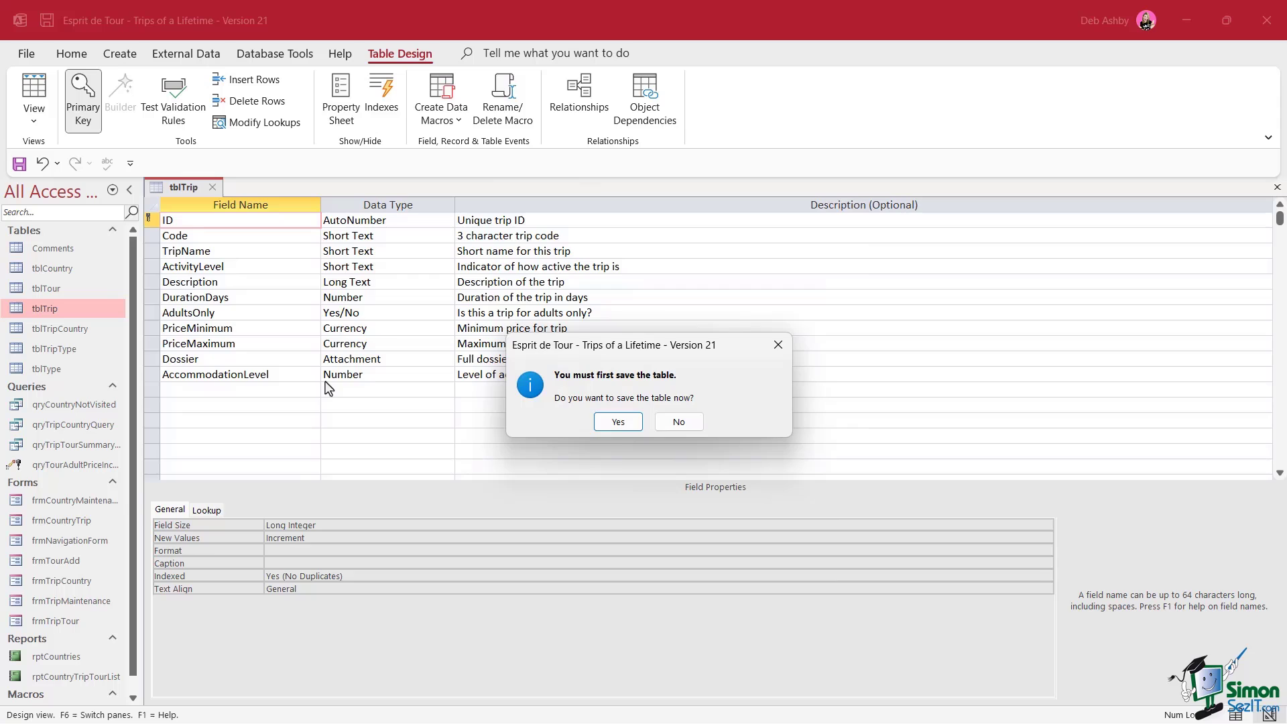
pyautogui.click(618, 427)
pyautogui.click(167, 265)
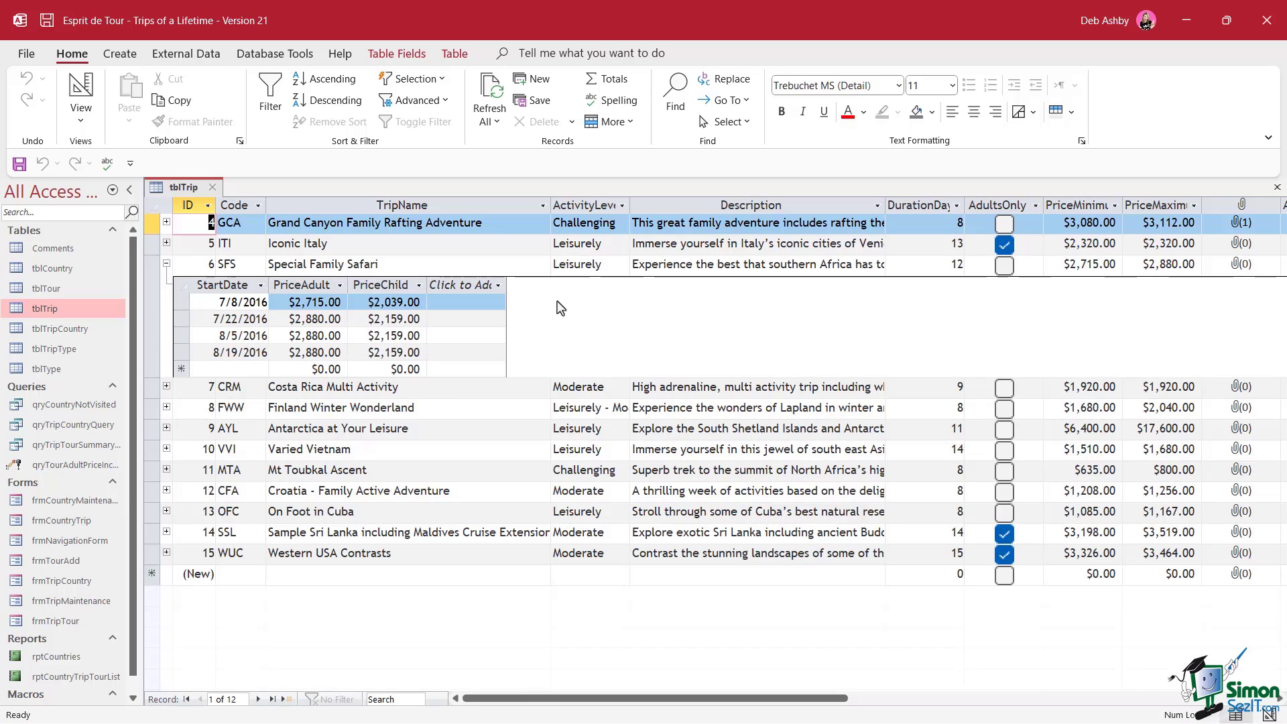
# Add an Iconic Italy tour starting 6/1/2017 with a 2800 adult price
pyautogui.click(167, 265)
pyautogui.click(166, 244)
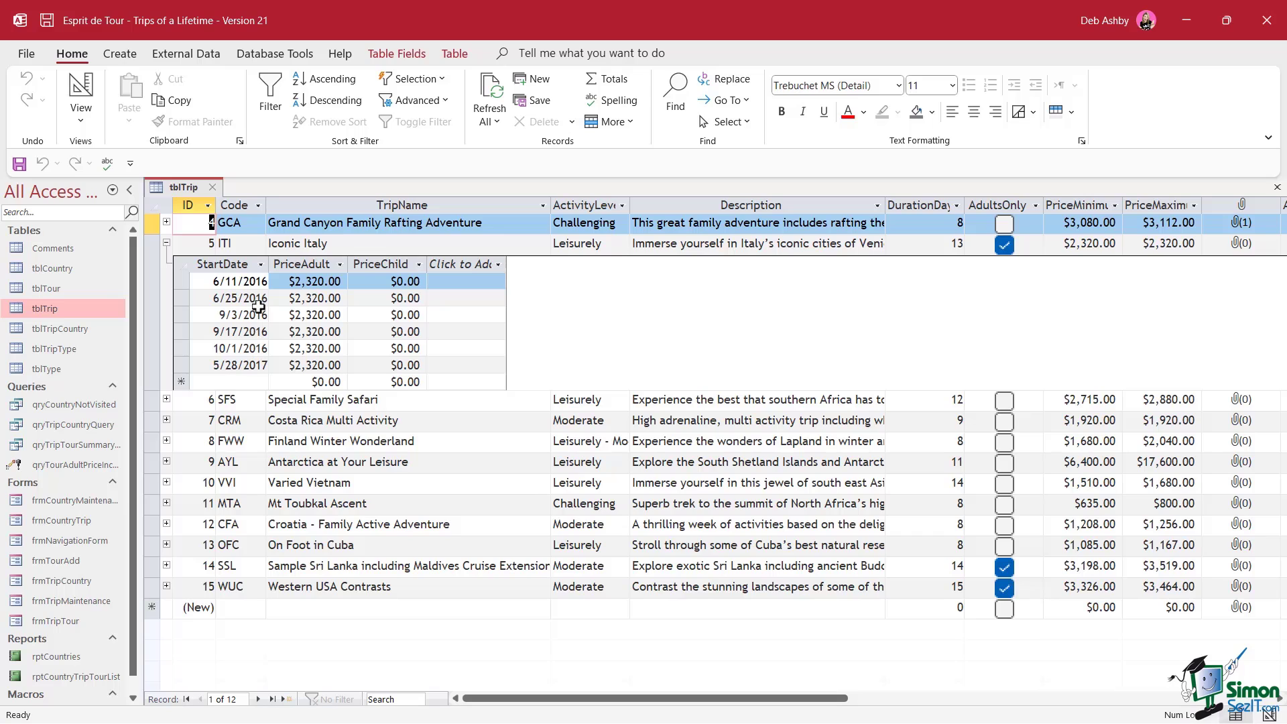
pyautogui.click(236, 382)
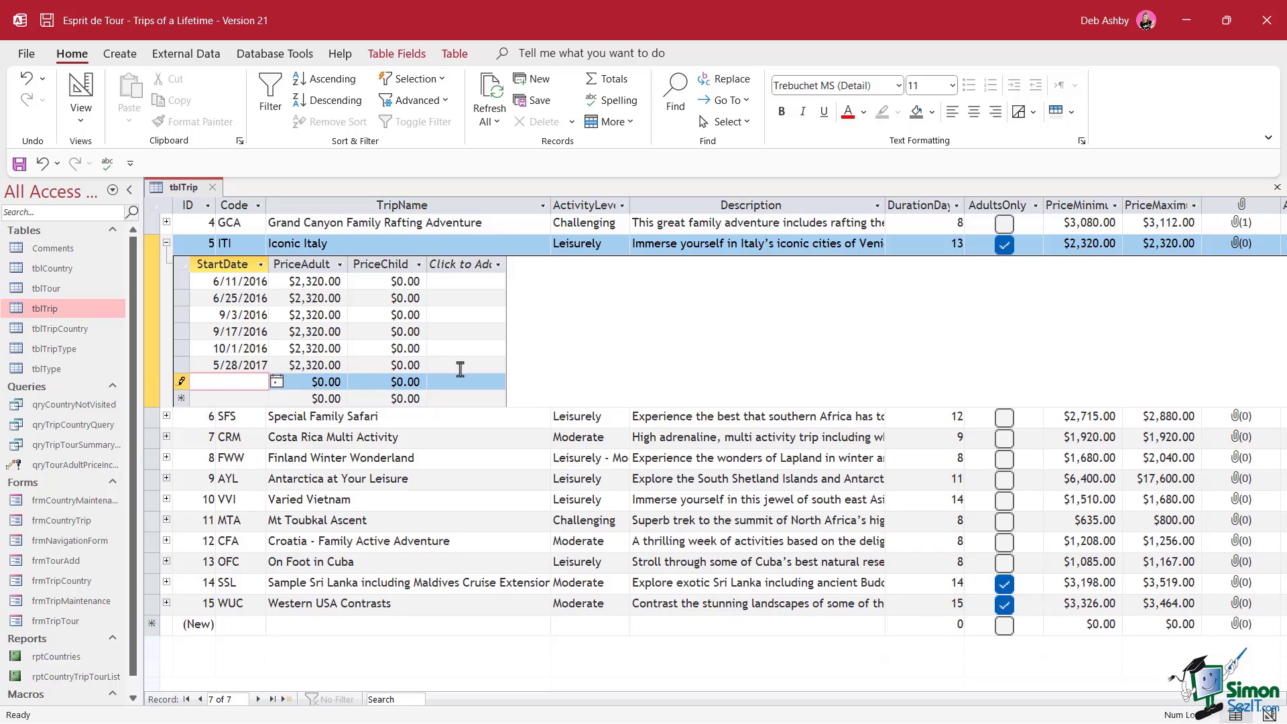
pyautogui.write('/1/2017')
pyautogui.click(328, 382)
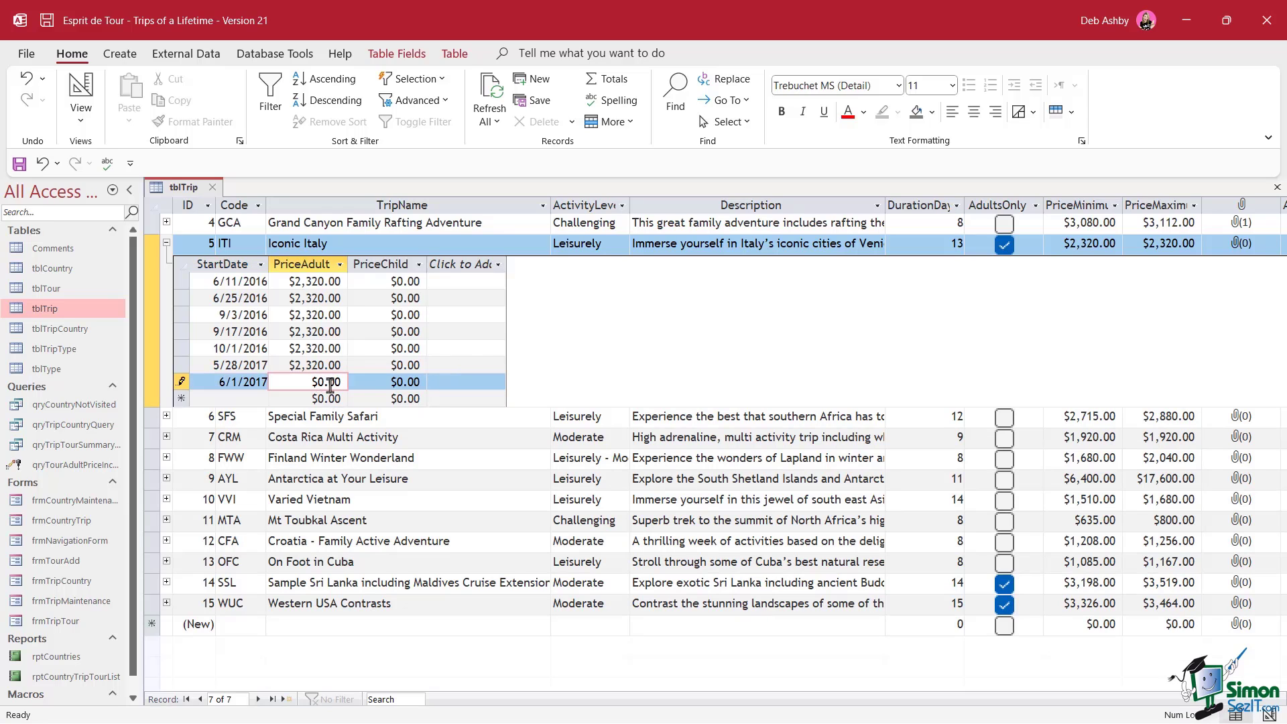
pyautogui.write('2,800')
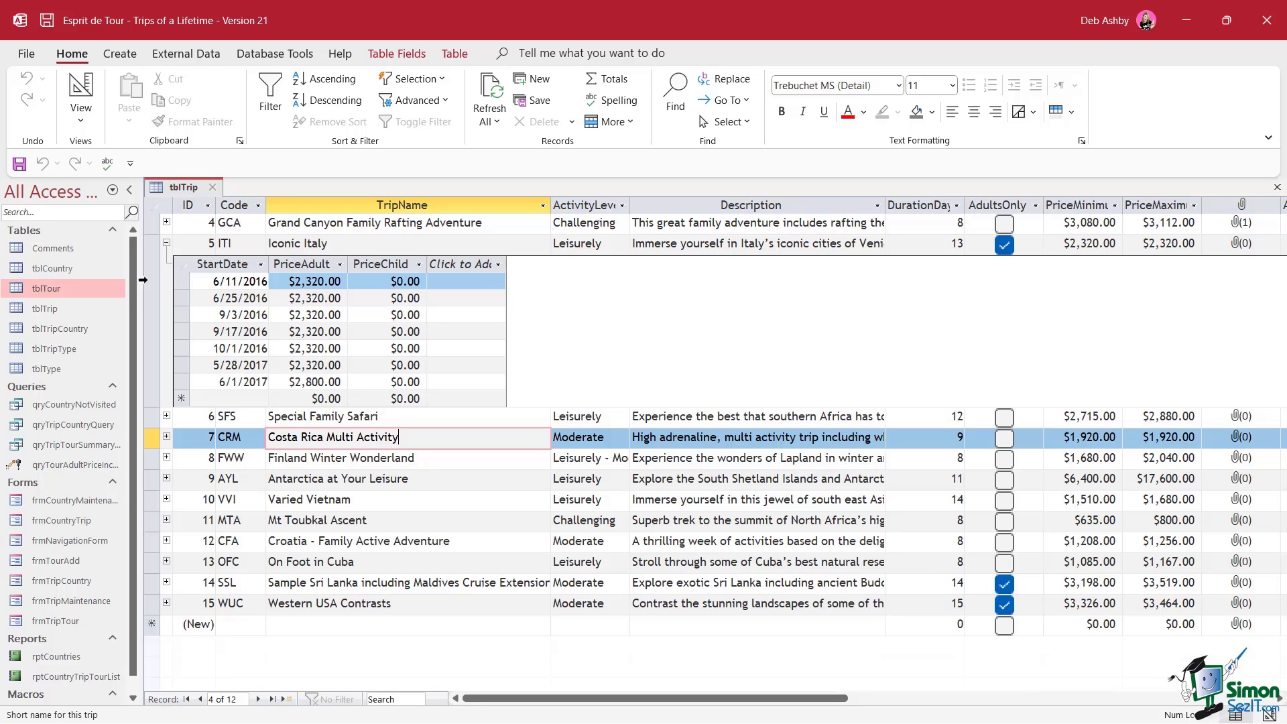
# Open the tblTour table and select the ITI 6/1/2017 tour record
pyautogui.doubleClick(55, 295)
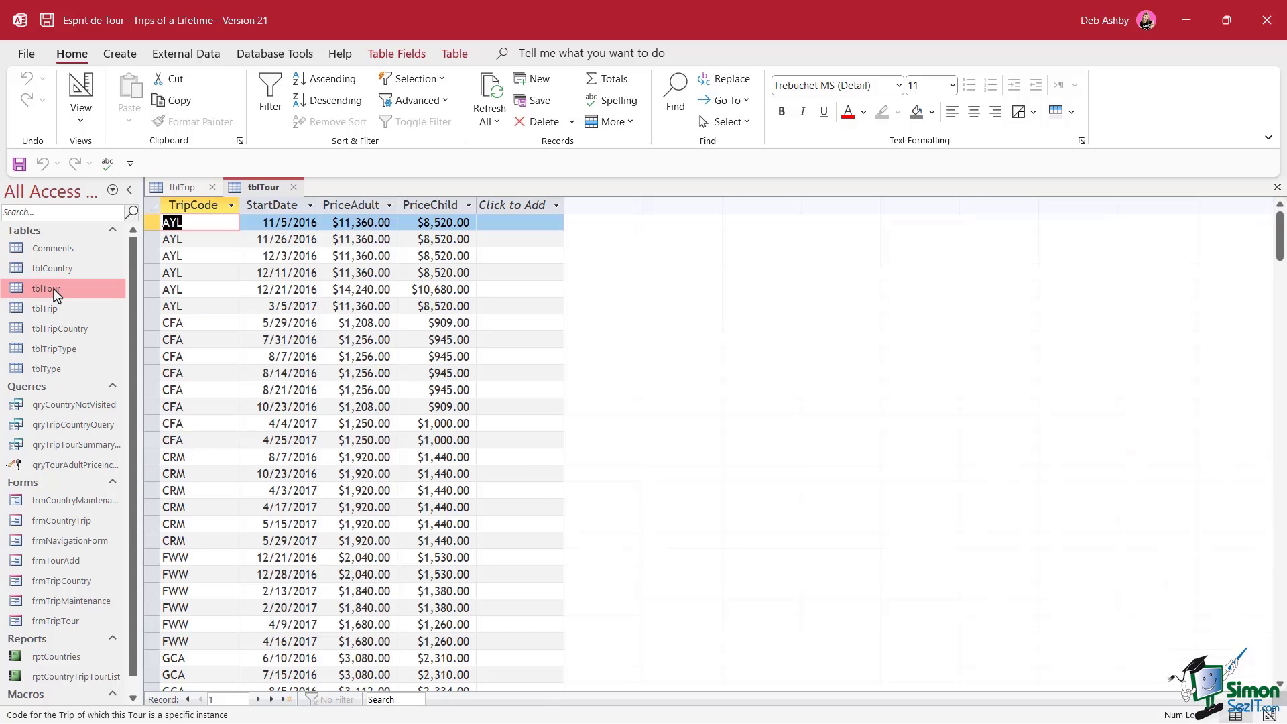
pyautogui.scroll(-9, 337, 346)
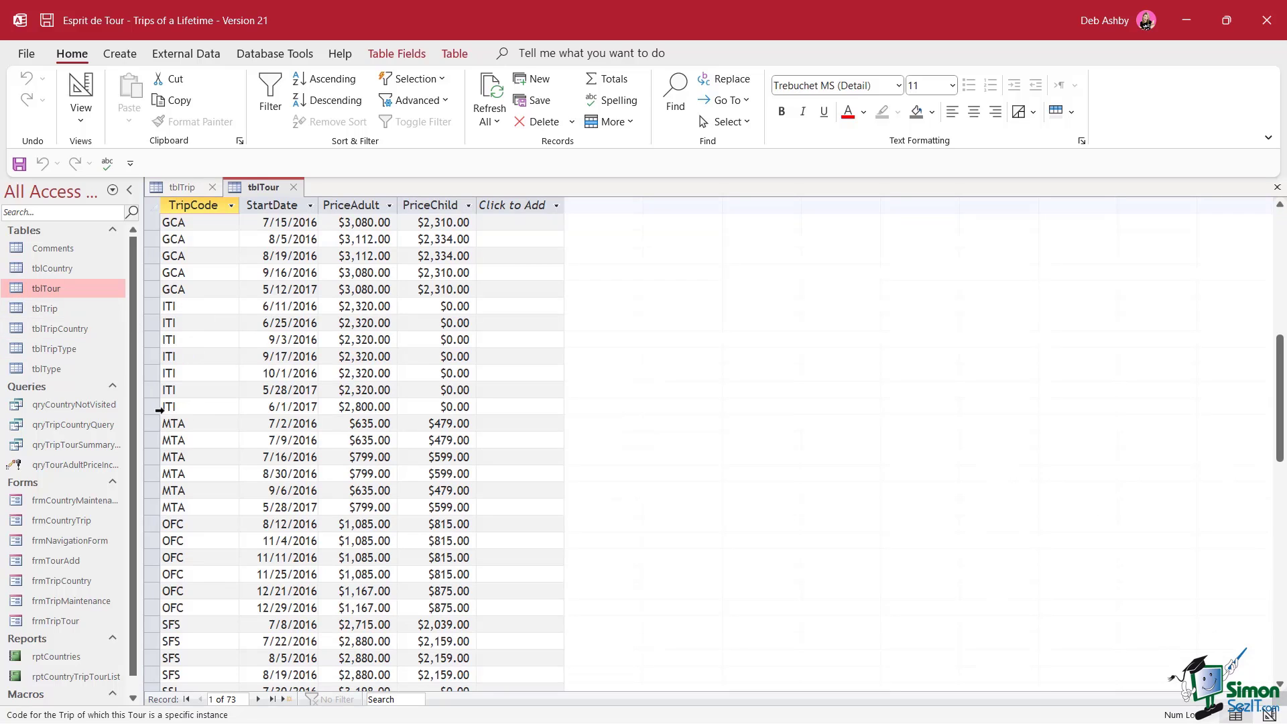
pyautogui.click(148, 406)
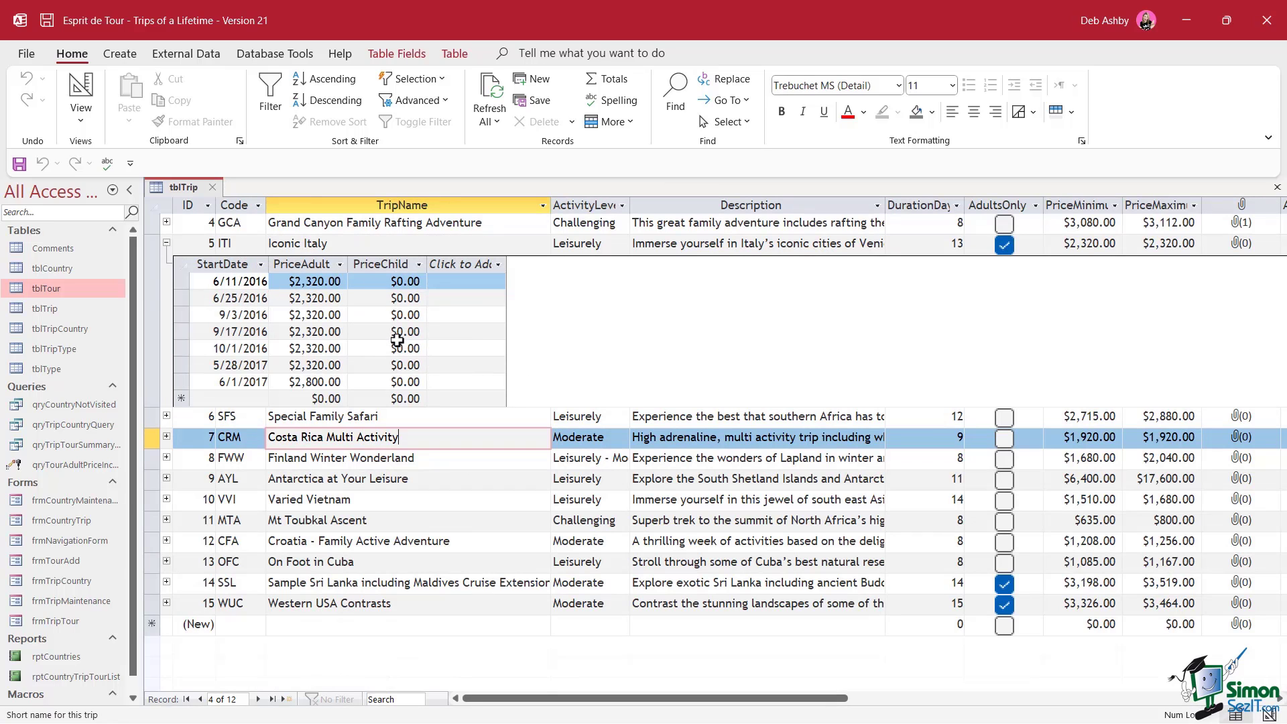
pyautogui.doubleClick(72, 298)
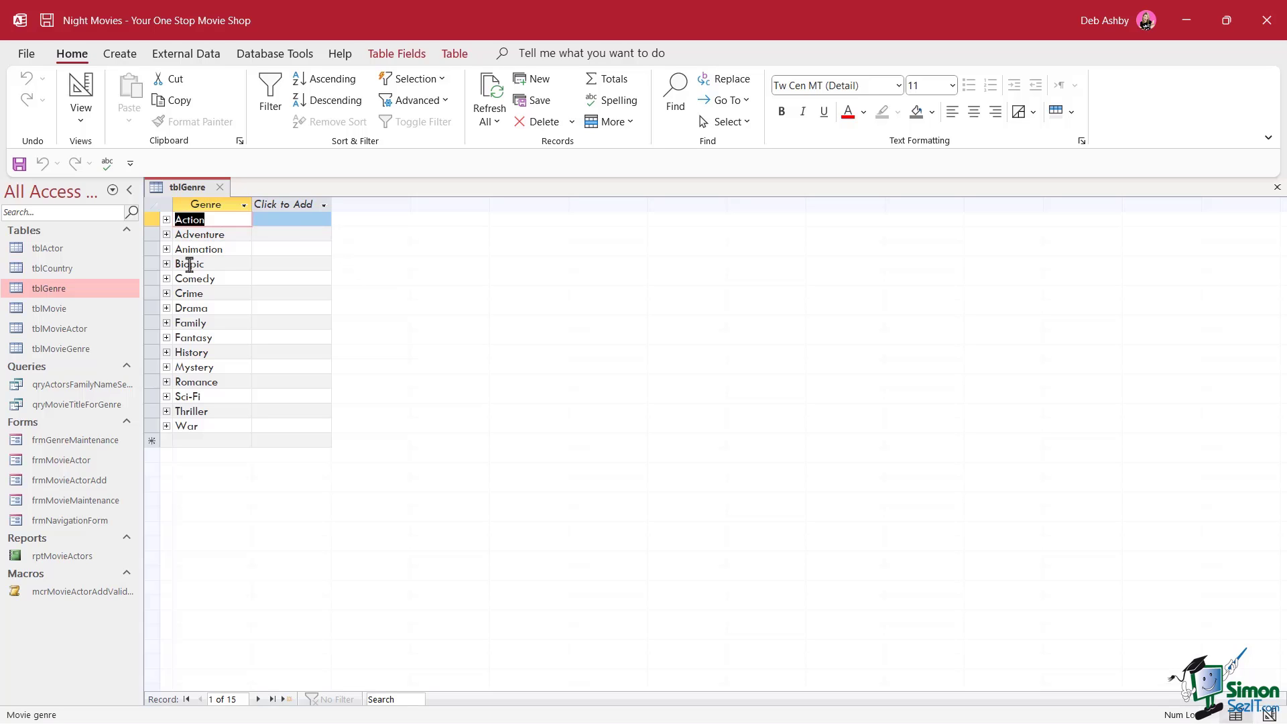
# Expand the Biopic genre's subdatasheet to show its movies
pyautogui.click(167, 264)
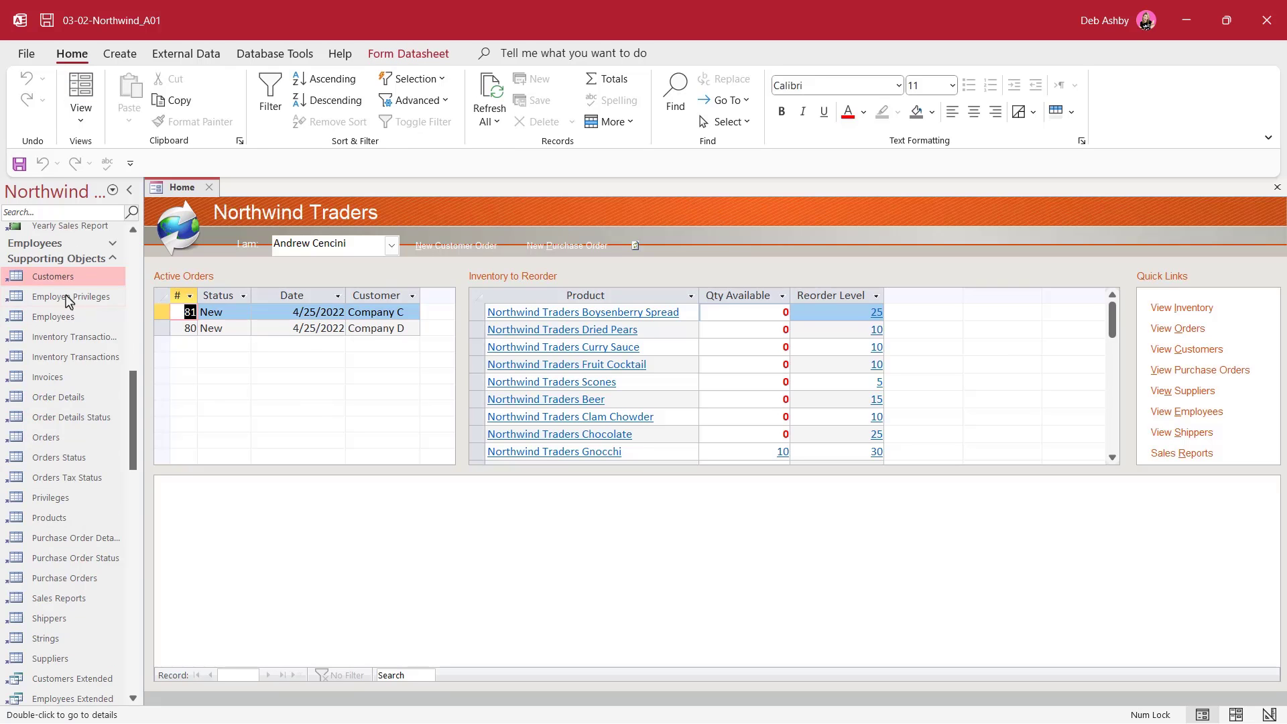
# Open the Customers table under Supporting Objects in Northwind
pyautogui.doubleClick(62, 278)
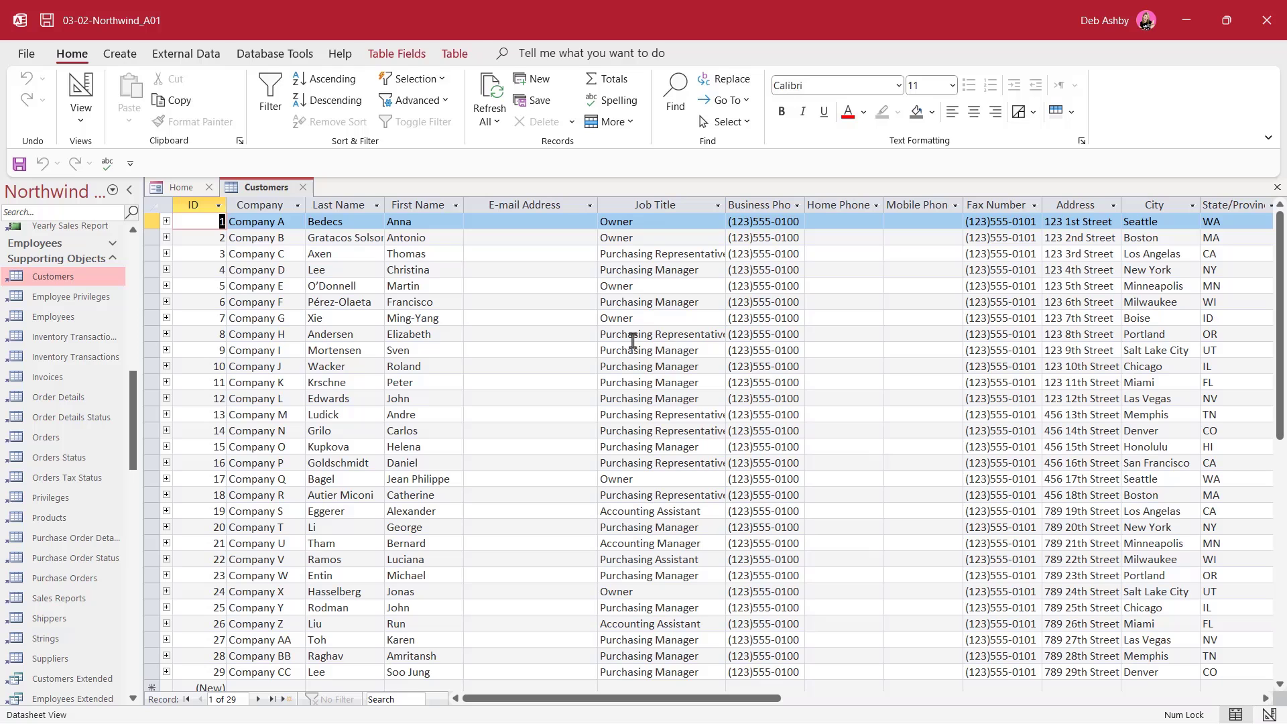
# Close the Northwind database and choose the Blank database template
pyautogui.click(26, 54)
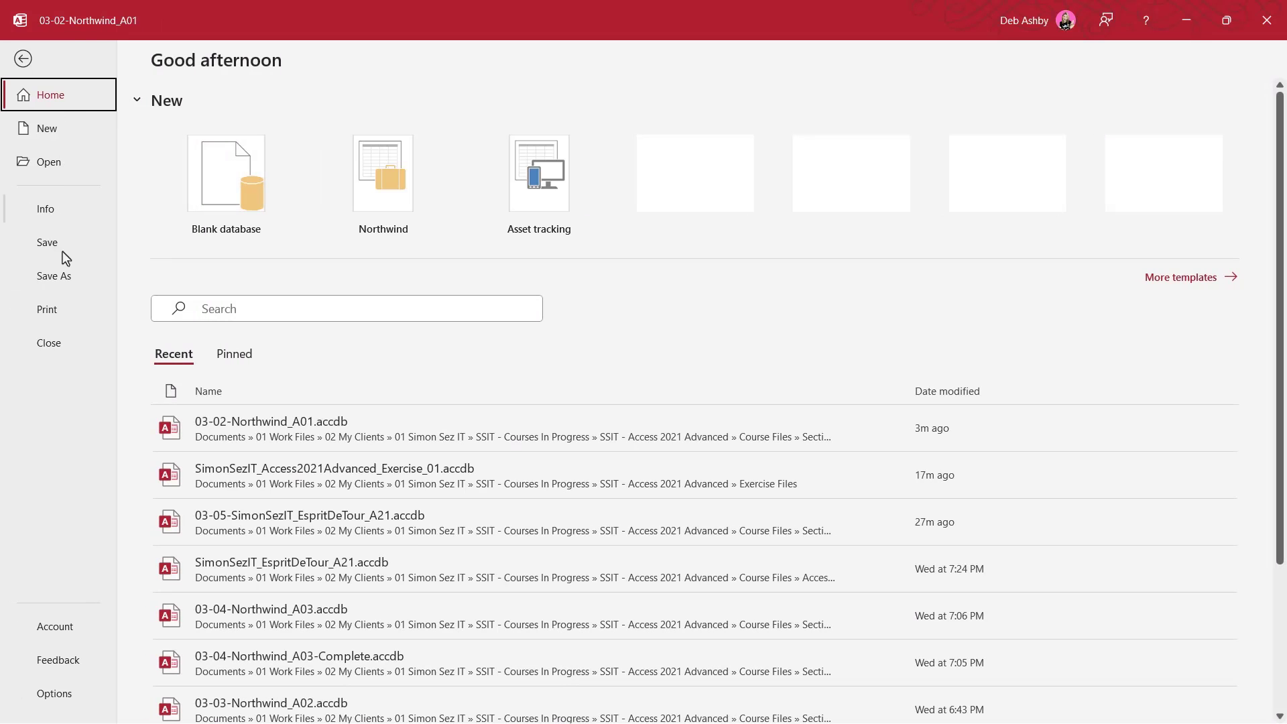
pyautogui.click(60, 344)
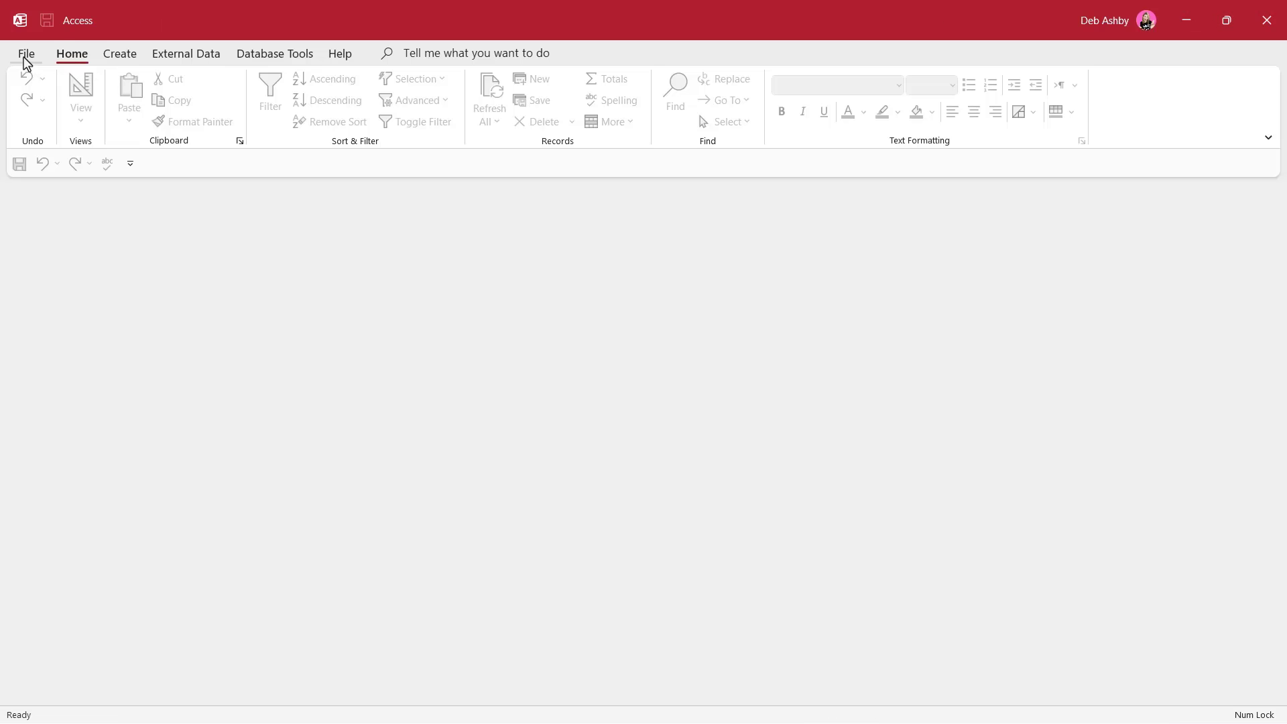
pyautogui.click(27, 55)
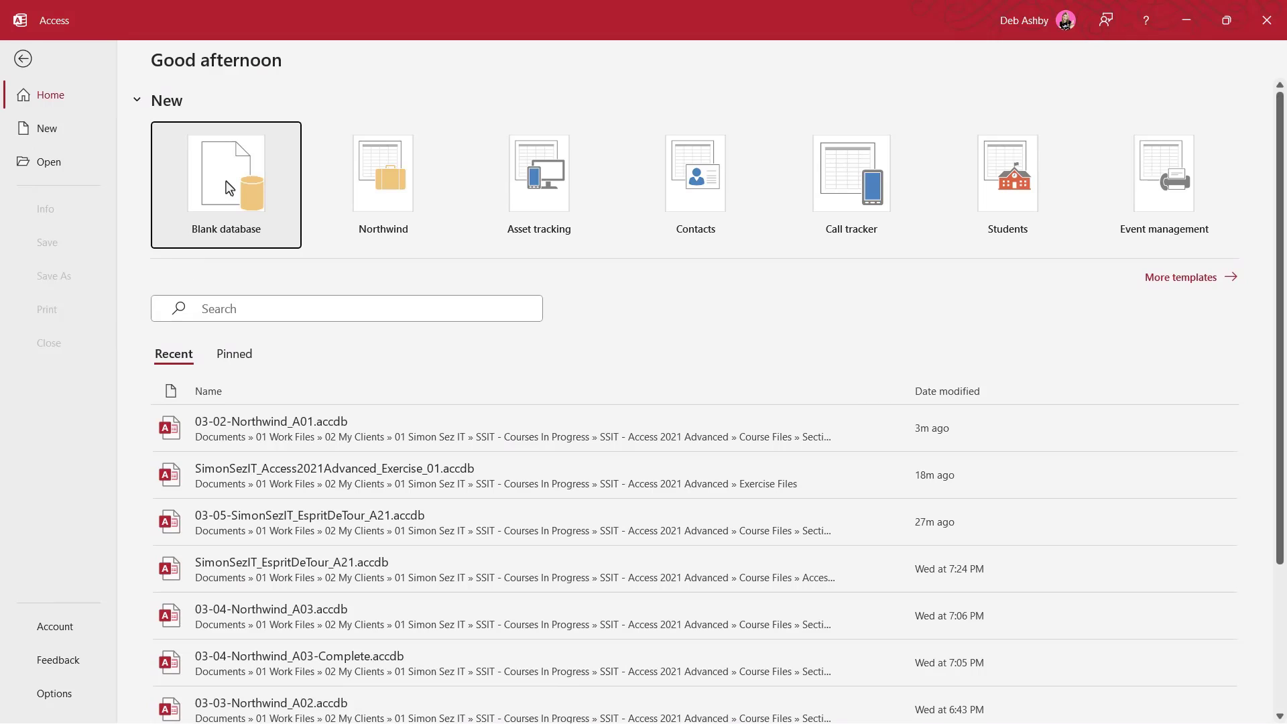
pyautogui.click(228, 188)
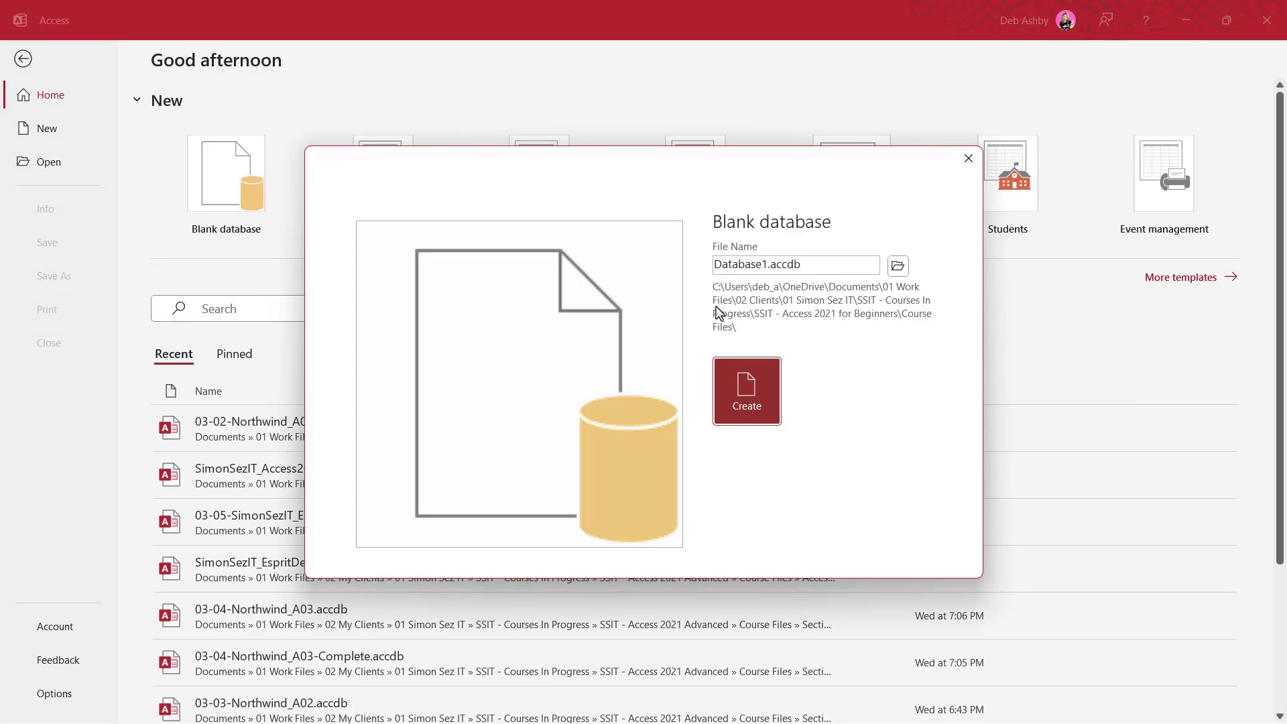
# Name the new blank database SimonSezIT_CRM_A01, choose its folder, and create it
pyautogui.click(785, 264)
pyautogui.click(813, 265)
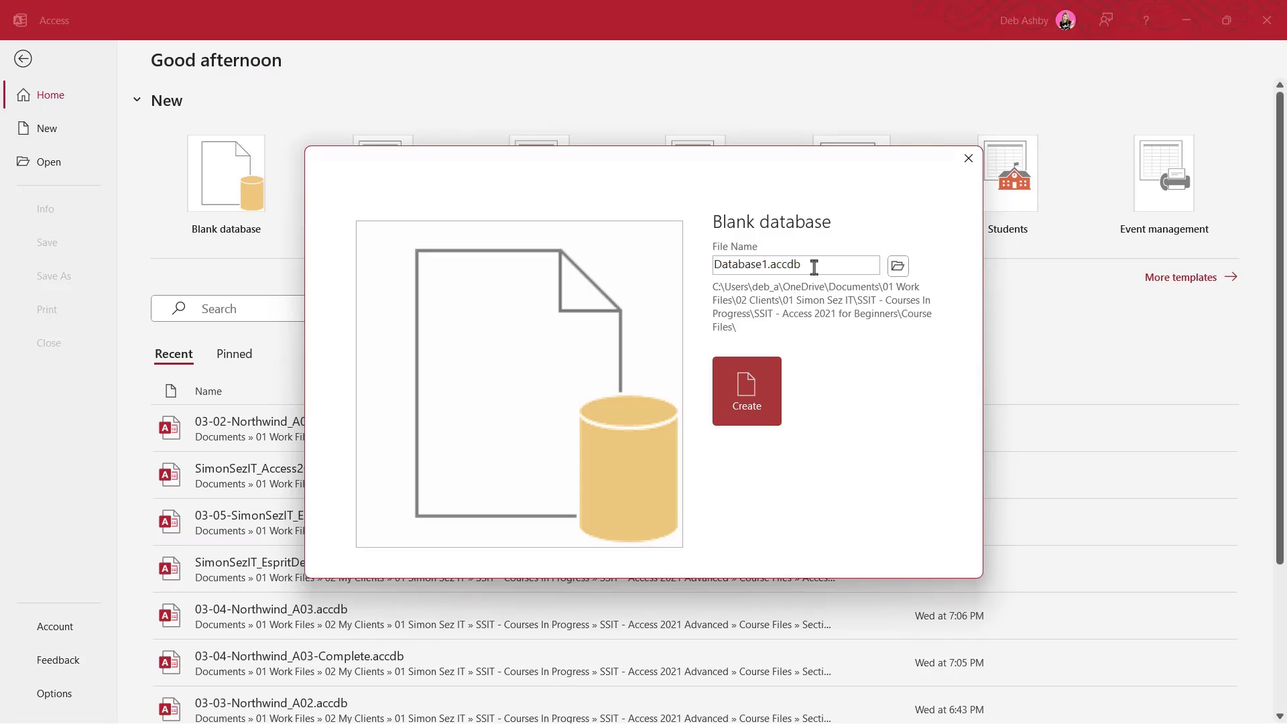
pyautogui.moveTo(813, 264); pyautogui.dragTo(709, 264)
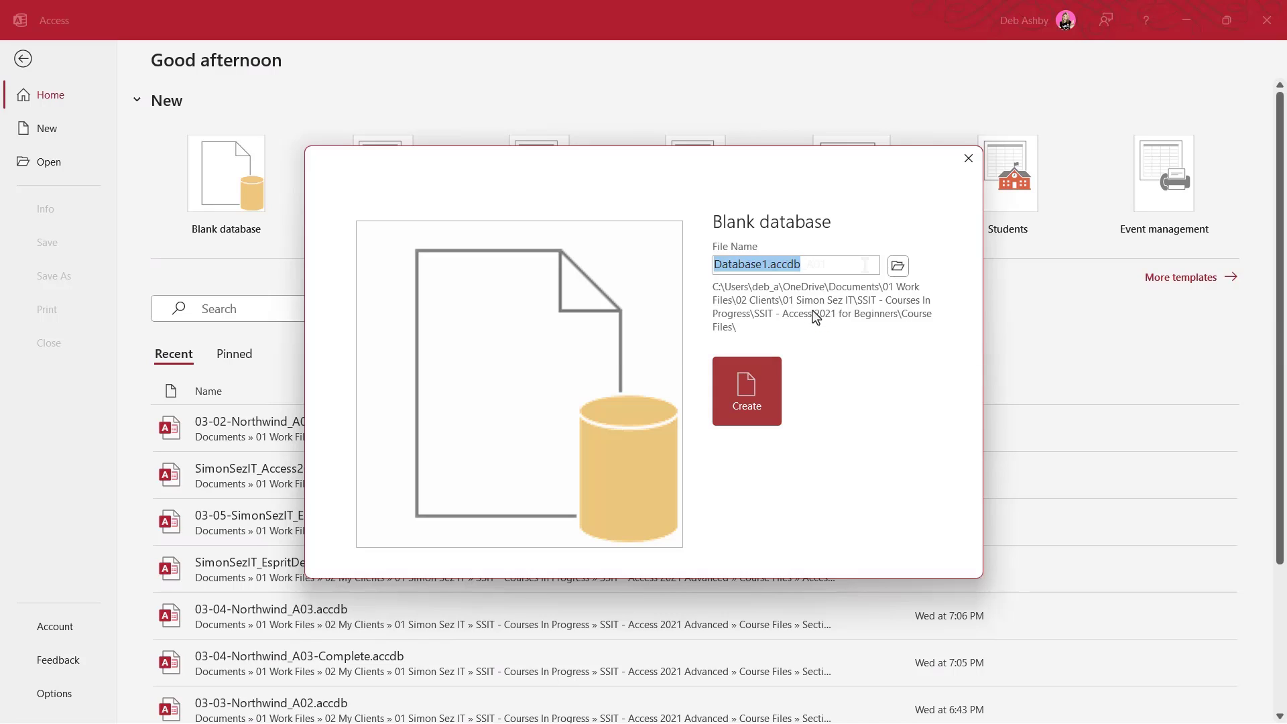
pyautogui.write('SimonSezIT_CRM_A01')
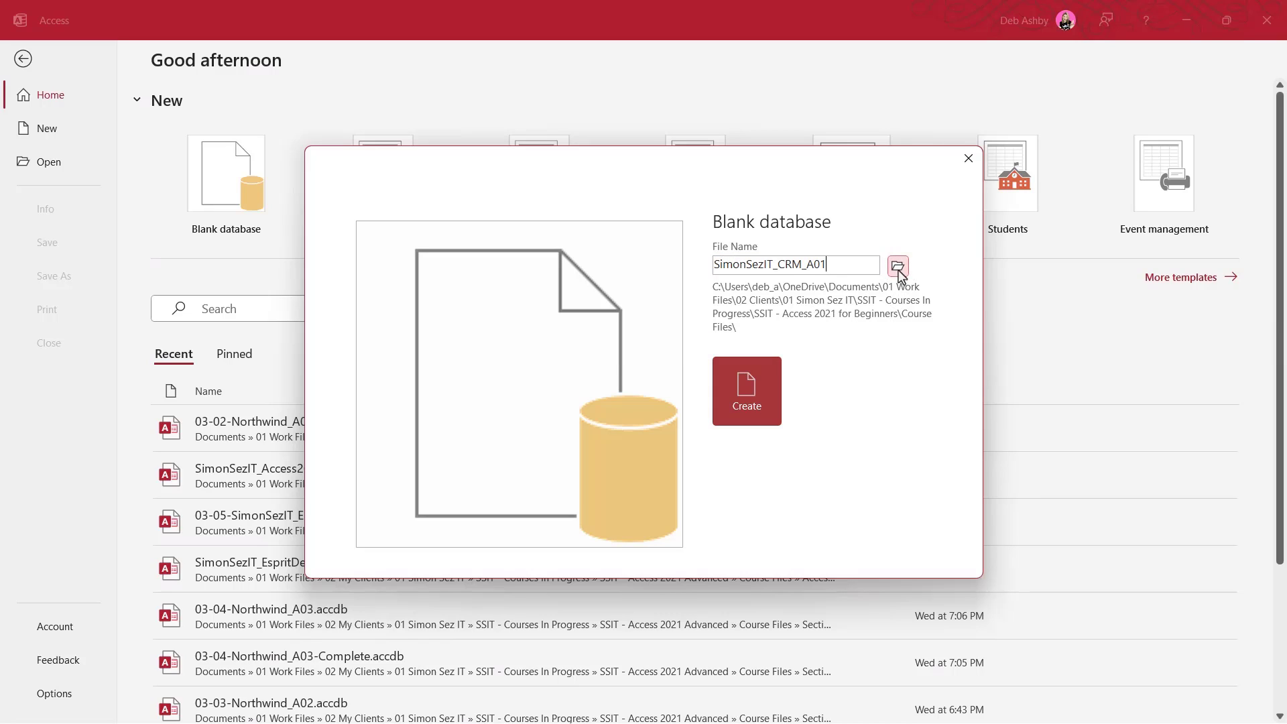
pyautogui.click(898, 267)
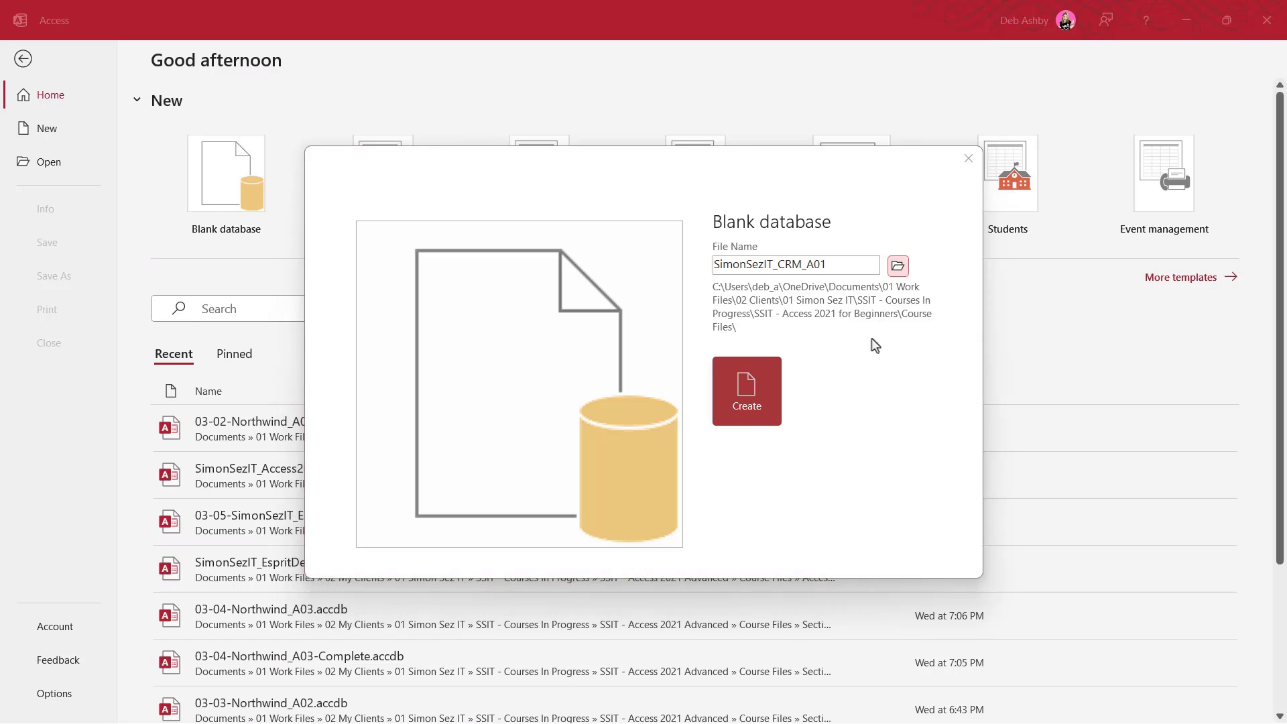
pyautogui.click(749, 394)
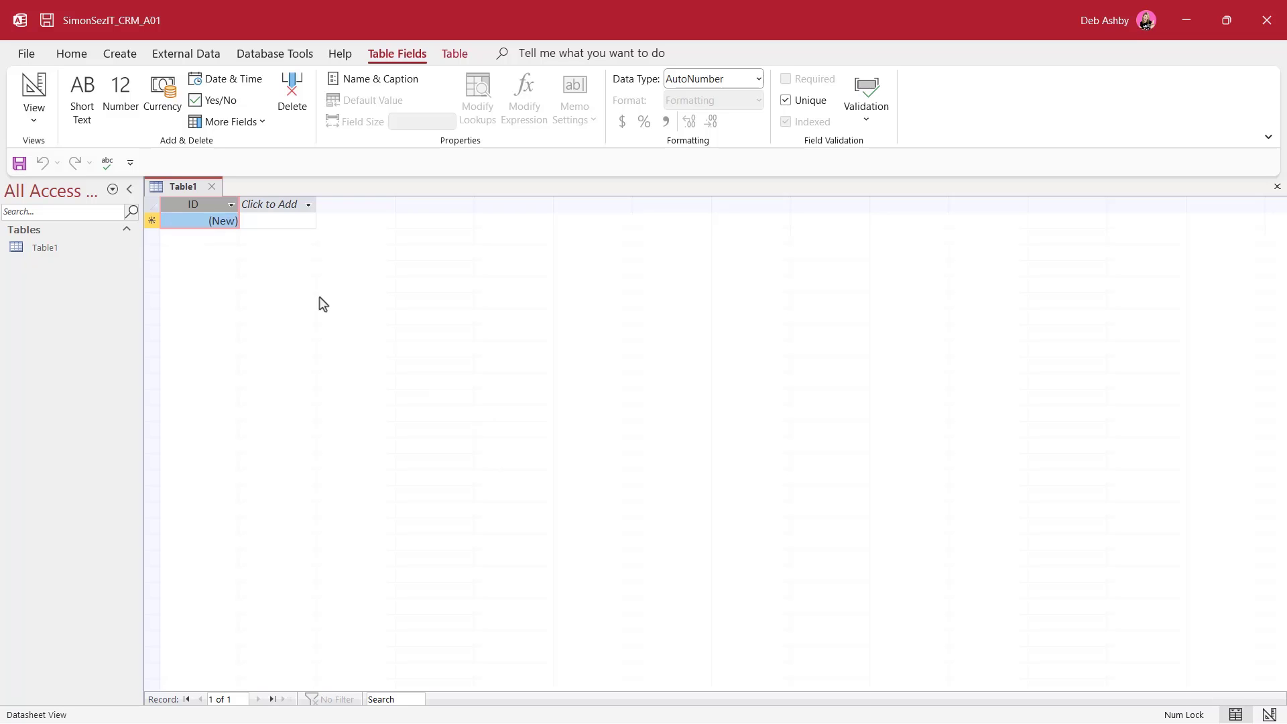
# Save Table1 as tblCustomerContact and switch it to Design View
pyautogui.rightClick(176, 193)
pyautogui.click(234, 276)
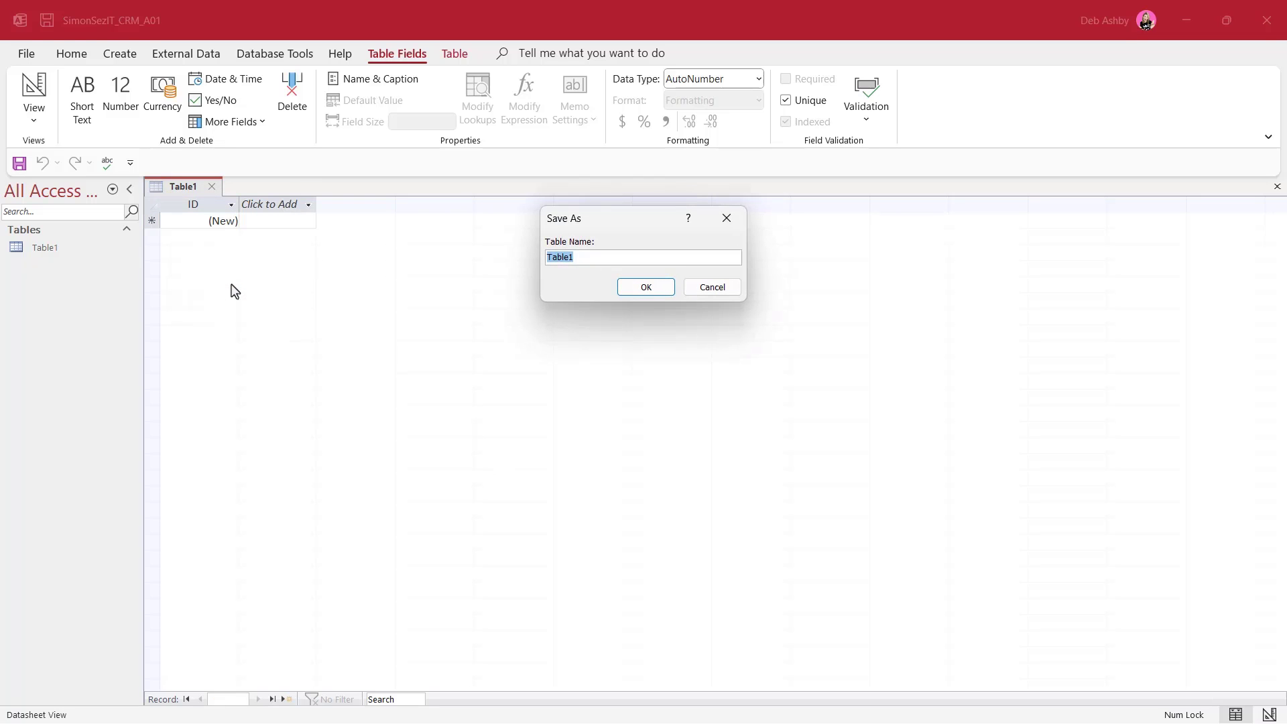
pyautogui.write('t')
pyautogui.write('blCus')
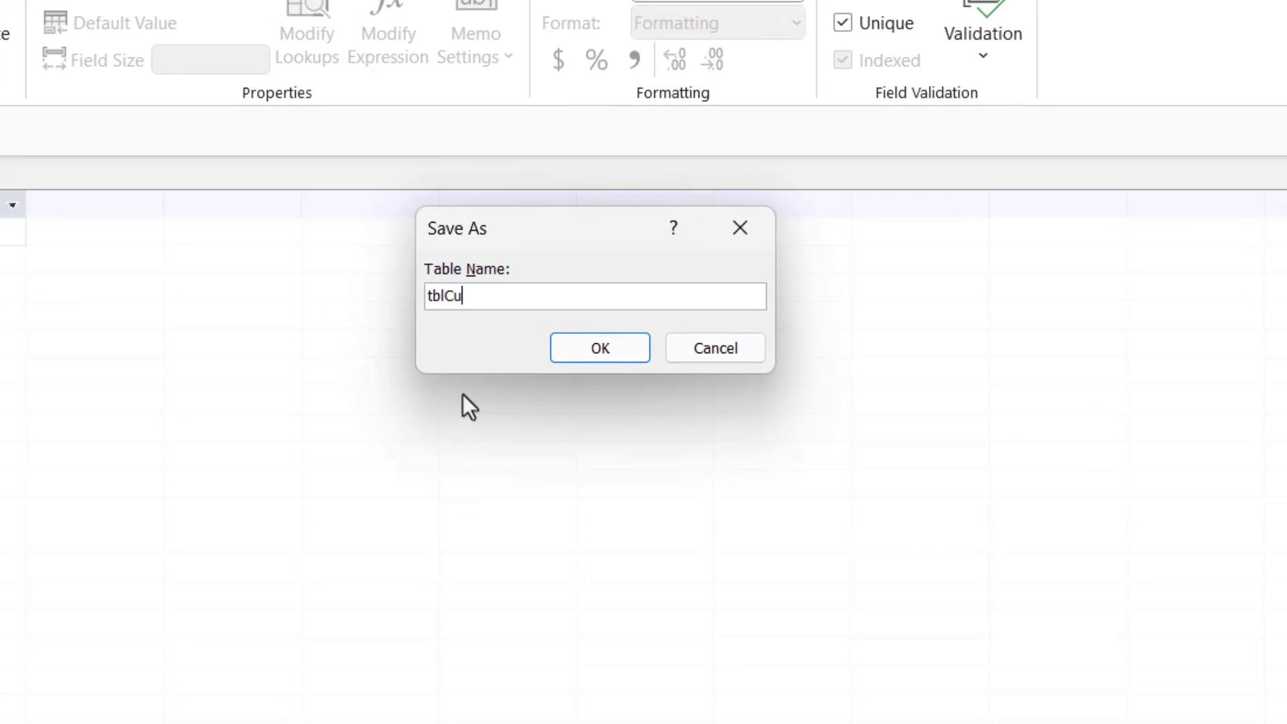
pyautogui.write('tomerContact')
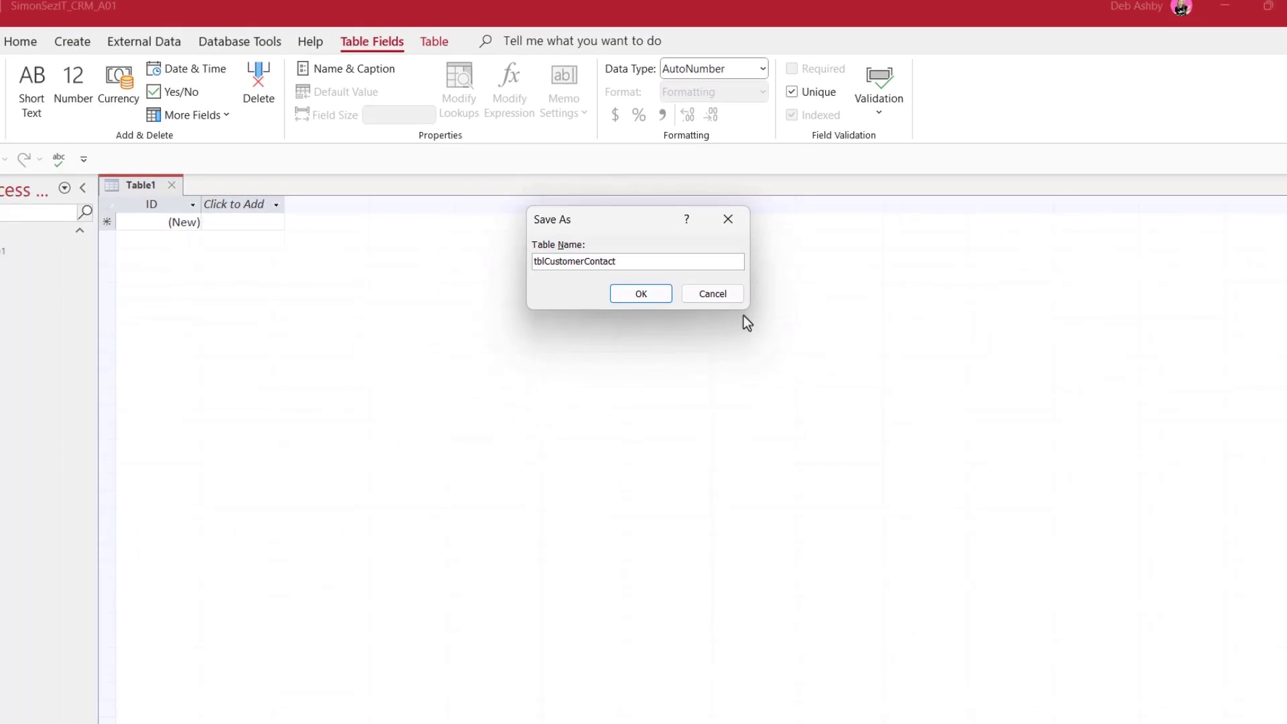
pyautogui.click(641, 294)
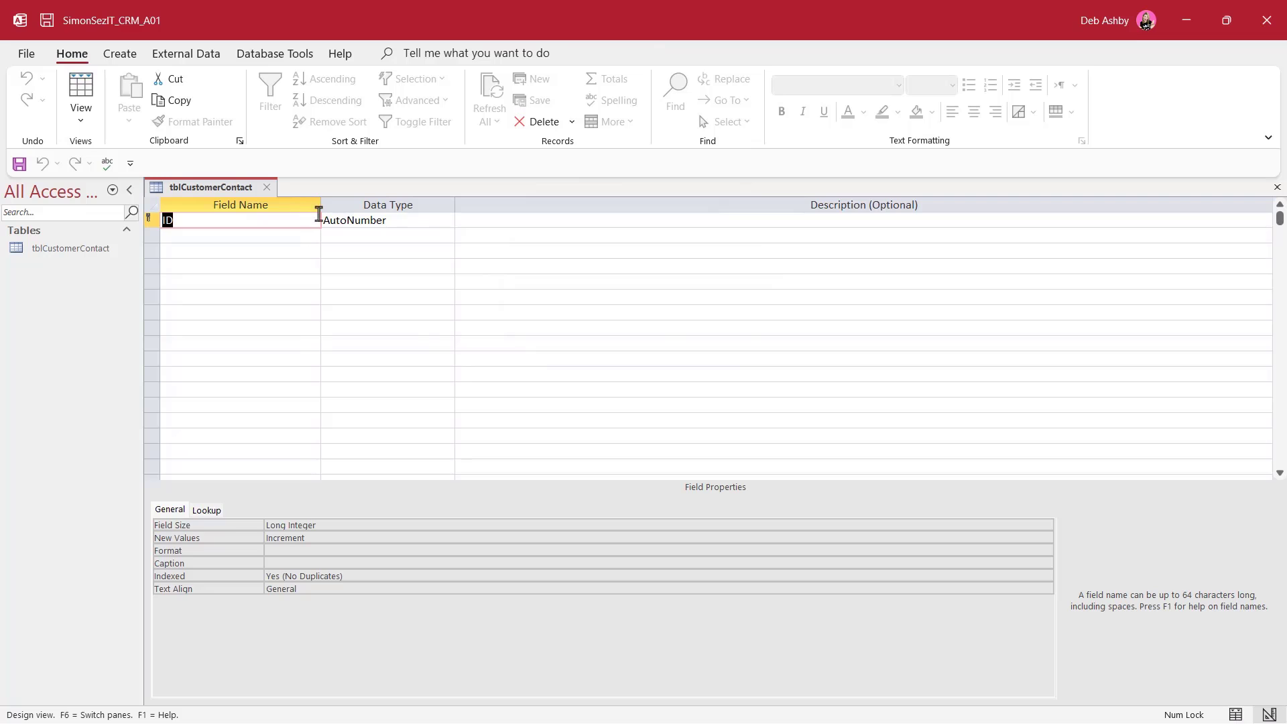
# Narrow the Field Name column and select the ID field to view its properties
pyautogui.moveTo(323, 205); pyautogui.dragTo(294, 207)
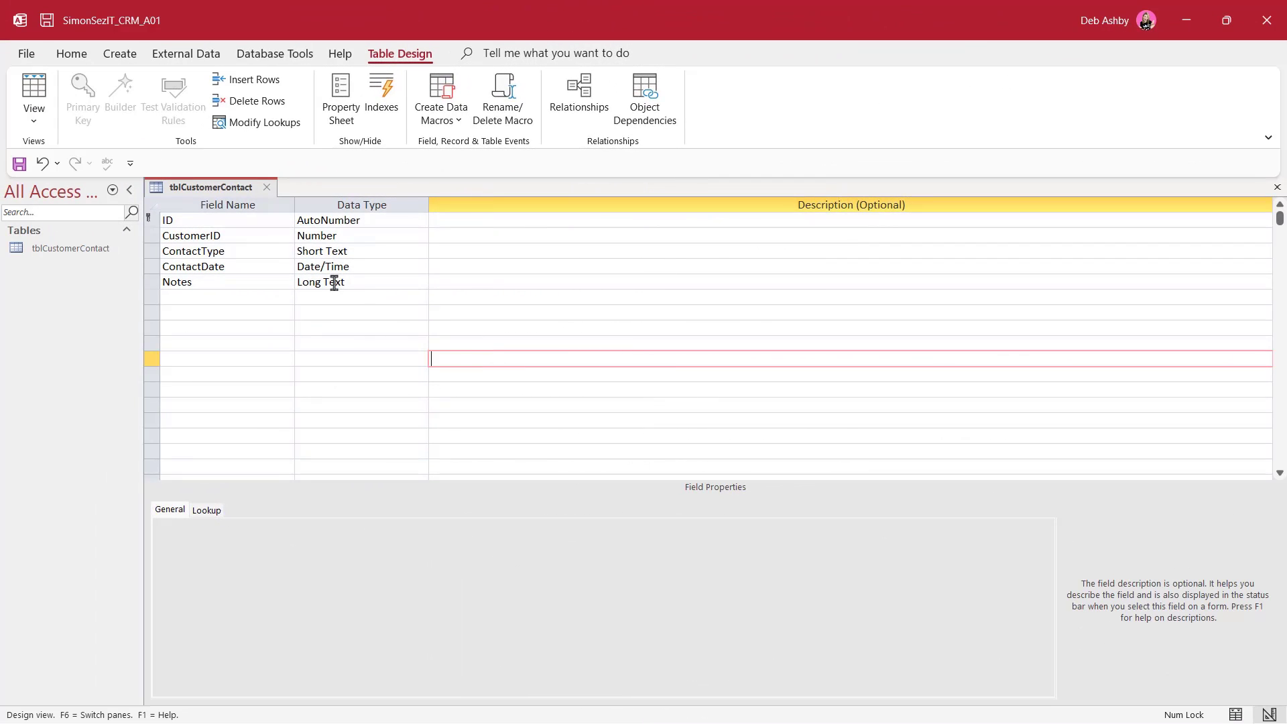
pyautogui.click(240, 220)
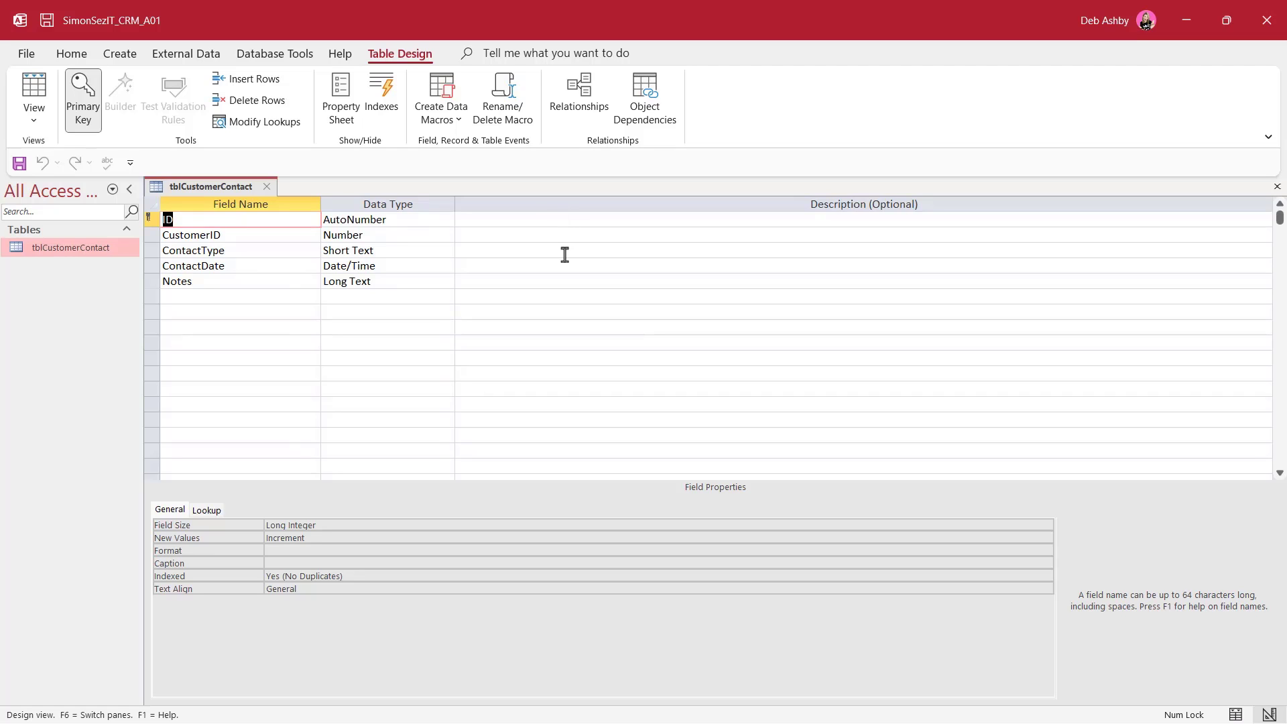
# Close the tblCustomerContact design and choose New Data Source > From Database > Access
pyautogui.click(268, 192)
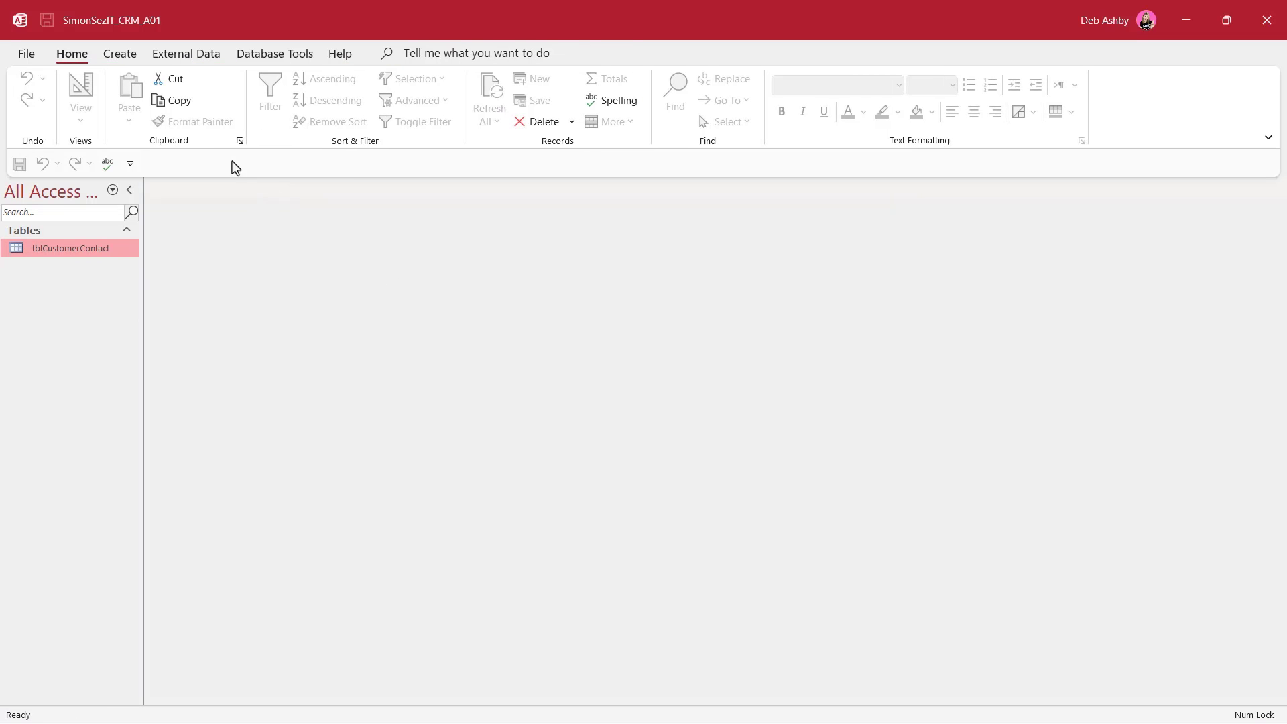
pyautogui.click(195, 55)
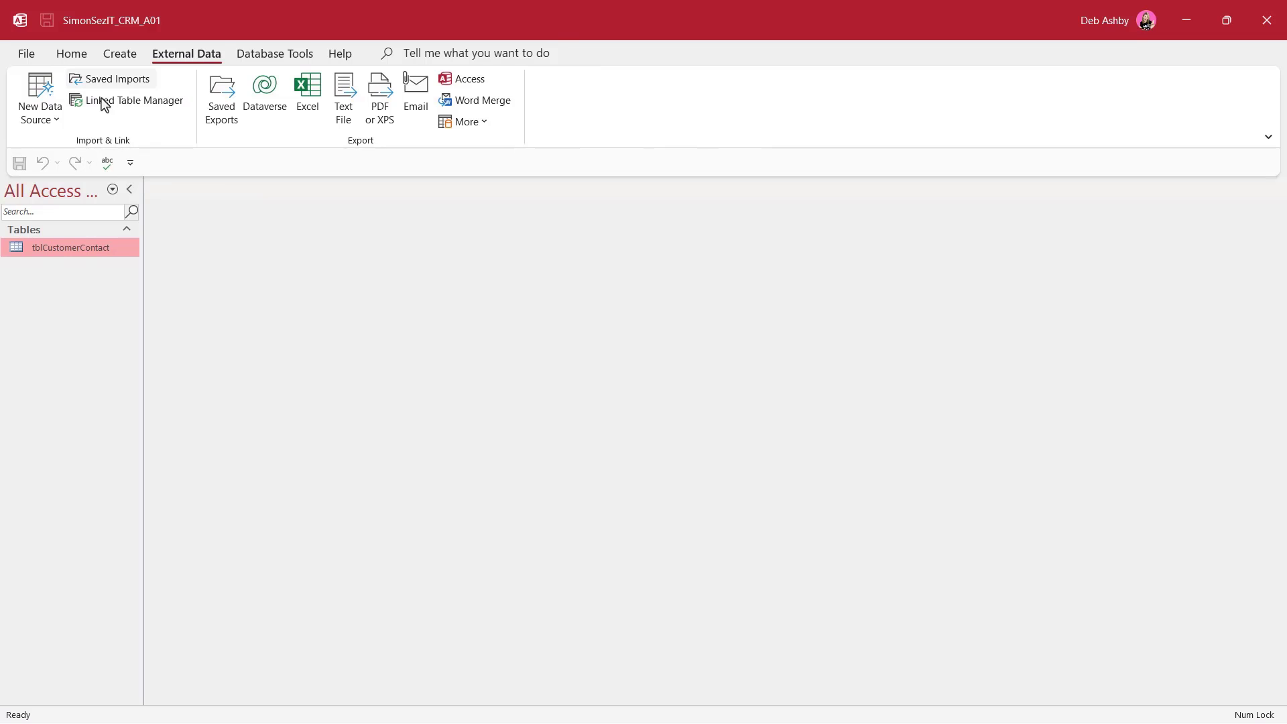
pyautogui.click(59, 126)
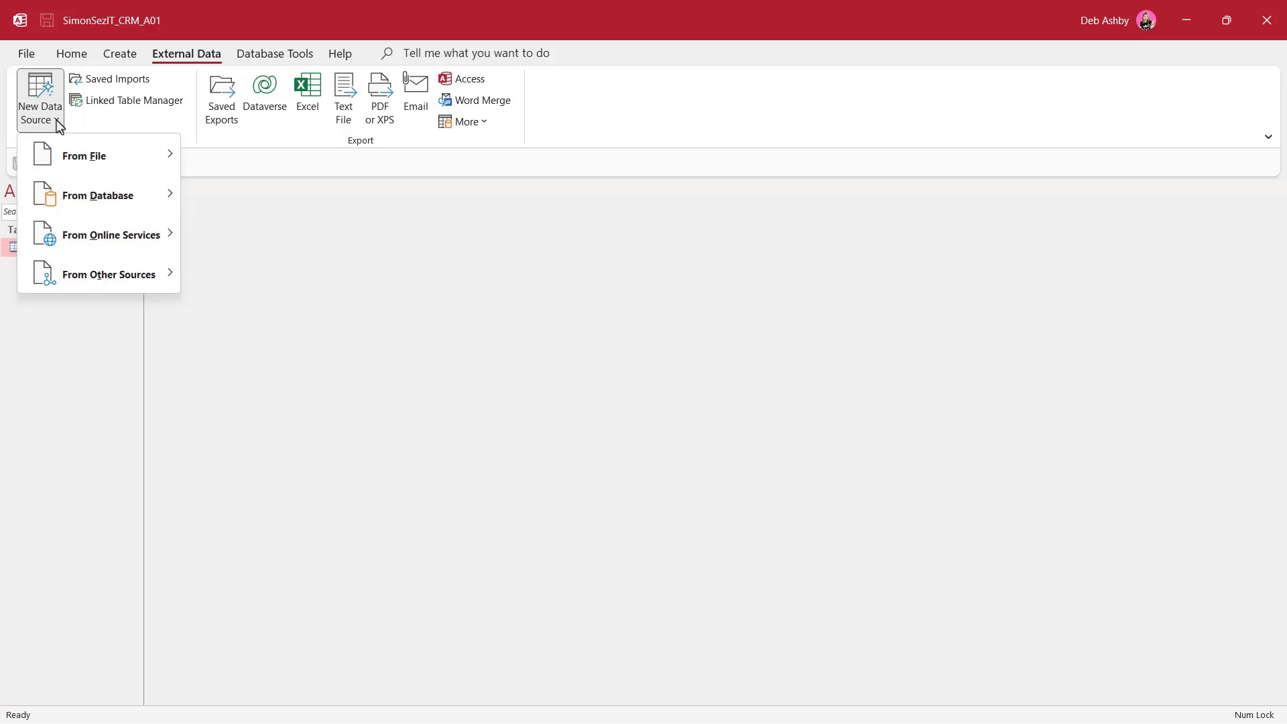
pyautogui.moveTo(95, 213)
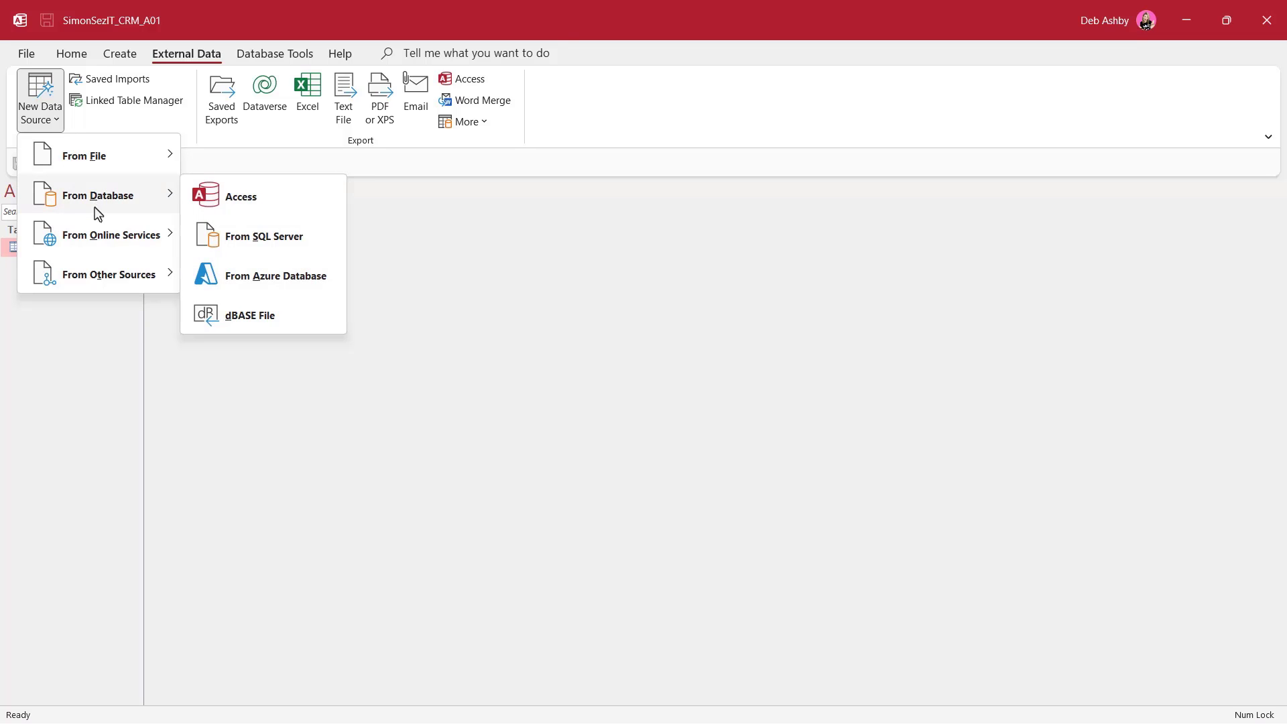
pyautogui.click(316, 208)
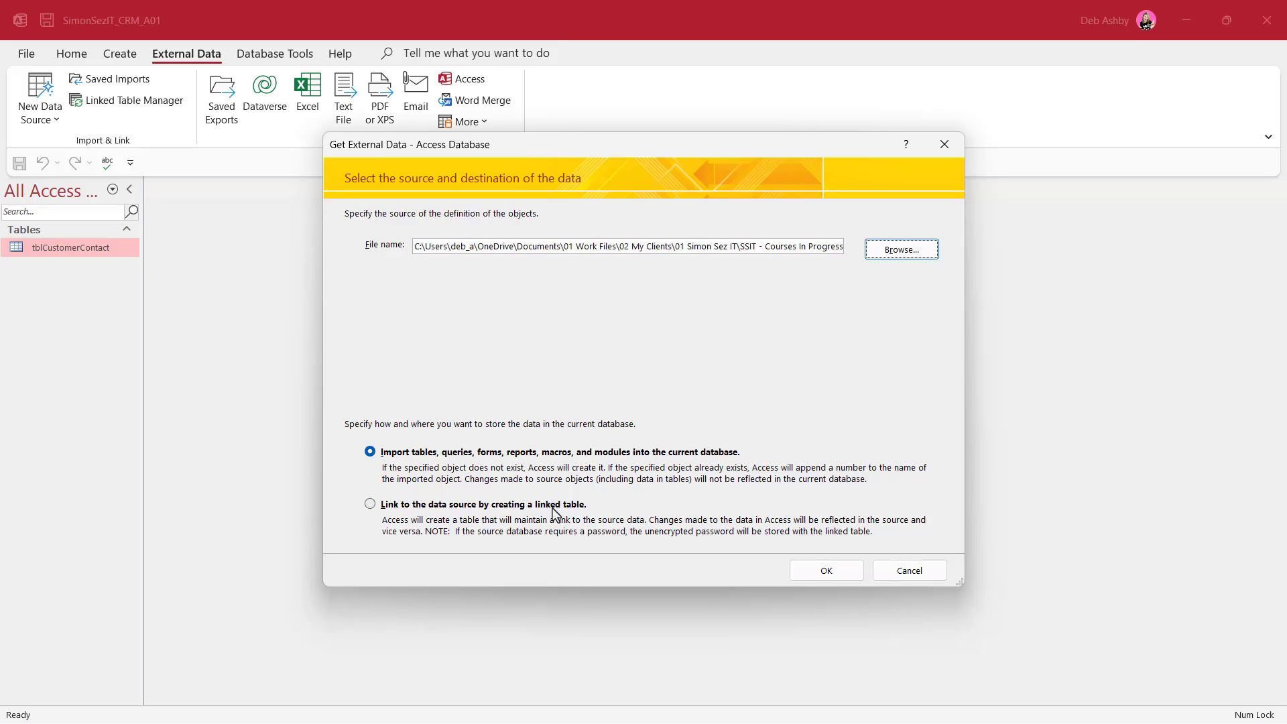
# Choose to link the source data, then link only the Northwind Customers table
pyautogui.click(370, 505)
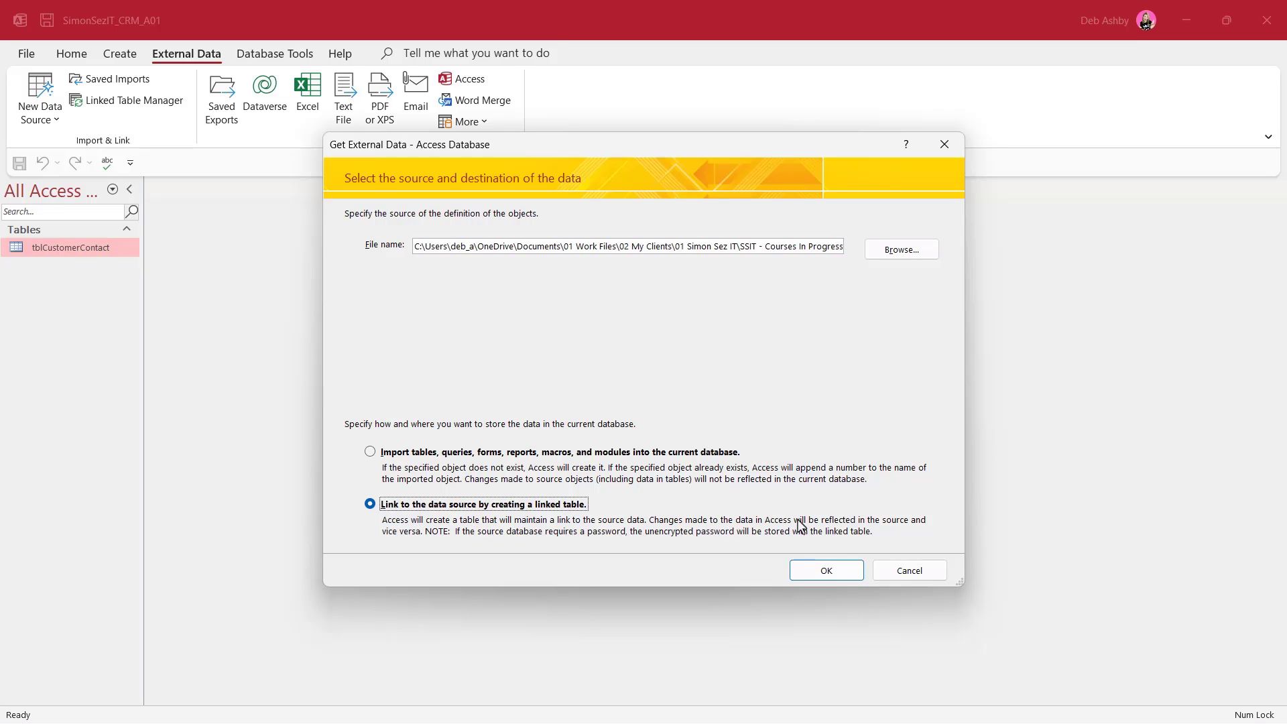
pyautogui.click(823, 570)
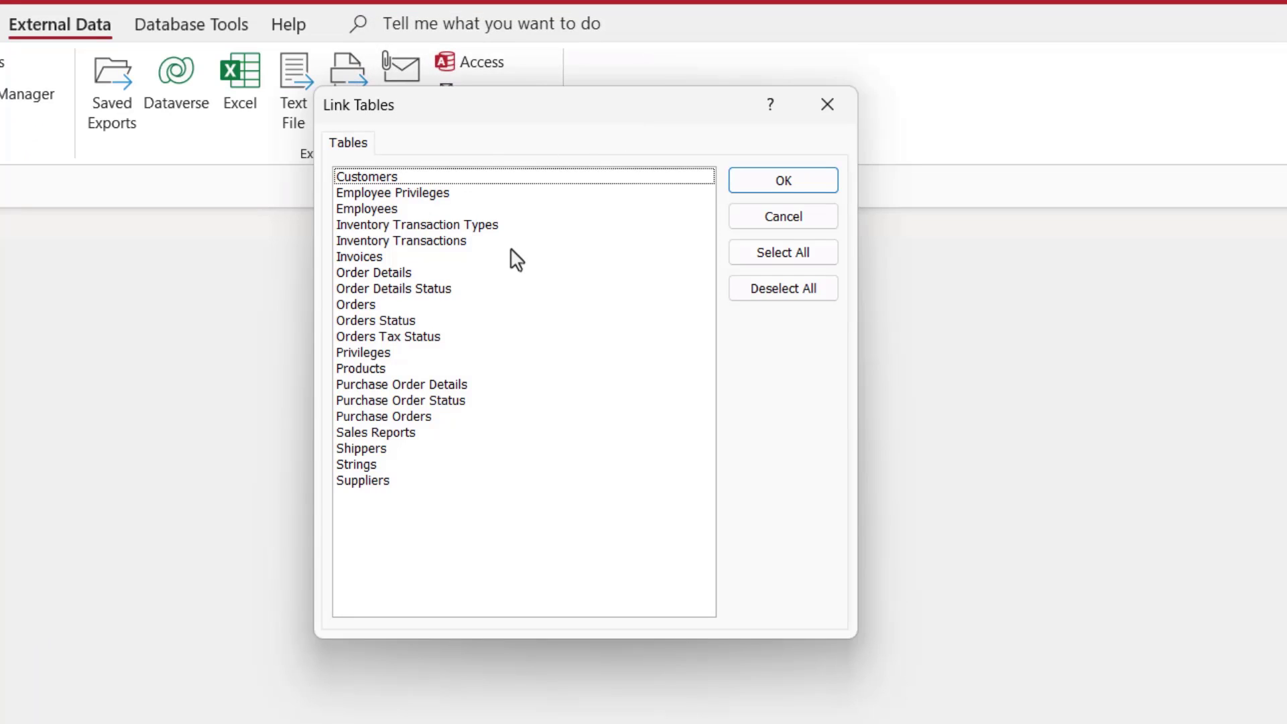
pyautogui.click(394, 178)
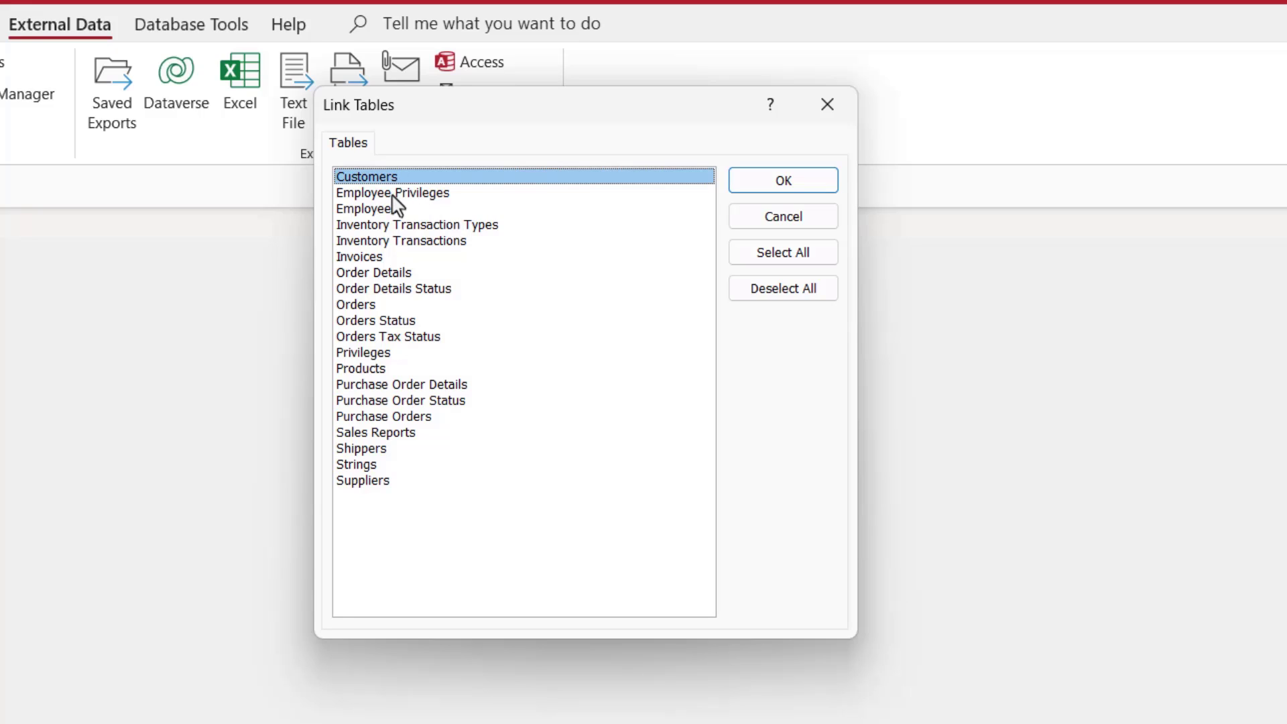
pyautogui.click(397, 194)
pyautogui.click(396, 210)
pyautogui.click(401, 209)
pyautogui.click(415, 193)
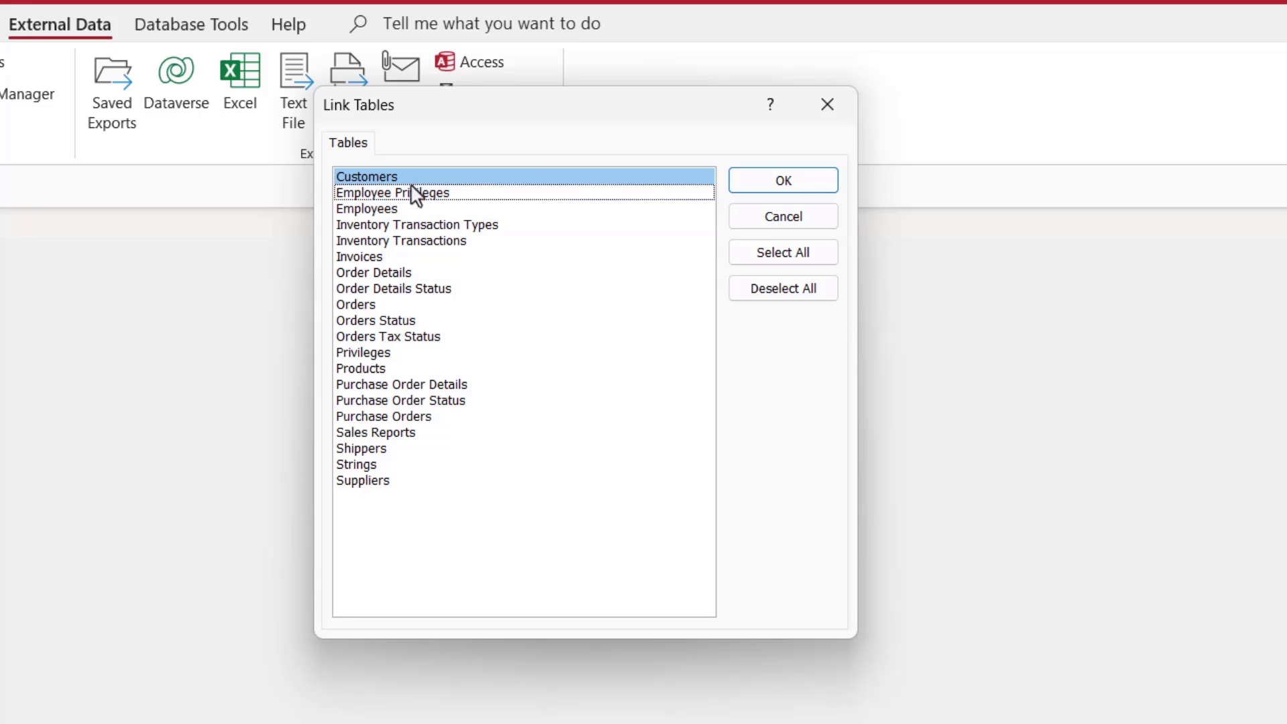
pyautogui.click(417, 178)
pyautogui.click(407, 181)
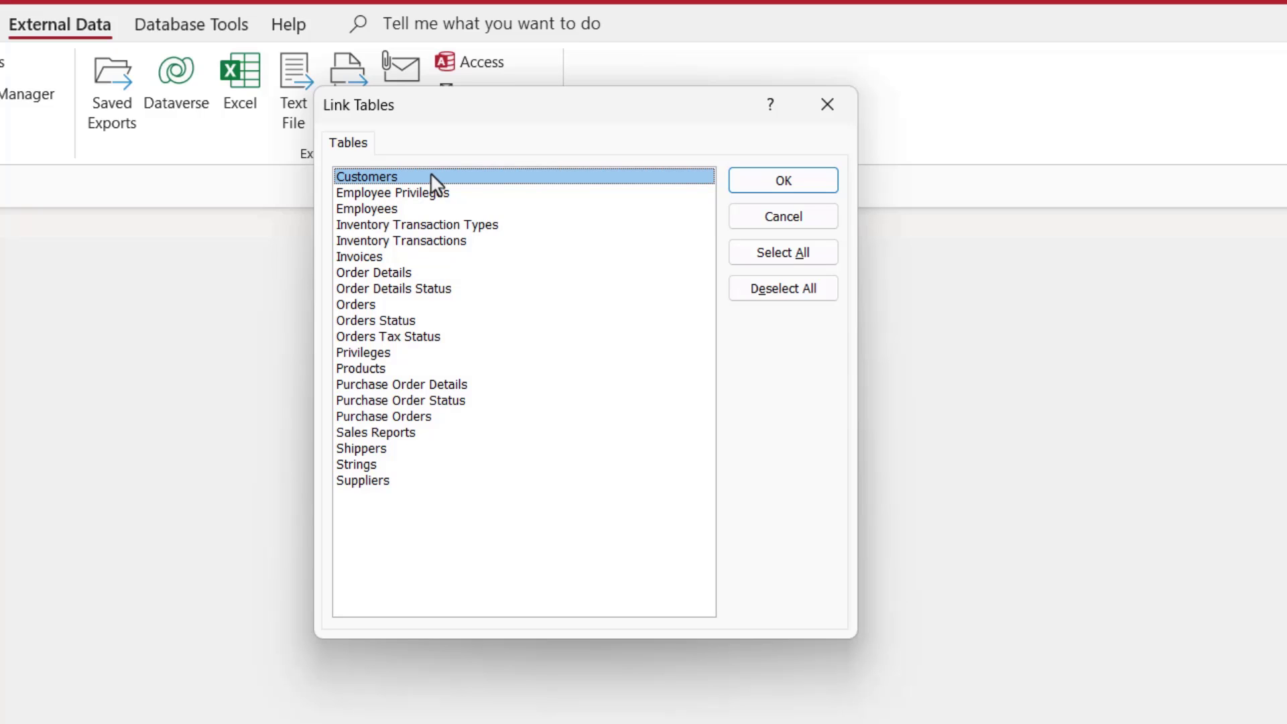
pyautogui.click(786, 183)
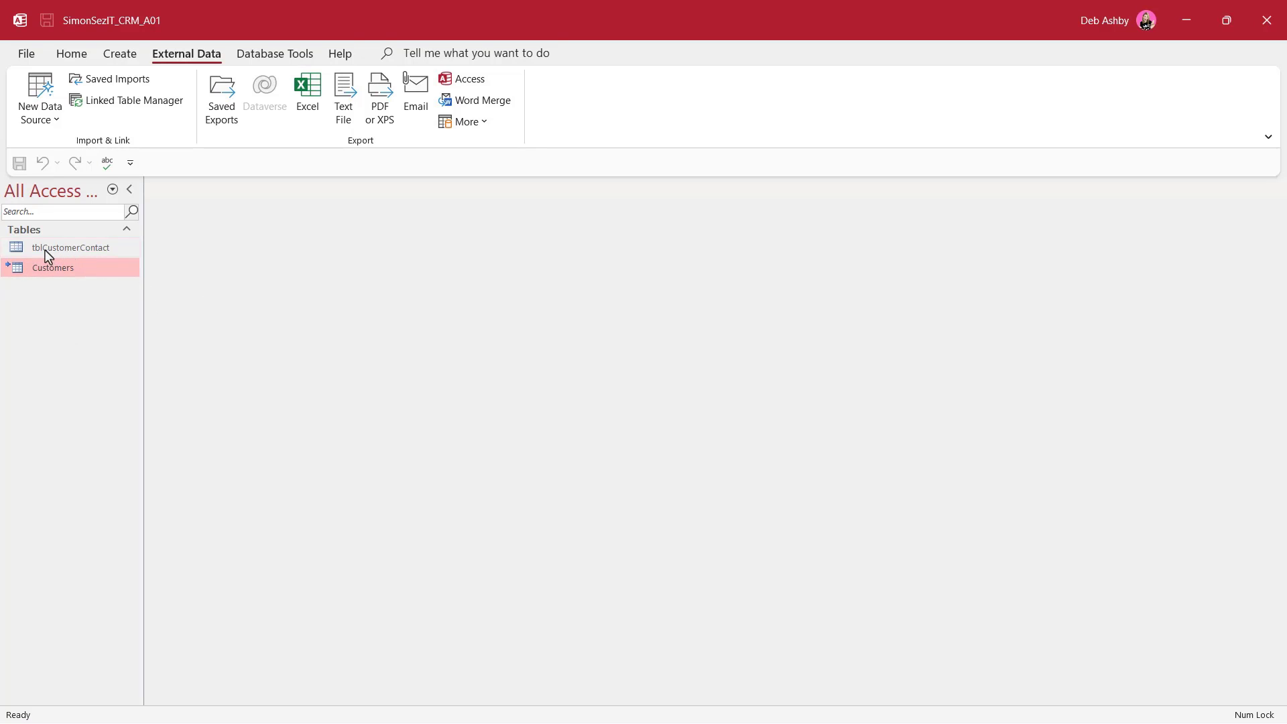
# Rename the linked Customers table to NWT_Customers by adding the NWT_ prefix
pyautogui.moveTo(32, 275)
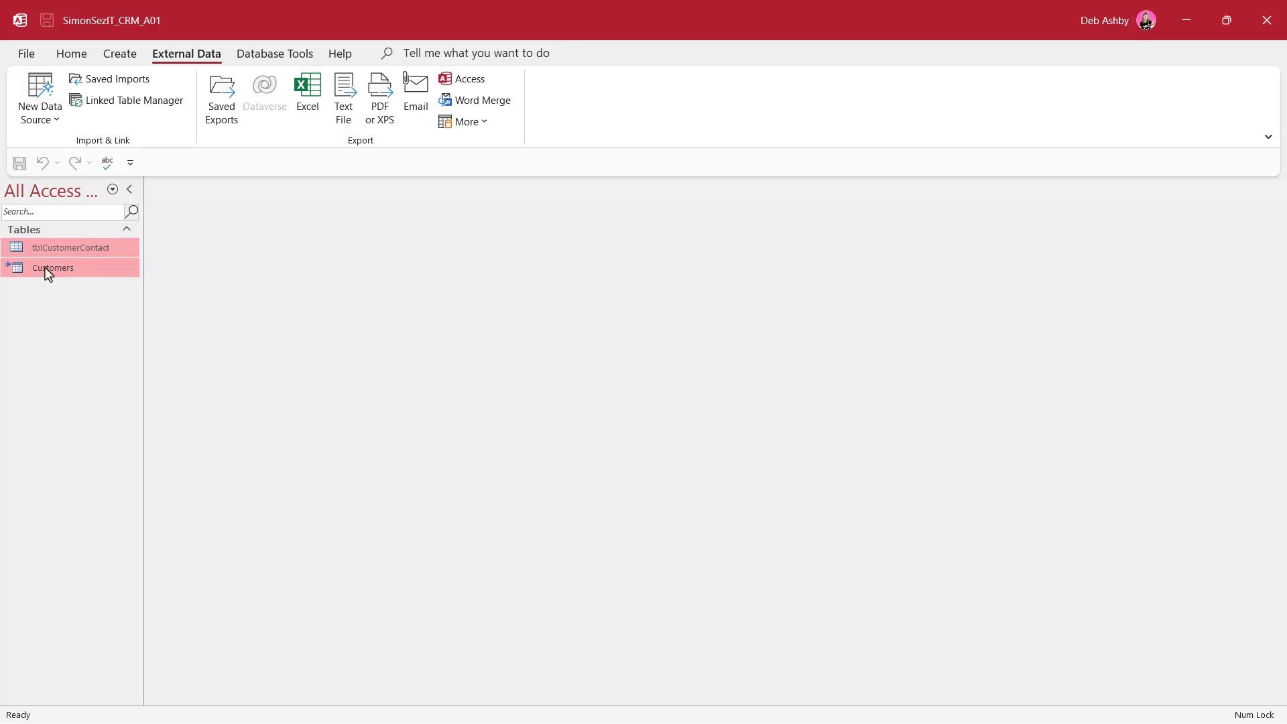
pyautogui.rightClick(65, 272)
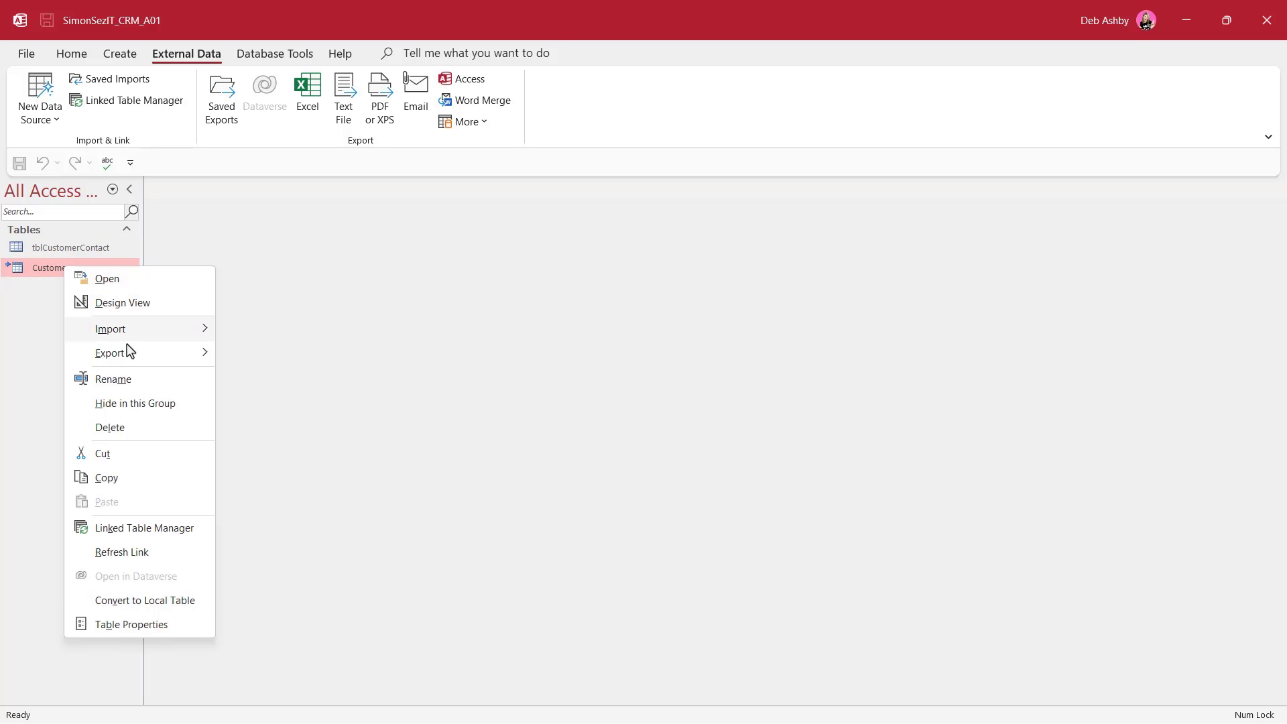
pyautogui.click(124, 381)
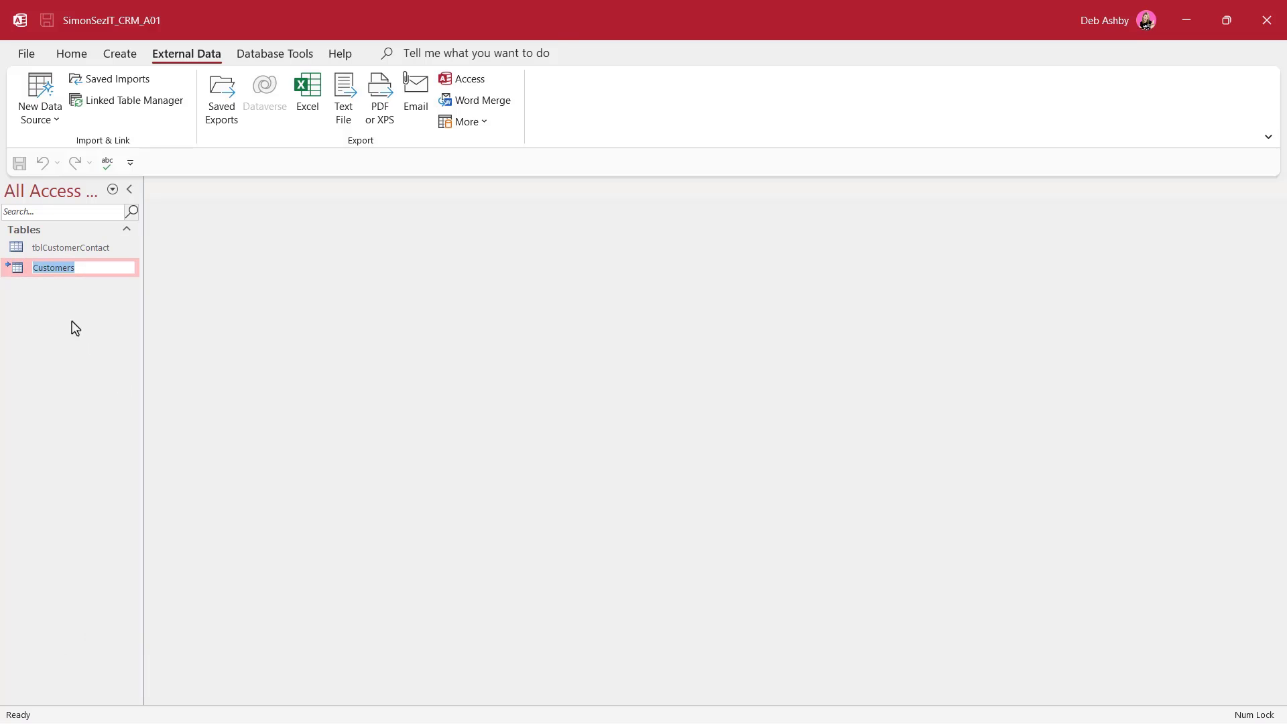
pyautogui.click(34, 268)
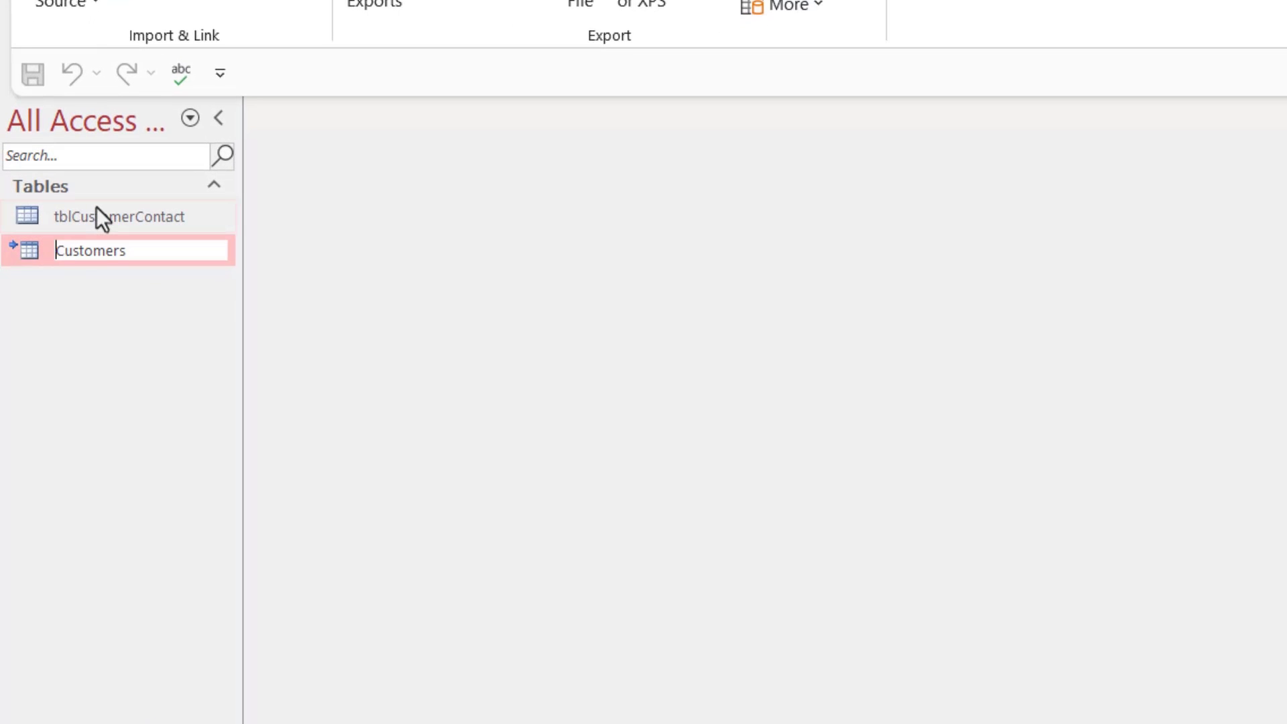
pyautogui.write('NWT')
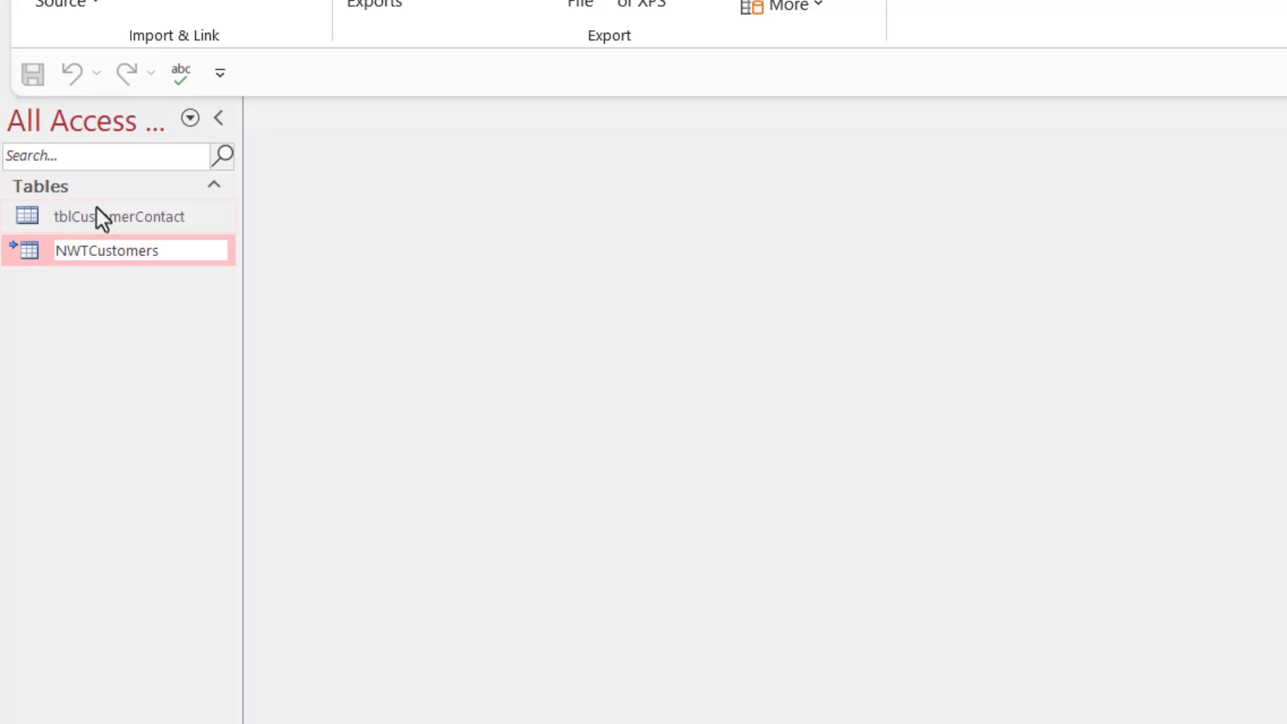
pyautogui.write('_')
pyautogui.press('Return')
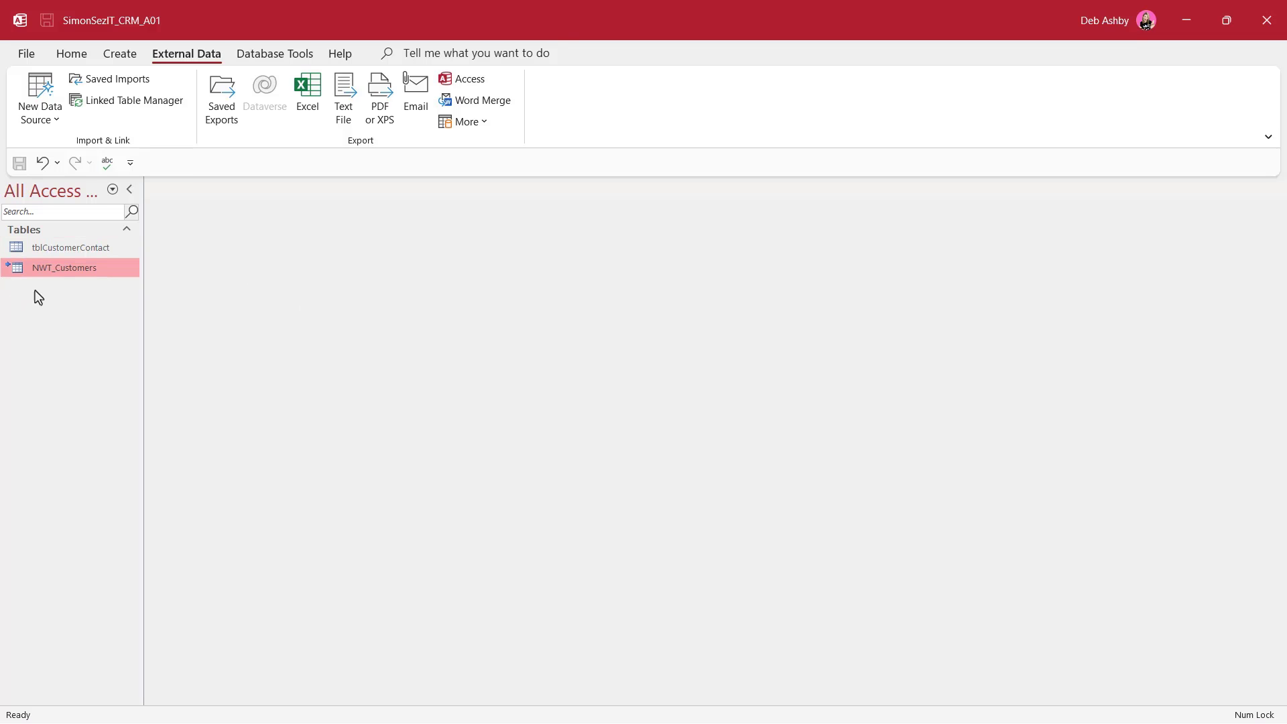
# Open NWT_Customers in Design View despite the linked-table warning, inspect the Company field, then close it
pyautogui.doubleClick(62, 273)
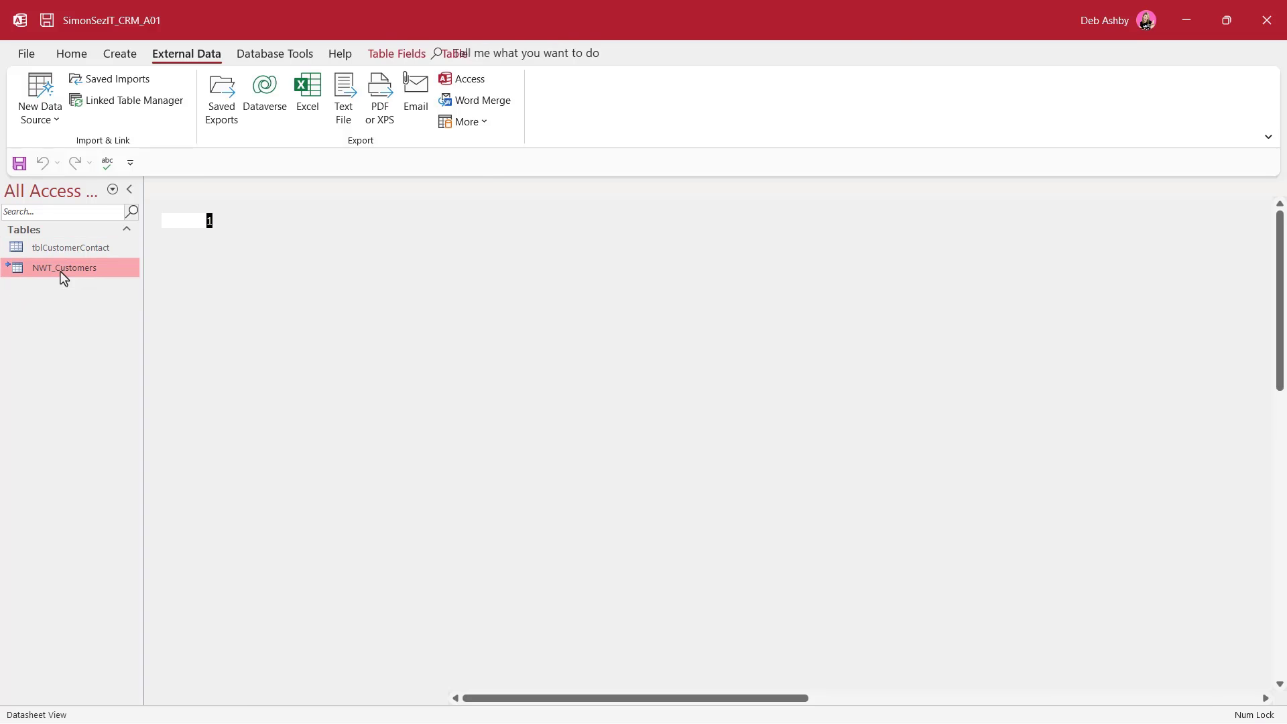
pyautogui.rightClick(200, 188)
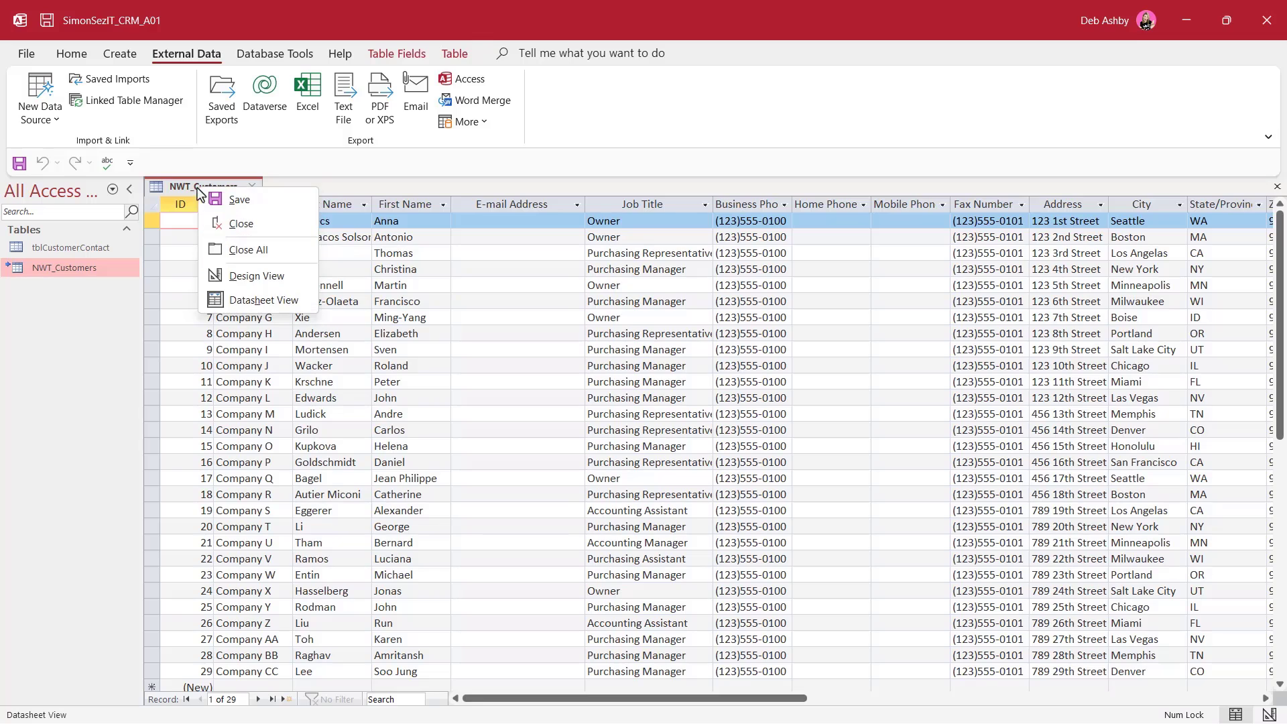
pyautogui.click(257, 276)
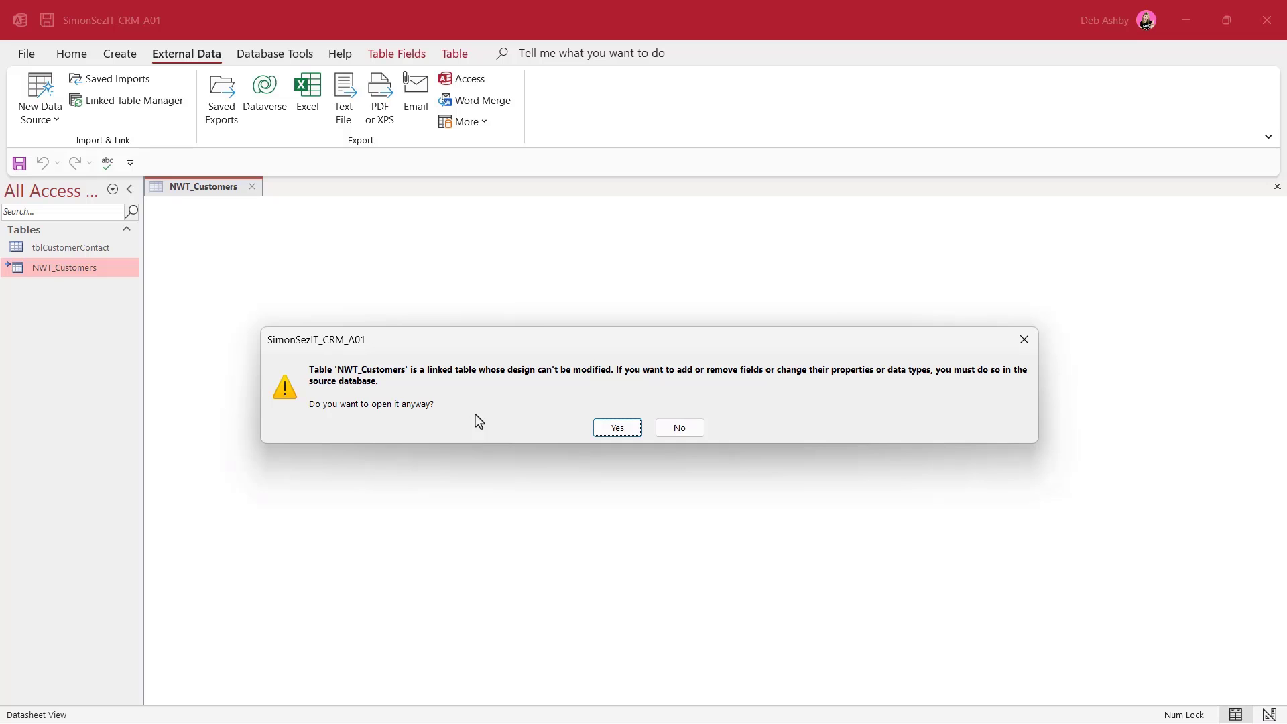
pyautogui.click(618, 429)
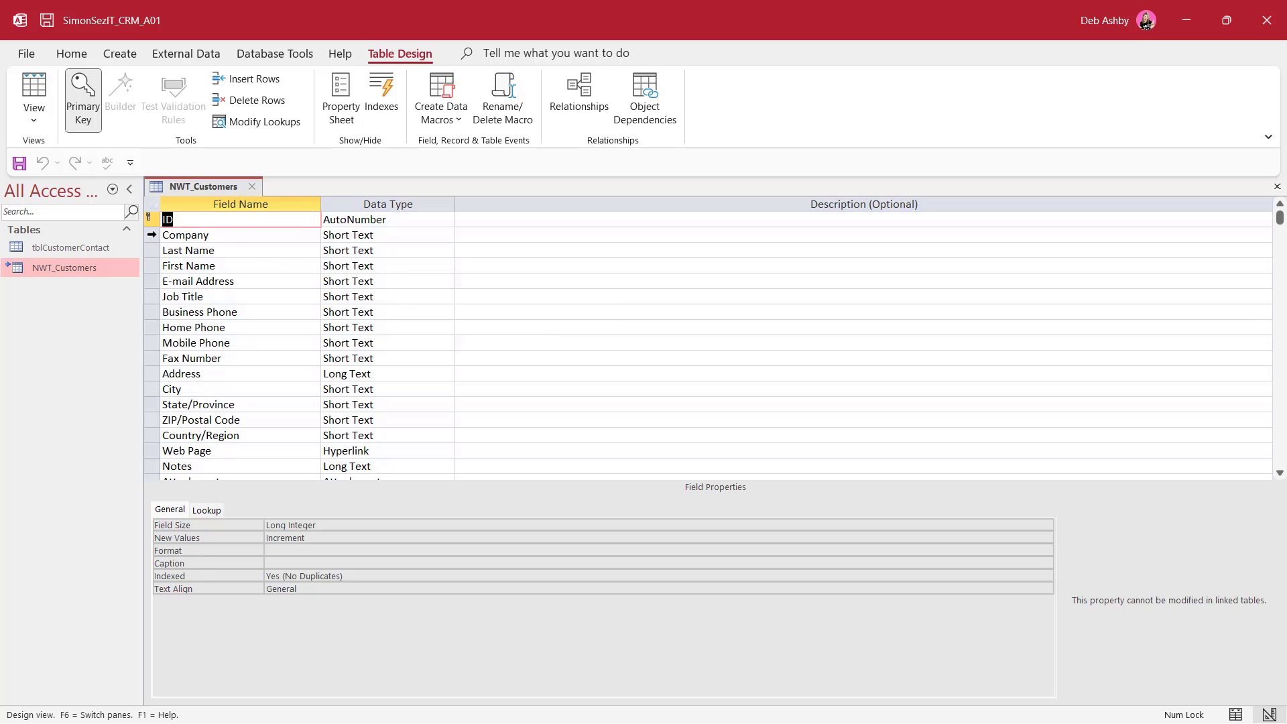
pyautogui.click(153, 235)
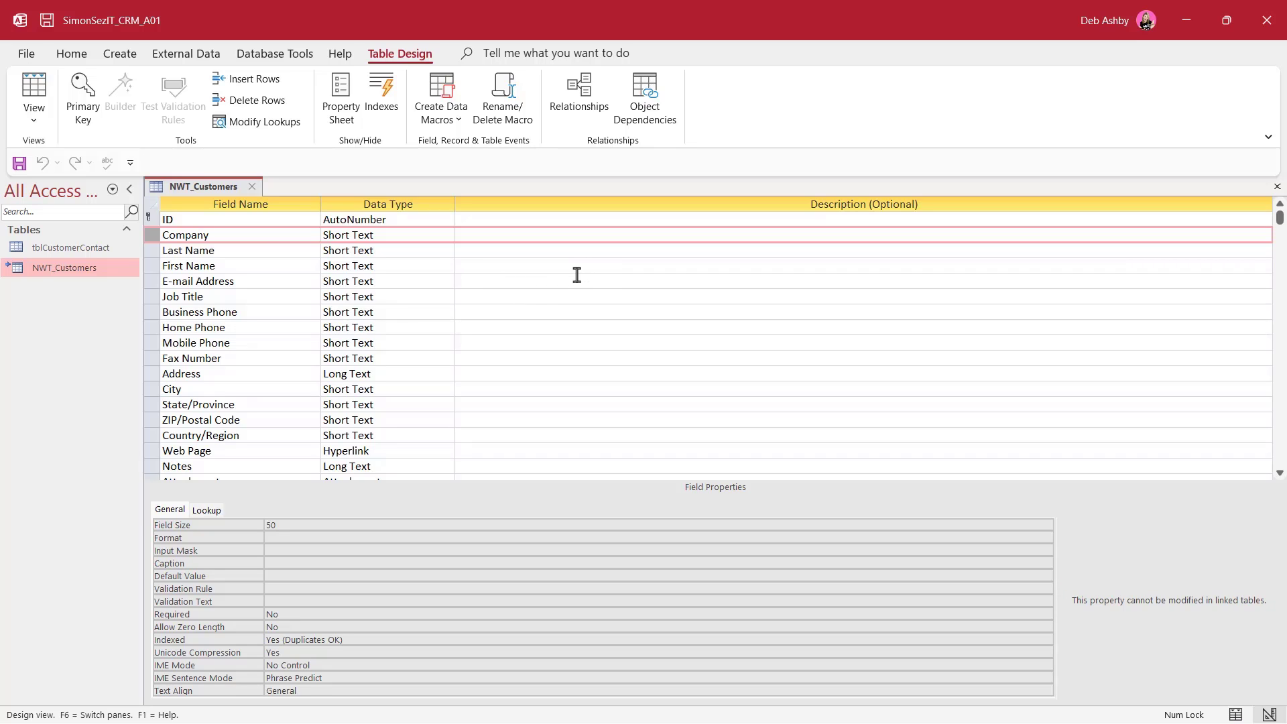
pyautogui.click(252, 187)
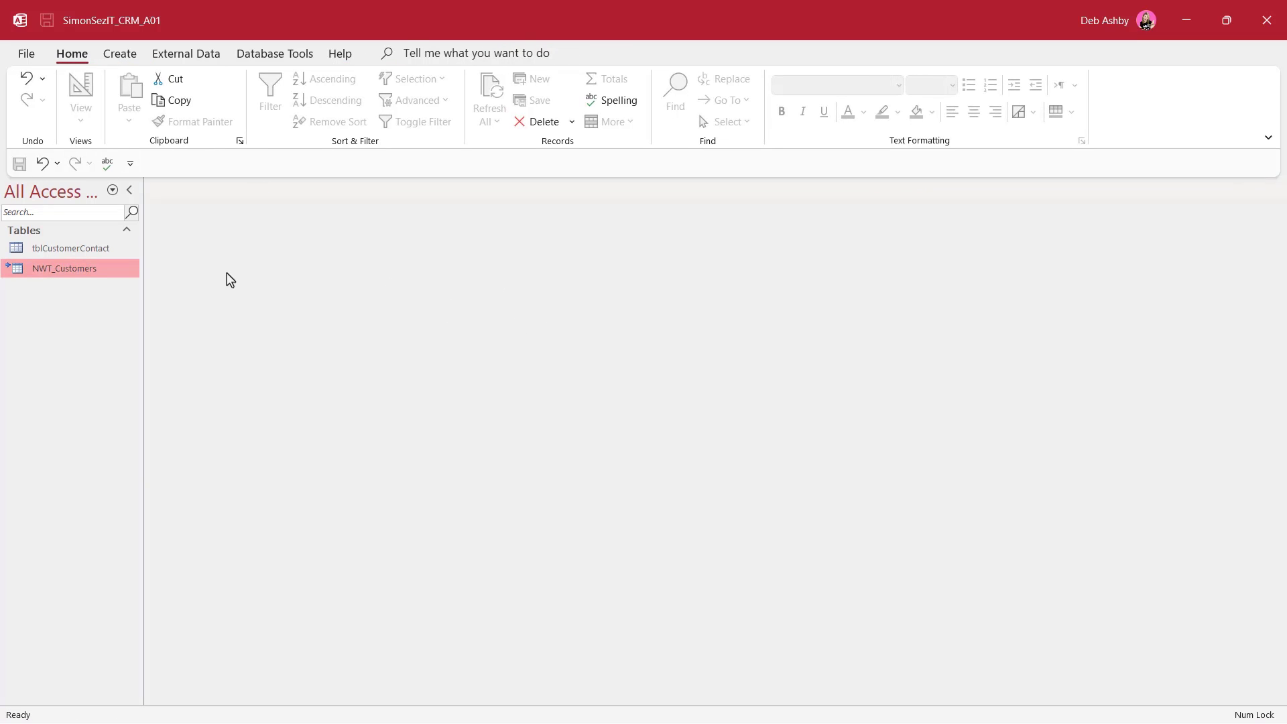
# Add NWT_Customers from Links and tblCustomerContact from Tables to the Relationships window
pyautogui.click(268, 55)
pyautogui.click(226, 102)
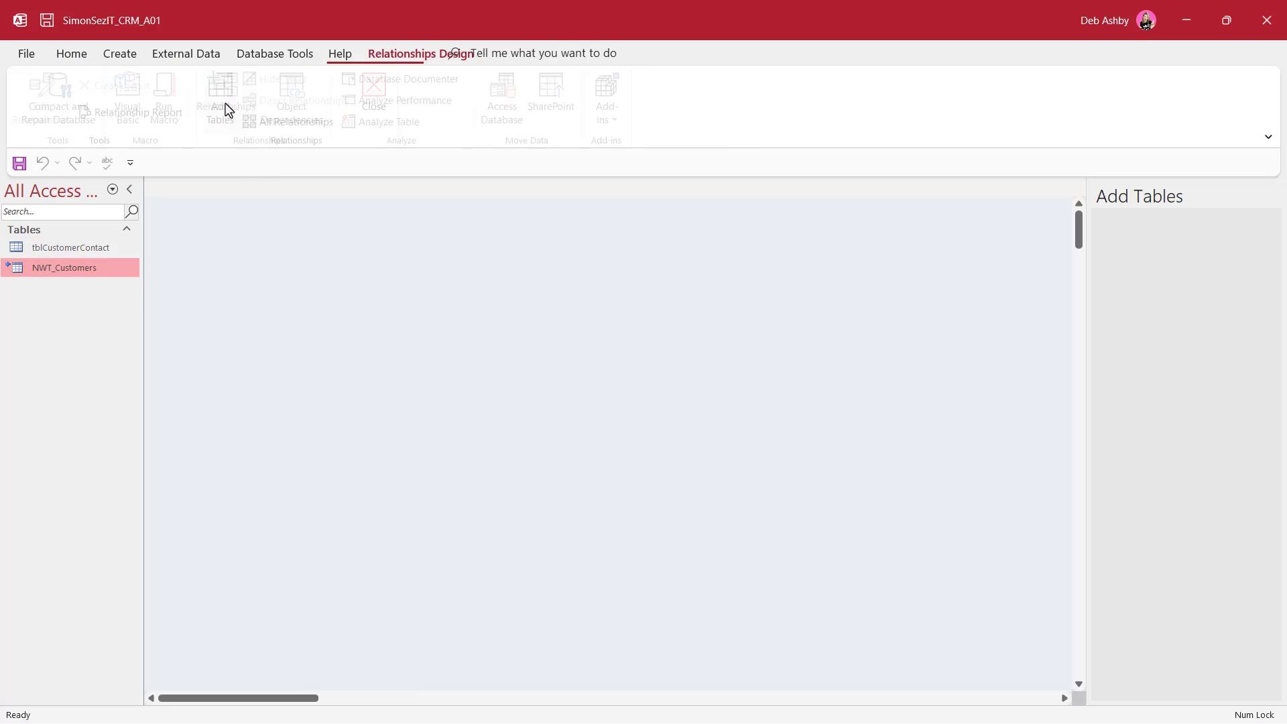
pyautogui.click(1160, 232)
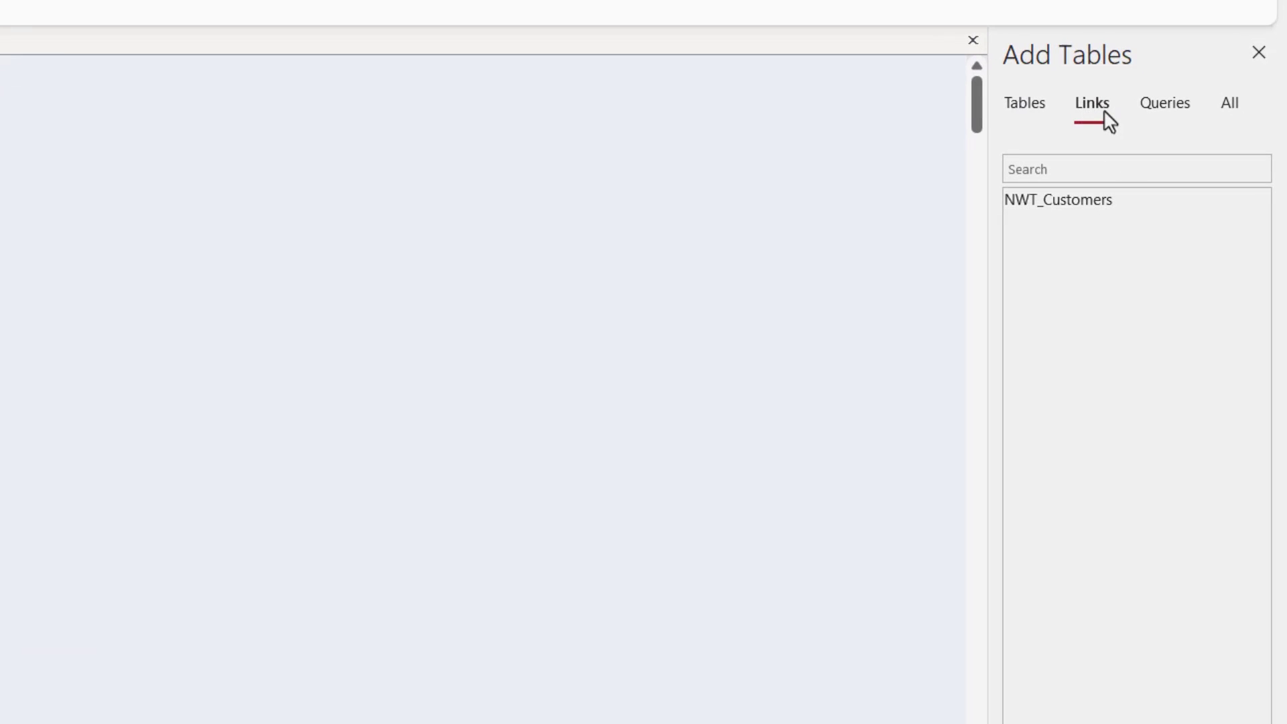
pyautogui.click(1028, 106)
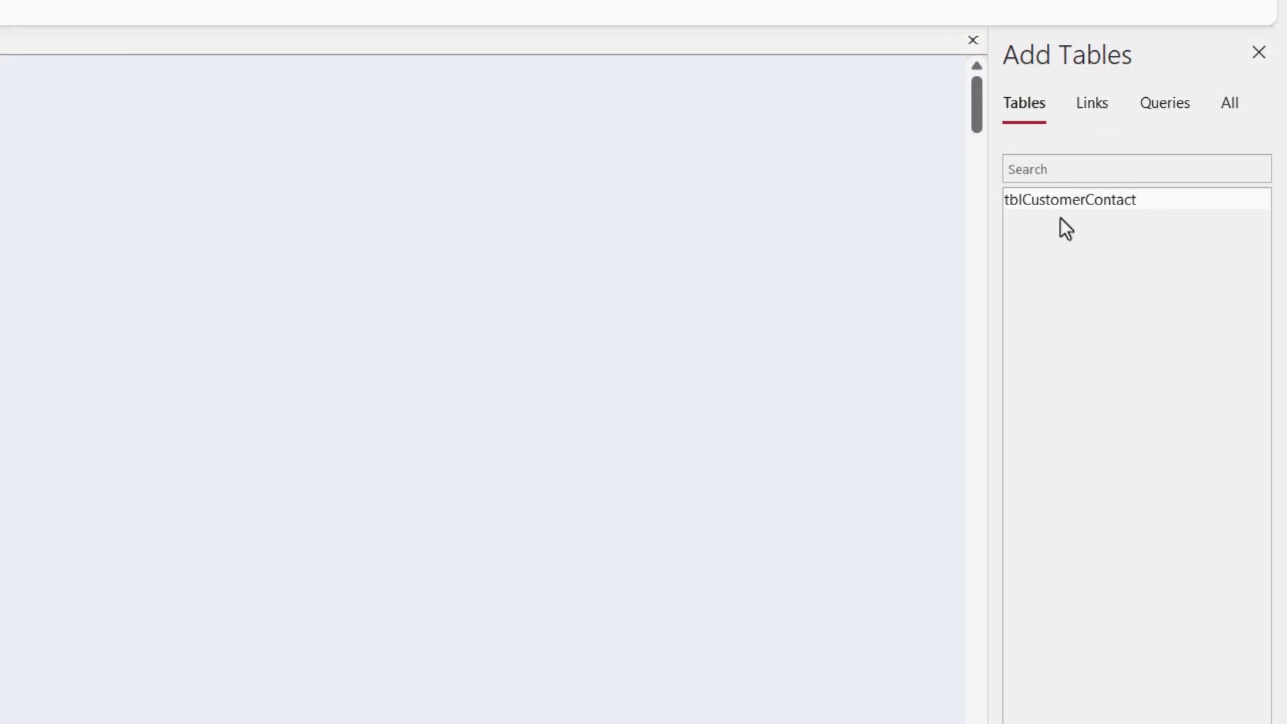
pyautogui.click(1091, 106)
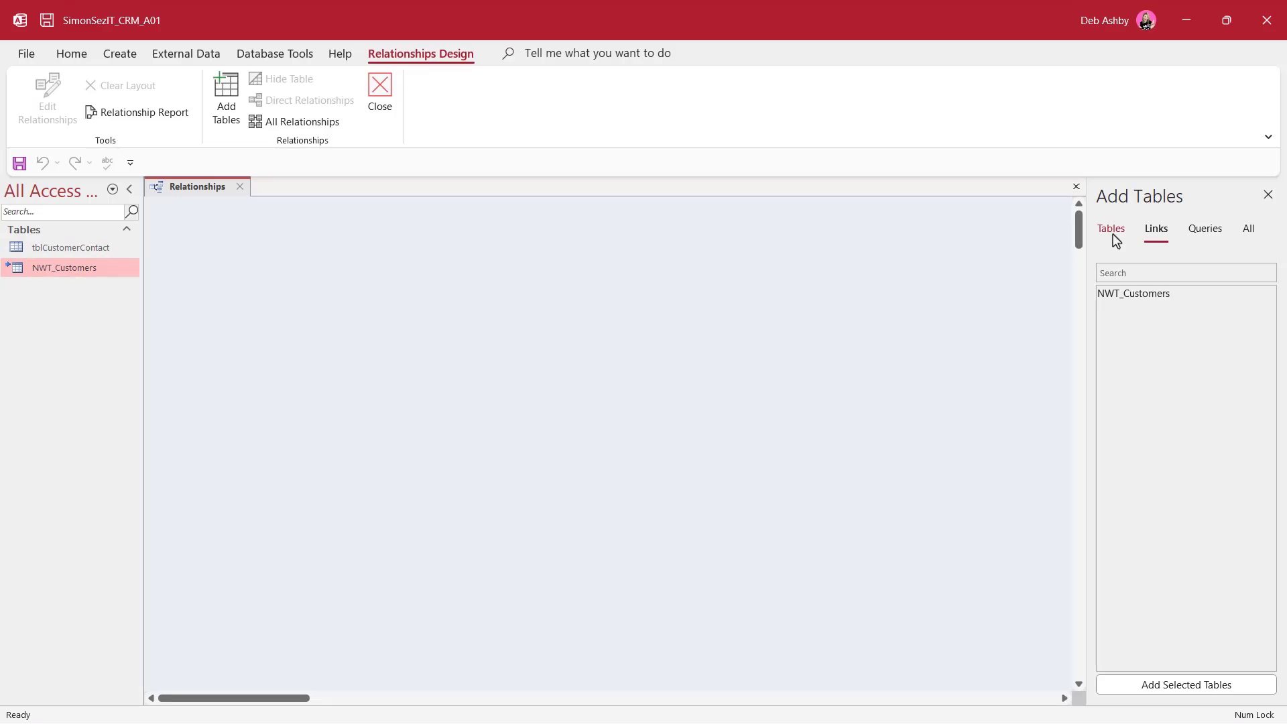
pyautogui.click(1130, 293)
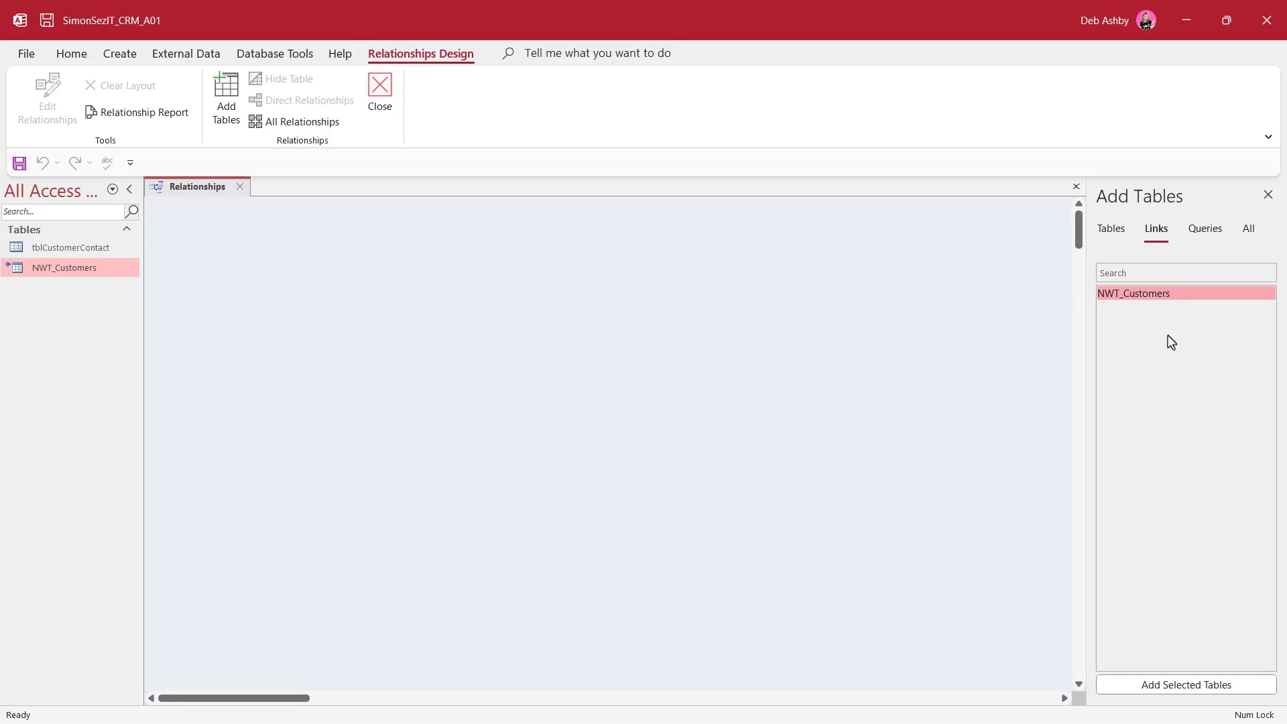
pyautogui.click(1172, 687)
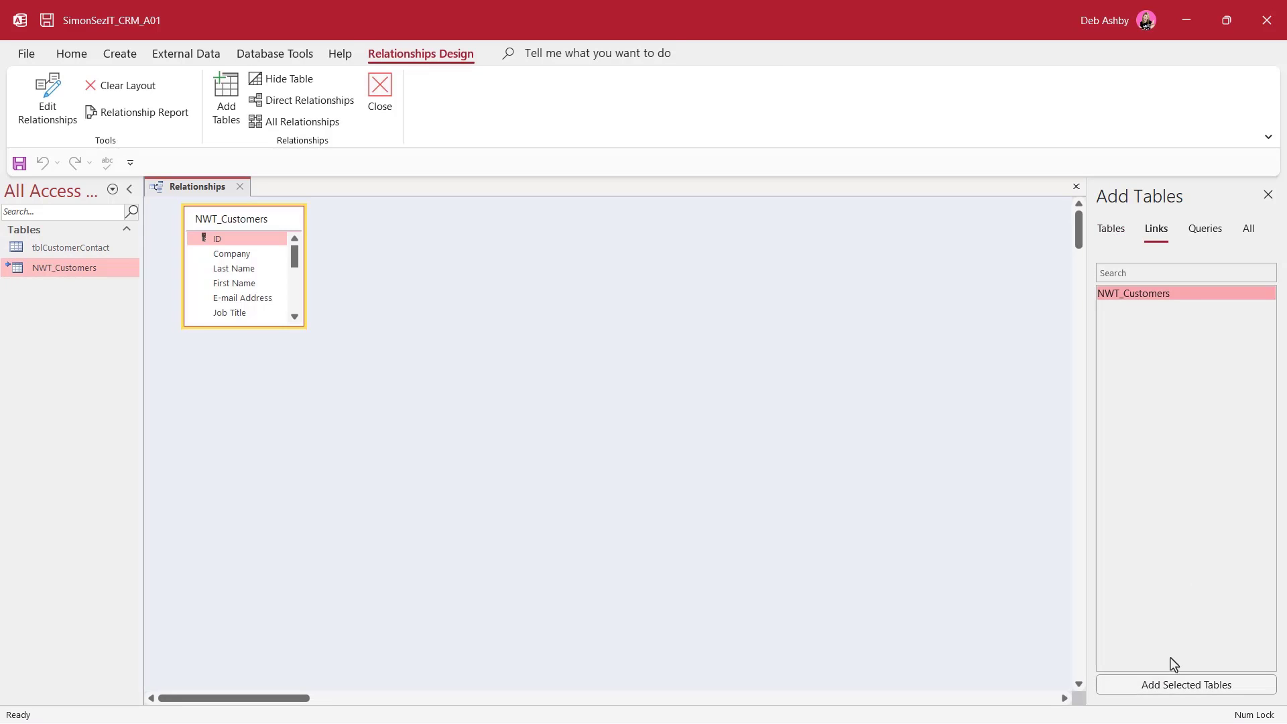
pyautogui.click(1113, 230)
pyautogui.click(1138, 296)
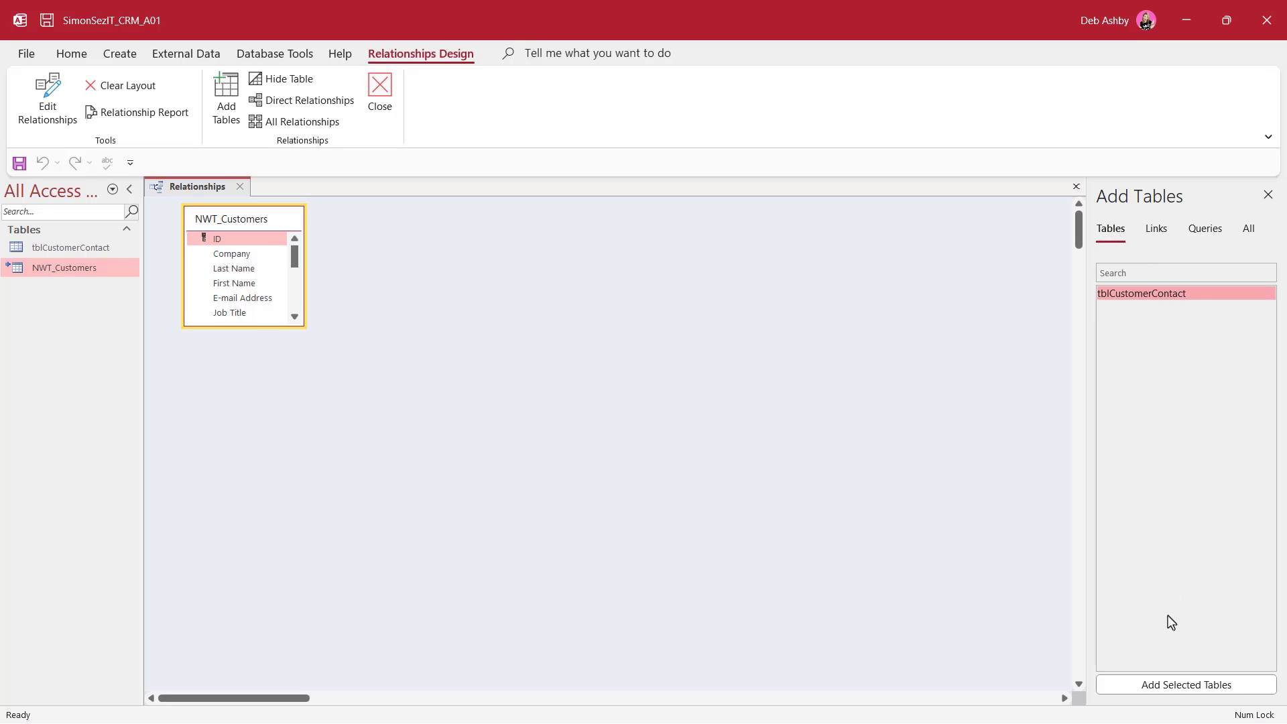
pyautogui.click(1175, 686)
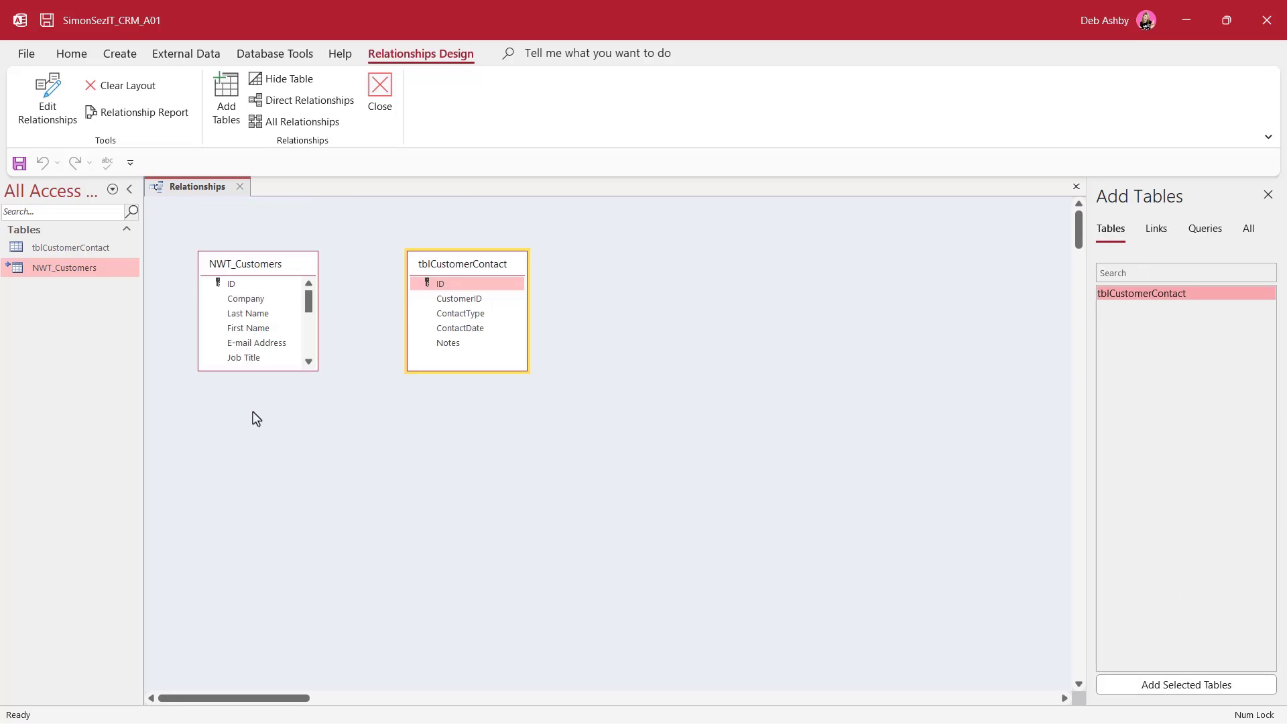
# Join NWT_Customers ID to tblCustomerContact CustomerID as one-to-many, without enforcing referential integrity
pyautogui.moveTo(265, 370); pyautogui.dragTo(254, 559)
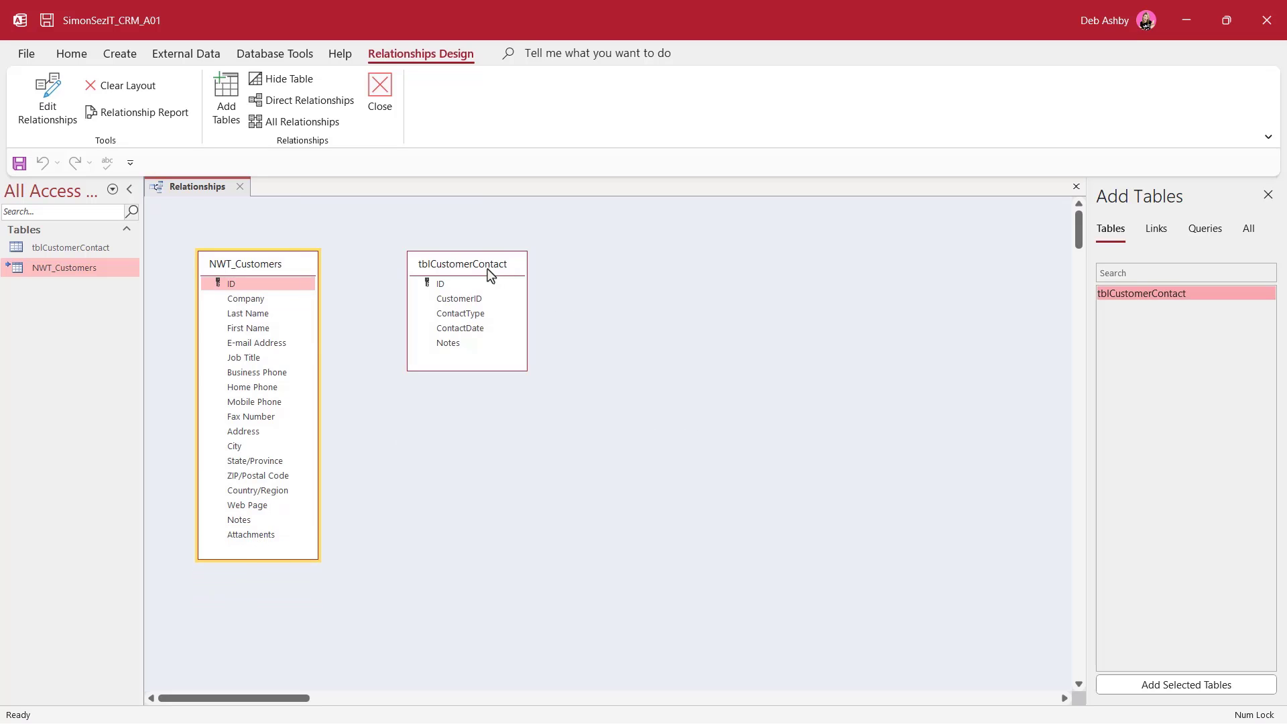
pyautogui.moveTo(486, 266); pyautogui.dragTo(499, 268)
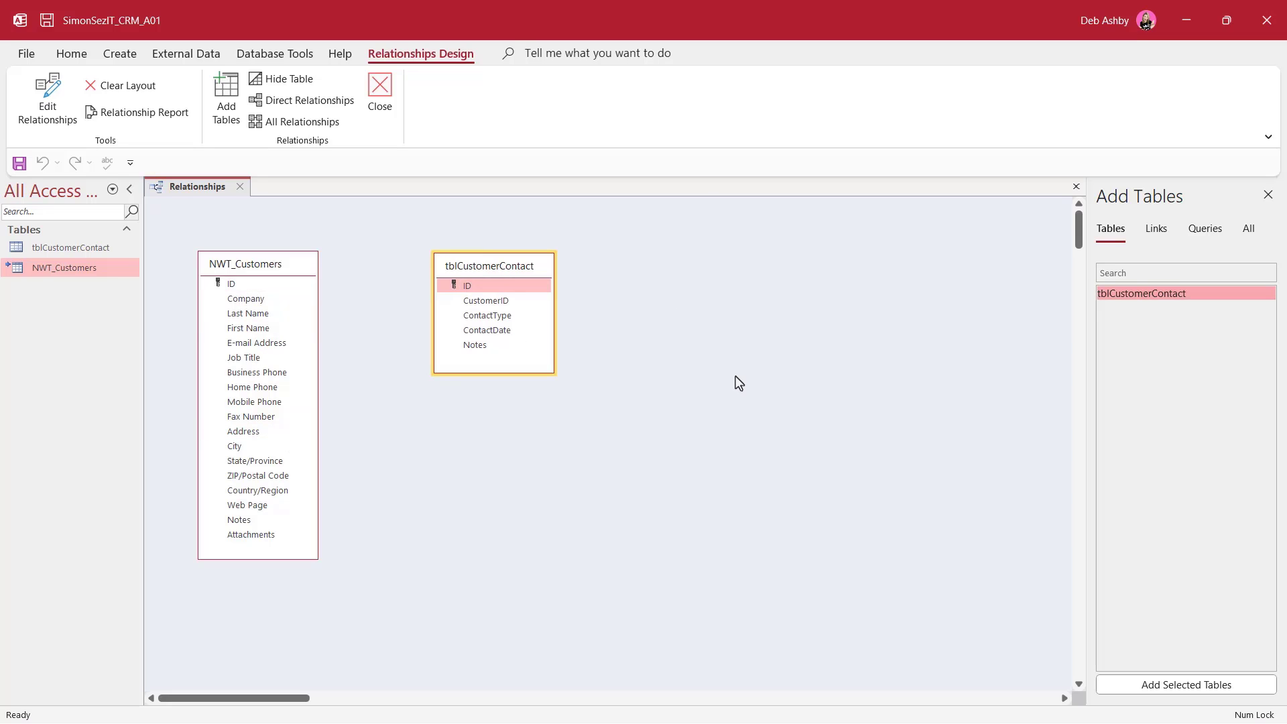
pyautogui.click(297, 274)
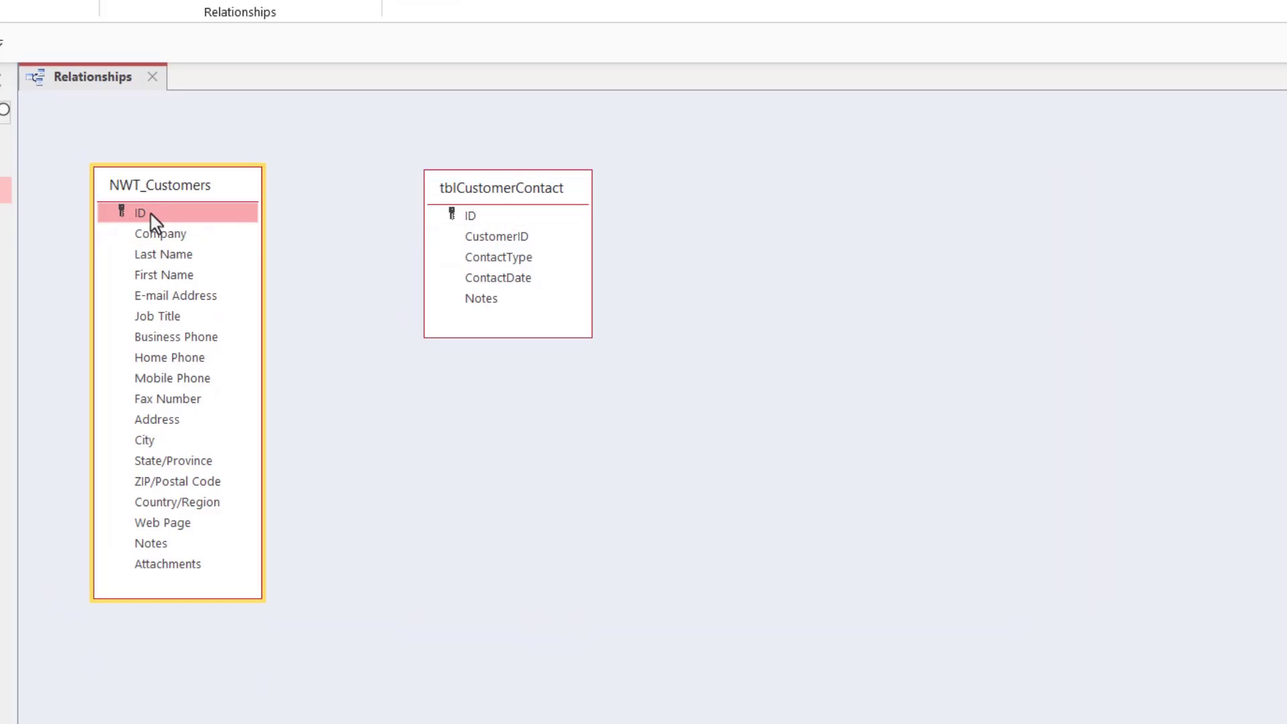
pyautogui.moveTo(151, 214); pyautogui.dragTo(491, 240)
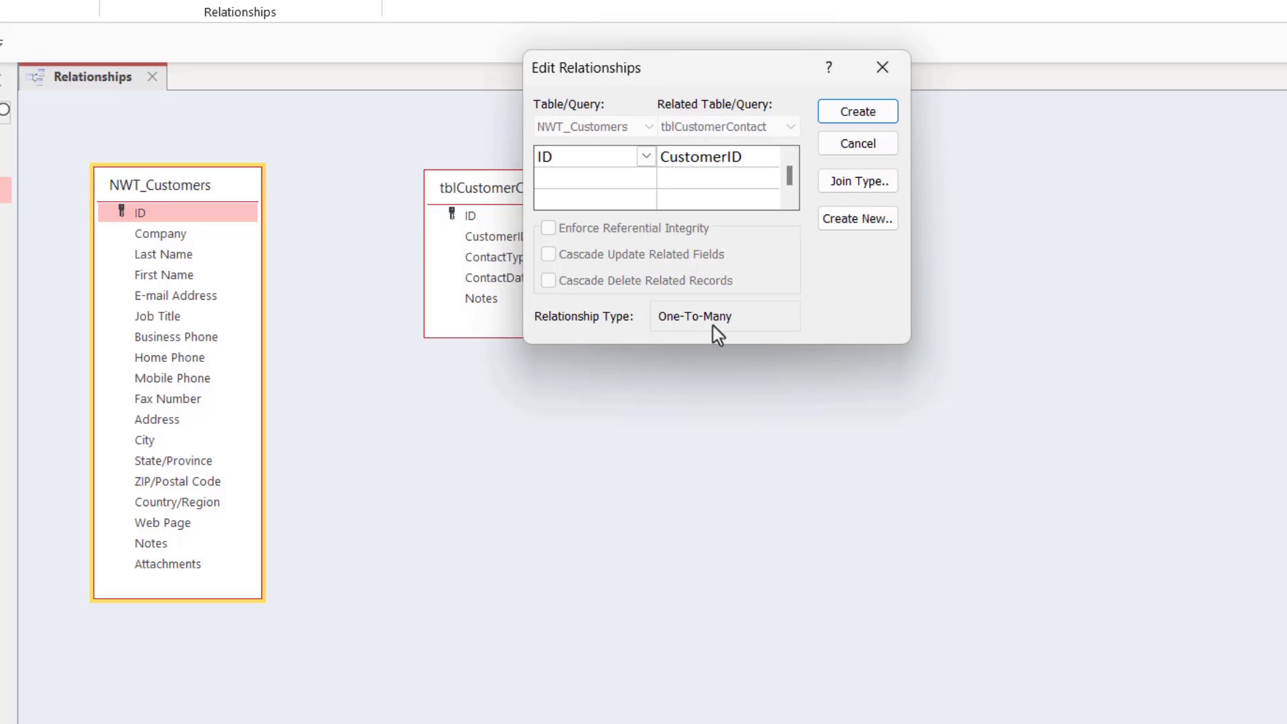
pyautogui.press('alt')
pyautogui.click(845, 119)
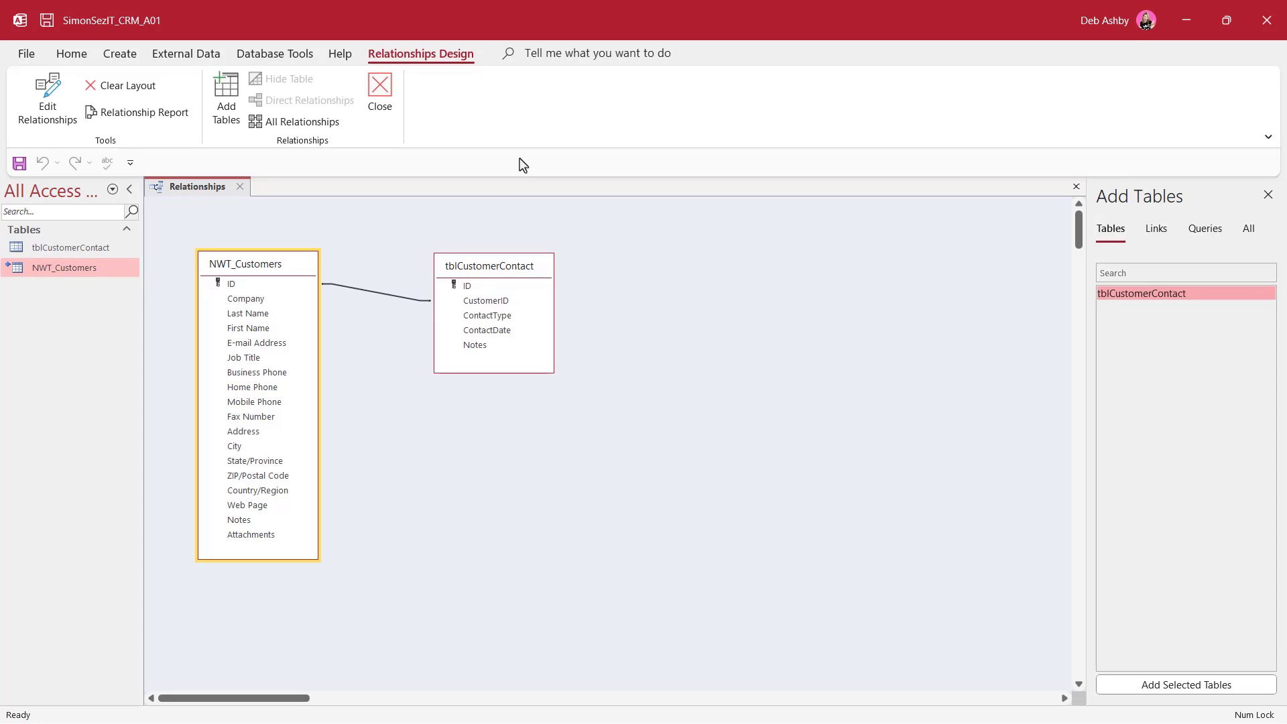
# Open the Linked Table Manager and refresh the Access data source link
pyautogui.click(185, 56)
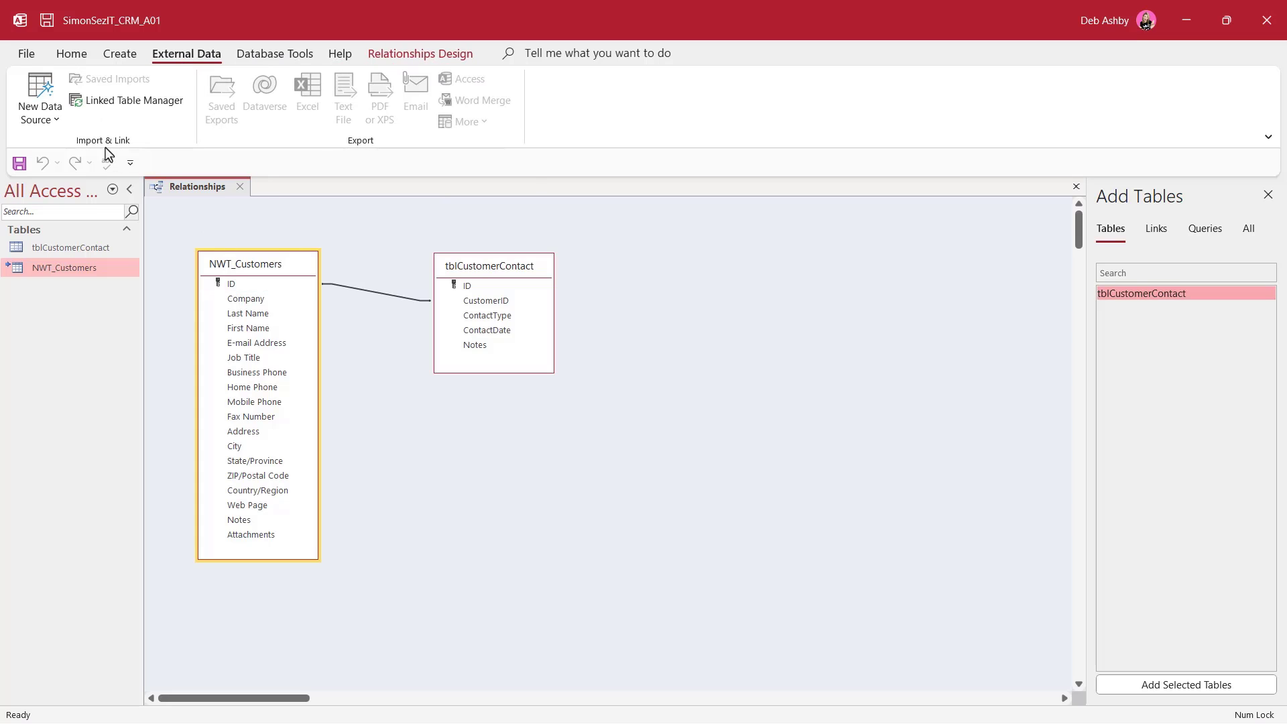
pyautogui.click(132, 108)
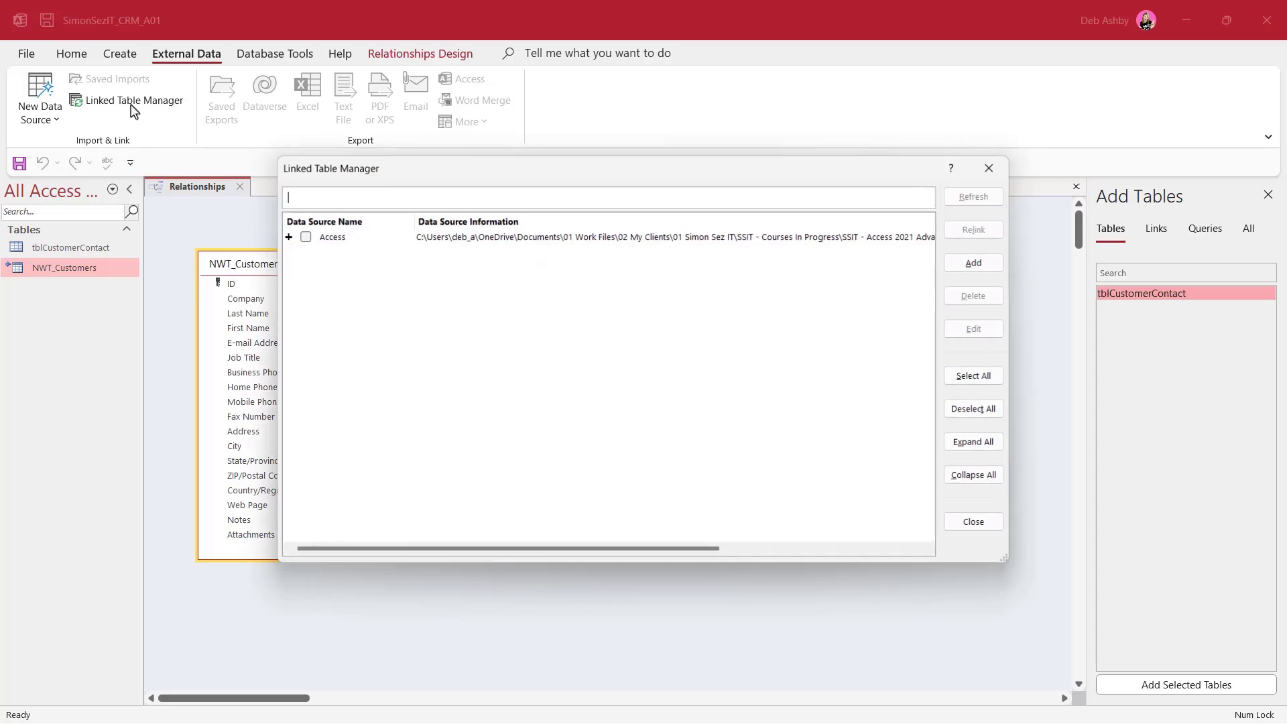
pyautogui.moveTo(565, 178); pyautogui.dragTo(471, 161)
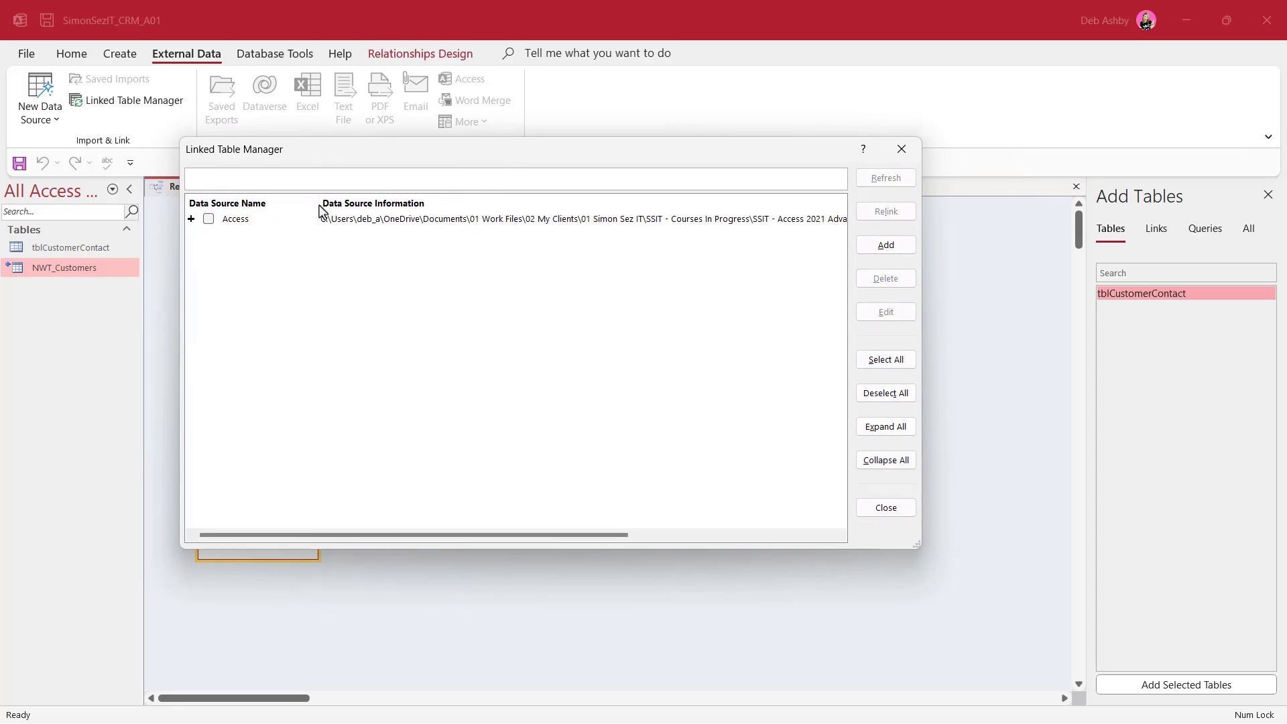
pyautogui.moveTo(303, 537)
pyautogui.mouseDown()
pyautogui.moveTo(330, 537)
pyautogui.moveTo(302, 537)
pyautogui.mouseUp()
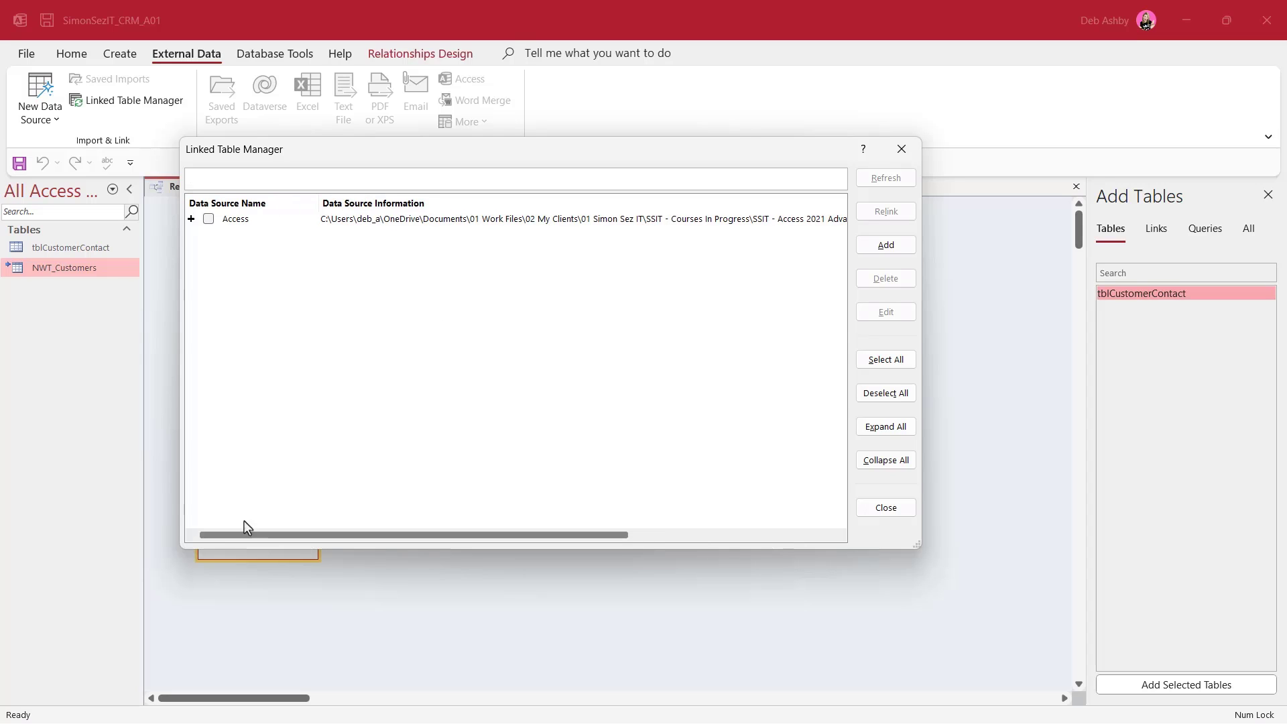
pyautogui.click(210, 221)
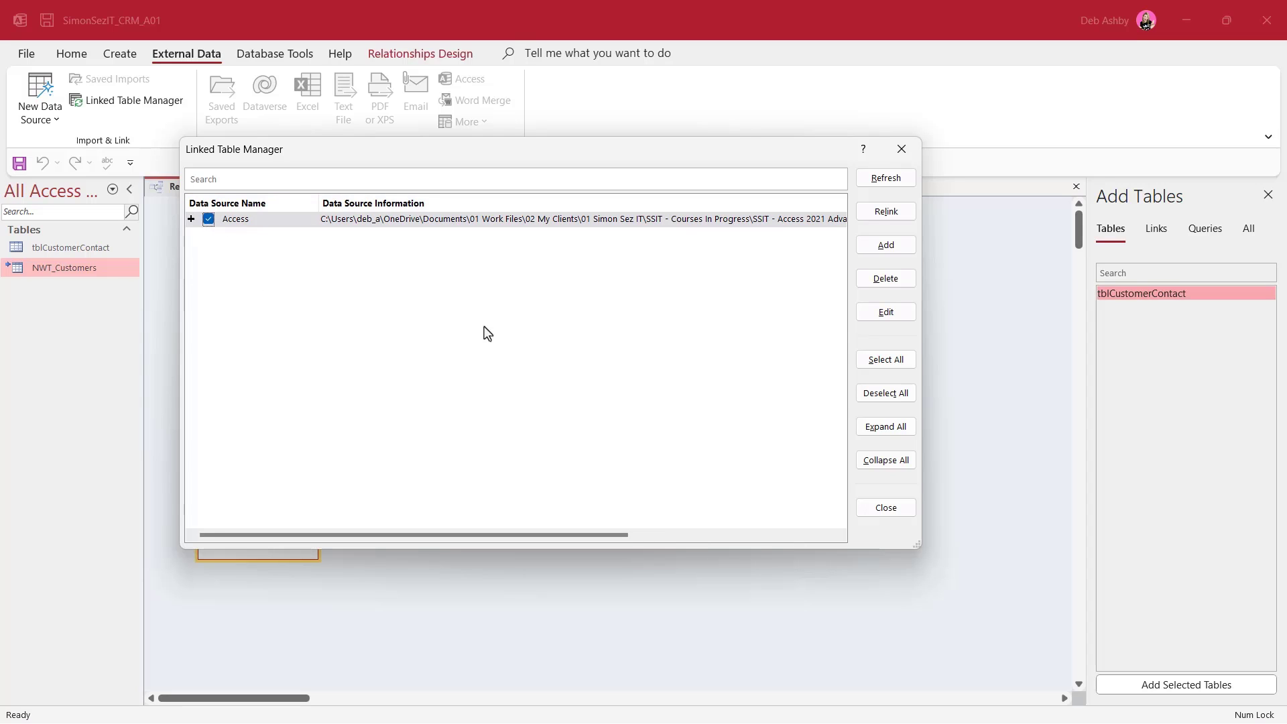
pyautogui.click(885, 184)
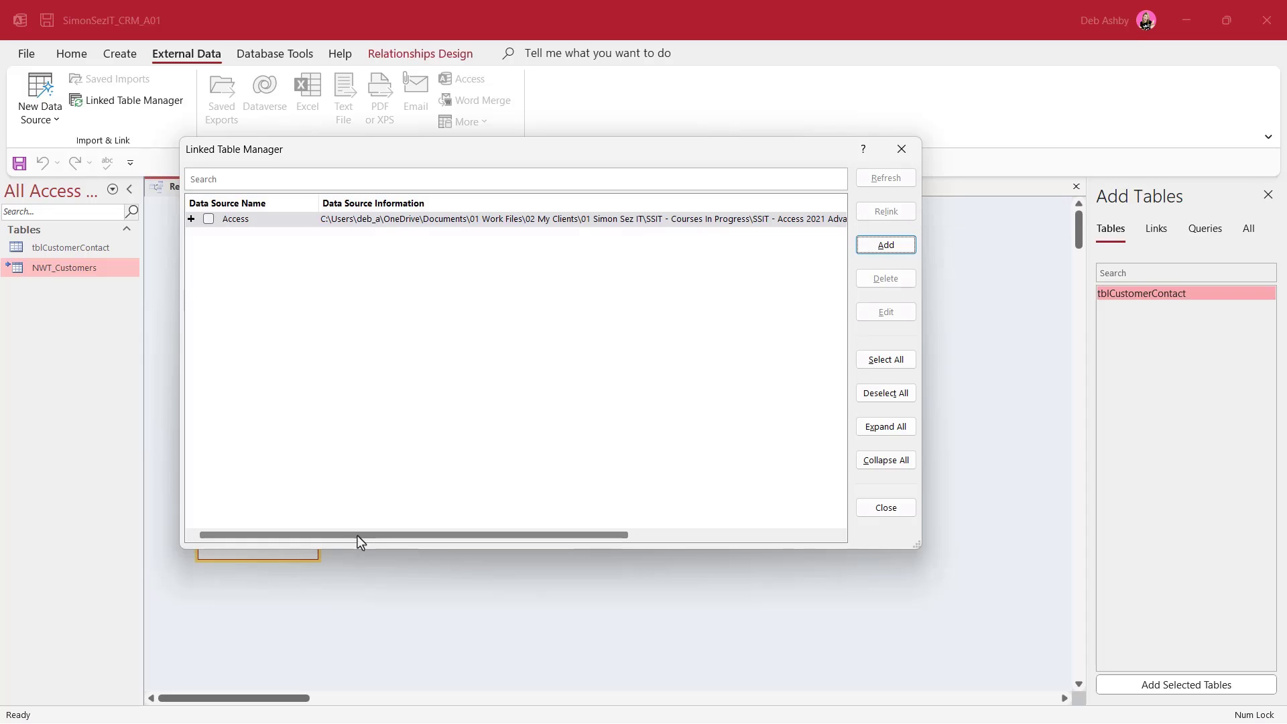
# Refresh the Access source again, dismiss the 'Could not find file' error, and close the manager
pyautogui.moveTo(357, 535); pyautogui.dragTo(580, 536)
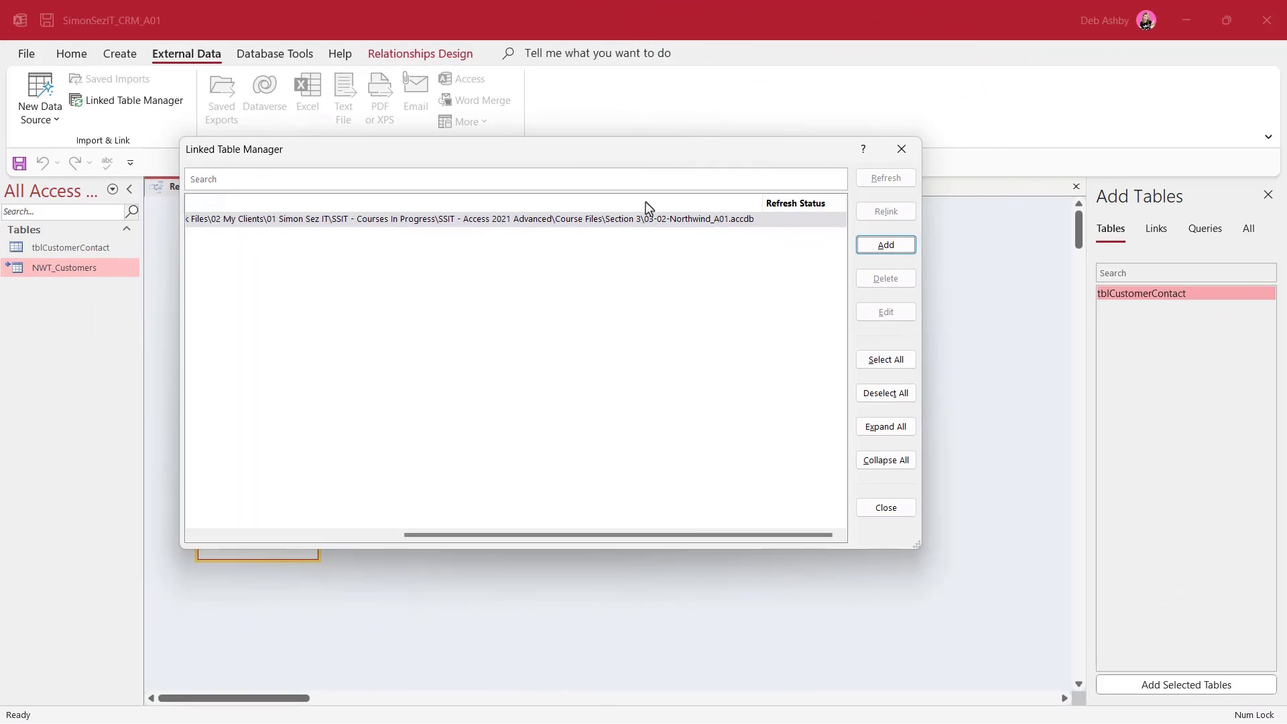
pyautogui.moveTo(617, 158); pyautogui.dragTo(646, 167)
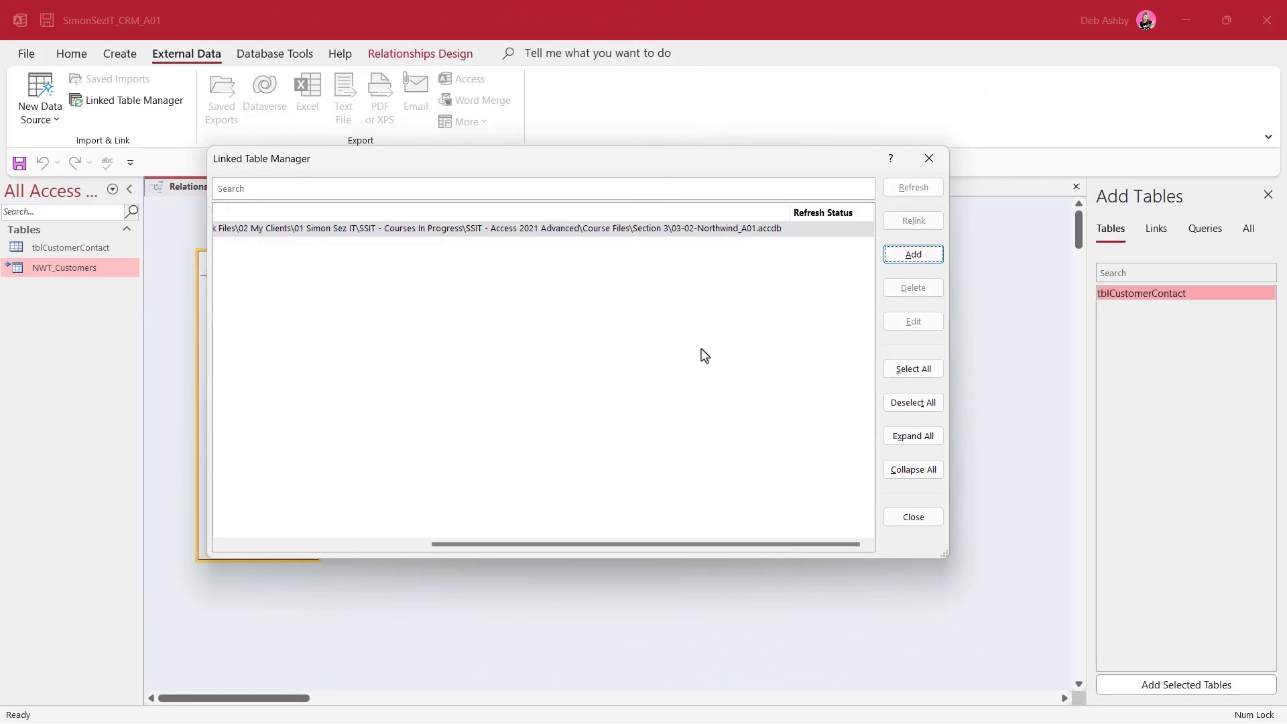
pyautogui.hscroll(-5, 245, 360)
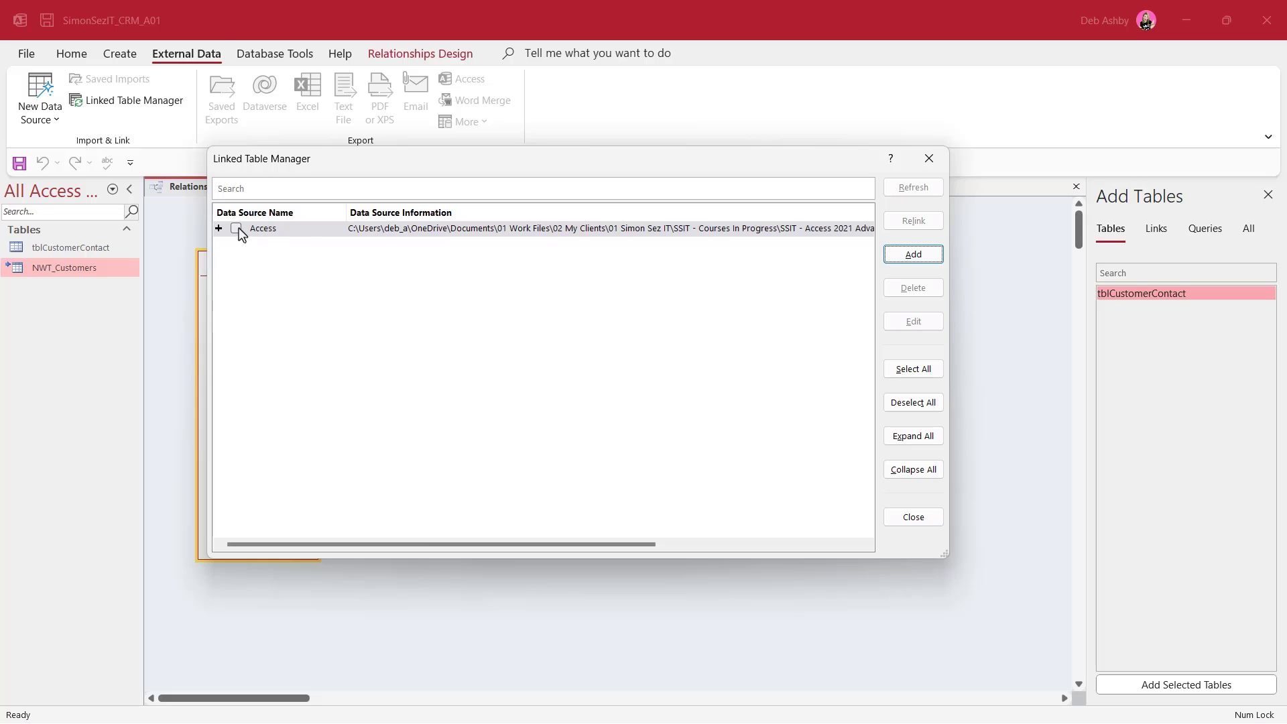
pyautogui.click(236, 229)
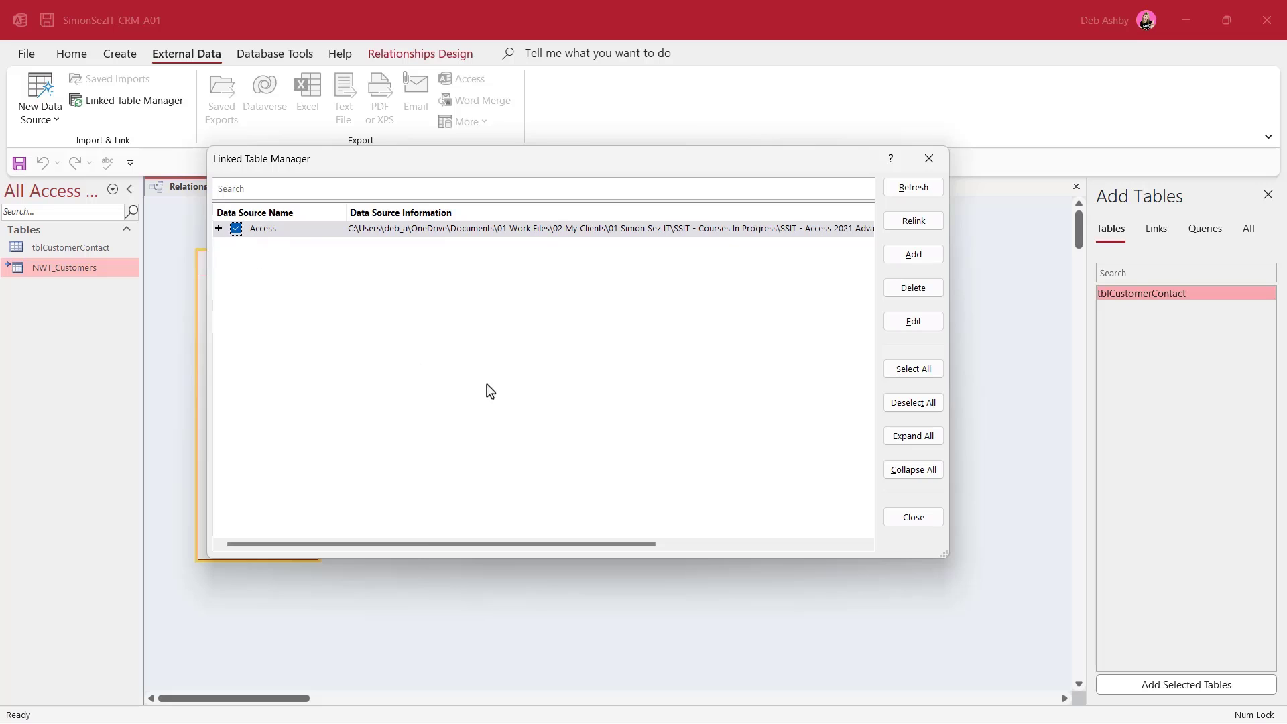
pyautogui.click(914, 187)
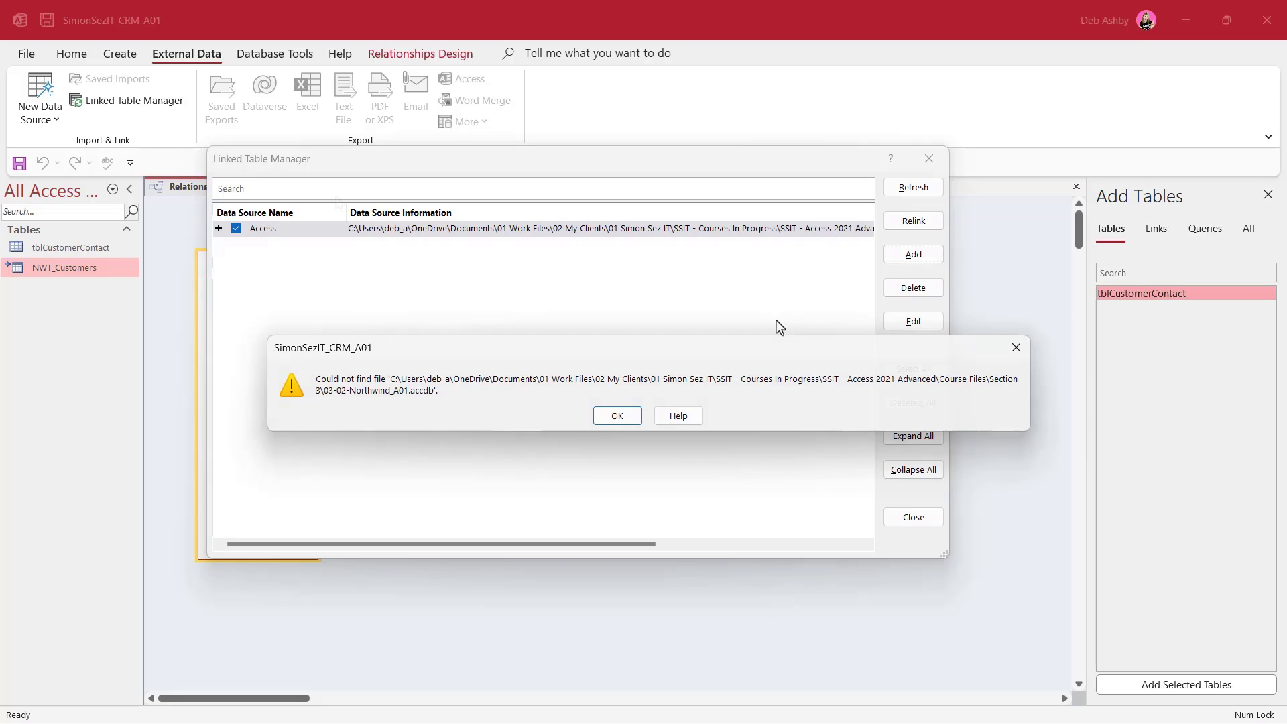
pyautogui.press('Return')
pyautogui.click(932, 518)
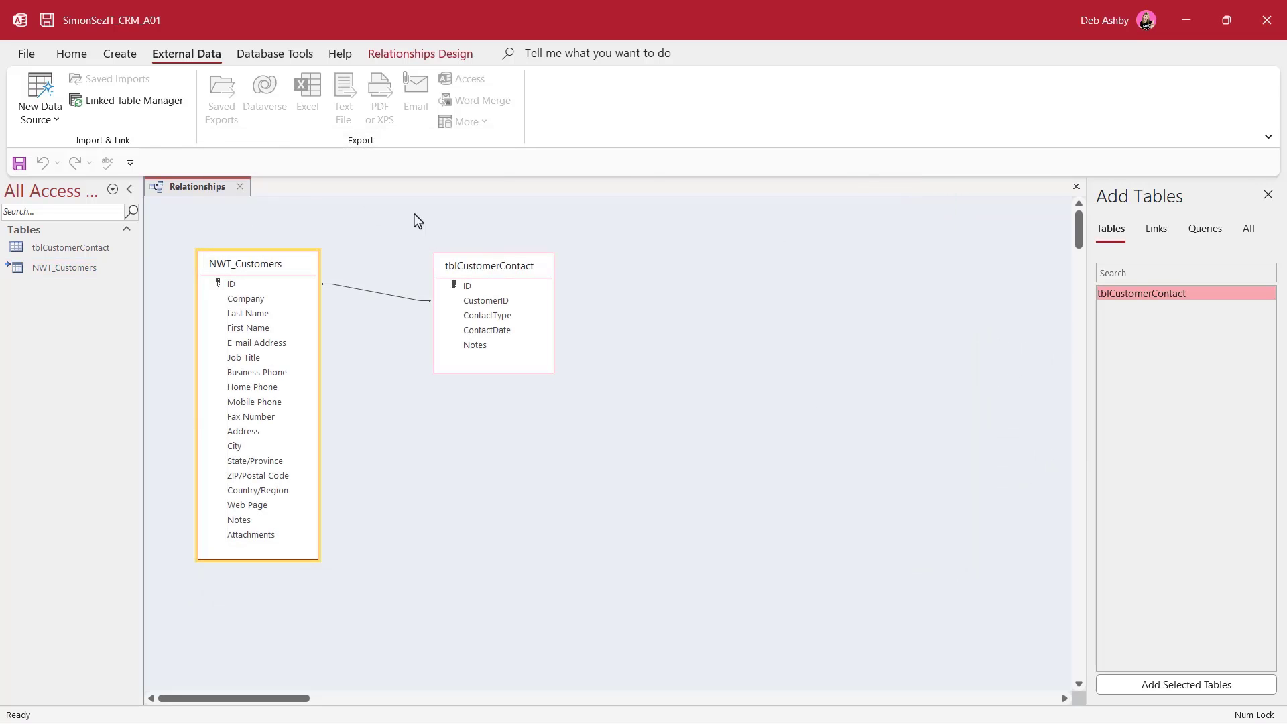
# Save and close the Relationships layout, then see NWT_Customers fail to open with a missing-file error
pyautogui.click(240, 187)
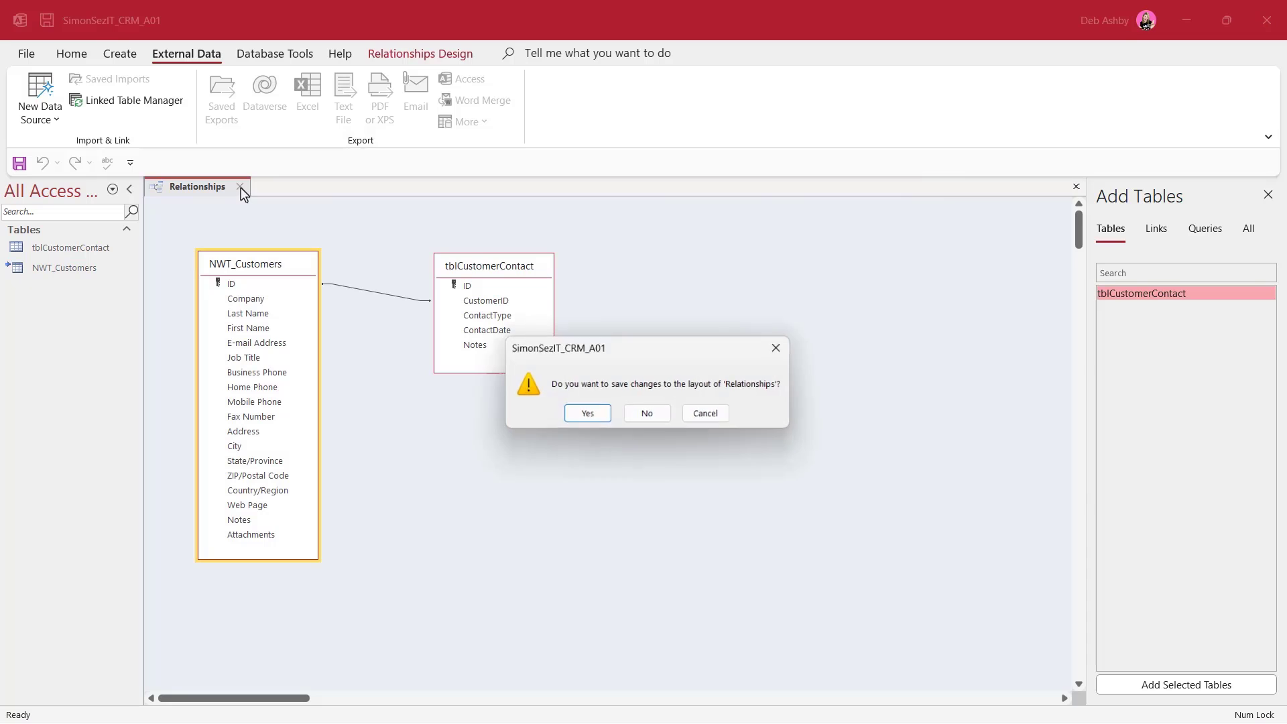
pyautogui.click(600, 418)
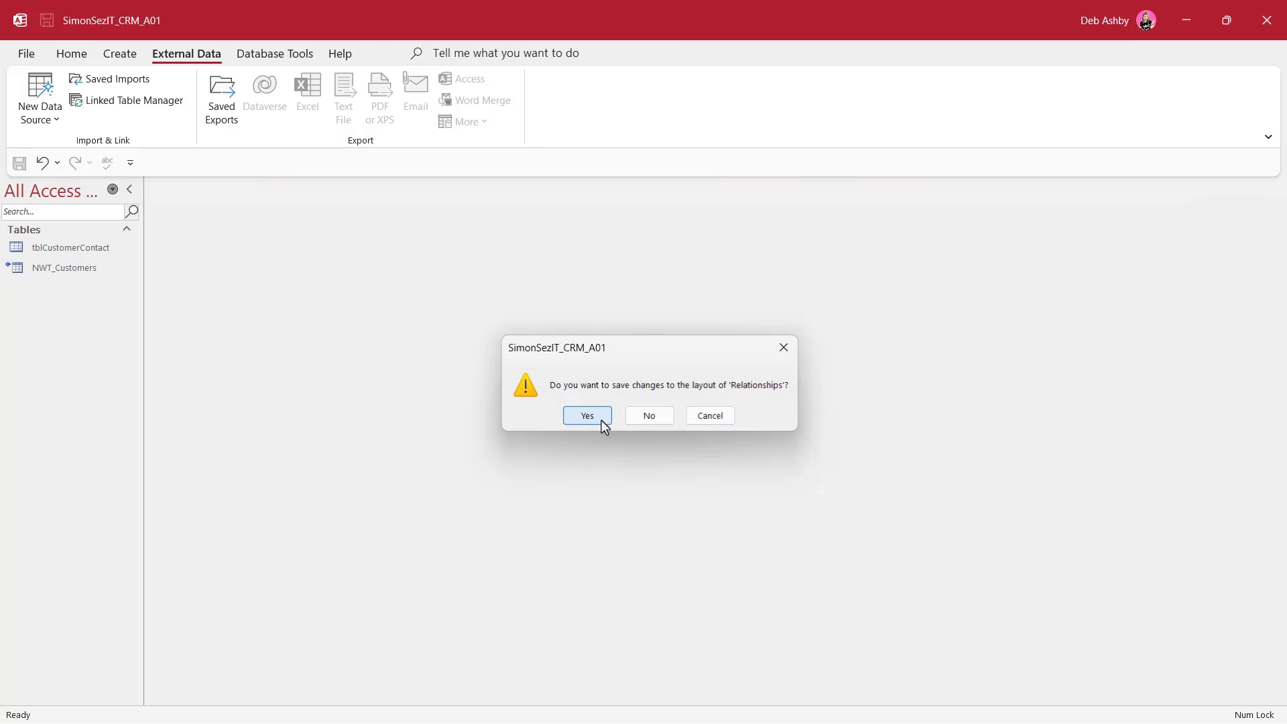
pyautogui.doubleClick(46, 271)
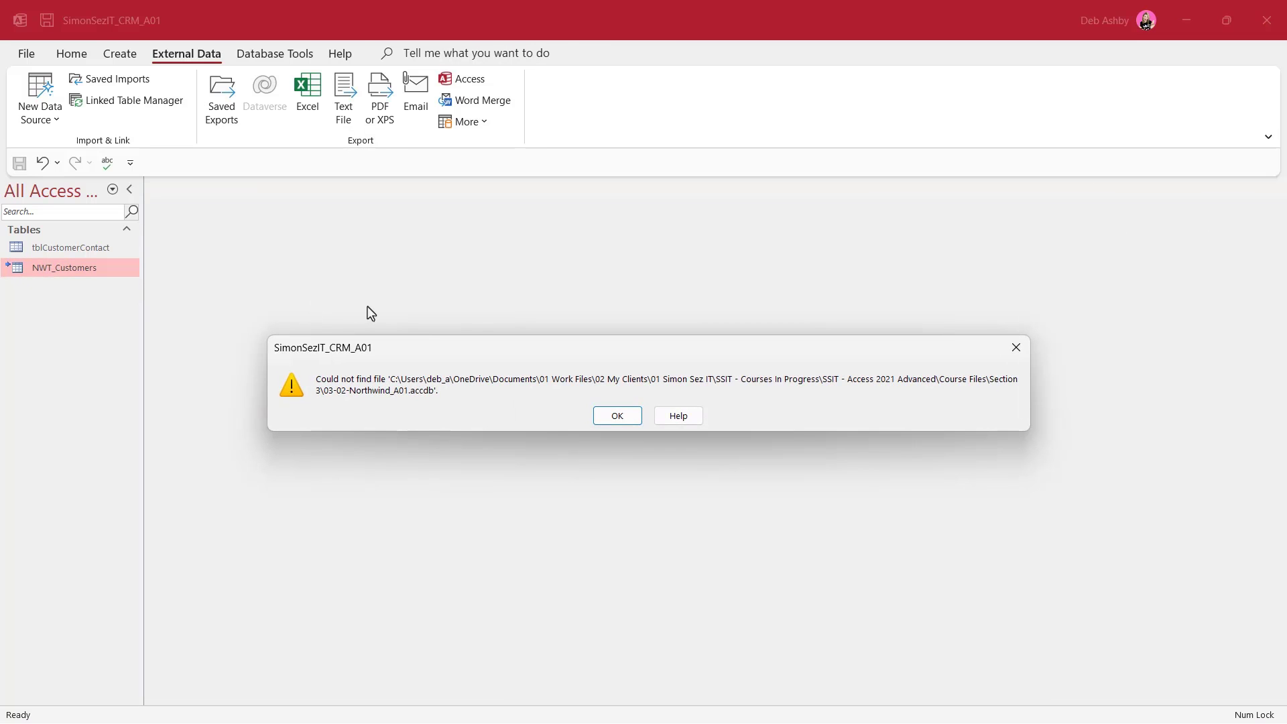
pyautogui.click(614, 417)
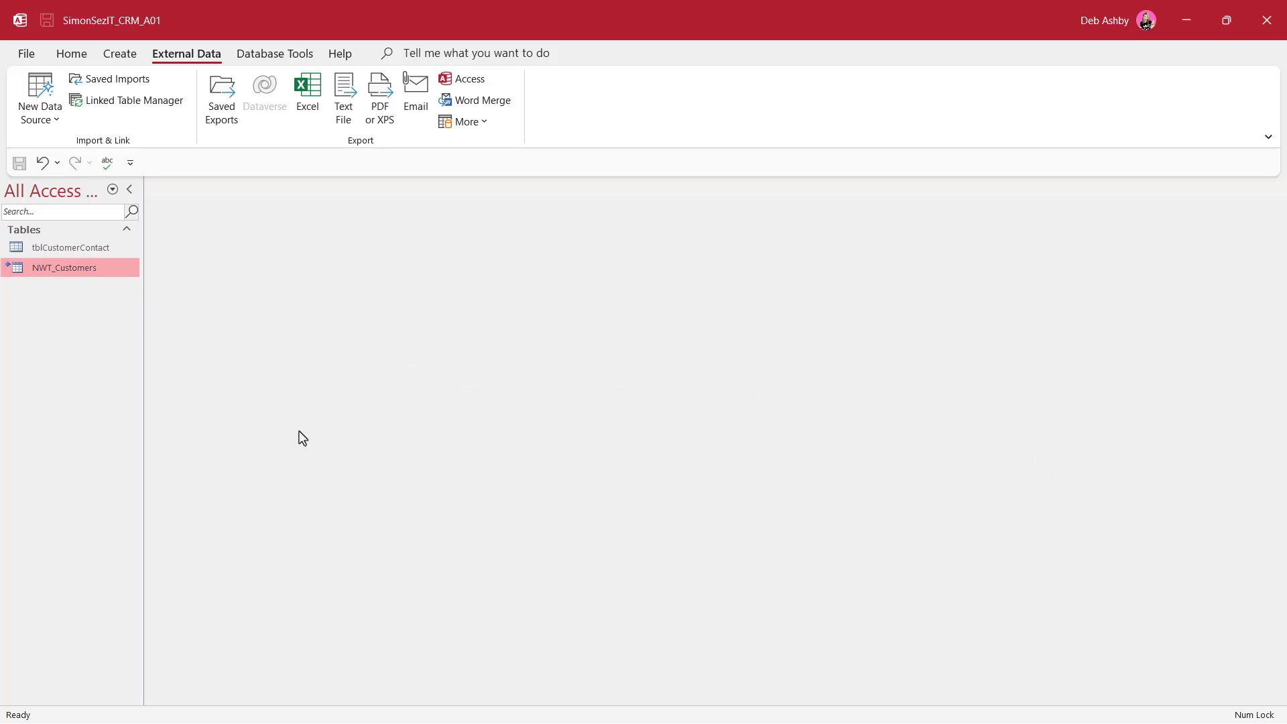
# Relink the Access source to Desktop\03-02-Northwind_A01.accdb, mapping to its Customers table, and refresh
pyautogui.click(122, 101)
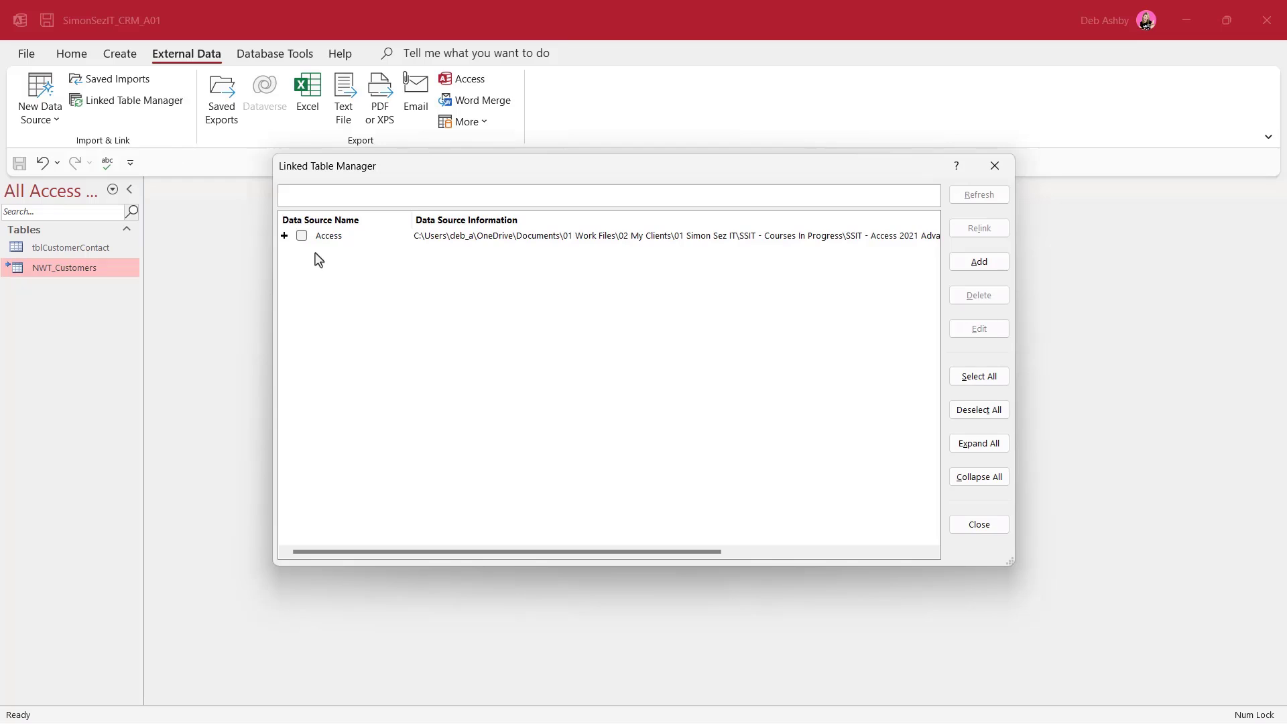
pyautogui.click(302, 236)
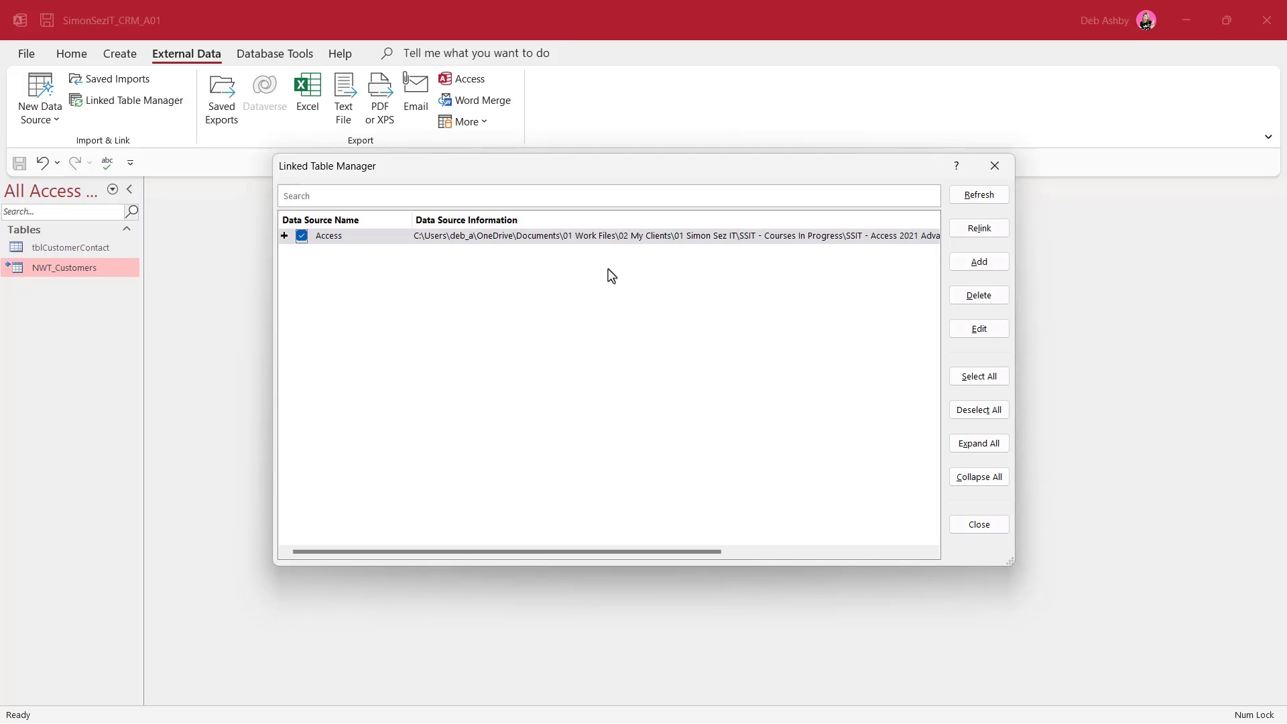
pyautogui.click(980, 230)
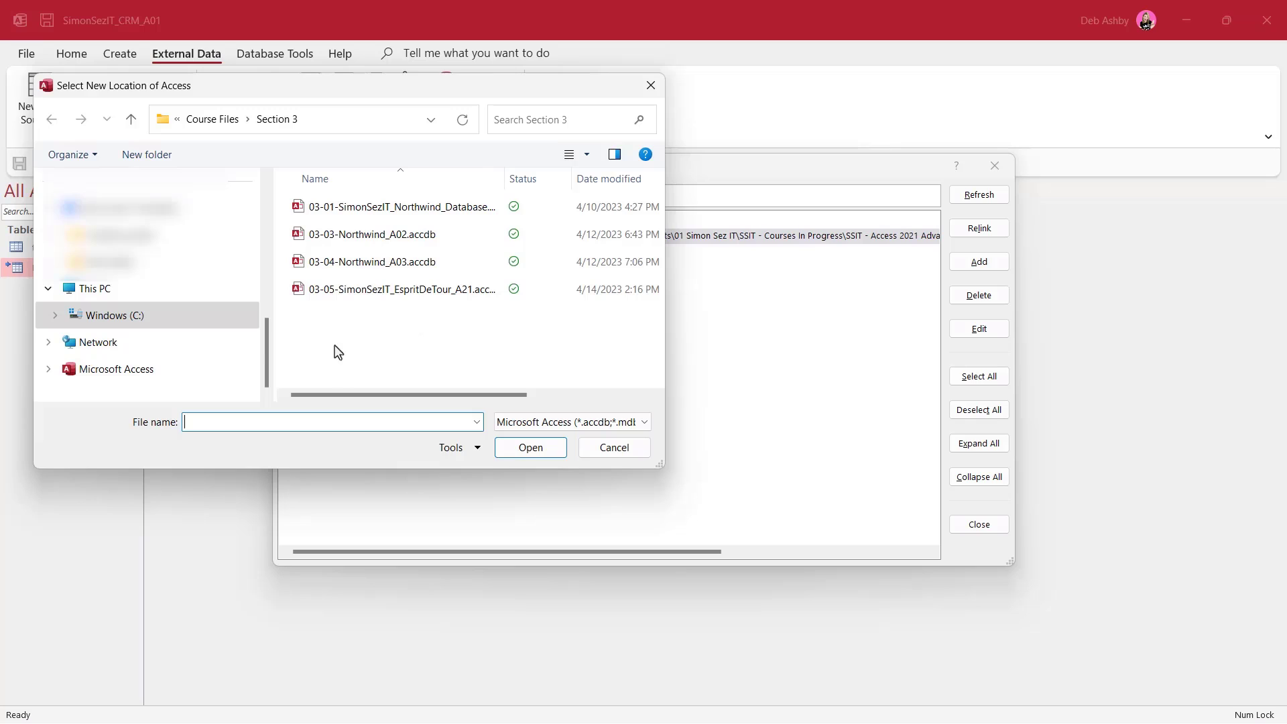
pyautogui.scroll(1, 266, 342)
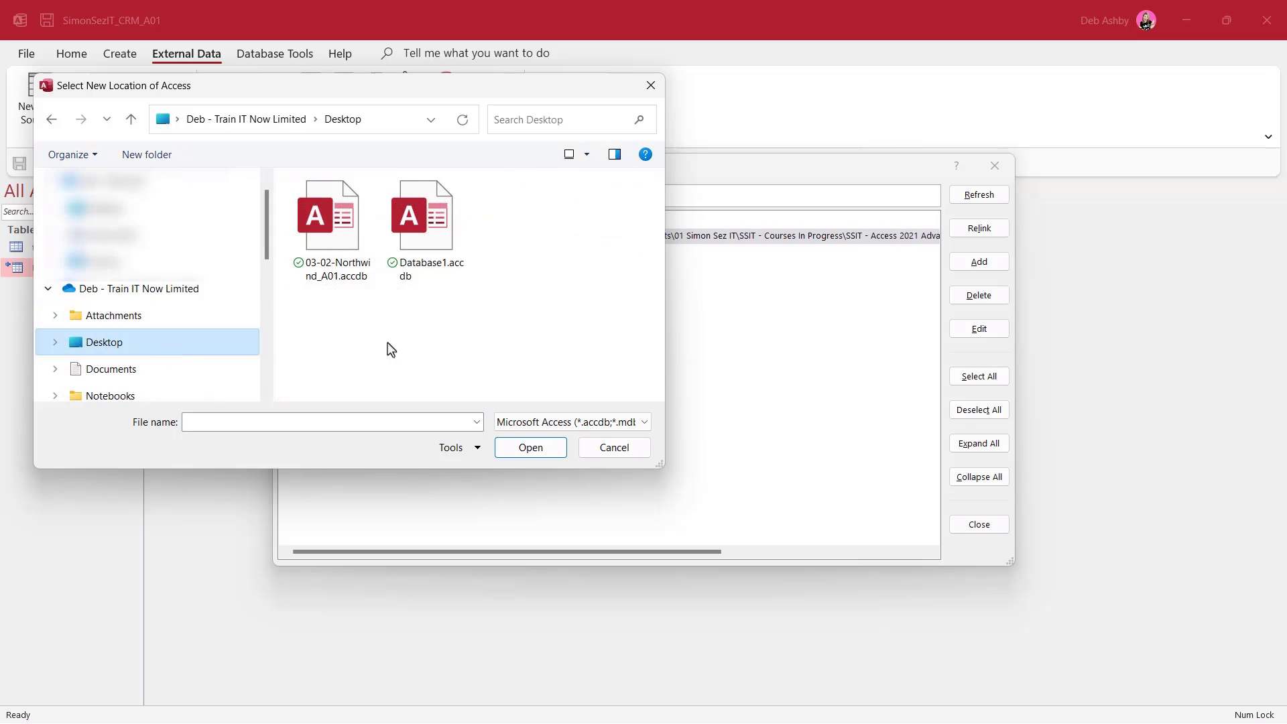
pyautogui.click(333, 250)
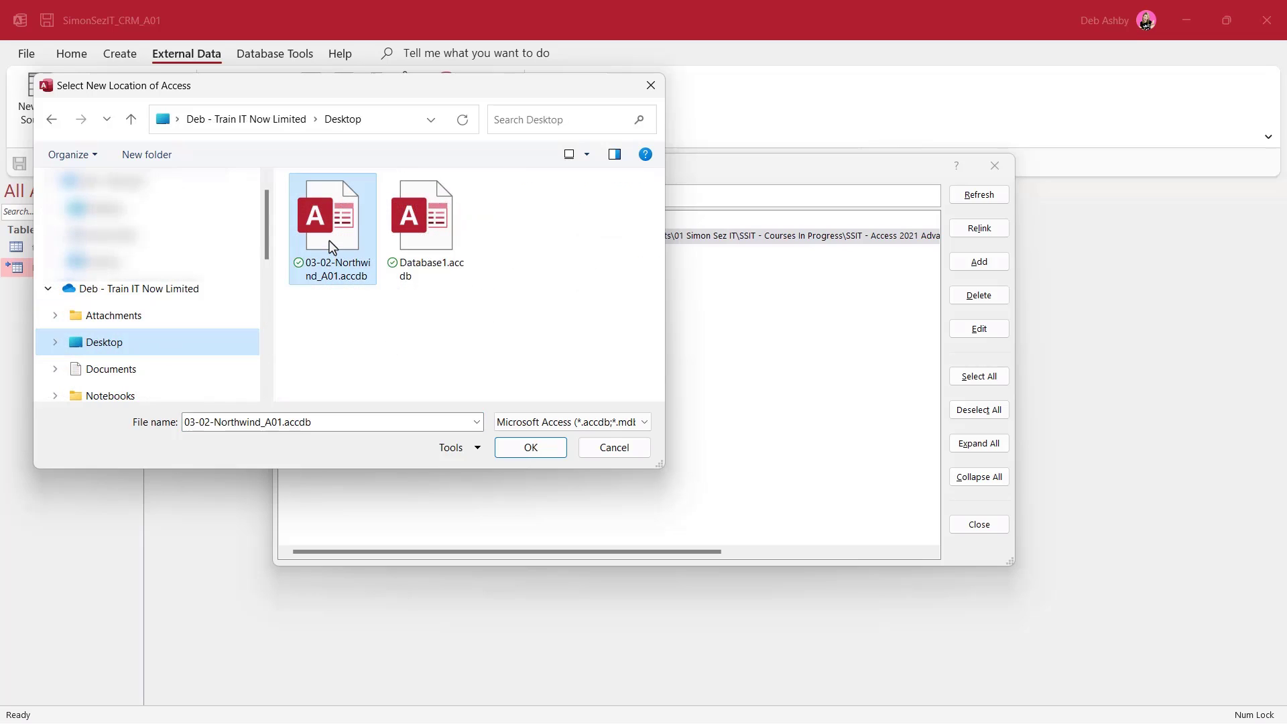
pyautogui.click(557, 448)
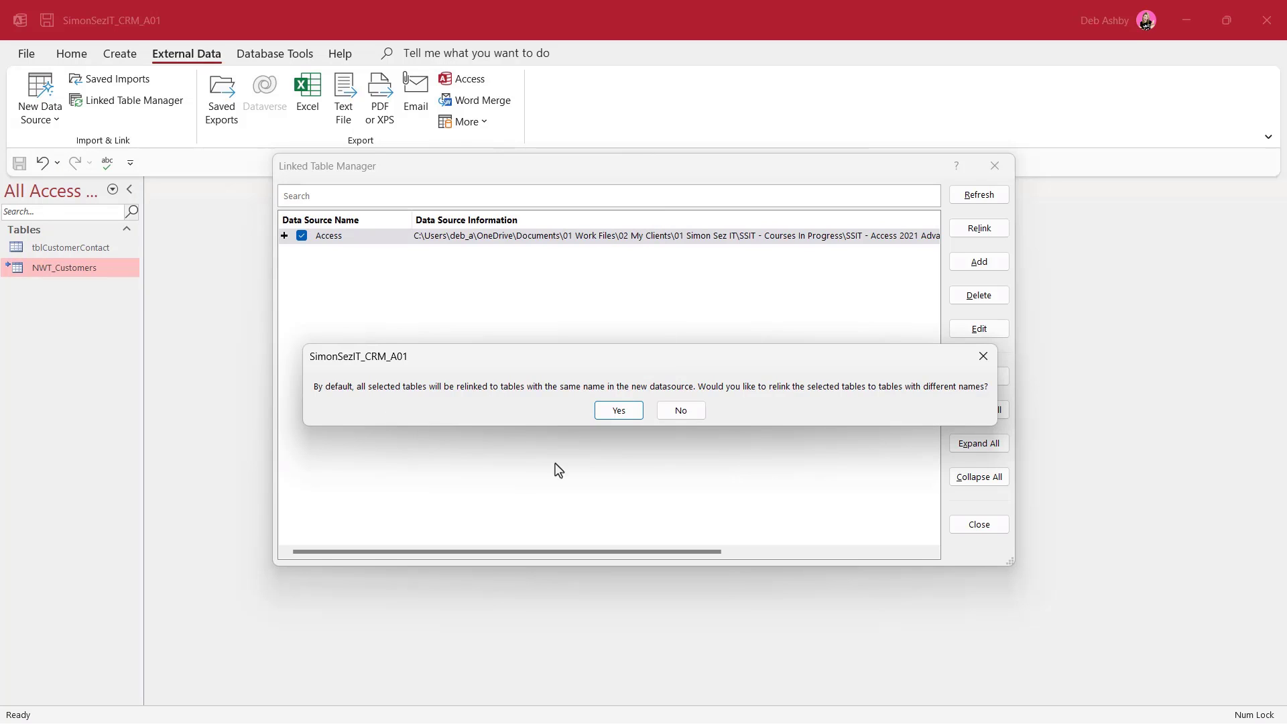
pyautogui.click(624, 413)
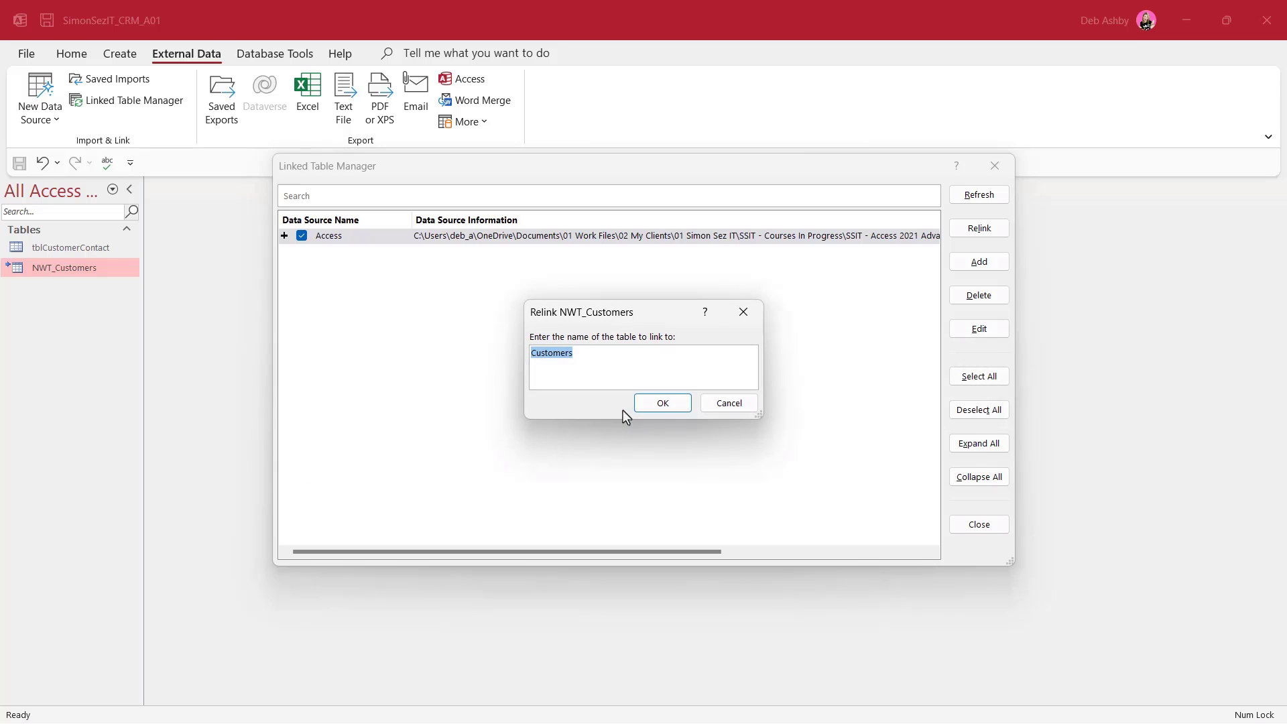
pyautogui.press('Return')
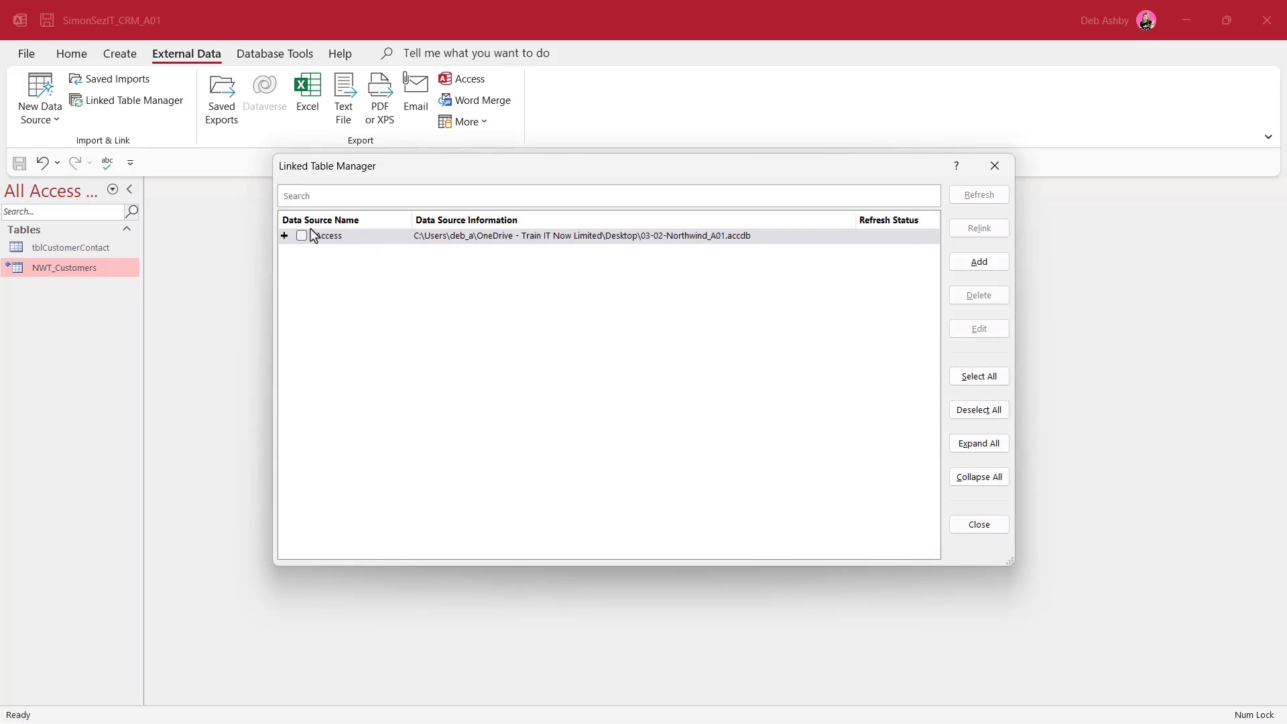
pyautogui.click(301, 235)
pyautogui.click(991, 196)
pyautogui.click(995, 166)
# View the 29 NWT_Customers records, then reopen the Linked Table Manager with the Access source selected
pyautogui.doubleClick(67, 271)
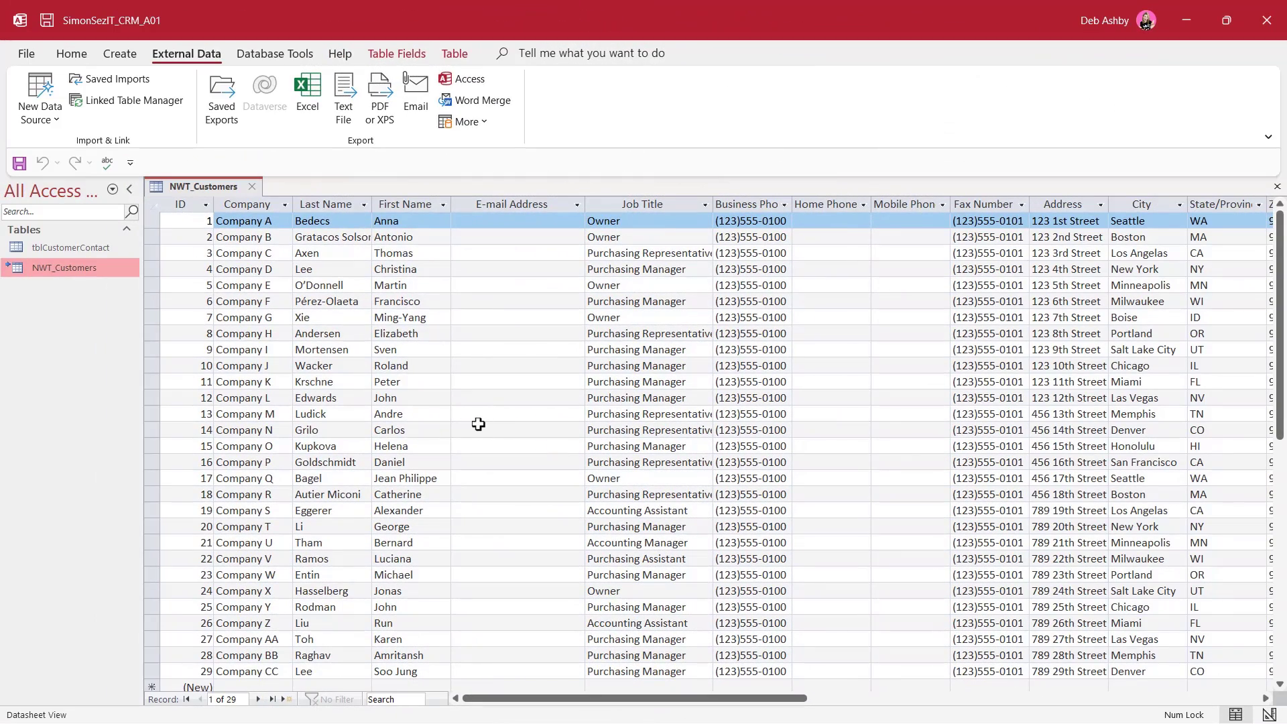
pyautogui.click(144, 101)
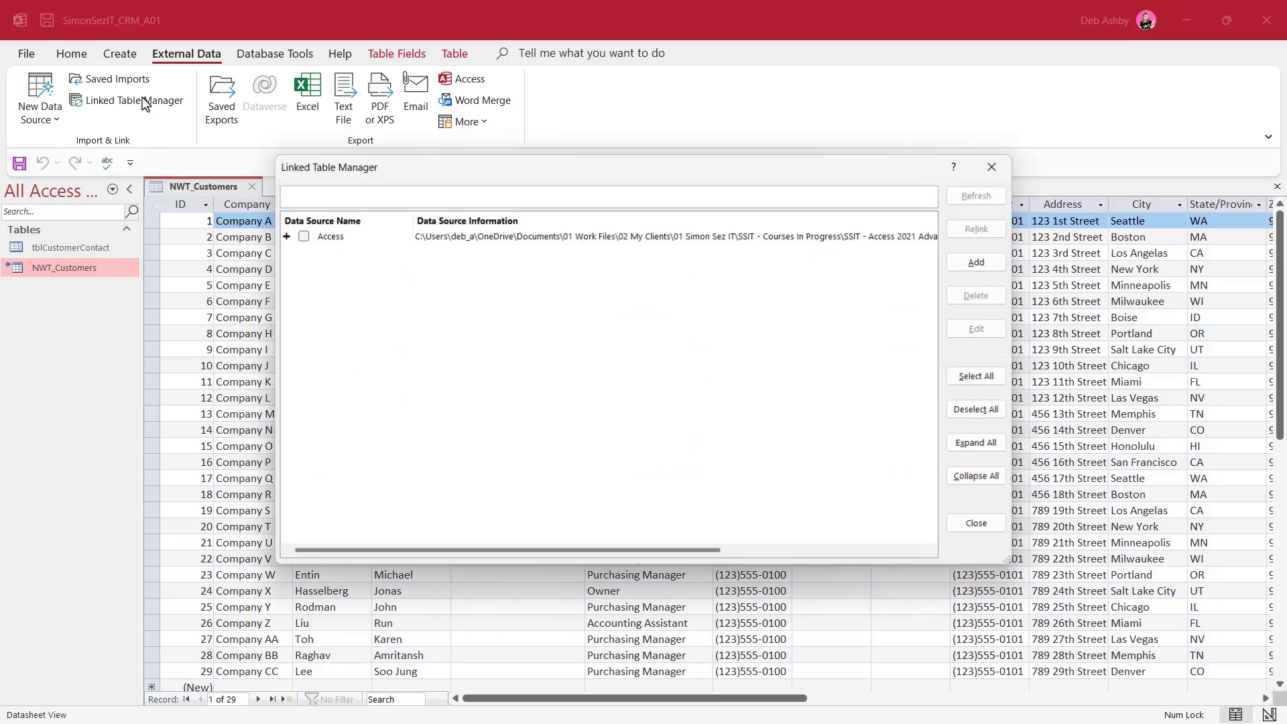
pyautogui.click(302, 236)
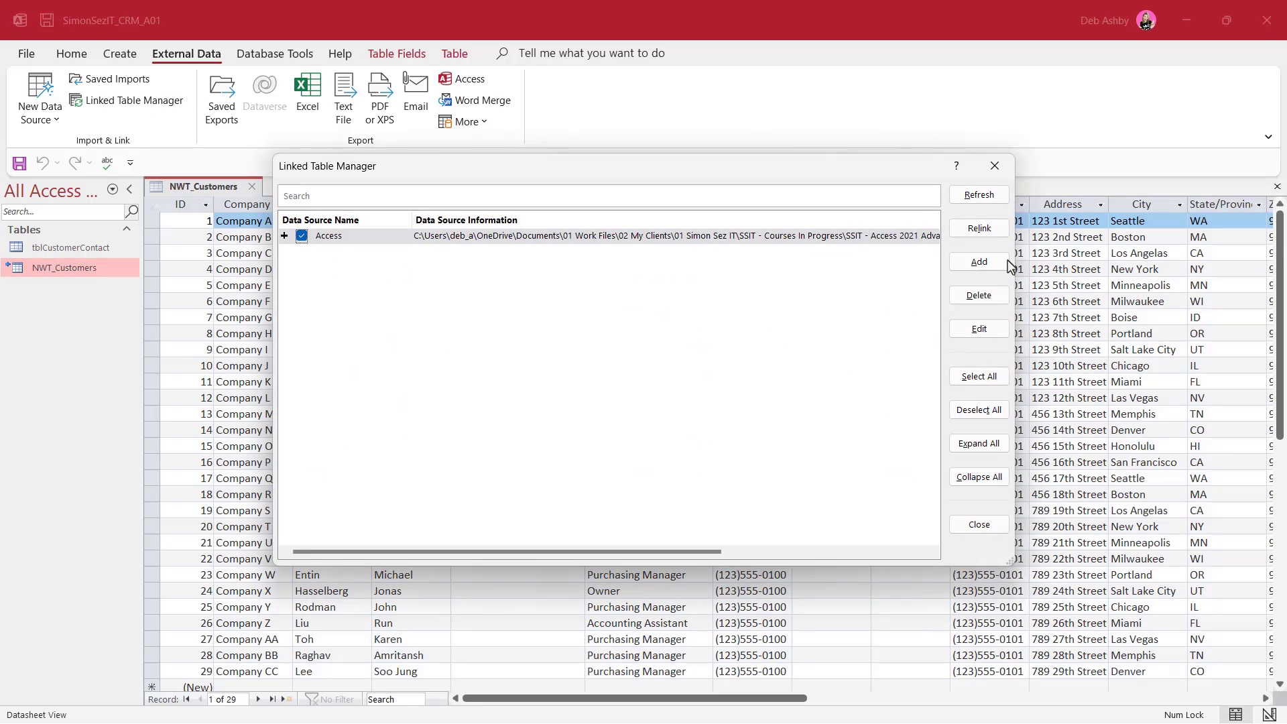
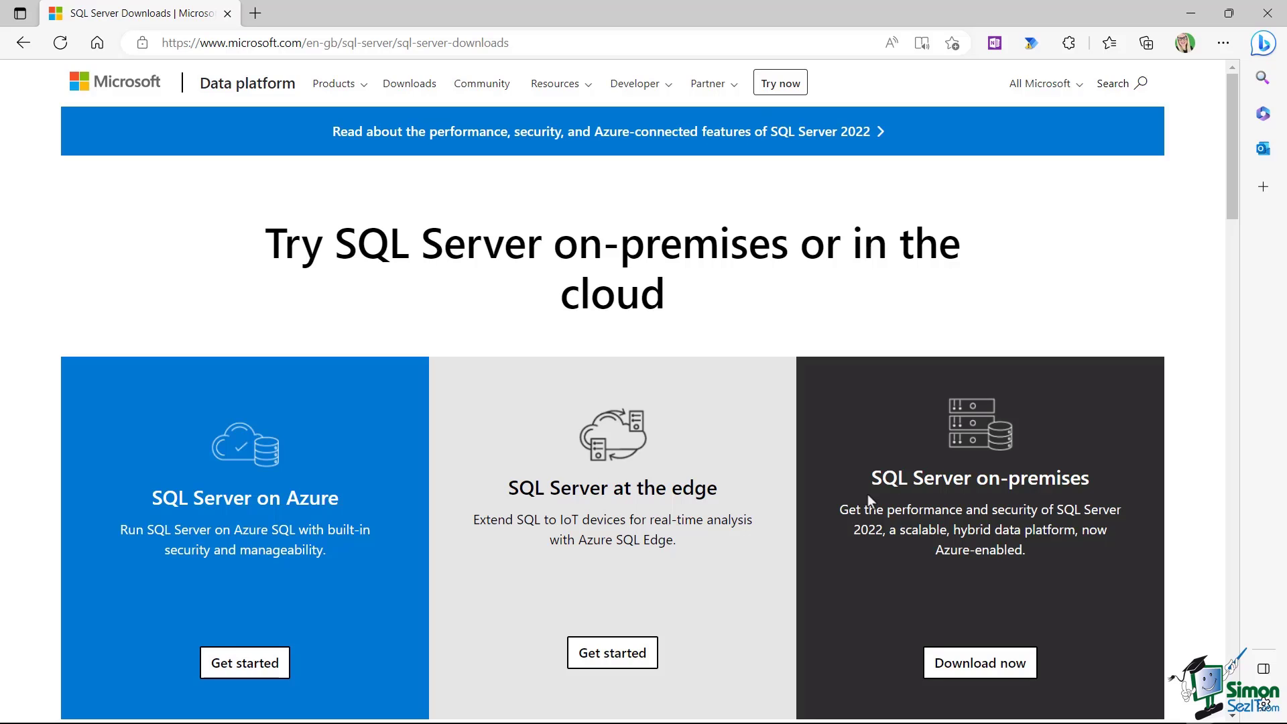
# Scroll the SQL Server downloads page to the free Developer and Express editions
pyautogui.scroll(-6, 968, 292)
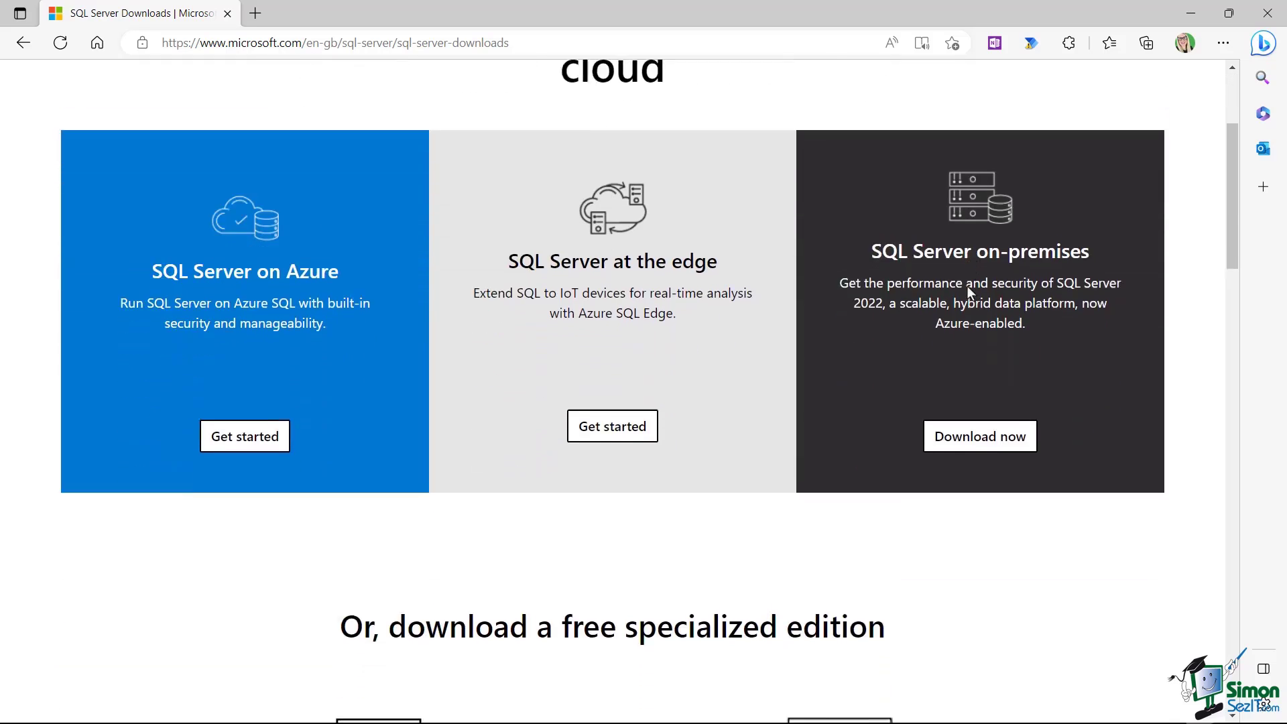
pyautogui.scroll(-3, 968, 290)
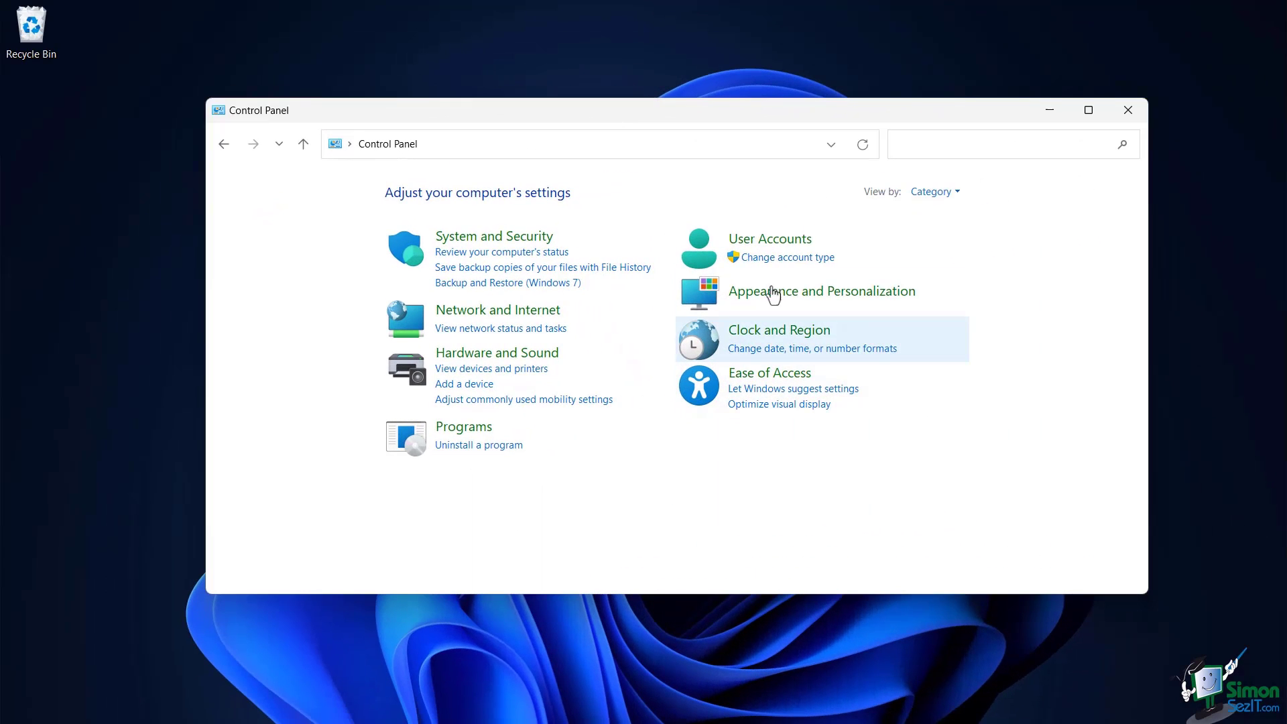
# Check under System and Security > System that the system type is 64-bit, then close both windows
pyautogui.click(494, 239)
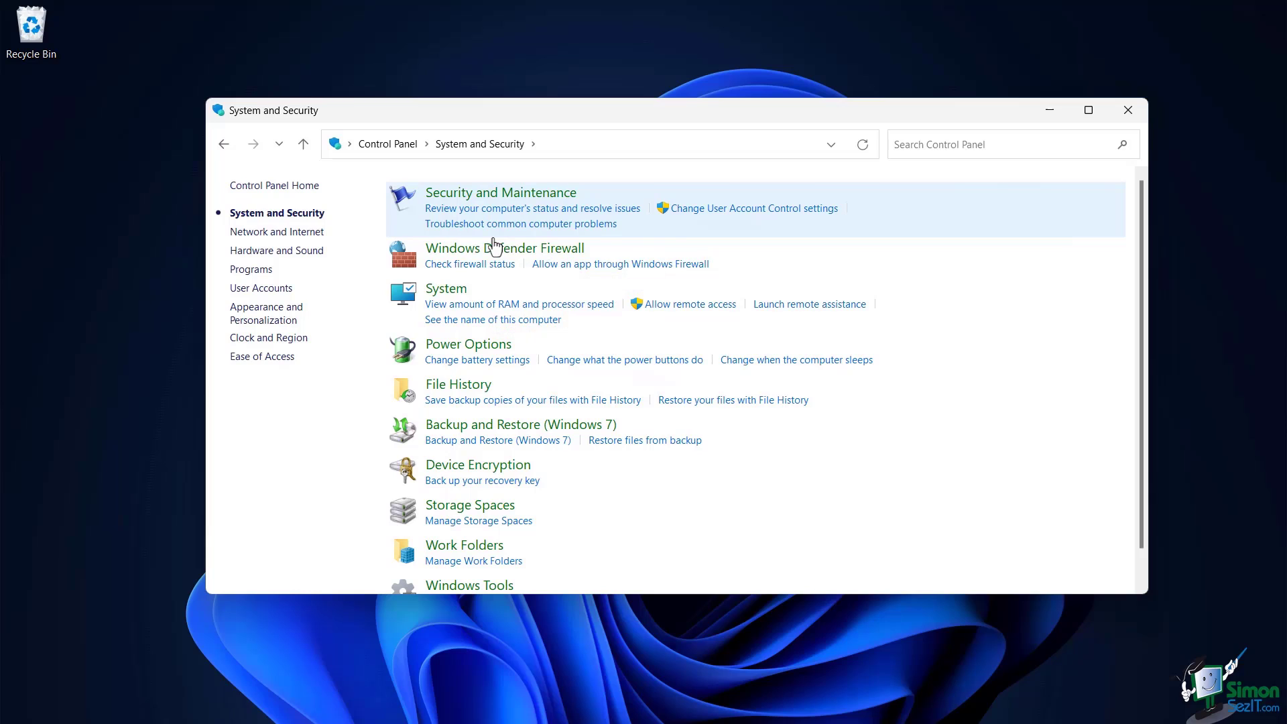
pyautogui.click(447, 293)
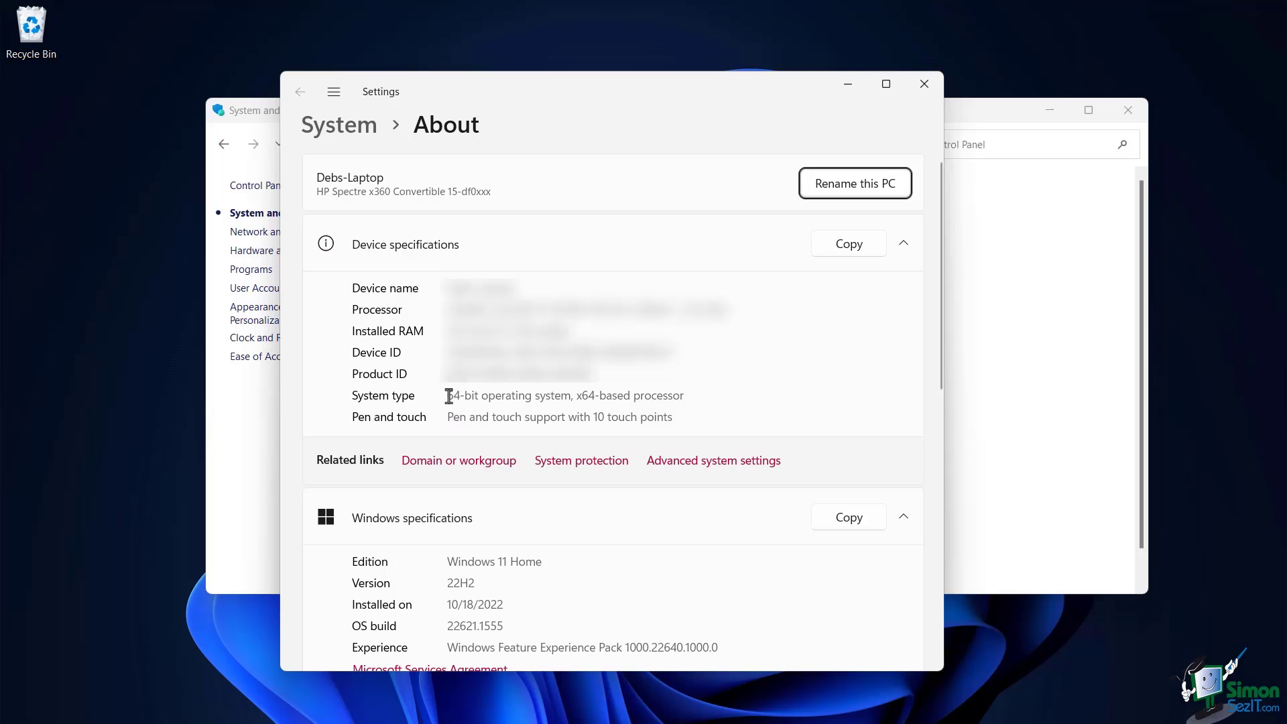
pyautogui.moveTo(447, 395); pyautogui.dragTo(482, 395)
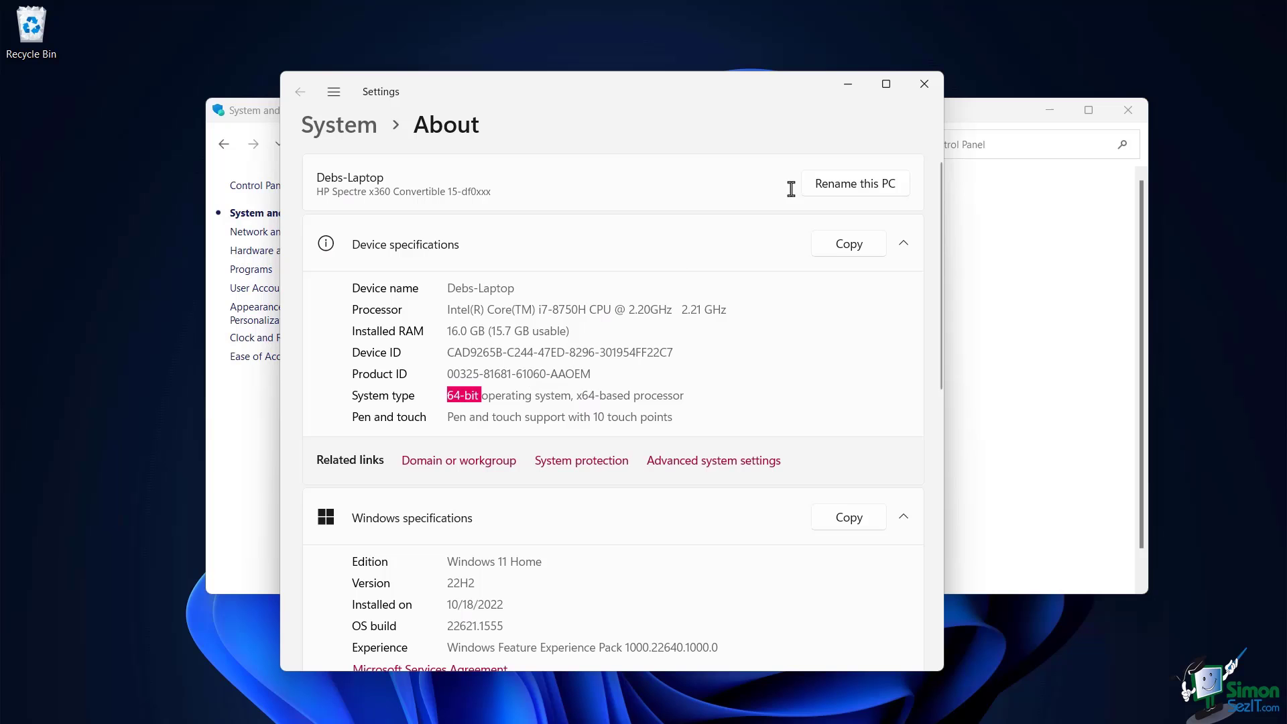
pyautogui.click(925, 84)
pyautogui.click(1131, 115)
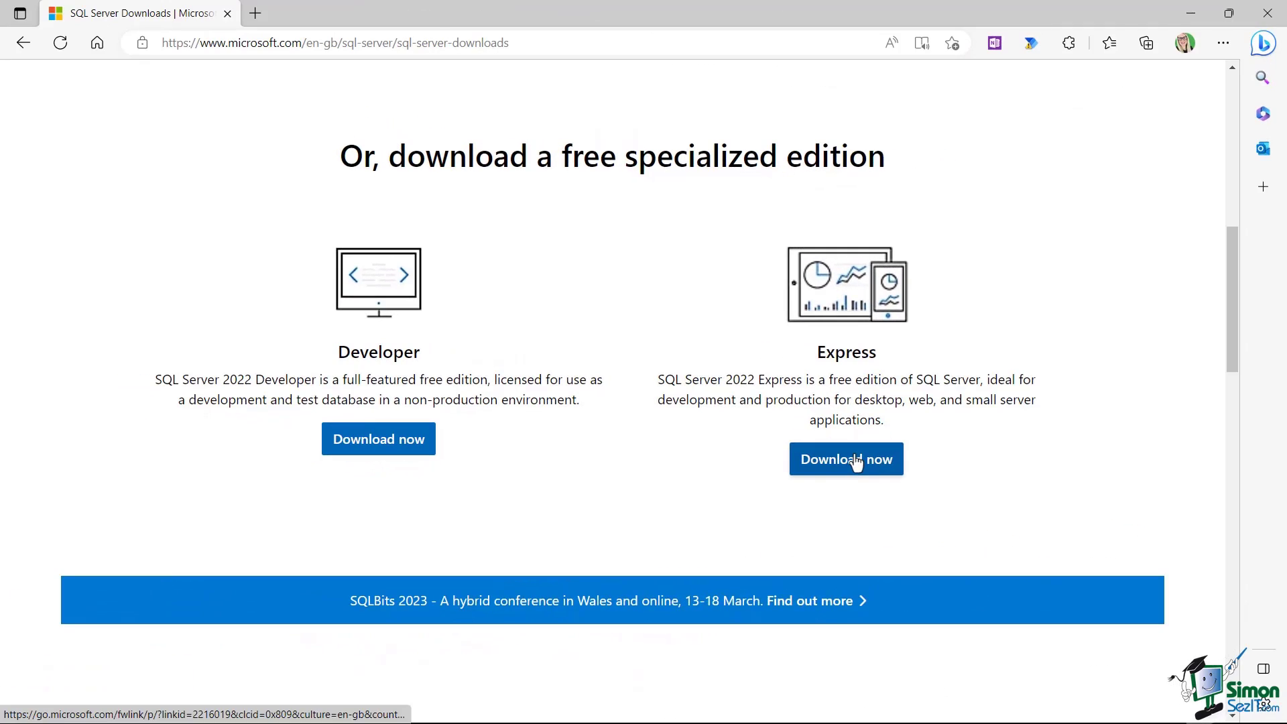
# Download the SQL Server 2022 Express installer and run SQL2022-SSEI-Expr.exe from Downloads
pyautogui.click(857, 461)
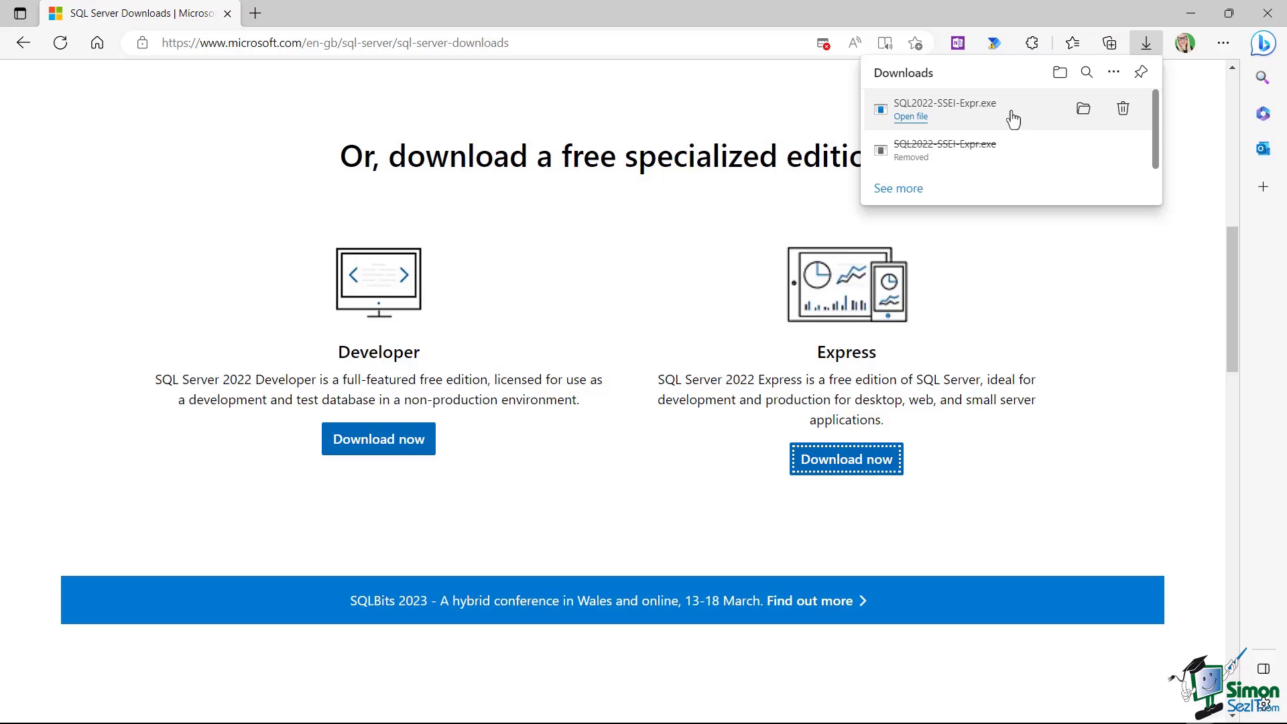
pyautogui.click(903, 117)
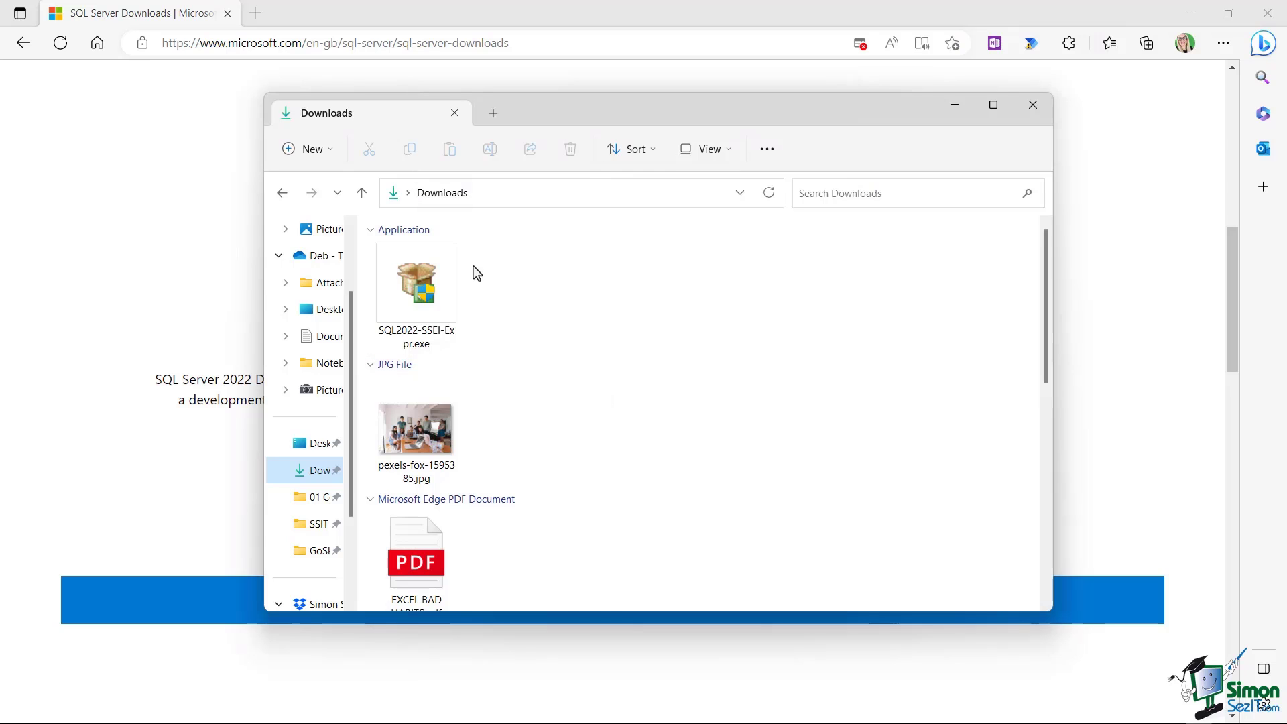
pyautogui.doubleClick(414, 284)
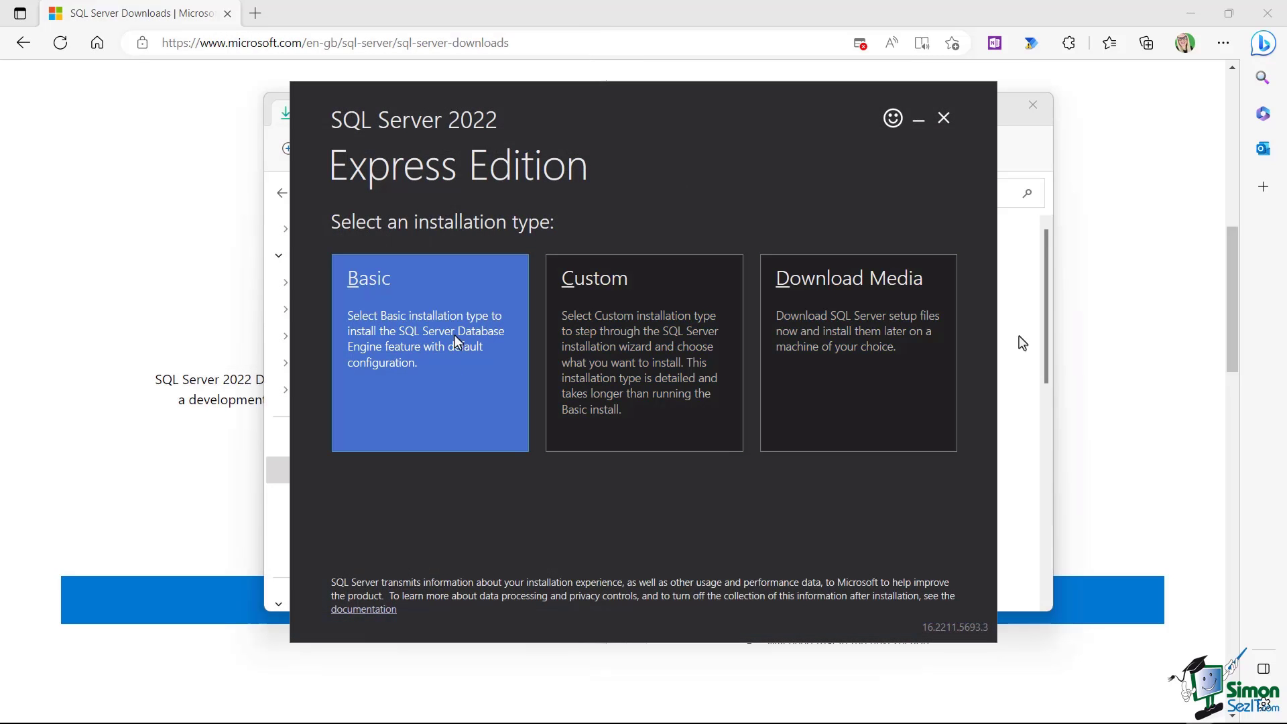
# Run a Basic SQL Server 2022 Express install, accepting the license and default location
pyautogui.click(421, 318)
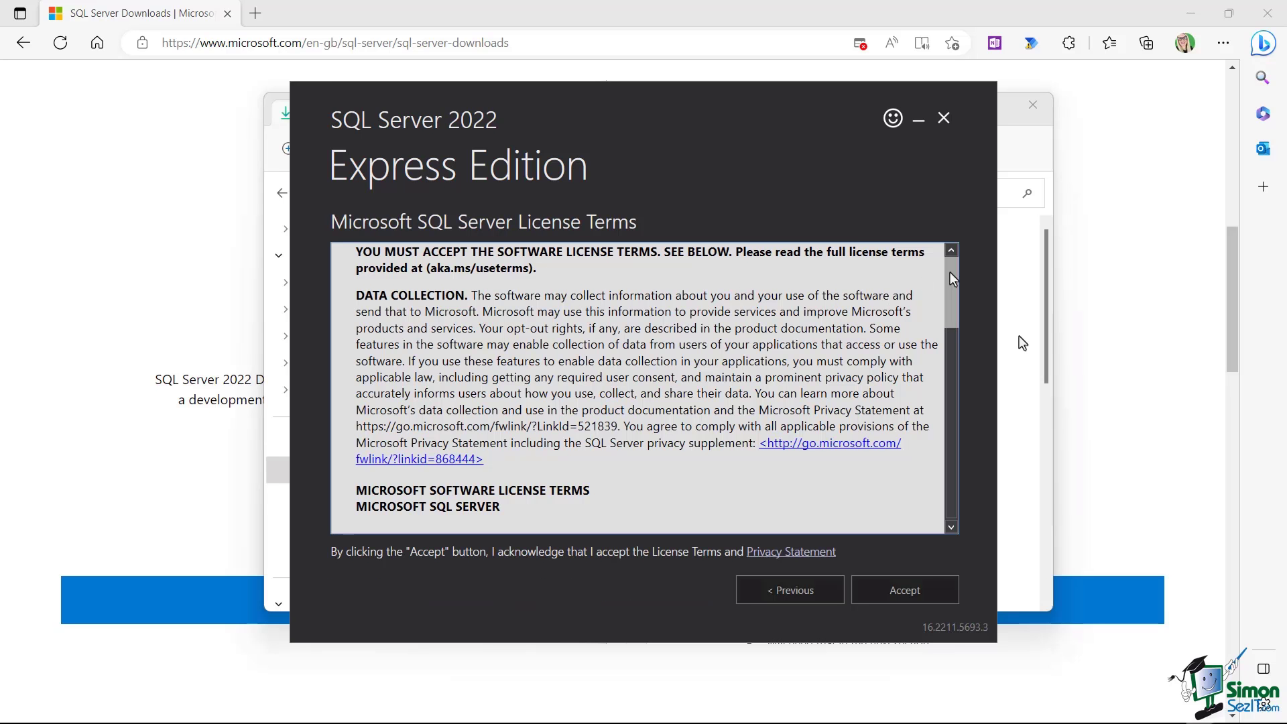
pyautogui.moveTo(950, 274); pyautogui.dragTo(959, 474)
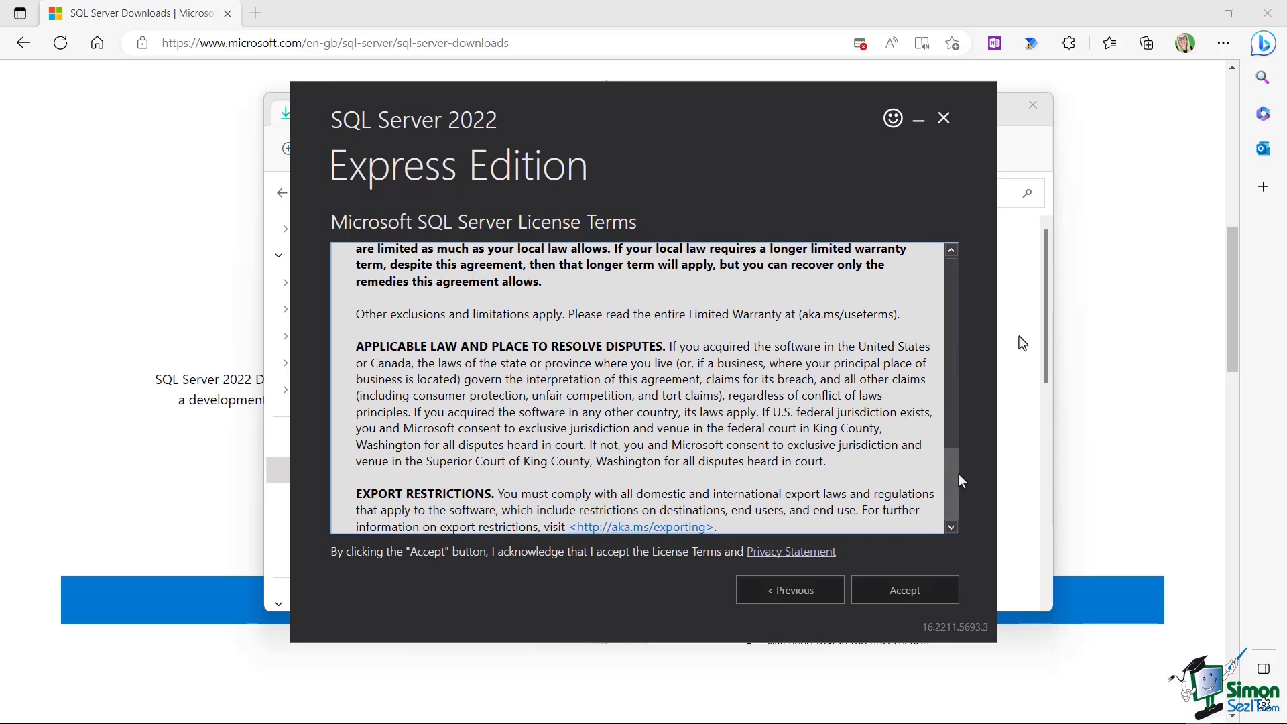
pyautogui.click(895, 591)
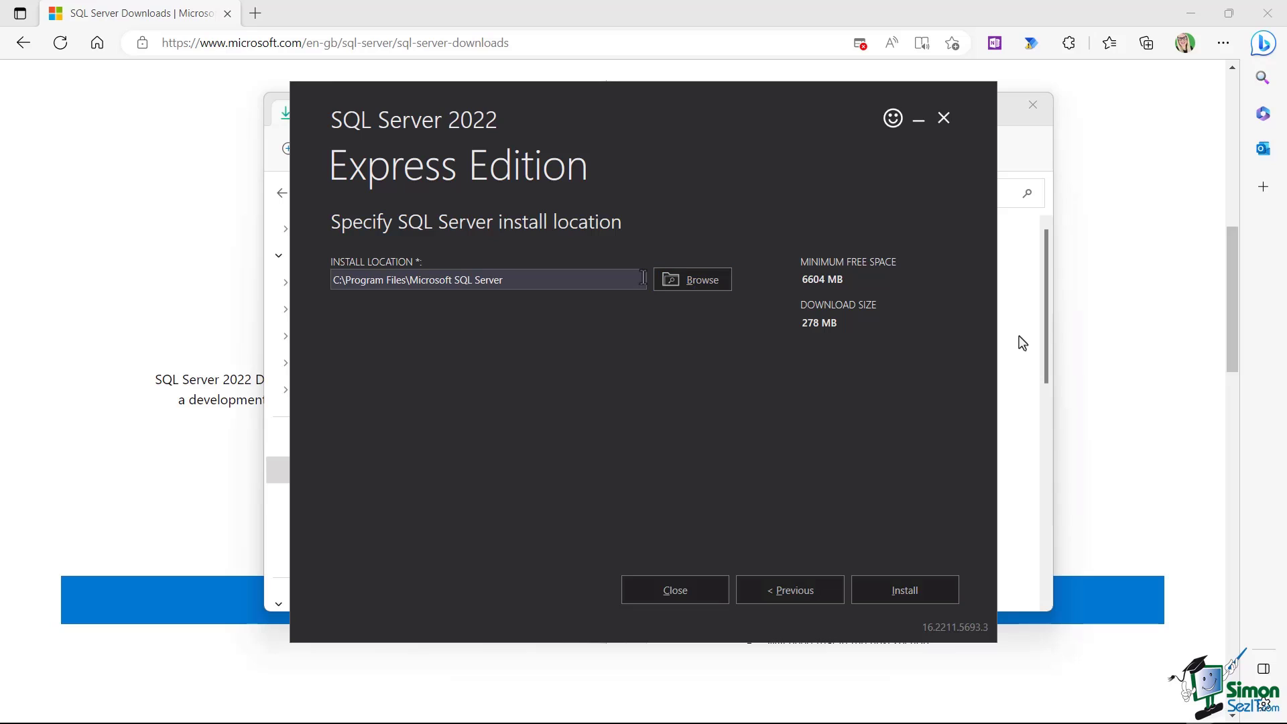
pyautogui.click(914, 594)
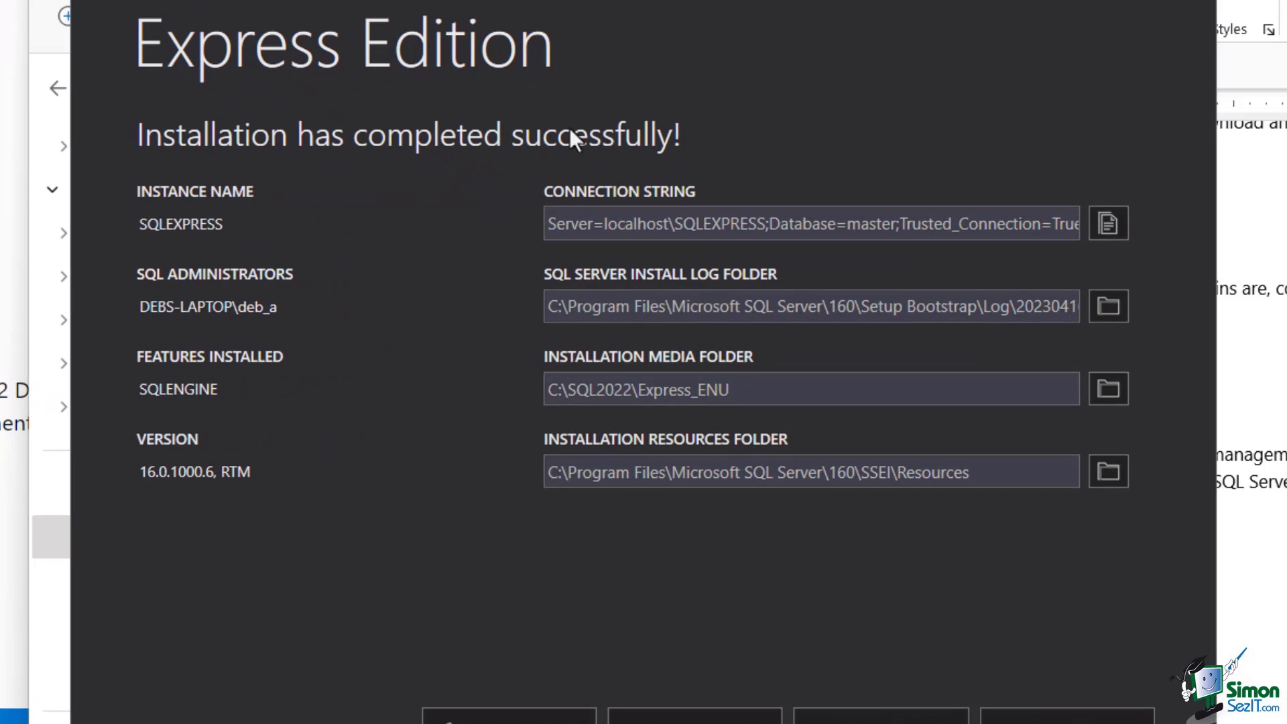
# Copy the SQLEXPRESS connection string into Notepad, minimize it, and scroll to Install SSMS
pyautogui.click(630, 231)
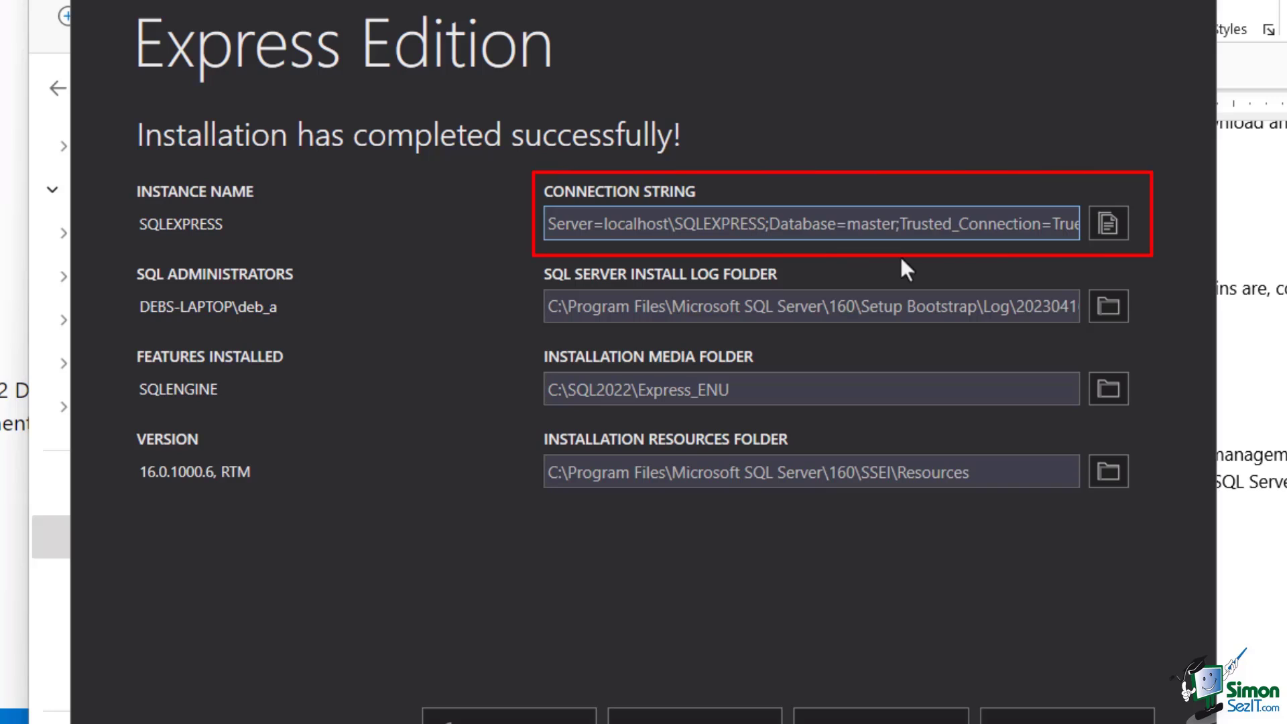
pyautogui.click(1108, 223)
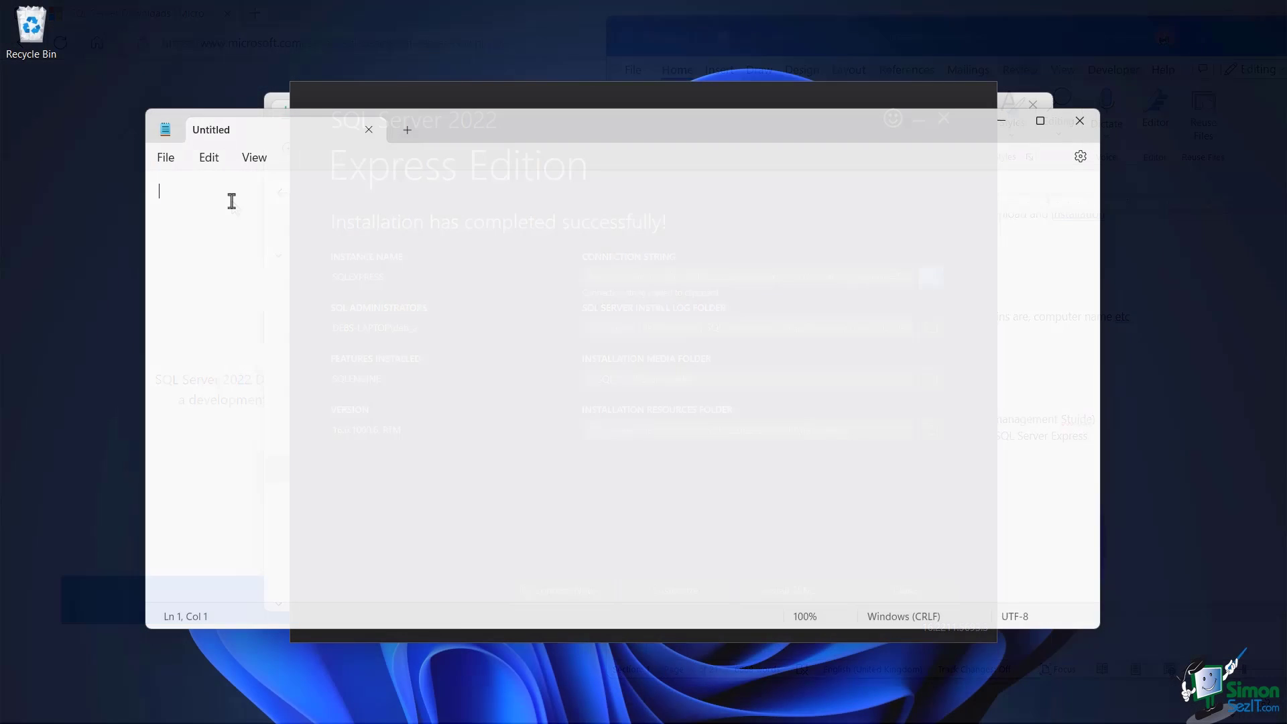
pyautogui.hotkey('ctrl', 'v')
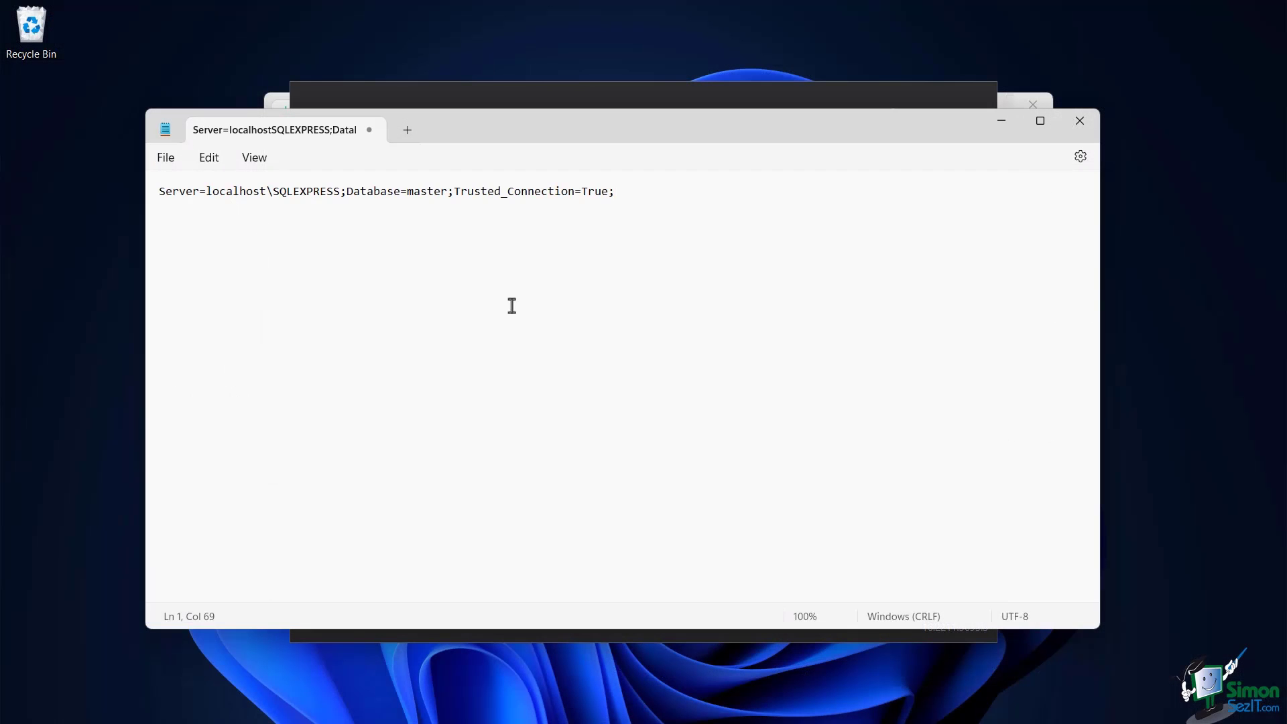
pyautogui.click(511, 305)
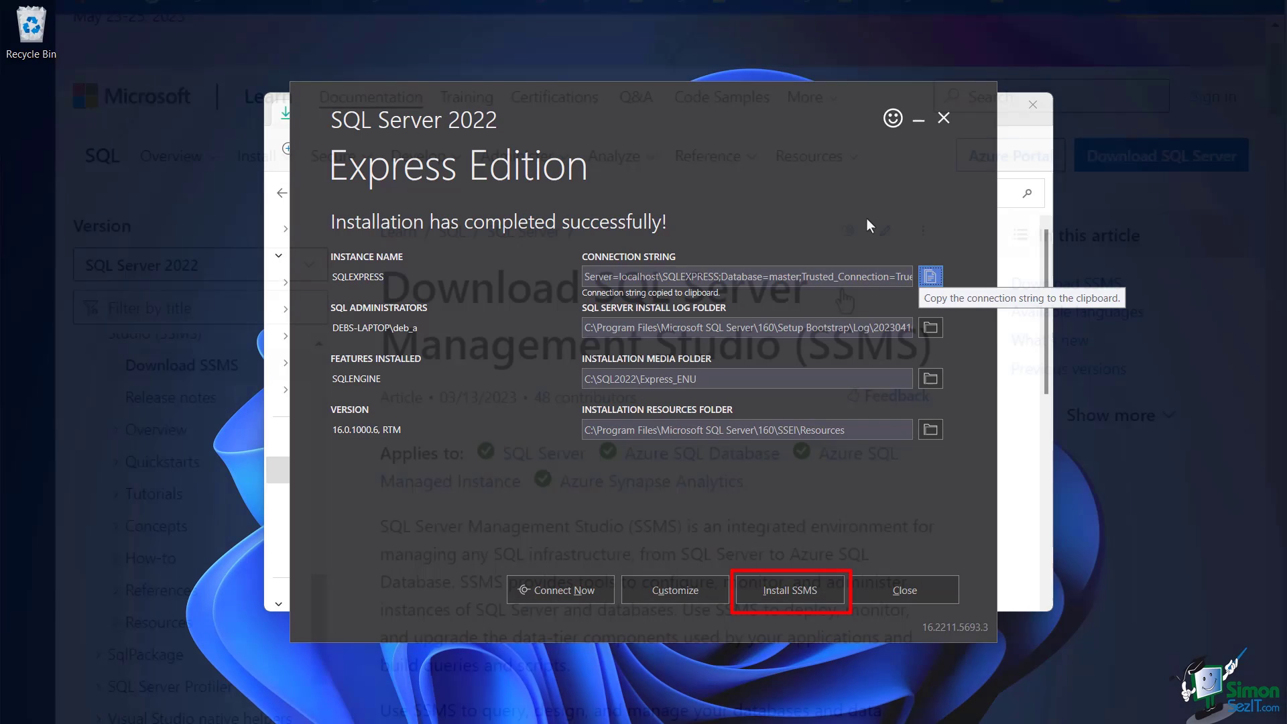
pyautogui.scroll(-9, 843, 287)
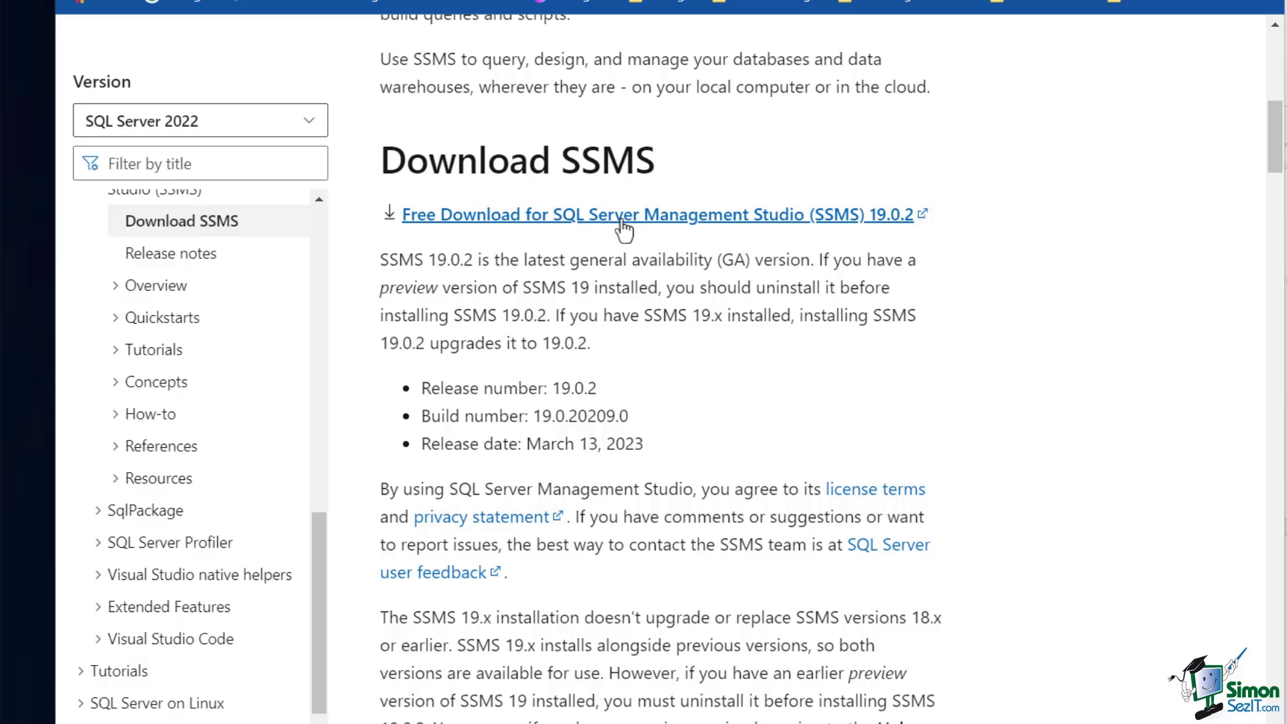
# Download SSMS 19.0.2 and run SSMS-Setup-ENU.exe from Downloads
pyautogui.click(737, 218)
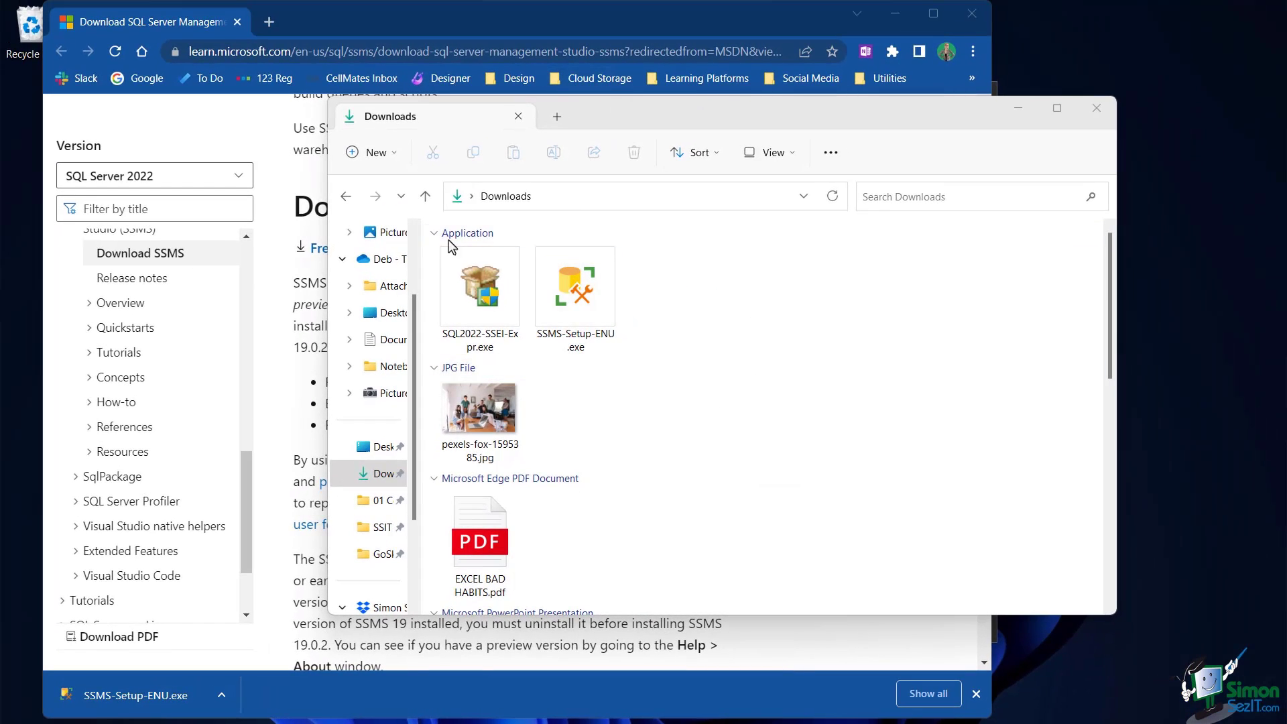
pyautogui.doubleClick(580, 288)
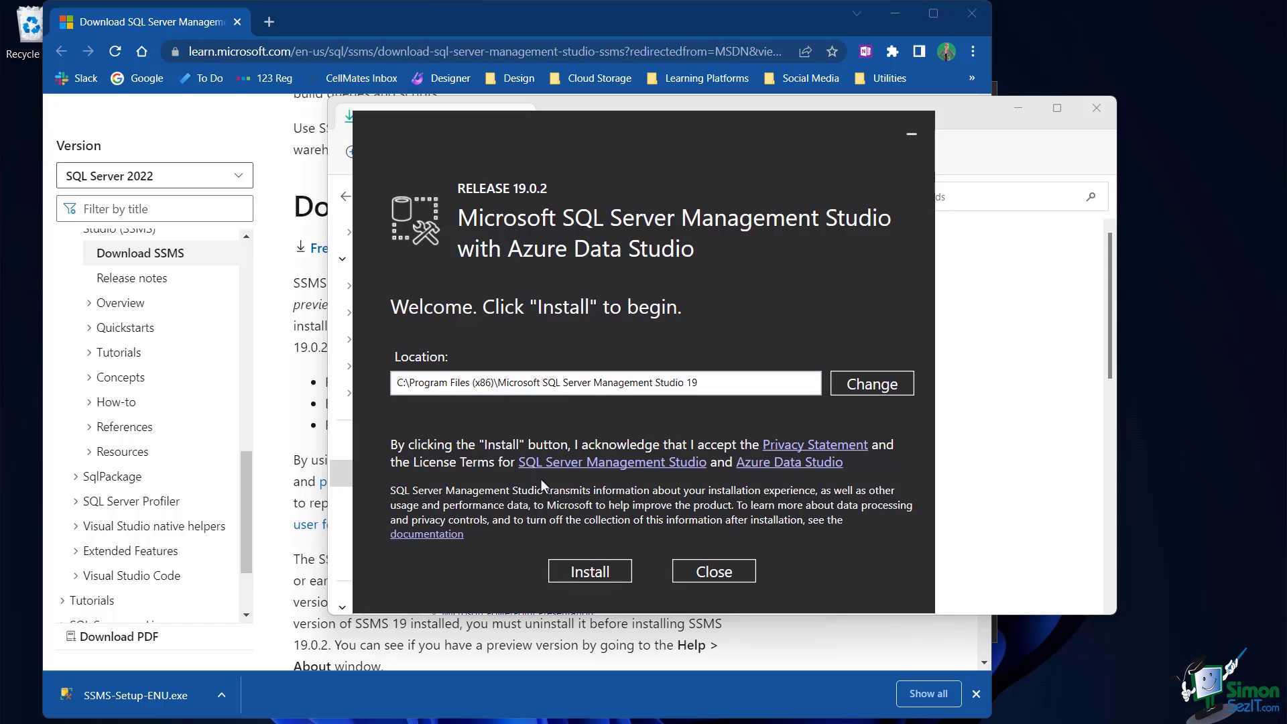
# Install SSMS 19.0.2 to the default location and close the completed setup
pyautogui.click(574, 572)
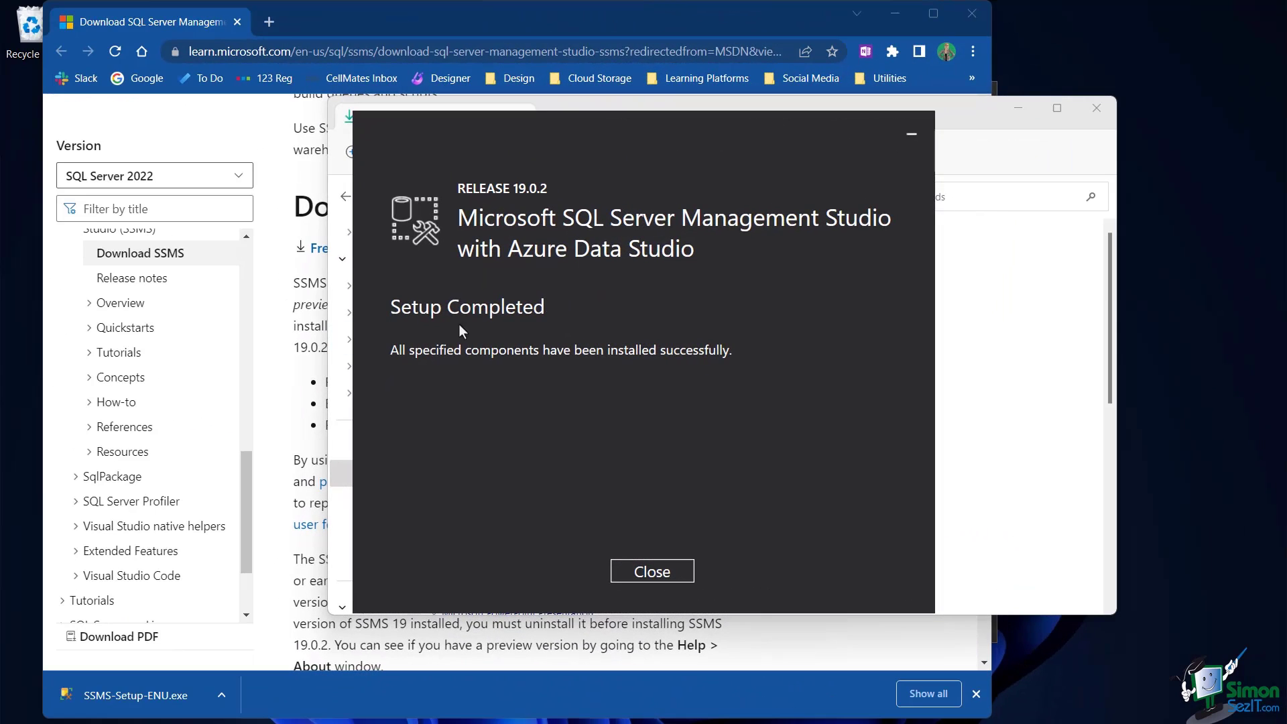
pyautogui.click(649, 574)
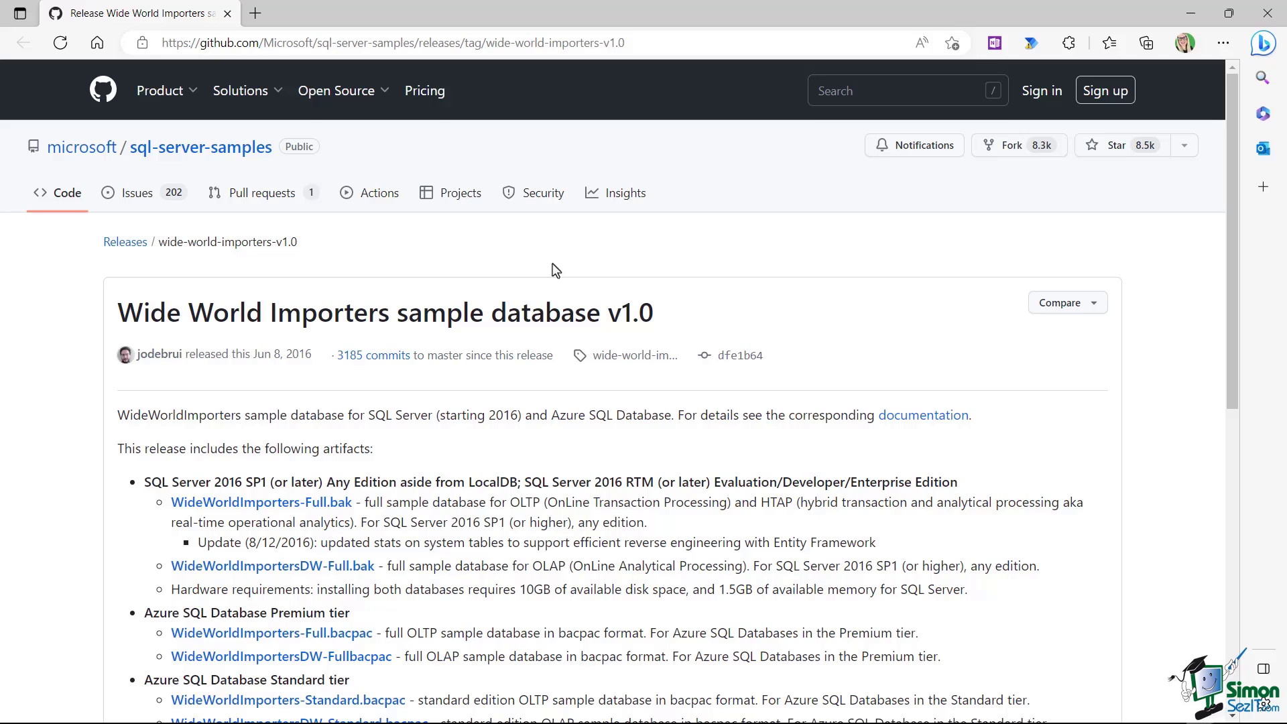
# Download WideWorldImportersDW-Full.bak from the Wide World Importers v1.0 release page
pyautogui.moveTo(160, 44); pyautogui.dragTo(495, 47)
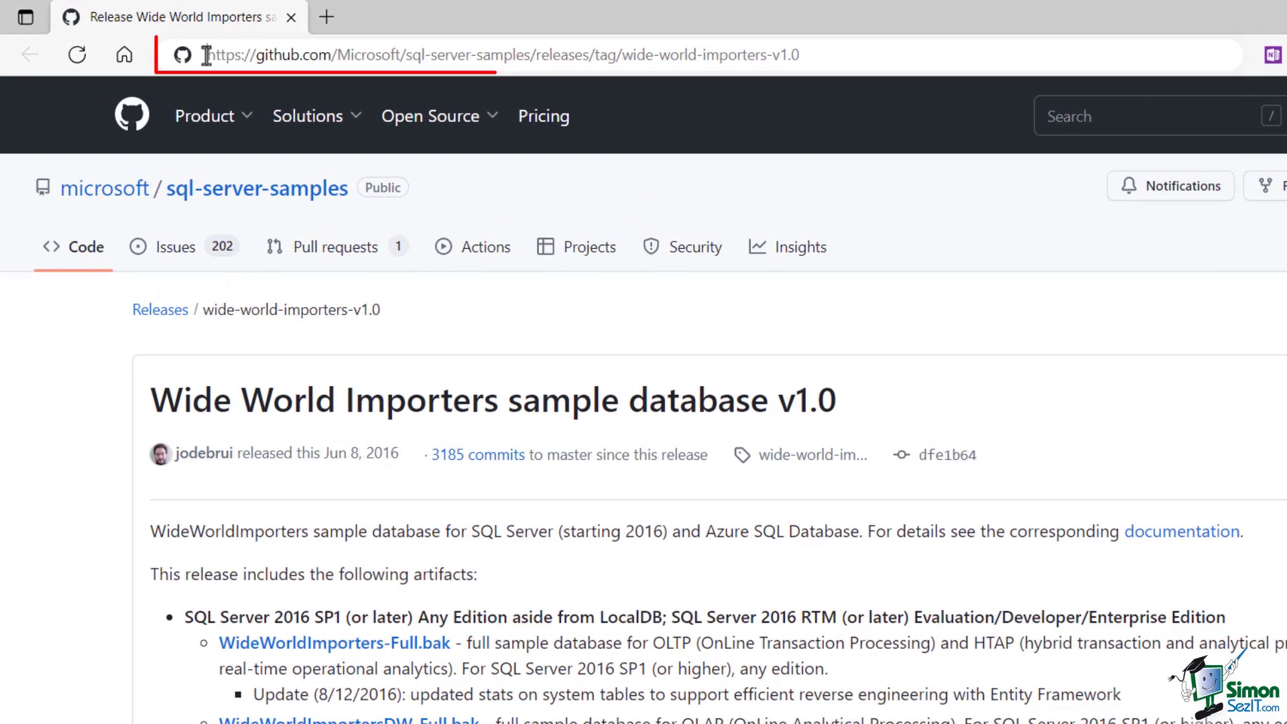
pyautogui.moveTo(634, 59); pyautogui.dragTo(825, 53)
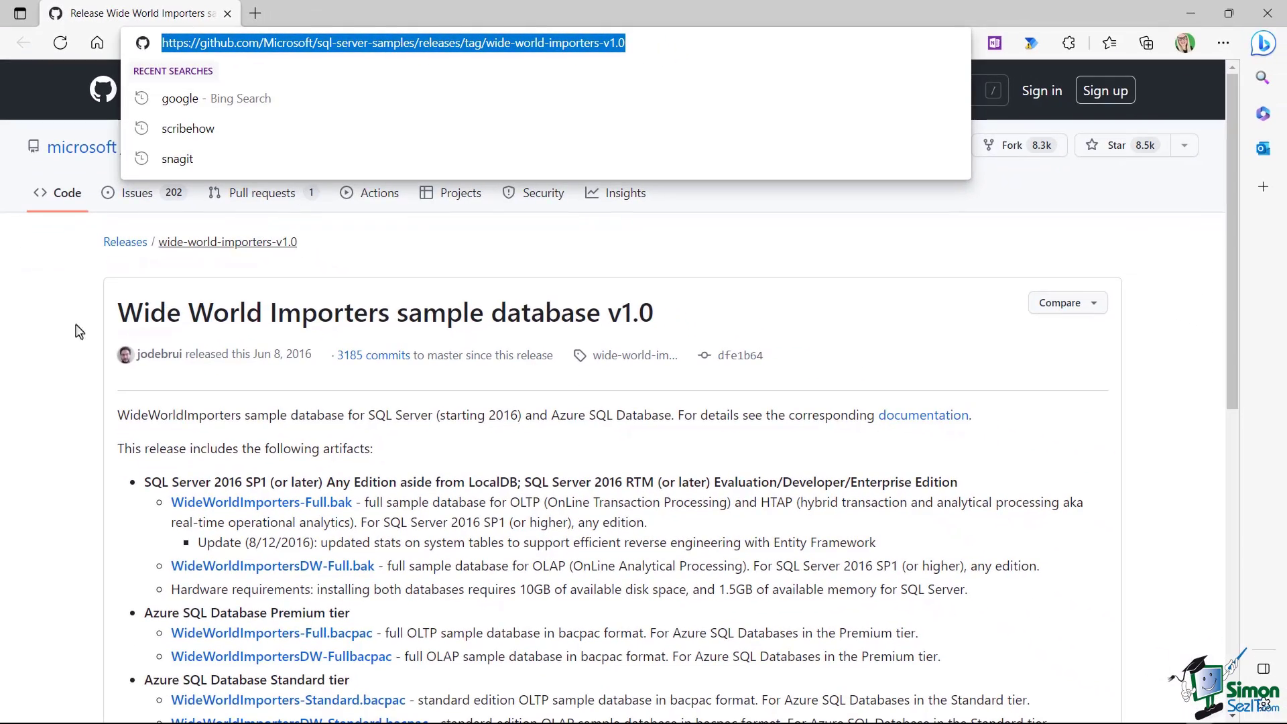
pyautogui.click(75, 373)
pyautogui.scroll(-3, 427, 389)
pyautogui.scroll(-2, 426, 387)
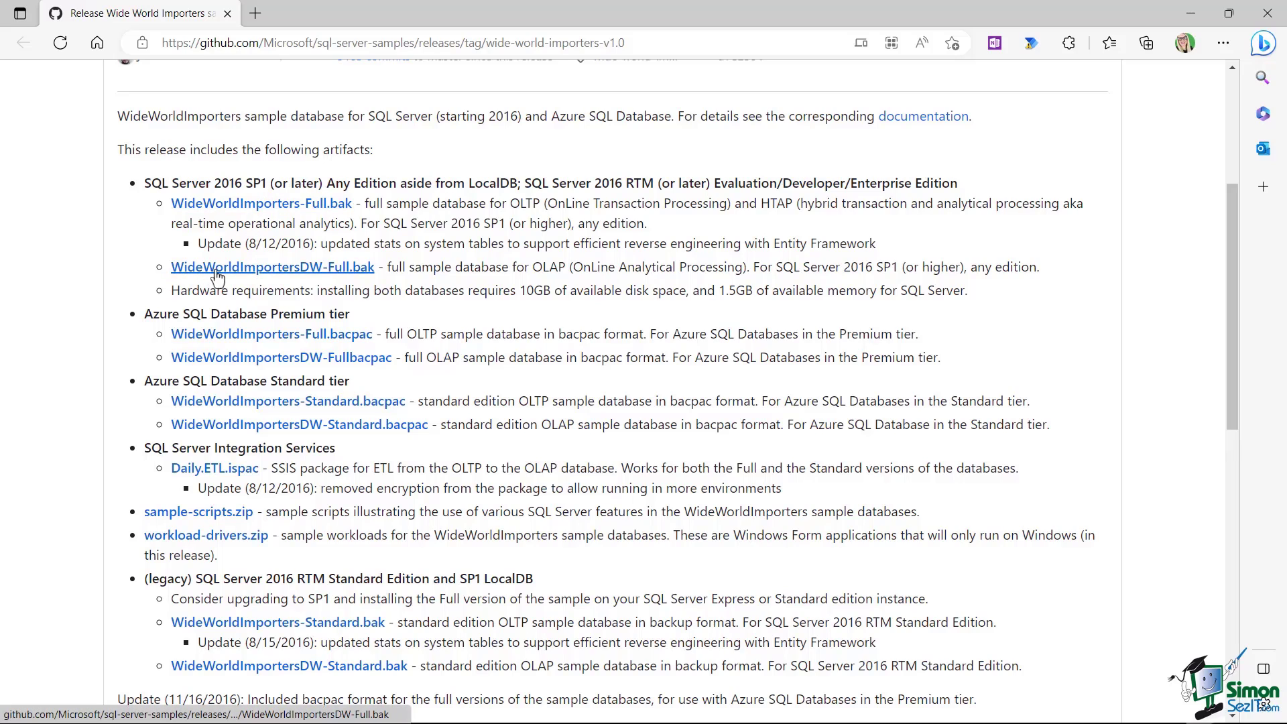
pyautogui.click(322, 275)
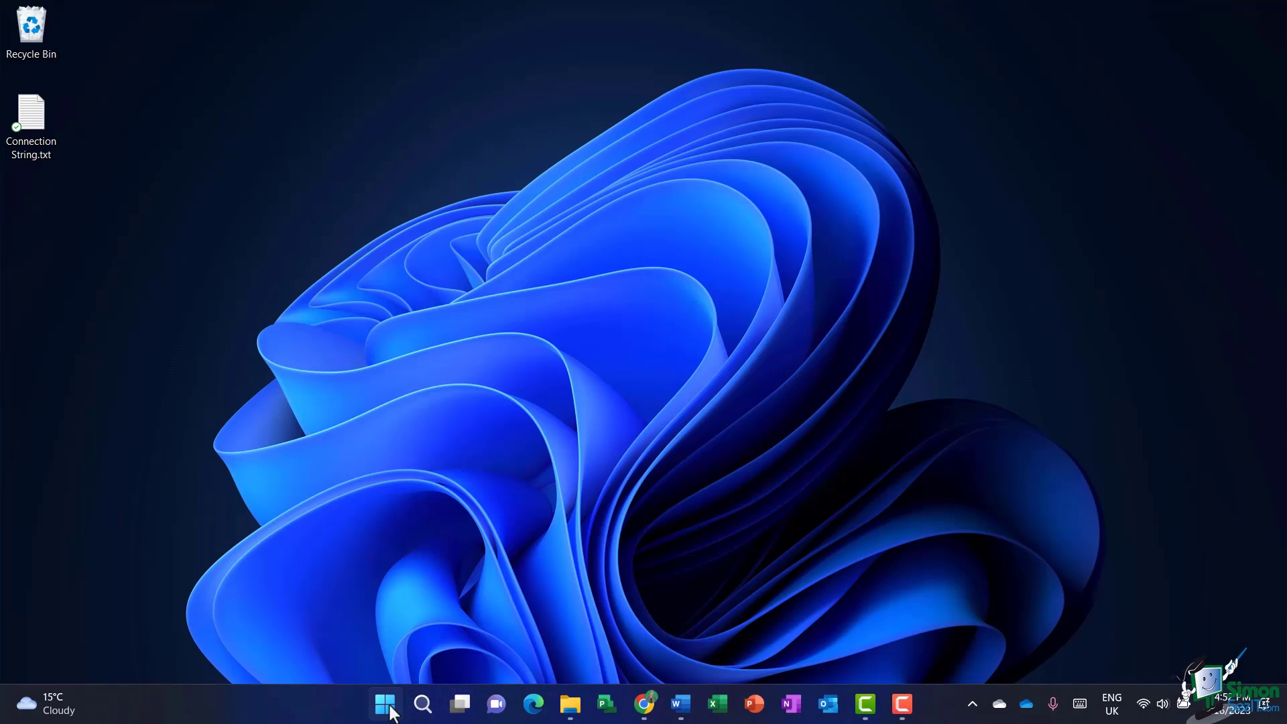
# Run SQL Server Management Studio 19 as administrator from the Start menu's recently added apps
pyautogui.click(388, 706)
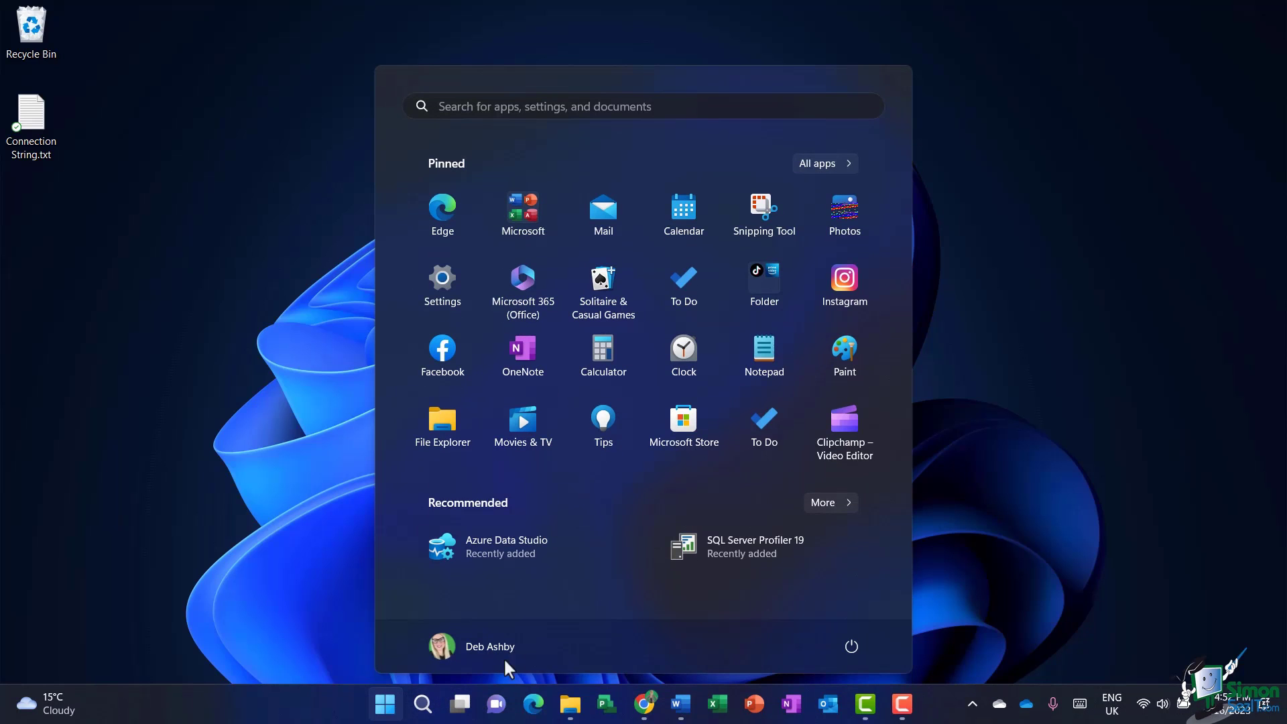
pyautogui.click(829, 501)
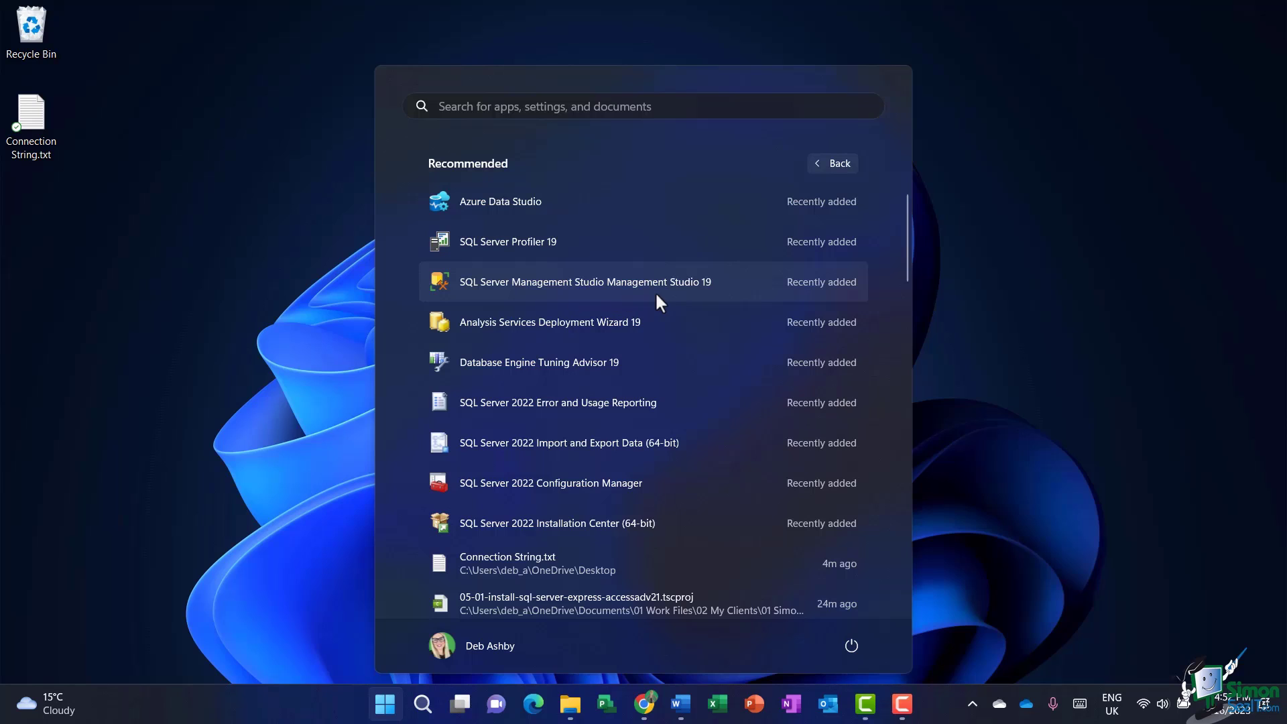
pyautogui.rightClick(717, 284)
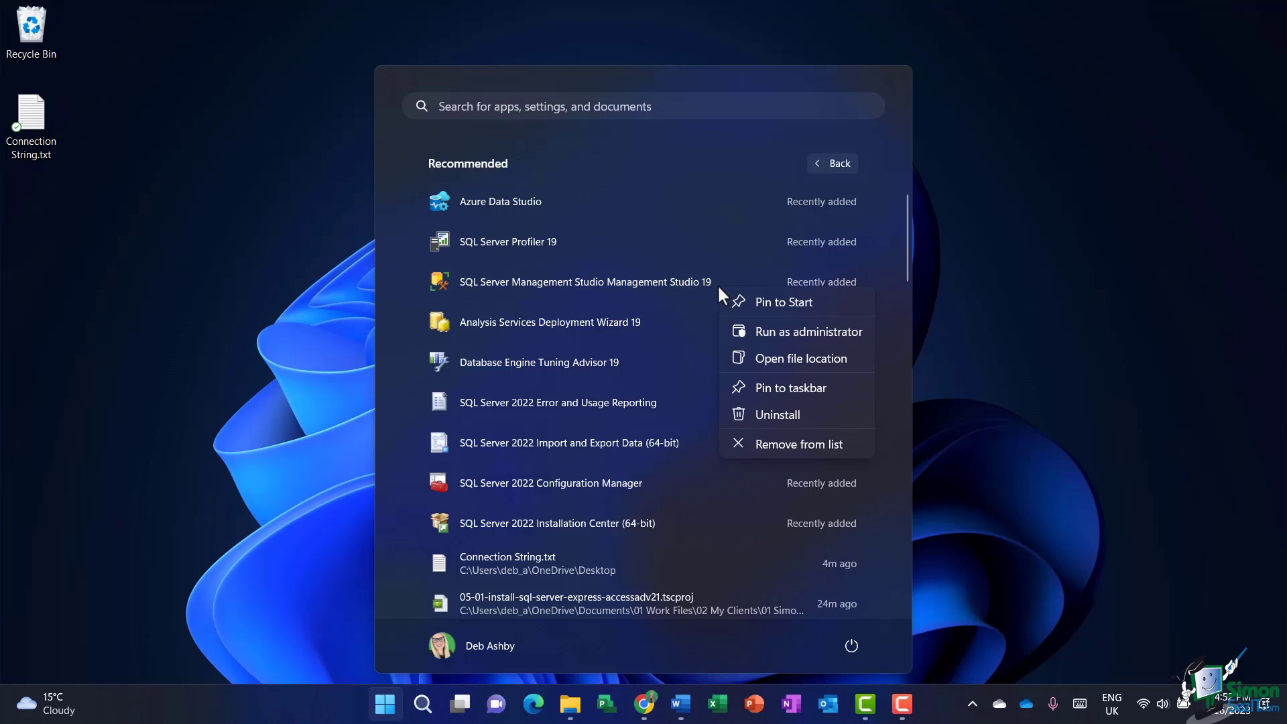
pyautogui.click(775, 335)
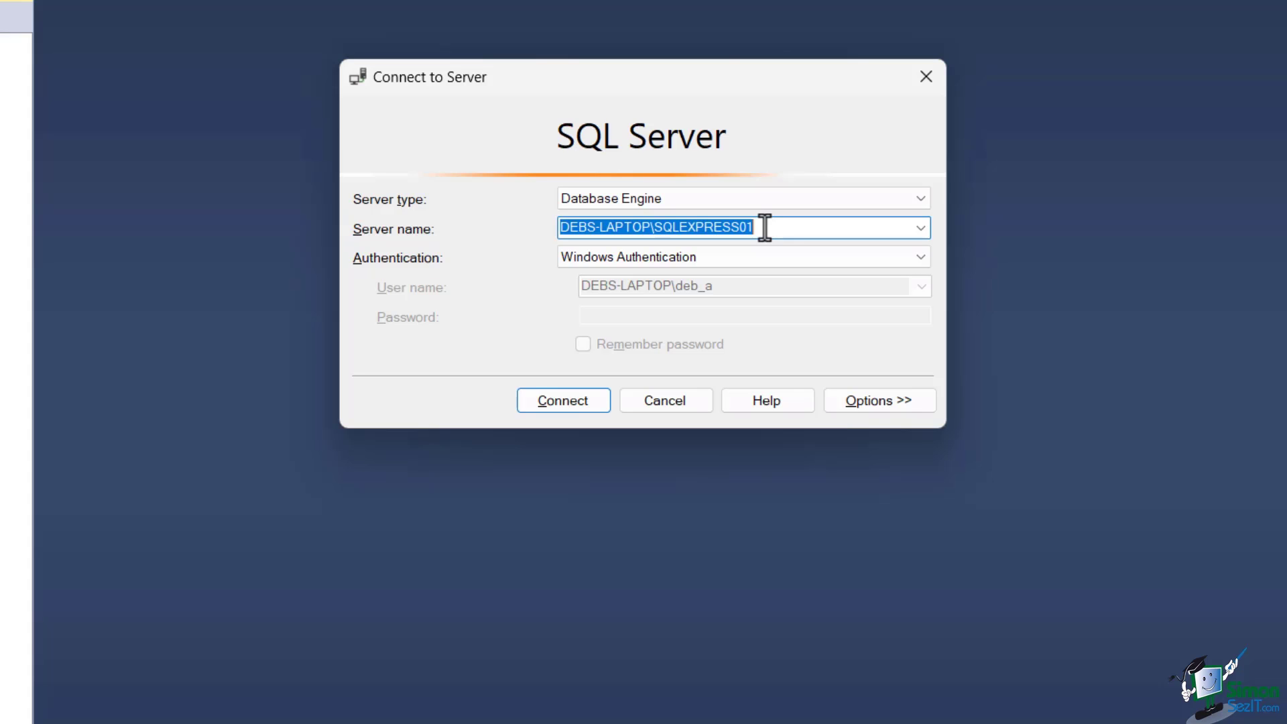
# Connect to SQLEXPRESS01 and expand its Databases folder, briefly opening System Databases
pyautogui.click(563, 407)
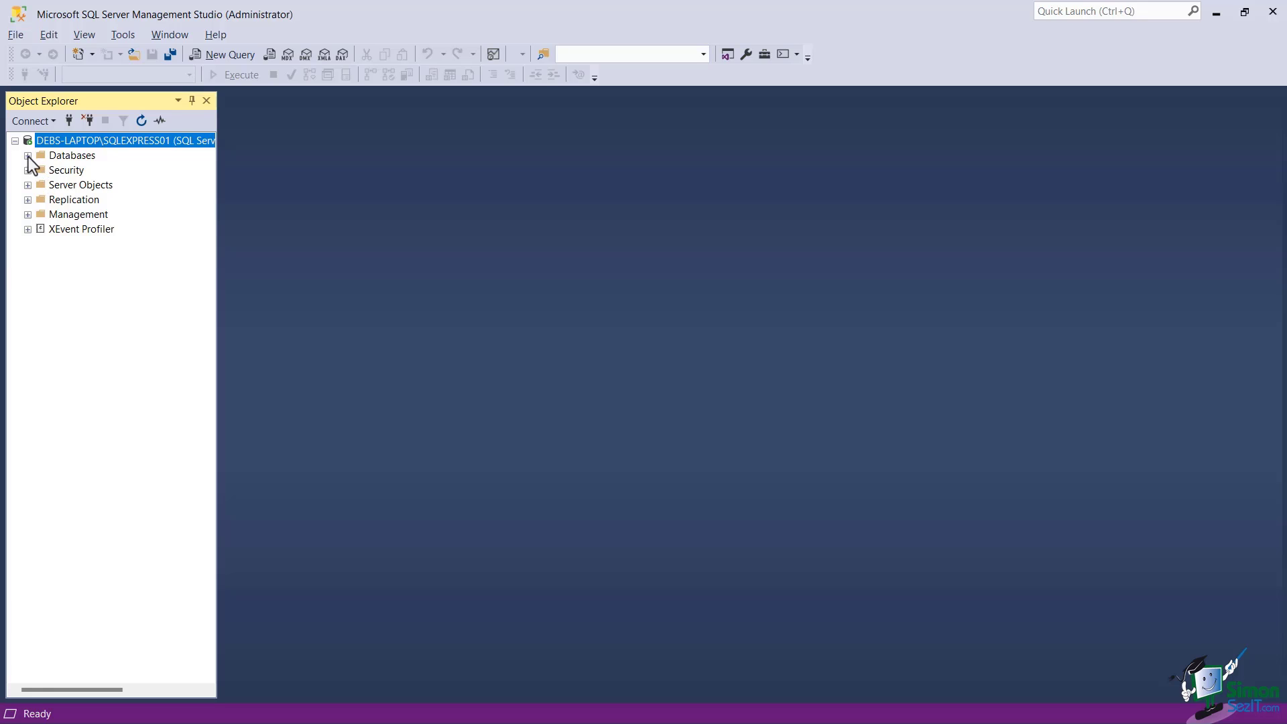
pyautogui.click(28, 156)
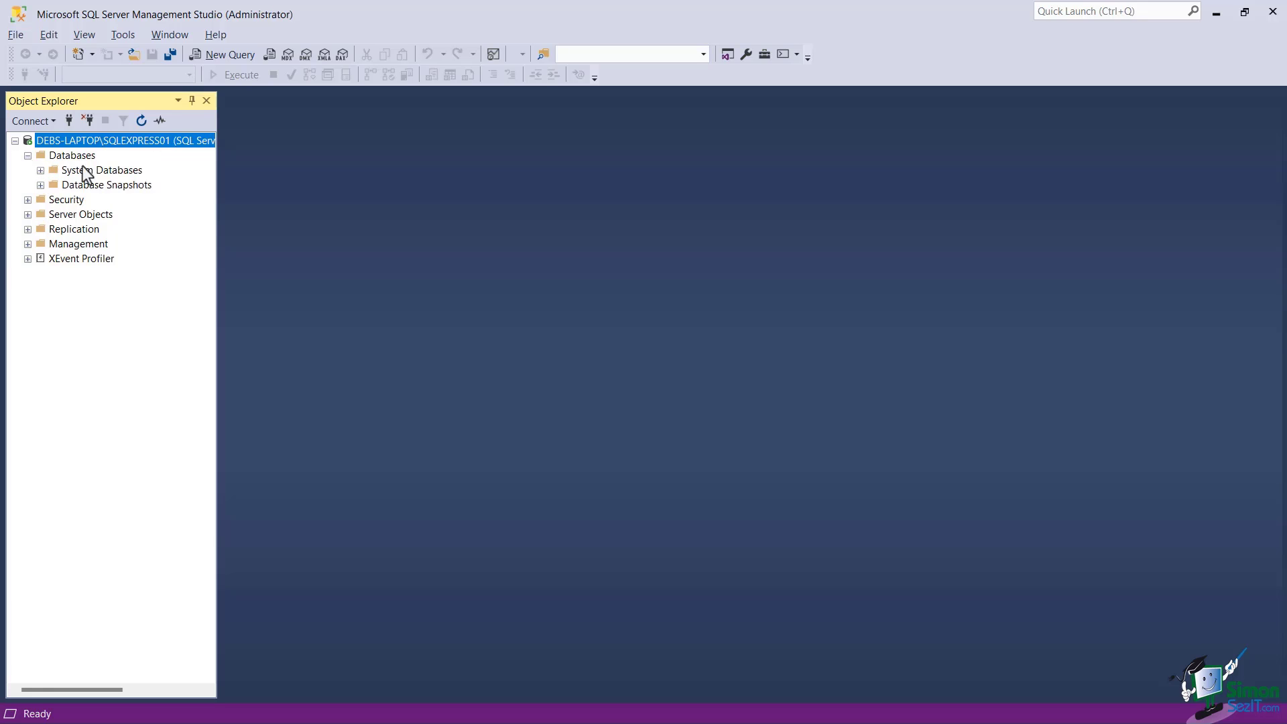
pyautogui.click(41, 170)
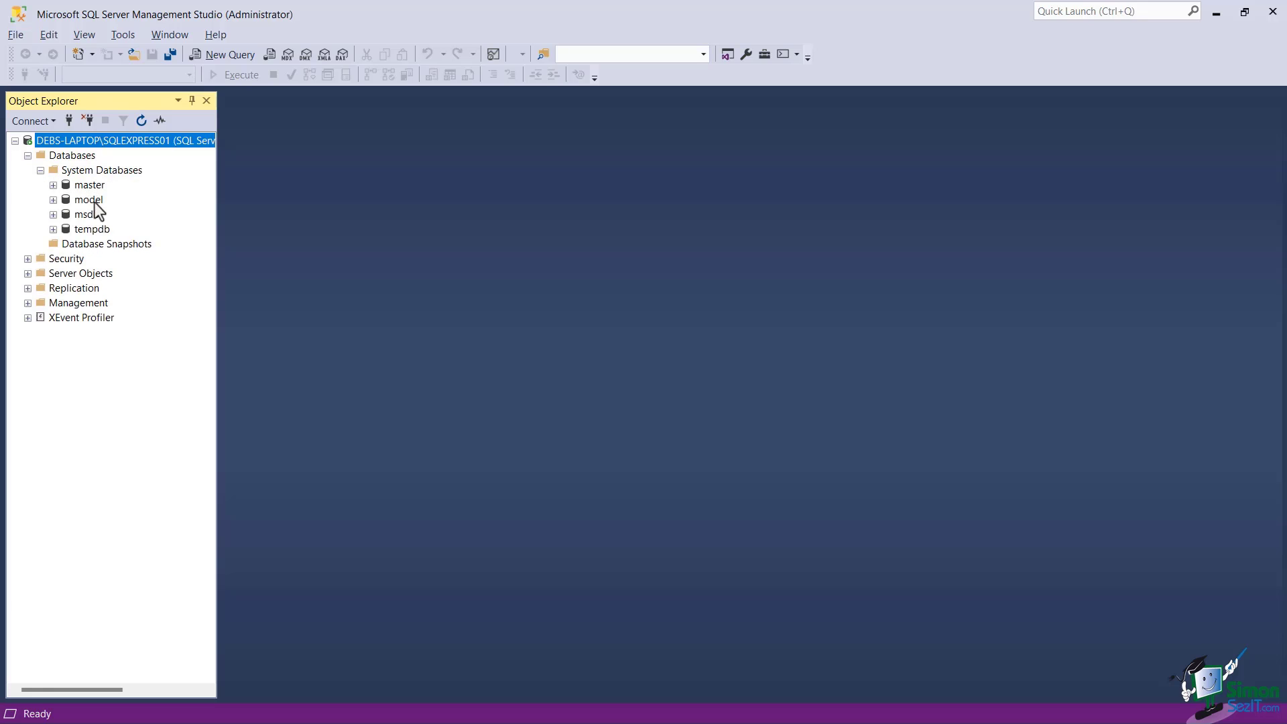
pyautogui.click(41, 170)
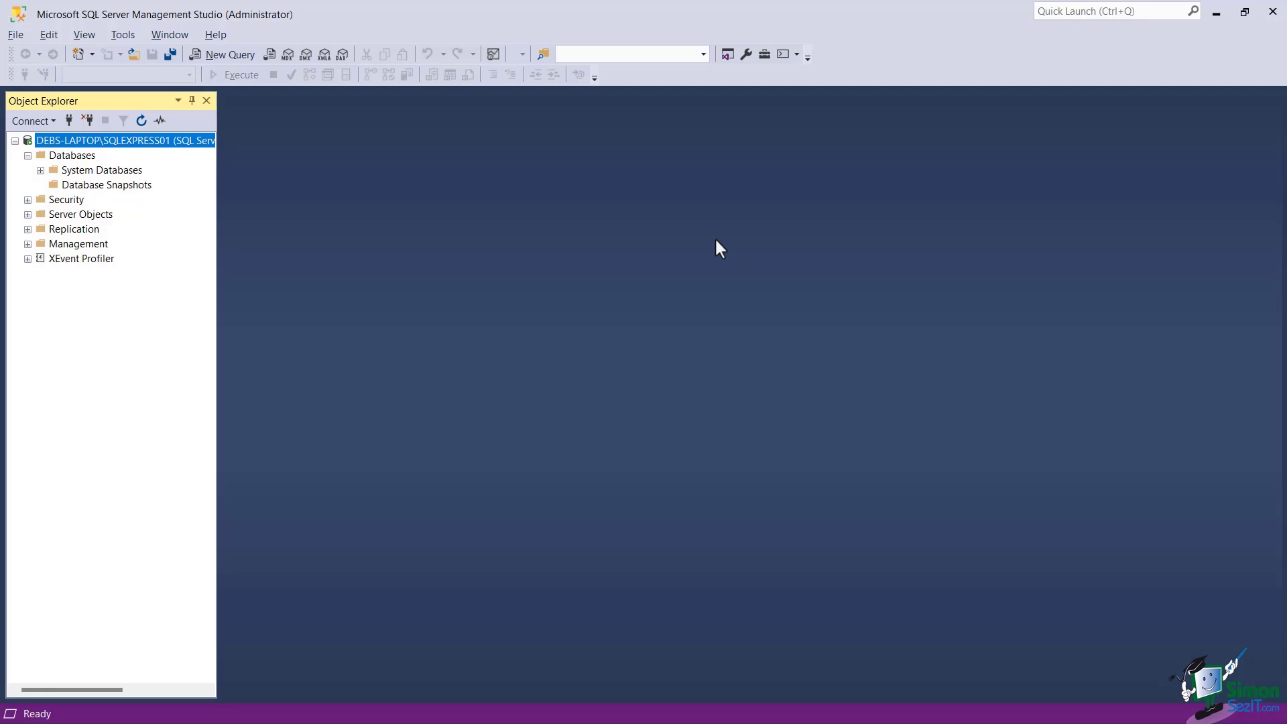
# Start a database restore from a Device source and add a backup file
pyautogui.rightClick(76, 157)
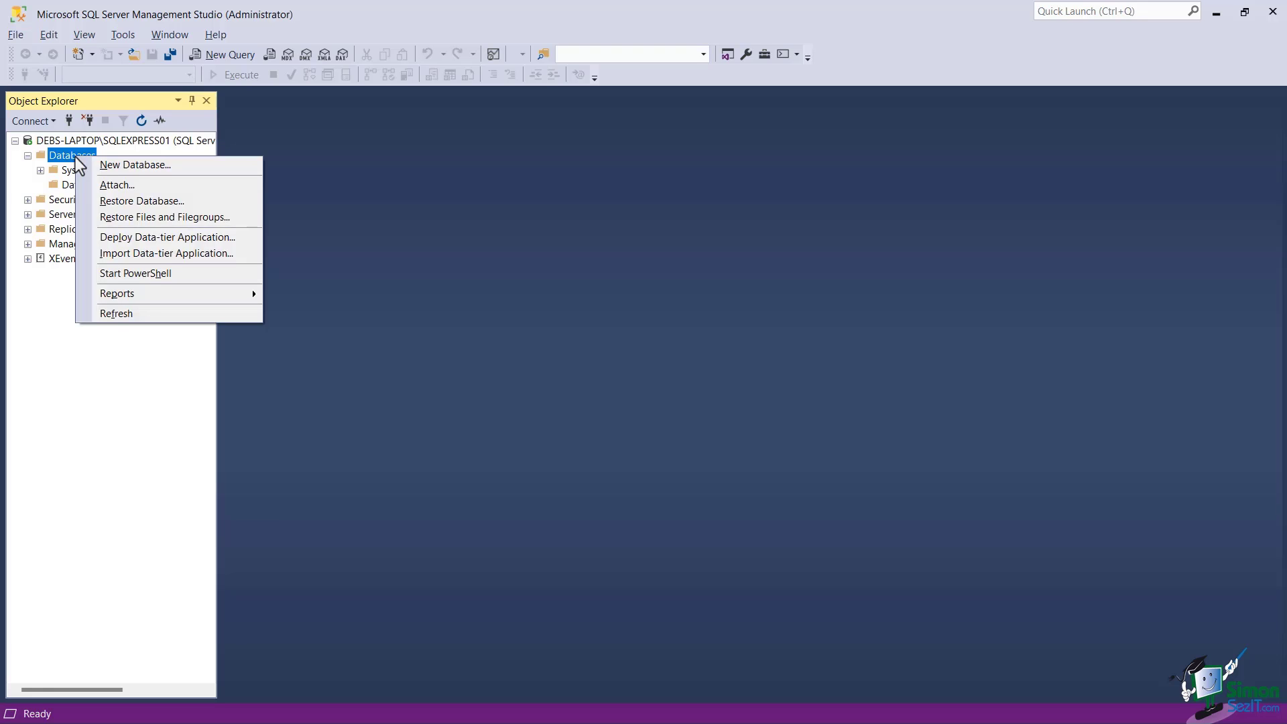
pyautogui.click(126, 203)
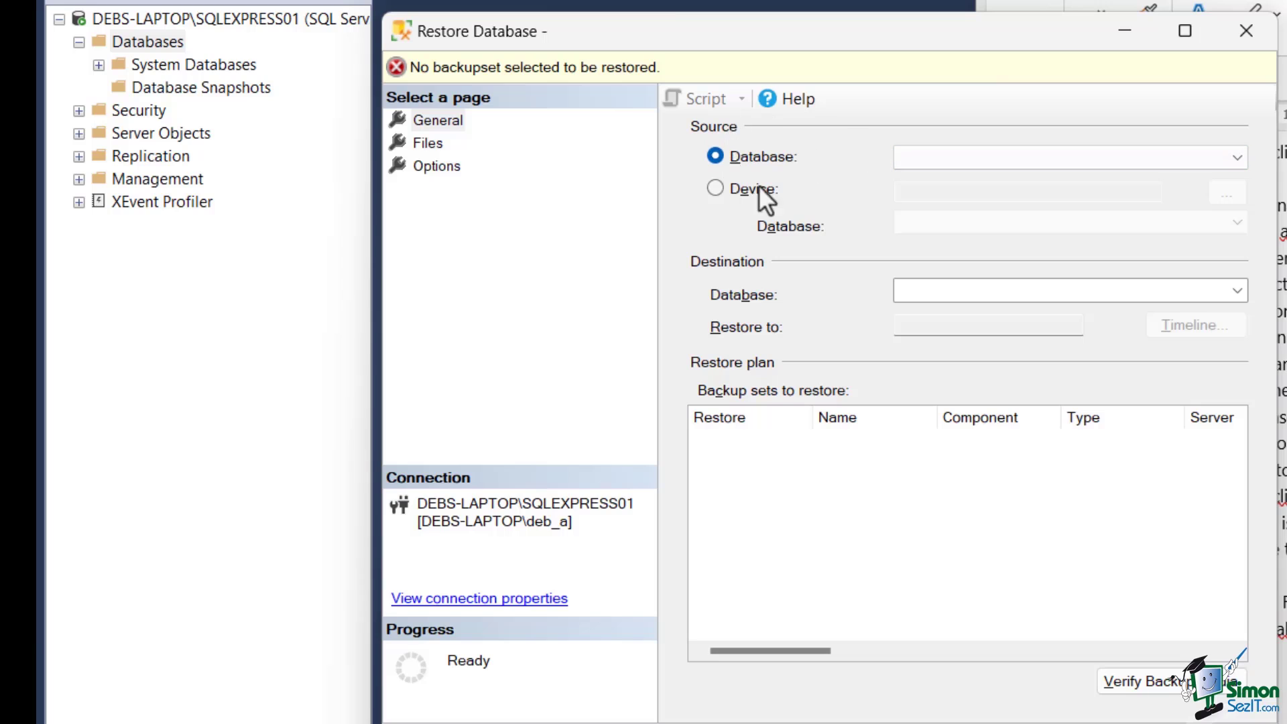
pyautogui.click(716, 189)
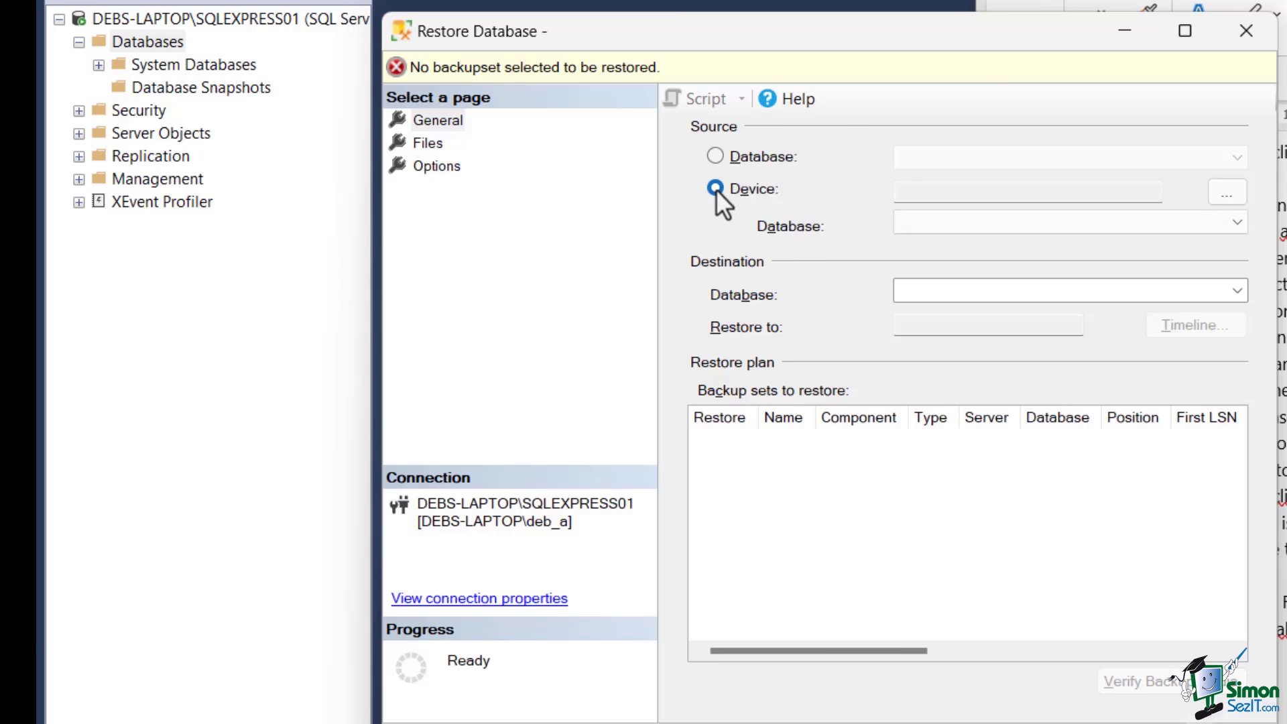
pyautogui.click(1236, 187)
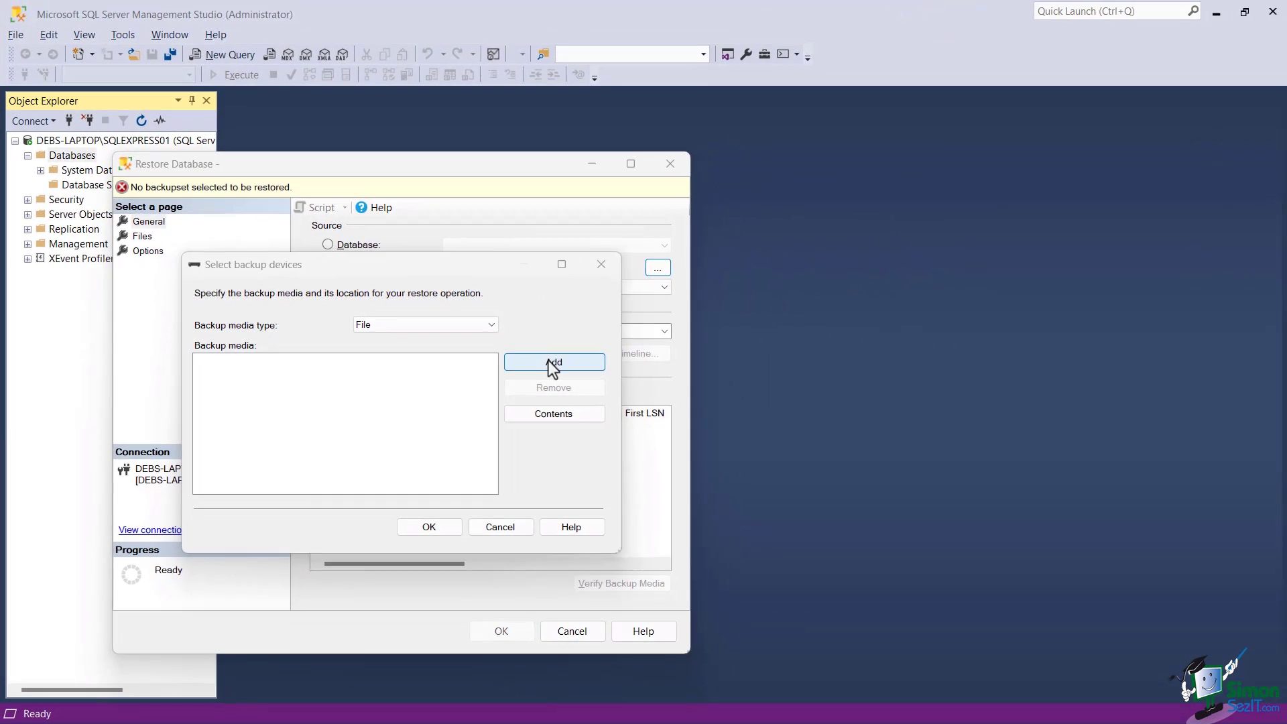
pyautogui.click(553, 362)
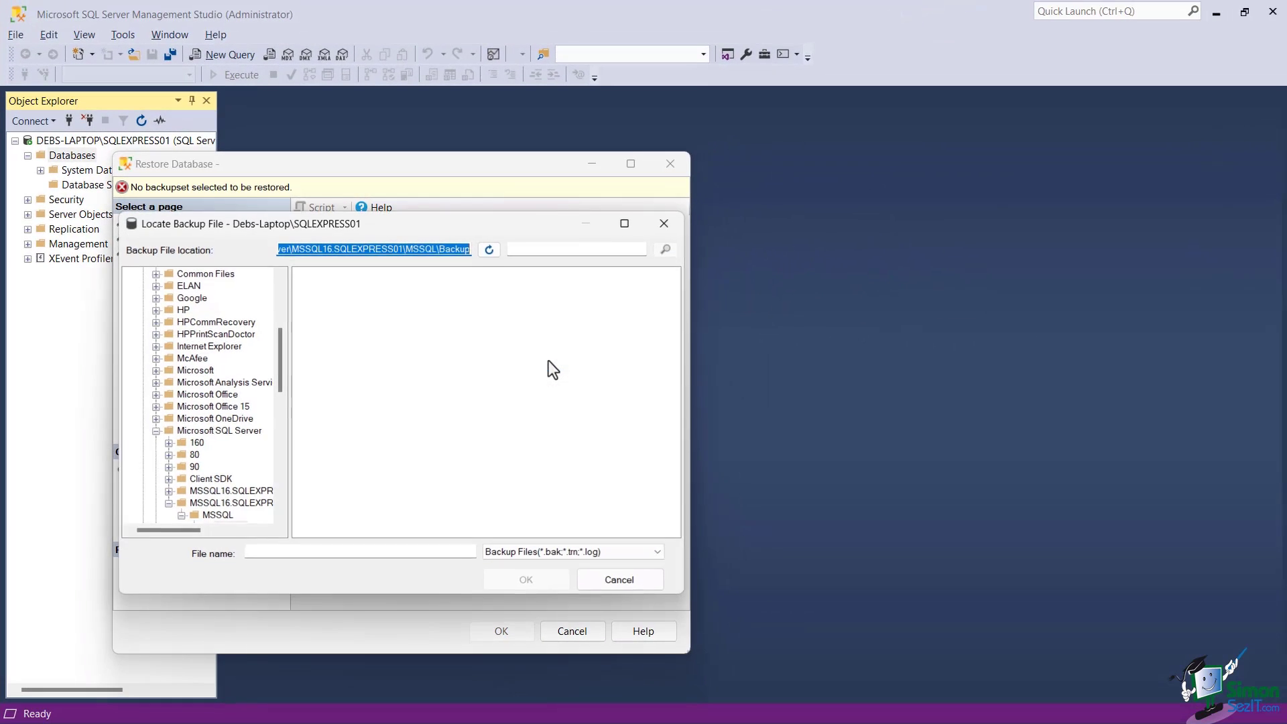
pyautogui.moveTo(280, 354); pyautogui.dragTo(280, 291)
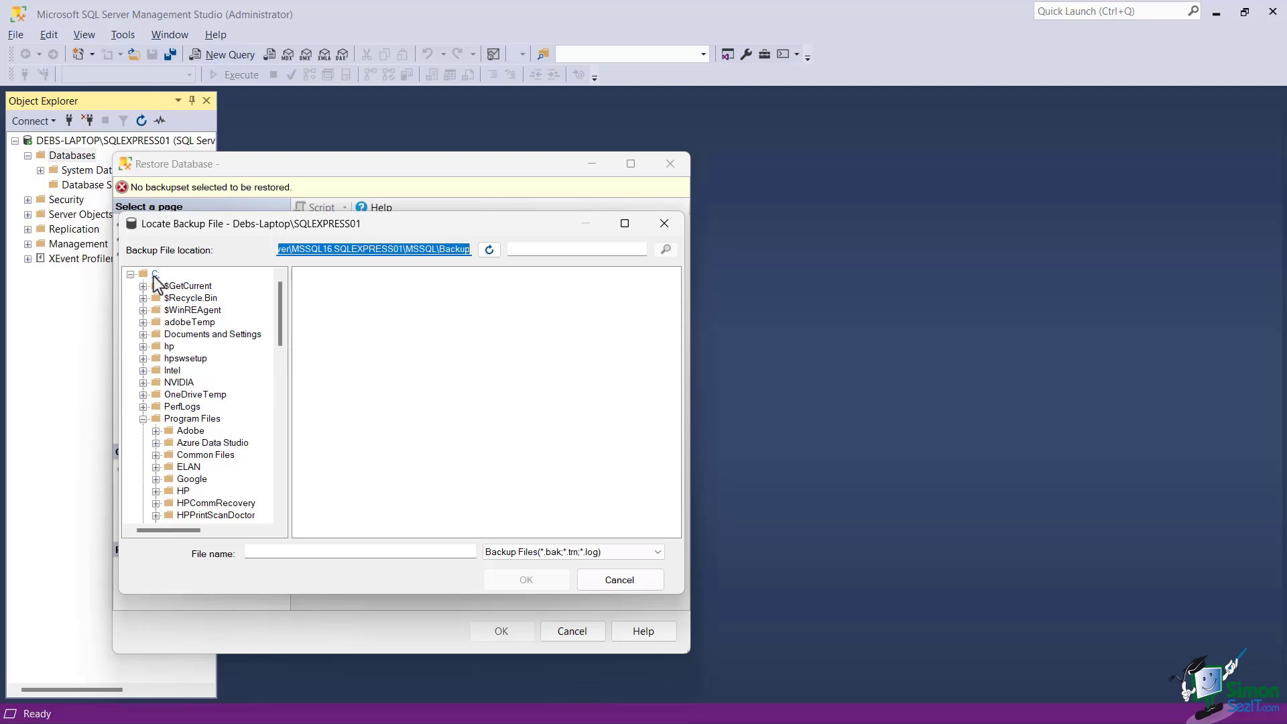
pyautogui.moveTo(282, 331); pyautogui.dragTo(298, 300)
# Pick C:\Users\WideWorldImportersDW-Full.bak and restore the WideWorldImportersDW database from it
pyautogui.click(143, 406)
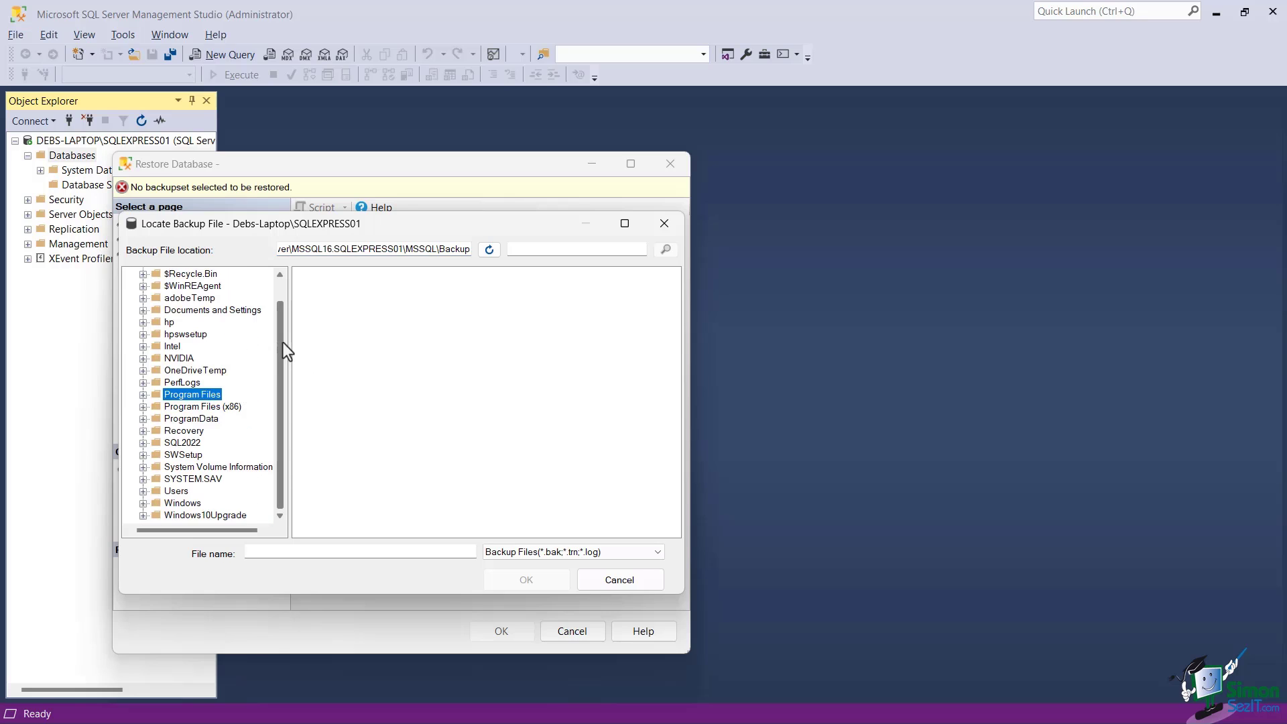
pyautogui.click(143, 491)
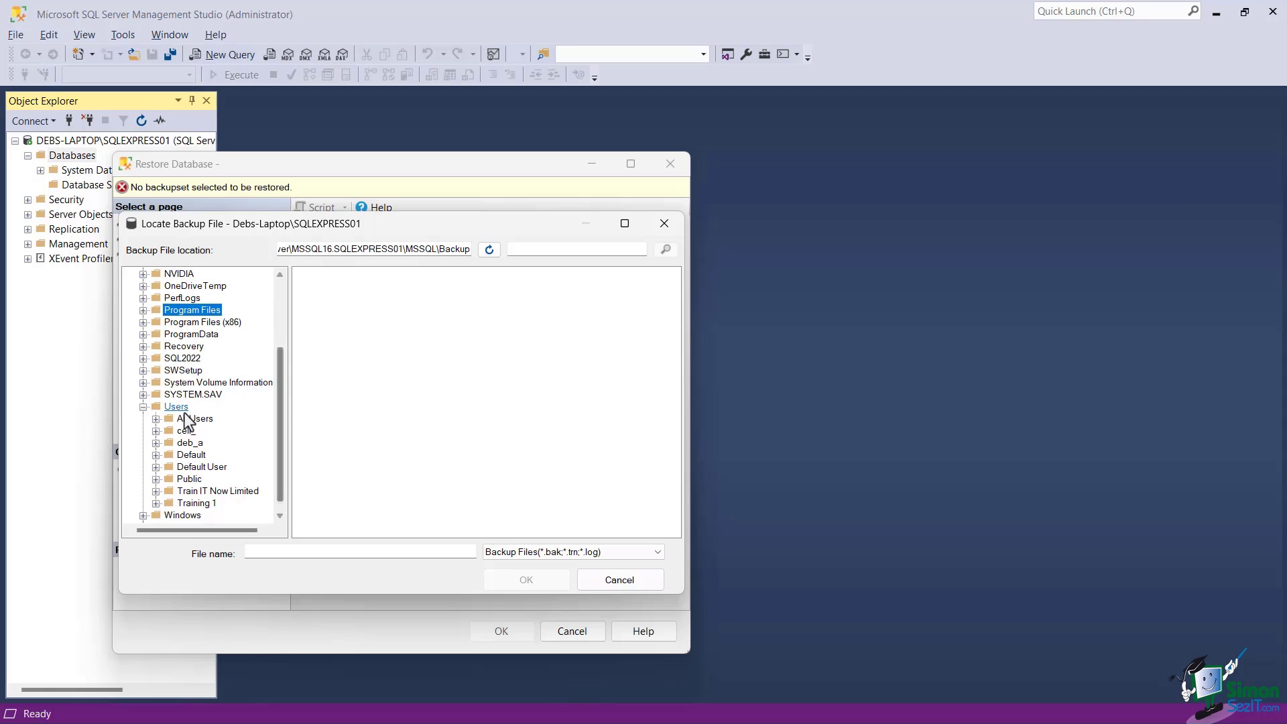
pyautogui.click(182, 407)
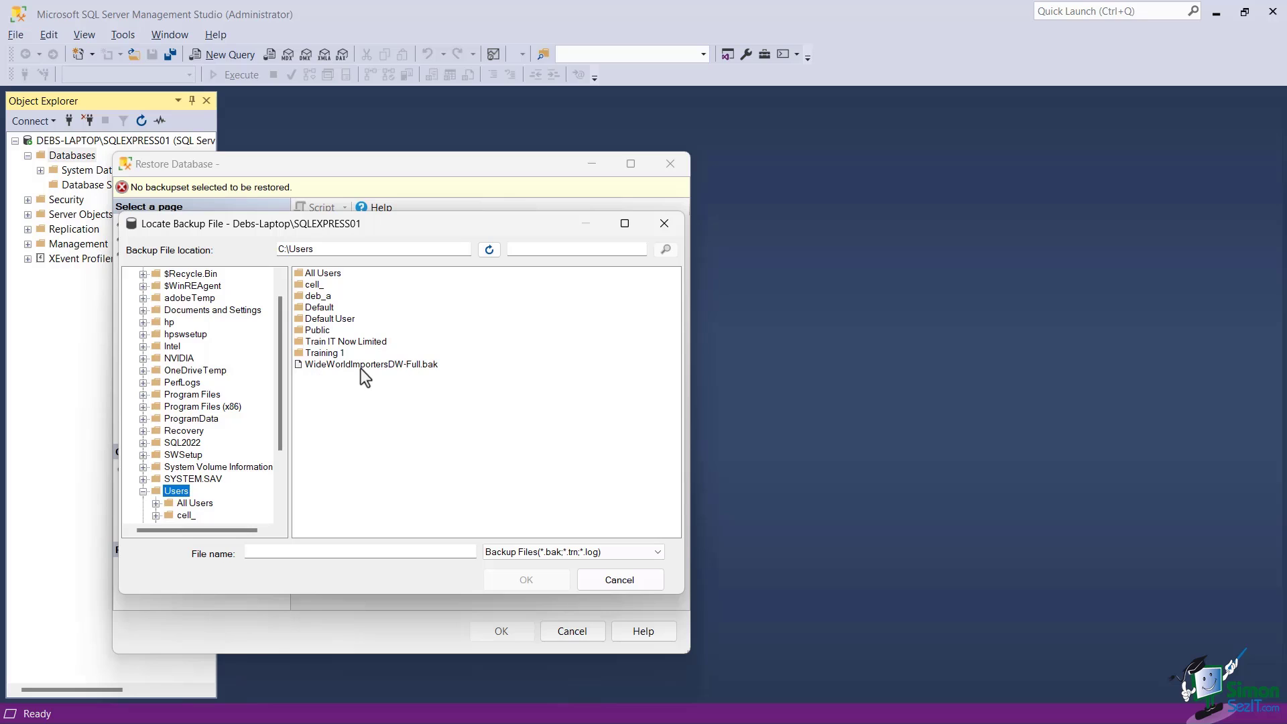
pyautogui.click(408, 366)
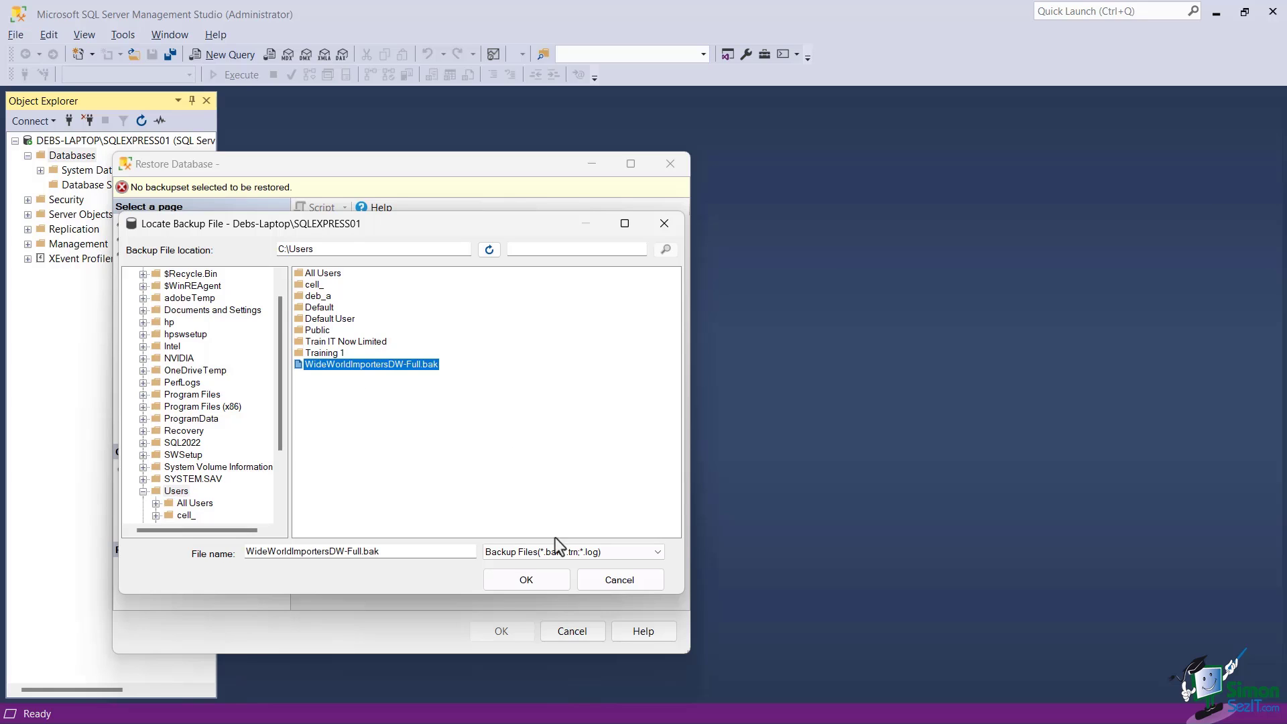
pyautogui.click(522, 582)
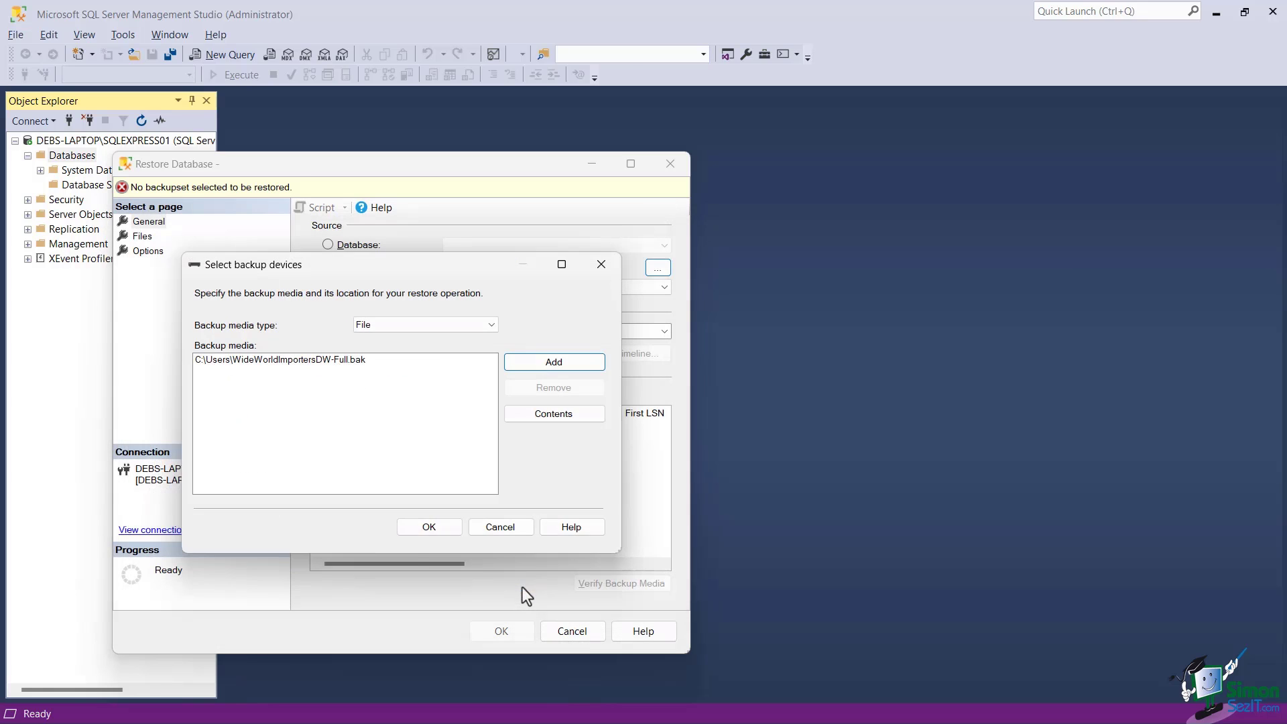
pyautogui.click(417, 527)
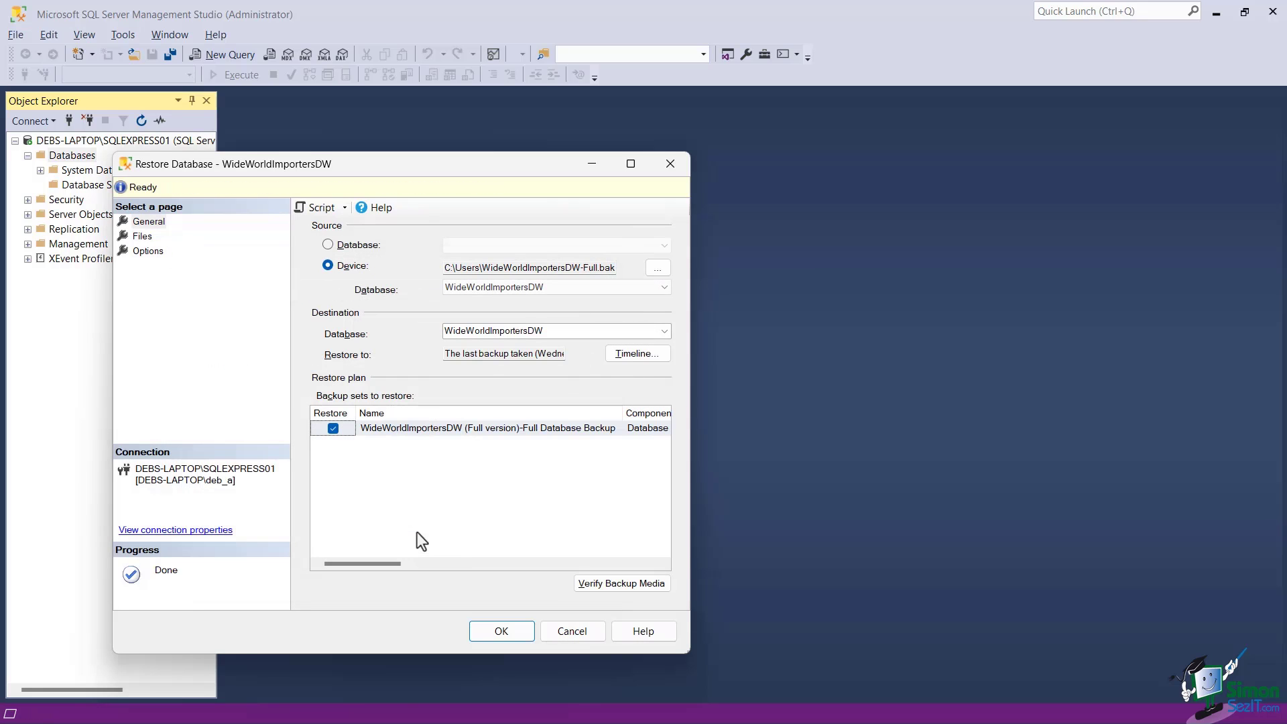
pyautogui.click(502, 631)
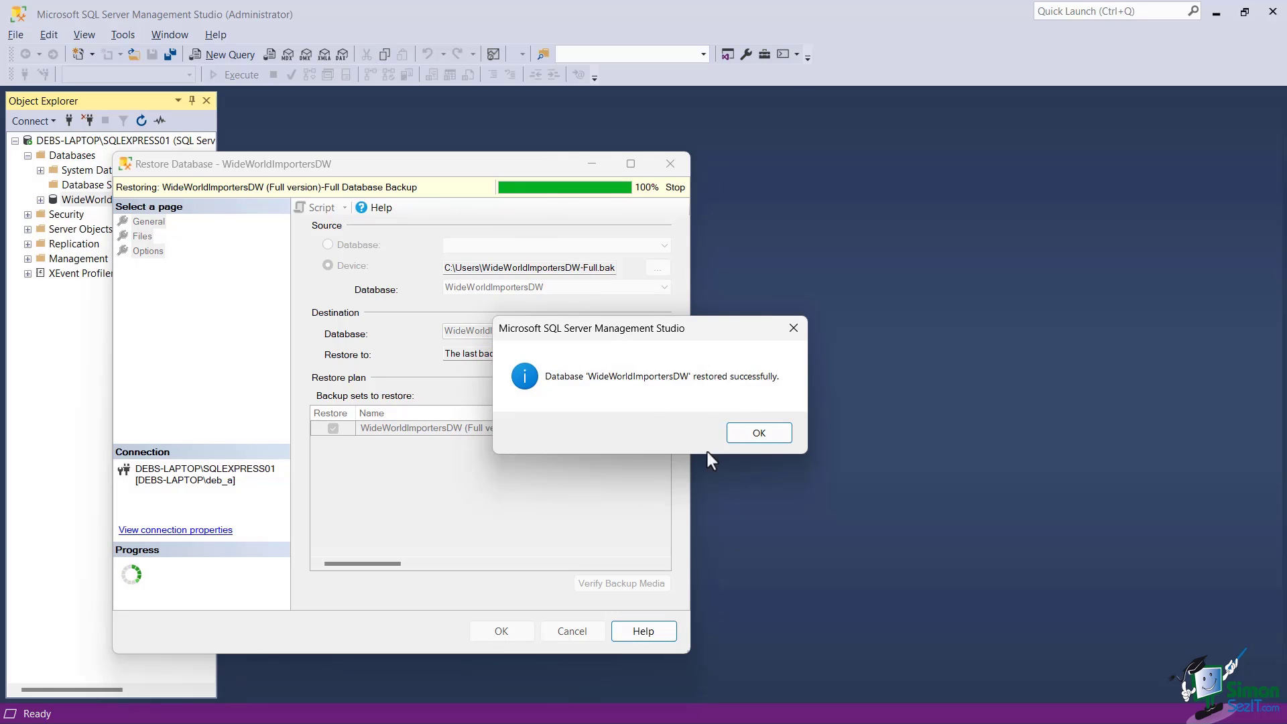
# Dismiss the restore success message and expand WideWorldImportersDW's Tables list
pyautogui.click(760, 433)
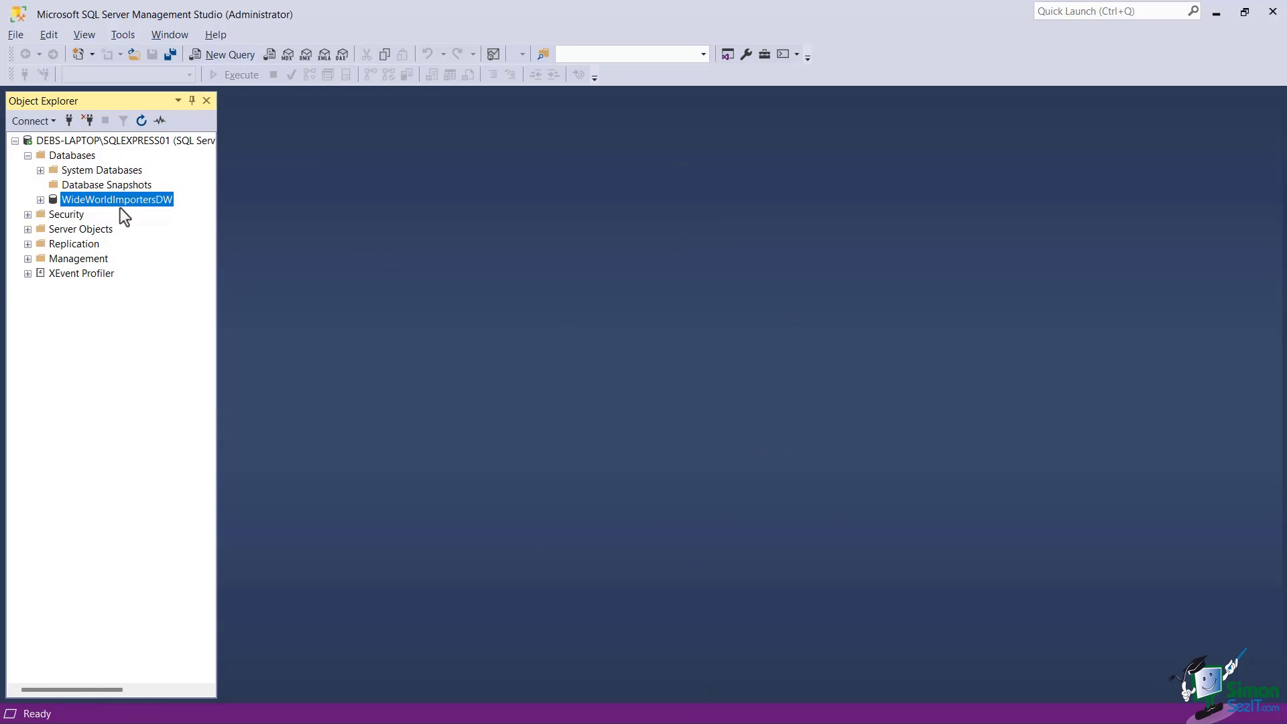
pyautogui.click(40, 200)
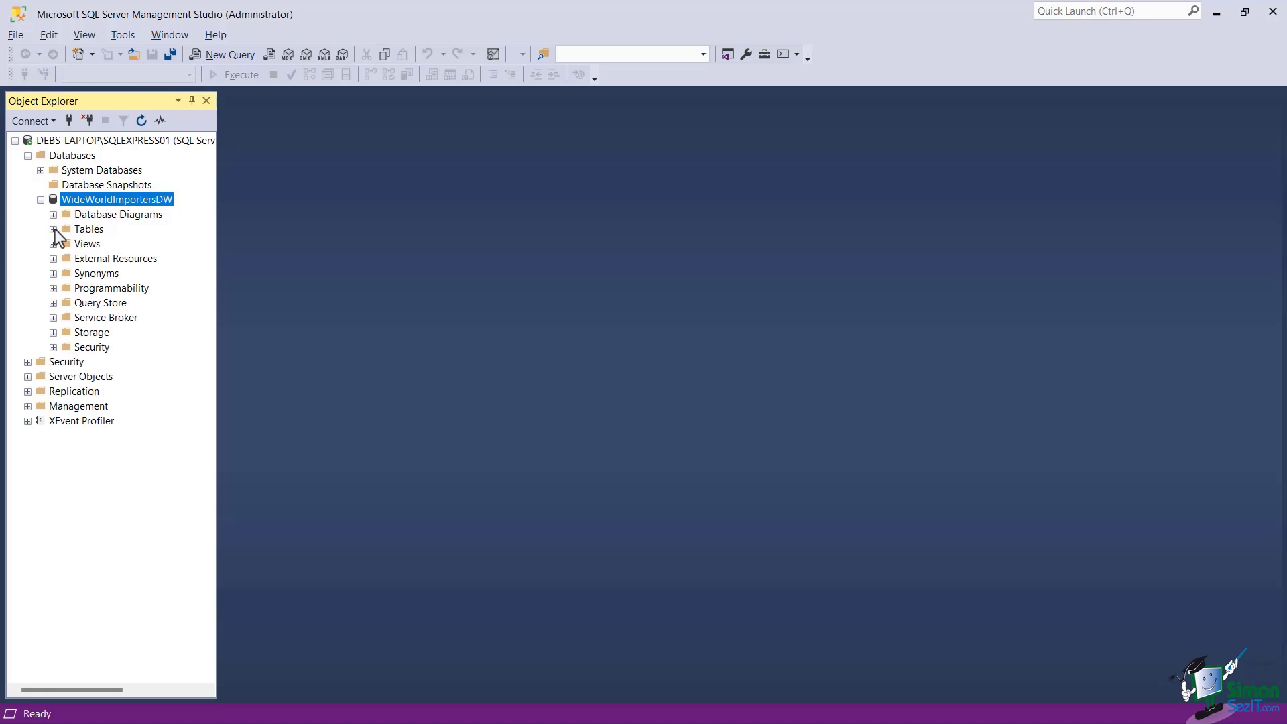
pyautogui.click(53, 230)
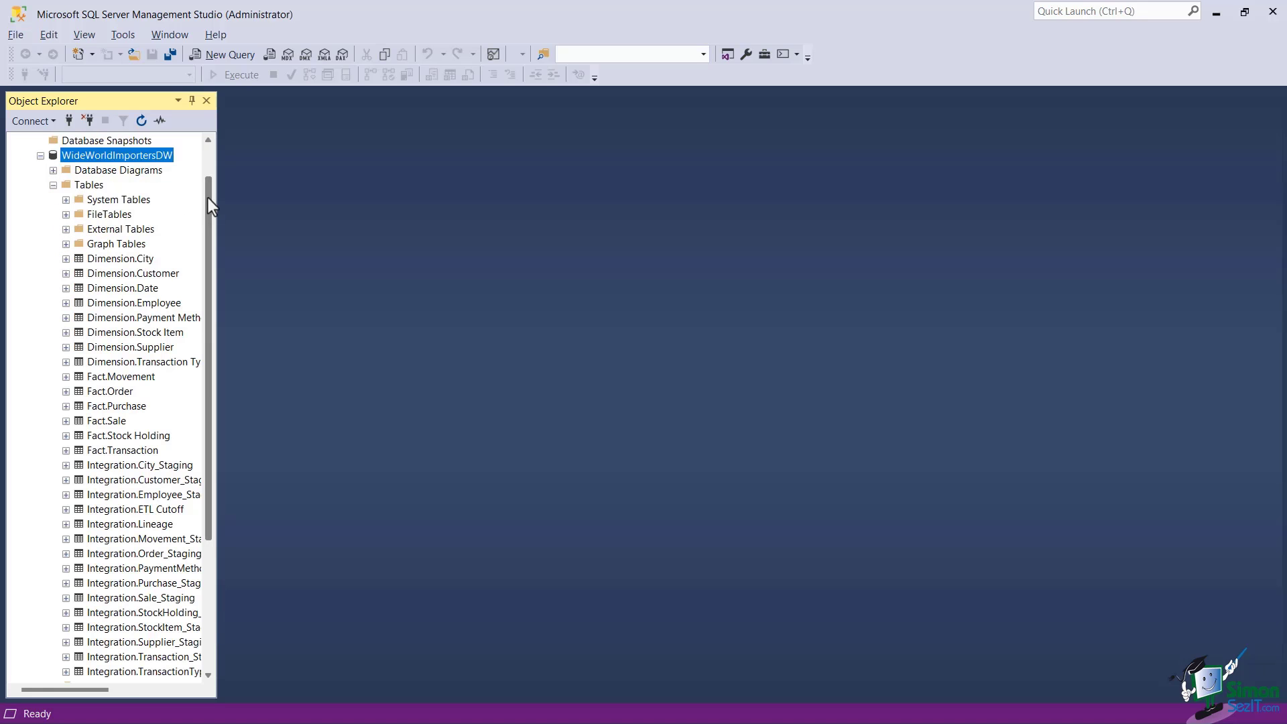
pyautogui.moveTo(208, 199); pyautogui.dragTo(219, 159)
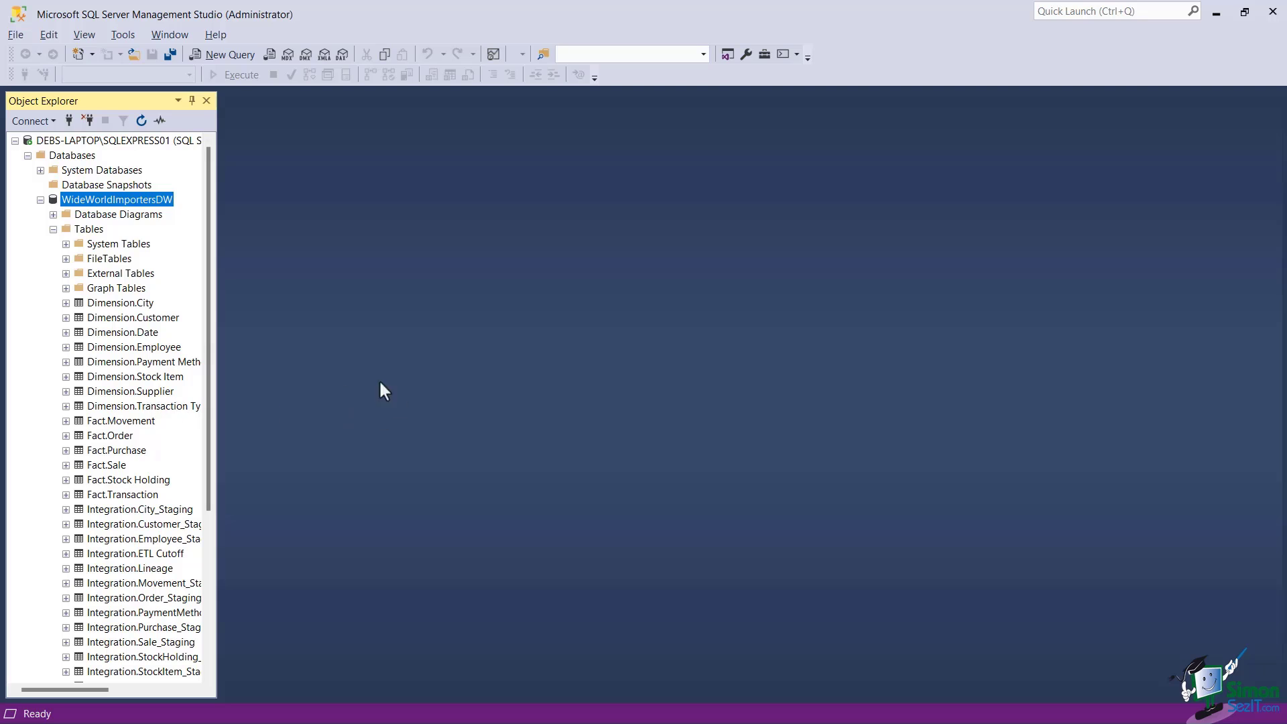
# Run Select Top 1000 Rows on Dimension.Supplier and browse the returned supplier rows
pyautogui.click(113, 396)
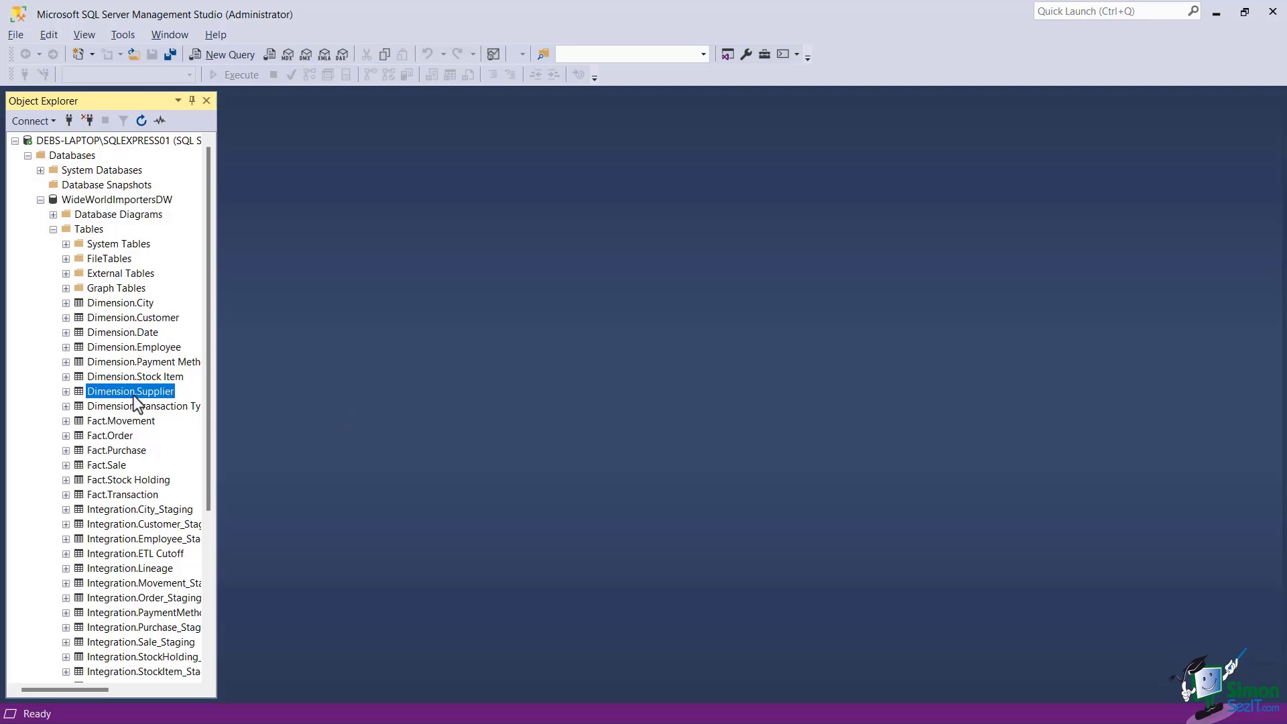
pyautogui.rightClick(124, 396)
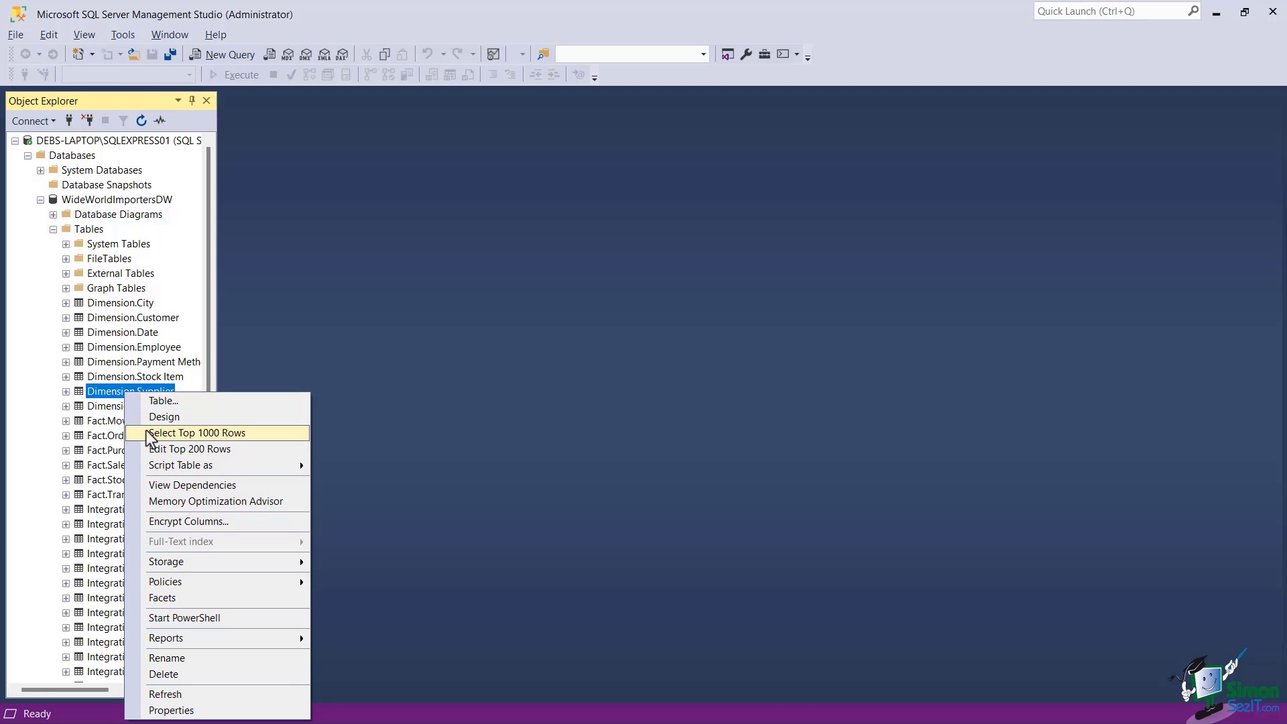
pyautogui.click(195, 433)
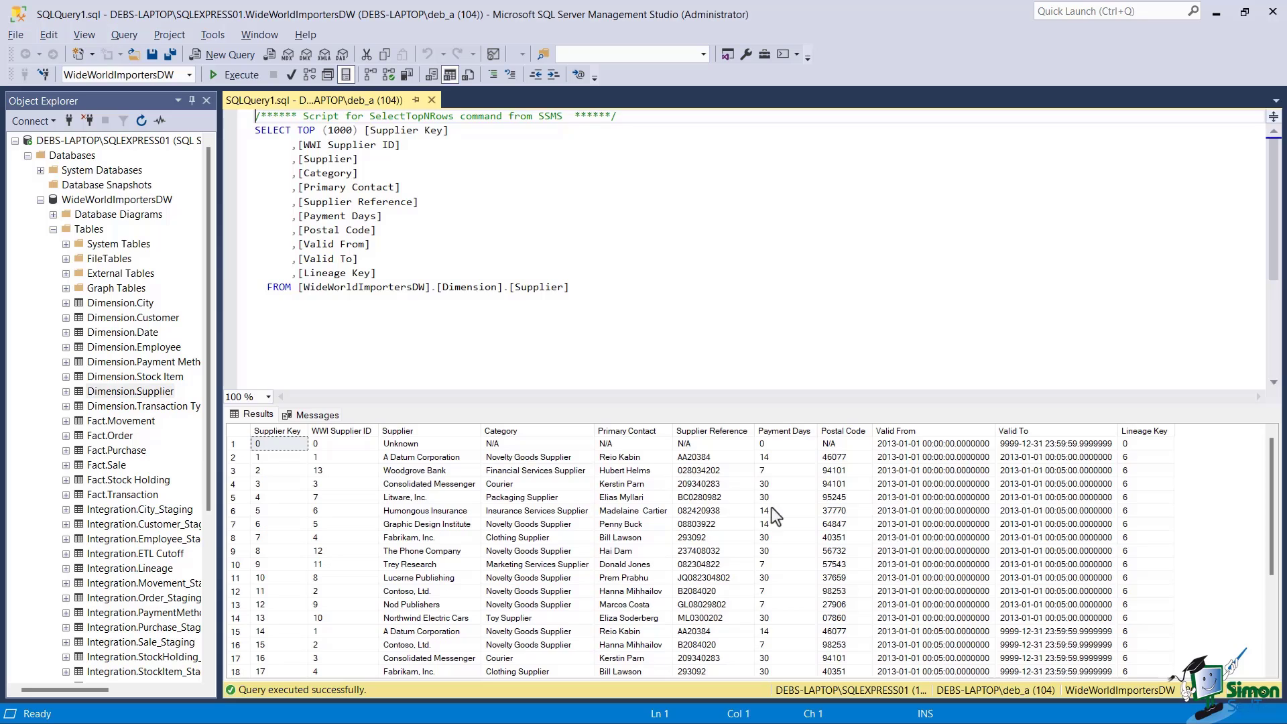
pyautogui.scroll(-4, 746, 517)
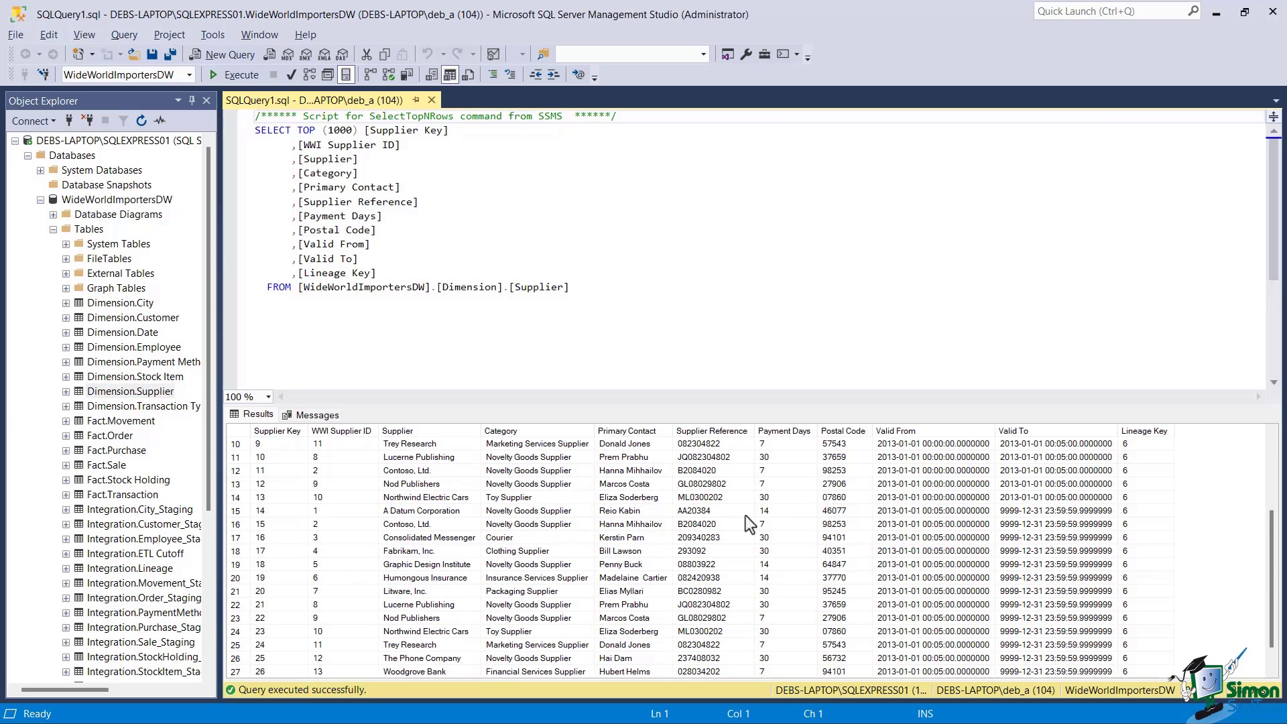
pyautogui.scroll(4, 745, 516)
pyautogui.scroll(-4, 745, 517)
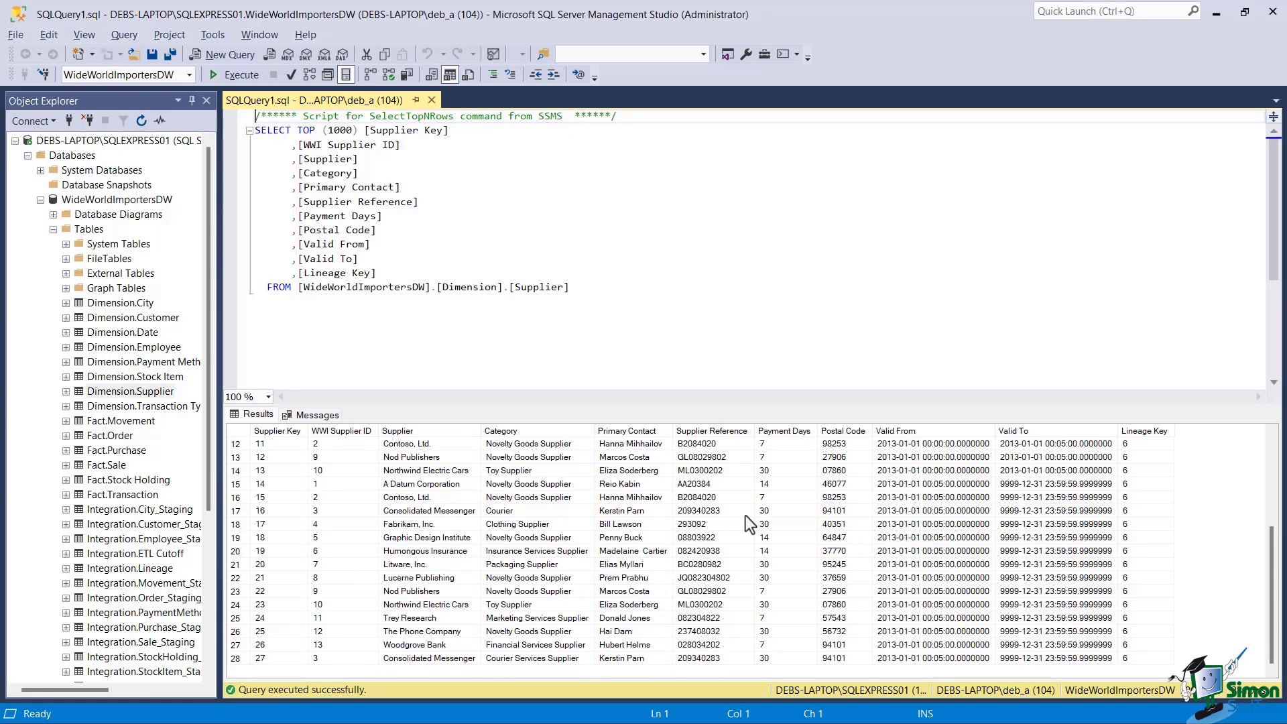
pyautogui.scroll(4, 746, 516)
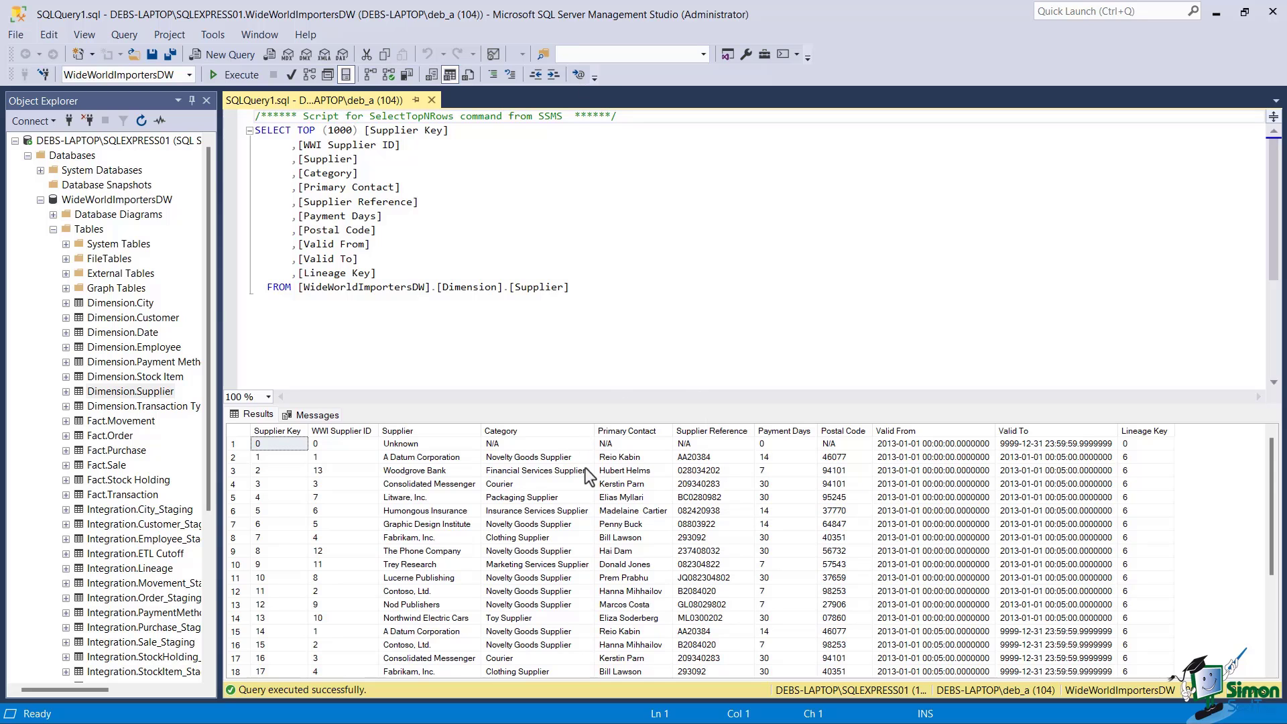
pyautogui.scroll(-4, 586, 469)
pyautogui.scroll(4, 586, 469)
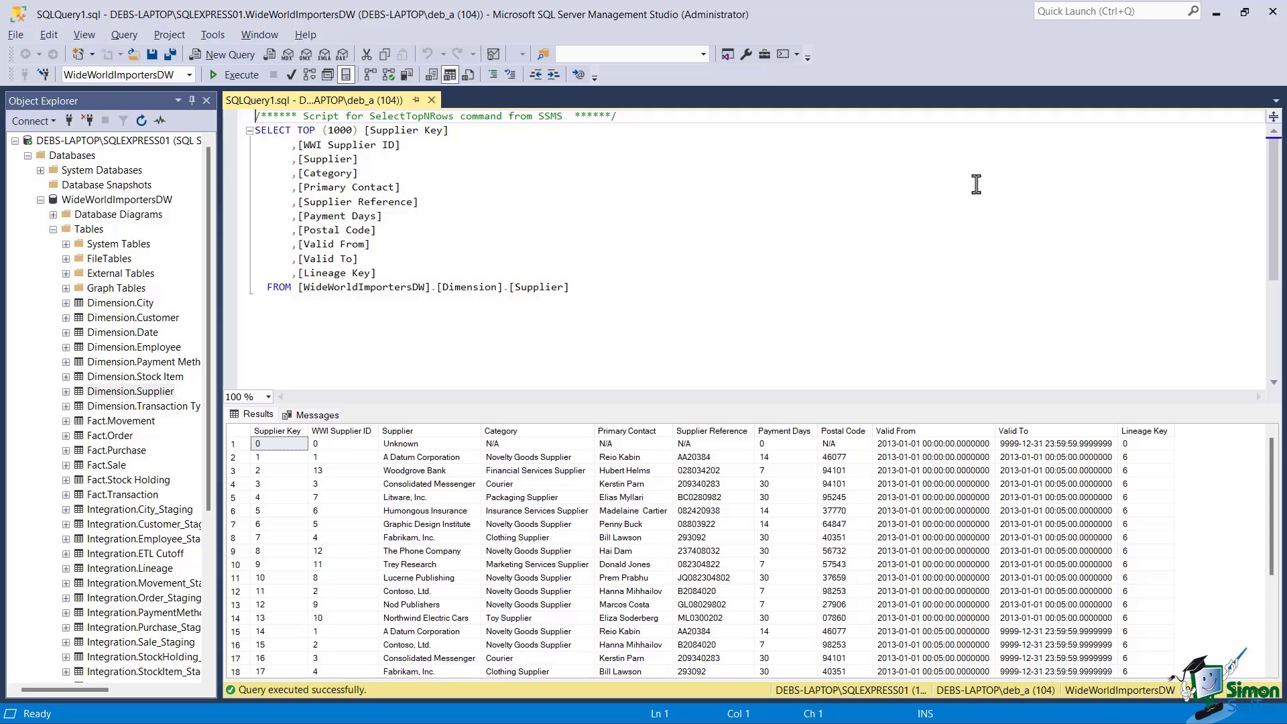
# Close SQL Server Management Studio to return to the bare desktop
pyautogui.click(1274, 14)
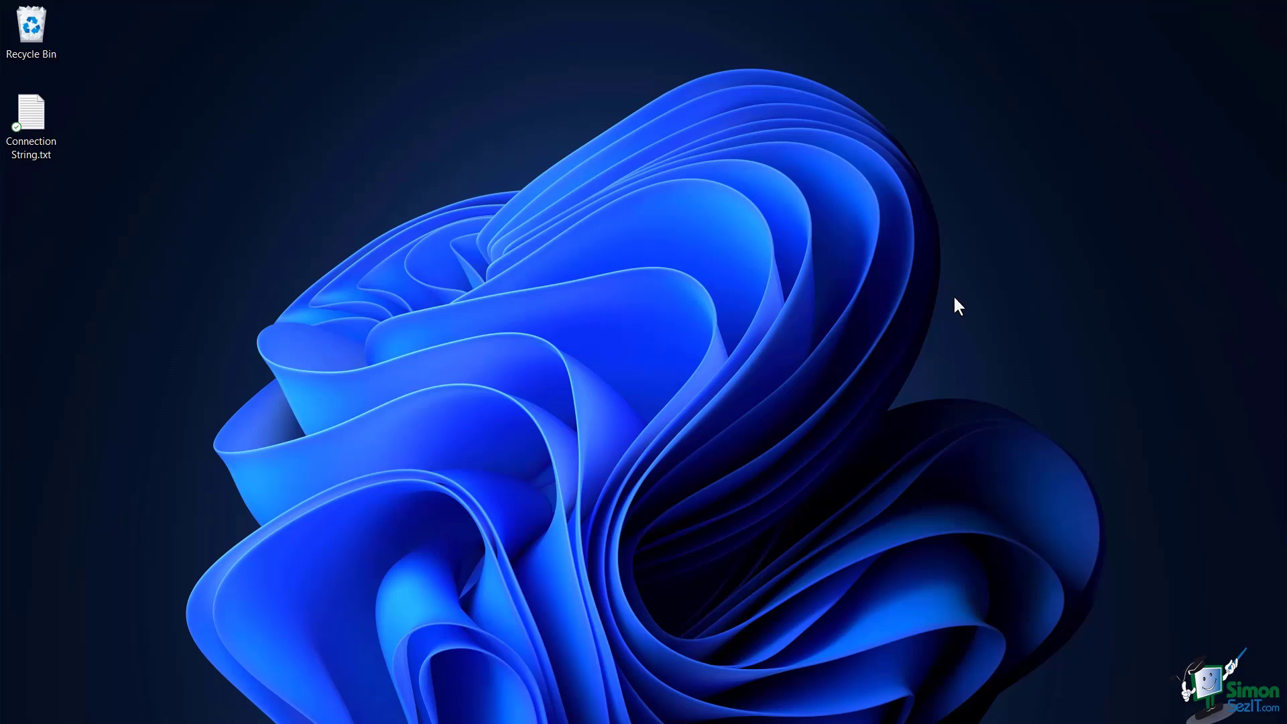
# Run 'control admintools' from the Run box to open Windows Tools
pyautogui.click(422, 704)
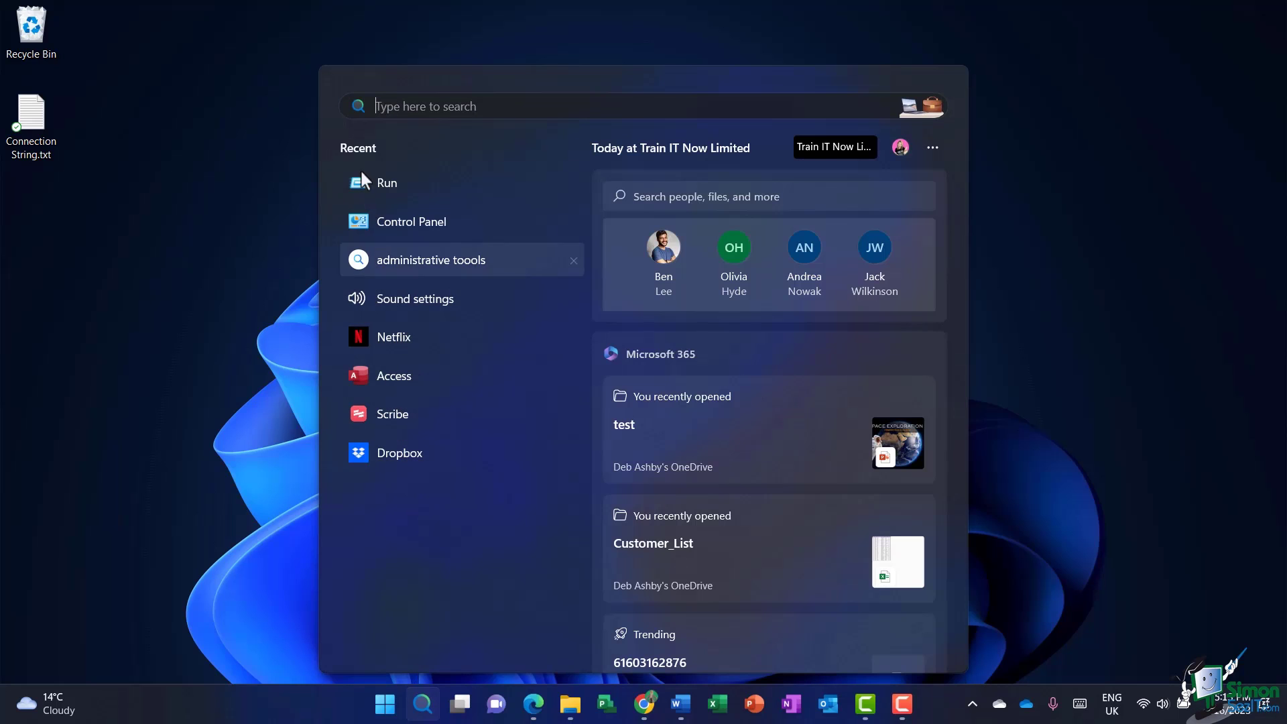
pyautogui.write('run')
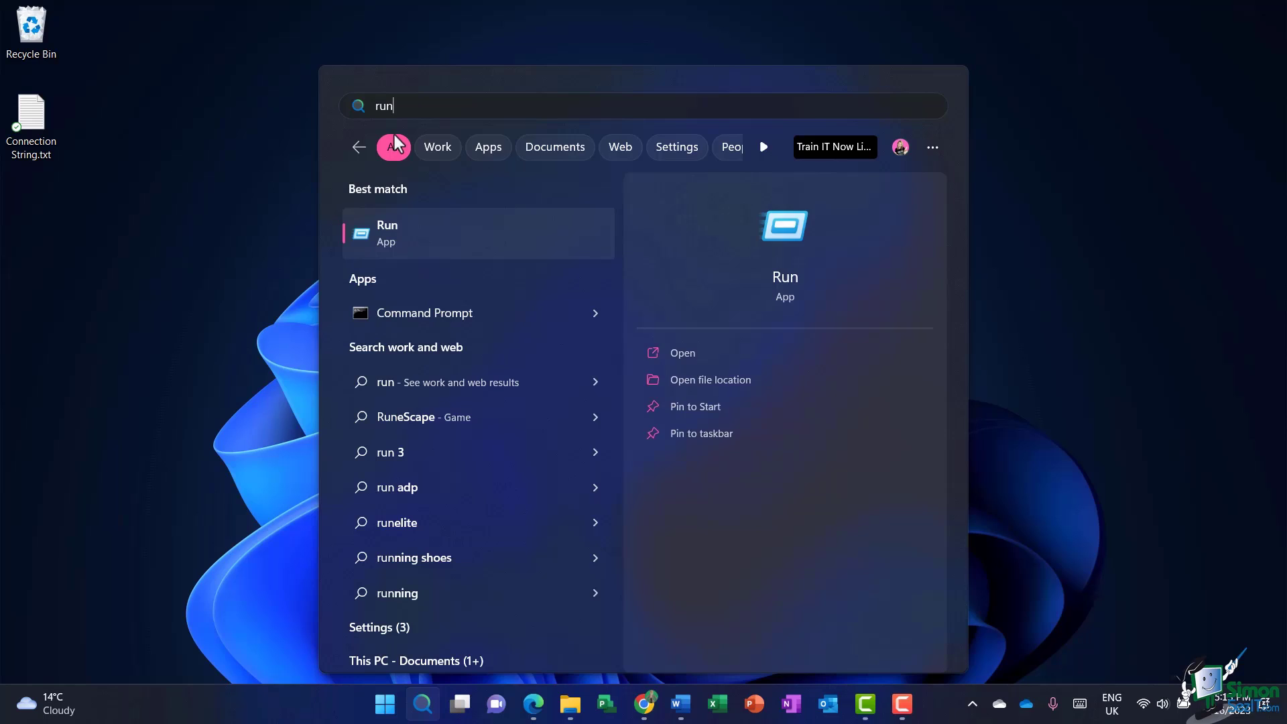
pyautogui.press('Return')
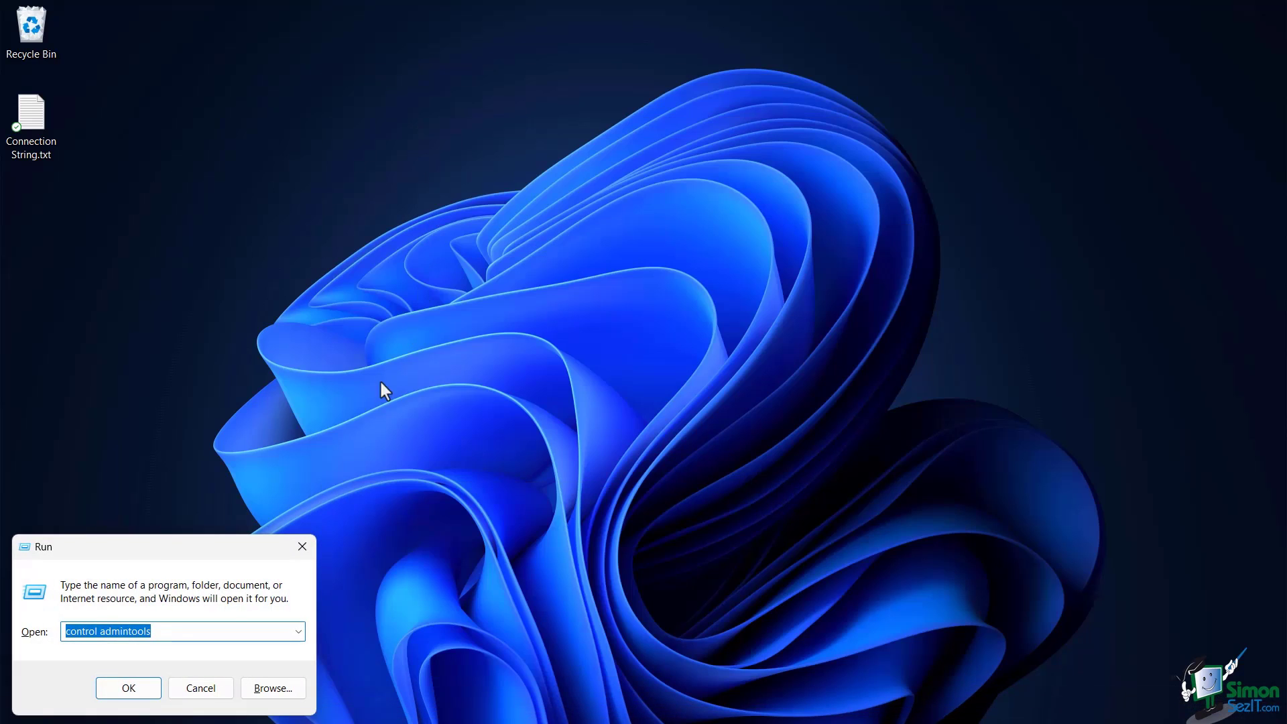
pyautogui.click(170, 637)
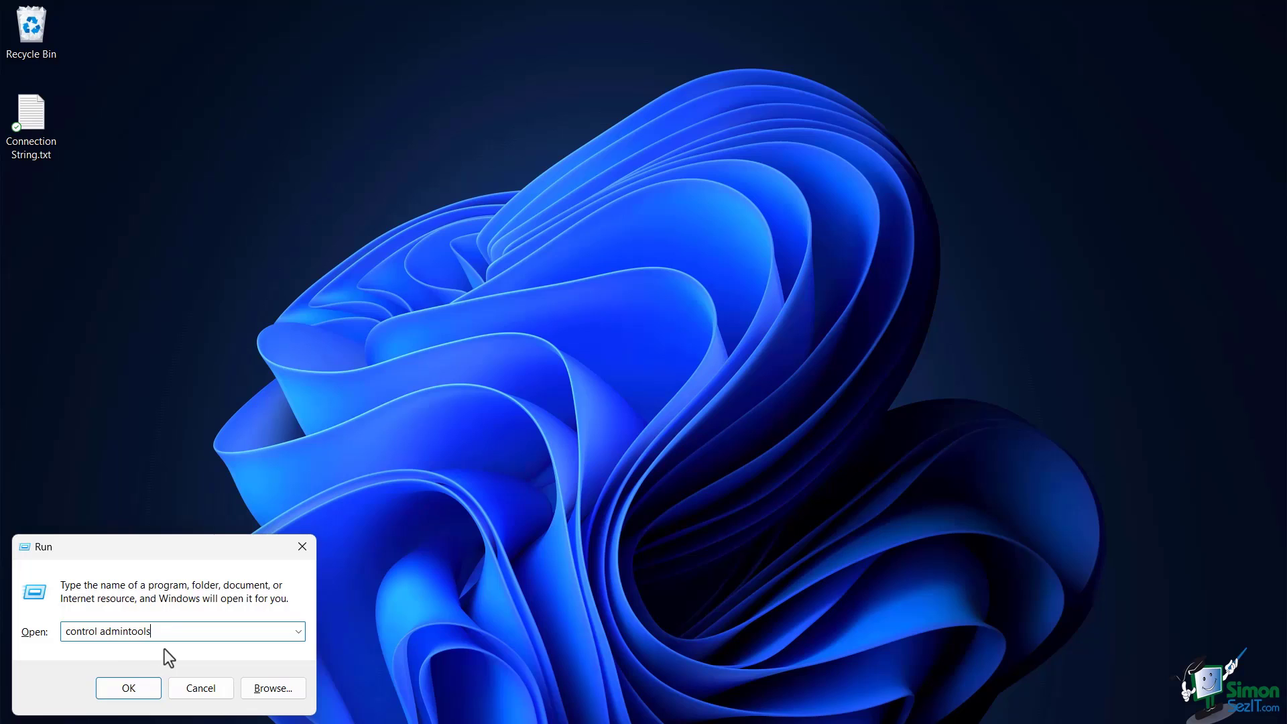
pyautogui.click(129, 691)
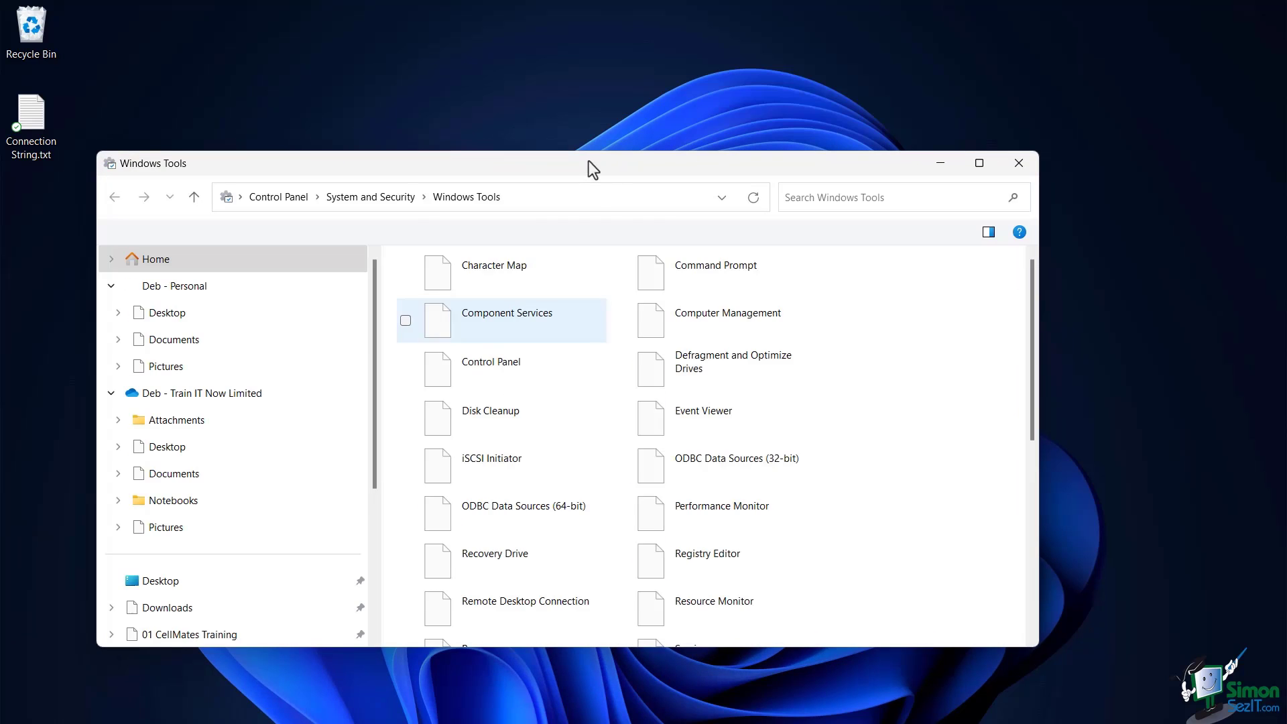
pyautogui.moveTo(534, 166); pyautogui.dragTo(540, 111)
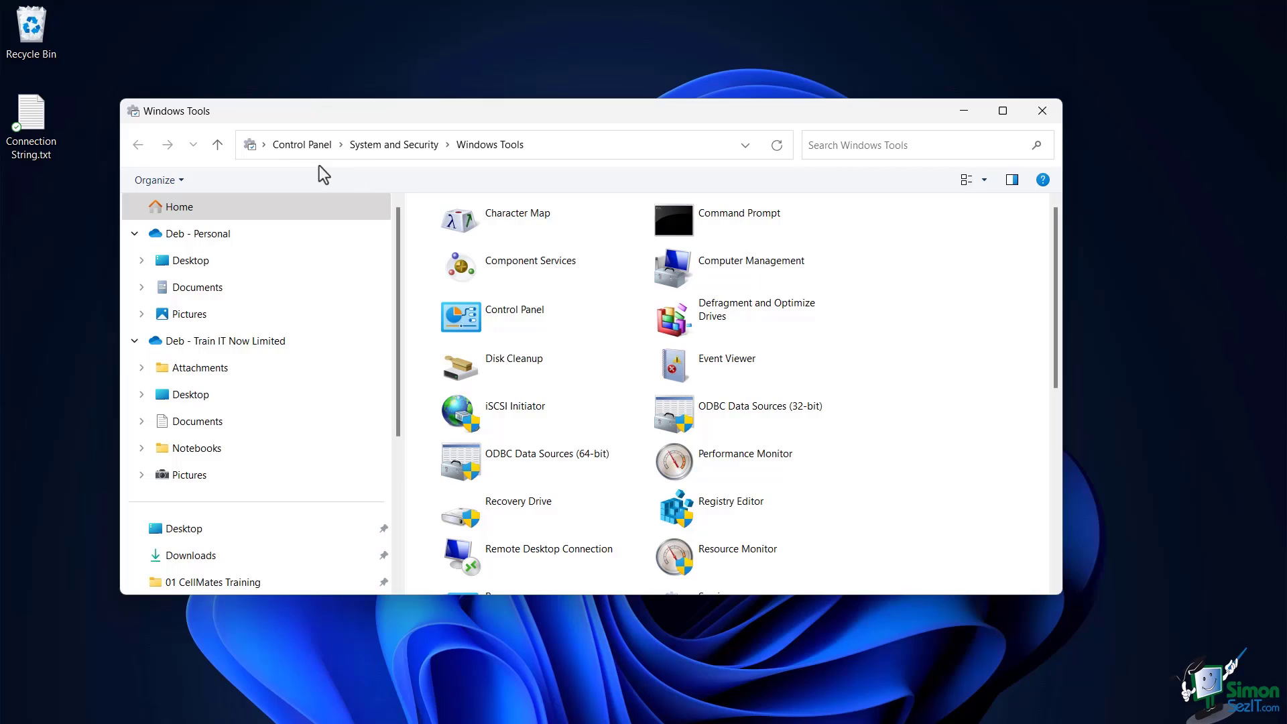
# Reach Windows Tools via Control Panel > System and Security and show ODBC Data Sources (64-bit) options
pyautogui.click(297, 147)
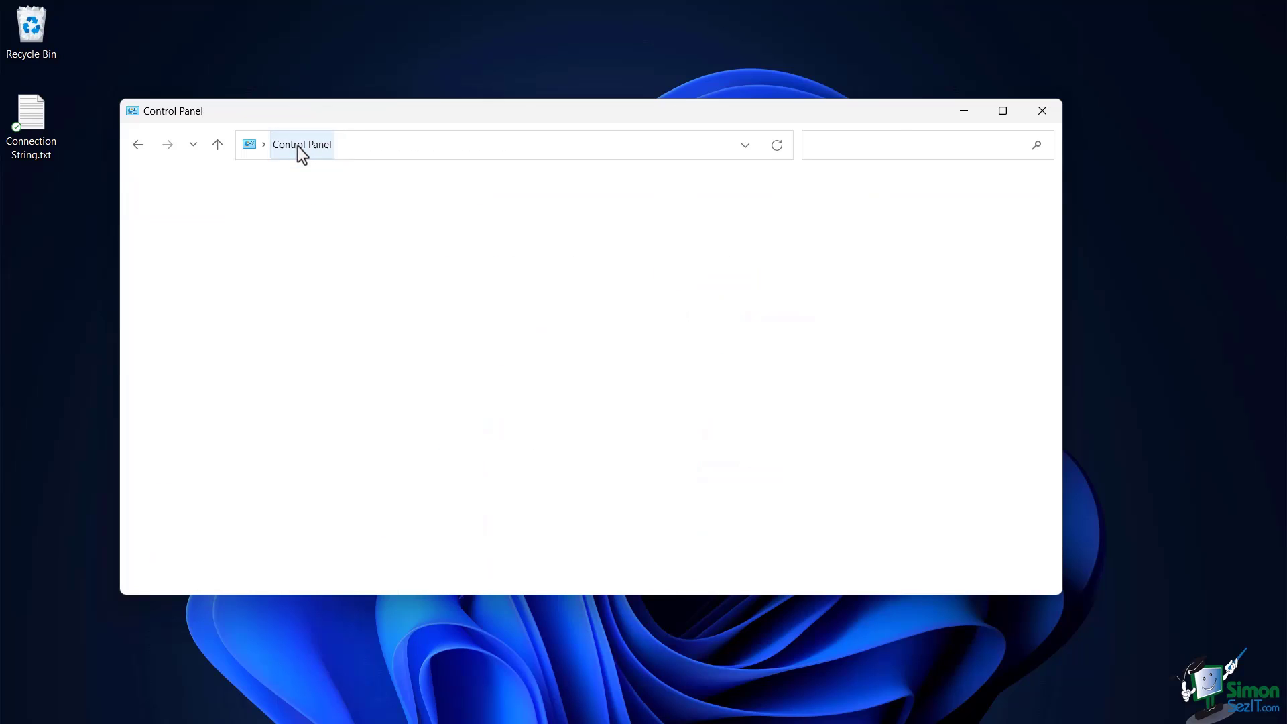
pyautogui.click(356, 239)
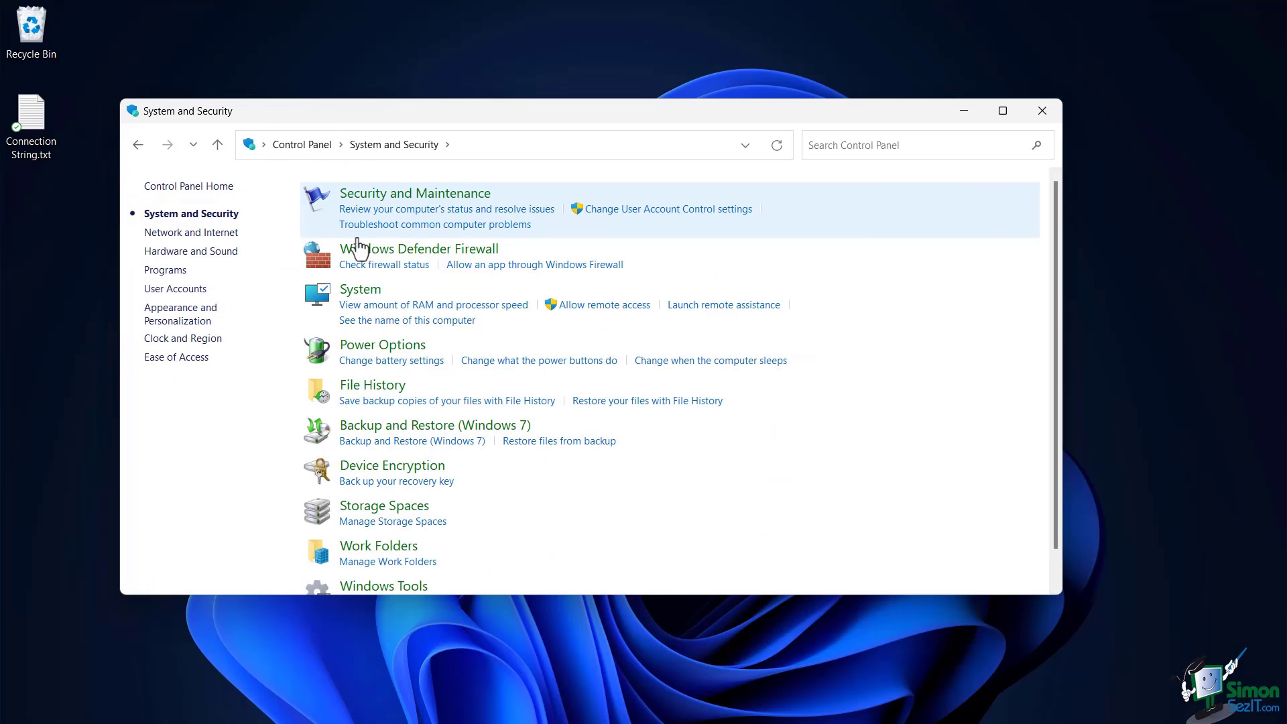
pyautogui.scroll(-2, 477, 457)
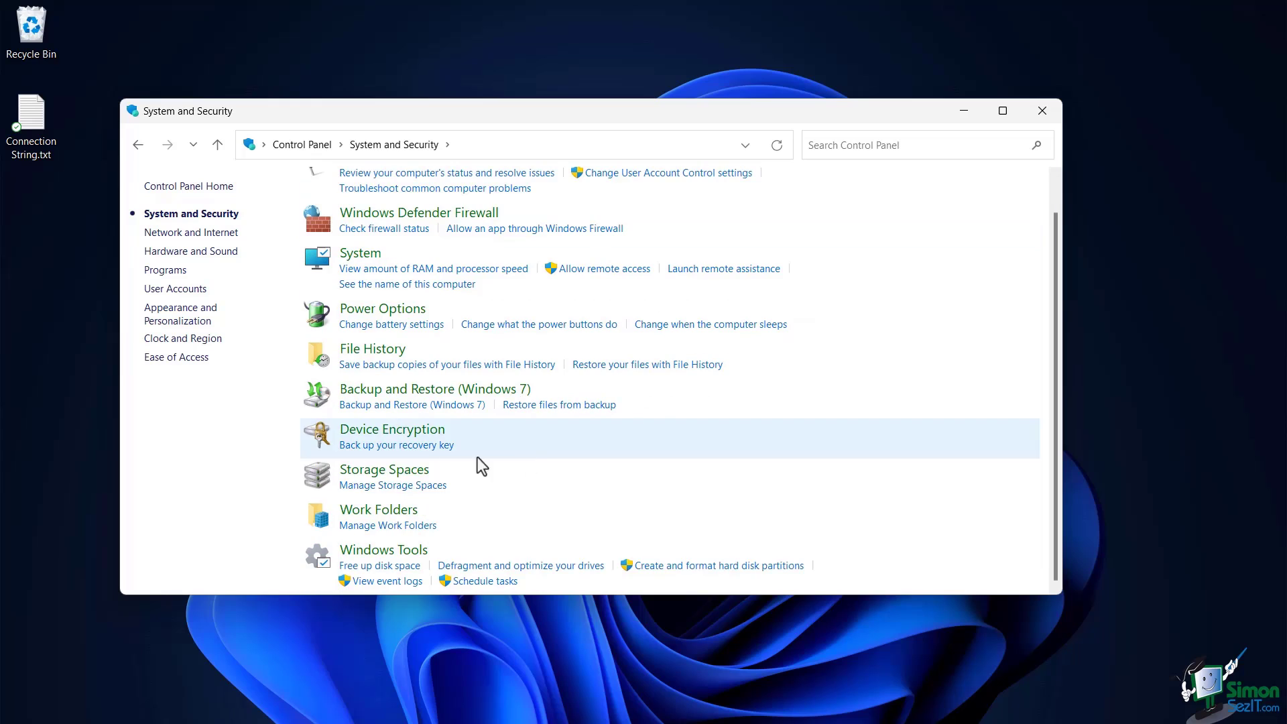
pyautogui.click(363, 556)
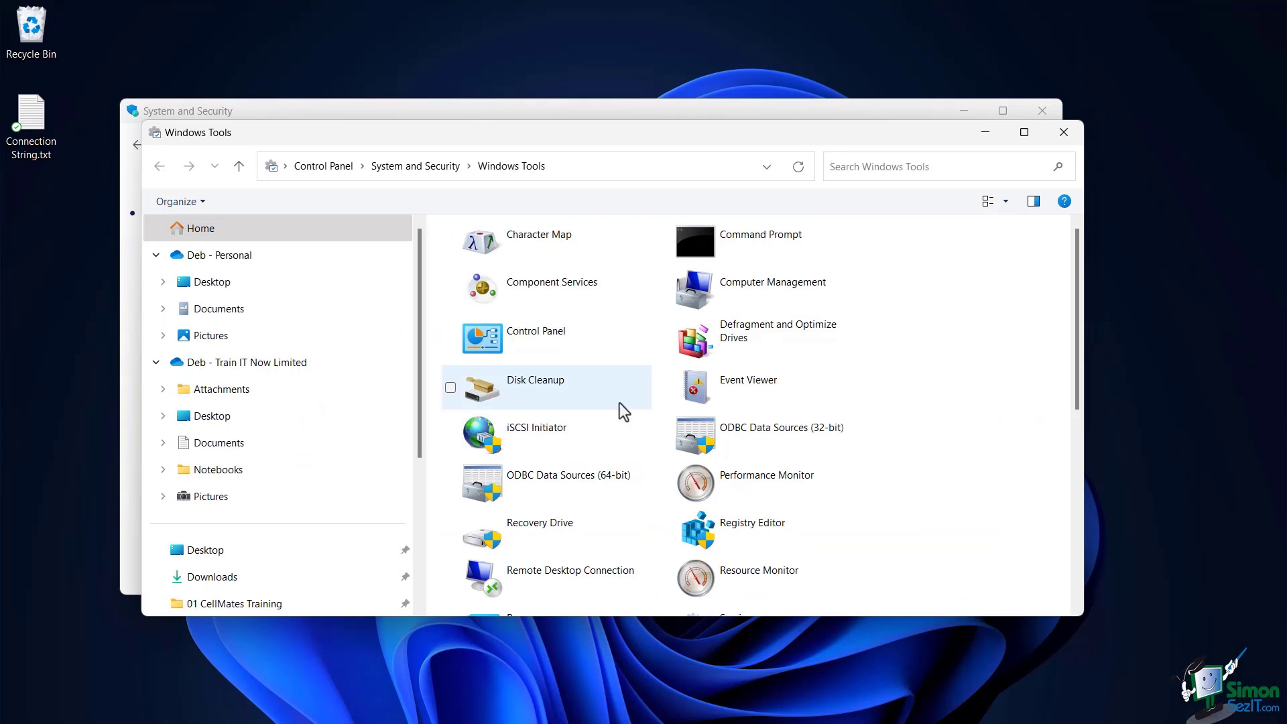
pyautogui.scroll(-3, 771, 305)
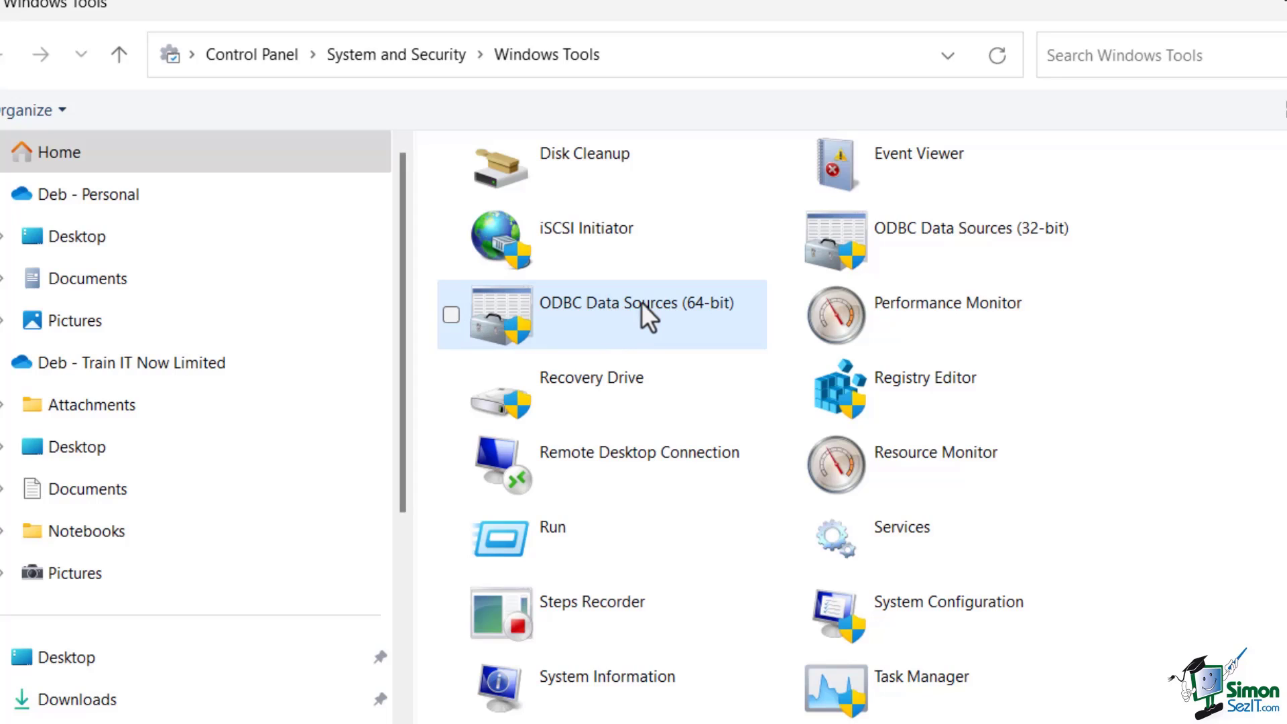
pyautogui.rightClick(641, 302)
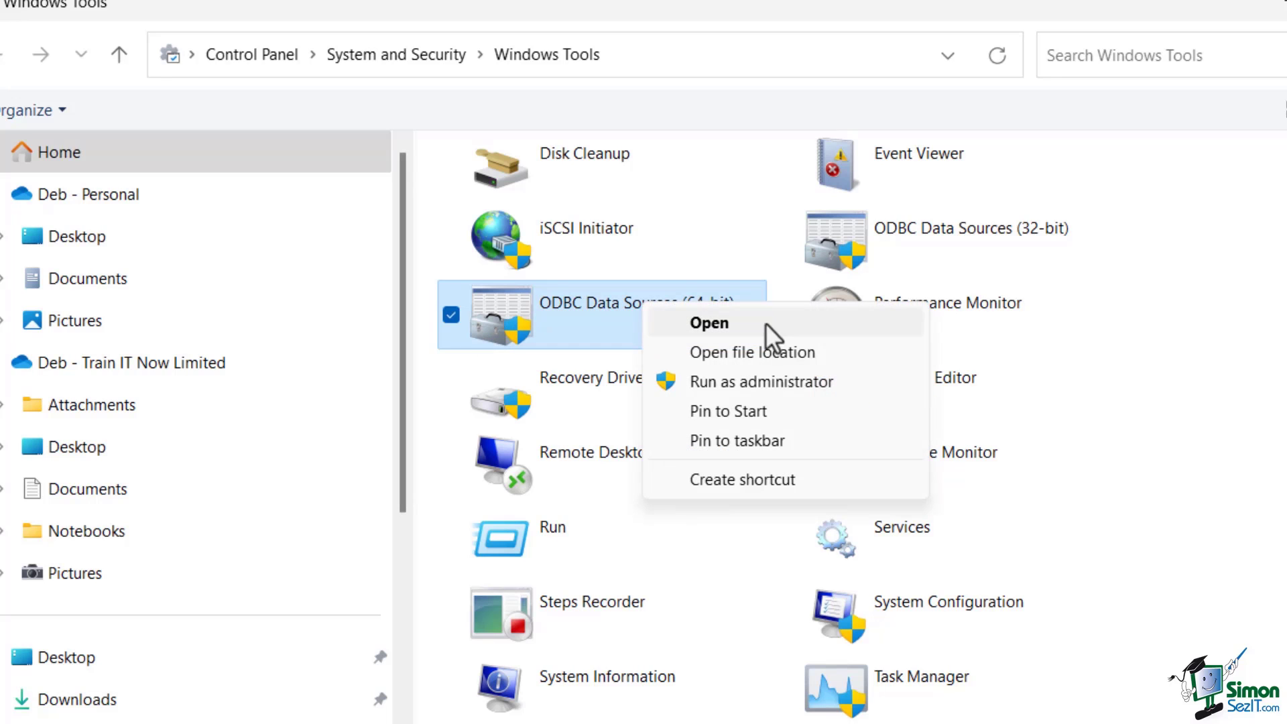
# Launch ODBC Data Source Administrator (64-bit) as administrator and go to the File DSN tab
pyautogui.click(783, 379)
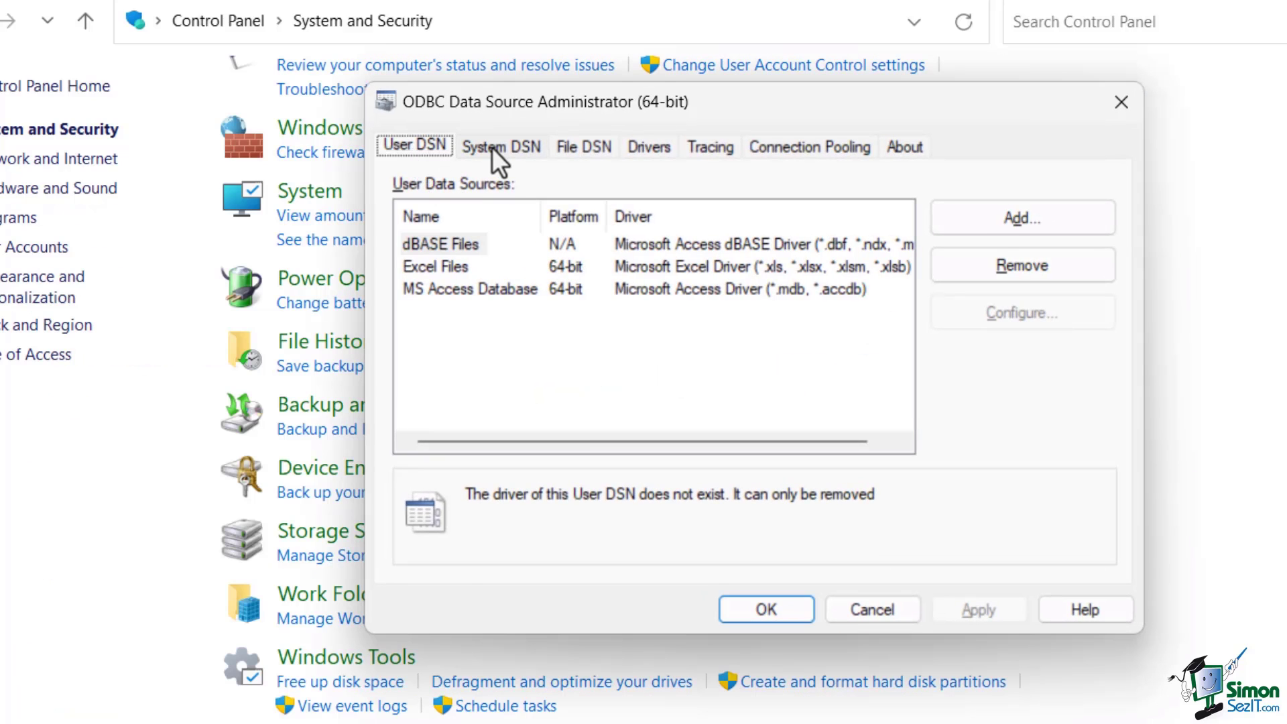
pyautogui.click(492, 147)
pyautogui.click(570, 147)
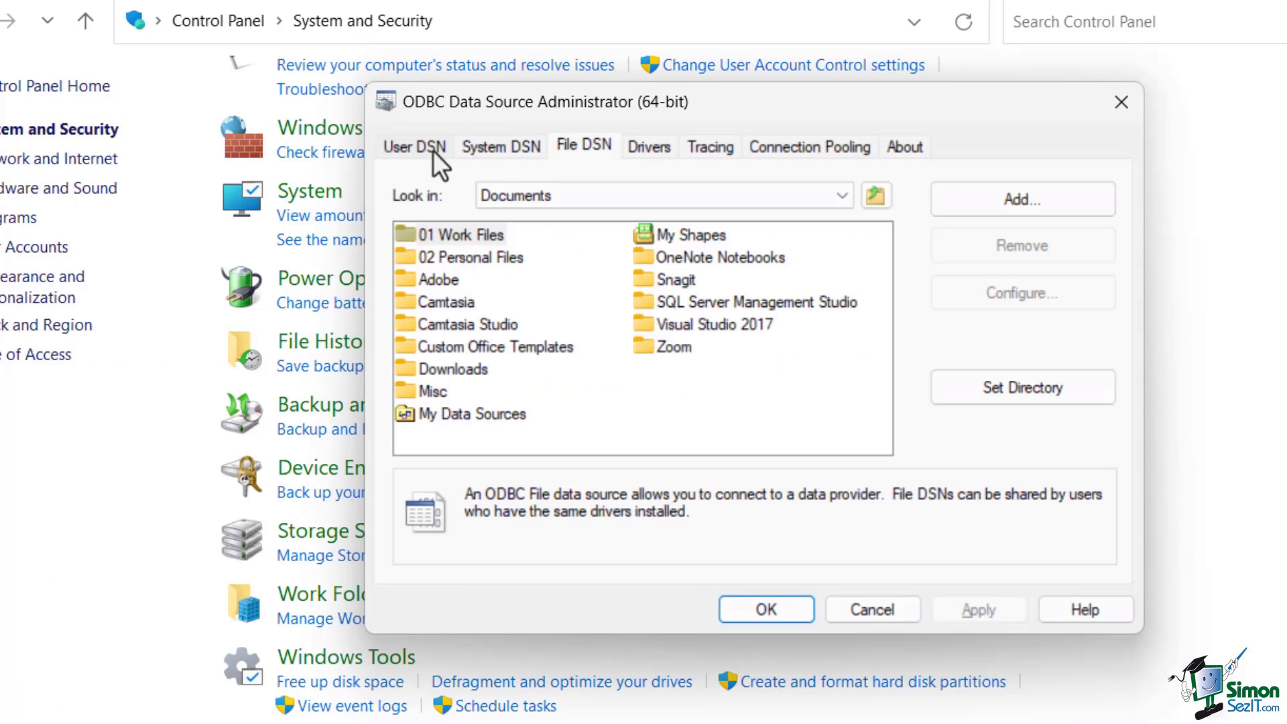
pyautogui.click(412, 144)
pyautogui.click(537, 145)
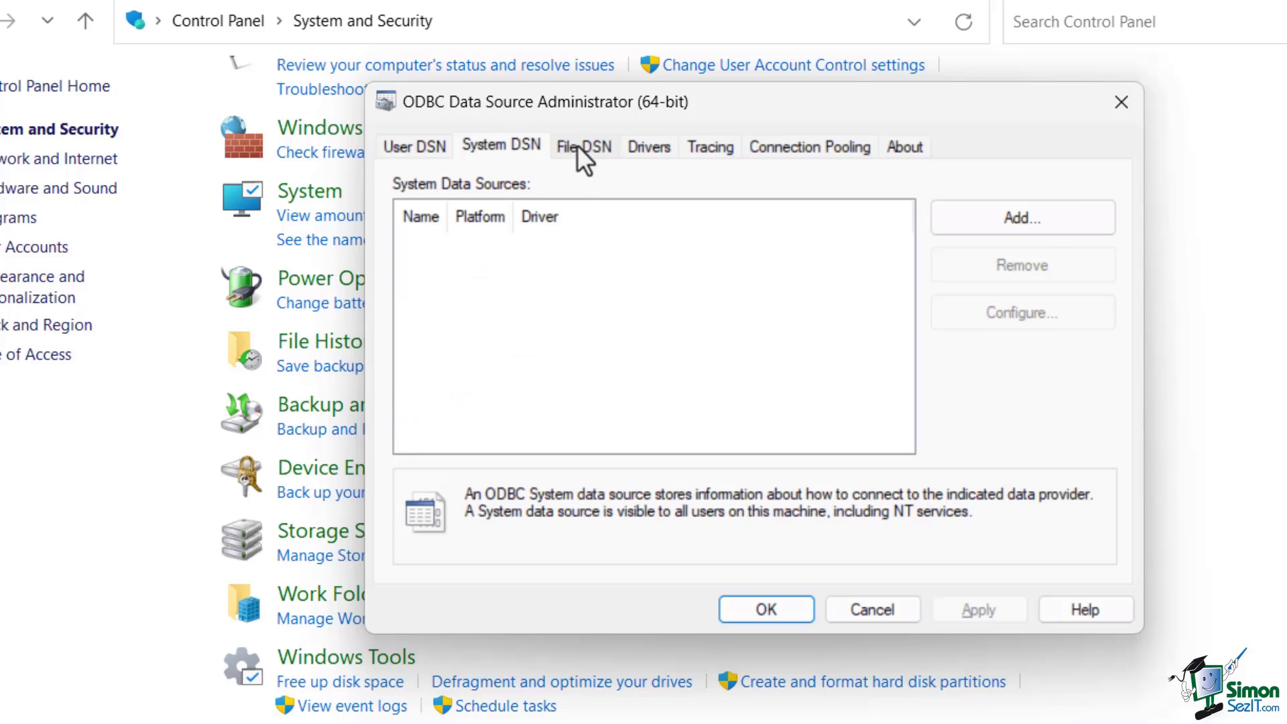
pyautogui.click(577, 145)
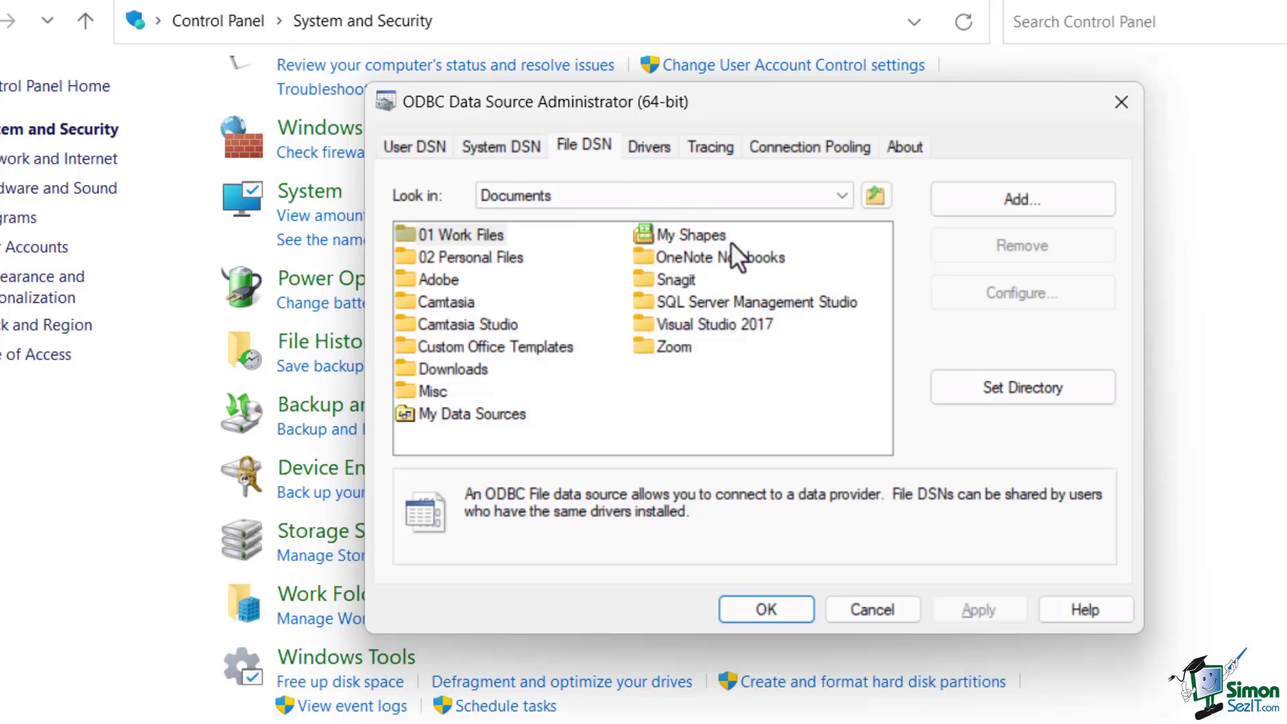
pyautogui.press('alt')
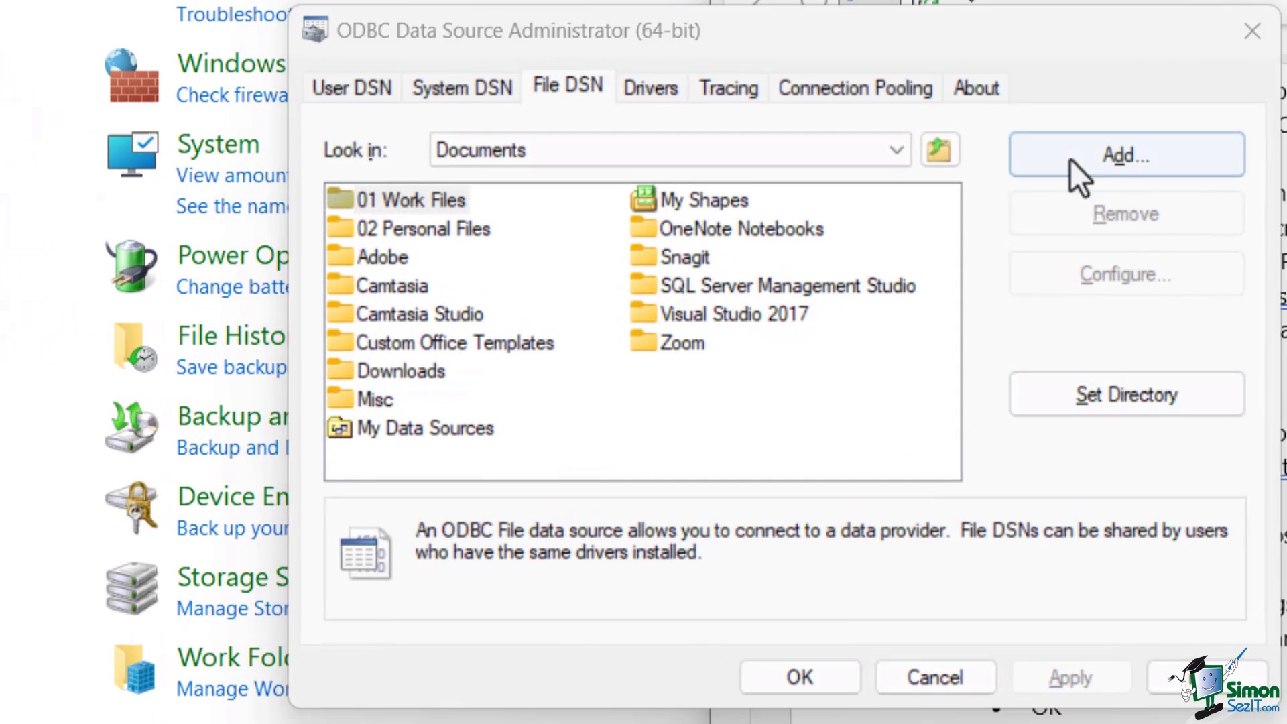
# Add a new file DSN with the SQL Server driver and open its Advanced settings
pyautogui.click(1116, 158)
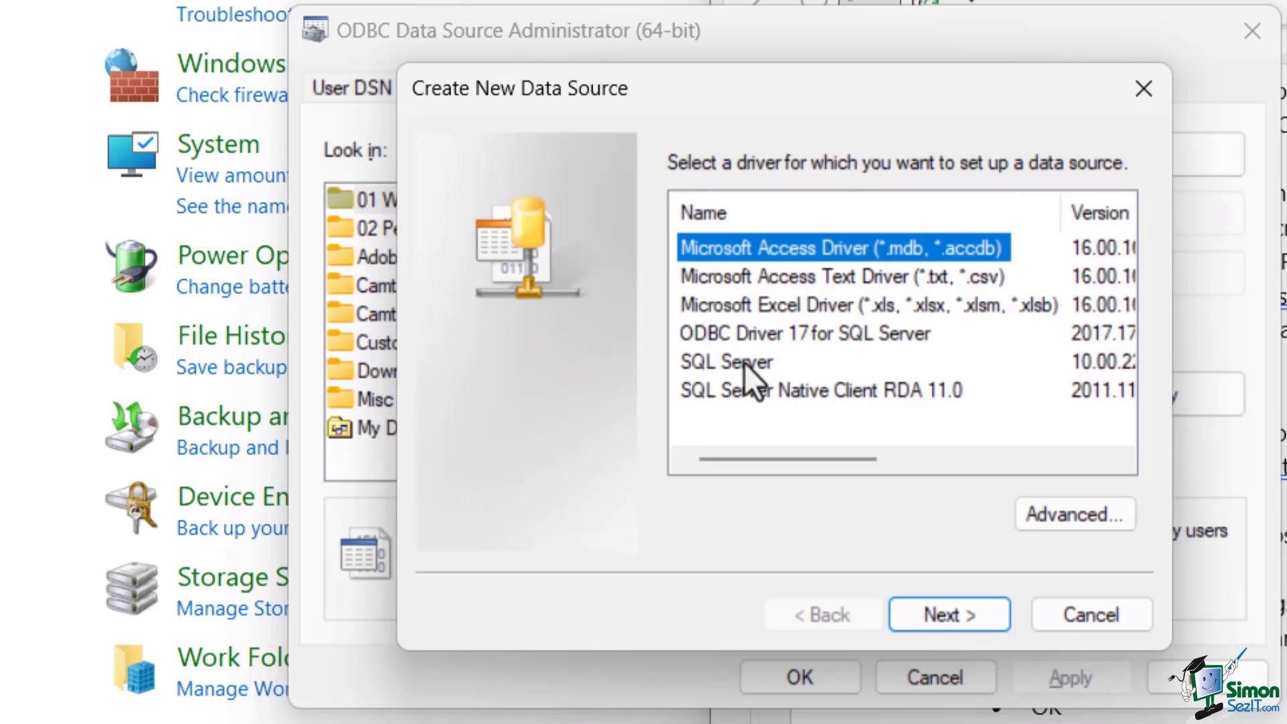
pyautogui.click(735, 364)
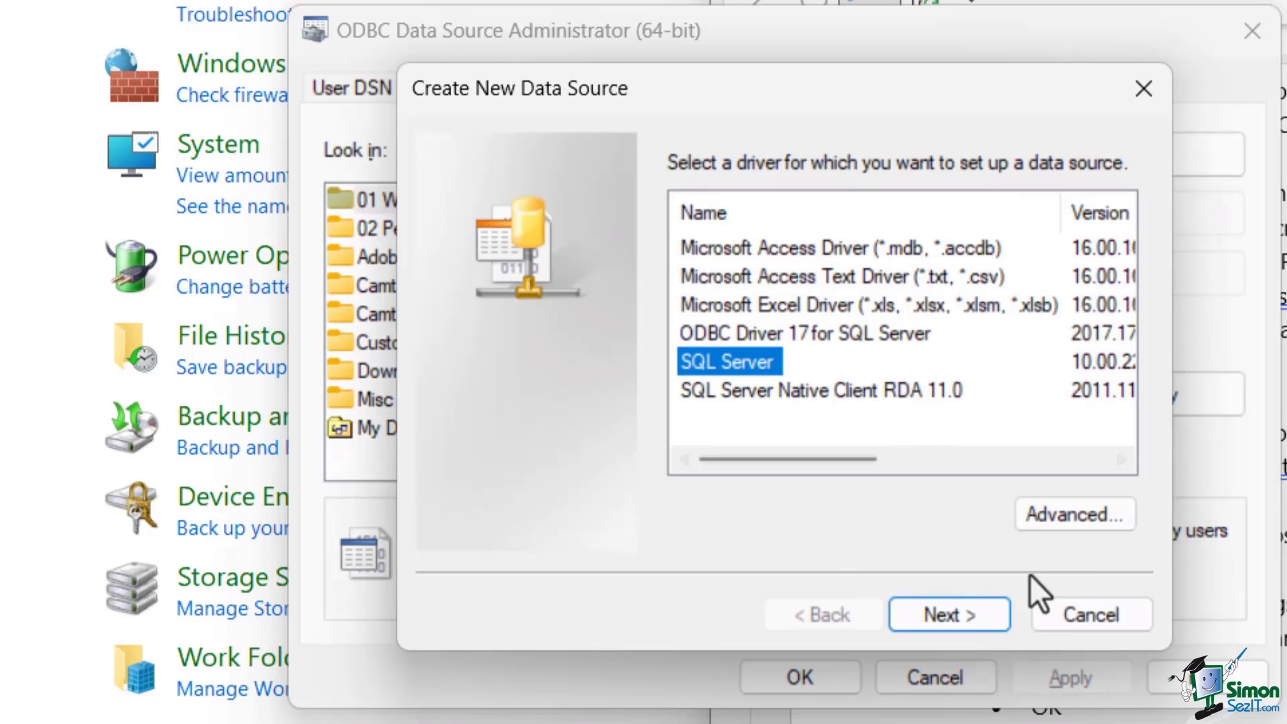
pyautogui.click(1078, 524)
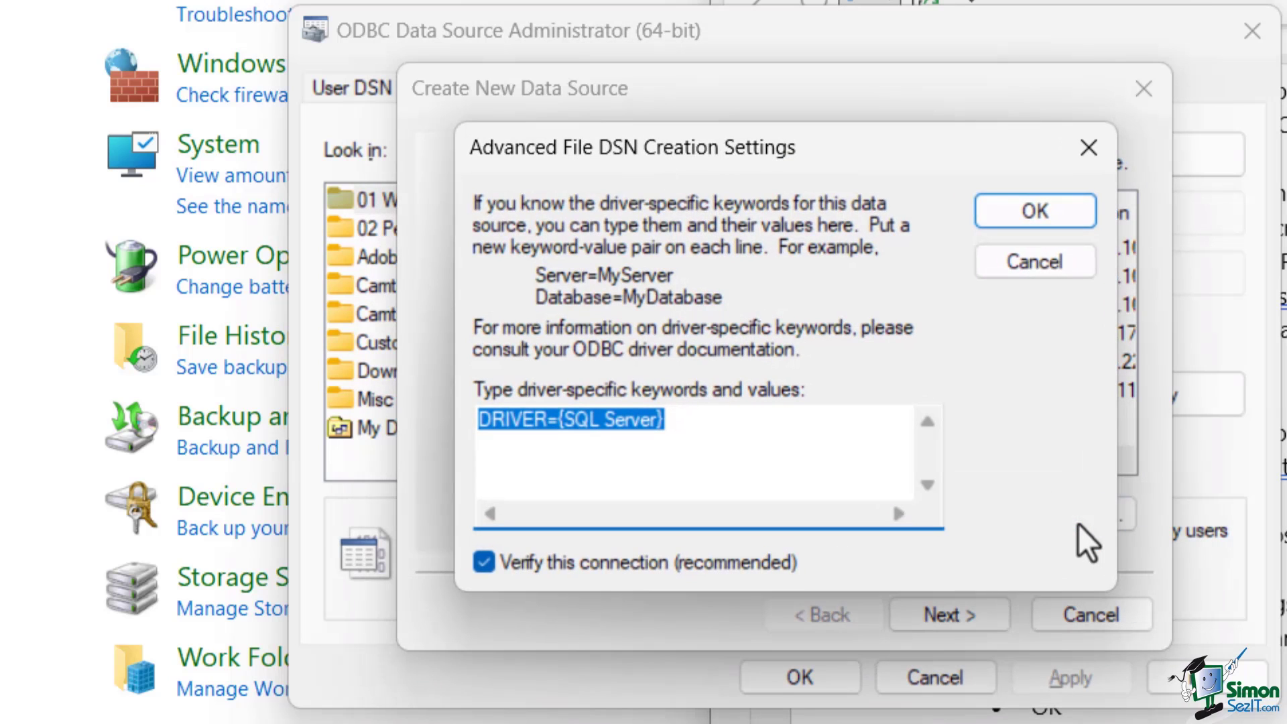
# Add keyword lines for the local SQLEXPRESS01 server and Database=WideWorldImportersDW, then confirm
pyautogui.click(805, 442)
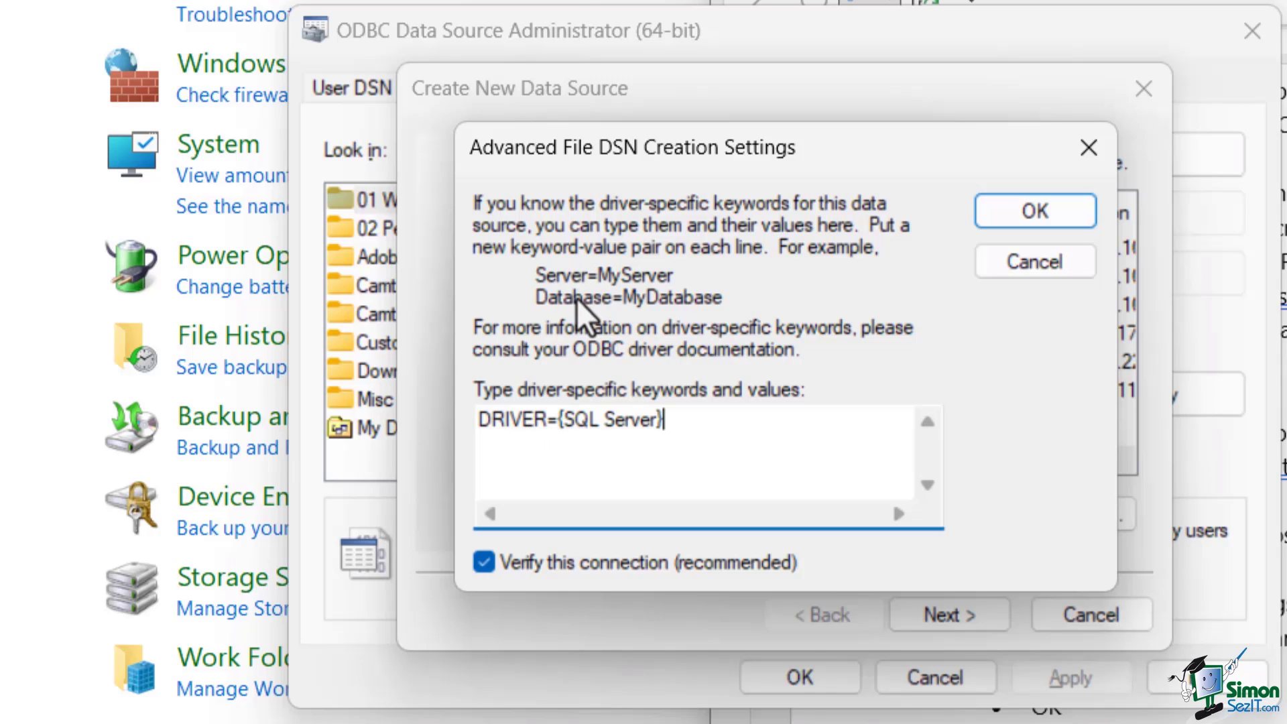
pyautogui.press('Return')
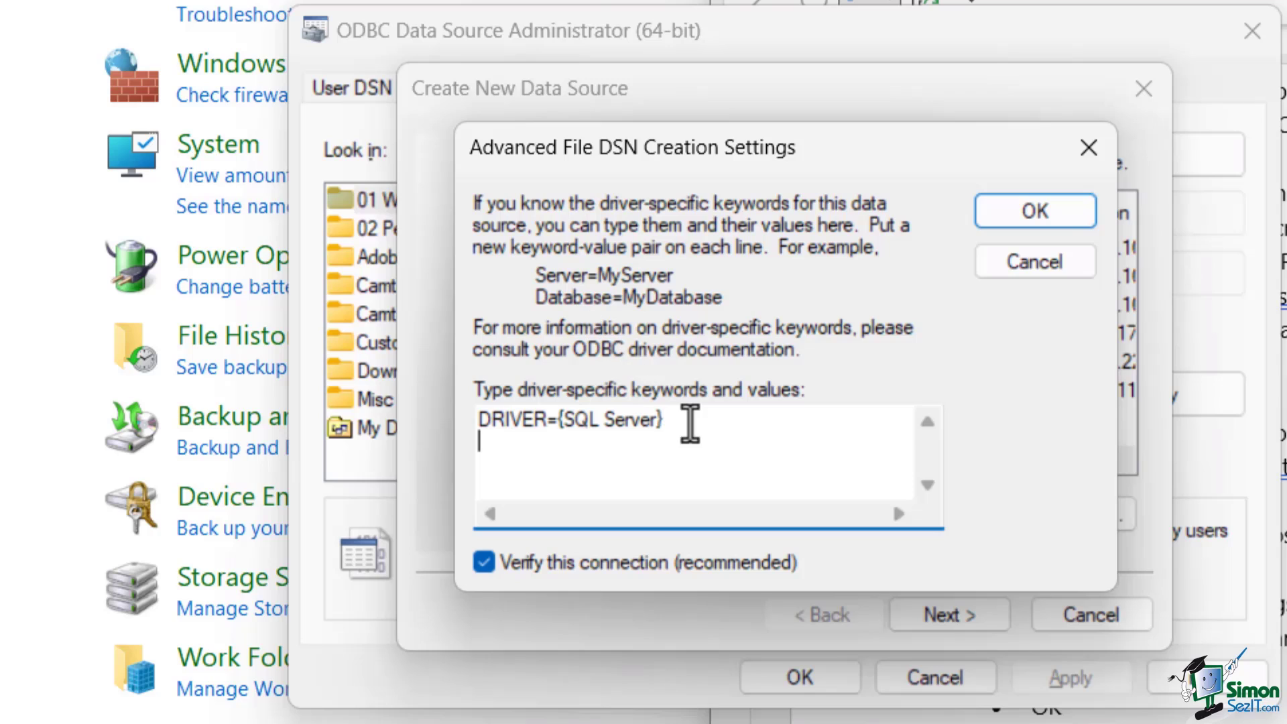
pyautogui.write('Server=')
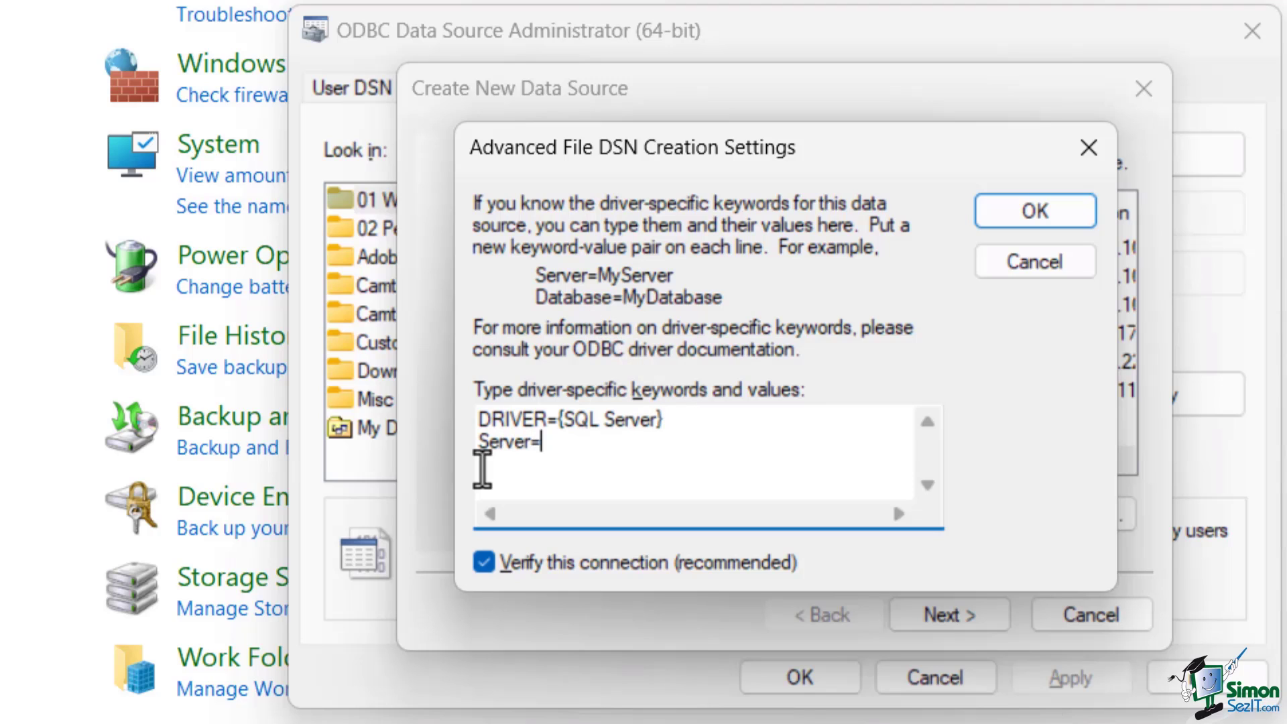
pyautogui.write('DEBS-LAPTOP')
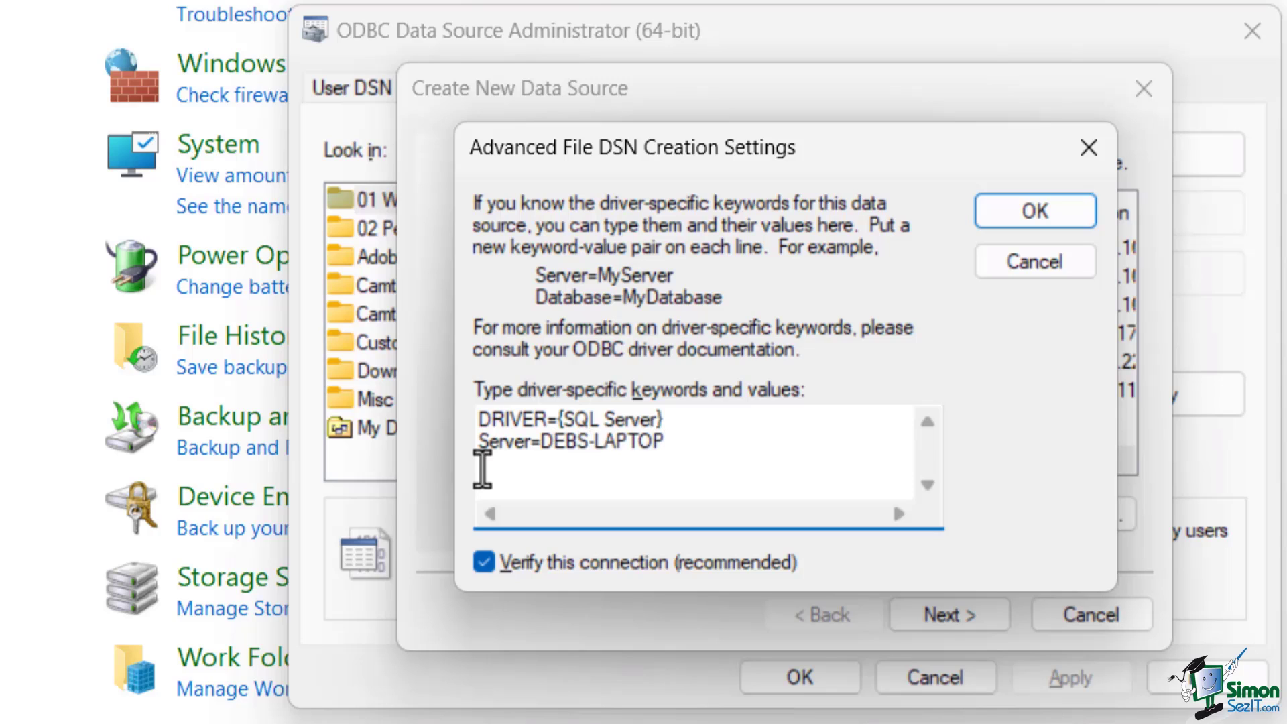
pyautogui.write('\\SQLEXPRESS01')
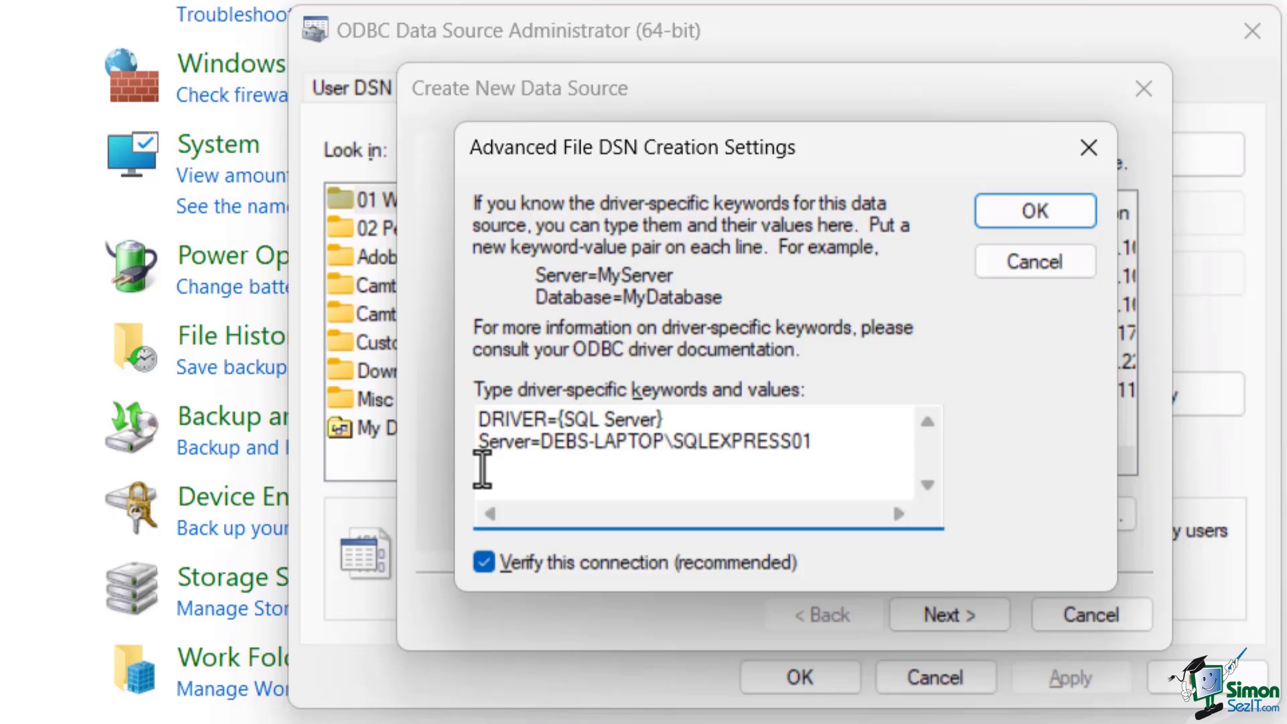
pyautogui.press('Return')
pyautogui.write('Da')
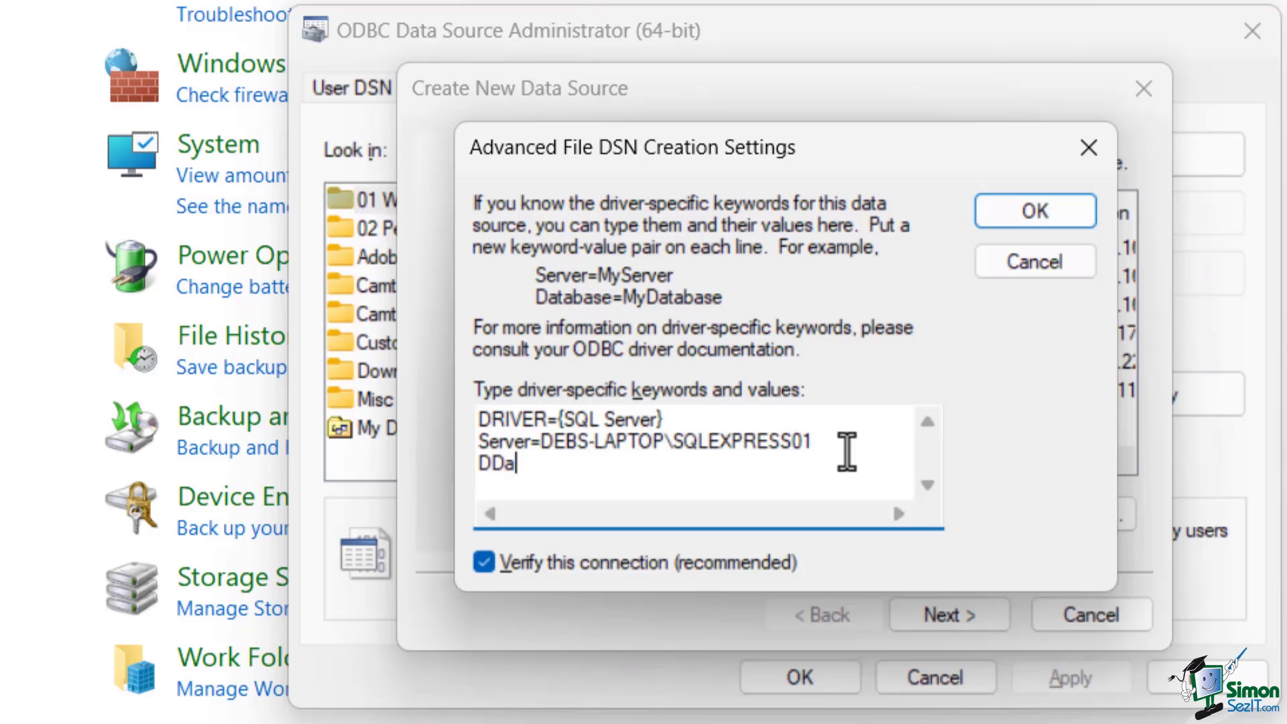
pyautogui.write('tabase=WideW')
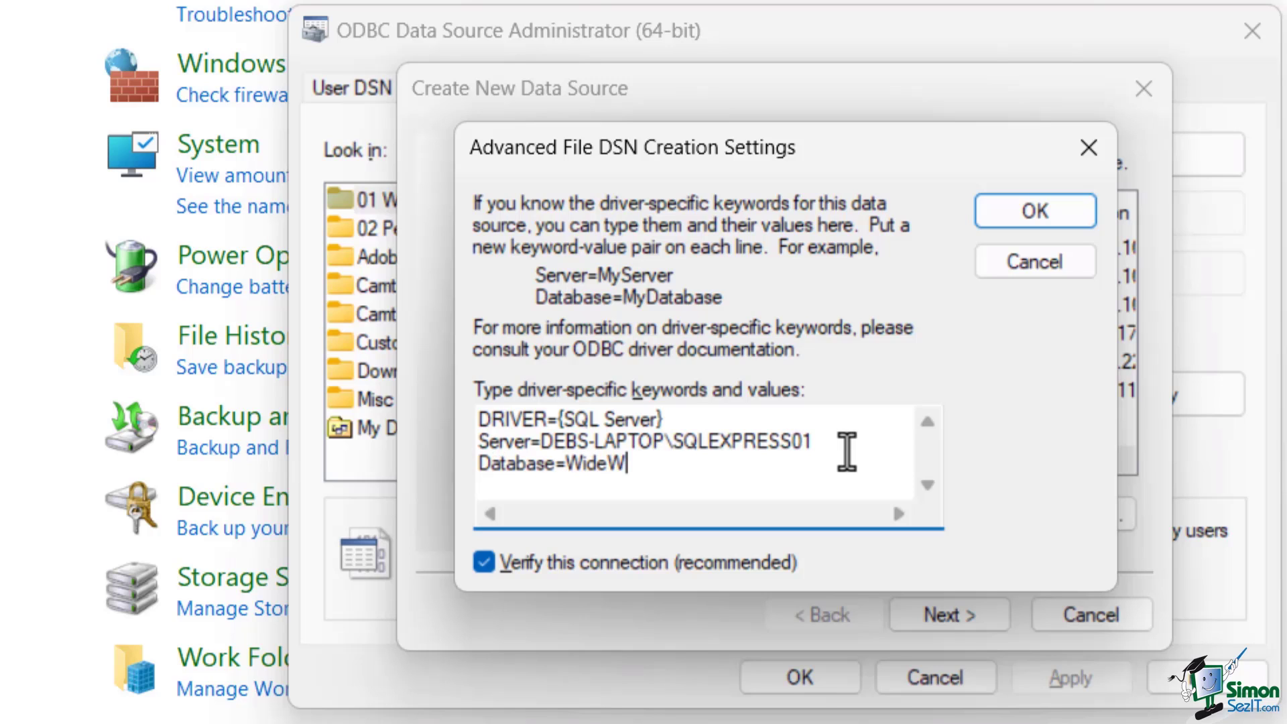
pyautogui.write('orldImporters')
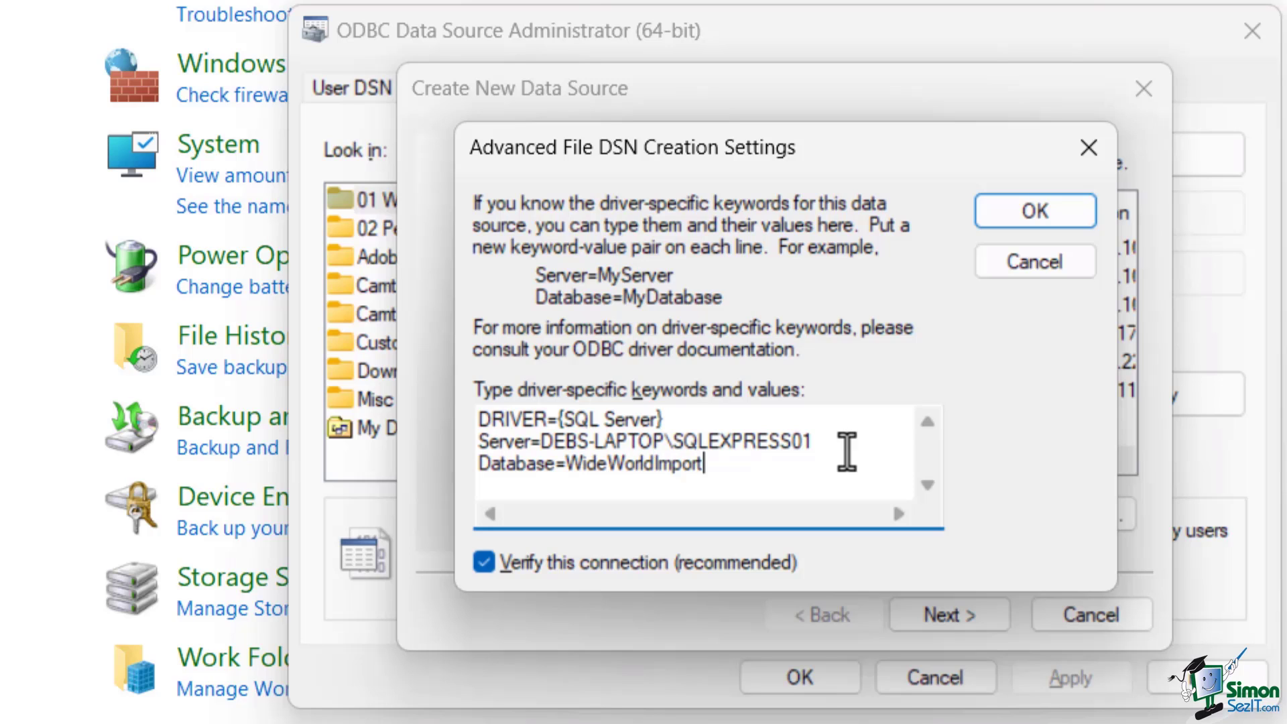
pyautogui.write('DW')
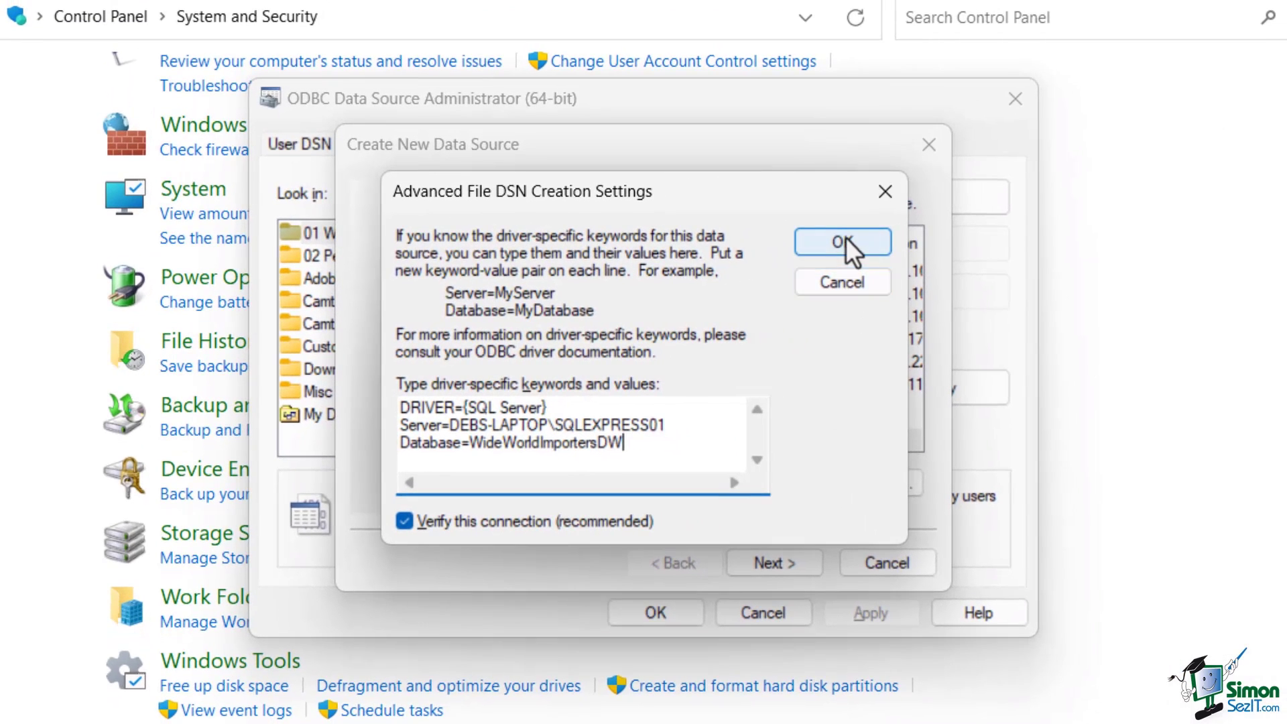
pyautogui.click(846, 240)
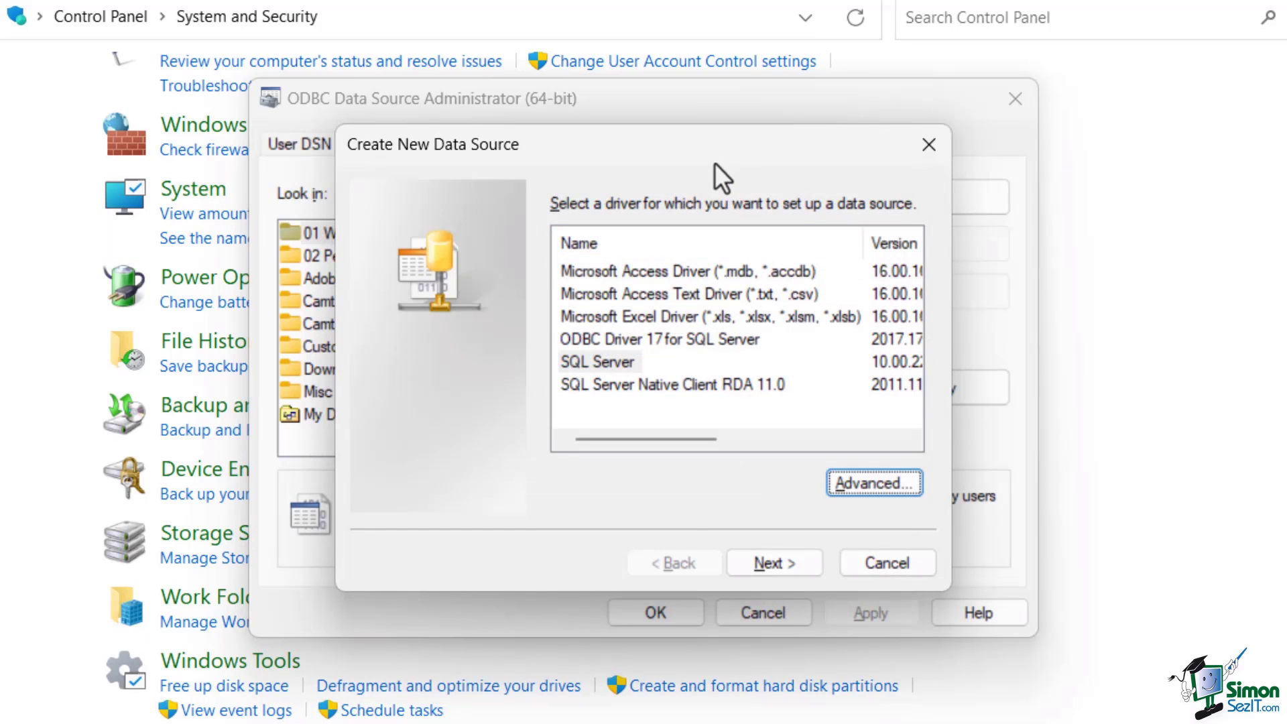
# Save the file data source as WWI_Sample in the Course Files > Section 5 folder
pyautogui.click(779, 570)
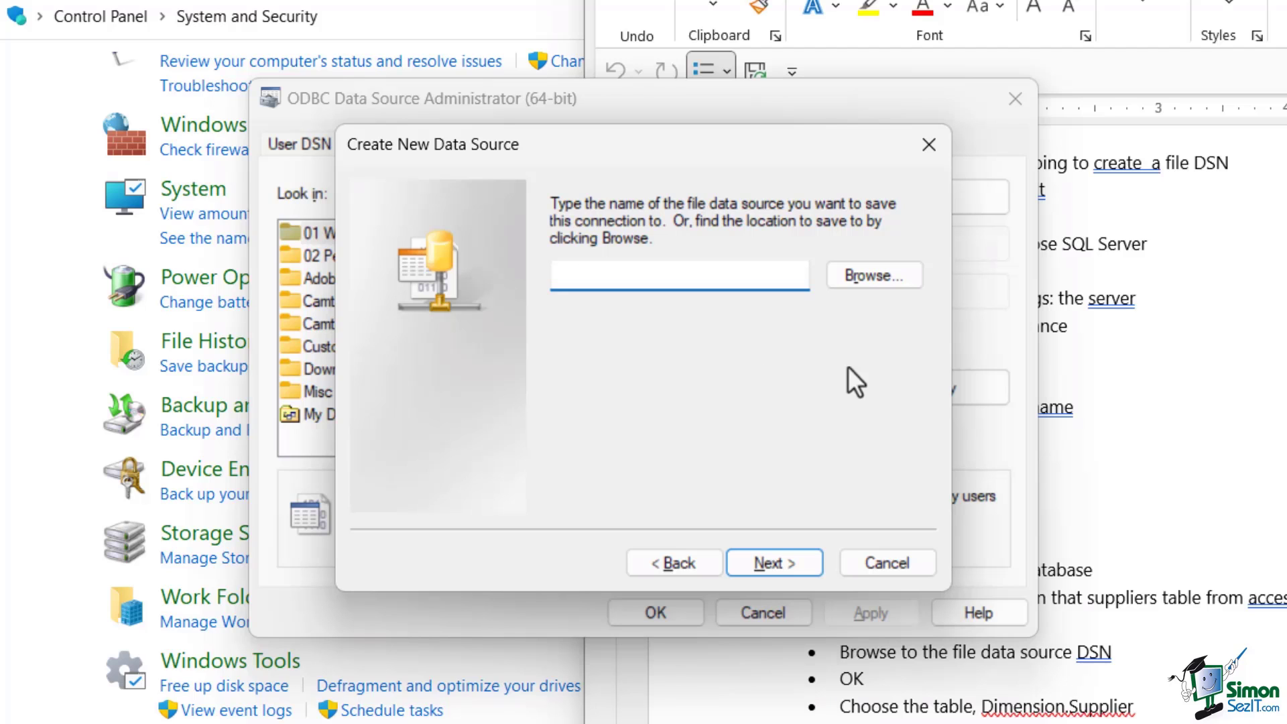
pyautogui.click(870, 275)
pyautogui.click(545, 221)
pyautogui.doubleClick(544, 222)
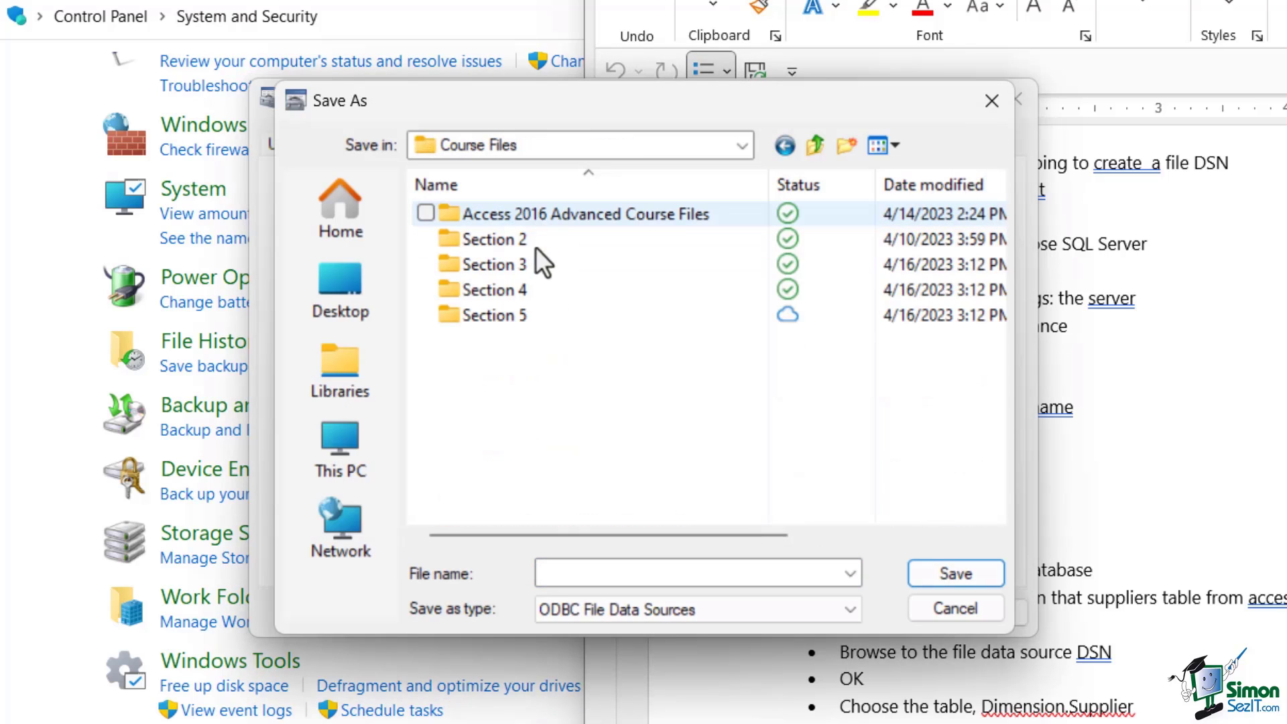
pyautogui.doubleClick(509, 321)
pyautogui.click(607, 574)
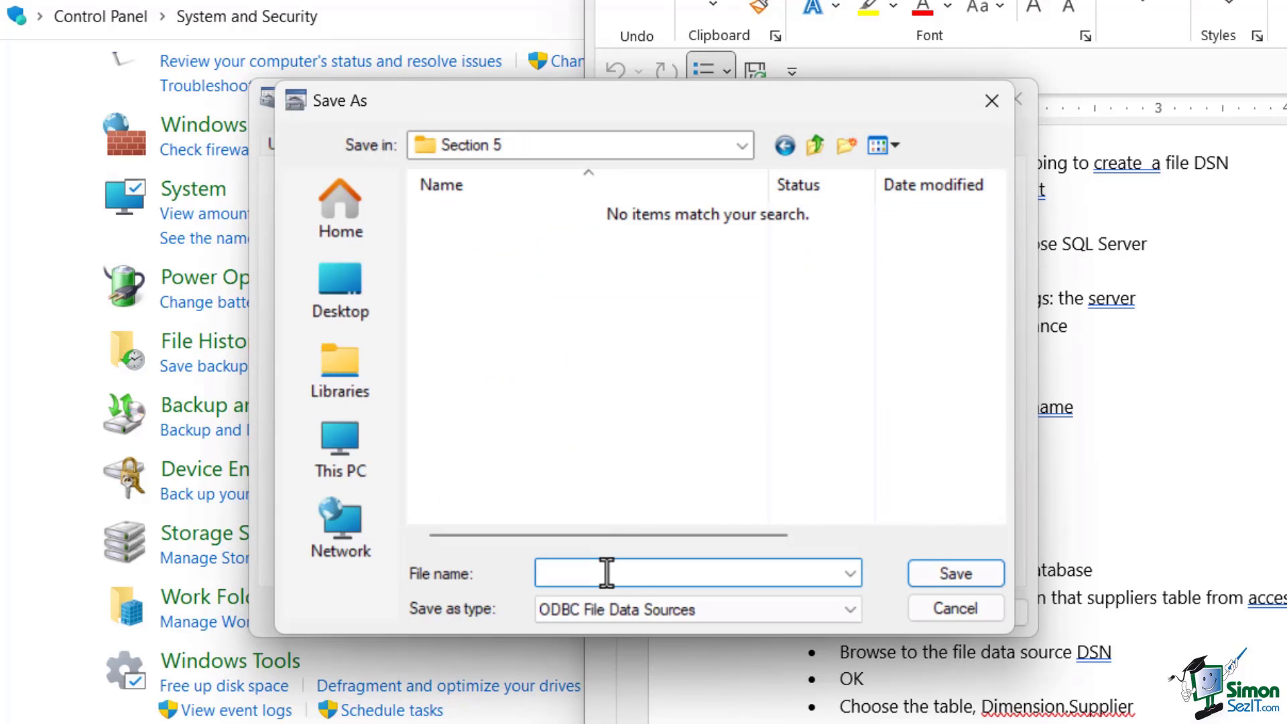
pyautogui.write('WWI_Sample')
pyautogui.click(940, 568)
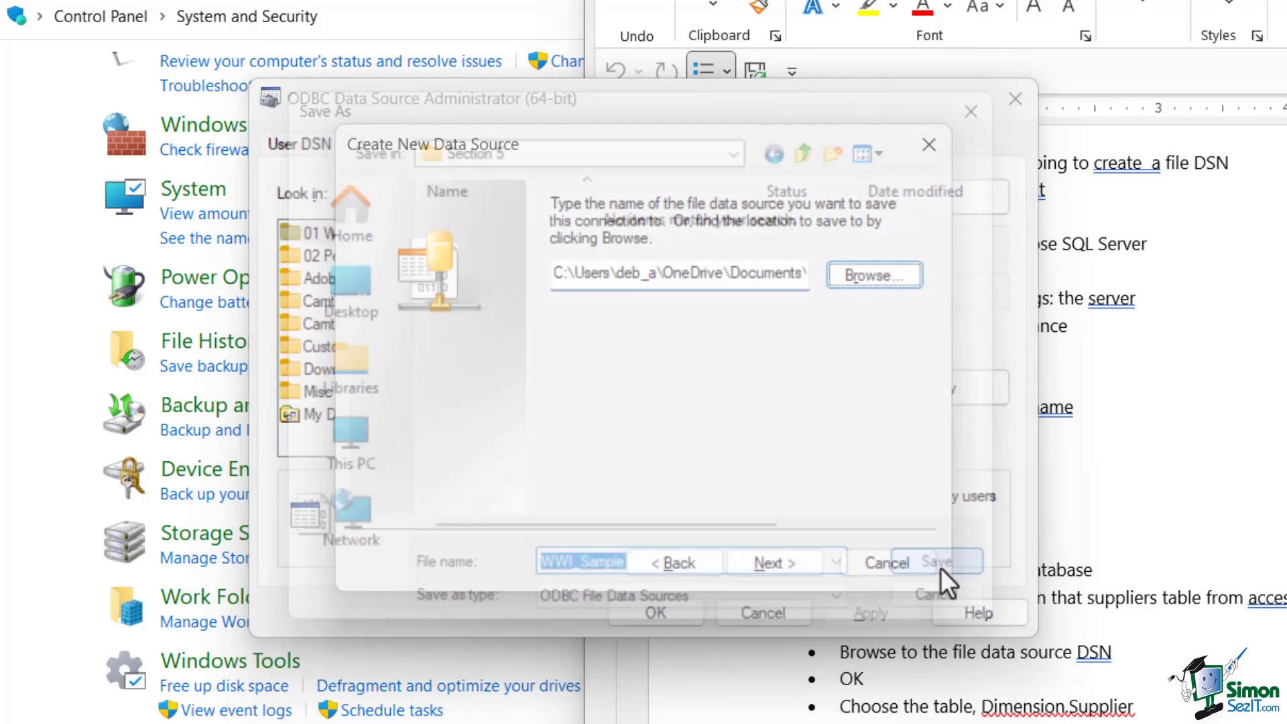
# Finish creating the data source, then close ODBC Data Source Administrator and Control Panel
pyautogui.click(782, 563)
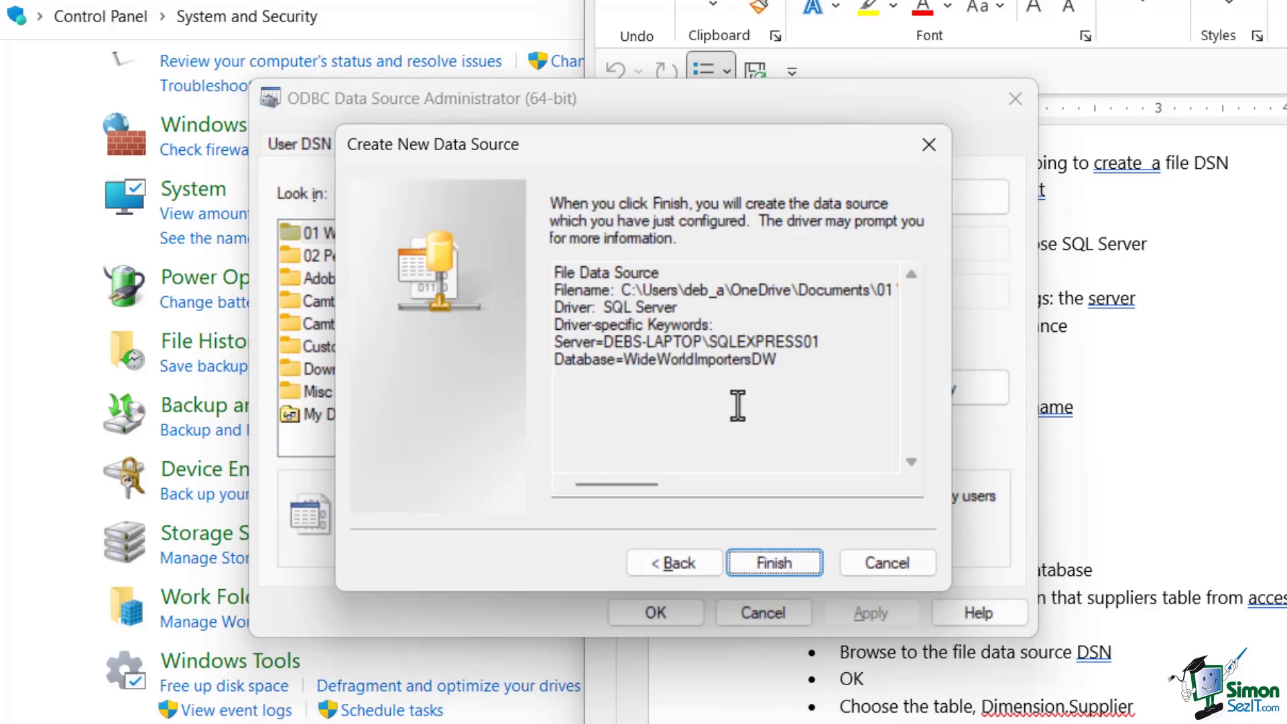
pyautogui.click(767, 562)
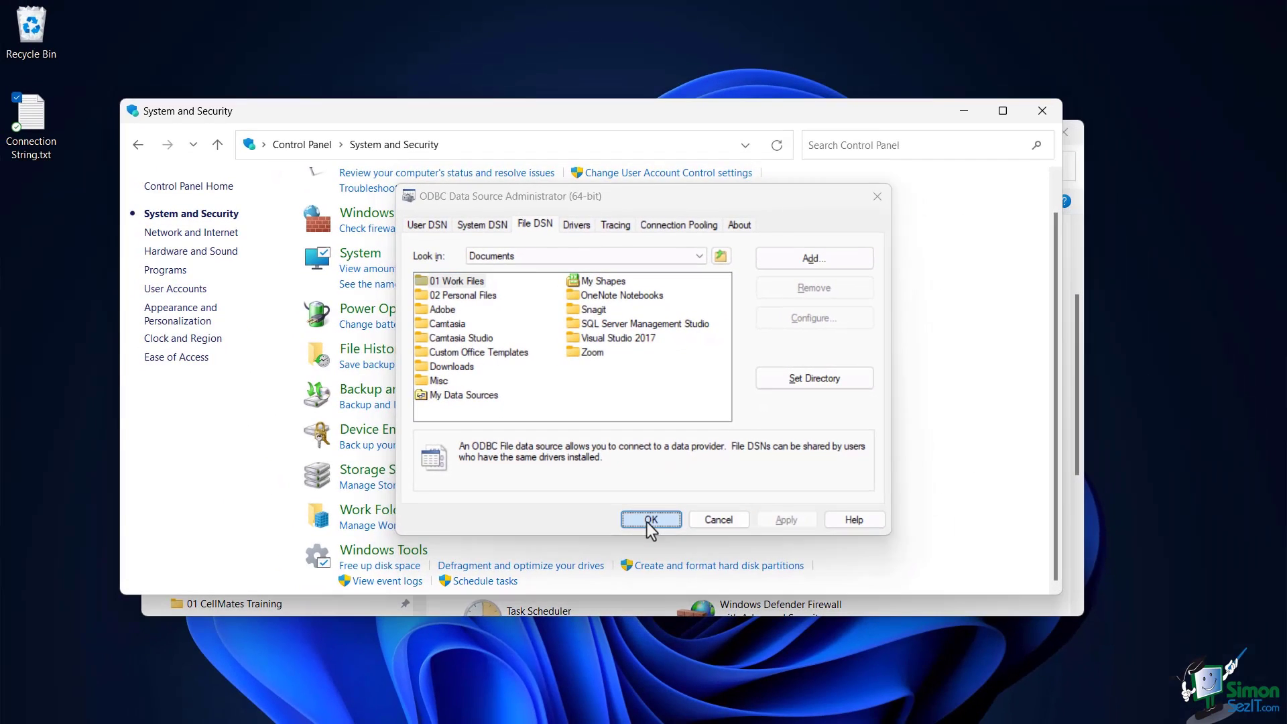
pyautogui.click(651, 521)
pyautogui.click(1044, 115)
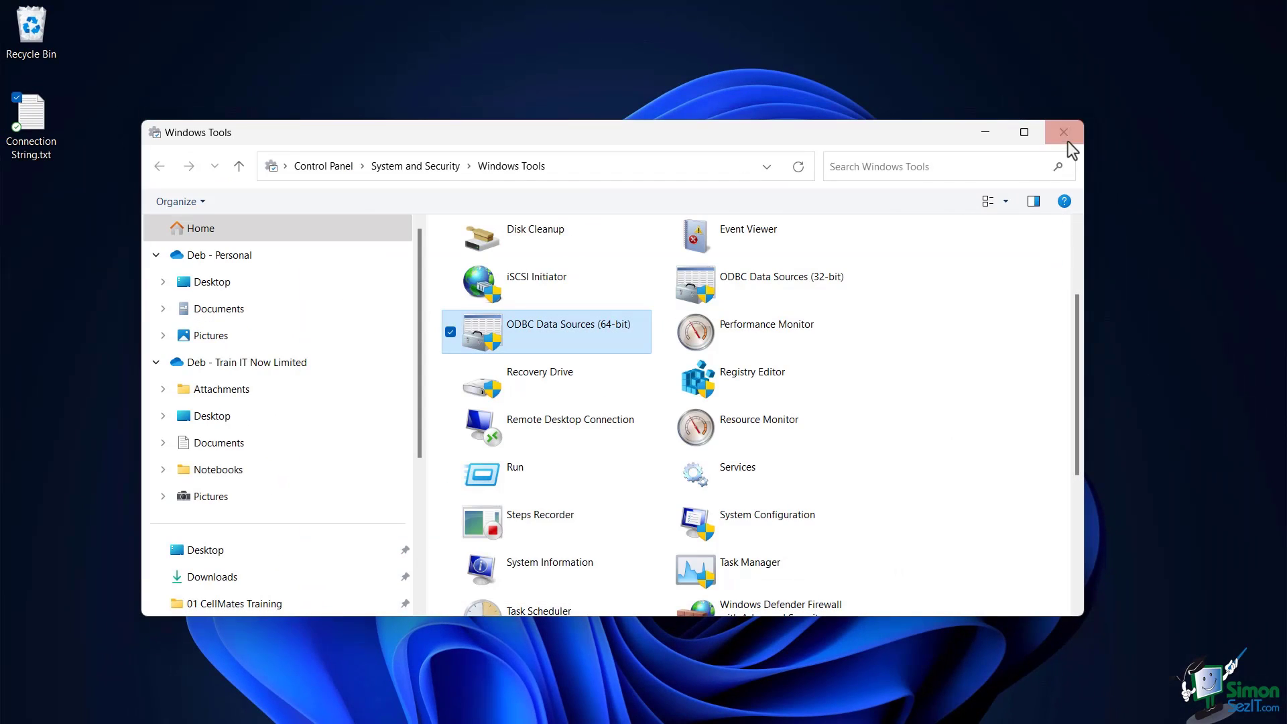
# Open SimonSezIT_CRM_A01 in Access and show External Data > New Data Source > From Other Sources
pyautogui.click(1064, 134)
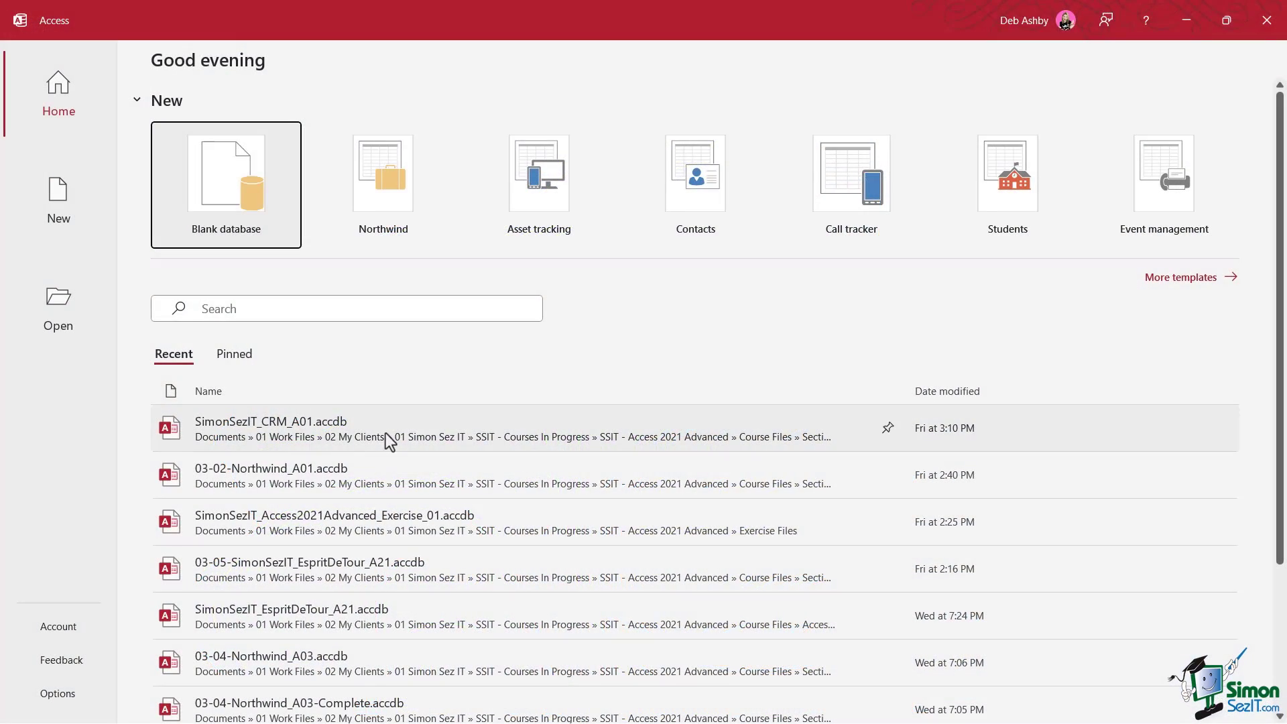
pyautogui.click(389, 441)
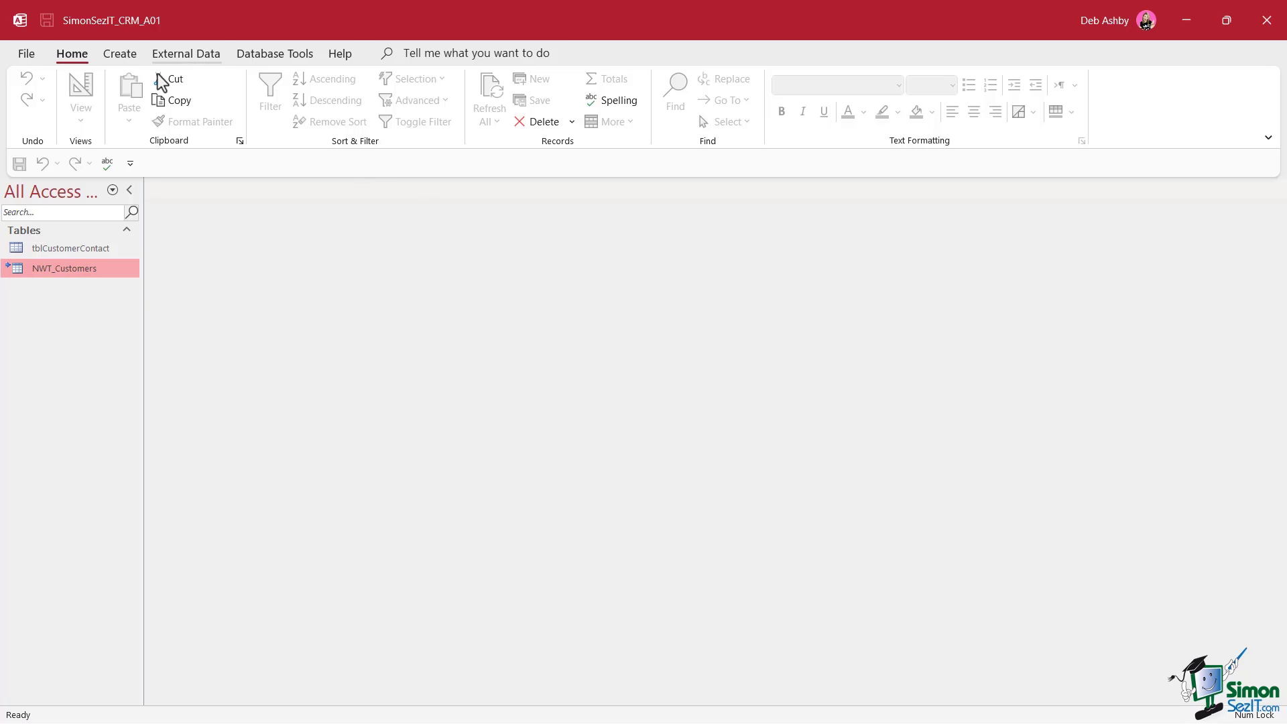
pyautogui.click(191, 55)
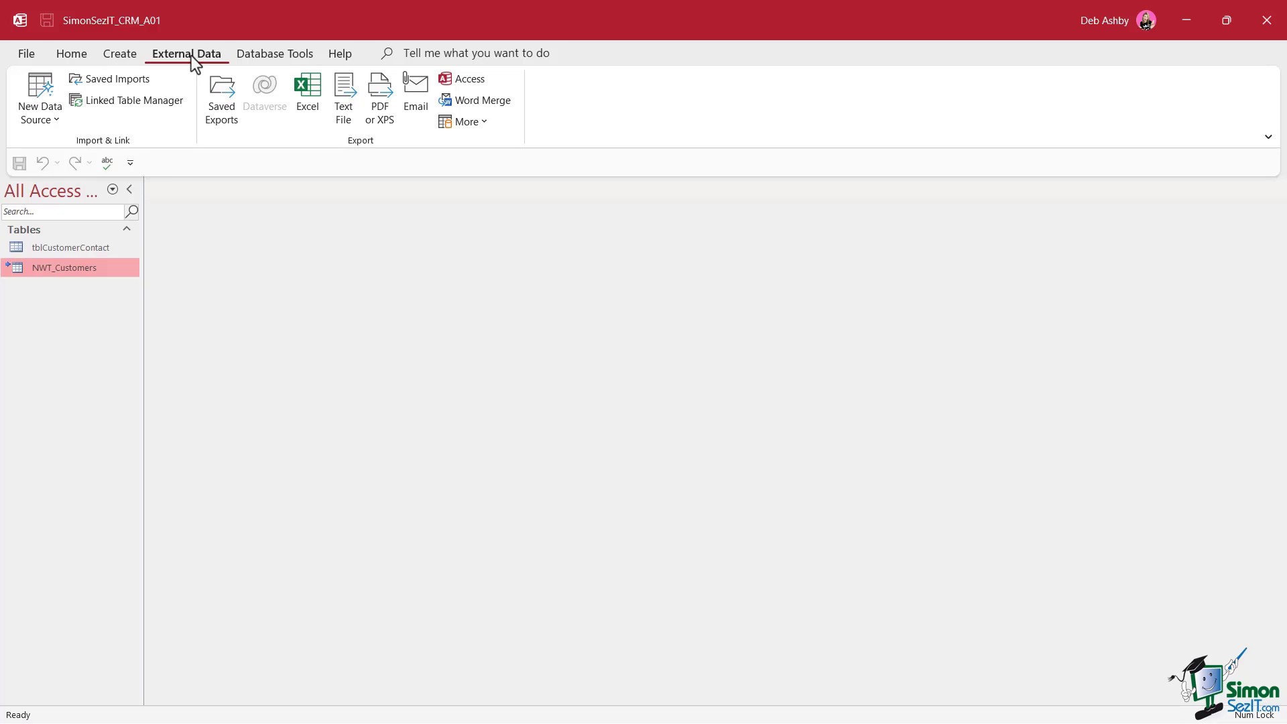
pyautogui.click(40, 100)
pyautogui.moveTo(107, 287)
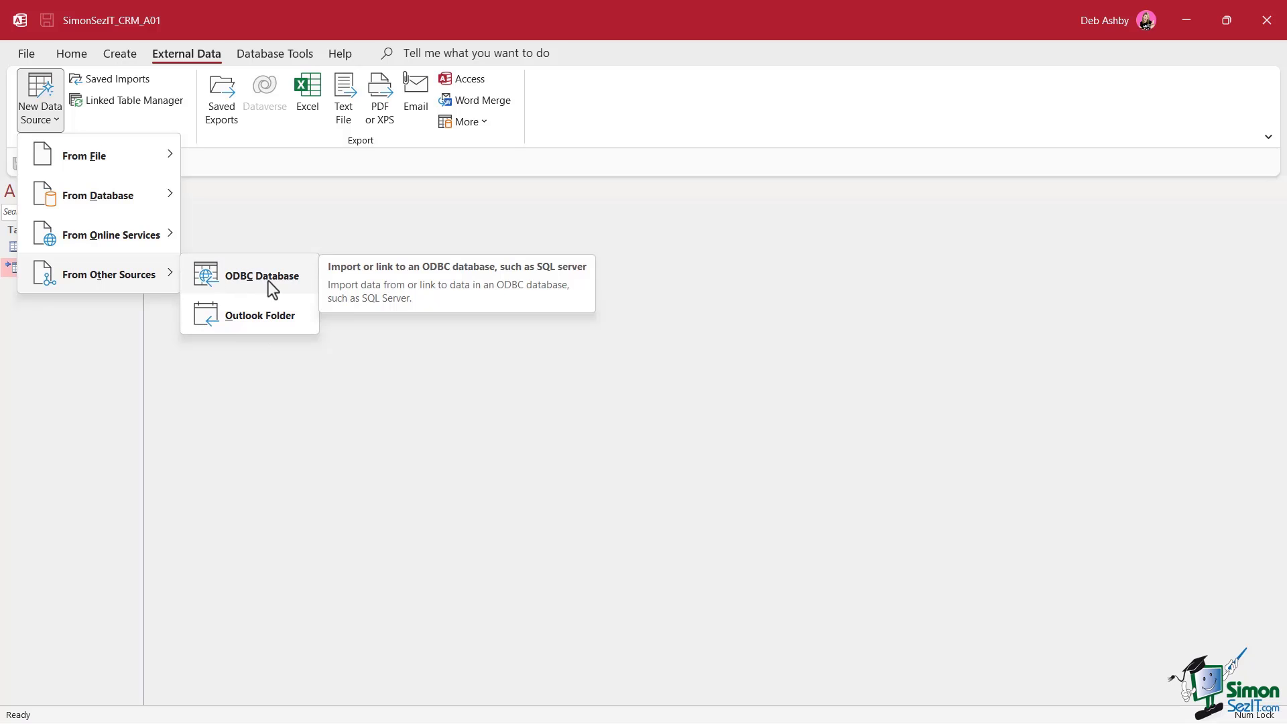
# Choose to link an ODBC Database through the WWI_Sample file data source
pyautogui.click(265, 286)
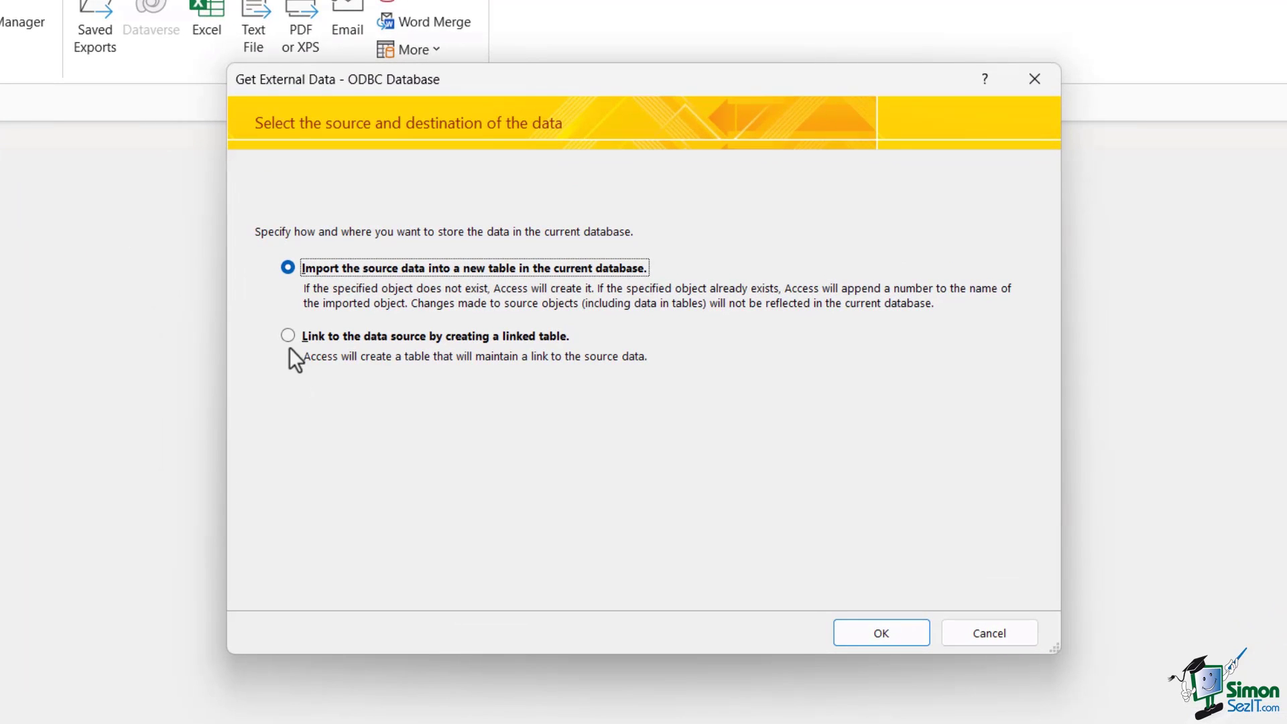
pyautogui.click(292, 337)
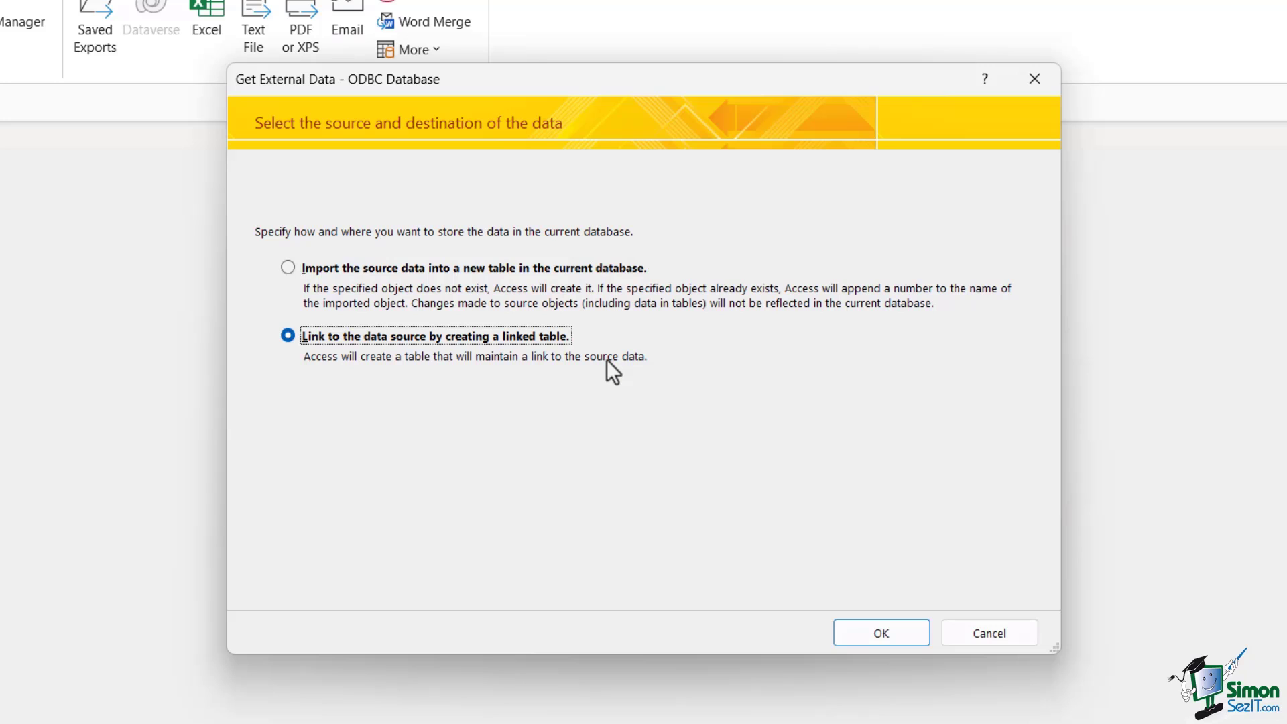
pyautogui.click(883, 633)
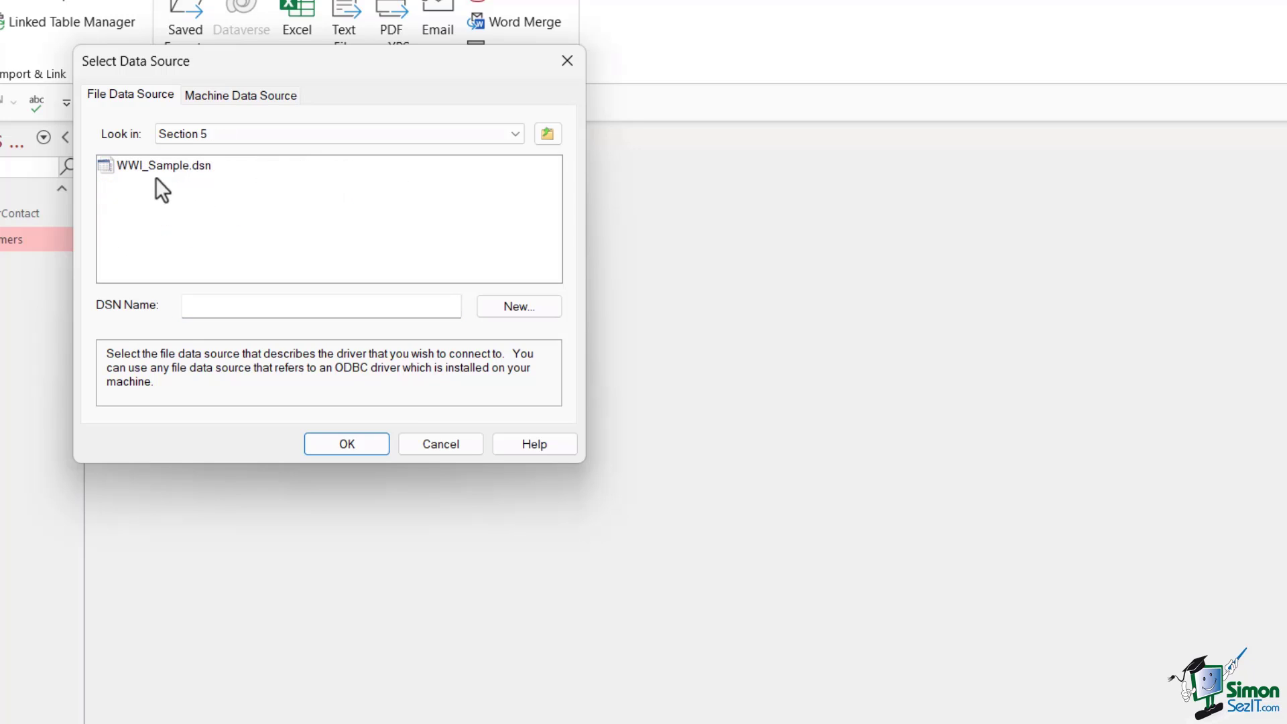
pyautogui.click(172, 167)
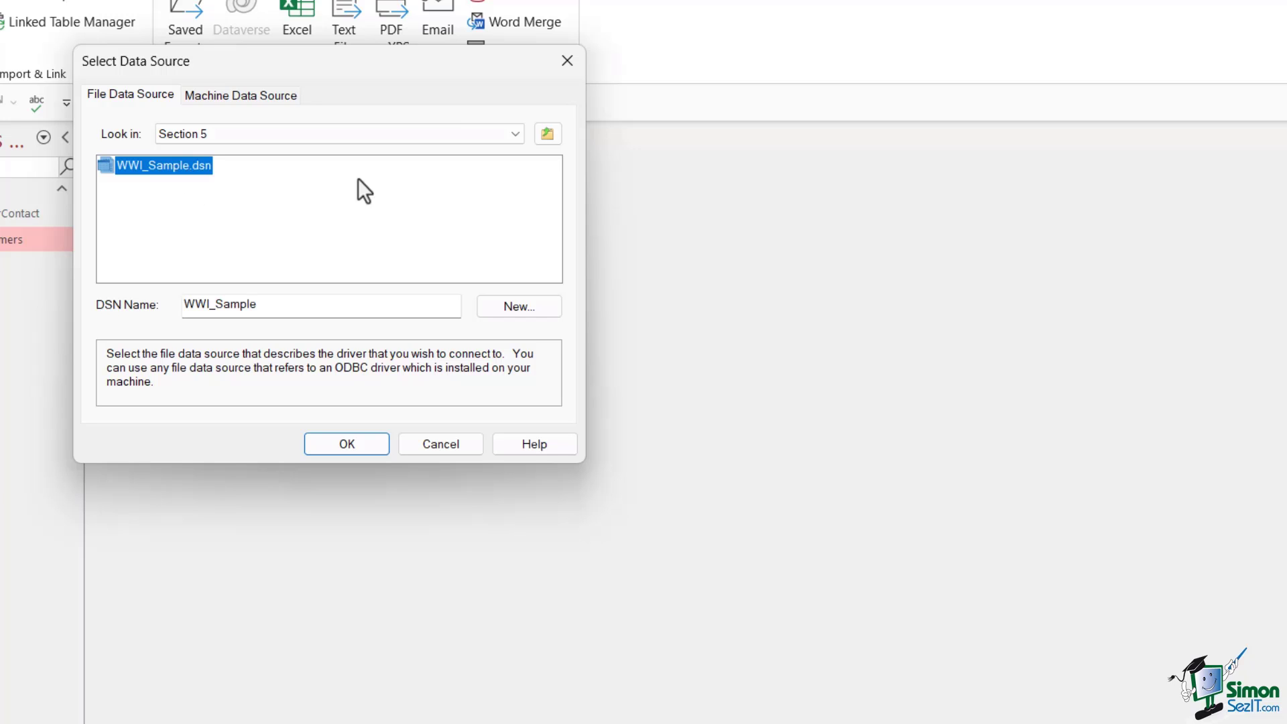
pyautogui.click(367, 445)
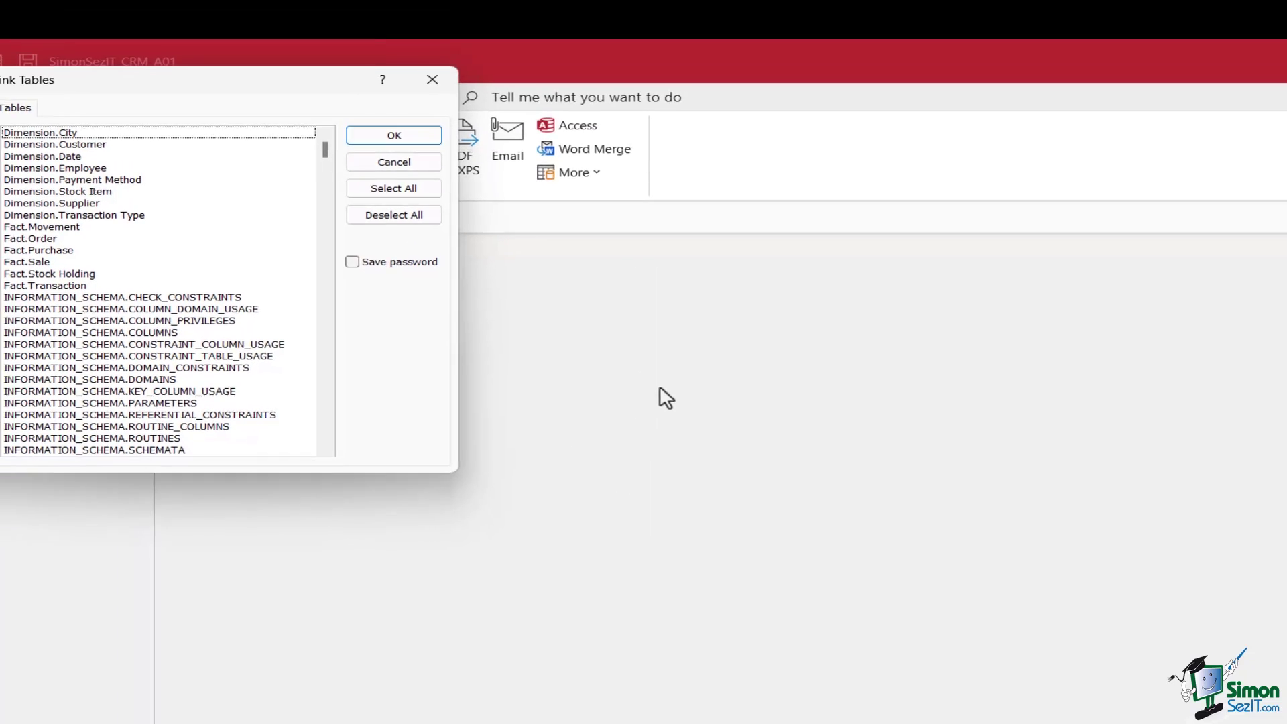
# Select Dimension.Supplier in Link Tables and link it into the database
pyautogui.scroll(-1, 223, 236)
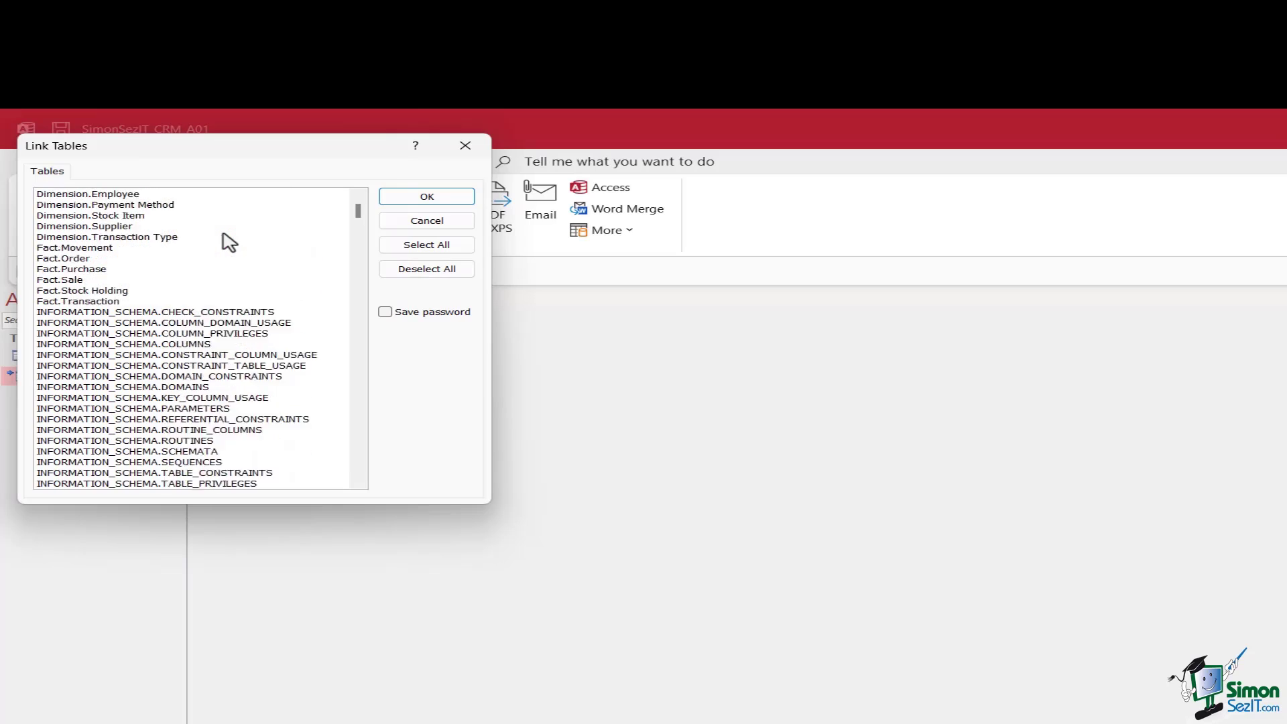
pyautogui.scroll(1, 228, 236)
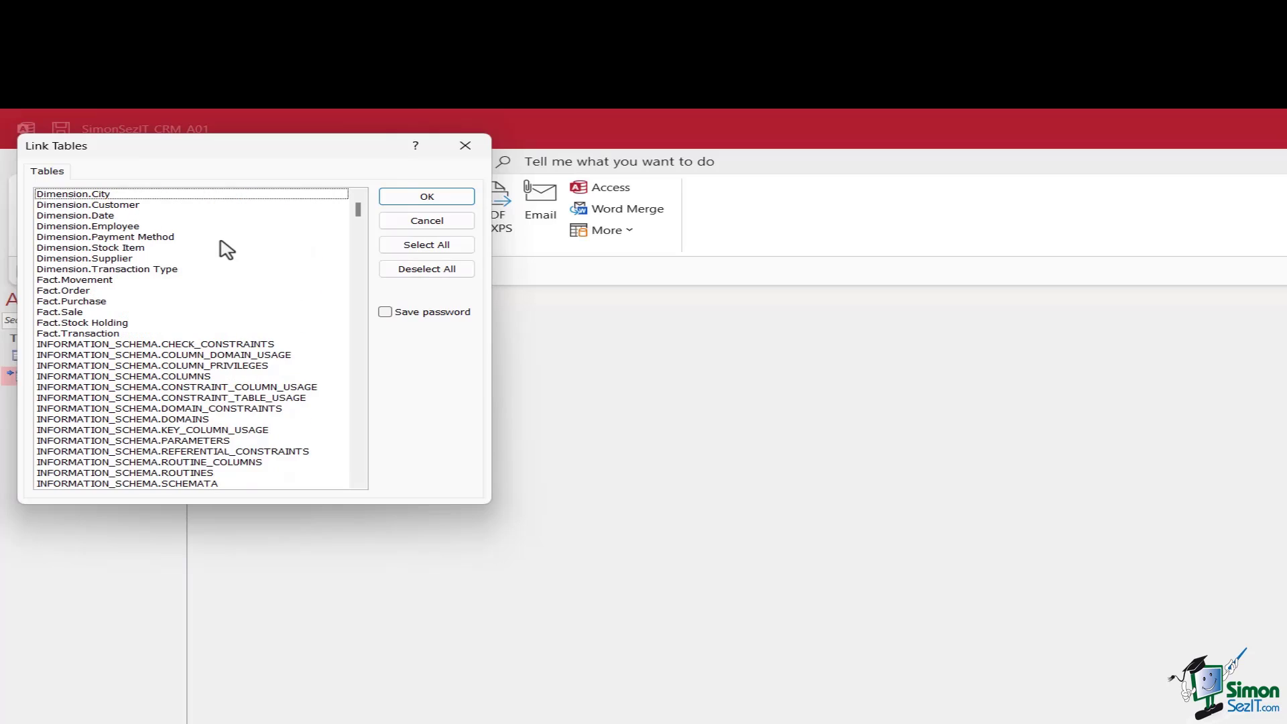
pyautogui.click(65, 259)
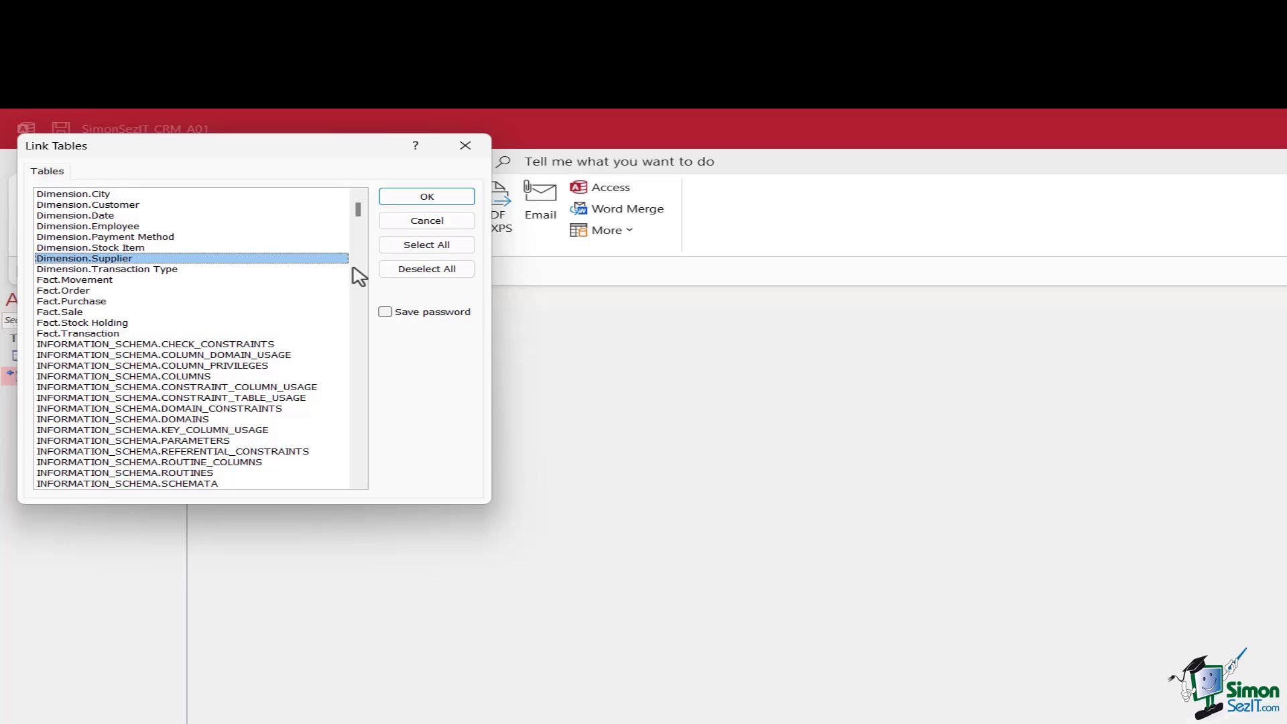
pyautogui.click(406, 197)
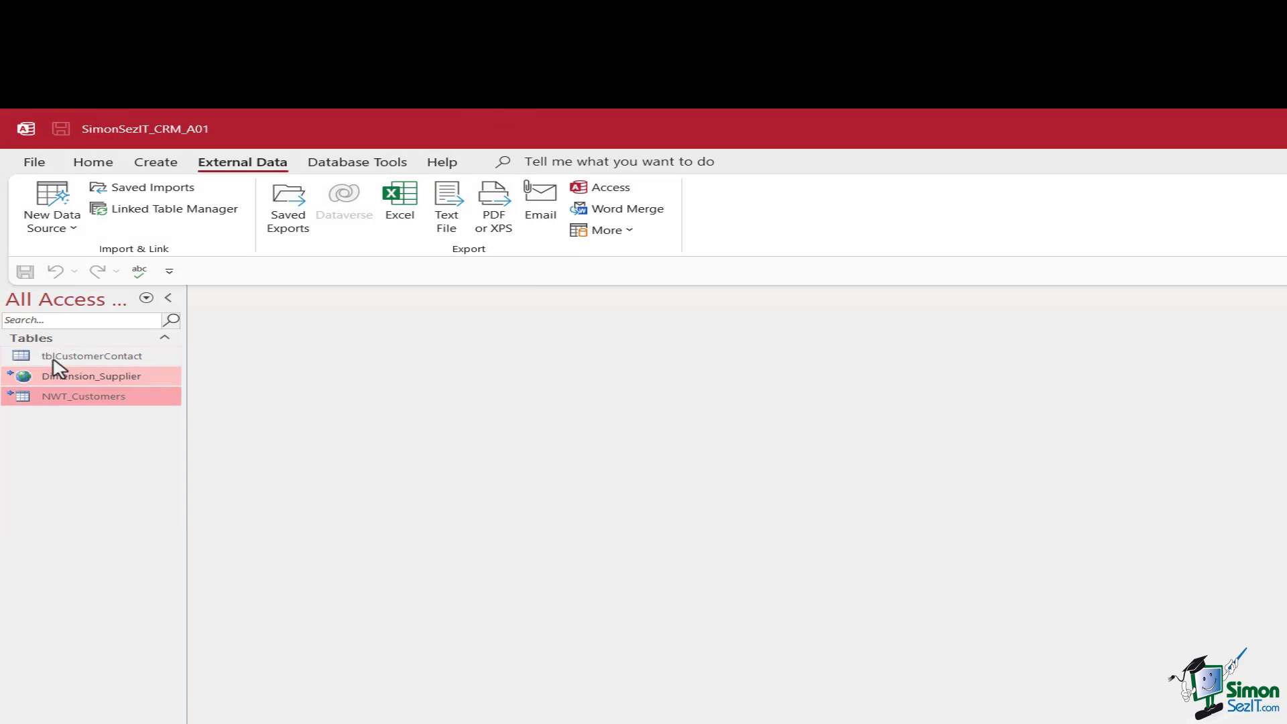
# Open Dimension_Supplier in Datasheet view, select the fifth record, and view its connection string
pyautogui.moveTo(12, 383)
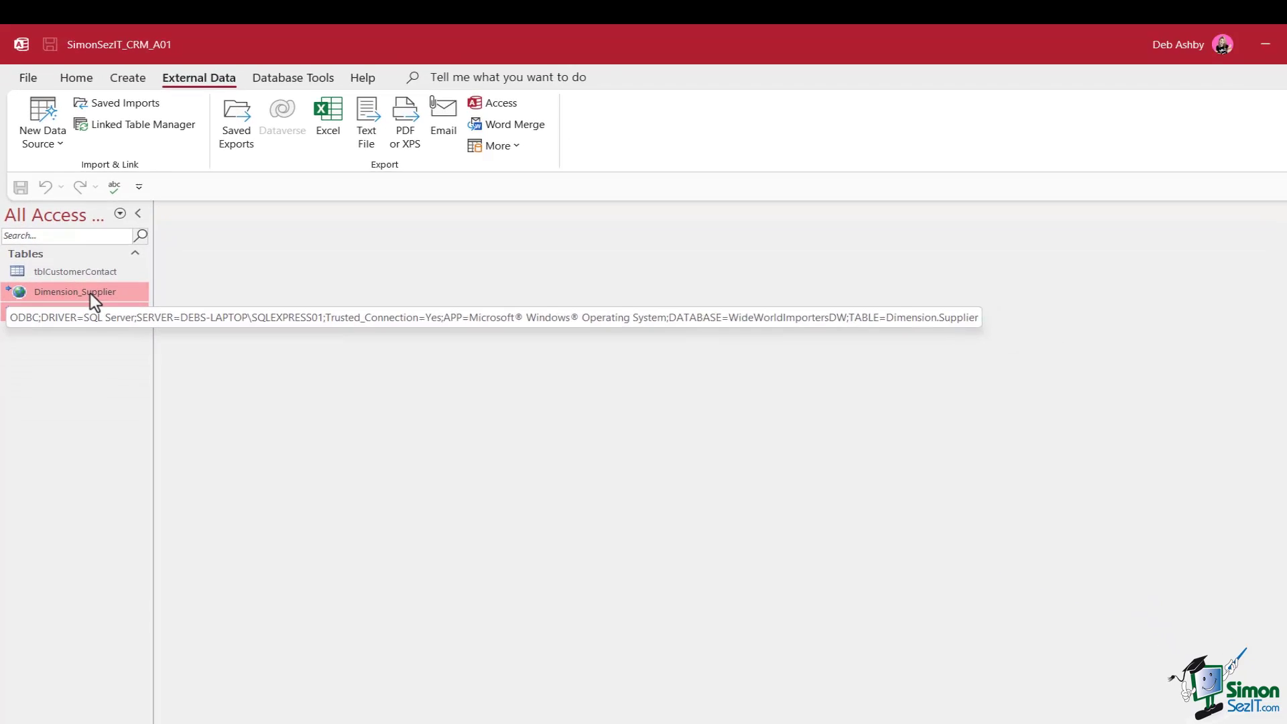
pyautogui.doubleClick(91, 293)
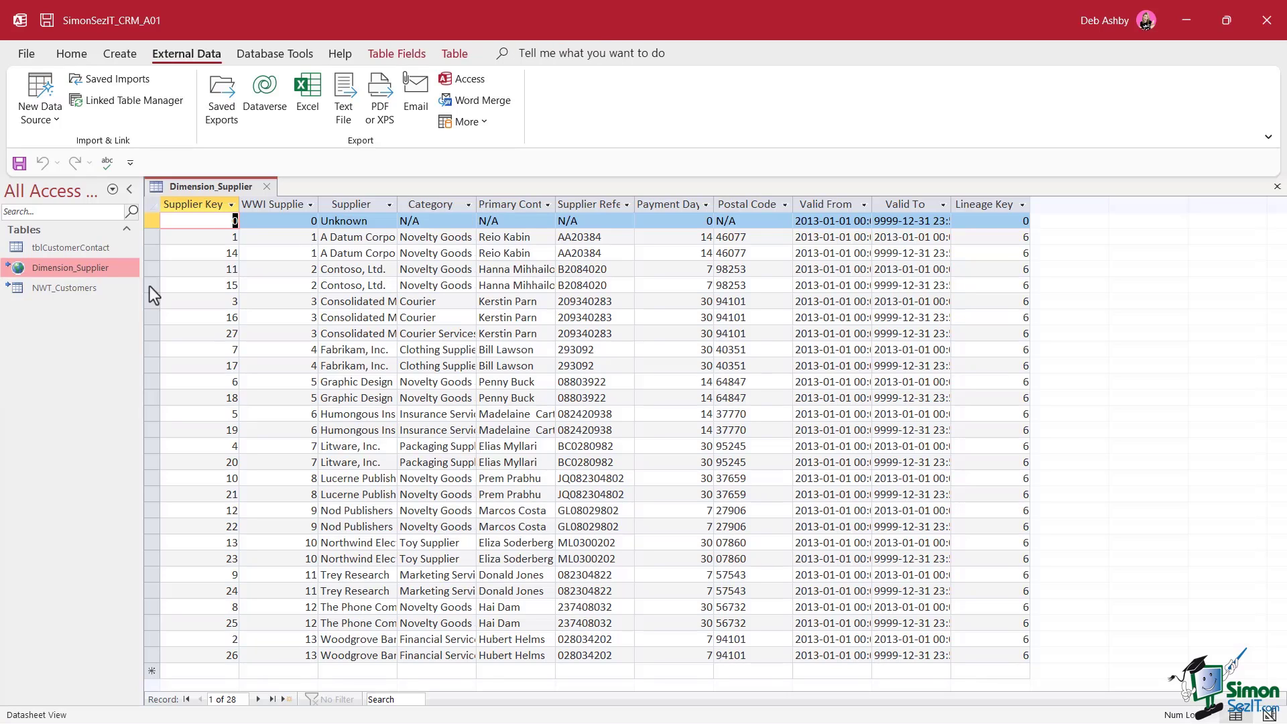
pyautogui.click(503, 289)
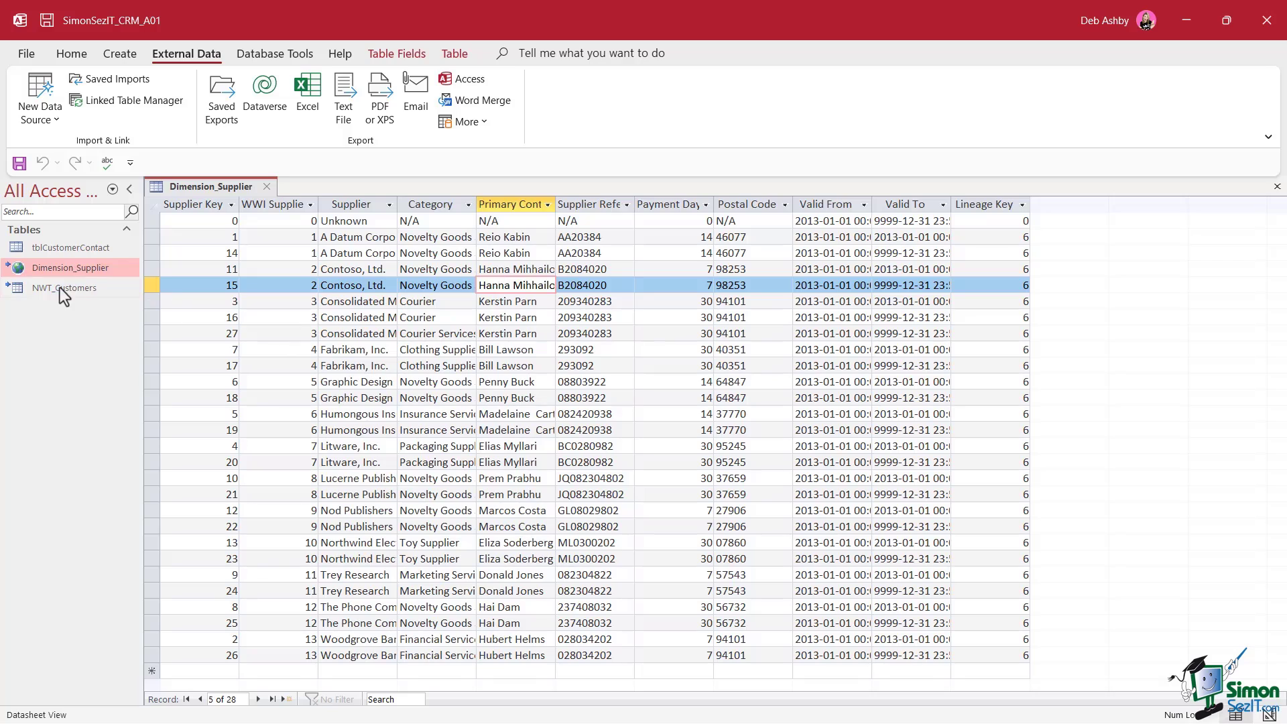
pyautogui.moveTo(22, 277)
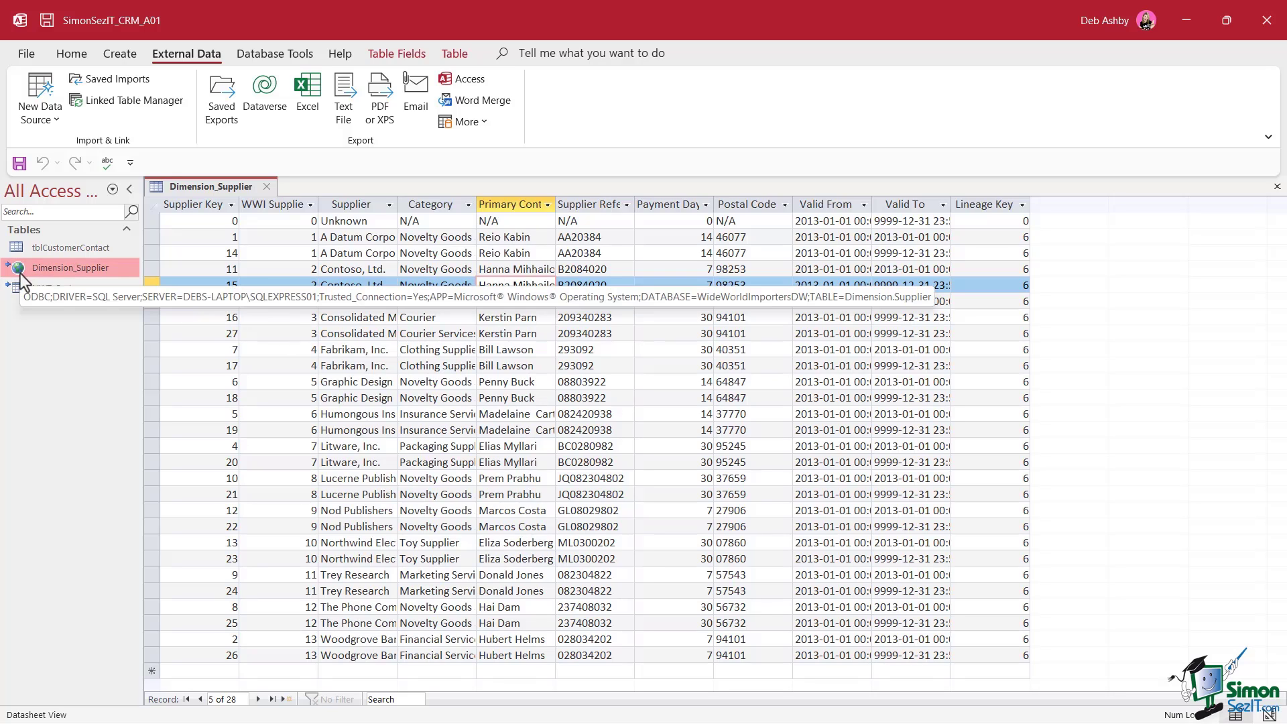
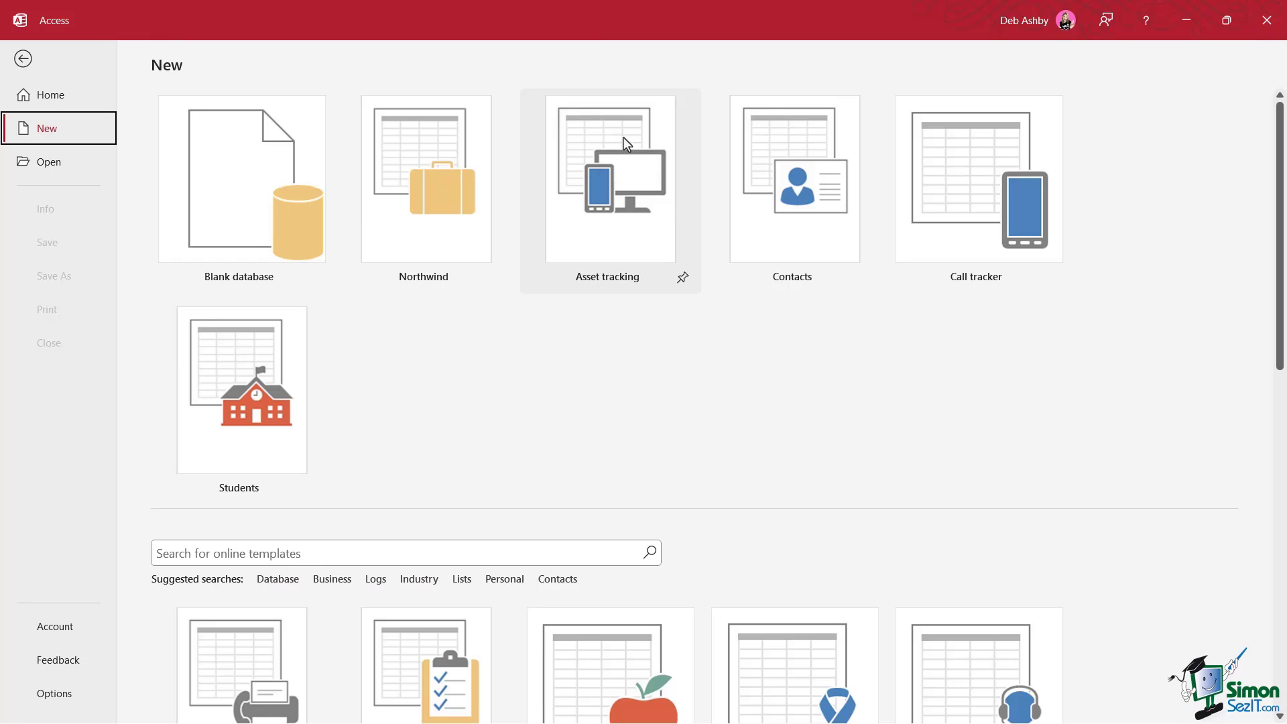
# Pick the Asset tracking template and create SSIT_Asset_Tracking.accdb on the Desktop
pyautogui.scroll(-2, 445, 408)
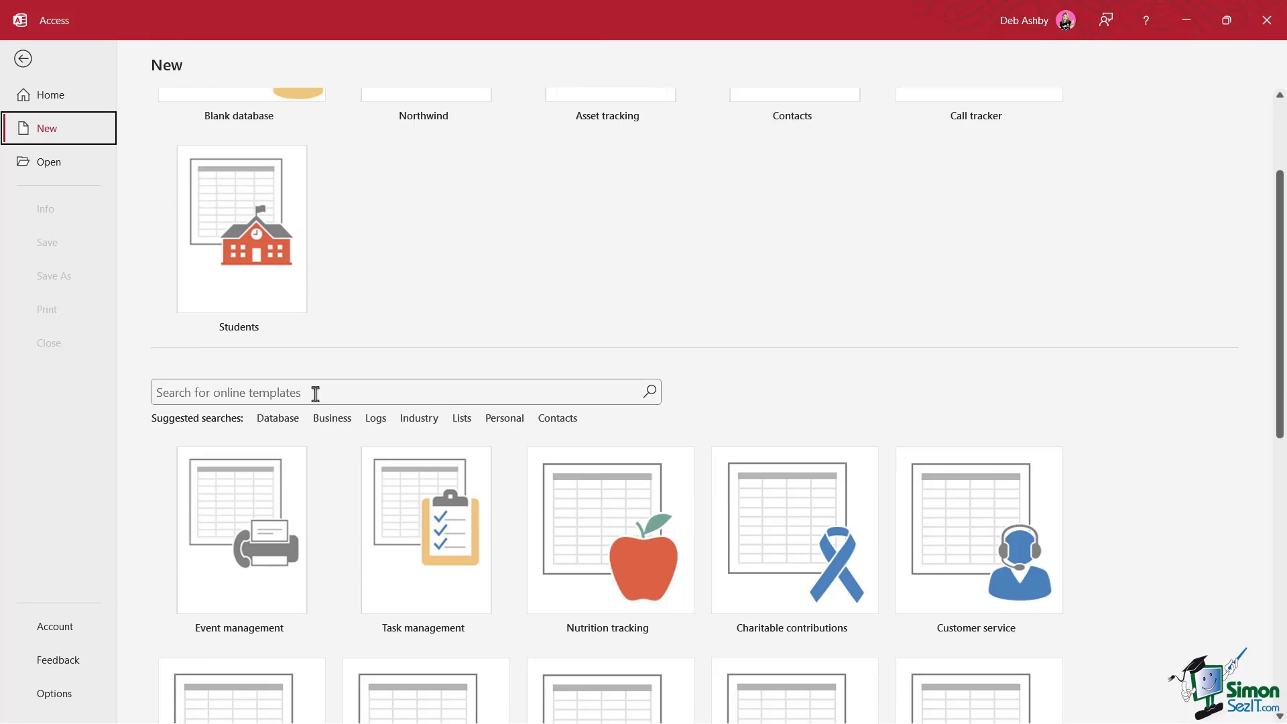
pyautogui.click(153, 398)
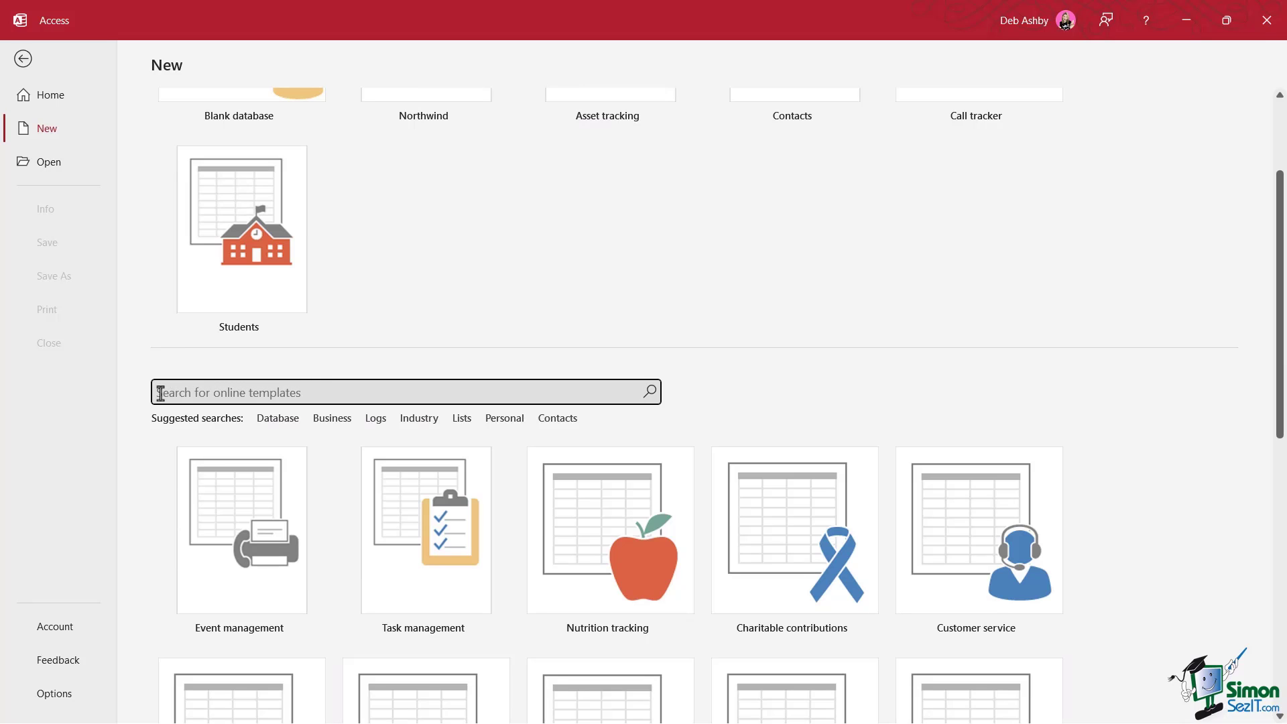
pyautogui.scroll(2, 612, 284)
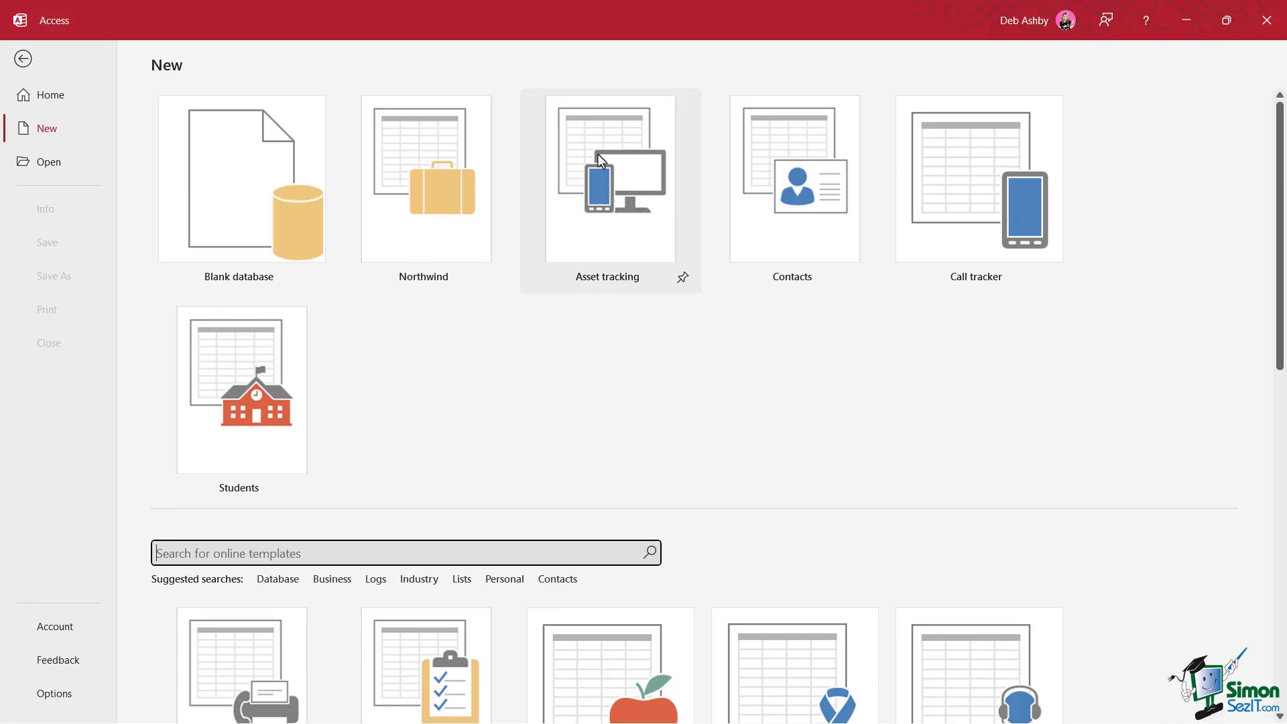
pyautogui.click(597, 154)
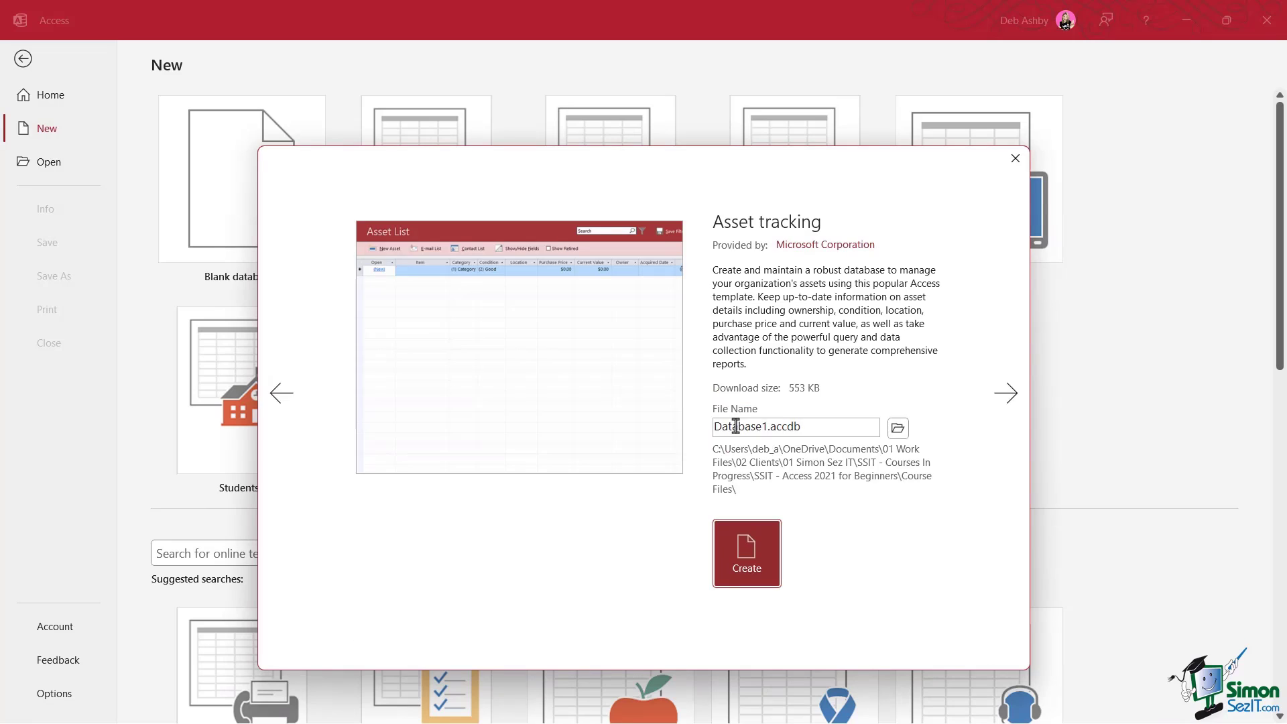
pyautogui.doubleClick(737, 427)
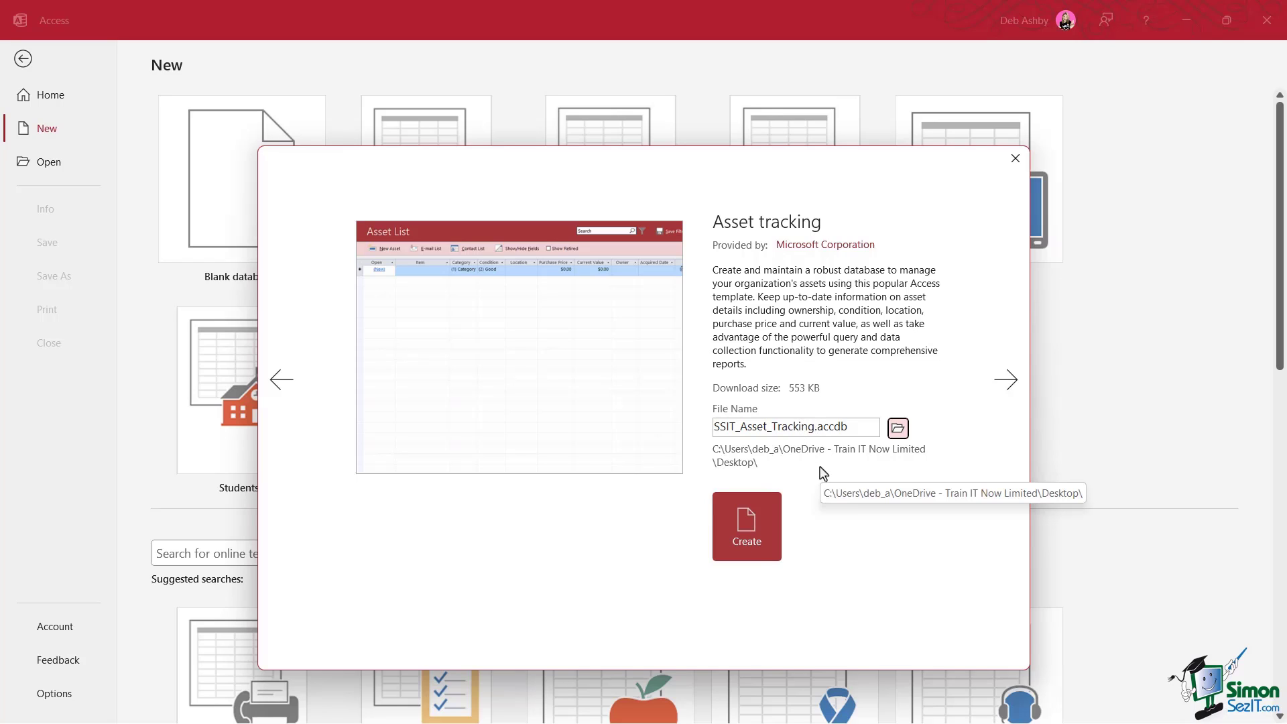
pyautogui.click(738, 540)
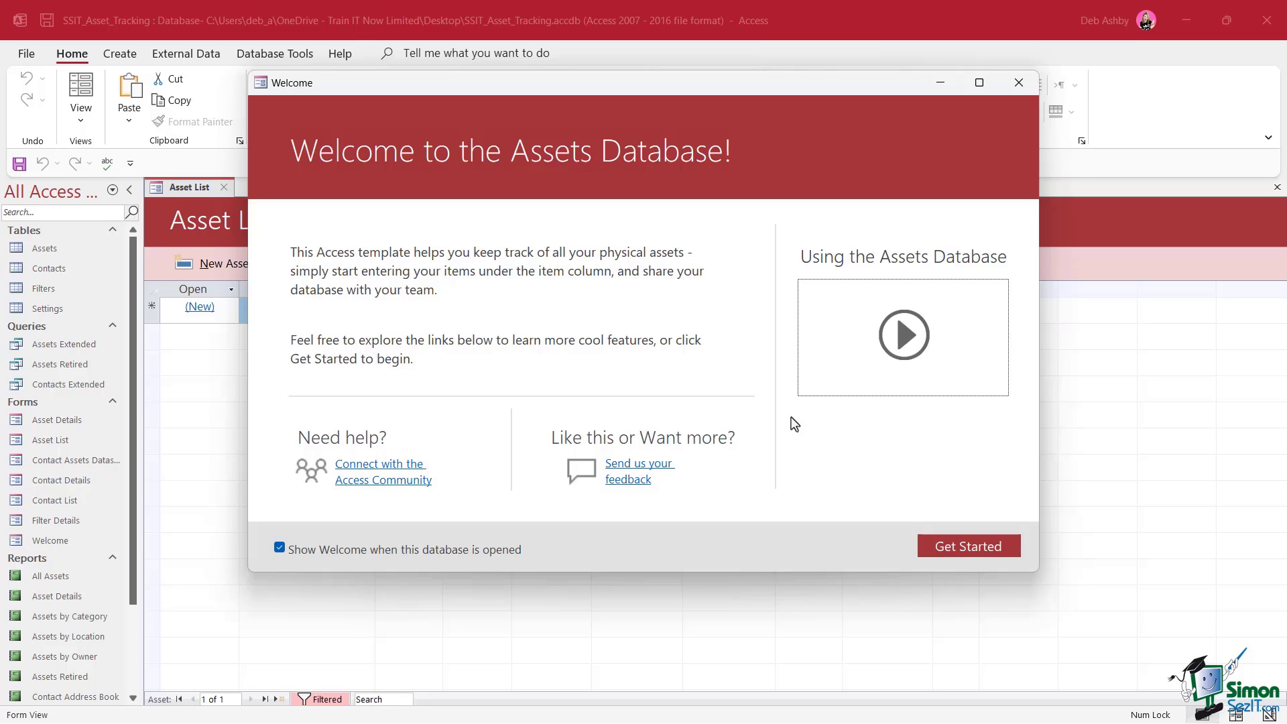
# Close the Welcome dialog and the Asset List form
pyautogui.click(1019, 84)
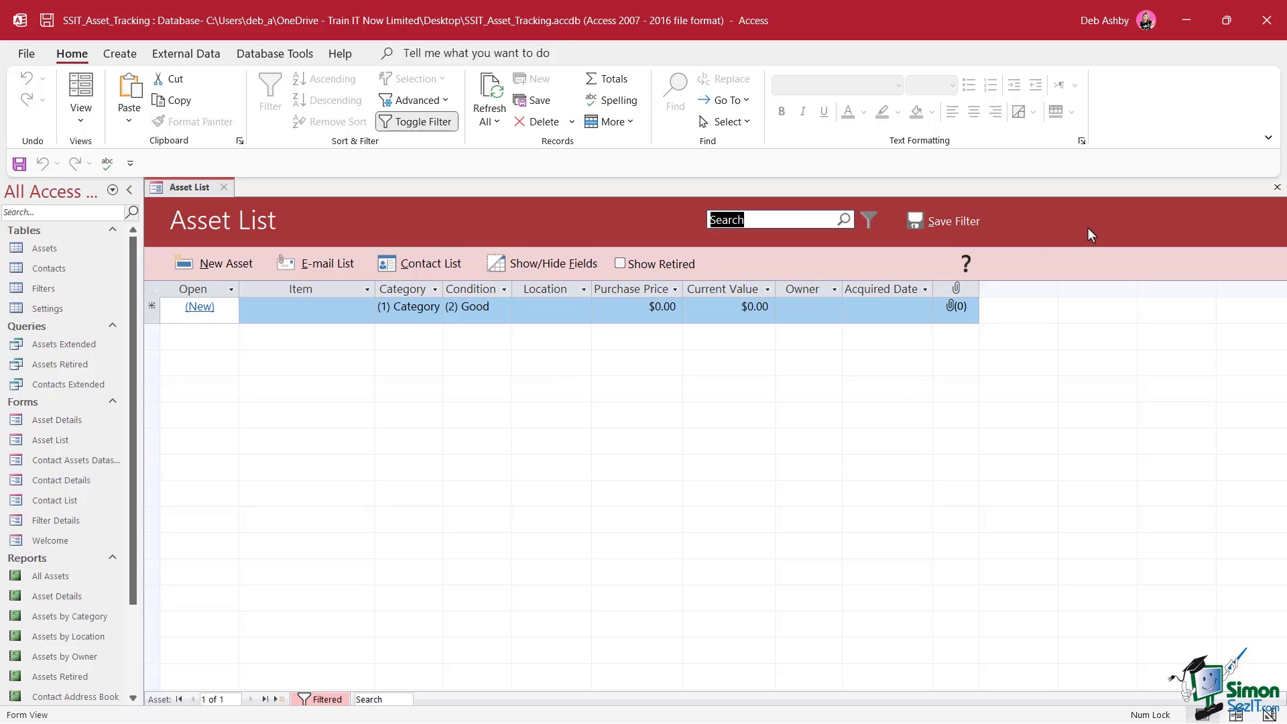
pyautogui.click(224, 187)
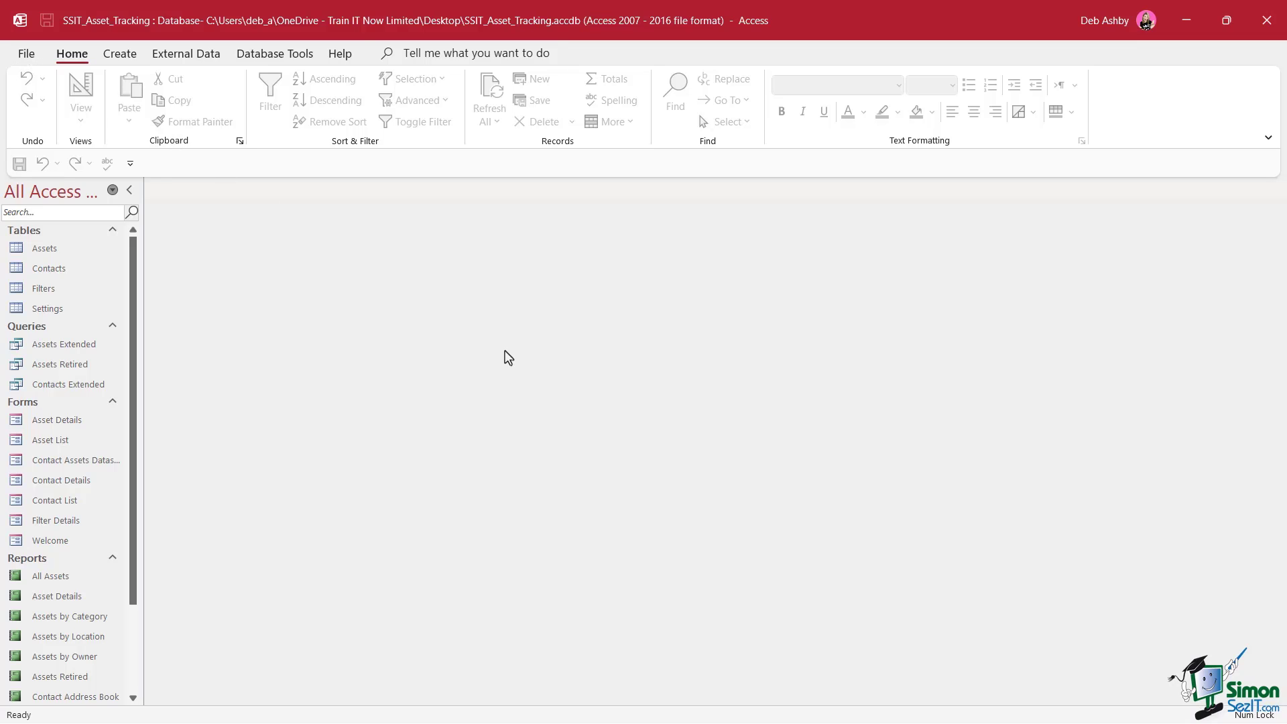
# Run the Database Splitter, saving the back-end as SSIT_Asset_Tracking_be.accdb in Section 6
pyautogui.click(284, 59)
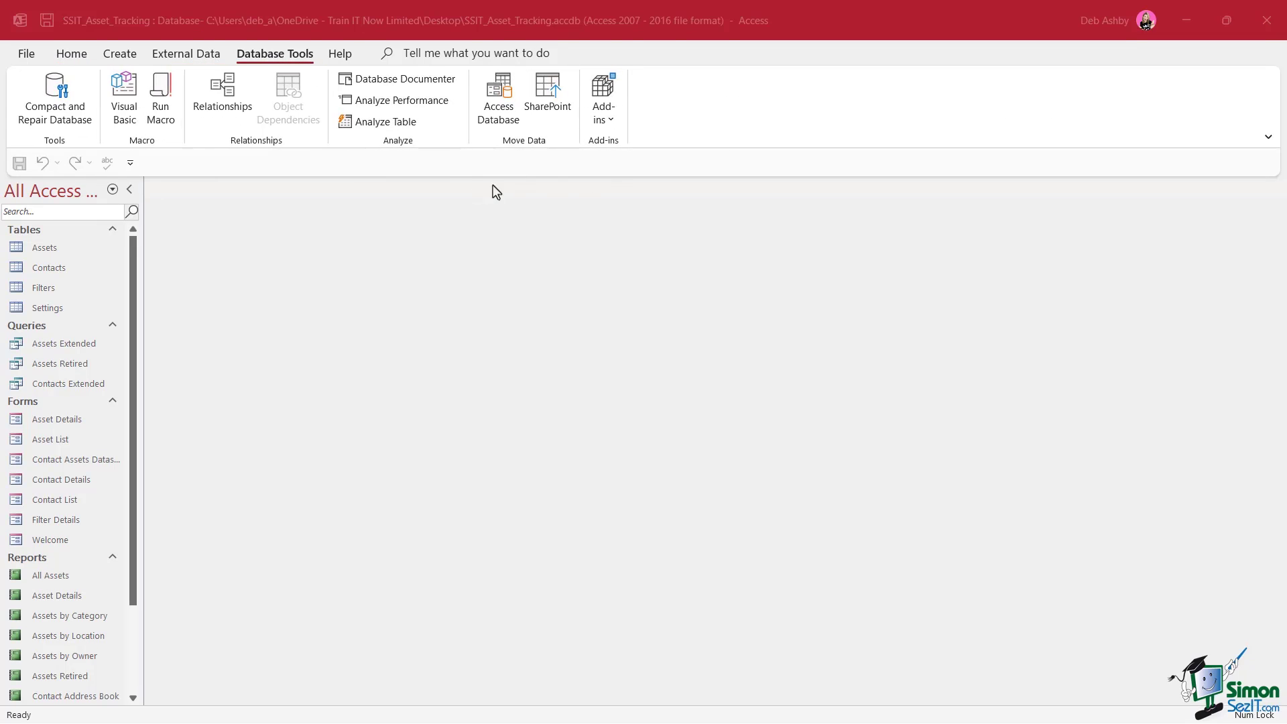
pyautogui.click(498, 107)
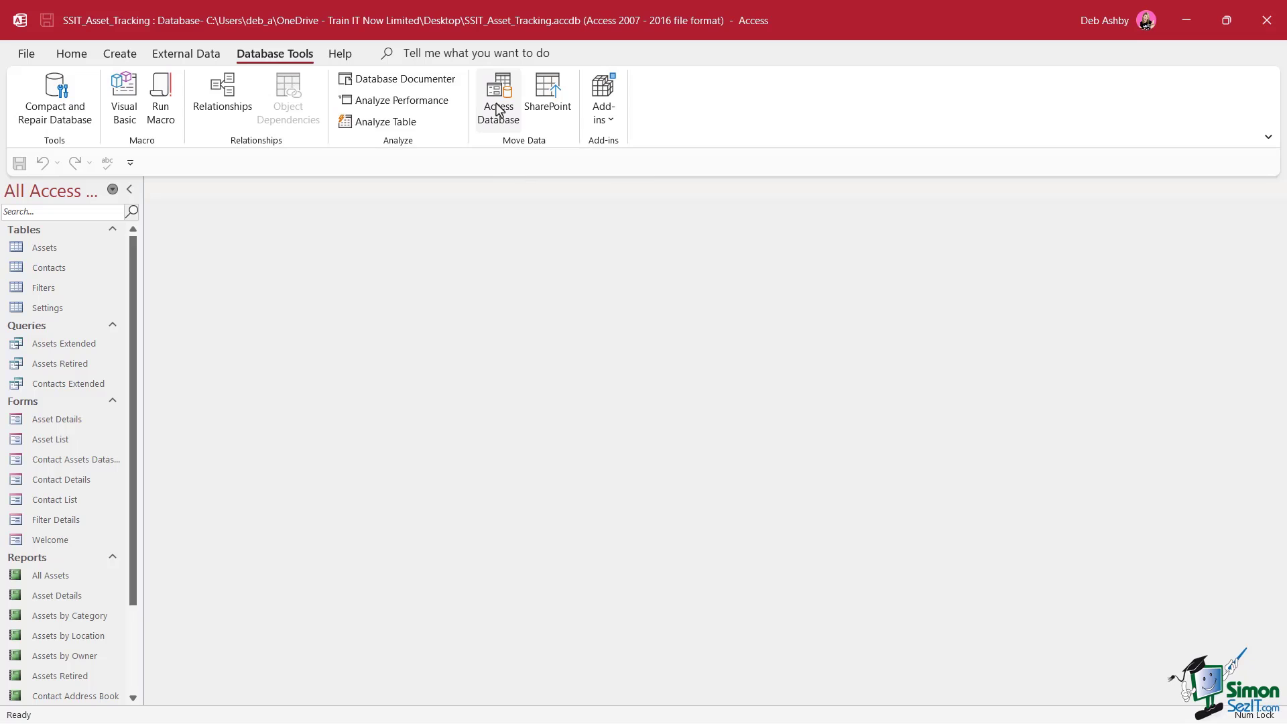
pyautogui.click(497, 109)
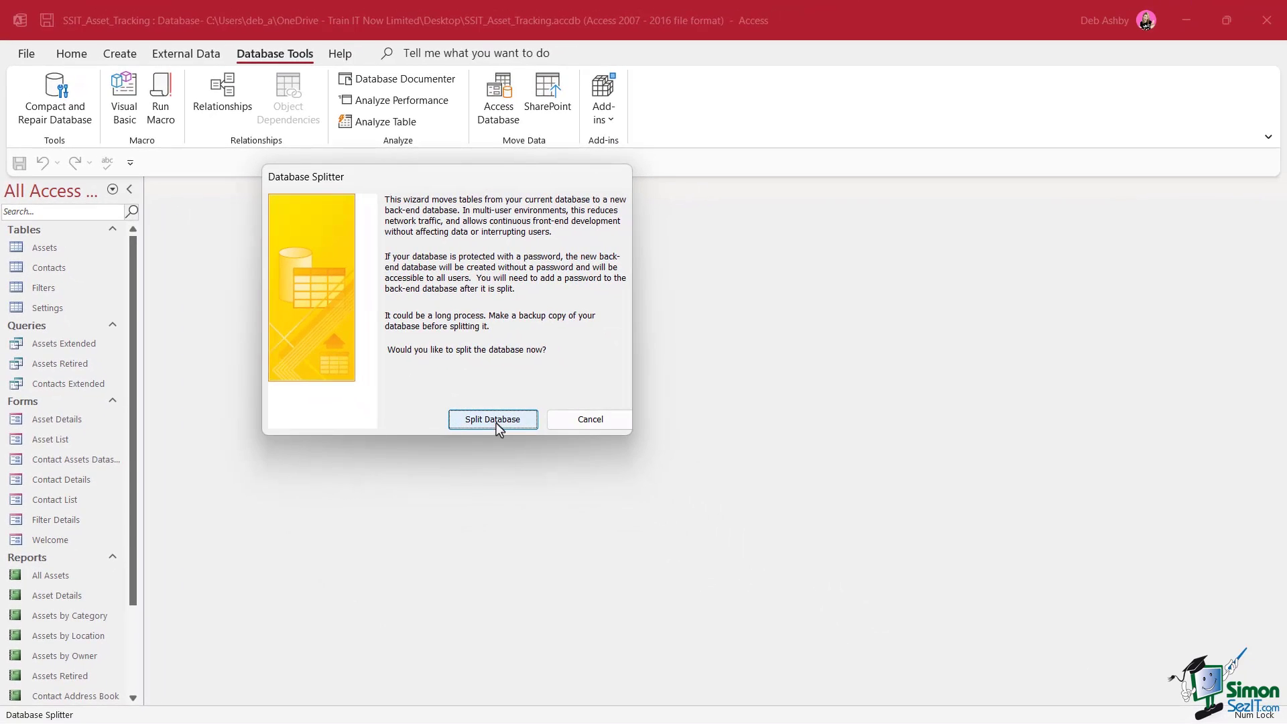
pyautogui.click(493, 419)
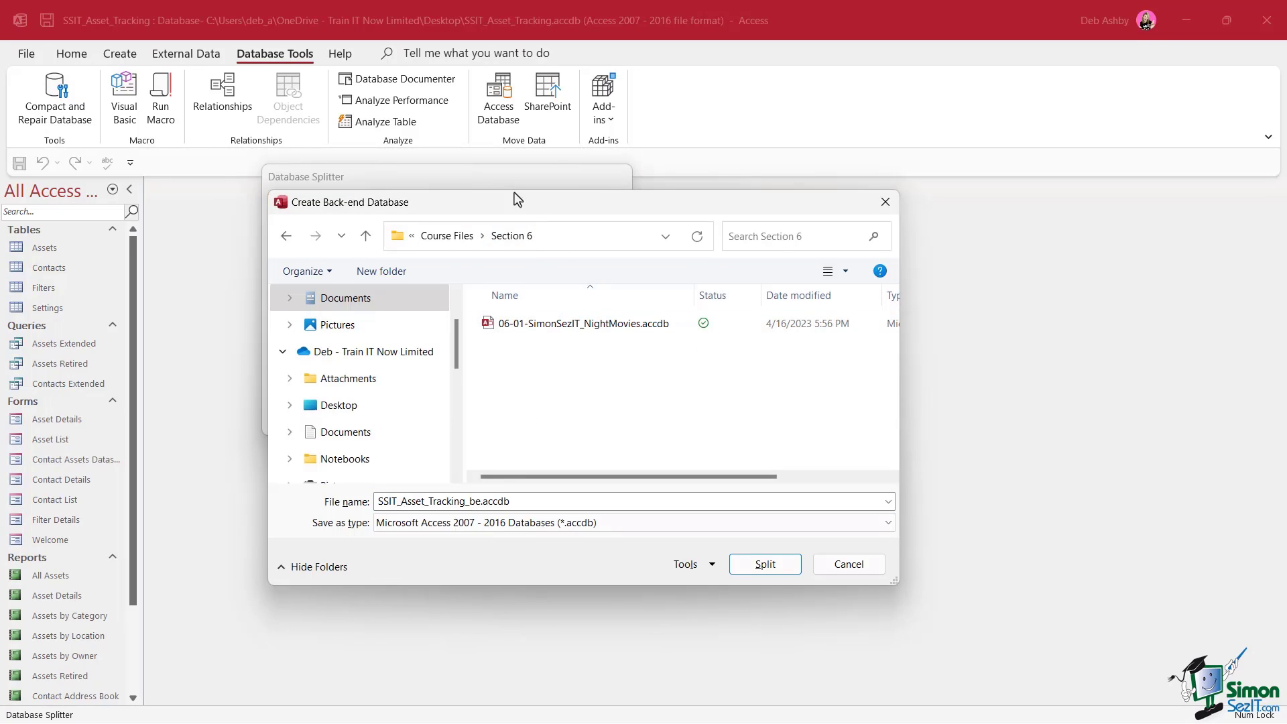
pyautogui.moveTo(515, 195); pyautogui.dragTo(467, 171)
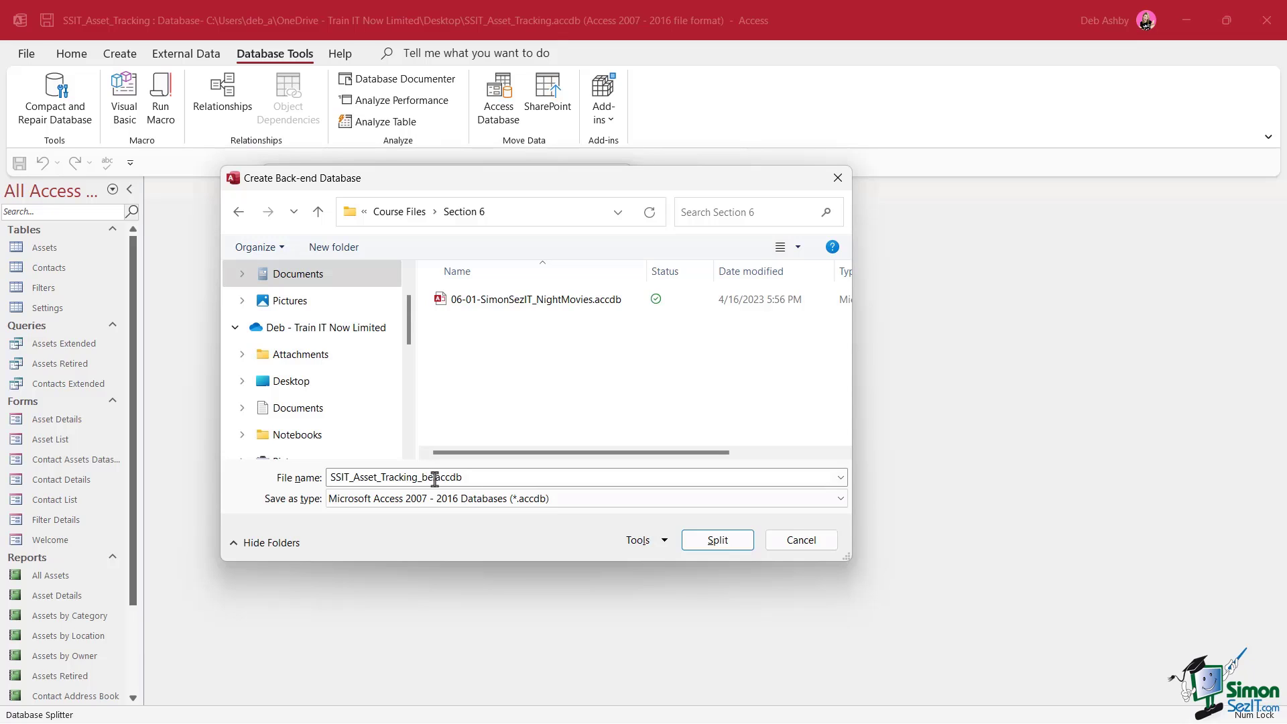
pyautogui.click(708, 543)
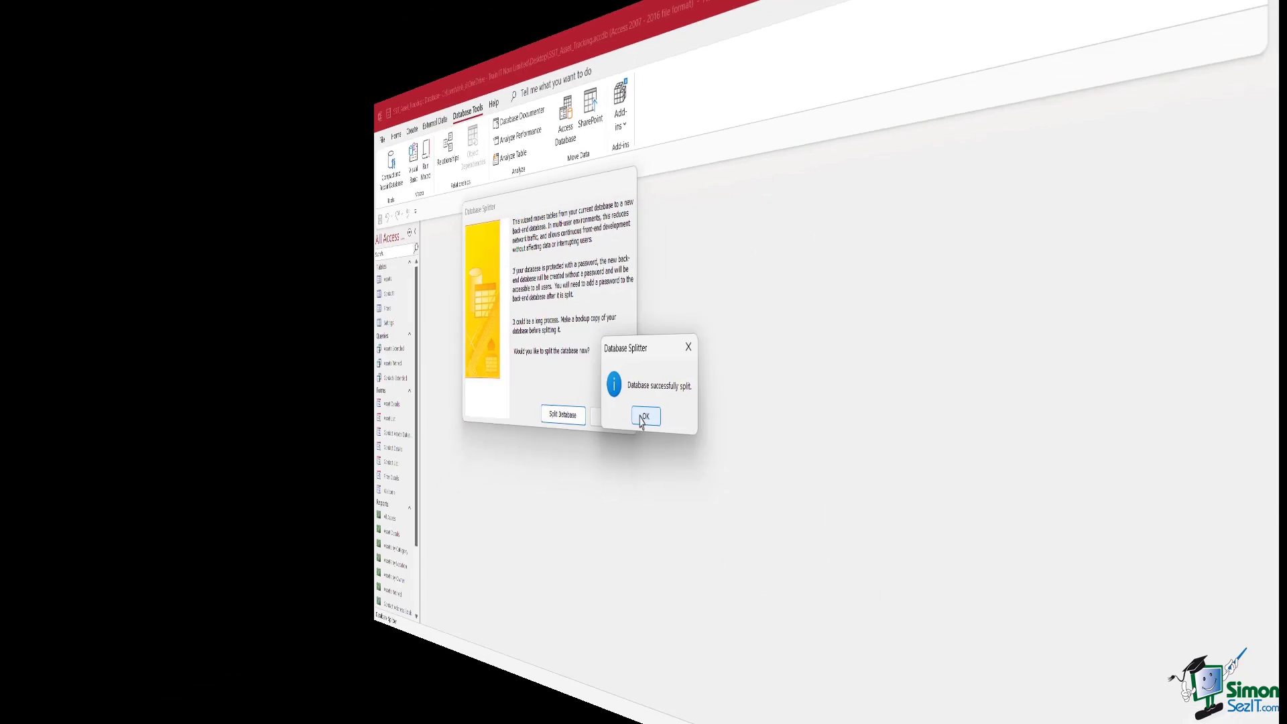
# Acknowledge the split, check the linked tables' back-end paths, and open the Settings table
pyautogui.click(647, 416)
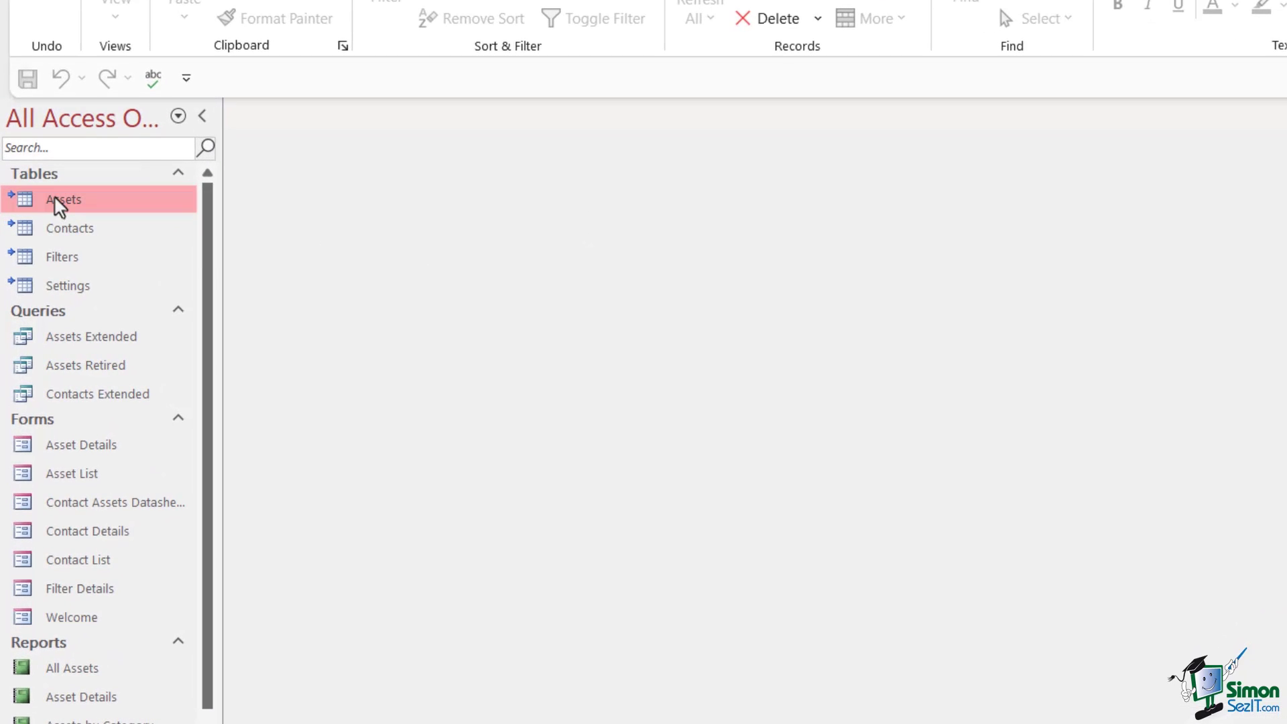
pyautogui.moveTo(53, 201)
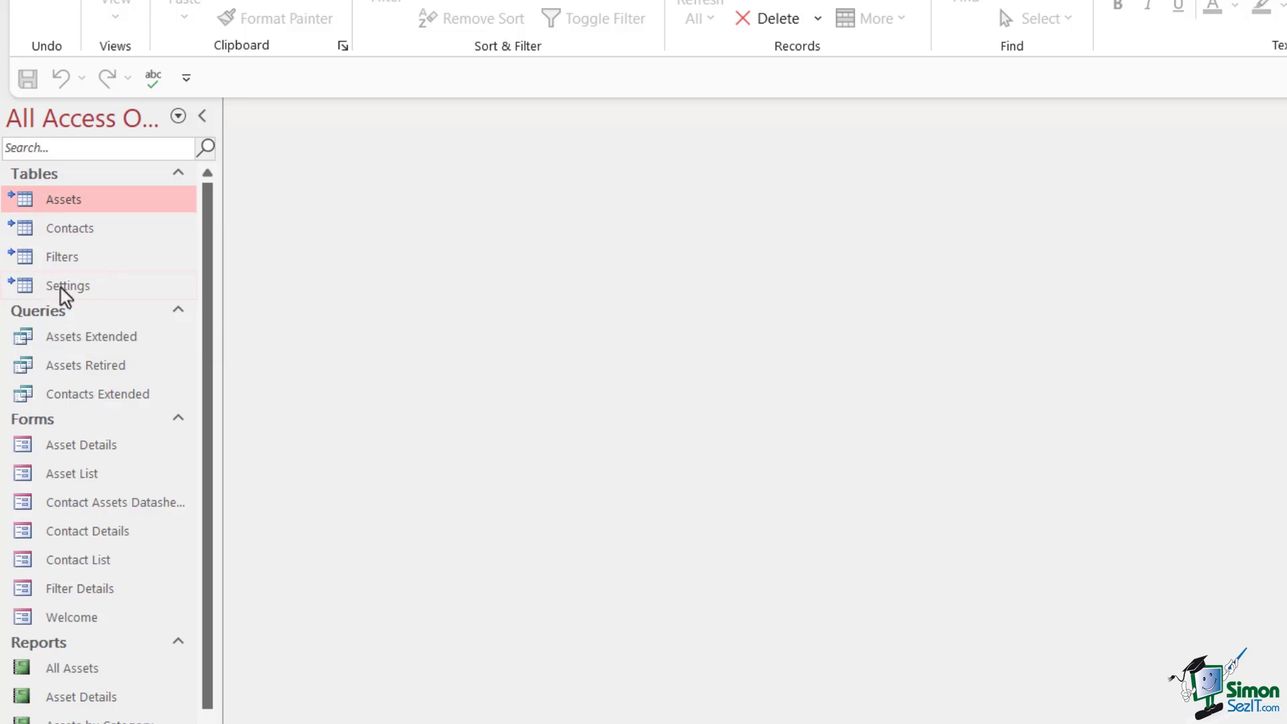
pyautogui.doubleClick(69, 287)
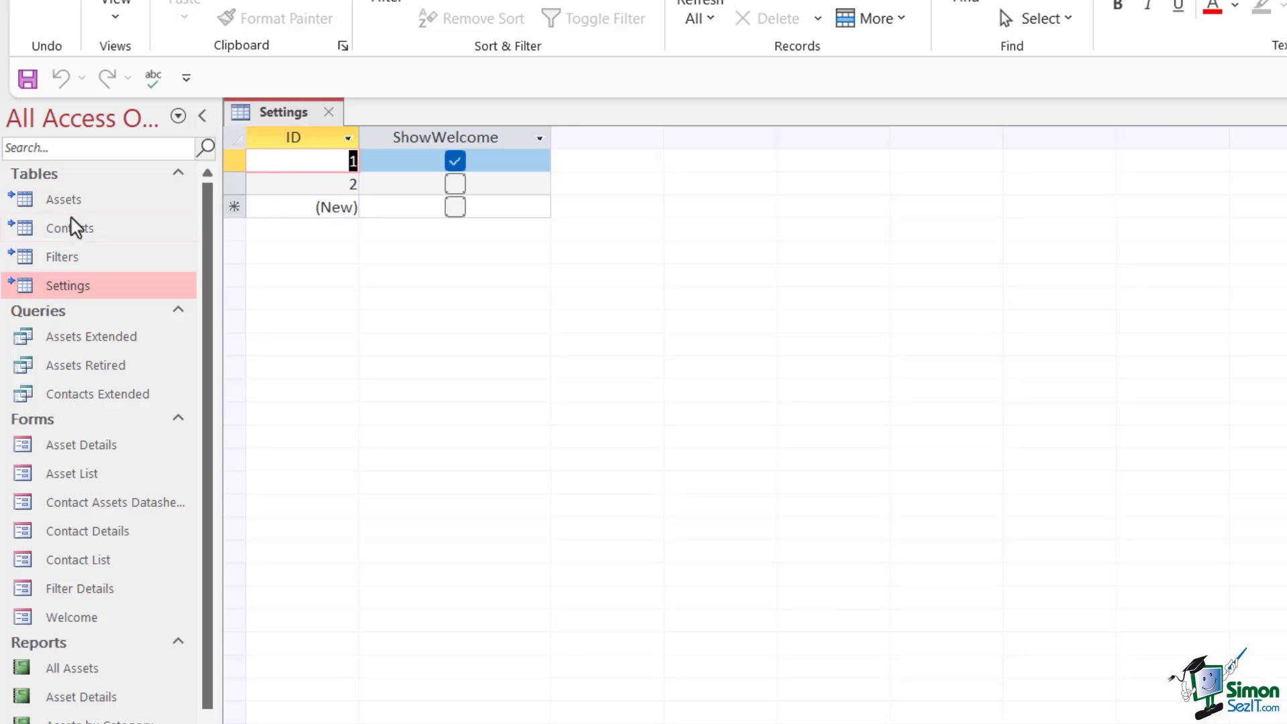
pyautogui.moveTo(87, 298)
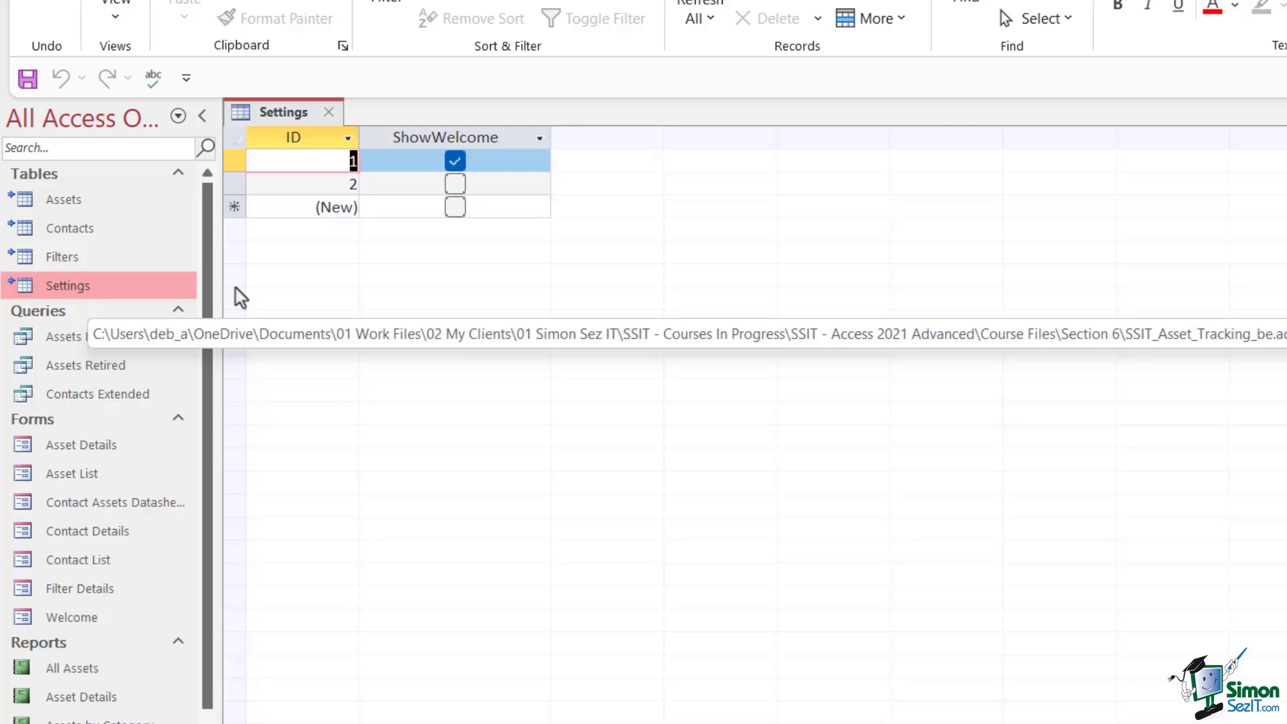
pyautogui.click(329, 112)
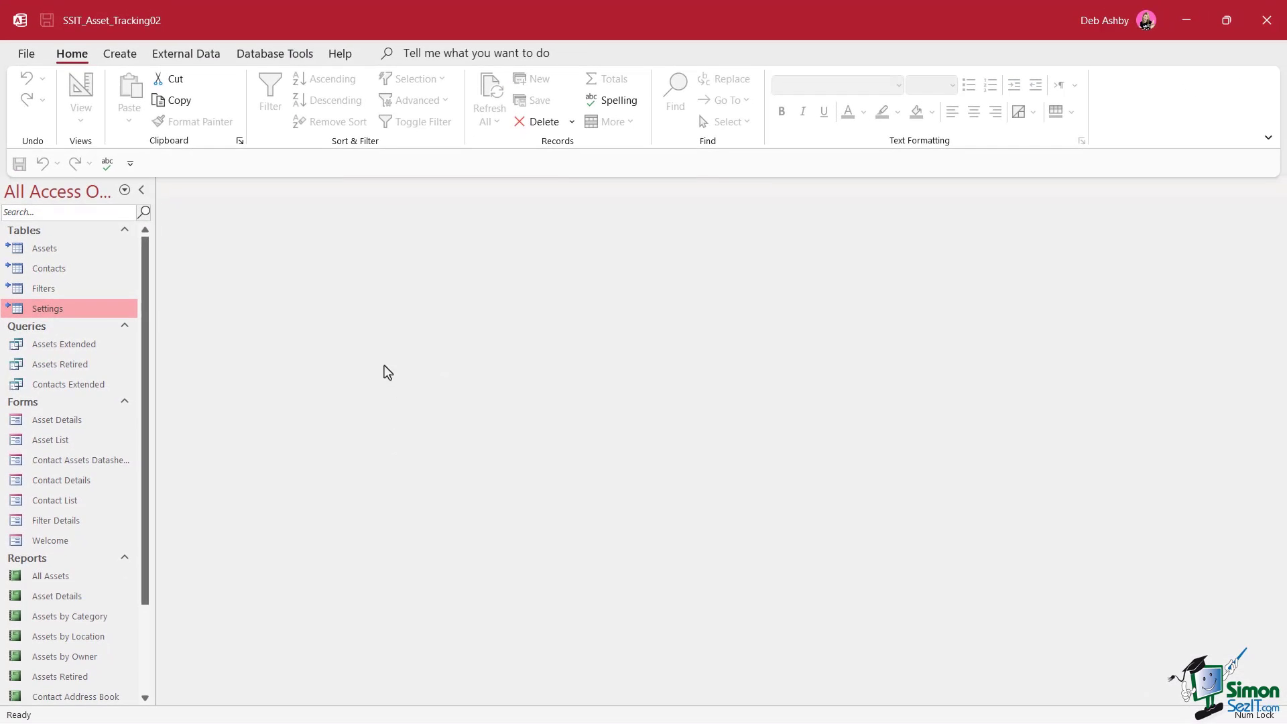
pyautogui.rightClick(58, 310)
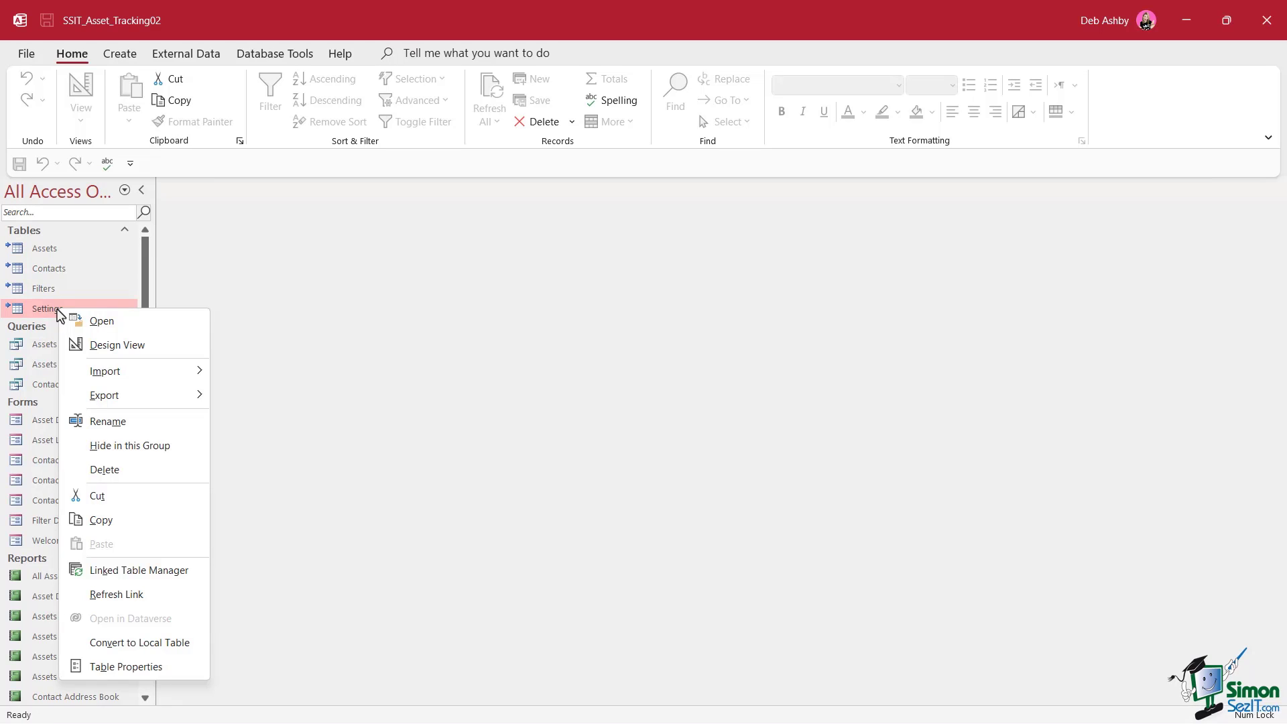
pyautogui.click(150, 644)
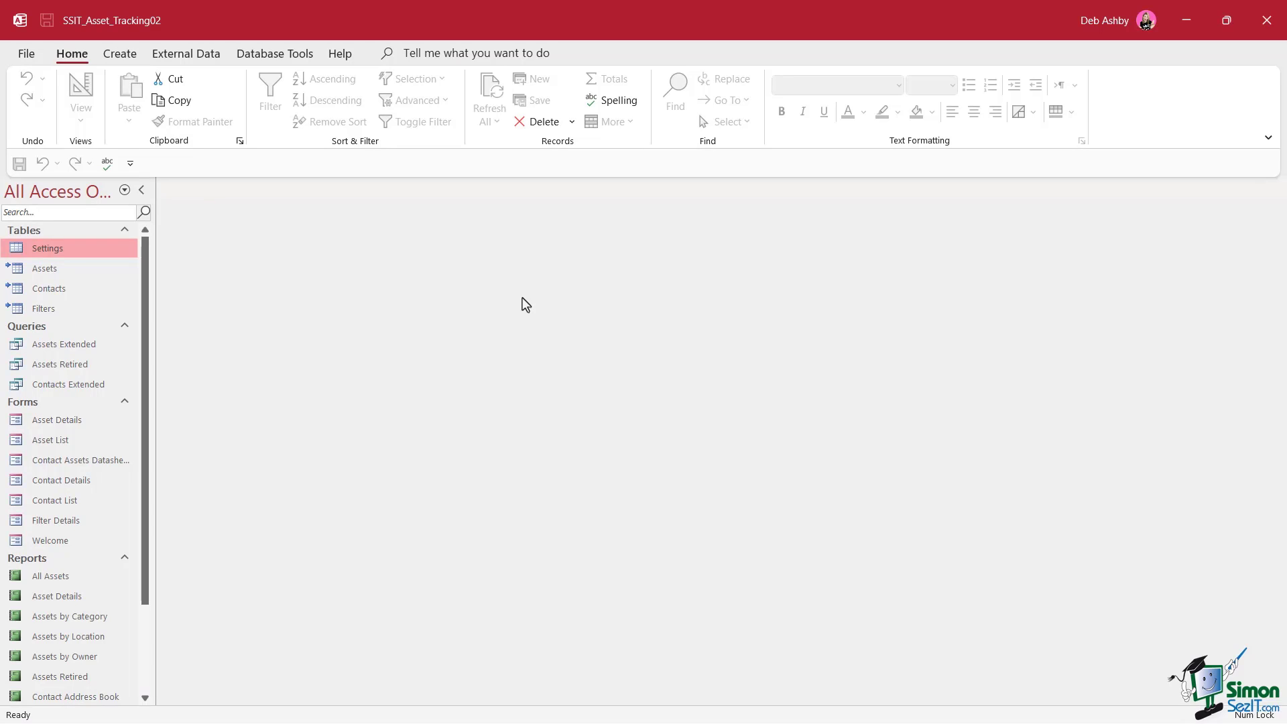
# Use Make ACCDE to save SSIT_Asset_Tracking02.accde in the Section 6 folder
pyautogui.click(26, 55)
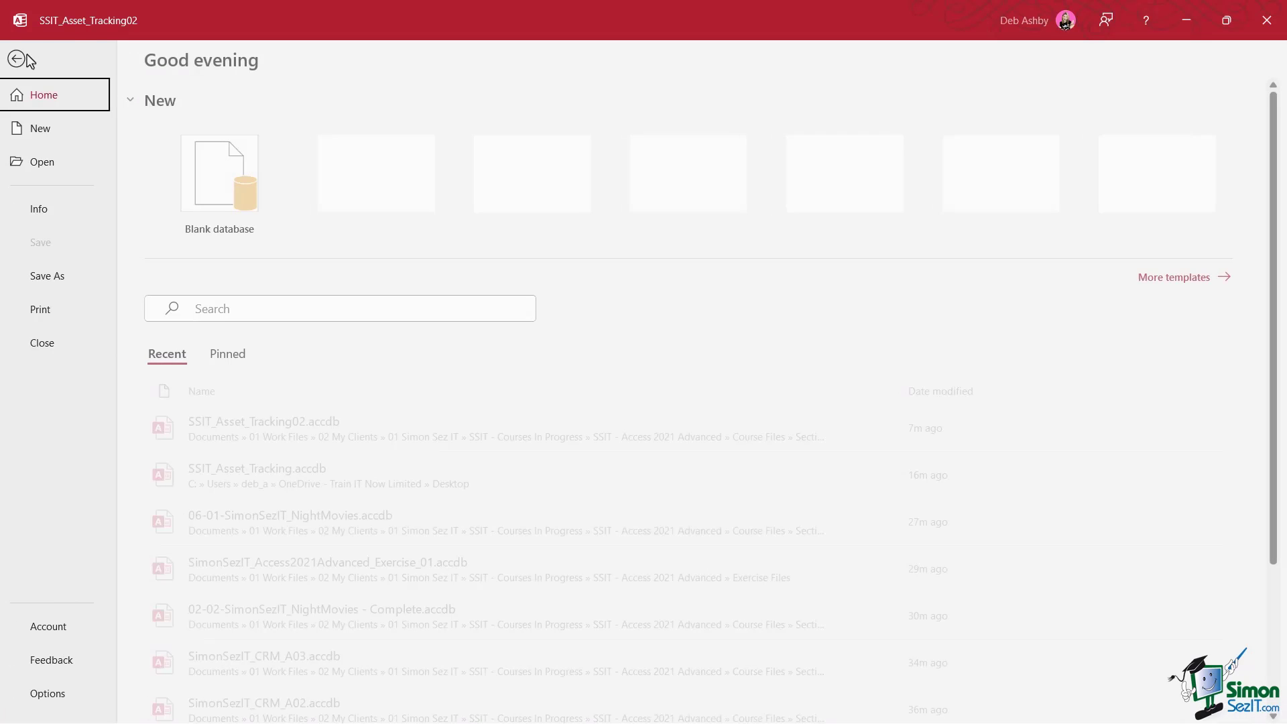
pyautogui.click(74, 280)
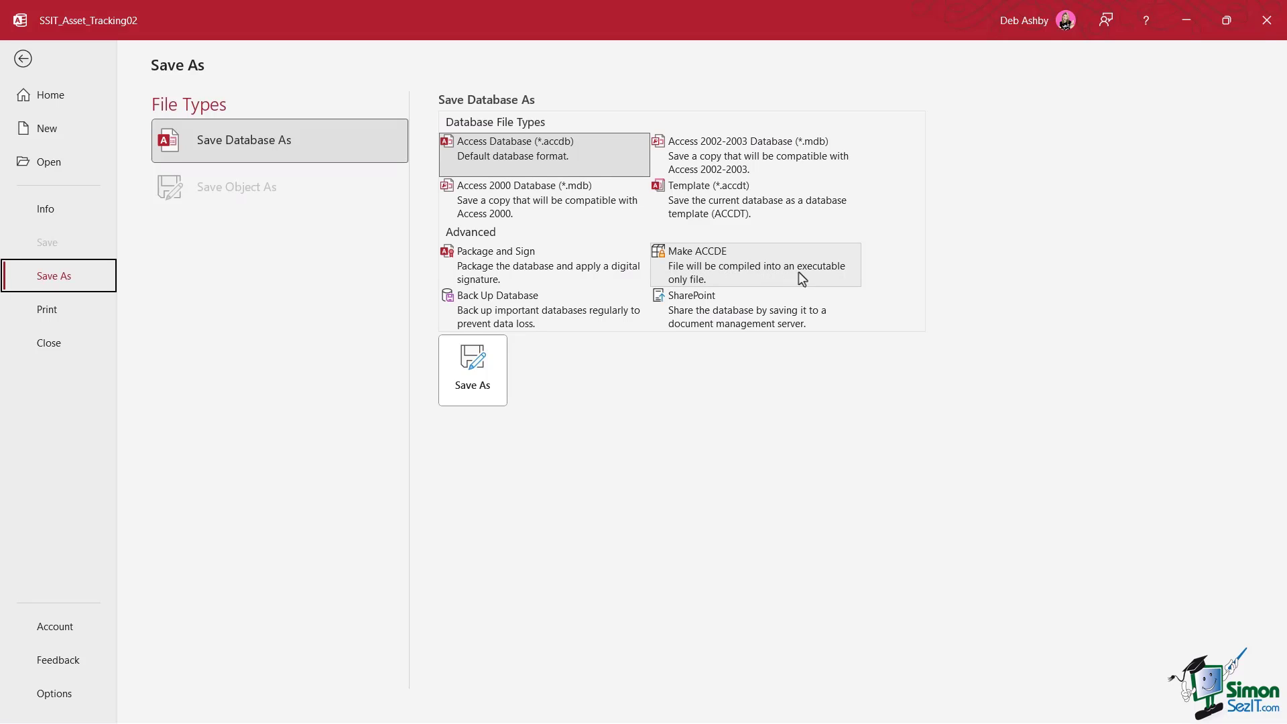
pyautogui.click(778, 275)
pyautogui.click(499, 368)
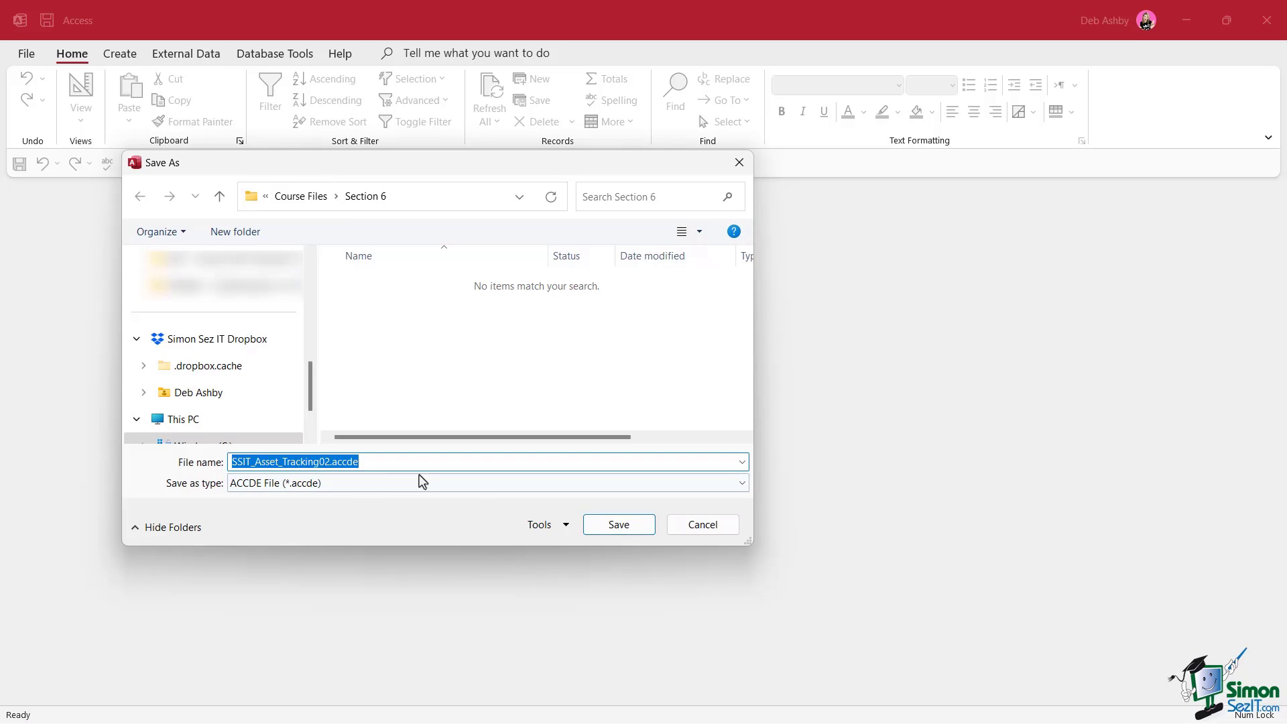
pyautogui.click(618, 526)
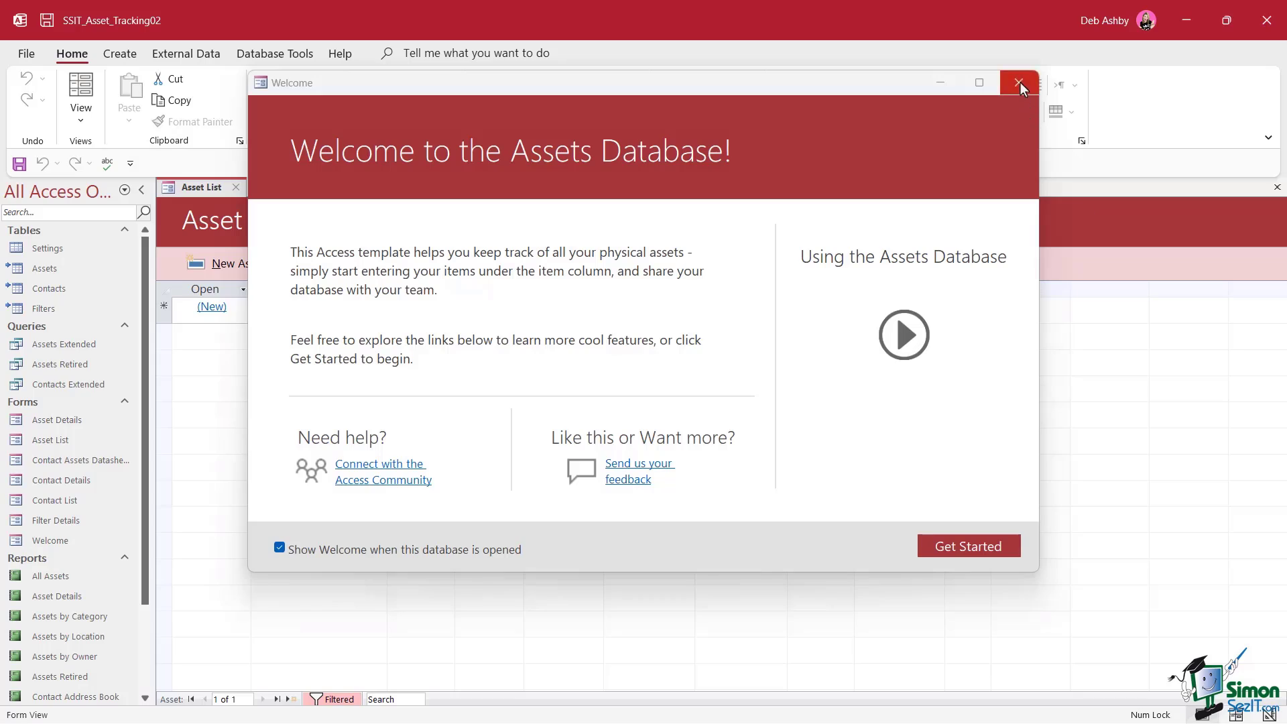
# Close the Welcome screen and go to the File backstage view
pyautogui.click(1019, 82)
pyautogui.click(26, 53)
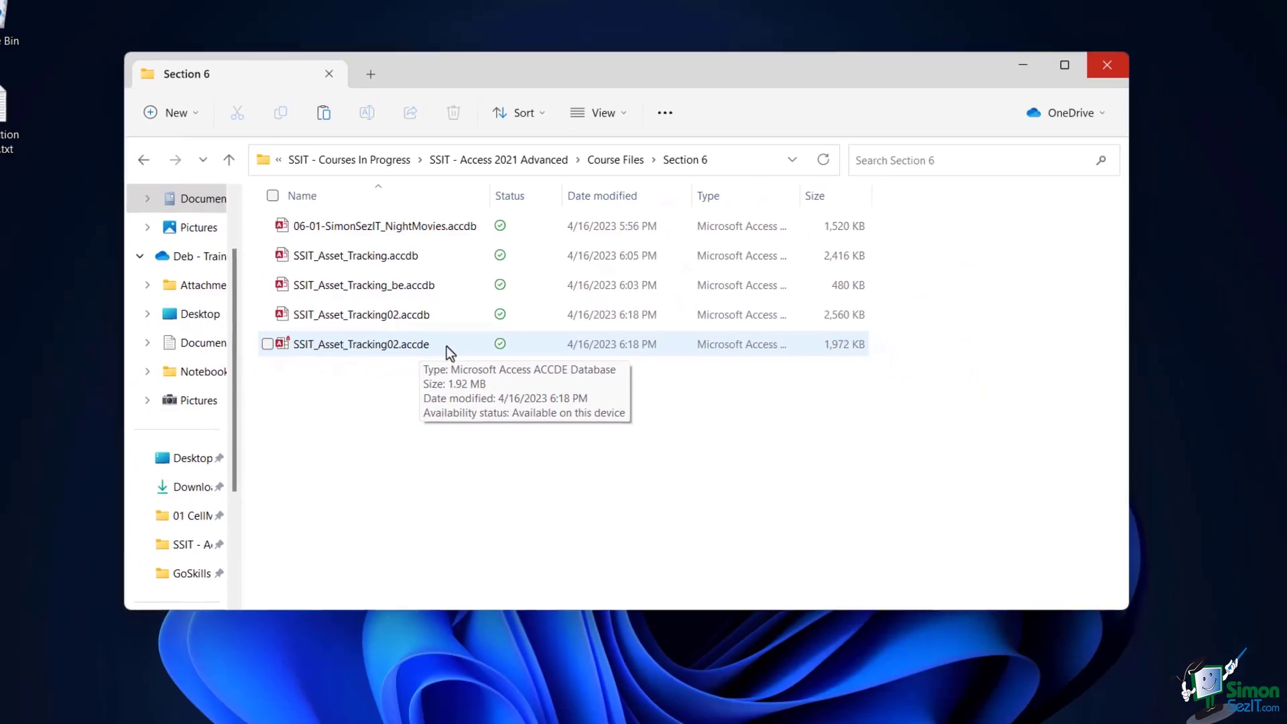
# Launch SSIT_Asset_Tracking02.accde from the Section 6 folder in File Explorer
pyautogui.click(386, 423)
pyautogui.doubleClick(451, 342)
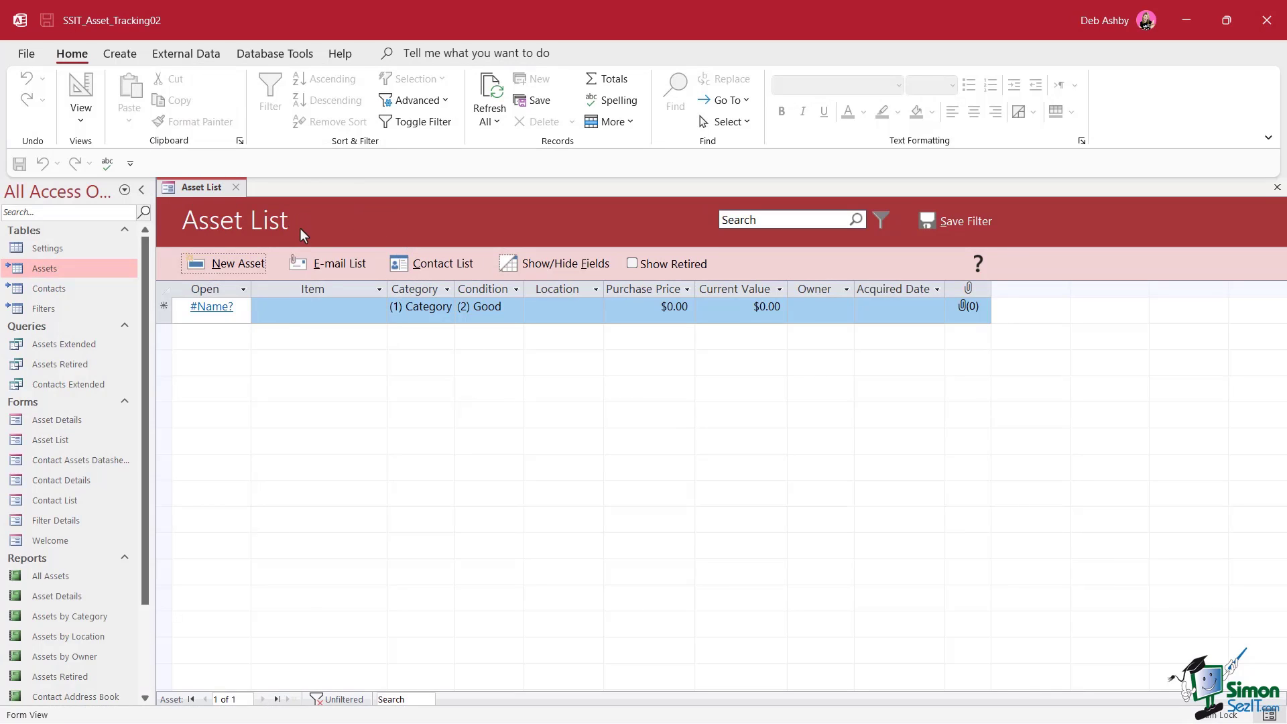
# Check the Asset List form's available views, then close the form
pyautogui.rightClick(196, 188)
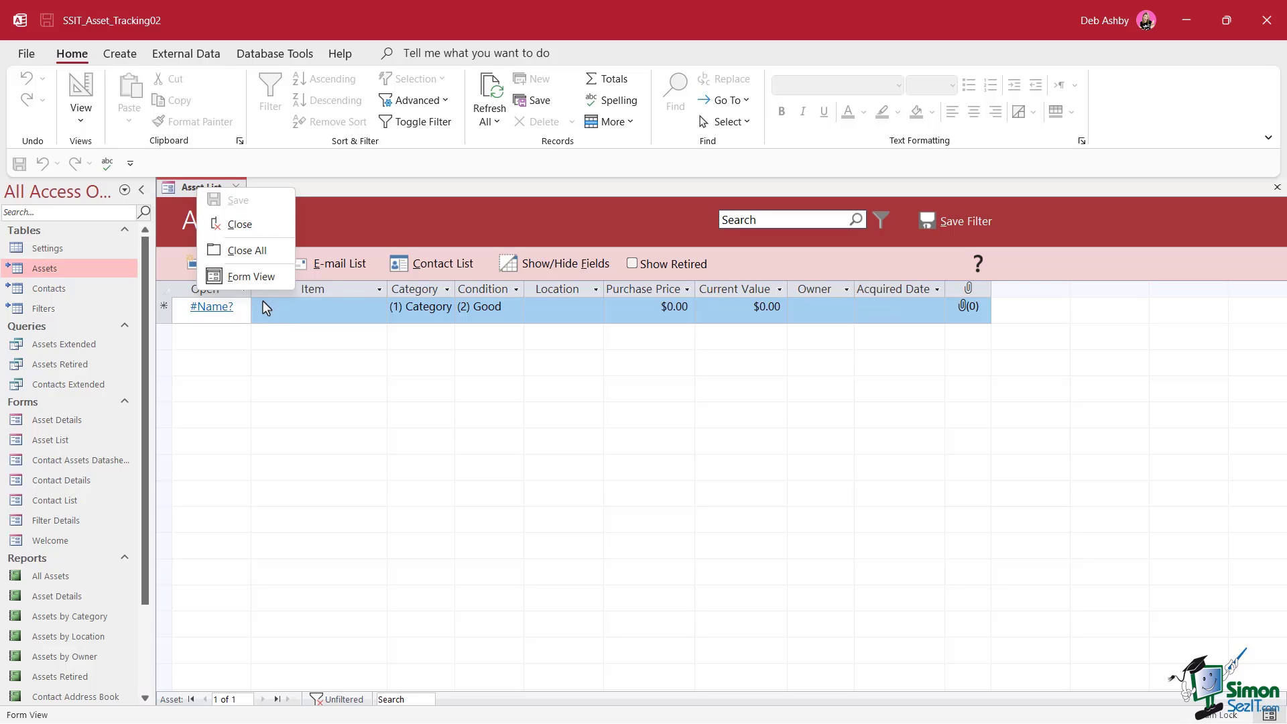
pyautogui.click(393, 186)
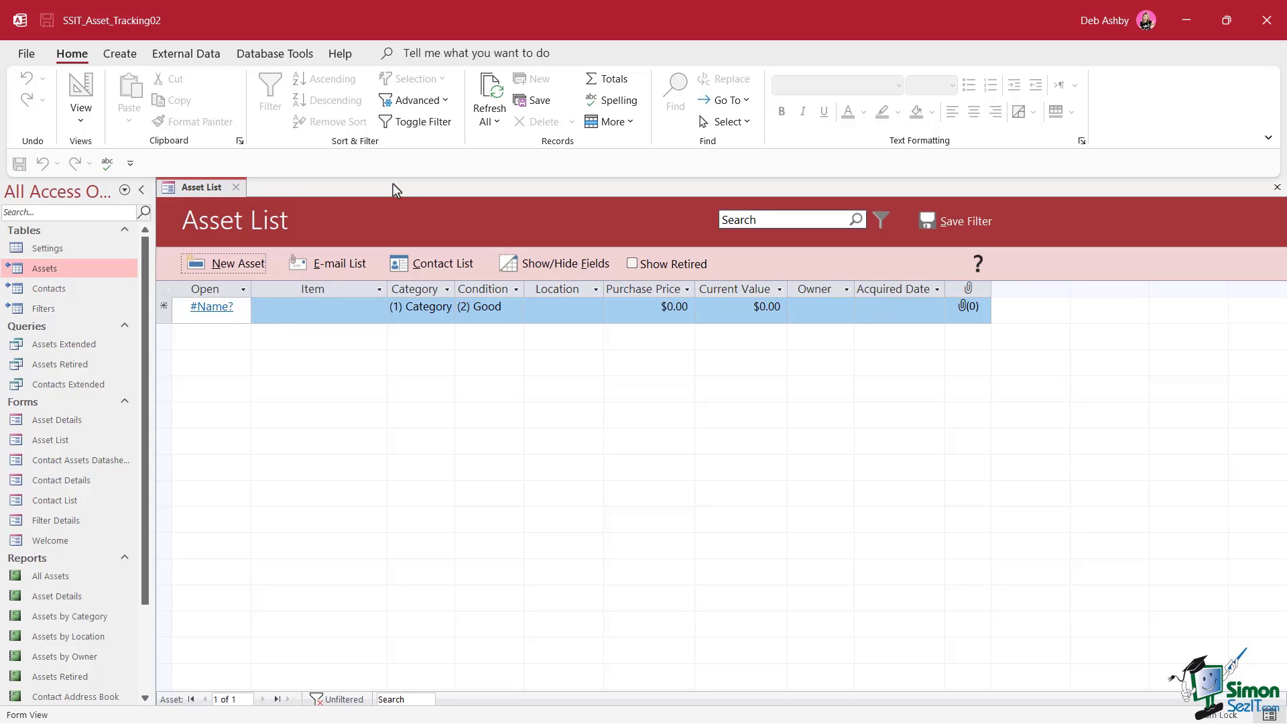
pyautogui.click(236, 188)
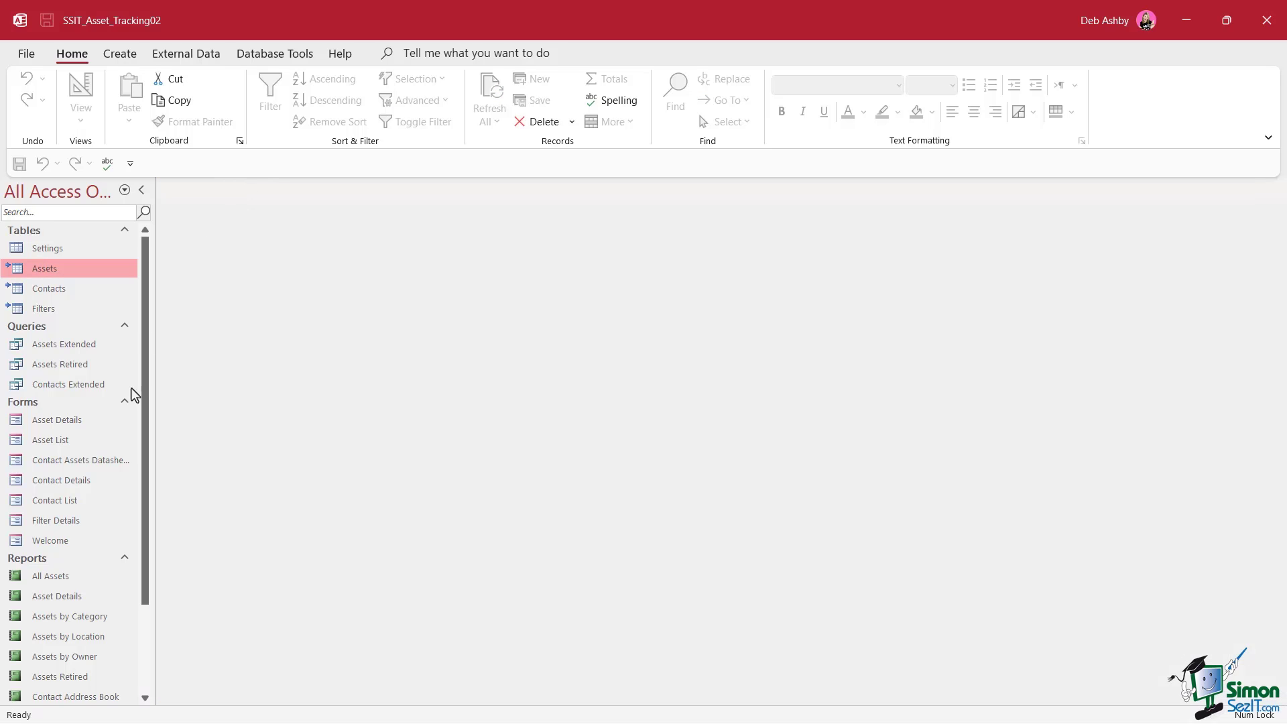
# Open the Asset Details report and confirm it offers no design views
pyautogui.moveTo(145, 354); pyautogui.dragTo(138, 456)
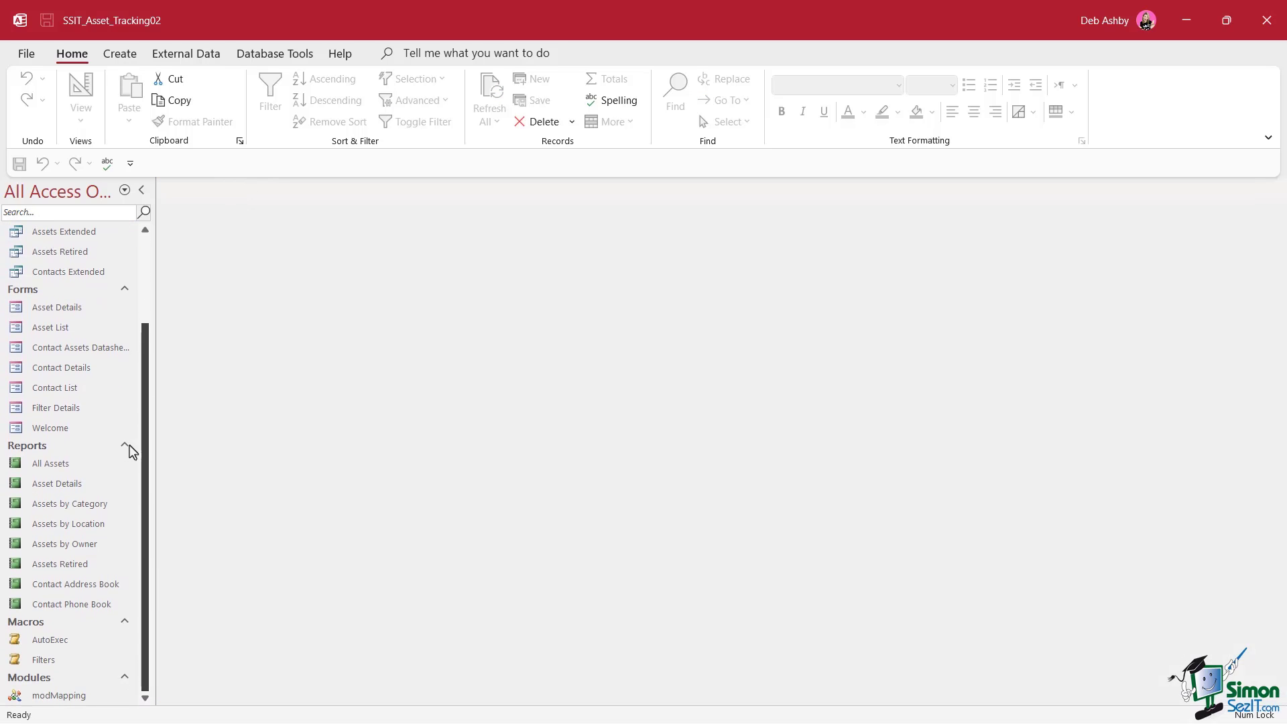
pyautogui.doubleClick(52, 486)
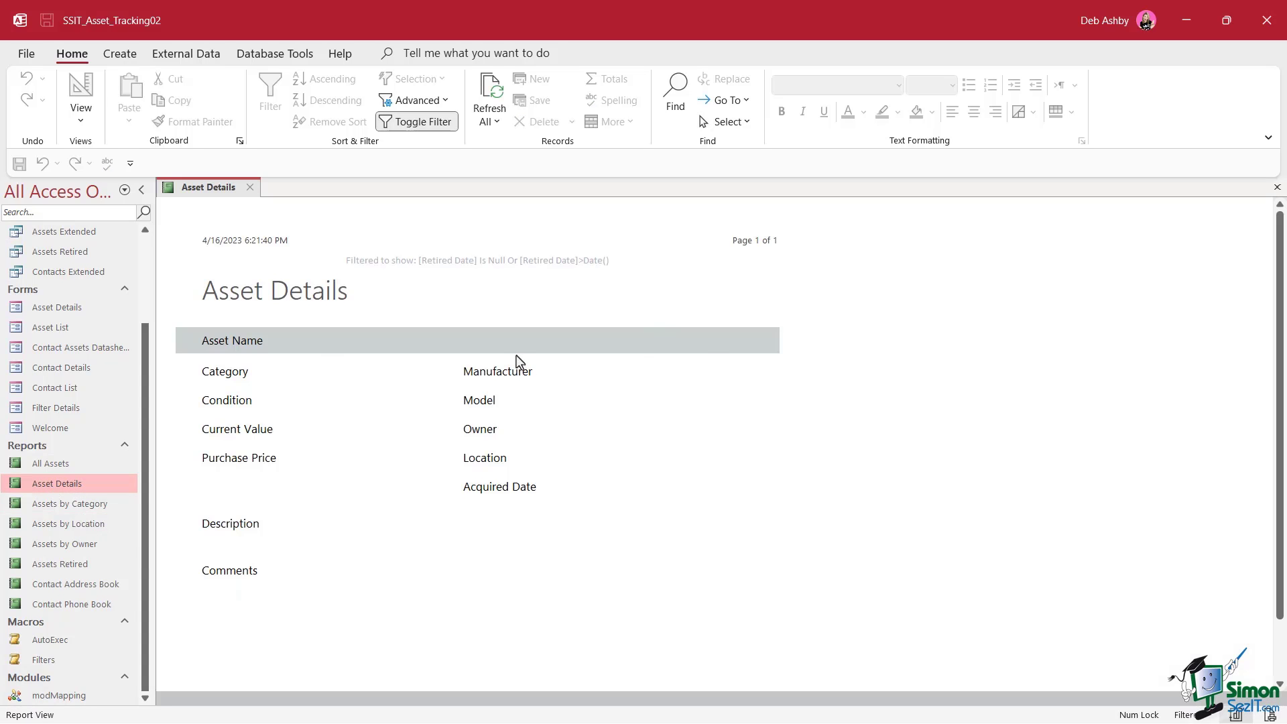
pyautogui.rightClick(224, 196)
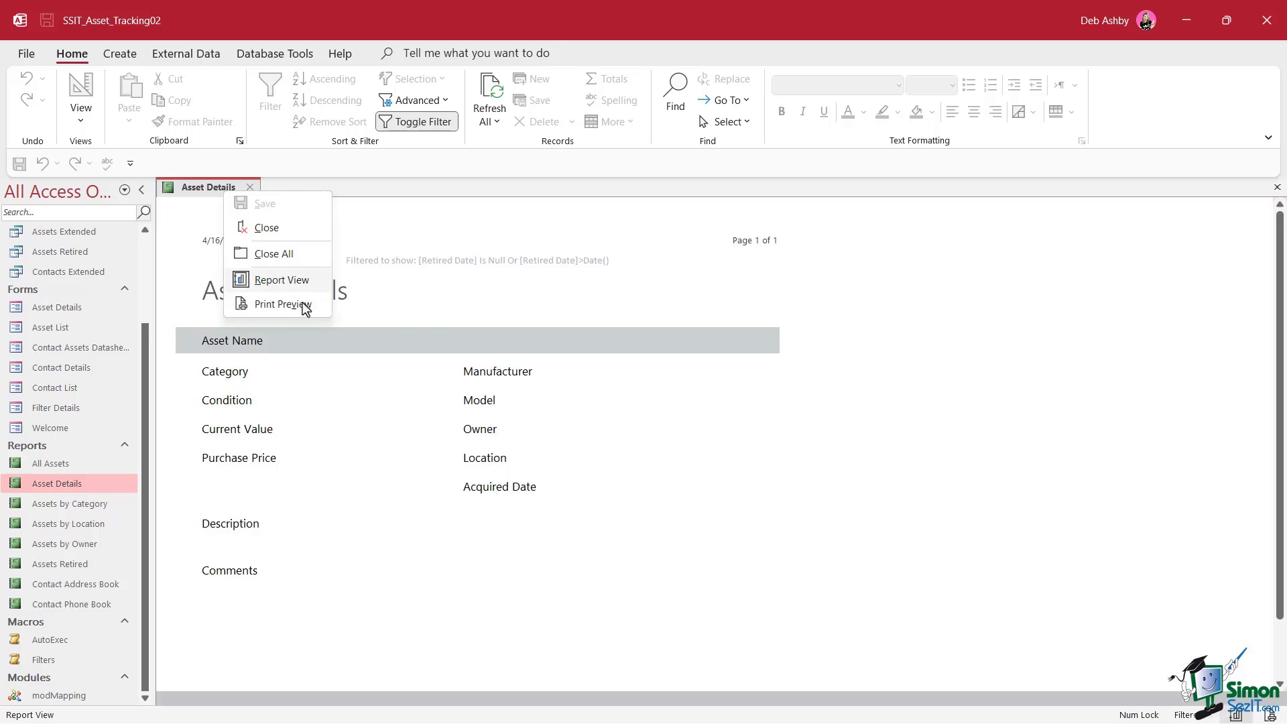
pyautogui.click(454, 194)
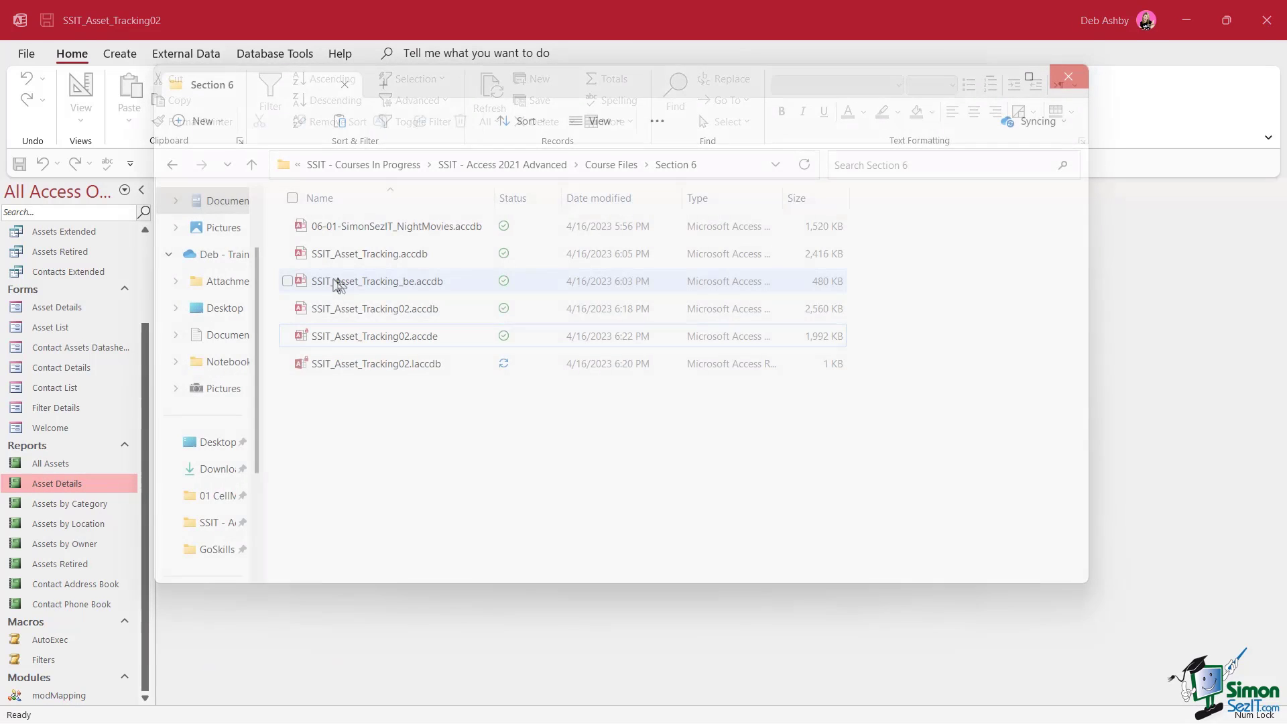
# Create a new folder named Backend in Section 6
pyautogui.click(374, 287)
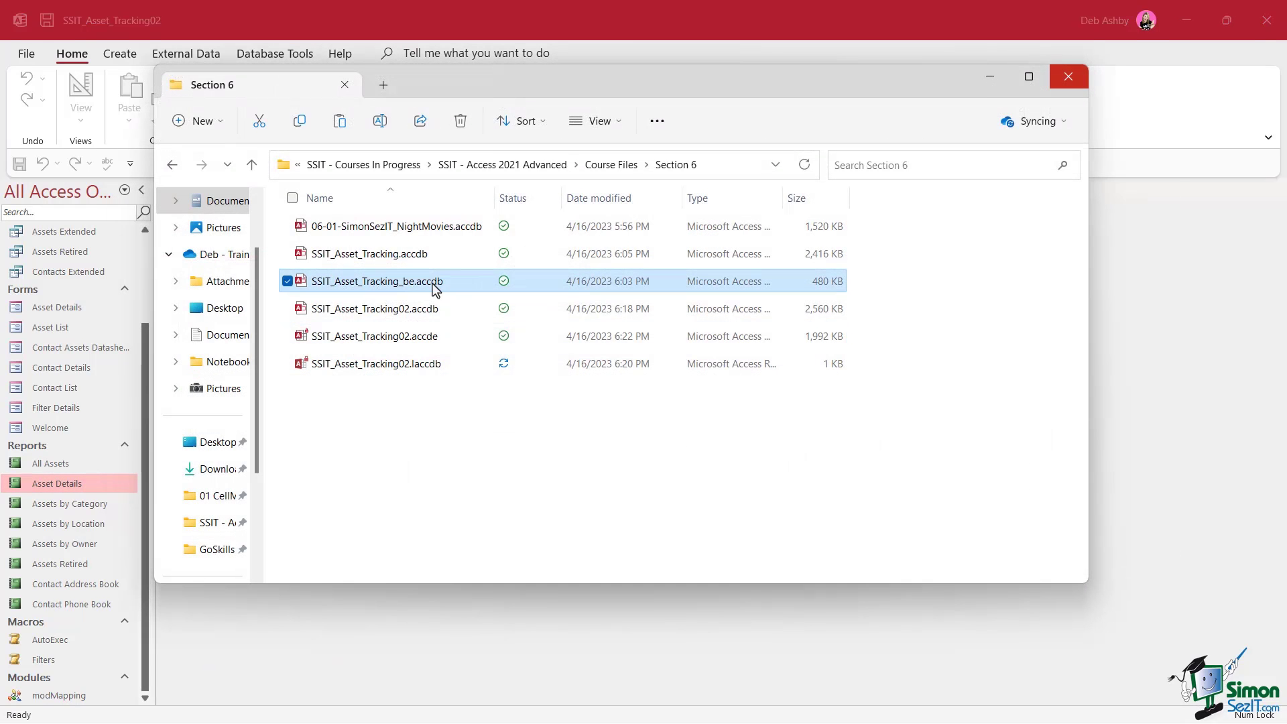
pyautogui.click(201, 122)
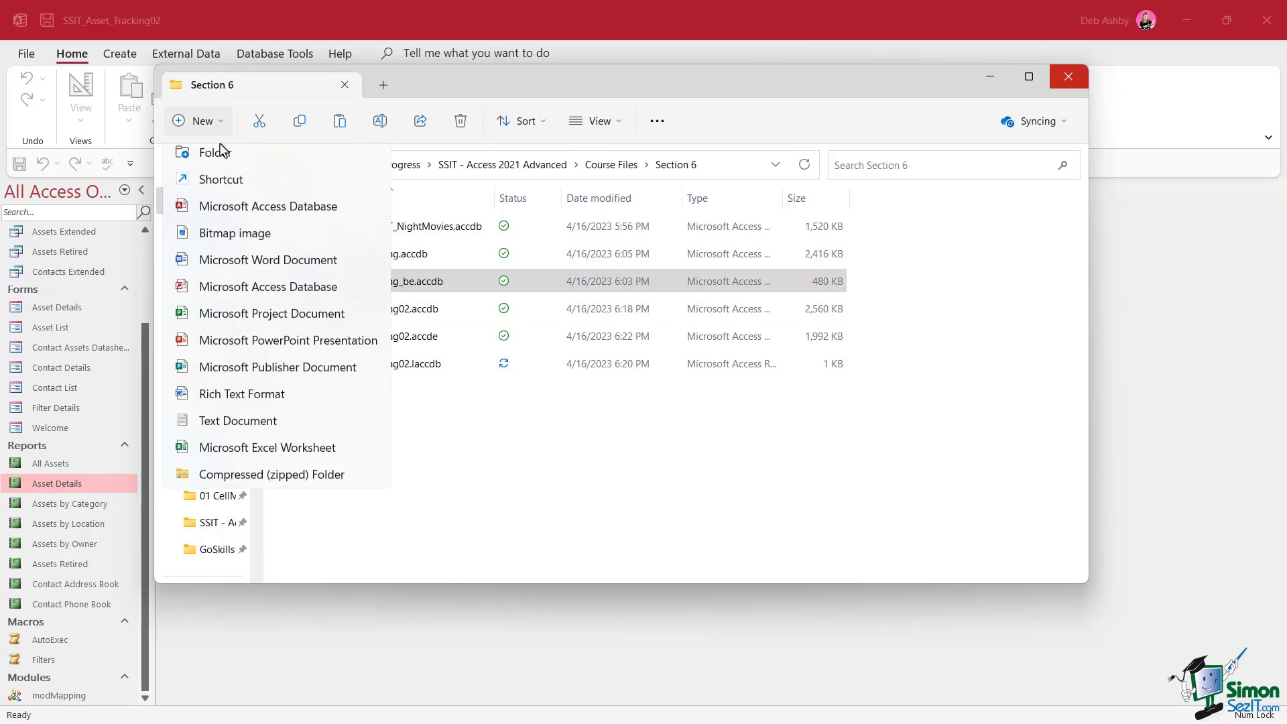
pyautogui.click(217, 163)
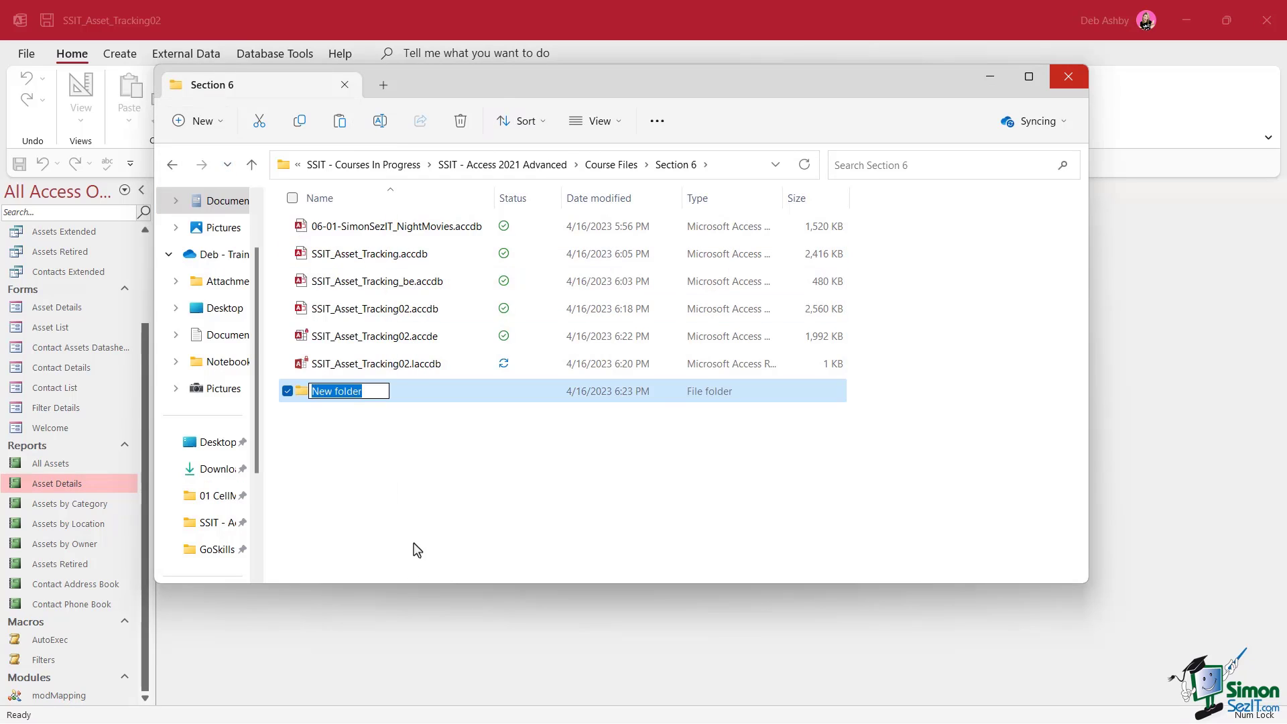
pyautogui.write('Back')
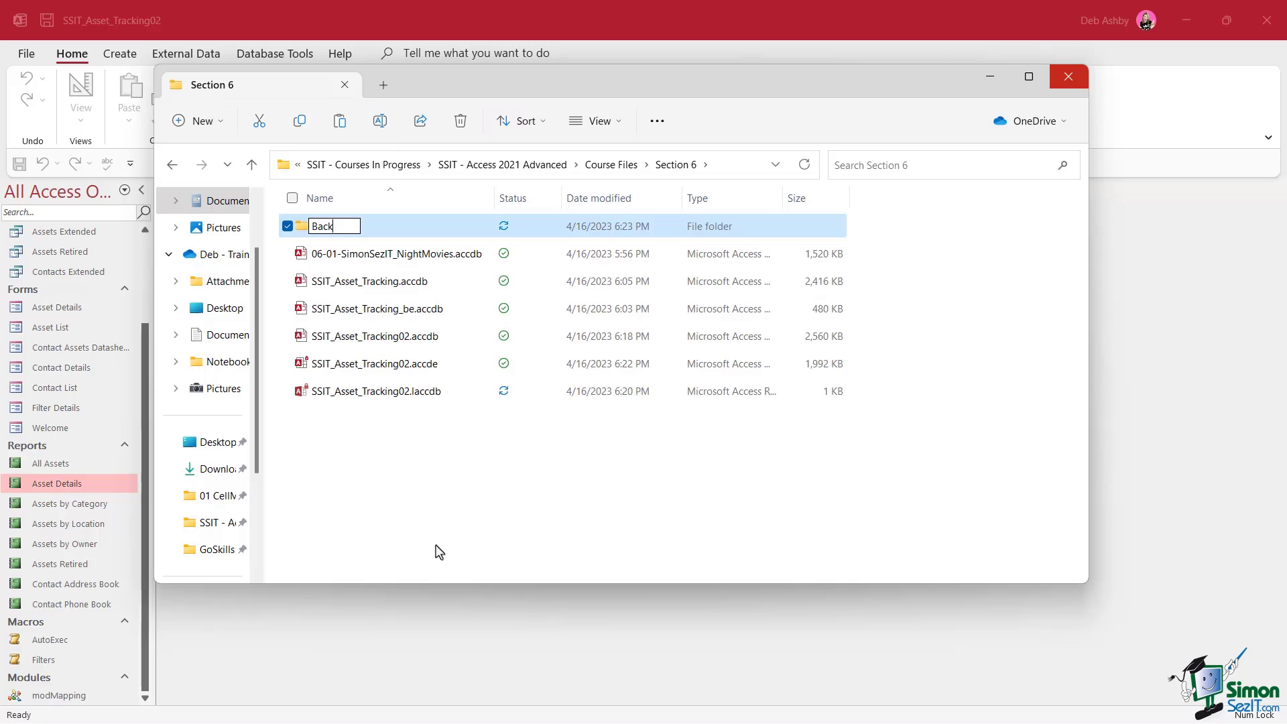
pyautogui.write('end')
pyautogui.press('Return')
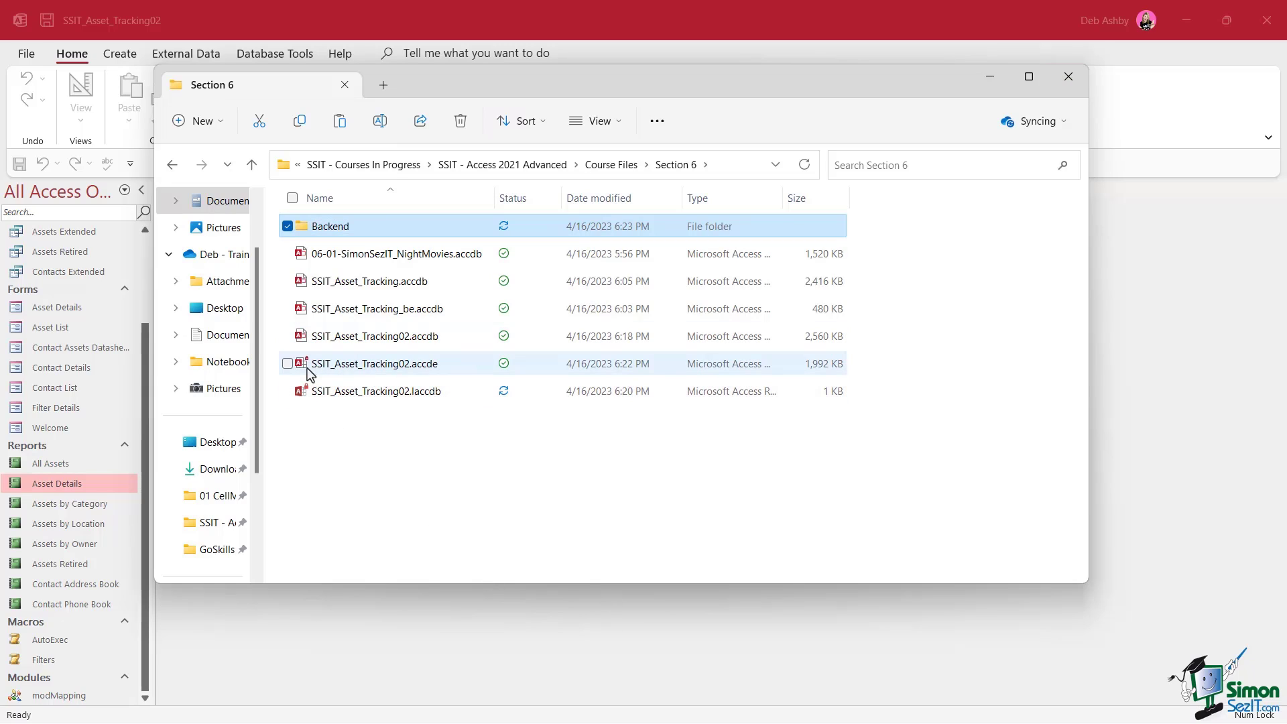
# Move SSIT_Asset_Tracking_be.accdb into the Backend folder
pyautogui.click(394, 312)
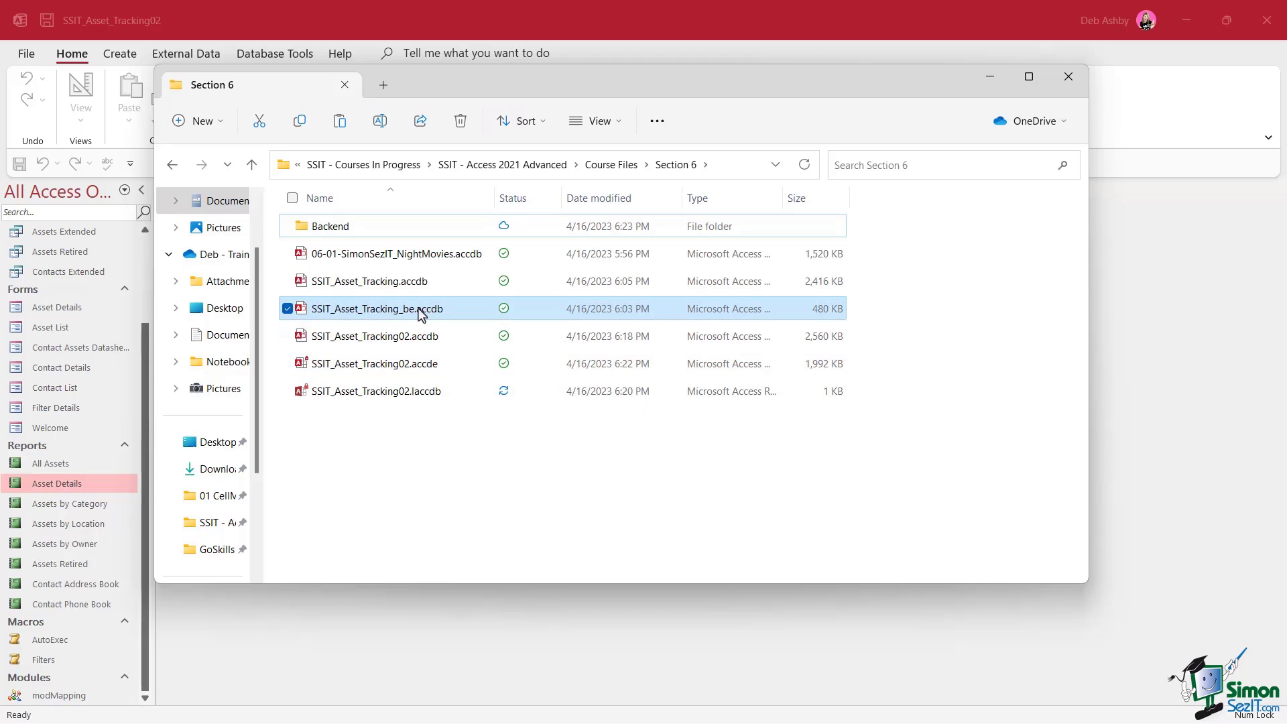
pyautogui.moveTo(402, 314); pyautogui.dragTo(401, 234)
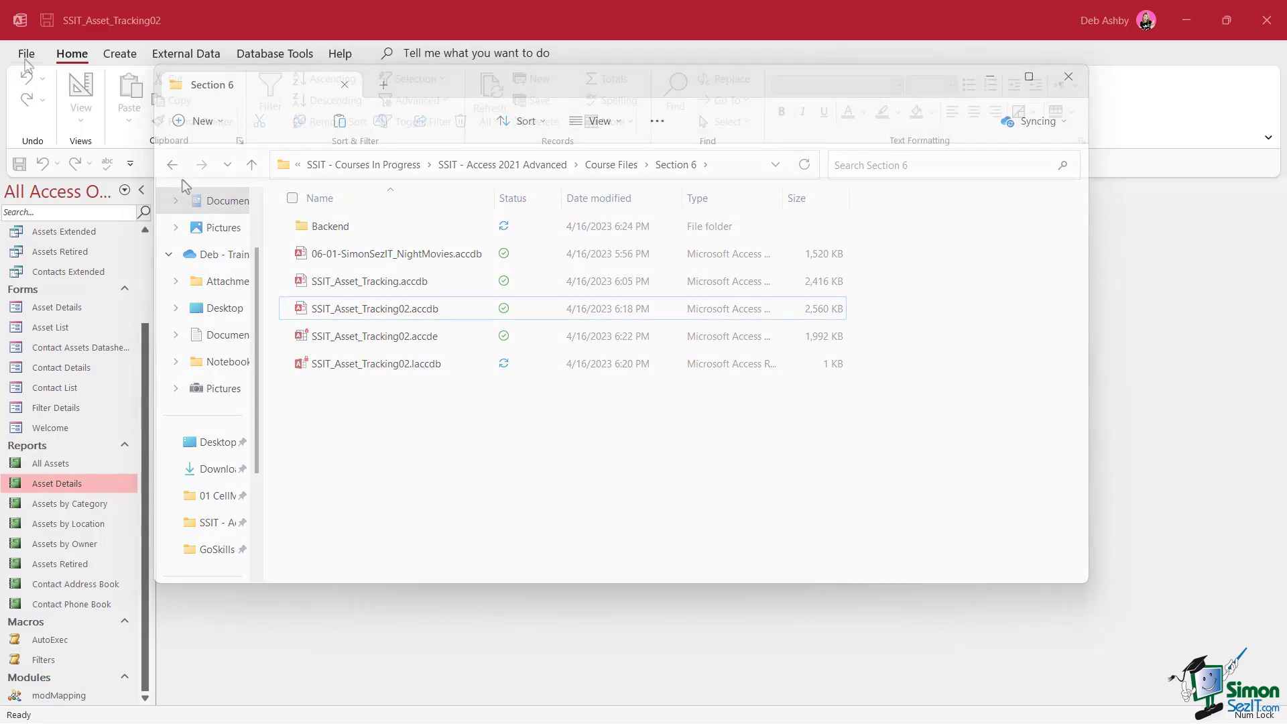
pyautogui.click(26, 55)
# Reopen the SSIT_Asset_Tracking02 front-end, dismissing the missing back-end error and macro step window
pyautogui.click(69, 344)
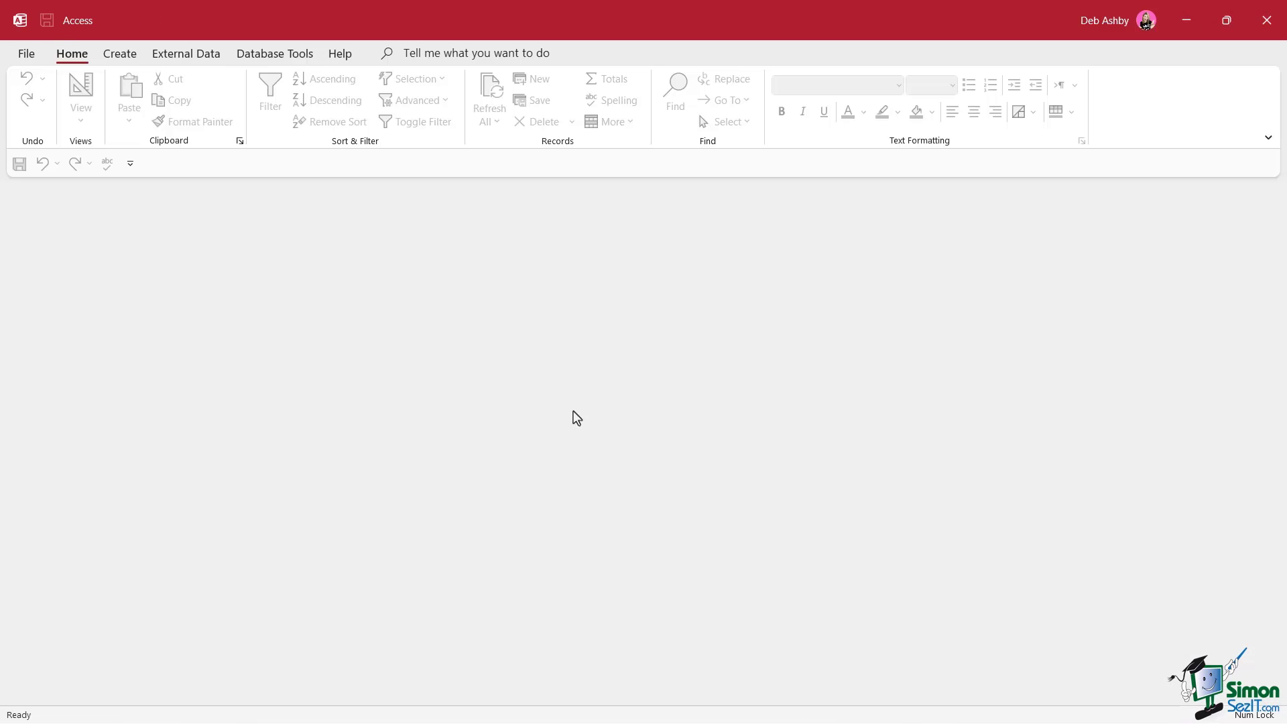
pyautogui.click(26, 55)
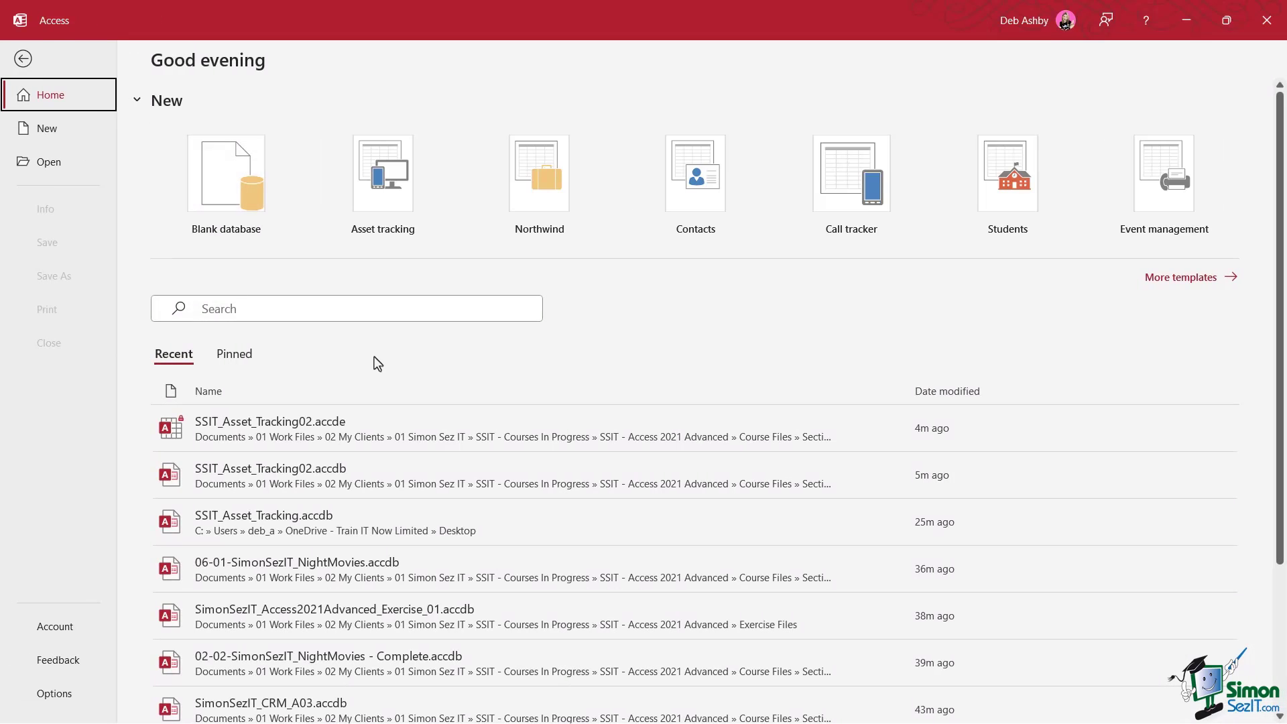
pyautogui.click(352, 478)
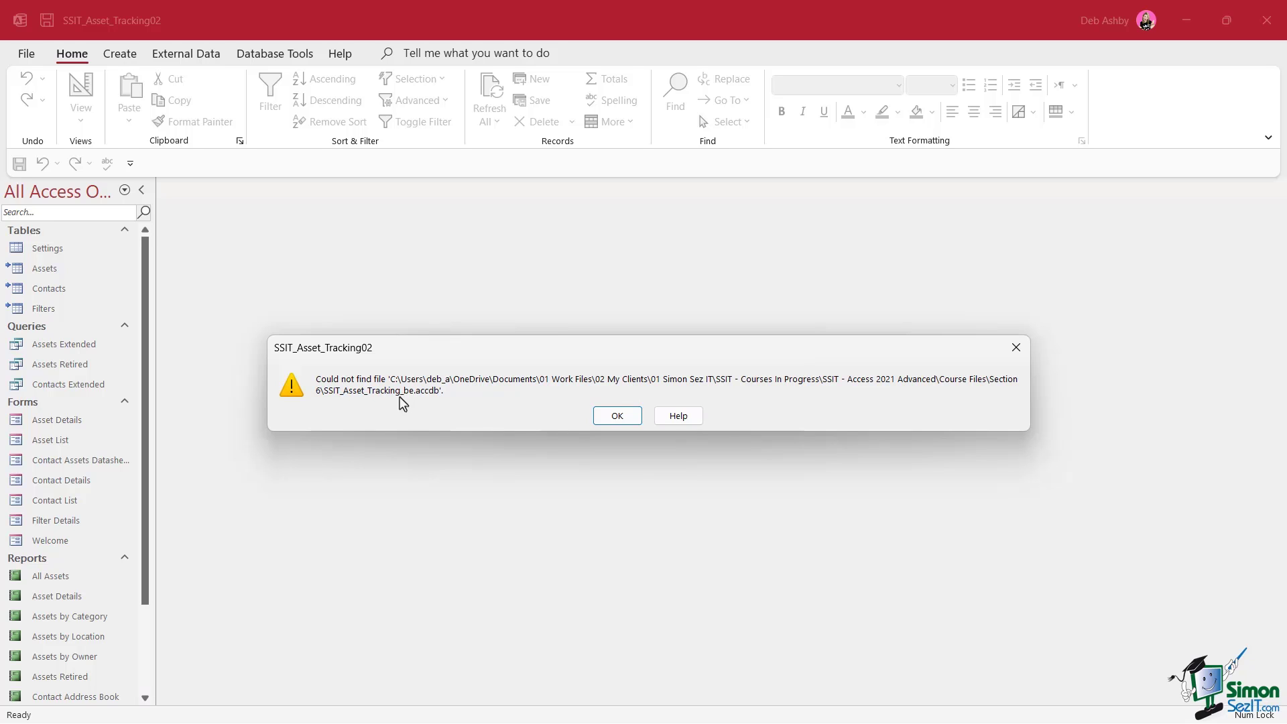
pyautogui.click(623, 419)
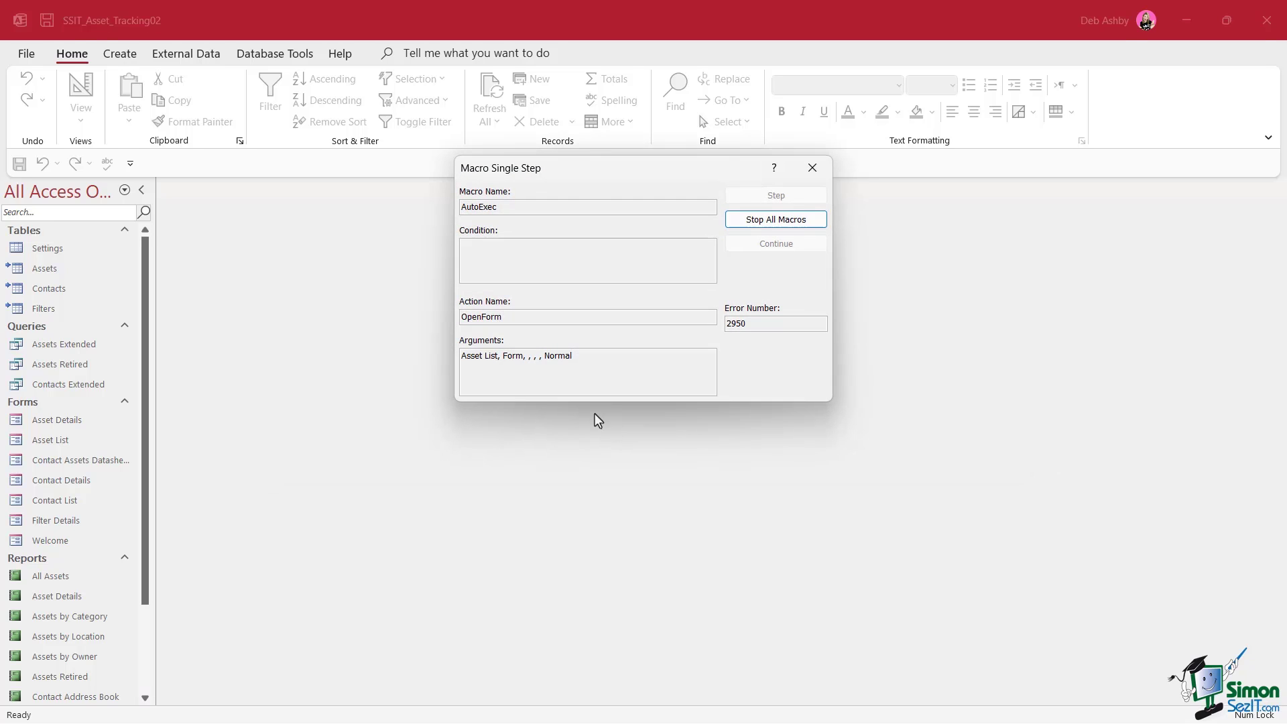
pyautogui.click(813, 168)
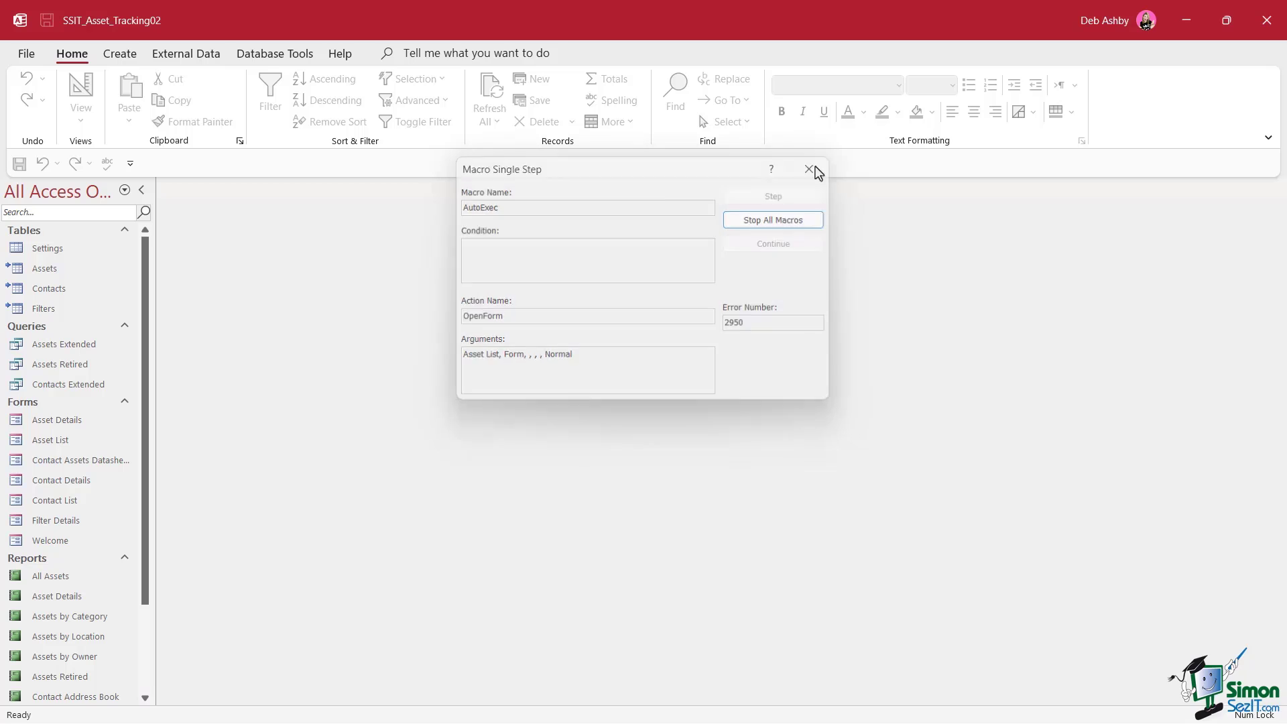
# Try opening the linked Assets, Contacts and Filters tables, dismissing each 'Could not find file' error
pyautogui.doubleClick(56, 271)
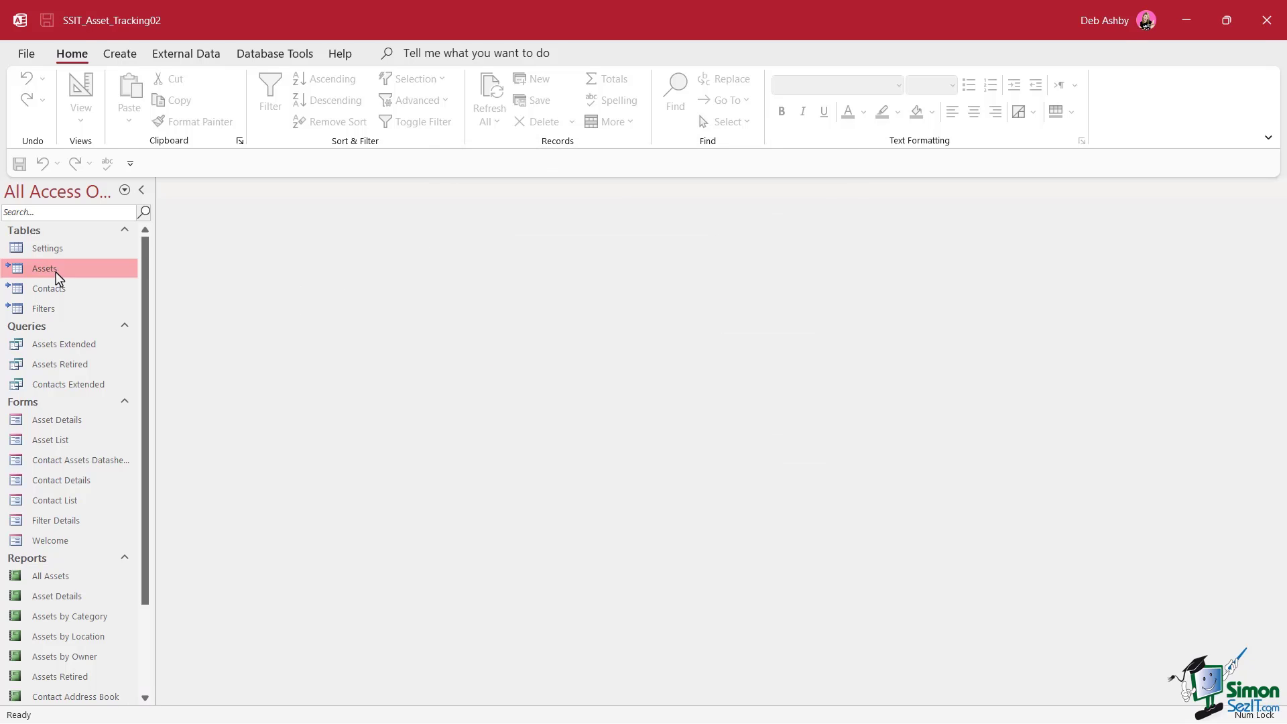
pyautogui.click(633, 418)
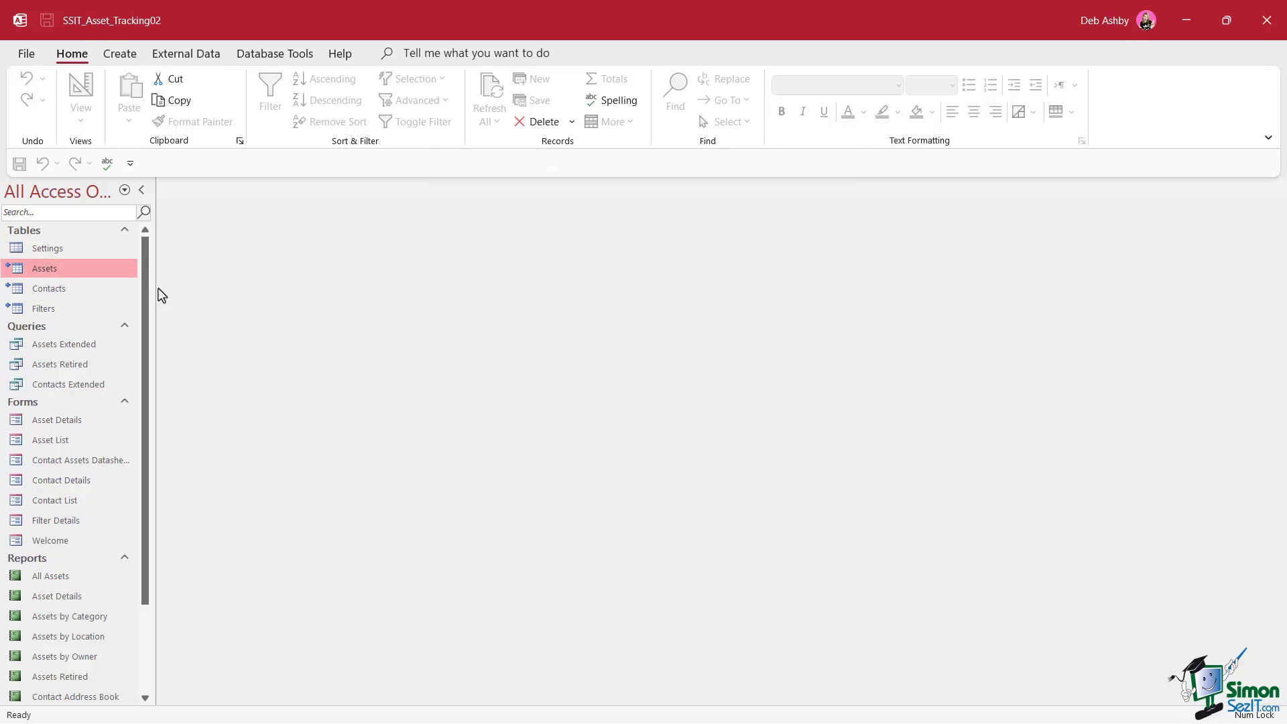
pyautogui.doubleClick(61, 293)
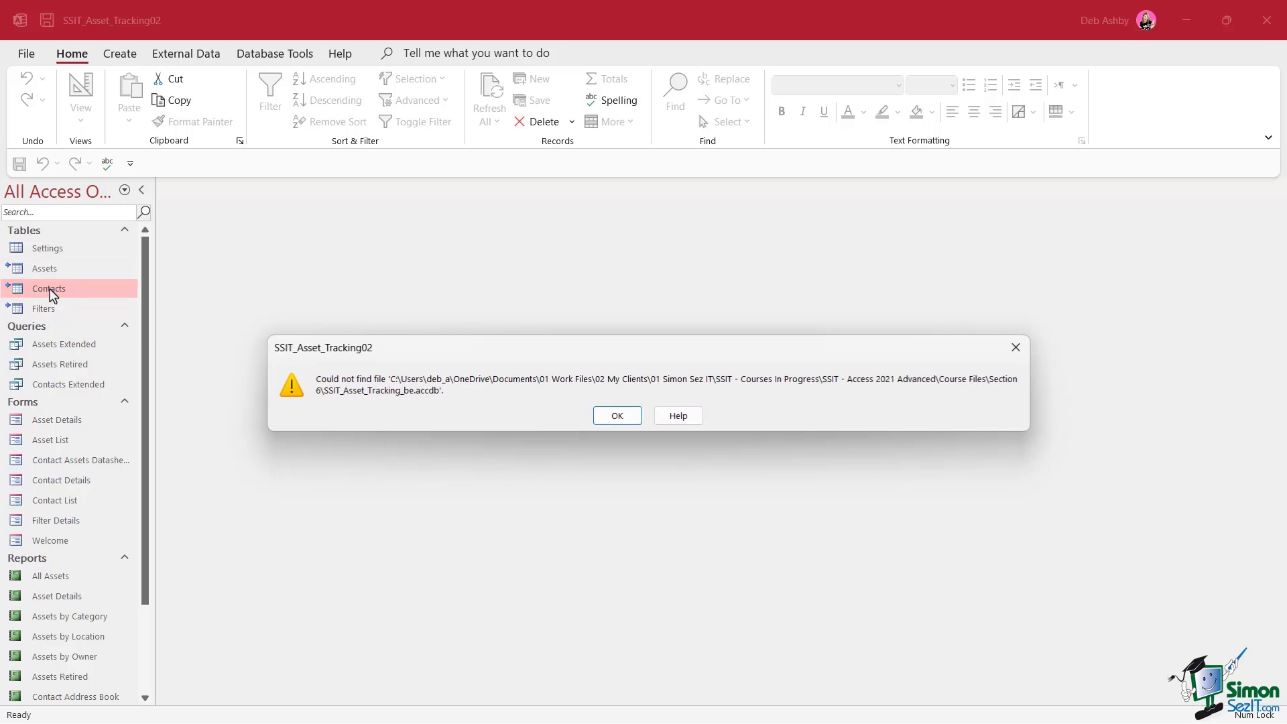
pyautogui.click(617, 418)
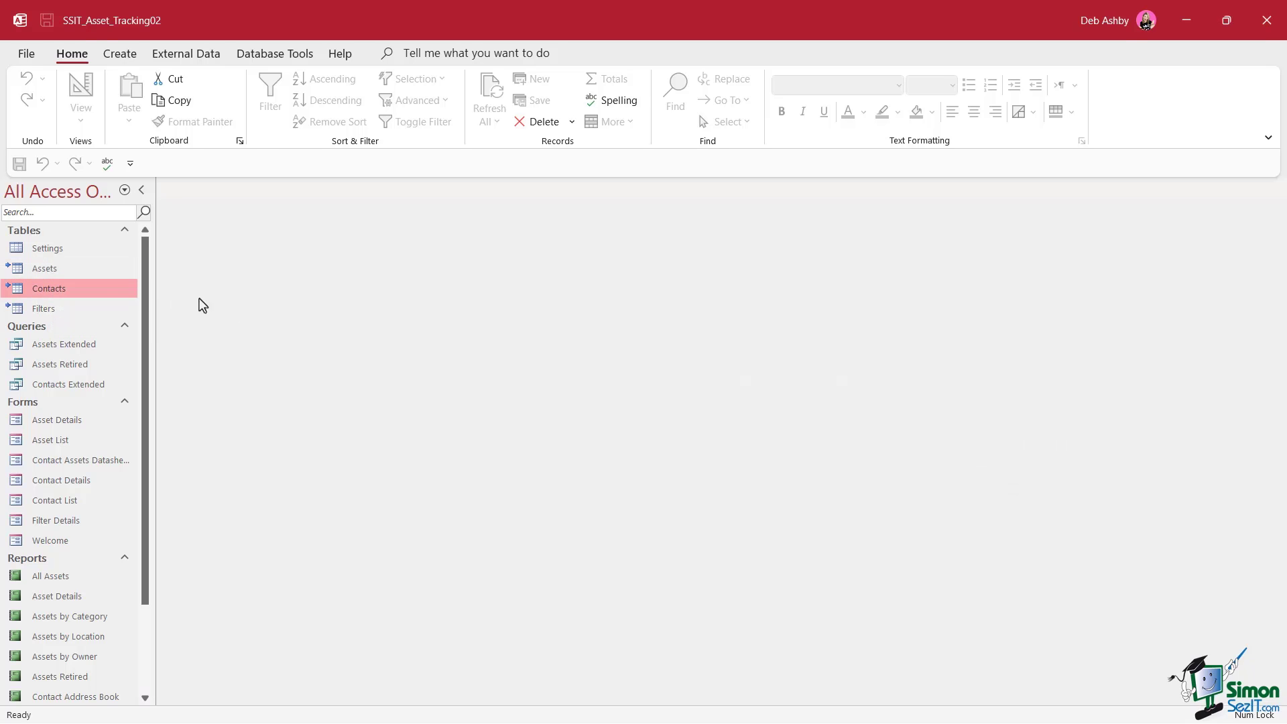
pyautogui.doubleClick(60, 310)
pyautogui.click(617, 416)
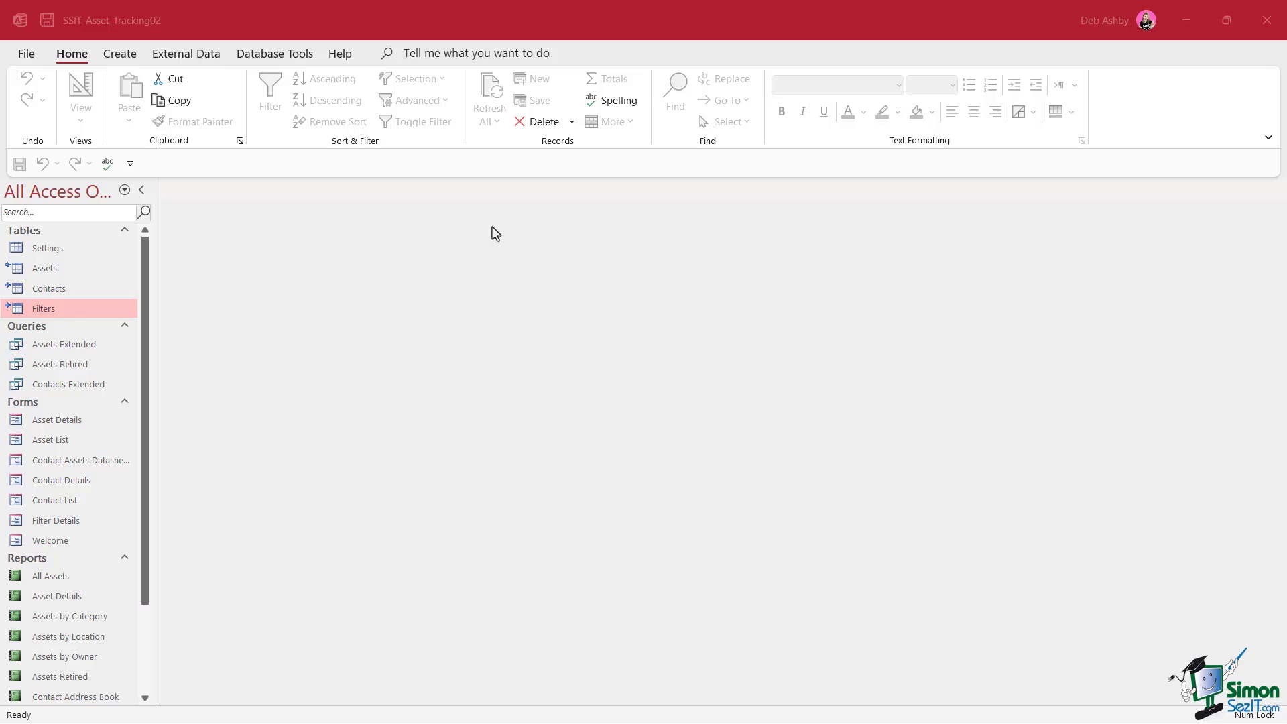
pyautogui.click(429, 231)
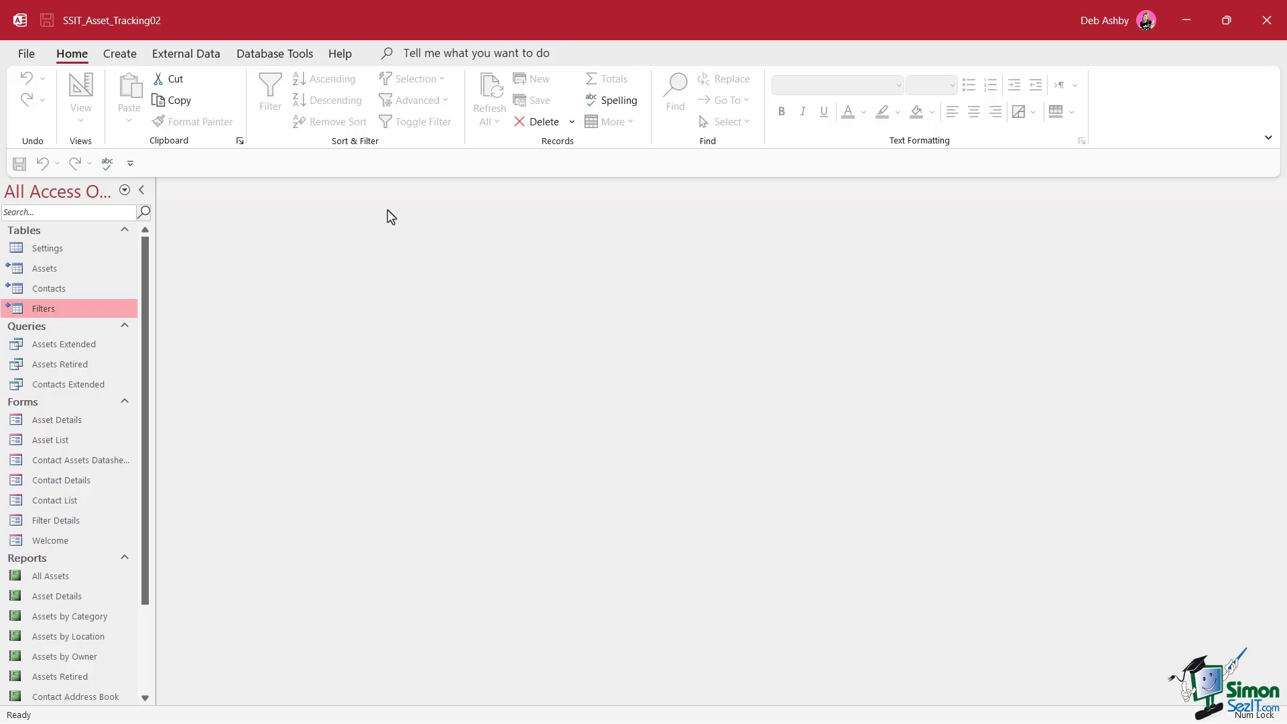
# In the Linked Table Manager, select the Access data source and start relinking it
pyautogui.click(192, 54)
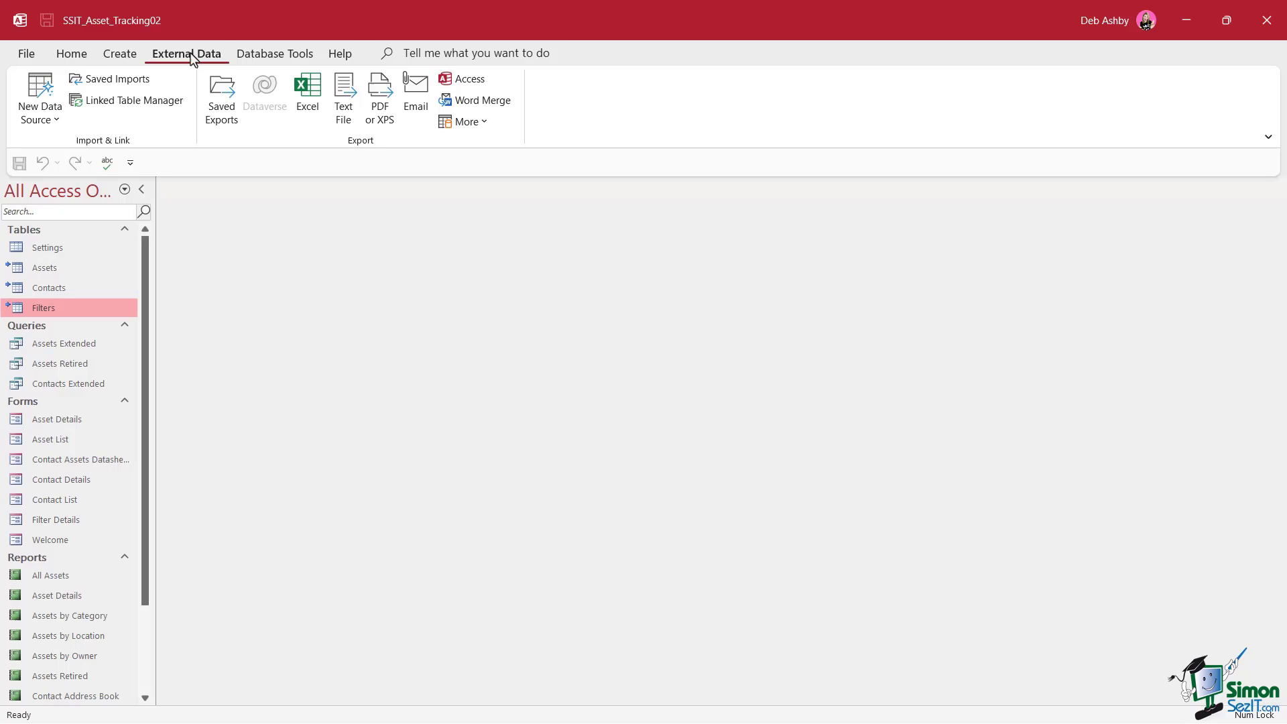
pyautogui.click(158, 112)
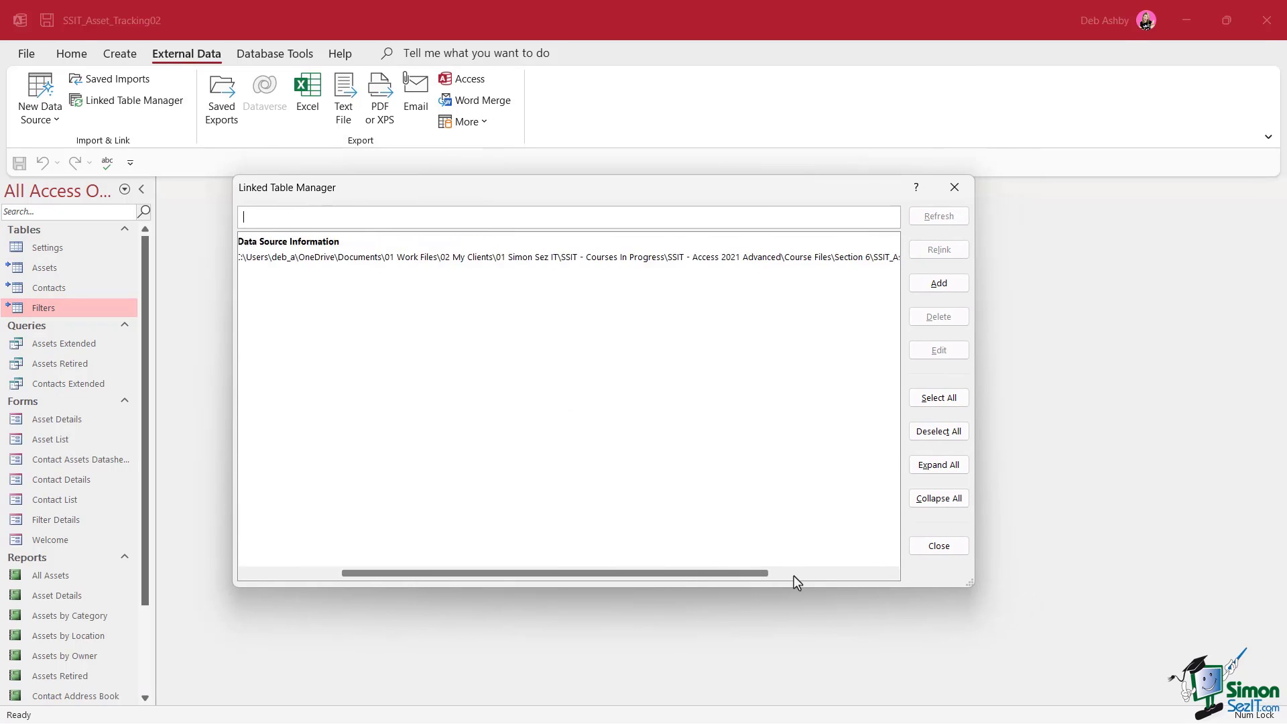
pyautogui.moveTo(794, 577); pyautogui.dragTo(599, 576)
pyautogui.click(262, 258)
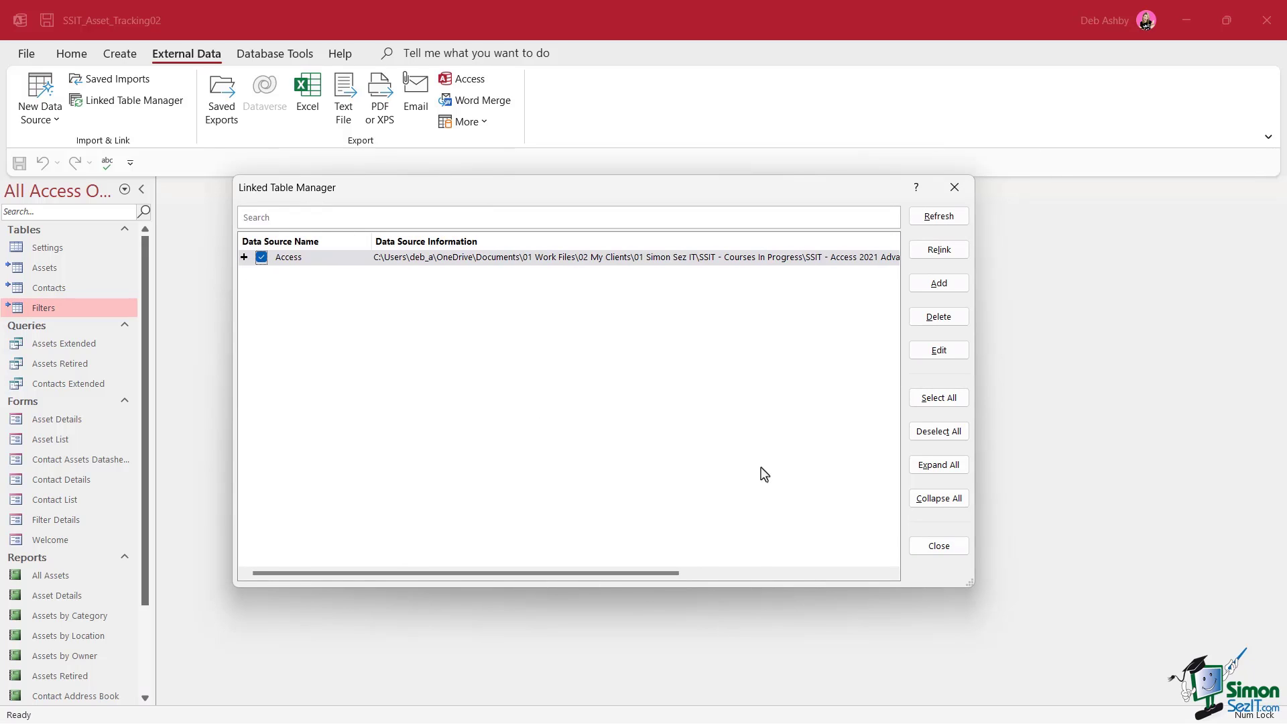
pyautogui.click(932, 252)
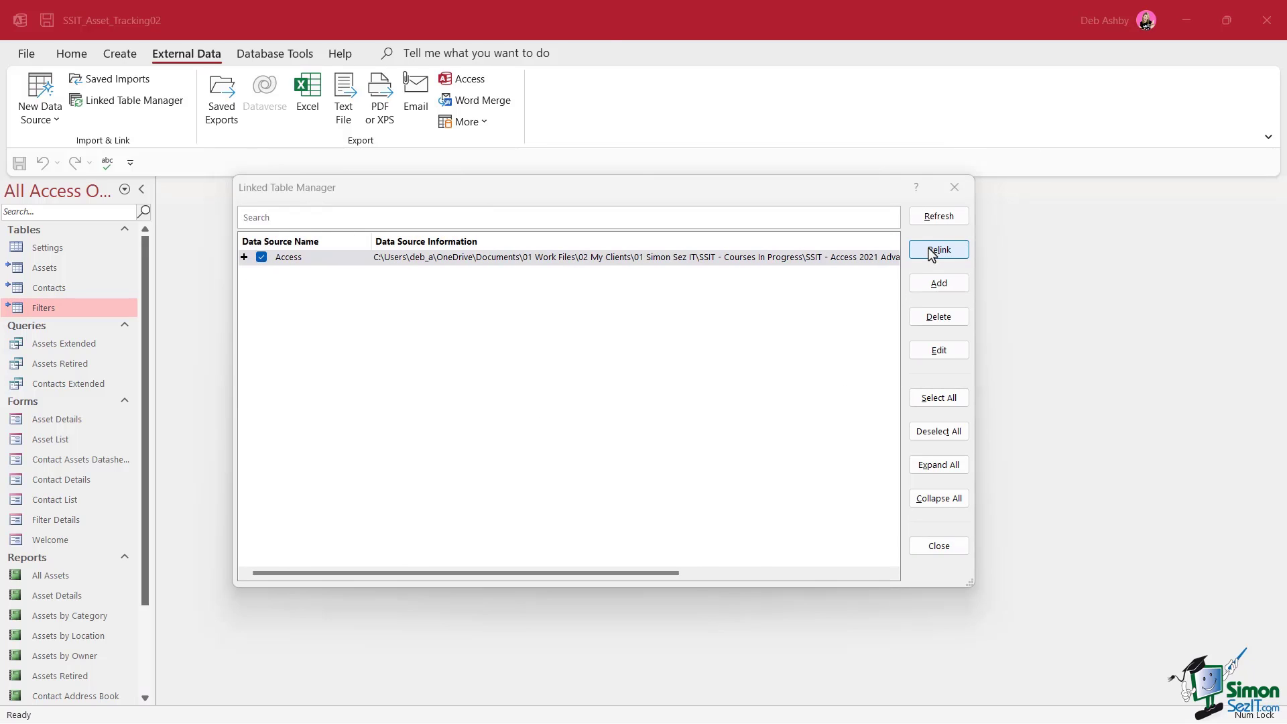
# Relink to SSIT_Asset_Tracking_be.accdb in Backend, then open Assets and Contacts to verify
pyautogui.doubleClick(331, 136)
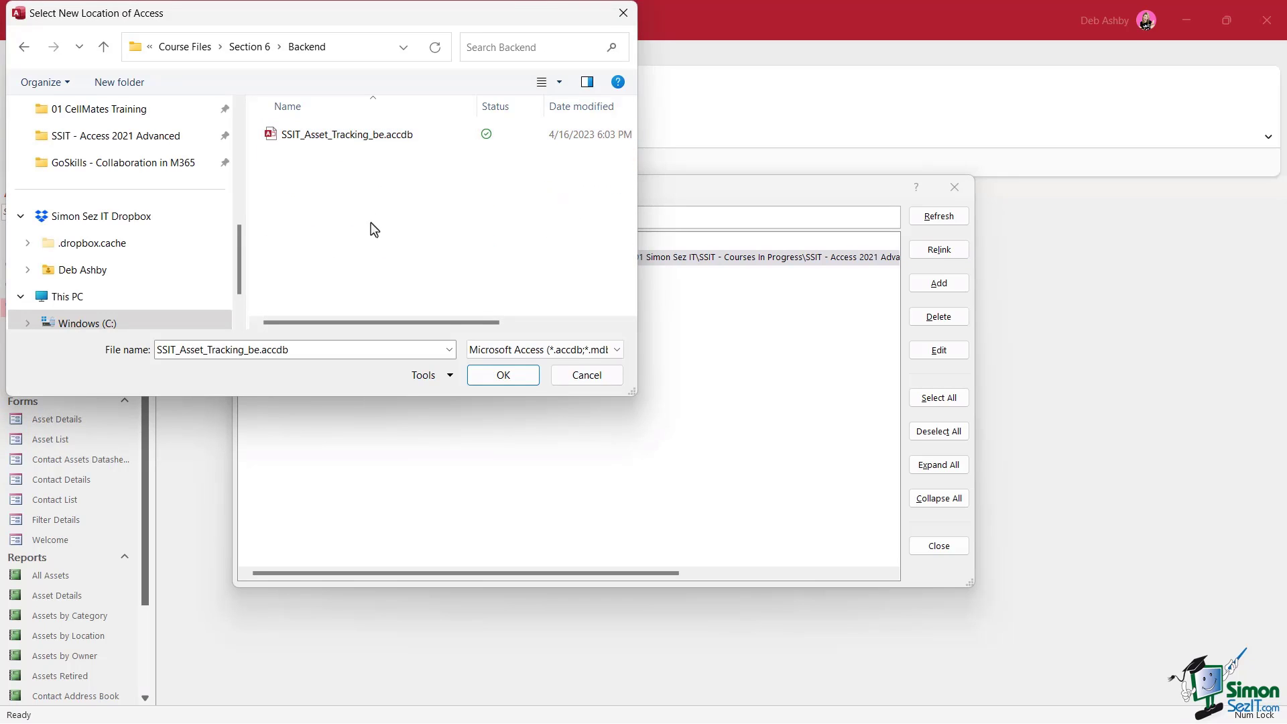
pyautogui.click(318, 142)
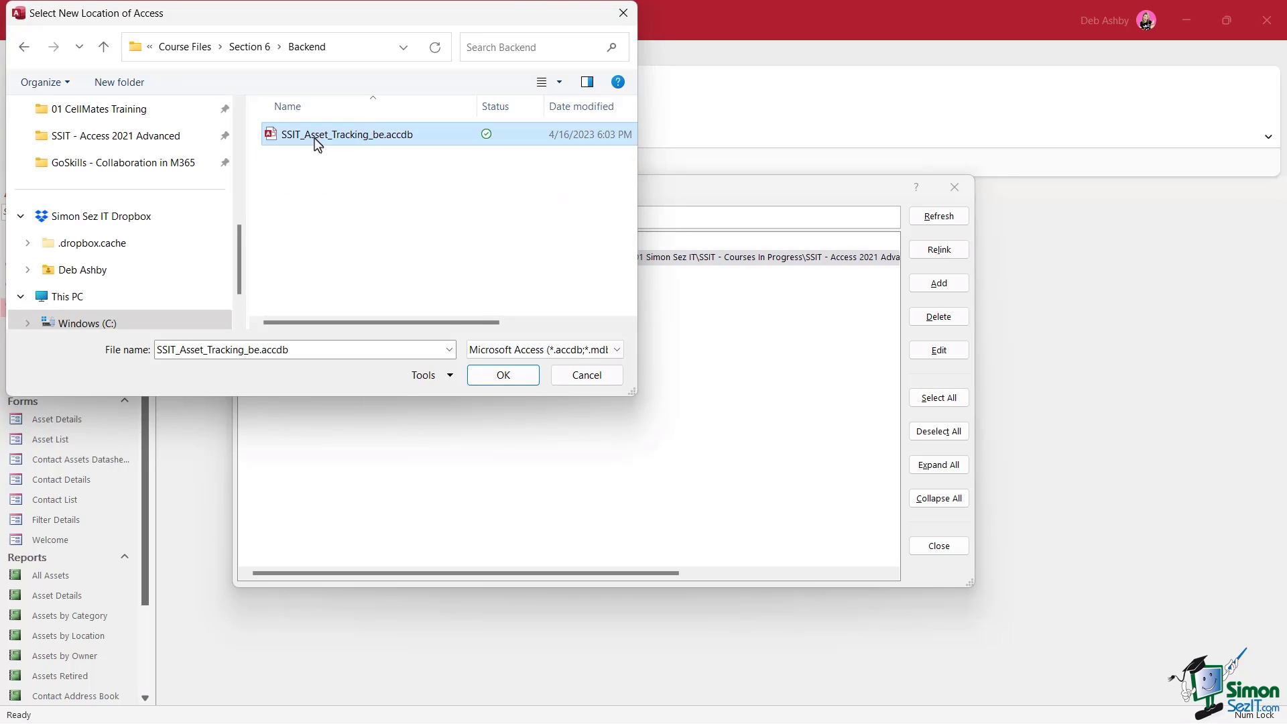
pyautogui.click(523, 376)
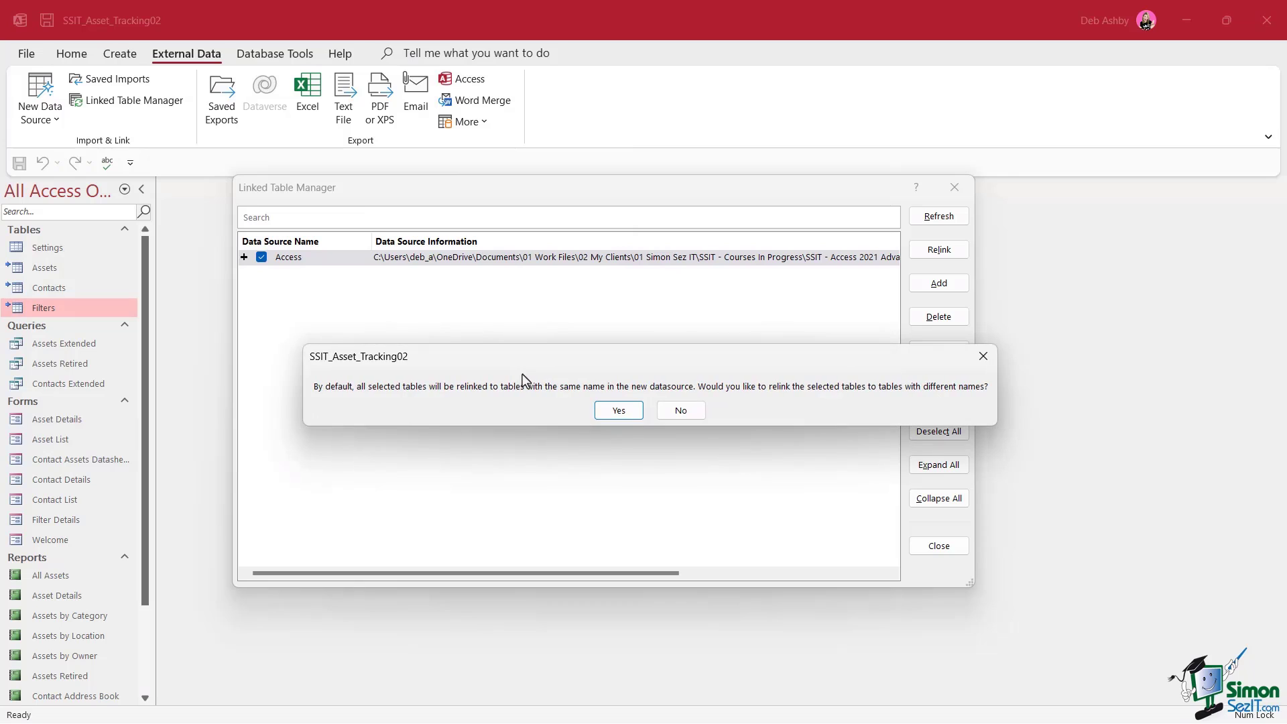
pyautogui.click(617, 411)
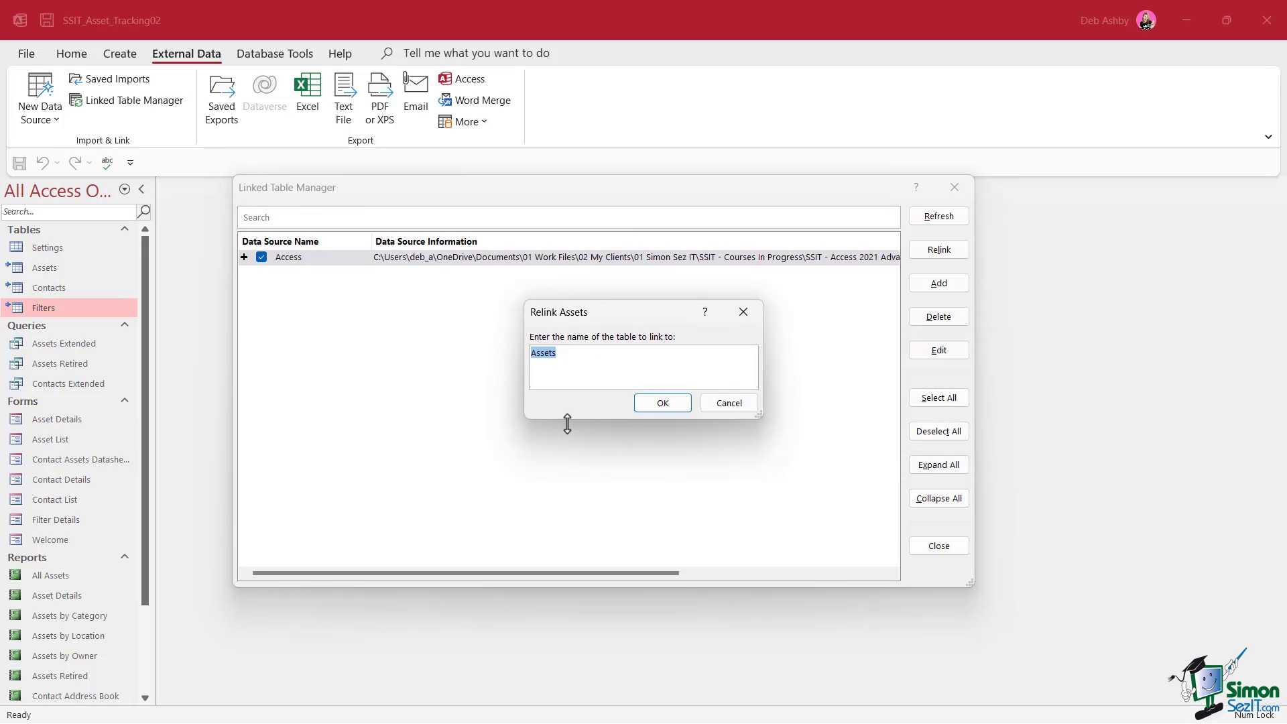
pyautogui.press('Return')
pyautogui.click(937, 545)
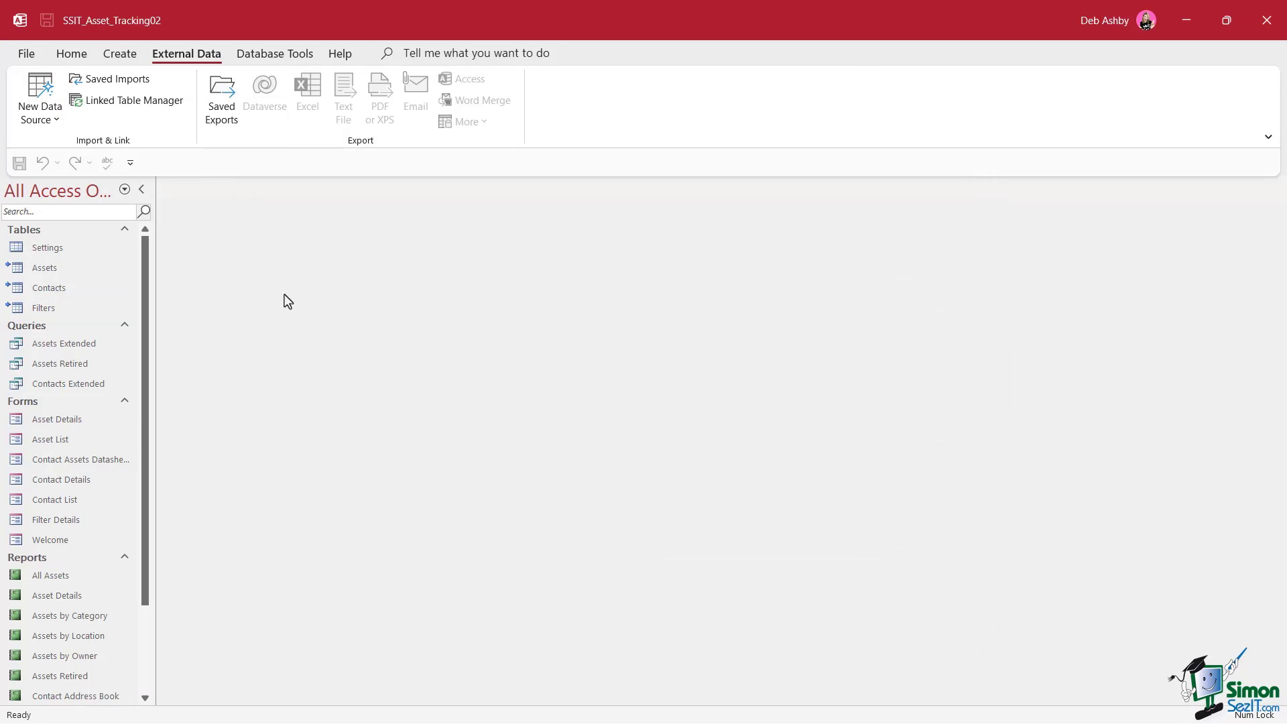
pyautogui.doubleClick(42, 271)
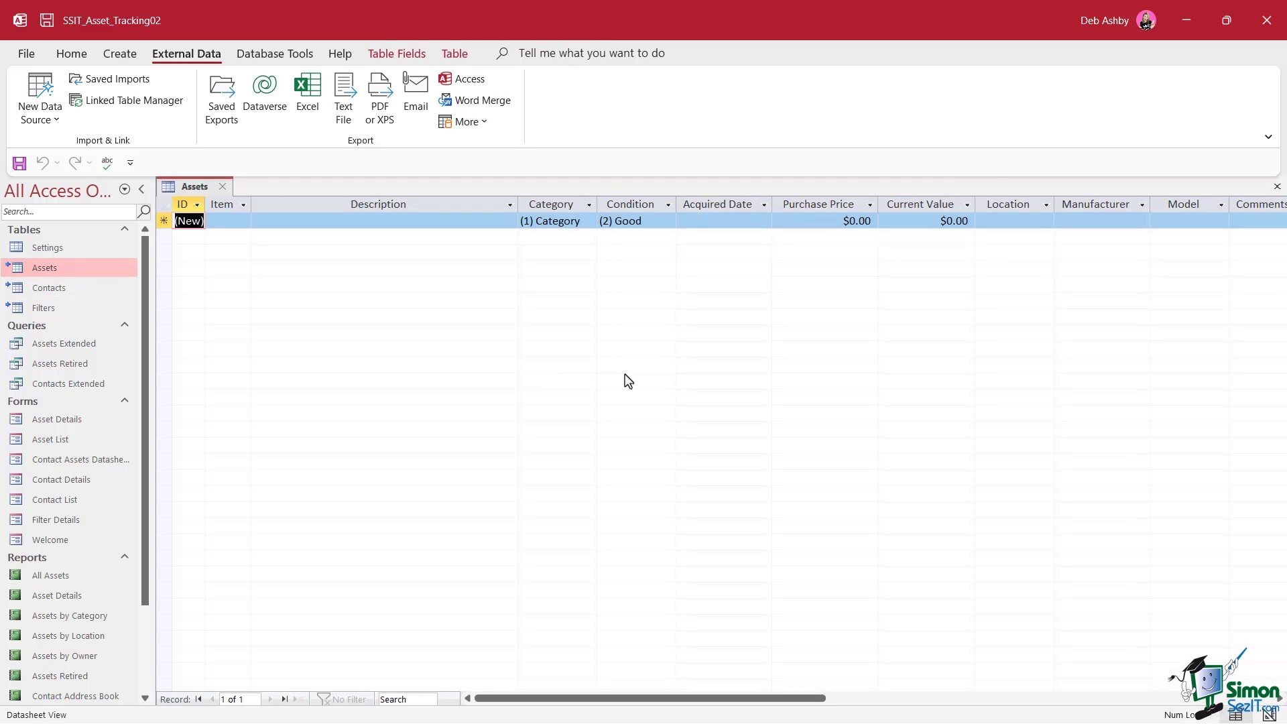
pyautogui.doubleClick(56, 288)
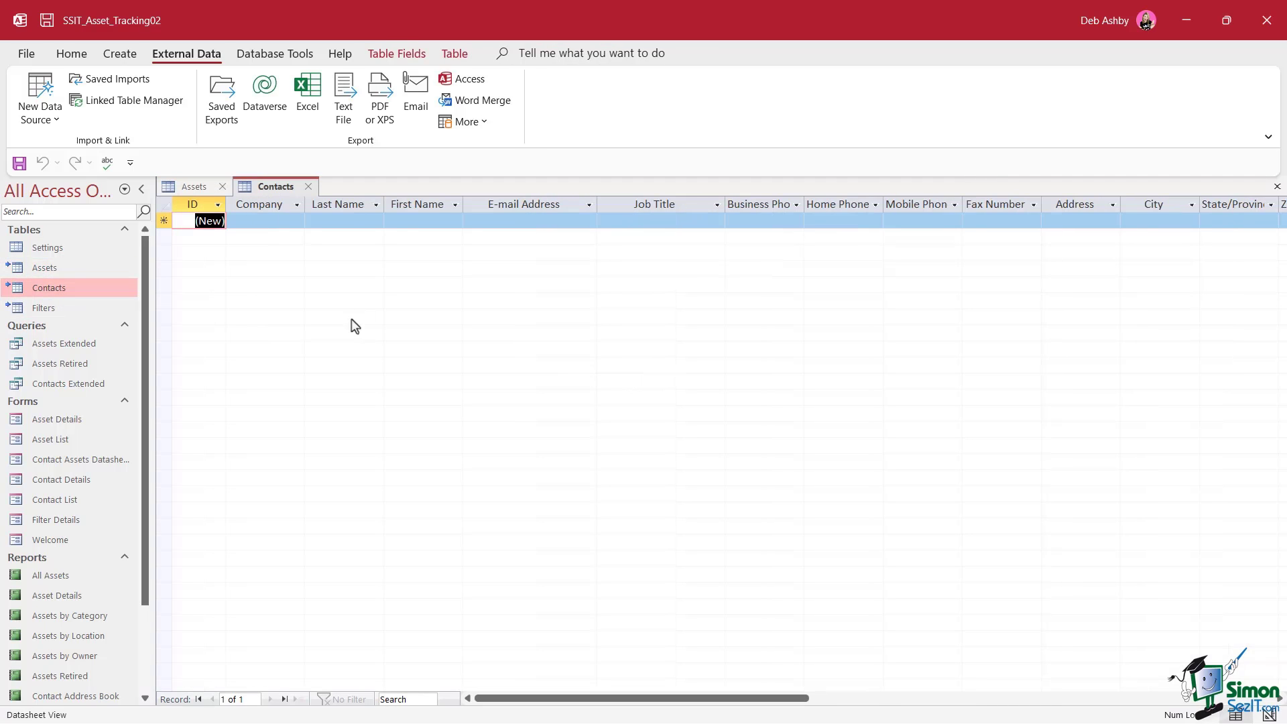
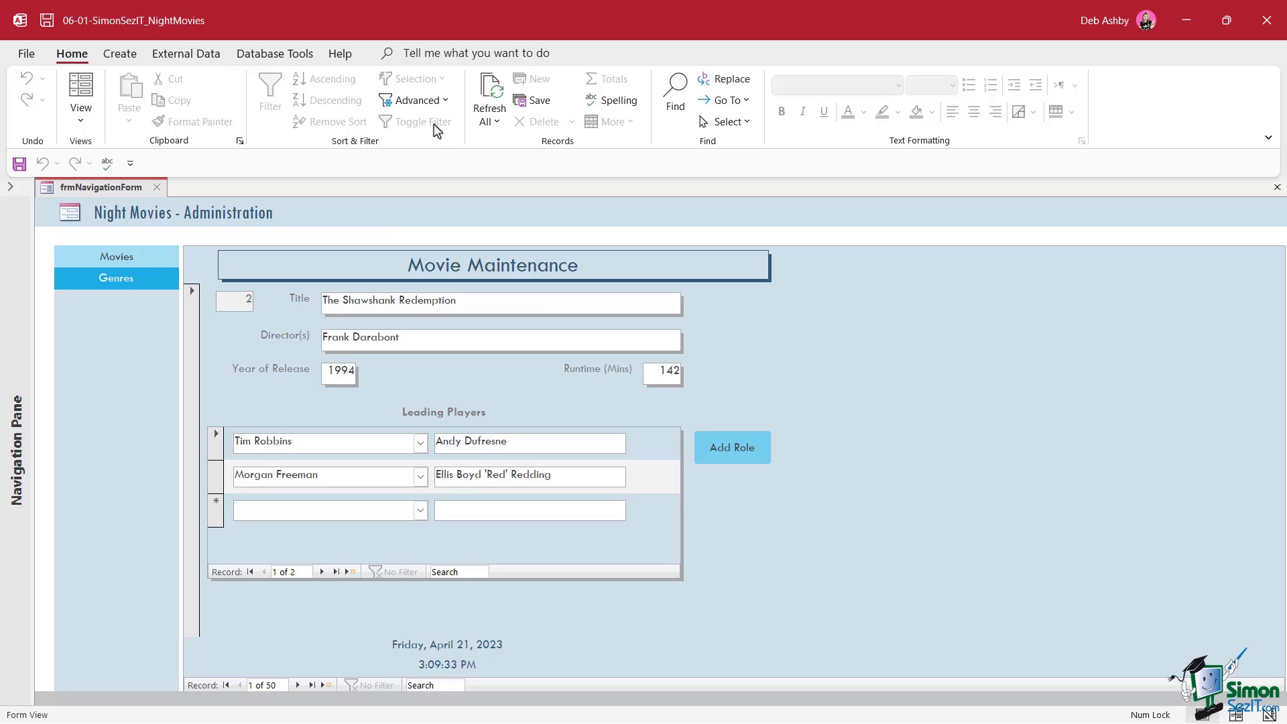
# Review the Client Settings: keep Default open mode Shared and record locking No locks
pyautogui.click(27, 55)
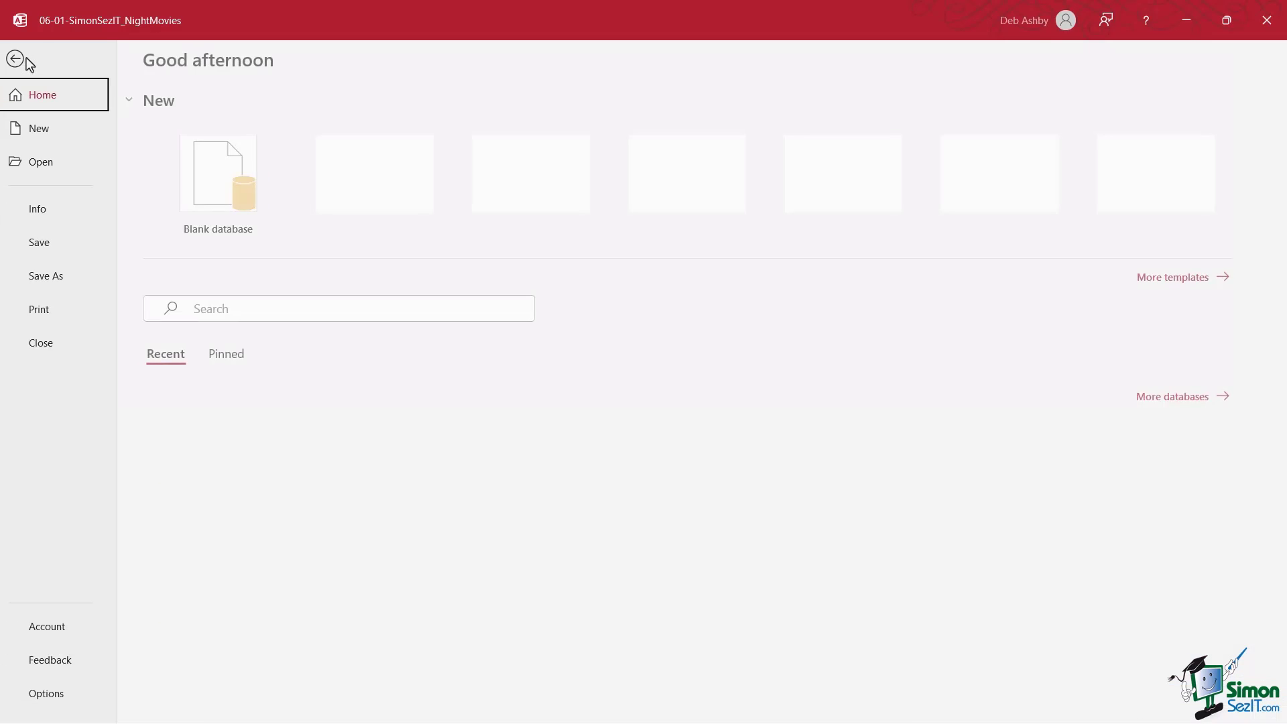
pyautogui.click(58, 698)
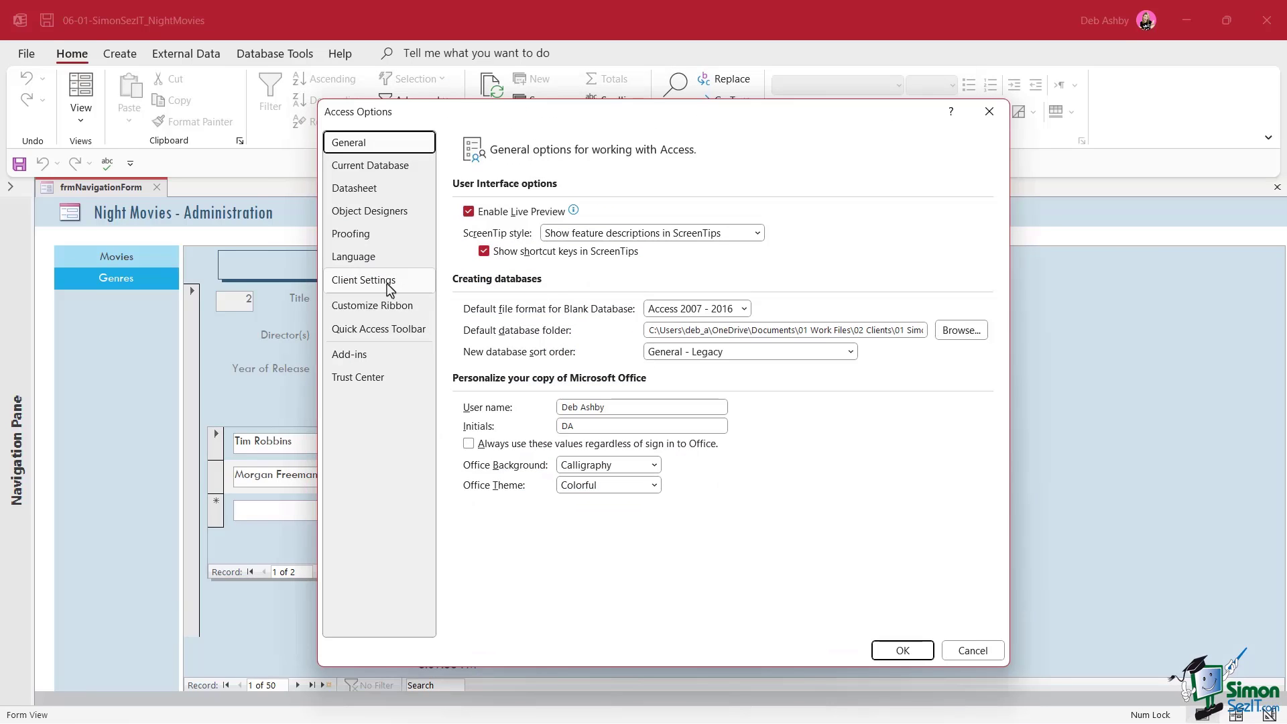
pyautogui.click(389, 287)
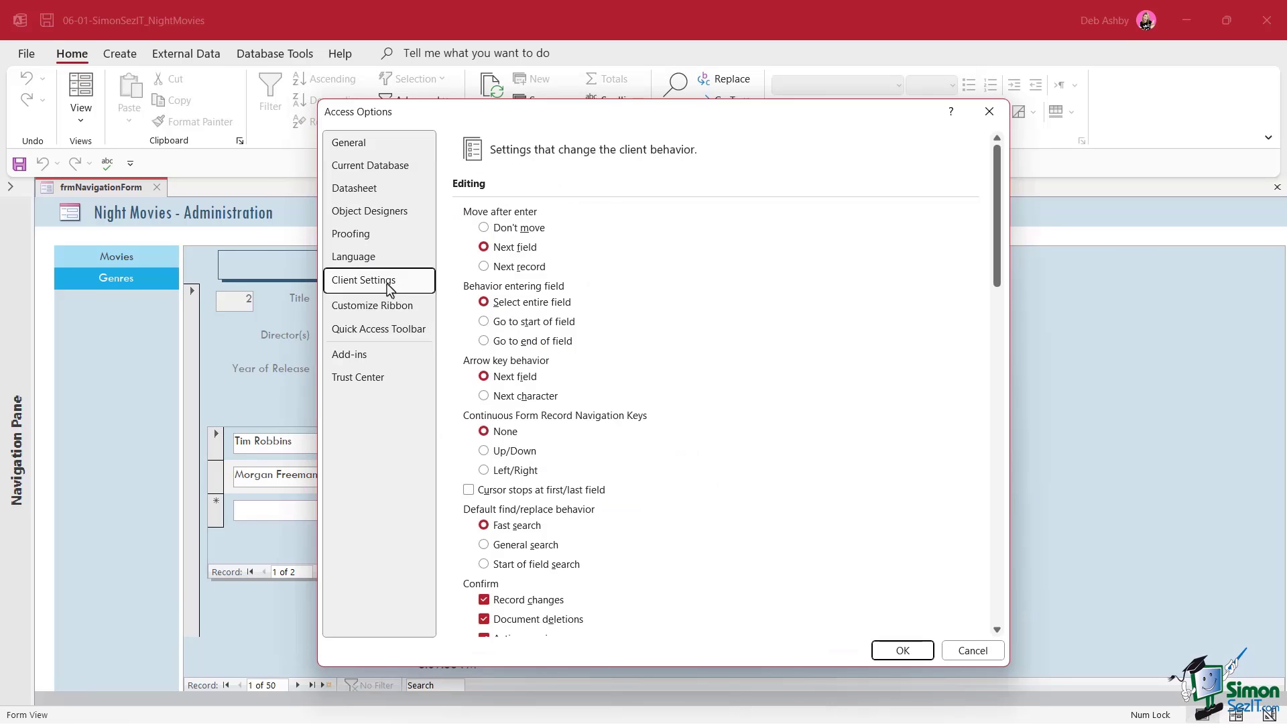
pyautogui.scroll(-5, 761, 315)
pyautogui.scroll(-10, 766, 315)
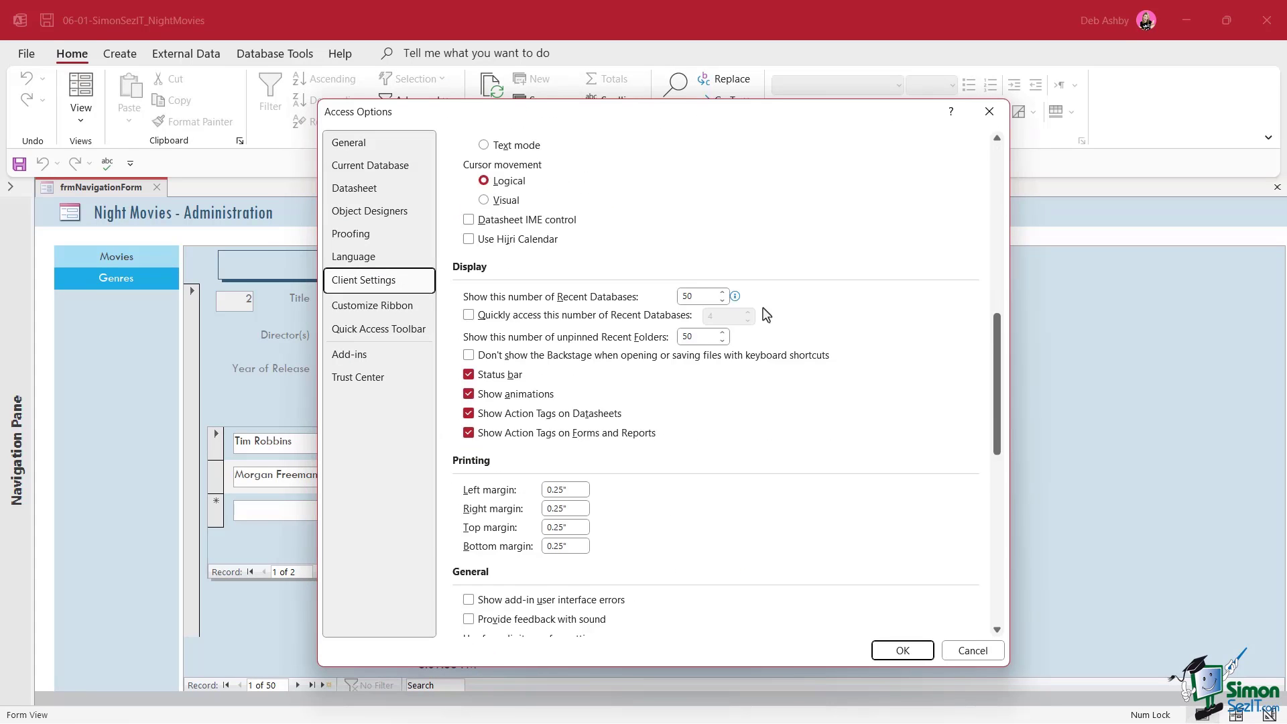
pyautogui.scroll(-2, 767, 315)
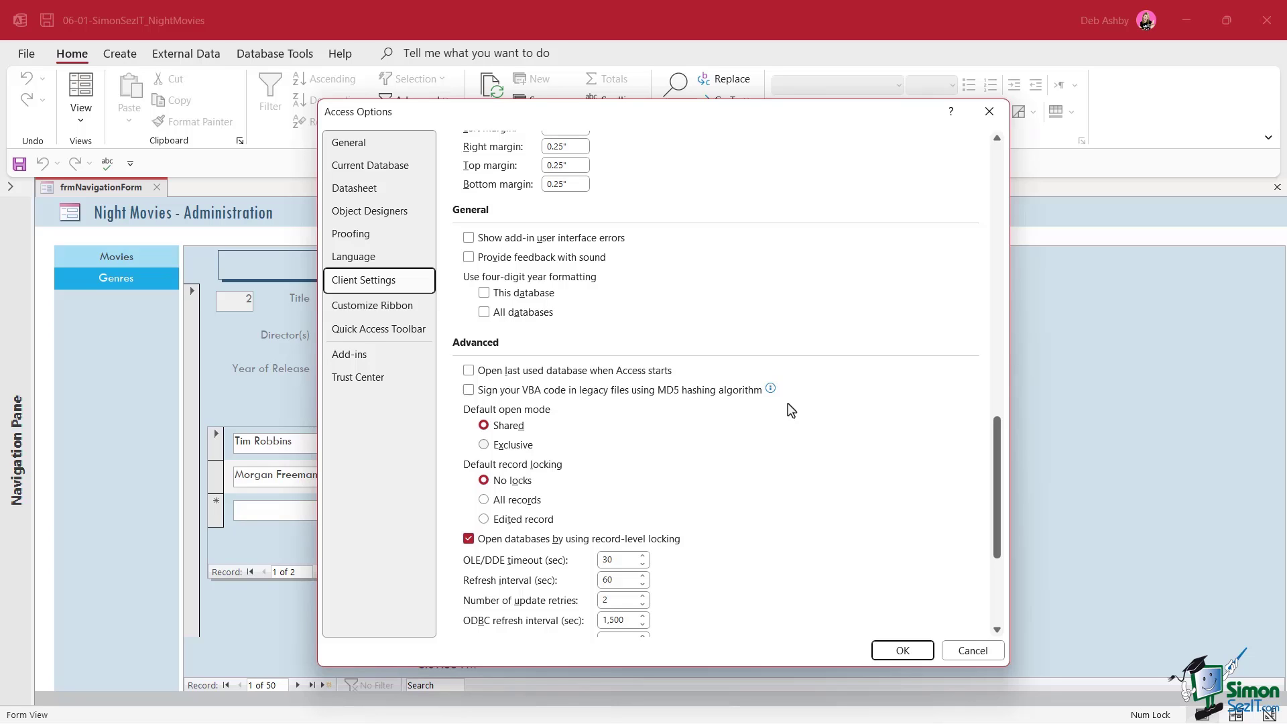
pyautogui.click(903, 652)
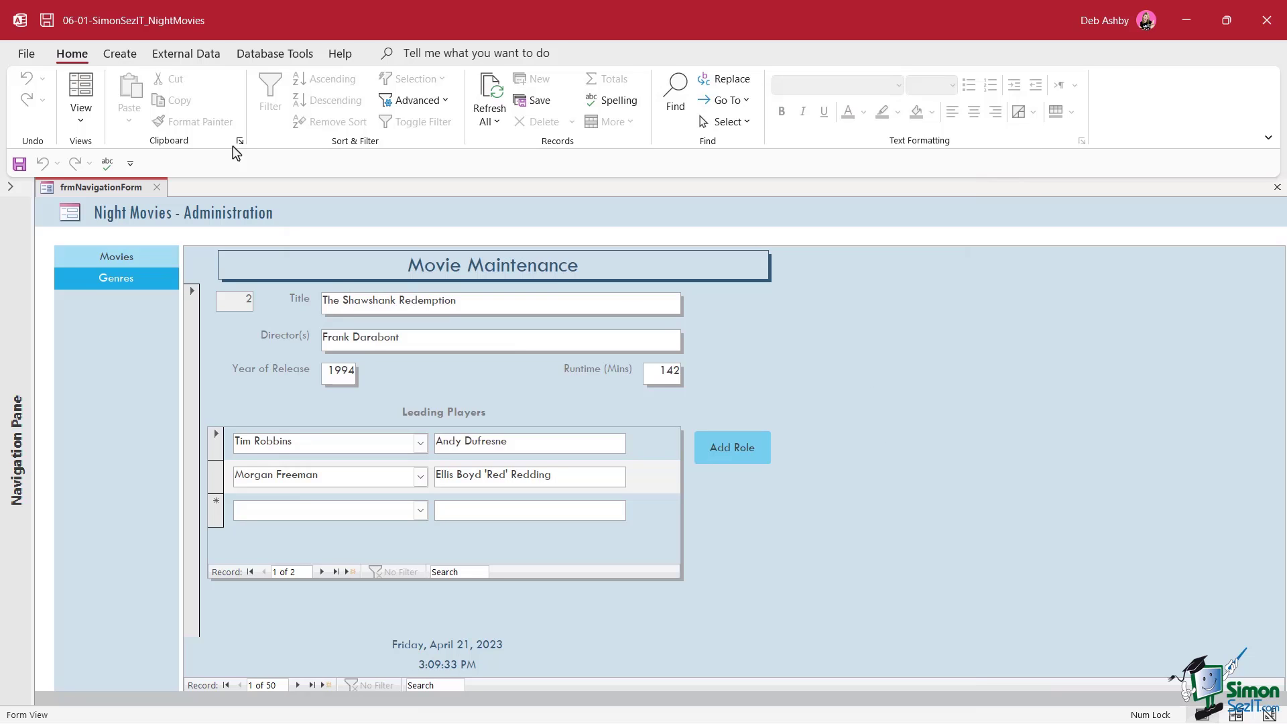
# Close the Night Movies database and browse for another database to open
pyautogui.click(26, 54)
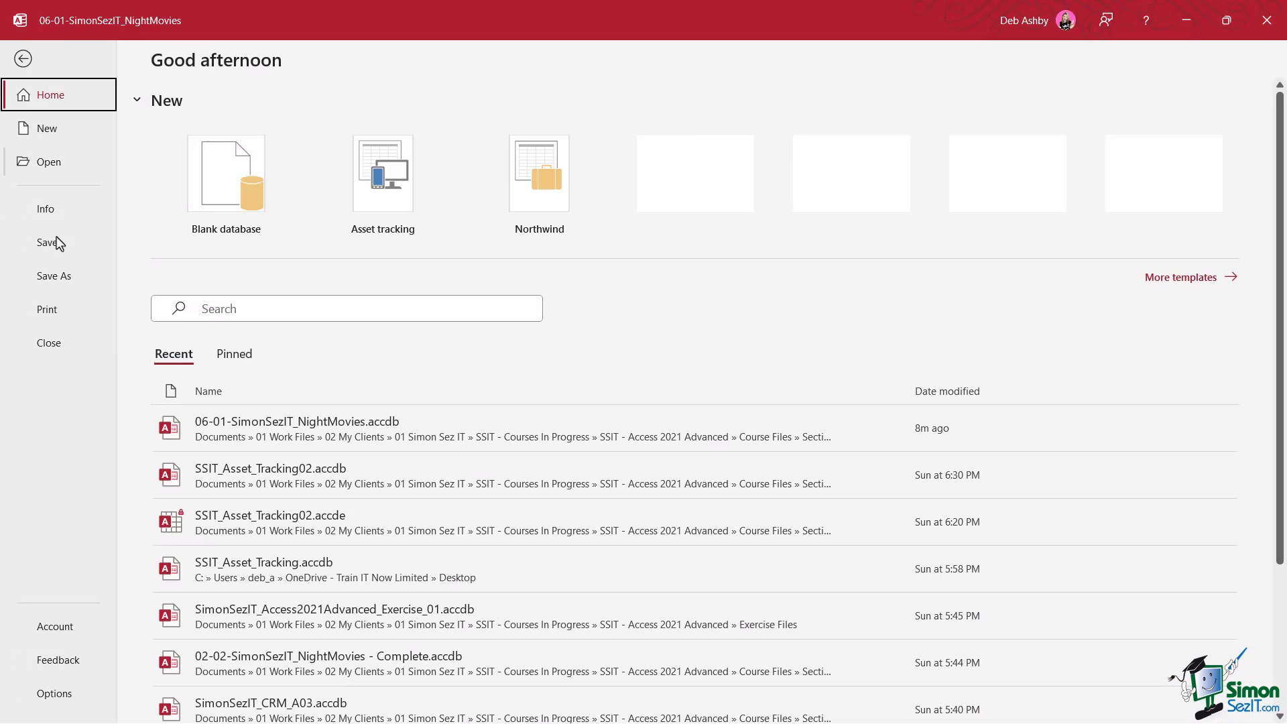
pyautogui.click(63, 342)
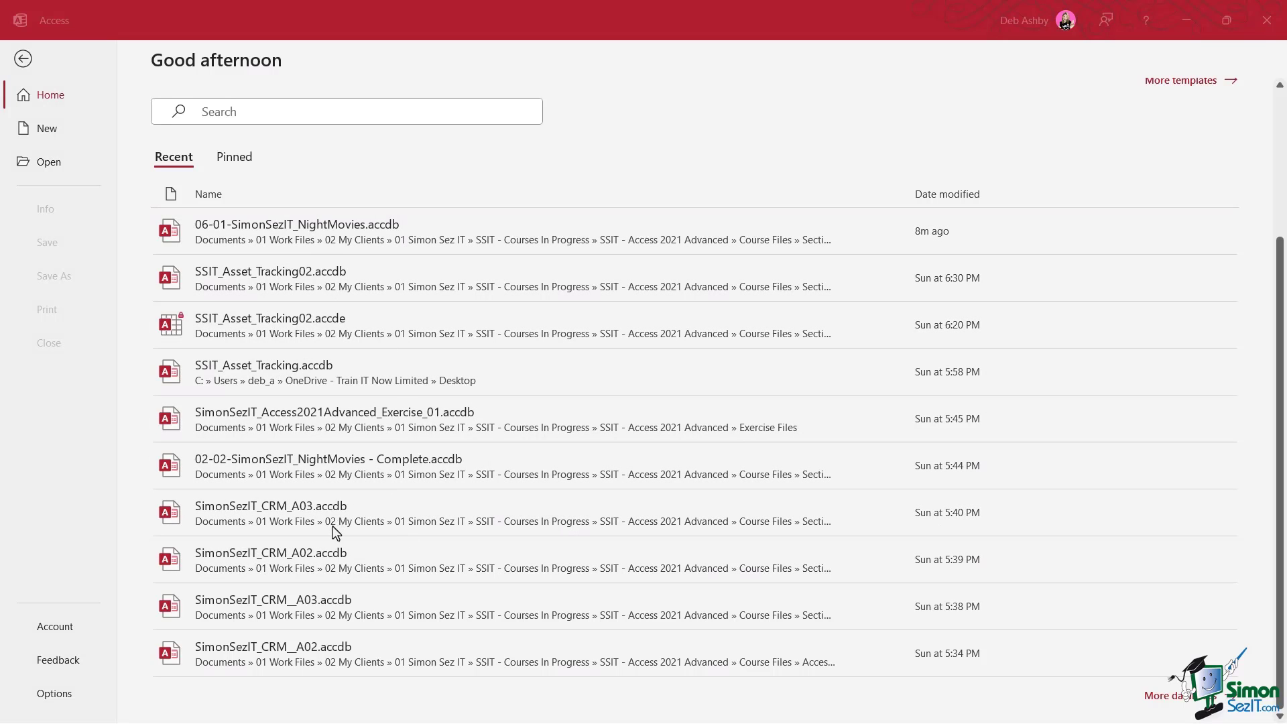
pyautogui.click(48, 165)
pyautogui.click(214, 479)
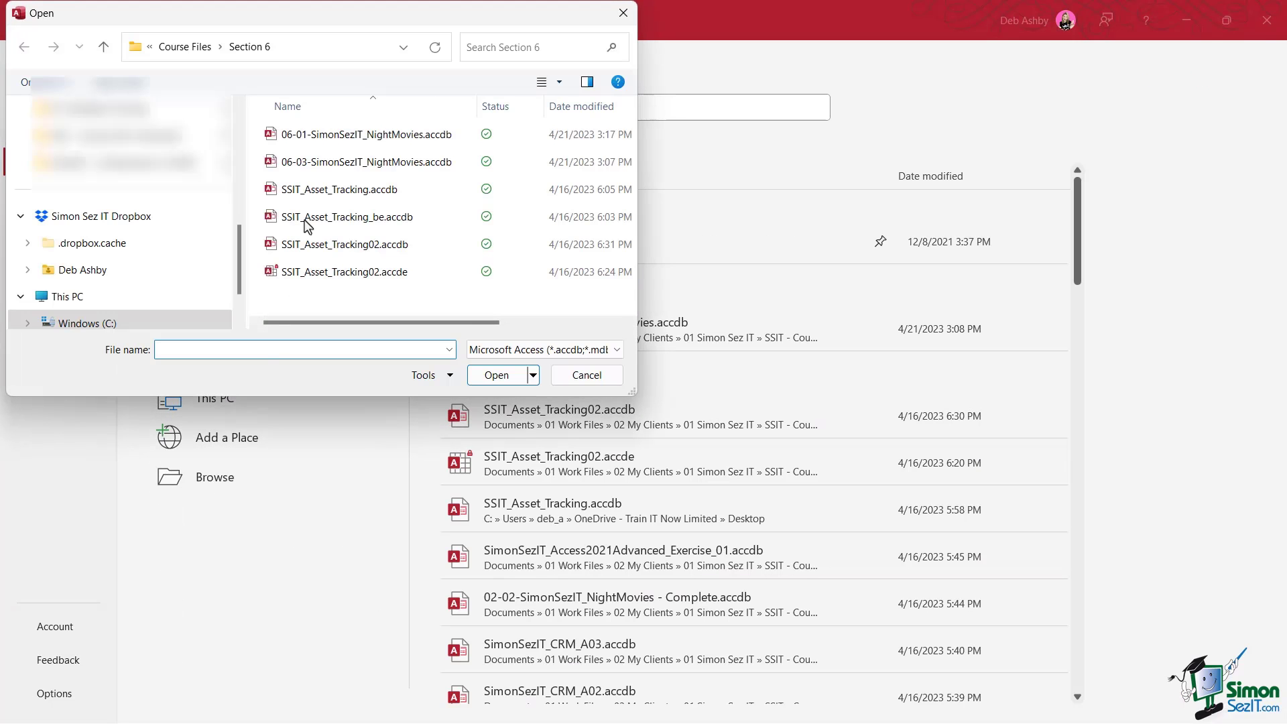
# Open SimonSezIT_CRM_A02.accdb from Section 5 using Open Exclusive
pyautogui.moveTo(303, 23); pyautogui.dragTo(311, 111)
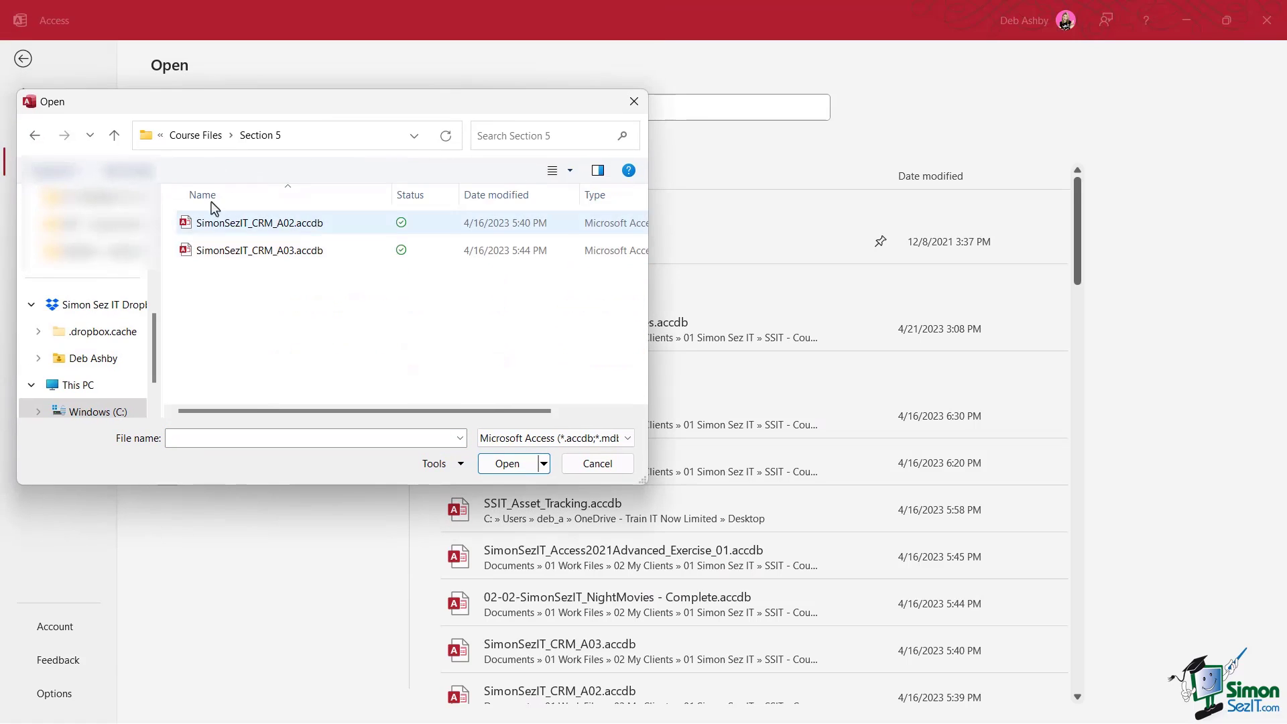
pyautogui.click(257, 228)
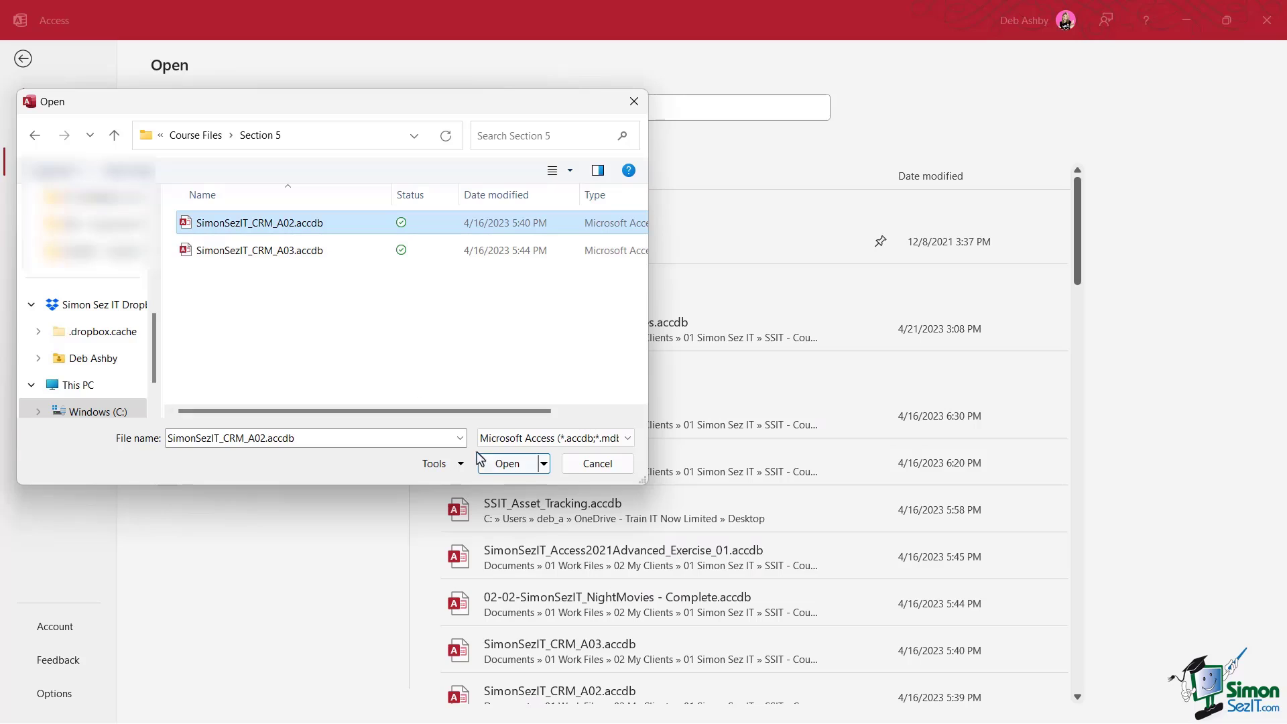
pyautogui.click(544, 464)
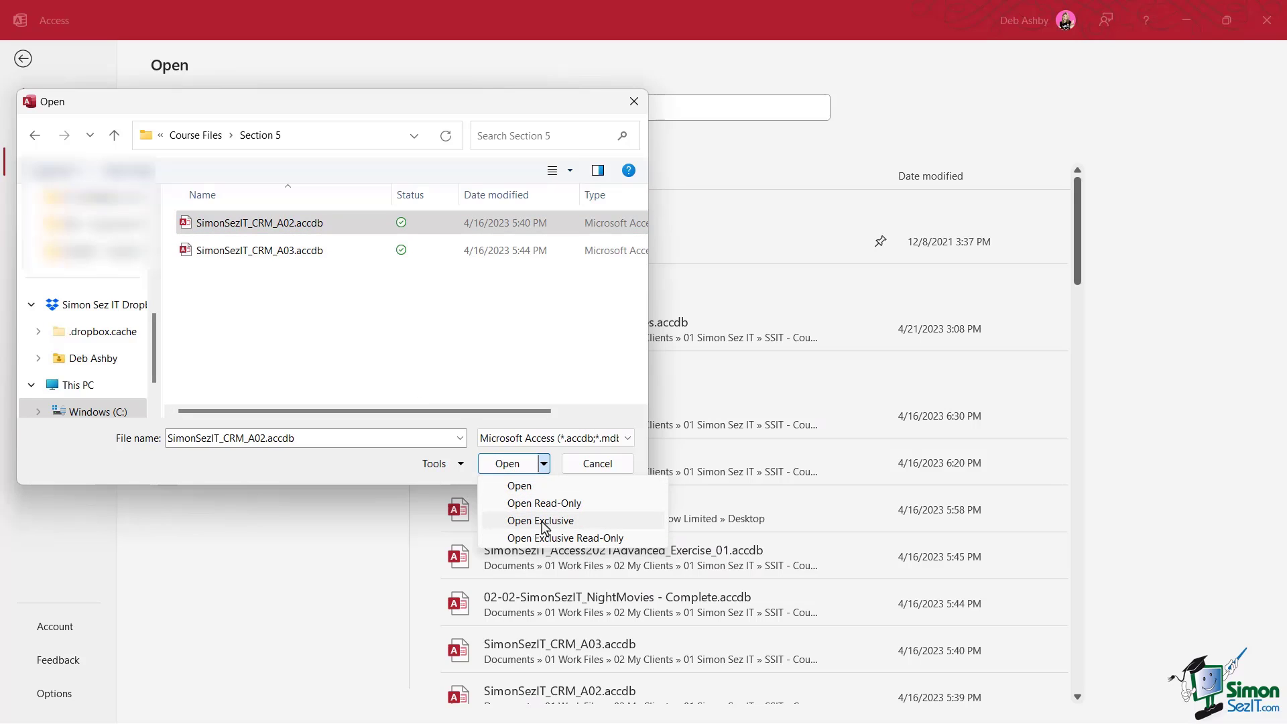
pyautogui.click(544, 522)
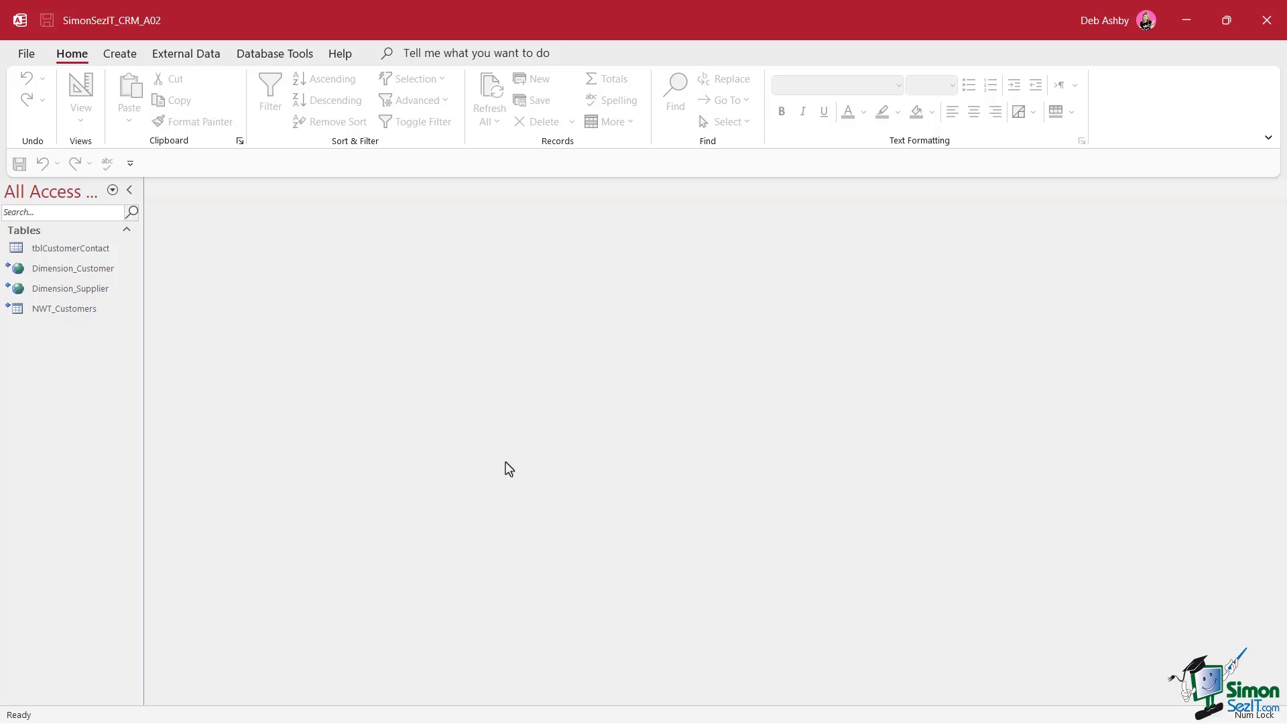
pyautogui.click(25, 54)
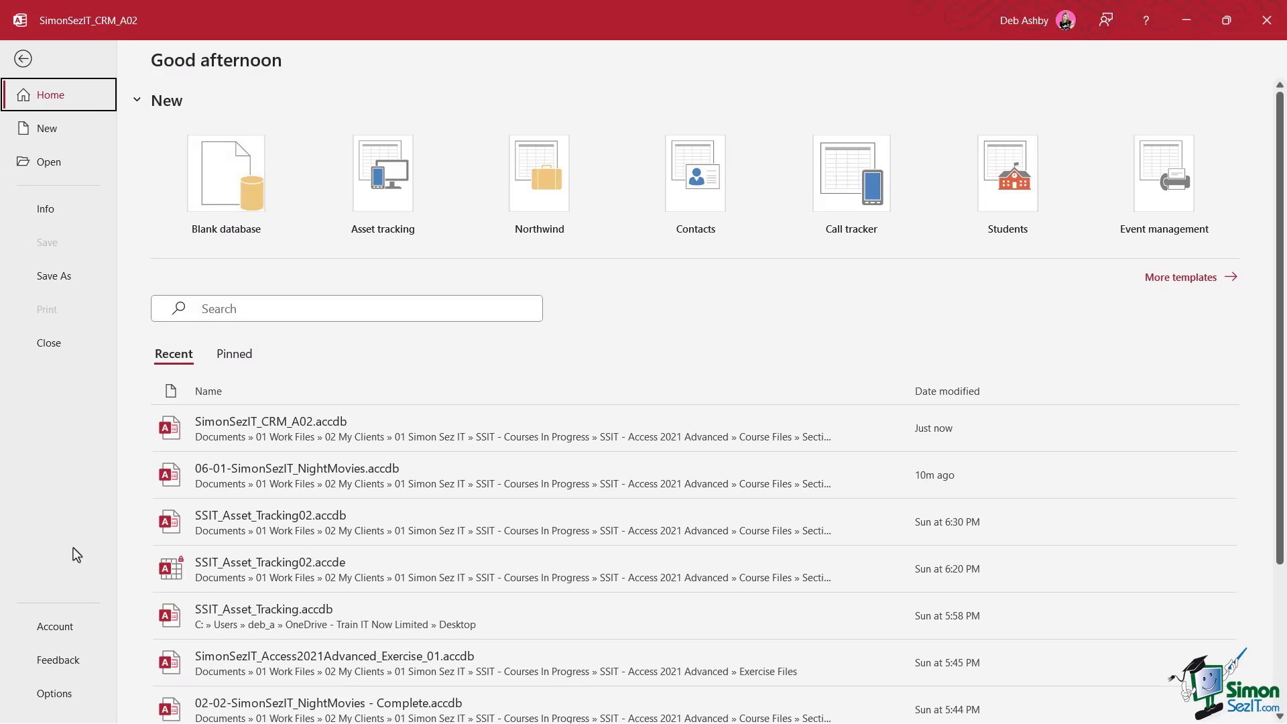
# Check the Default open mode and Default record locking under Client Settings' Advanced section
pyautogui.click(53, 694)
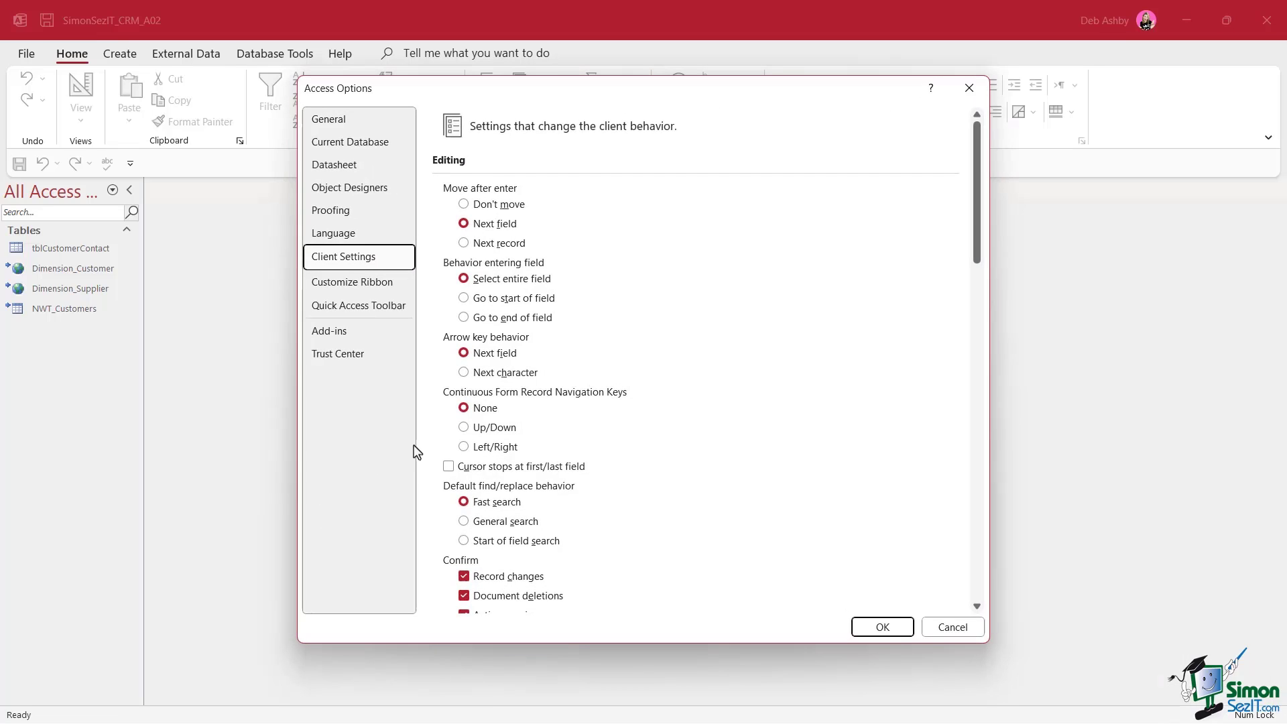
pyautogui.scroll(-15, 646, 278)
pyautogui.scroll(1, 646, 278)
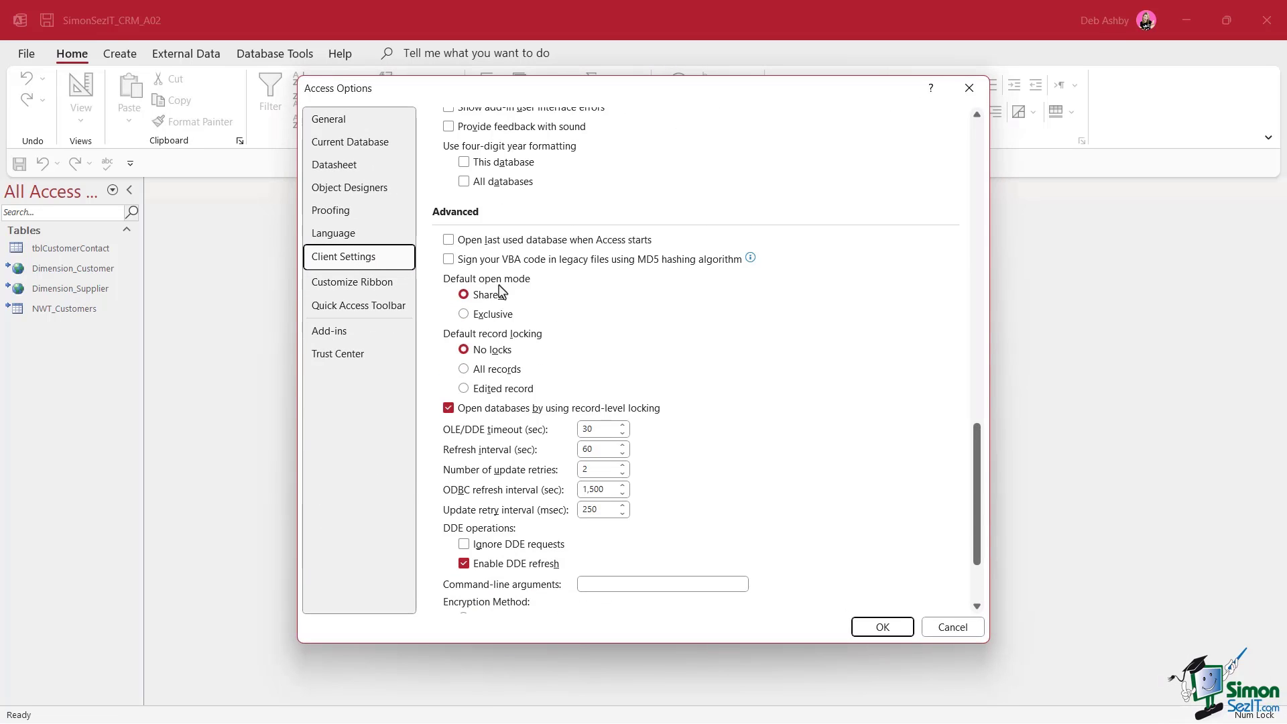
pyautogui.scroll(-1, 576, 289)
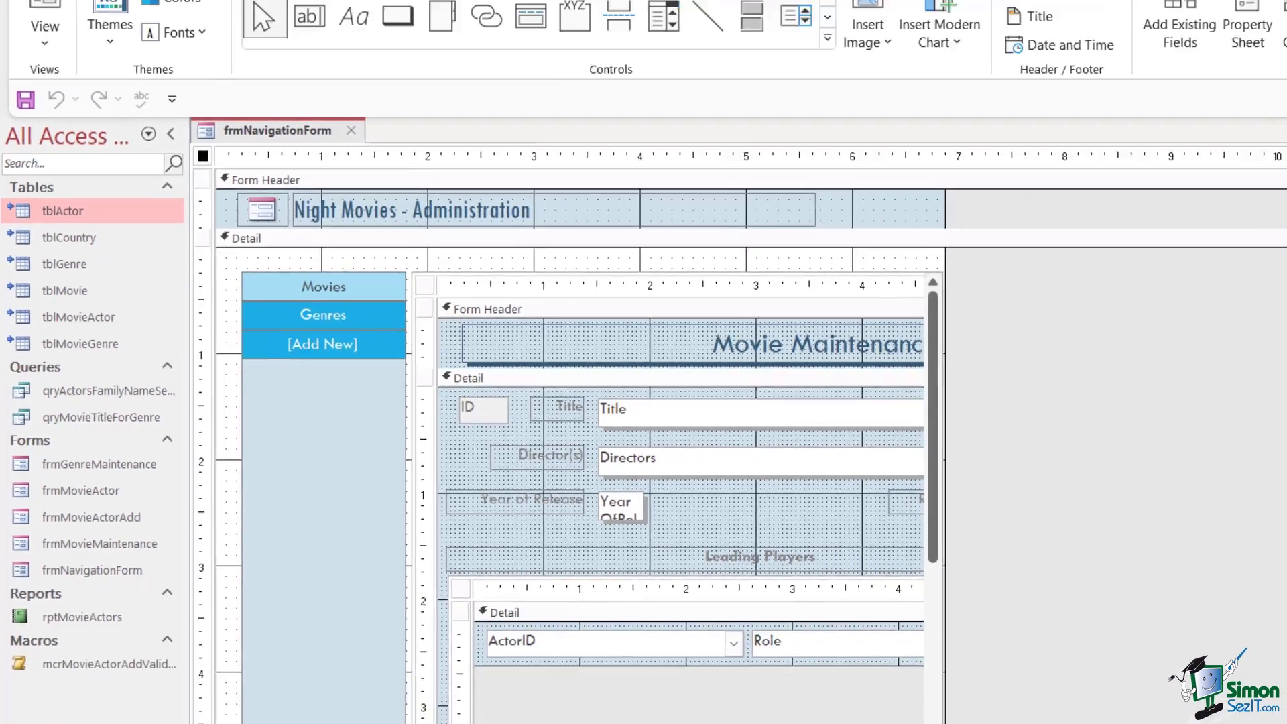
# Set the navigation form's Record Locks data property to Edited Record
pyautogui.click(1248, 13)
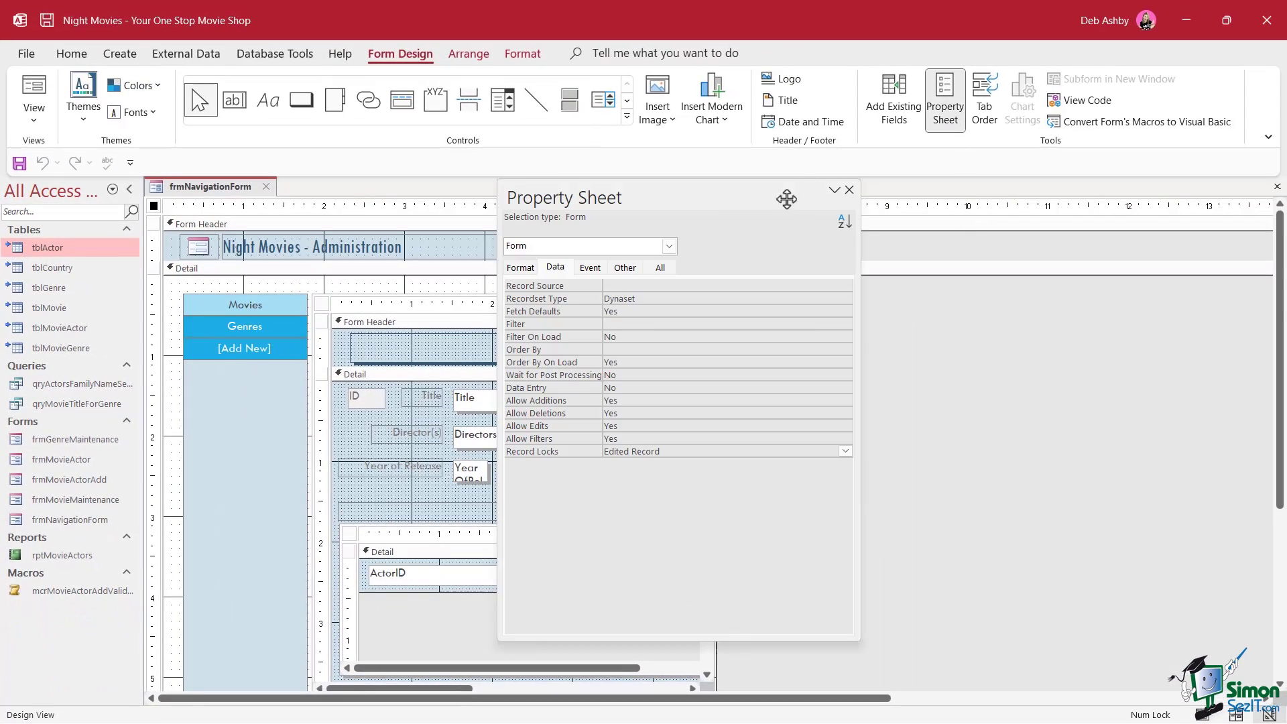
pyautogui.moveTo(695, 198); pyautogui.dragTo(714, 204)
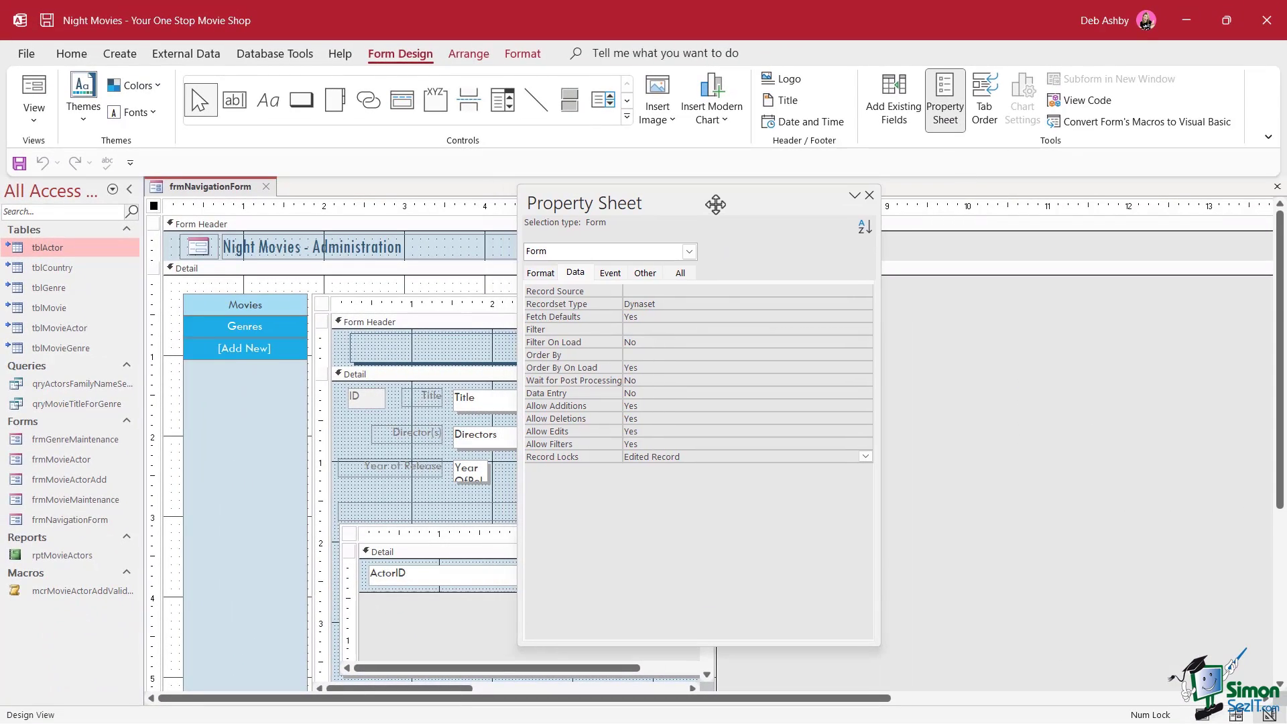
pyautogui.click(574, 275)
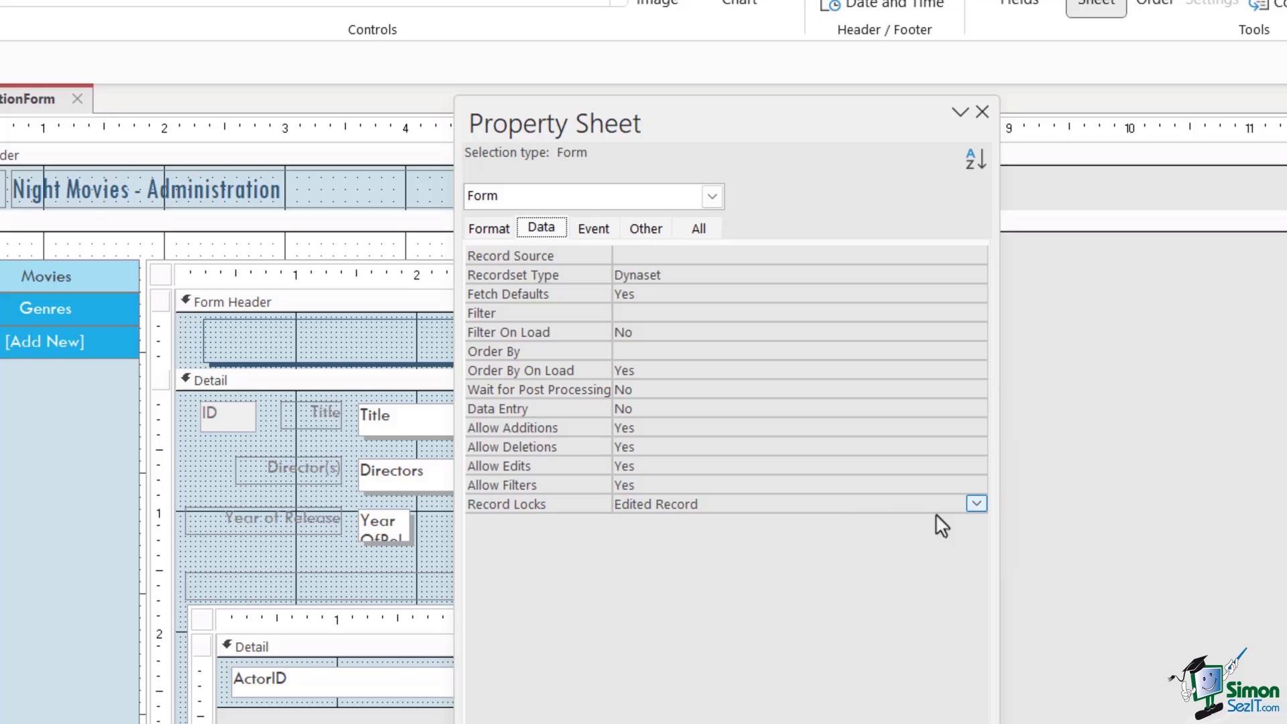
pyautogui.click(977, 504)
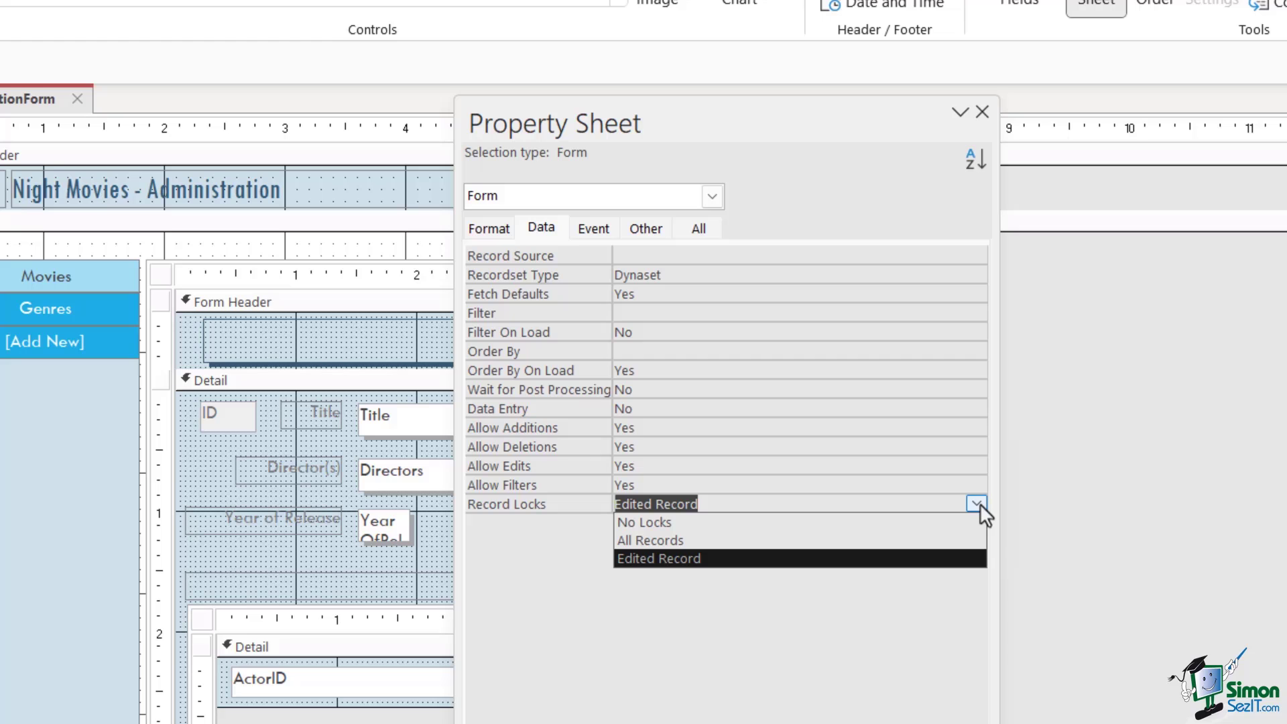
pyautogui.click(831, 658)
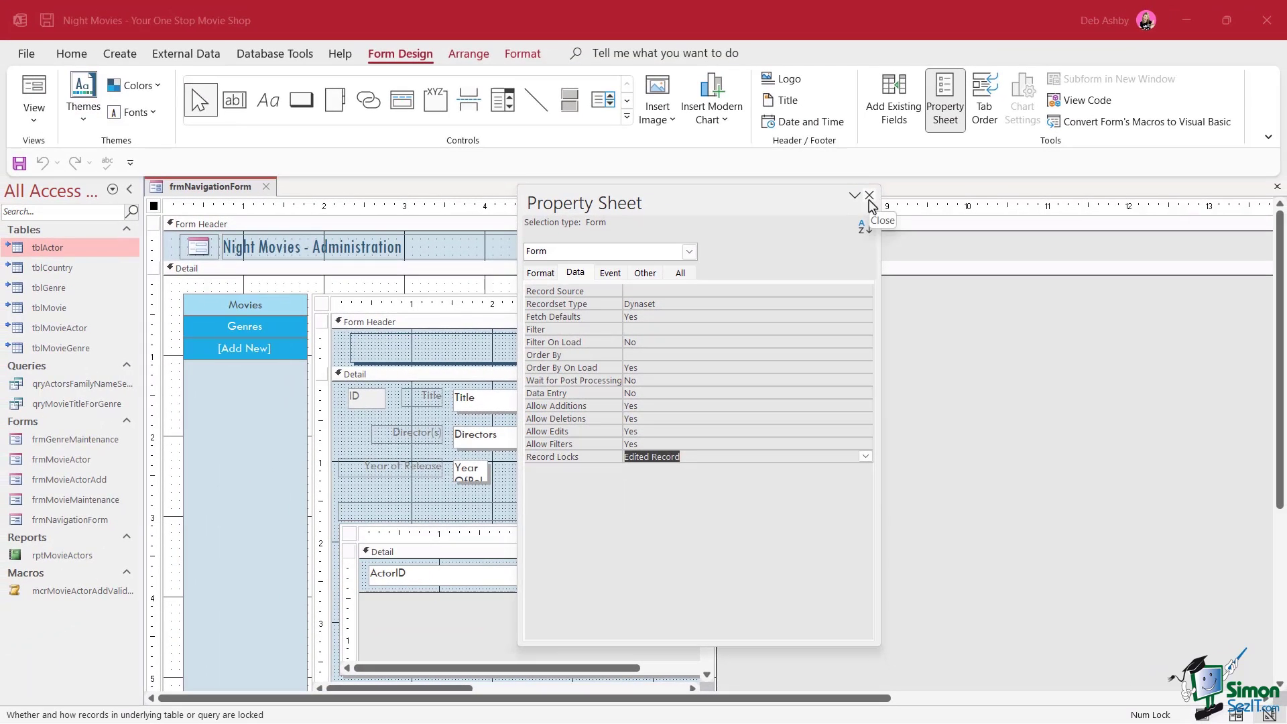
pyautogui.click(870, 198)
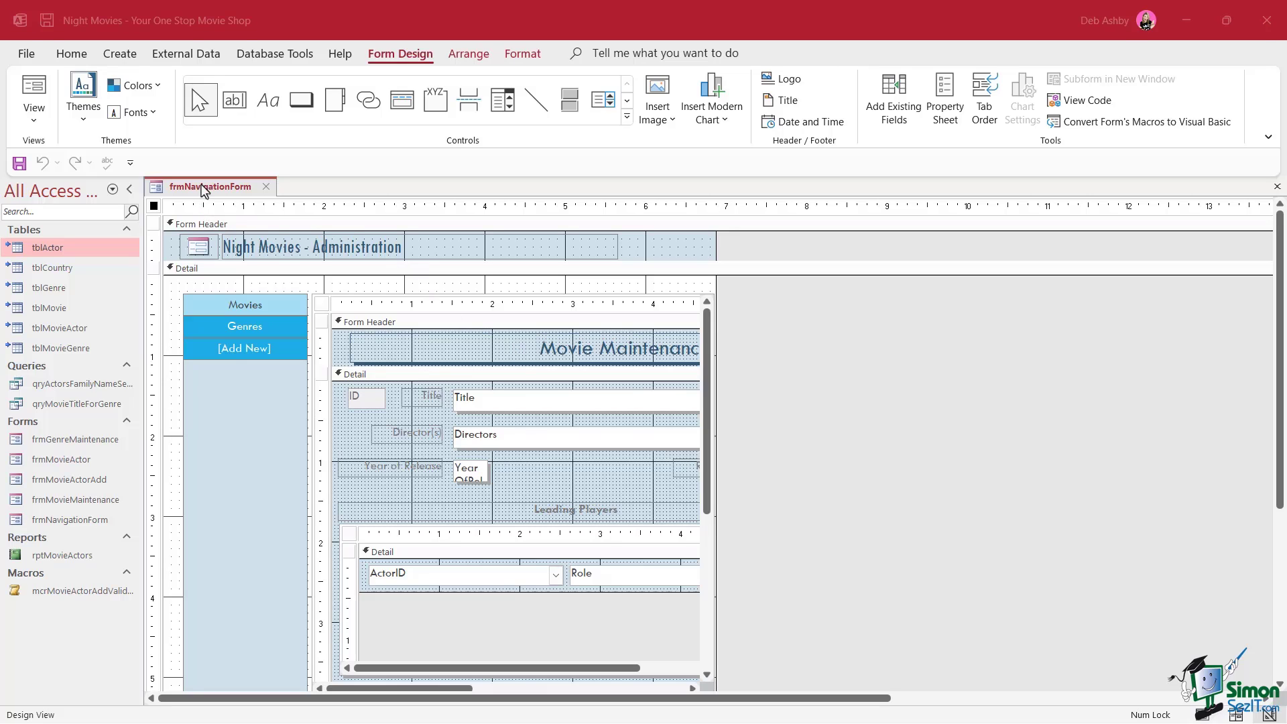
# Switch frmNavigationForm to Form View
pyautogui.rightClick(209, 188)
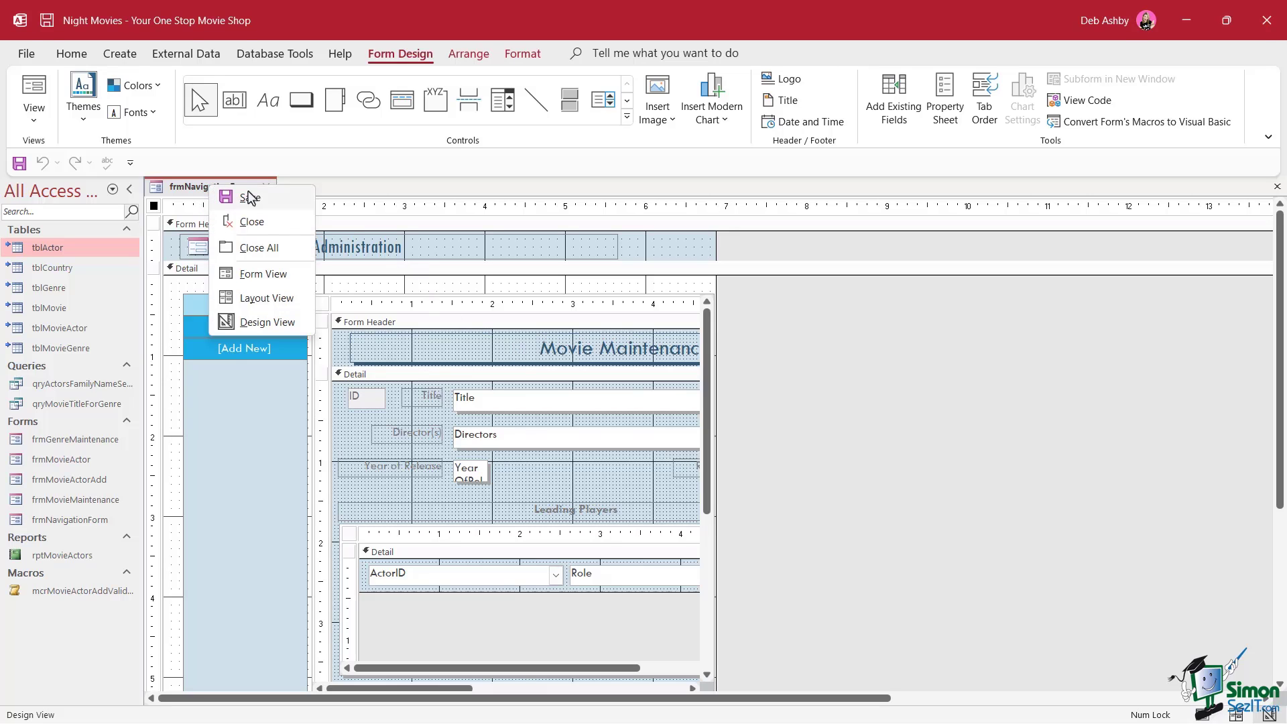
pyautogui.click(264, 275)
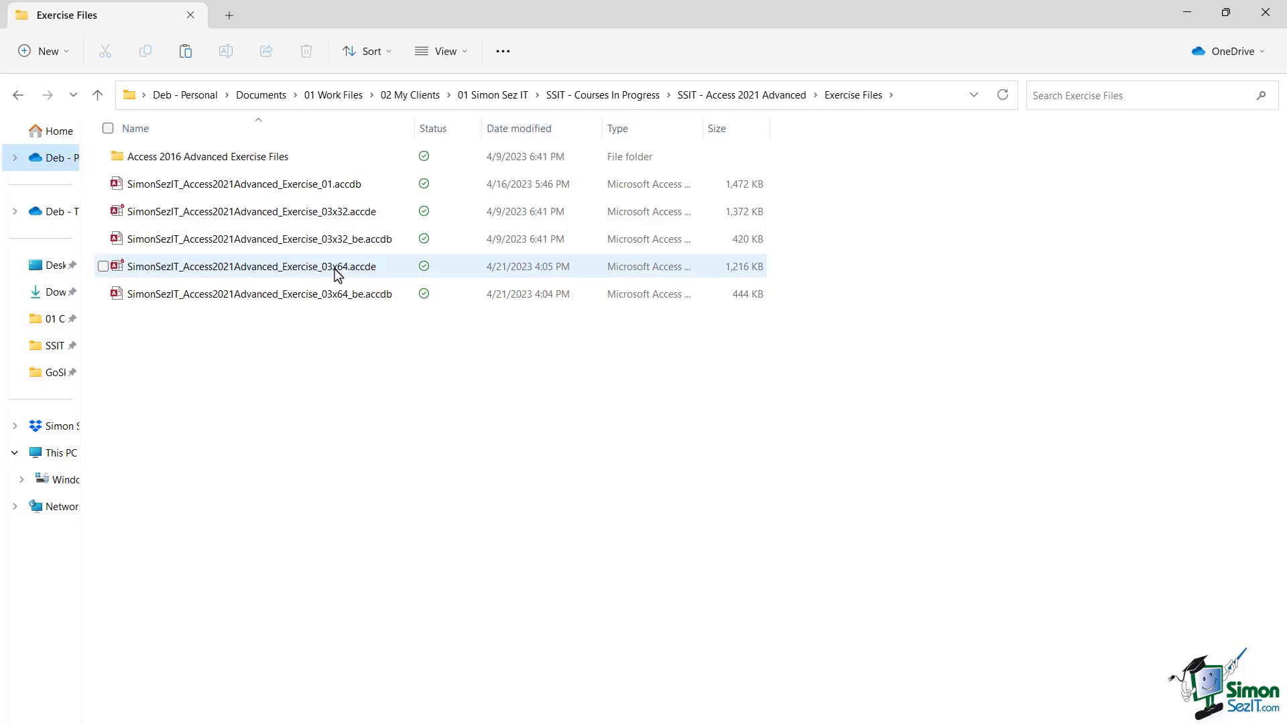
# Launch SimonSezIT_Access2021Advanced_Exercise_03x64.accde from the Exercise Files folder
pyautogui.doubleClick(355, 271)
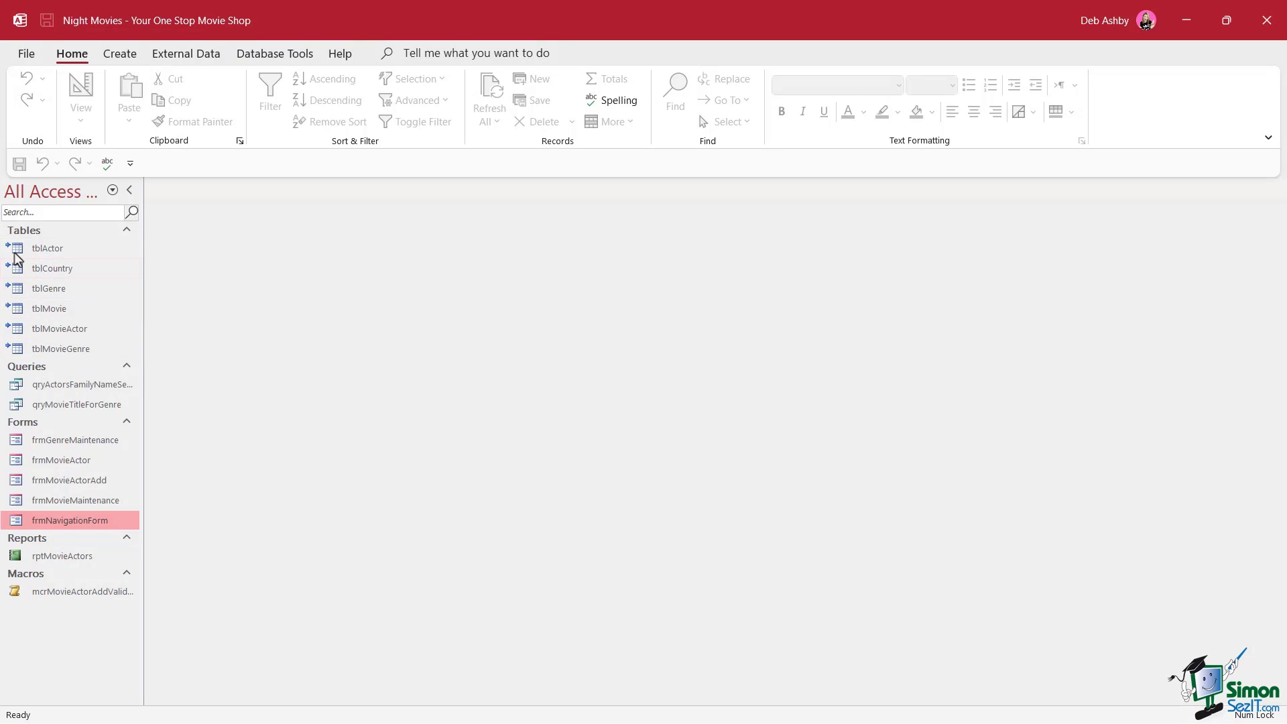
# Click the Genres button on the Night Movies startup navigation form
pyautogui.moveTo(8, 354)
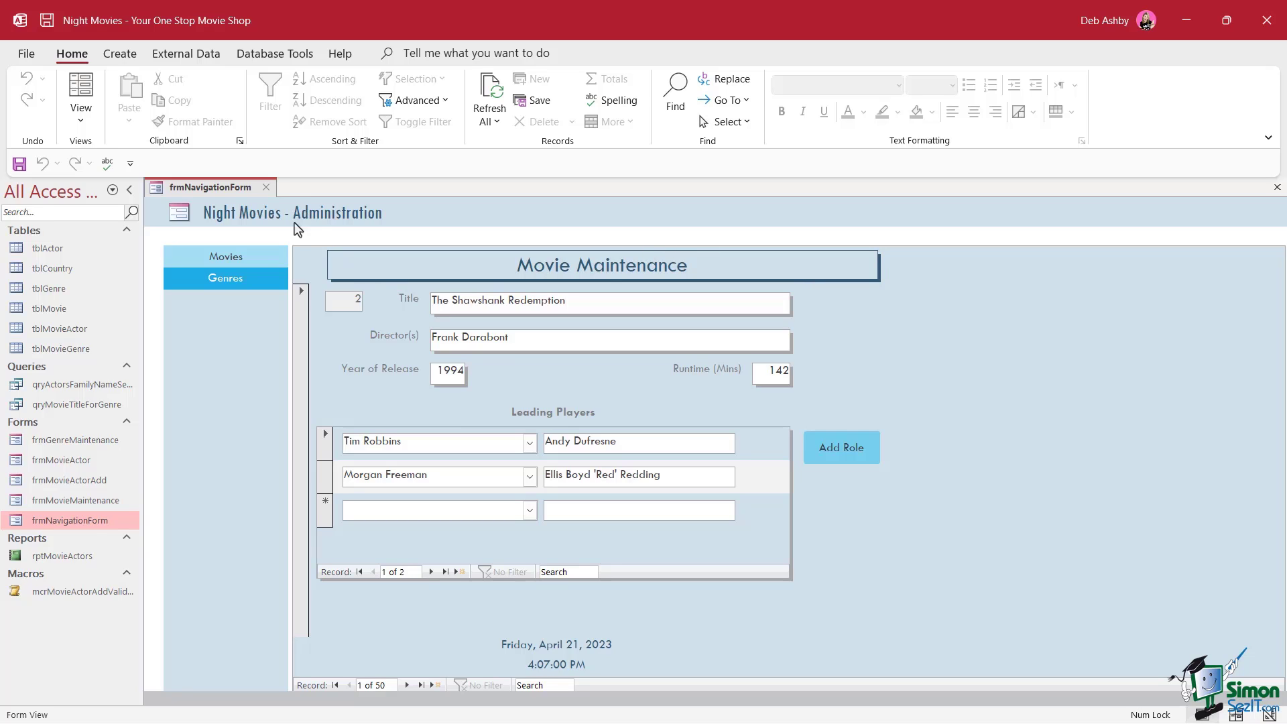
pyautogui.click(222, 279)
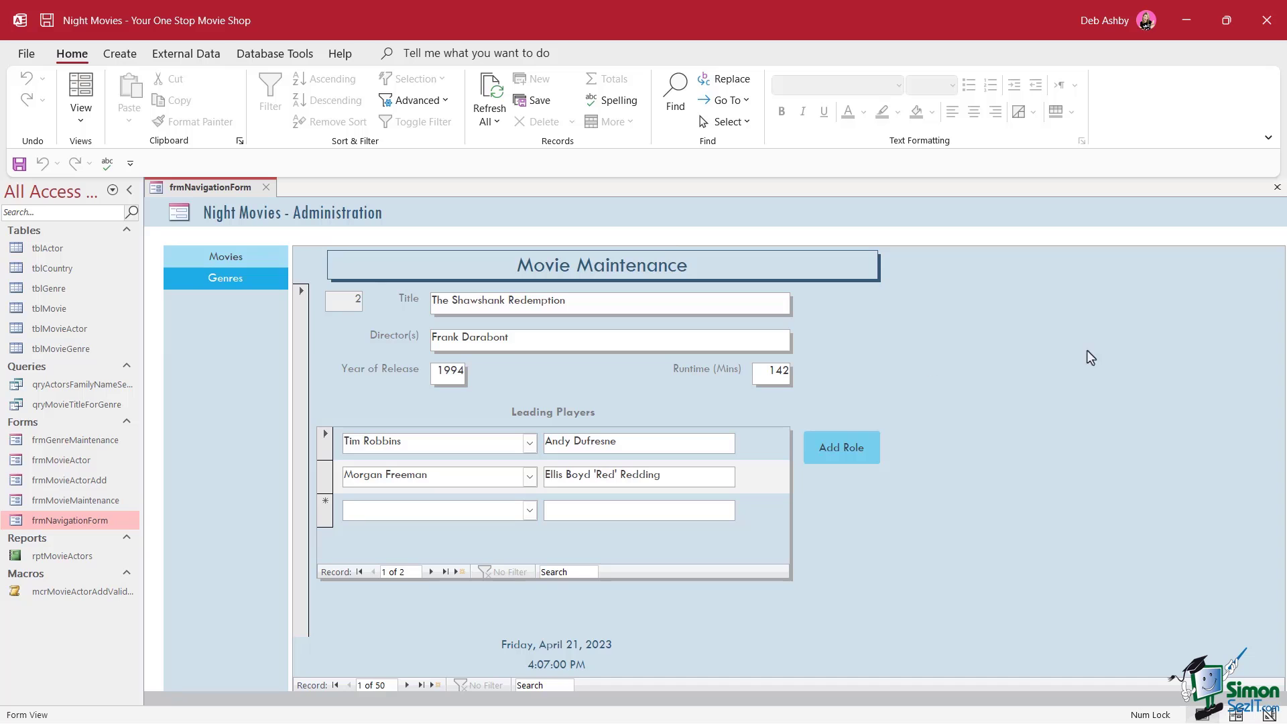
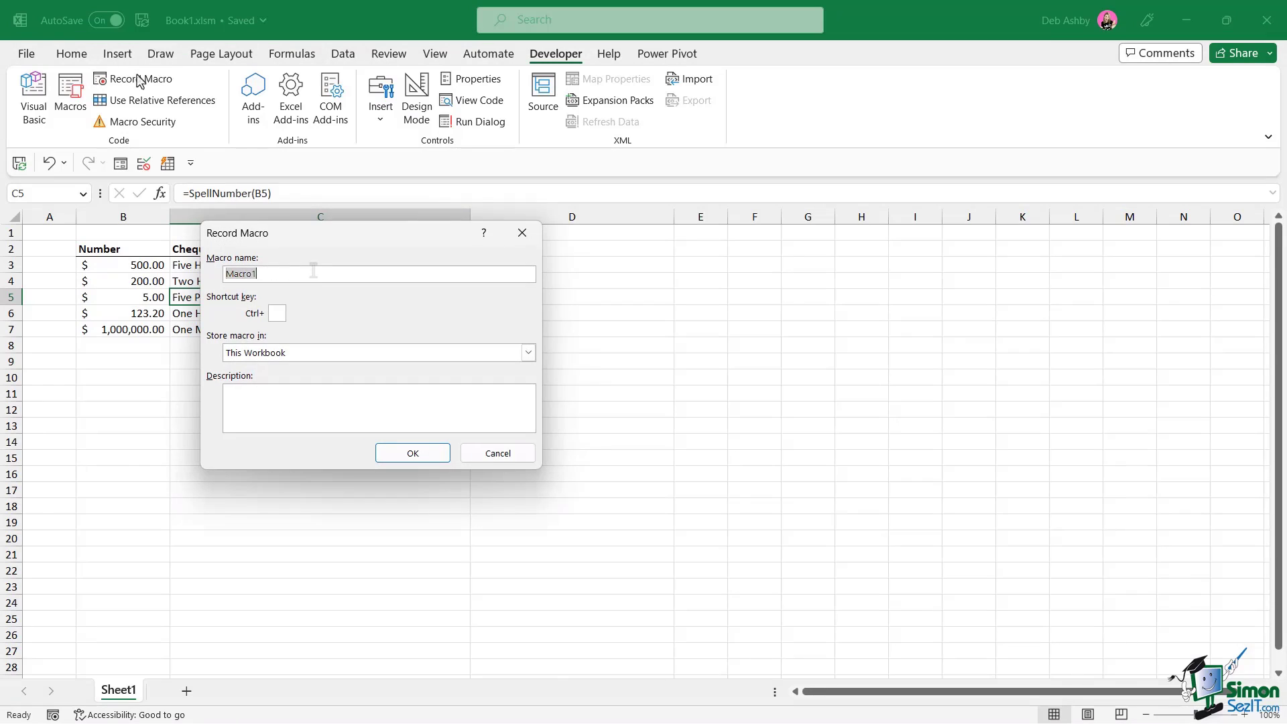
# Record the NumberFormatting macro applying a light fill to header cells B2:C2
pyautogui.write('NumberFormatting')
pyautogui.click(430, 456)
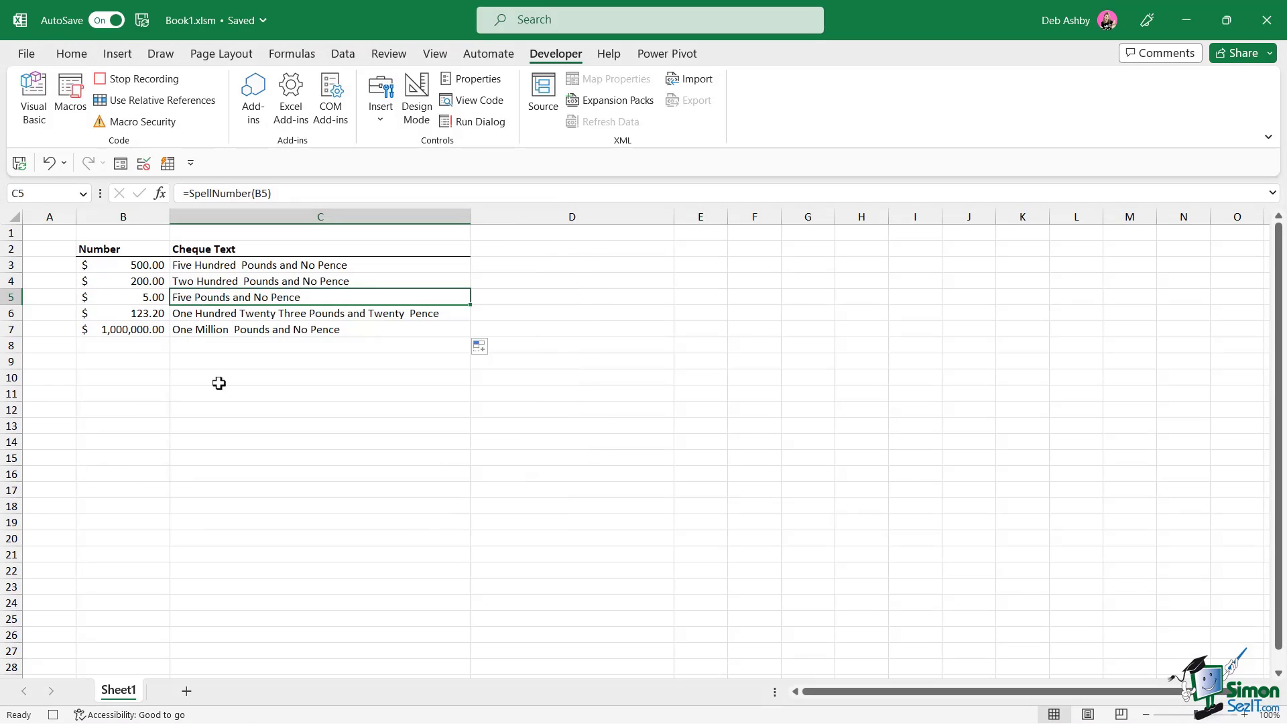
pyautogui.moveTo(108, 250); pyautogui.dragTo(250, 250)
pyautogui.click(78, 57)
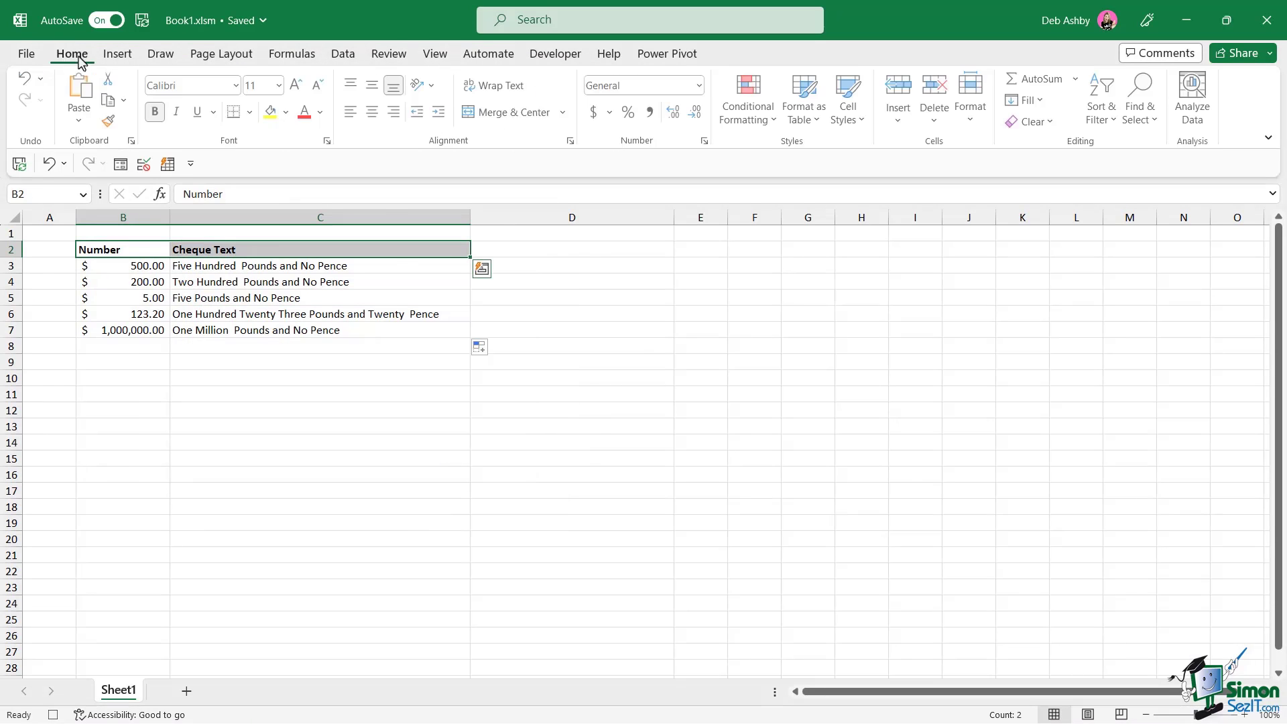
pyautogui.click(285, 112)
pyautogui.click(324, 183)
pyautogui.click(546, 60)
pyautogui.click(144, 79)
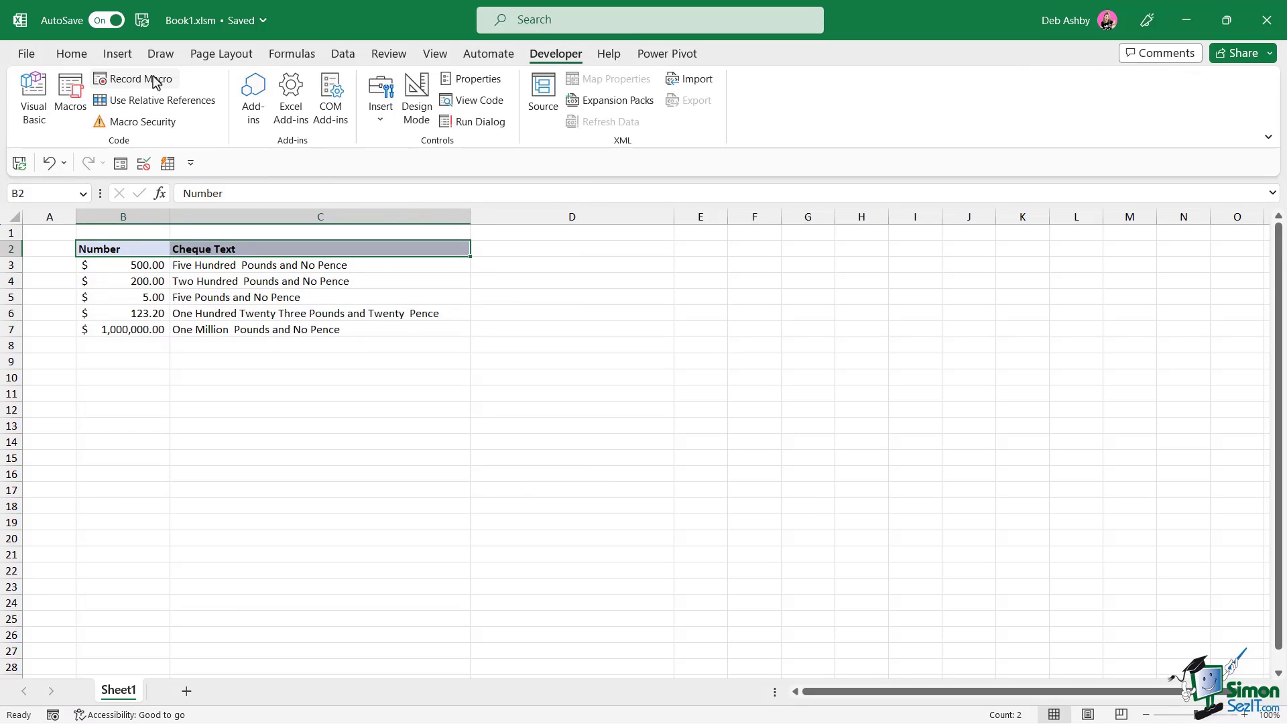
# Clear the formats from the Number and Cheque Text headers
pyautogui.click(71, 54)
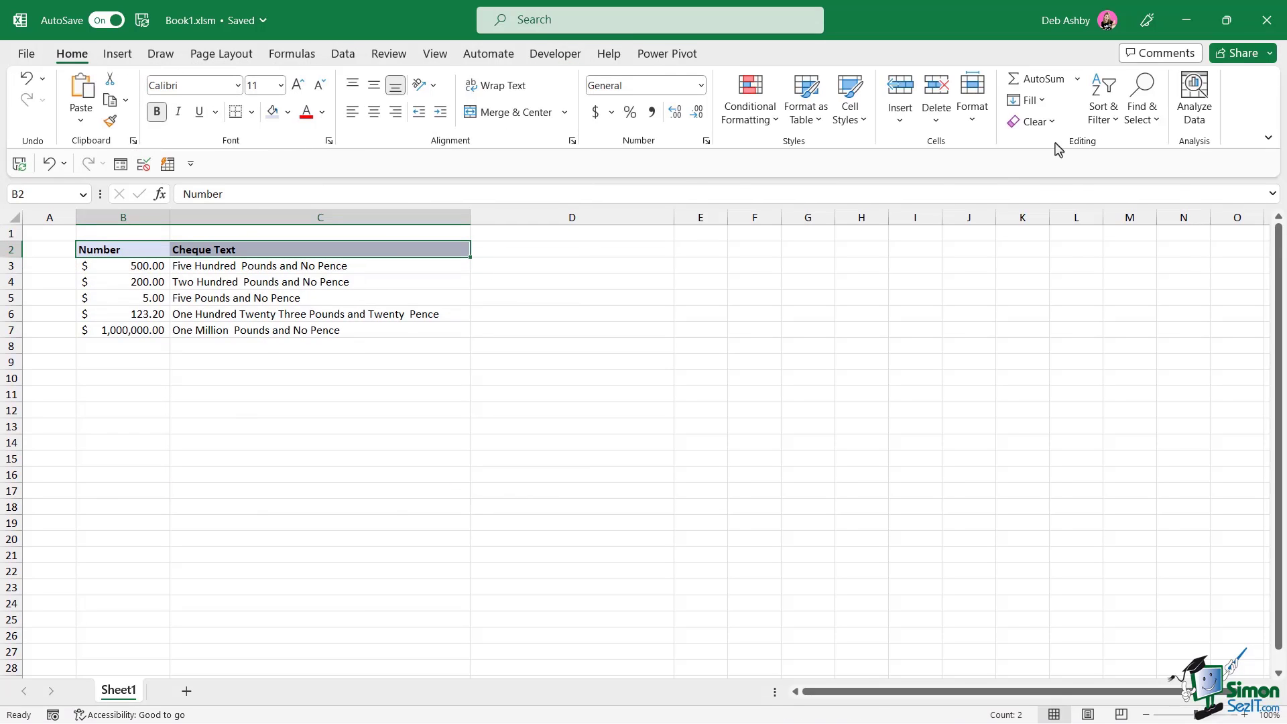
pyautogui.click(1033, 121)
pyautogui.click(1069, 166)
pyautogui.click(320, 410)
# Run the NumberFormatting macro from the Macros list to reformat the headers
pyautogui.moveTo(119, 252); pyautogui.dragTo(245, 255)
pyautogui.hotkey('ctrl', 'b')
pyautogui.click(255, 377)
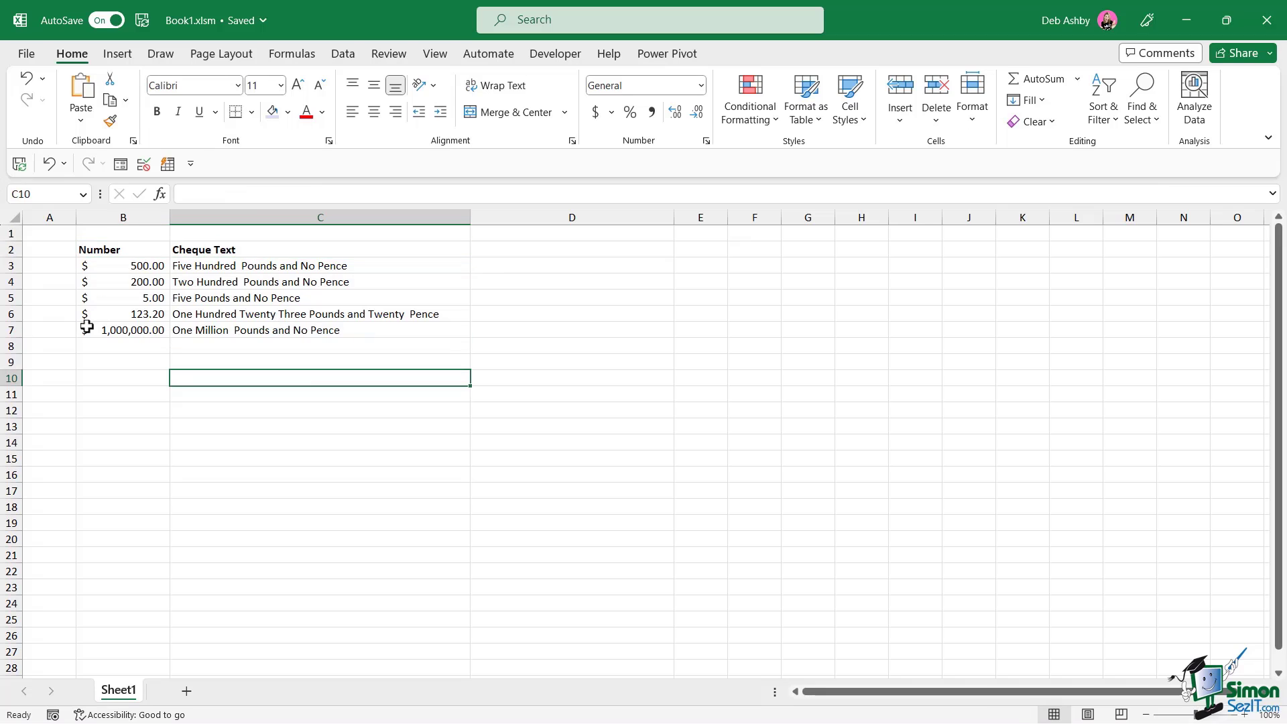
pyautogui.click(542, 61)
pyautogui.click(65, 110)
pyautogui.click(515, 244)
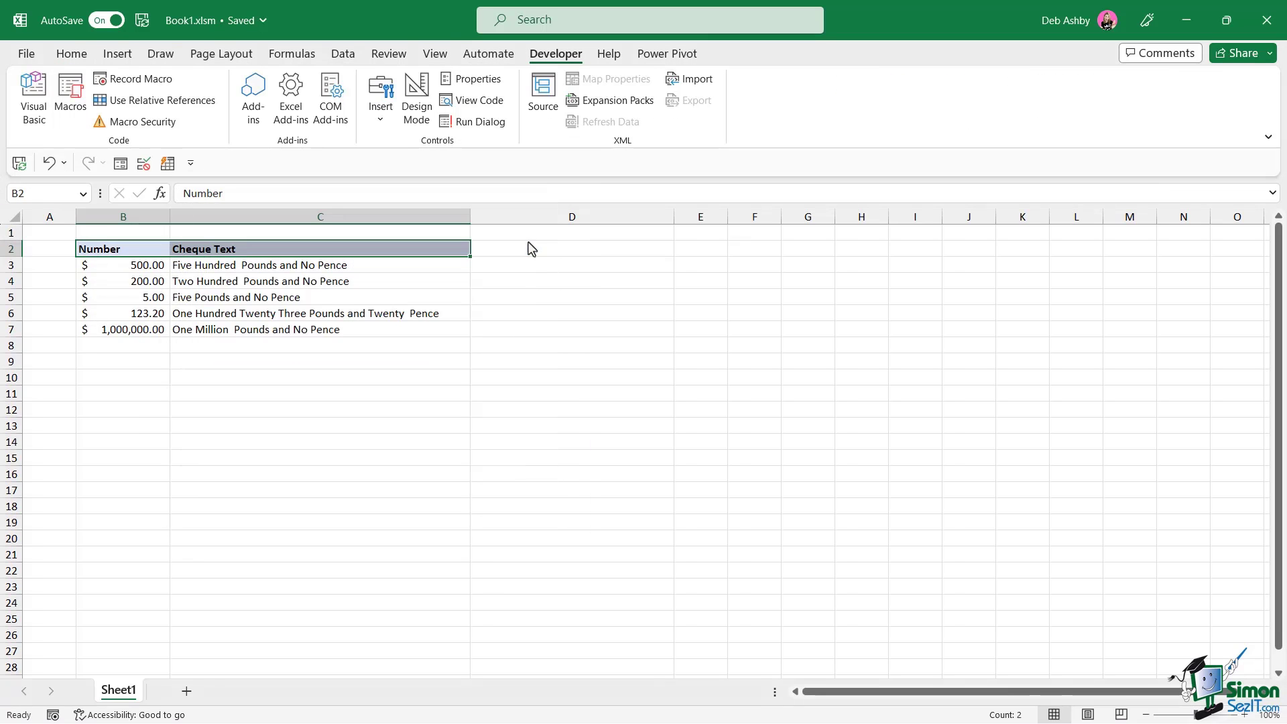
pyautogui.click(639, 425)
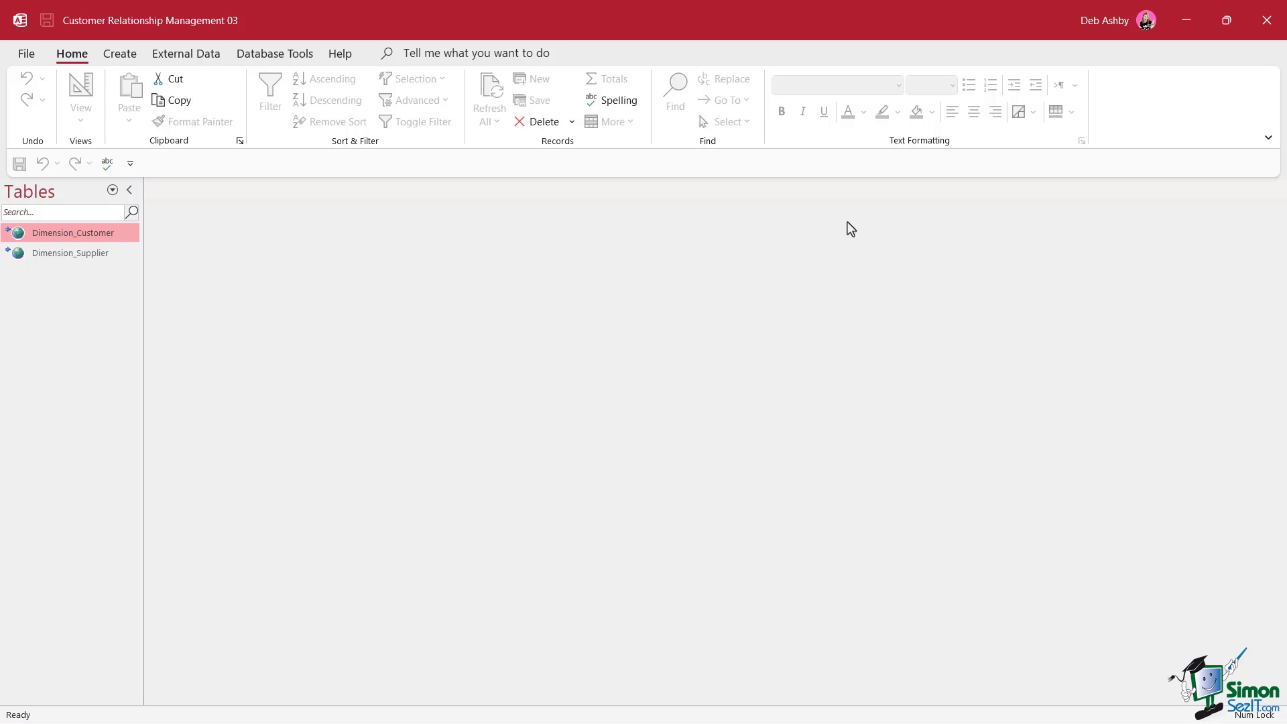
# Create a new blank macro, Macro1, from the Create ribbon
pyautogui.click(120, 58)
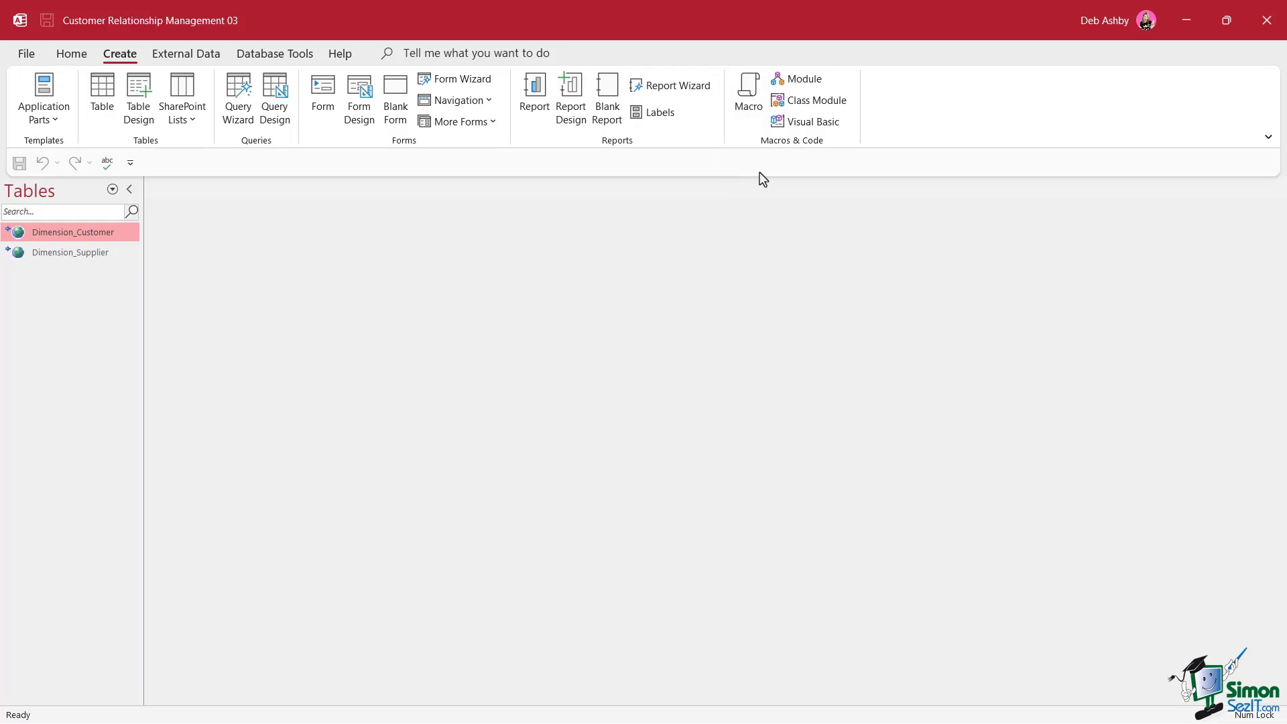
pyautogui.click(749, 111)
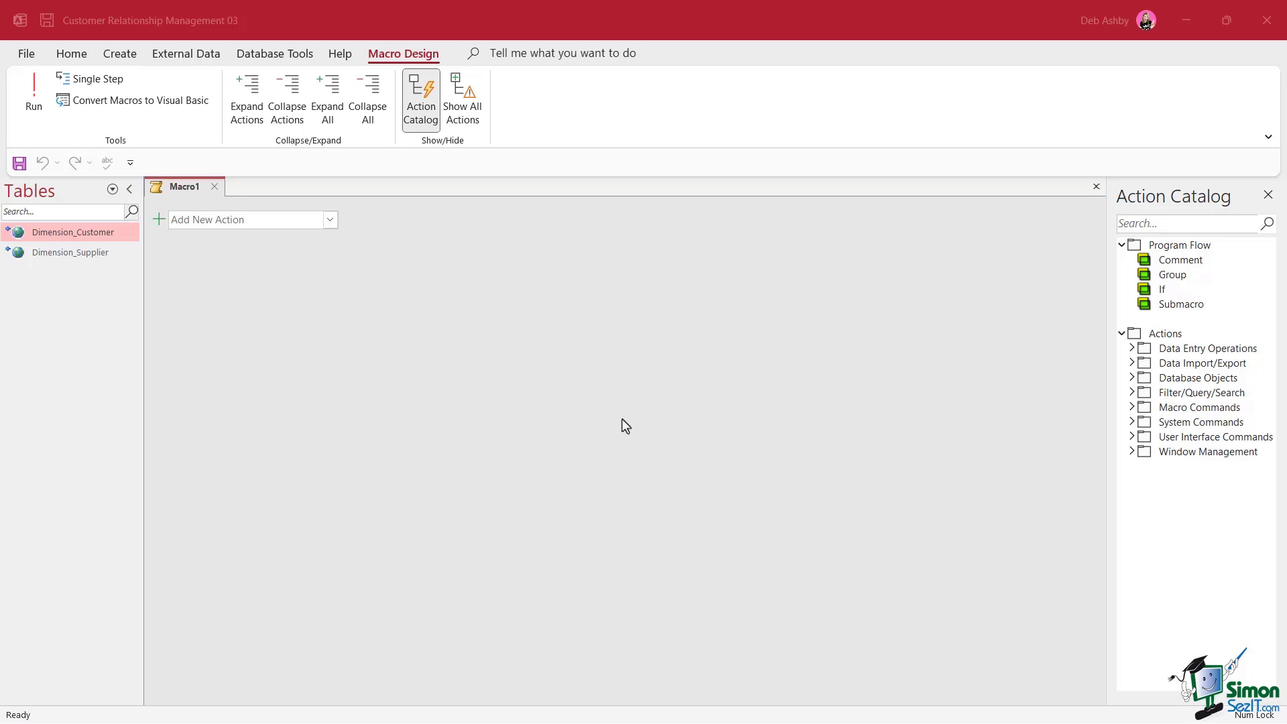
# Add a MessageBox action to Macro1 from the Add New Action list
pyautogui.click(330, 221)
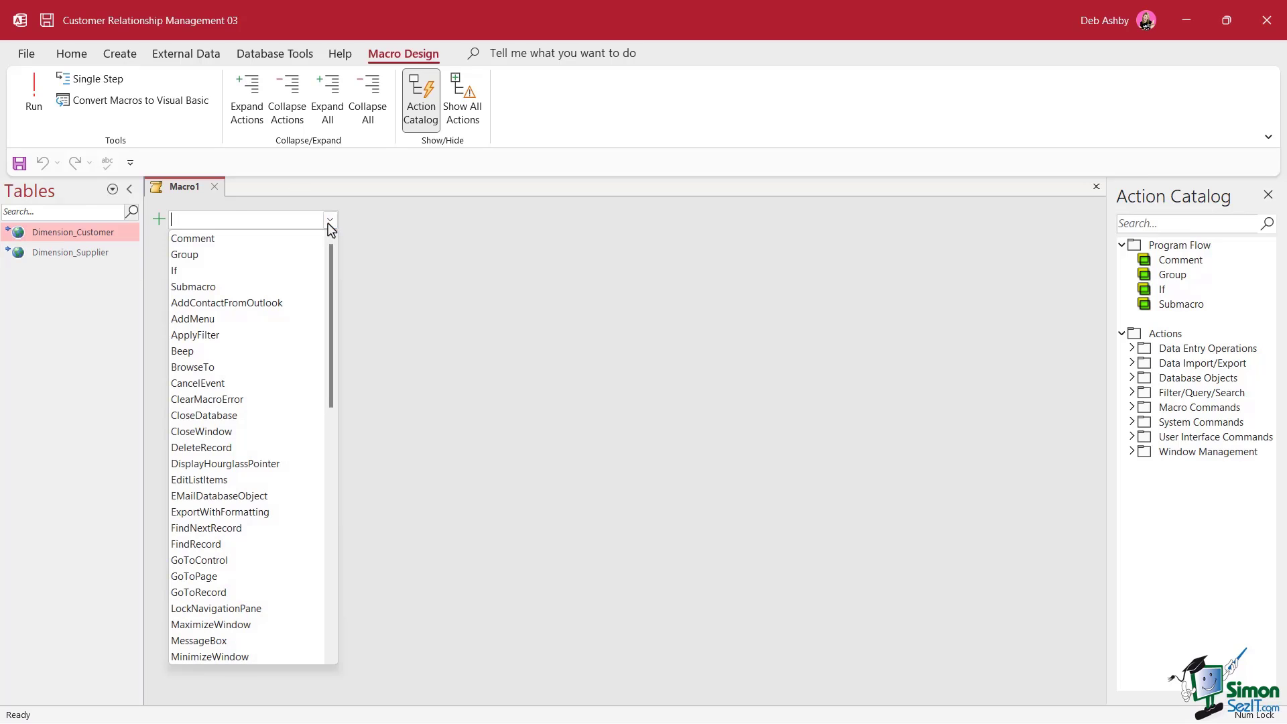
pyautogui.moveTo(332, 252)
pyautogui.mouseDown()
pyautogui.moveTo(332, 315)
pyautogui.moveTo(336, 244)
pyautogui.mouseUp()
pyautogui.click(392, 231)
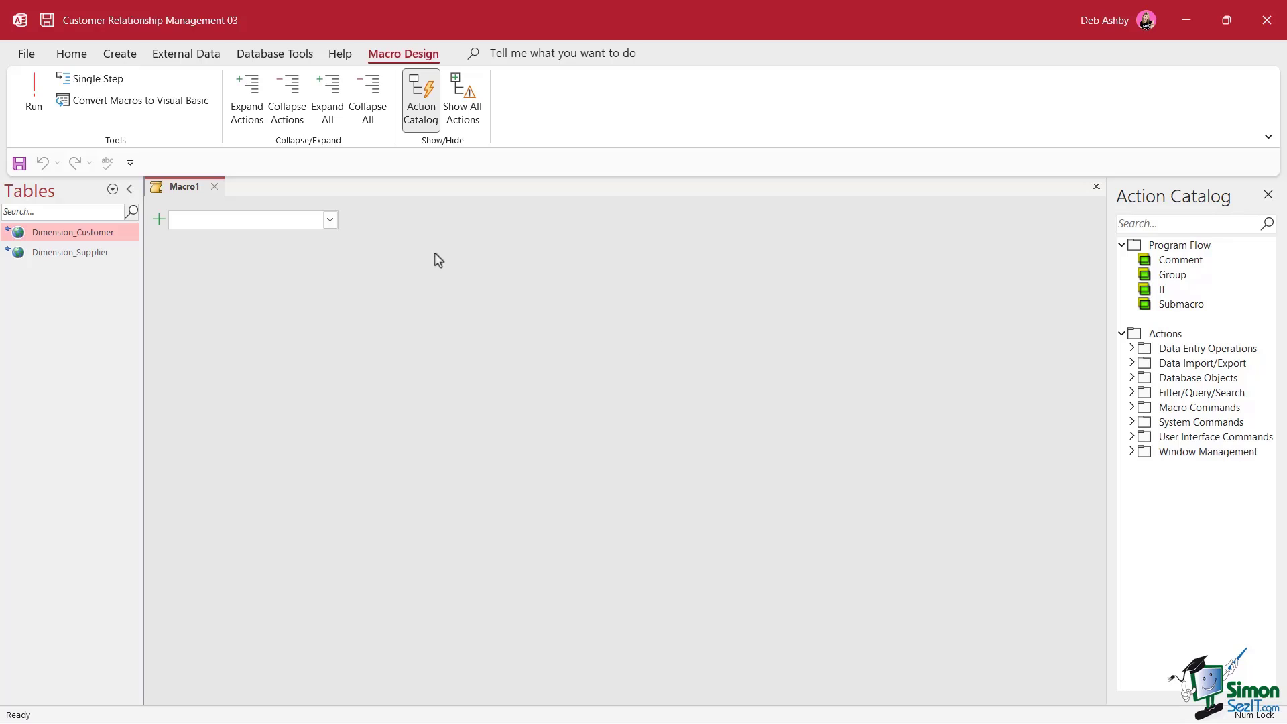
pyautogui.click(330, 220)
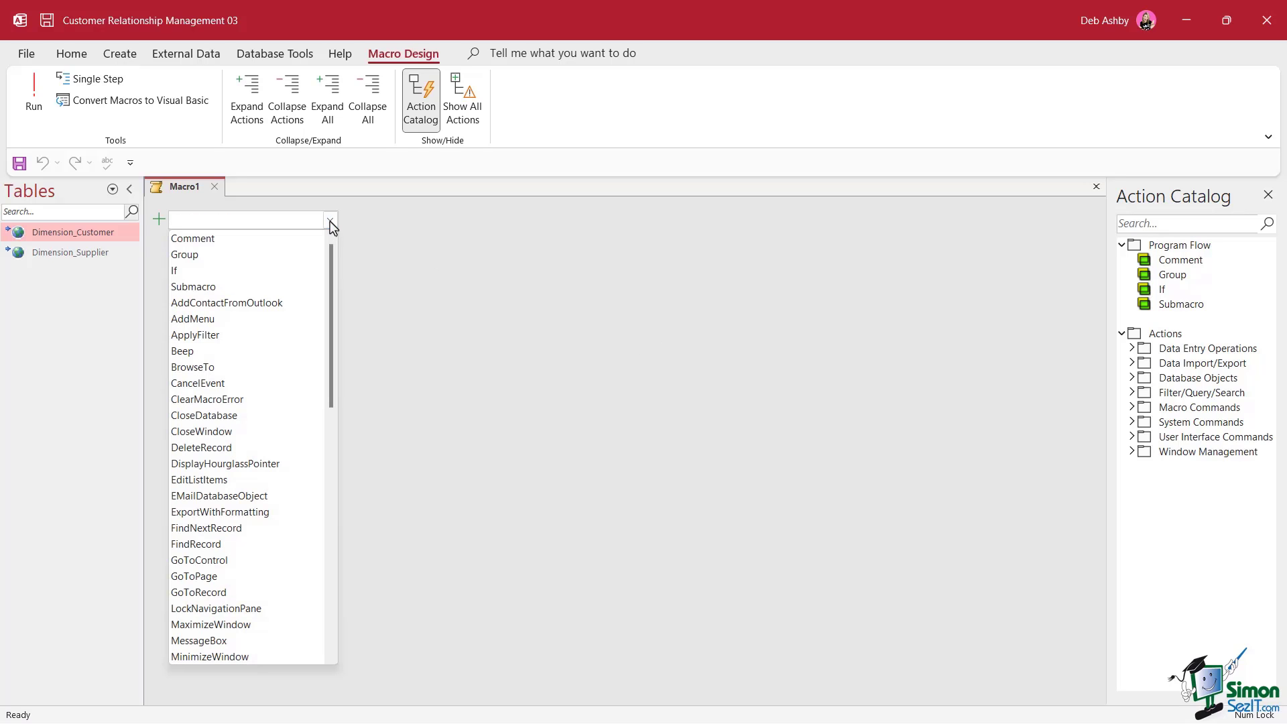
pyautogui.moveTo(330, 264); pyautogui.dragTo(343, 350)
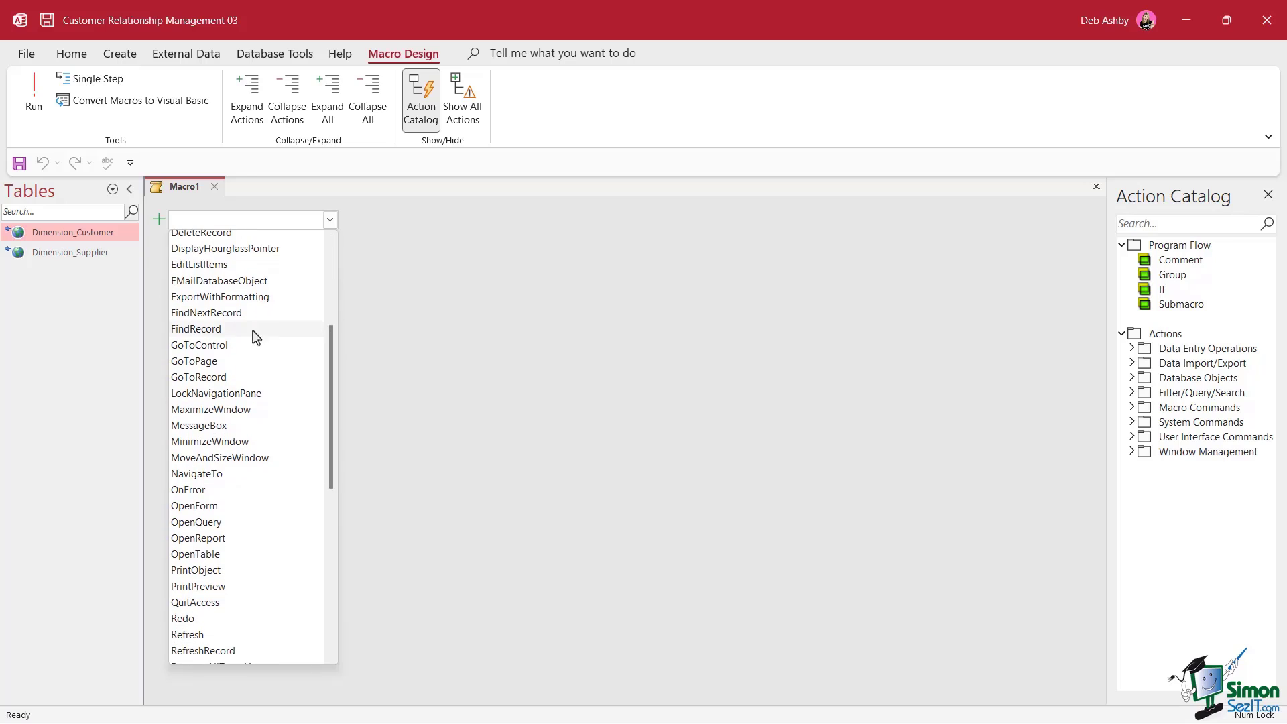
pyautogui.click(231, 427)
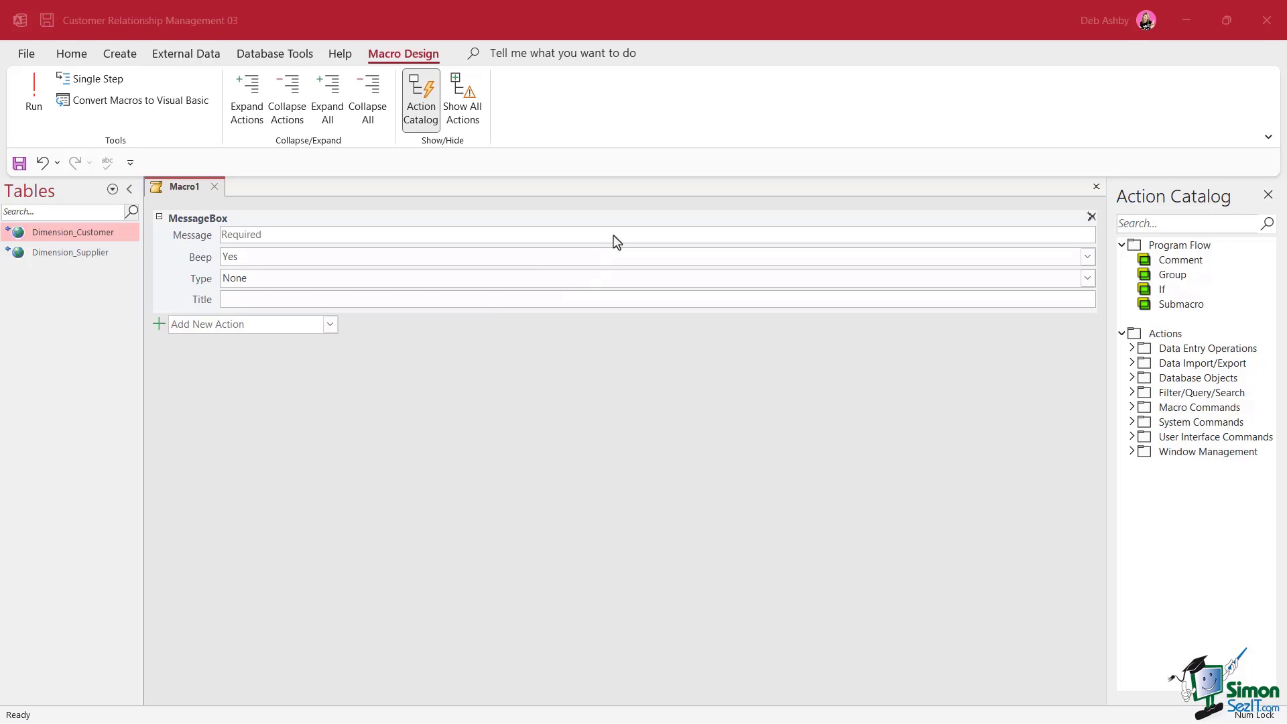
# Enter the message 'Hello World!' and set Beep to No
pyautogui.click(251, 237)
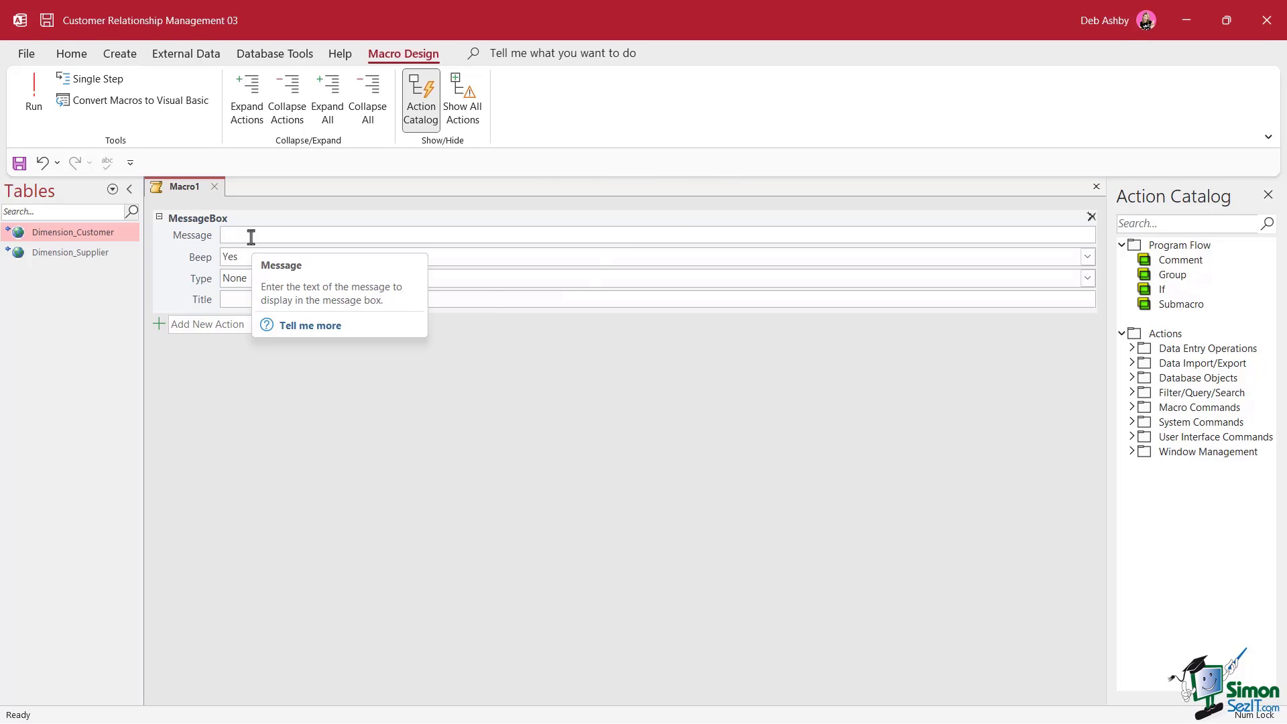
pyautogui.write('He')
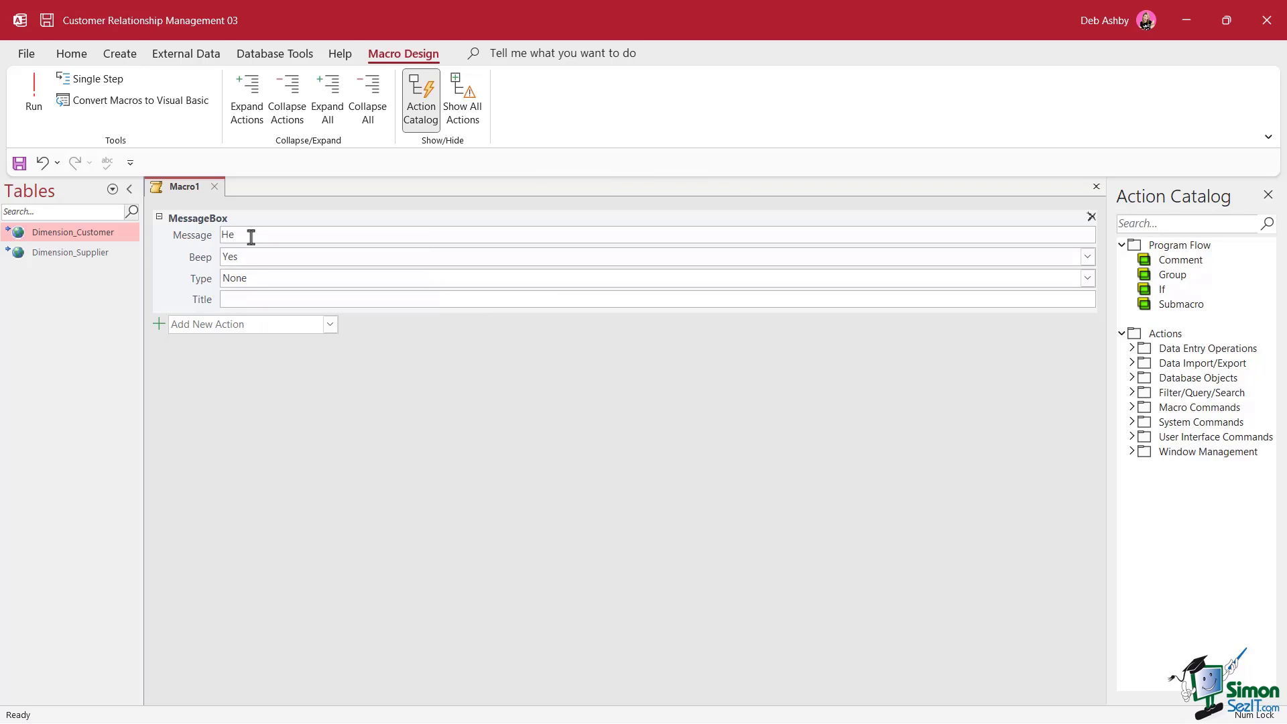
pyautogui.write('llo World!')
pyautogui.click(228, 261)
pyautogui.doubleClick(257, 257)
pyautogui.click(1088, 258)
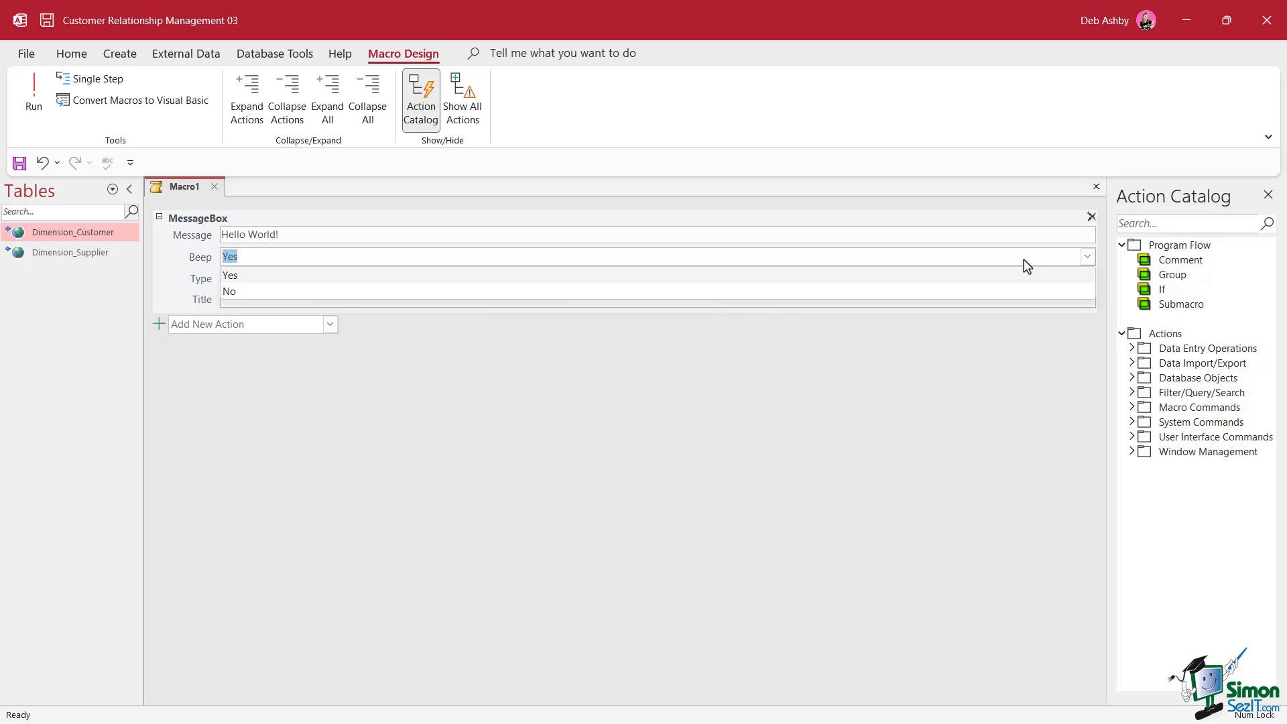
pyautogui.click(518, 295)
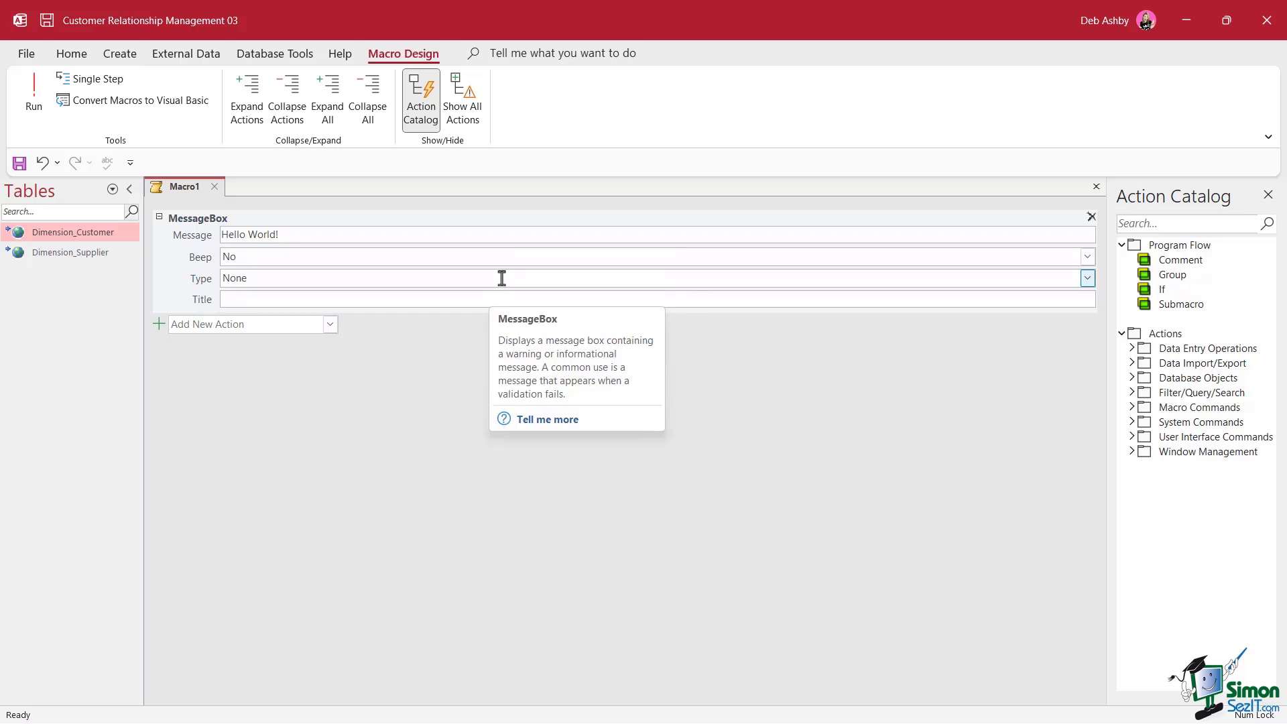
# Set the message Type to Warning! and the title to 'This is Important!'
pyautogui.doubleClick(500, 278)
pyautogui.click(1088, 279)
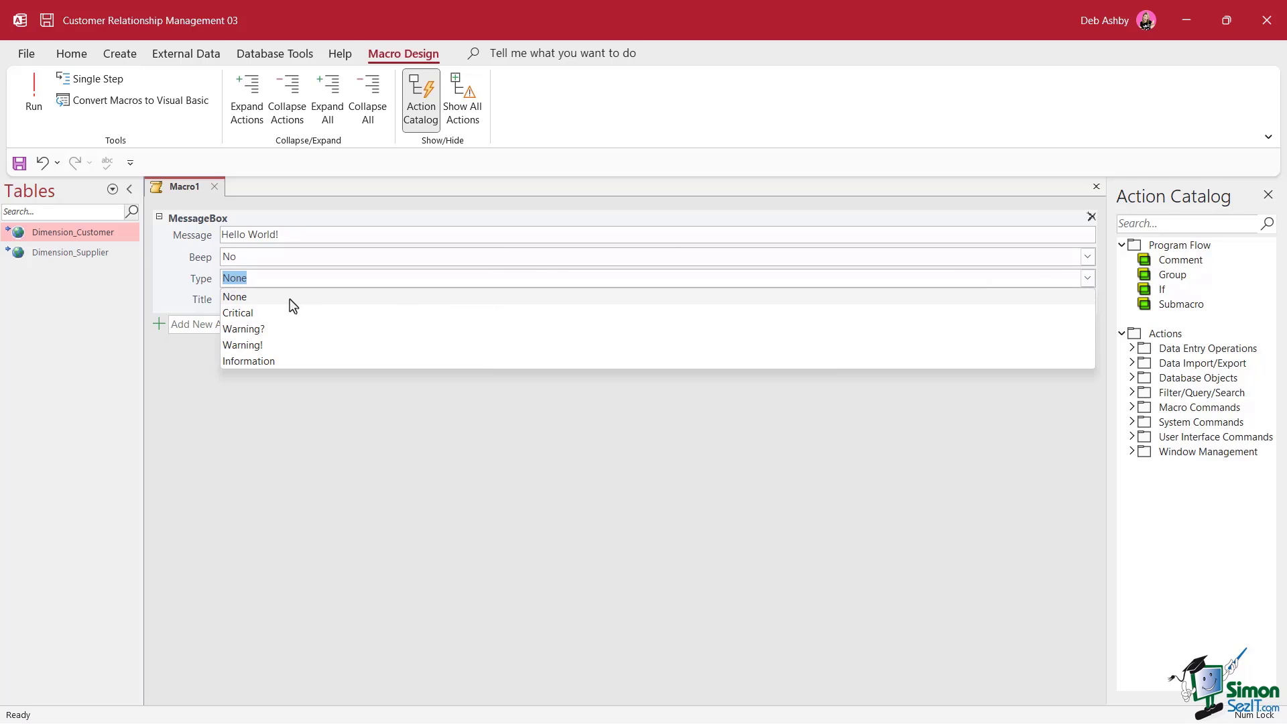
pyautogui.click(262, 347)
pyautogui.click(228, 299)
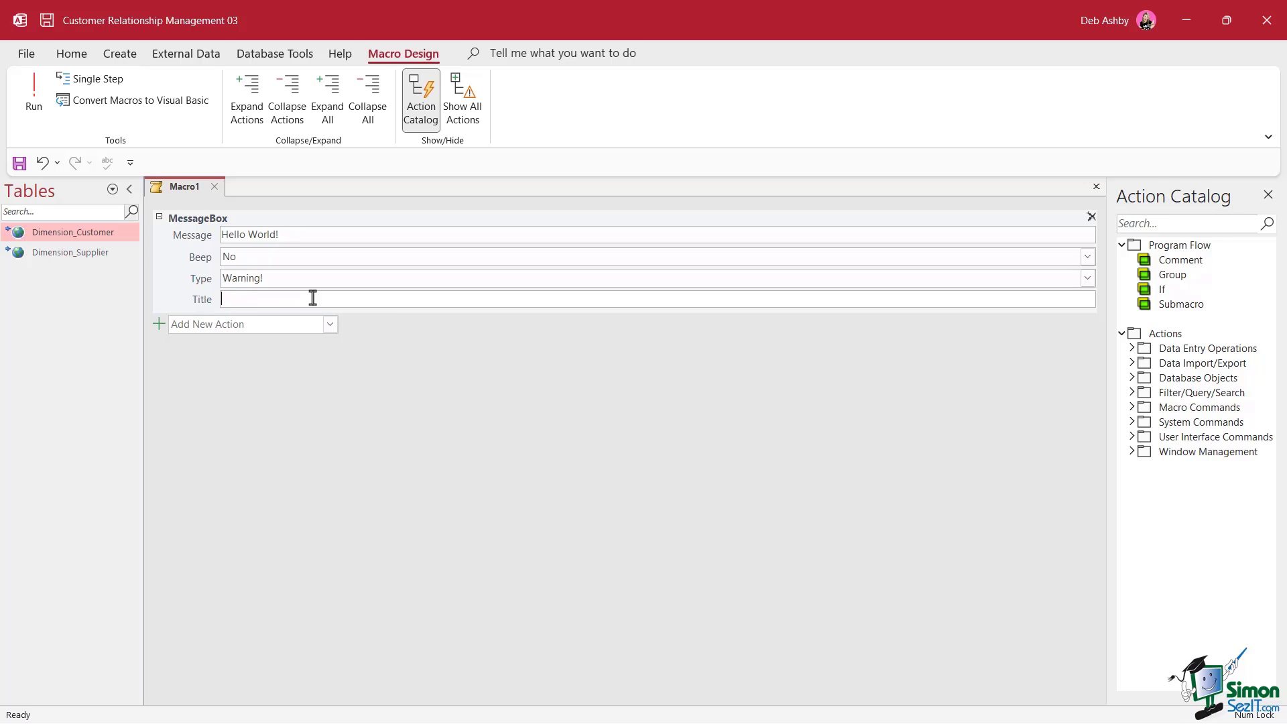
pyautogui.write('This is Important!')
pyautogui.click(330, 326)
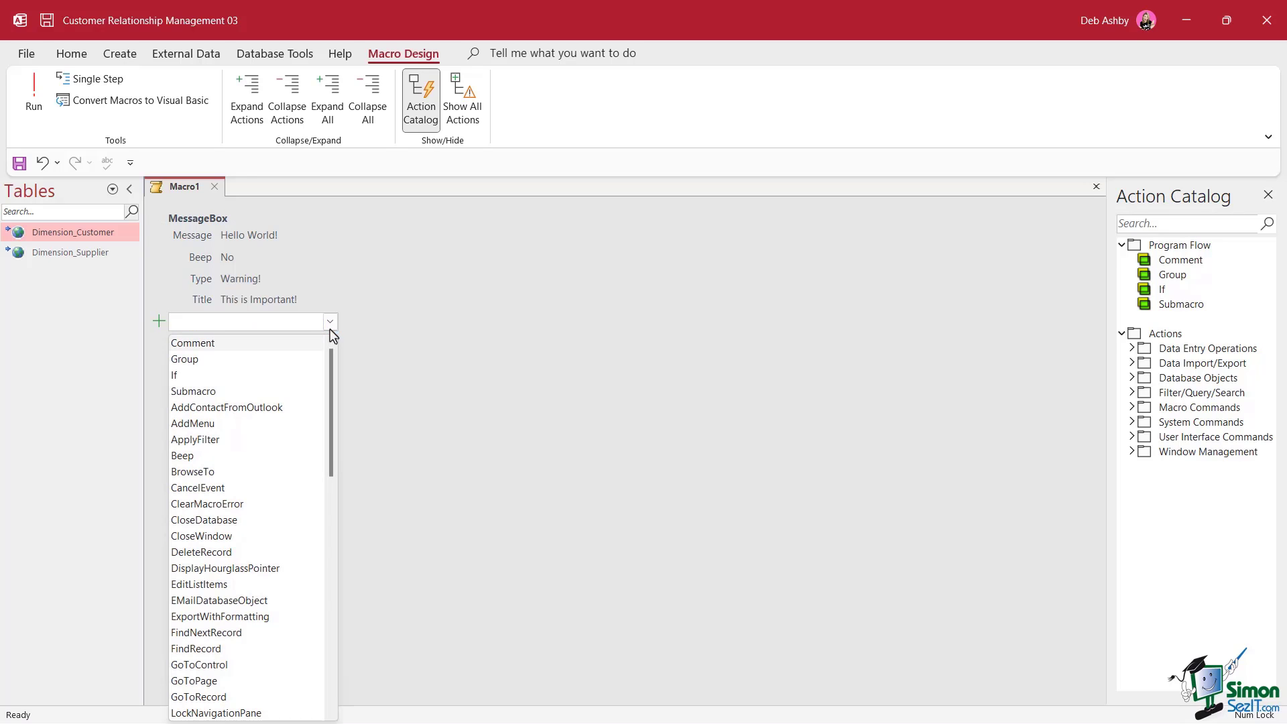
pyautogui.click(368, 292)
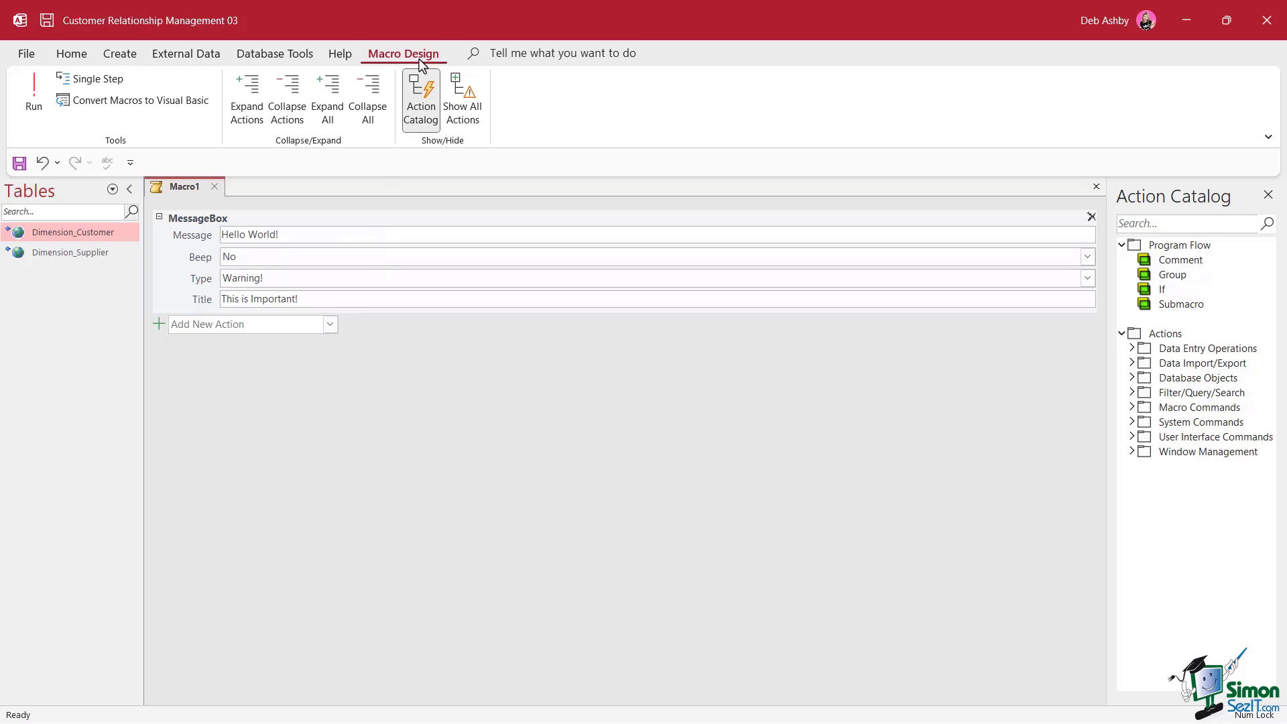
# Run the macro, saving it as mcrHelloWorld when prompted
pyautogui.click(31, 121)
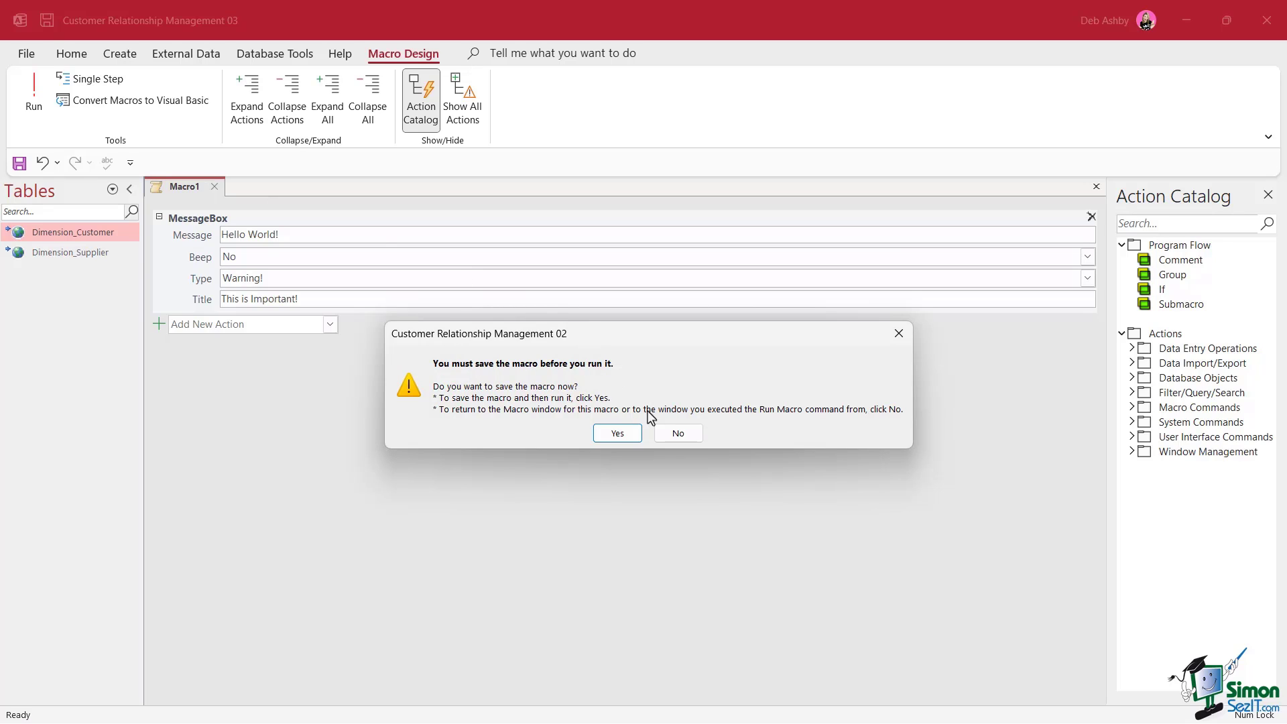
pyautogui.click(625, 435)
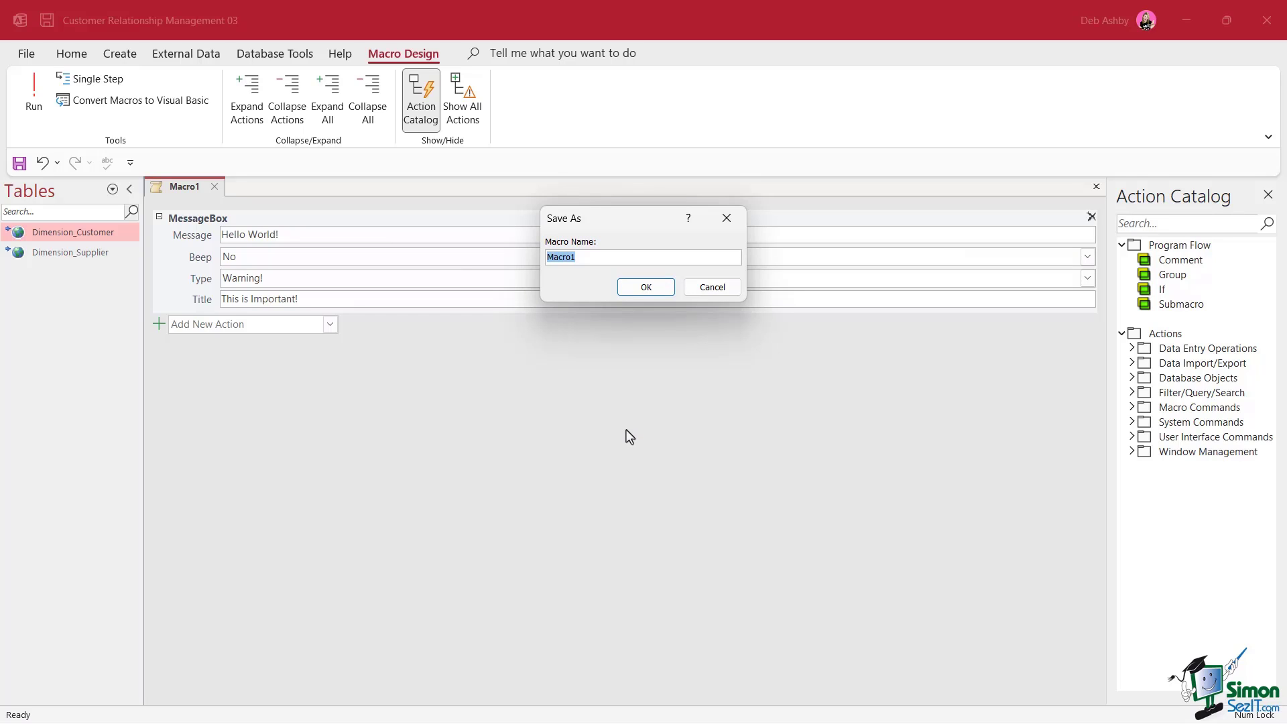
pyautogui.write('mcrHelloWorld')
pyautogui.click(648, 289)
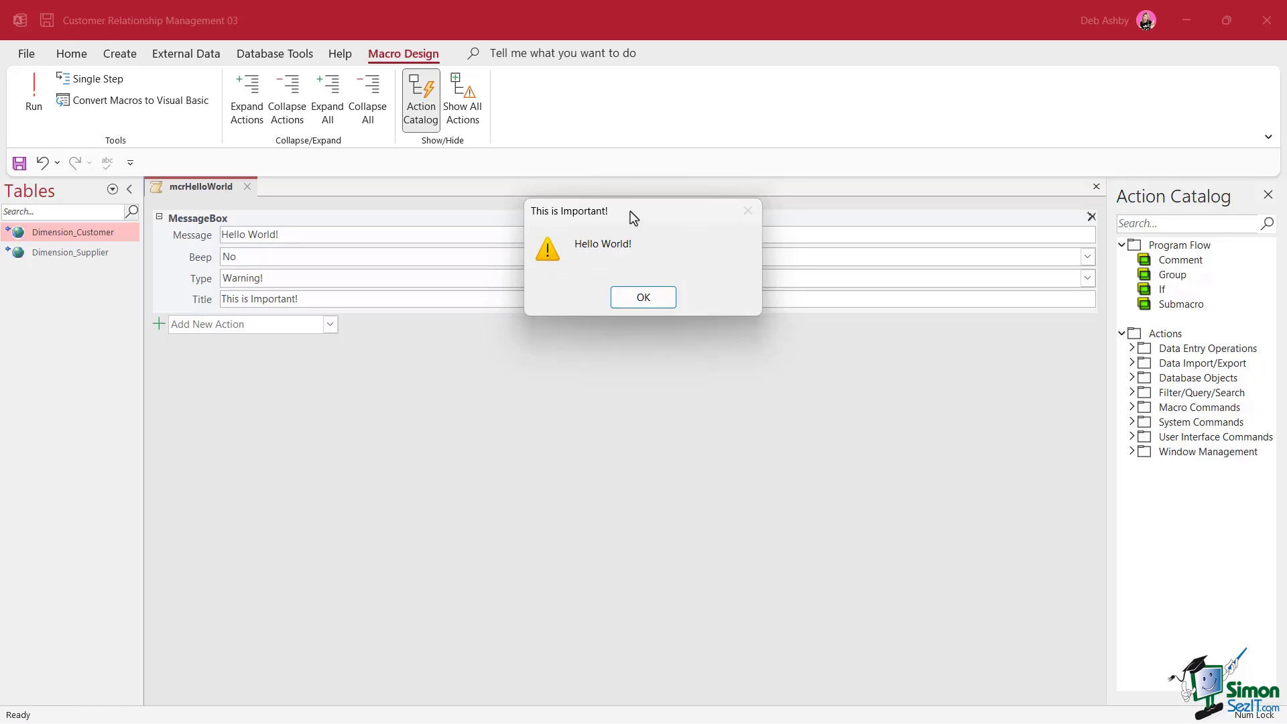
# Dismiss the Hello World! warning, then run the macro again and dismiss it
pyautogui.moveTo(632, 215); pyautogui.dragTo(540, 276)
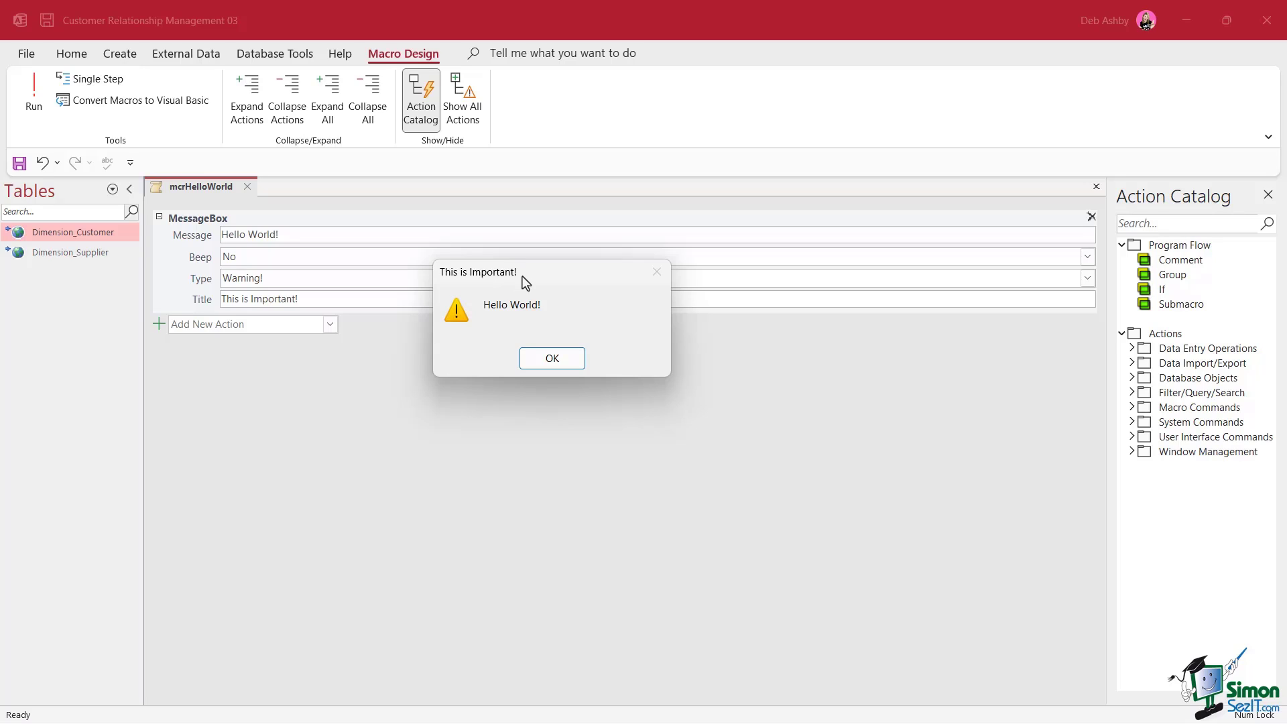
pyautogui.click(554, 358)
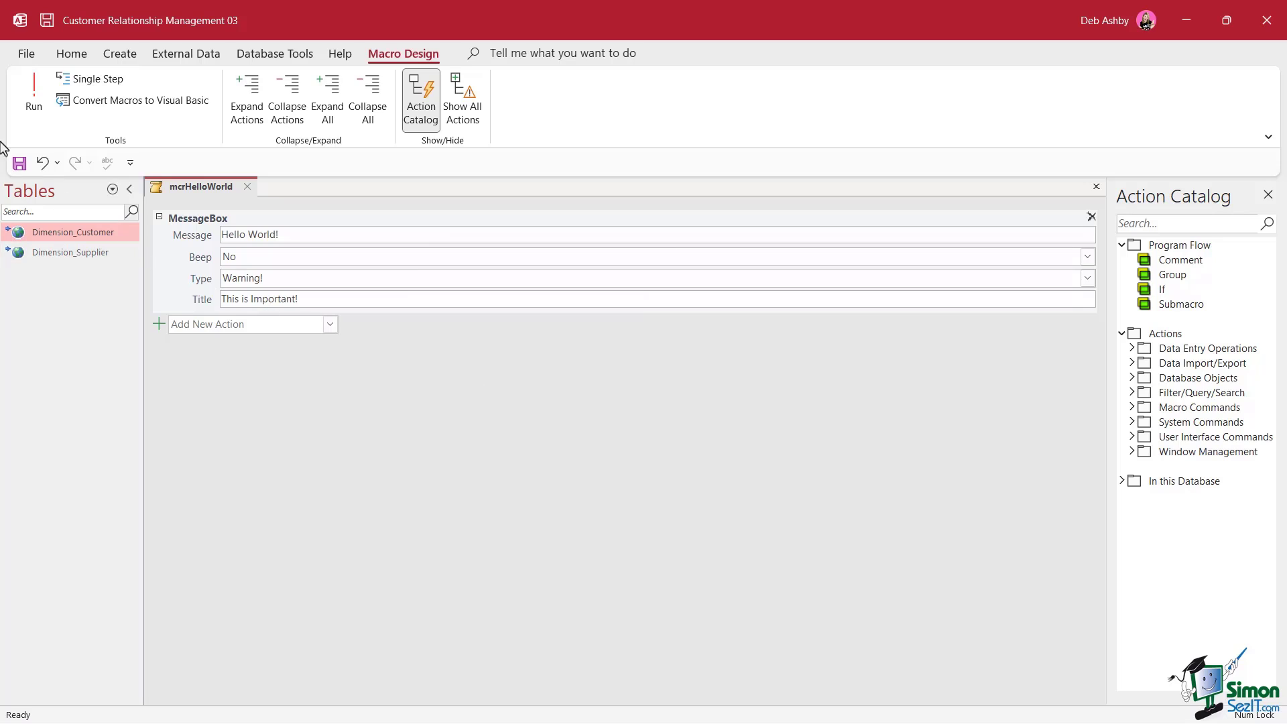
pyautogui.click(34, 91)
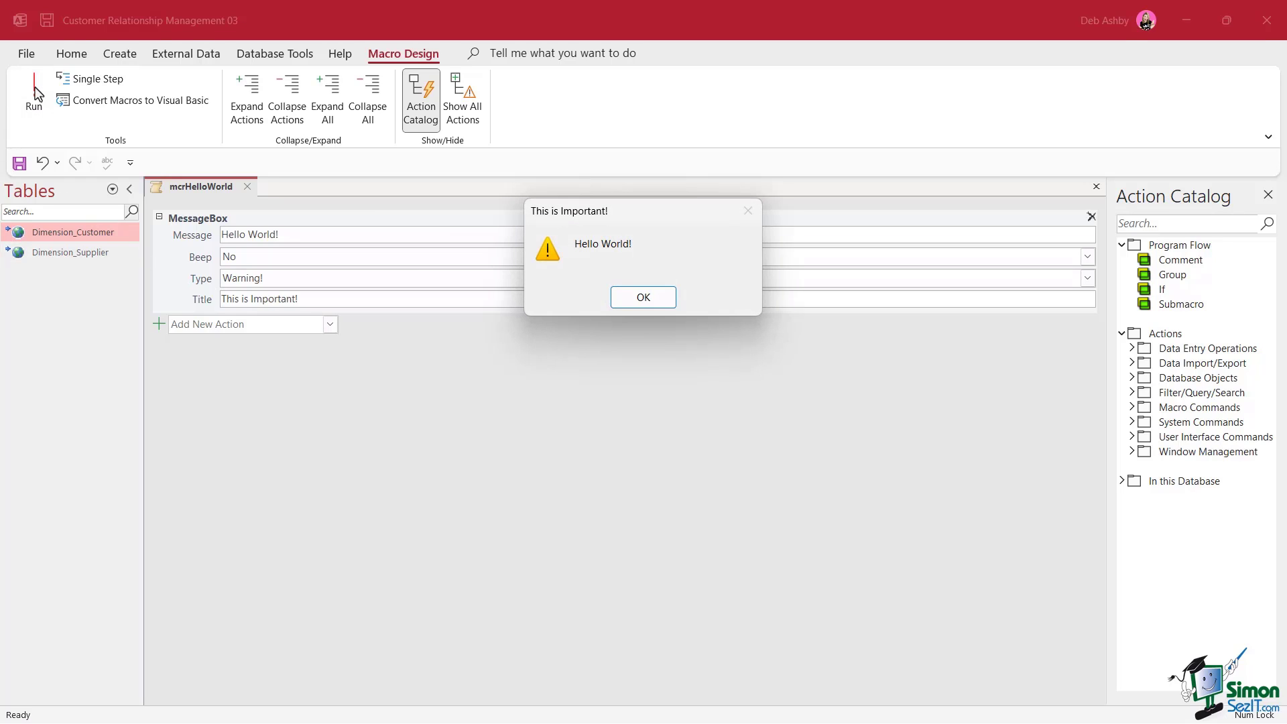
pyautogui.click(625, 302)
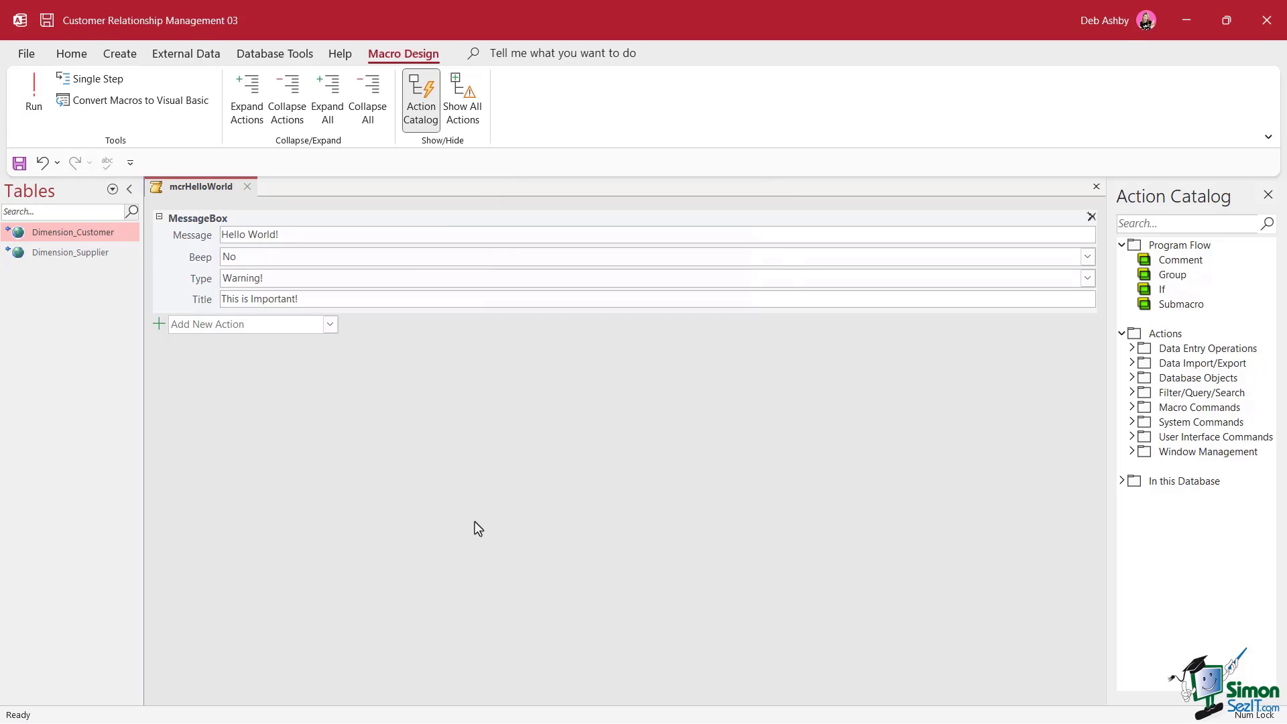
pyautogui.click(505, 437)
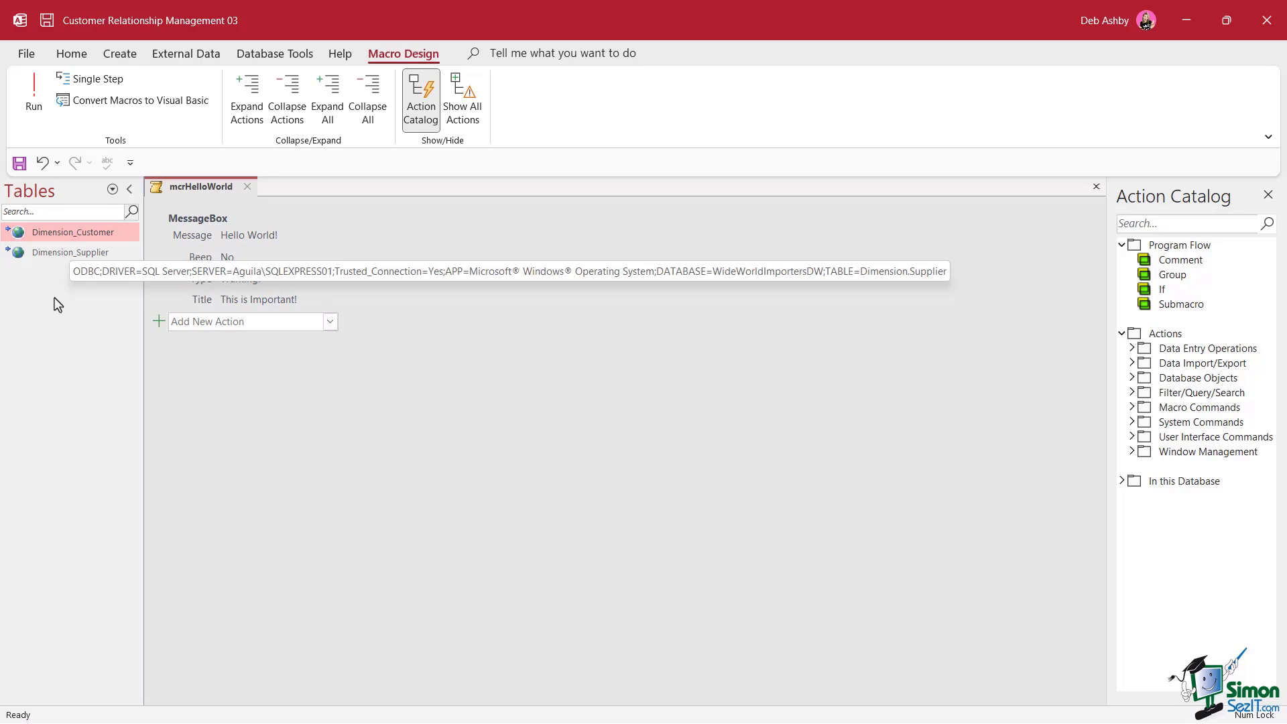
# Show only Macros in the navigation pane, close the designer, and run mcrHelloWorld from the list
pyautogui.click(112, 189)
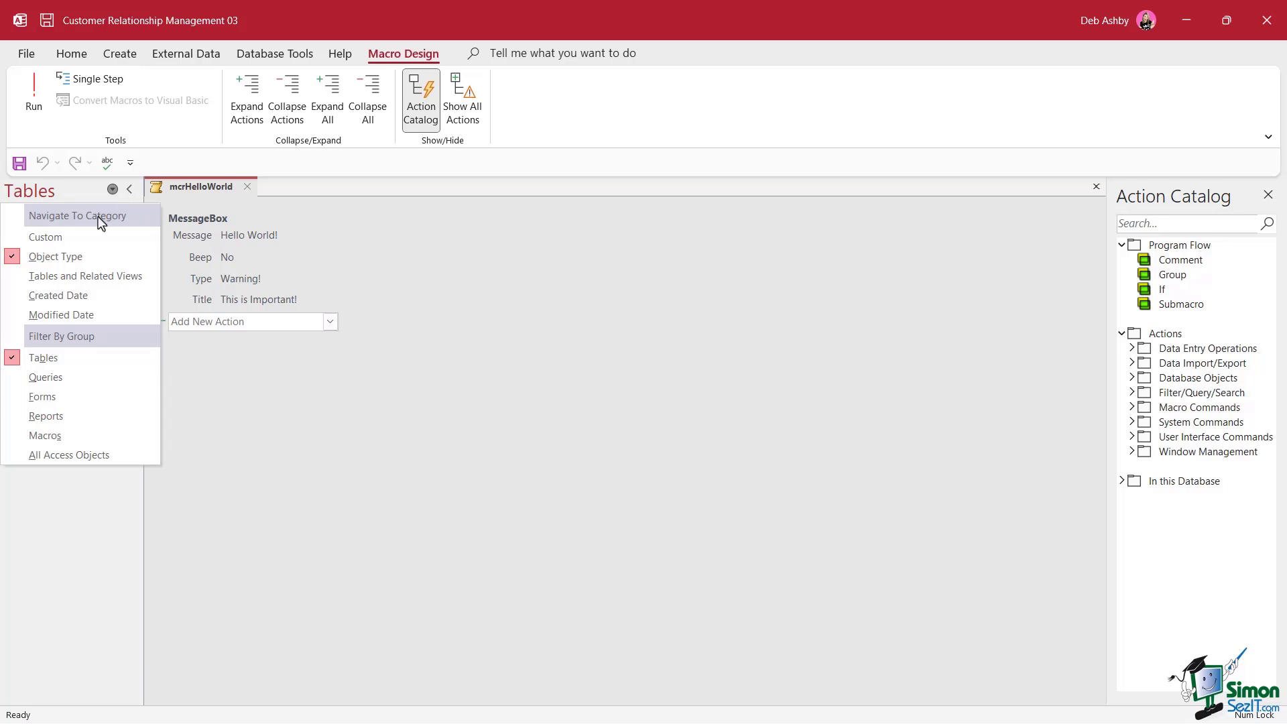
pyautogui.click(60, 436)
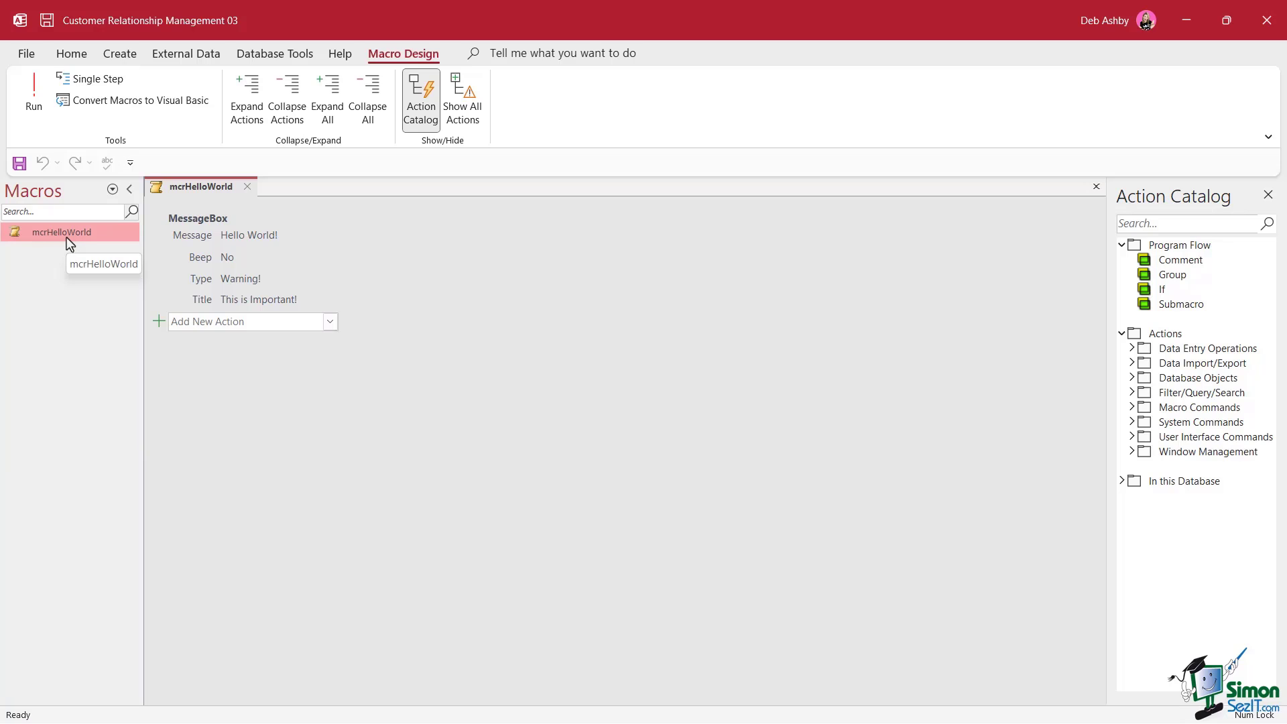
pyautogui.click(248, 187)
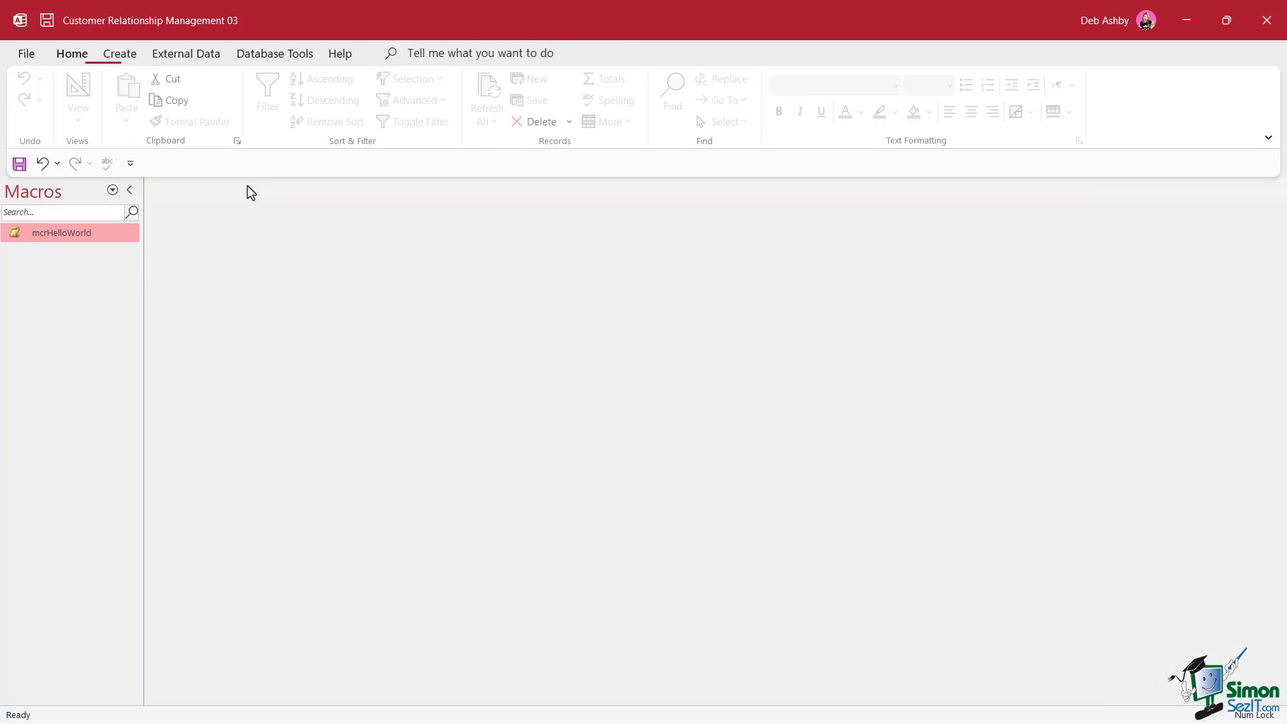
pyautogui.doubleClick(62, 234)
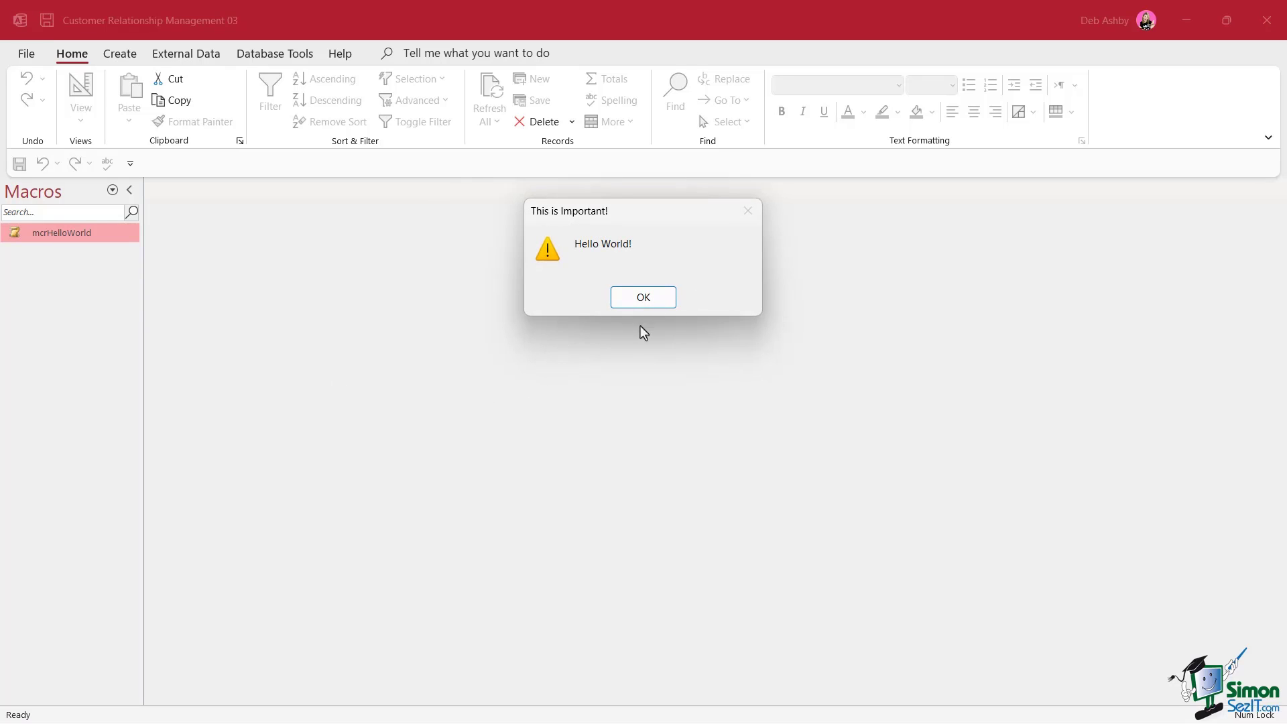
pyautogui.click(644, 298)
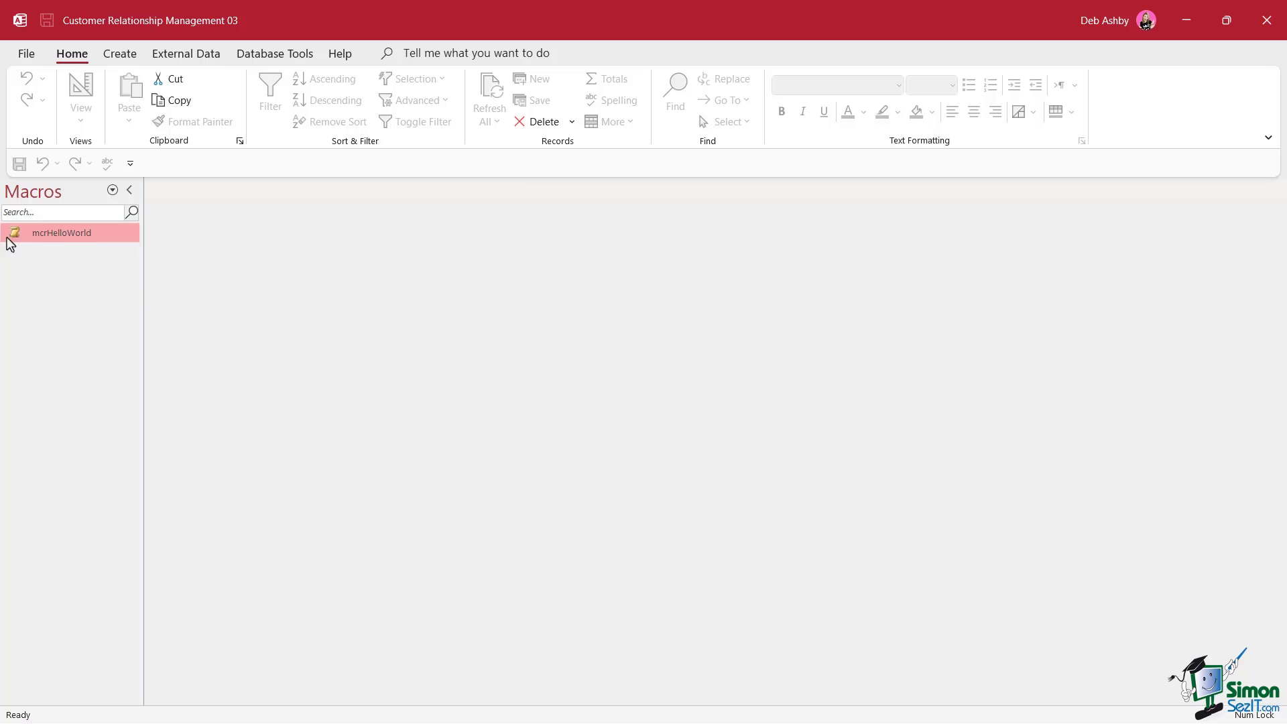
# Open mcrHelloWorld in Design View and review its MessageBox action
pyautogui.rightClick(64, 238)
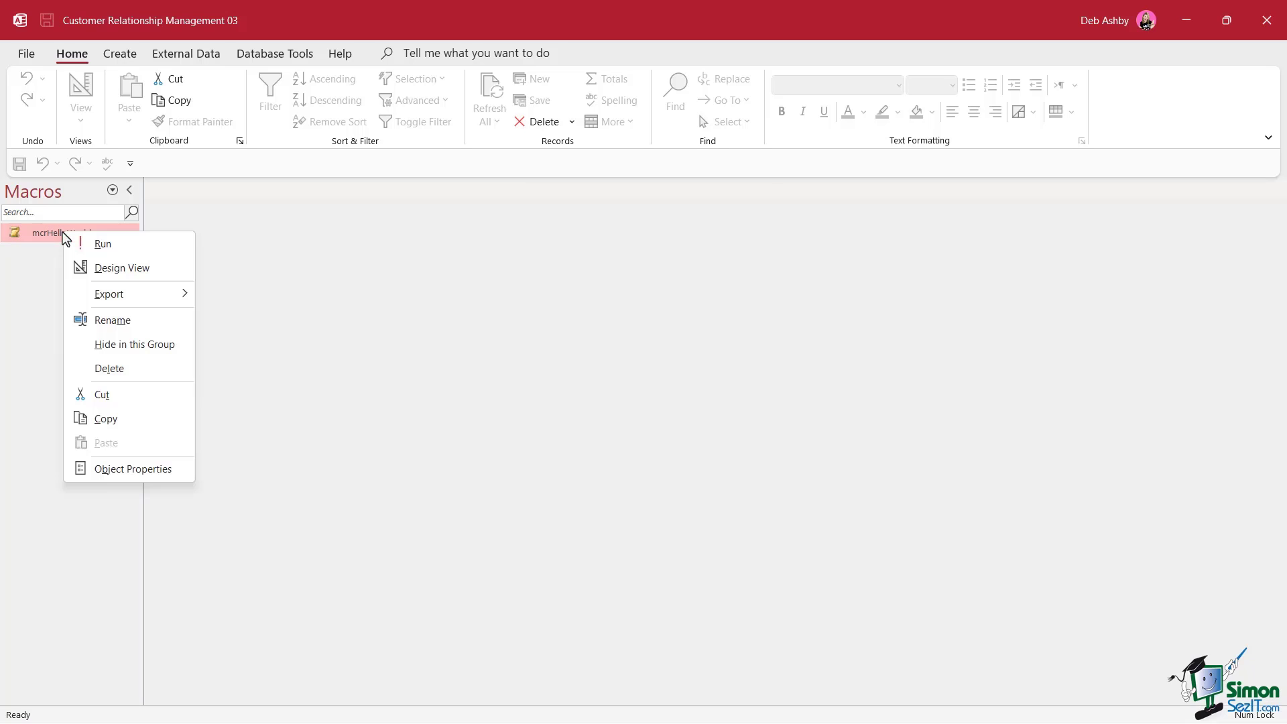
pyautogui.click(110, 268)
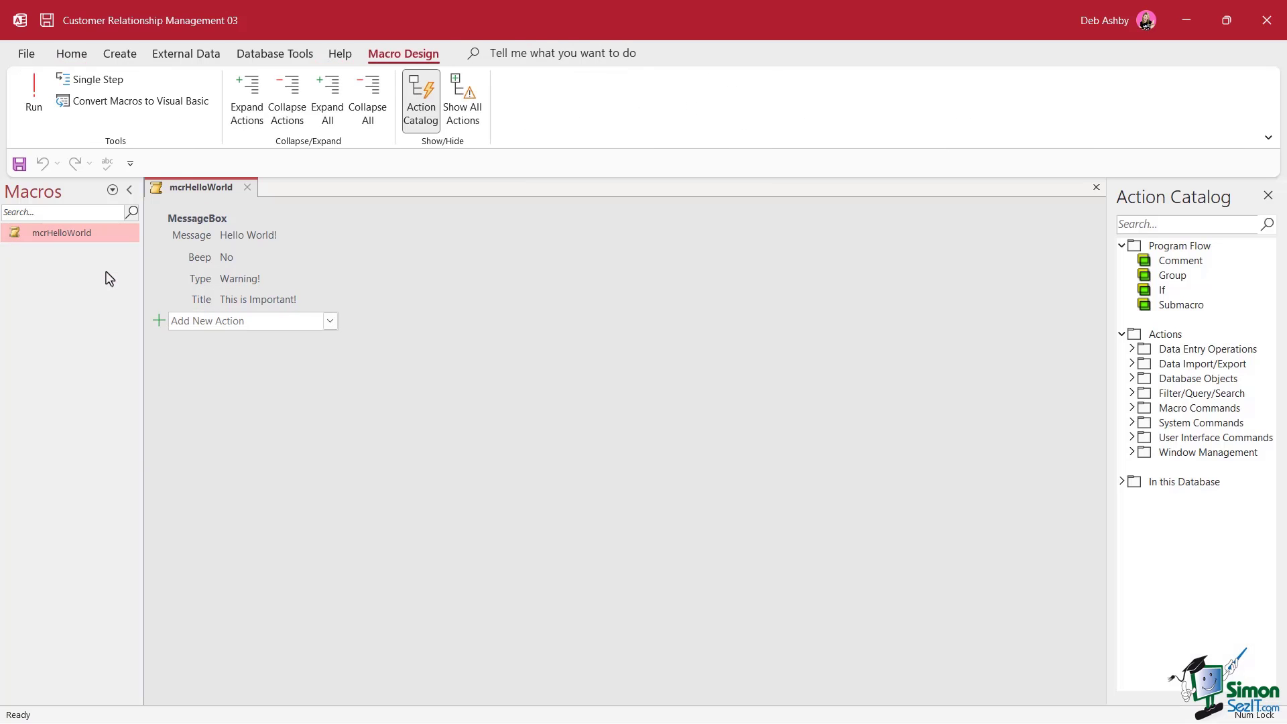
pyautogui.click(297, 263)
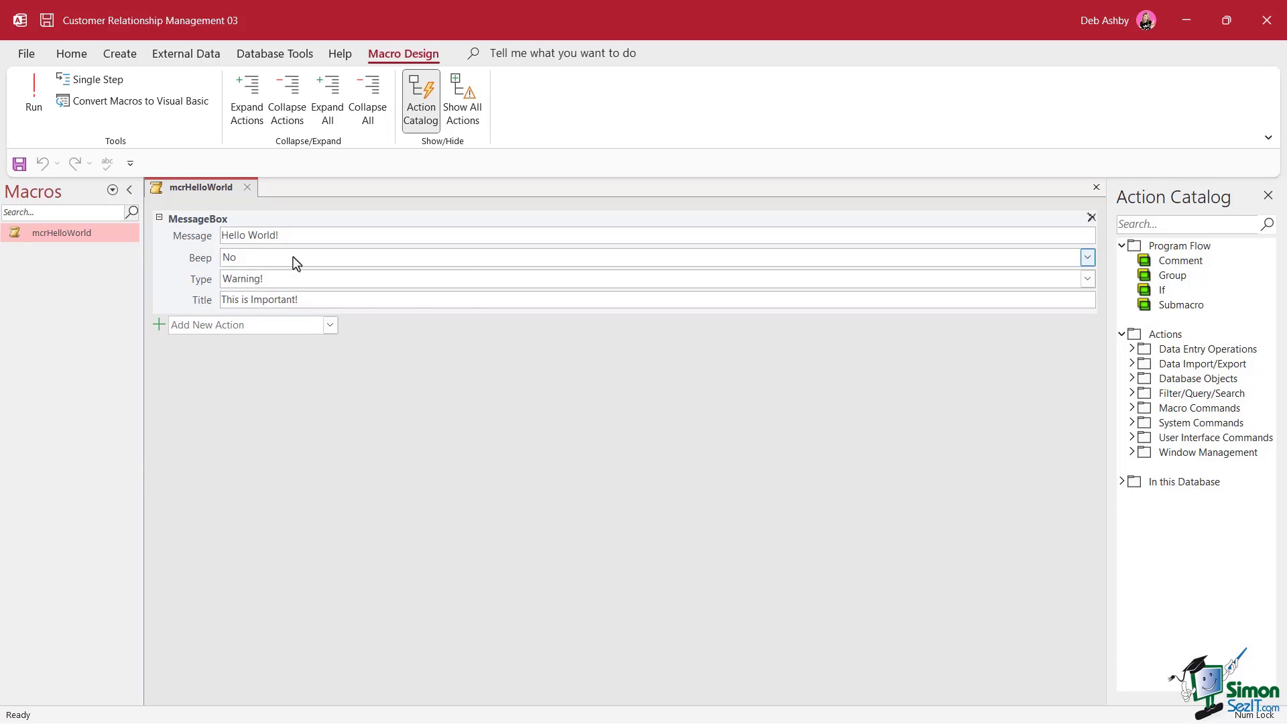
pyautogui.click(576, 430)
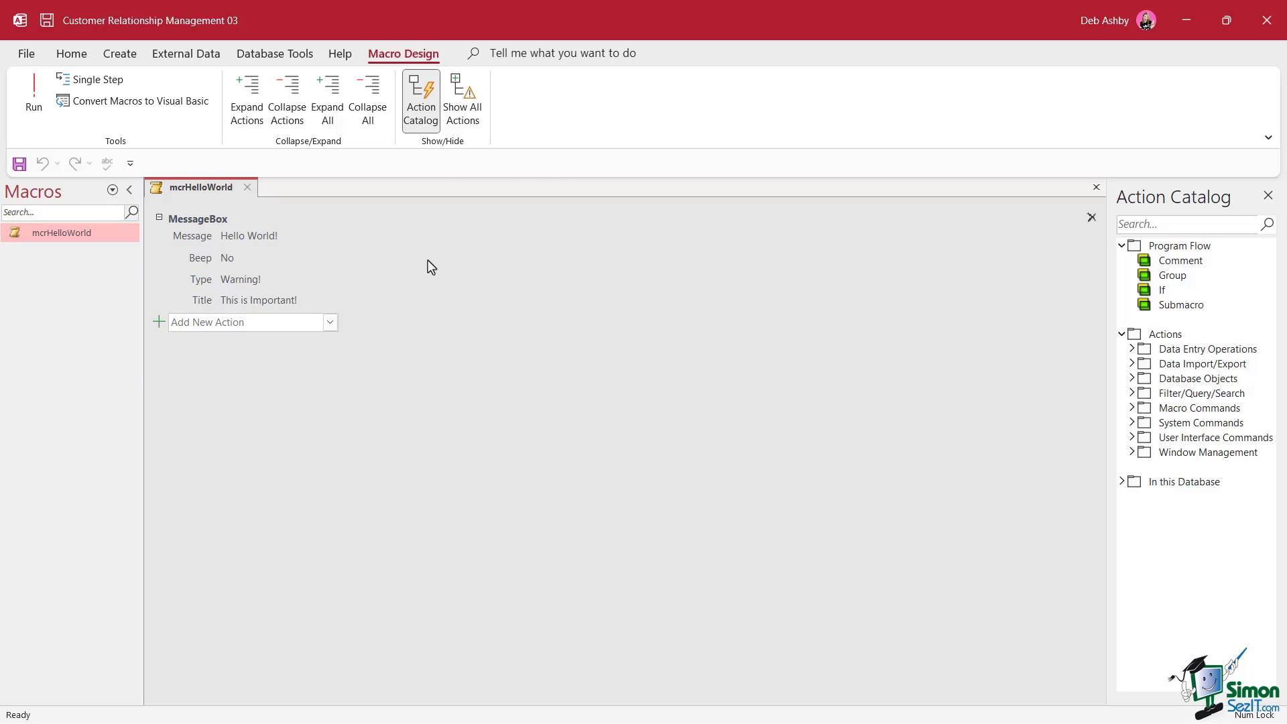
pyautogui.moveTo(419, 275)
# Add a MessageBox: 'I hope you are well', Information type, titled 'Have a nice day'
pyautogui.click(330, 324)
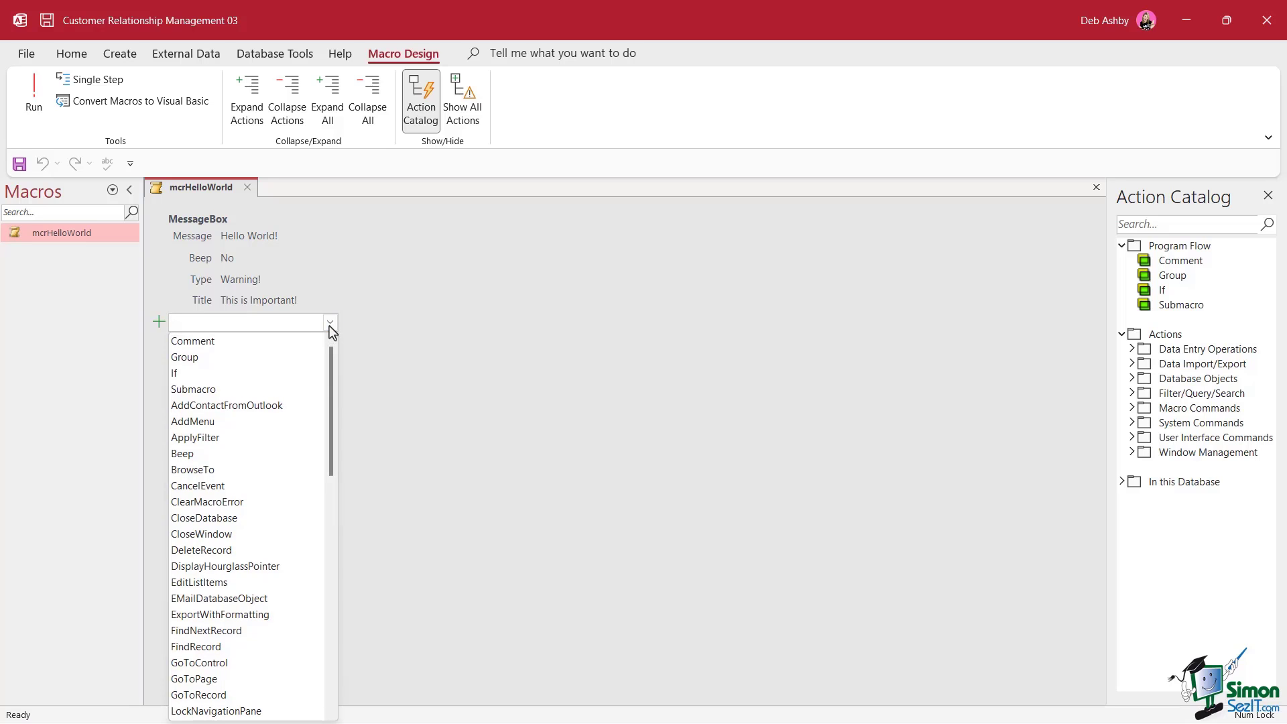
pyautogui.moveTo(331, 372); pyautogui.dragTo(346, 463)
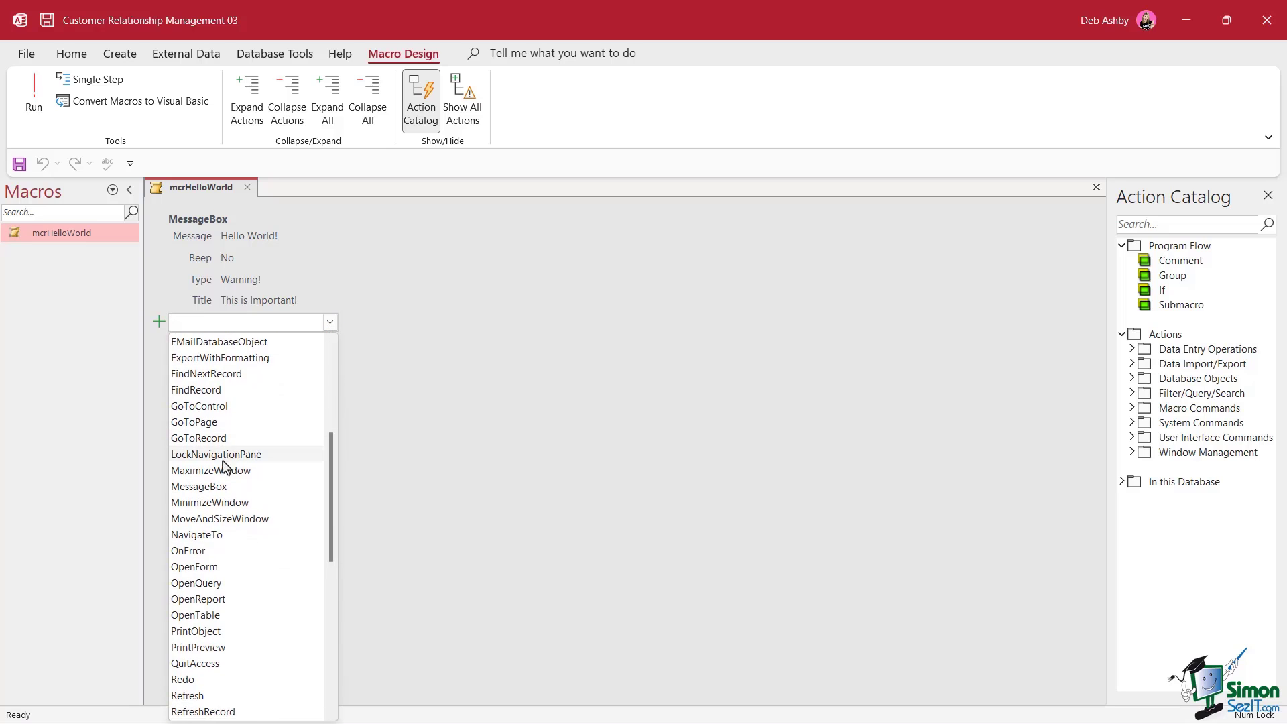
pyautogui.click(224, 488)
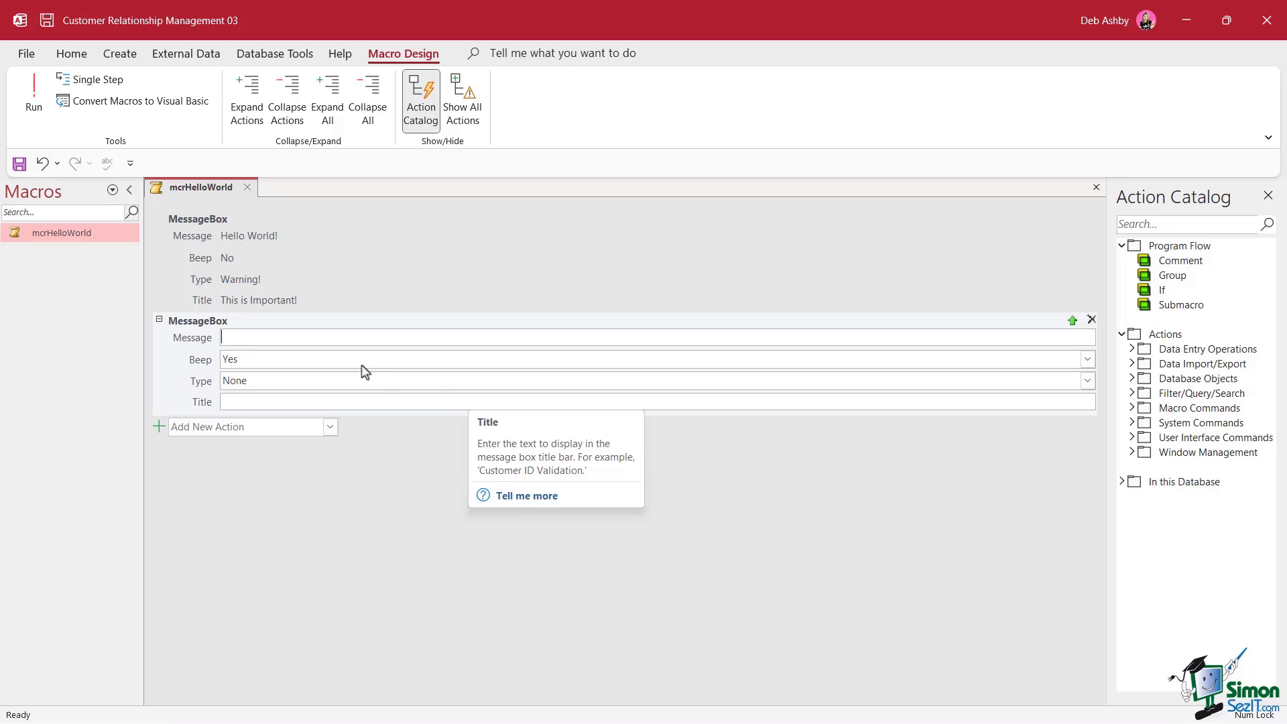
pyautogui.write('I hpo')
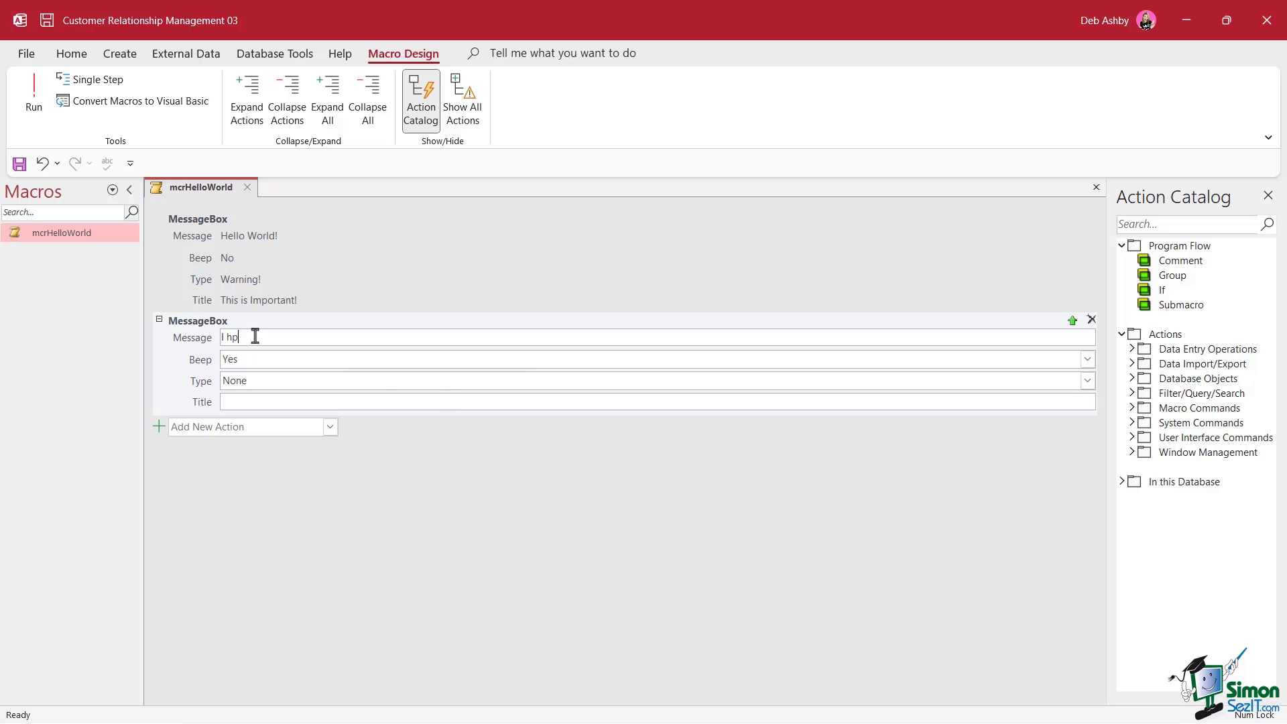
pyautogui.press('BackSpace')
pyautogui.press('BackSpace')
pyautogui.press('BackSpace')
pyautogui.write('hope you are well')
pyautogui.click(291, 382)
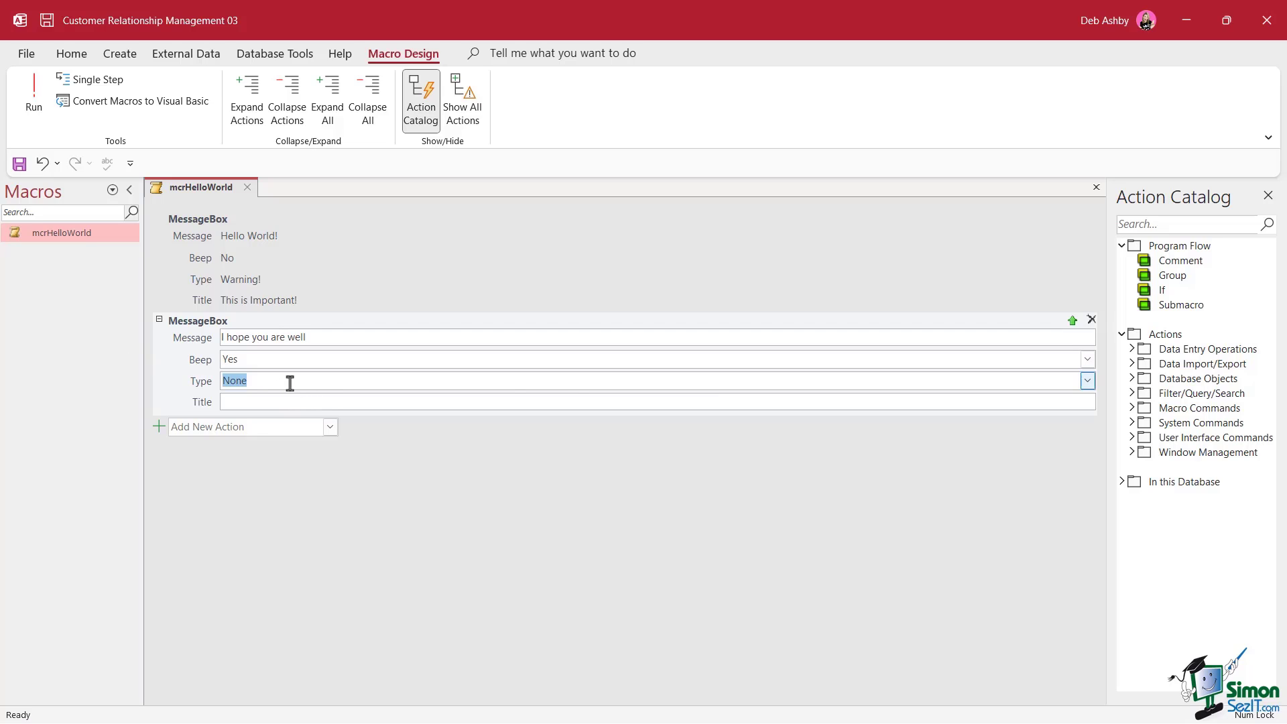
pyautogui.click(1088, 381)
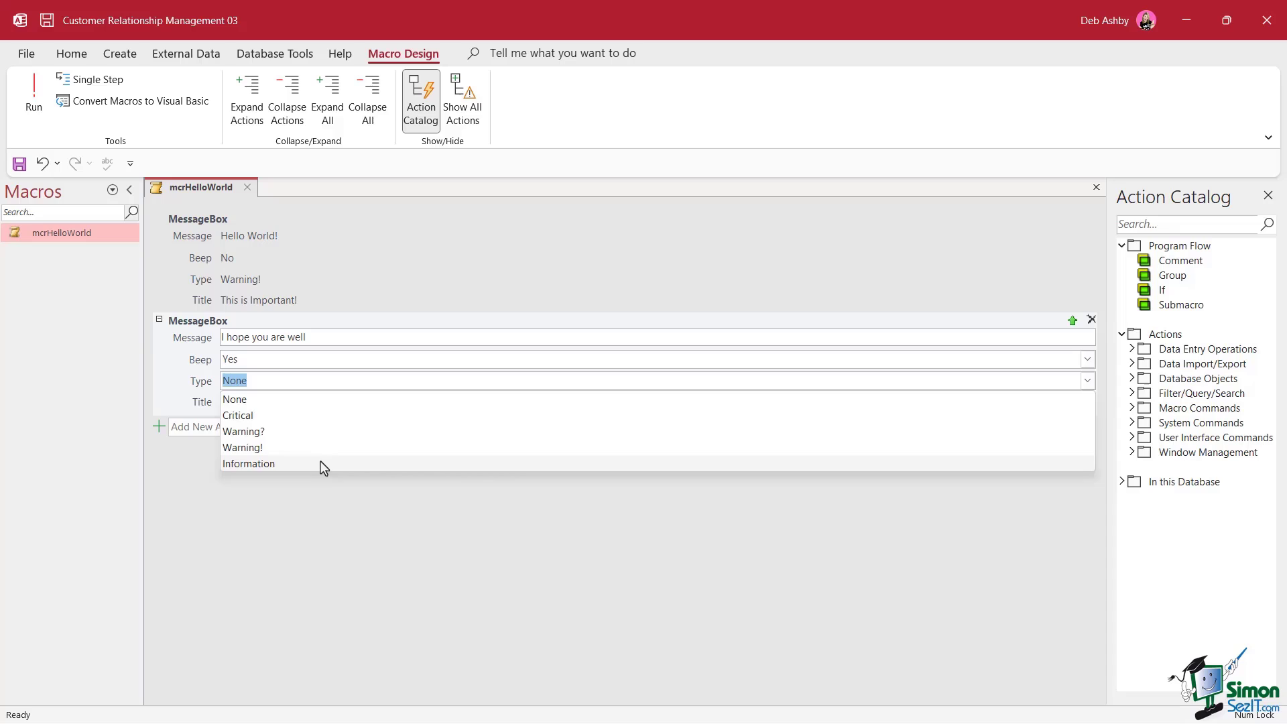
pyautogui.click(324, 468)
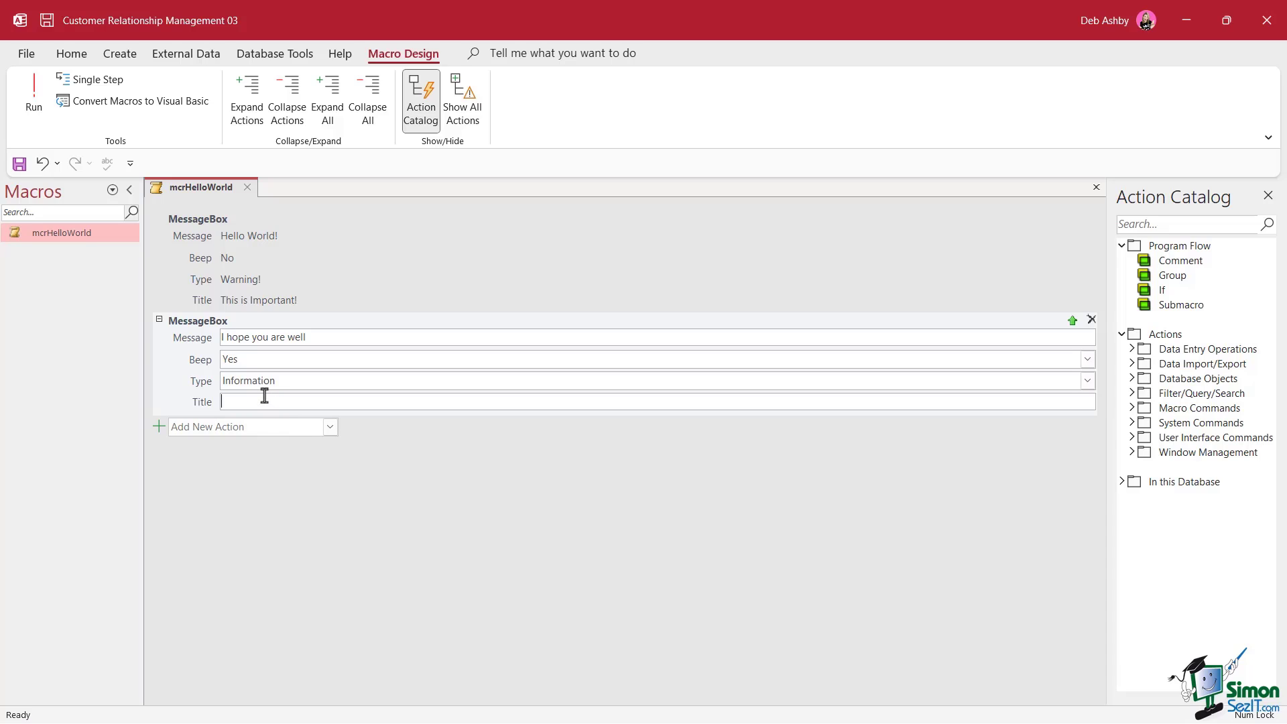
pyautogui.write('Have a nice day')
pyautogui.click(295, 279)
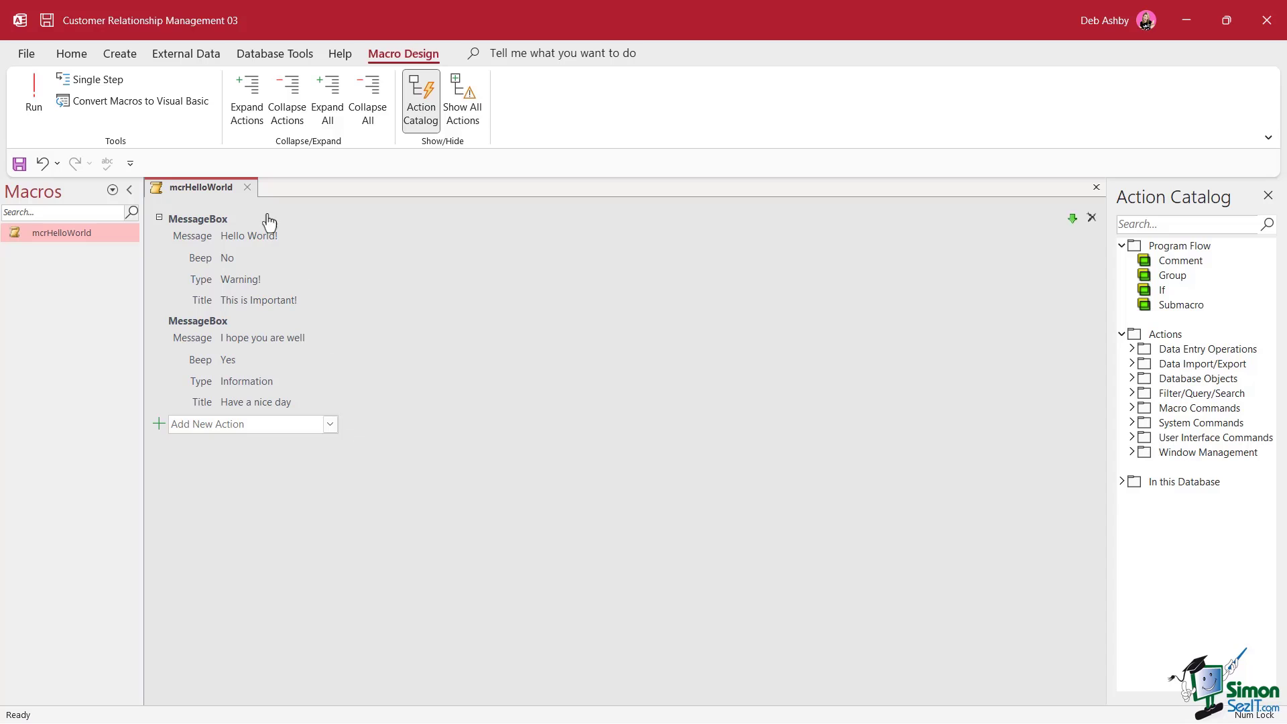
# Save and close mcrHelloWorld, then run it and dismiss both messages
pyautogui.click(248, 188)
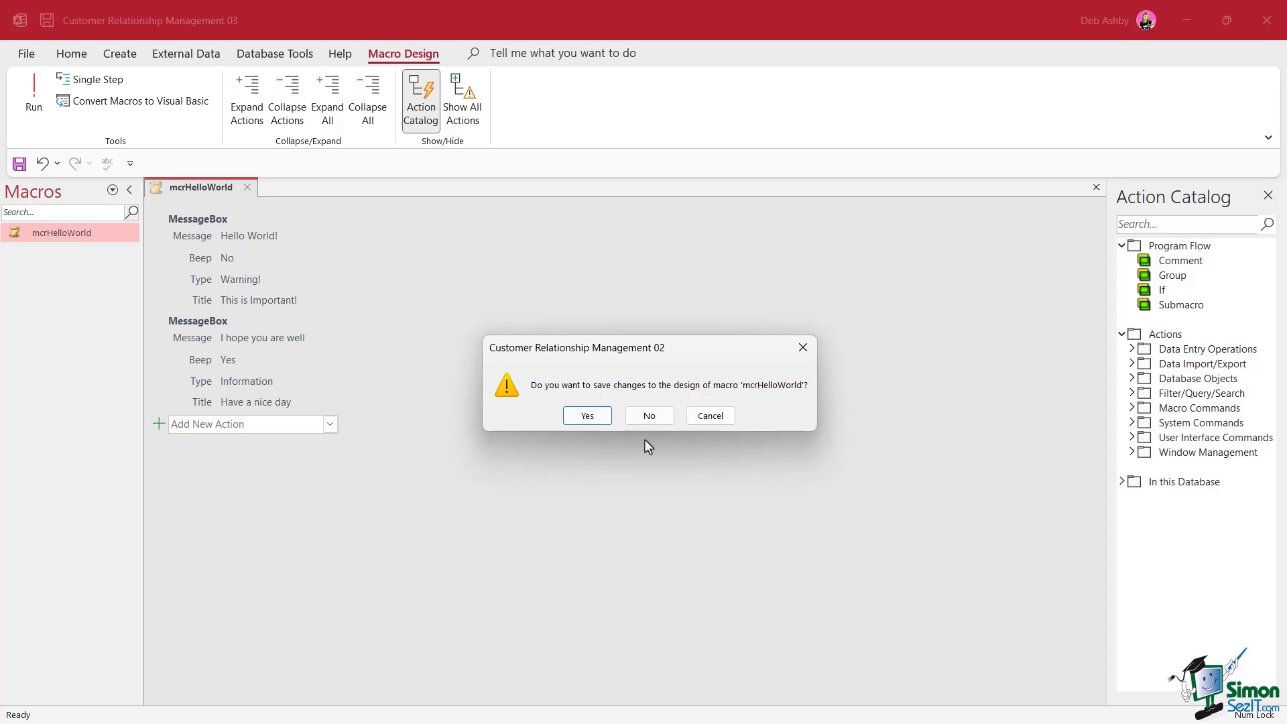
pyautogui.click(593, 417)
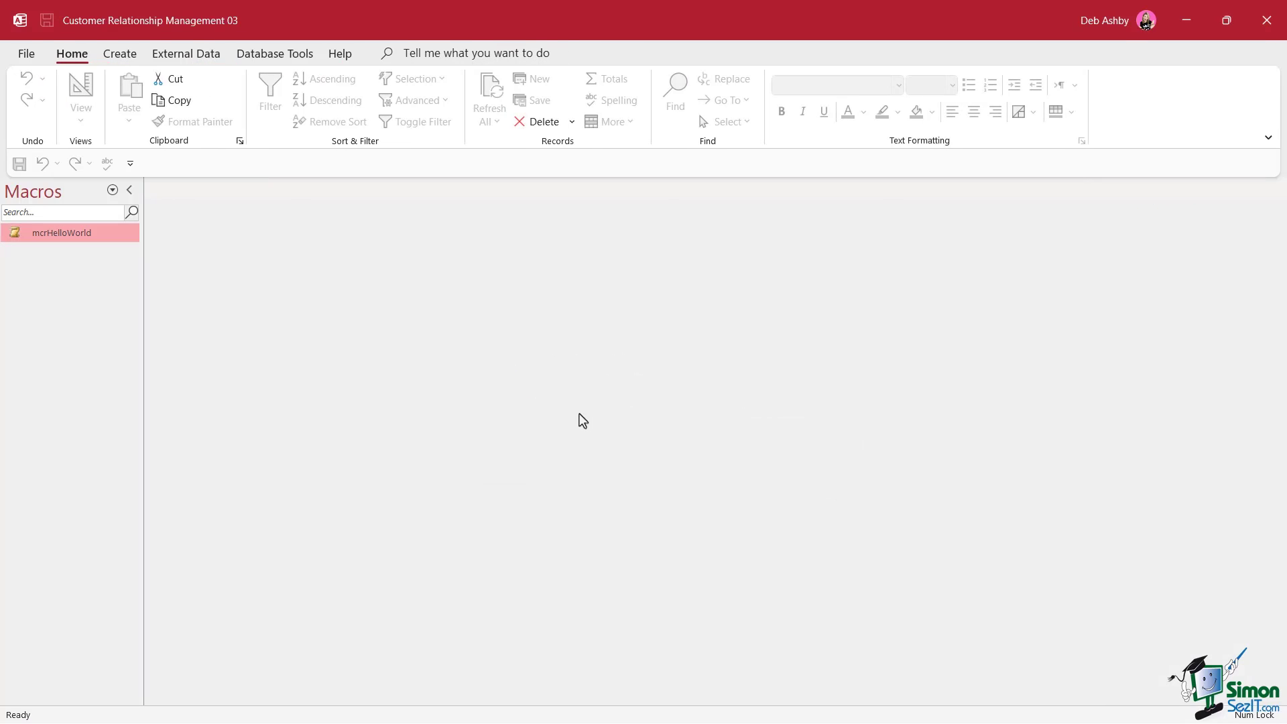
pyautogui.doubleClick(62, 236)
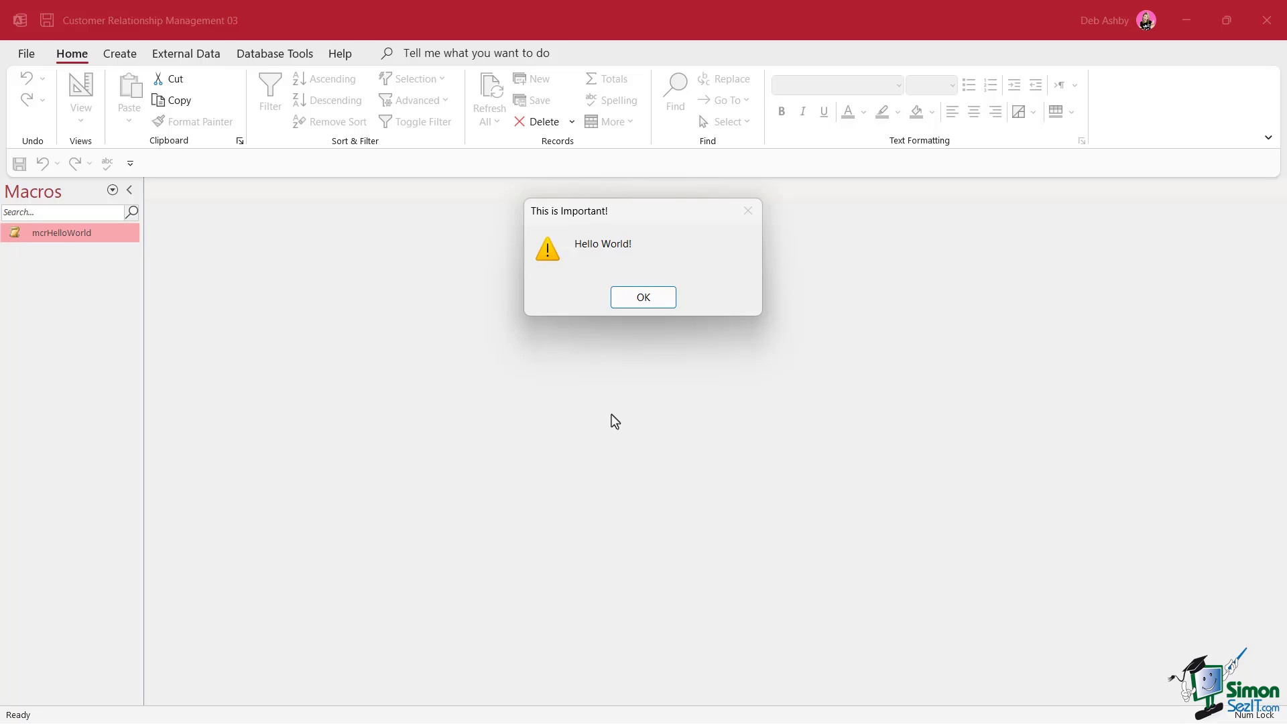
pyautogui.click(657, 305)
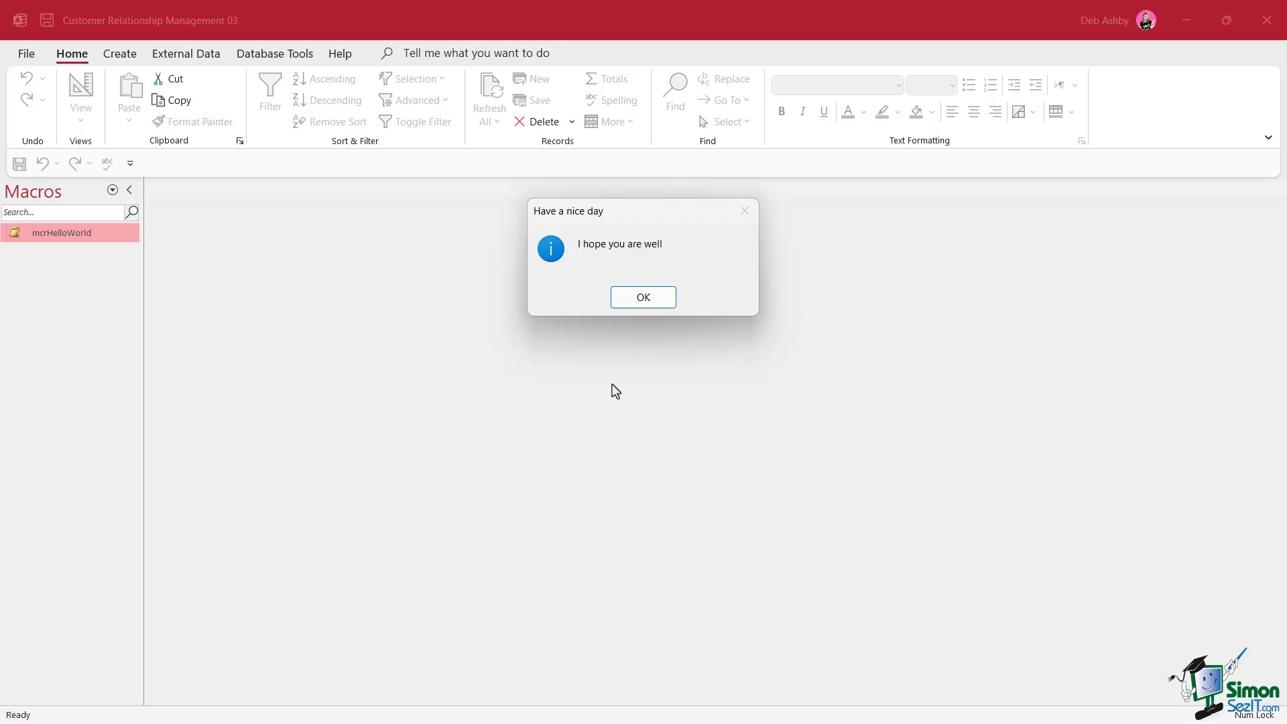
pyautogui.click(636, 305)
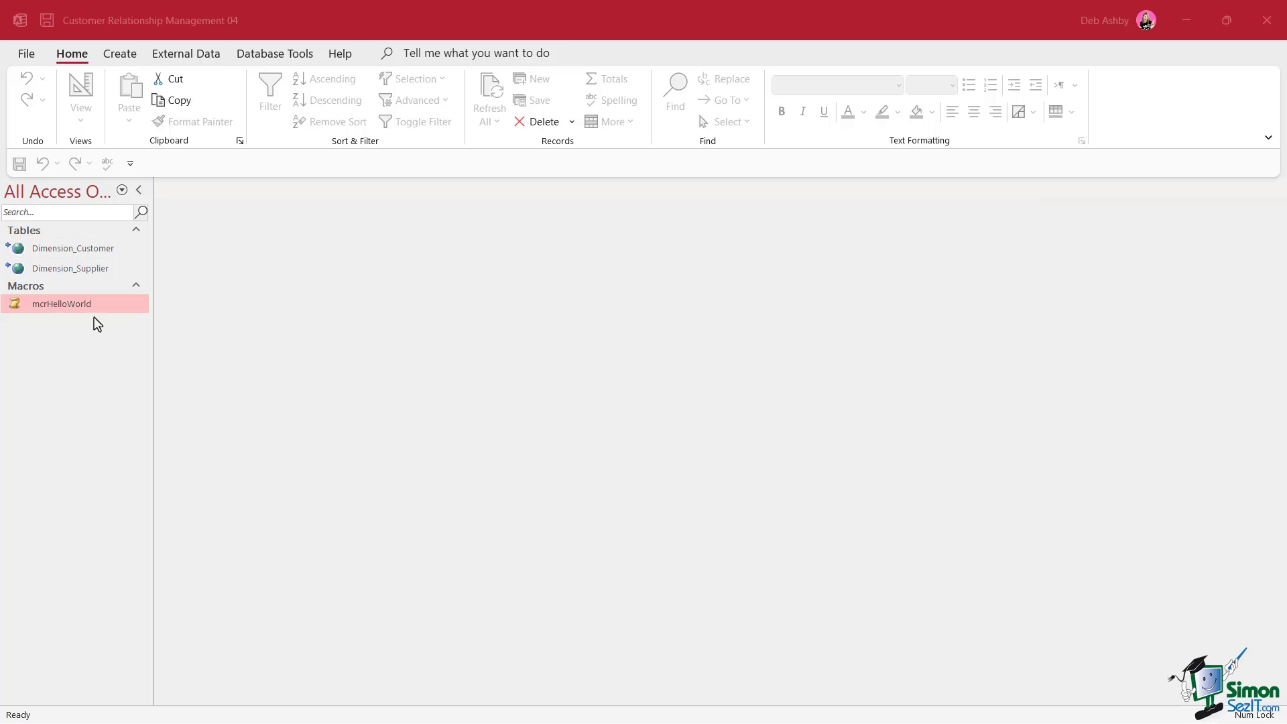
pyautogui.doubleClick(49, 305)
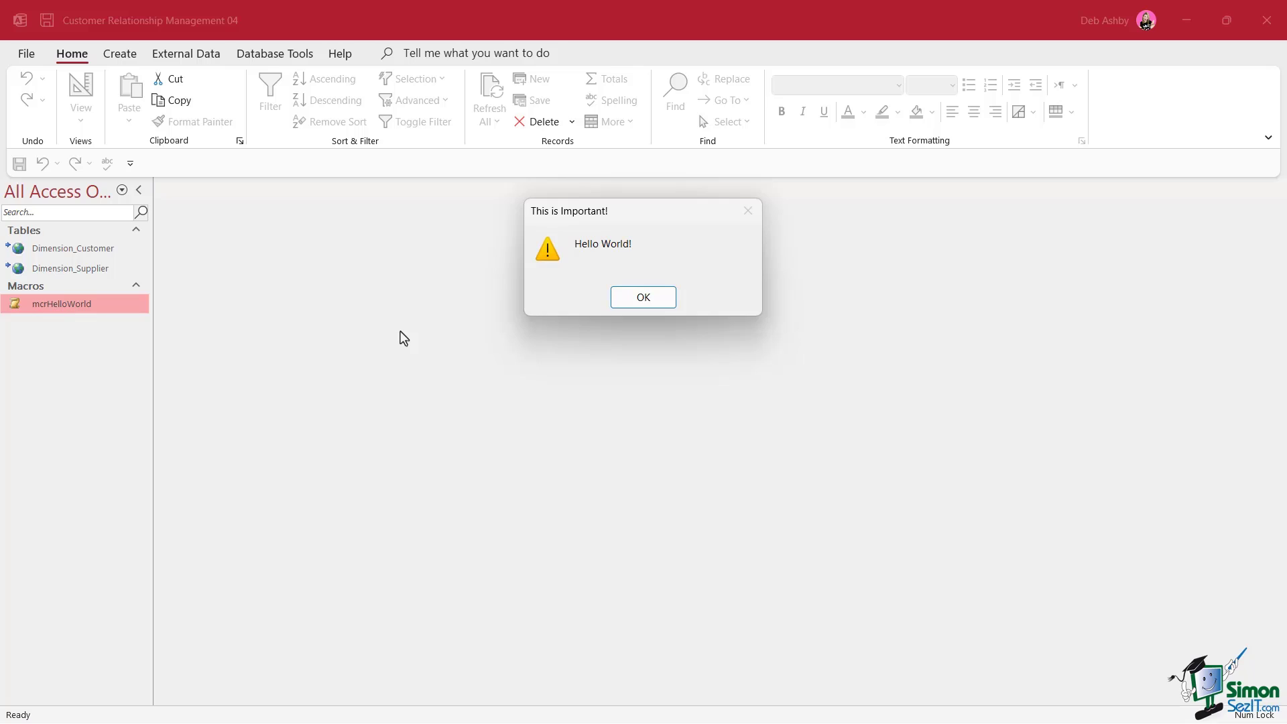
pyautogui.click(650, 298)
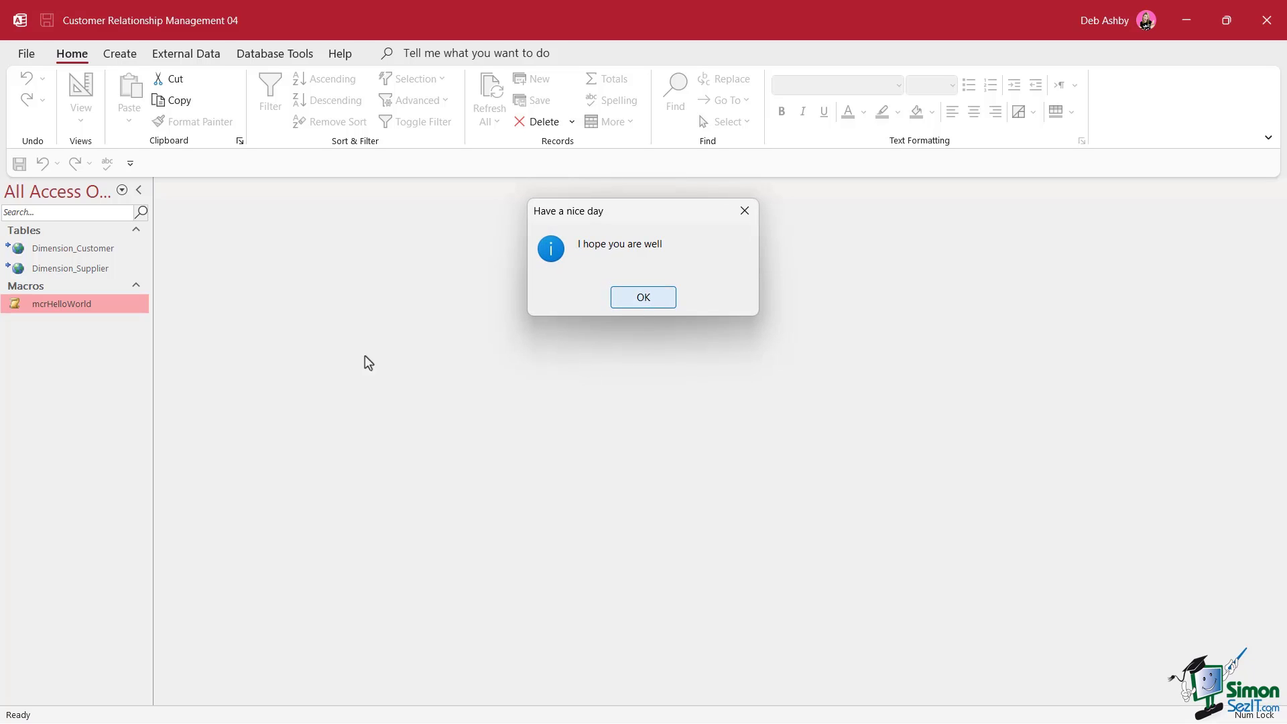
pyautogui.press('Return')
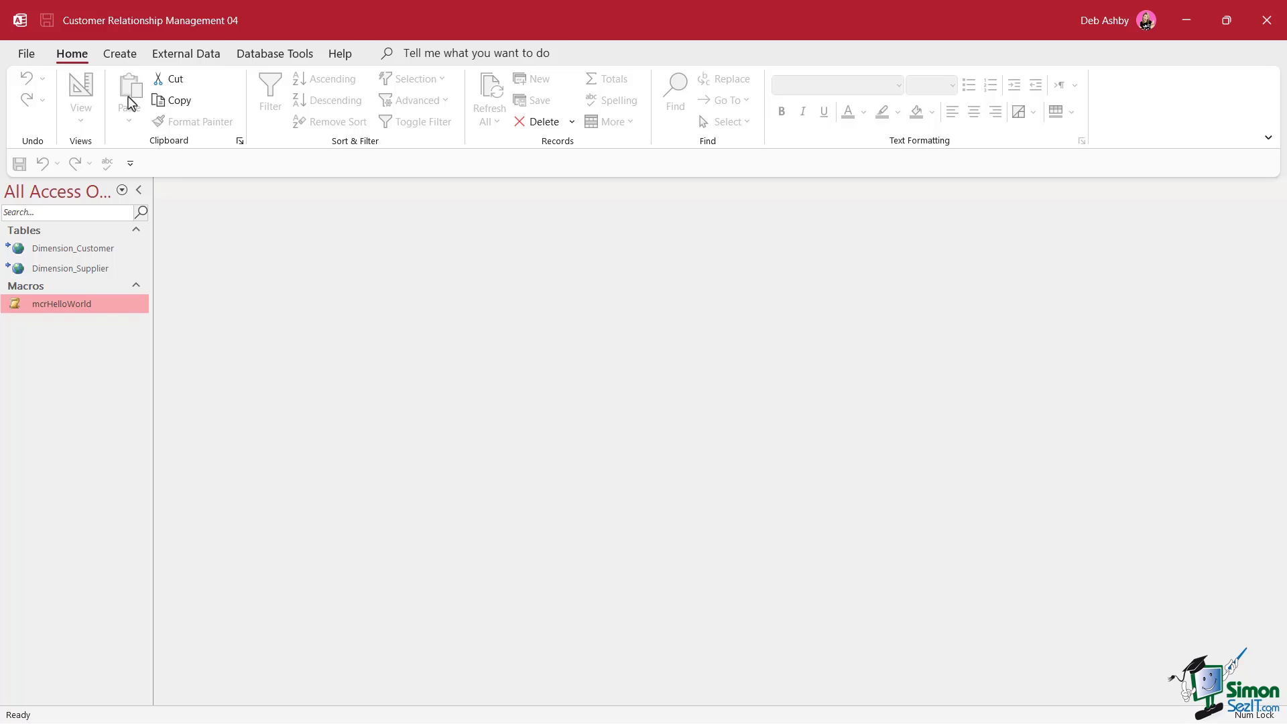
# Create a blank form in Design View and draw a command button near its top left
pyautogui.click(120, 54)
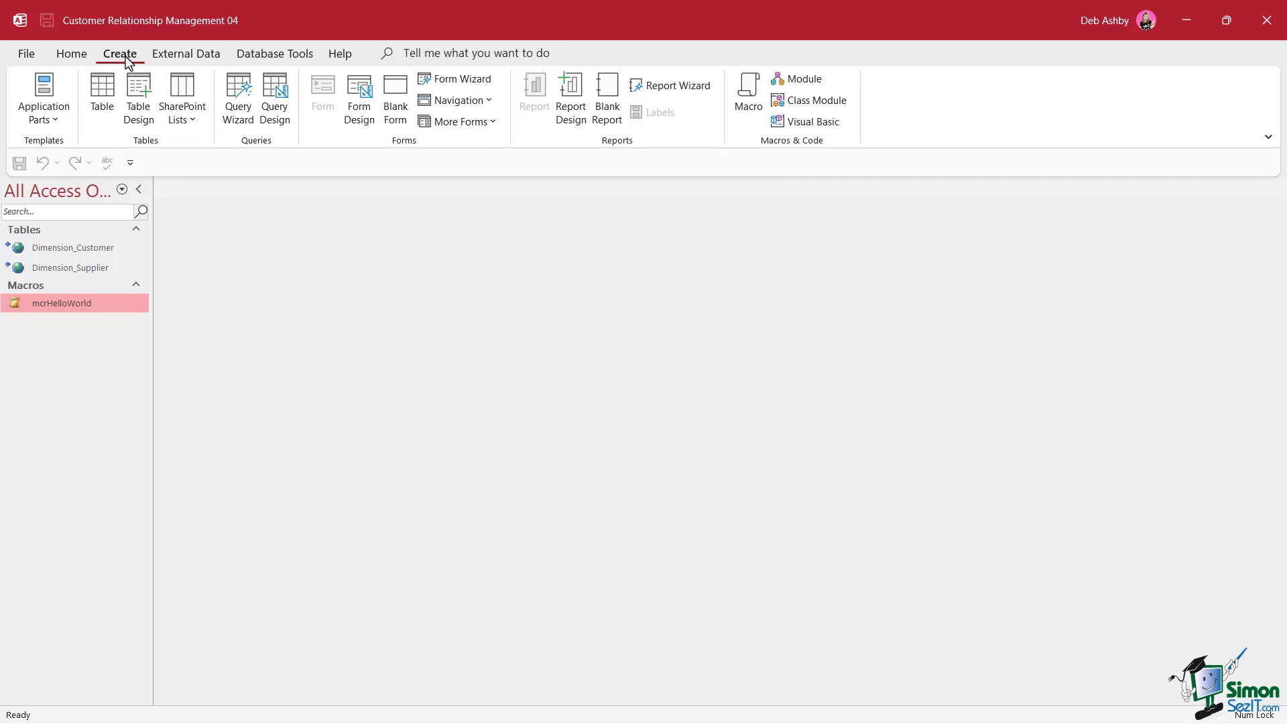
pyautogui.click(359, 109)
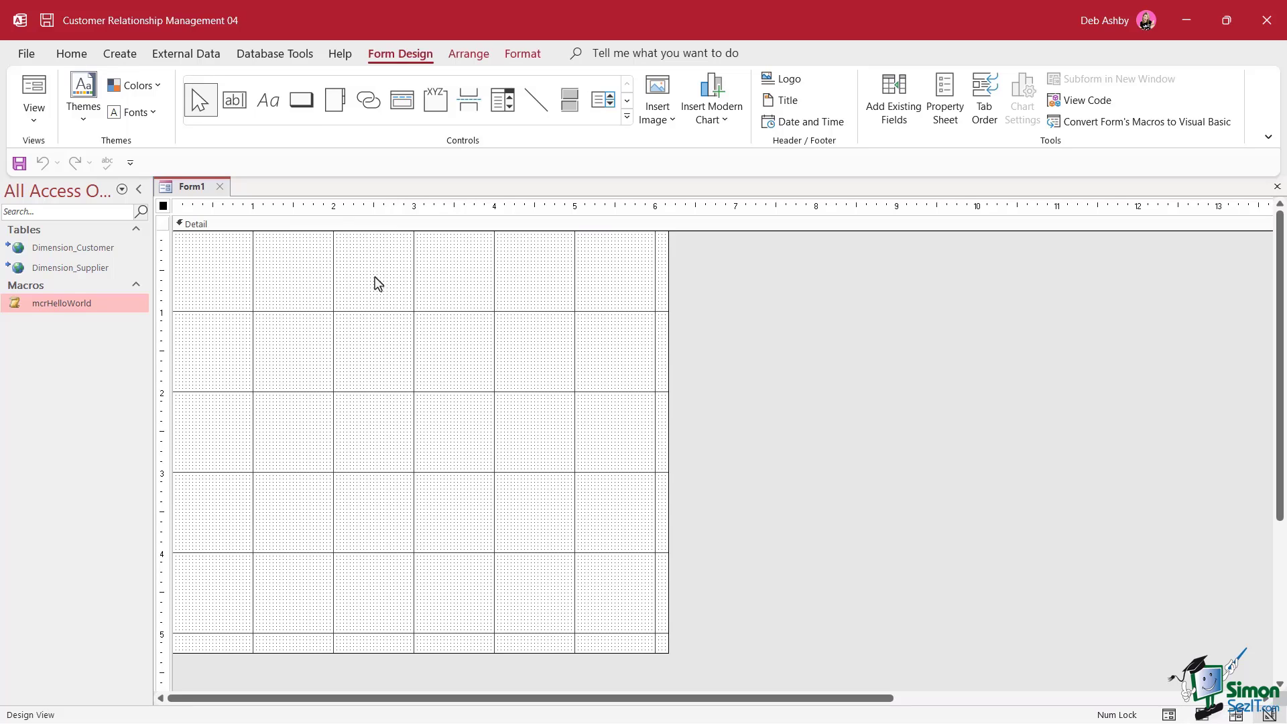
pyautogui.click(627, 117)
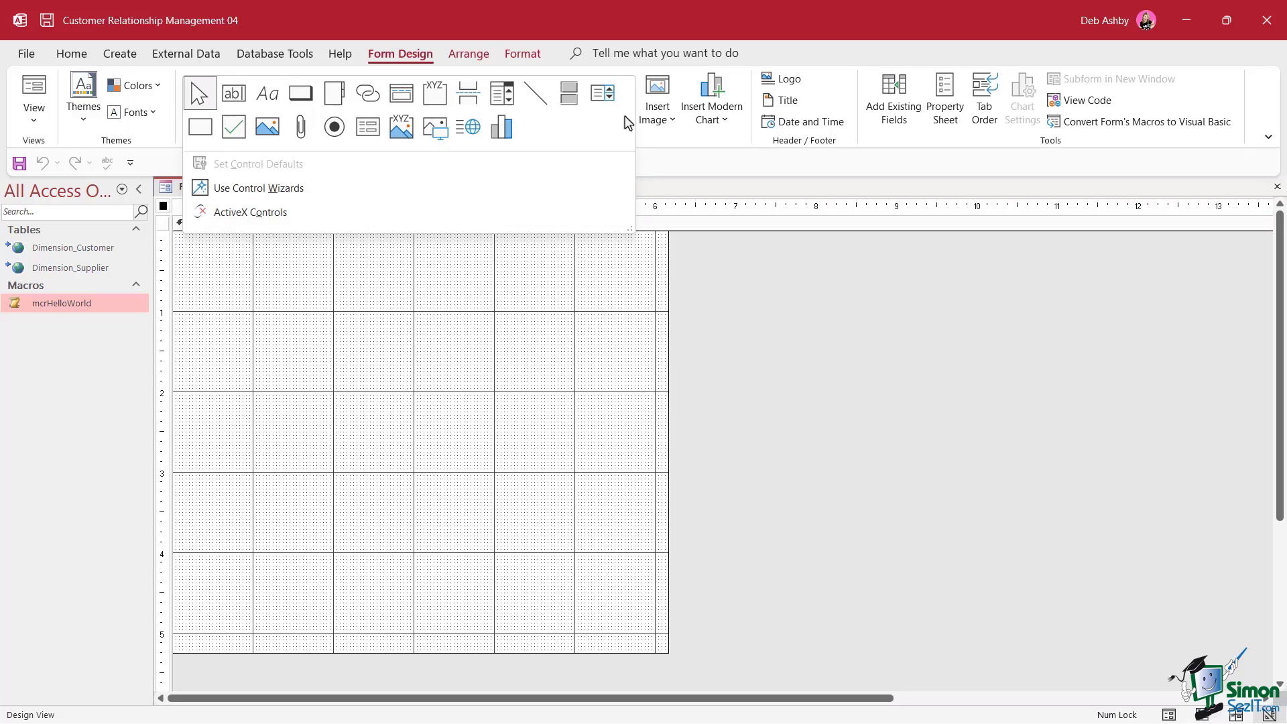
pyautogui.click(303, 100)
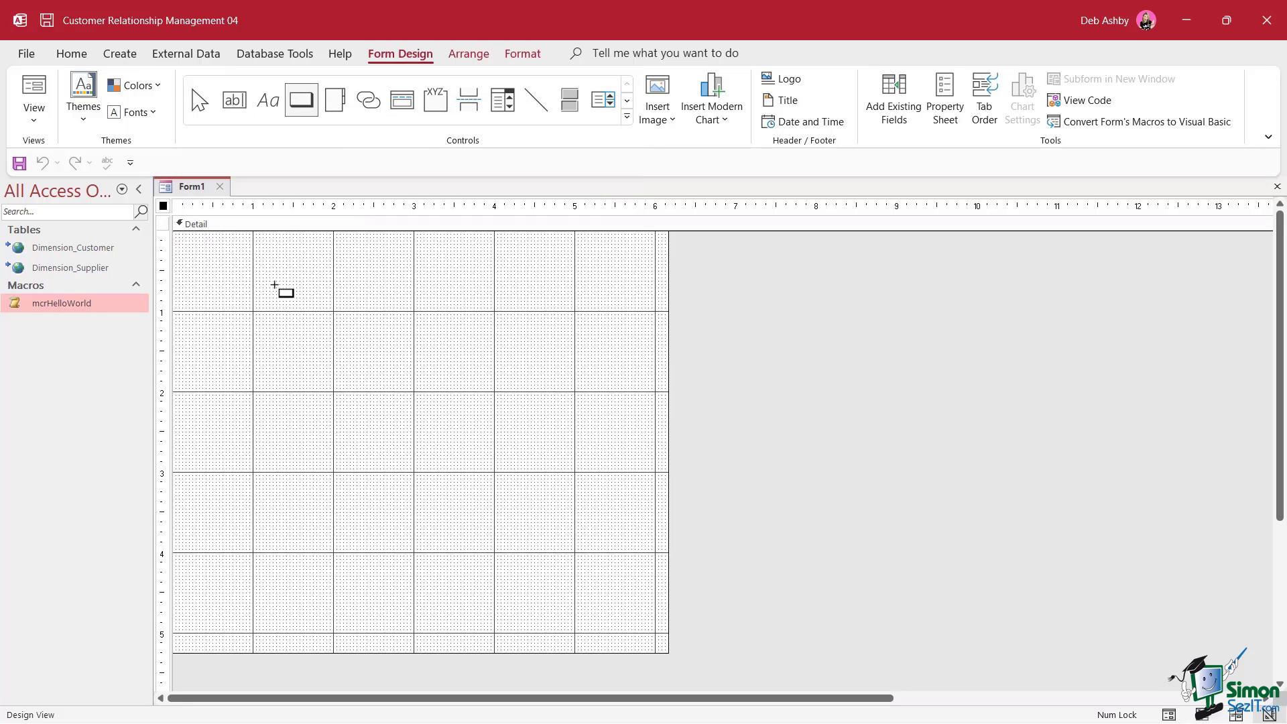
pyautogui.moveTo(270, 275); pyautogui.dragTo(481, 360)
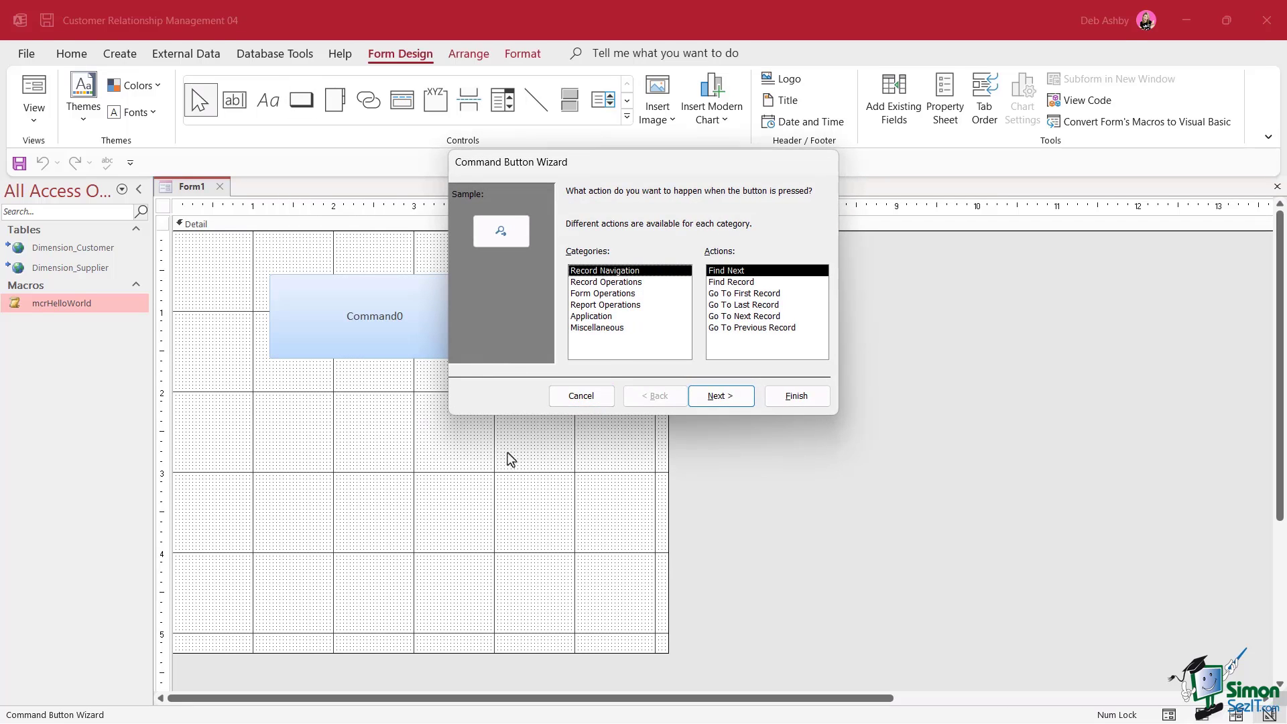
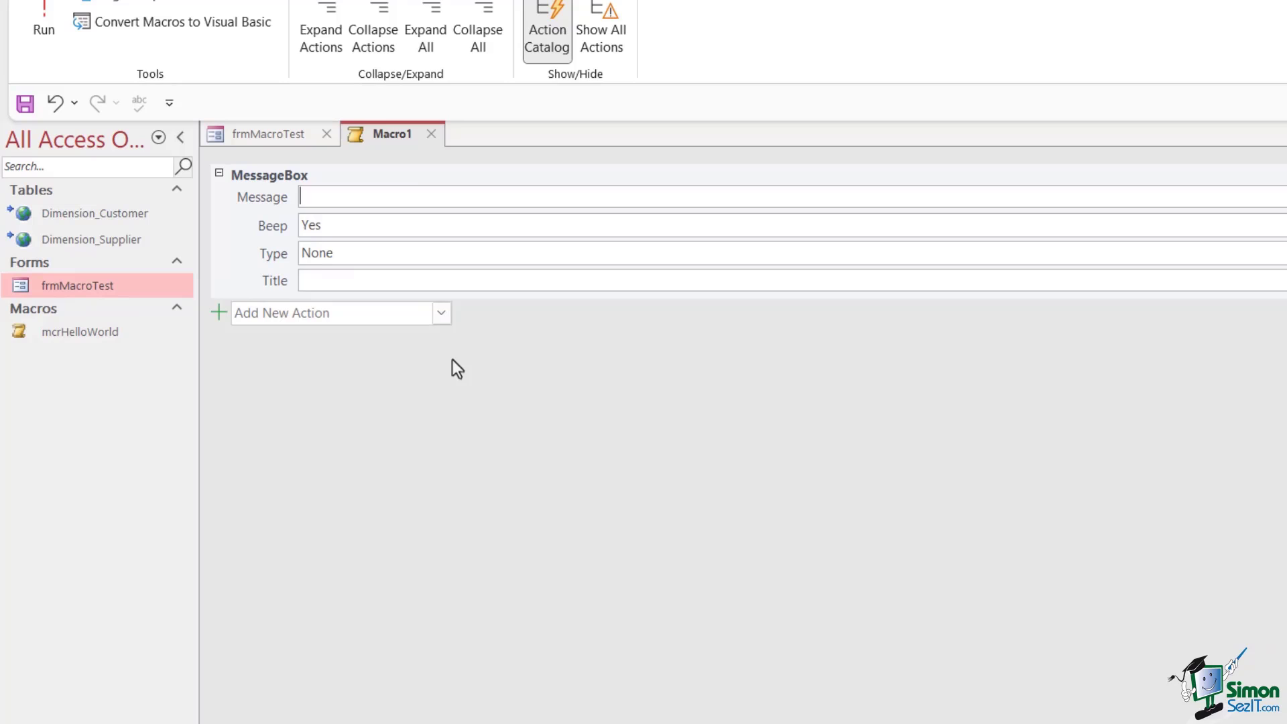
# Set the message to 'You clicked me!', Beep No, Warning! type, title 'What have you done!', then close Macro1
pyautogui.write('You clicked me!')
pyautogui.press('Tab')
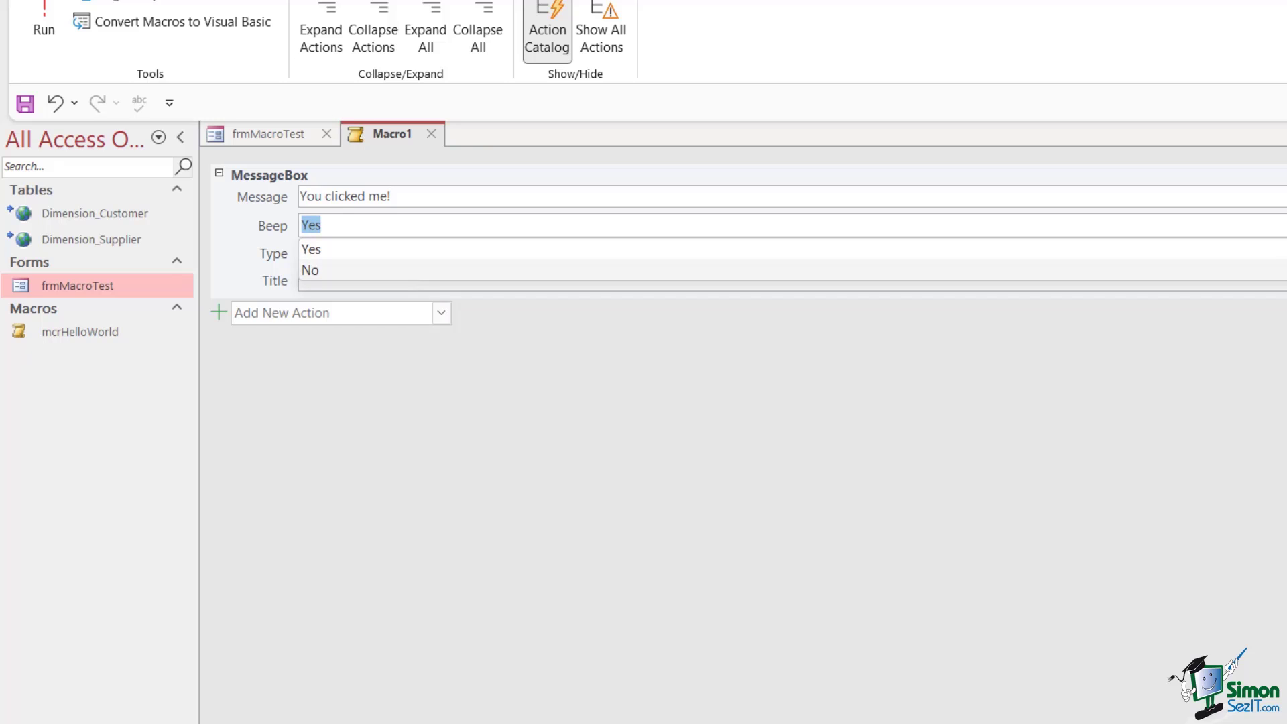
pyautogui.click(1274, 270)
pyautogui.click(555, 254)
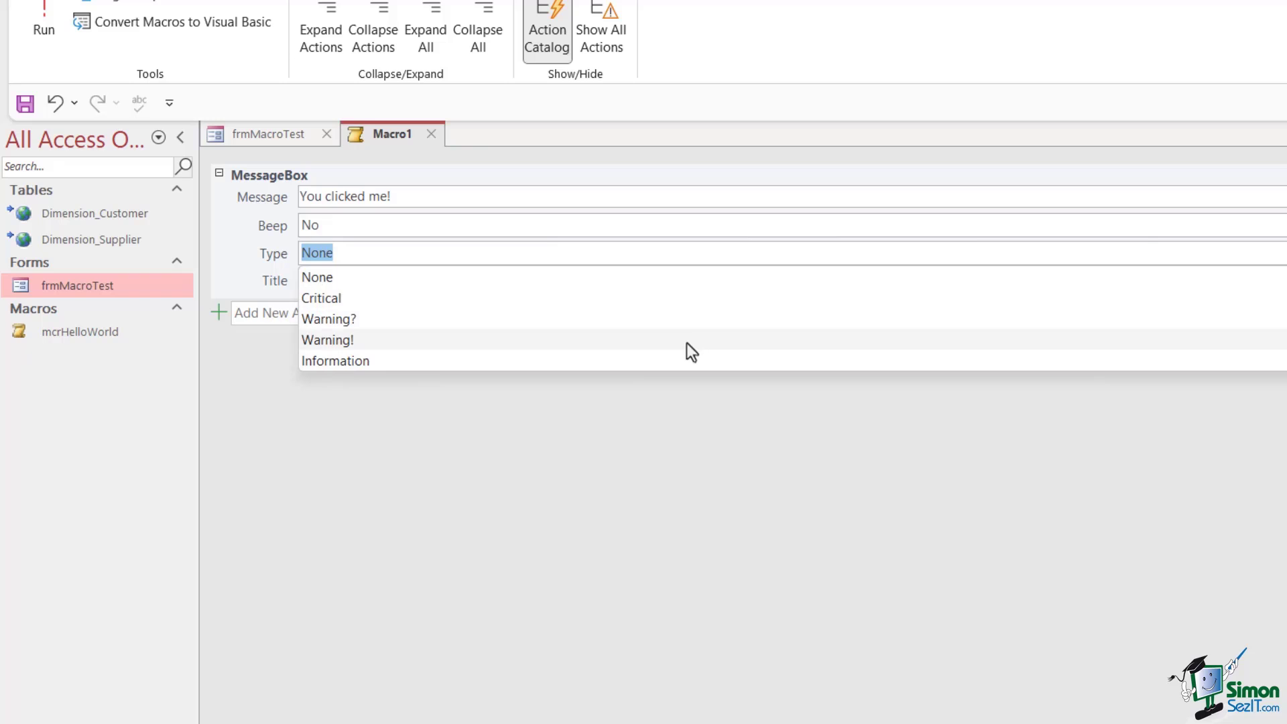
pyautogui.click(686, 341)
pyautogui.click(603, 279)
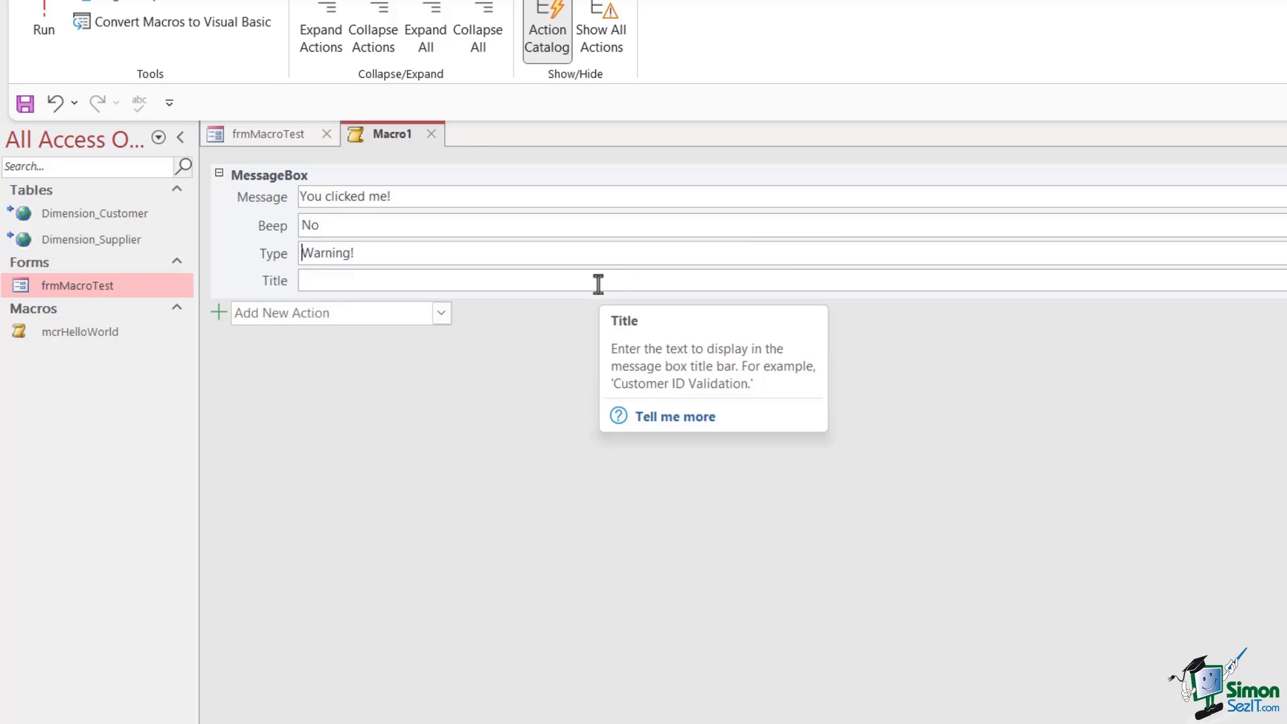
pyautogui.write('What ')
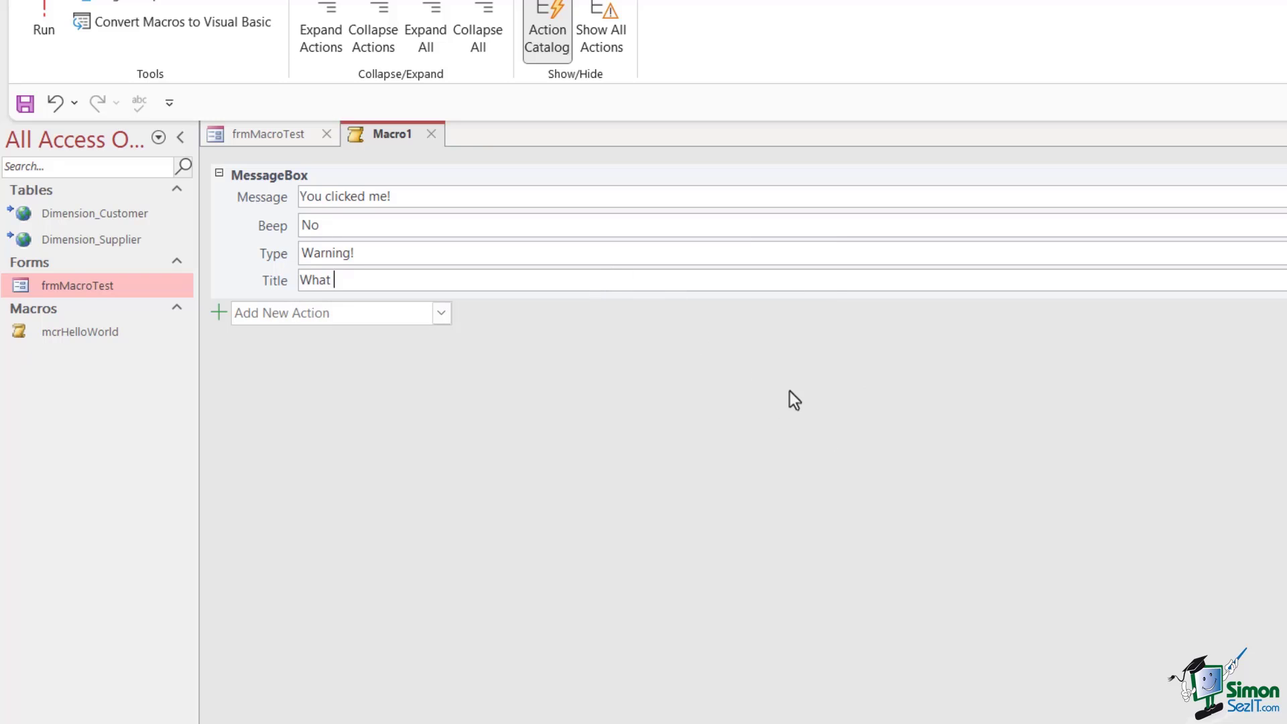
pyautogui.write('have you done!')
pyautogui.click(431, 134)
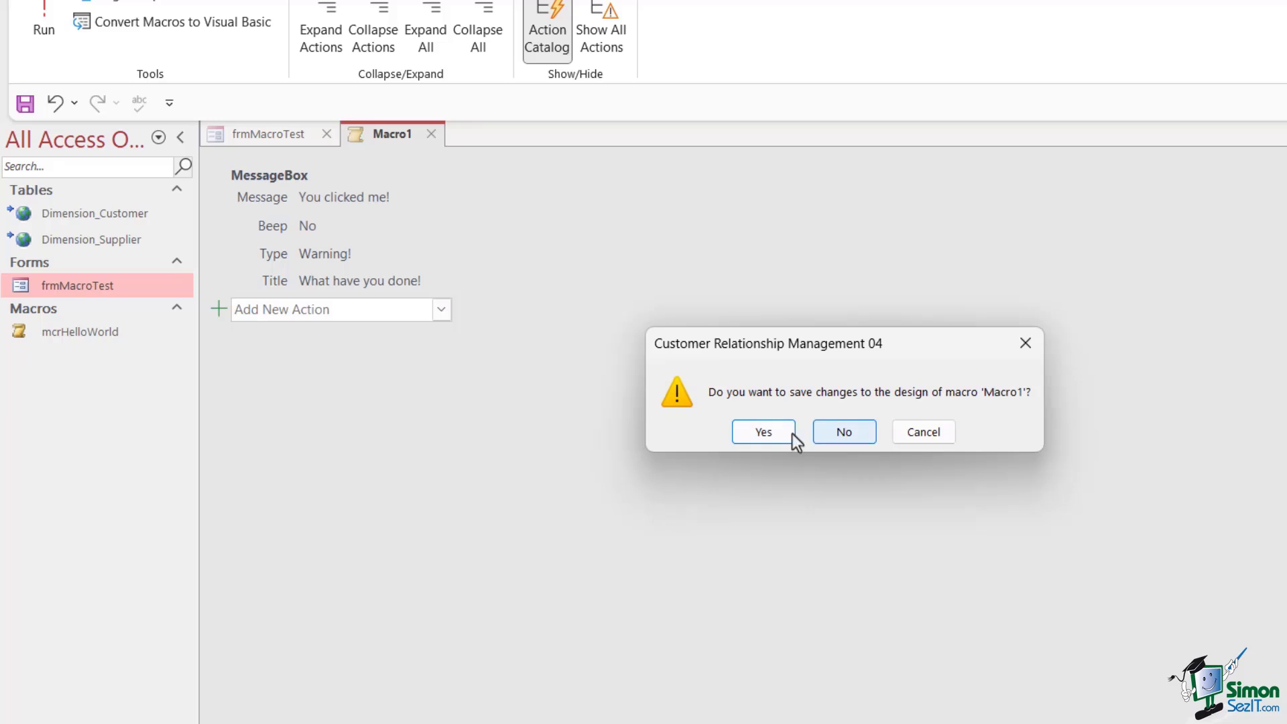
# Save the new macro under the name mcrYouClickedMe
pyautogui.click(759, 436)
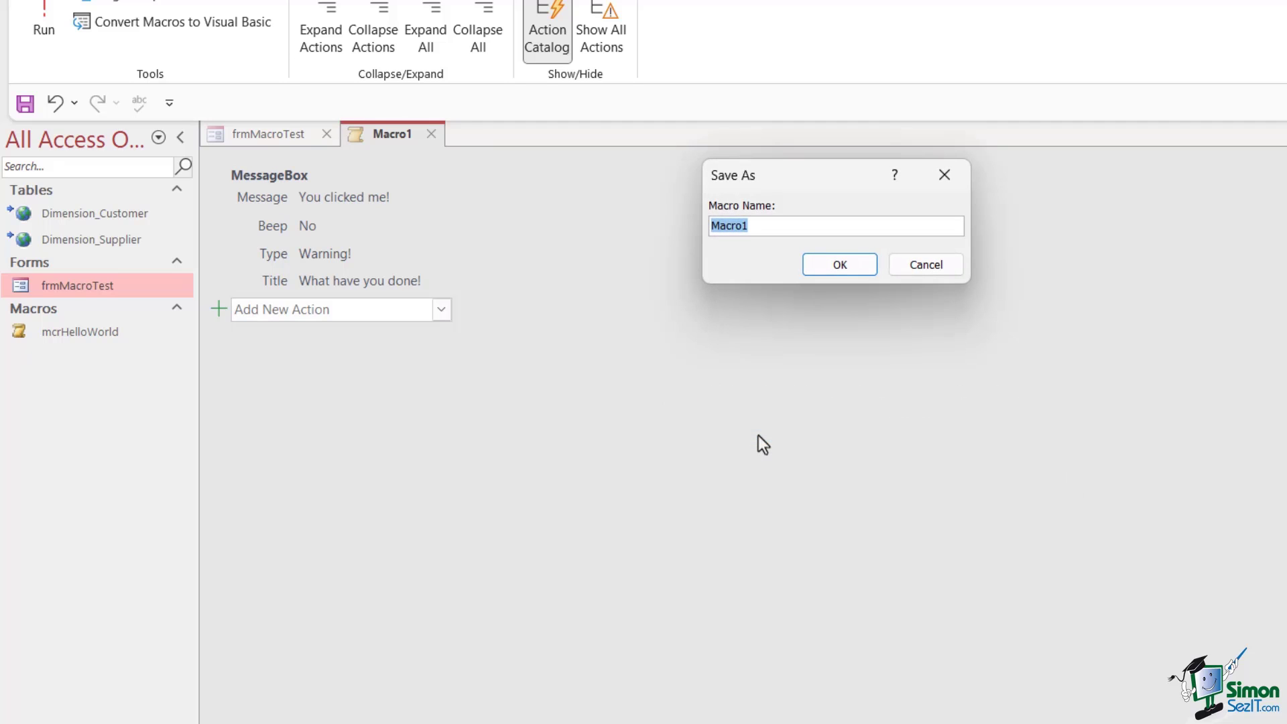
pyautogui.write('mcrYouClickedMe')
pyautogui.click(848, 265)
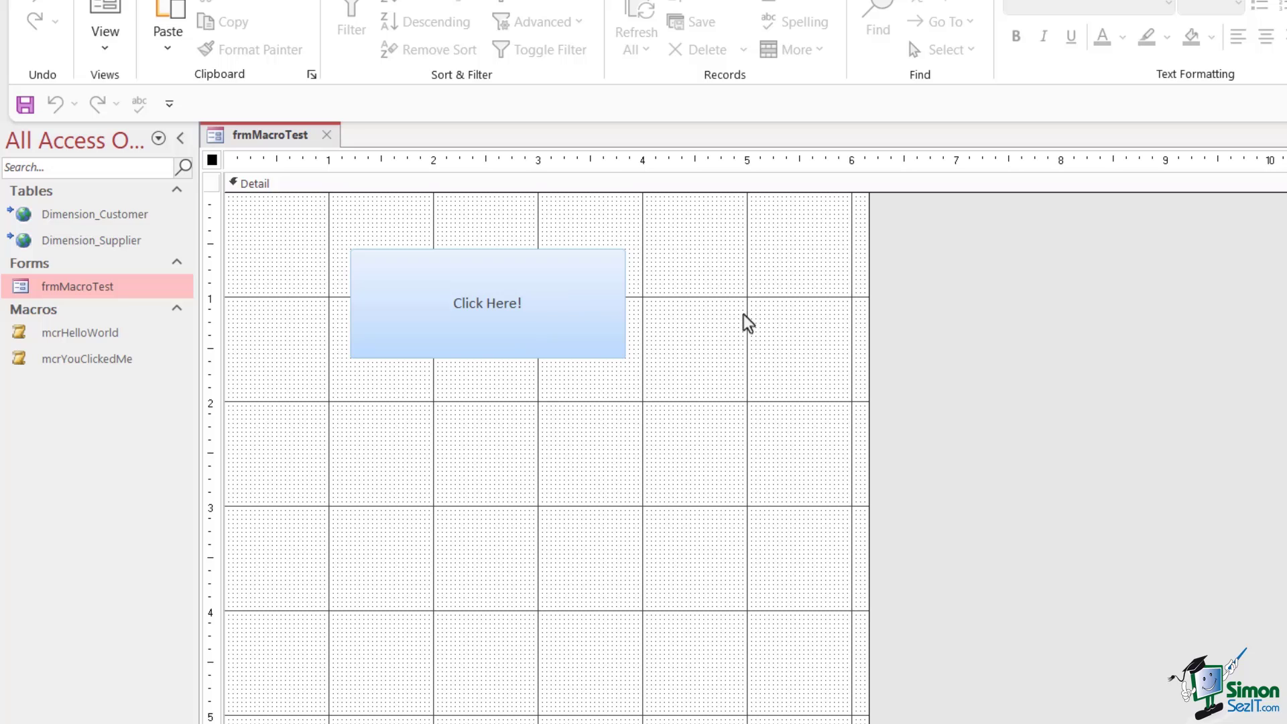
# Select the Click Here! button and show its Event properties in the Property Sheet
pyautogui.click(566, 272)
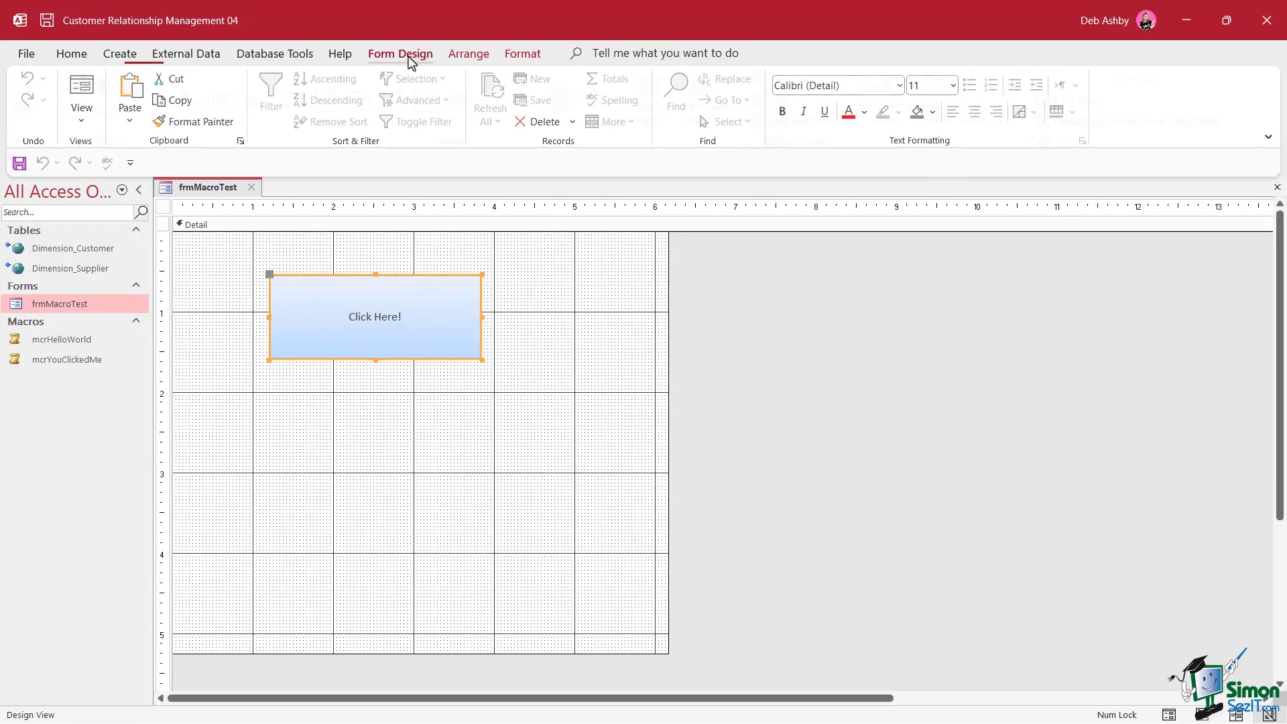
pyautogui.click(411, 55)
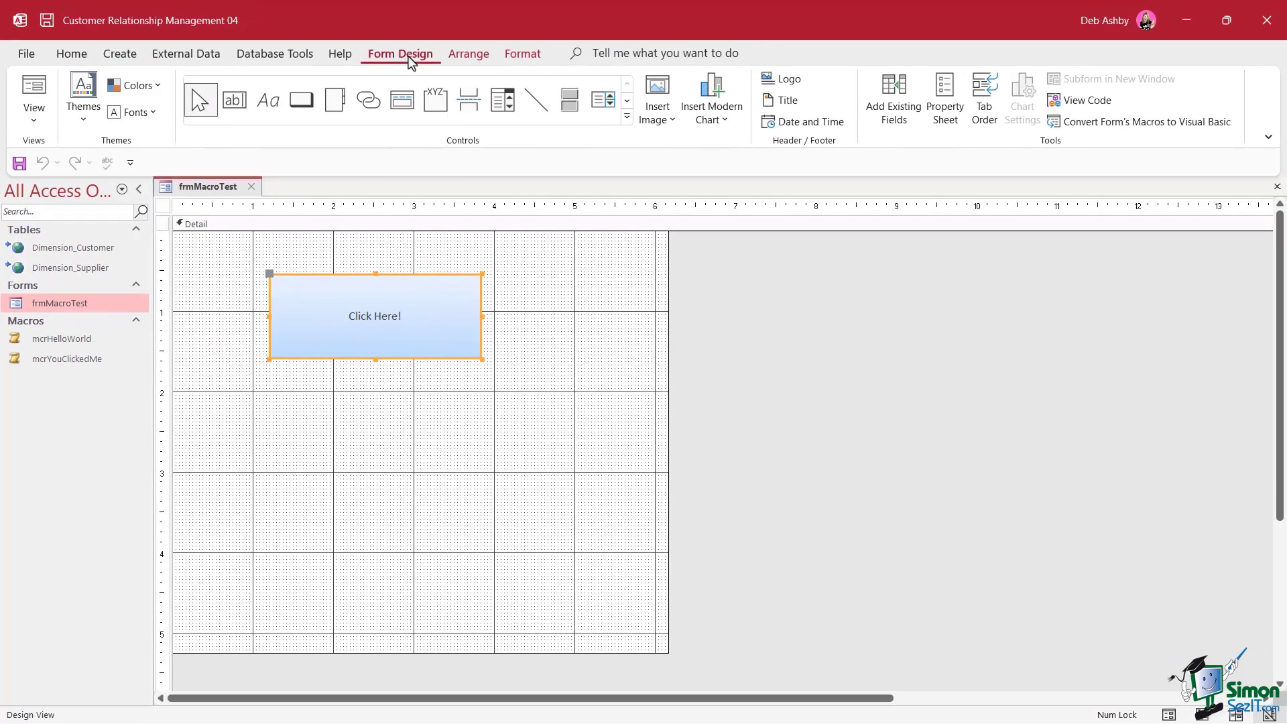
pyautogui.click(948, 101)
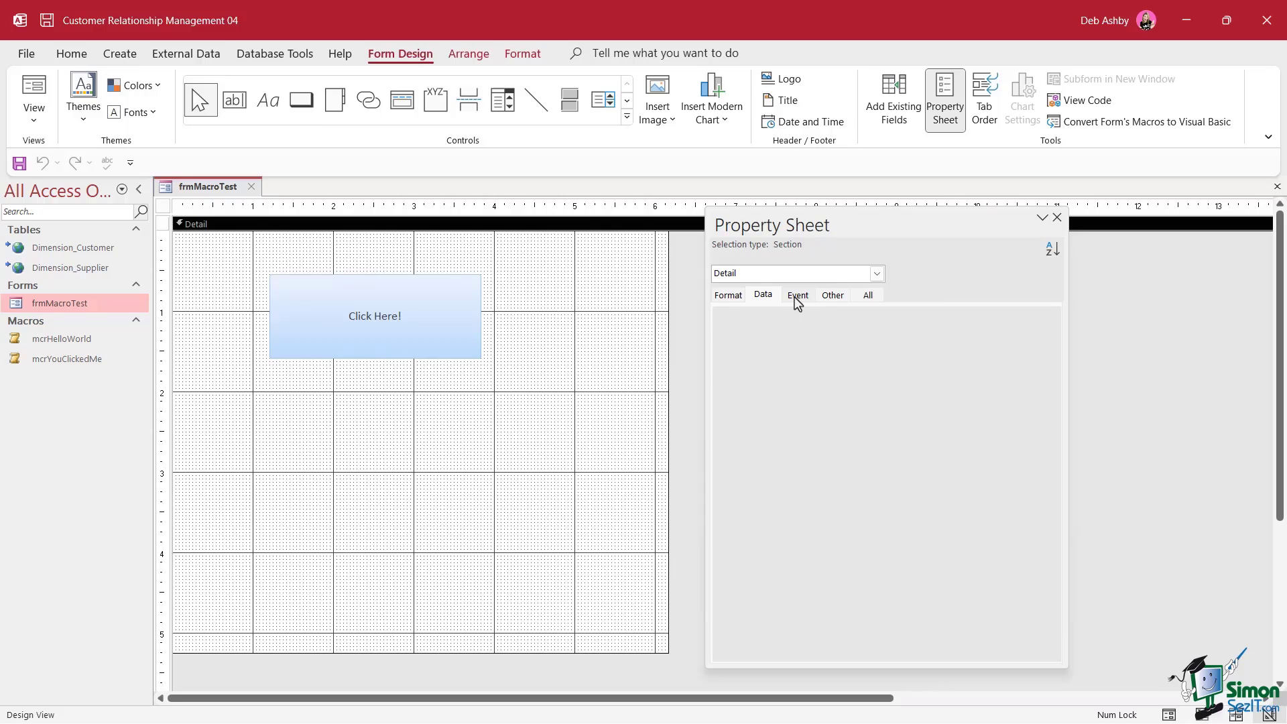
pyautogui.click(795, 296)
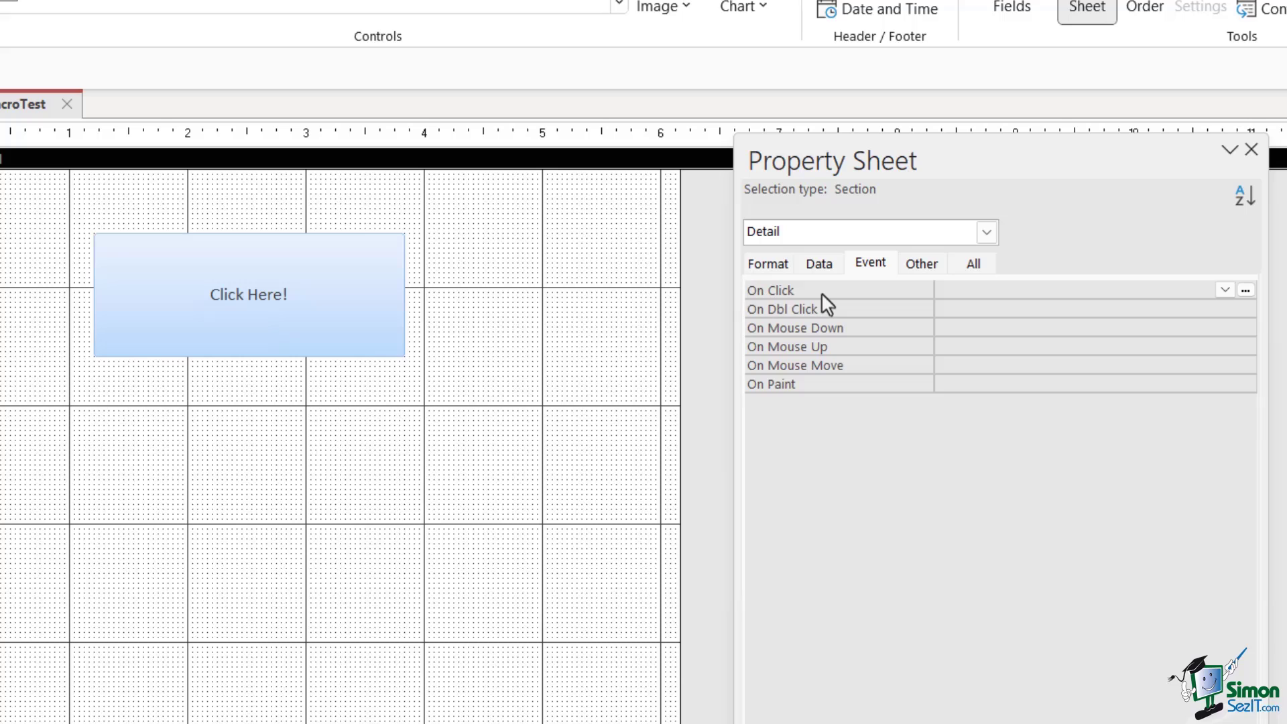
# Open the Macro Builder for the On Click event, then close the empty macro
pyautogui.click(1247, 291)
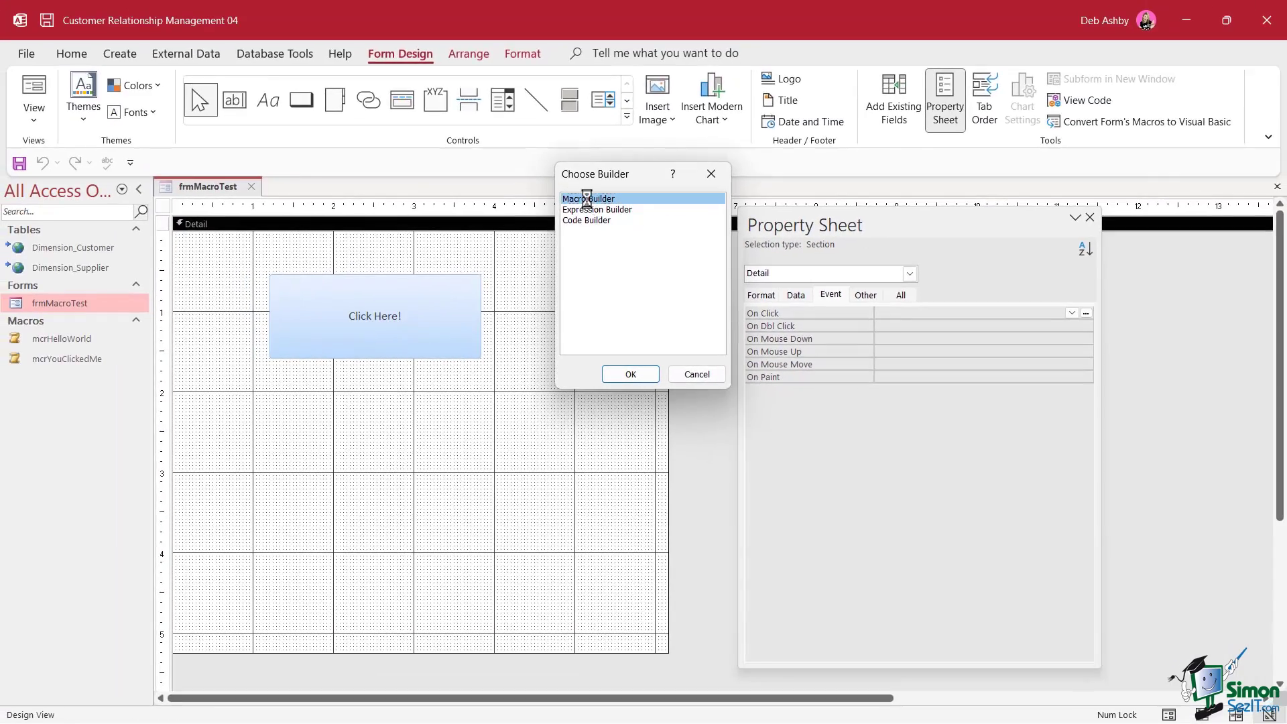
pyautogui.doubleClick(562, 121)
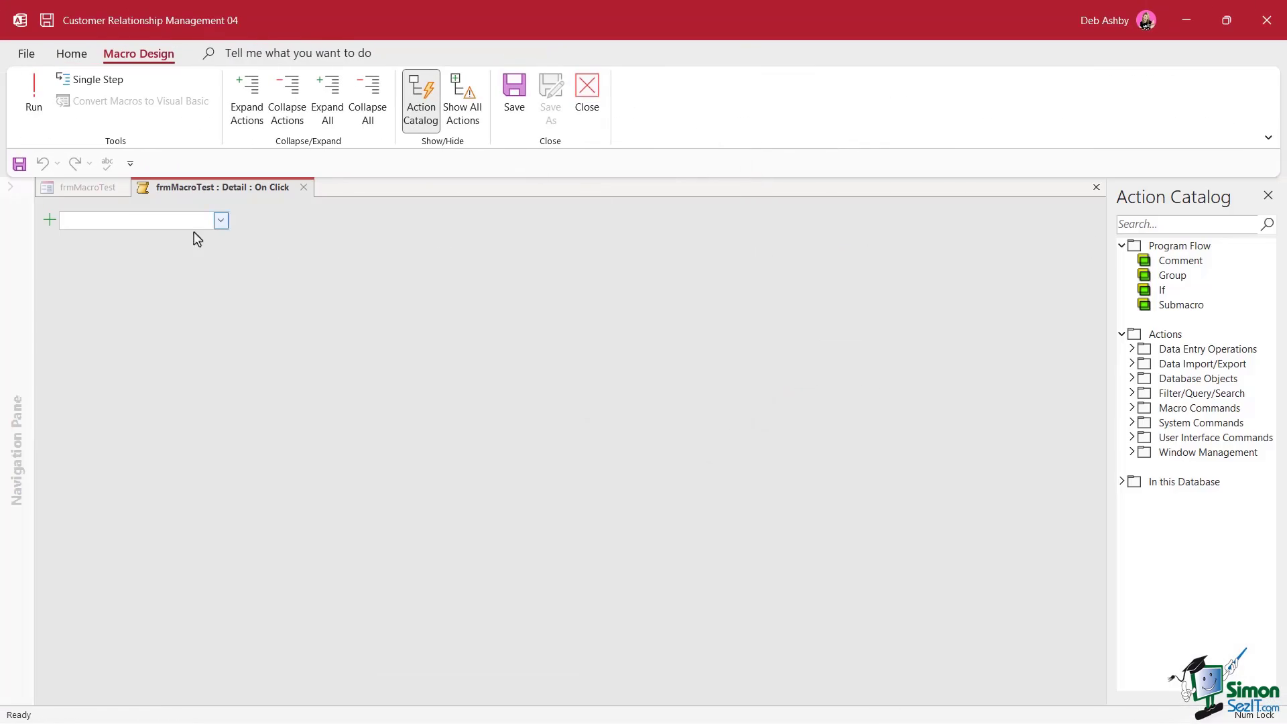
pyautogui.click(304, 188)
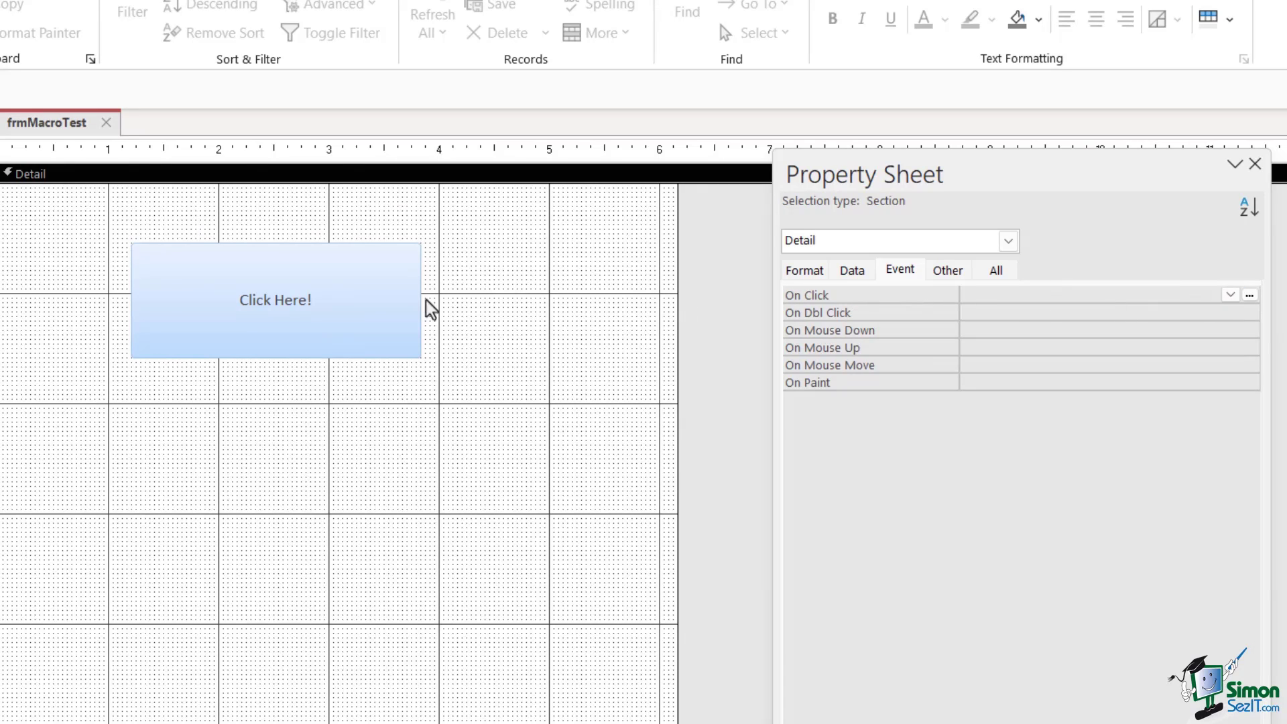
# Set the Click Here! button's On Click event to mcrYouClickedMe
pyautogui.click(360, 293)
pyautogui.click(913, 270)
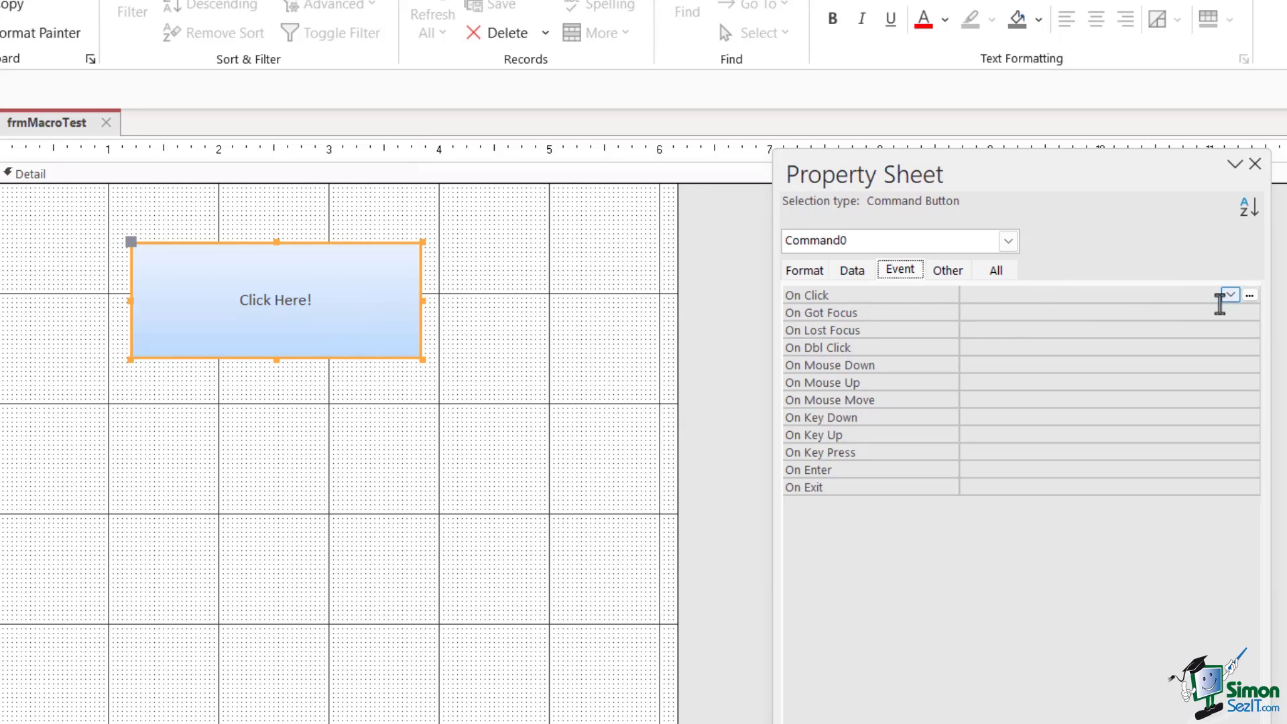
pyautogui.click(1230, 296)
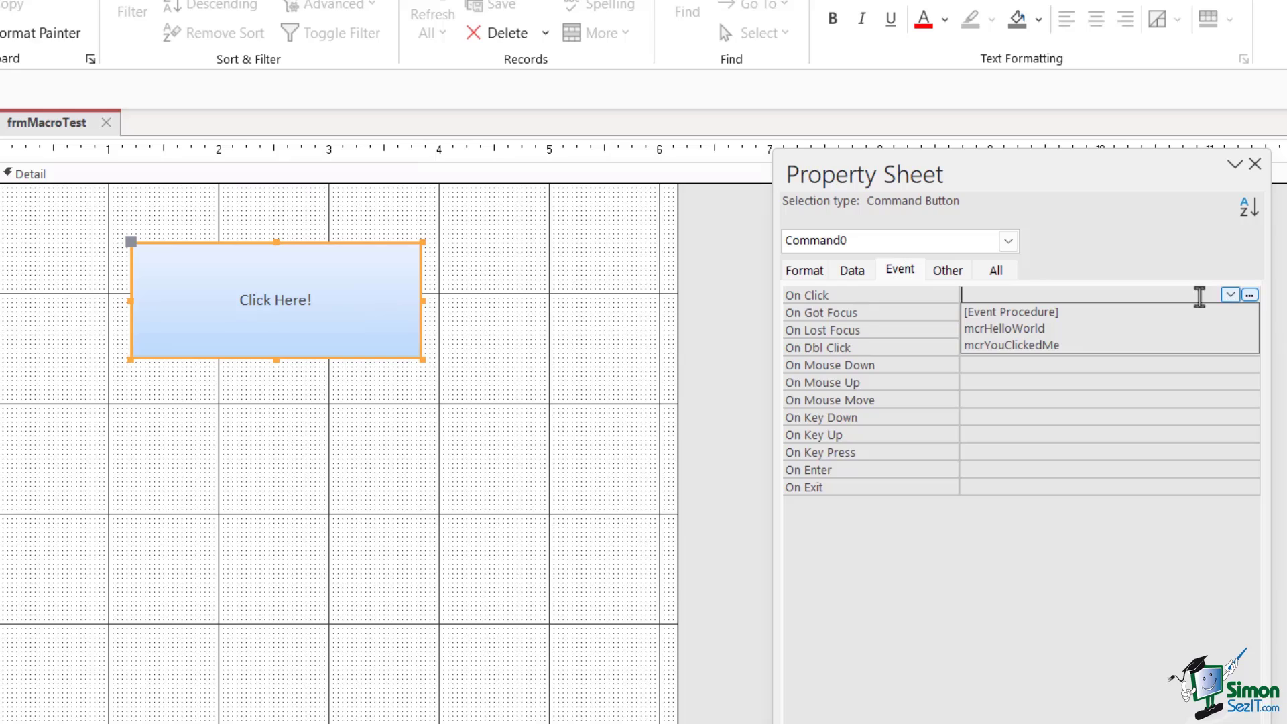
pyautogui.click(1060, 346)
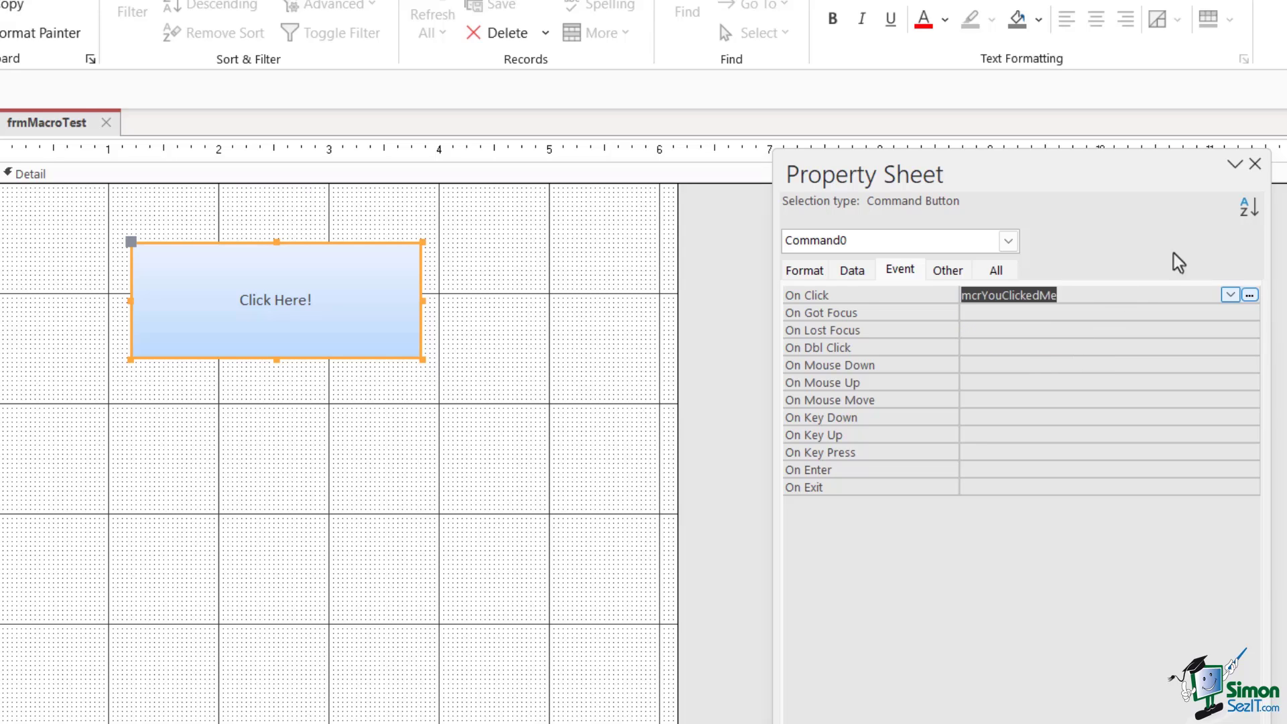
# Save and close frmMacroTest, then open it and click Click Here! to test the message
pyautogui.click(1257, 164)
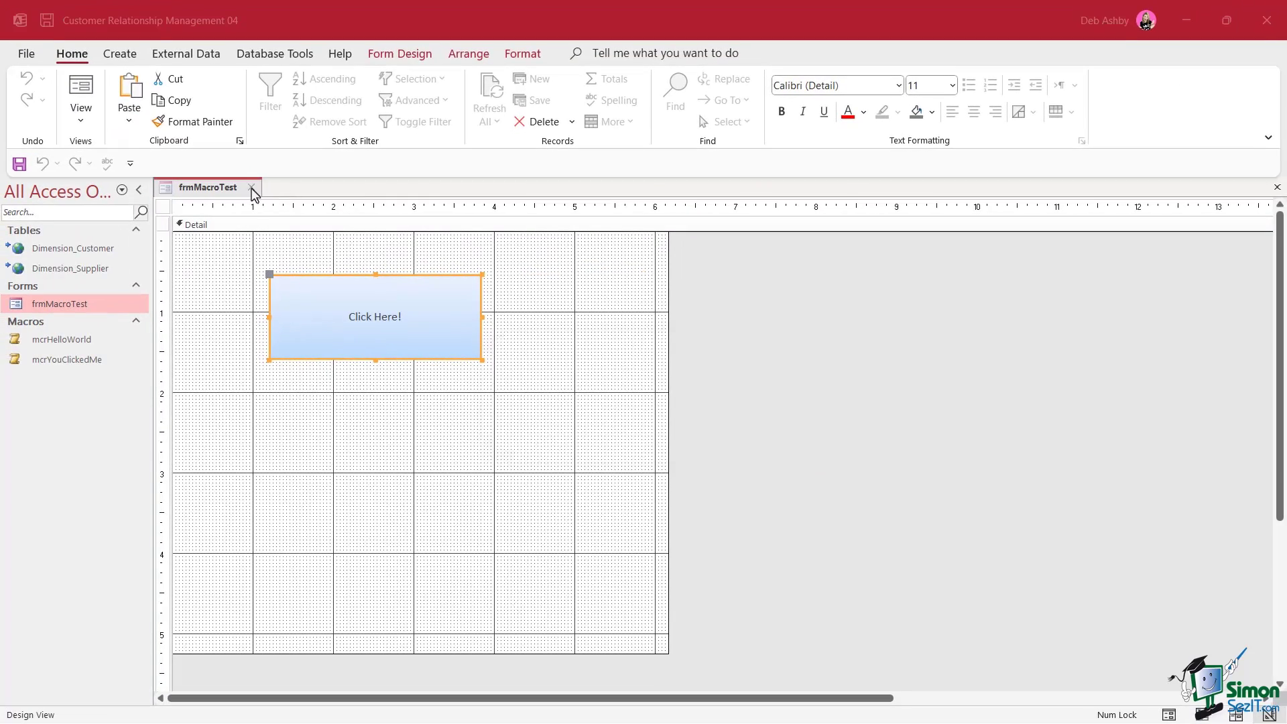
pyautogui.click(252, 190)
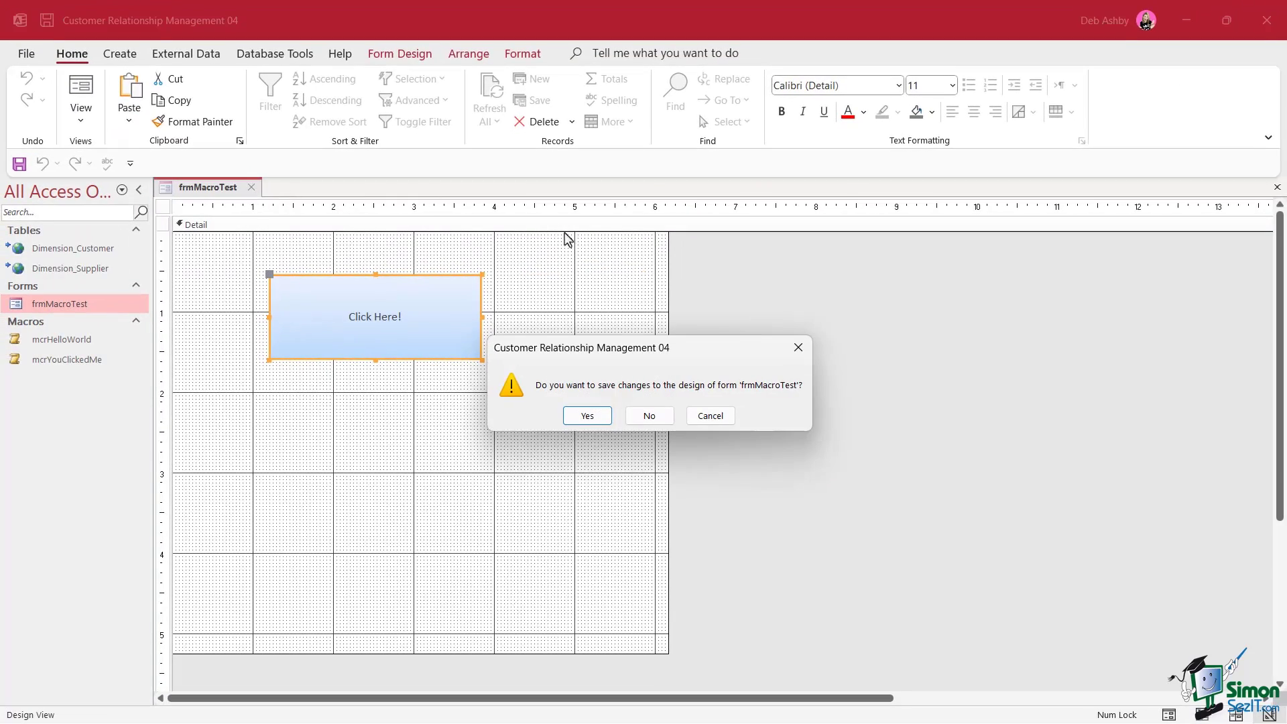
pyautogui.click(590, 416)
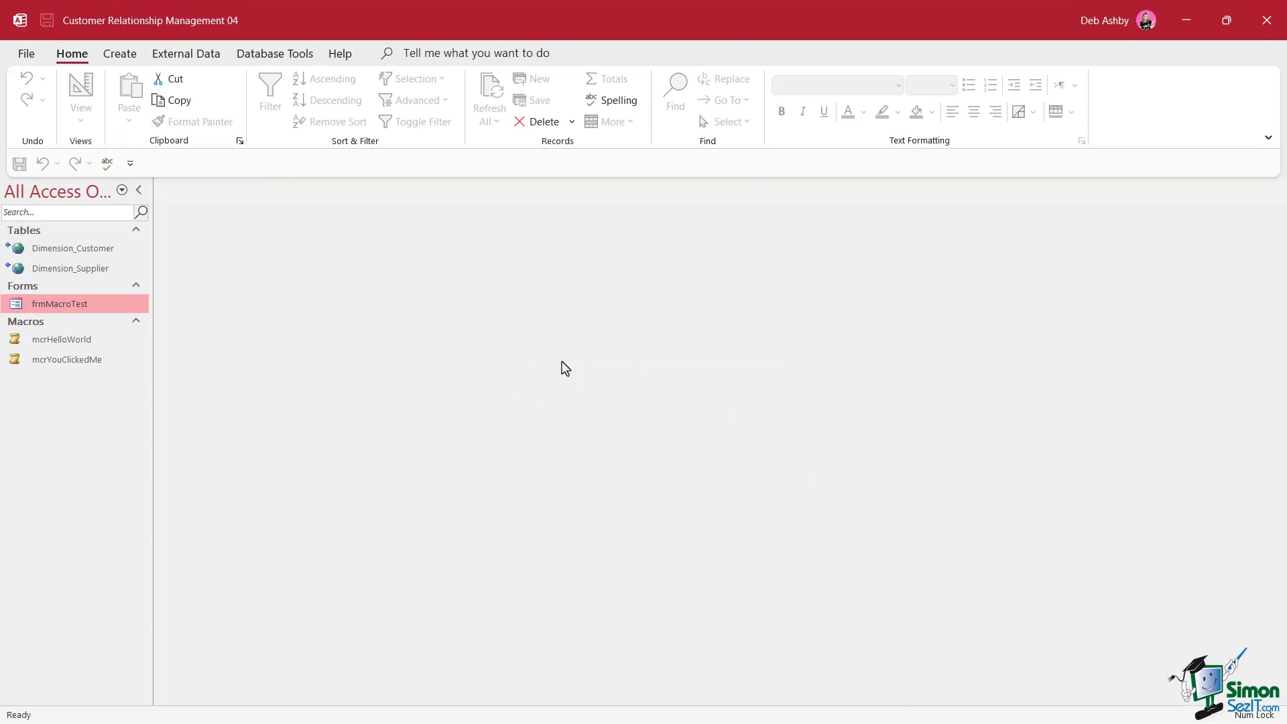
pyautogui.doubleClick(64, 306)
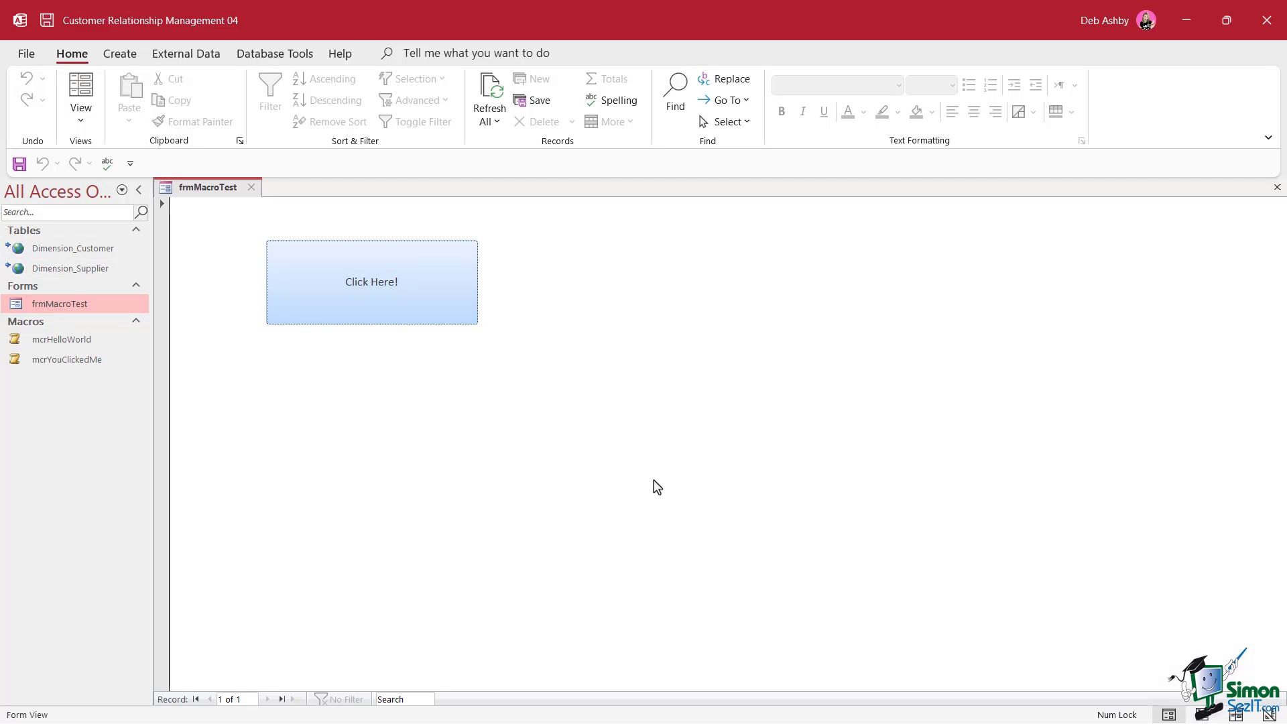
pyautogui.click(388, 293)
# Return frmMacroTest to Design View and remove mcrYouClickedMe from the button's On Click event
pyautogui.rightClick(205, 174)
pyautogui.click(254, 324)
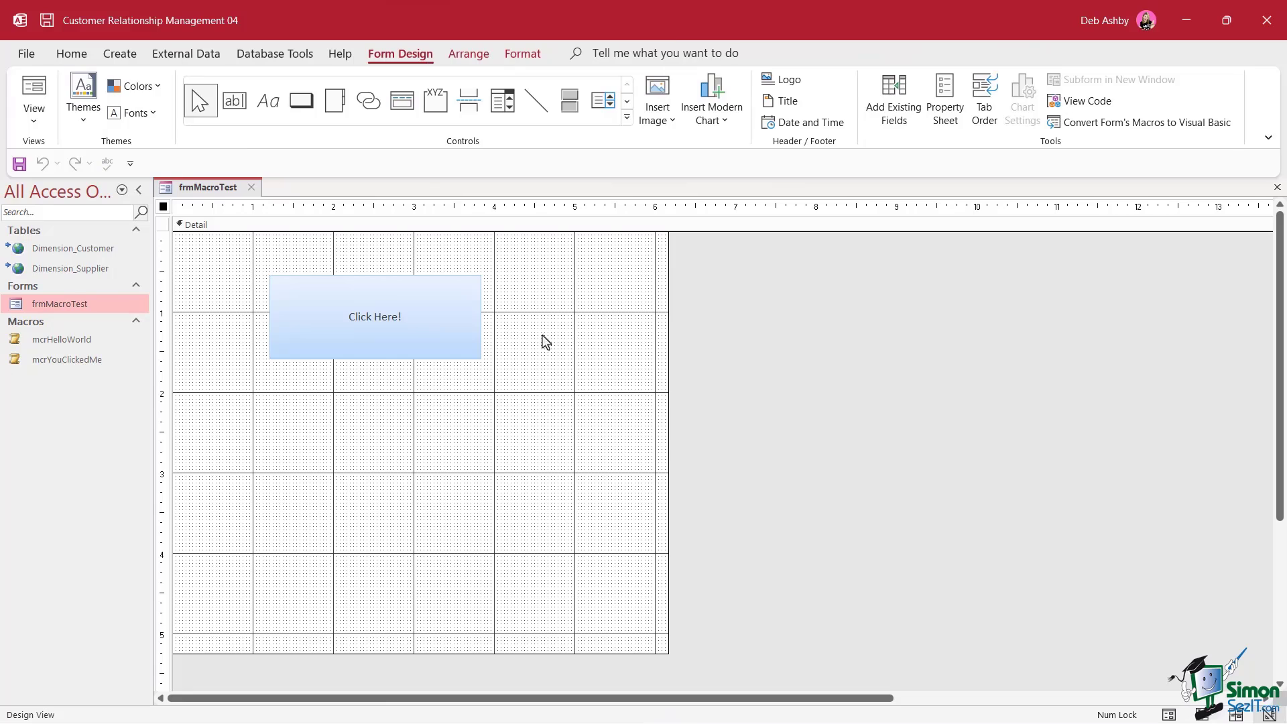
pyautogui.click(456, 305)
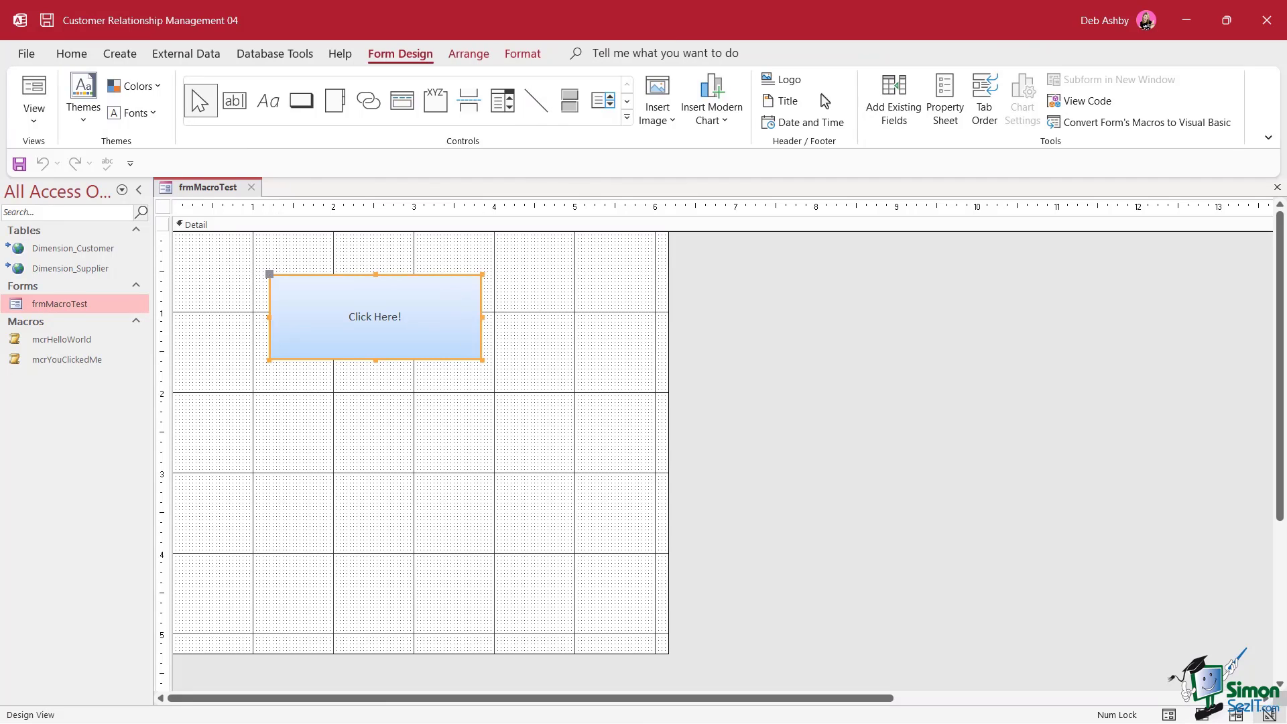
pyautogui.click(955, 82)
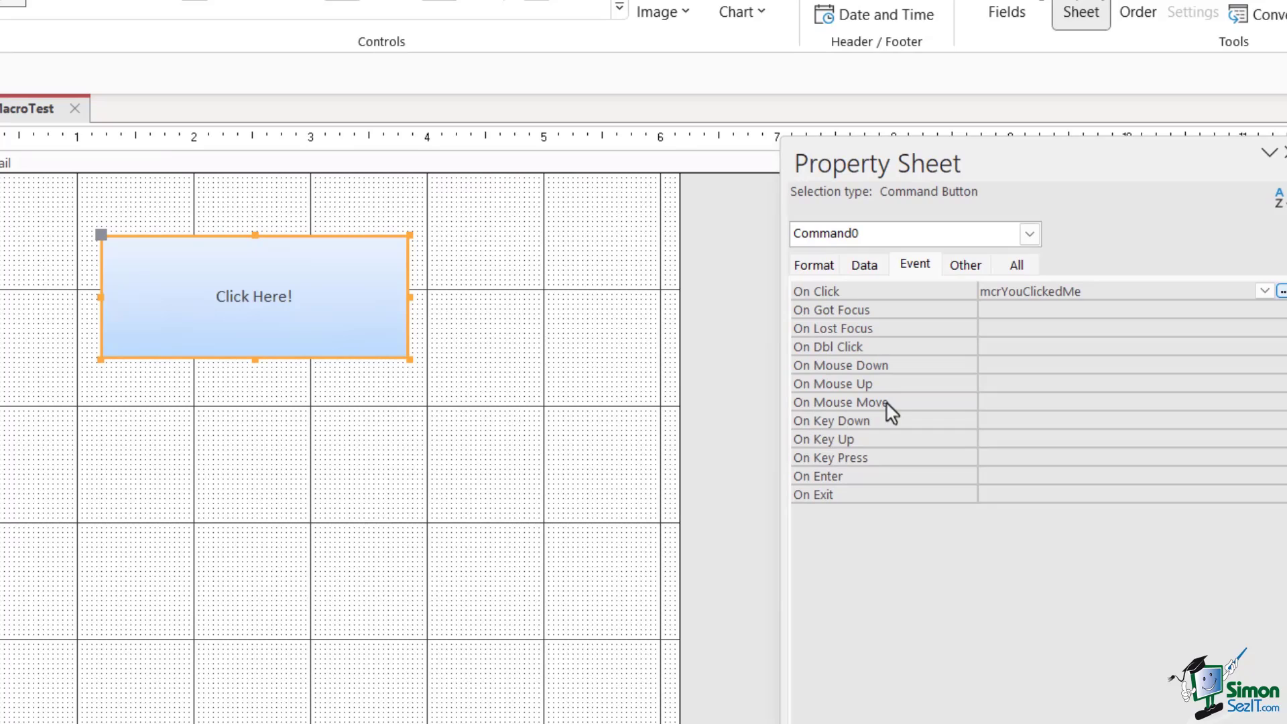
pyautogui.moveTo(1080, 292); pyautogui.dragTo(944, 283)
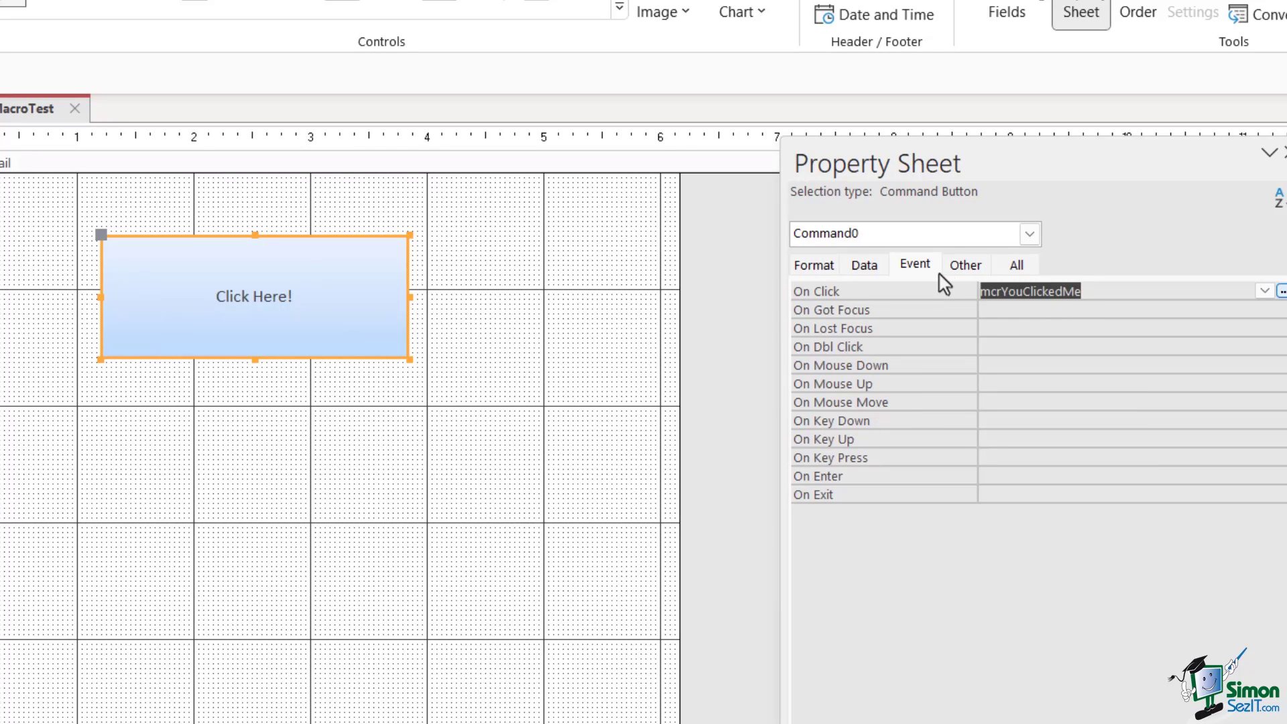
pyautogui.press('Delete')
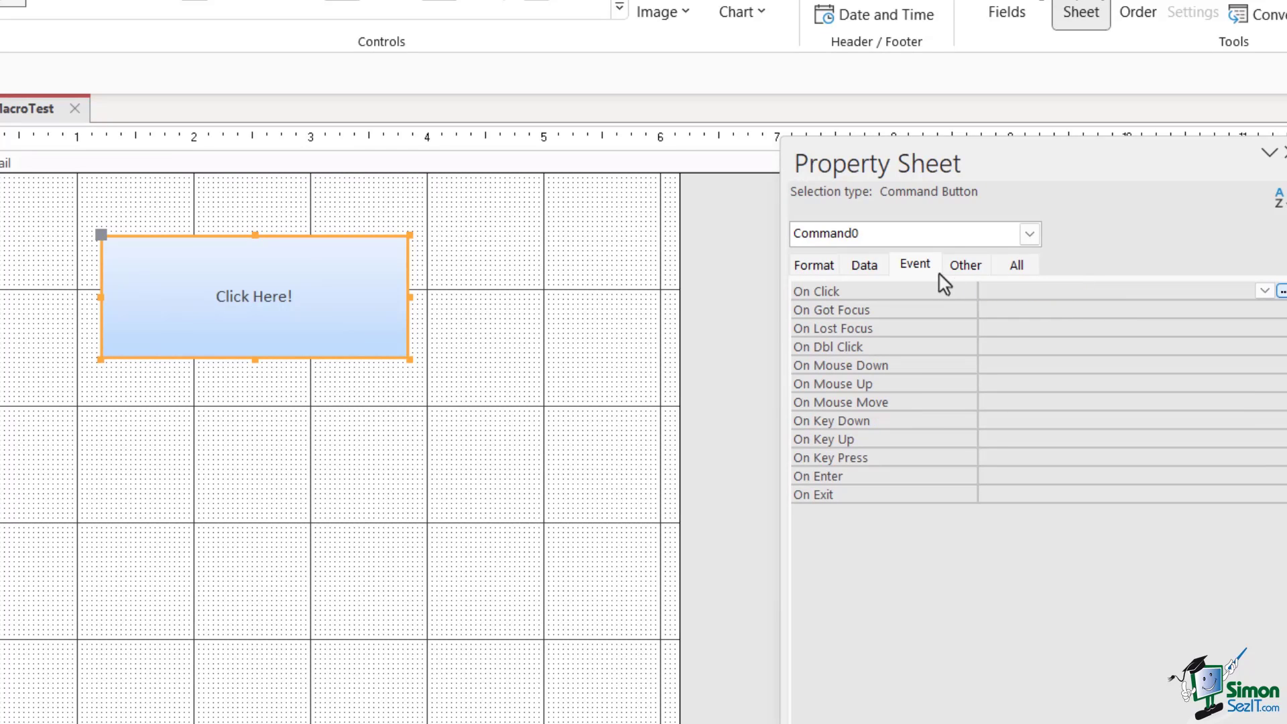
# Assign mcrYouClickedMe to the button's On Mouse Move event and save the form
pyautogui.click(1009, 402)
pyautogui.click(1265, 401)
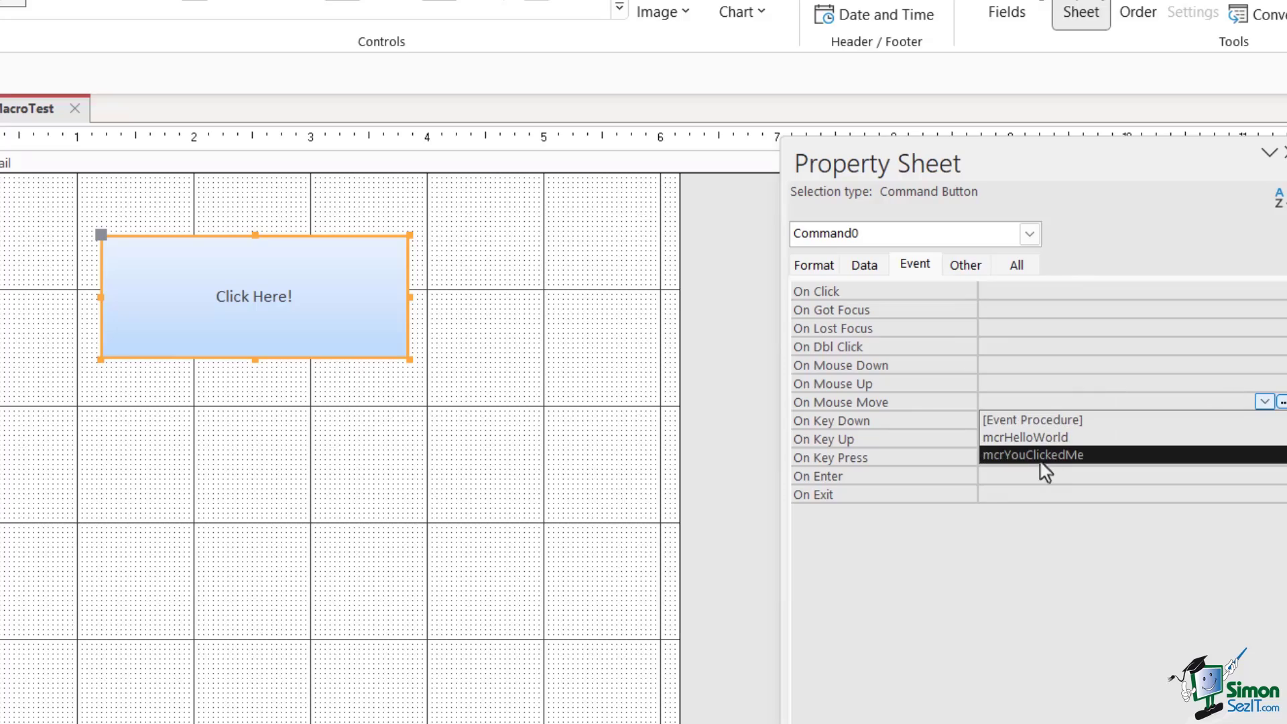
pyautogui.click(1020, 457)
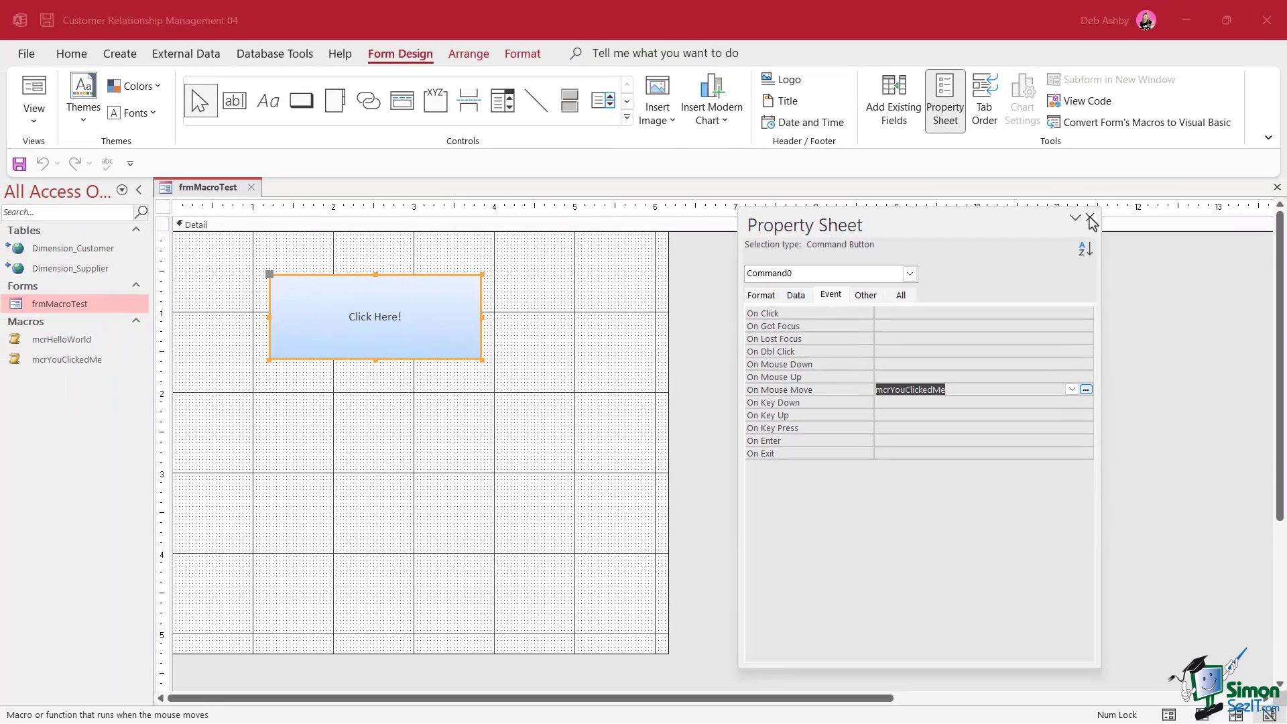
pyautogui.click(1284, 153)
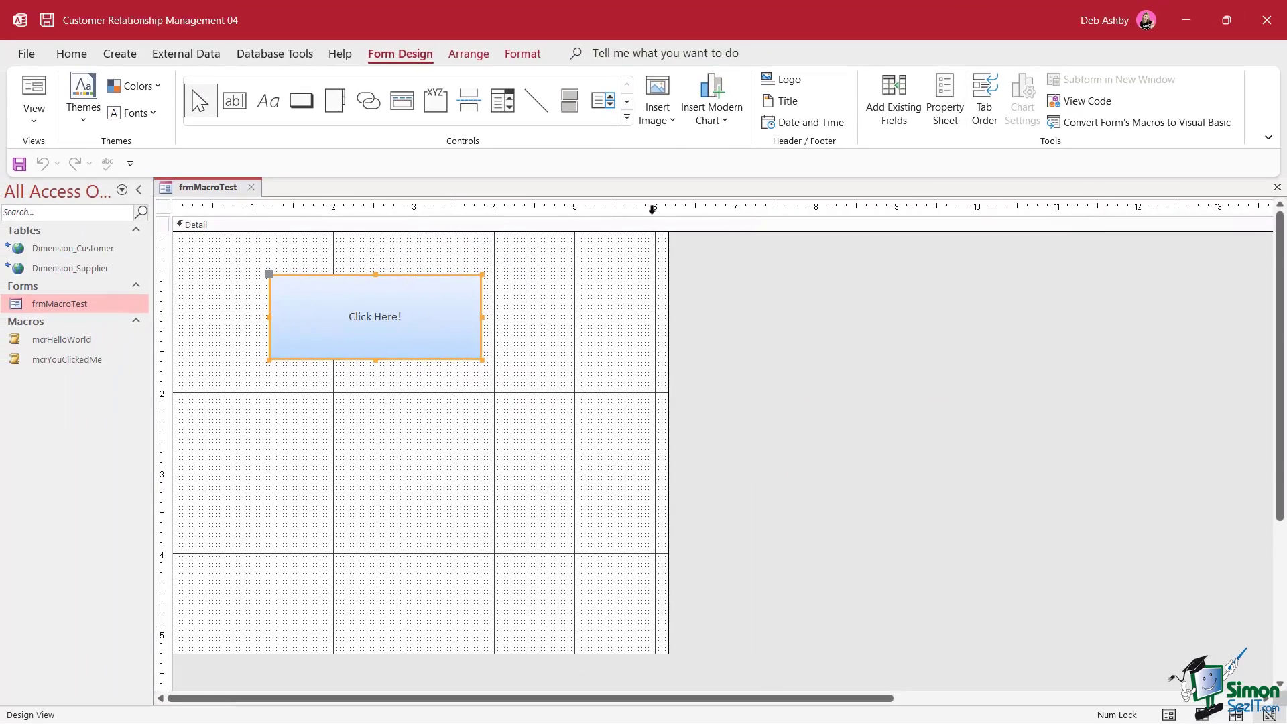
pyautogui.click(251, 187)
pyautogui.click(589, 415)
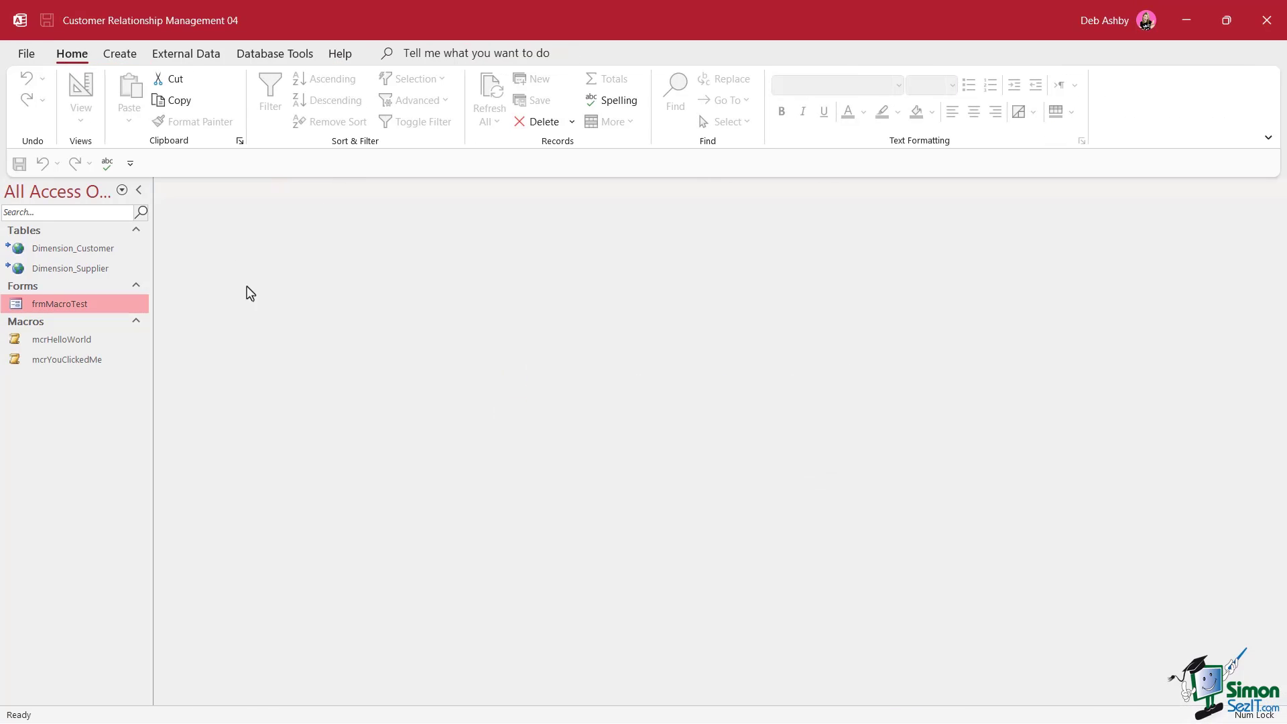
# Open frmMacroTest, trigger the warning over the button, and dismiss 'You clicked me!'
pyautogui.doubleClick(62, 305)
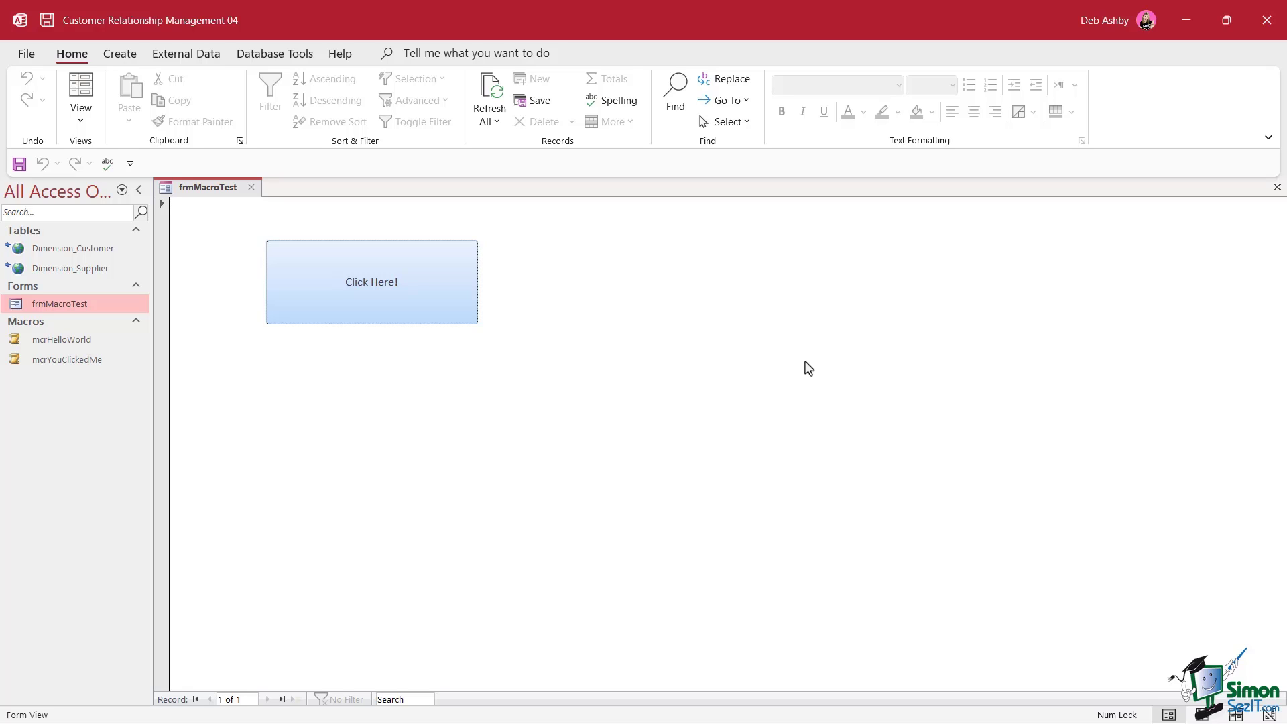
pyautogui.click(380, 300)
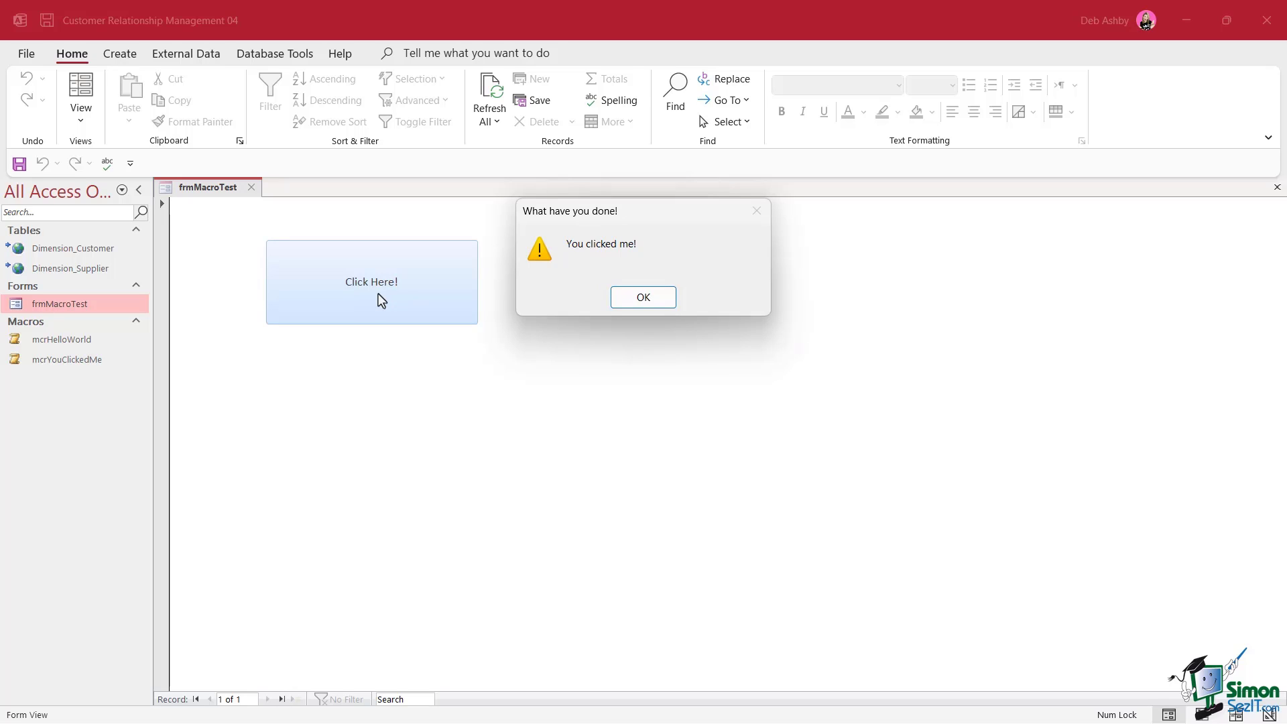
pyautogui.click(643, 303)
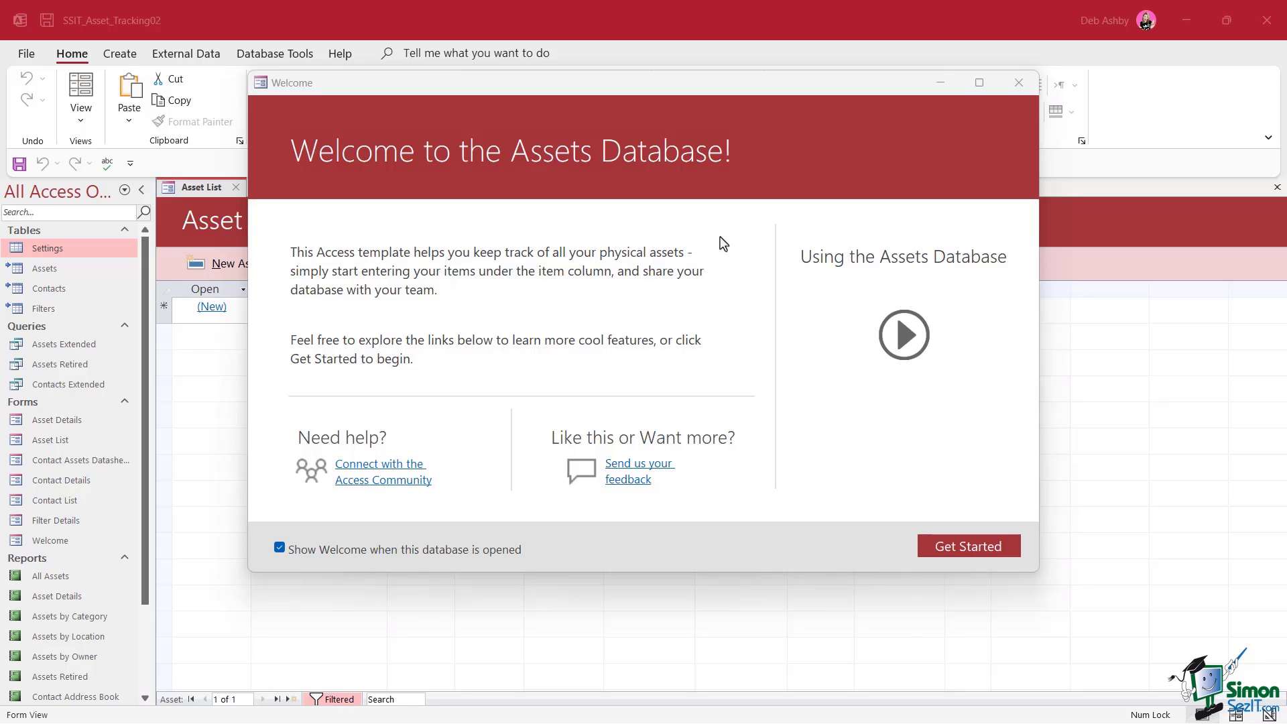
# Close the Welcome form, rerun AutoExec from the Macros list, and bring up AutoExec's context menu
pyautogui.moveTo(143, 267); pyautogui.dragTo(142, 384)
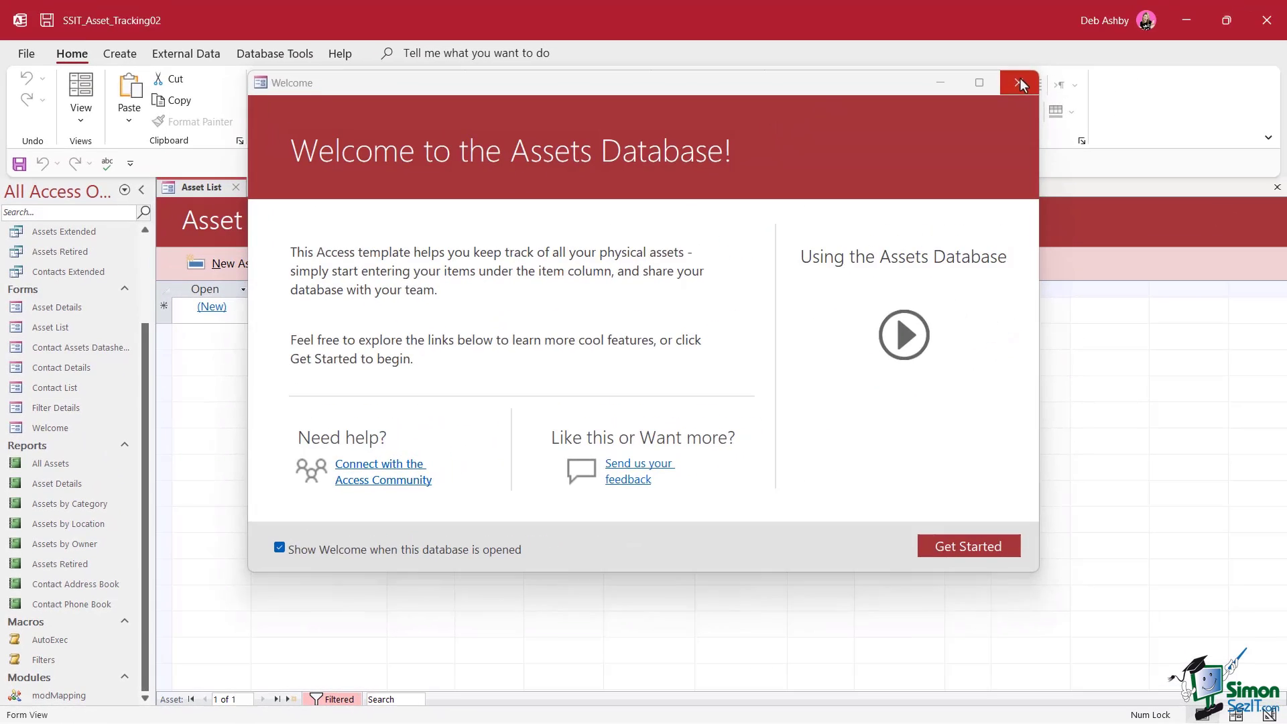
pyautogui.click(1021, 83)
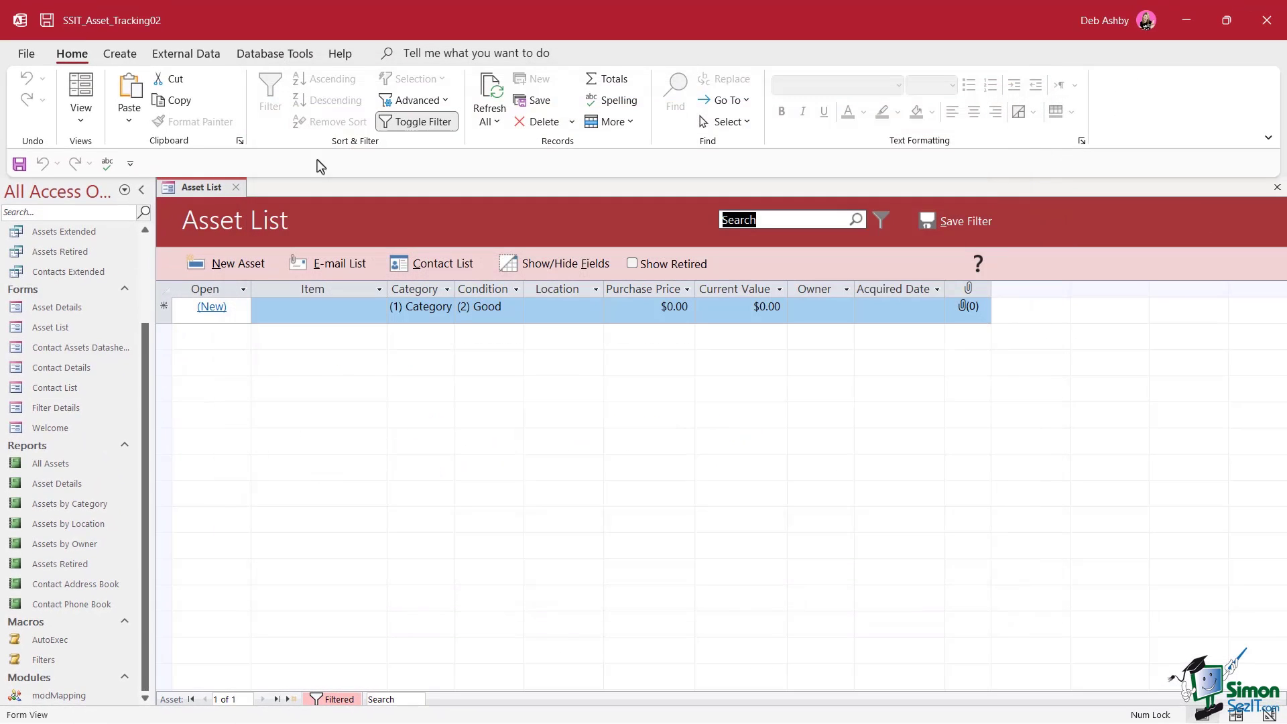
pyautogui.doubleClick(60, 643)
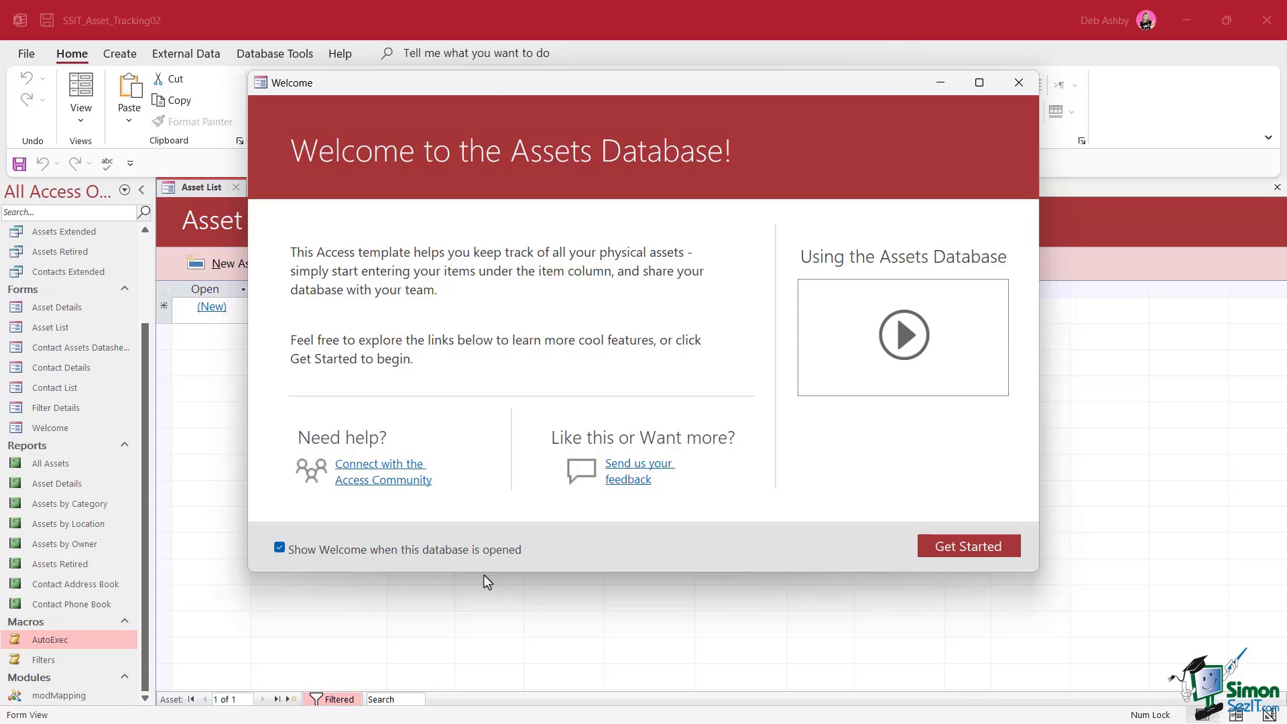
pyautogui.rightClick(54, 640)
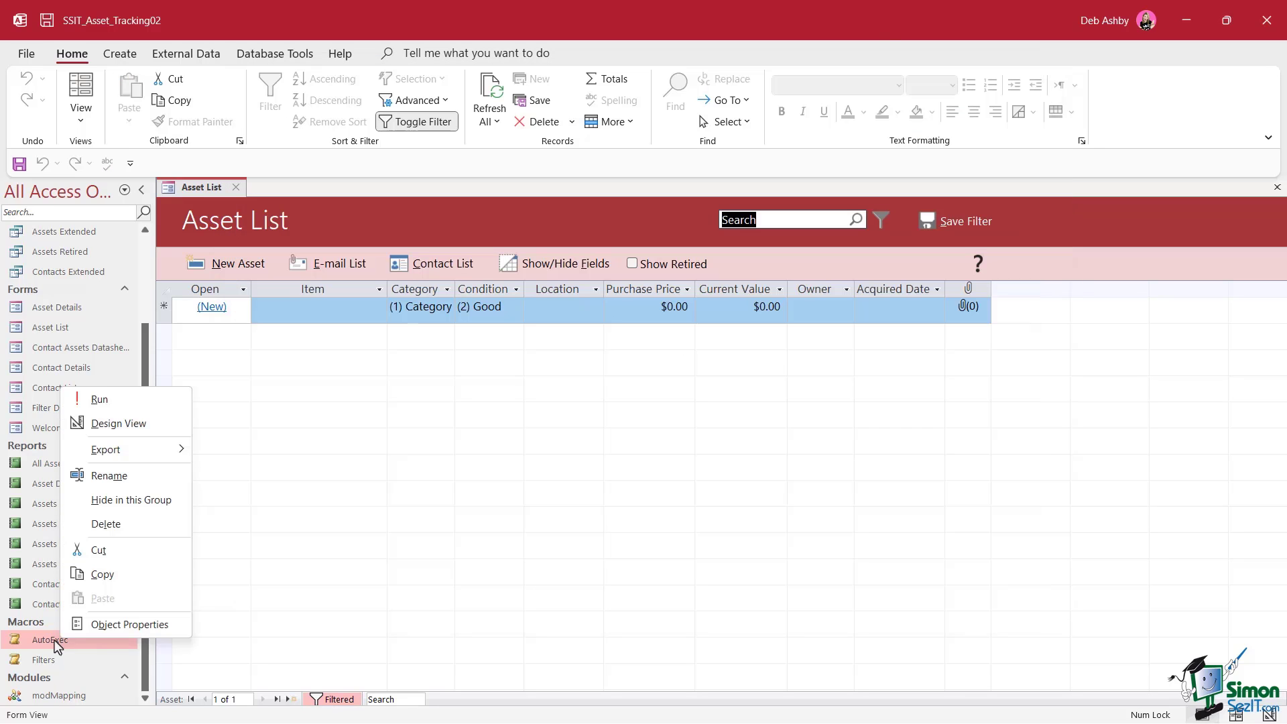
# Open AutoExec in Design View and select its Asset List OpenForm action
pyautogui.click(120, 423)
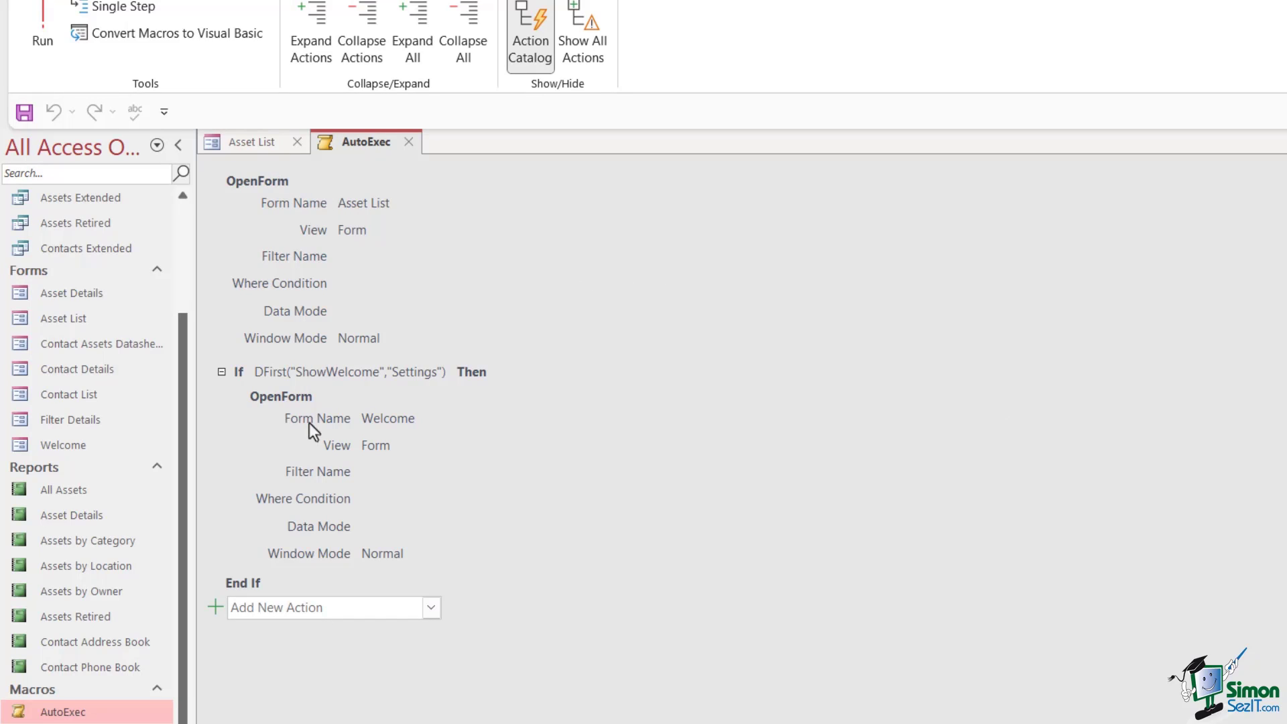
pyautogui.moveTo(602, 368)
pyautogui.click(476, 213)
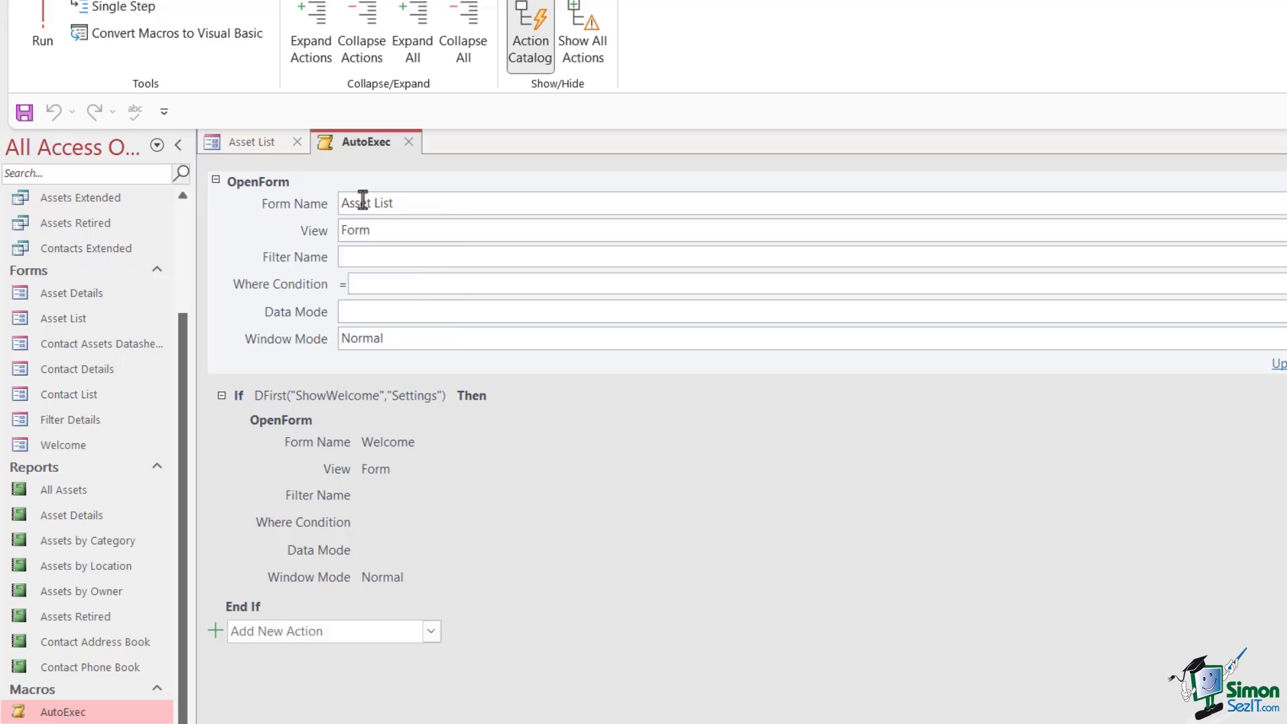
# Review the Asset List OpenForm arguments, including the Data Mode choices, without changing them
pyautogui.moveTo(385, 202)
pyautogui.moveTo(350, 201); pyautogui.dragTo(319, 197)
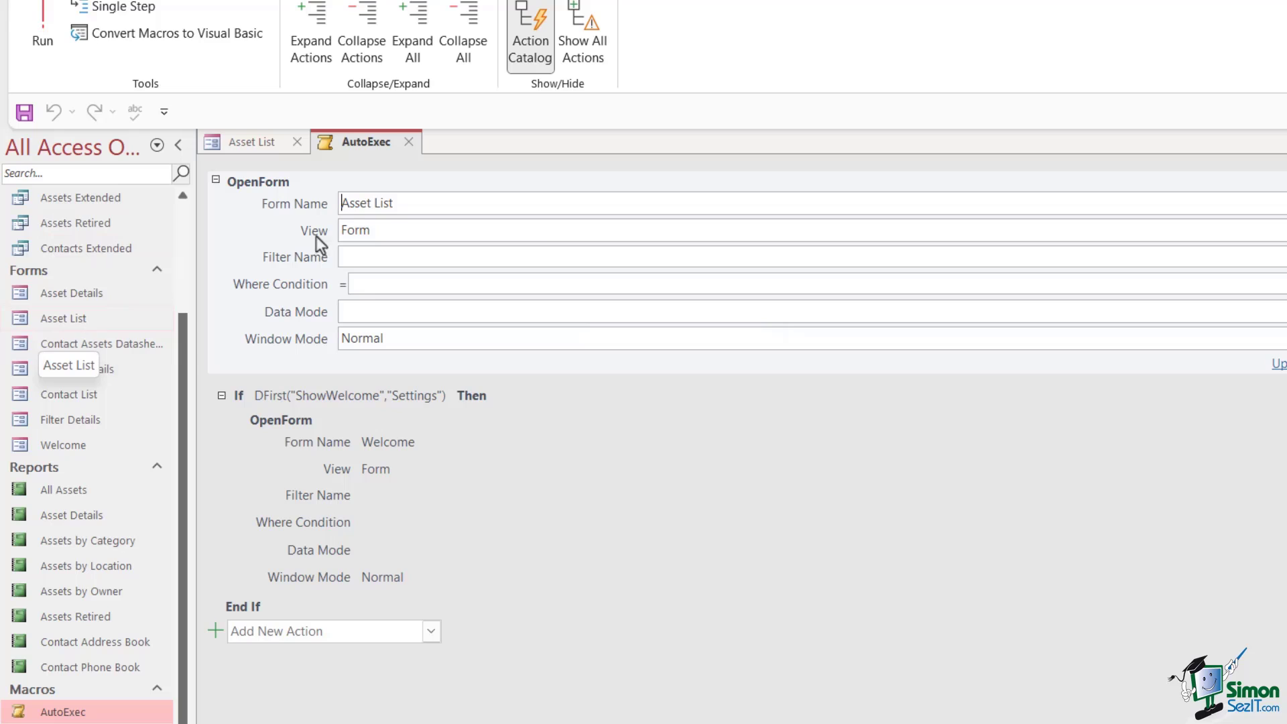
pyautogui.moveTo(385, 233); pyautogui.dragTo(302, 233)
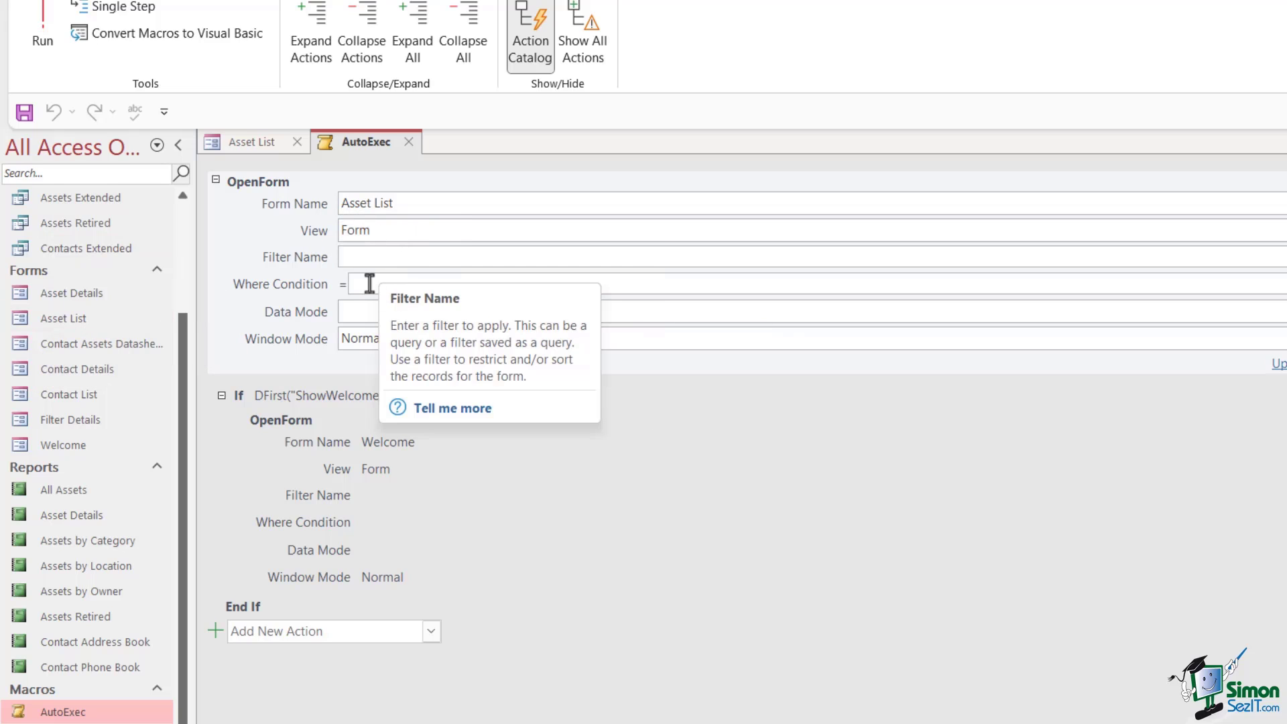
pyautogui.click(669, 313)
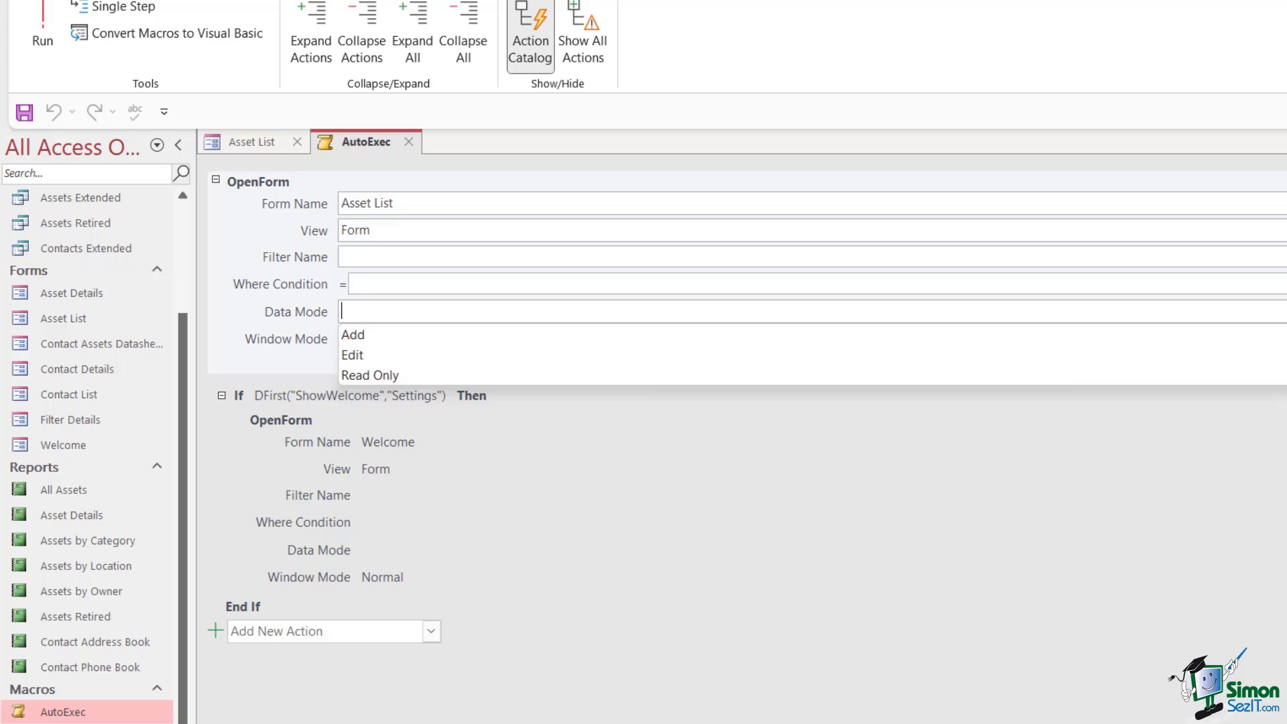
pyautogui.click(879, 201)
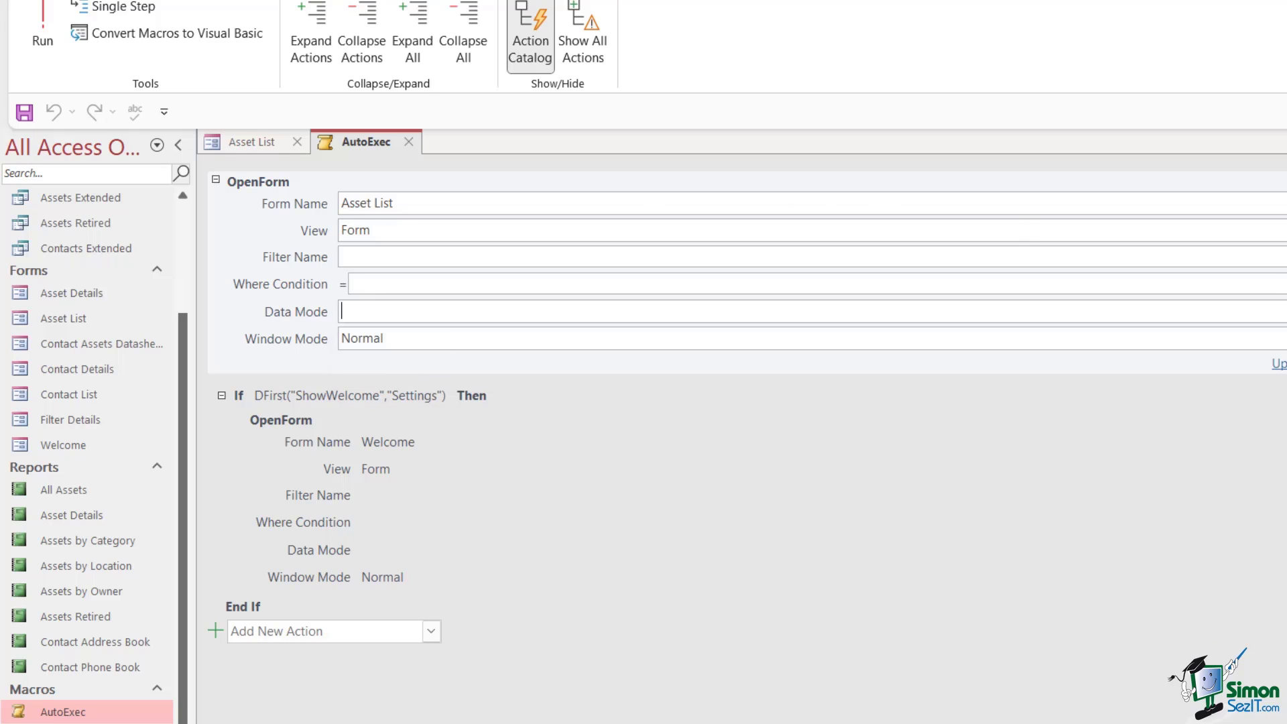
pyautogui.press('Tab')
# Select the Welcome OpenForm action inside the If DFirst("ShowWelcome","Settings") block
pyautogui.click(578, 463)
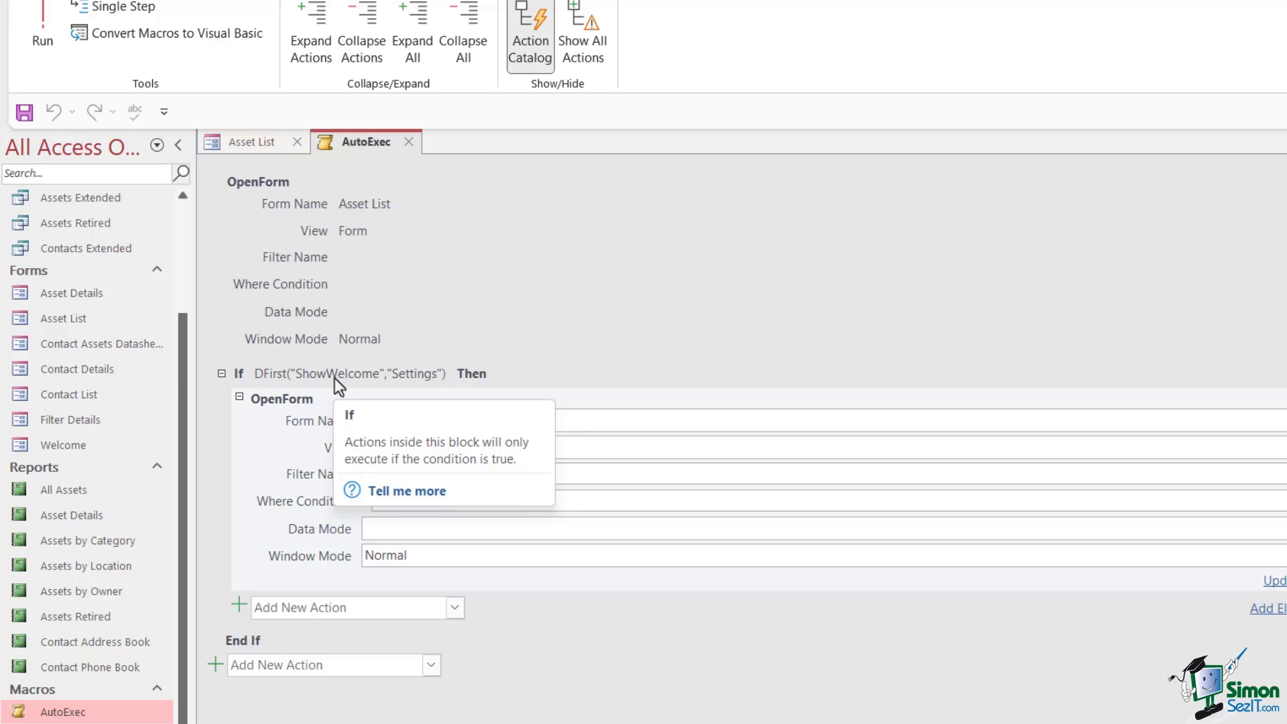
# Open the Settings table, confirm in Design View that ShowWelcome is Yes/No, then return to AutoExec
pyautogui.moveTo(179, 360); pyautogui.dragTo(187, 252)
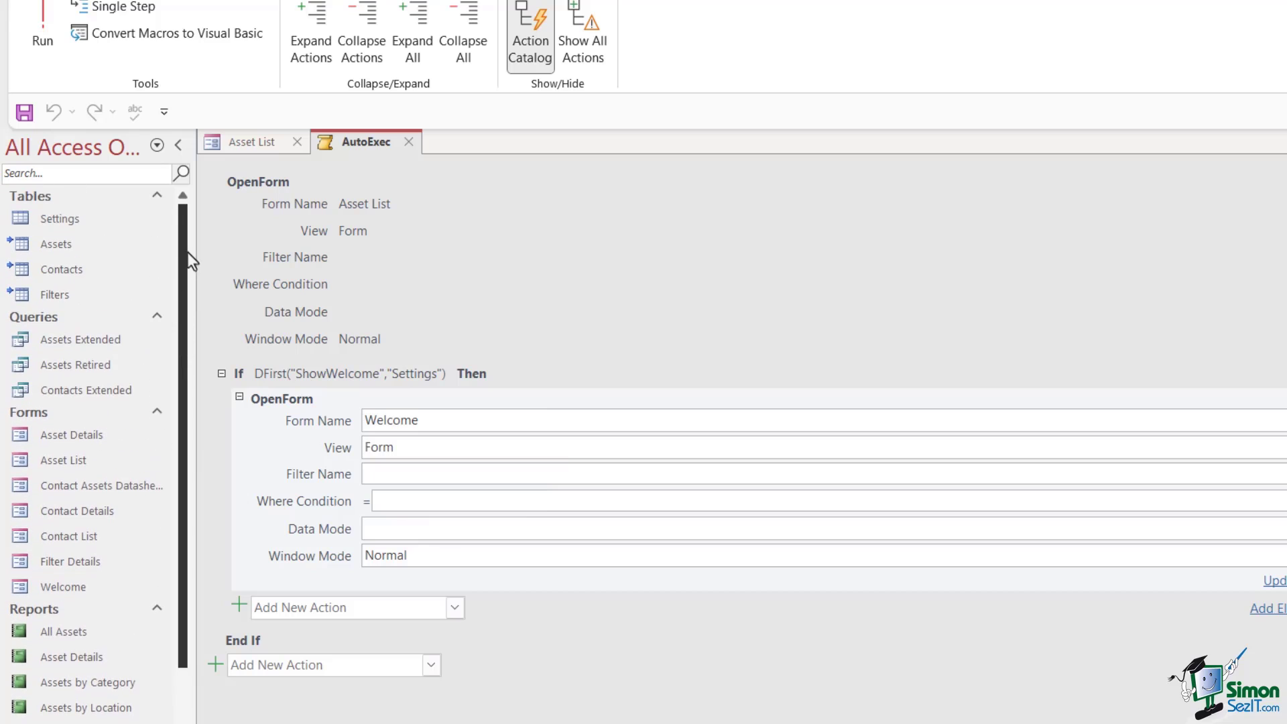
pyautogui.doubleClick(70, 225)
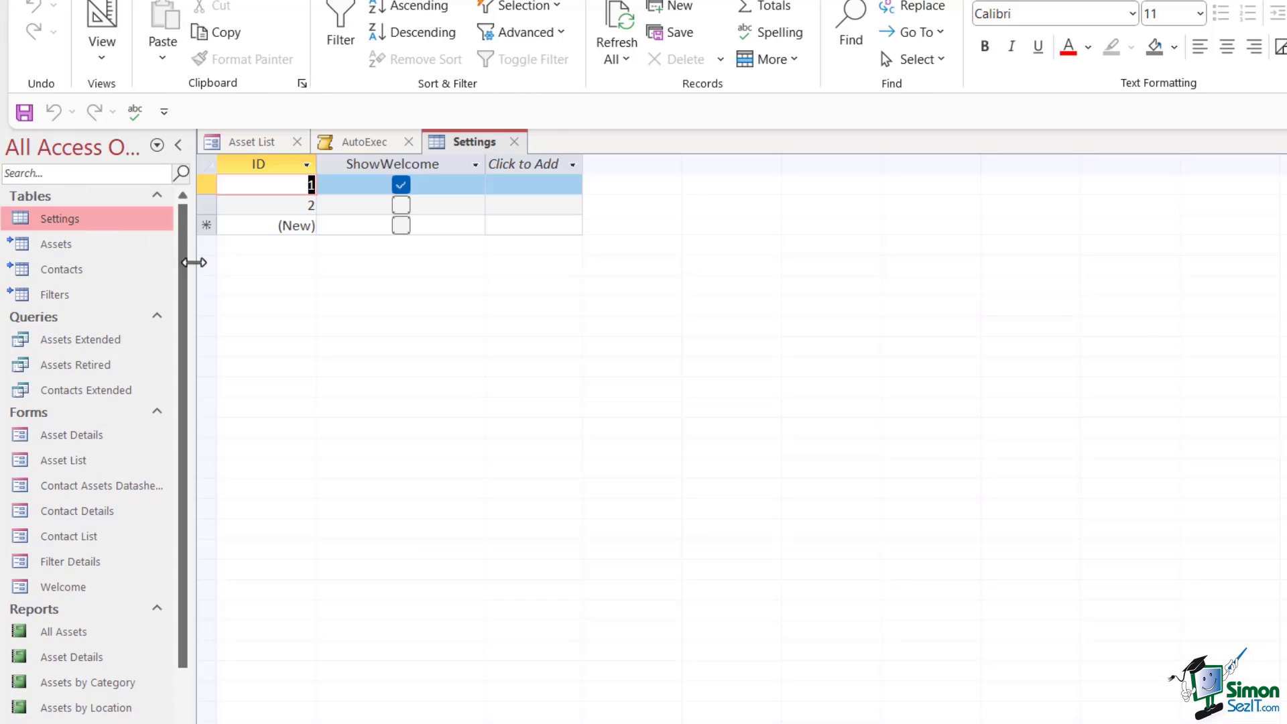
pyautogui.rightClick(464, 143)
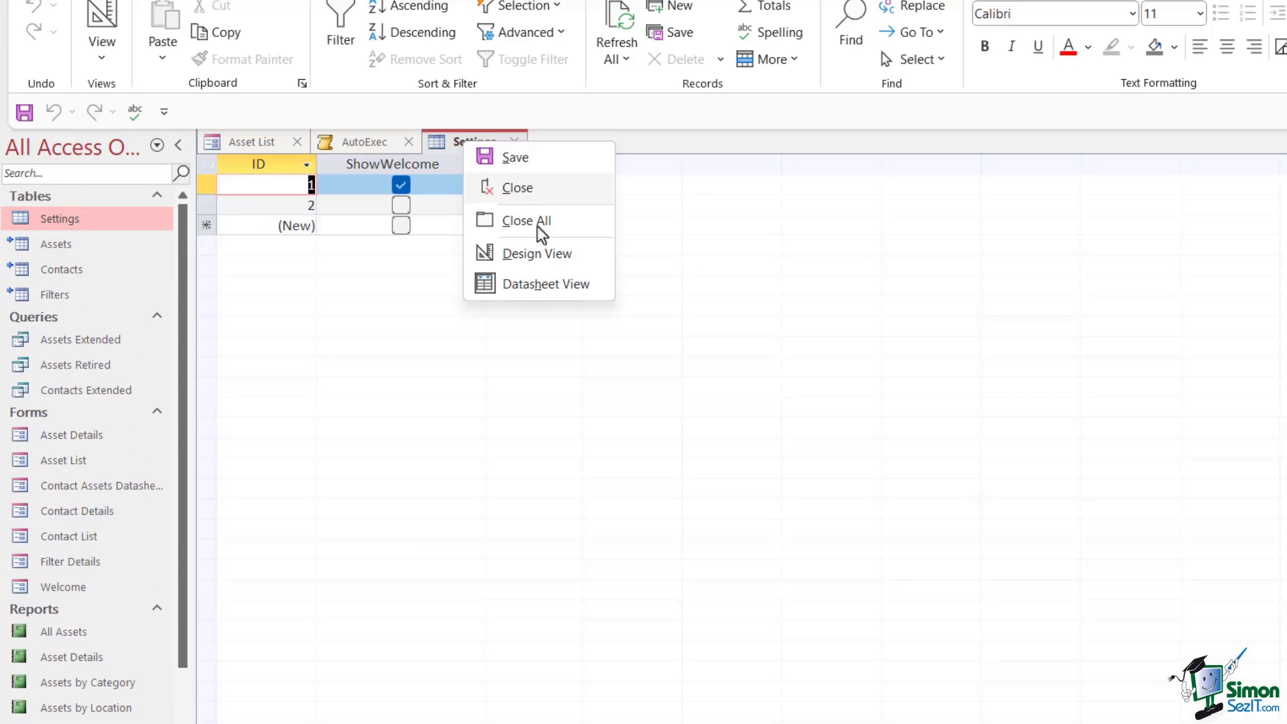
pyautogui.click(540, 260)
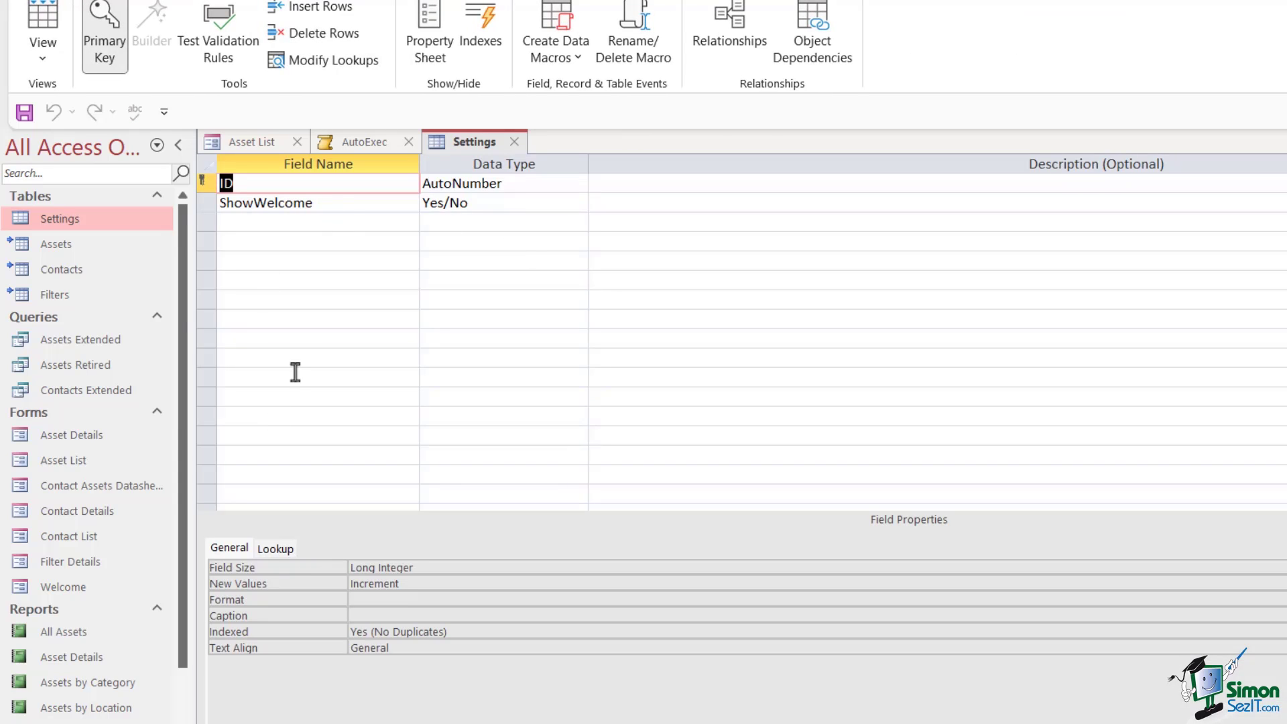
pyautogui.click(339, 204)
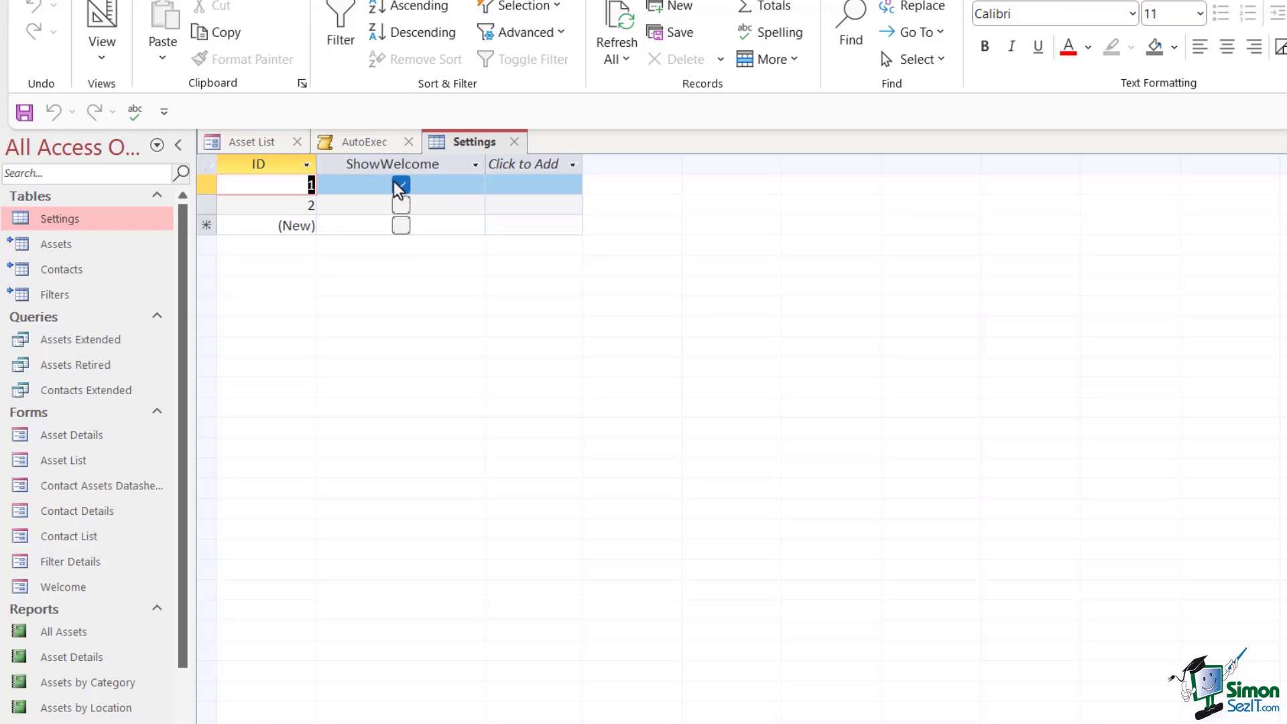
pyautogui.click(369, 144)
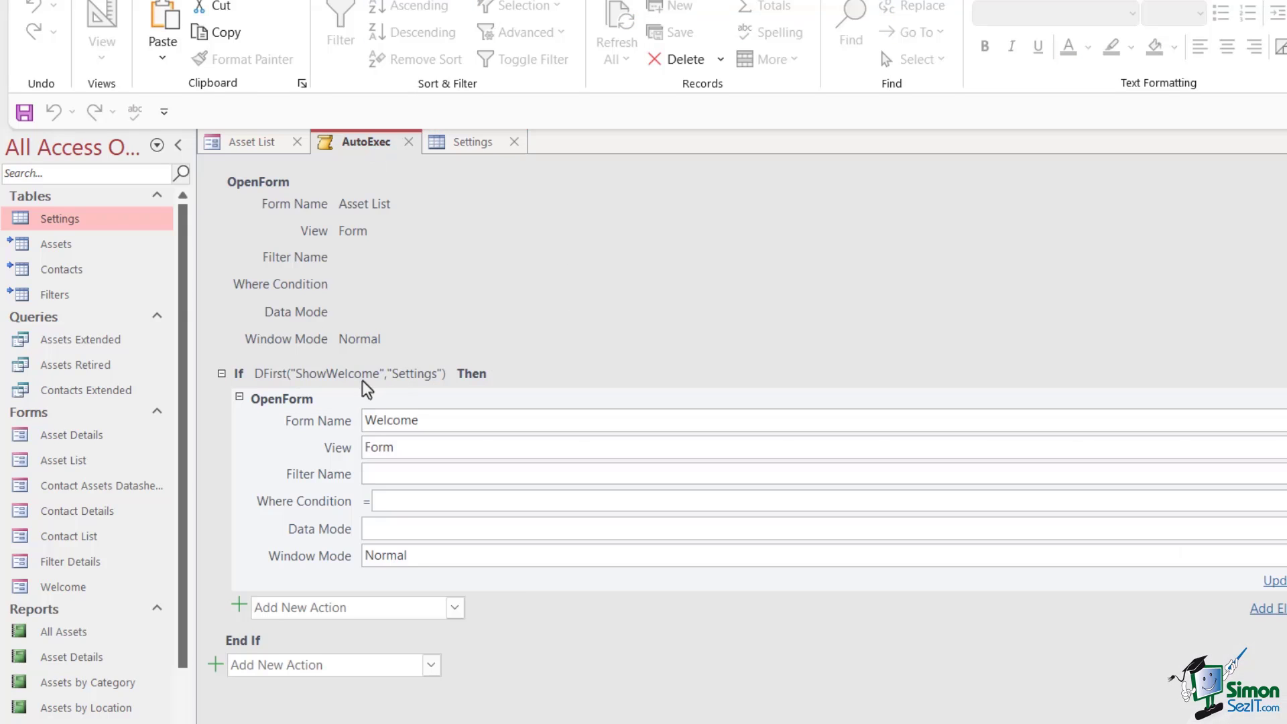
pyautogui.moveTo(236, 387)
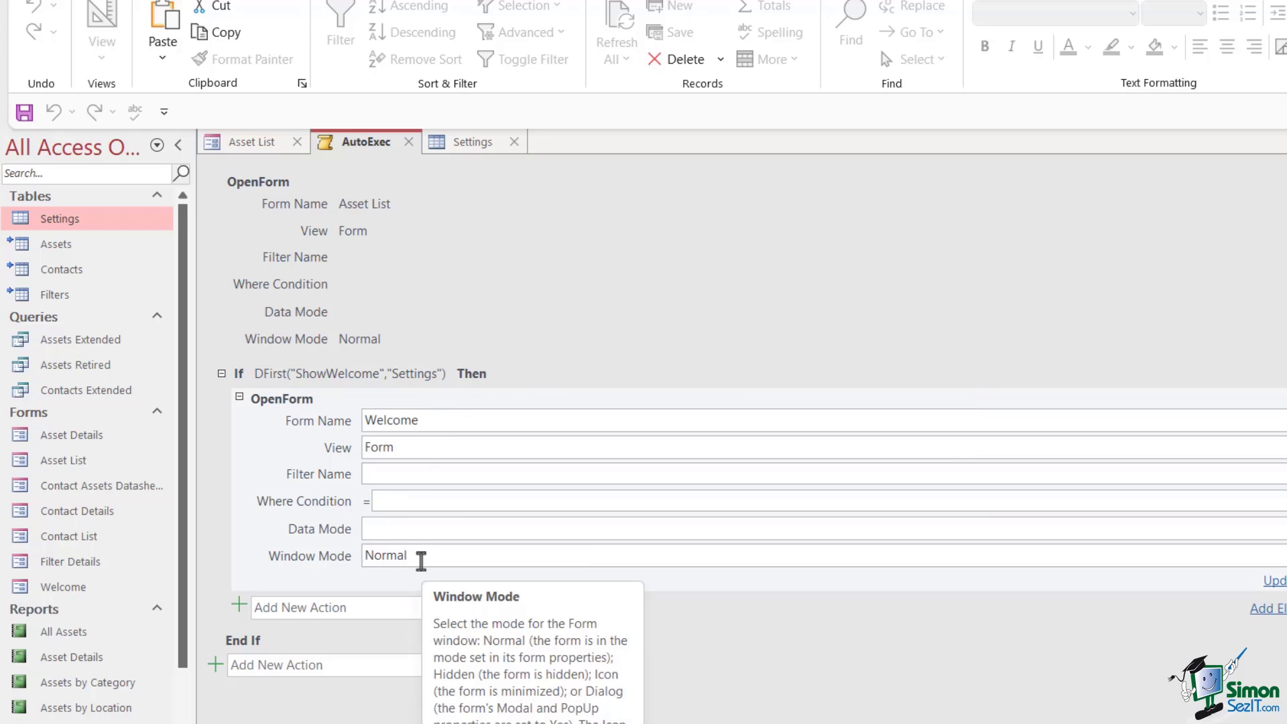
pyautogui.moveTo(429, 429)
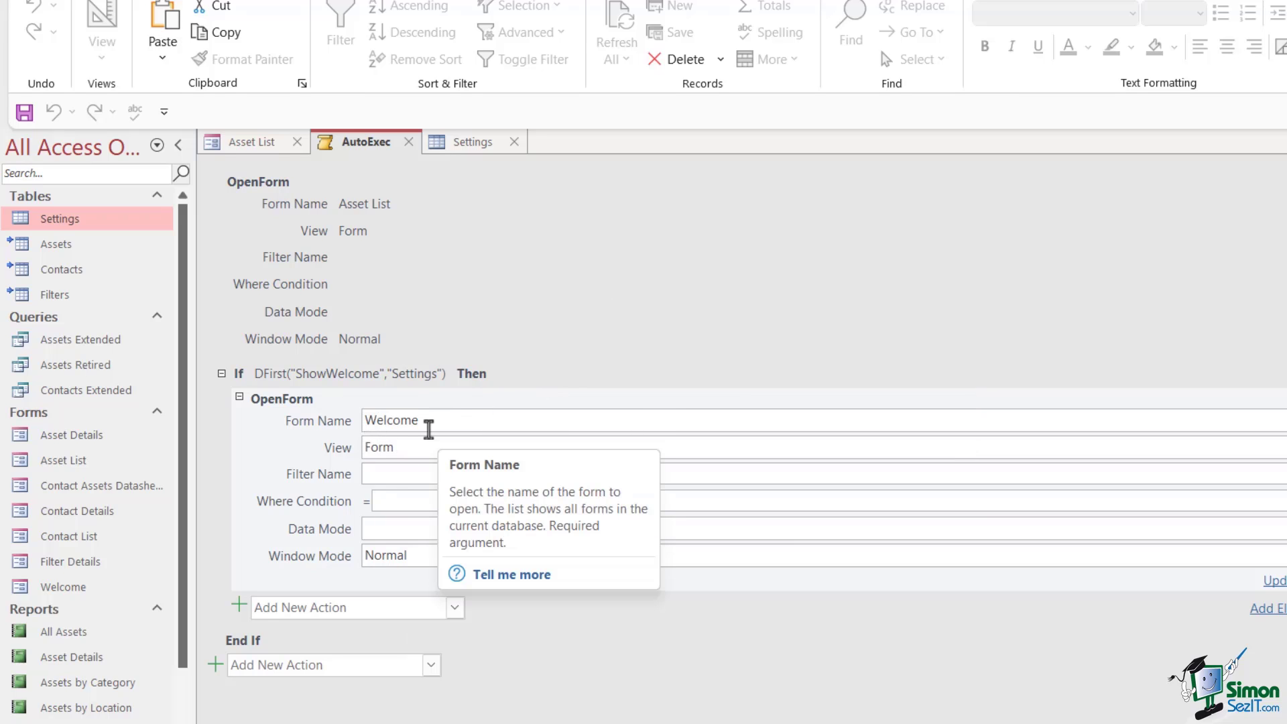
pyautogui.moveTo(416, 455)
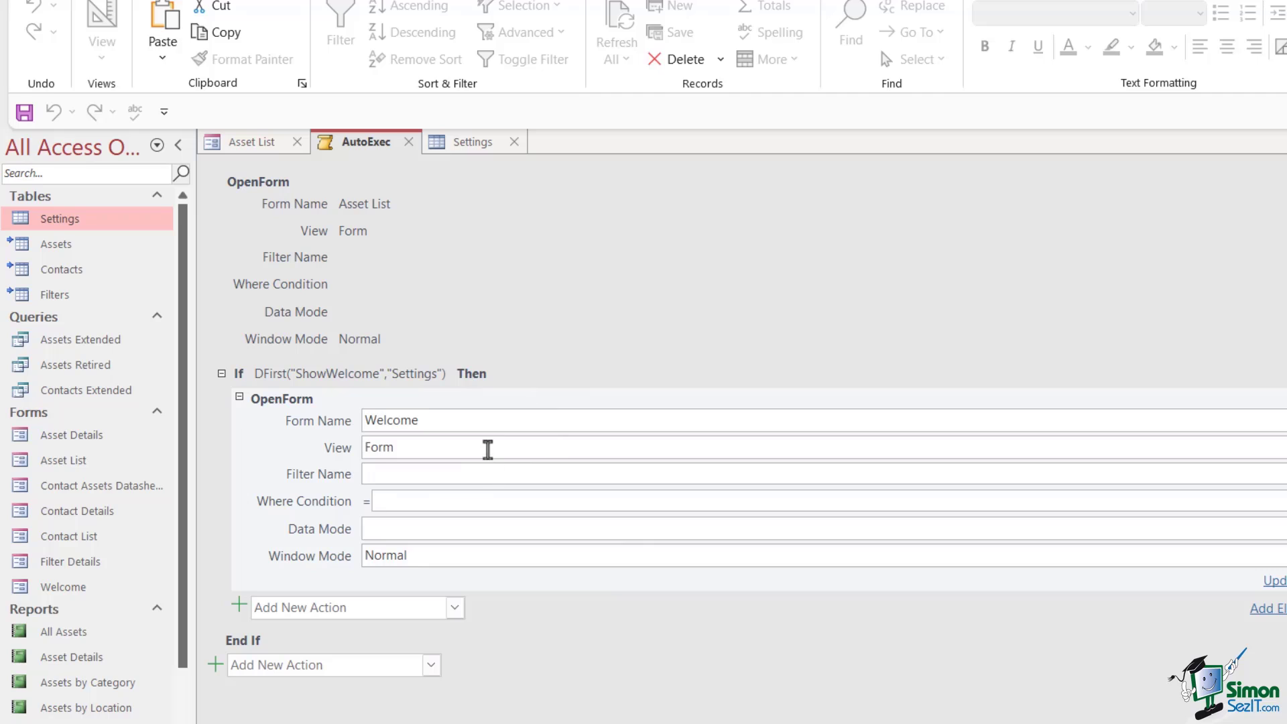
pyautogui.click(509, 672)
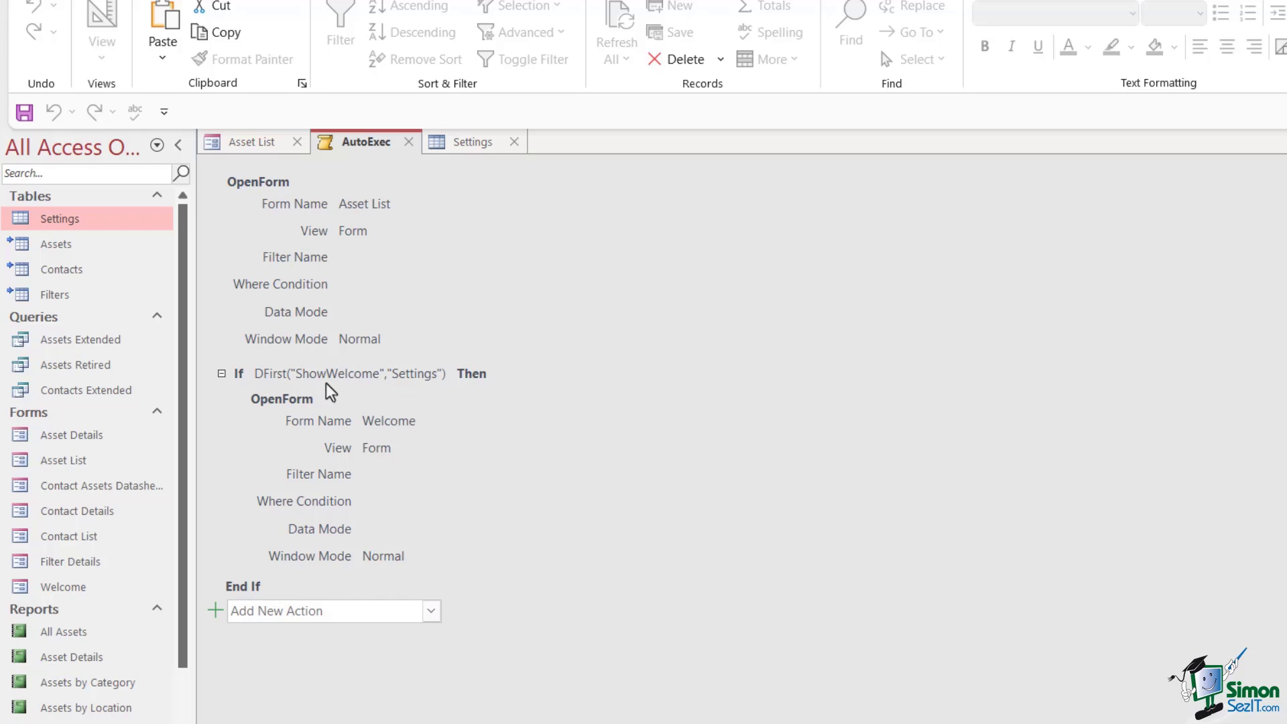
pyautogui.moveTo(316, 384)
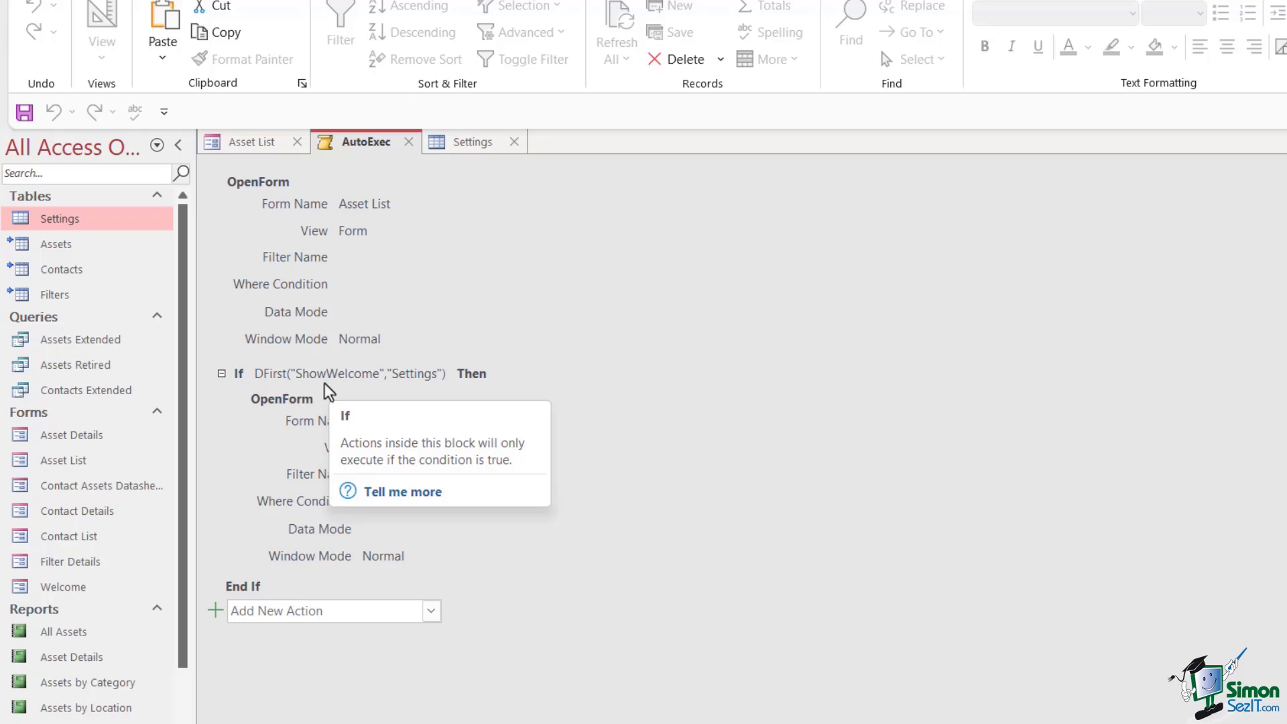
pyautogui.click(474, 145)
pyautogui.click(380, 143)
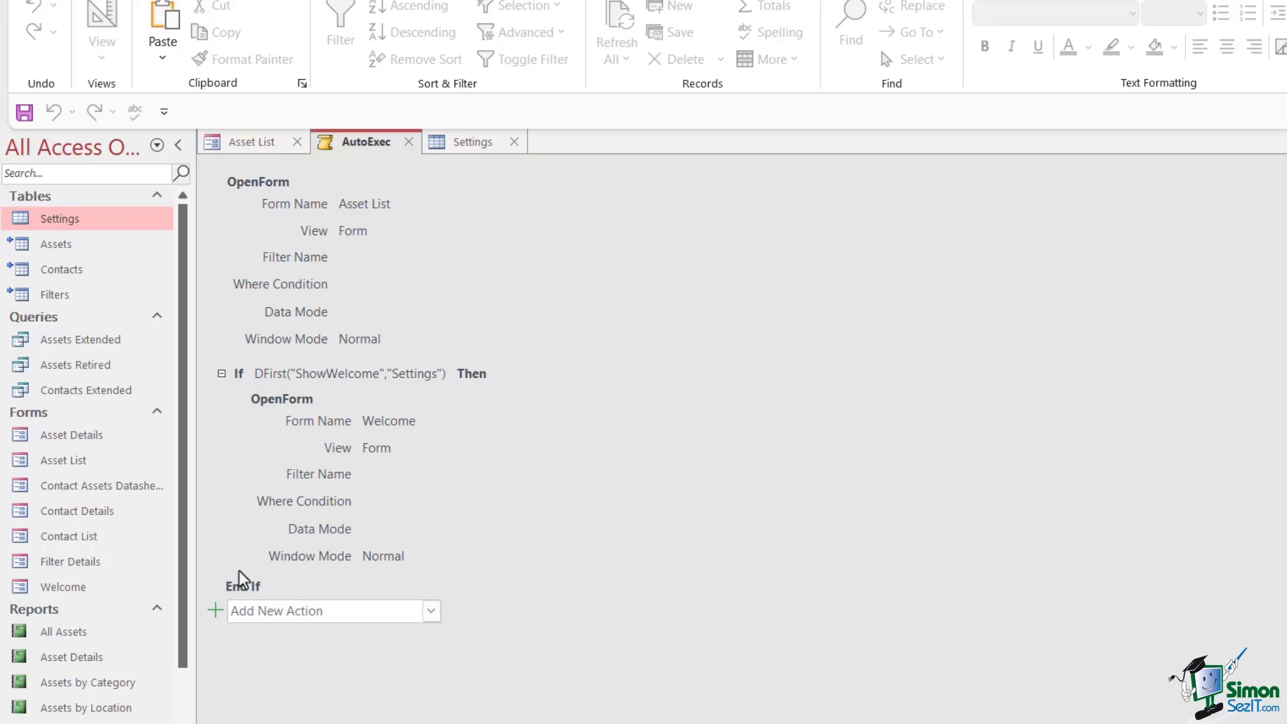
# Close the Settings, AutoExec and Asset List tabs, then rerun AutoExec from the Macros list
pyautogui.click(473, 142)
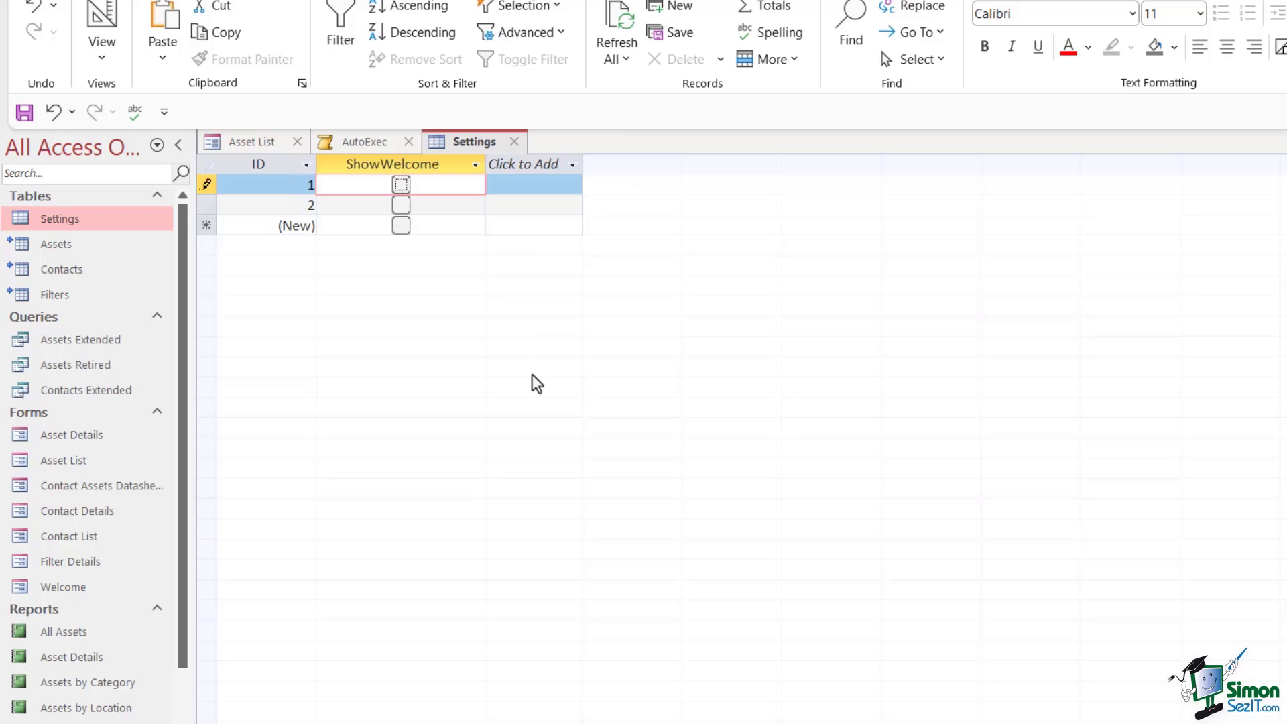
pyautogui.click(515, 142)
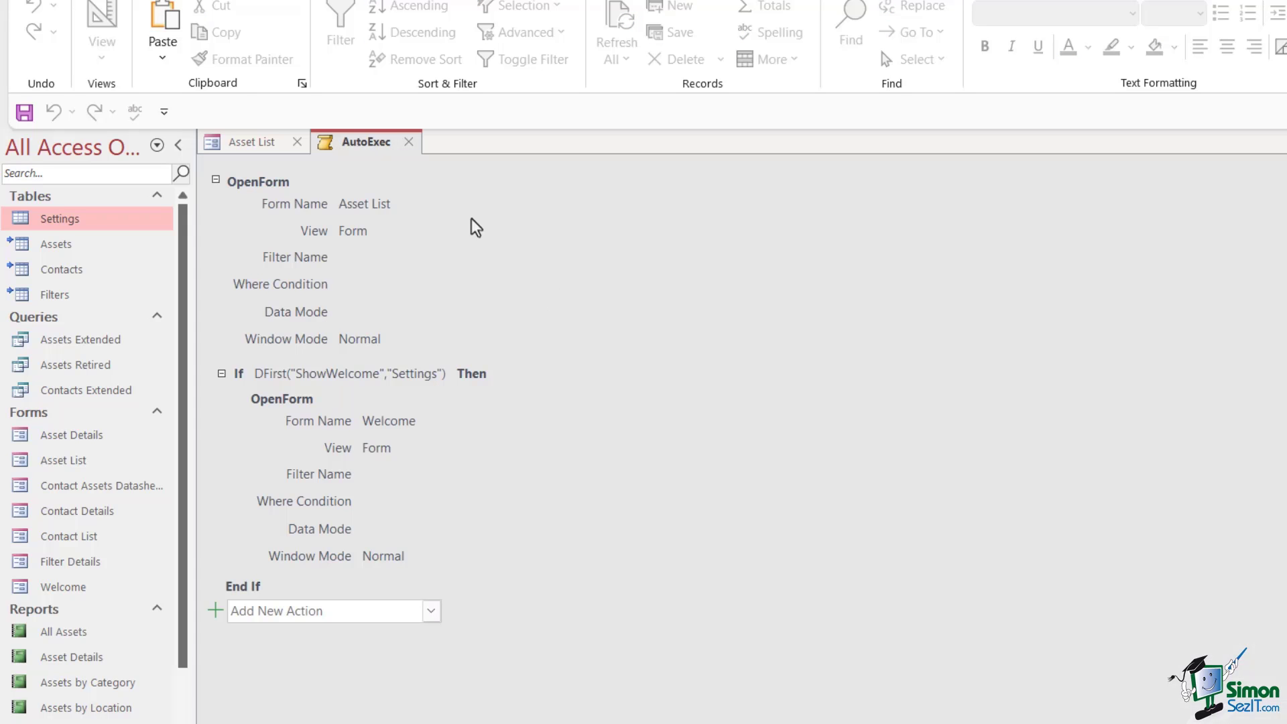
pyautogui.click(410, 142)
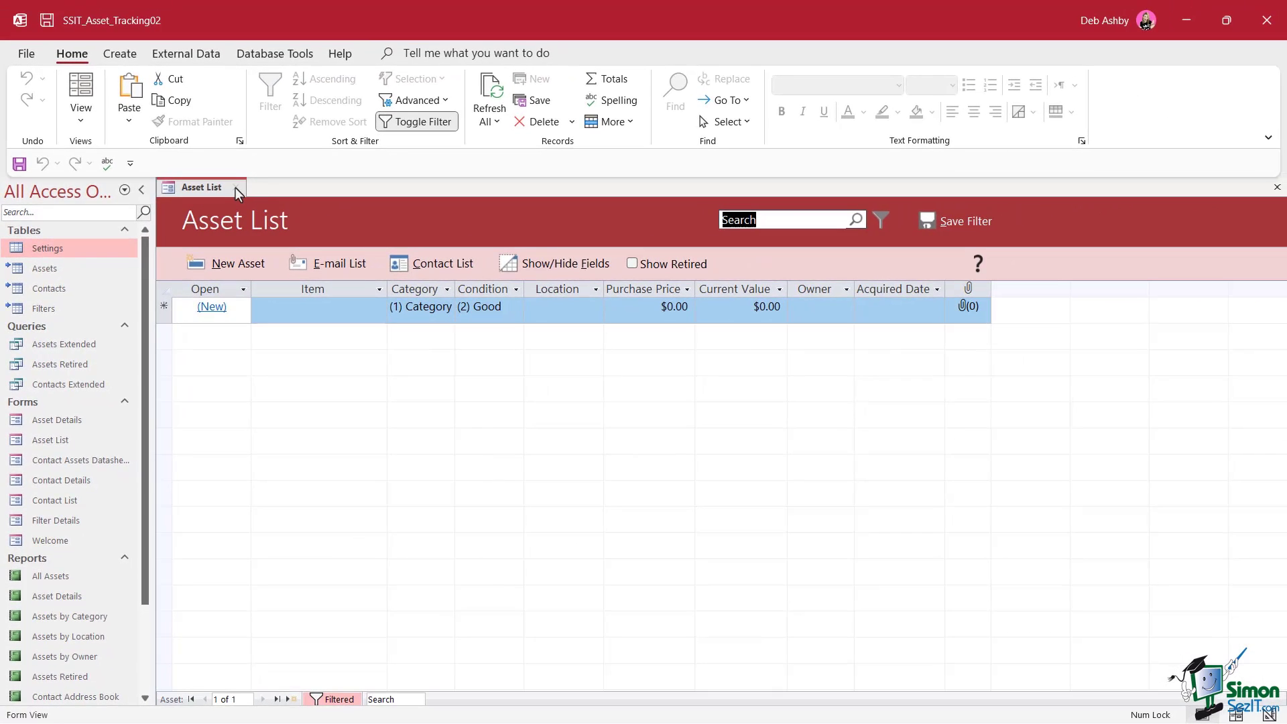
pyautogui.click(242, 181)
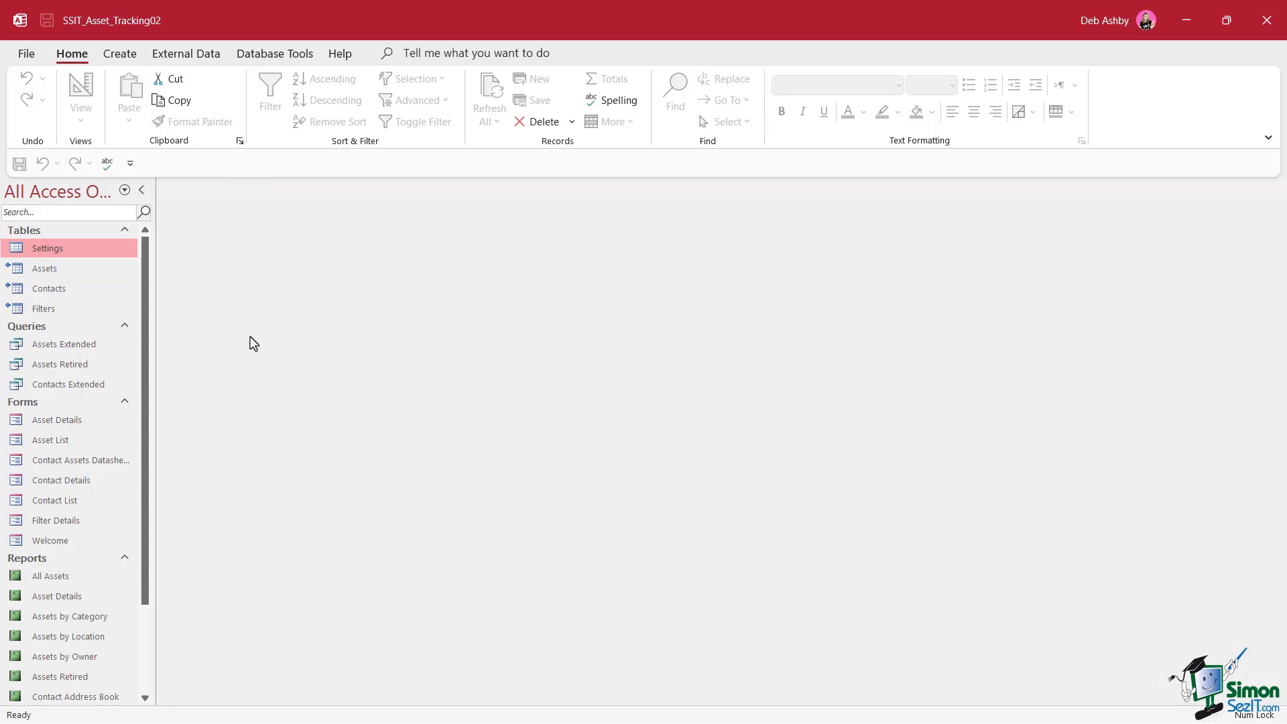
pyautogui.scroll(-2, 138, 416)
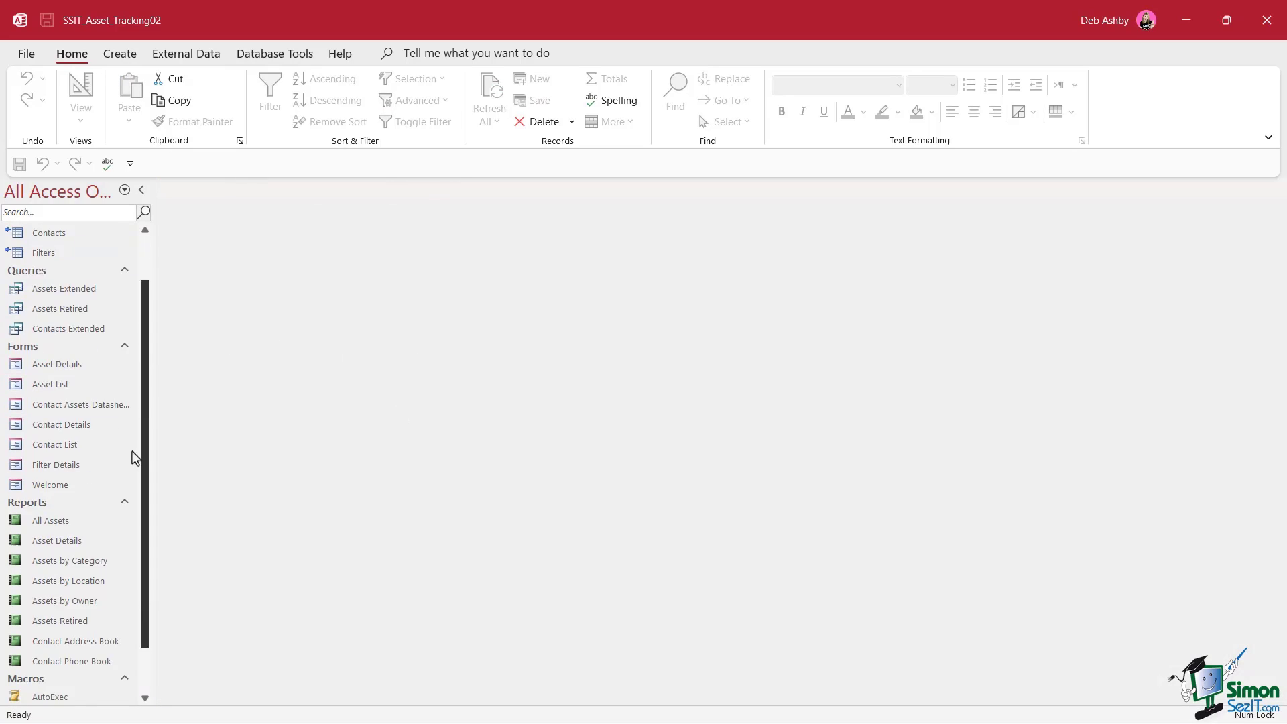
pyautogui.doubleClick(54, 641)
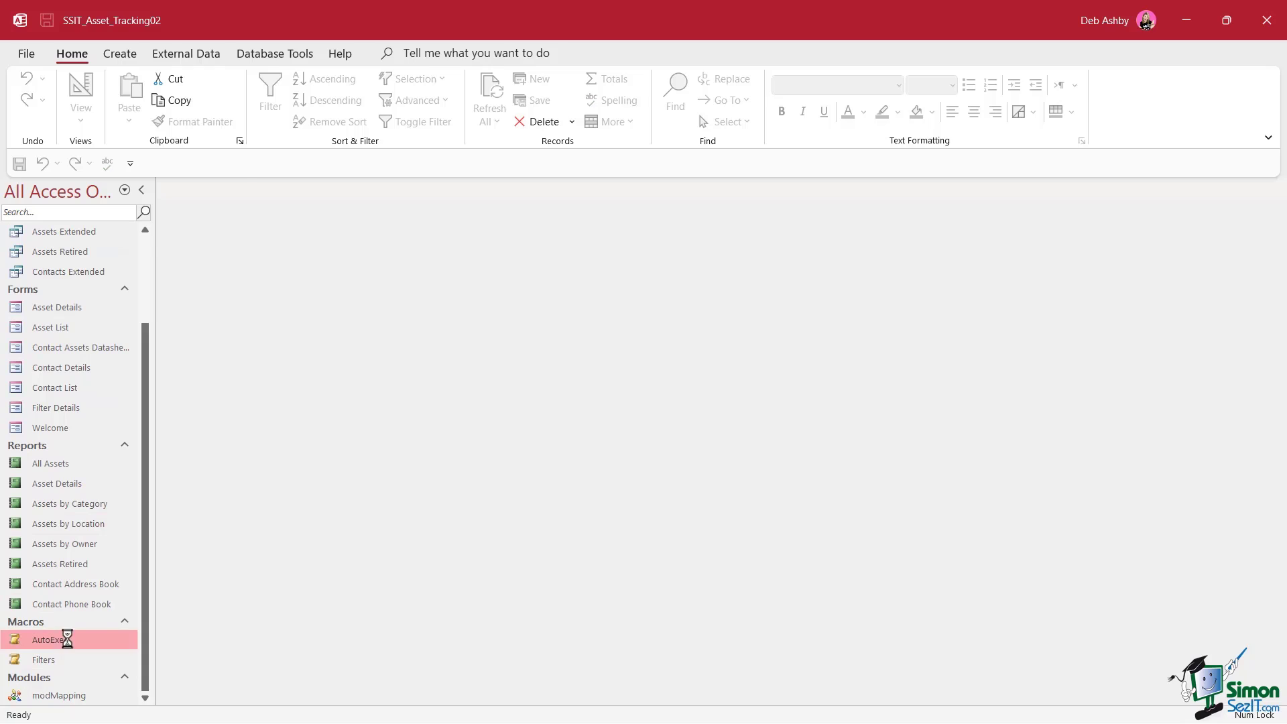
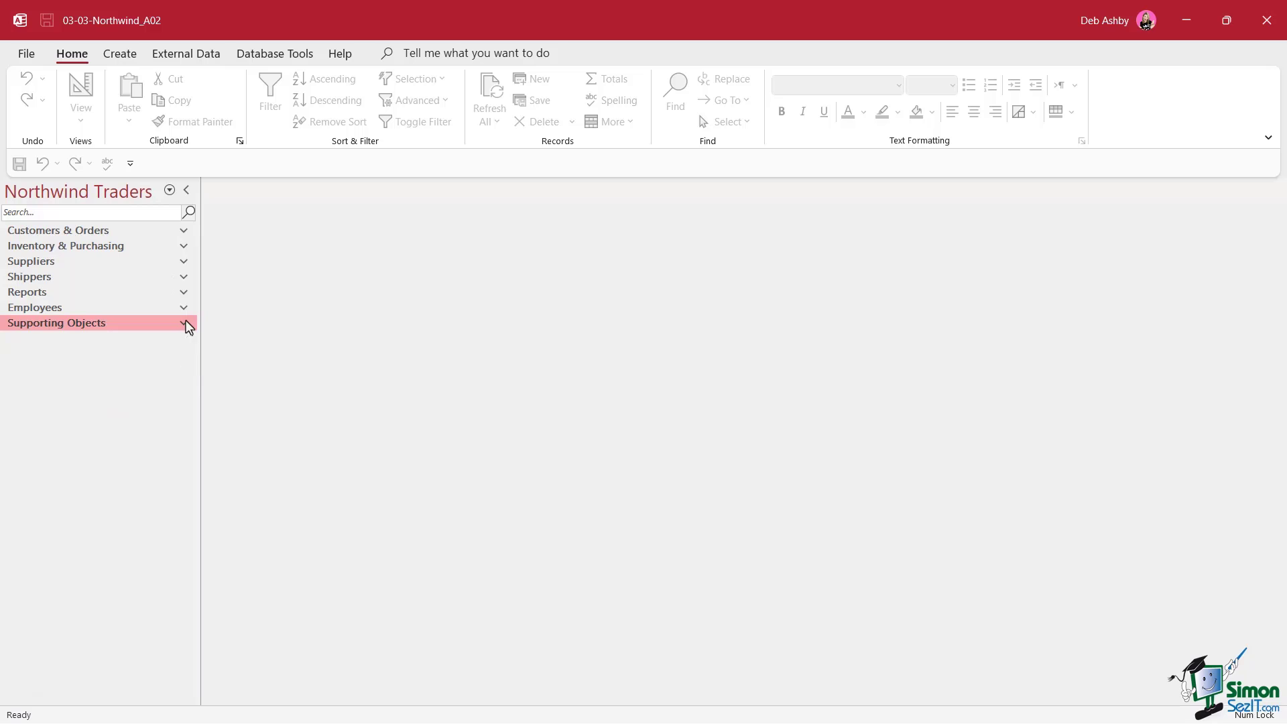
# Open the AutoExec macro from the Supporting Objects group in Design View
pyautogui.click(187, 325)
pyautogui.moveTo(190, 295); pyautogui.dragTo(201, 586)
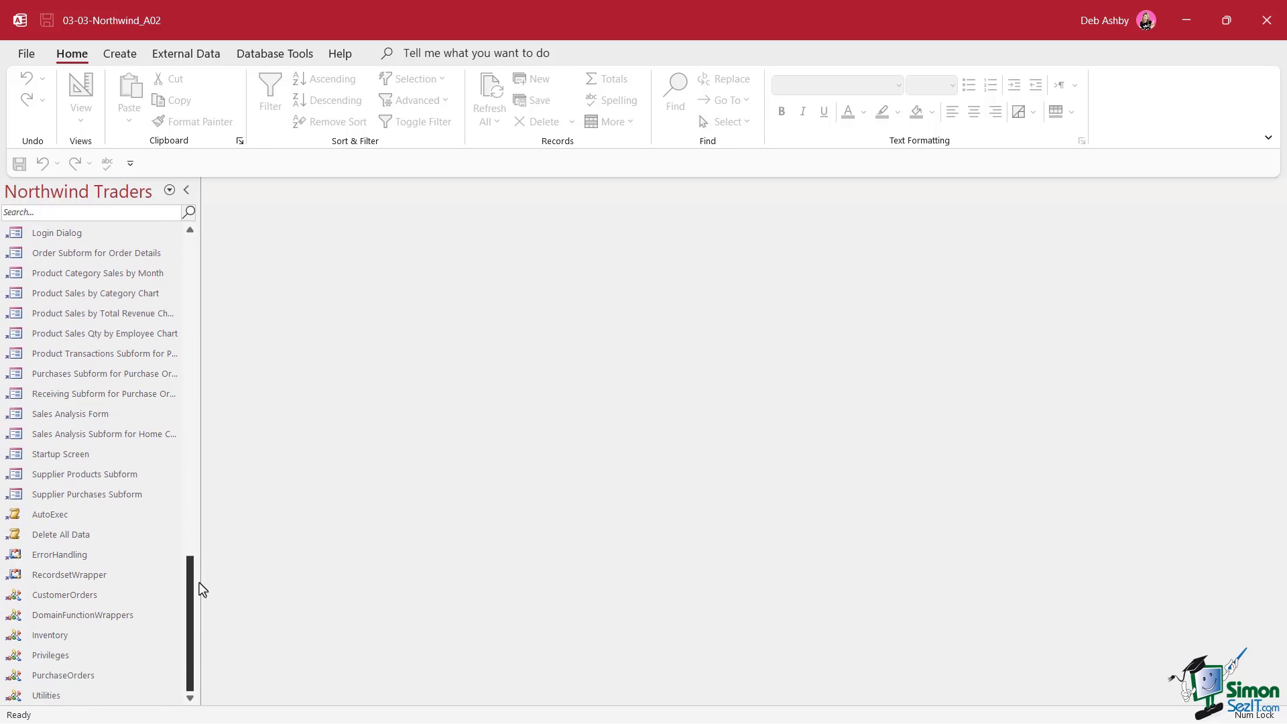
pyautogui.rightClick(64, 519)
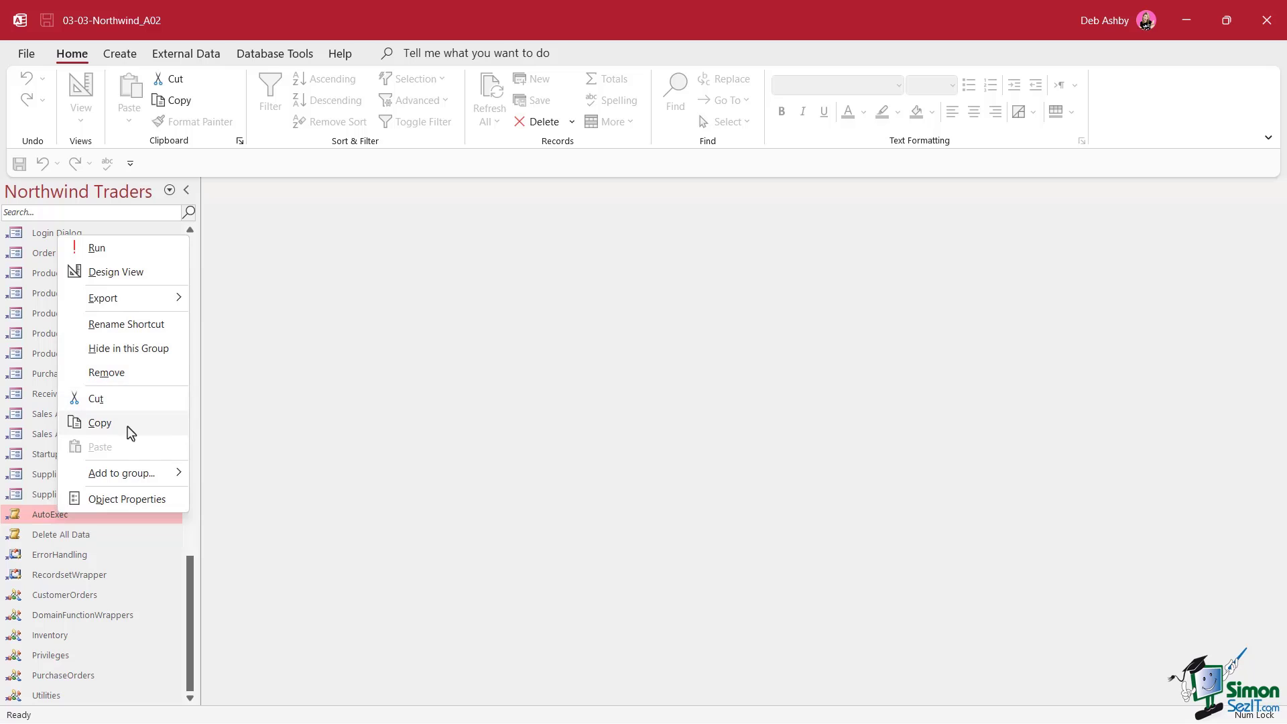
pyautogui.click(131, 272)
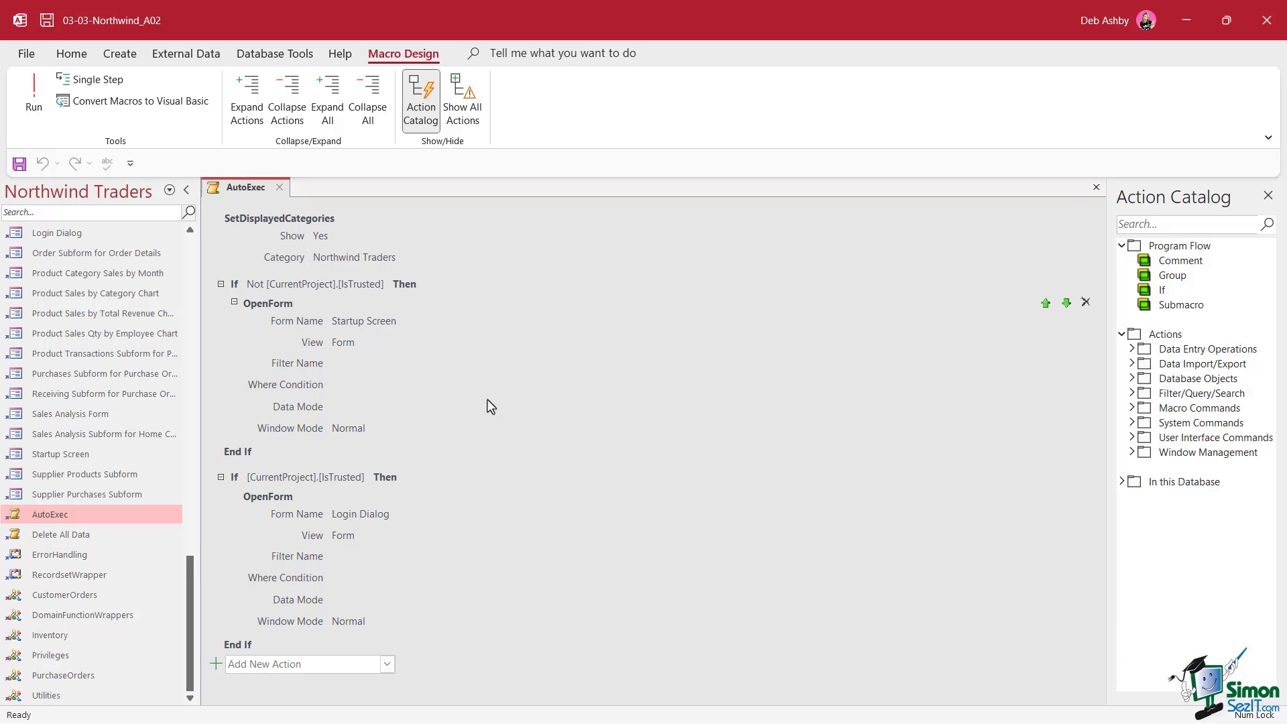
pyautogui.click(337, 218)
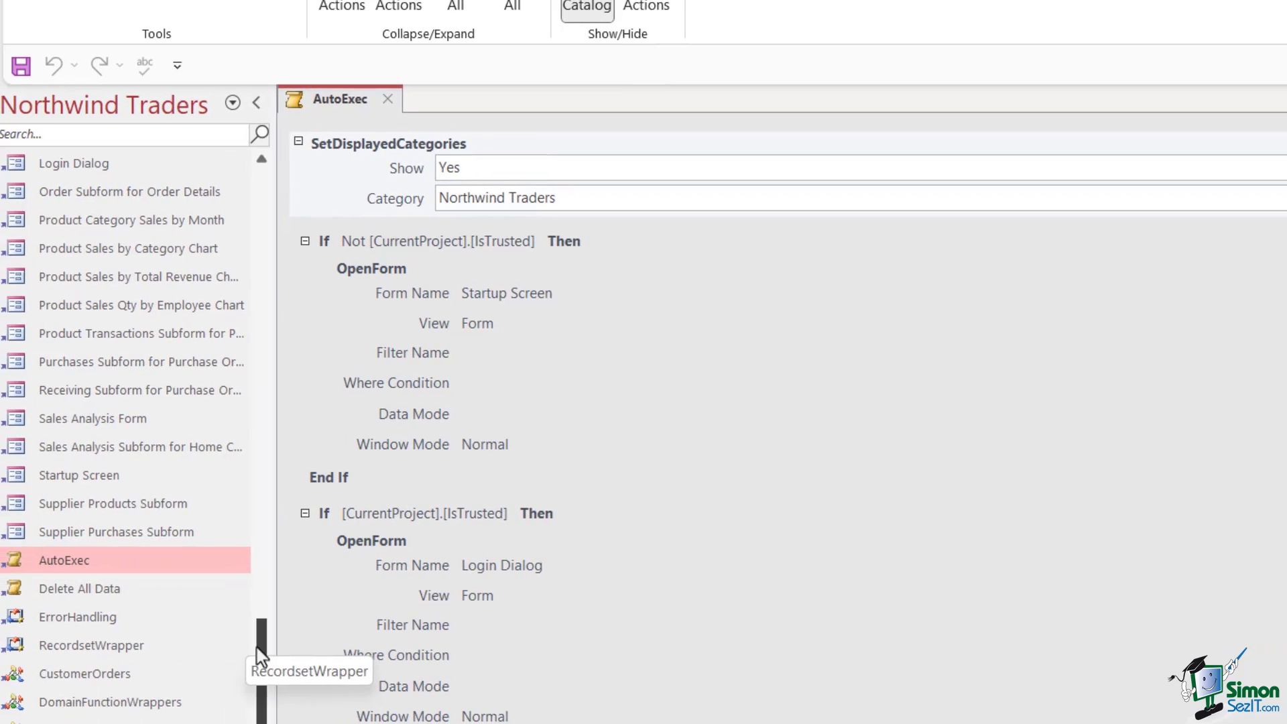
pyautogui.moveTo(256, 648); pyautogui.dragTo(276, 160)
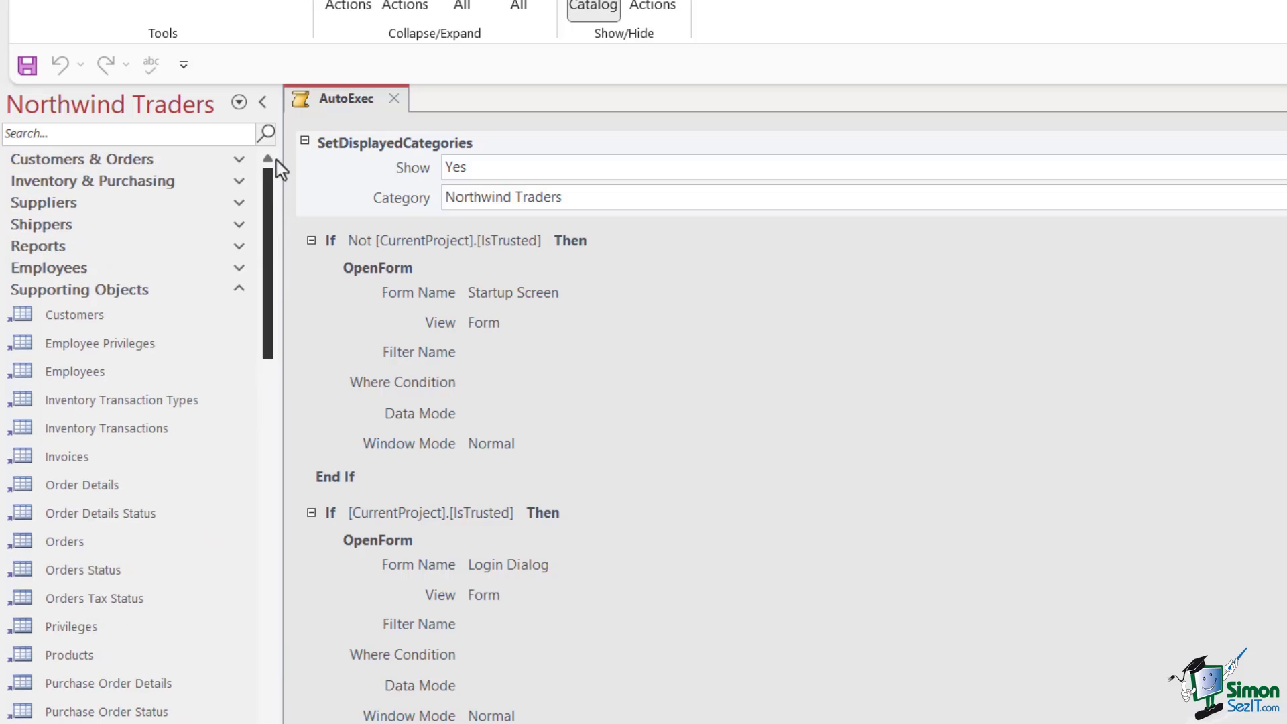
pyautogui.click(239, 103)
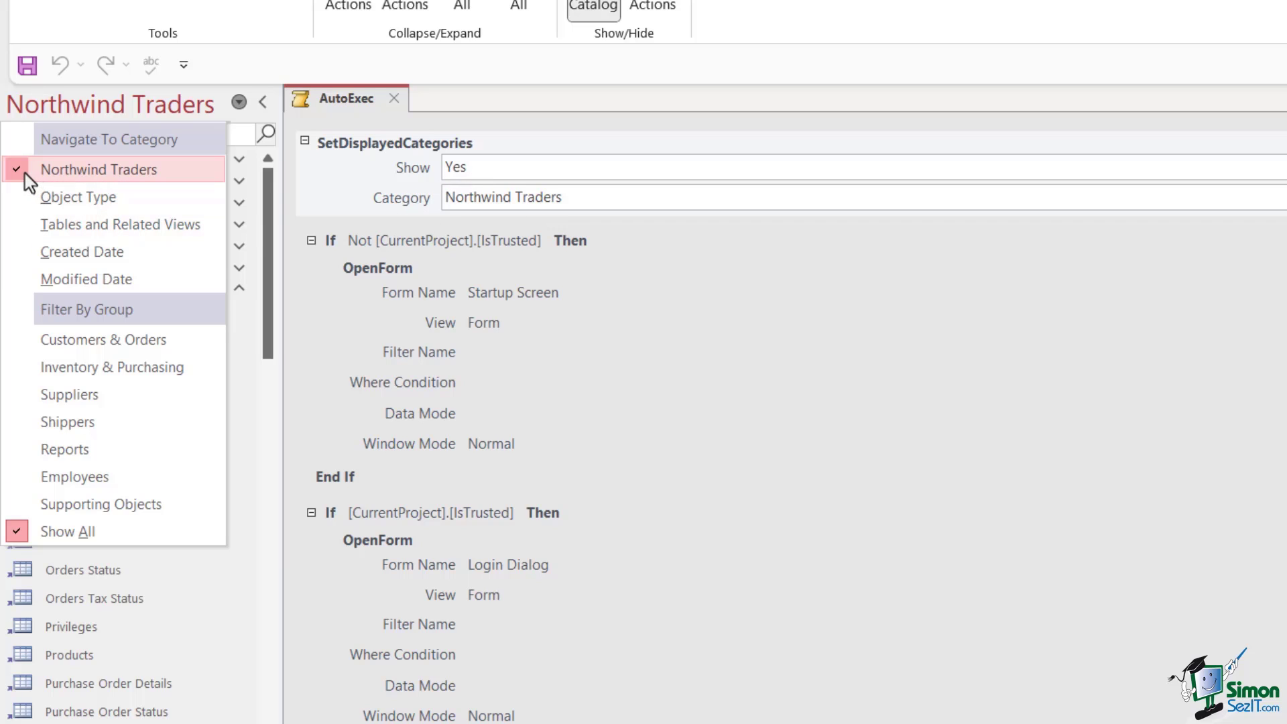
pyautogui.click(531, 80)
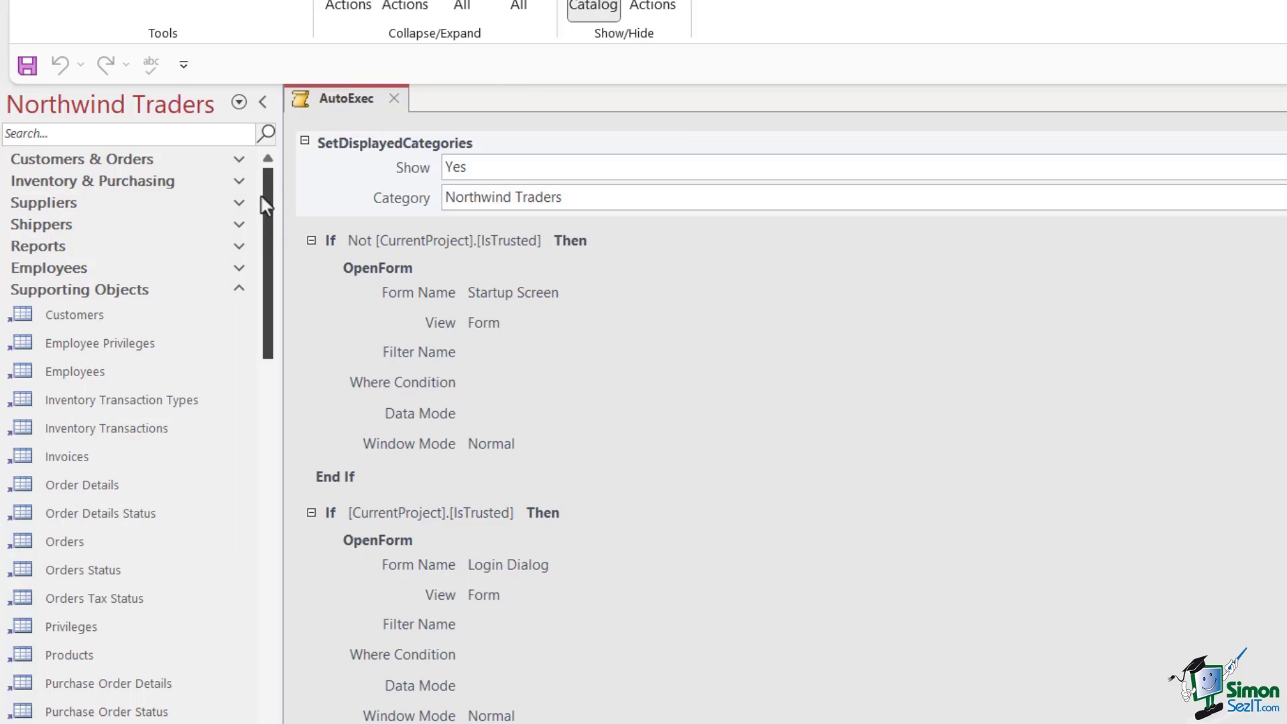
pyautogui.click(239, 103)
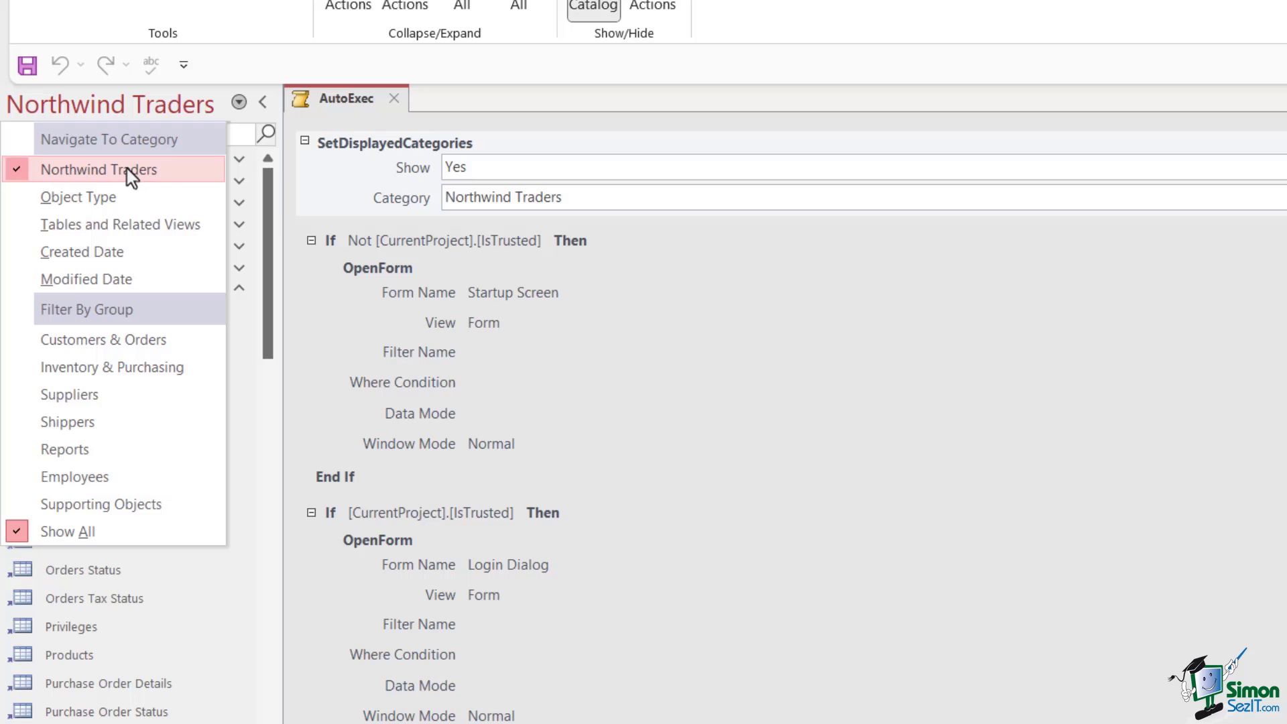
pyautogui.click(416, 180)
pyautogui.click(238, 103)
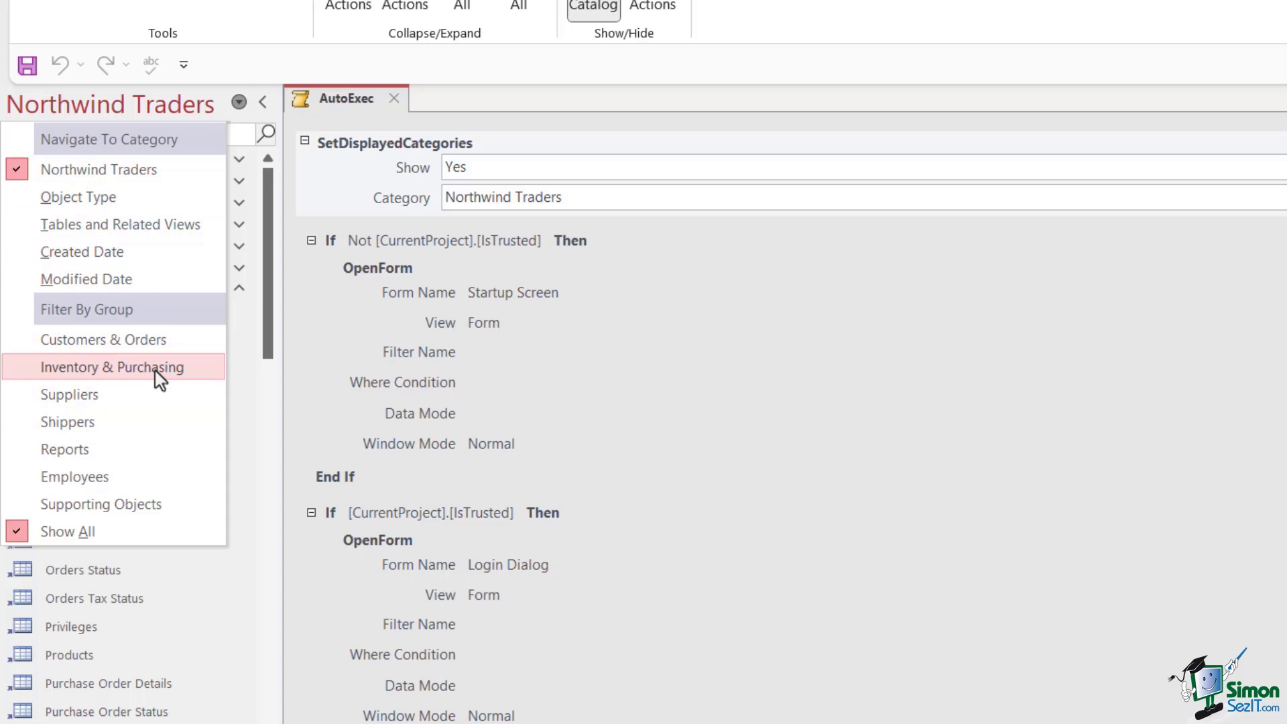
pyautogui.click(334, 181)
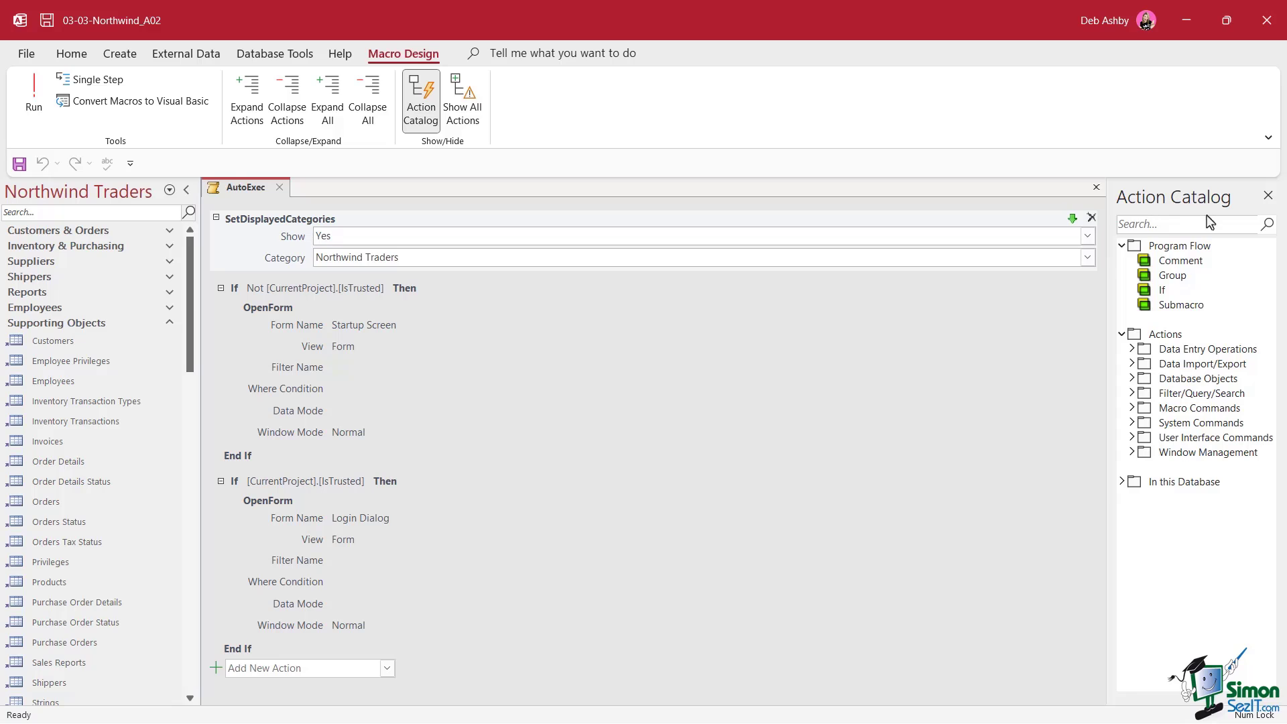
# Add a SetDisplayedCategories action with Show No and Category Created Date
pyautogui.click(1132, 437)
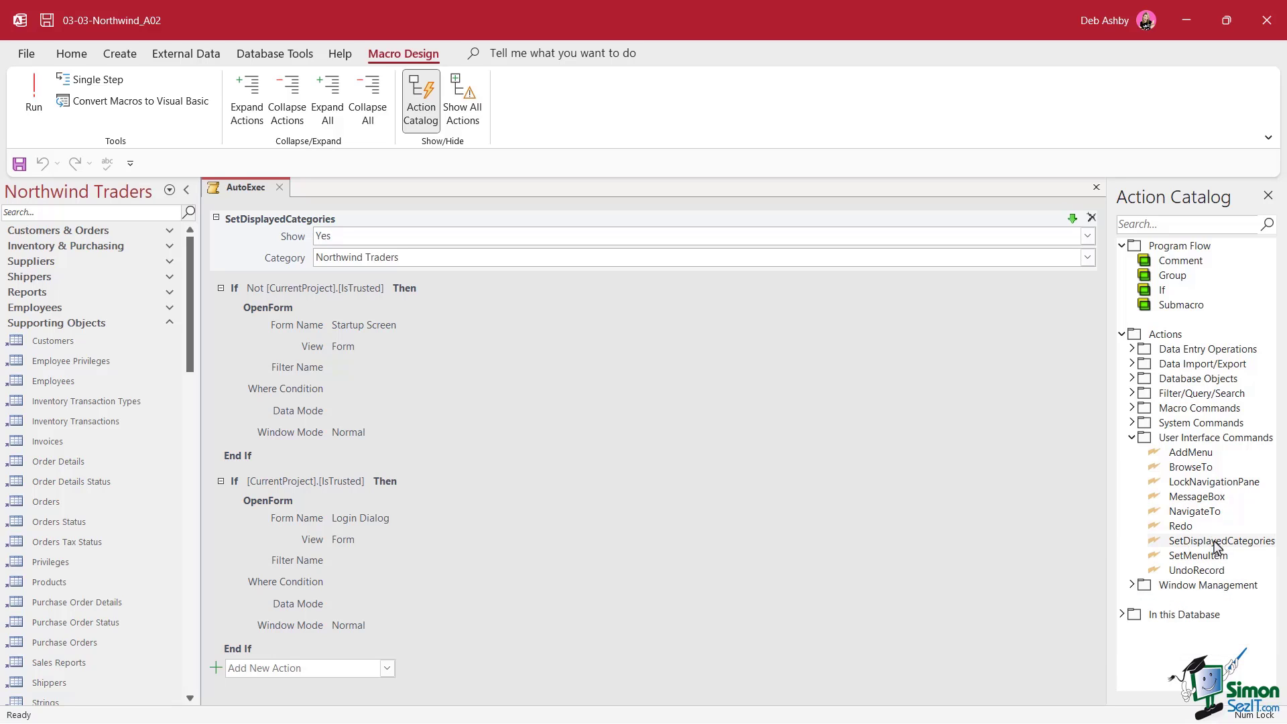
pyautogui.moveTo(1216, 546); pyautogui.dragTo(293, 276)
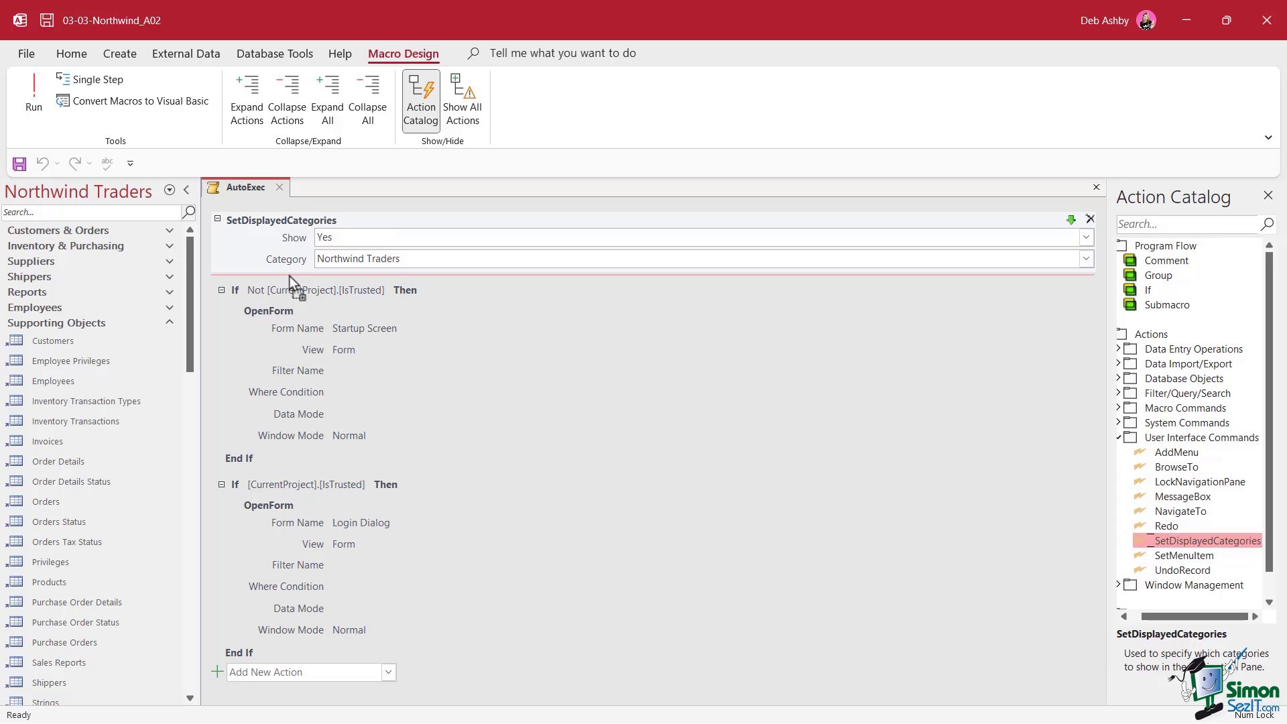
pyautogui.moveTo(290, 276); pyautogui.dragTo(293, 277)
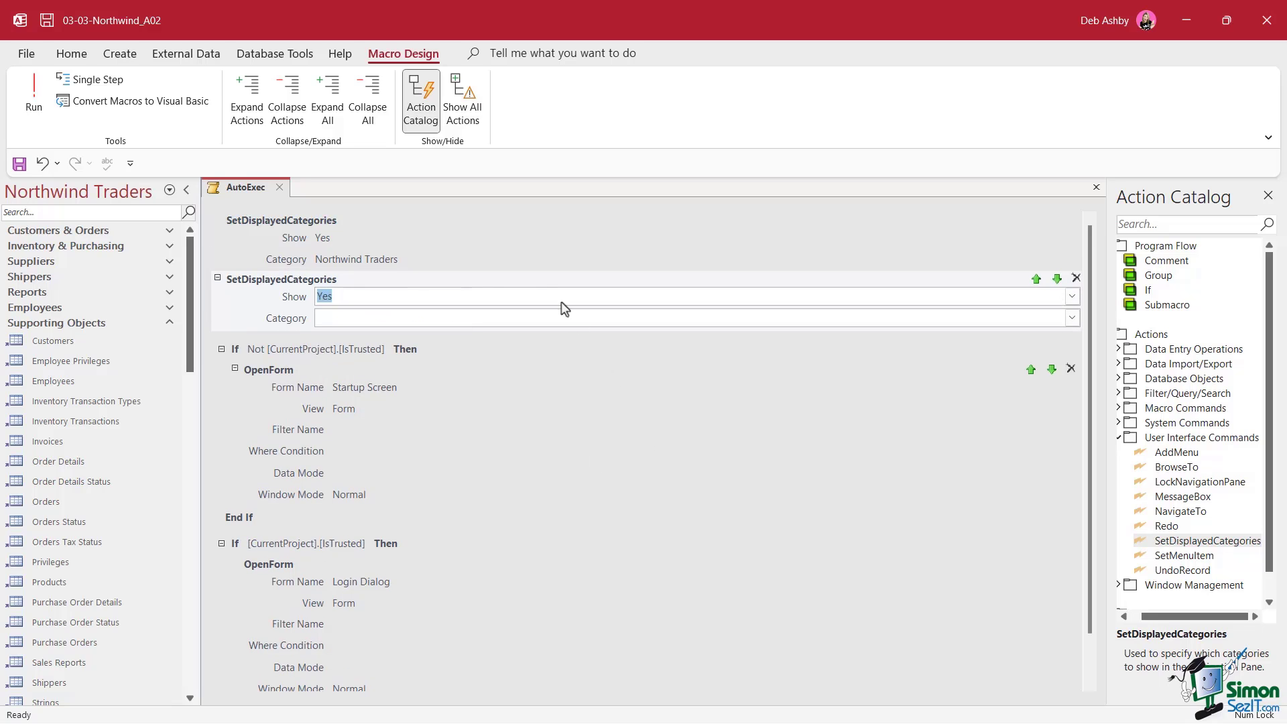
pyautogui.click(1073, 297)
pyautogui.click(590, 328)
pyautogui.click(1075, 320)
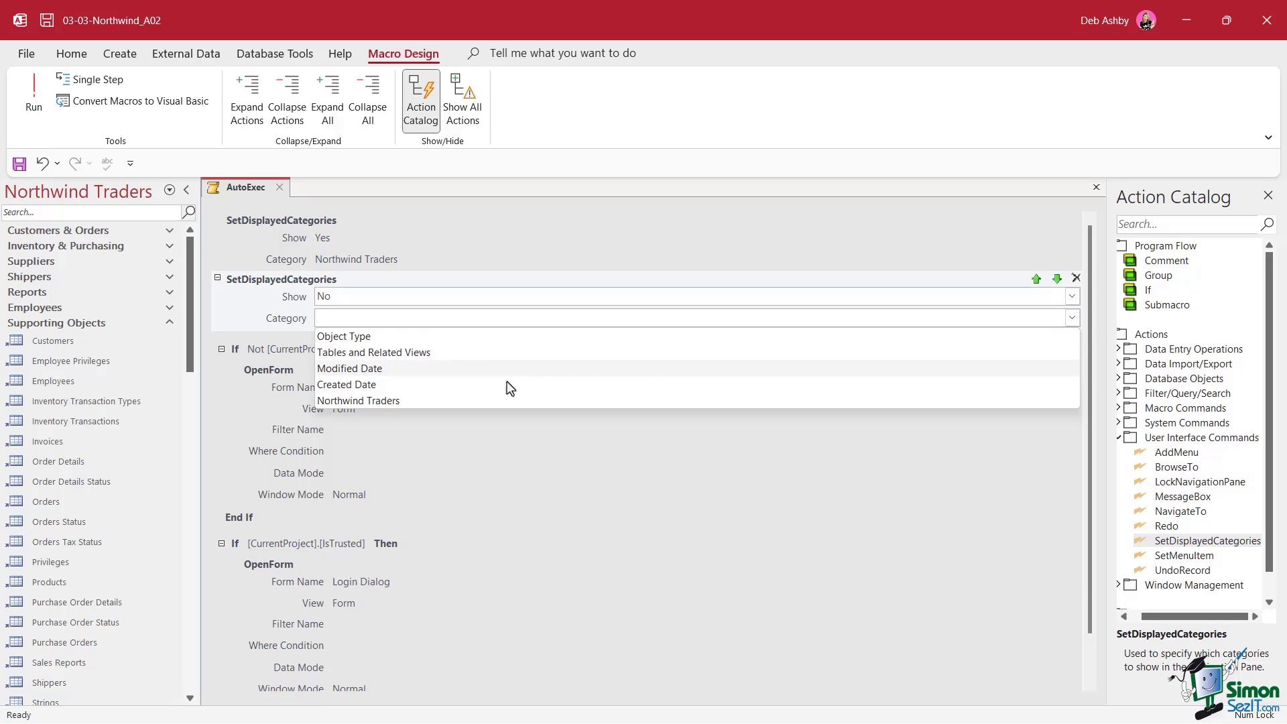
pyautogui.click(468, 386)
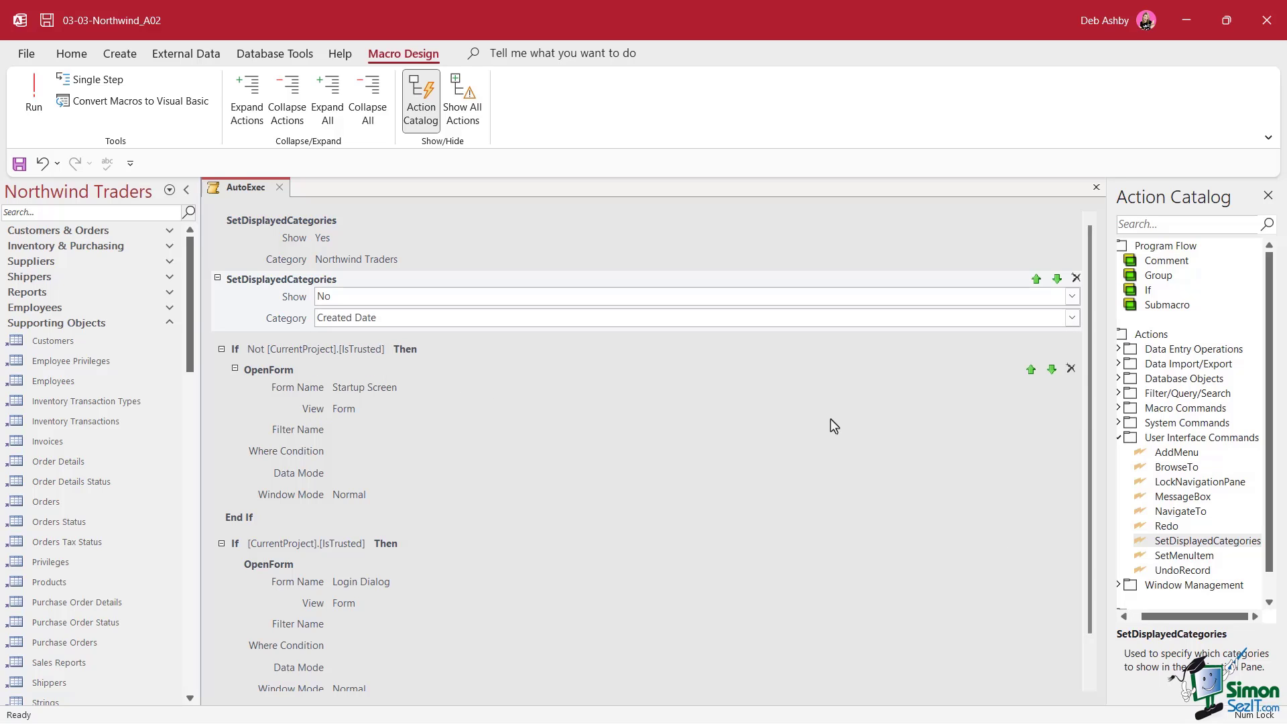
# Add a second SetDisplayedCategories action with Show No and Category Modified Date
pyautogui.moveTo(1191, 540); pyautogui.dragTo(469, 416)
pyautogui.moveTo(336, 336); pyautogui.dragTo(327, 339)
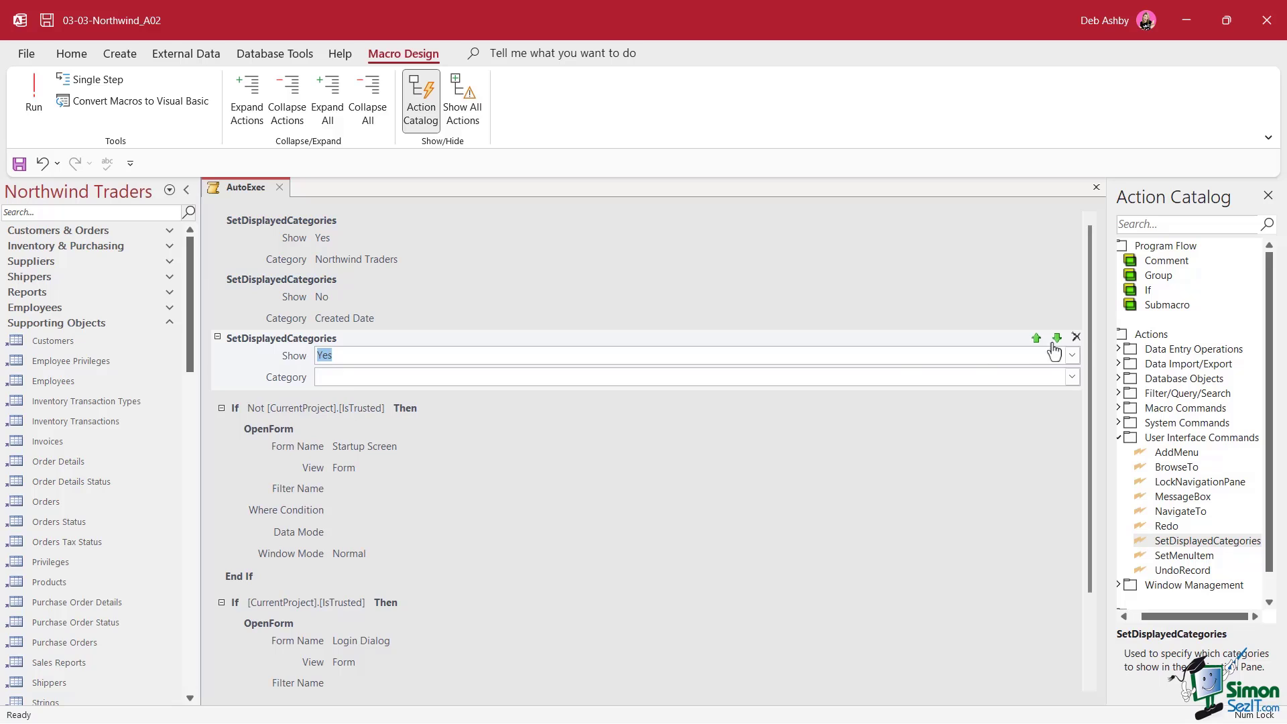
pyautogui.click(1072, 356)
pyautogui.click(576, 390)
pyautogui.click(1072, 377)
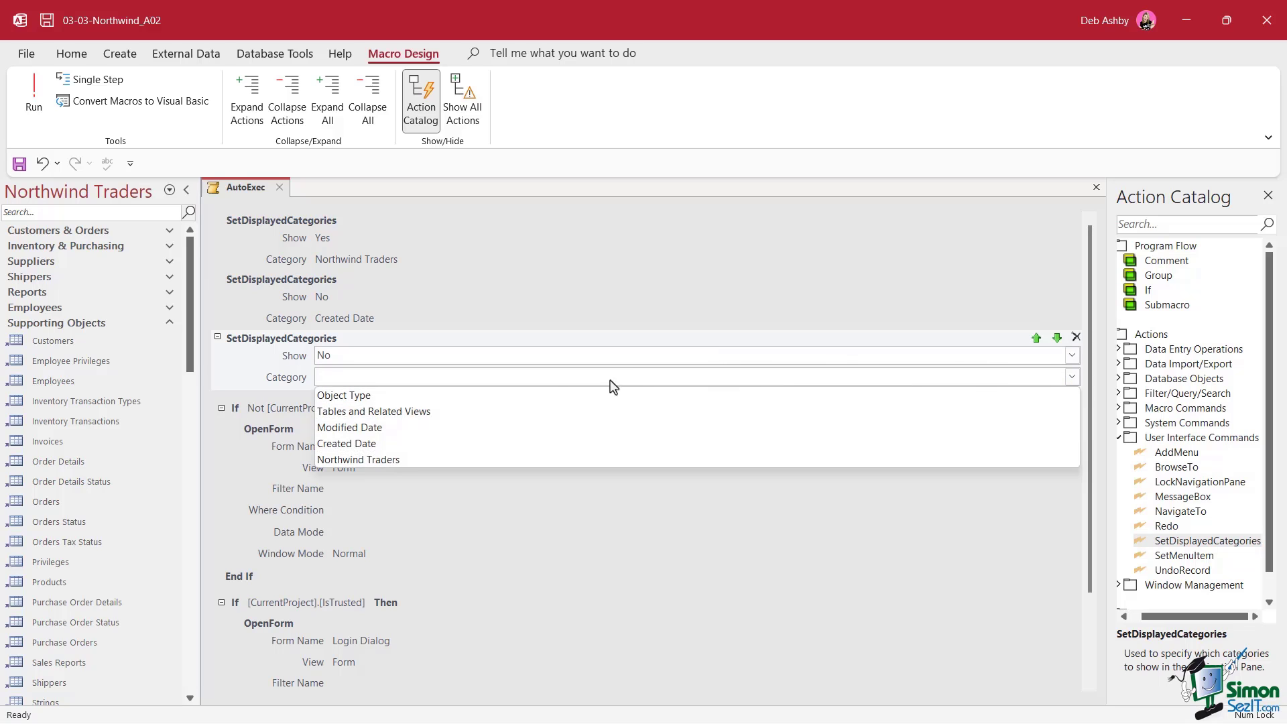
pyautogui.click(387, 430)
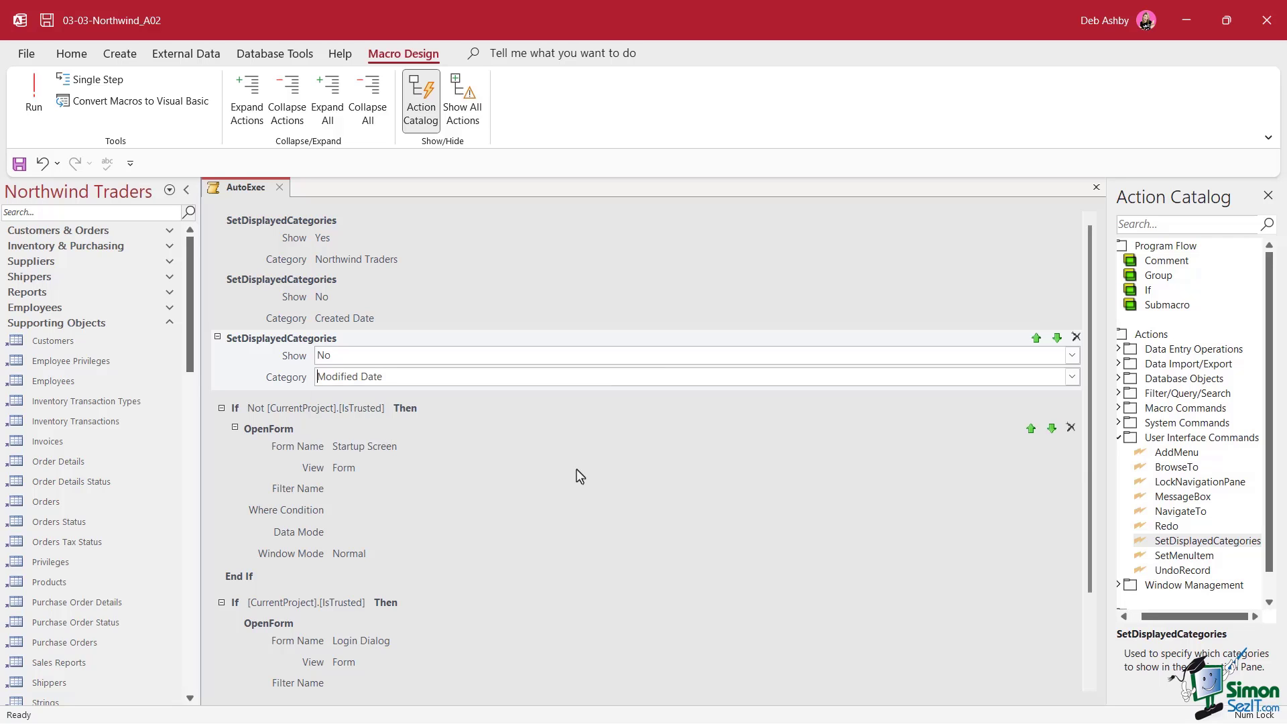
pyautogui.click(280, 187)
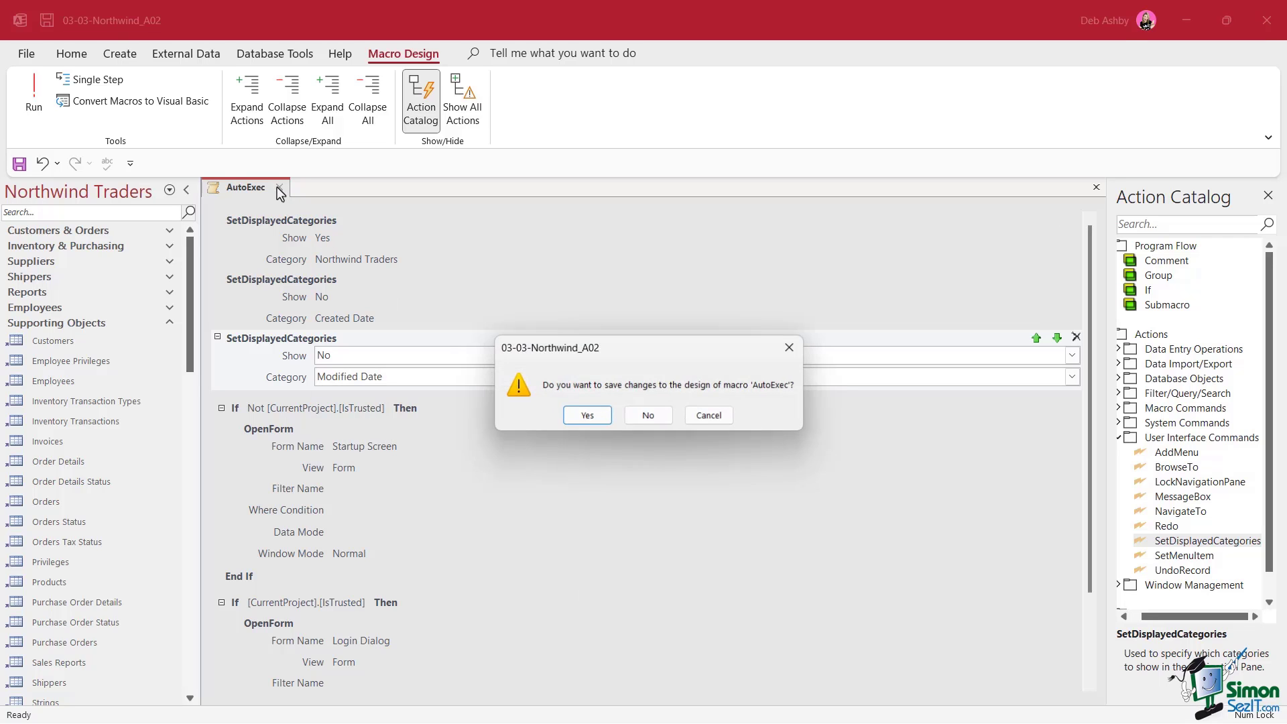
pyautogui.press('Return')
pyautogui.click(26, 55)
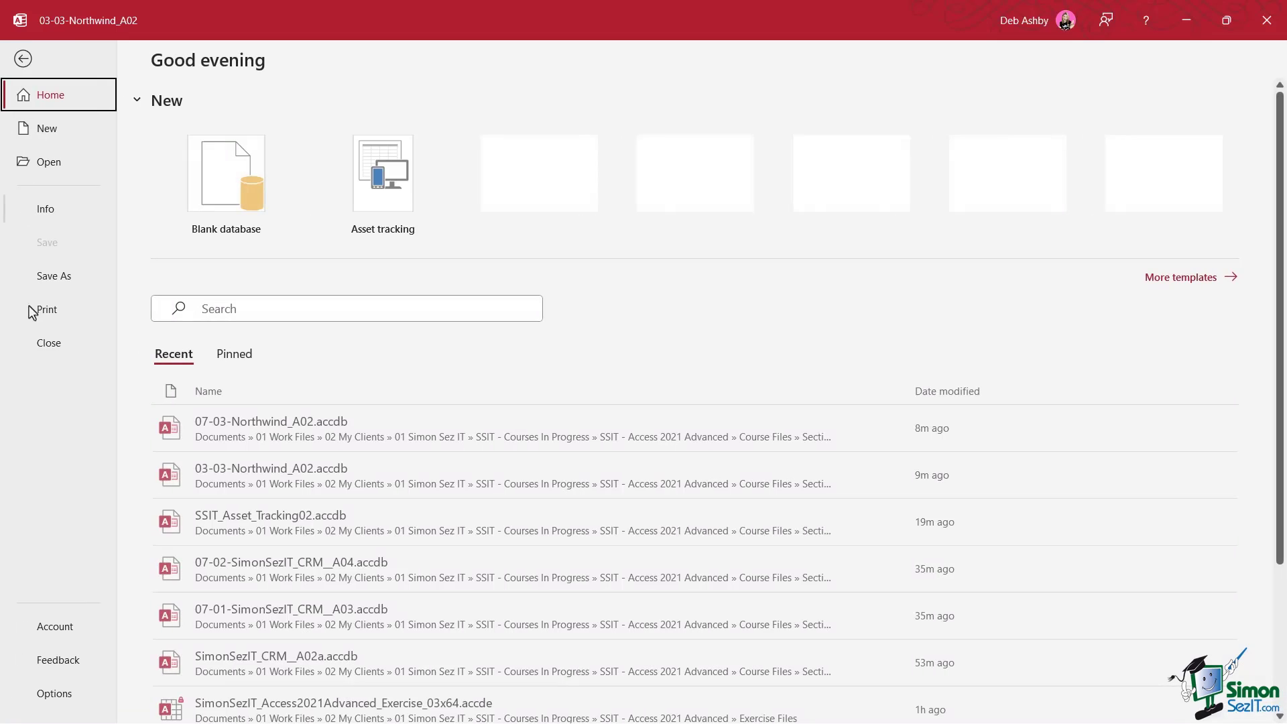
pyautogui.click(48, 346)
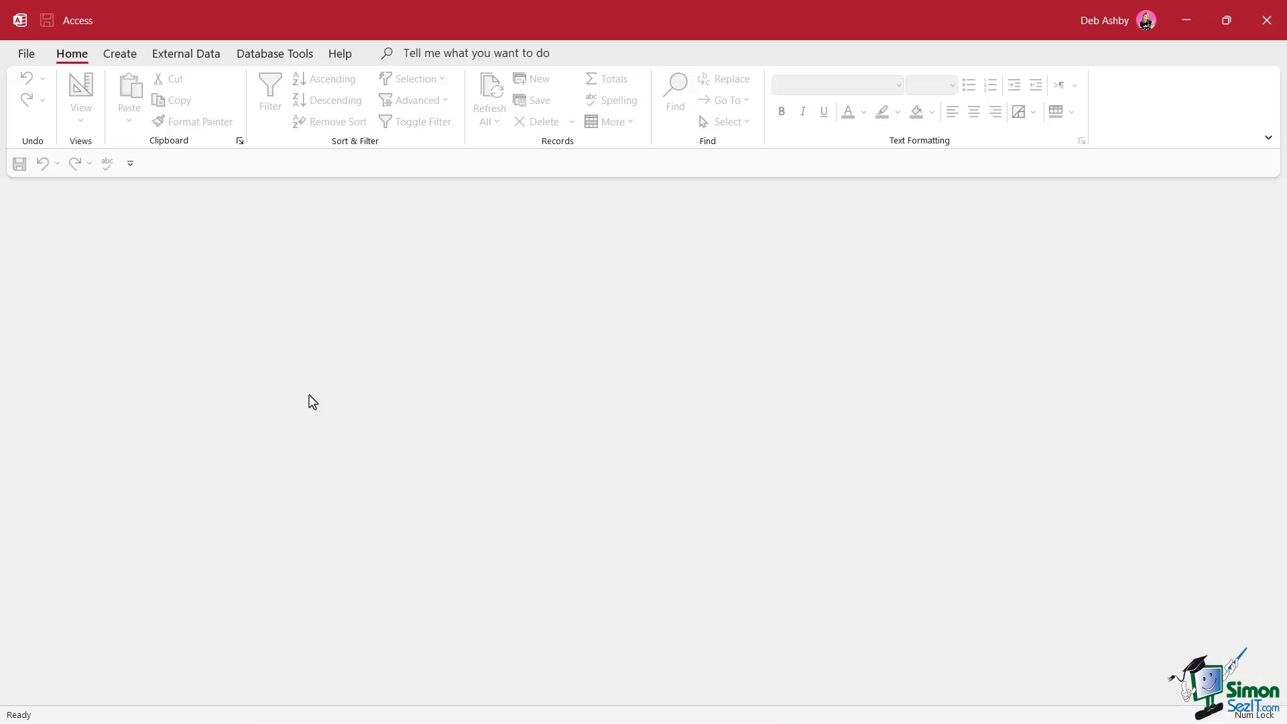
pyautogui.click(26, 53)
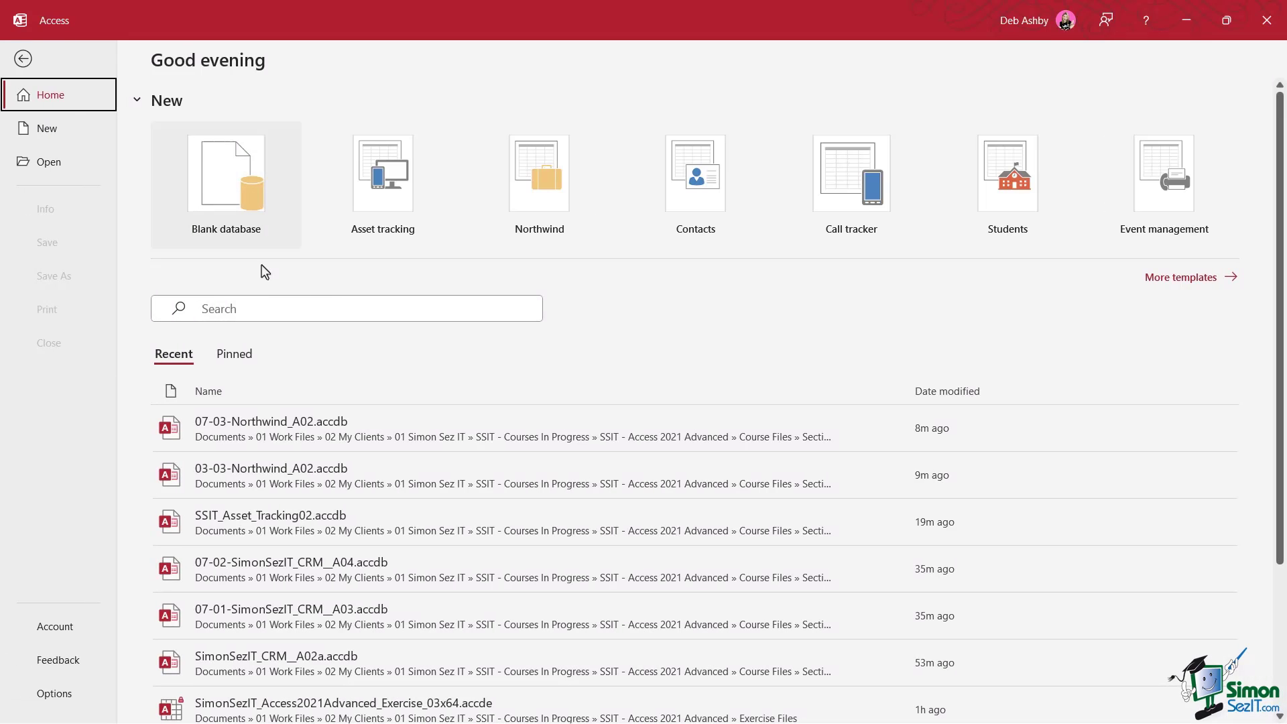
pyautogui.click(335, 436)
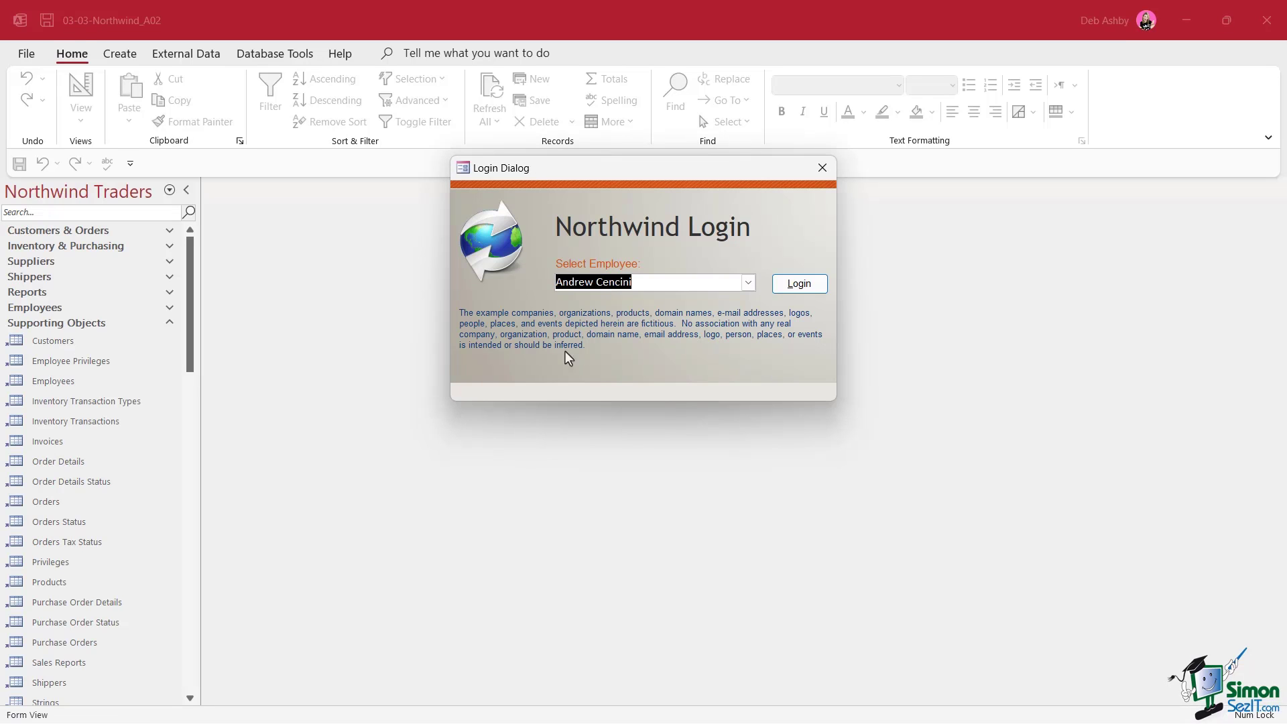
pyautogui.click(823, 168)
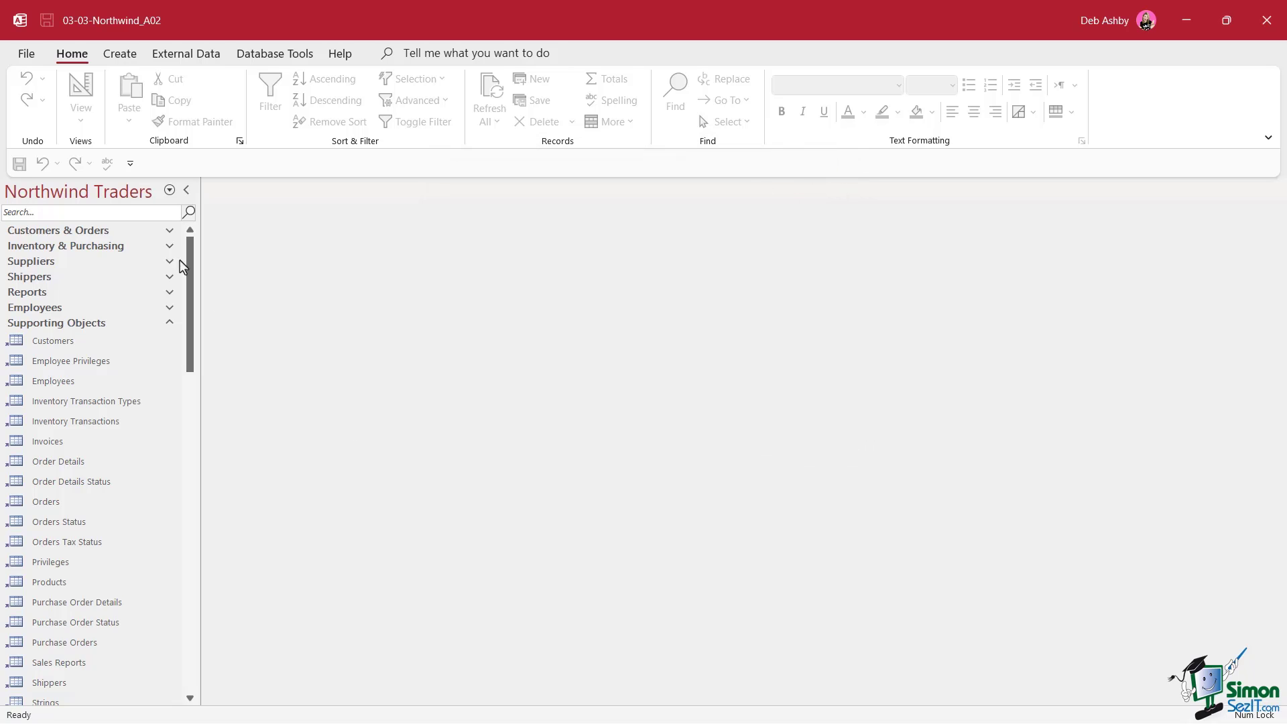
pyautogui.click(169, 190)
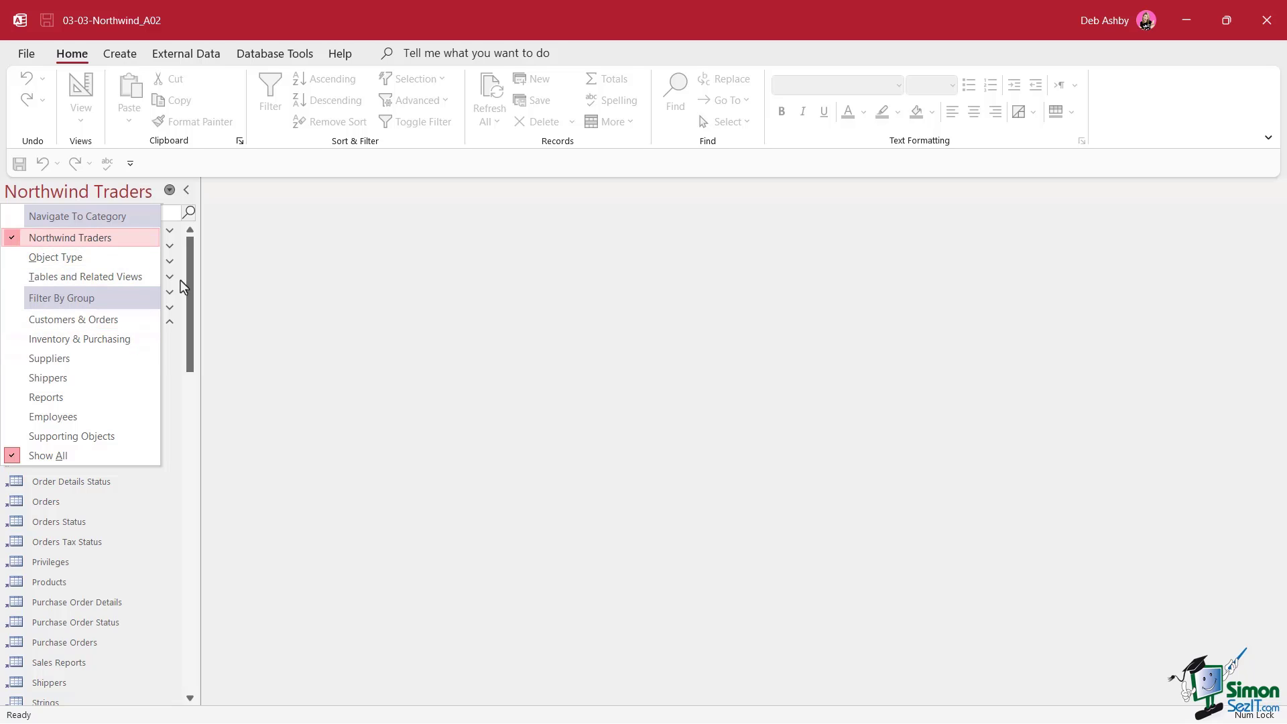
pyautogui.click(588, 288)
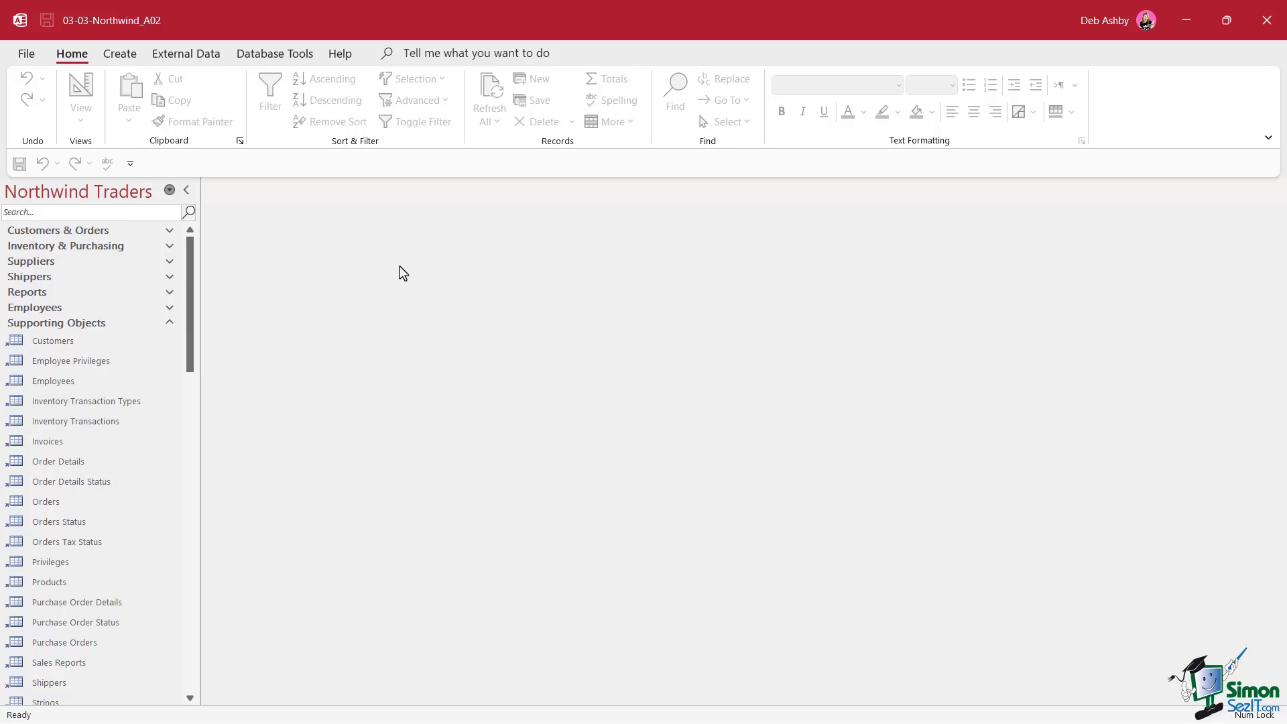
# Open AutoExec, inspect its first OpenForm action, and open the Startup Screen form
pyautogui.click(169, 190)
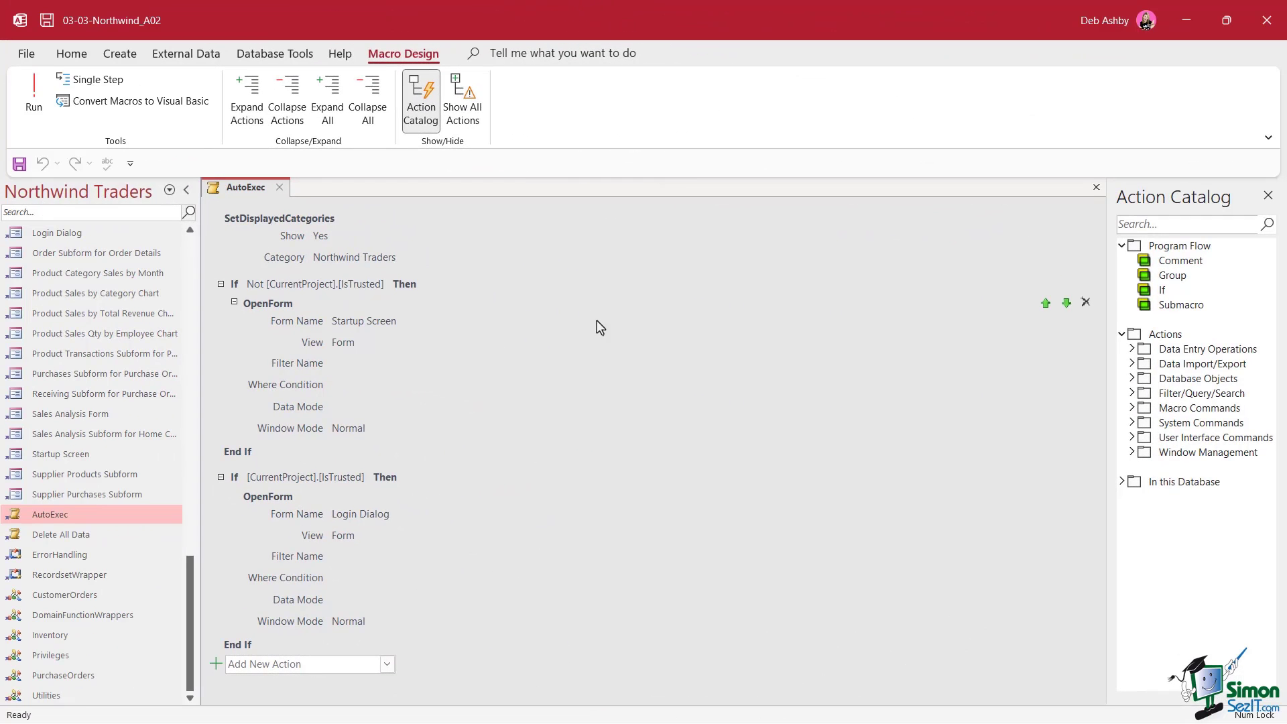
pyautogui.click(573, 363)
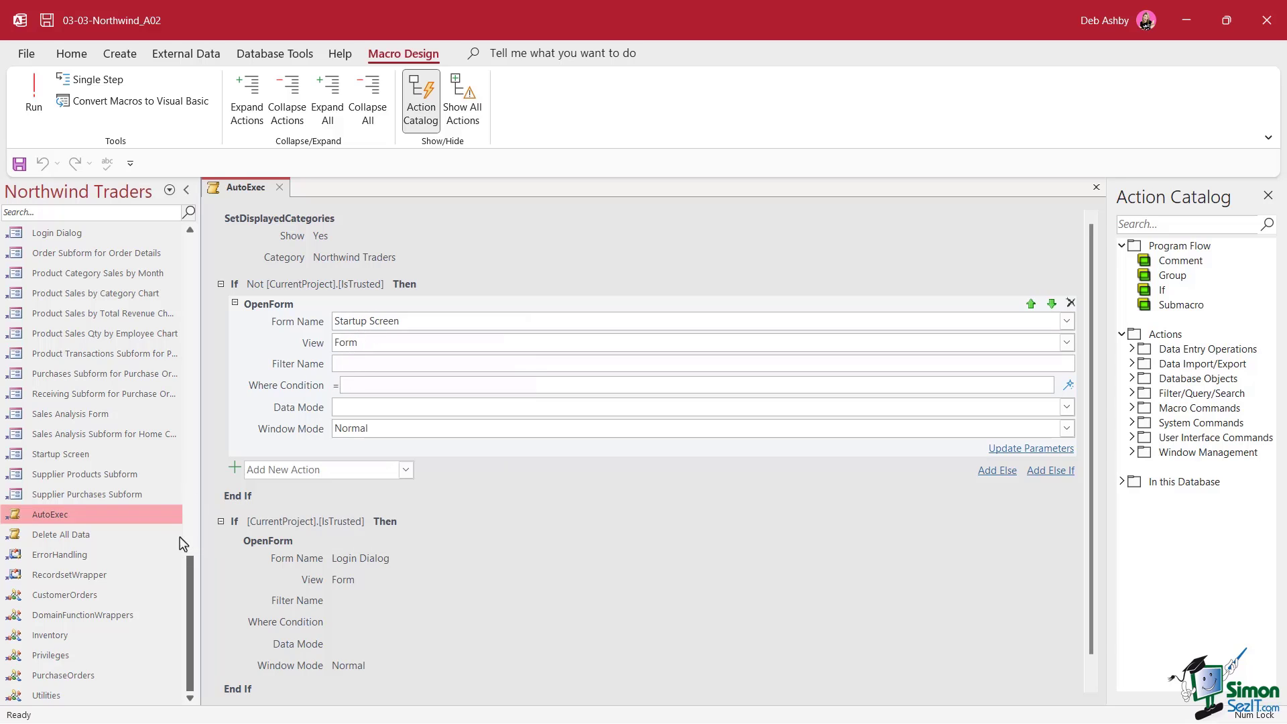
pyautogui.doubleClick(58, 455)
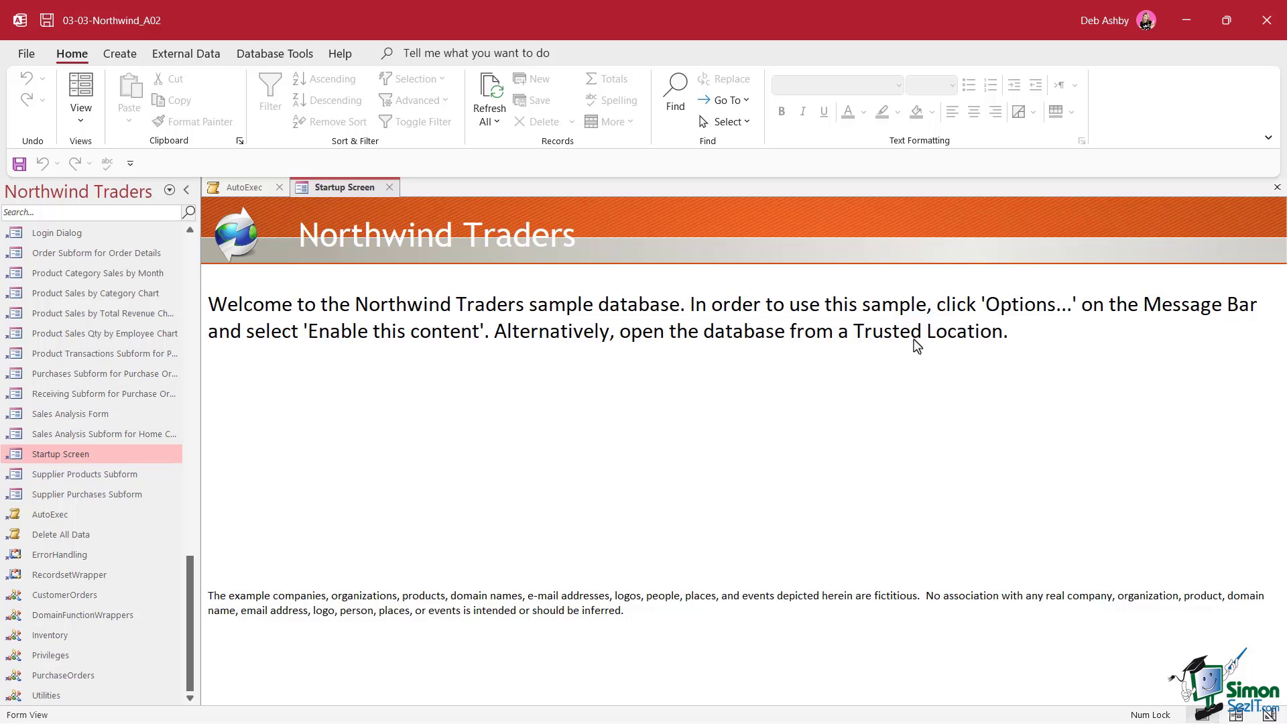
# Close the Startup Screen form to return to the AutoExec macro
pyautogui.click(390, 188)
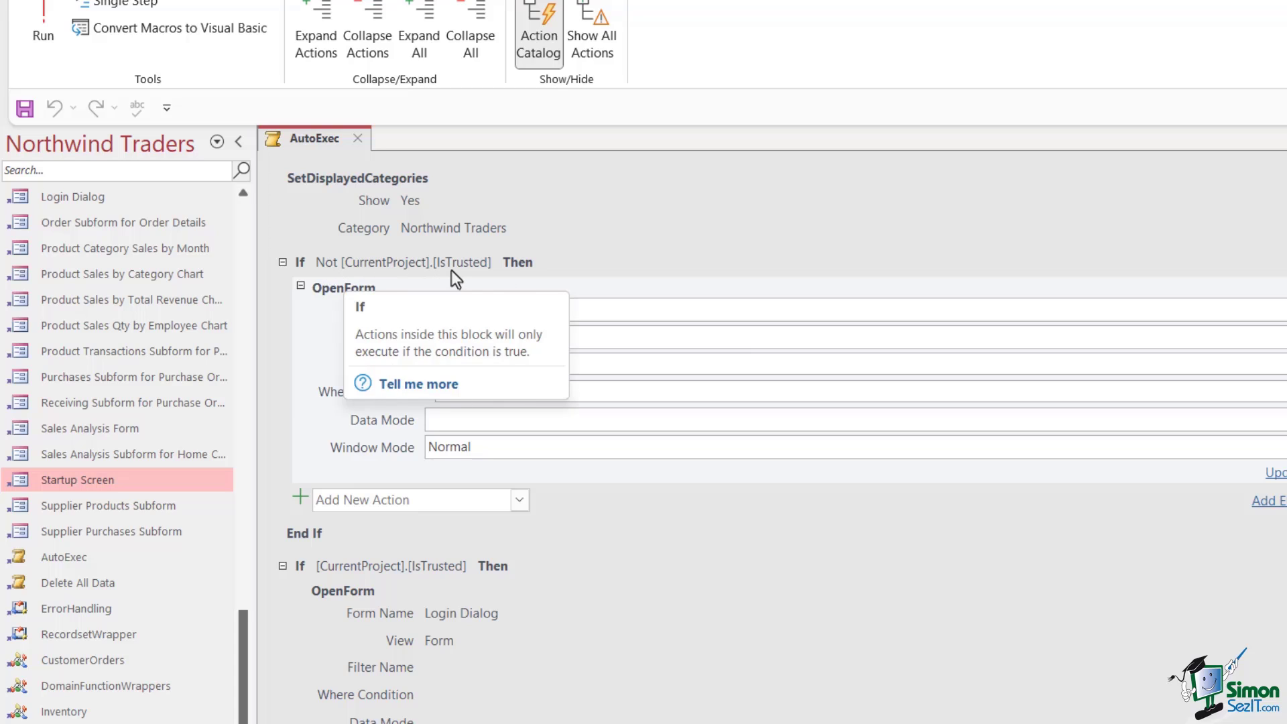
# Inspect the SetDisplayedCategories, Startup Screen OpenForm and IsTrusted If block in AutoExec
pyautogui.click(689, 231)
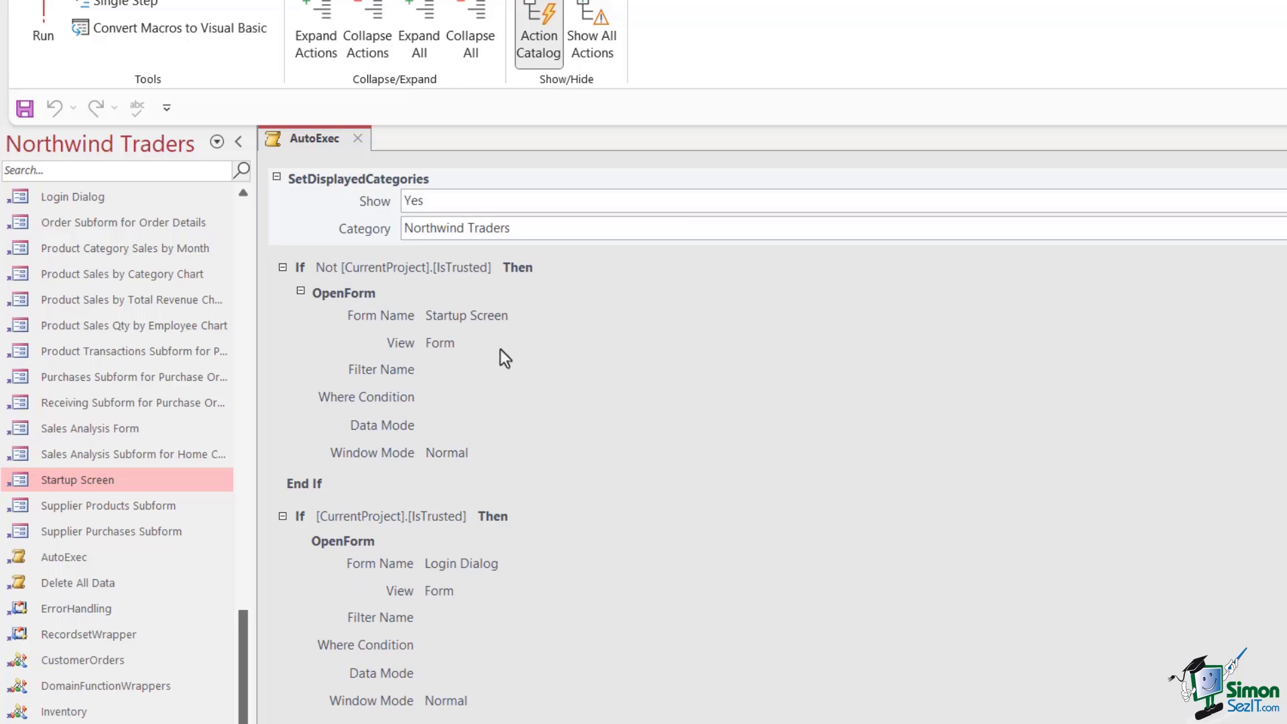
pyautogui.click(503, 312)
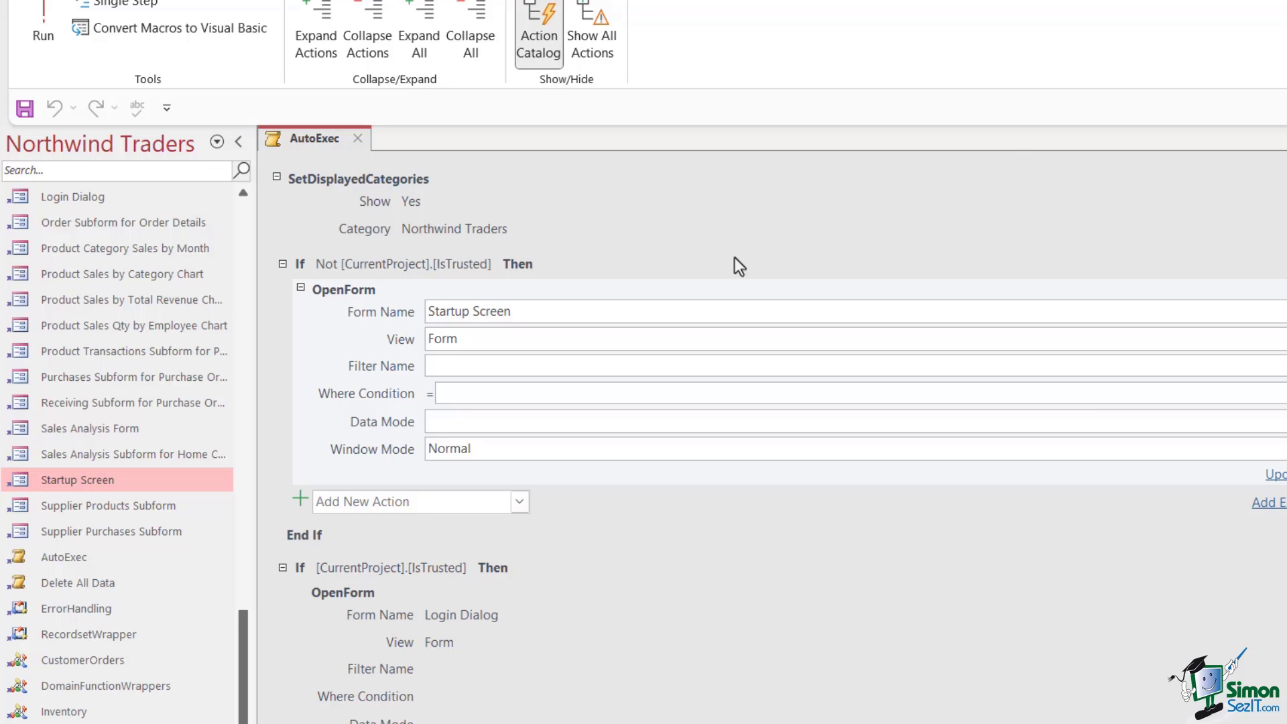
pyautogui.moveTo(677, 268)
pyautogui.moveTo(469, 449)
pyautogui.click(560, 642)
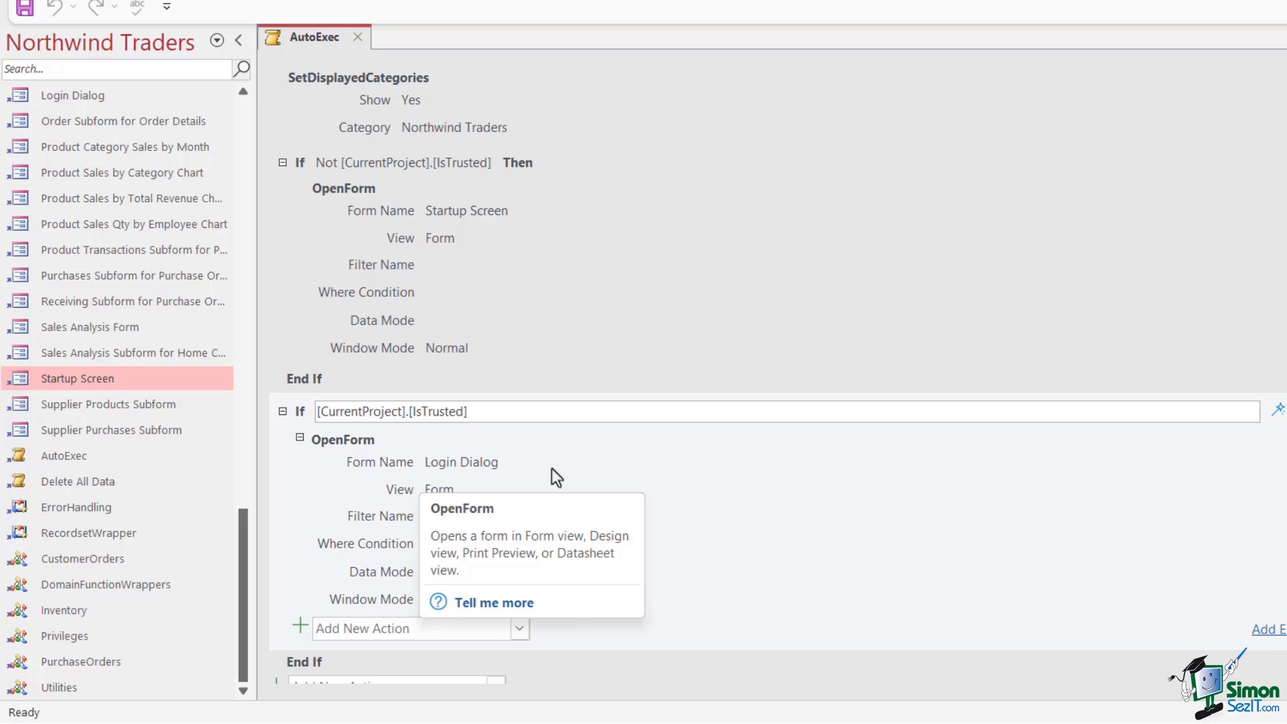
pyautogui.scroll(-1, 553, 468)
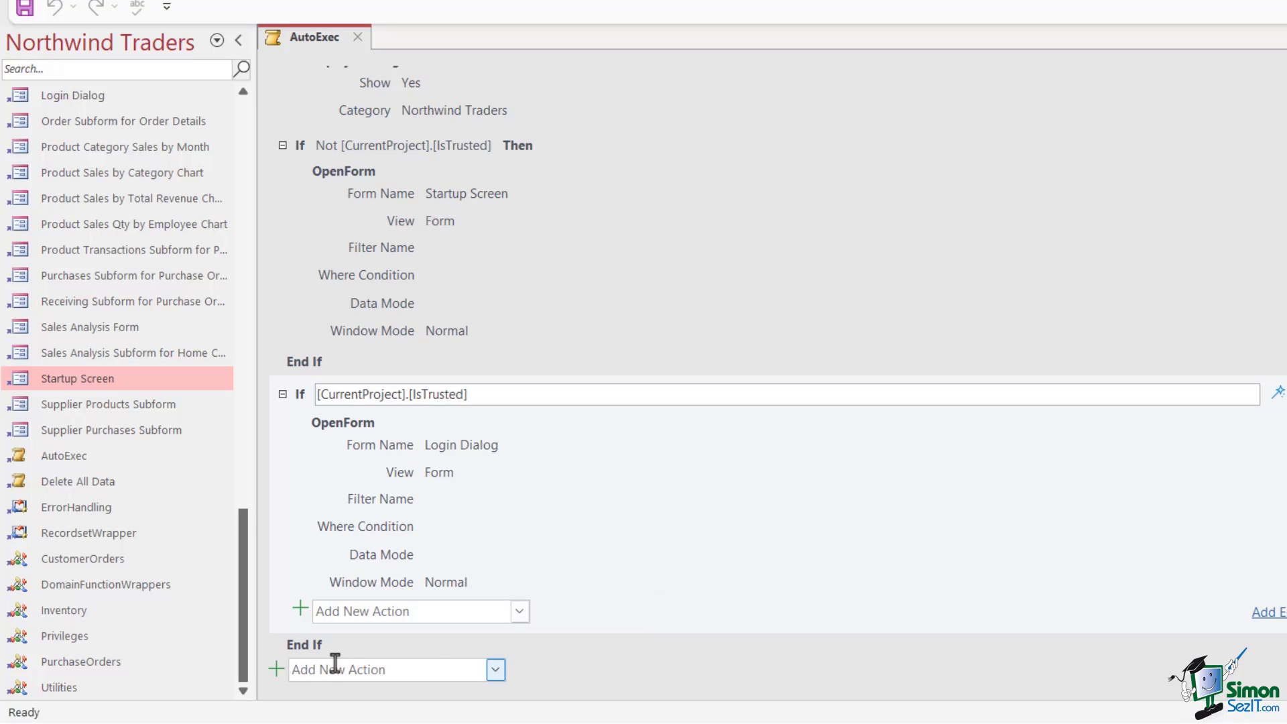
pyautogui.scroll(1, 750, 533)
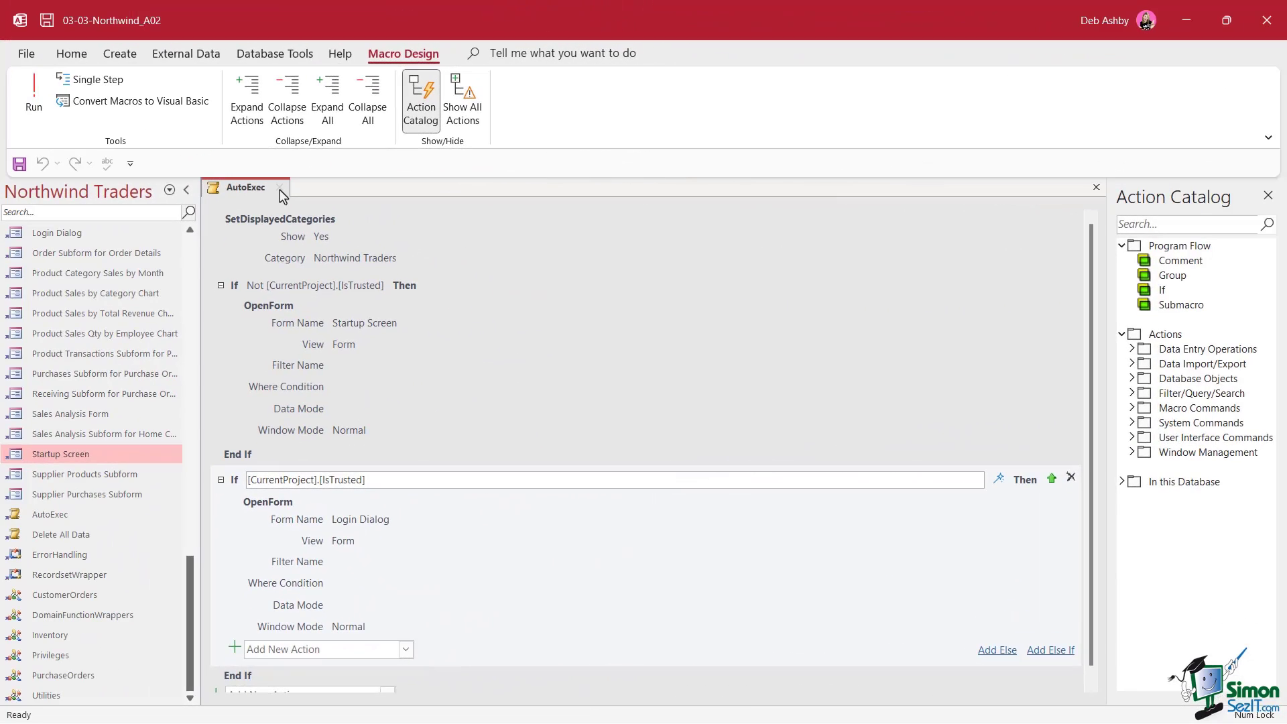
# Close AutoExec and open the Login Dialog form in Design View
pyautogui.click(279, 188)
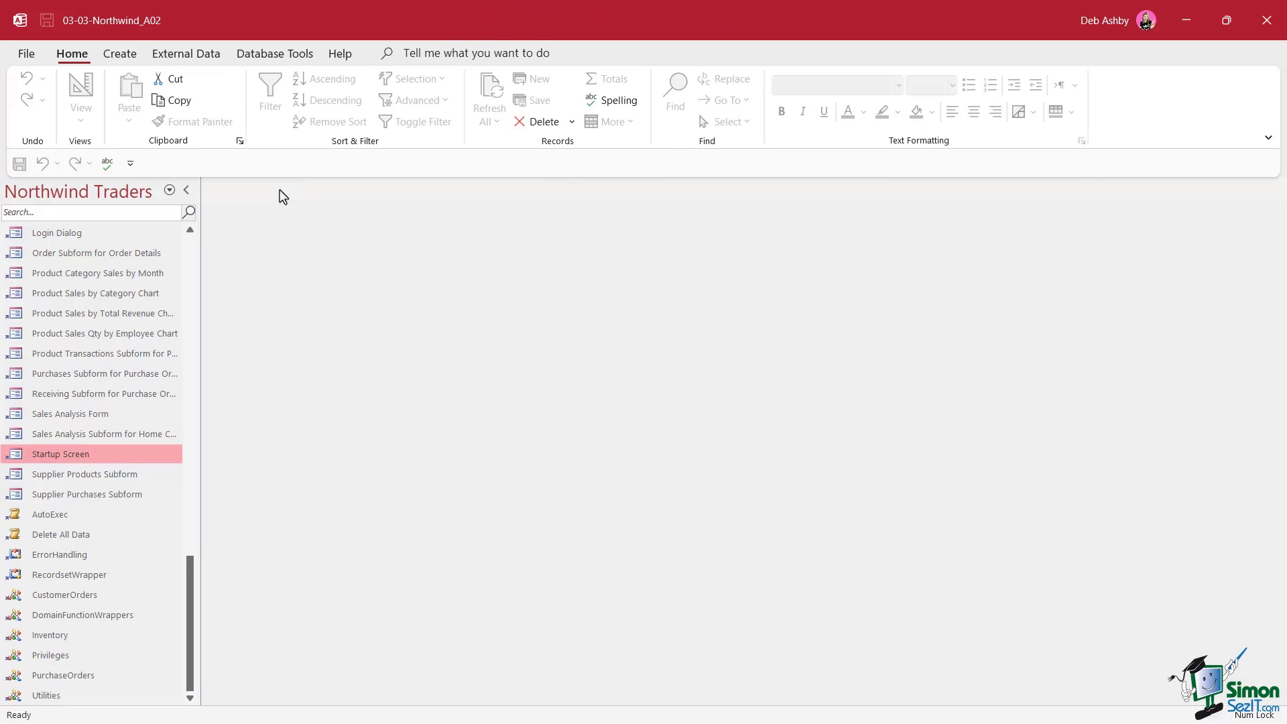
pyautogui.moveTo(191, 581); pyautogui.dragTo(196, 553)
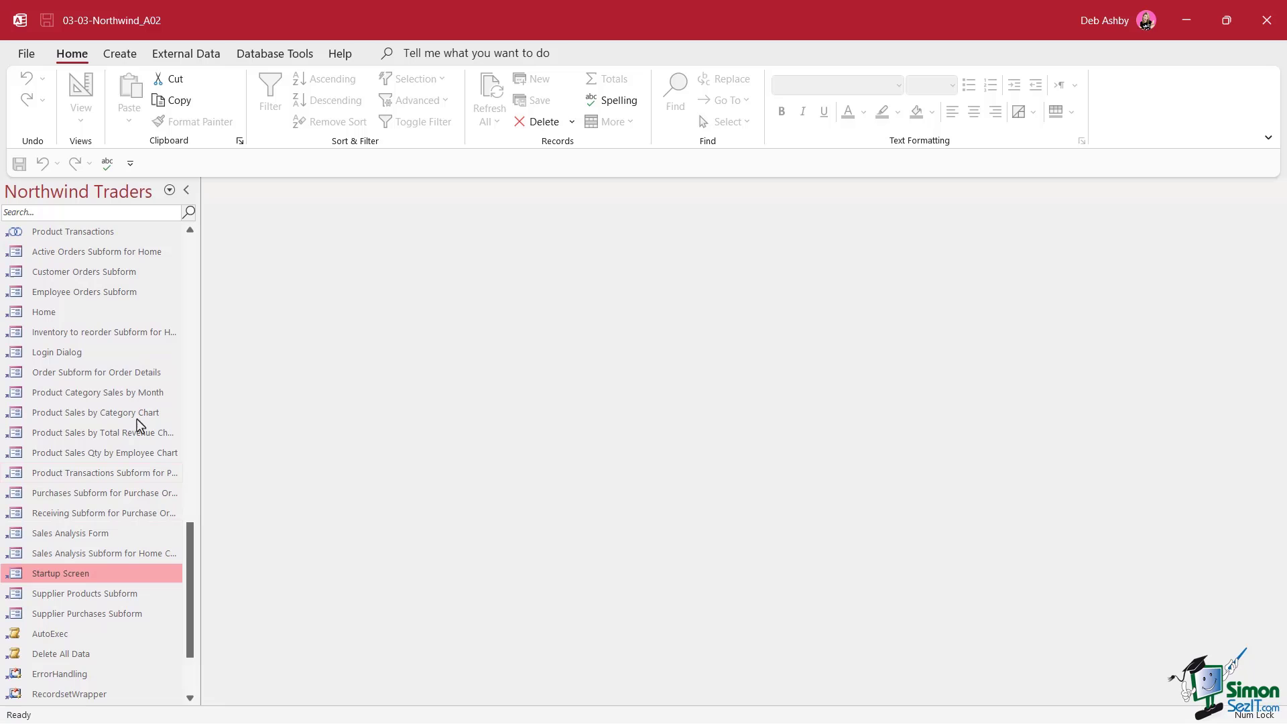
pyautogui.click(60, 355)
pyautogui.rightClick(61, 358)
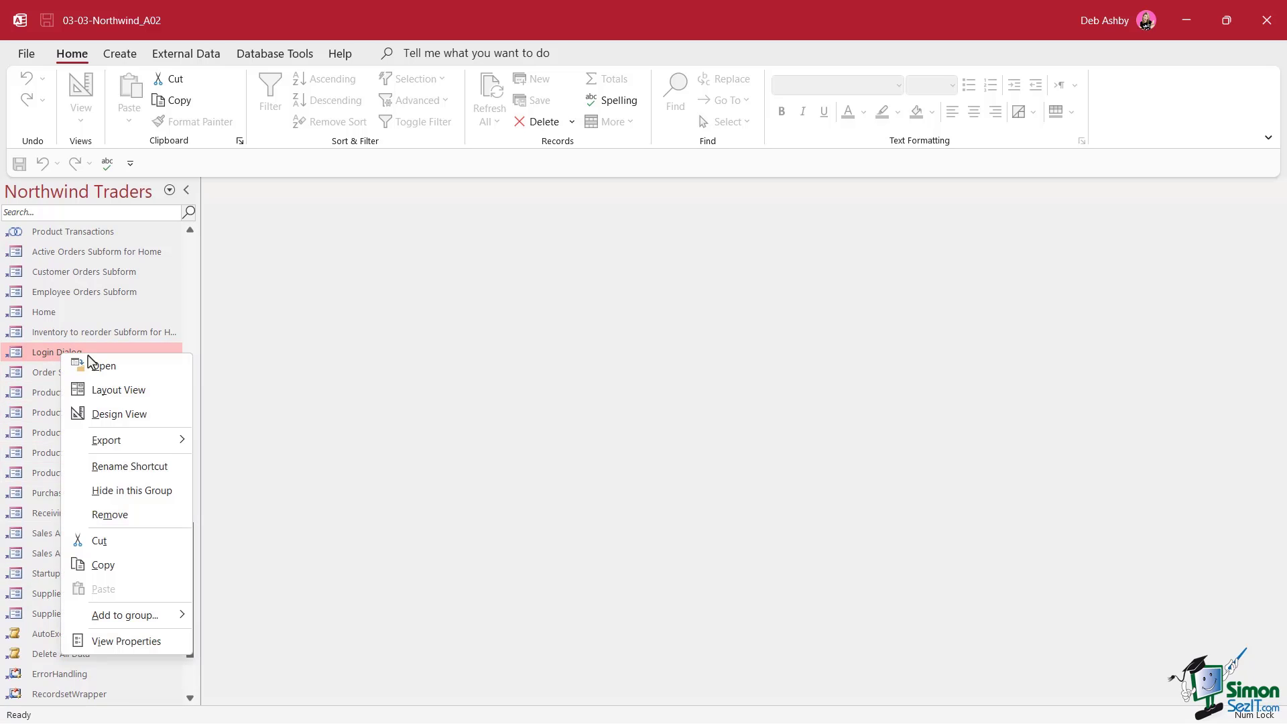
pyautogui.click(130, 414)
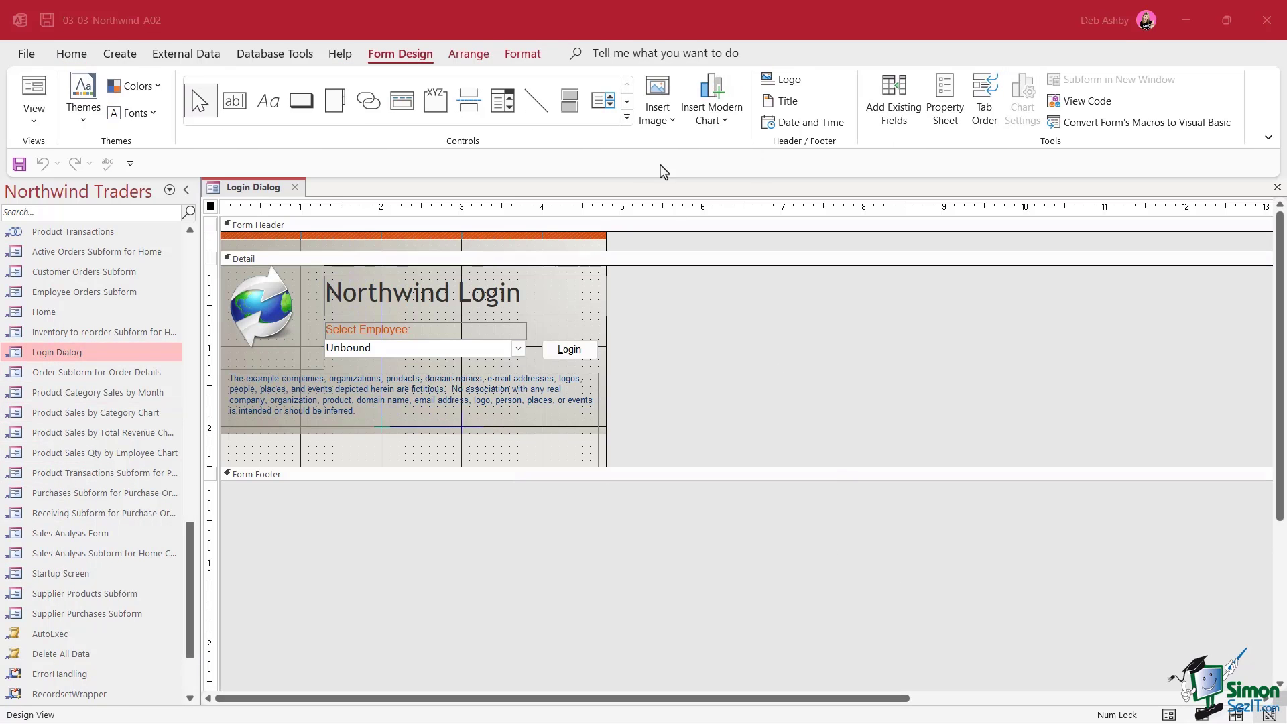
# Show the Property Sheet for the employee combo box and select its After Update event
pyautogui.click(945, 99)
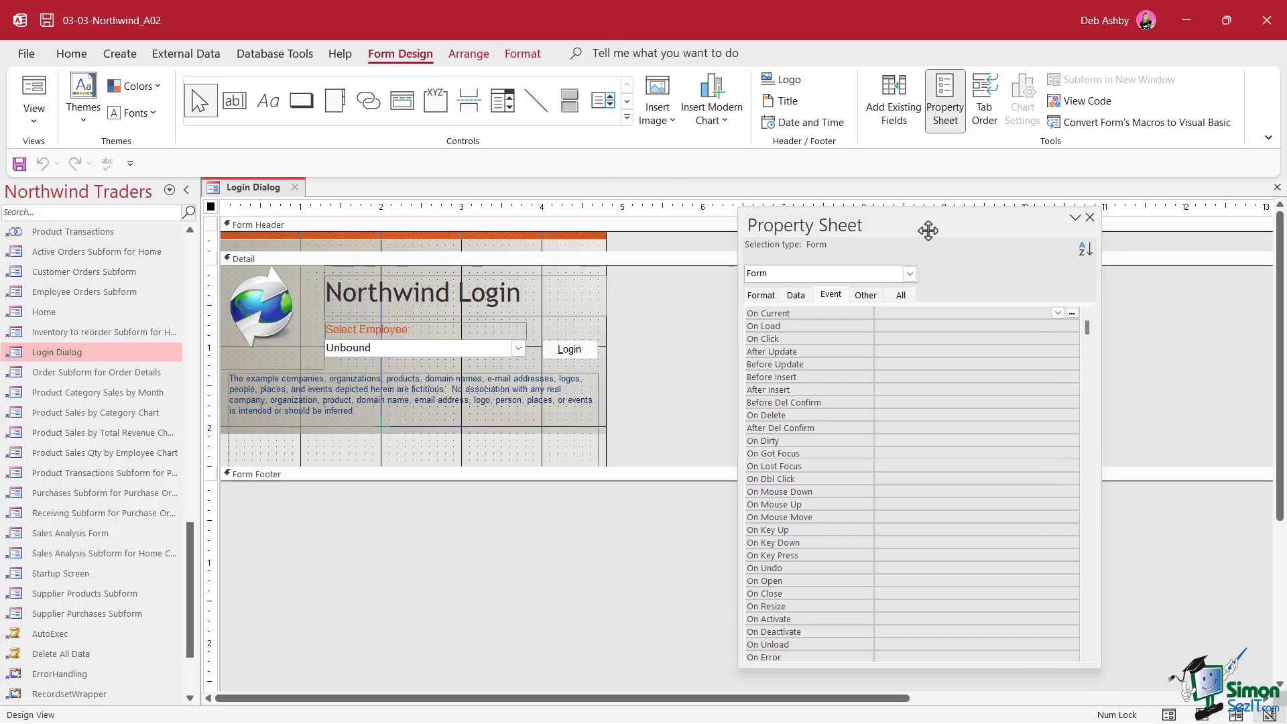
pyautogui.moveTo(928, 230); pyautogui.dragTo(903, 183)
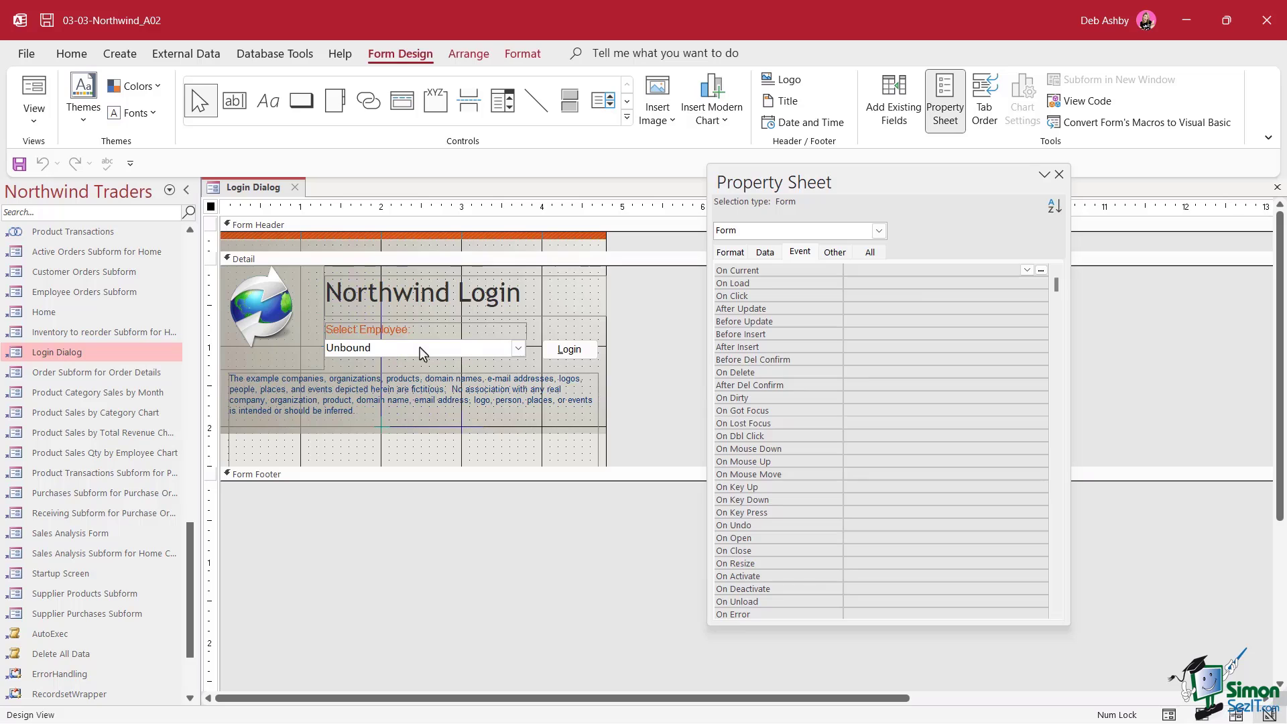
pyautogui.click(384, 354)
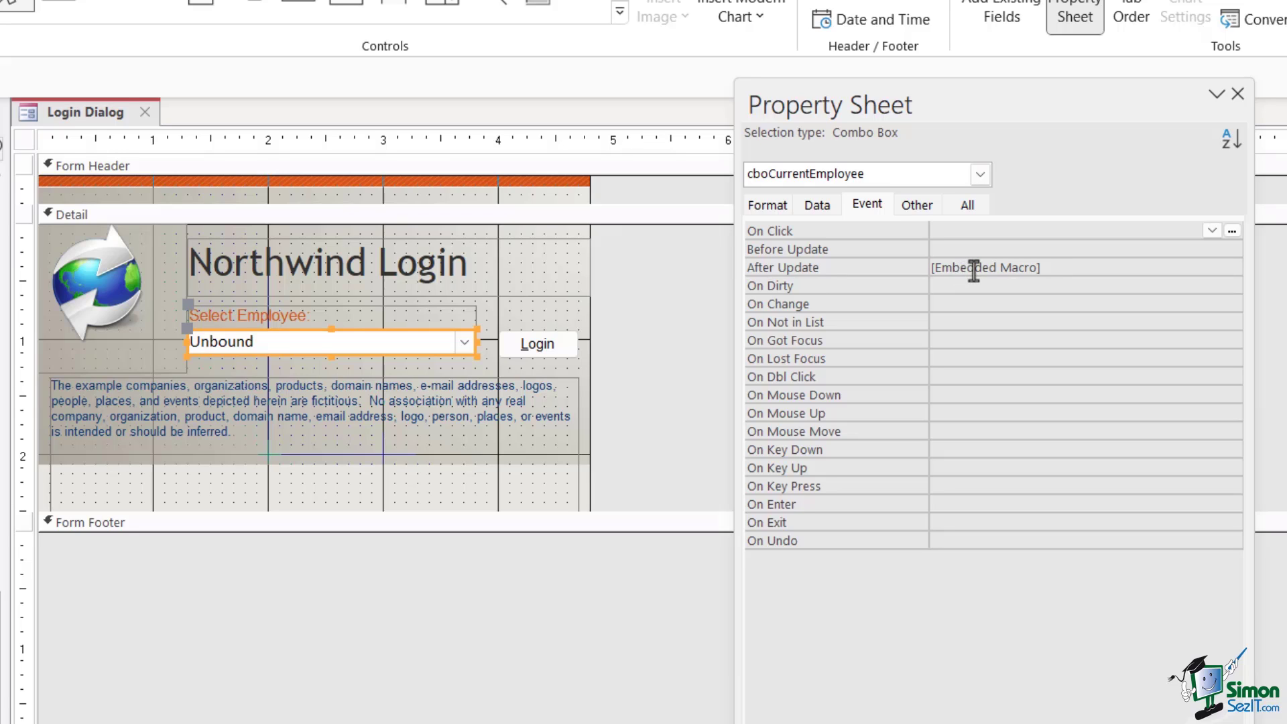
pyautogui.click(1054, 269)
# Review the cboCurrentEmployee After Update embedded macro, then close Login Dialog, saving the design
pyautogui.click(1233, 267)
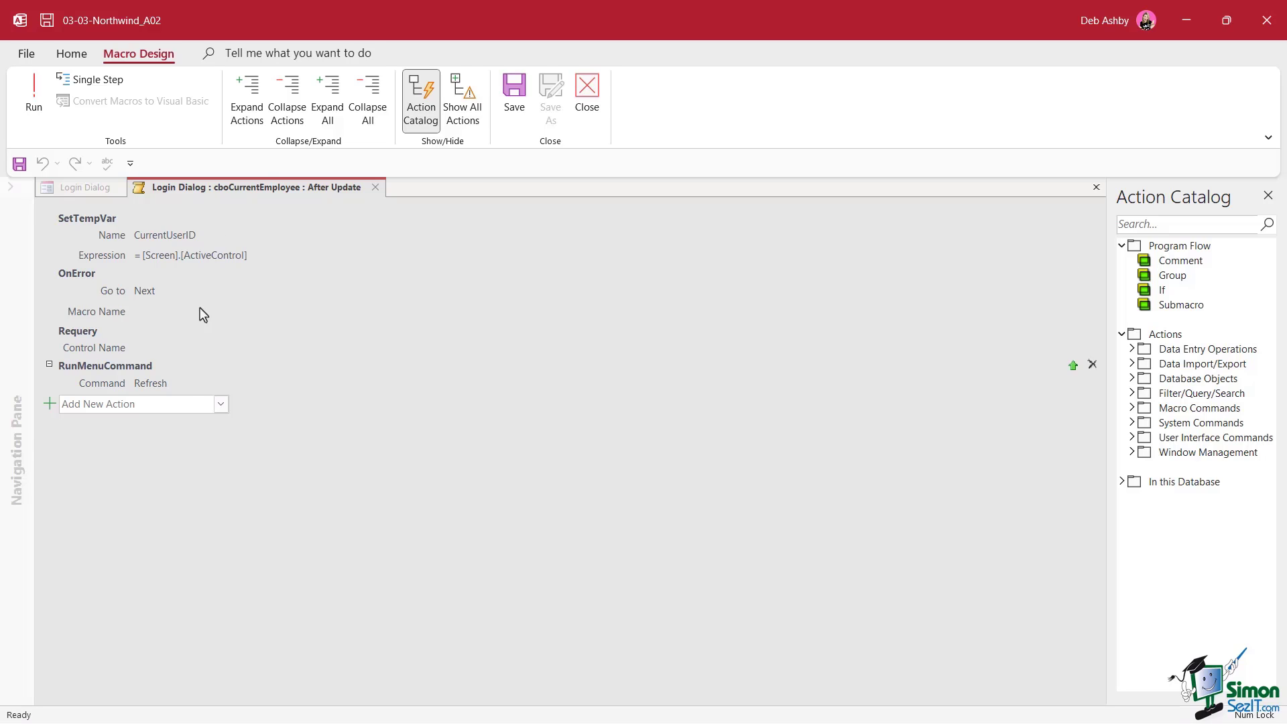
pyautogui.click(376, 194)
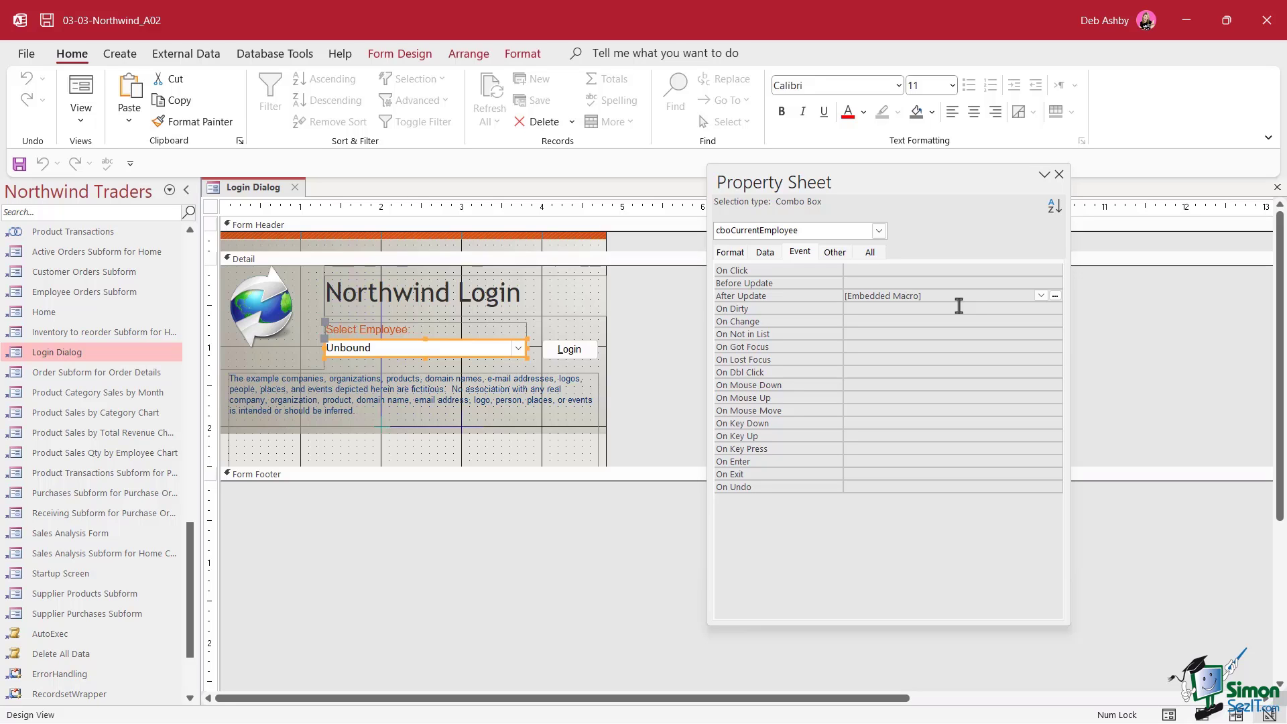
pyautogui.click(295, 188)
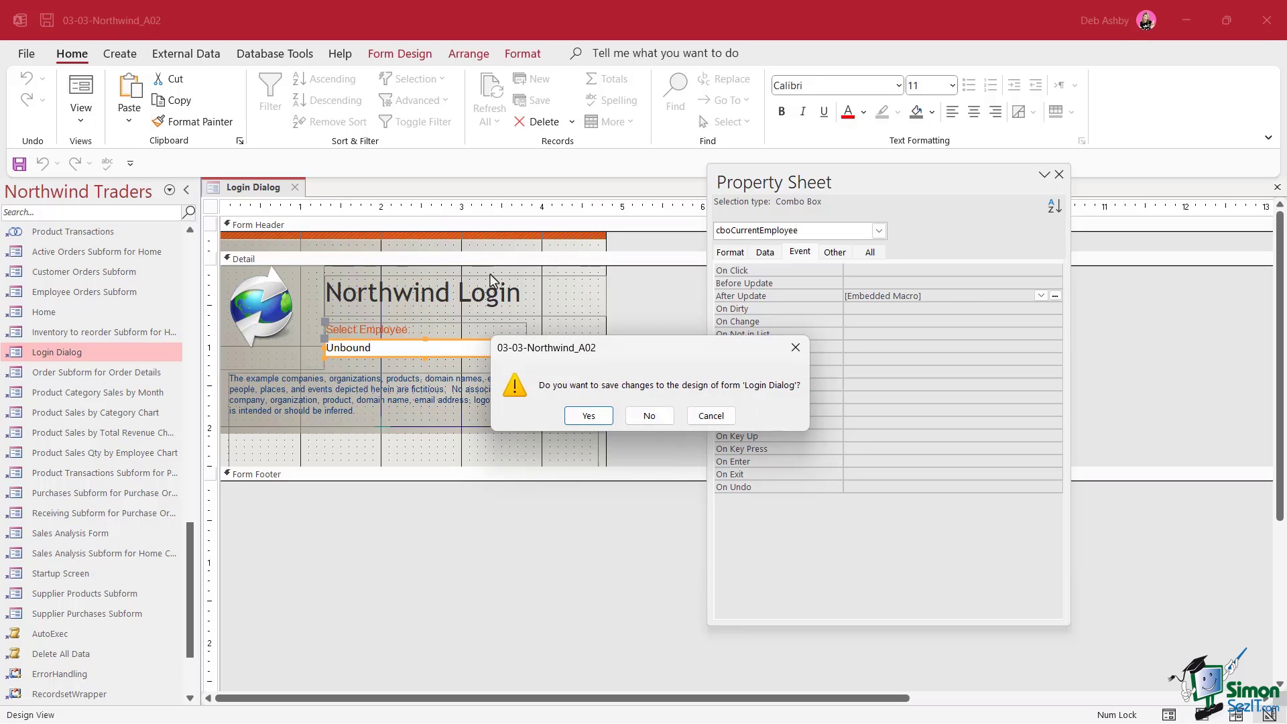
pyautogui.click(590, 416)
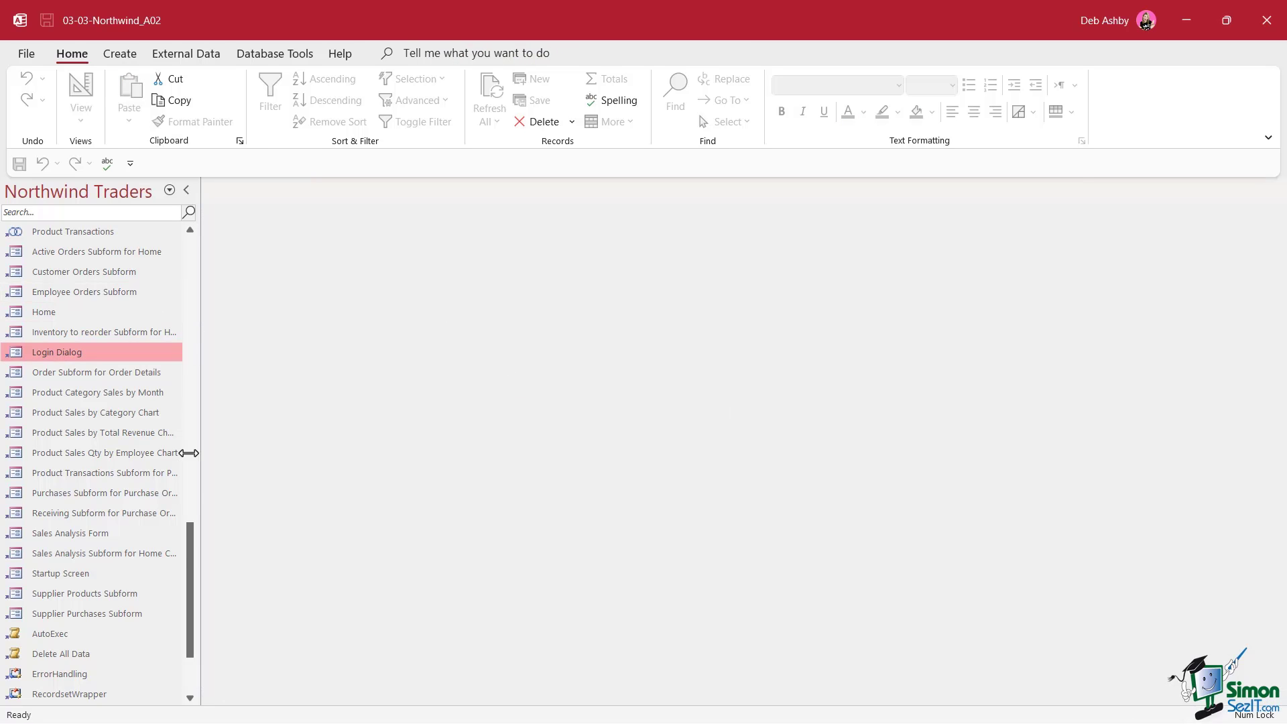
# Reopen the AutoExec macro in Design View
pyautogui.moveTo(188, 454); pyautogui.dragTo(183, 249)
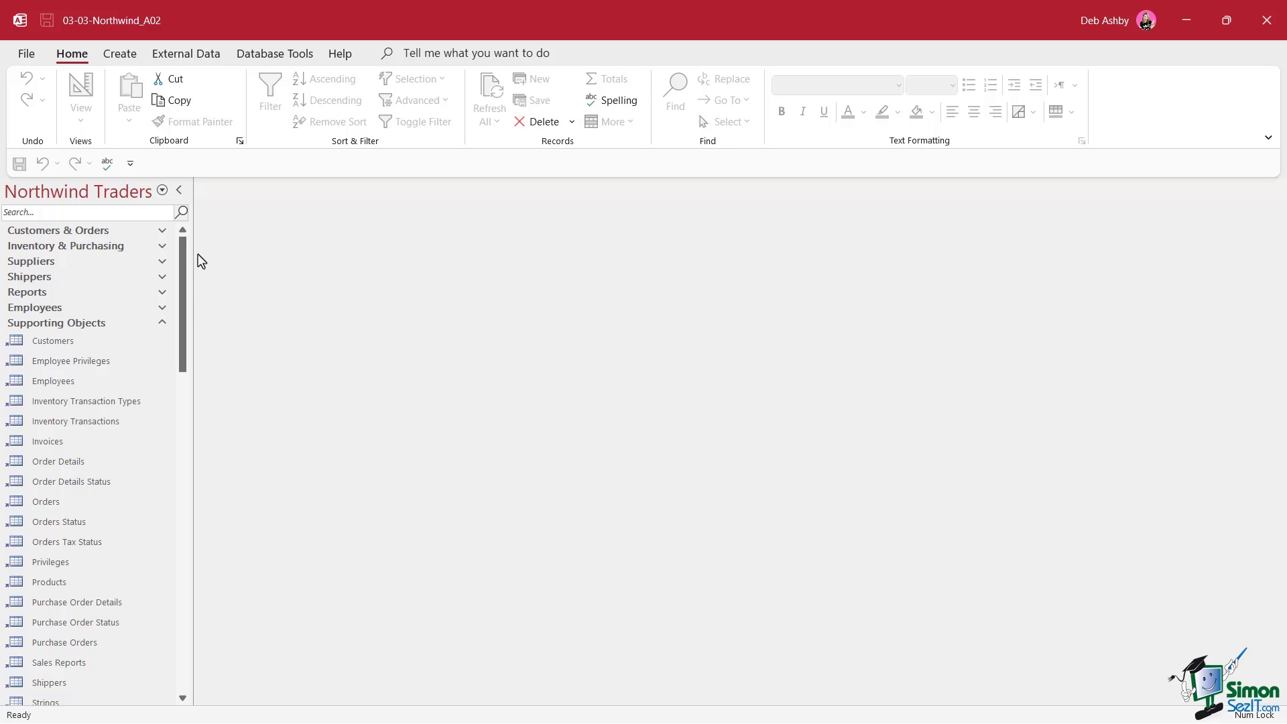
pyautogui.scroll(-1, 178, 297)
pyautogui.moveTo(178, 297); pyautogui.dragTo(143, 597)
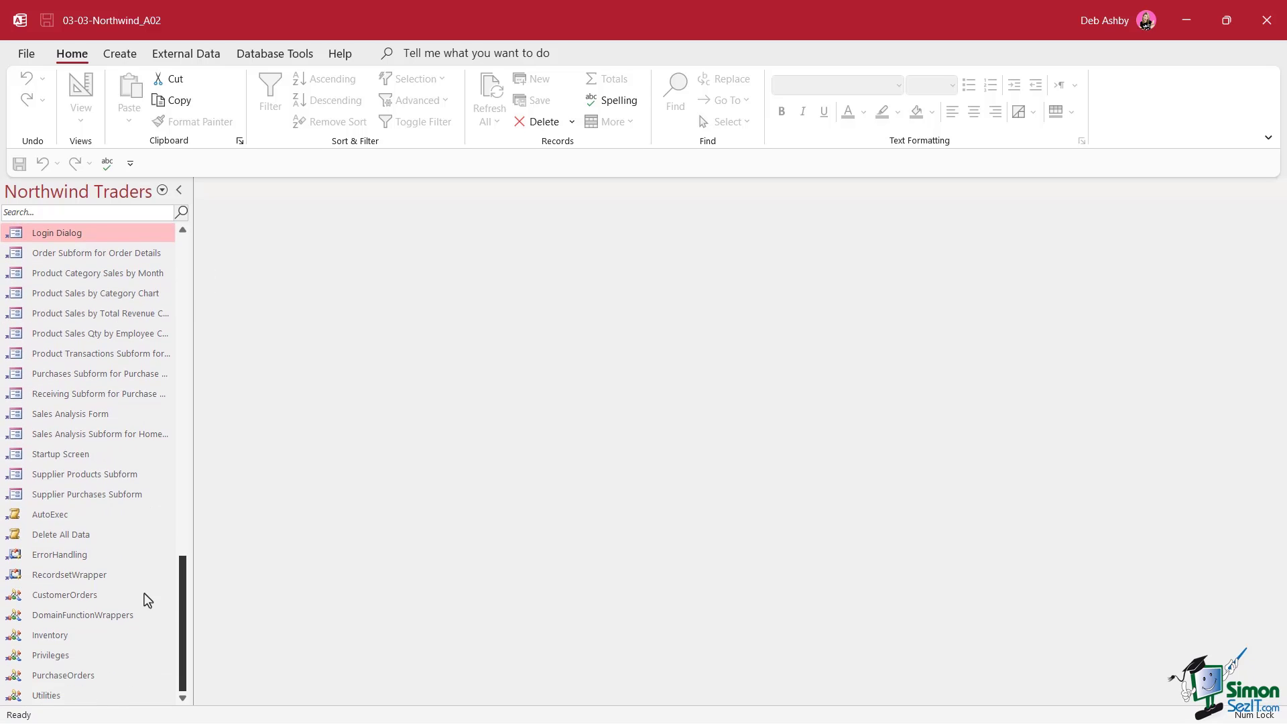
pyautogui.rightClick(45, 520)
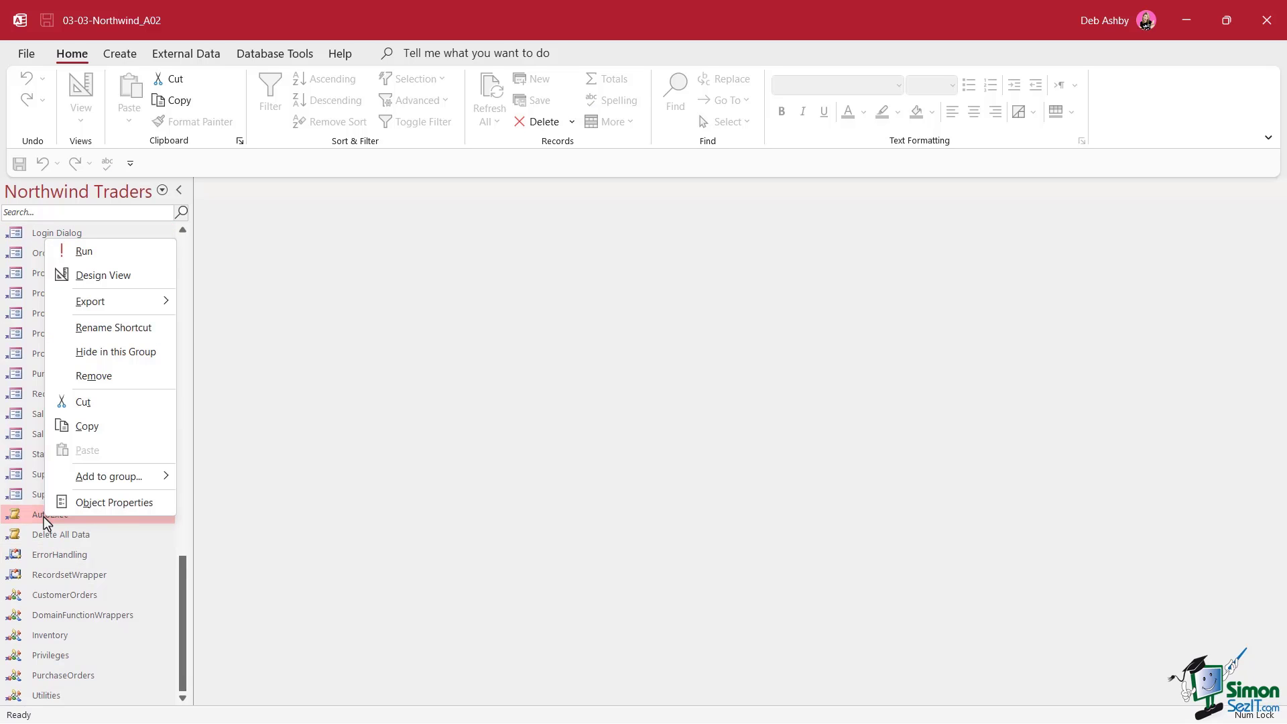
pyautogui.click(121, 278)
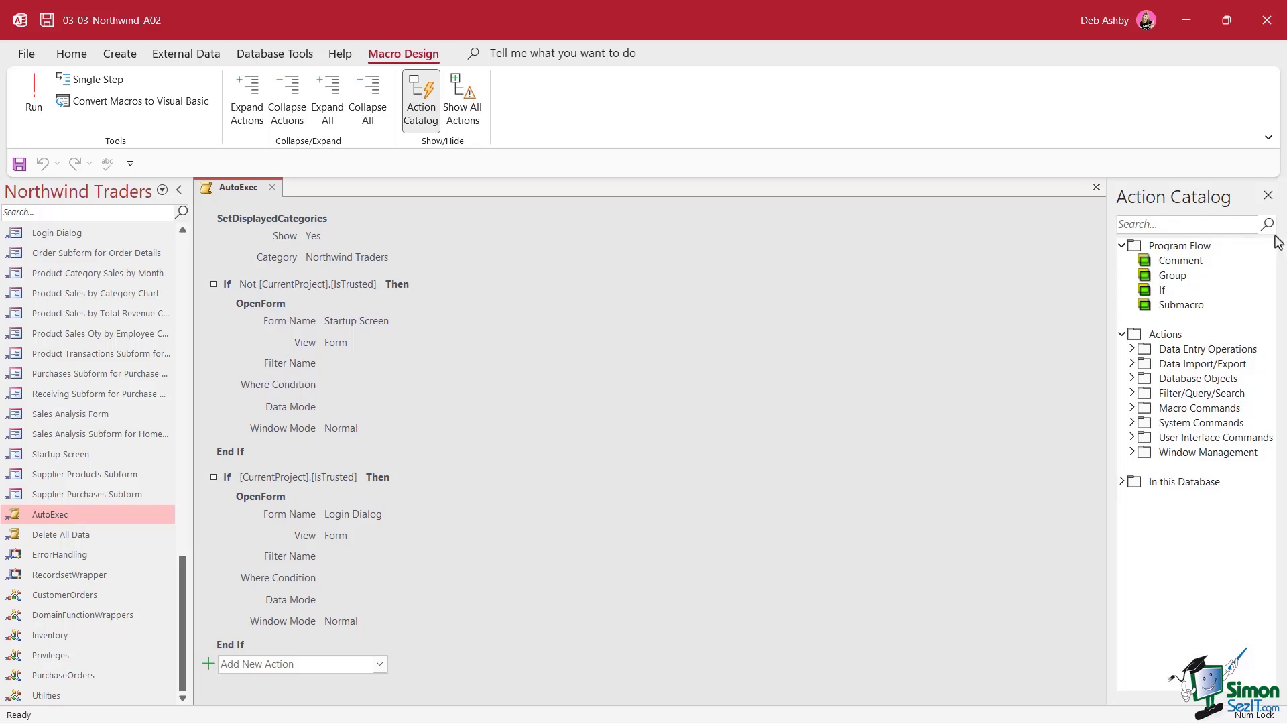
# Add a RunMenuCommand WindowHide action below SetDisplayedCategories and save the macro
pyautogui.click(1132, 409)
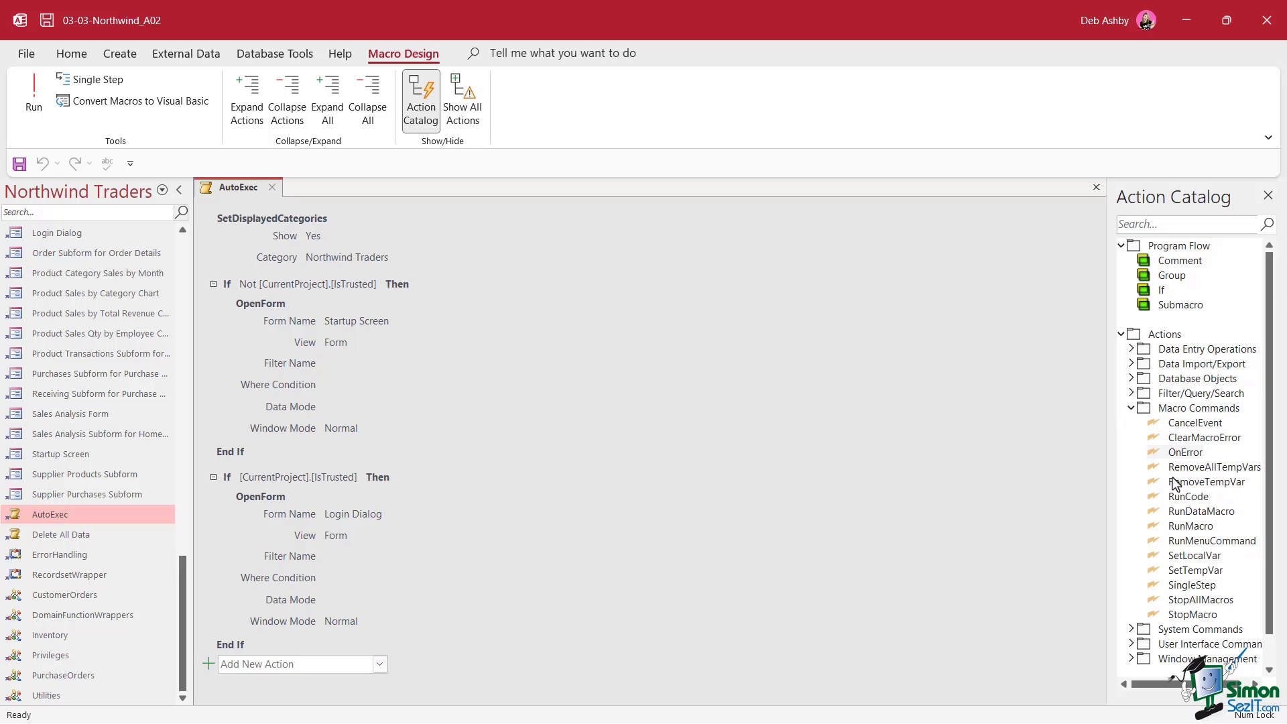
pyautogui.doubleClick(1206, 541)
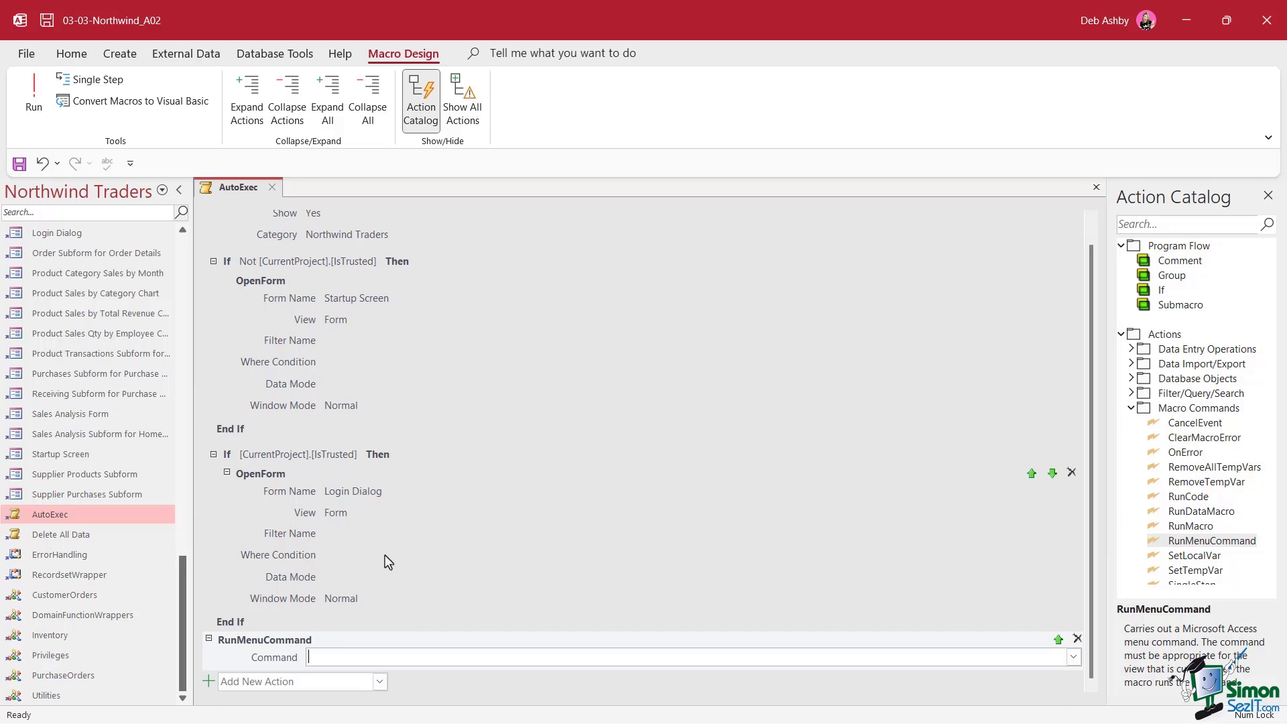
pyautogui.moveTo(240, 642)
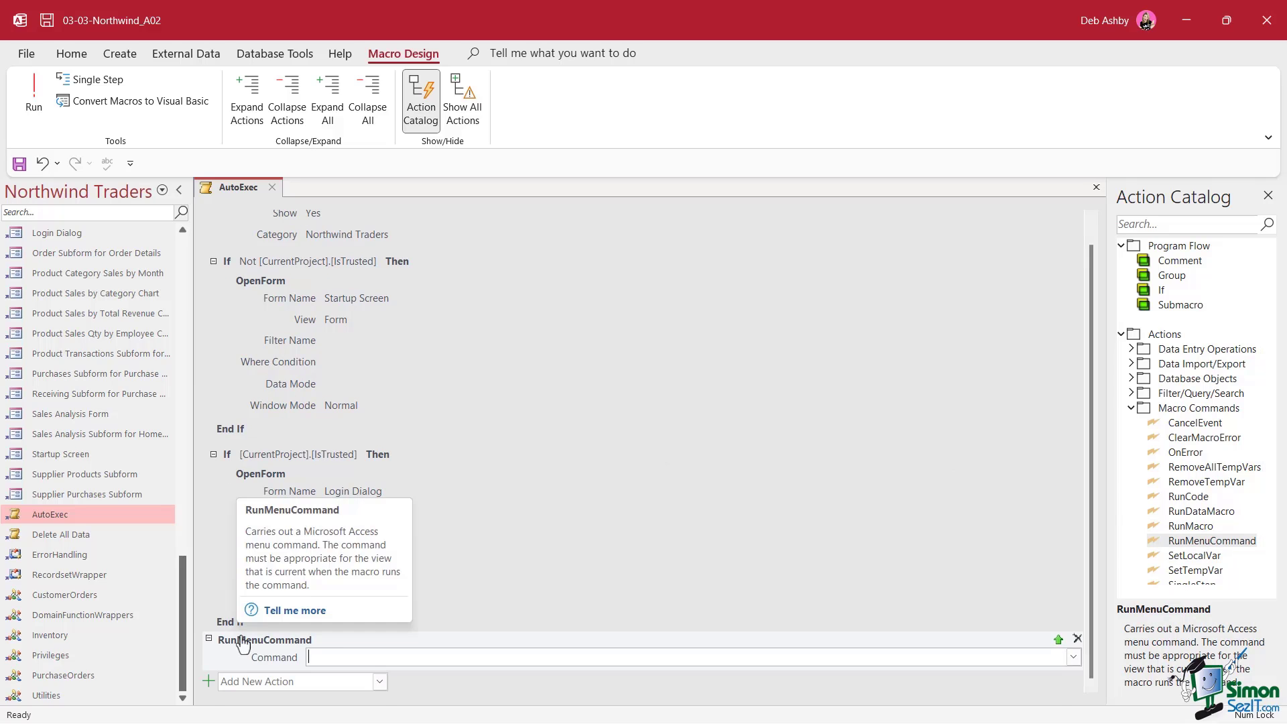
pyautogui.moveTo(247, 651); pyautogui.dragTo(243, 271)
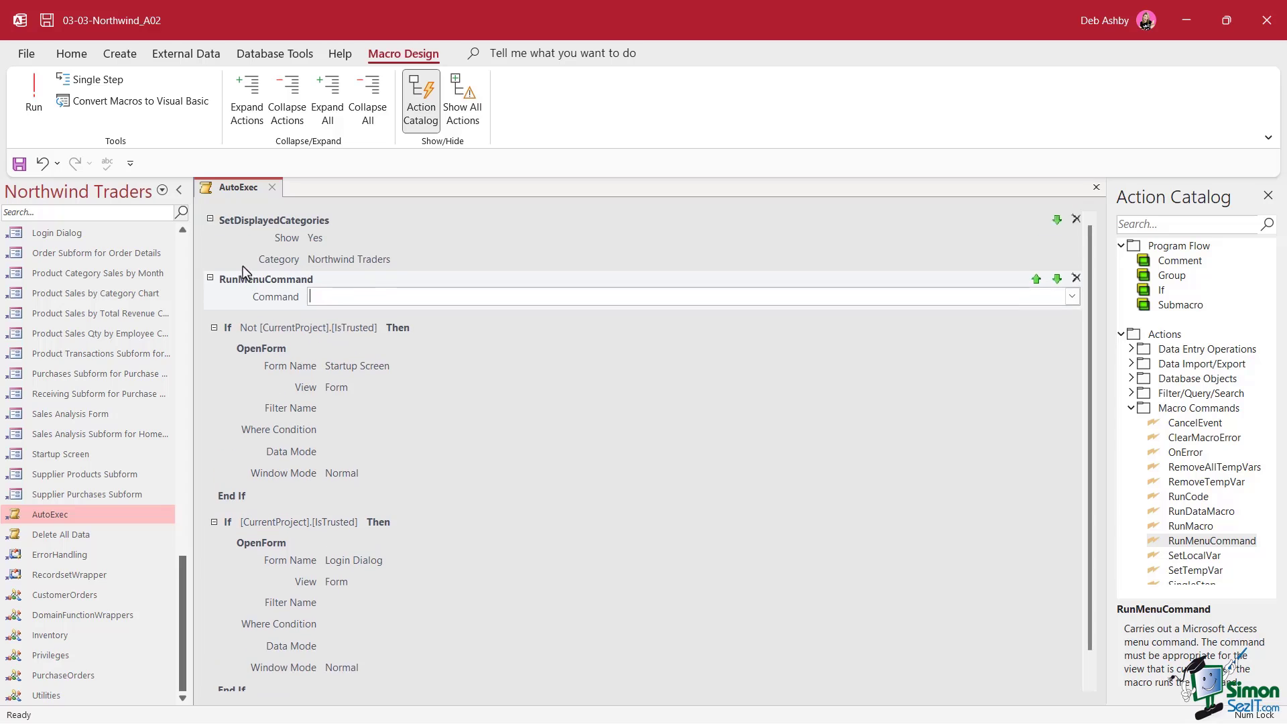
pyautogui.click(1073, 297)
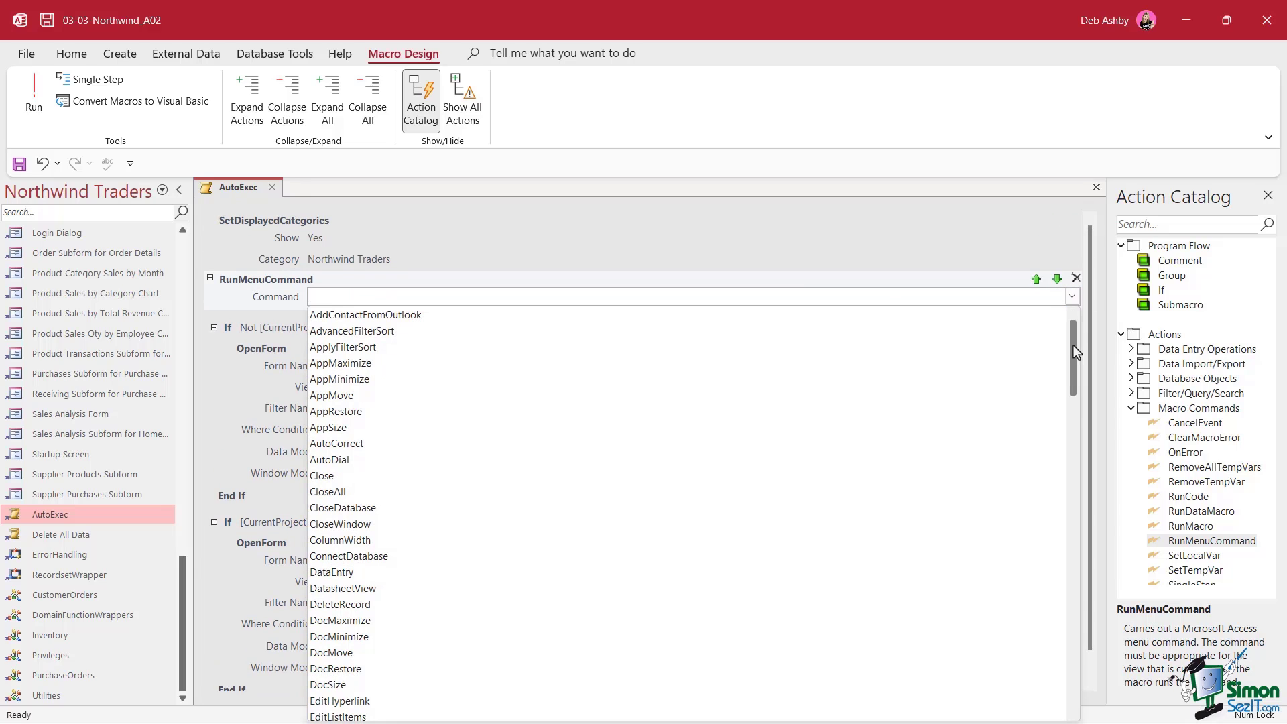
pyautogui.moveTo(1073, 344); pyautogui.dragTo(1071, 671)
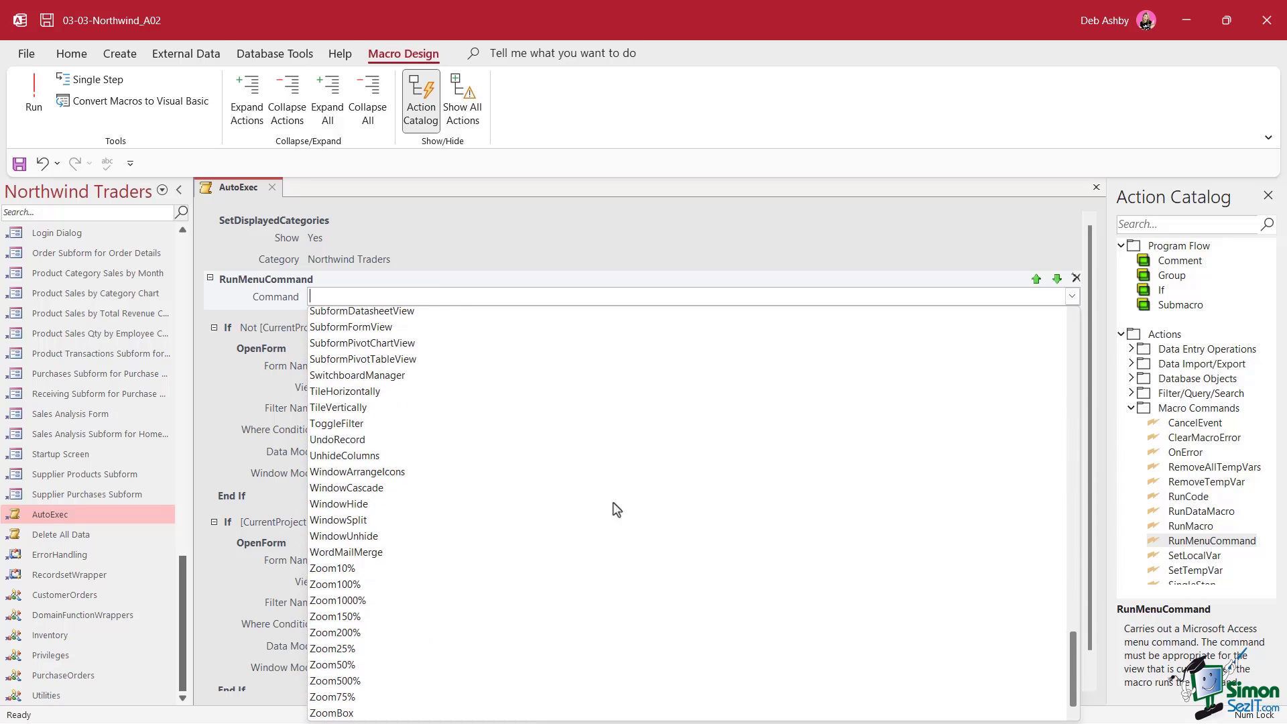
pyautogui.click(491, 513)
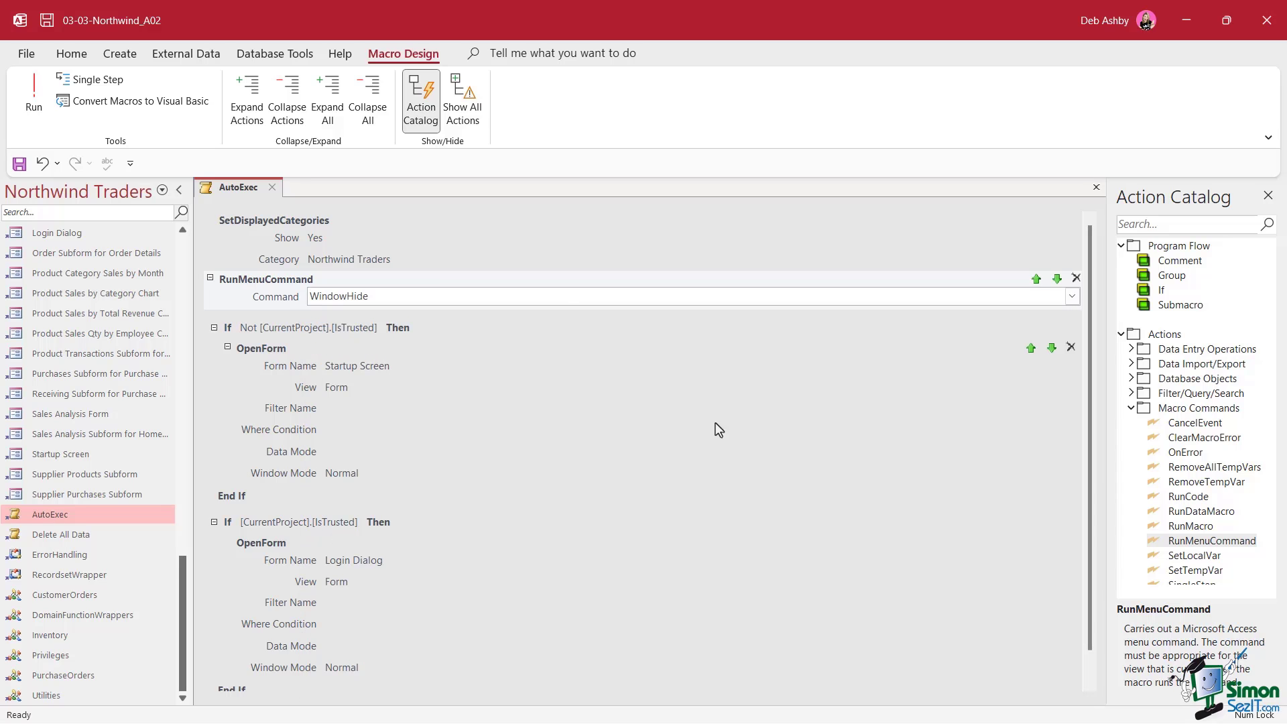
pyautogui.click(273, 188)
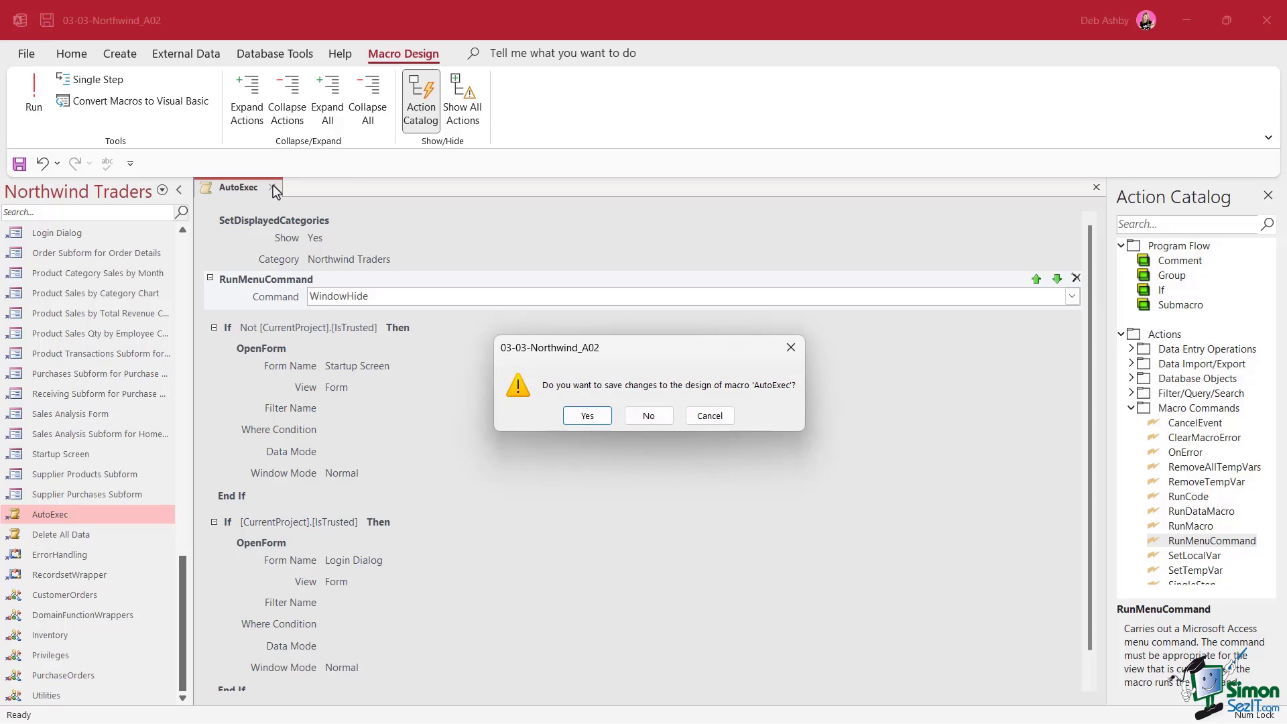
pyautogui.click(588, 415)
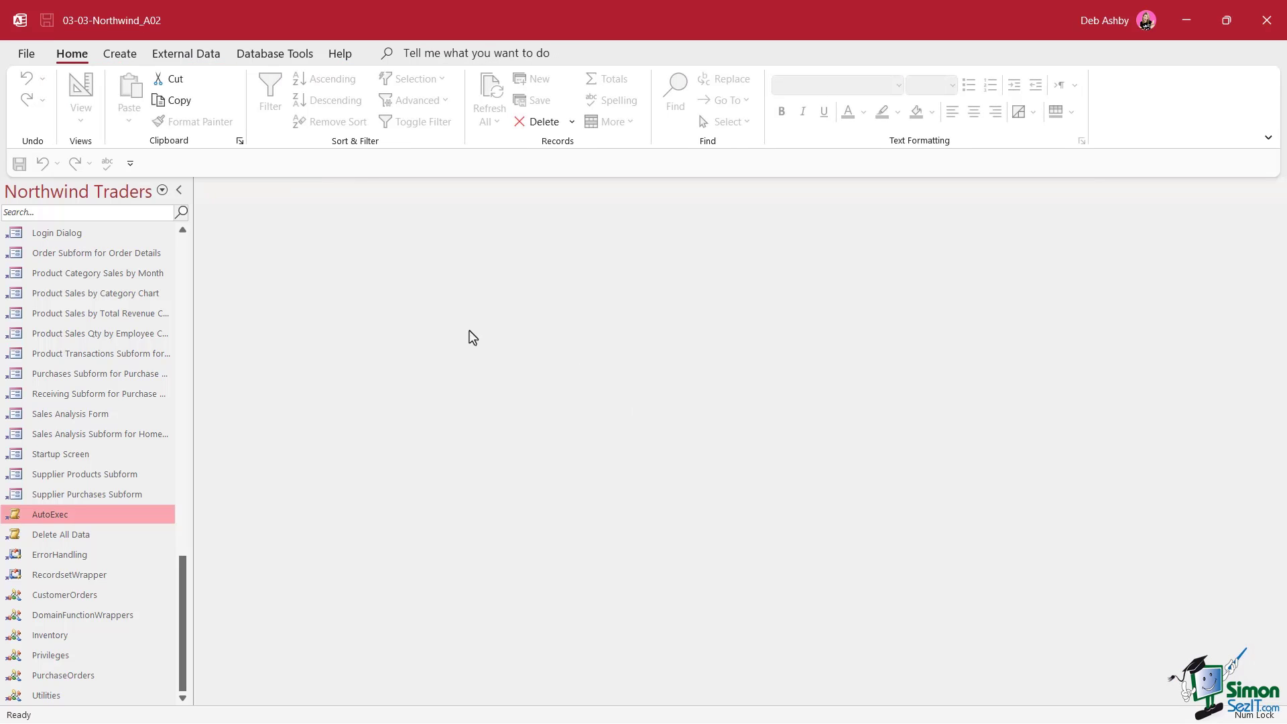
# Close the Northwind database and reopen it from the recent files list
pyautogui.click(27, 53)
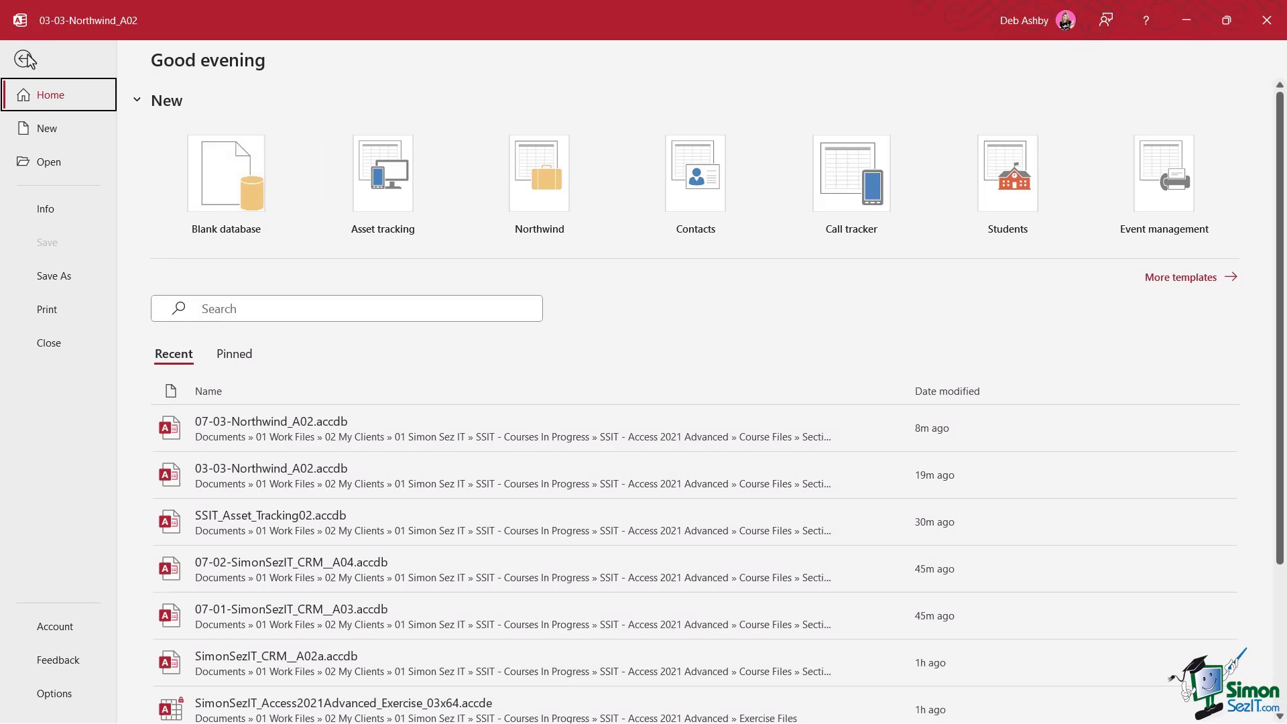
pyautogui.click(47, 342)
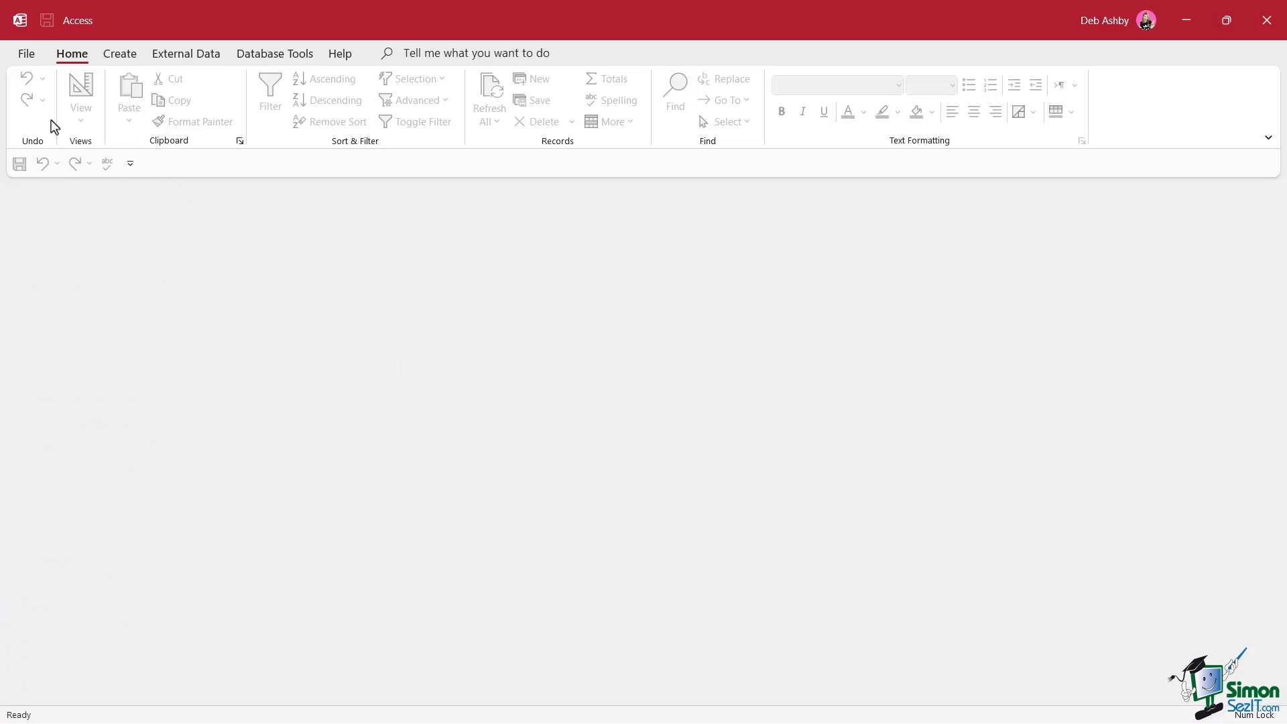
pyautogui.click(27, 54)
pyautogui.click(282, 424)
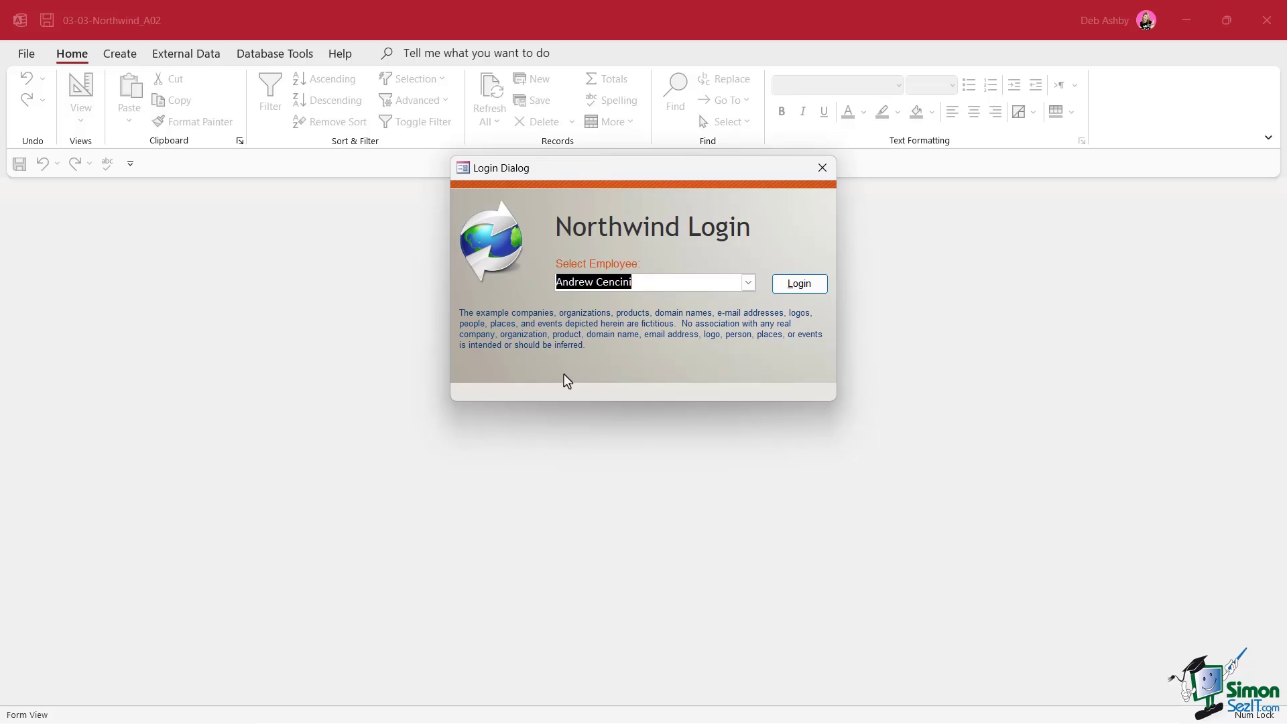
# Dismiss the login dialog and bring back the hidden navigation pane with F11
pyautogui.click(823, 168)
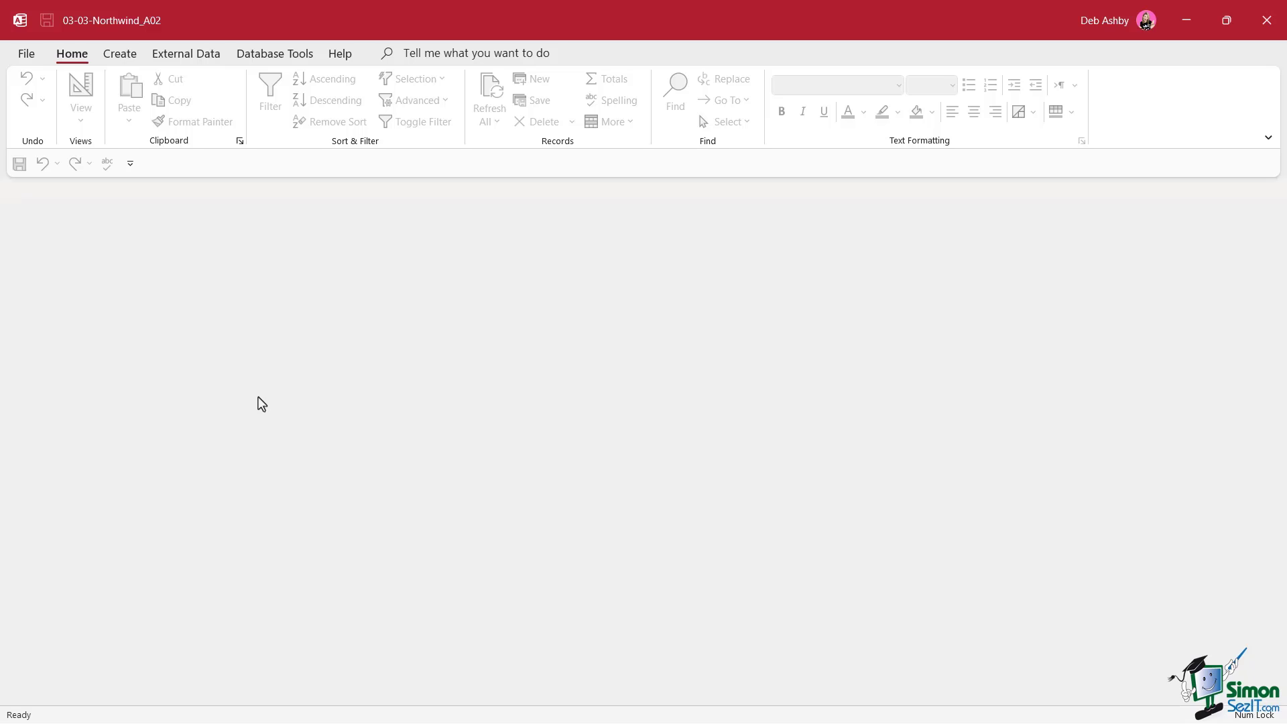
pyautogui.press('F11')
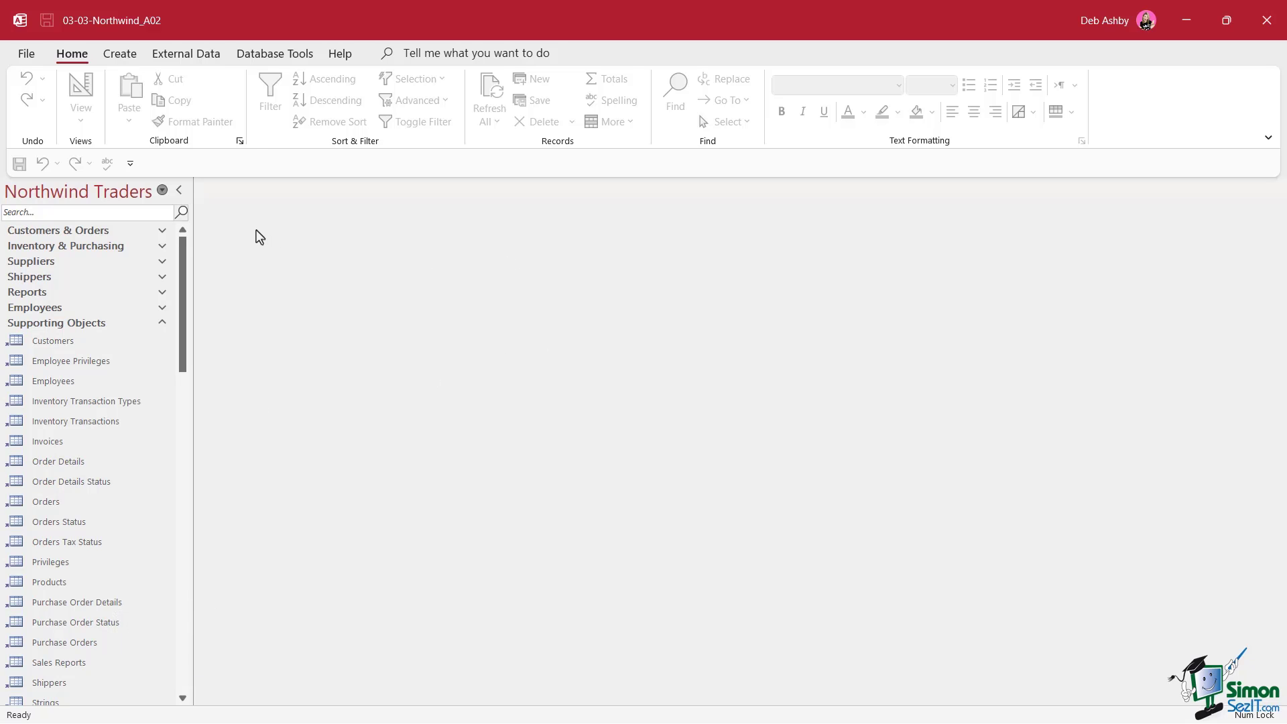
pyautogui.click(26, 57)
# Clear Use Access Special Keys in the Current Database options and accept the reopen notice
pyautogui.click(49, 695)
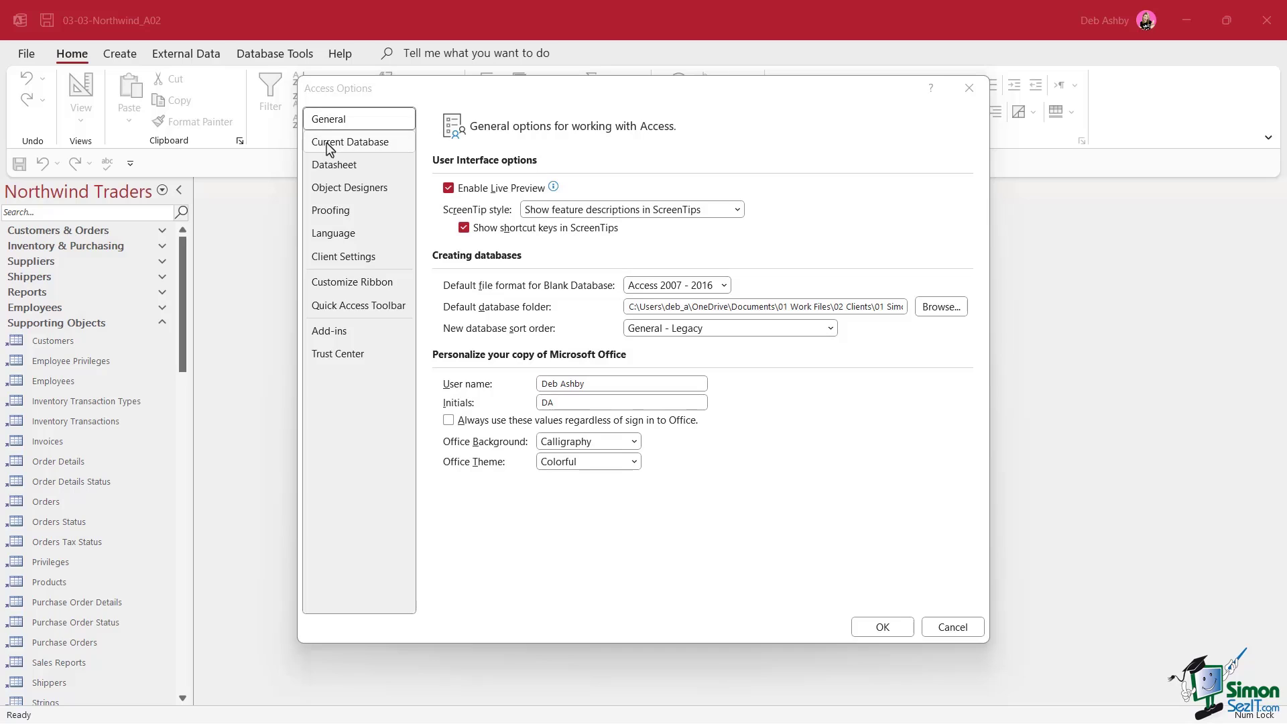
pyautogui.click(330, 144)
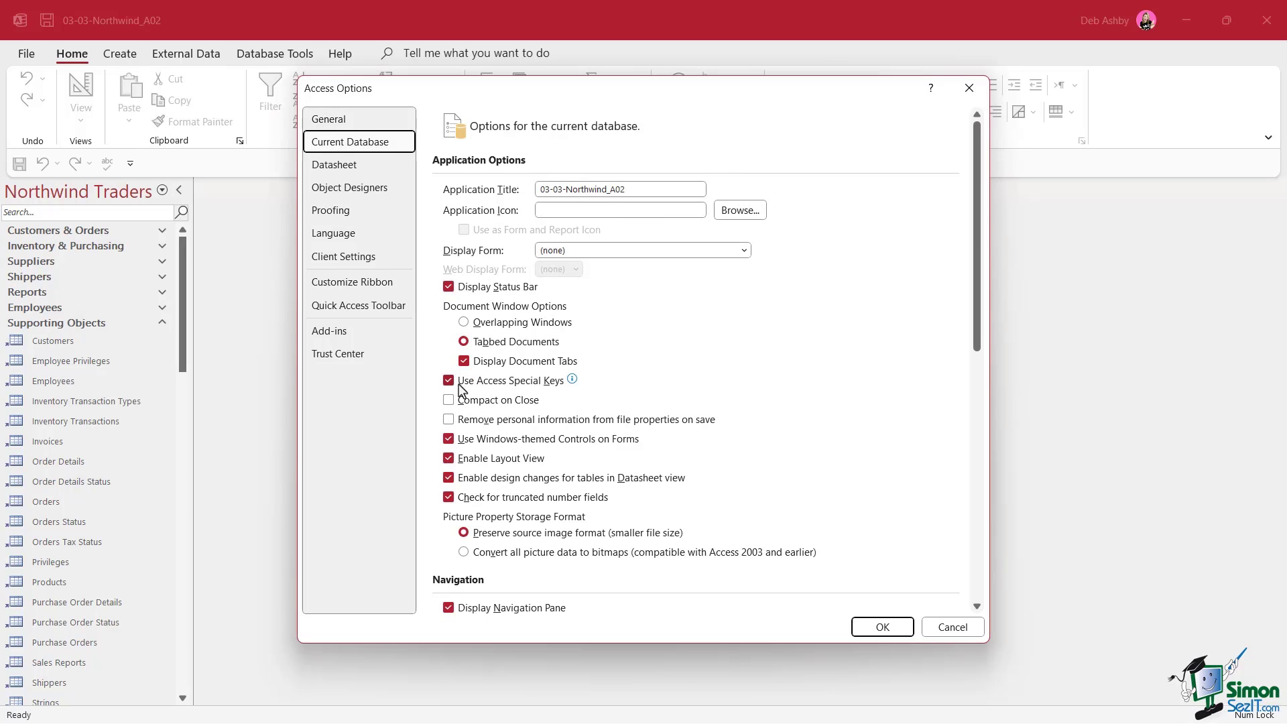
pyautogui.moveTo(459, 393)
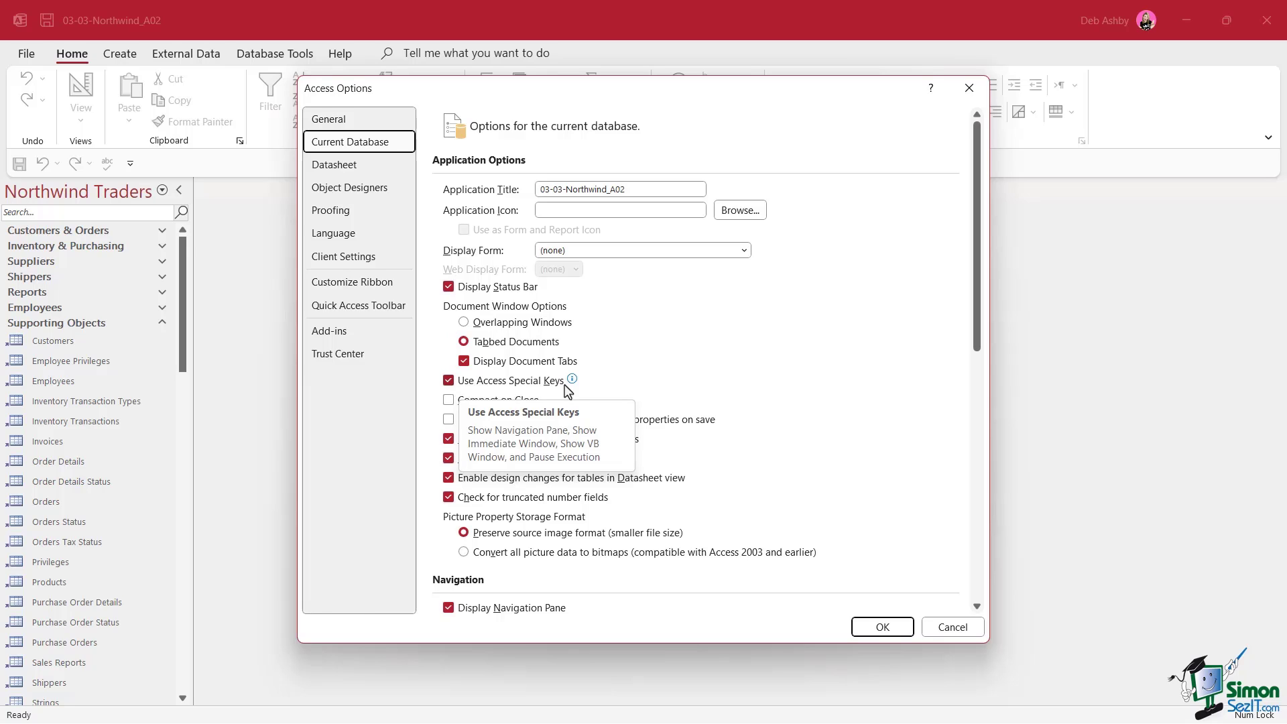
pyautogui.click(447, 384)
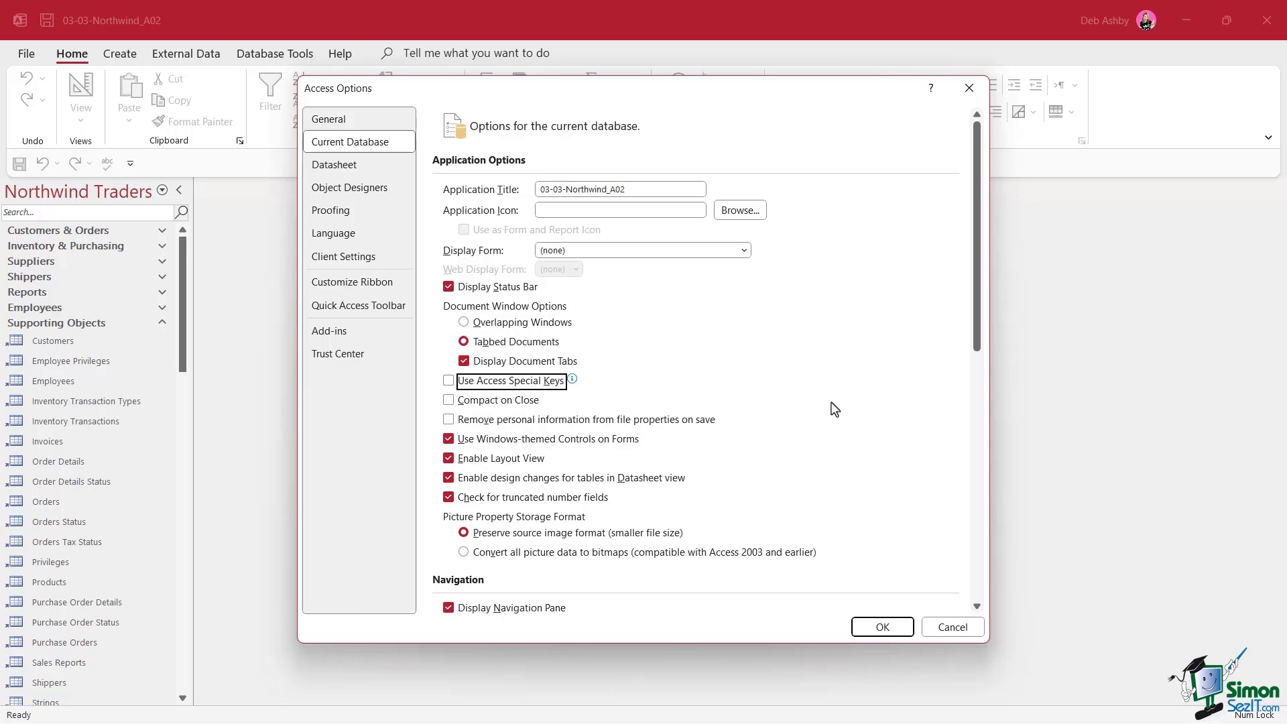
pyautogui.click(874, 630)
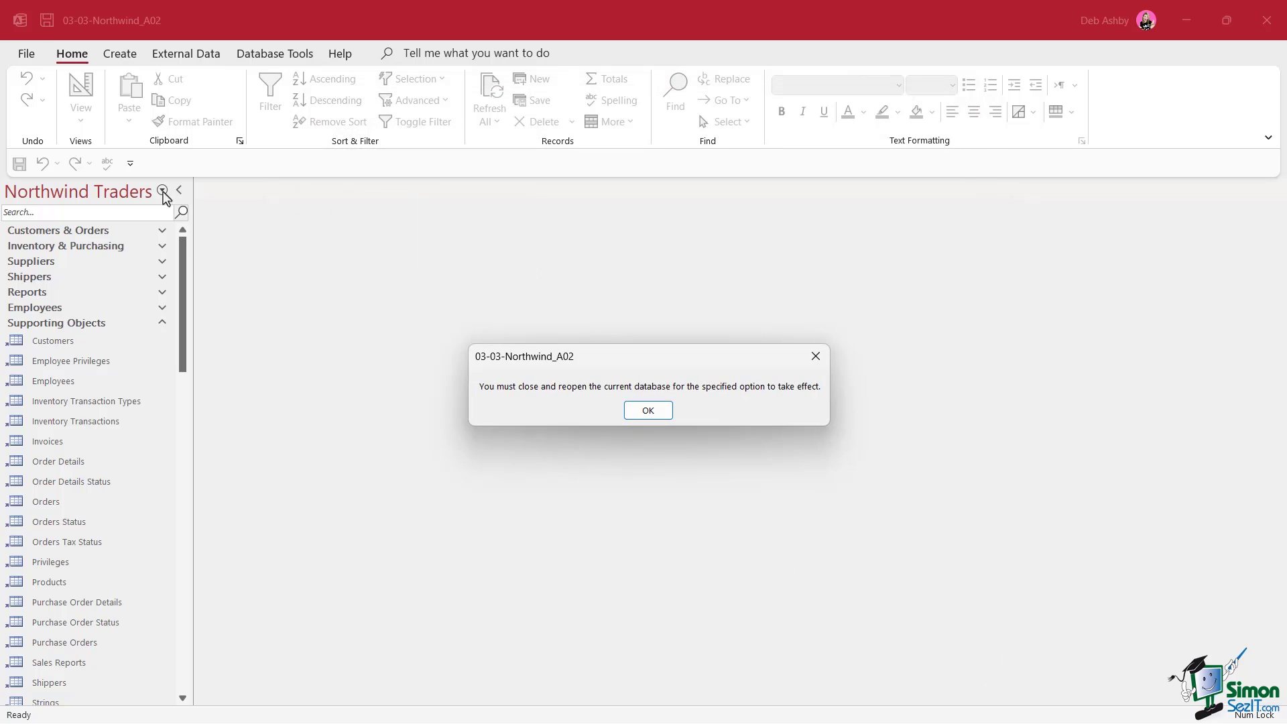
pyautogui.click(646, 412)
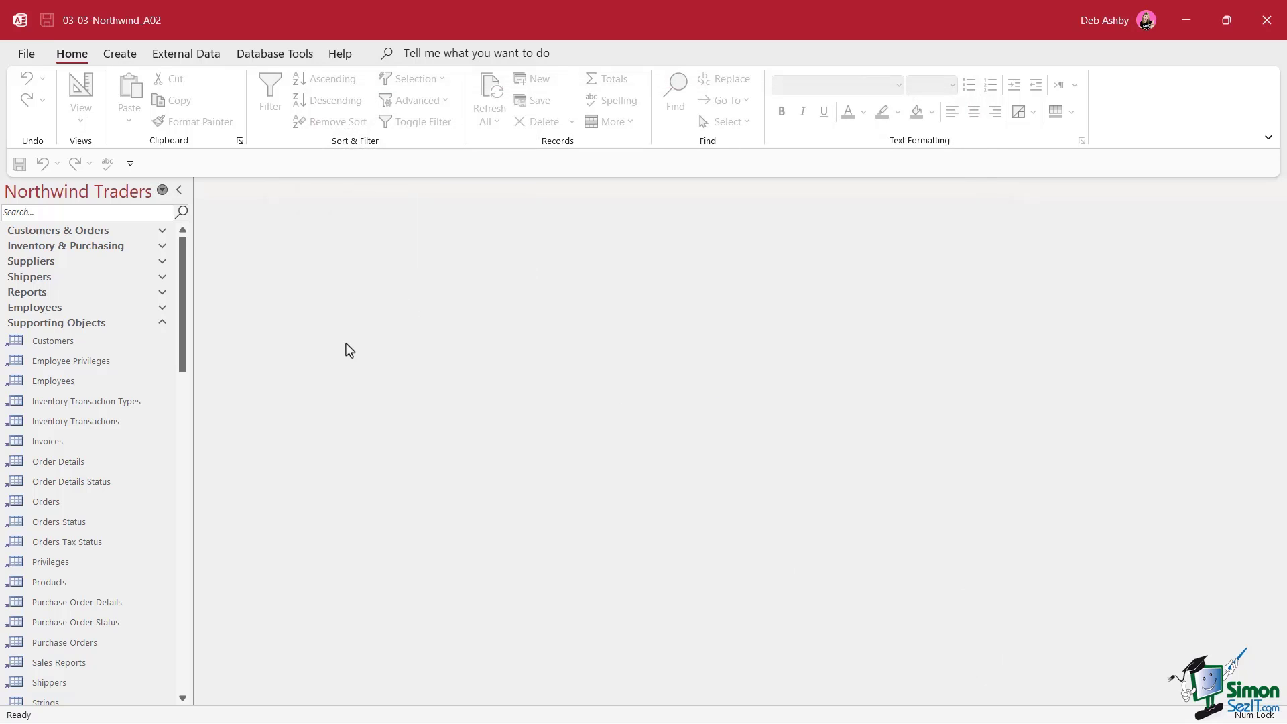
# Close and reopen 03-03-Northwind_A02 from Recent, dismiss its Login Dialog, and return to the File backstage
pyautogui.click(26, 54)
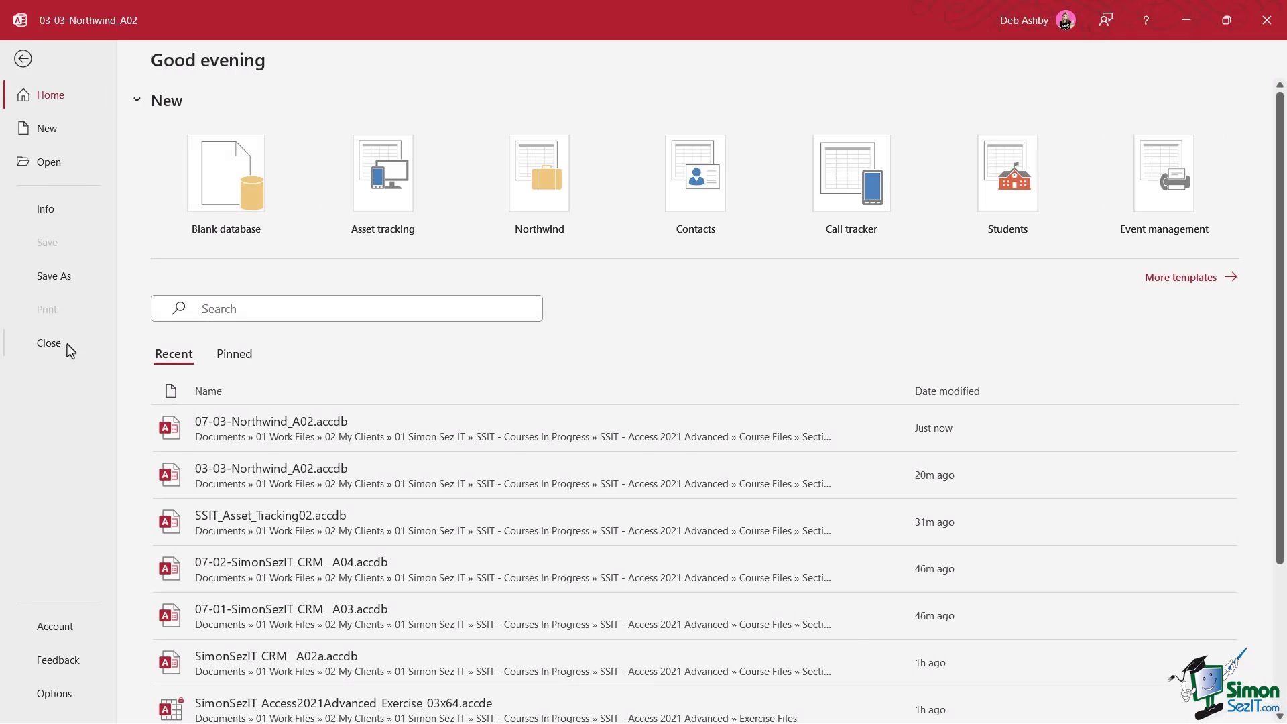
pyautogui.click(61, 344)
pyautogui.click(310, 427)
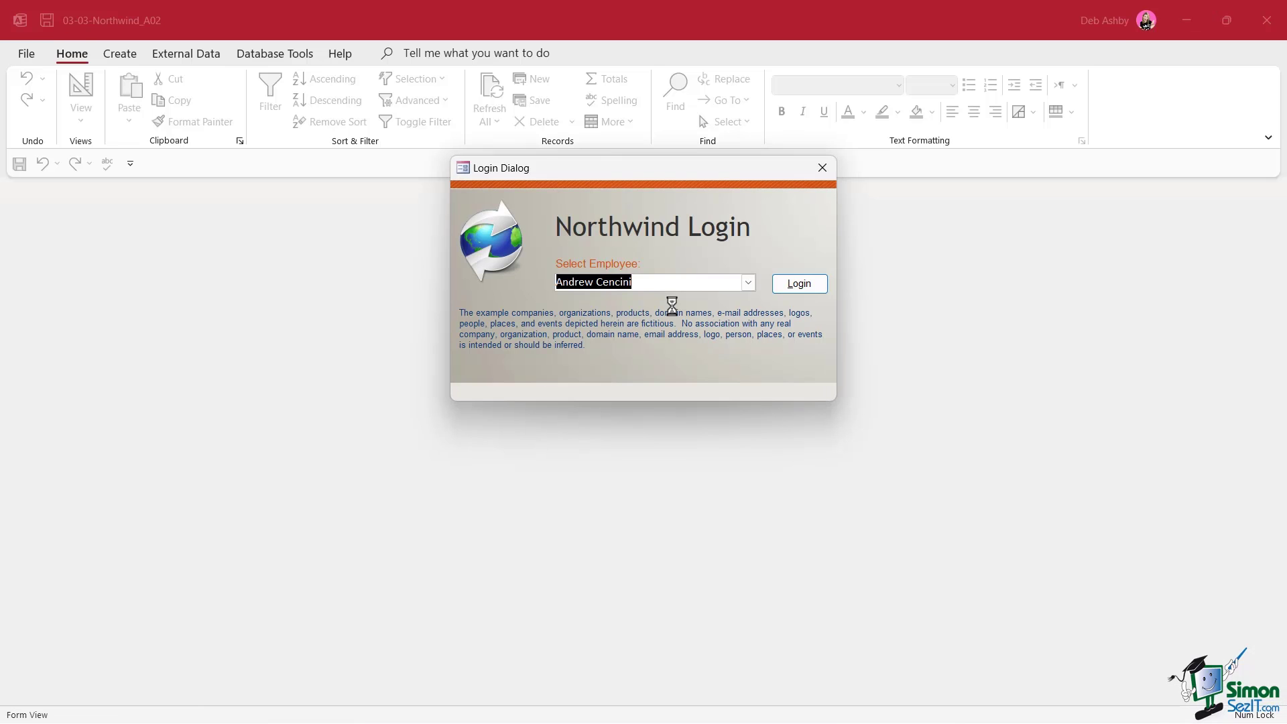
pyautogui.click(812, 176)
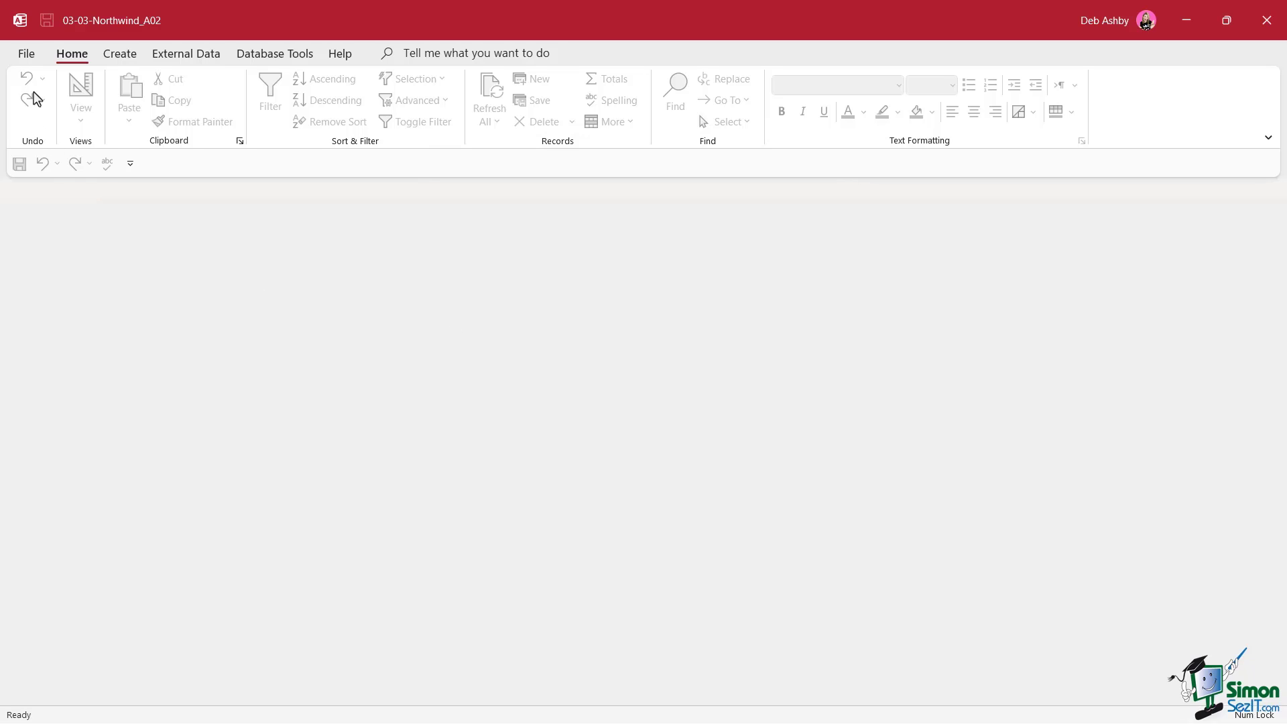
pyautogui.click(26, 53)
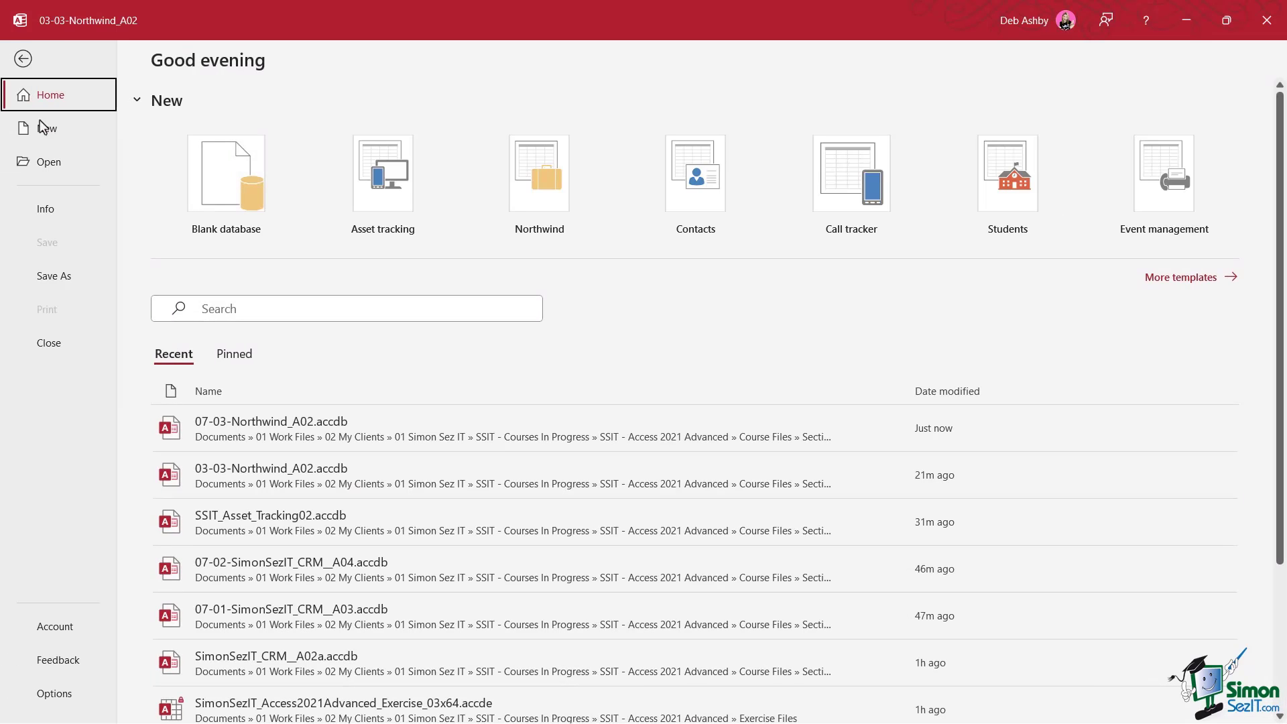
# In Access Options, turn Use Access Special Keys back on and check the Display Form setting
pyautogui.click(70, 694)
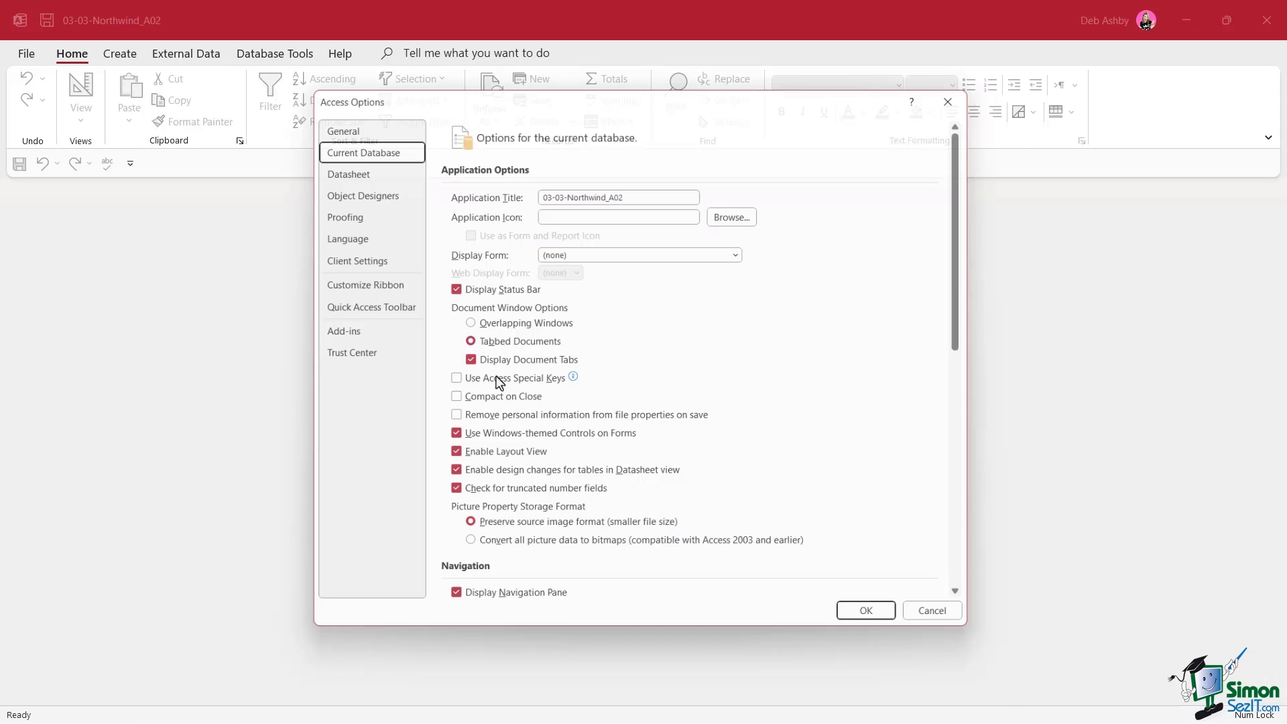
pyautogui.click(448, 381)
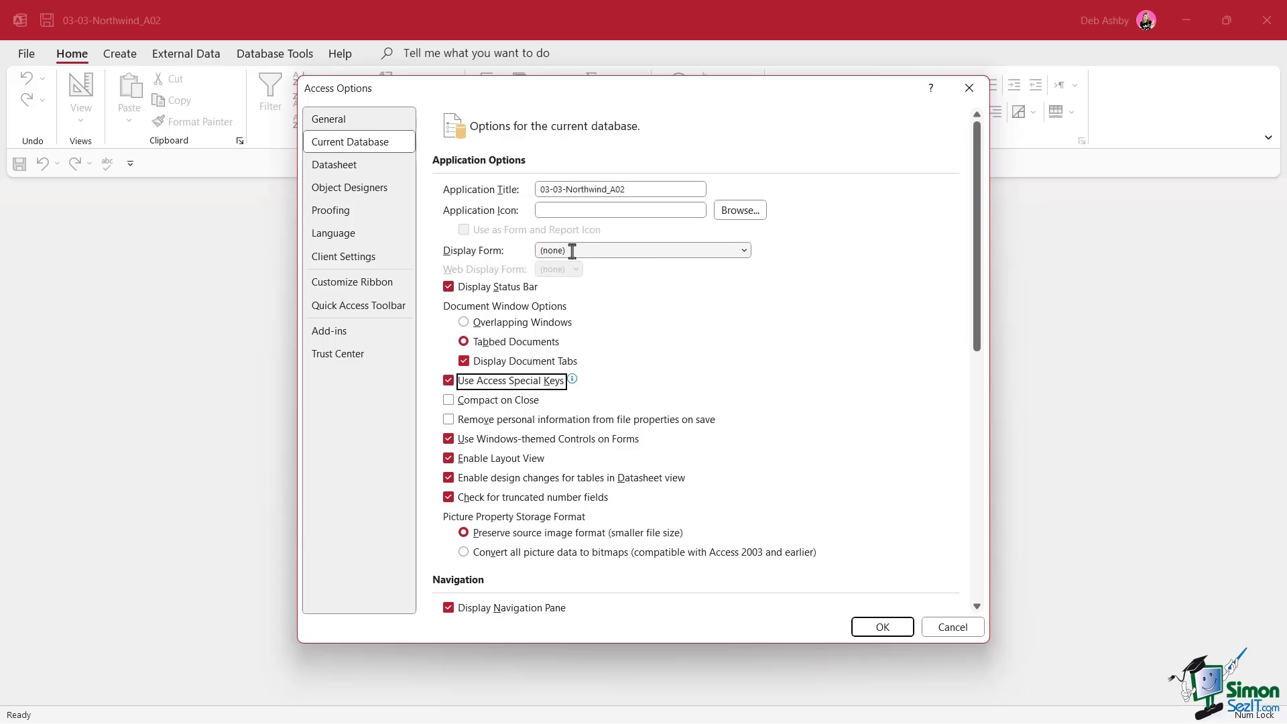
pyautogui.click(748, 254)
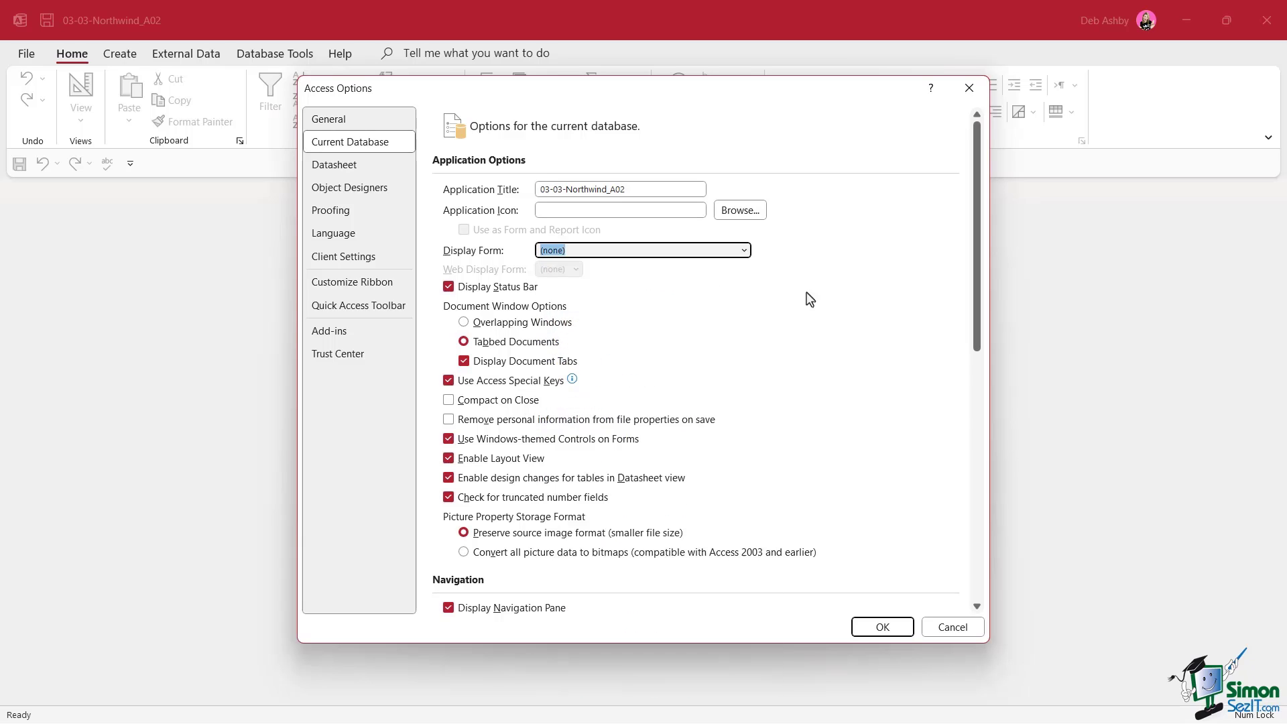
pyautogui.scroll(-6, 807, 295)
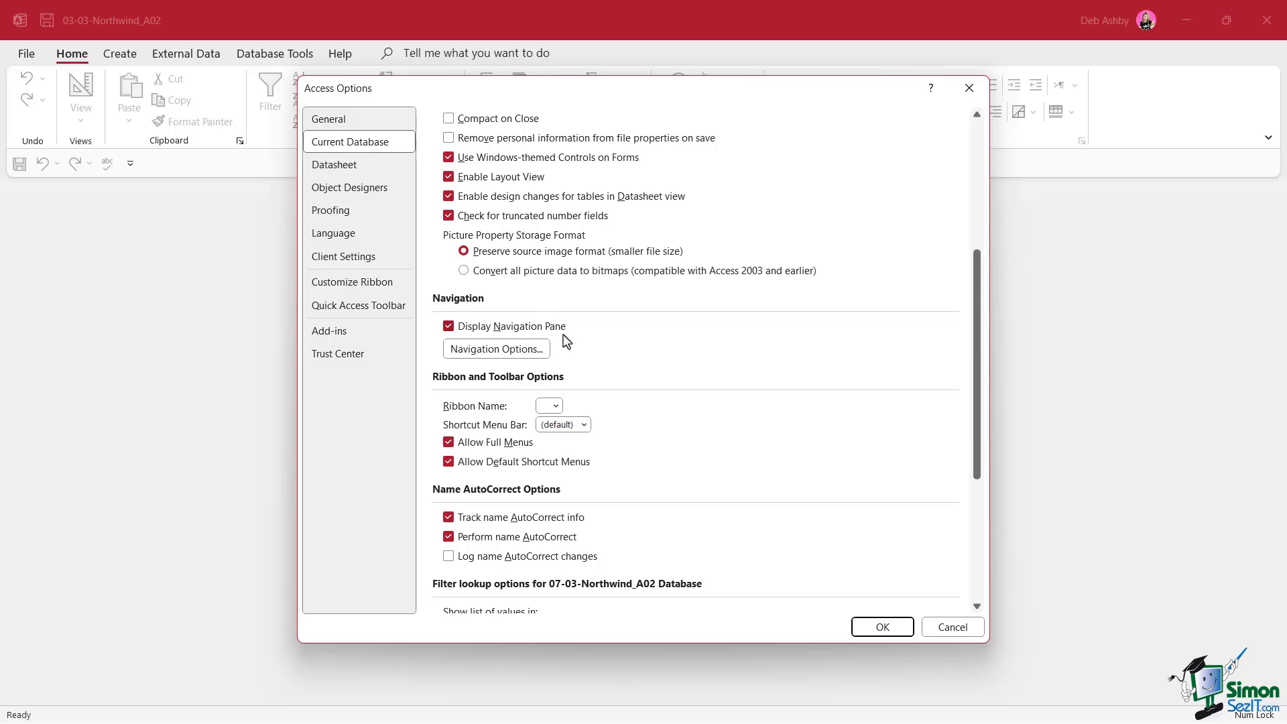
# Toggle Display Navigation Pane off and back on, then review the Navigation Options dialog
pyautogui.click(449, 327)
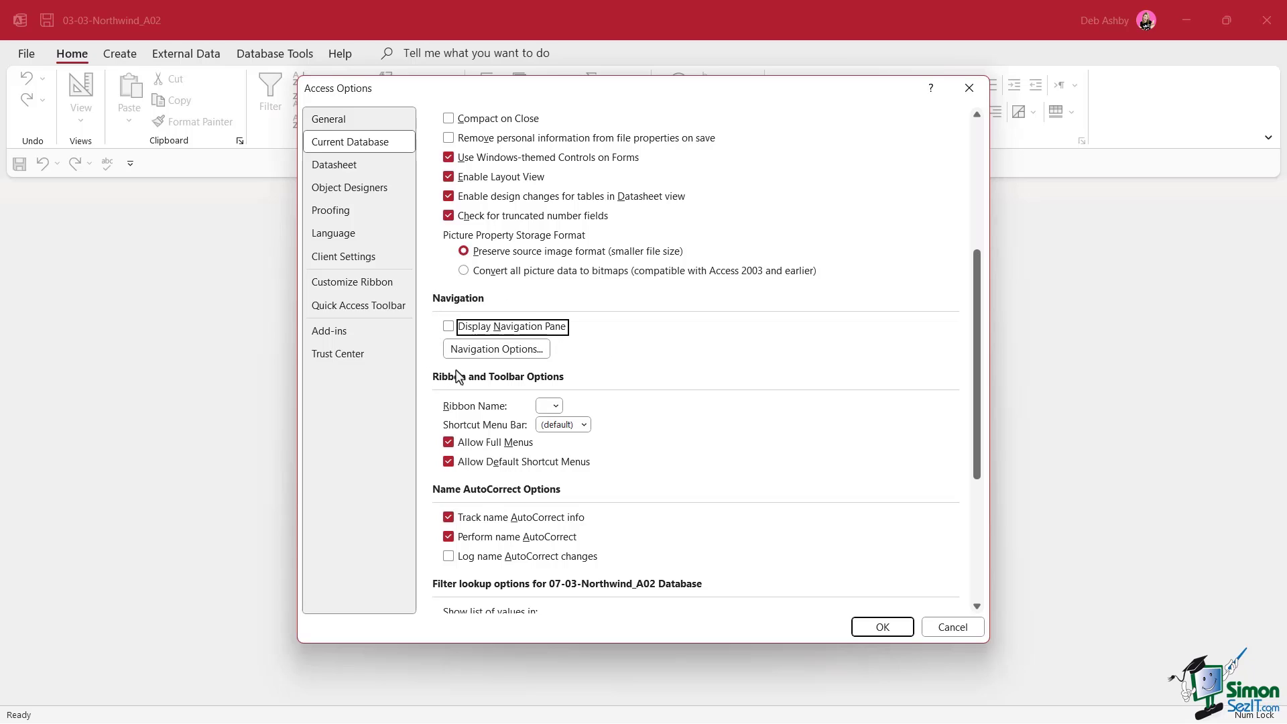
pyautogui.click(449, 327)
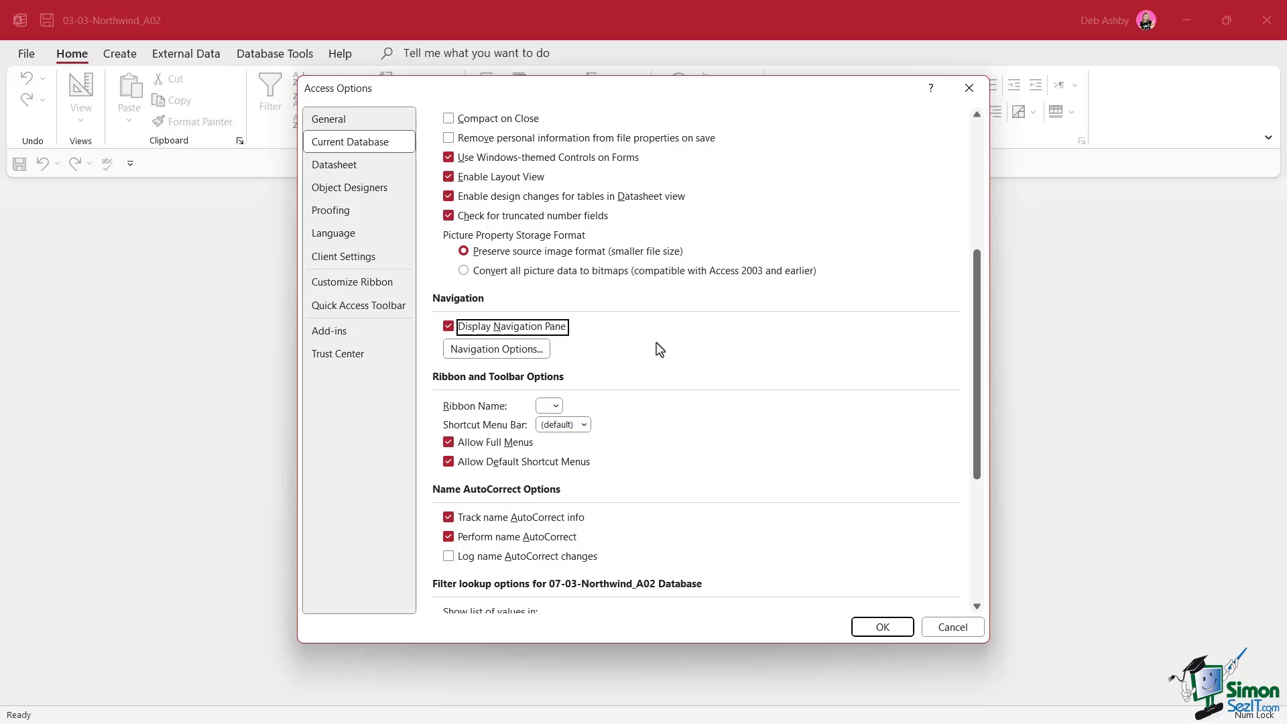
pyautogui.click(497, 349)
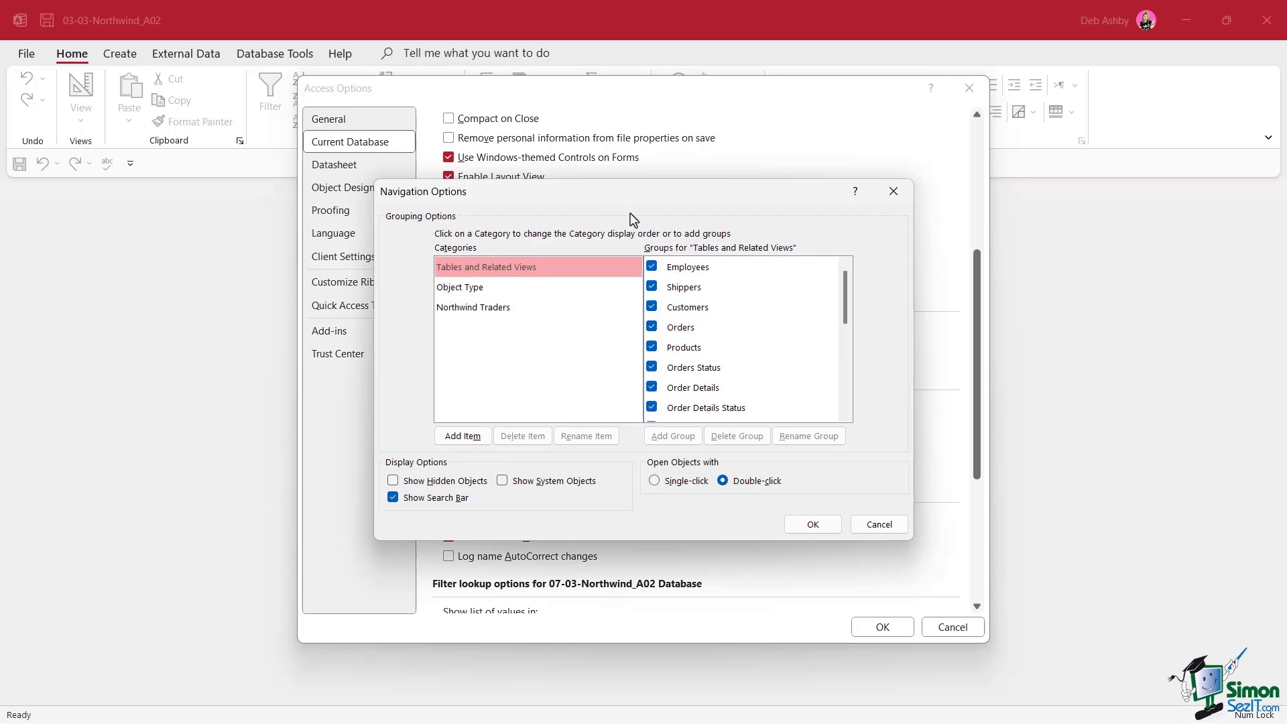
pyautogui.moveTo(625, 203); pyautogui.dragTo(598, 201)
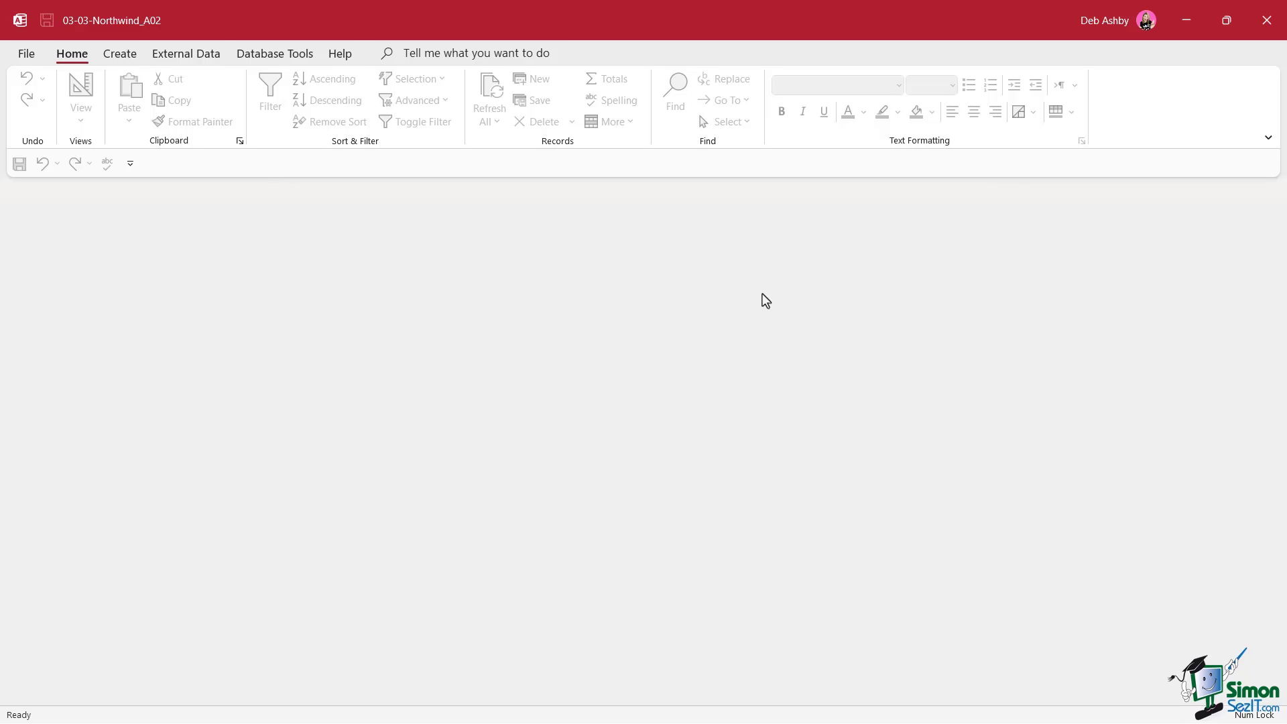
# Hold Shift while opening 07-03-Northwind_A02 from Recent to bypass its startup options
pyautogui.click(26, 55)
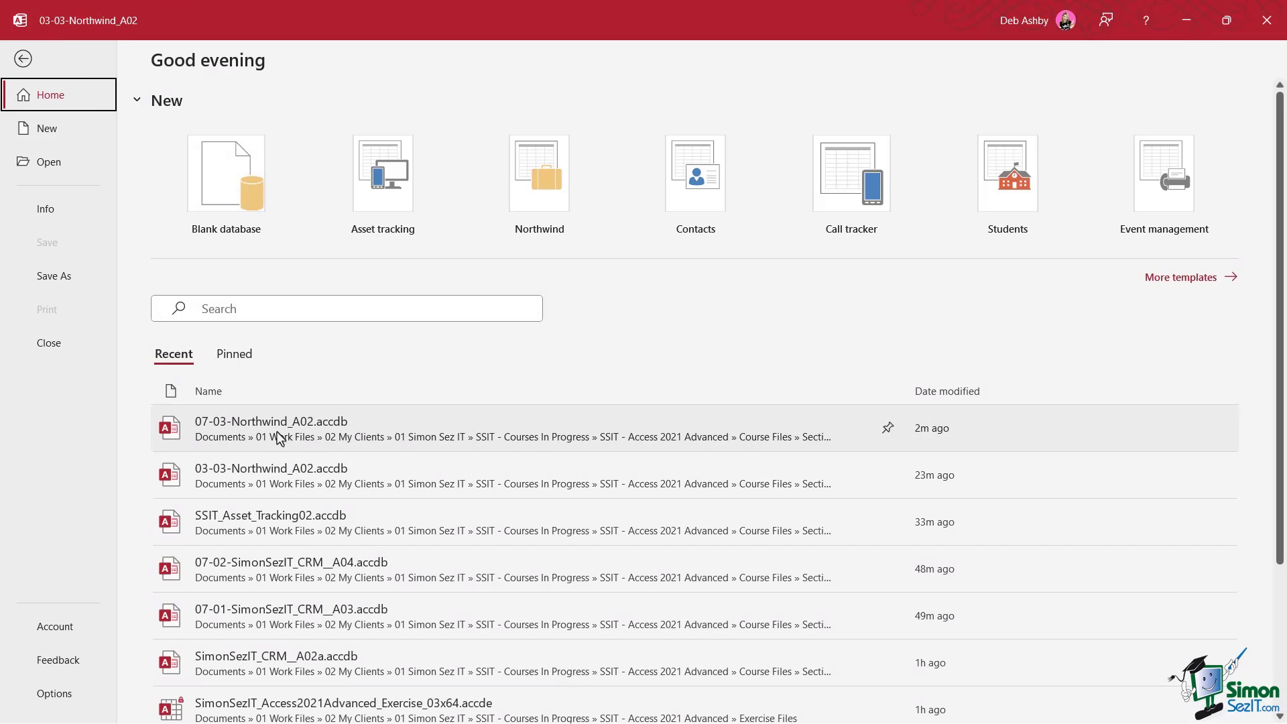
pyautogui.press('shift')
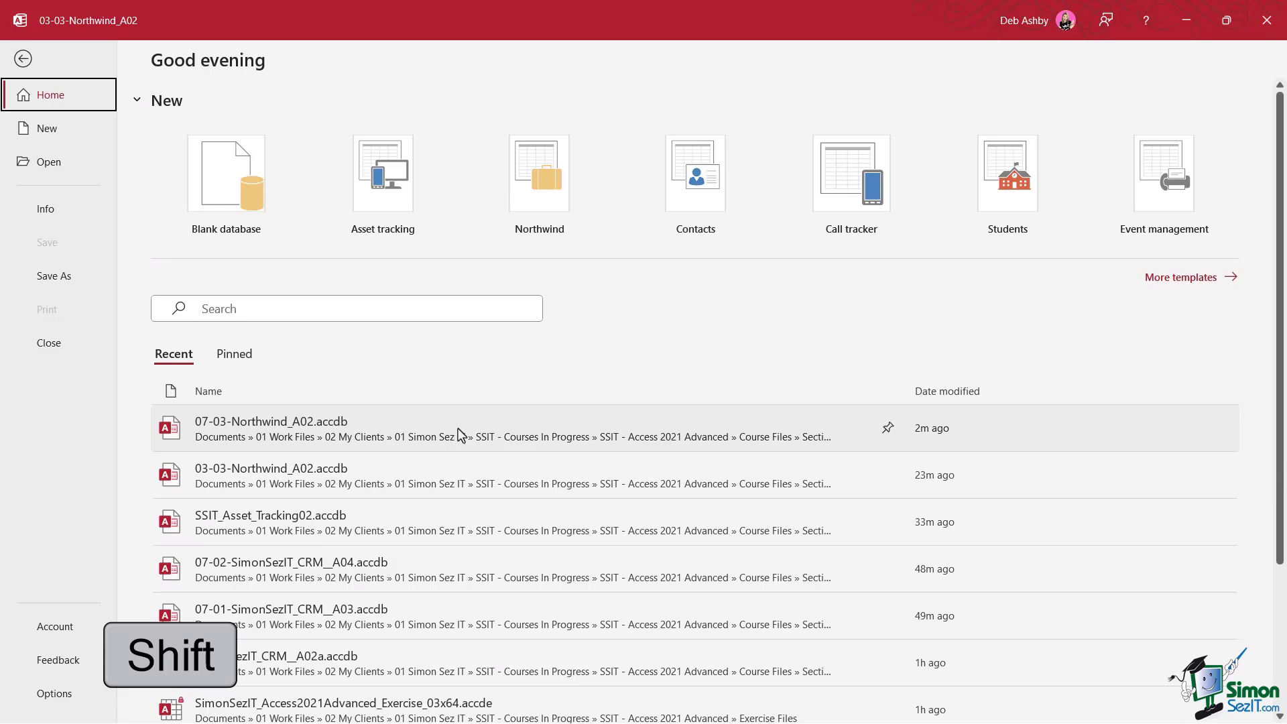
pyautogui.keyDown('shift'); pyautogui.click(459, 435); pyautogui.keyUp('shift')
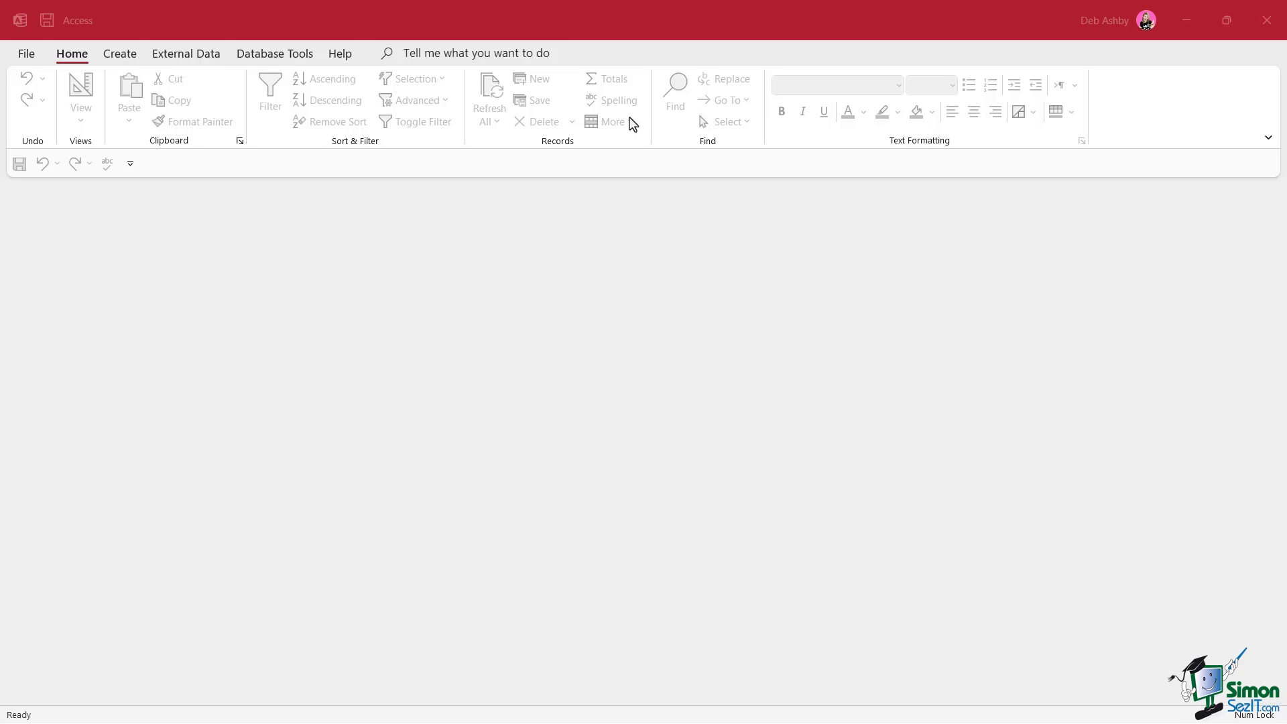
# Go from Access Options to Trust Center Settings and show the Macro Settings page
pyautogui.click(313, 237)
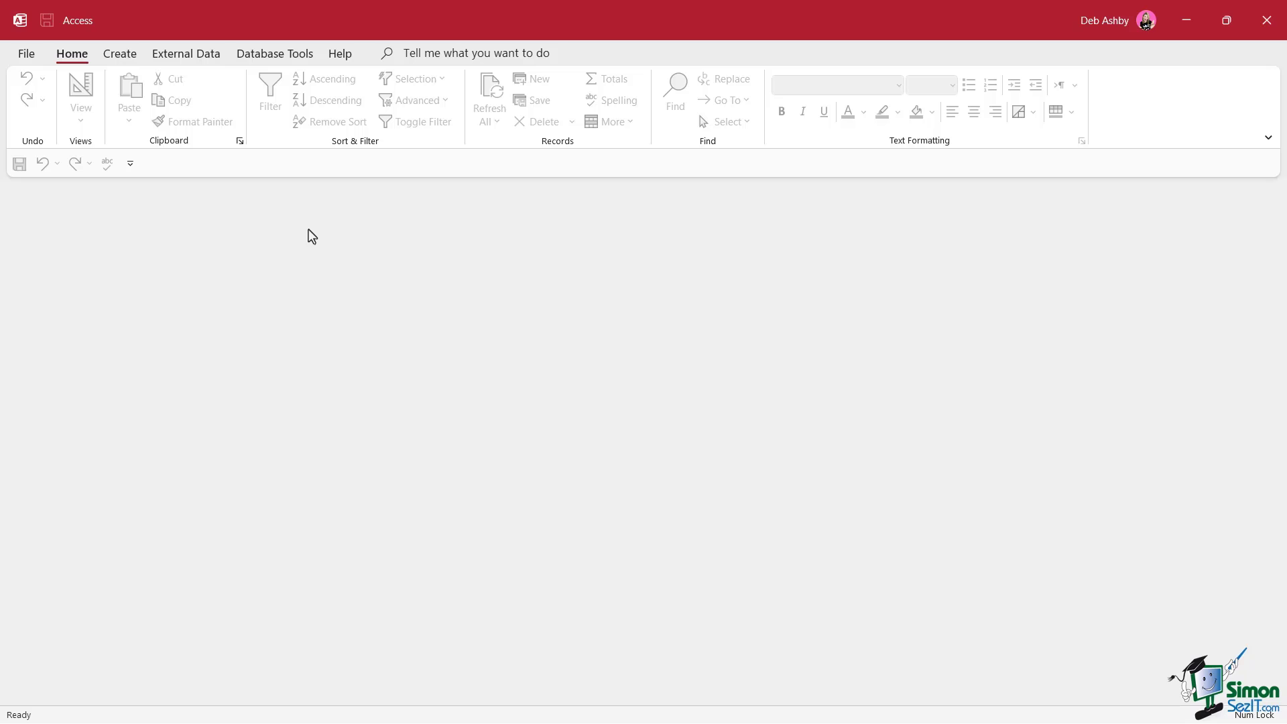
pyautogui.click(28, 56)
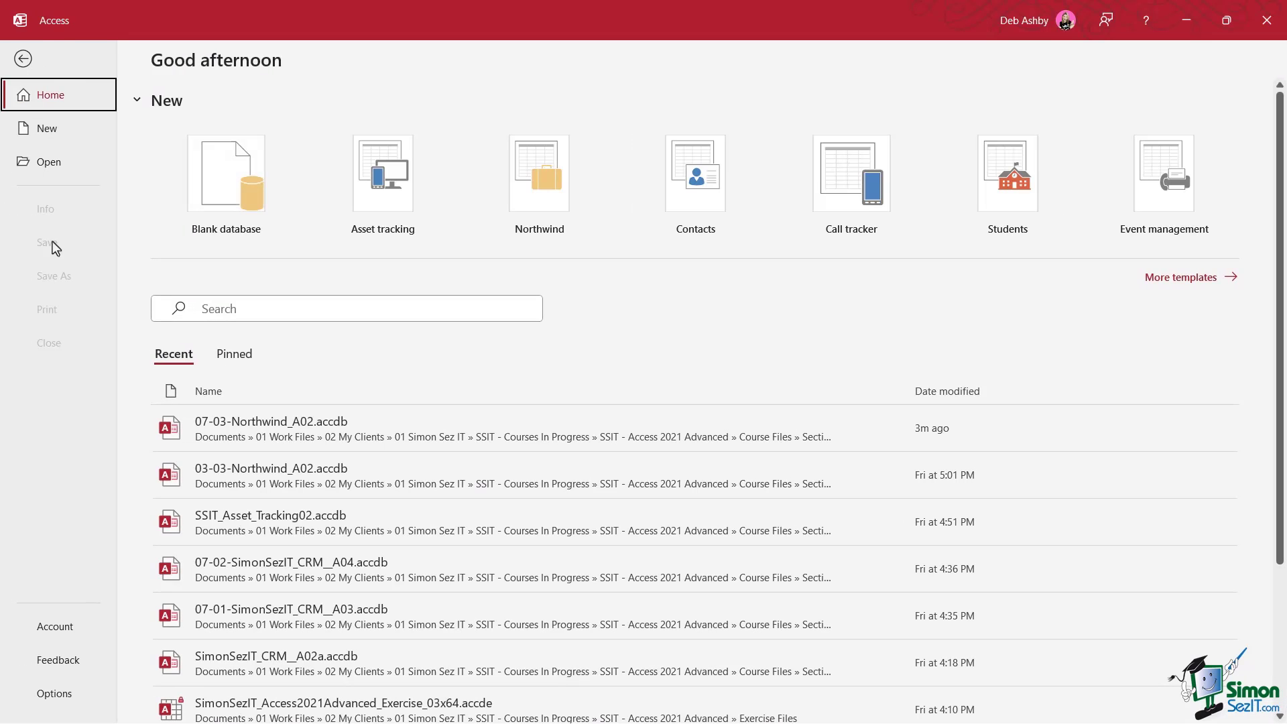
pyautogui.click(54, 694)
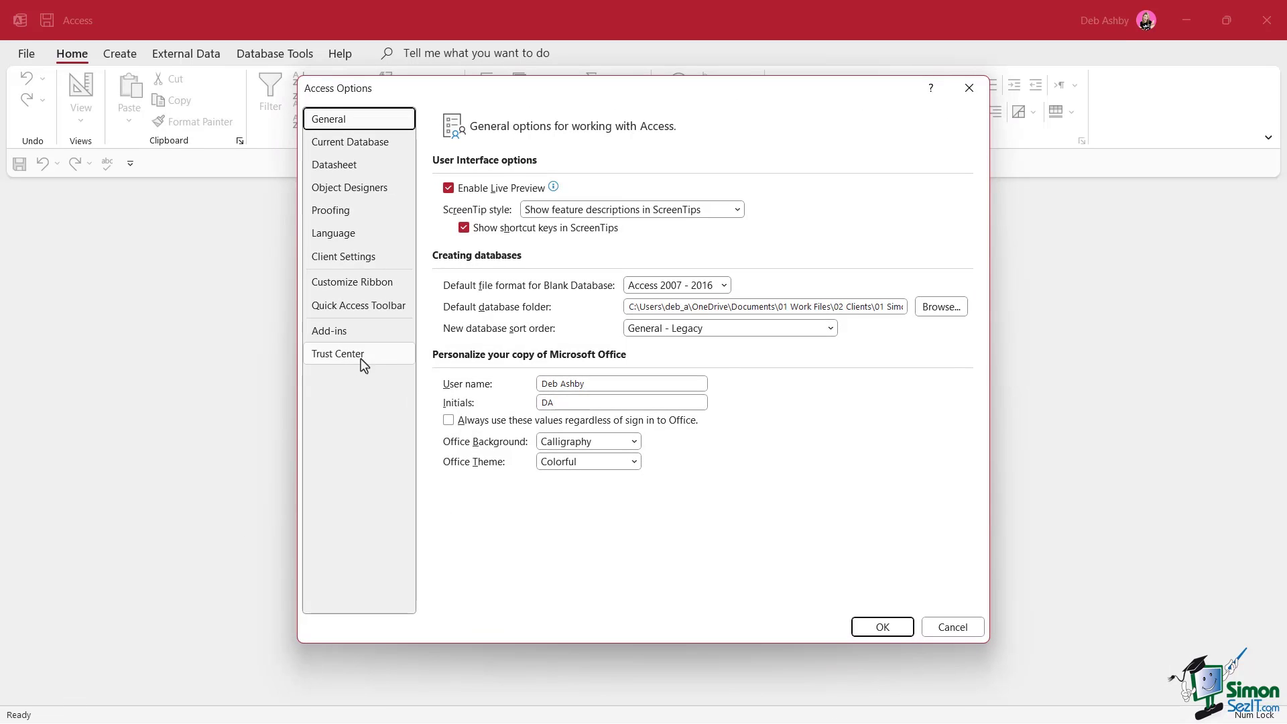
pyautogui.click(362, 360)
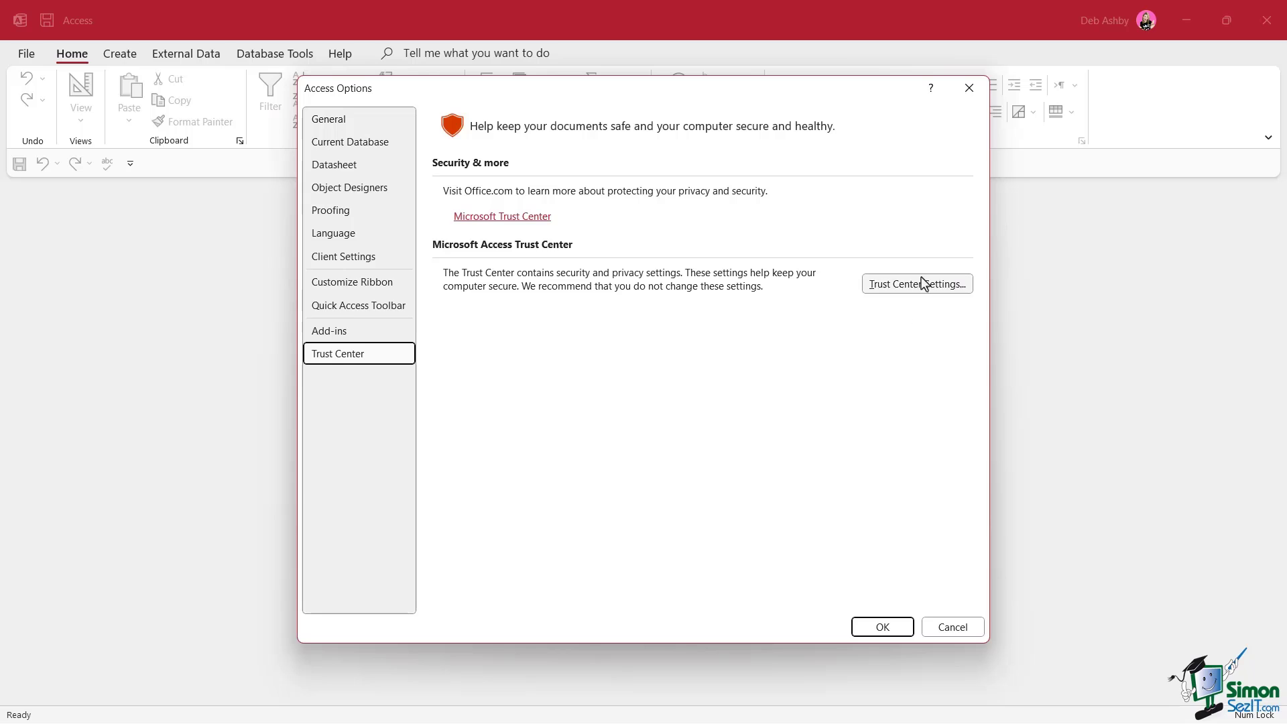
pyautogui.click(904, 289)
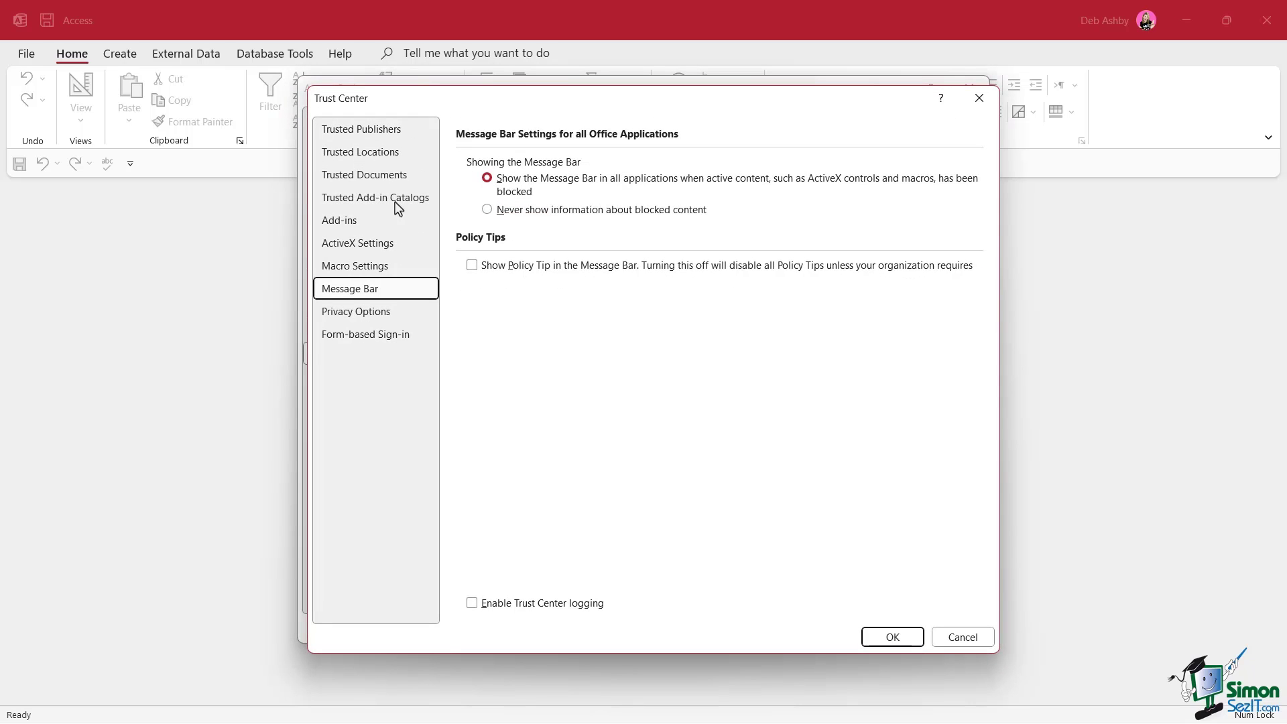
pyautogui.click(343, 268)
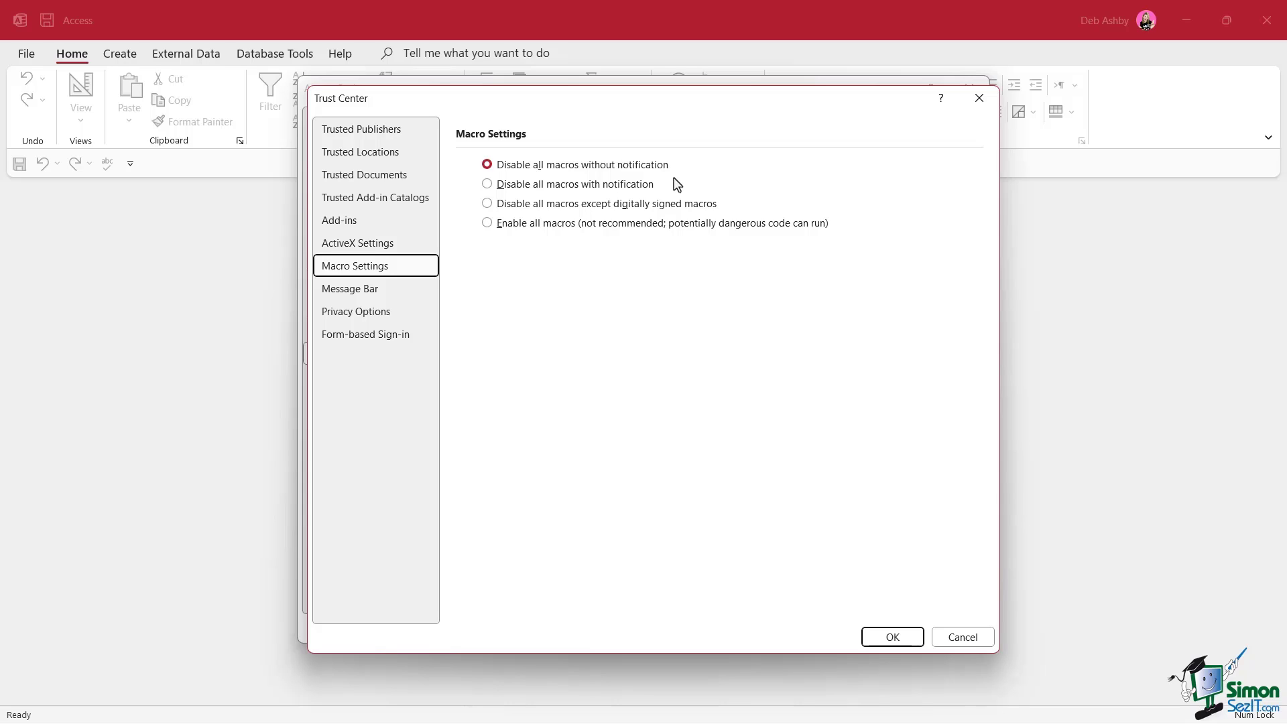
# Choose 'Disable all macros with notification' in the Trust Center Macro Settings
pyautogui.click(488, 185)
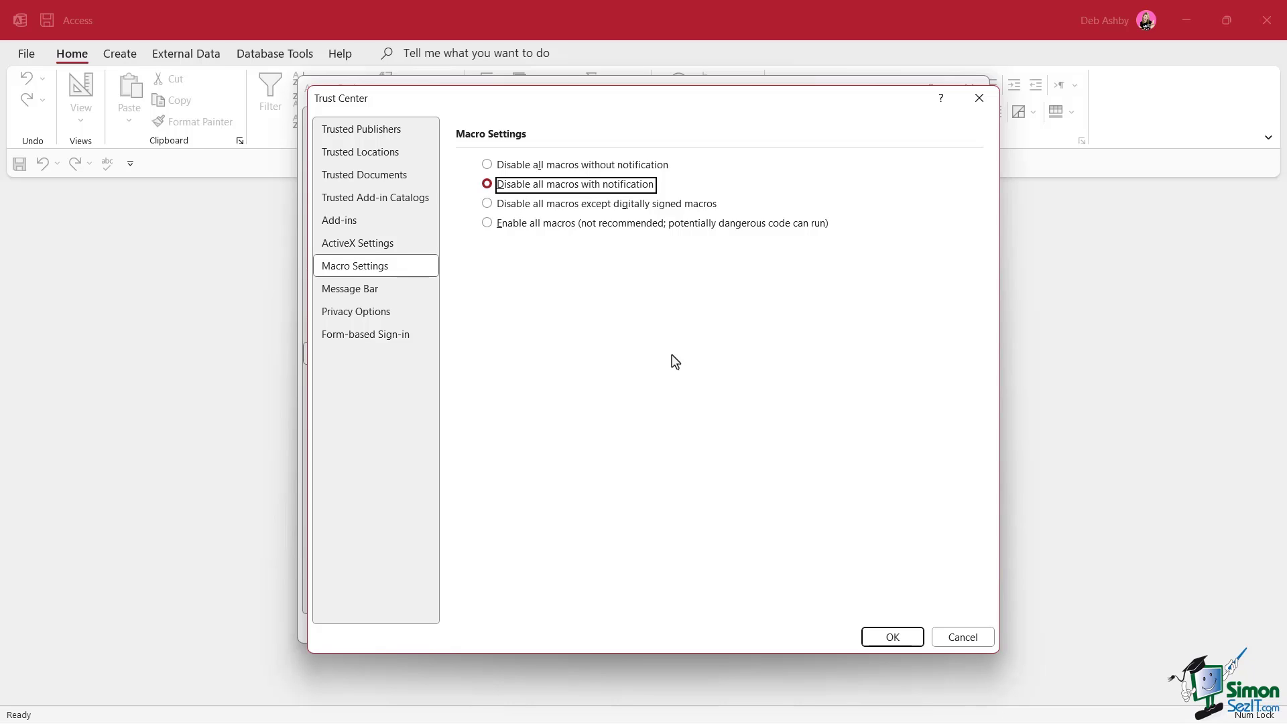
# Show Trusted Documents, start Clear, then answer No so the trusted list is kept
pyautogui.click(358, 180)
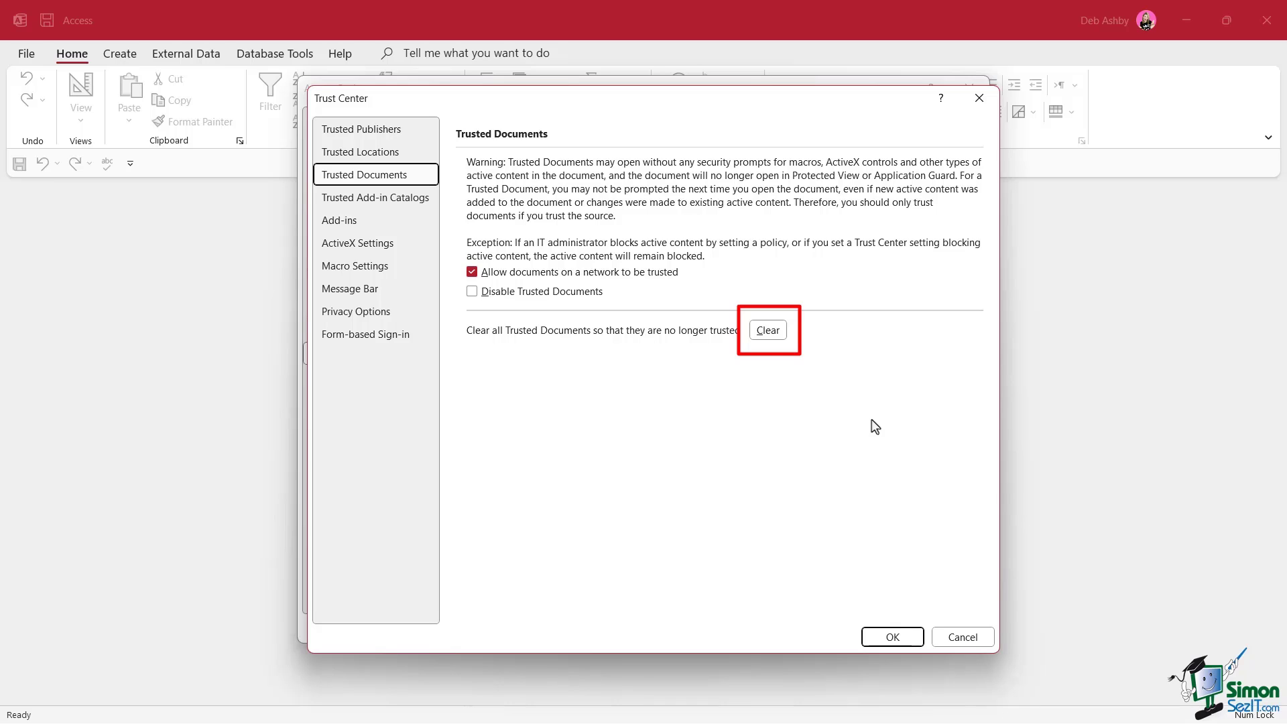
pyautogui.click(768, 330)
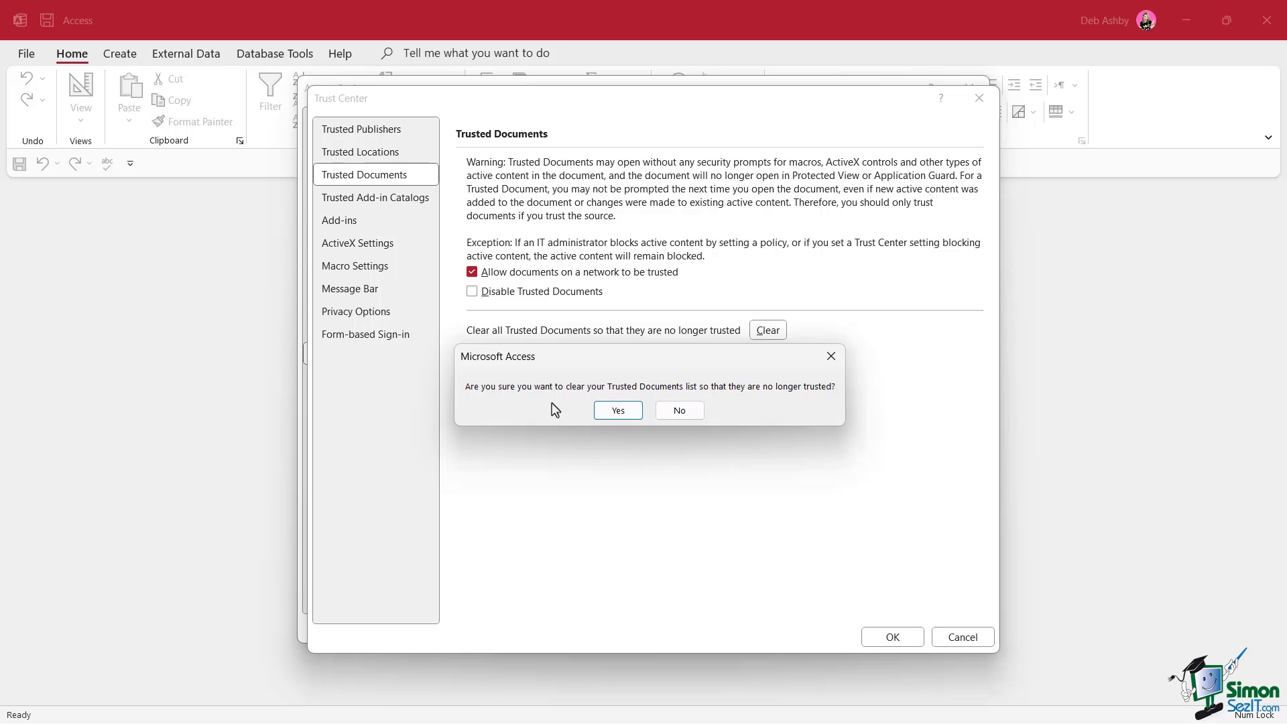
pyautogui.click(680, 410)
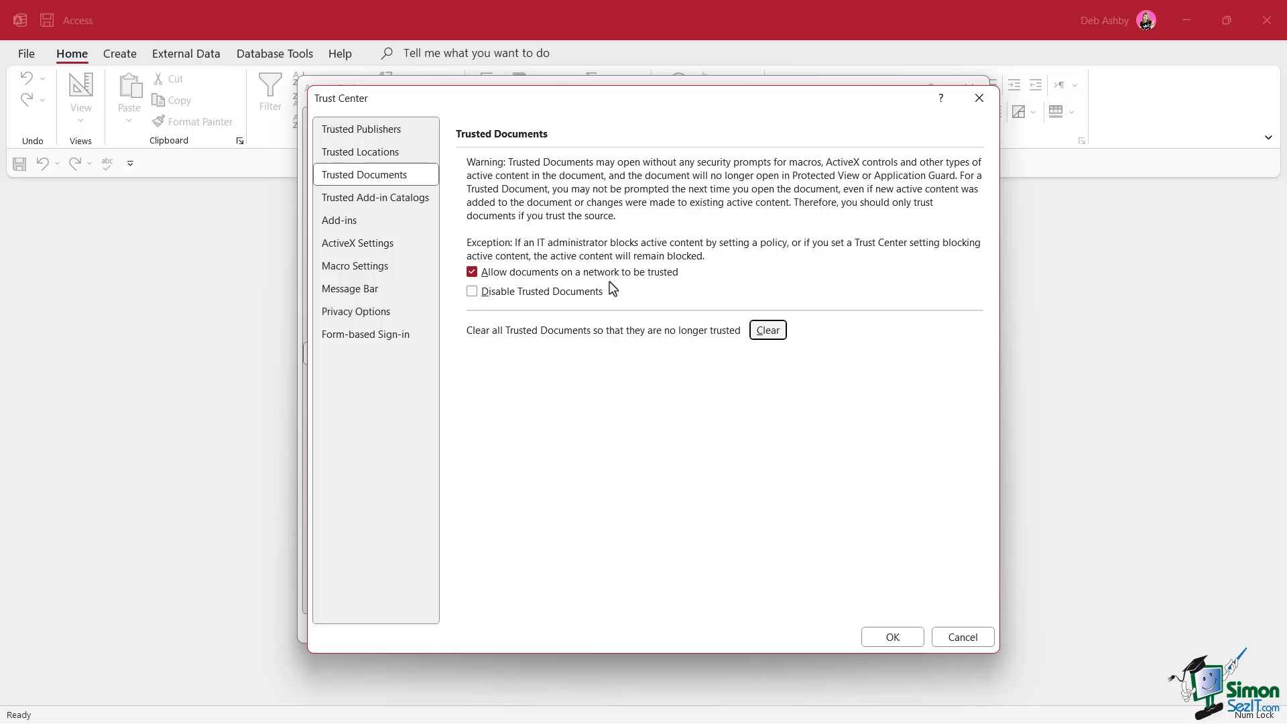
# View Trusted Locations, select the first user location, and cancel adding a new location
pyautogui.click(370, 159)
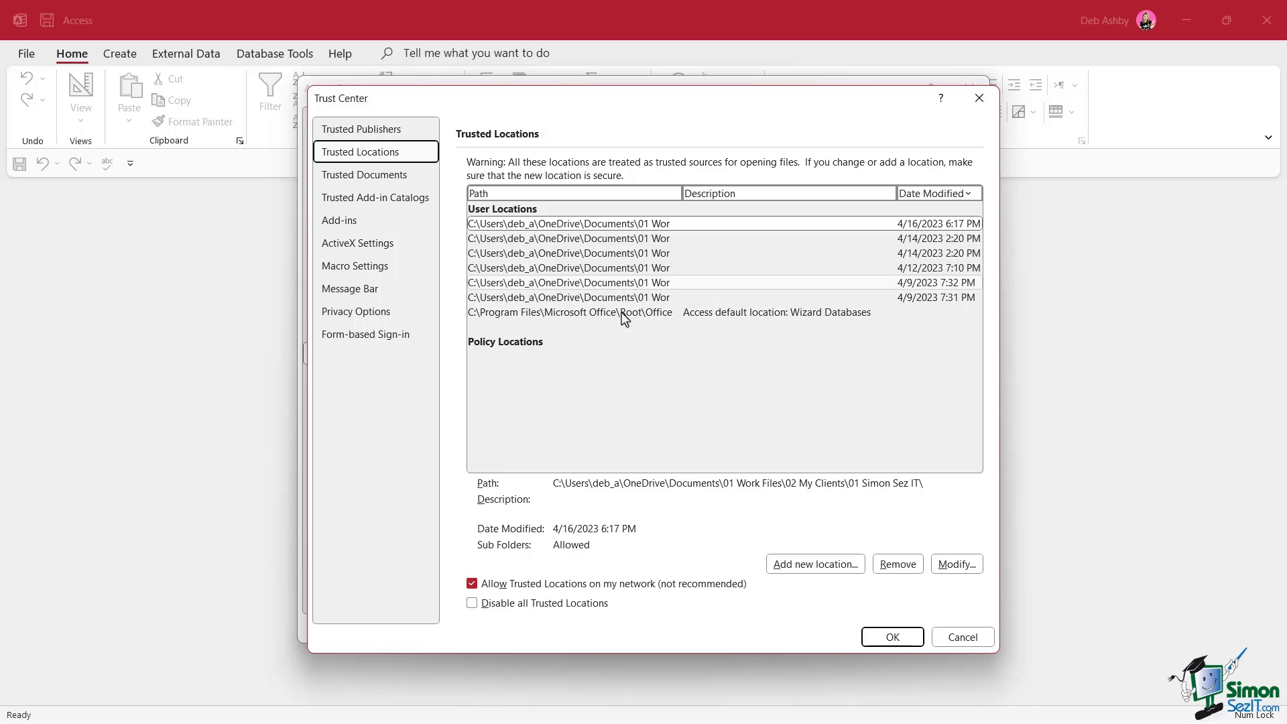
pyautogui.click(609, 228)
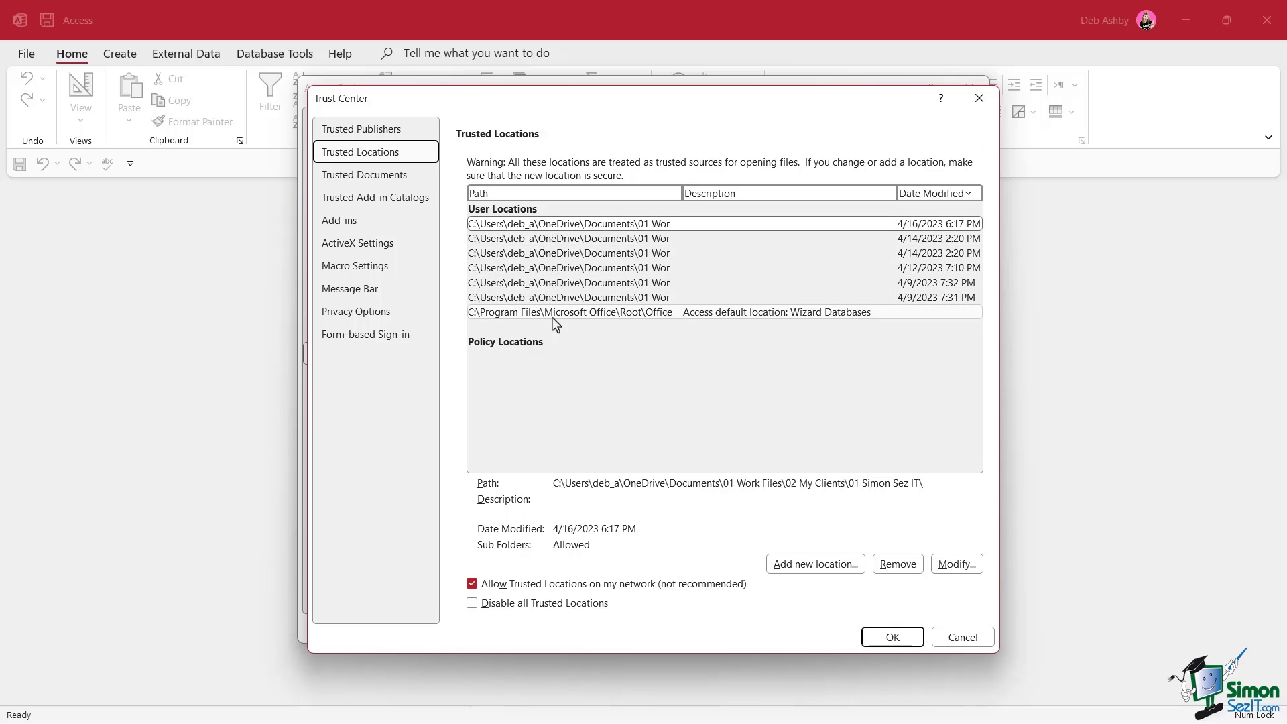
pyautogui.click(822, 567)
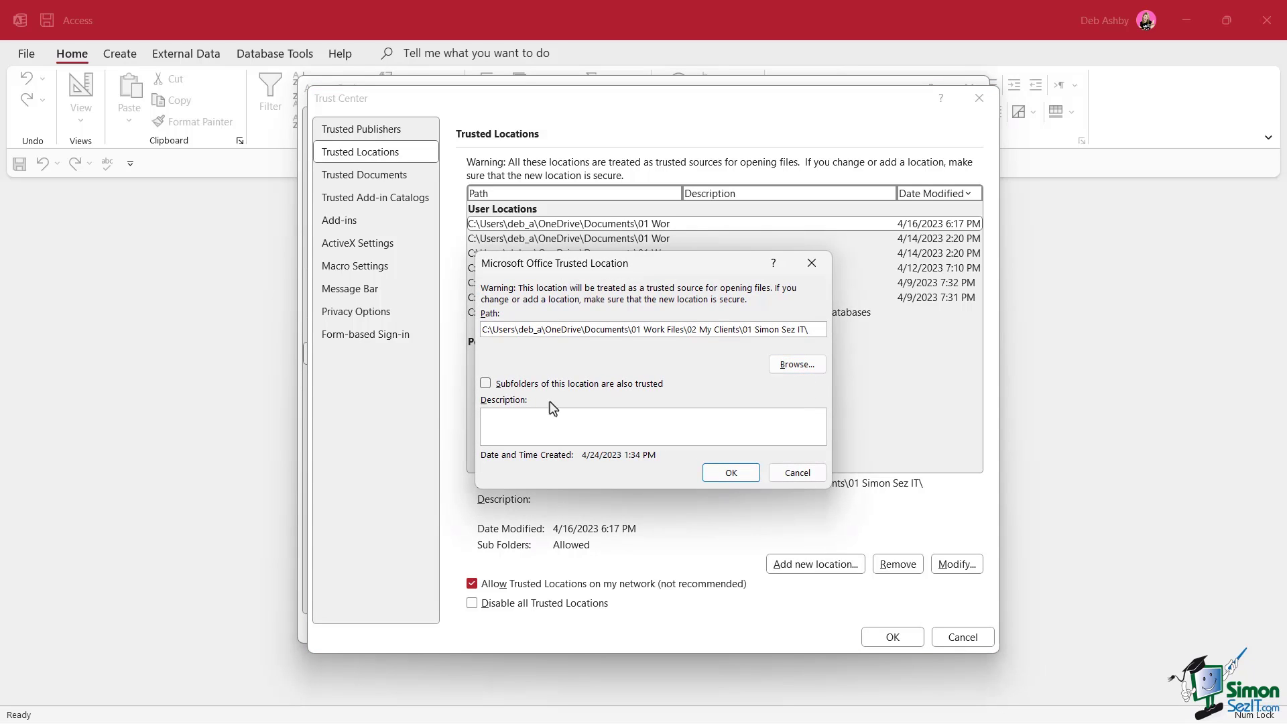
pyautogui.click(798, 477)
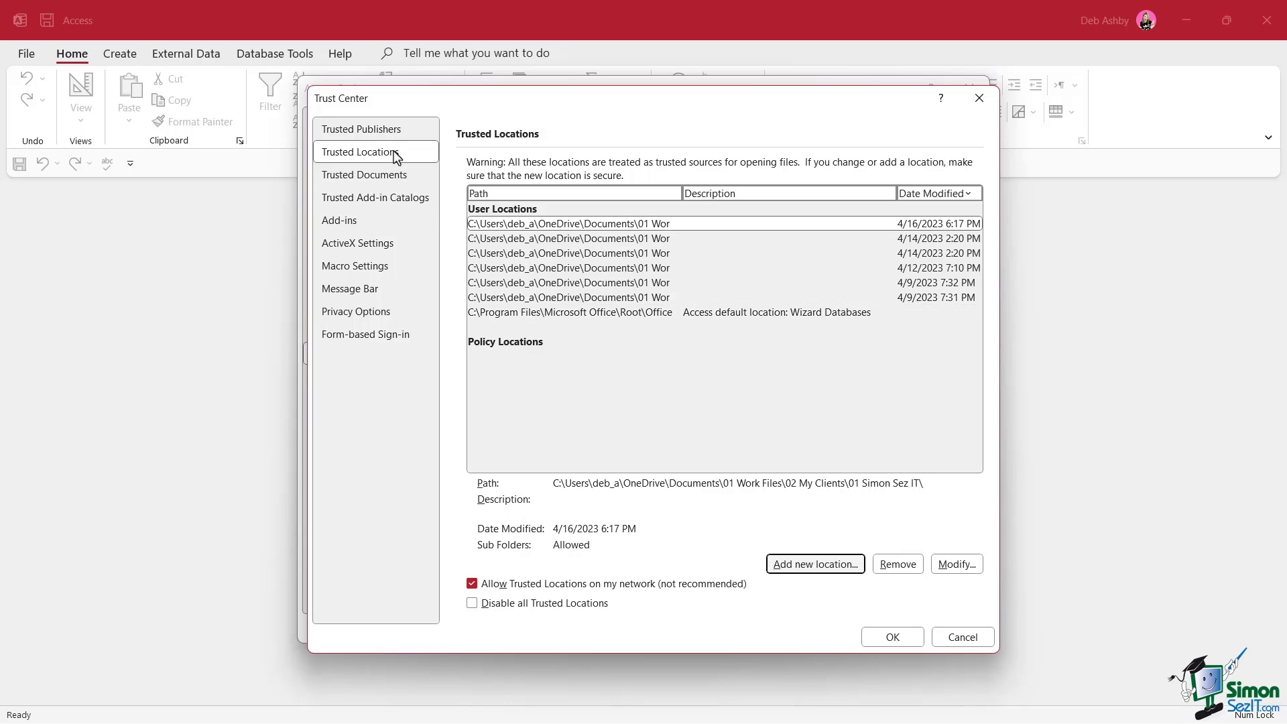
# Review the Trusted Publishers certificate list, then cancel out of the Trust Center
pyautogui.click(386, 126)
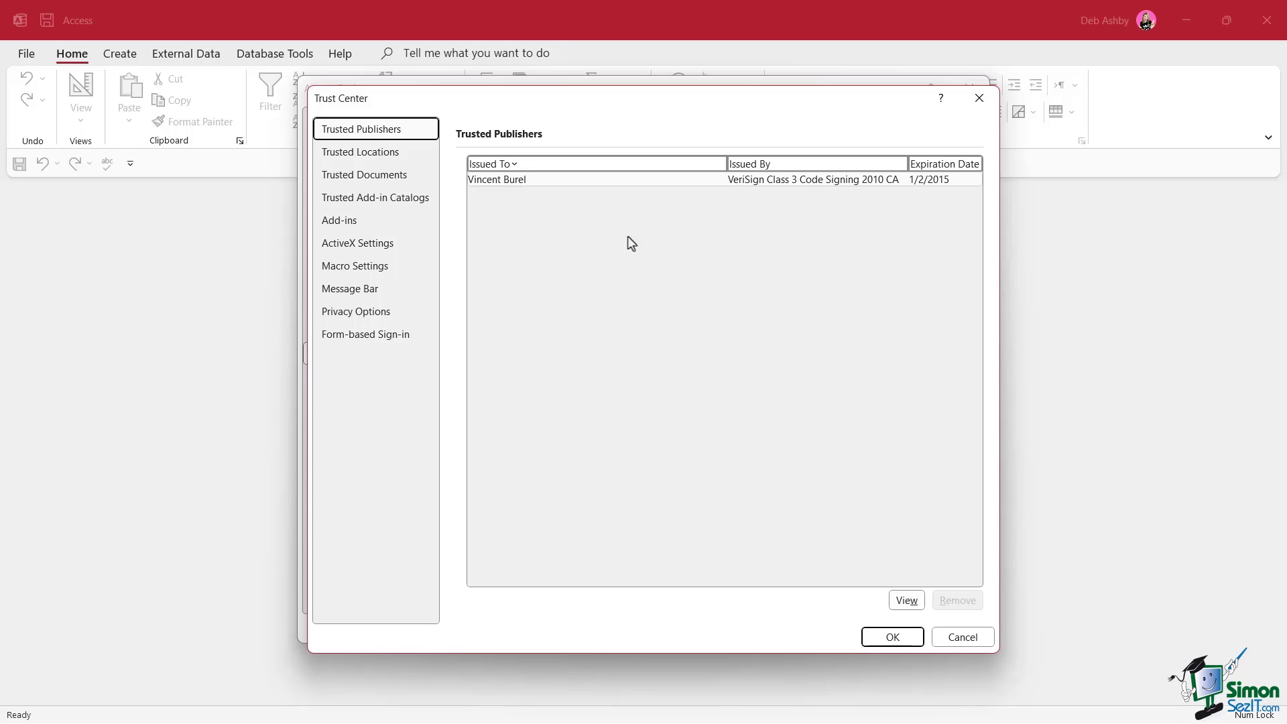
pyautogui.click(964, 639)
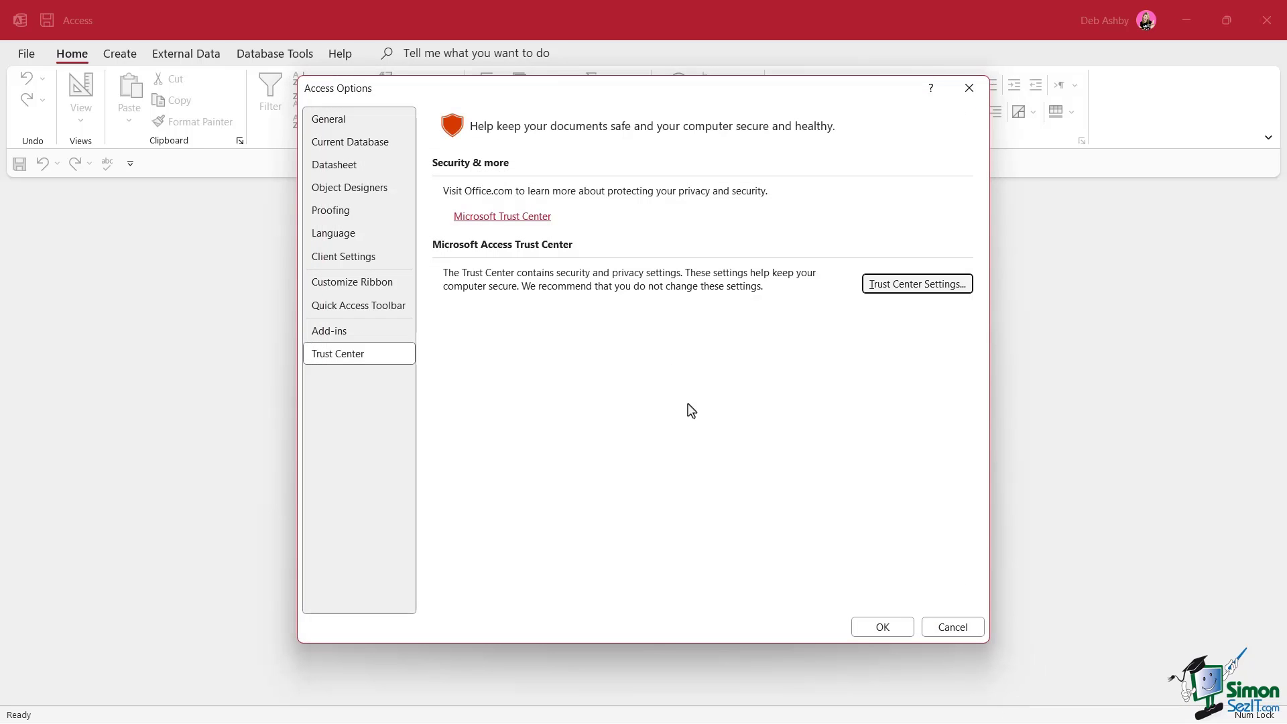